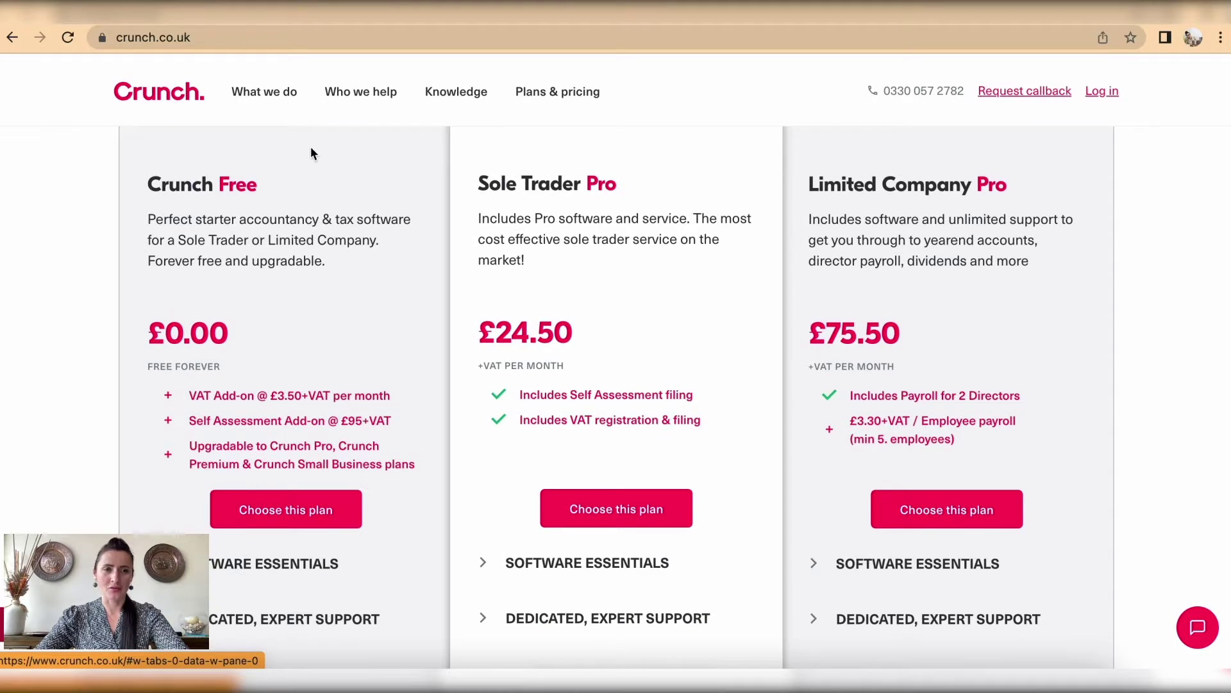
Step: Pick the Crunch Free plan with Sole Trader as the business type
click(268, 513)
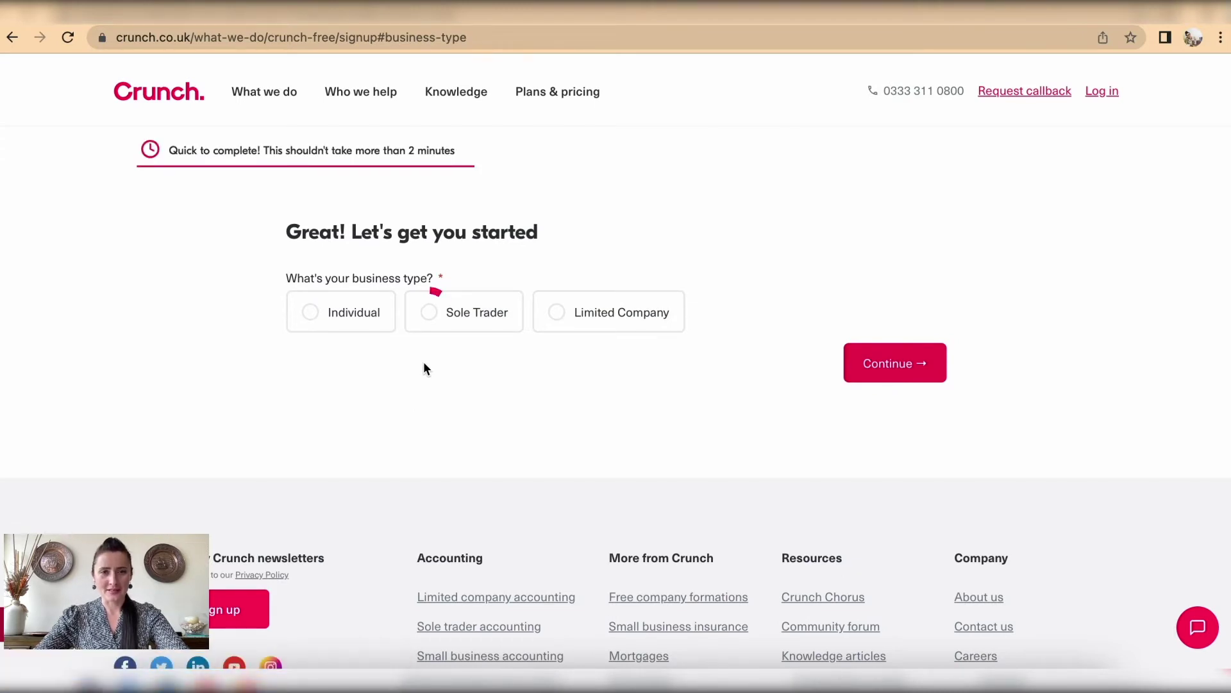
click(443, 320)
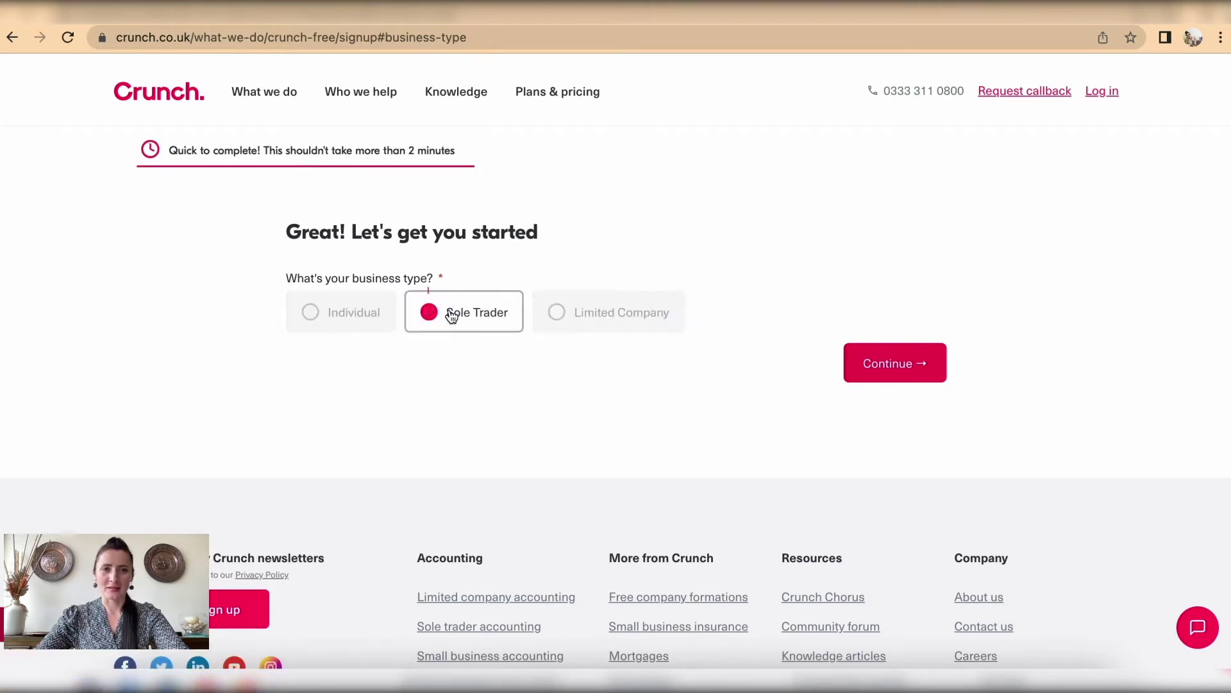
click(908, 367)
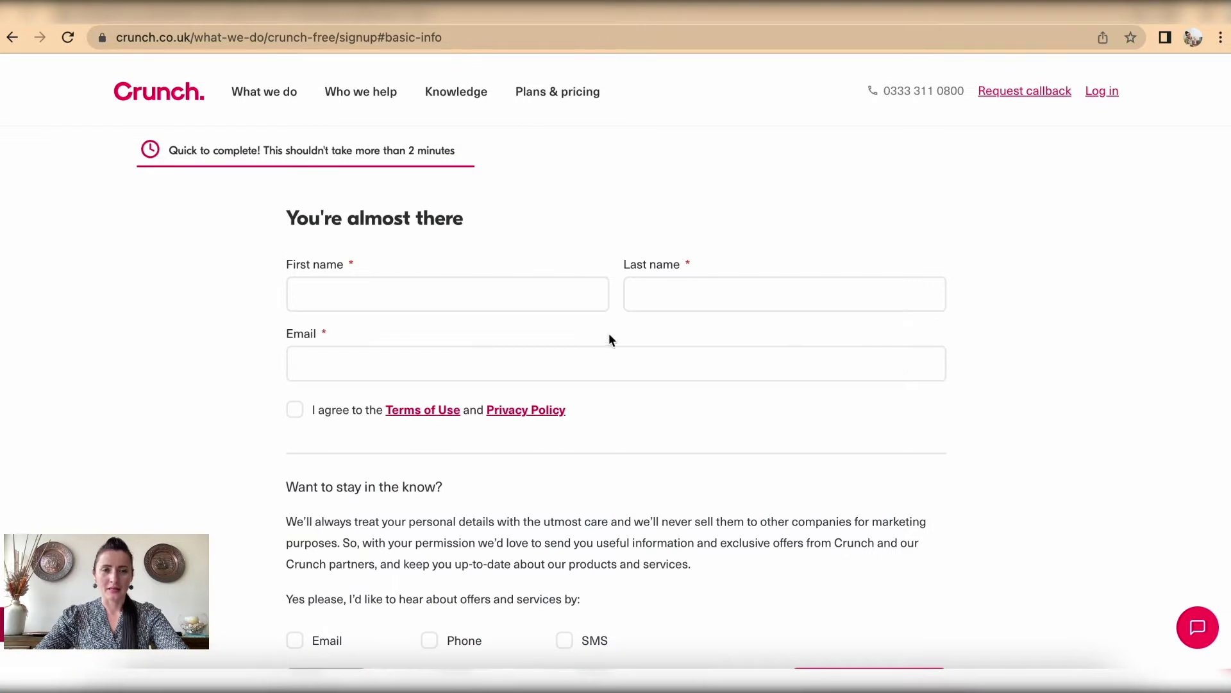
Step: Enter the first name, last name and saved e-mail, accept the terms, and submit the signup
click(536, 297)
text(R)
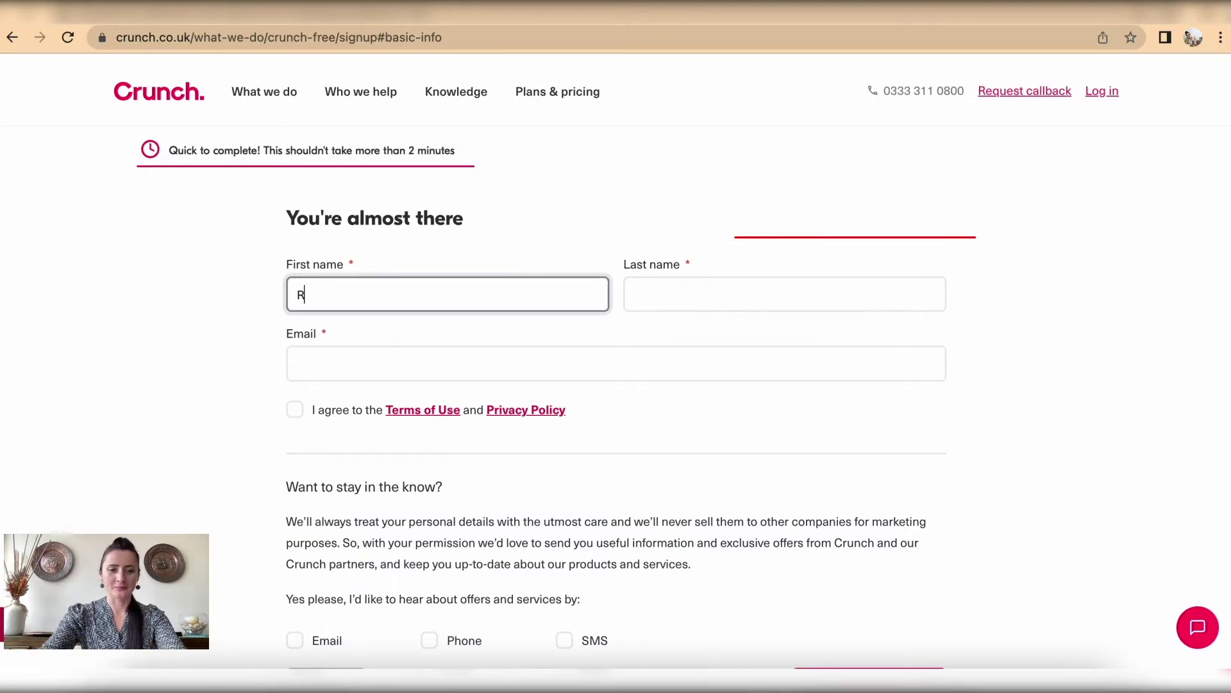
text(ita)
click(704, 283)
text(K)
click(482, 360)
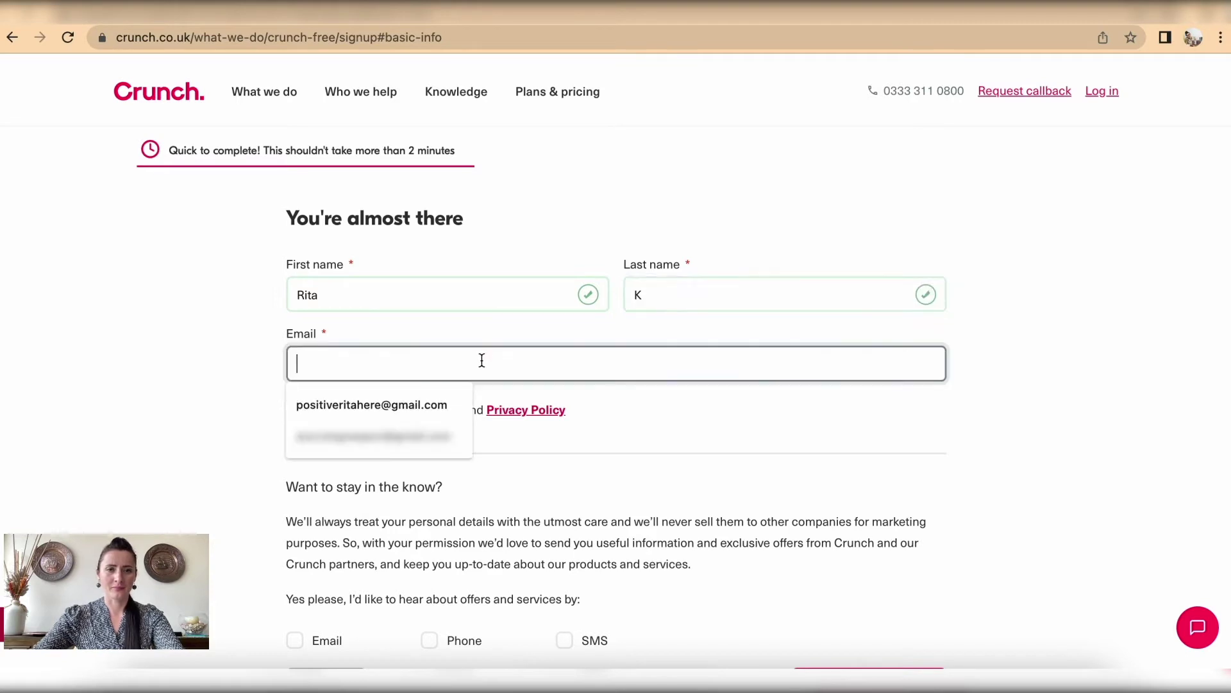
click(465, 403)
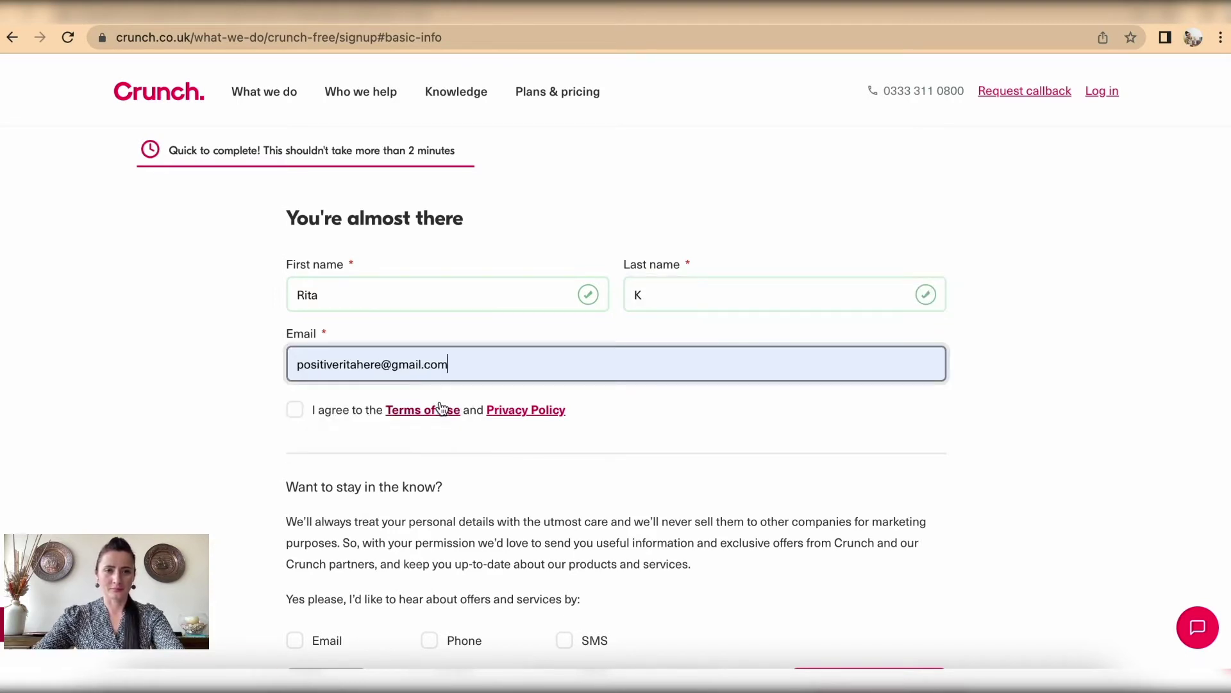
click(295, 413)
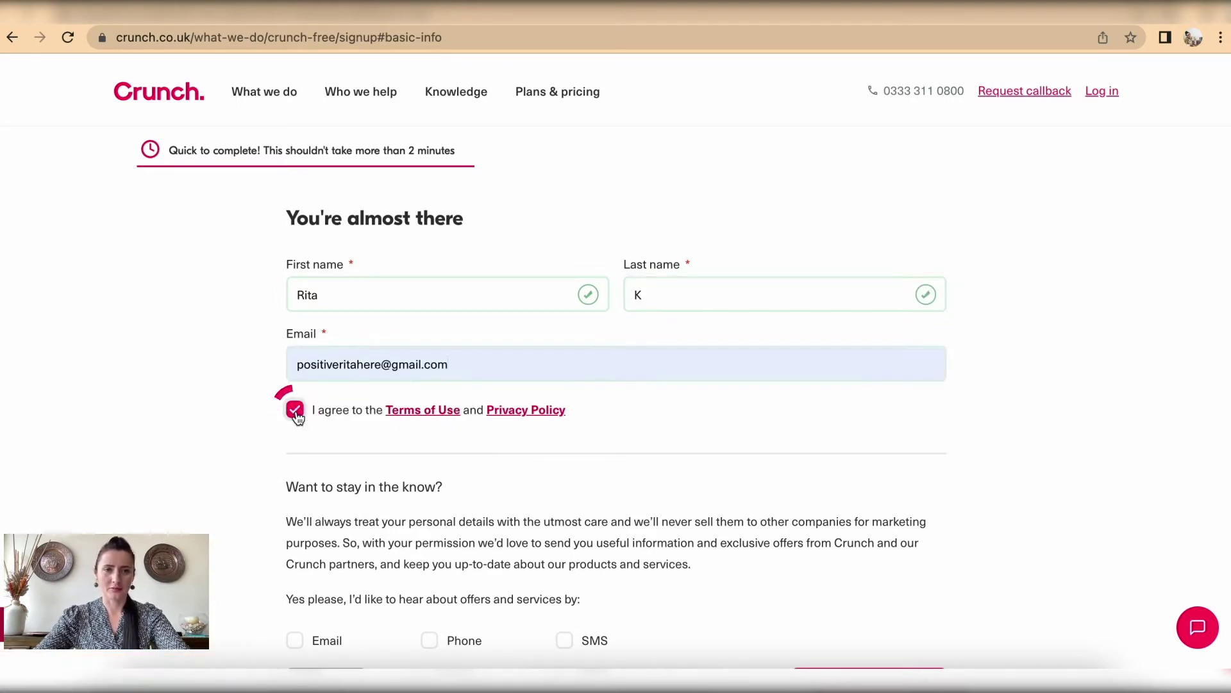
scroll(297, 414, down, 3)
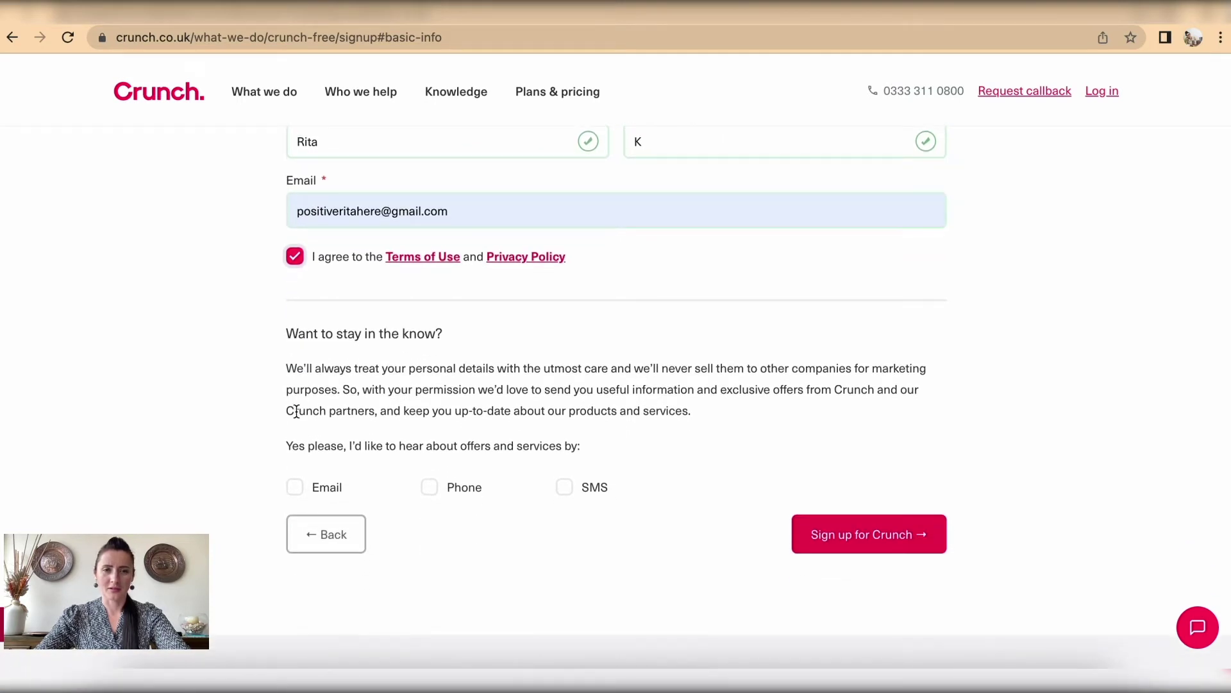
scroll(296, 411, down, 2)
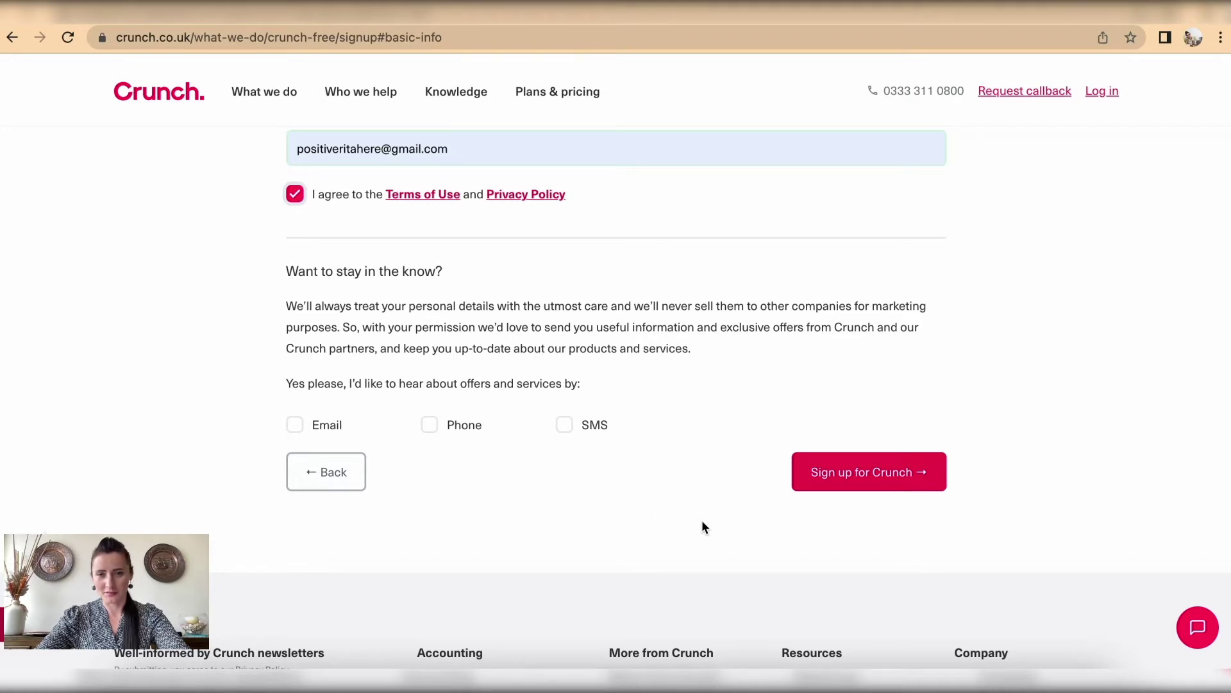
click(844, 485)
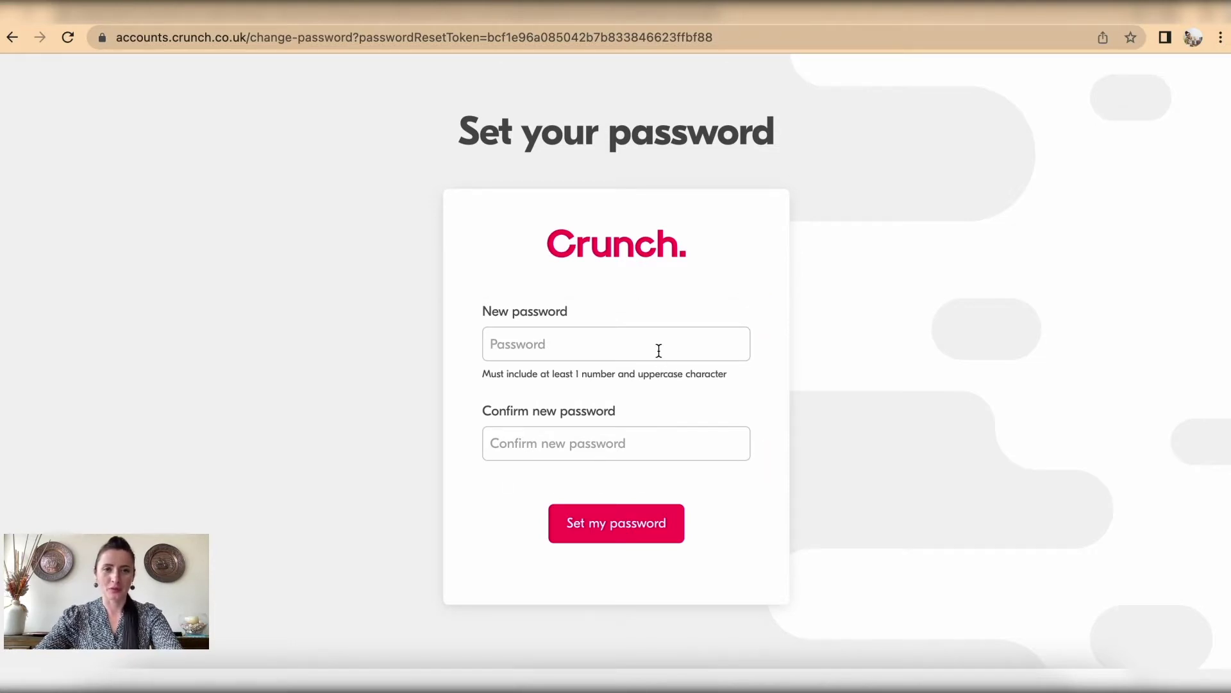
Step: Enter the new account password twice and save it to enter the account
click(589, 350)
text(••••••••••)
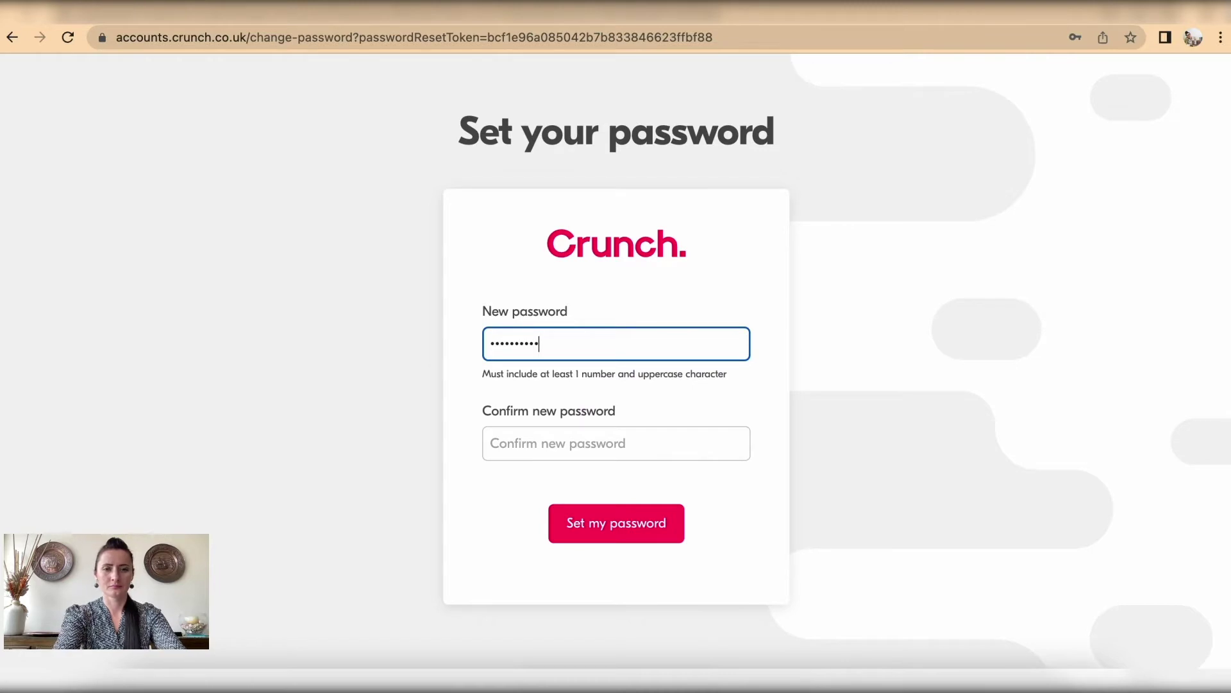
click(581, 436)
text(•••)
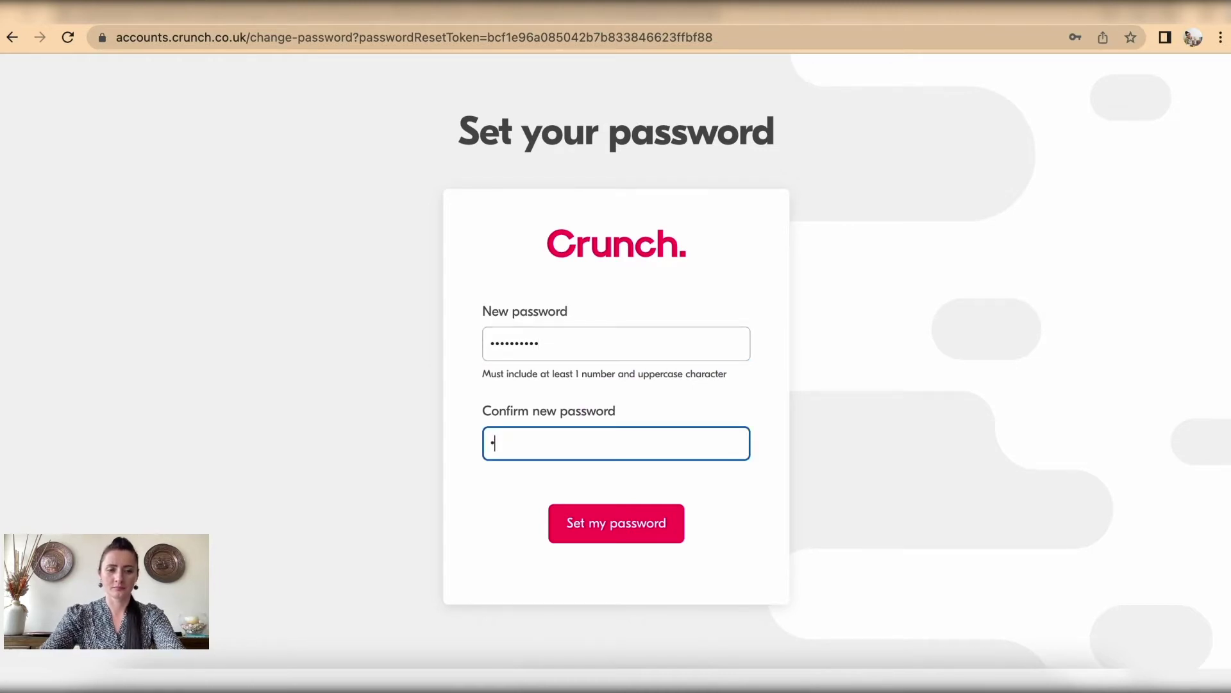
text(•••••••)
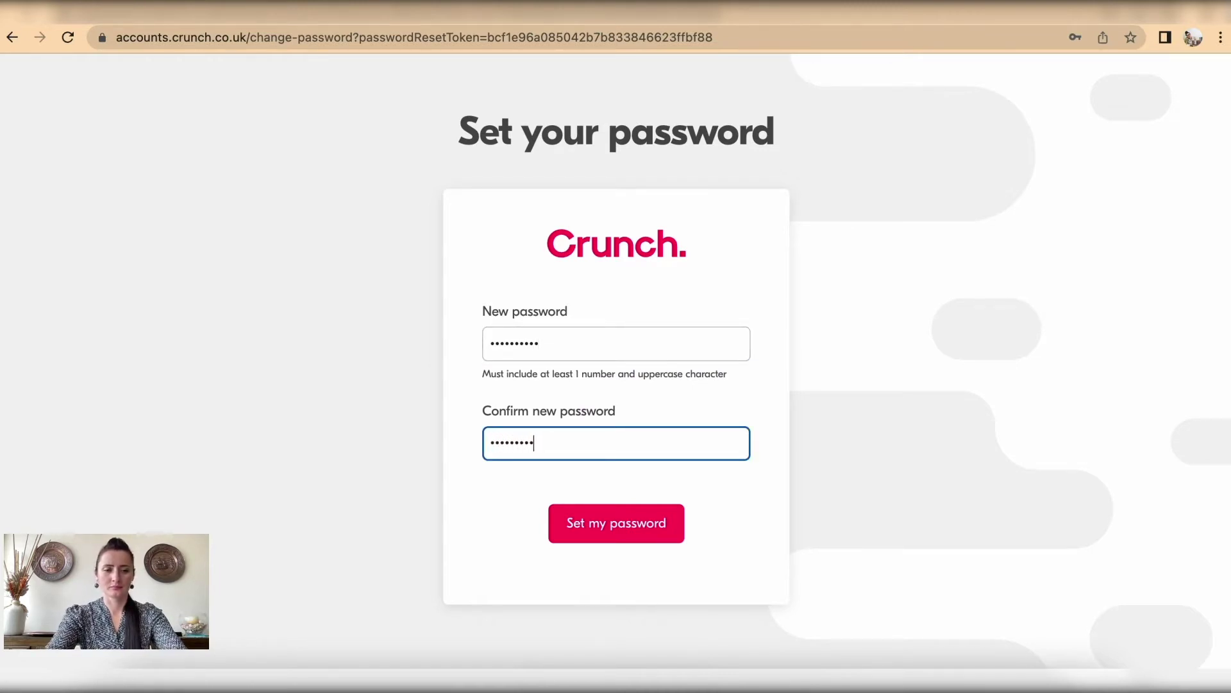
click(617, 523)
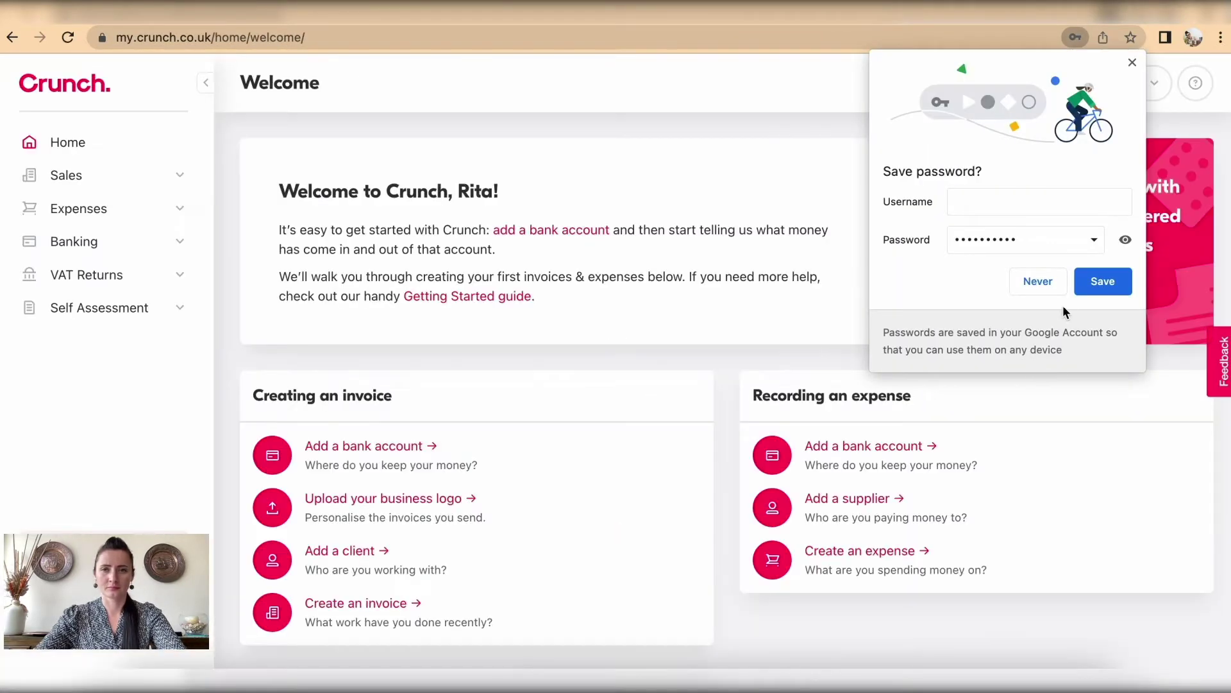
Step: Dismiss Chrome's save-password offer and close the Self Assessment promo
click(1038, 282)
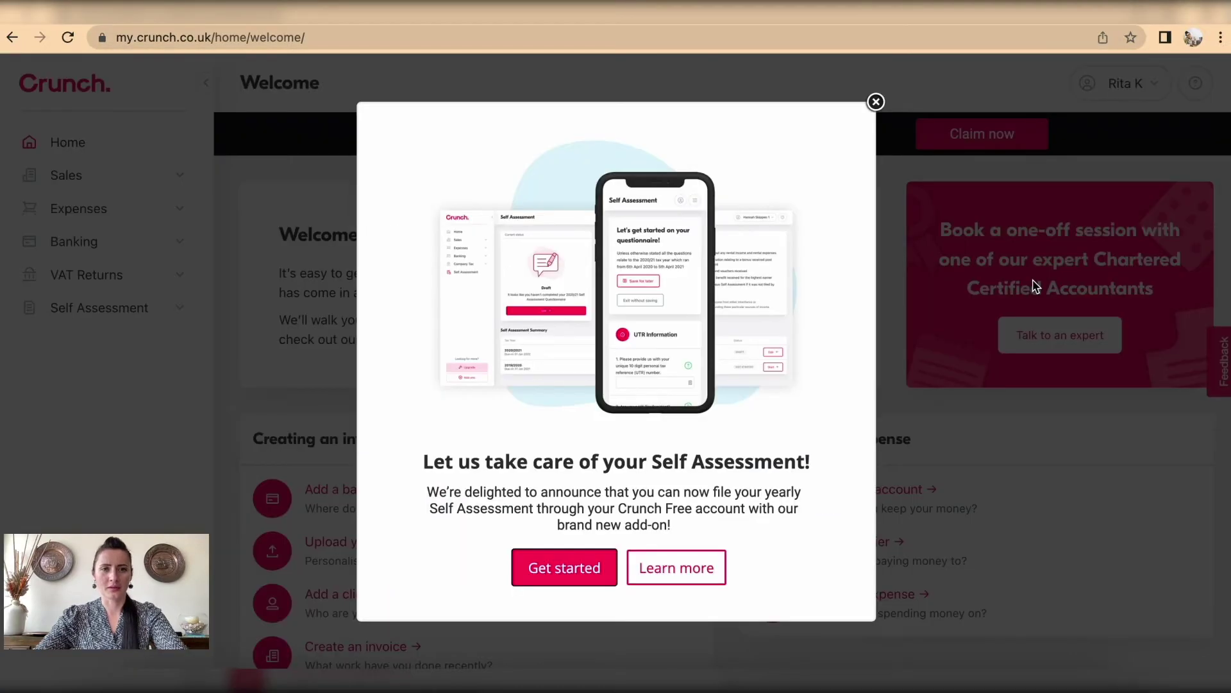
click(877, 103)
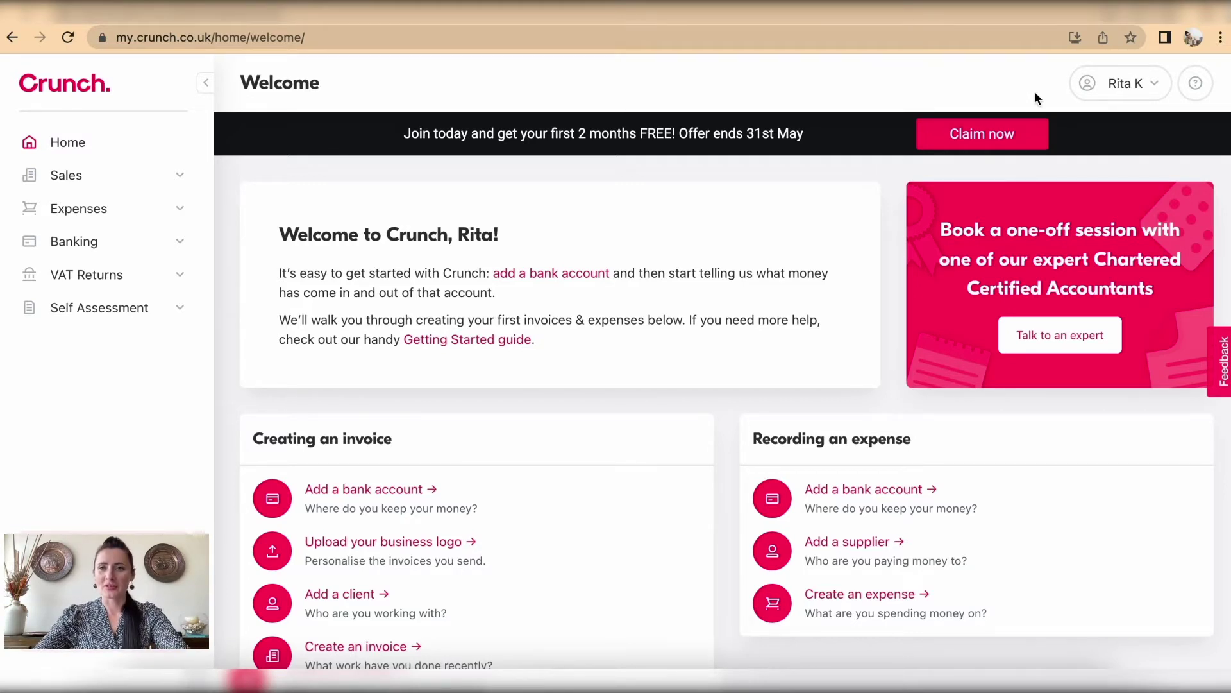
Step: Go to Settings from the top-right account menu, then reopen that menu
click(1155, 85)
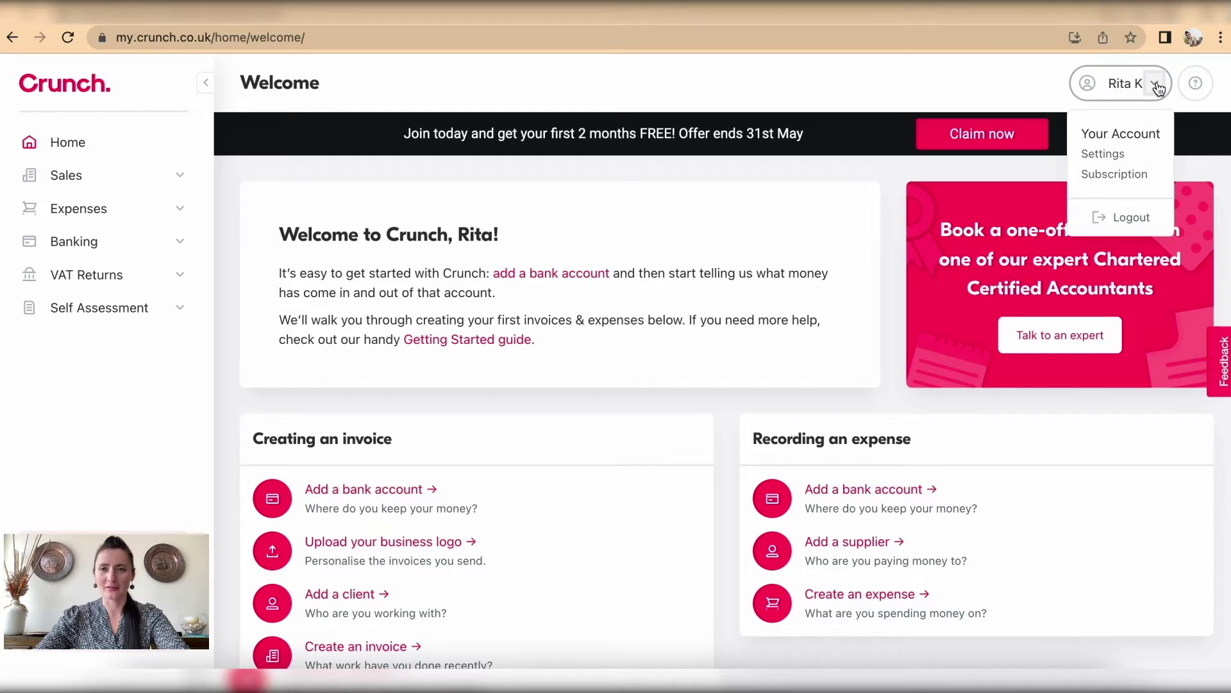
click(1112, 160)
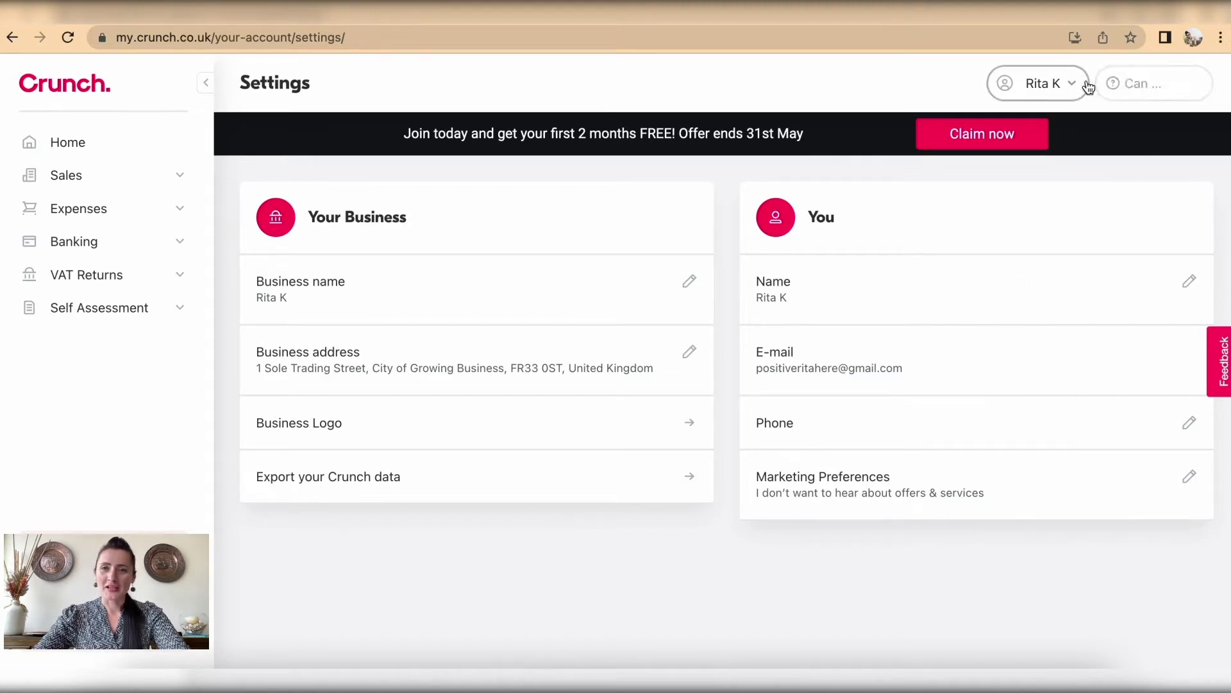
click(1157, 84)
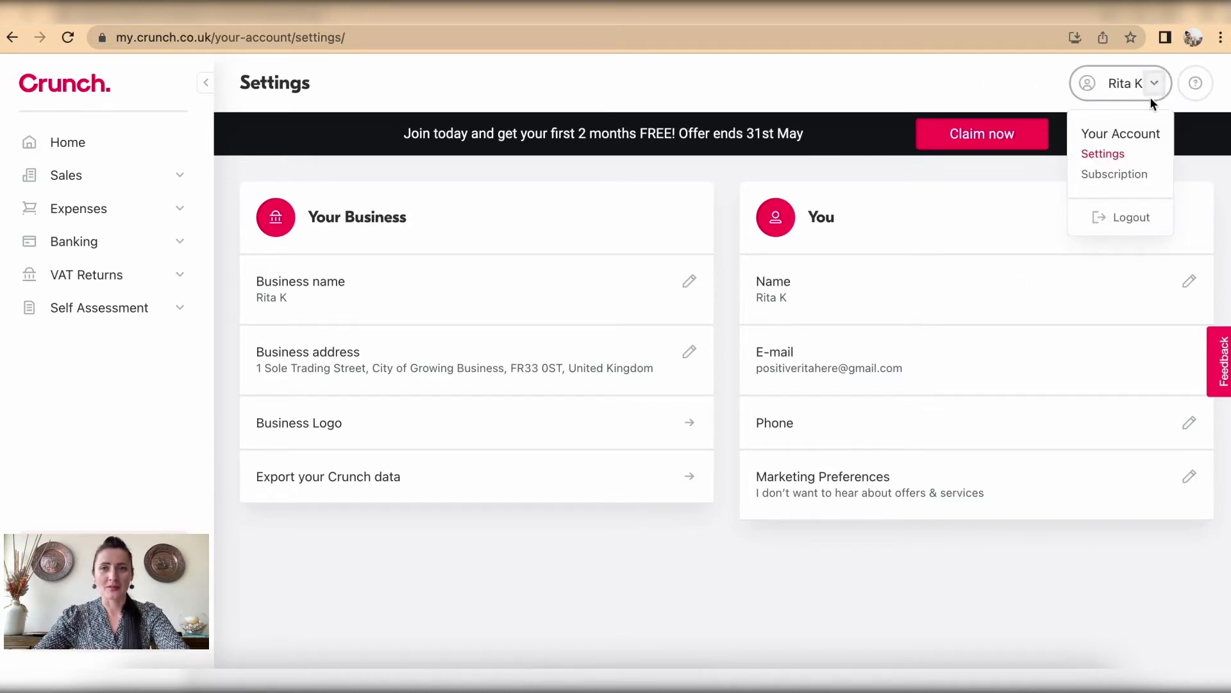
Step: Open Subscription from the account menu and scroll through the Free and Pro feature cards
click(1144, 183)
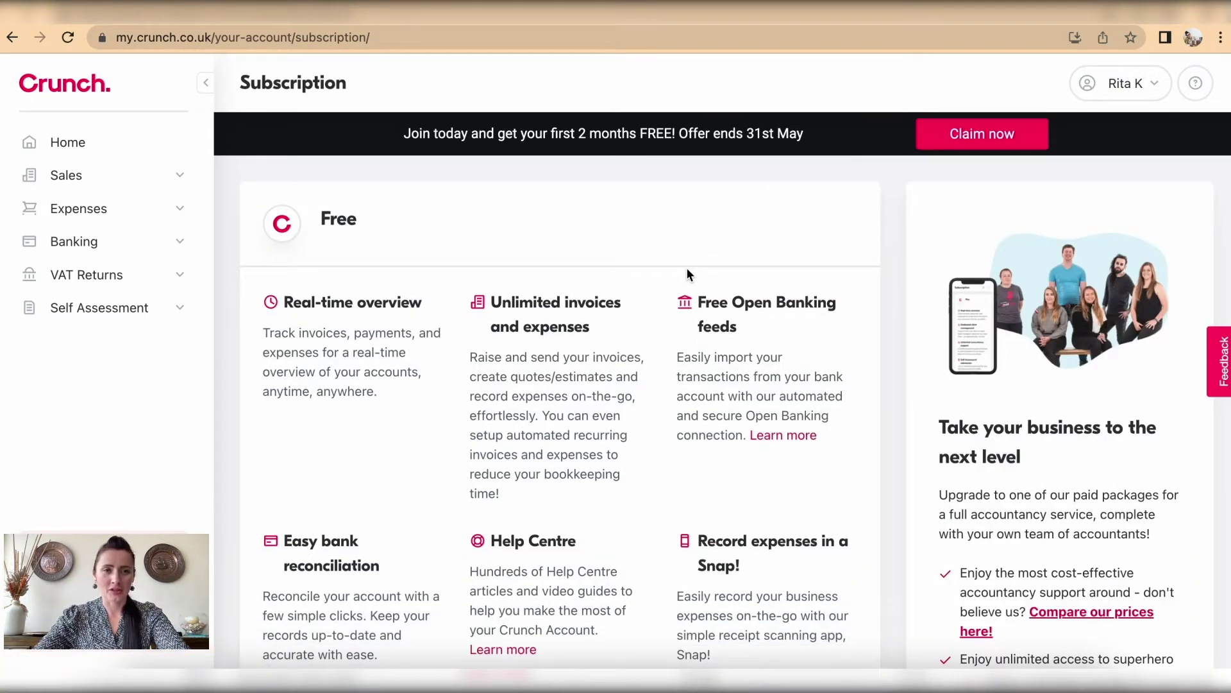
scroll(687, 268, down, 2)
scroll(688, 274, down, 1)
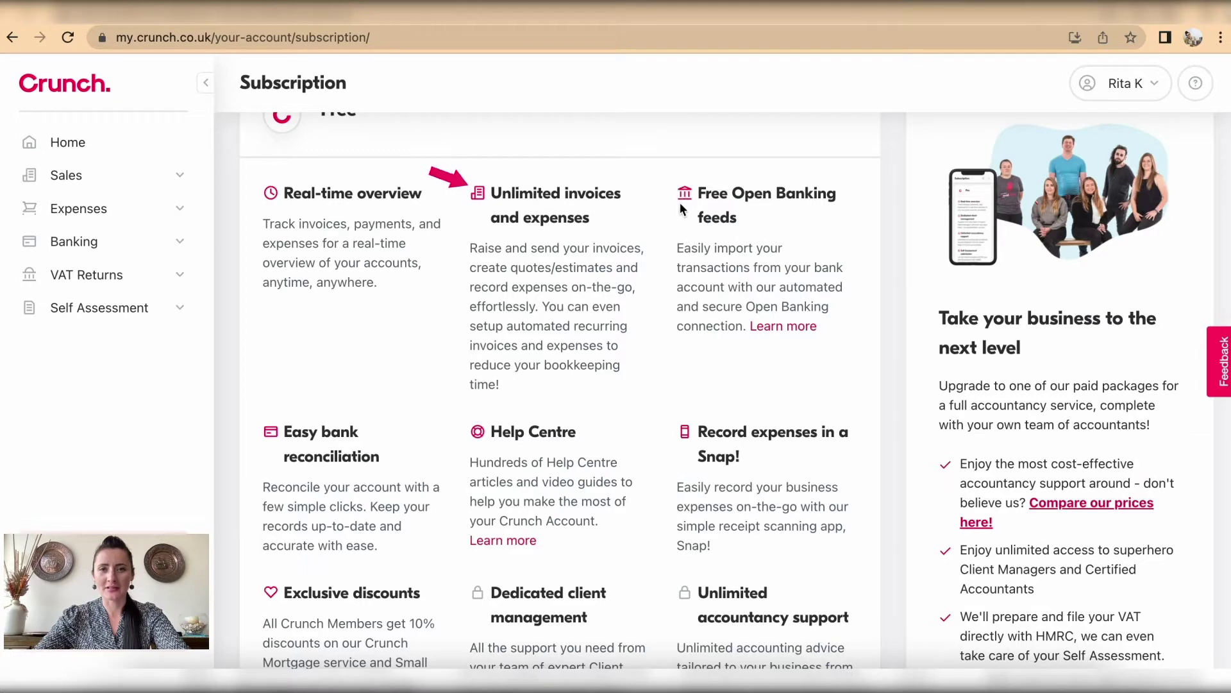
scroll(683, 204, down, 5)
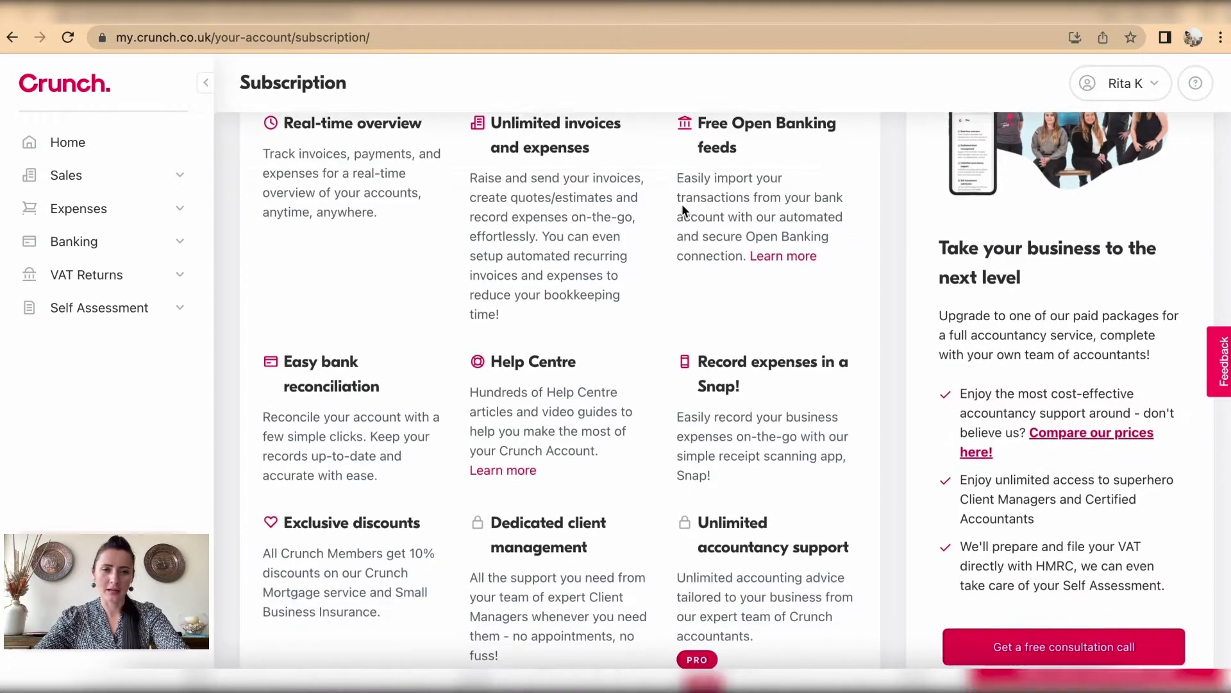
scroll(682, 204, down, 1)
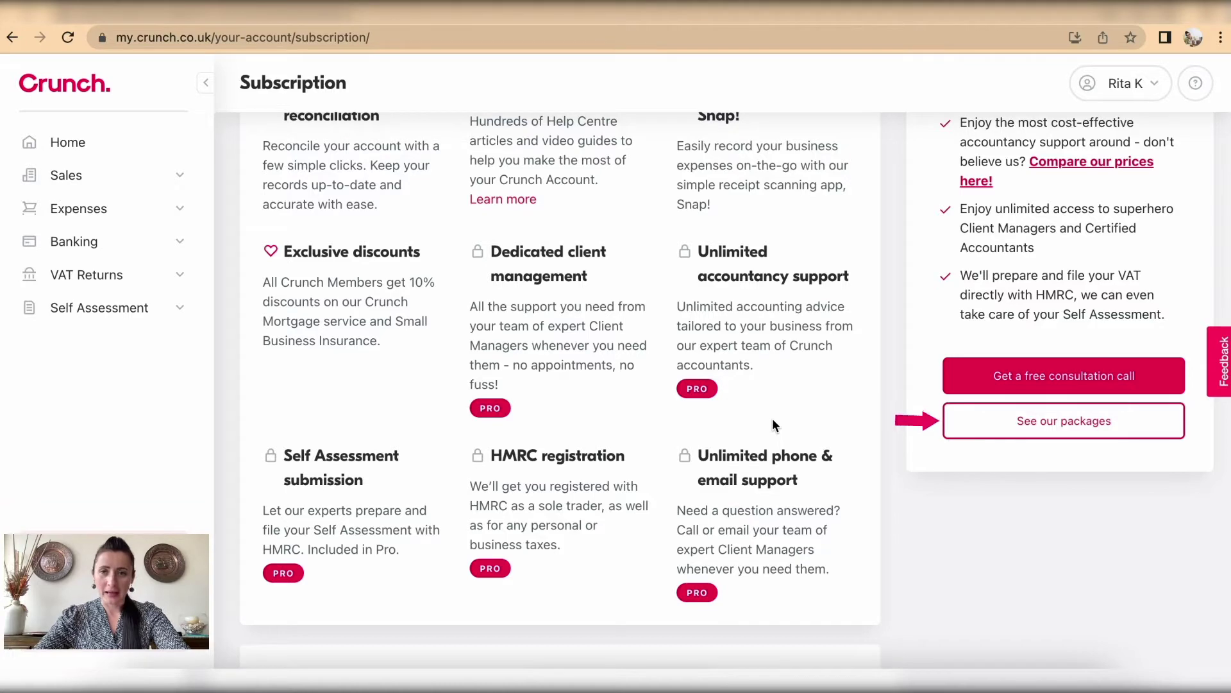
Step: Compare Free, Sole Trader Pro (£24.50/month) and Limited Company Pro (£75.50/month), then close the comparison
click(1059, 438)
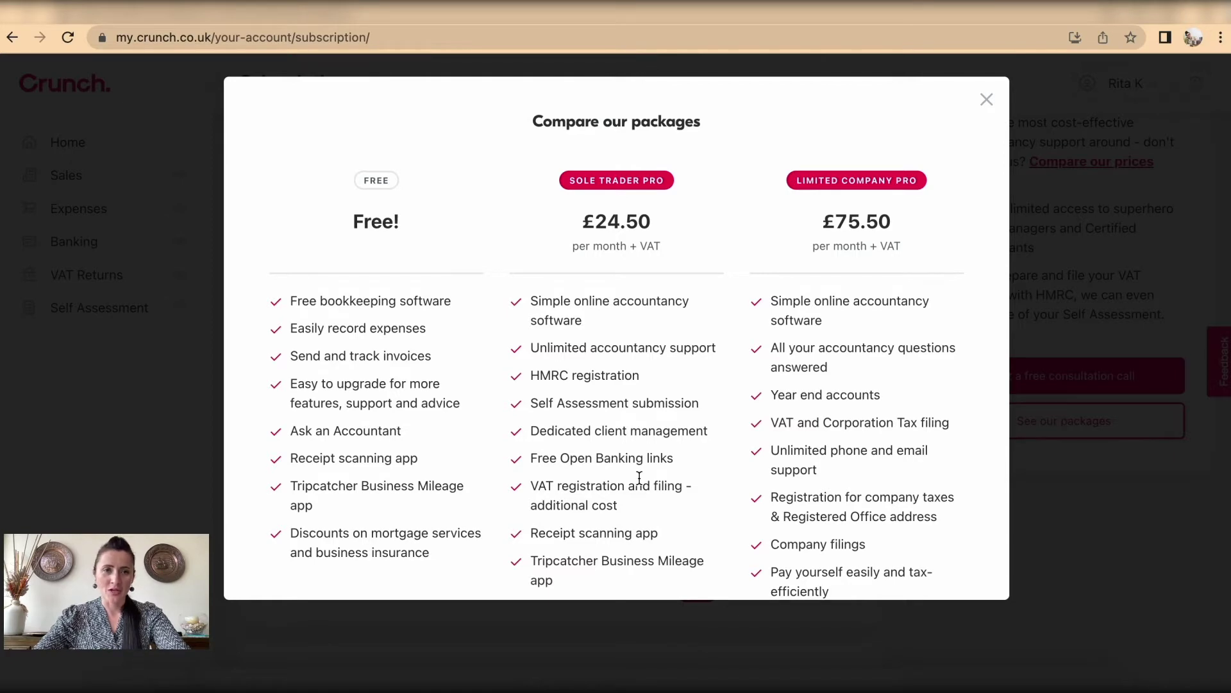
scroll(631, 405, down, 1)
scroll(630, 406, down, 1)
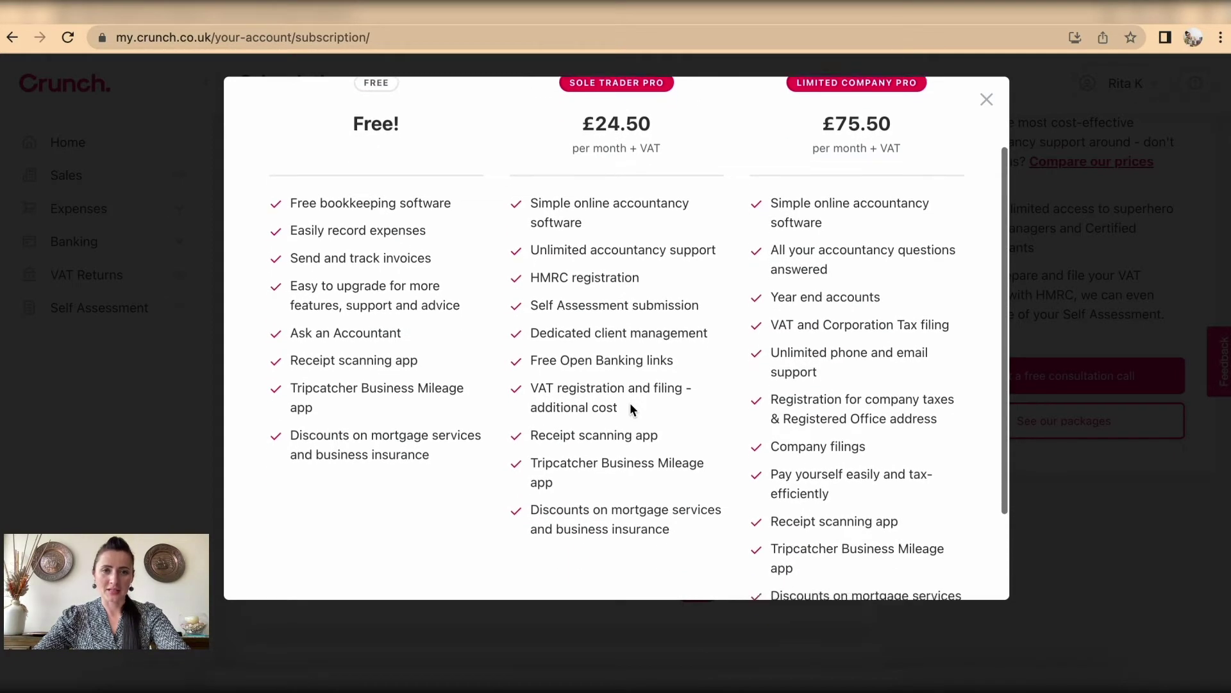
scroll(630, 406, up, 1)
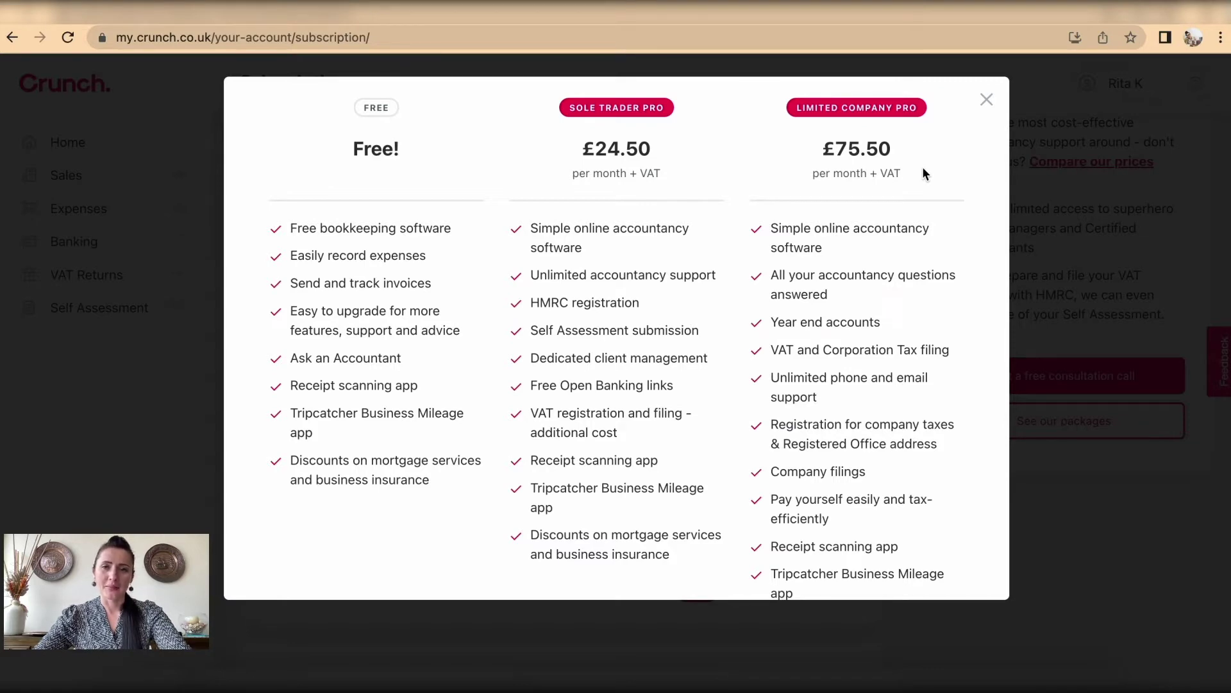
scroll(924, 170, down, 3)
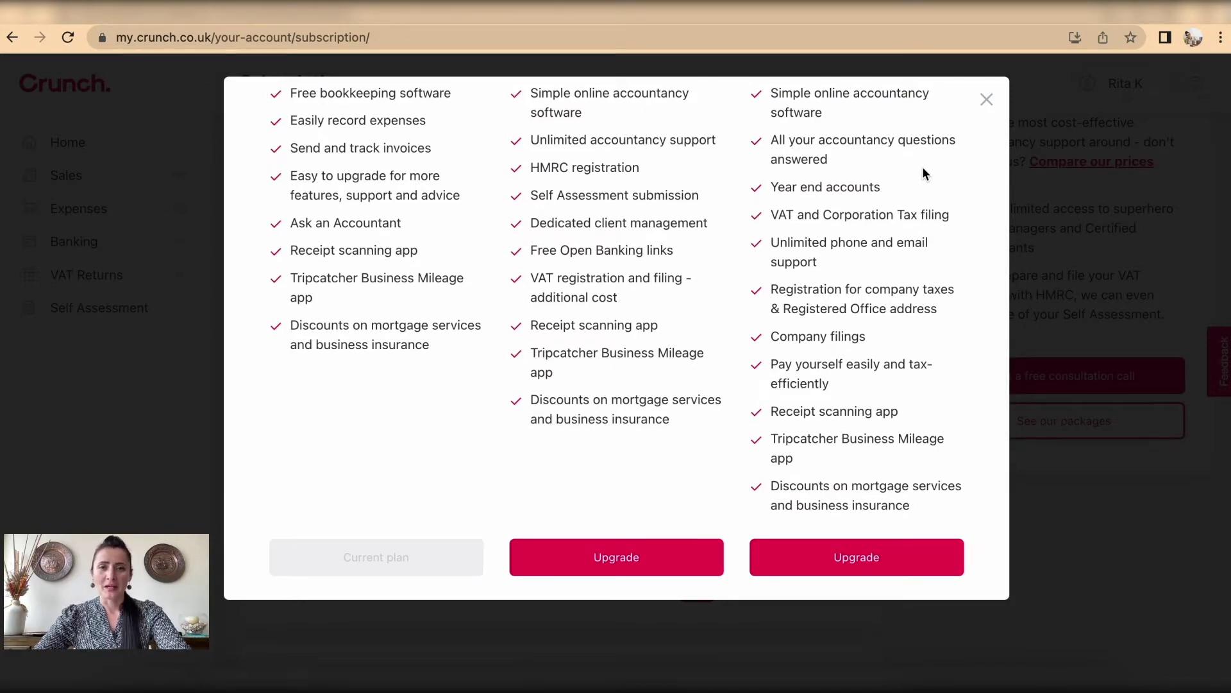
scroll(615, 251, up, 3)
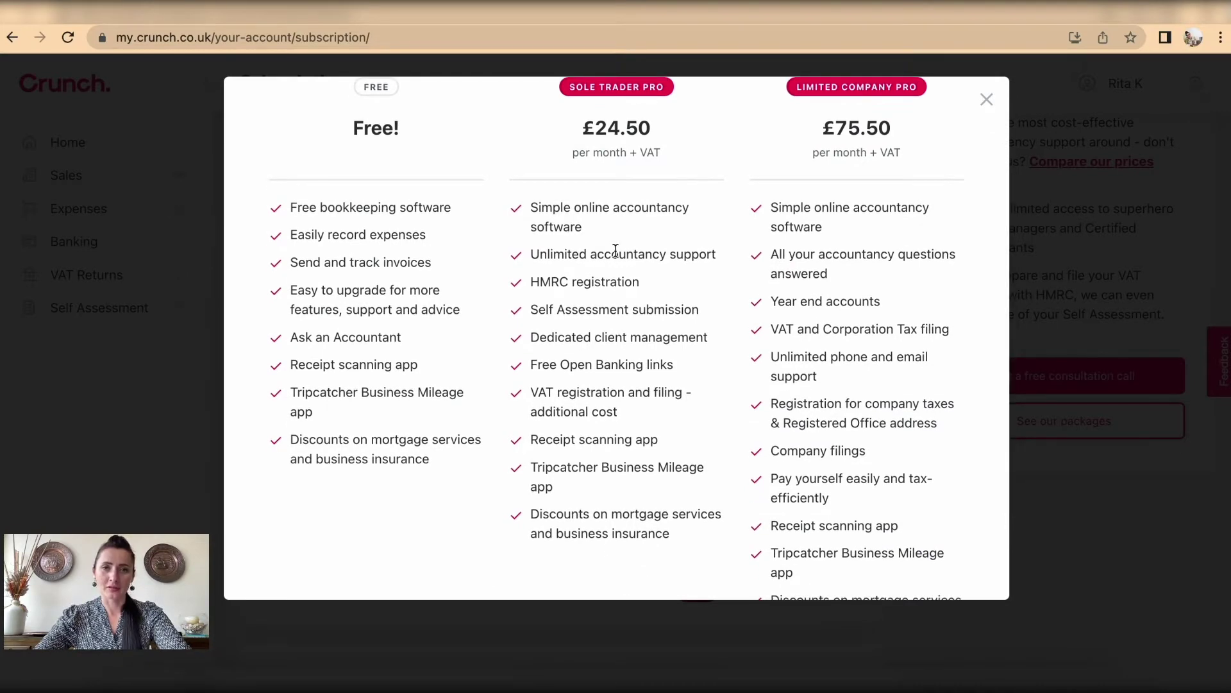
scroll(545, 479, down, 3)
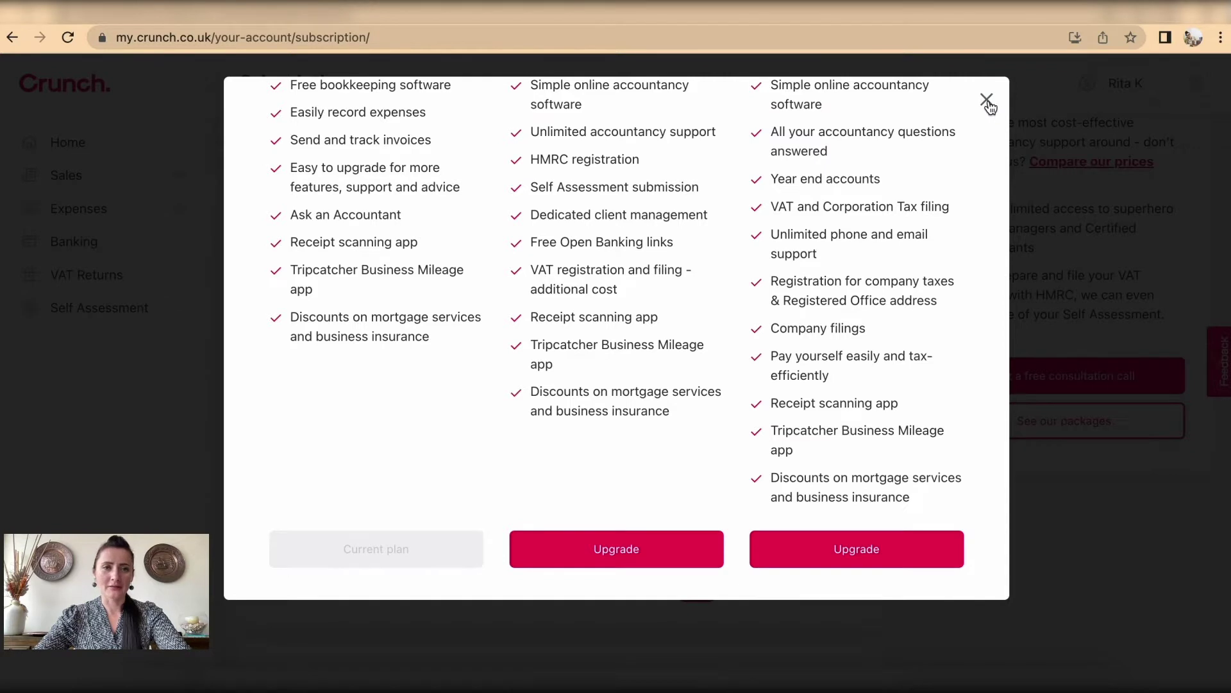
scroll(501, 185, up, 1)
scroll(499, 185, up, 4)
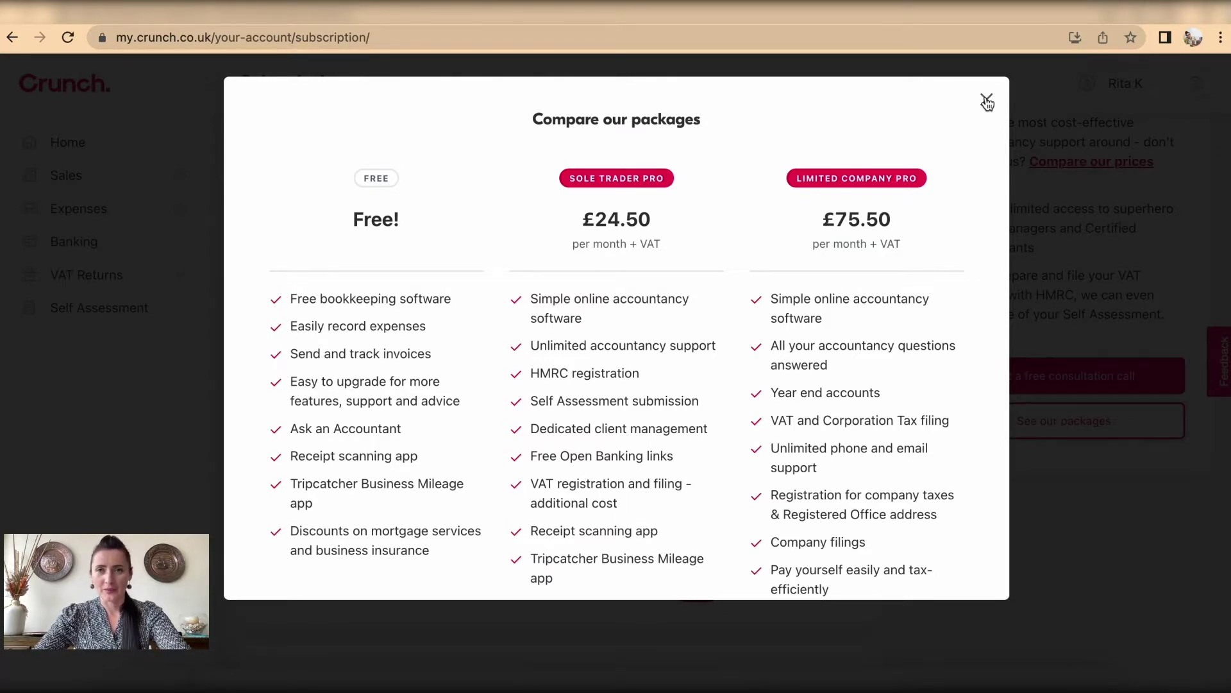
click(988, 102)
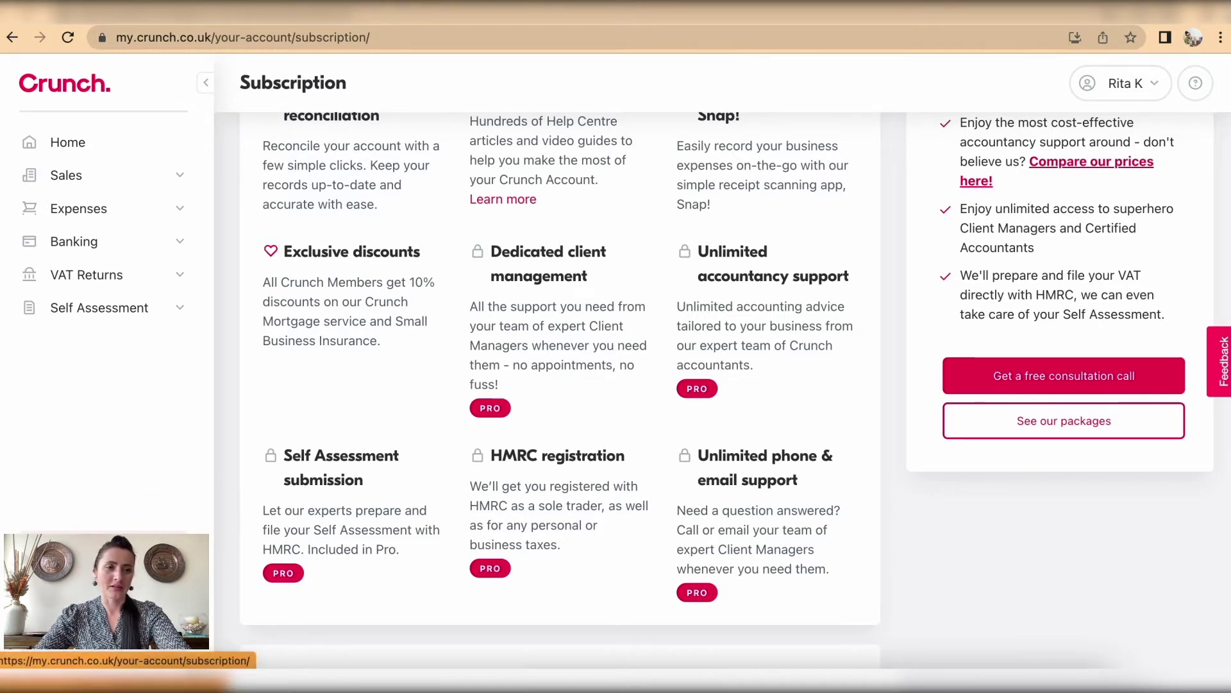
Step: Use Upgrade in the sidebar, then Add-ons beneath it, to reach the Add-ons page
click(127, 554)
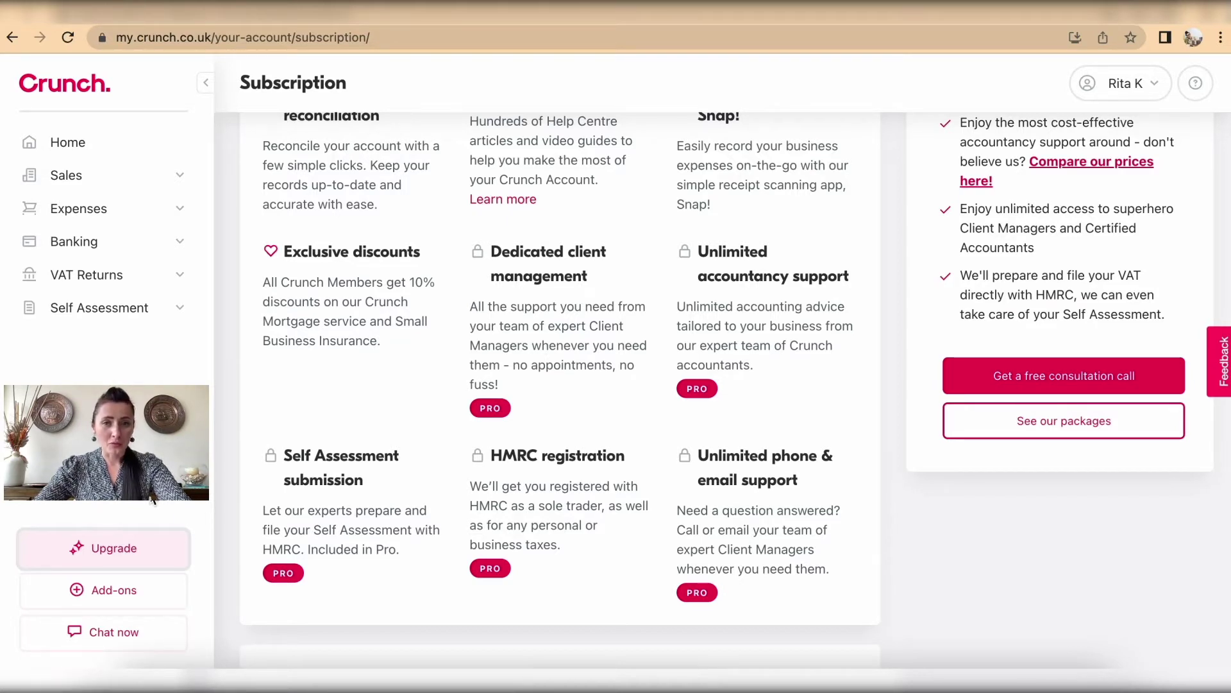
click(133, 595)
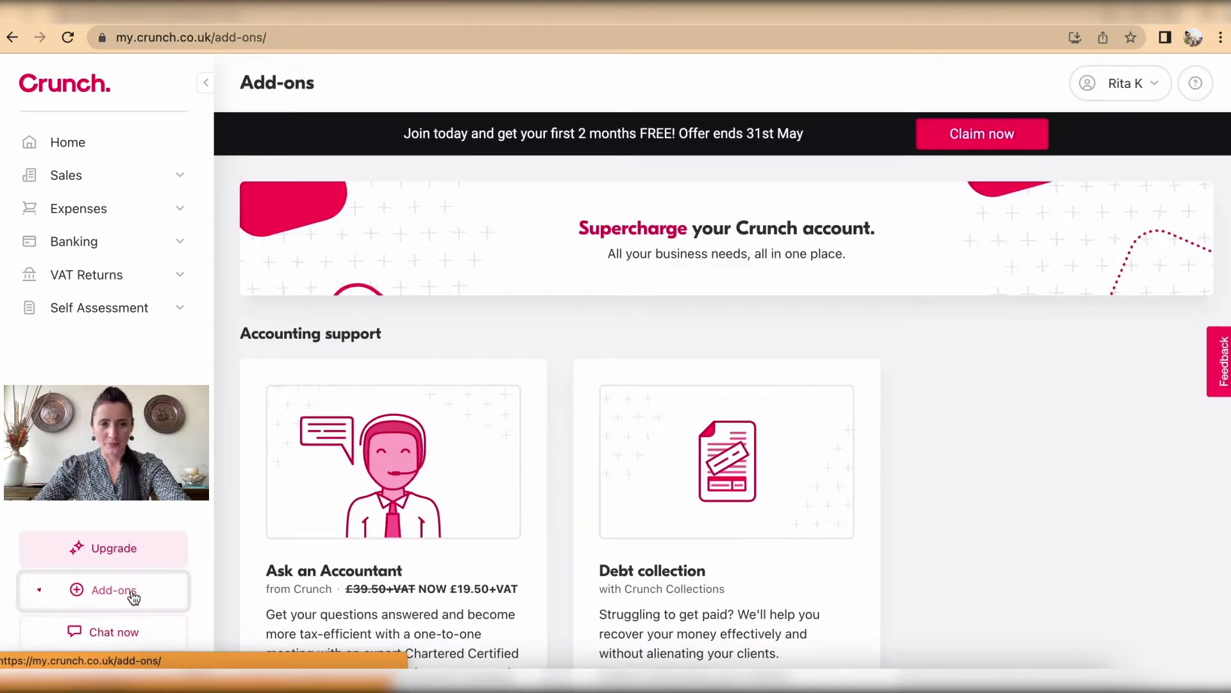
scroll(1047, 463, down, 3)
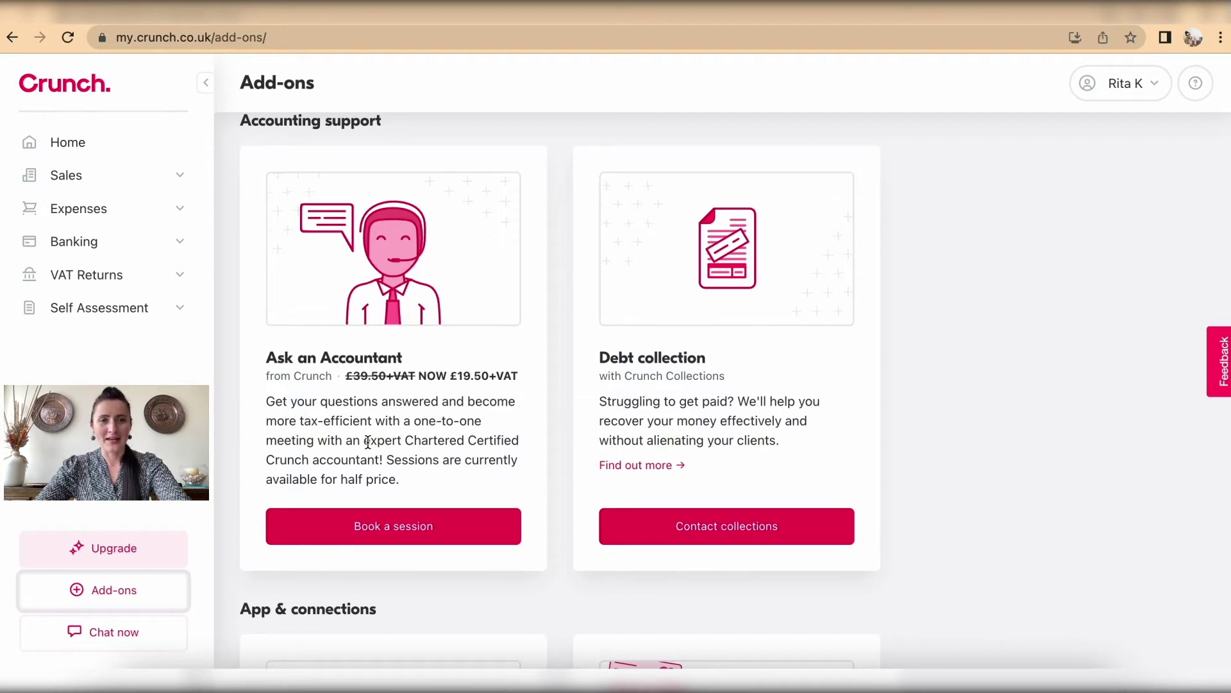
drag(364, 440, 517, 444)
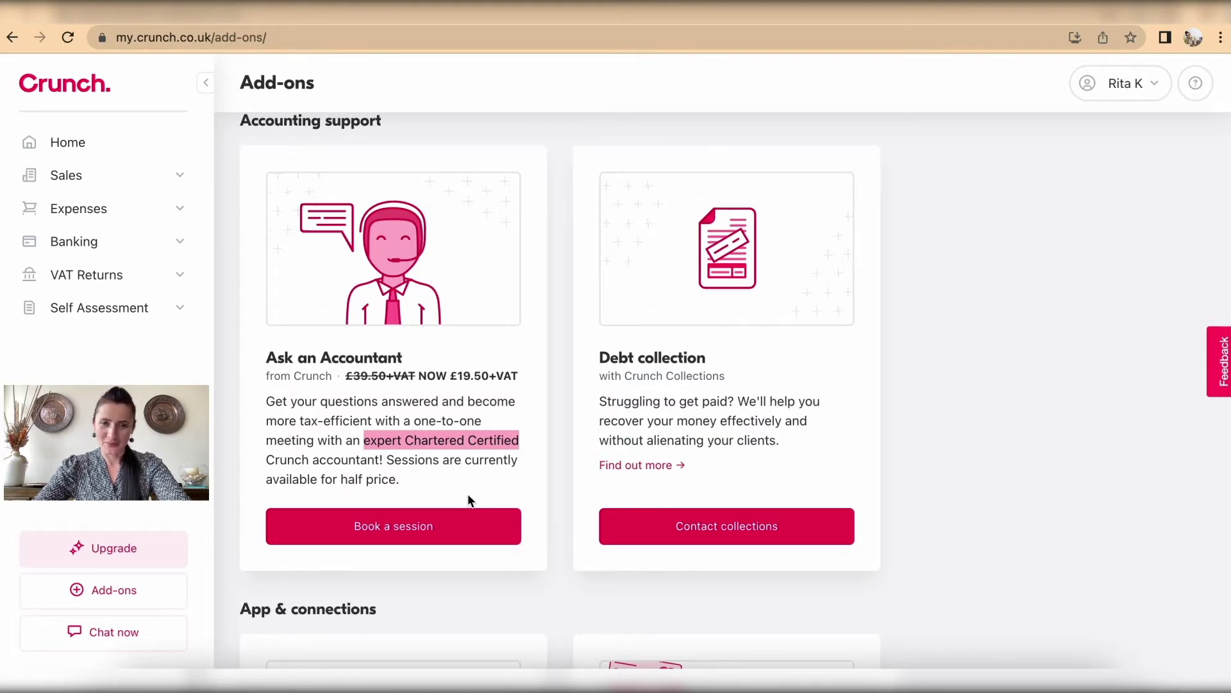
click(868, 412)
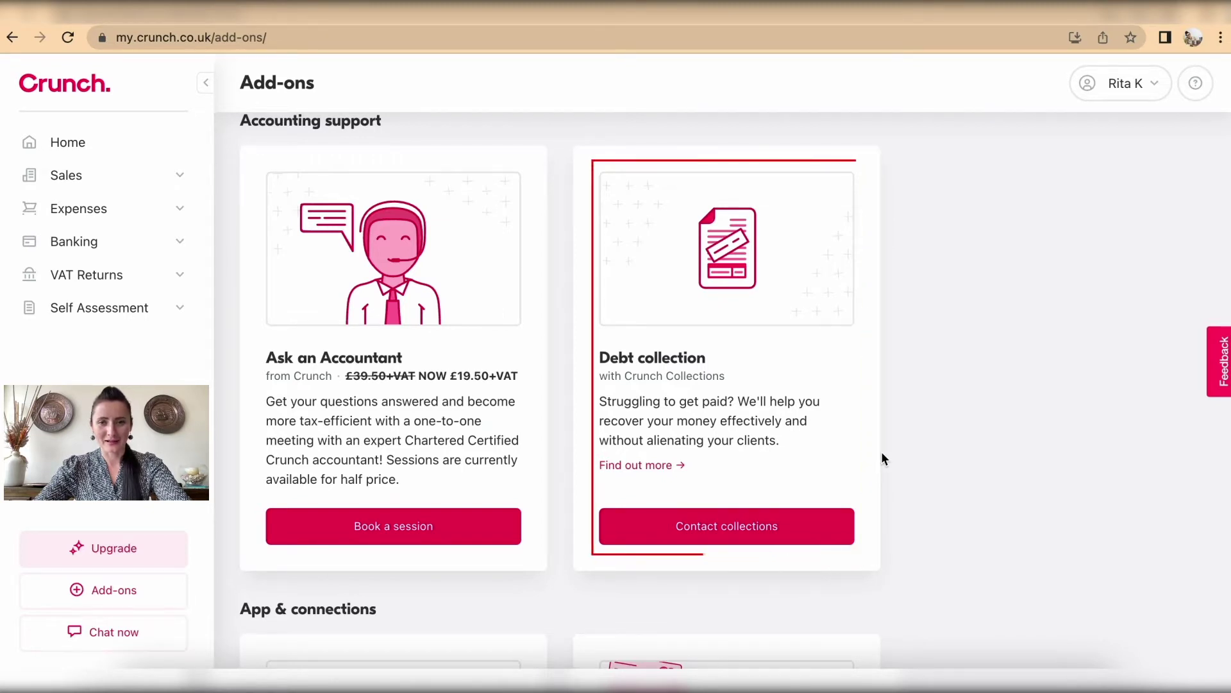
scroll(875, 453, down, 3)
scroll(872, 452, down, 4)
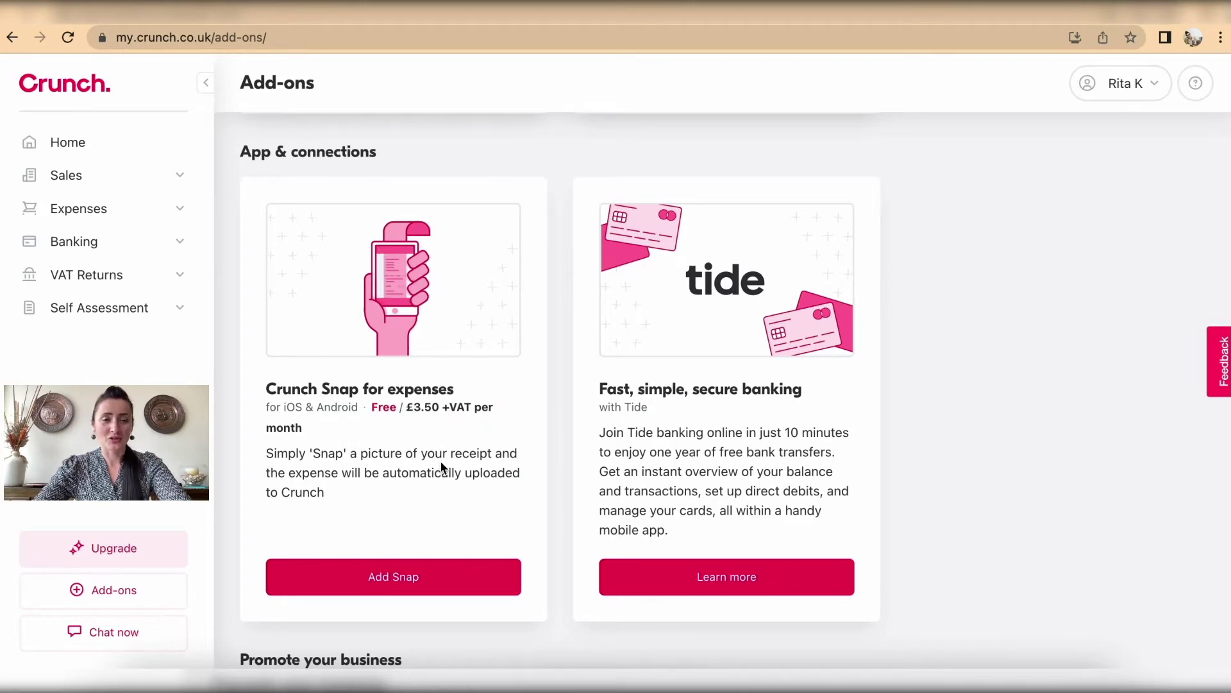
Step: Add Crunch Snap on the free Snap Lite plan, accepting the Service Description
click(417, 577)
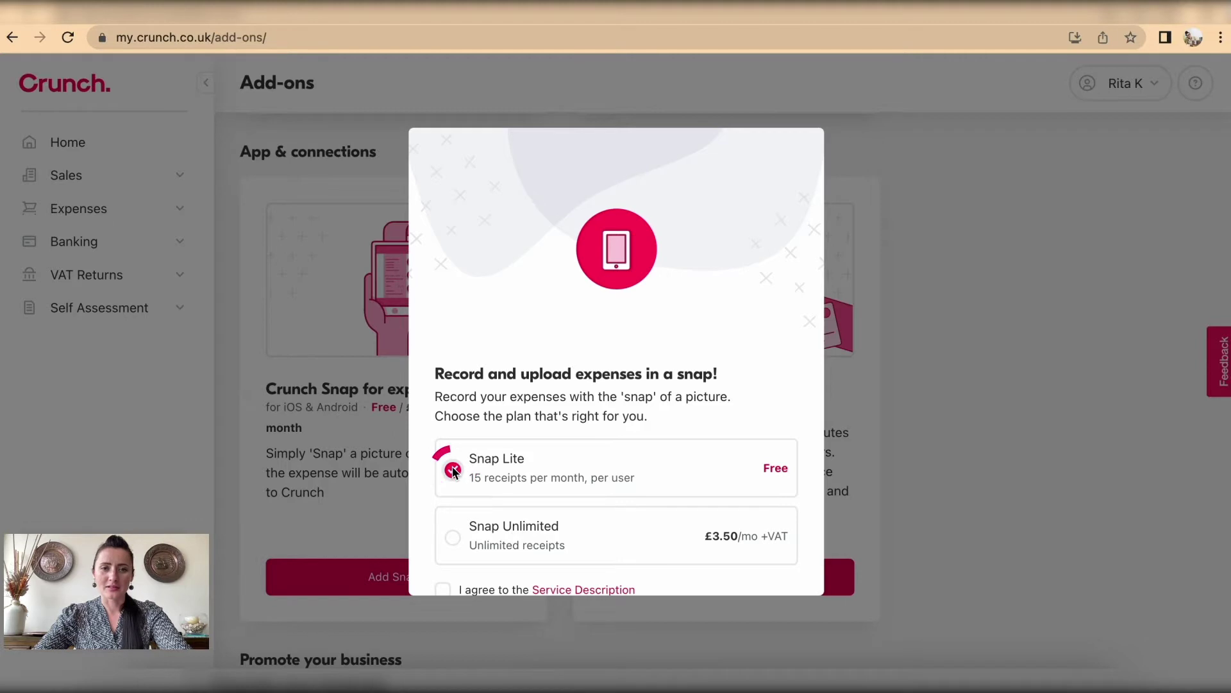
scroll(452, 473, down, 3)
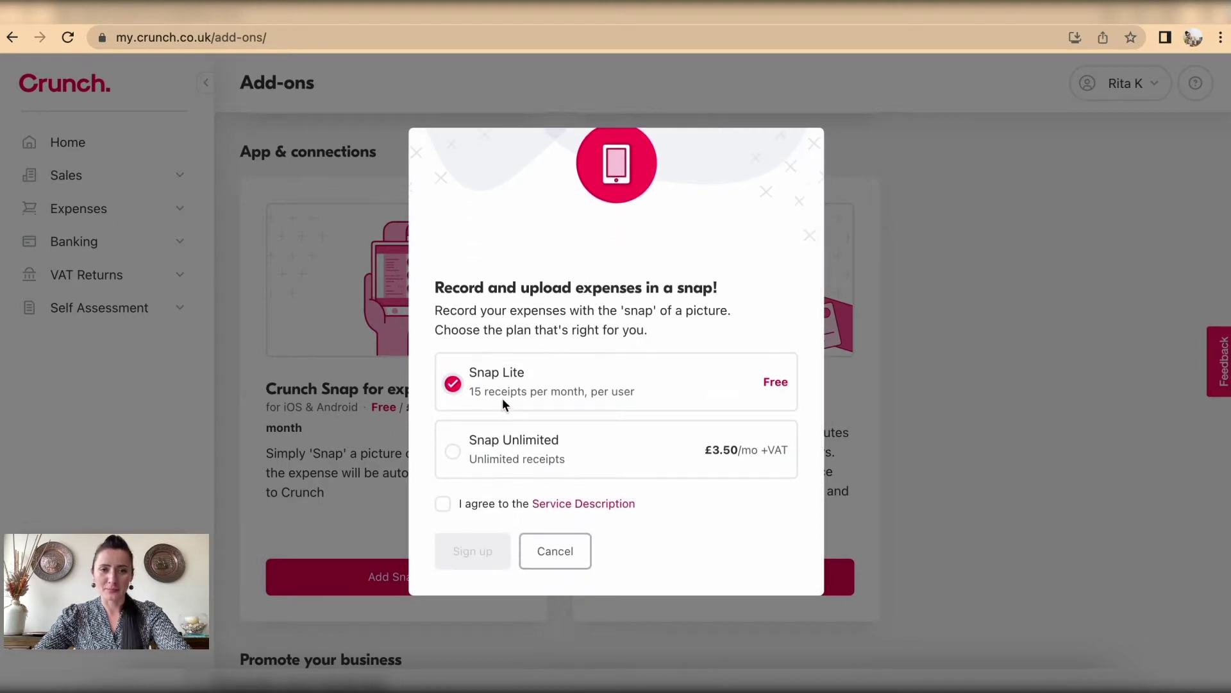
click(443, 505)
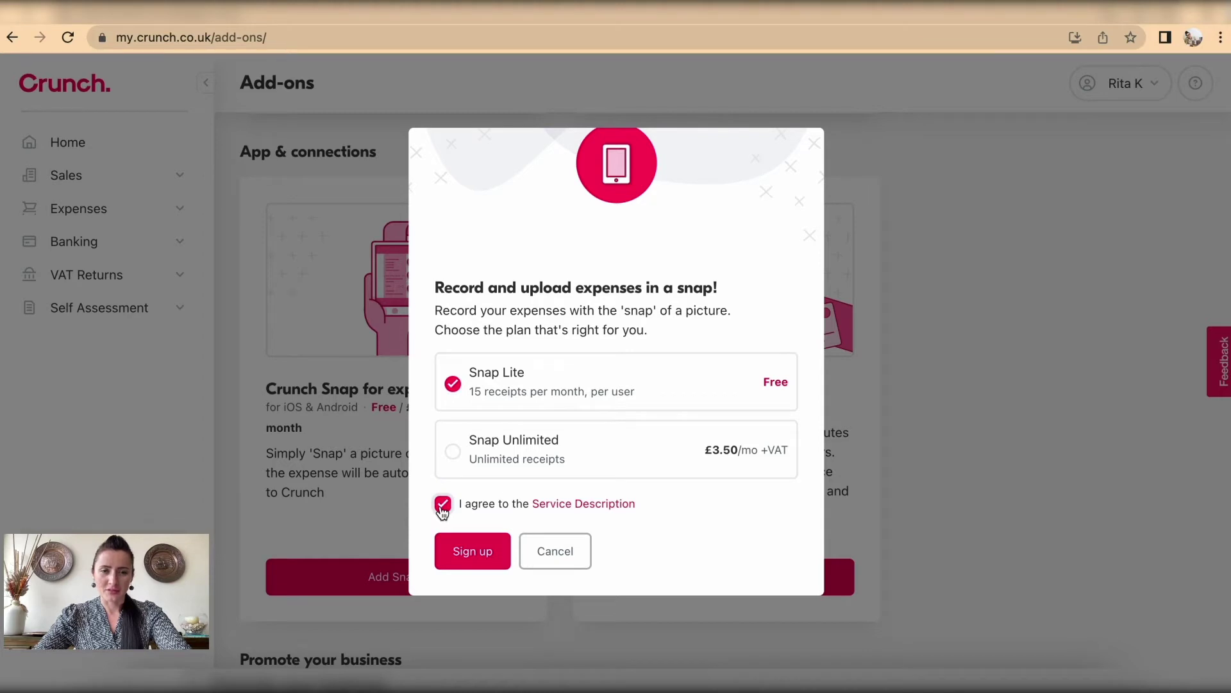
click(481, 556)
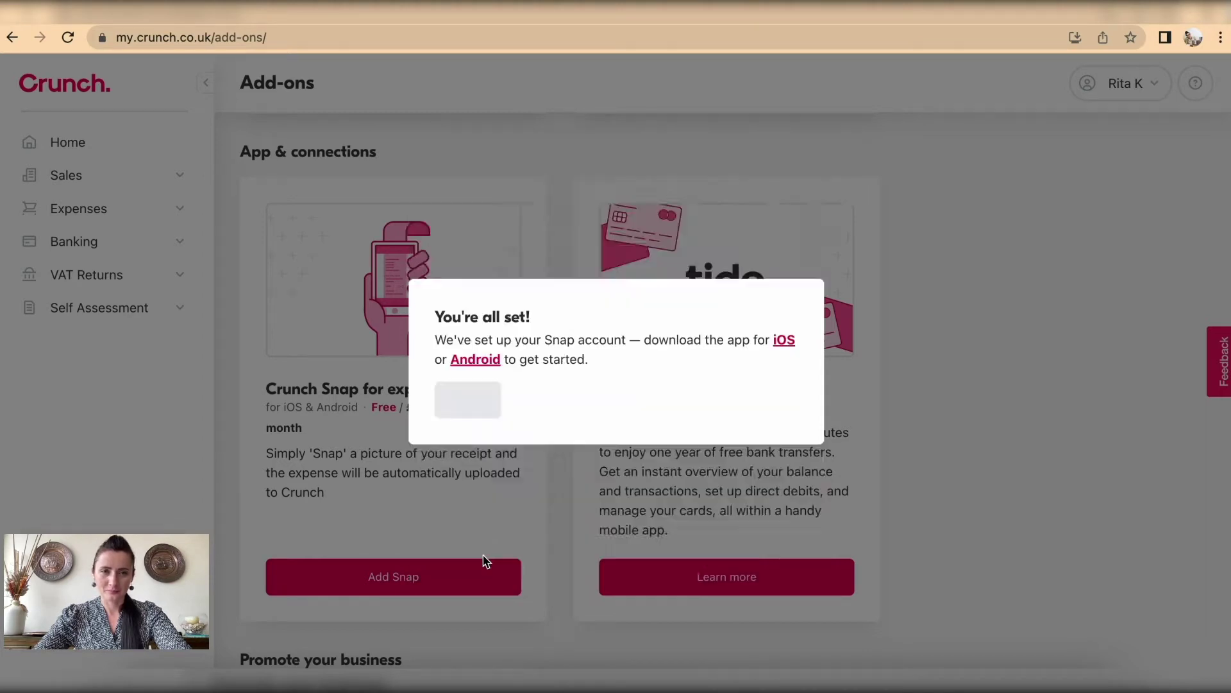
click(466, 507)
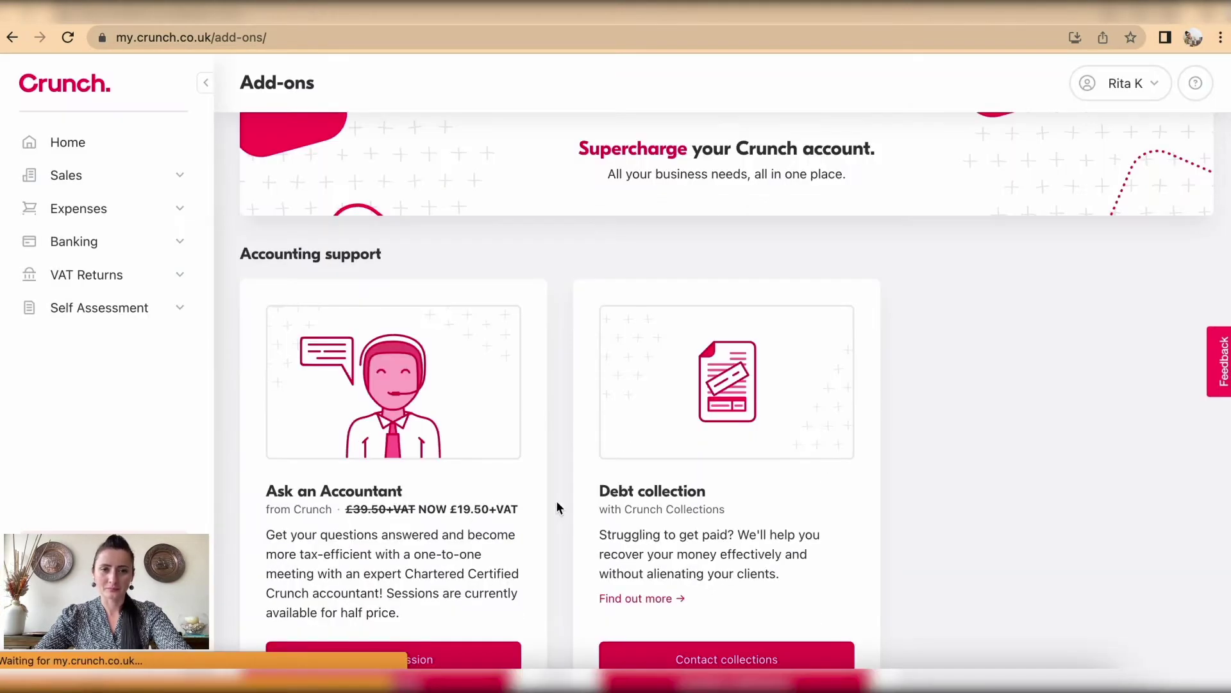
scroll(595, 487, down, 10)
scroll(595, 486, up, 1)
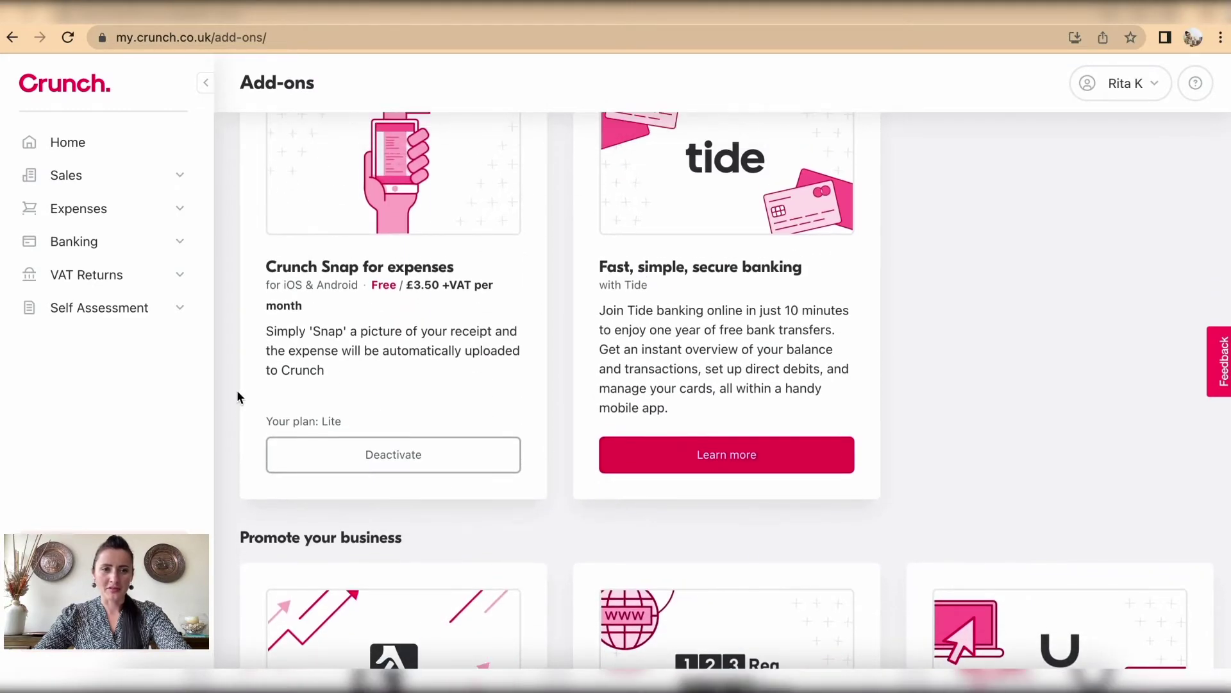
scroll(540, 498, up, 1)
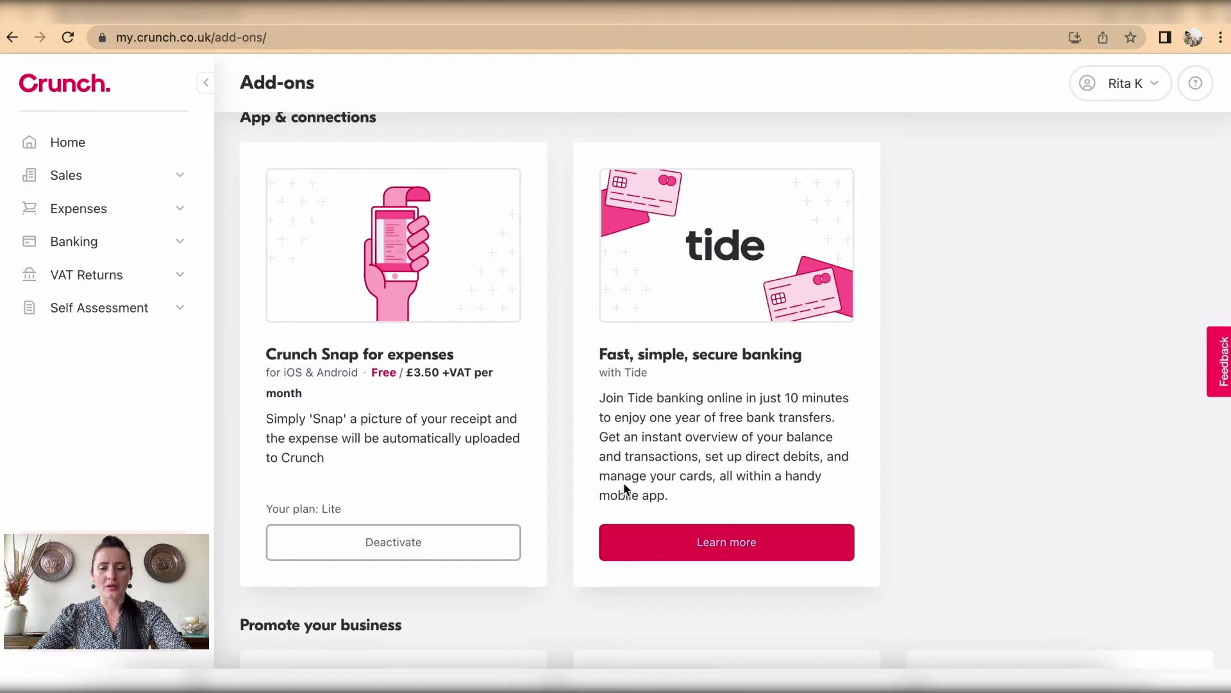
scroll(759, 394, down, 1)
scroll(759, 395, down, 1)
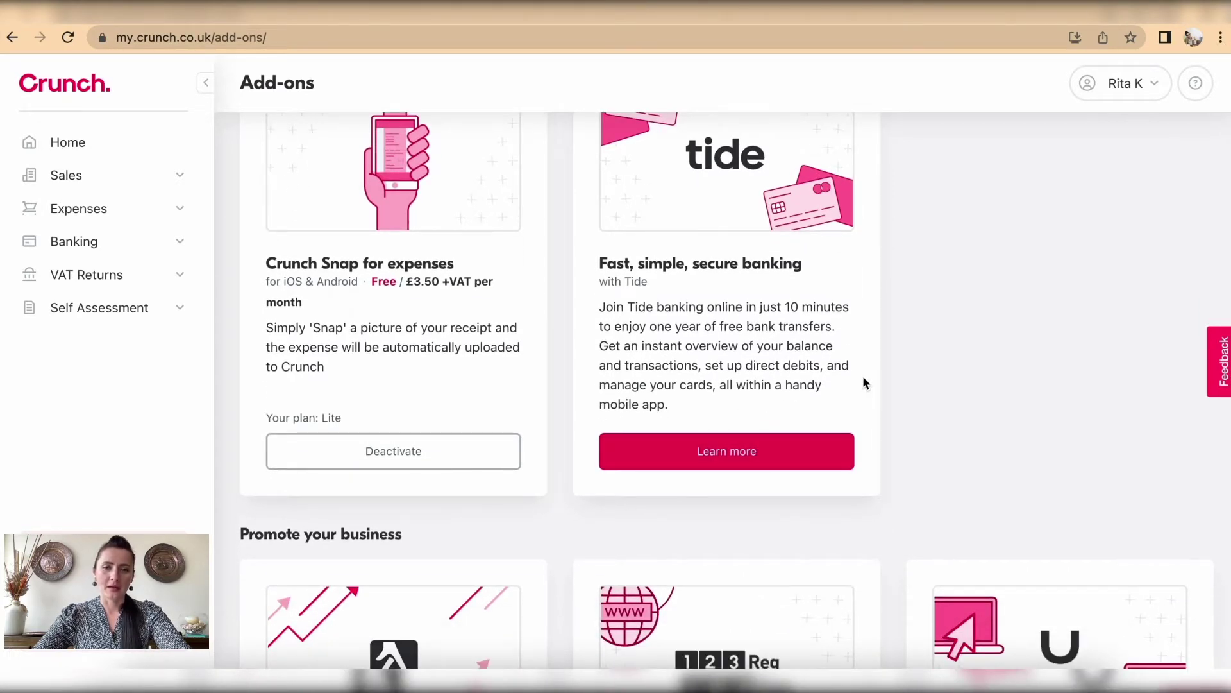
scroll(850, 416, down, 4)
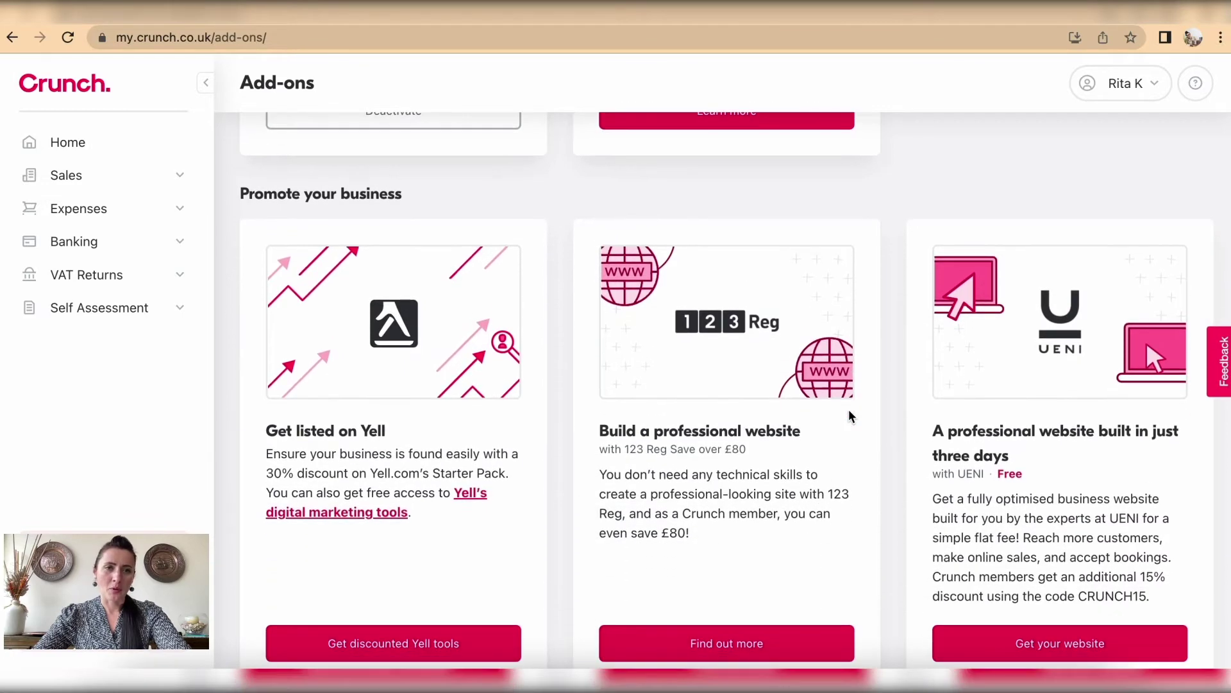
scroll(850, 416, down, 5)
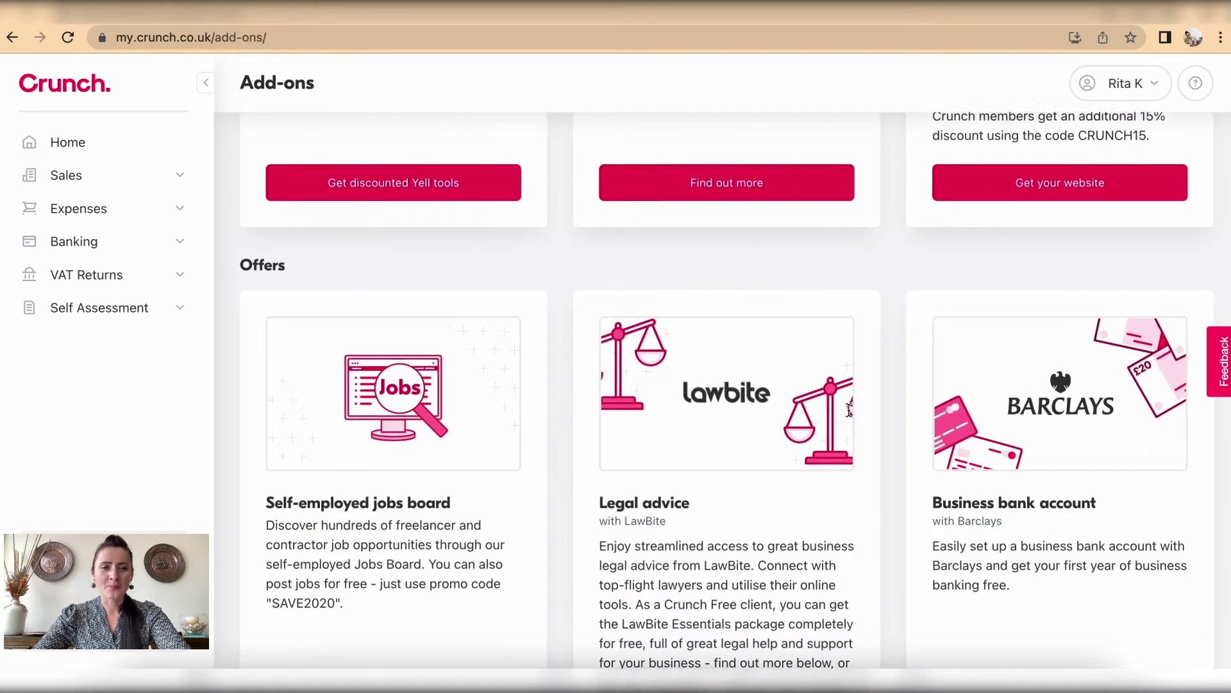
scroll(848, 411, down, 2)
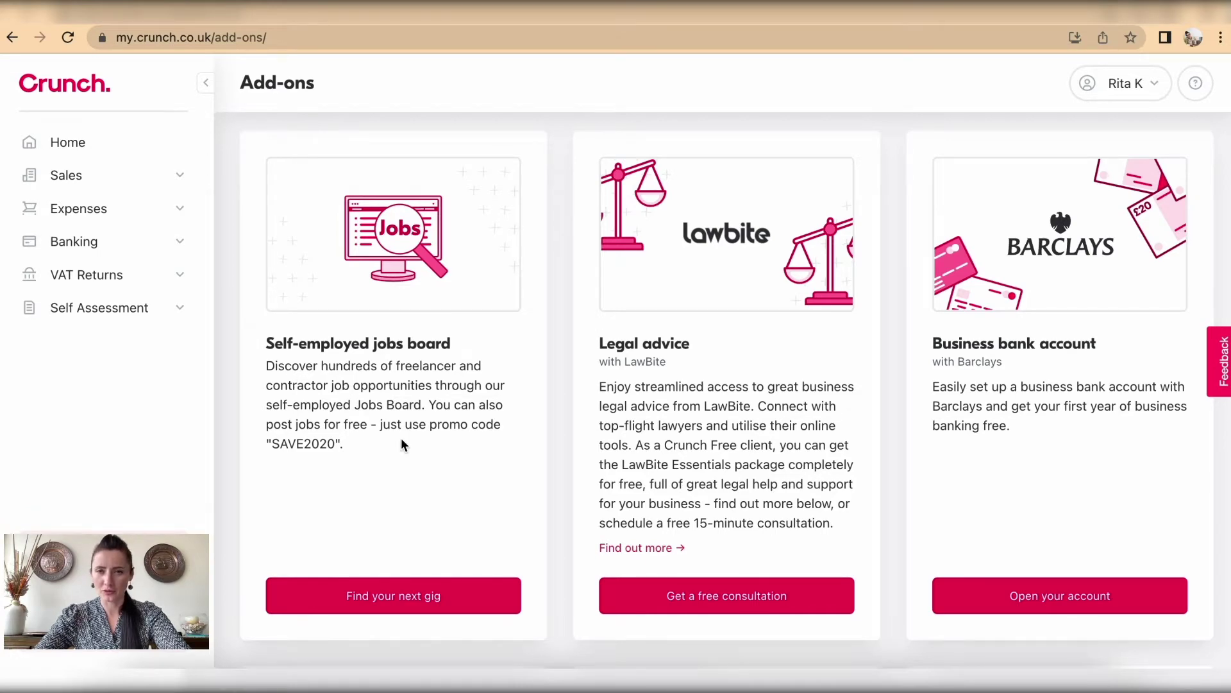
scroll(402, 441, down, 3)
scroll(402, 443, down, 5)
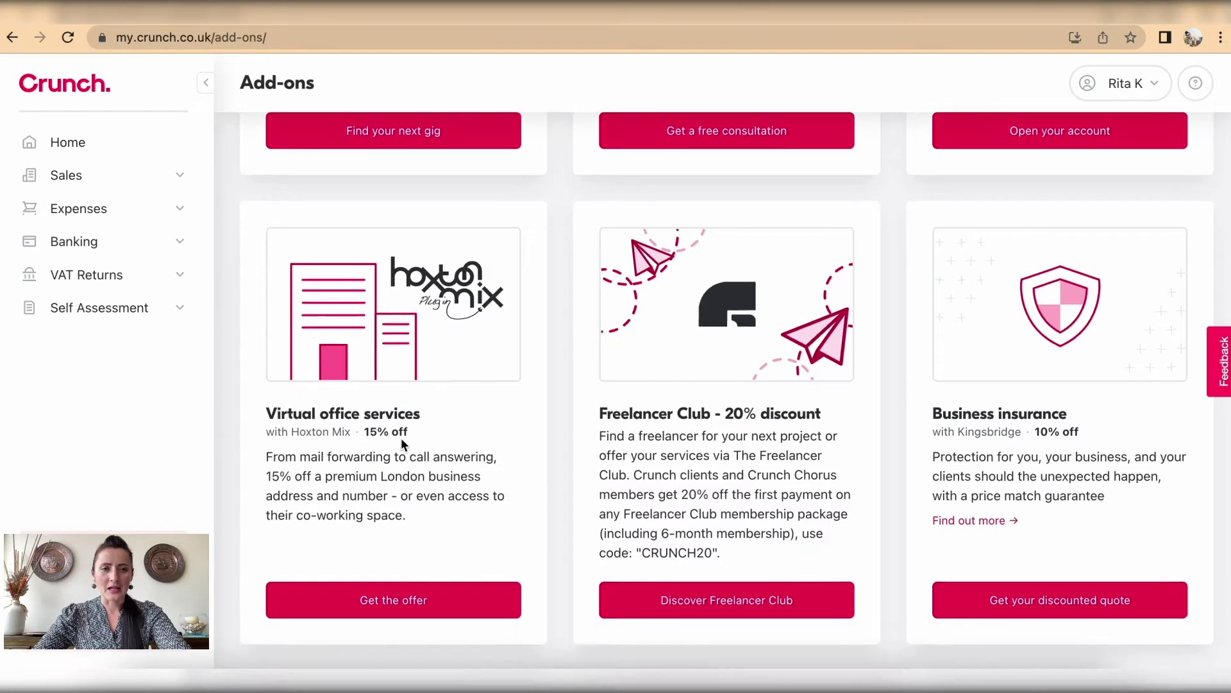
scroll(402, 438, down, 5)
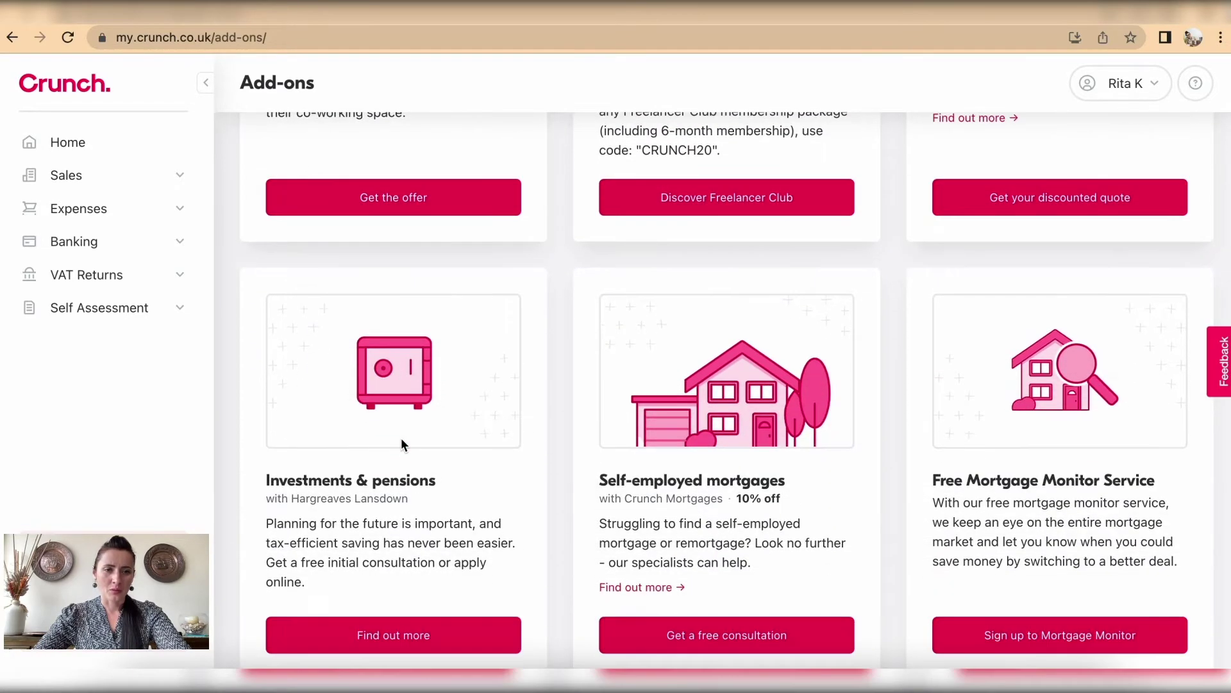
scroll(402, 443, down, 5)
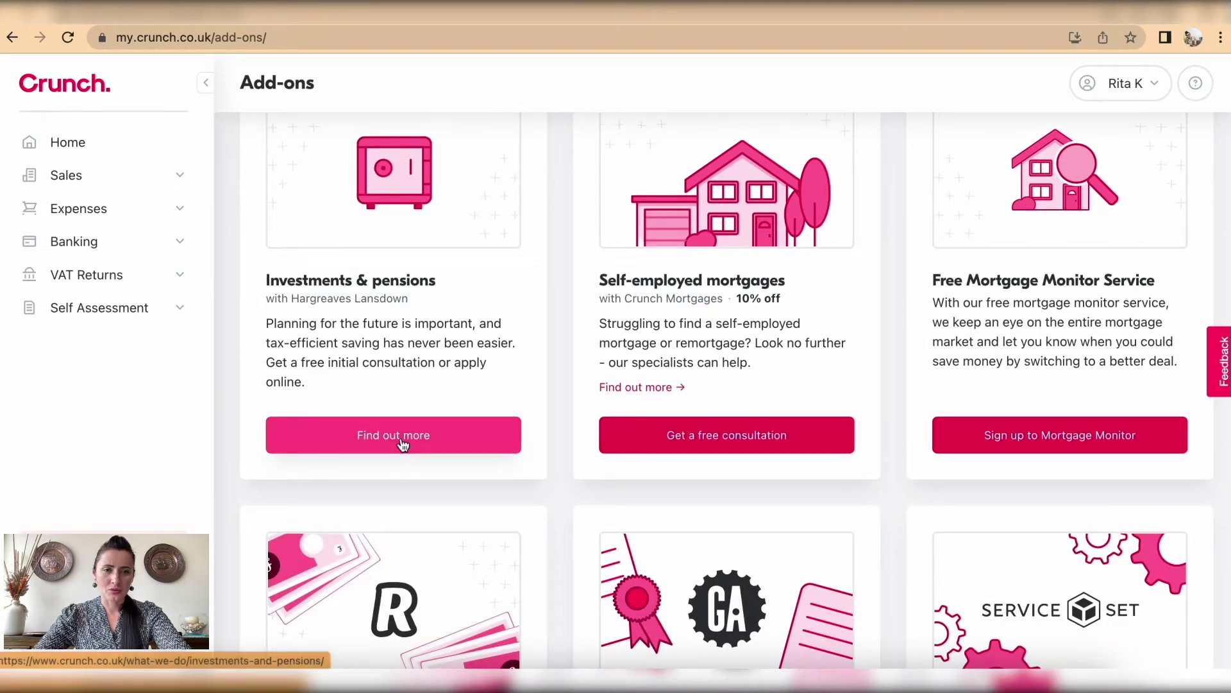
scroll(403, 443, up, 2)
scroll(400, 442, down, 4)
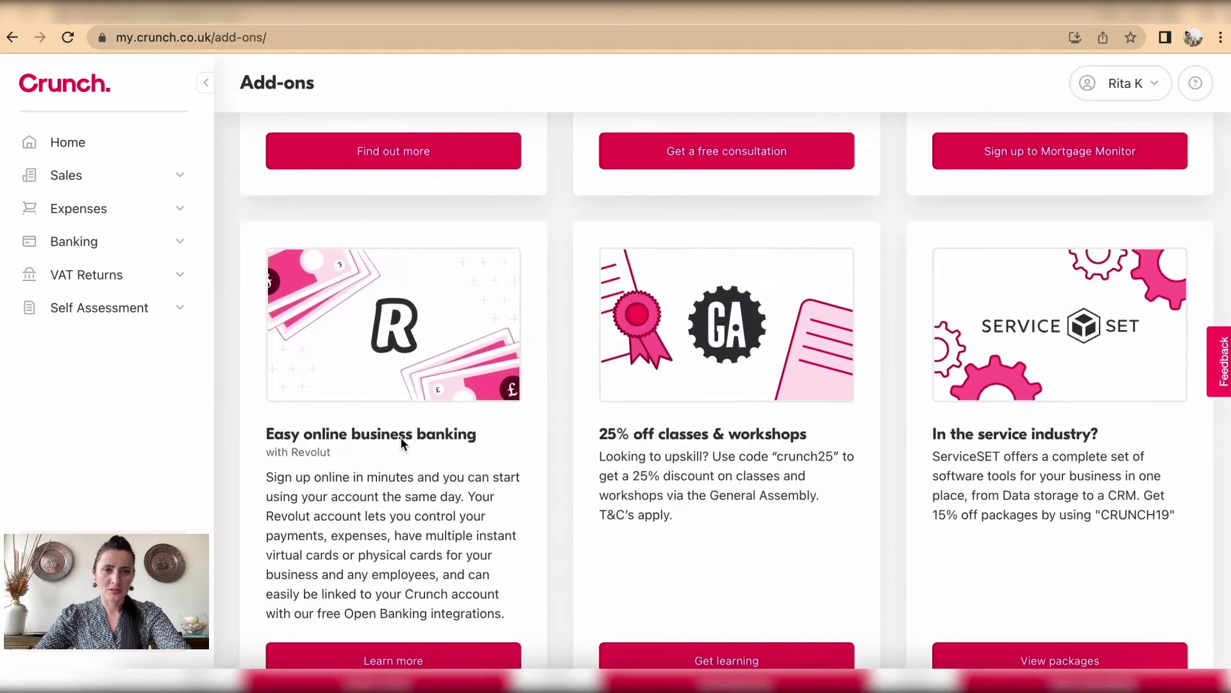
scroll(401, 438, down, 7)
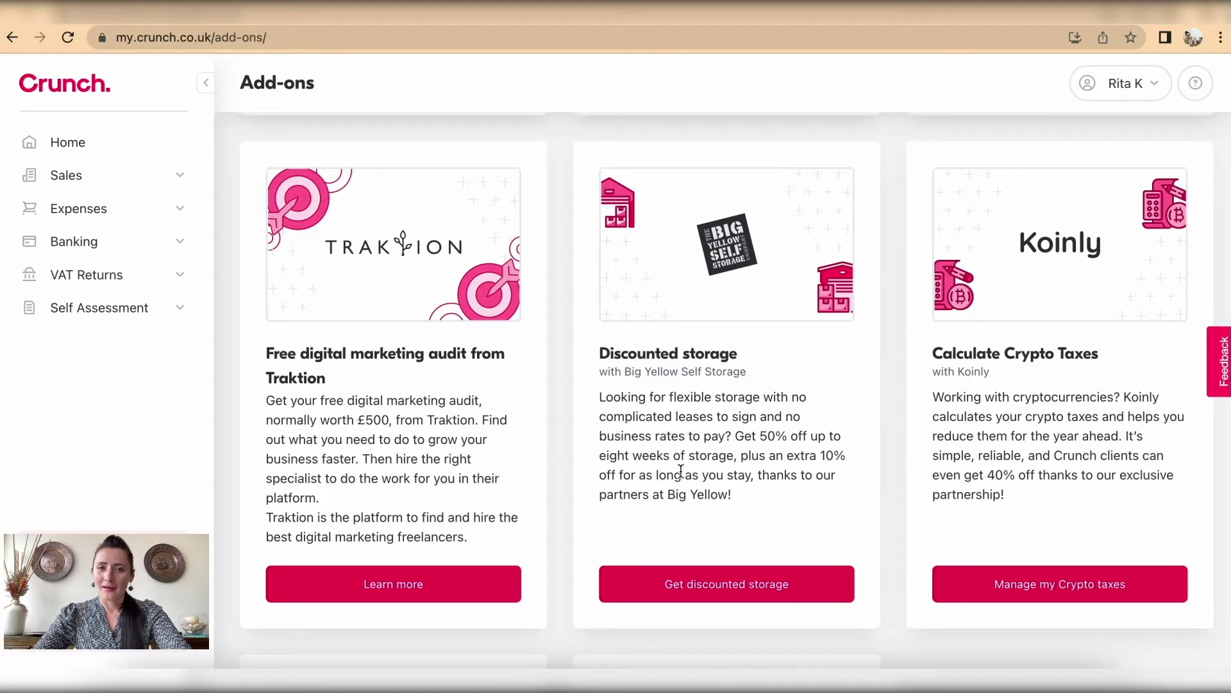
scroll(774, 491, down, 8)
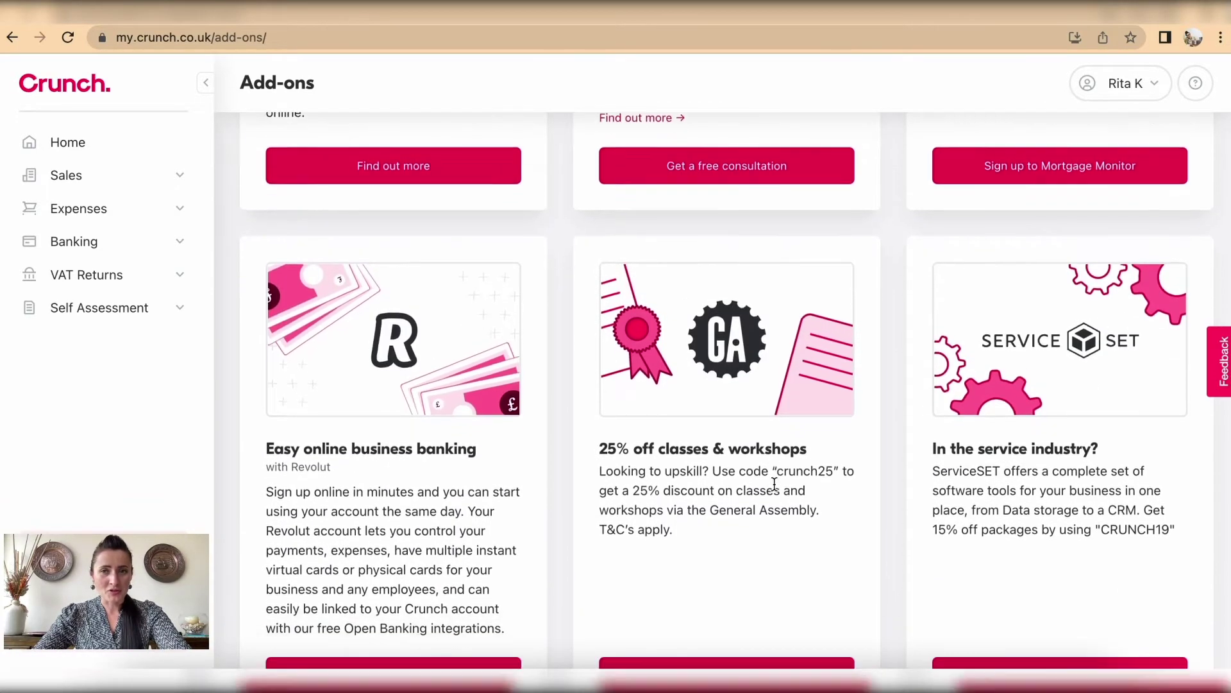
scroll(775, 484, down, 9)
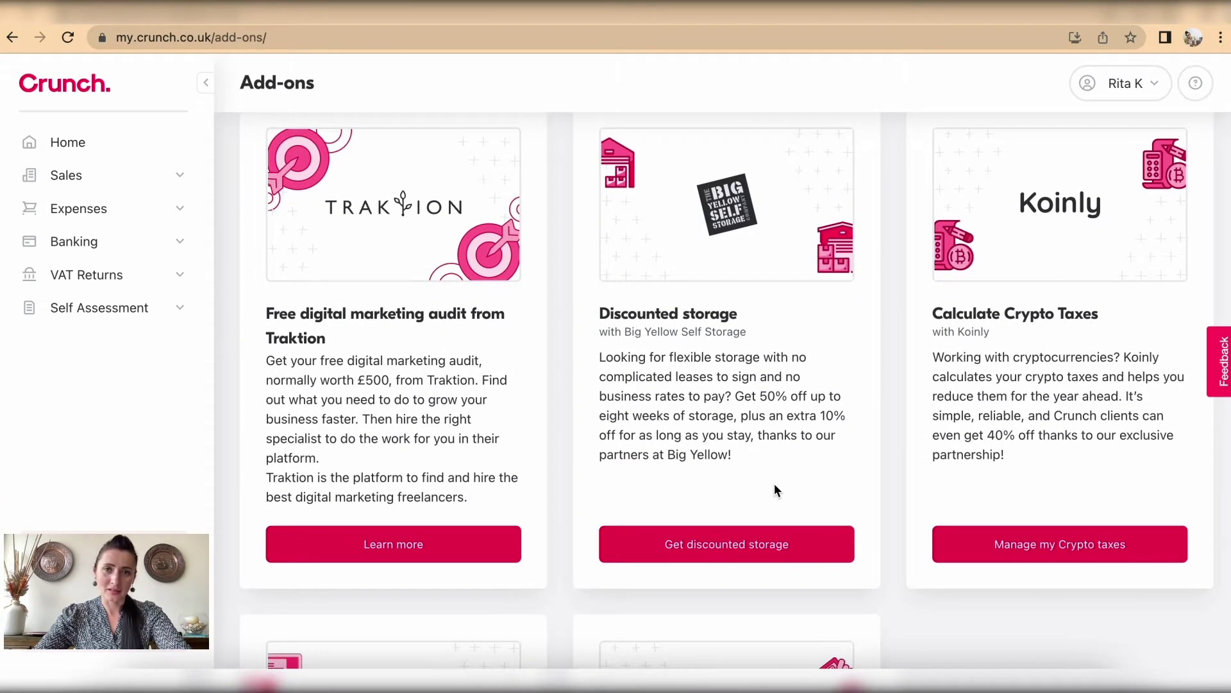
scroll(775, 491, up, 1)
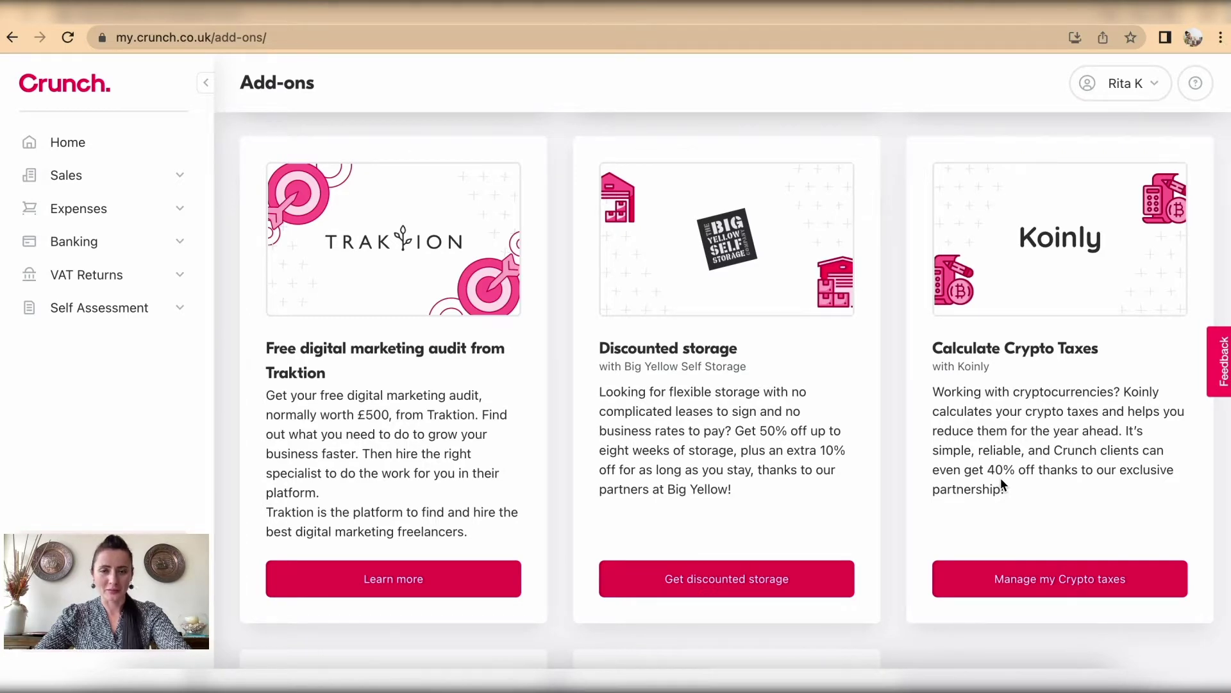
scroll(1002, 482, down, 6)
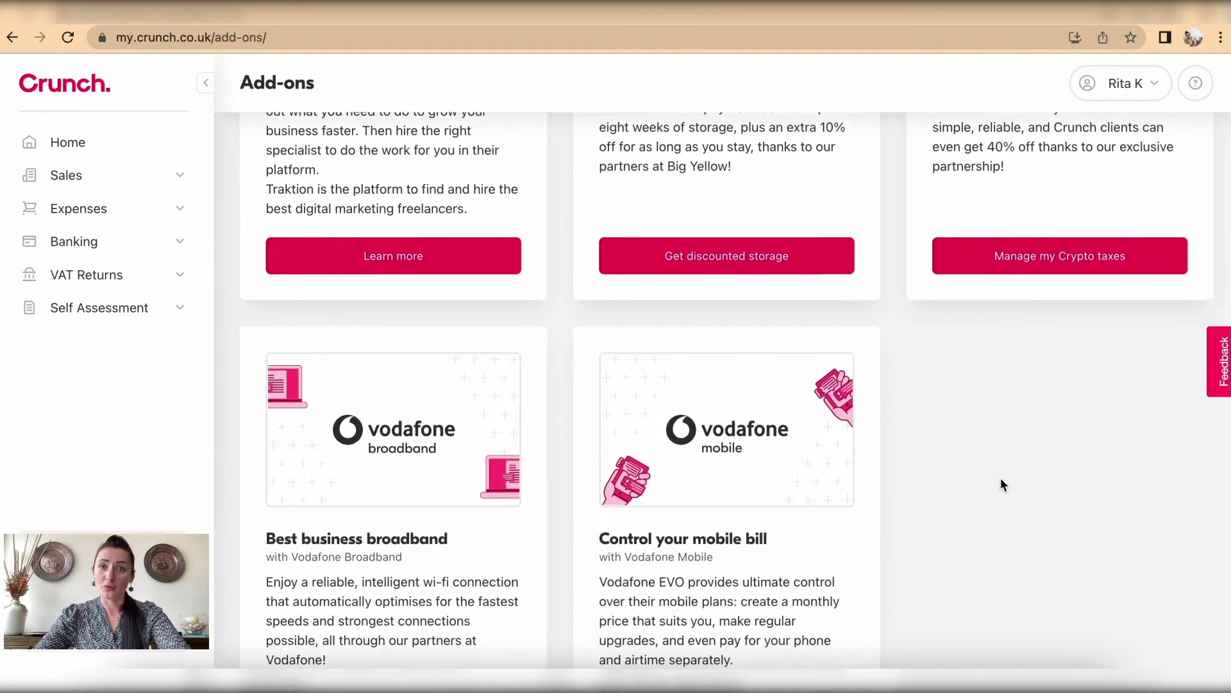
scroll(1002, 484, down, 10)
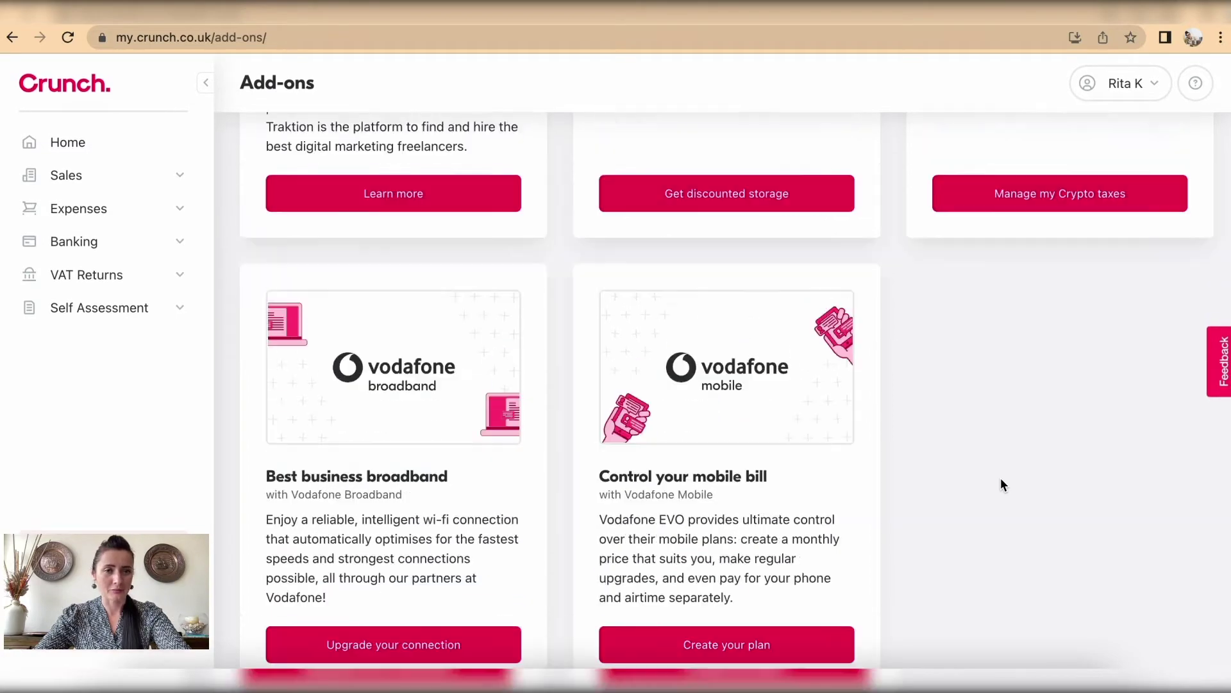
scroll(1001, 477, up, 20)
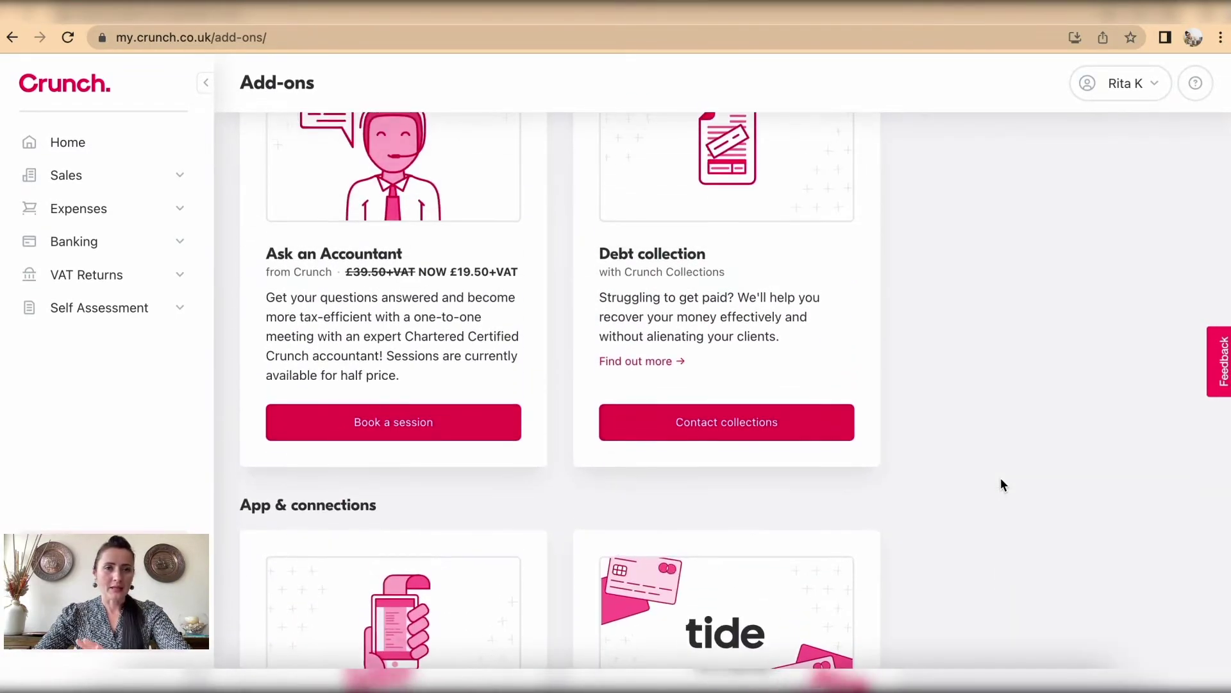
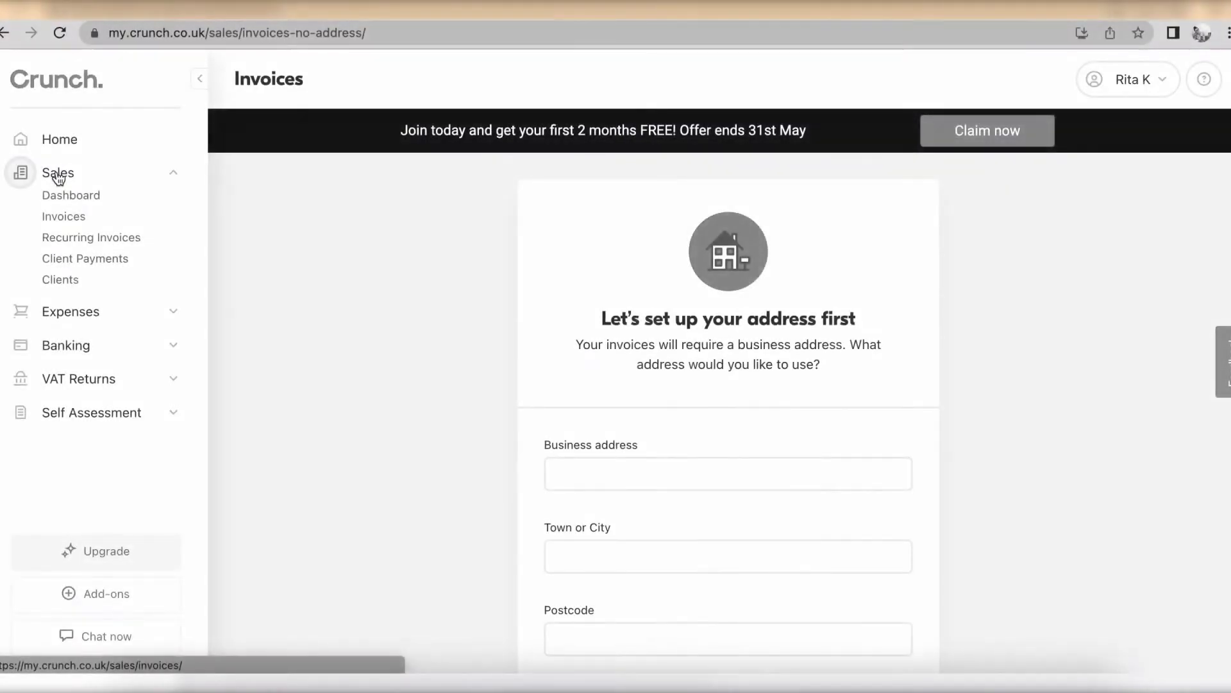
Step: Enter the first line of the business address, then go to Sales > Invoices > Clients
click(62, 283)
scroll(666, 326, down, 3)
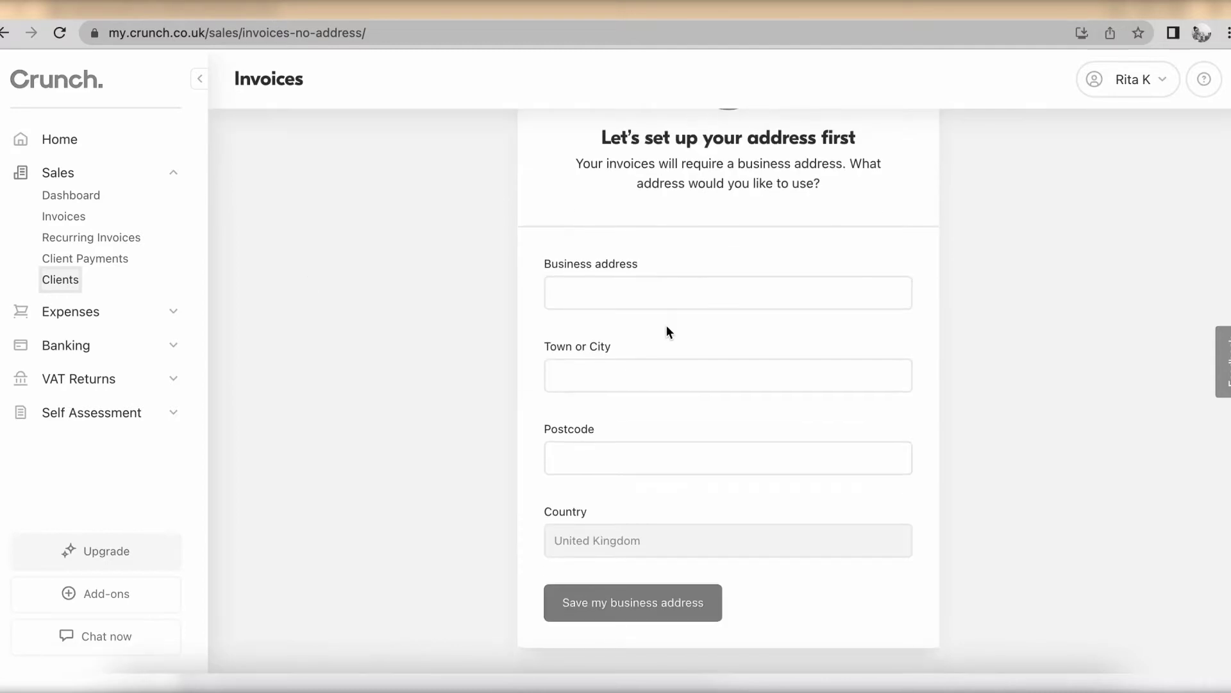
click(649, 293)
text(Photo street)
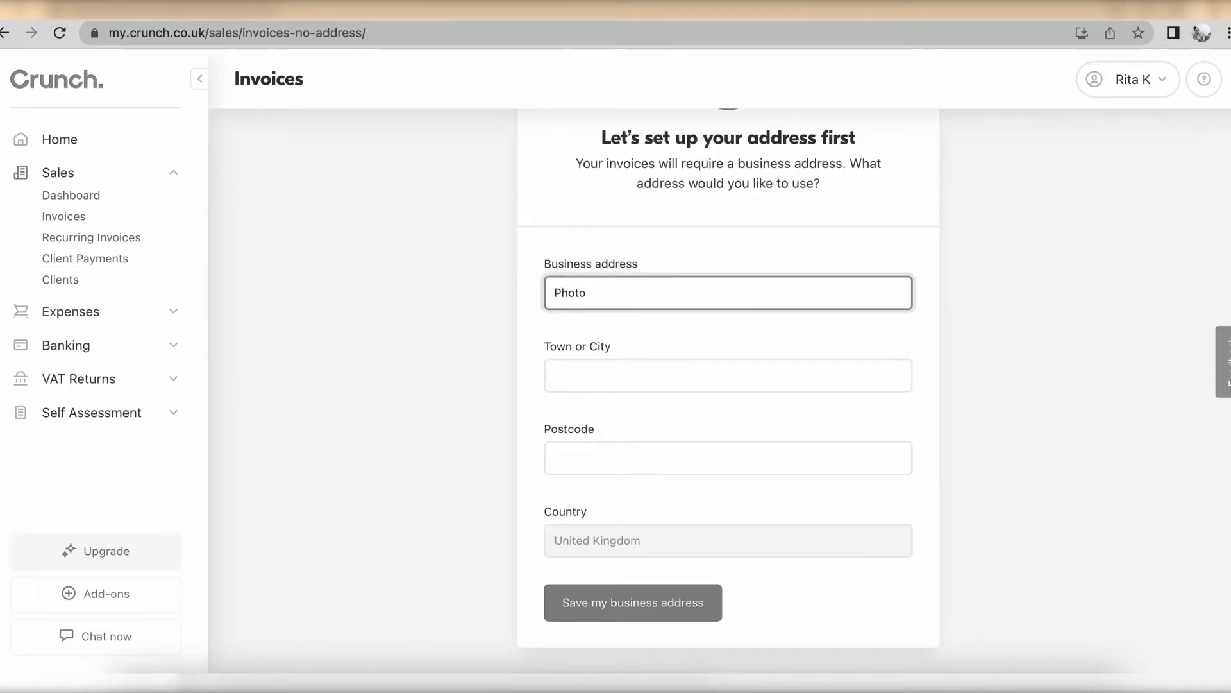
click(632, 366)
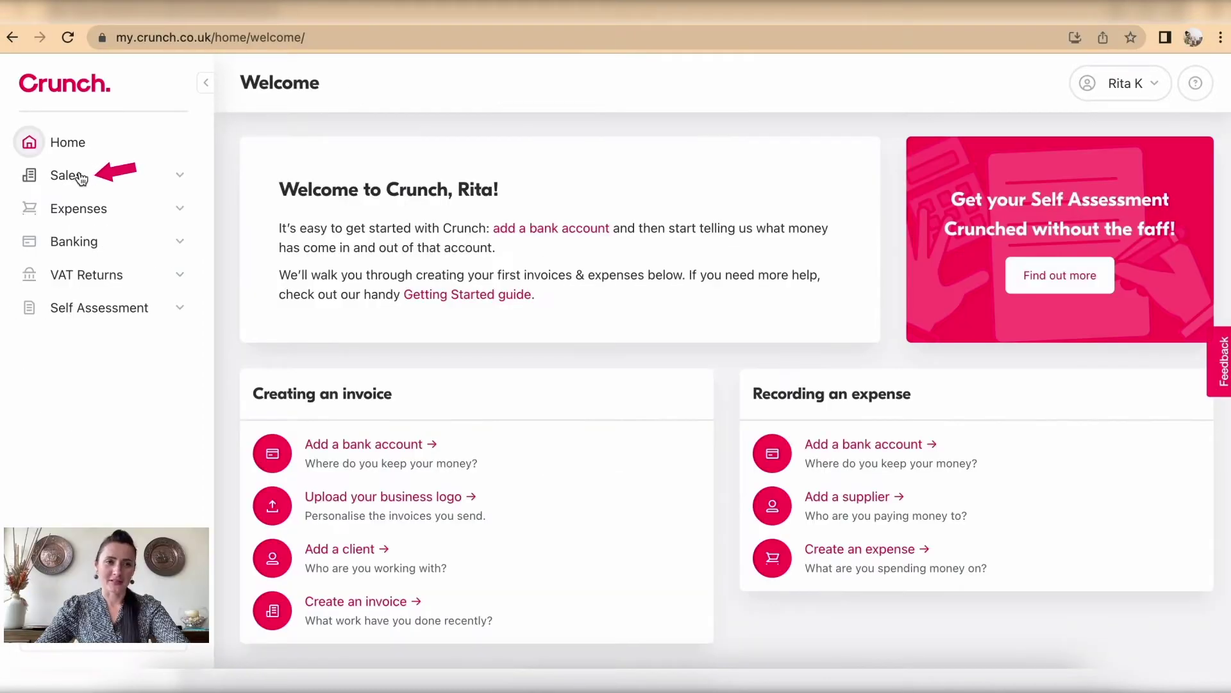
click(64, 174)
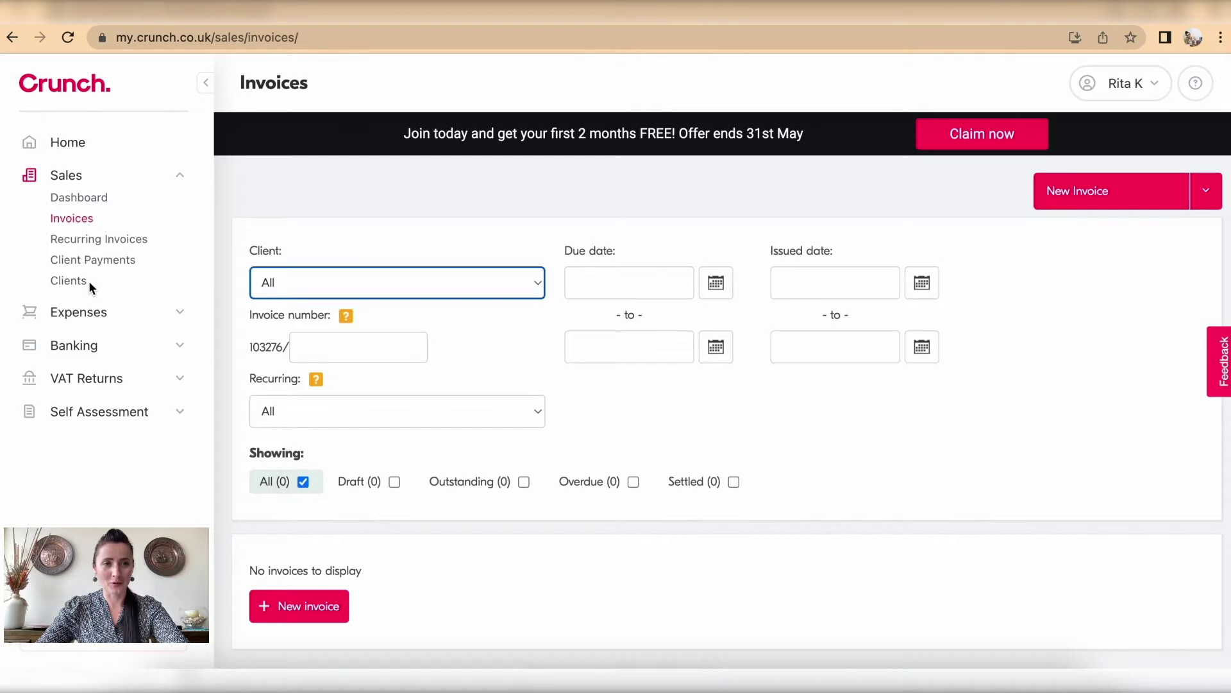
click(78, 283)
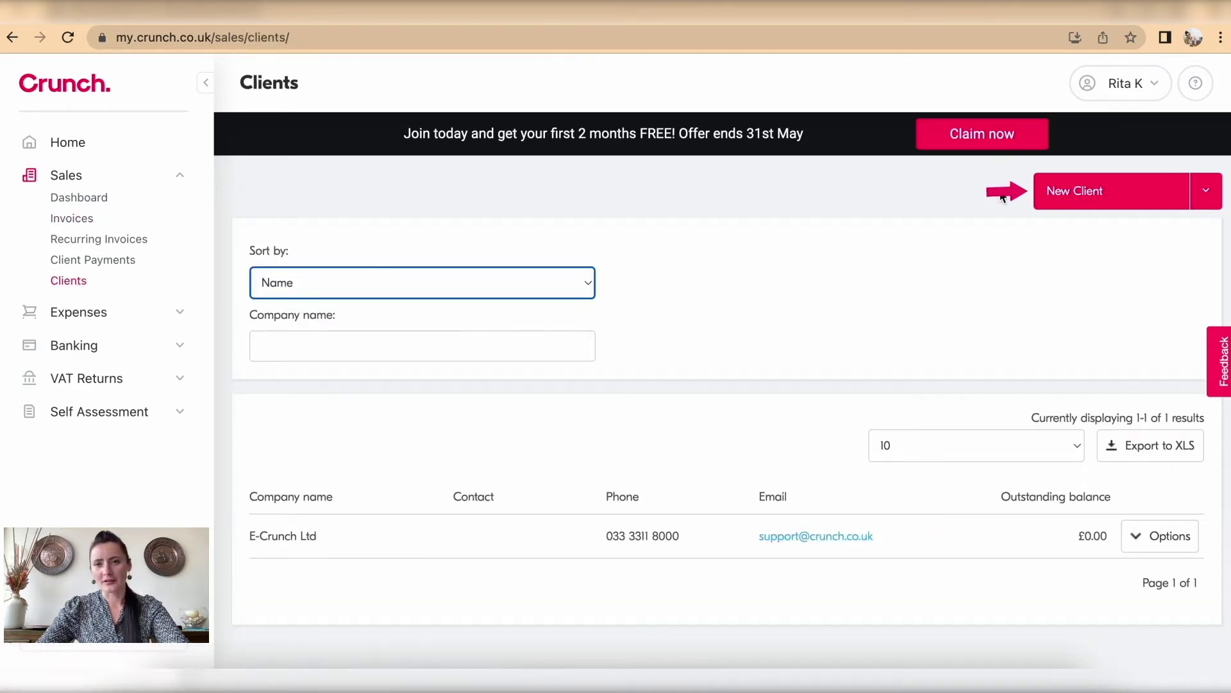
Step: Open a blank Add New Client form and review its fields, with GBP and 28-day terms preset
click(1070, 202)
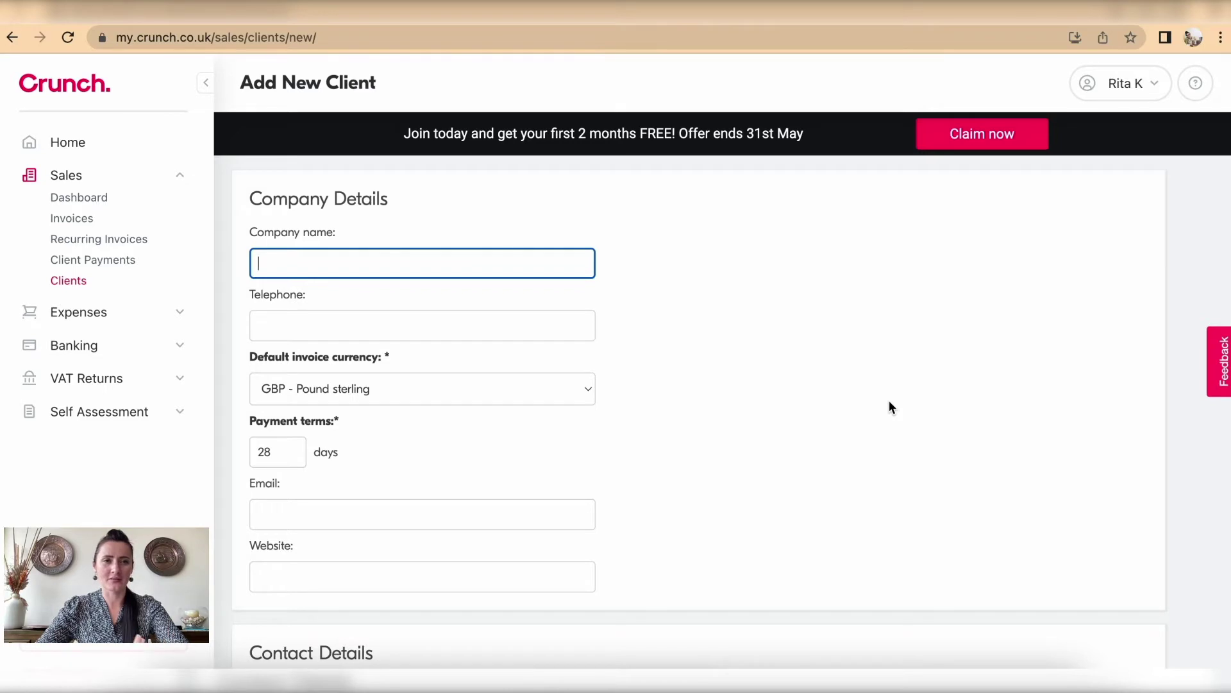
scroll(890, 401, down, 7)
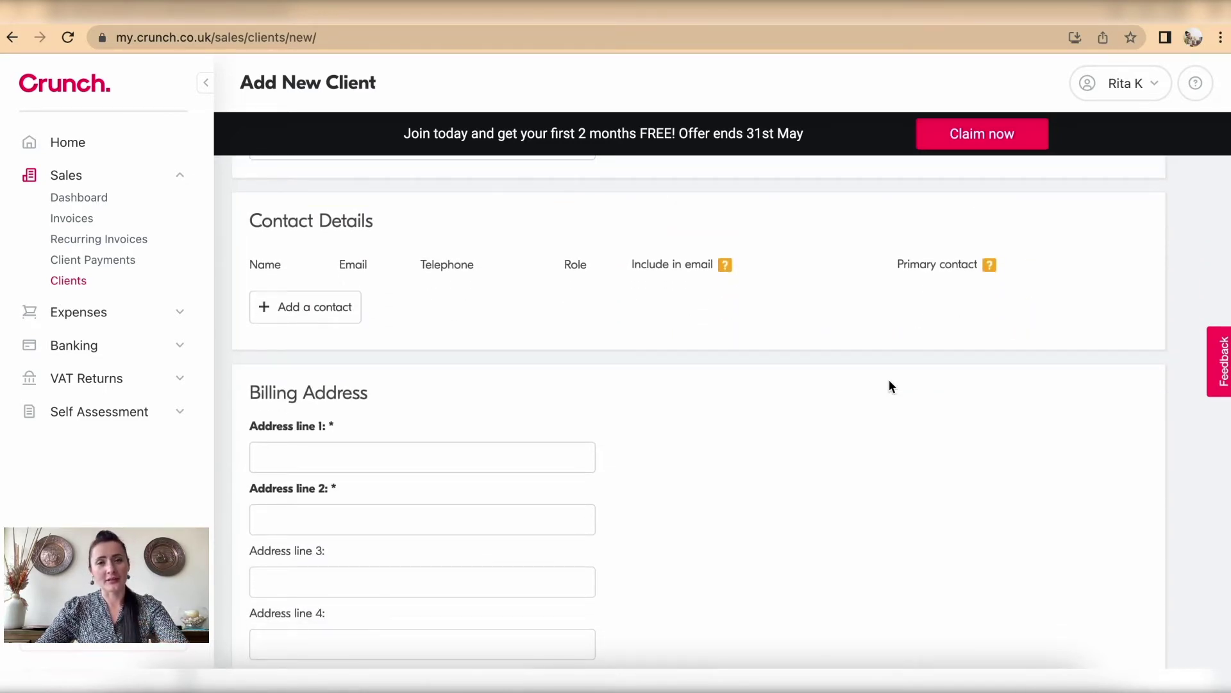
scroll(889, 385, down, 3)
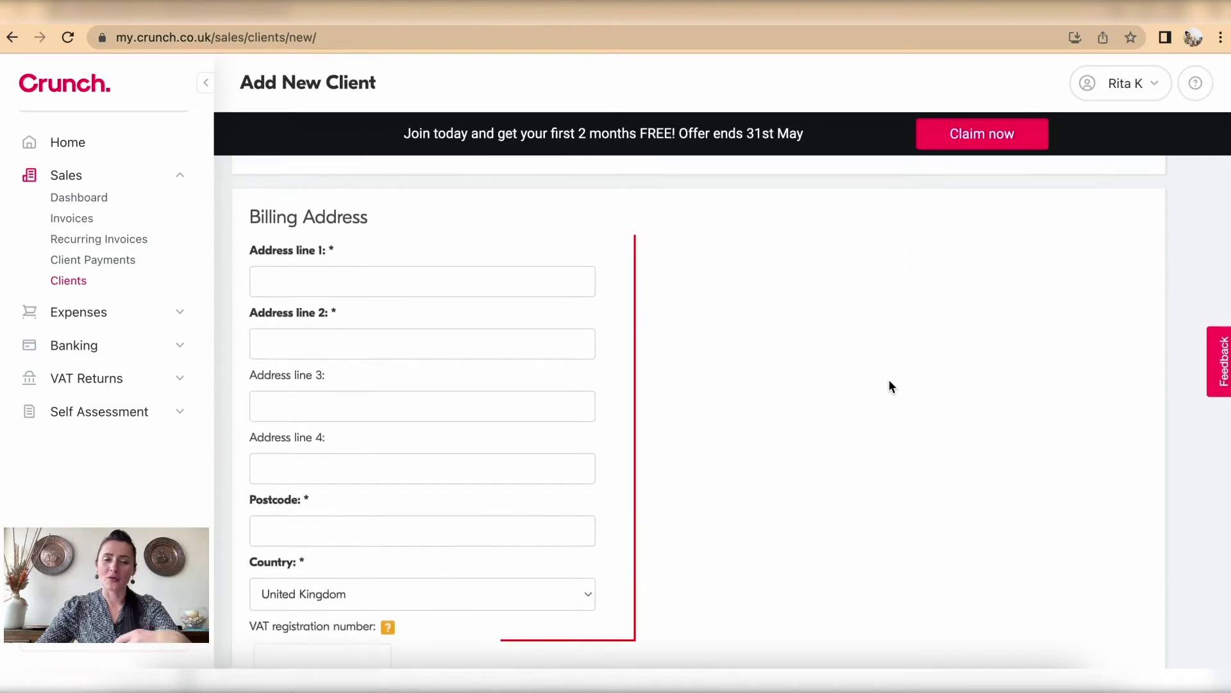
scroll(890, 386, down, 7)
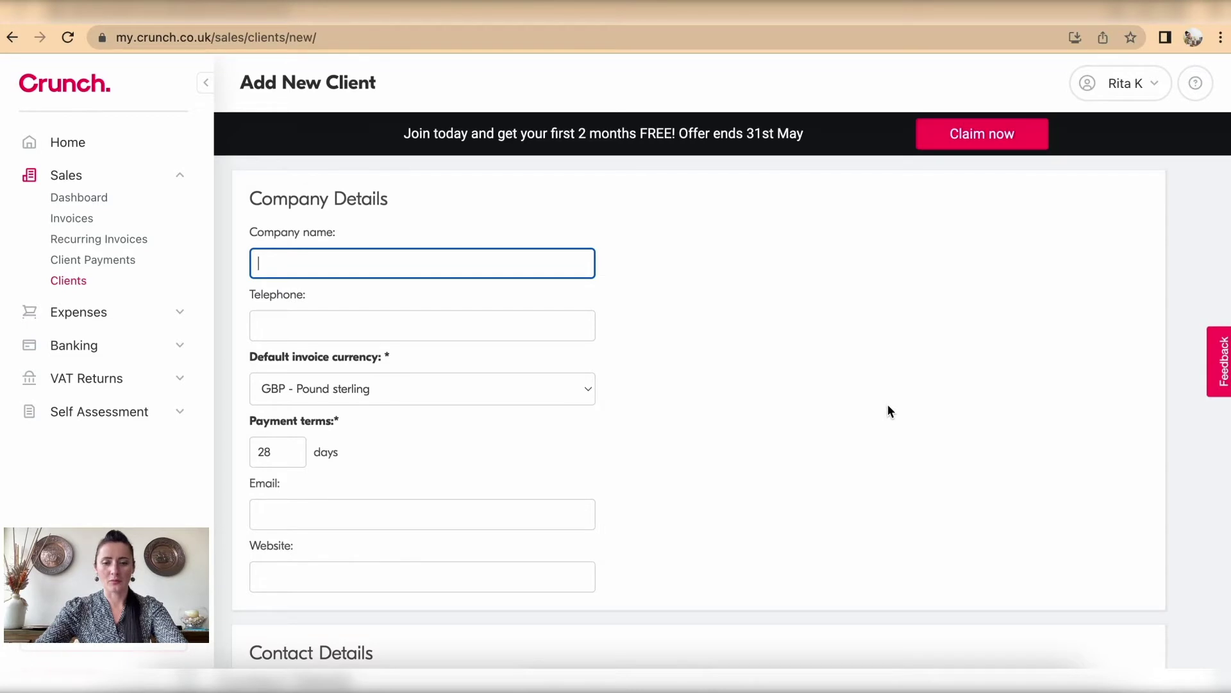
Step: Name the client 'Events Ltd' and keep Pound sterling as its invoice currency
text(Eve)
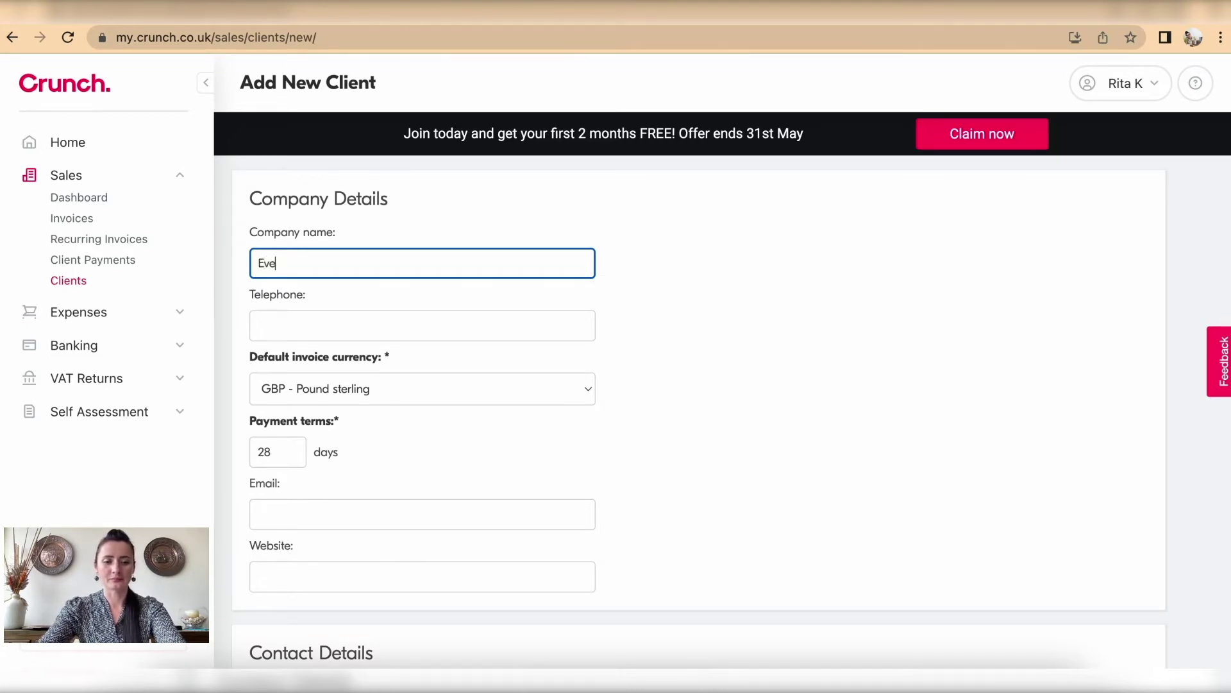
text(nts Ltd)
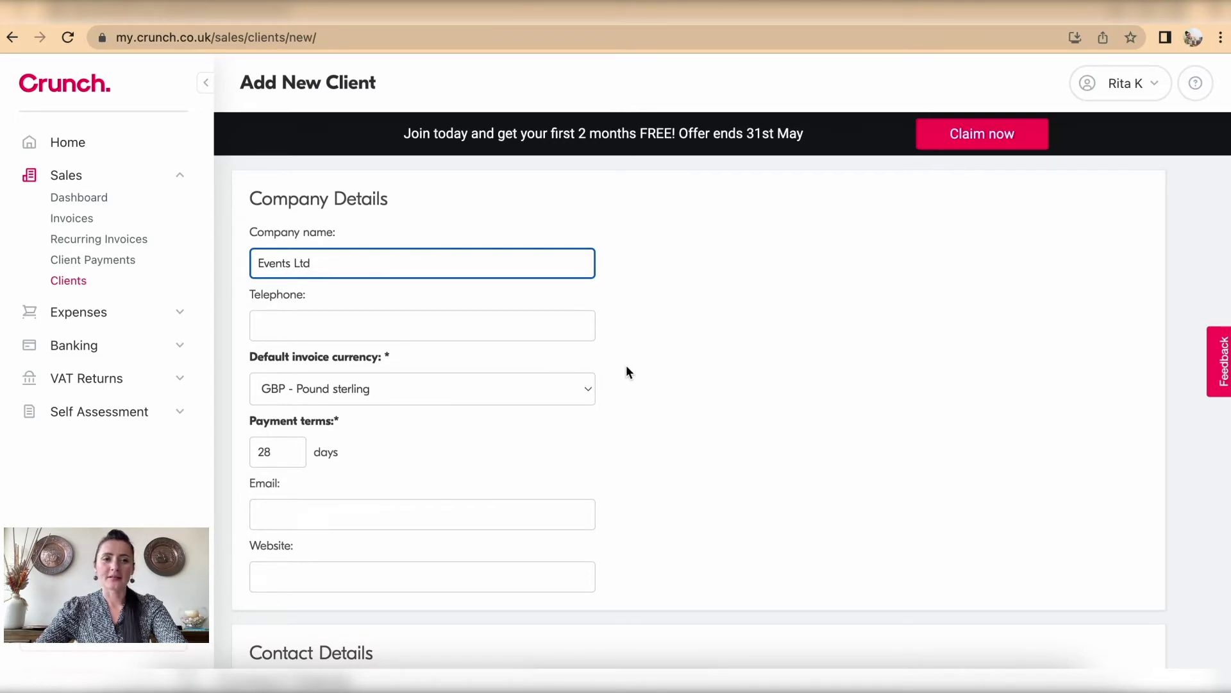
click(581, 388)
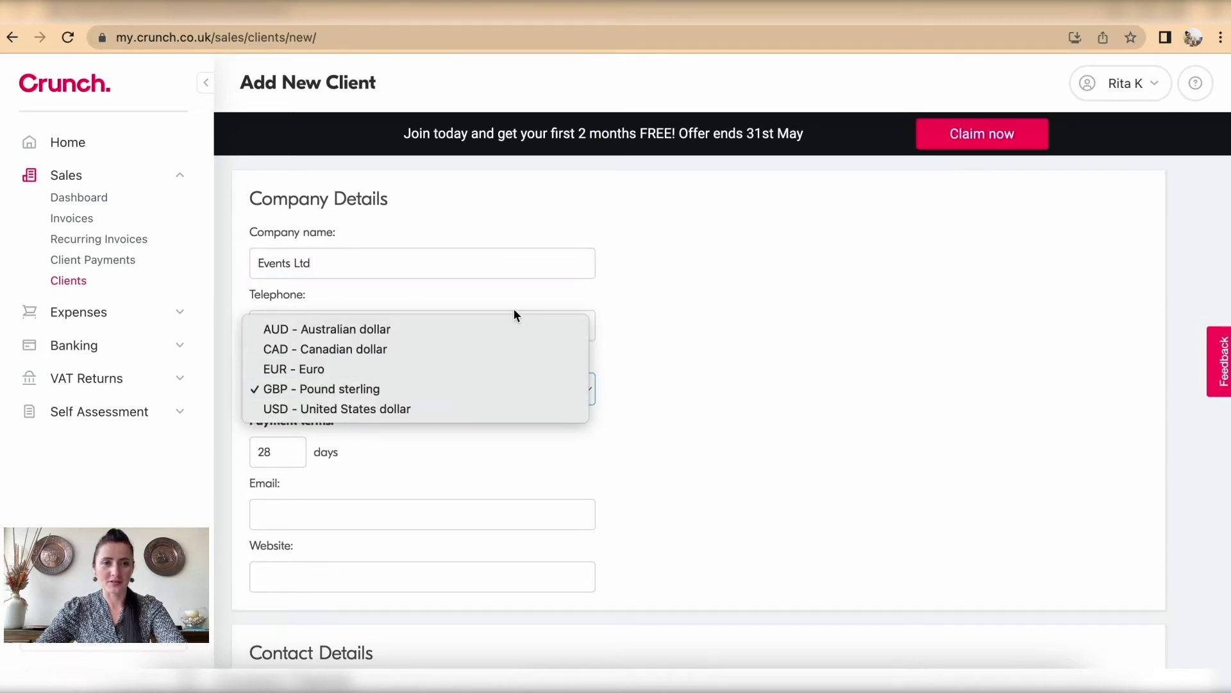
click(513, 394)
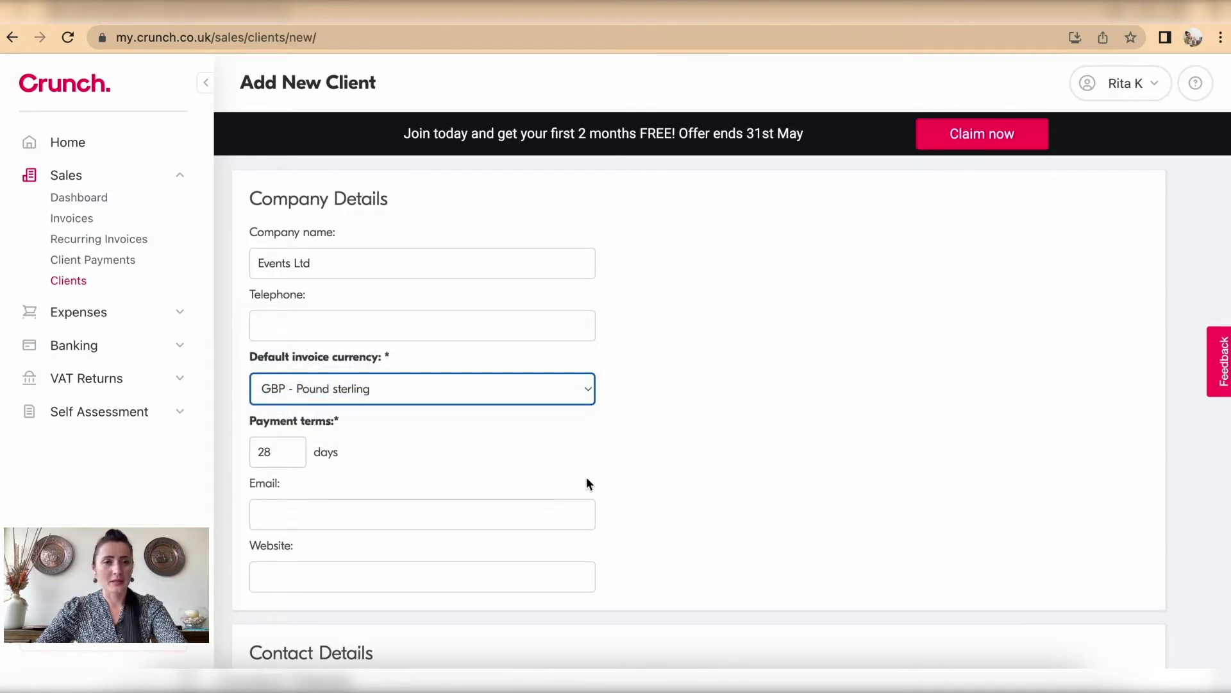
scroll(587, 483, down, 3)
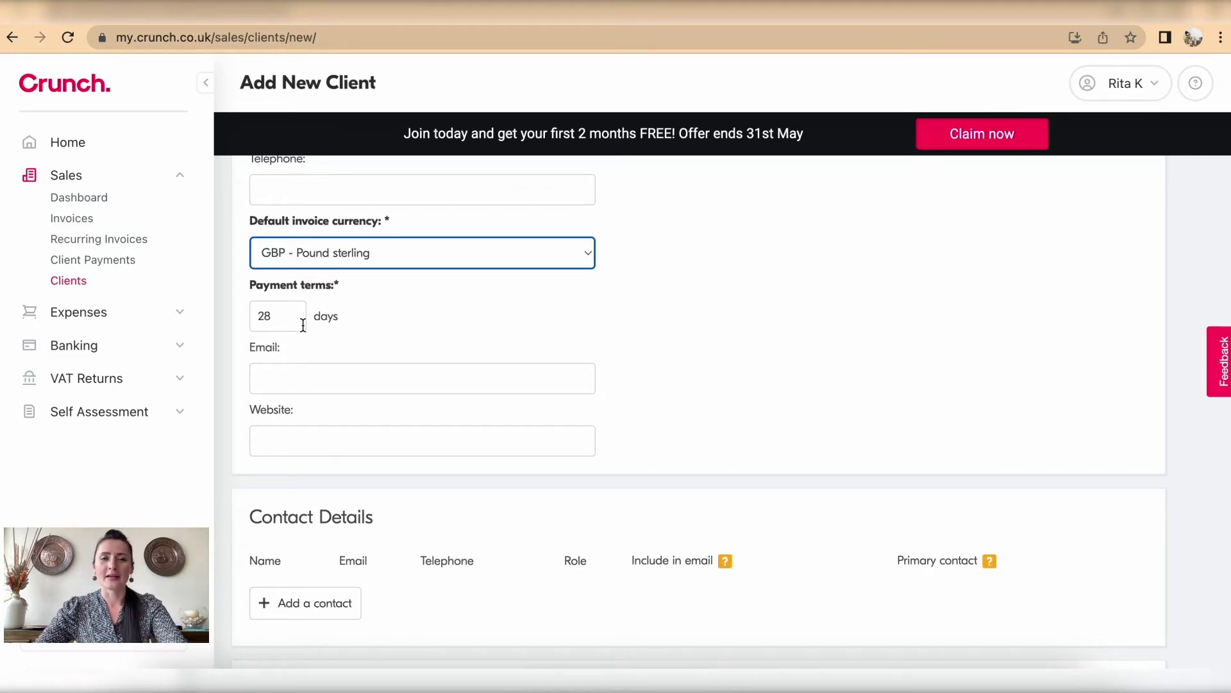
Step: Change the client's payment terms from 28 to 7 days
drag(283, 315, 226, 315)
text(7)
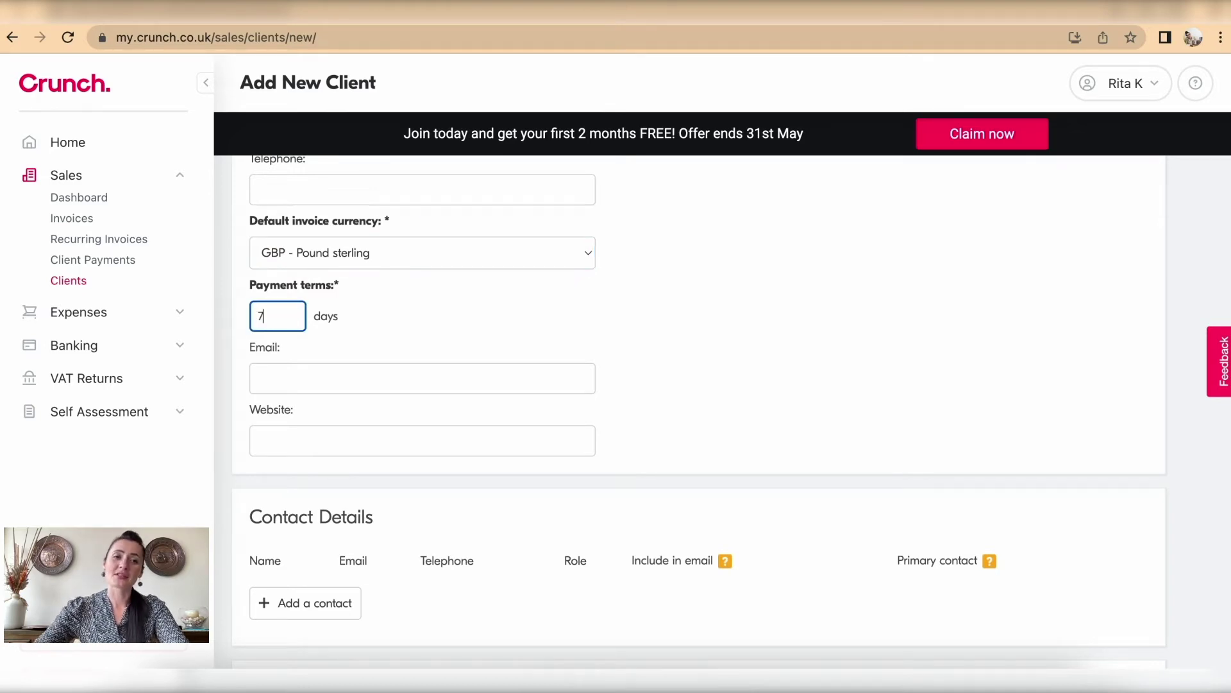
click(462, 323)
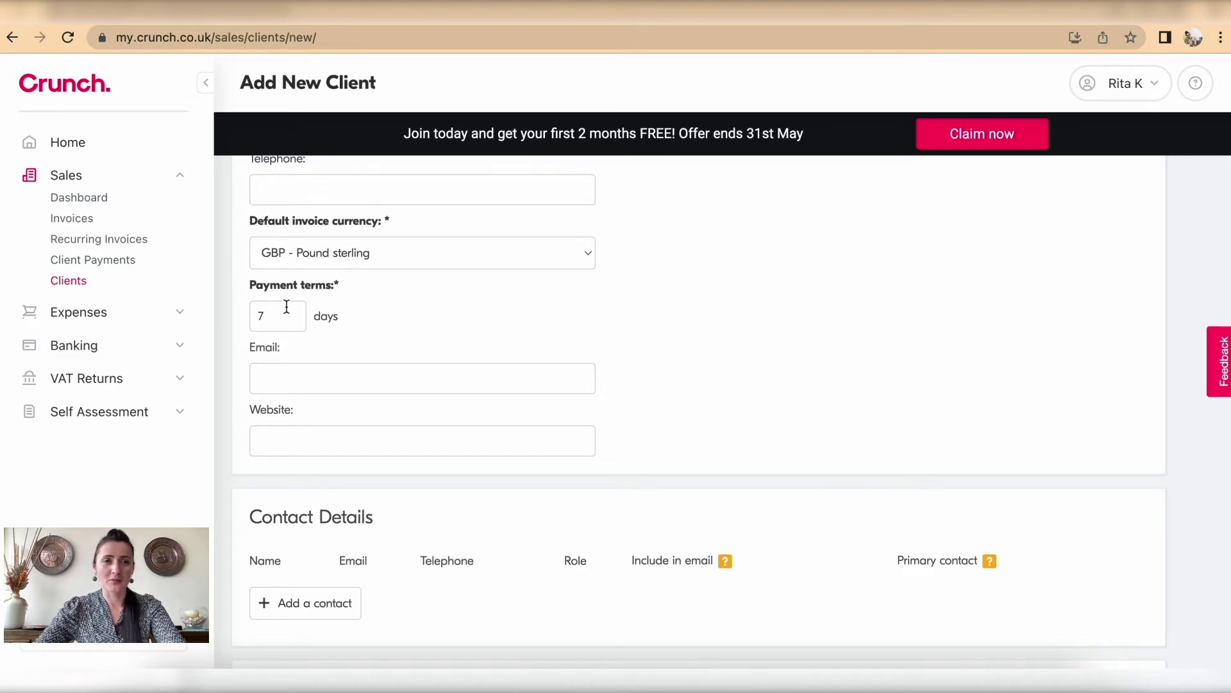
Step: Enter the client's contact e-mail address
scroll(467, 325, down, 1)
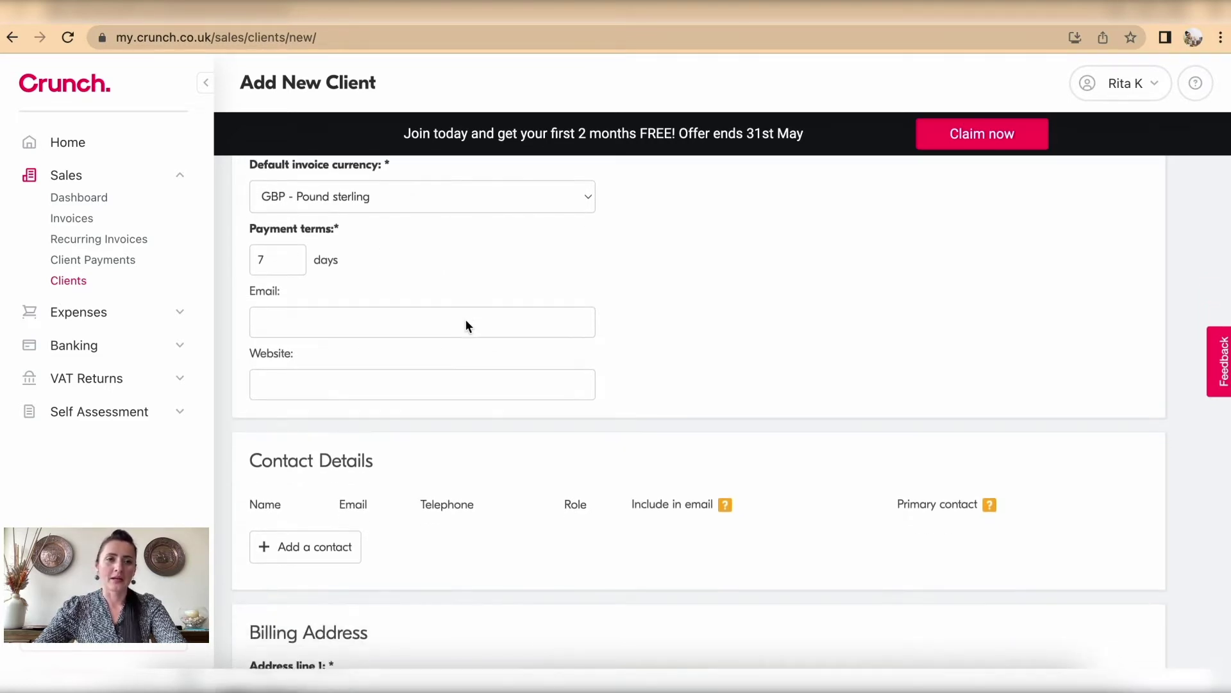
click(466, 320)
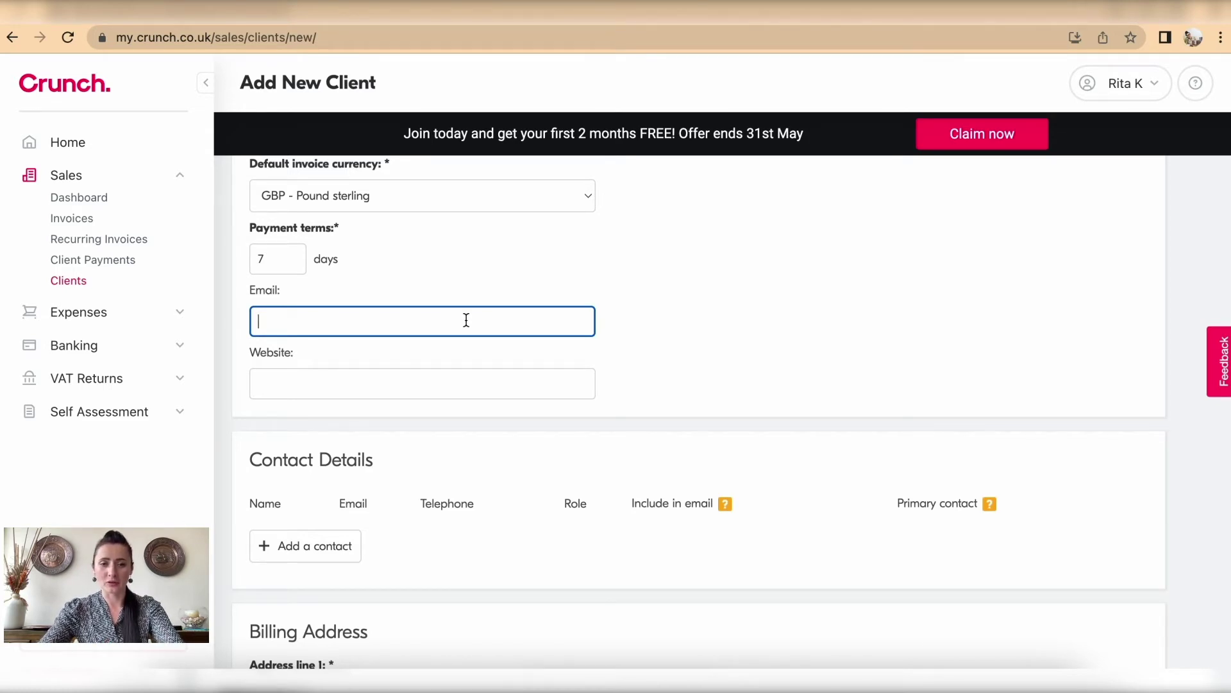
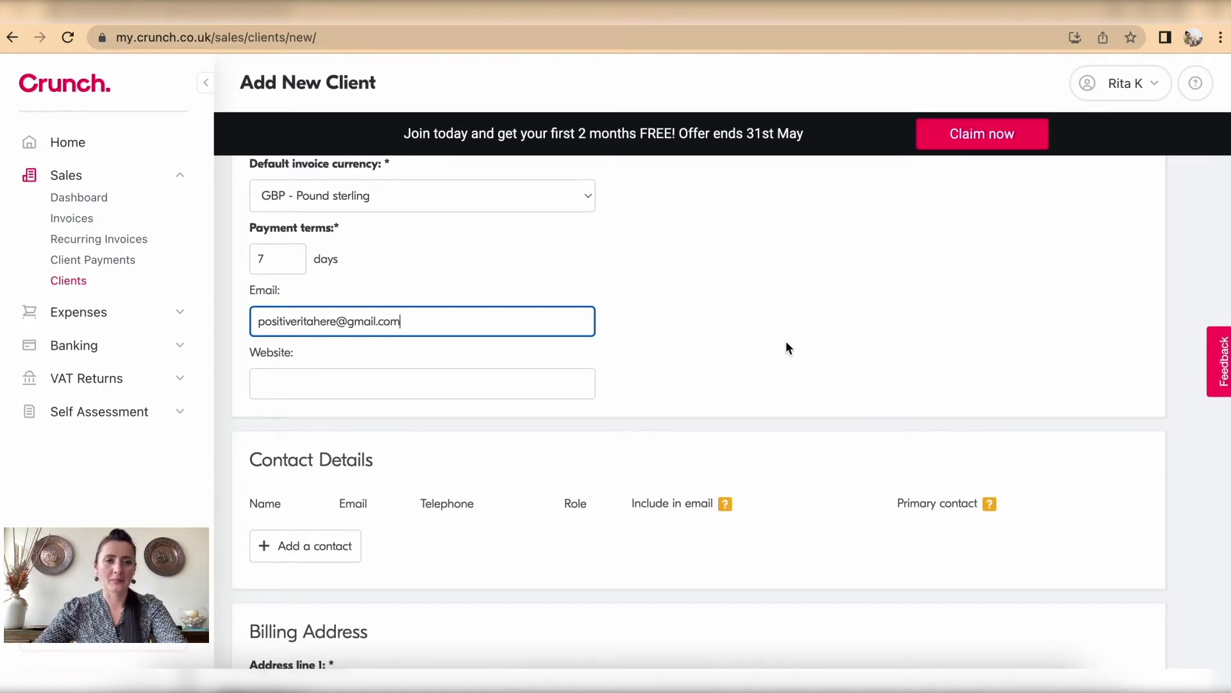
scroll(789, 347, down, 4)
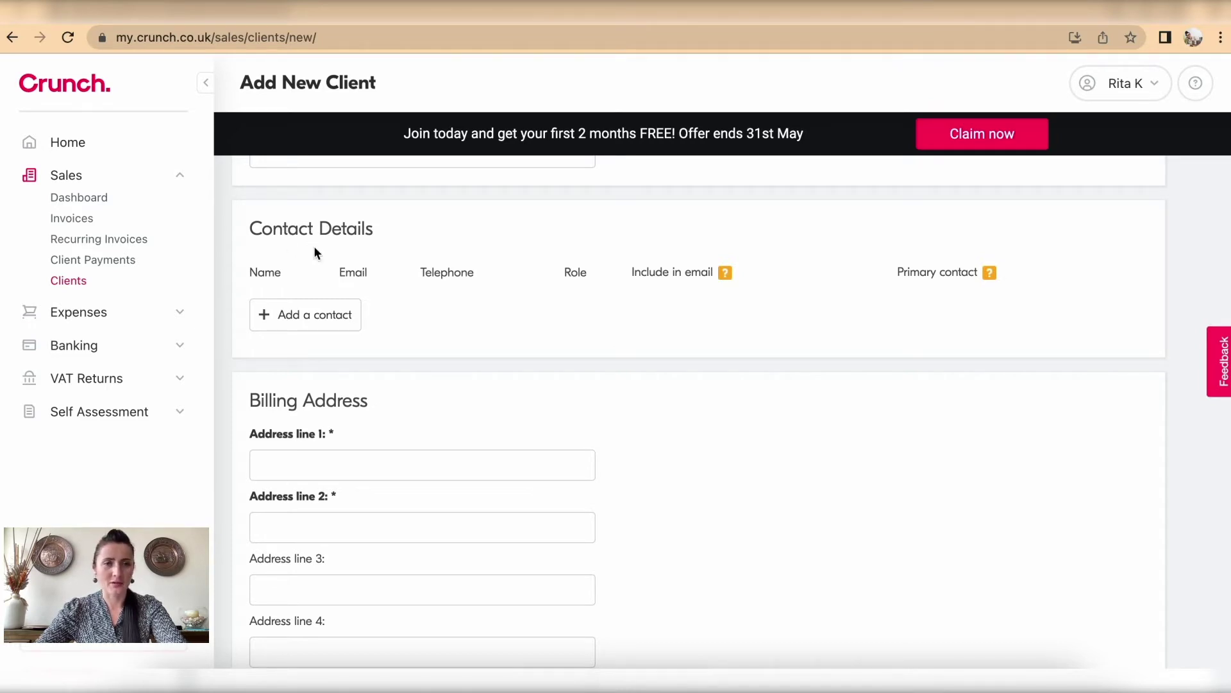
Step: Add a contact person row, then remove it so no extra contact is kept
click(324, 319)
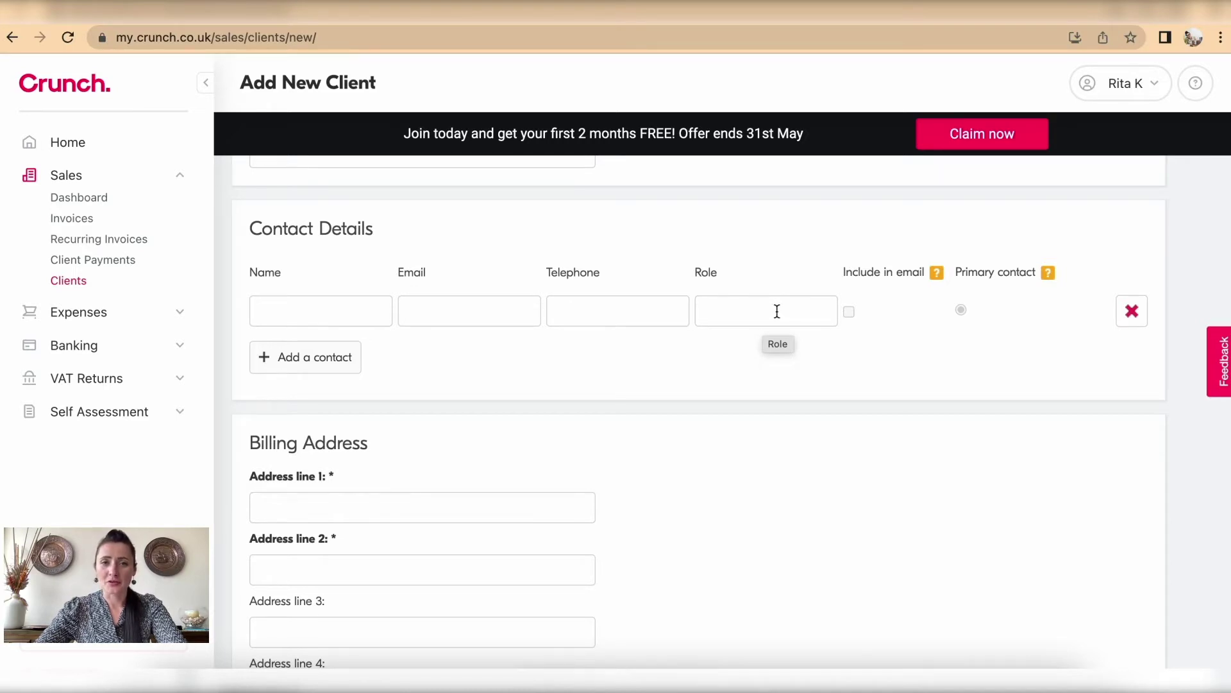
click(1132, 311)
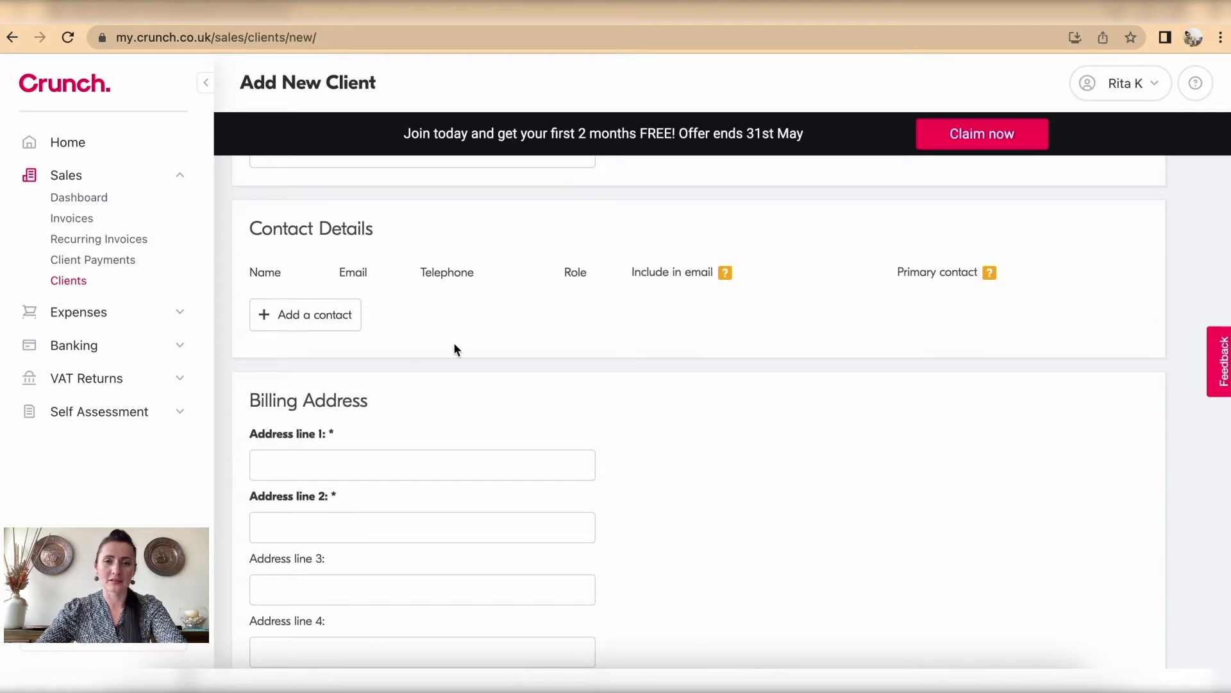
scroll(454, 349, down, 3)
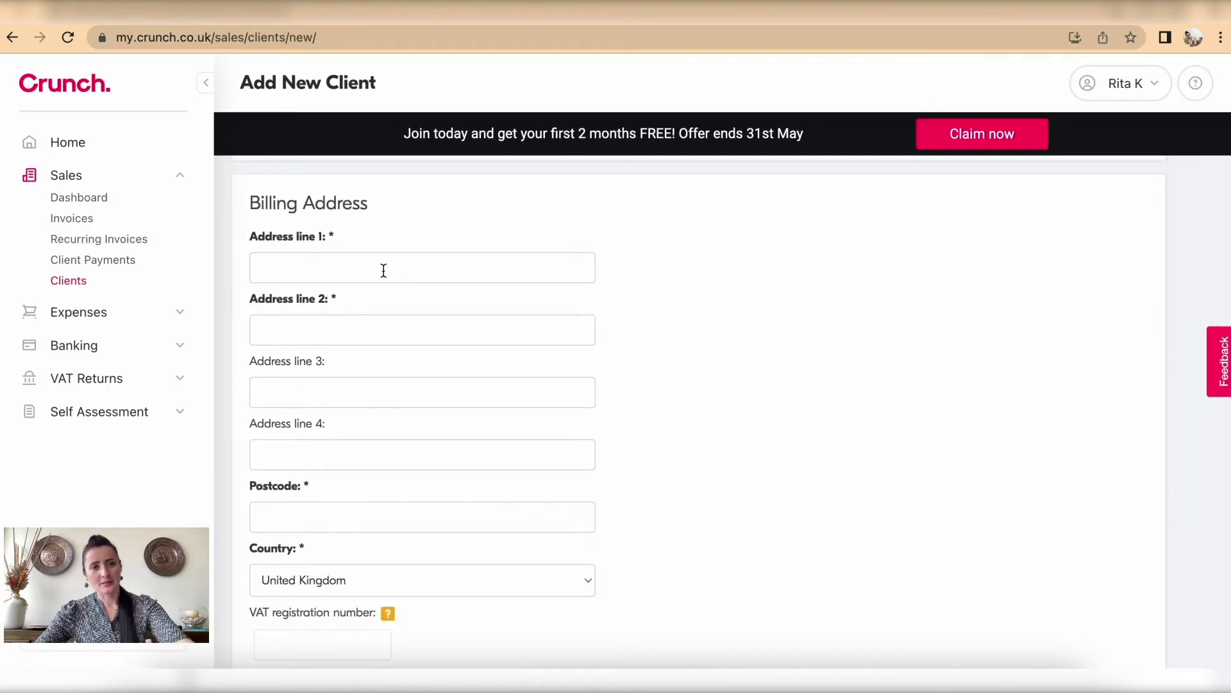
Step: Fill in the billing address's street, town and postcode for Events Ltd
click(384, 270)
text(Events street)
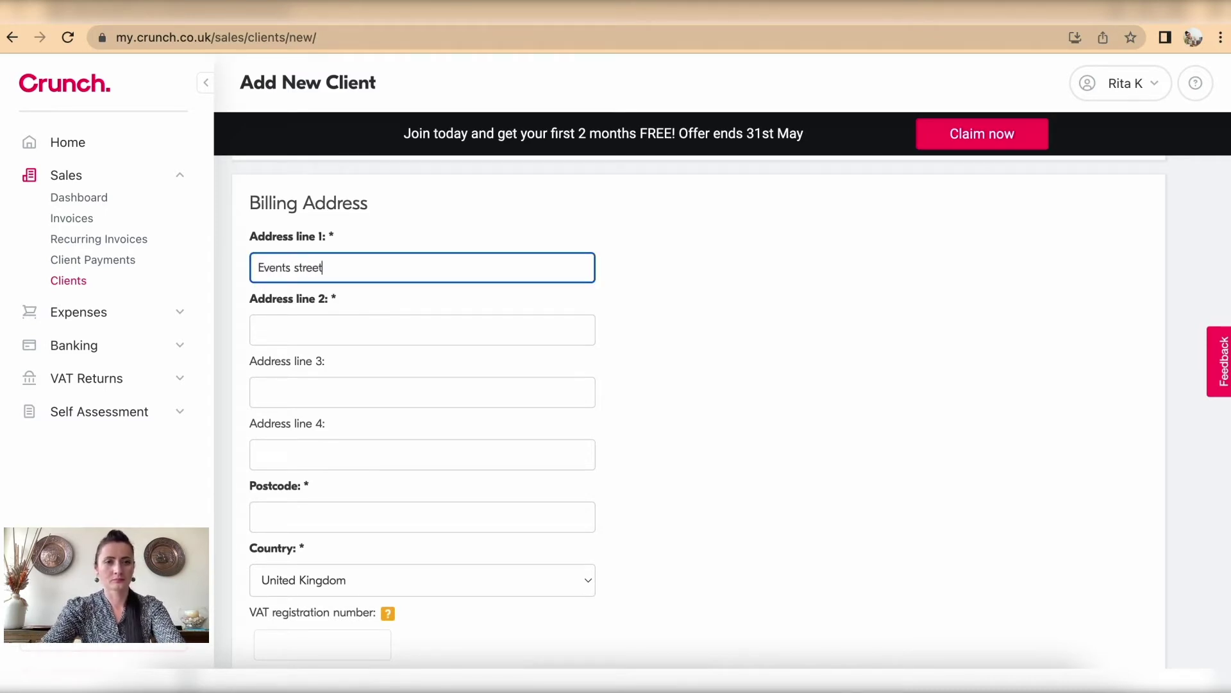
click(384, 326)
text(E)
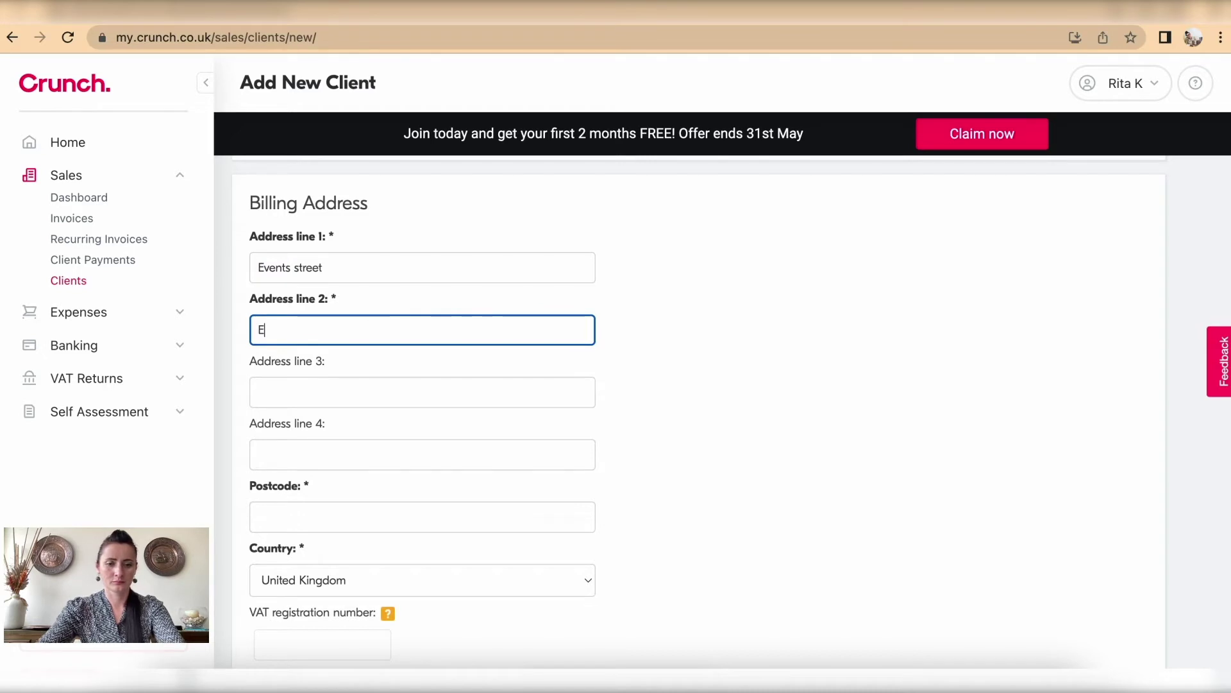
text(vents Town)
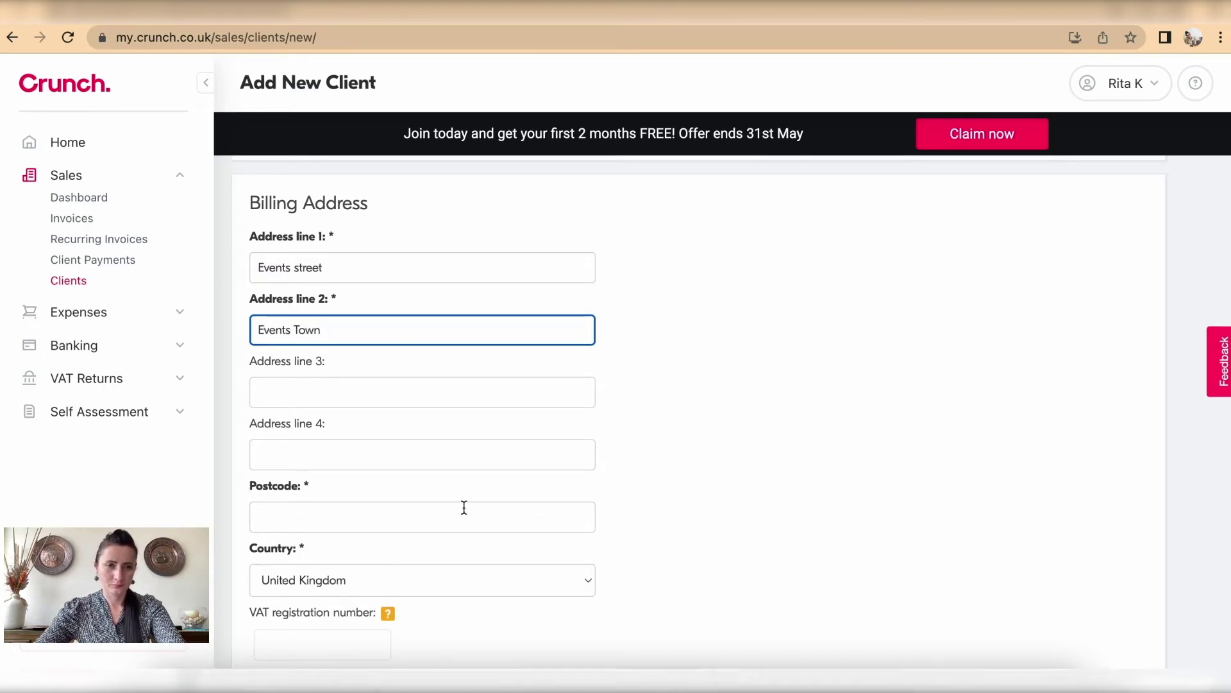
scroll(464, 507, down, 1)
click(417, 442)
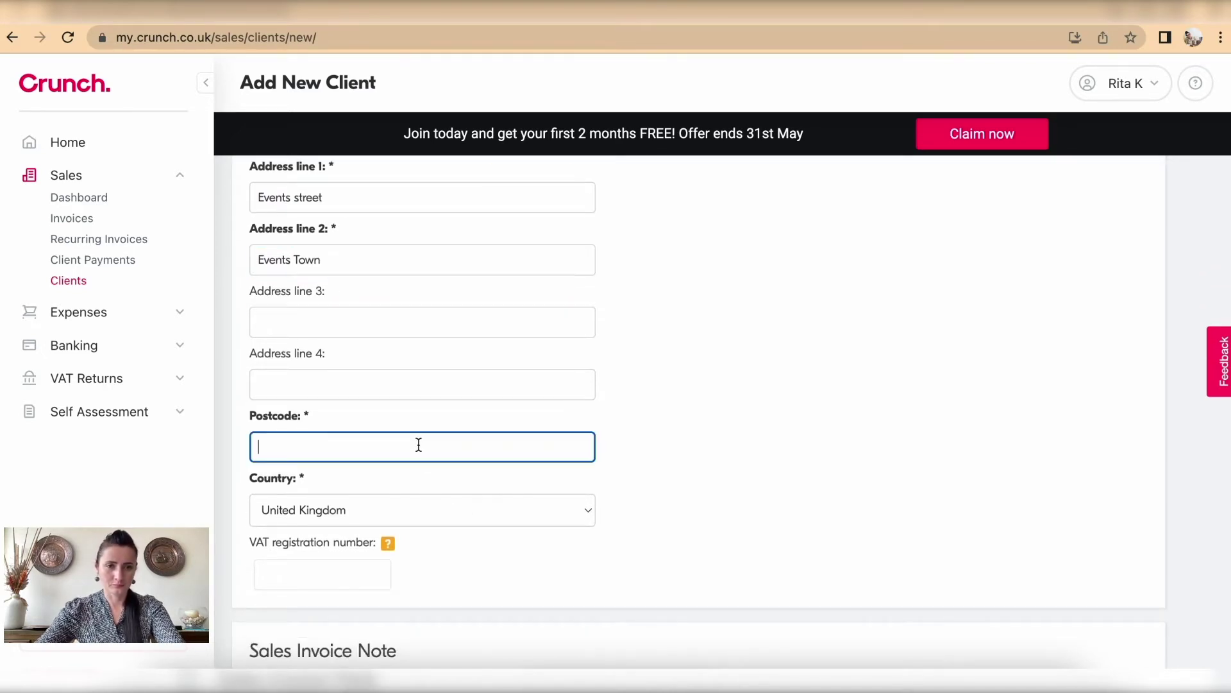
text(EE12 3T)
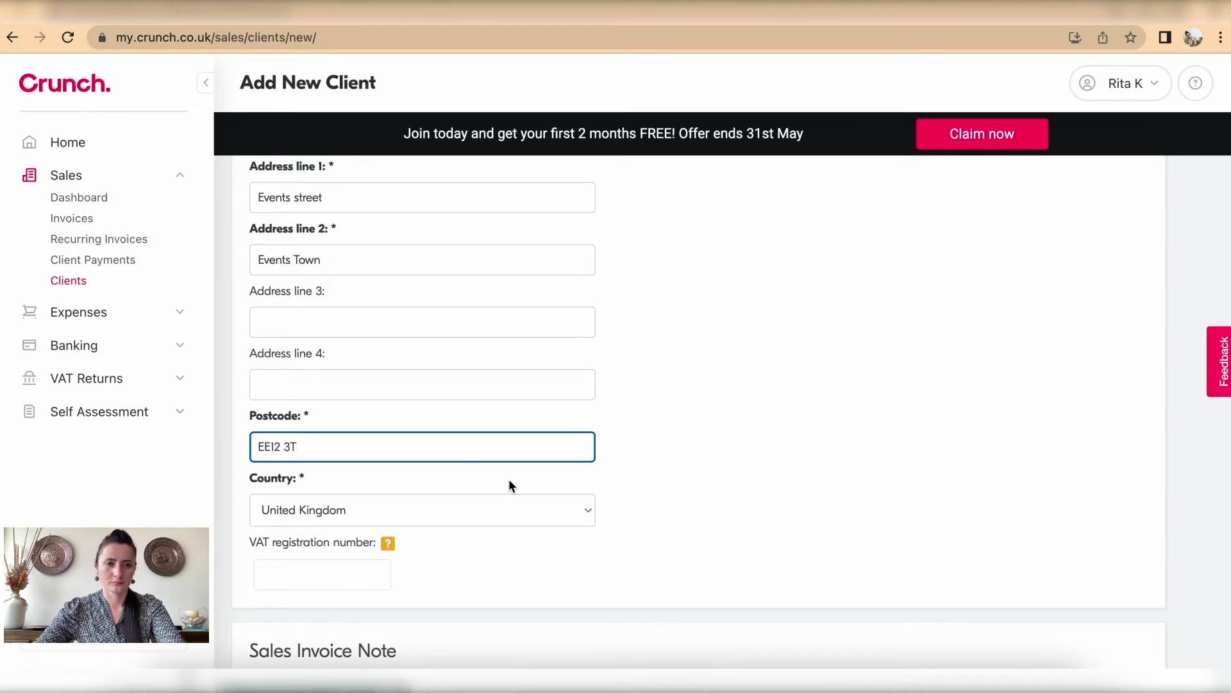
scroll(509, 478, down, 3)
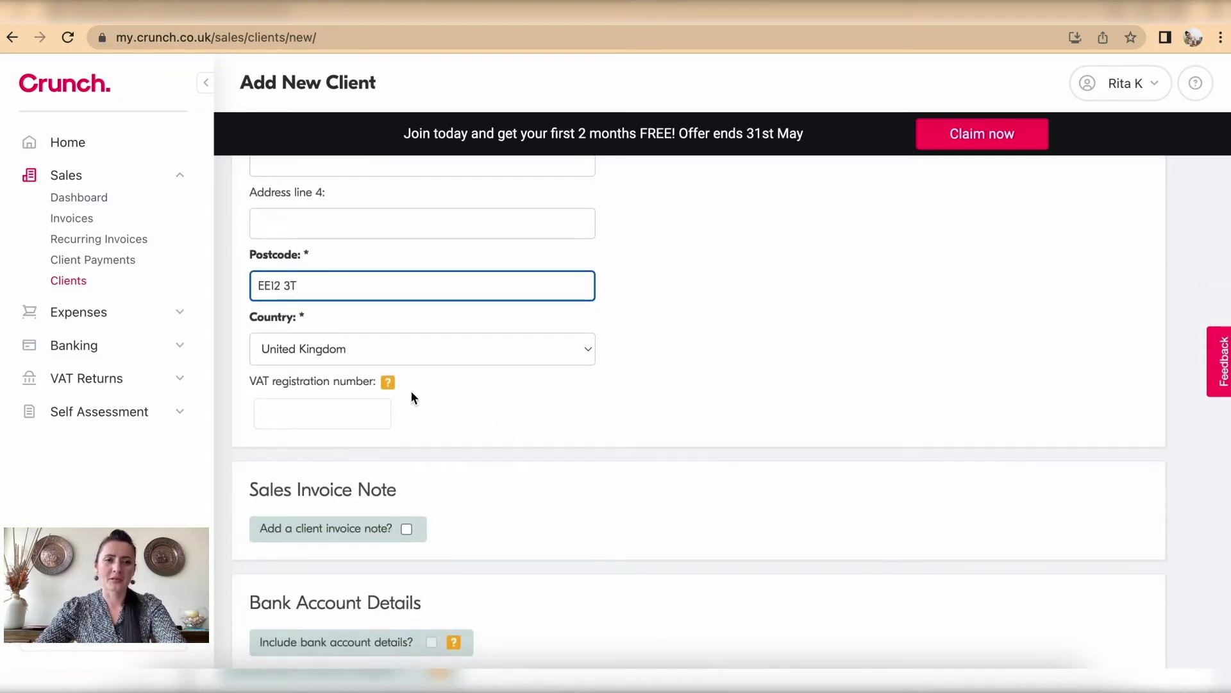
mouse_move(387, 382)
click(468, 417)
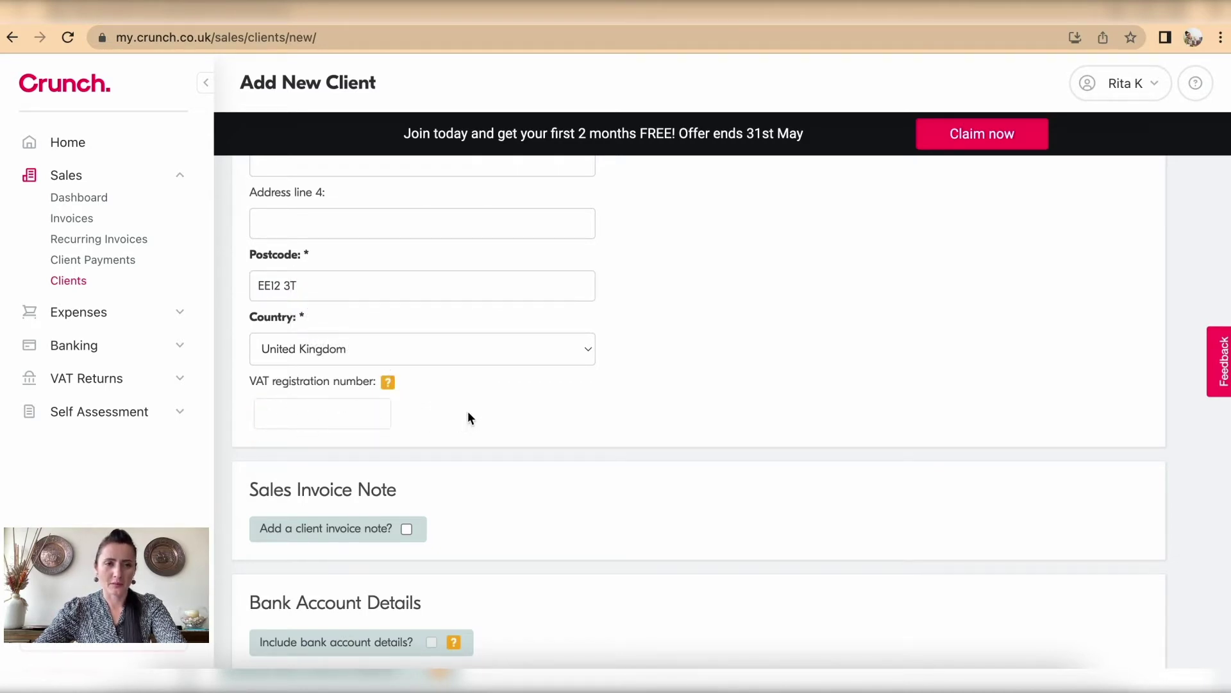
scroll(467, 417, down, 1)
scroll(468, 418, down, 3)
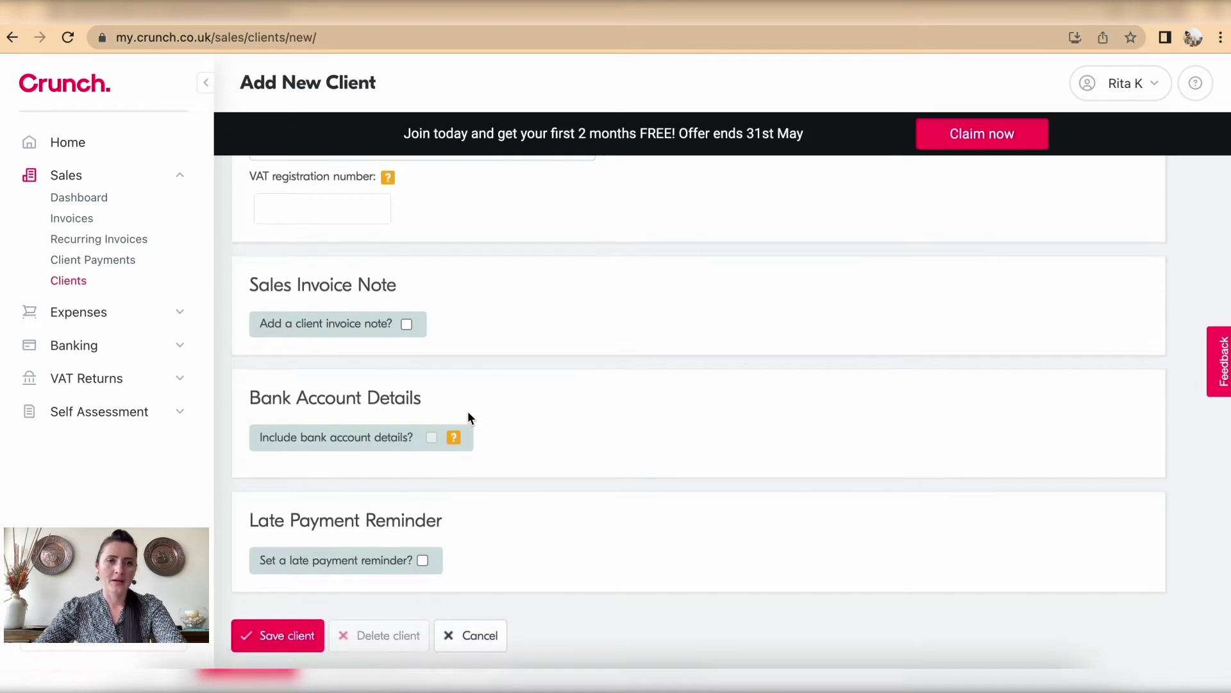
Step: Turn on the invoice note and write 'Please pay by Bank Transfer to' plus the payee's name
click(407, 325)
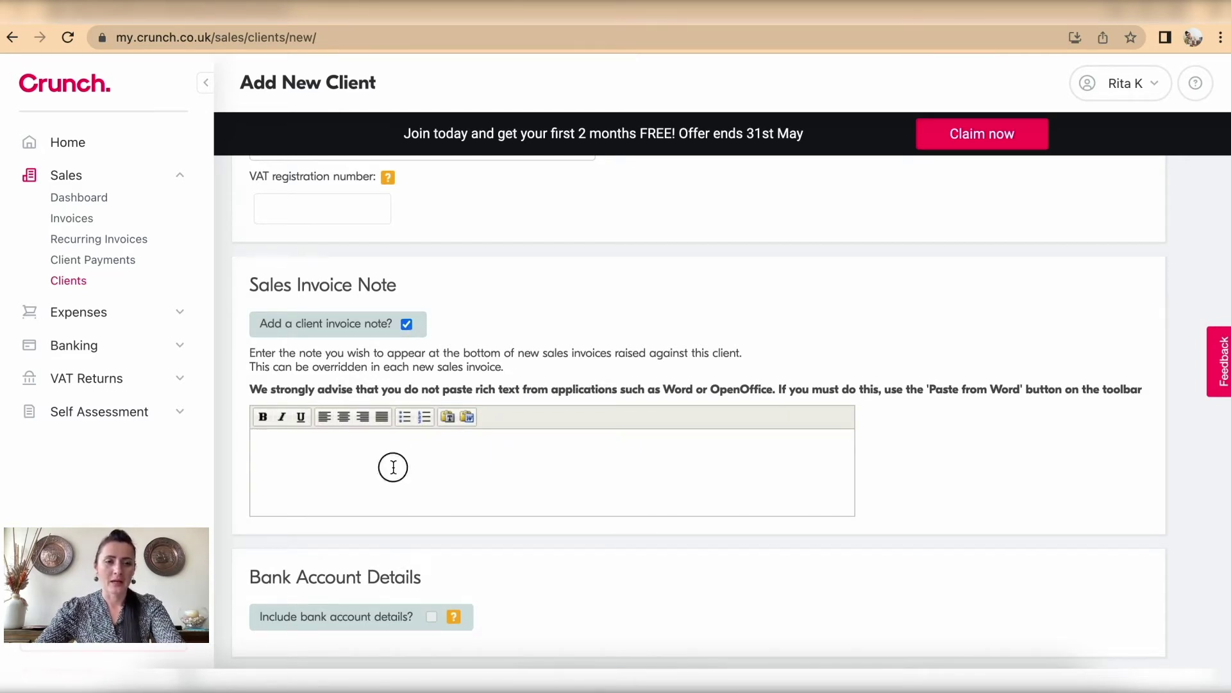
text(Please a)
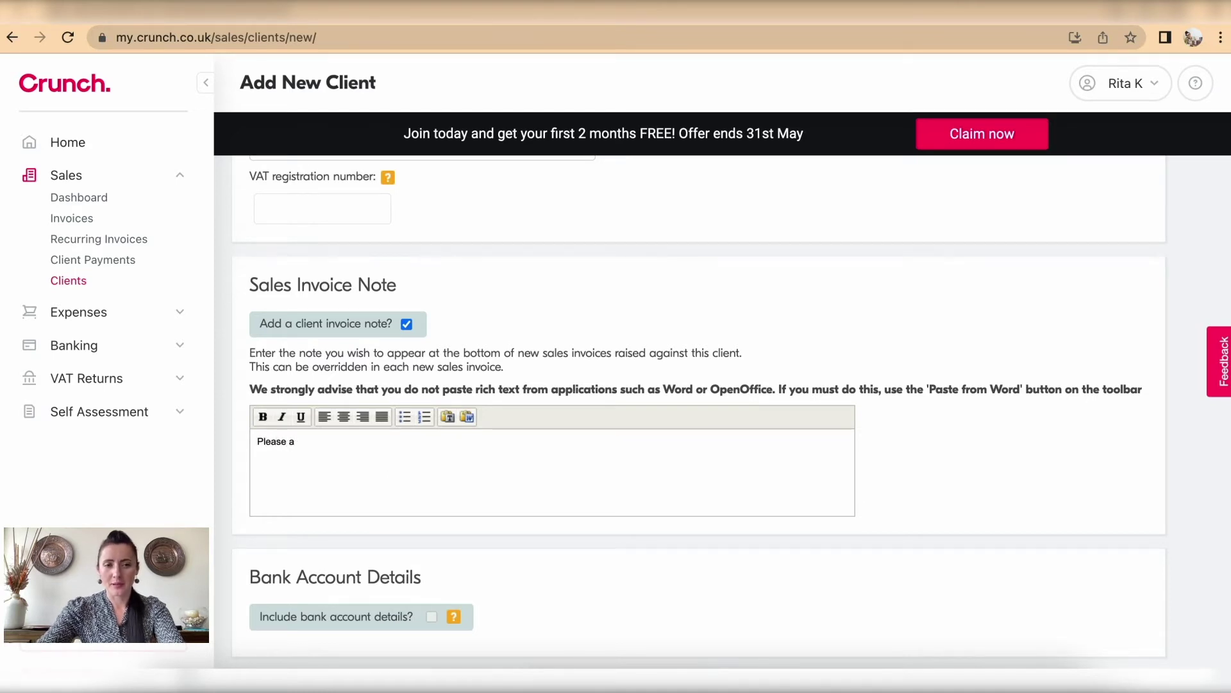
key(BackSpace)
text(pay)
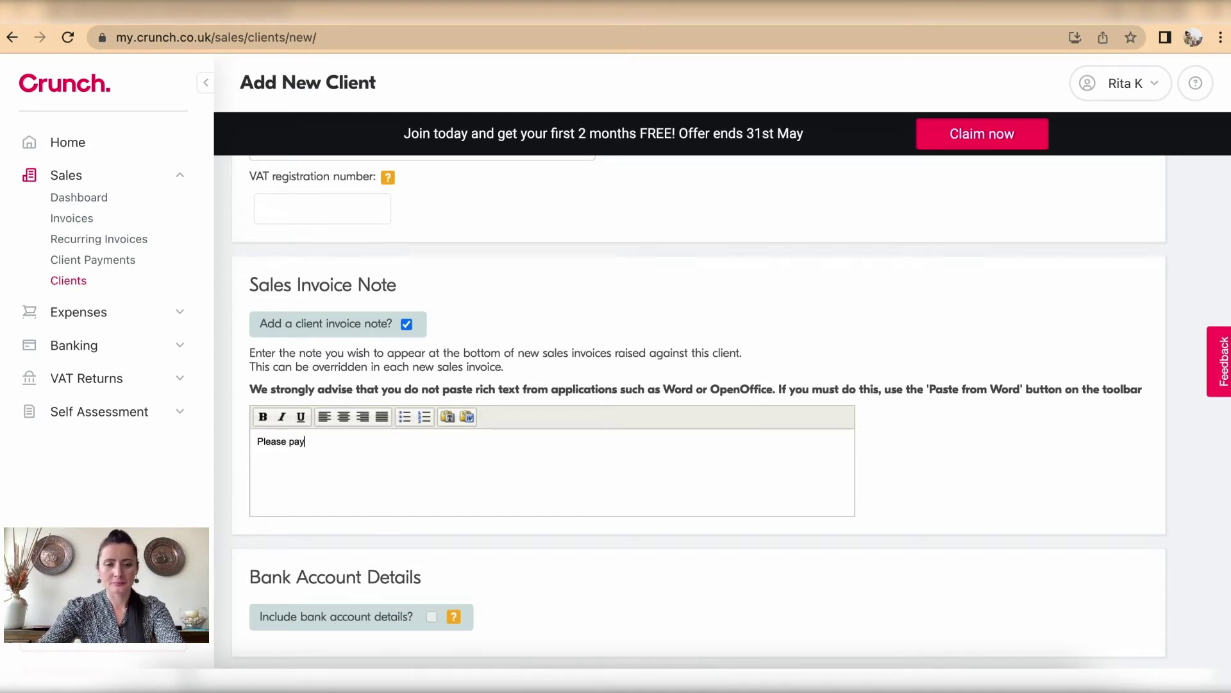
text( by Bank )
text(Trans)
key(BackSpace)
text(nsfer)
key(Return)
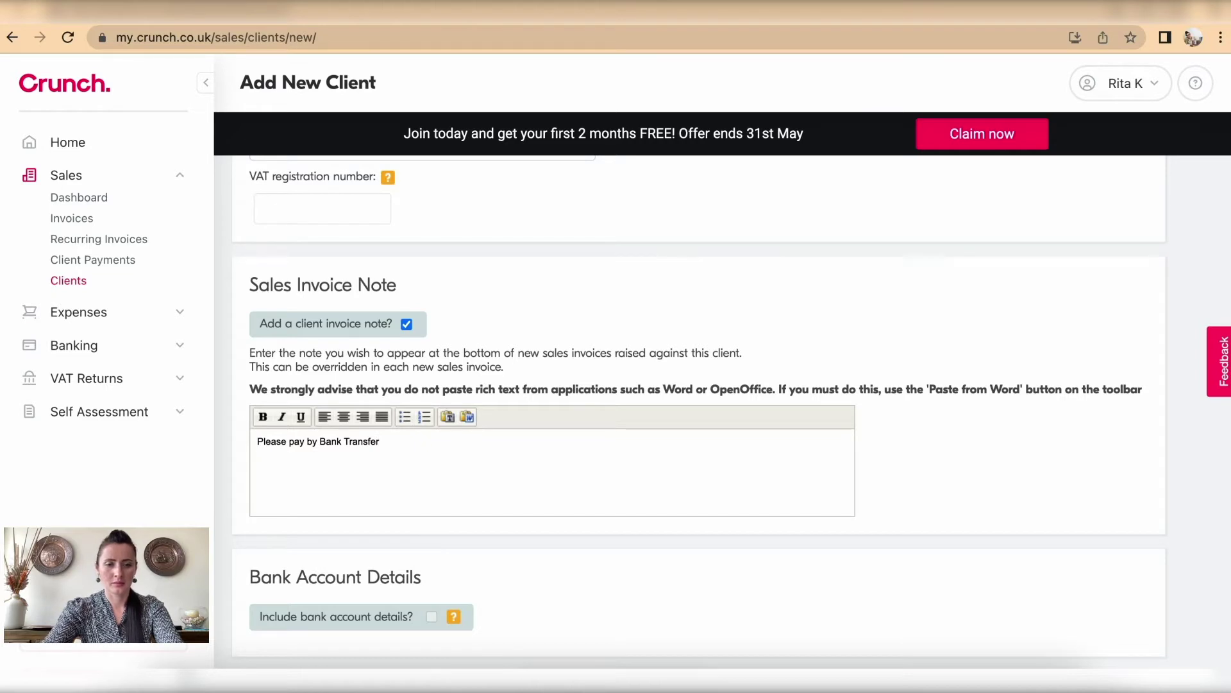
key(BackSpace)
text(to )
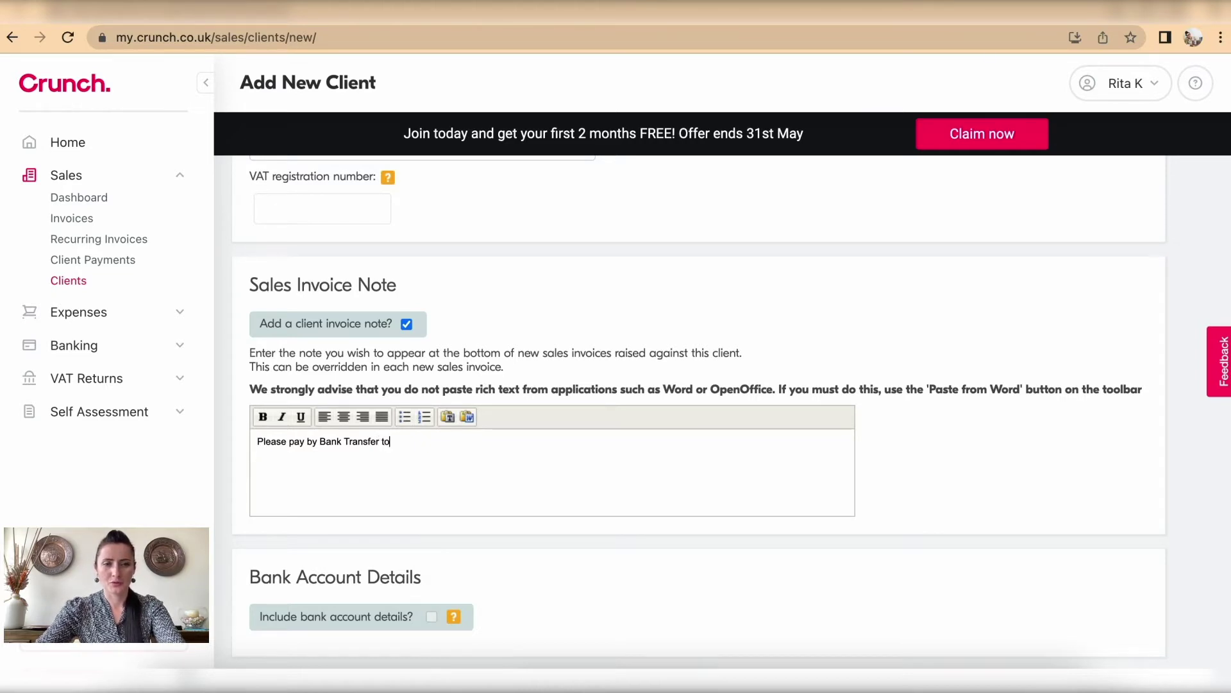
text(Rita K)
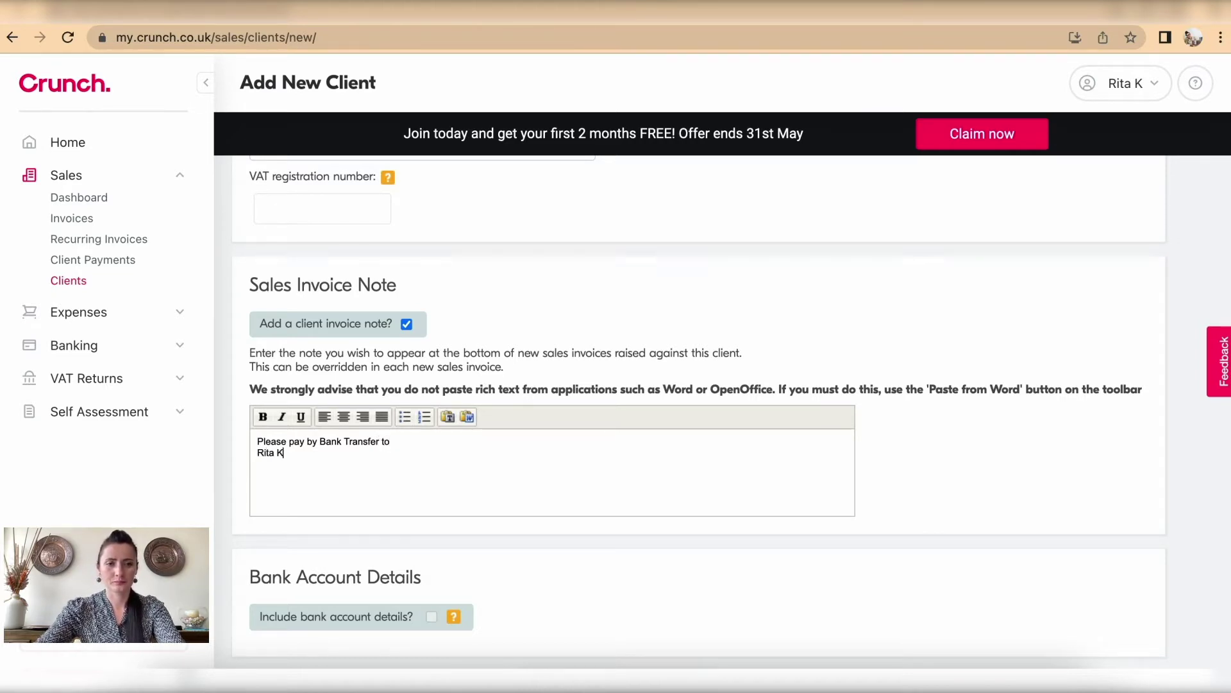
Step: Add lines for bank name, placeholder account number and sort code, then 'Thank you for your business'
key(Return)
text(Bank )
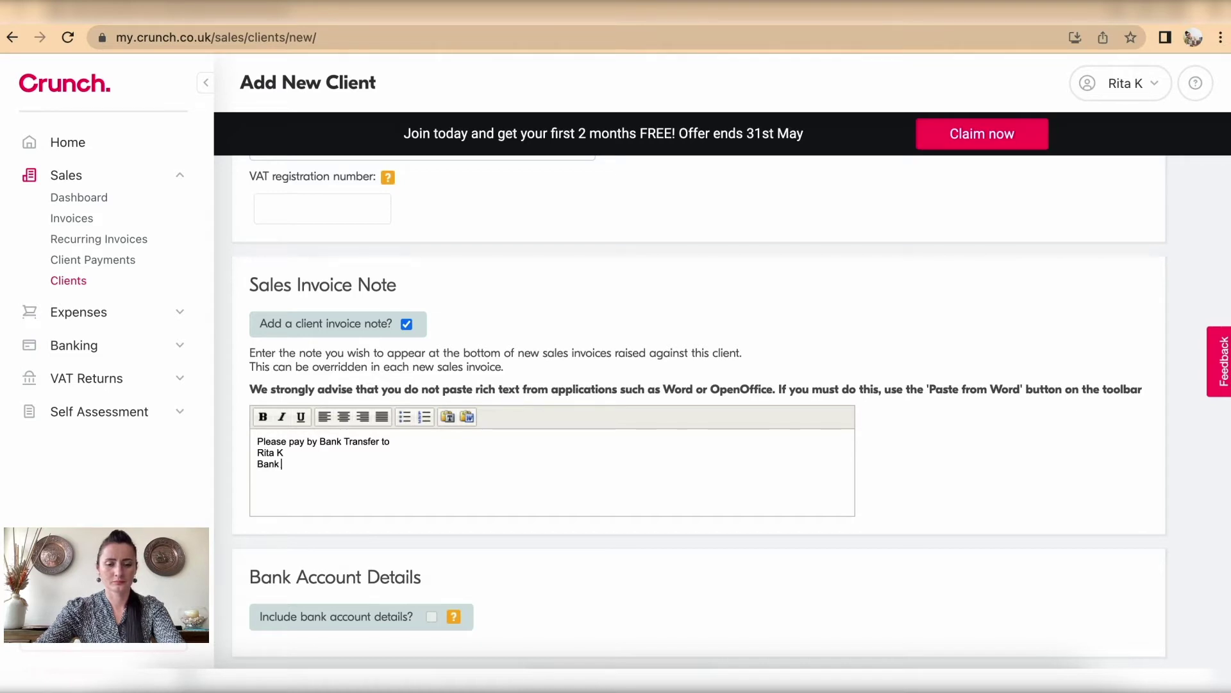
text(Name Acc)
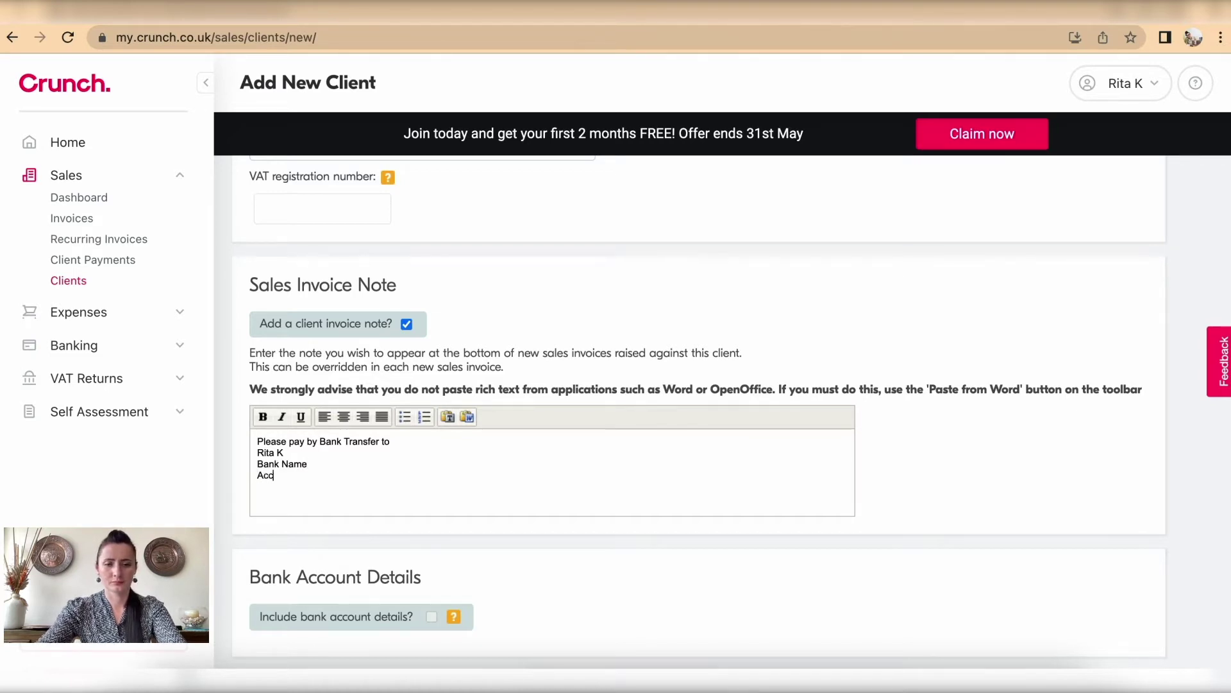
text(ount 0000)
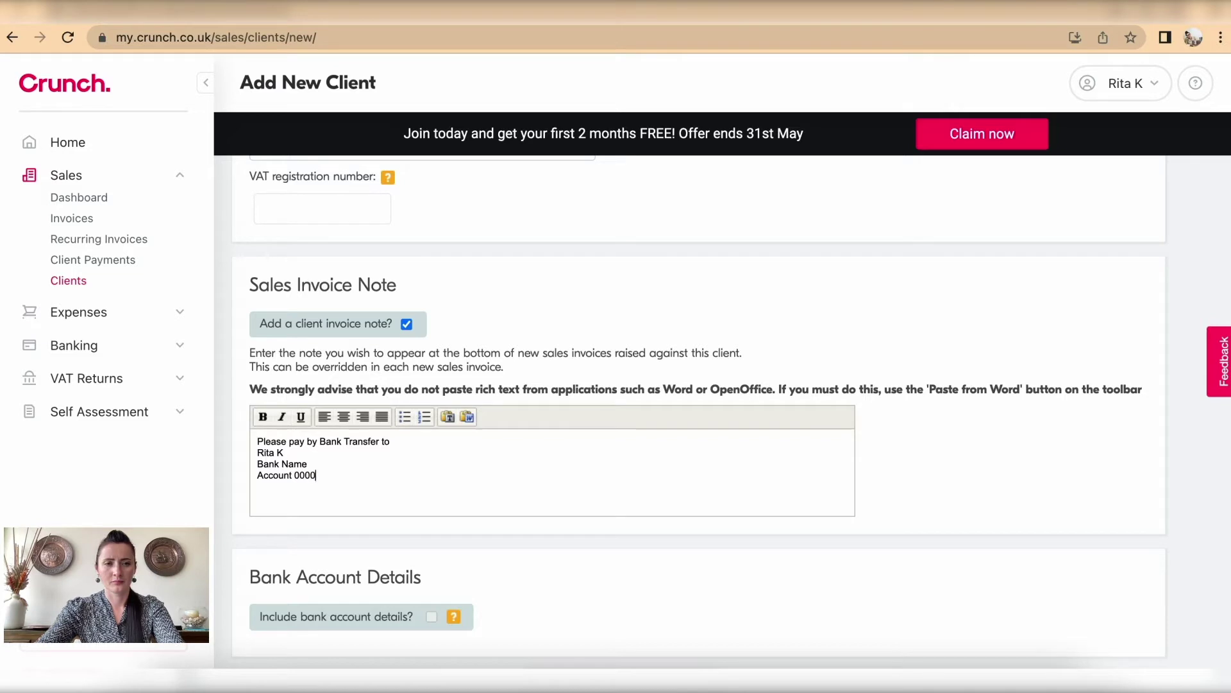
text(0000)
key(Return)
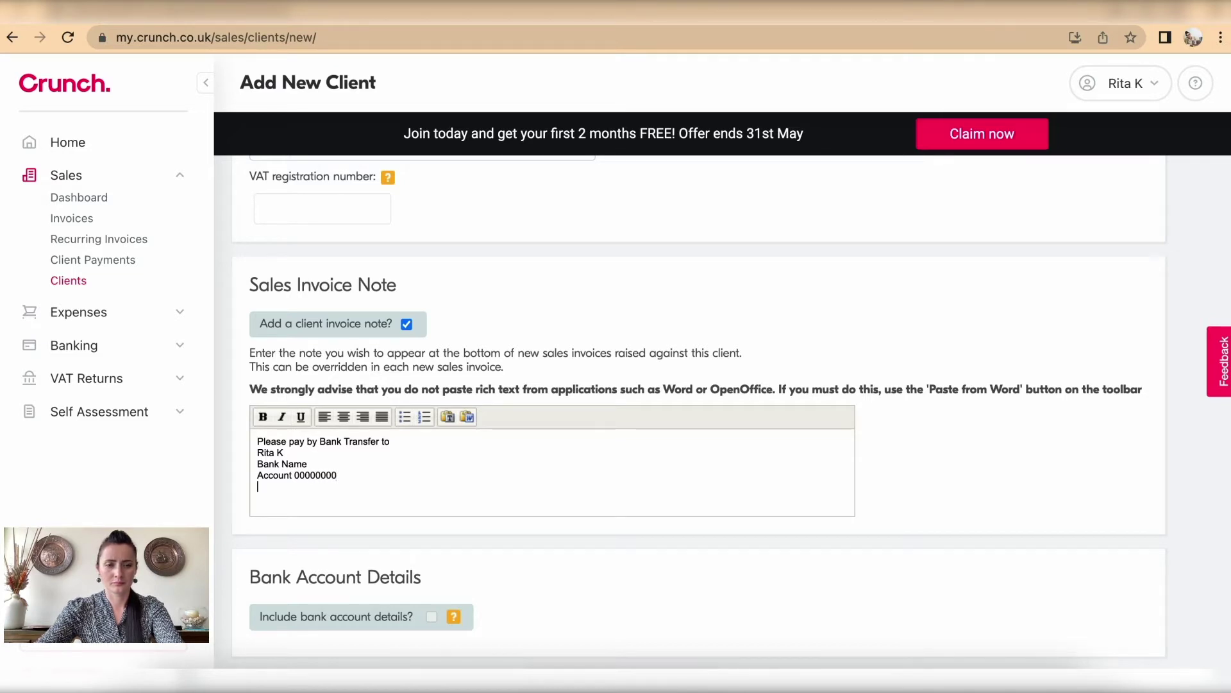
text(Sort cod)
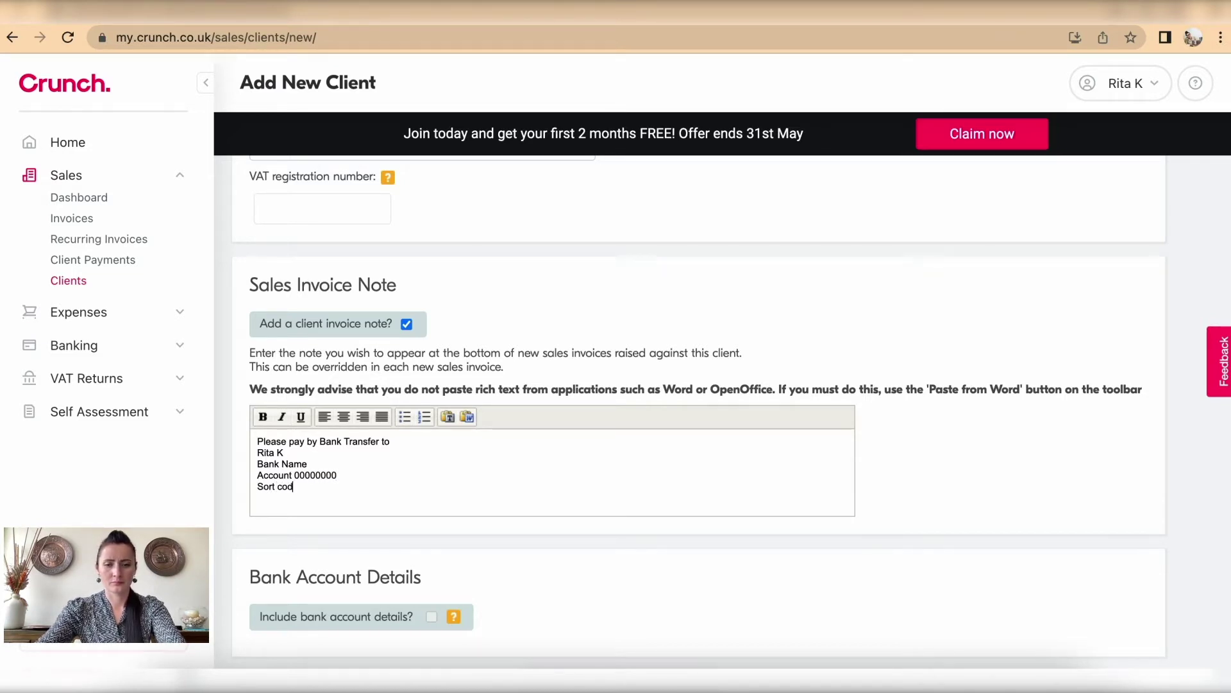
text(e 00-00-00)
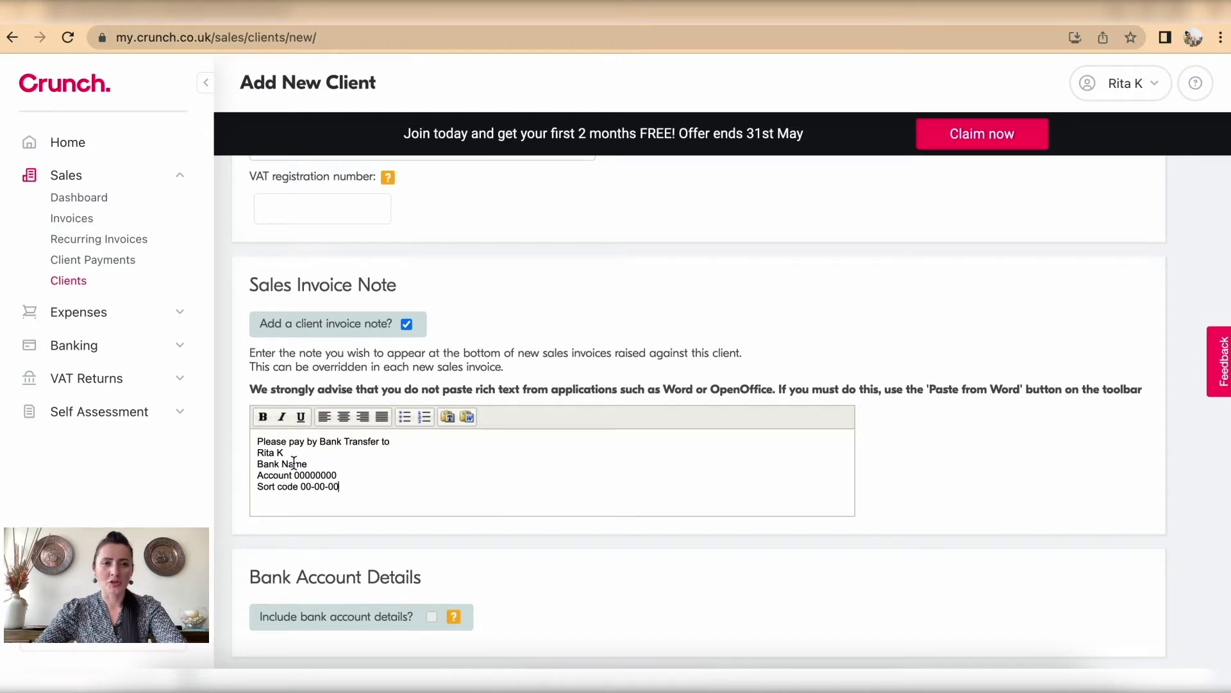
key(Return)
key(Return)
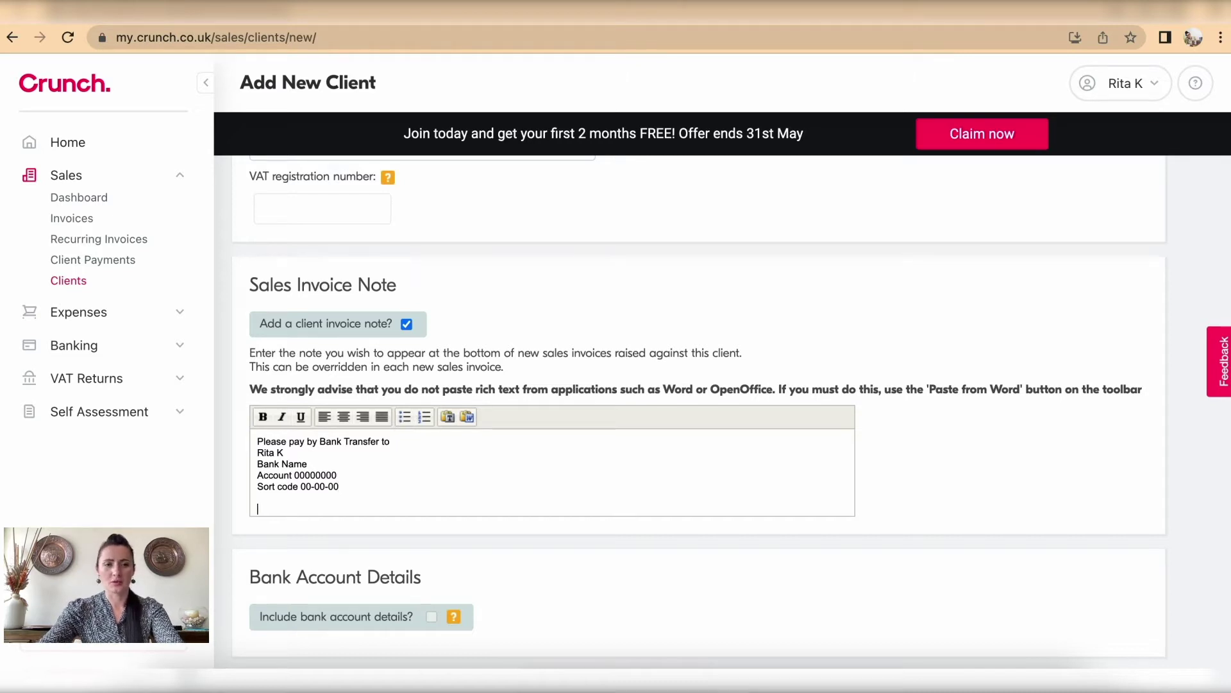
text(Thank you)
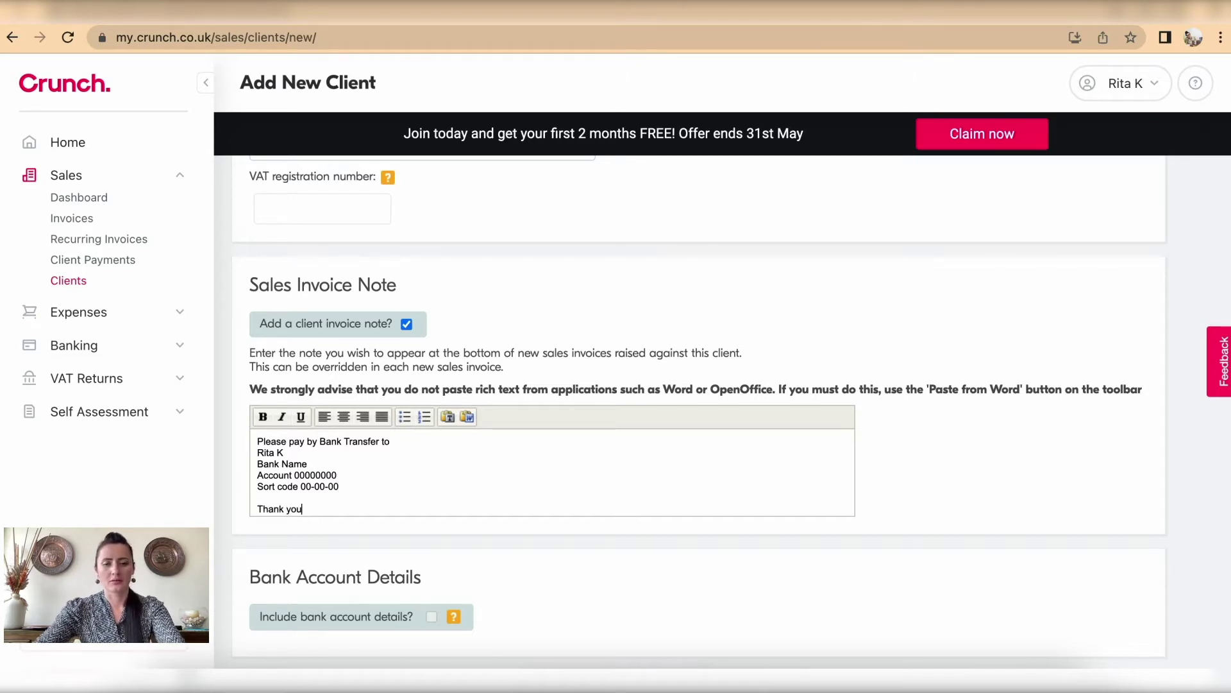
text( for your )
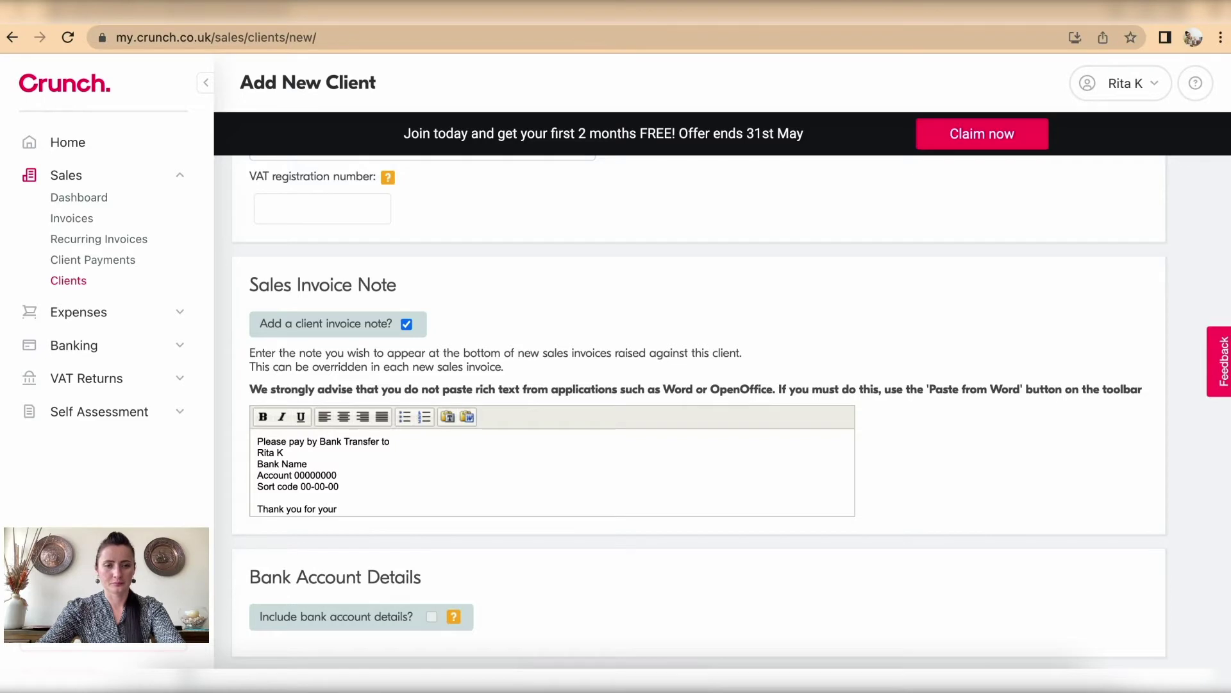
text(business!)
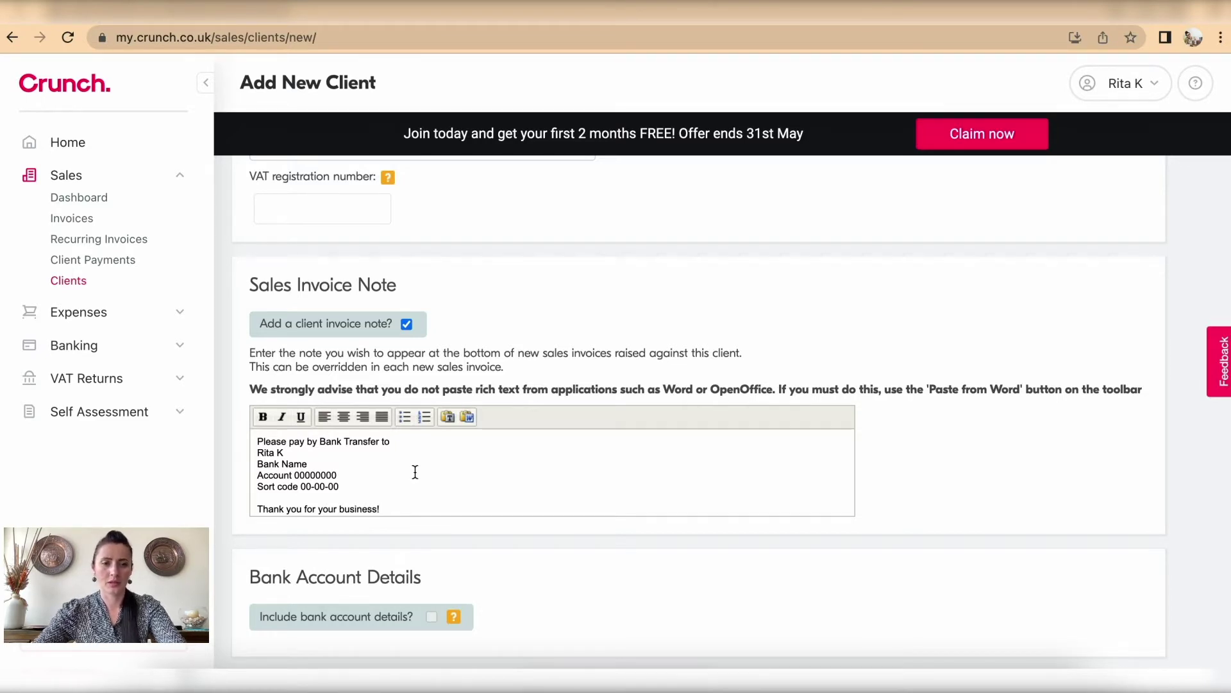
scroll(456, 472, down, 1)
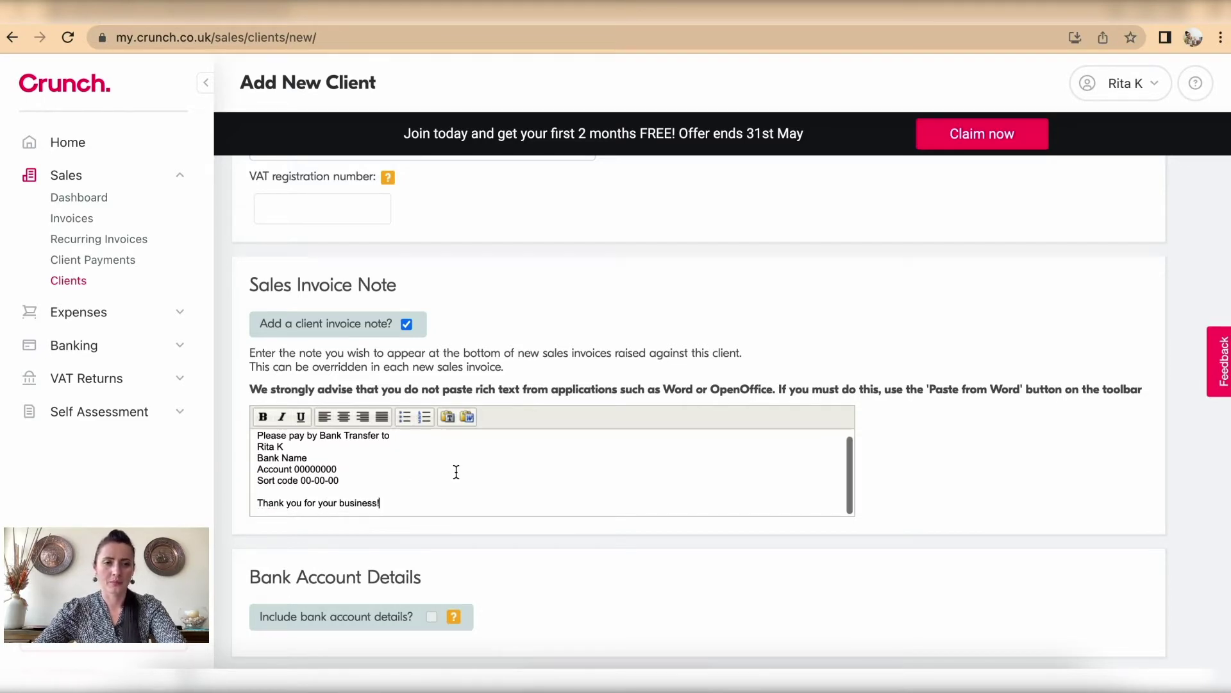
scroll(1121, 427, down, 3)
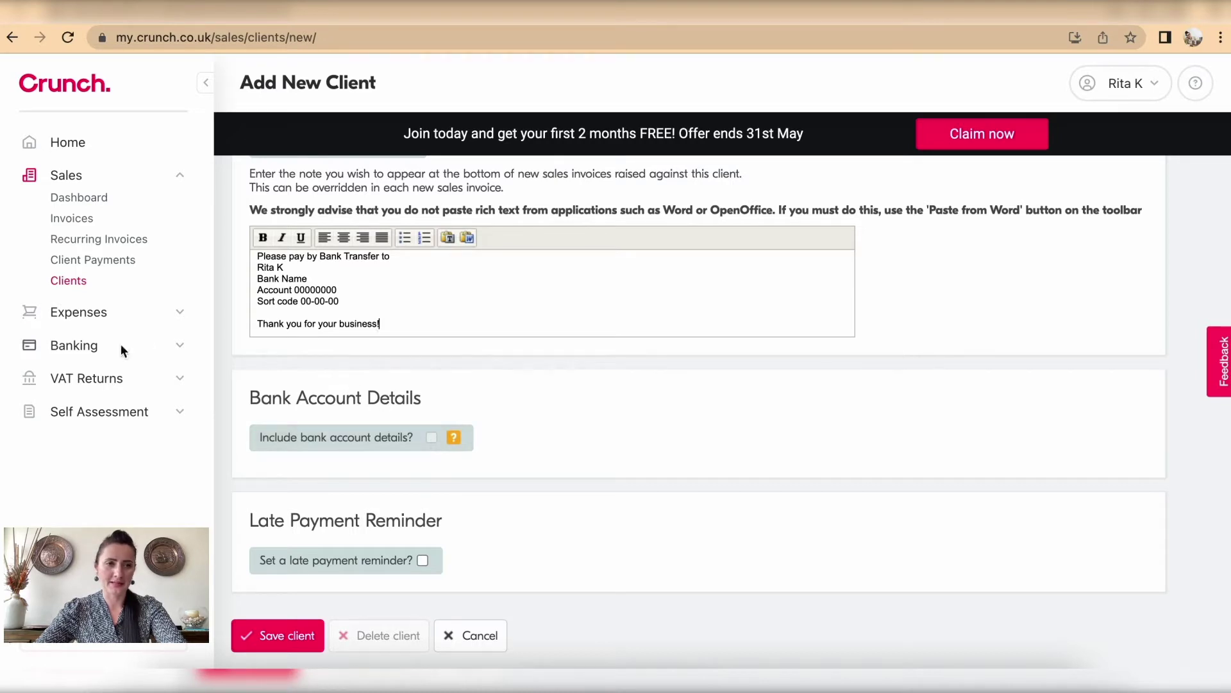
click(433, 437)
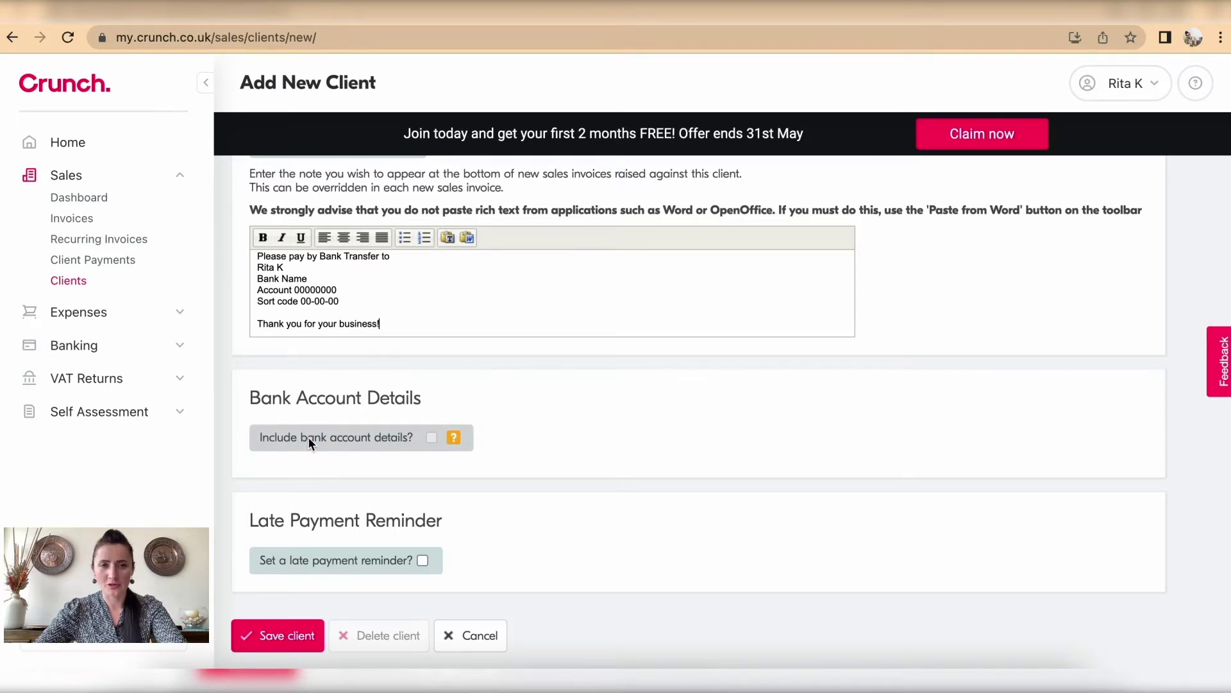
drag(343, 300, 224, 264)
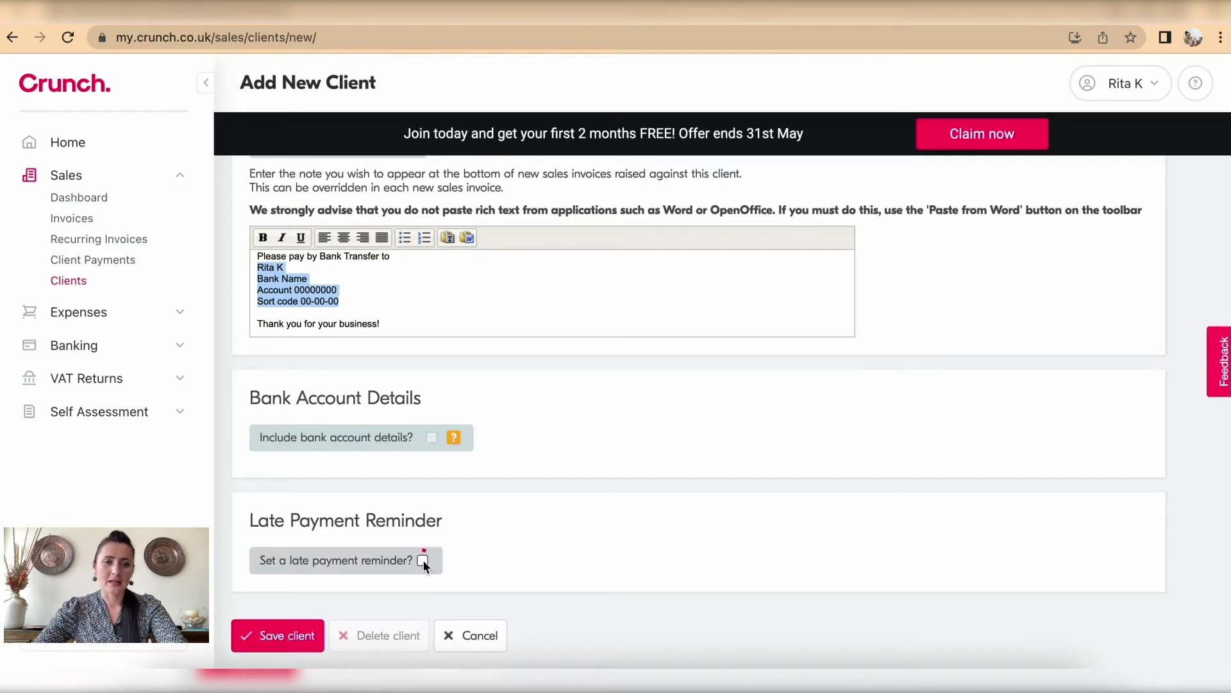
Step: Enable a late payment reminder 1 day after due date to you and client's contacts, then save
click(422, 559)
scroll(422, 559, down, 3)
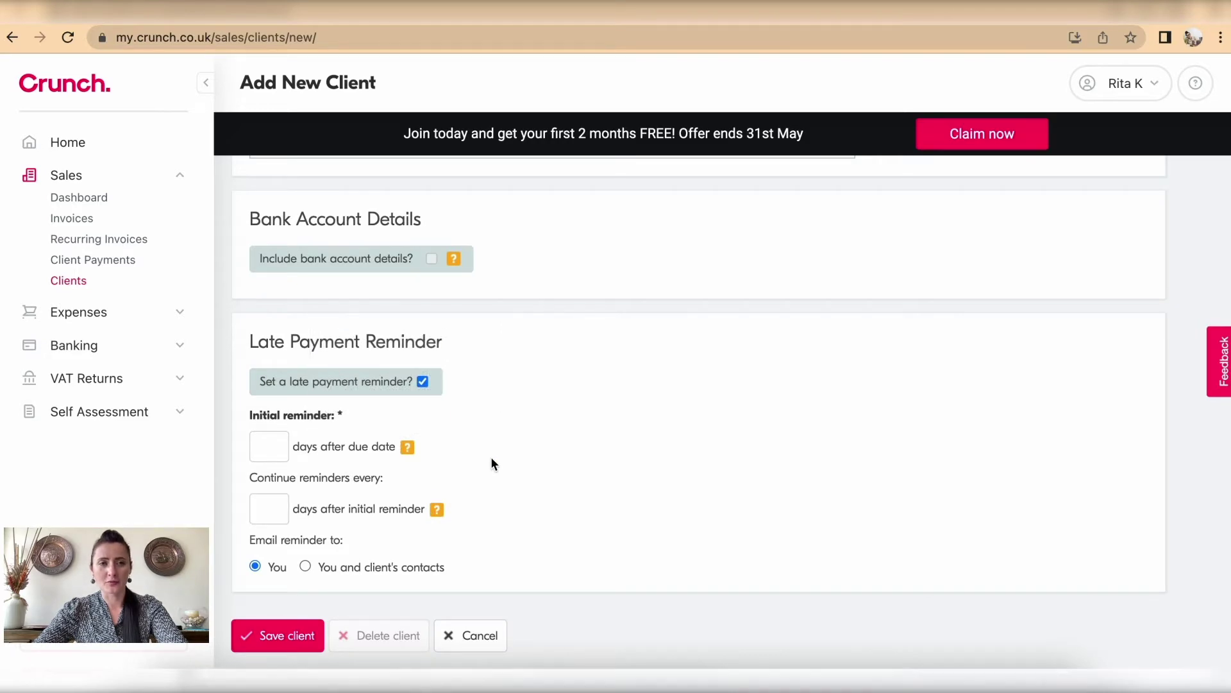
scroll(491, 456, up, 15)
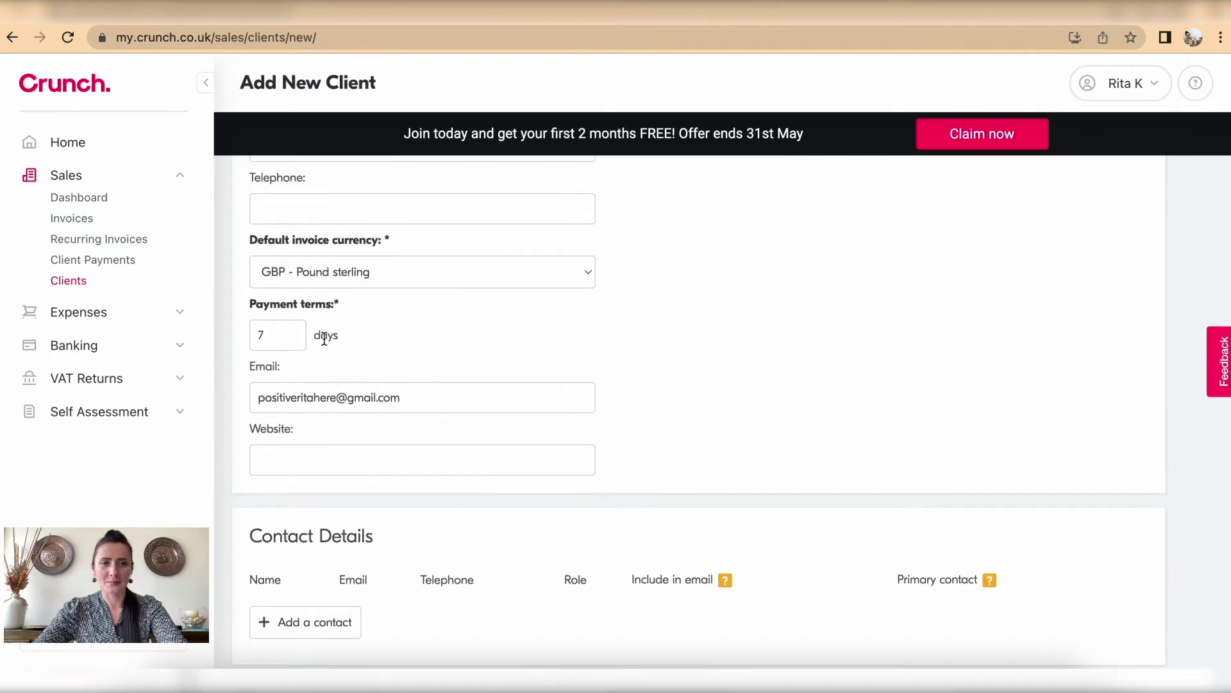
scroll(634, 451, down, 15)
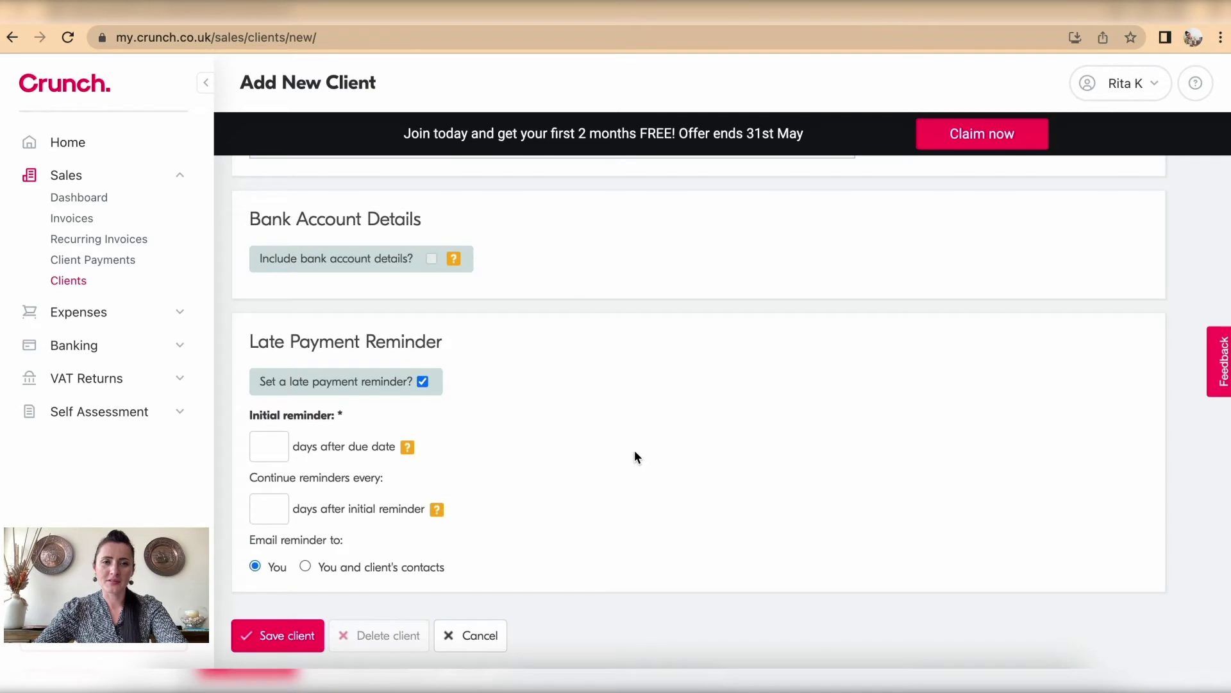
click(269, 447)
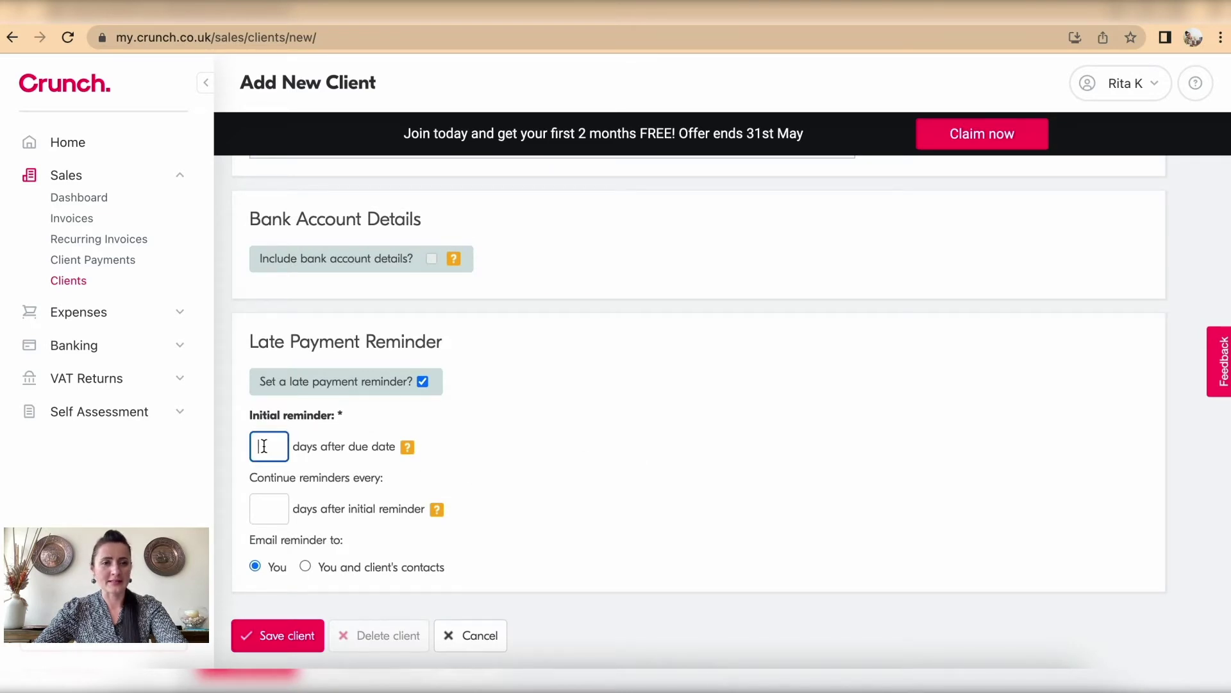
text(1)
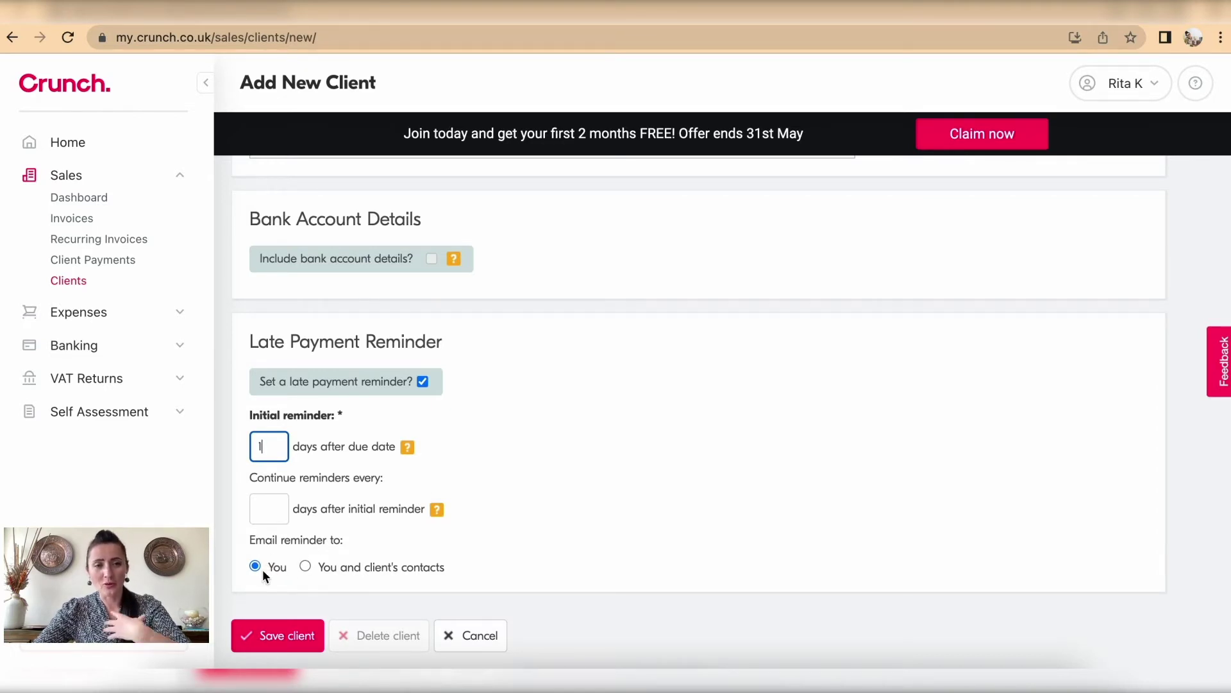
click(305, 566)
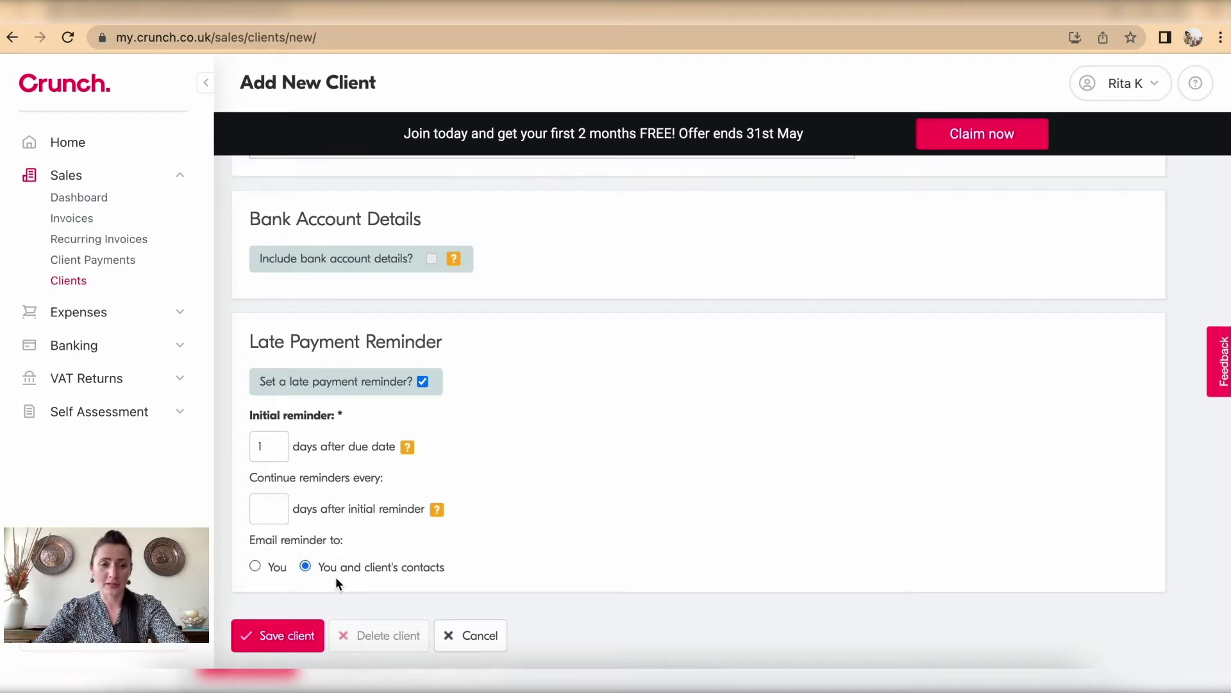
click(287, 637)
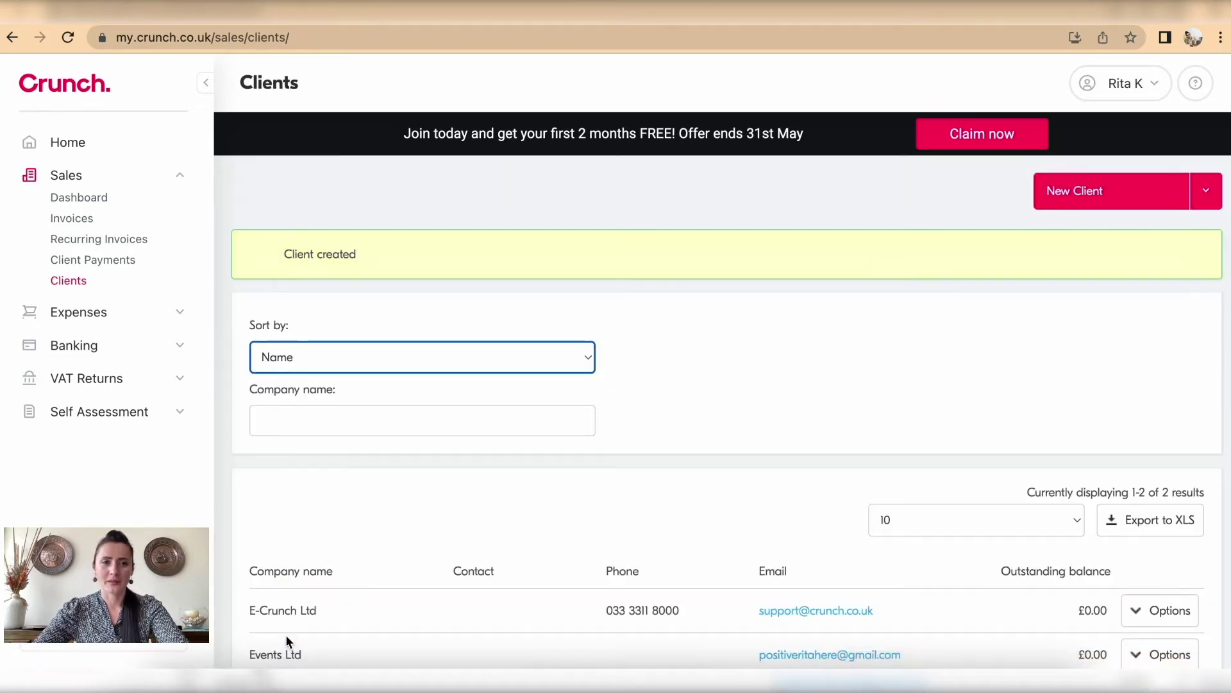
Step: Open E-Crunch Ltd for editing, delete it and confirm the deletion
scroll(532, 476, down, 2)
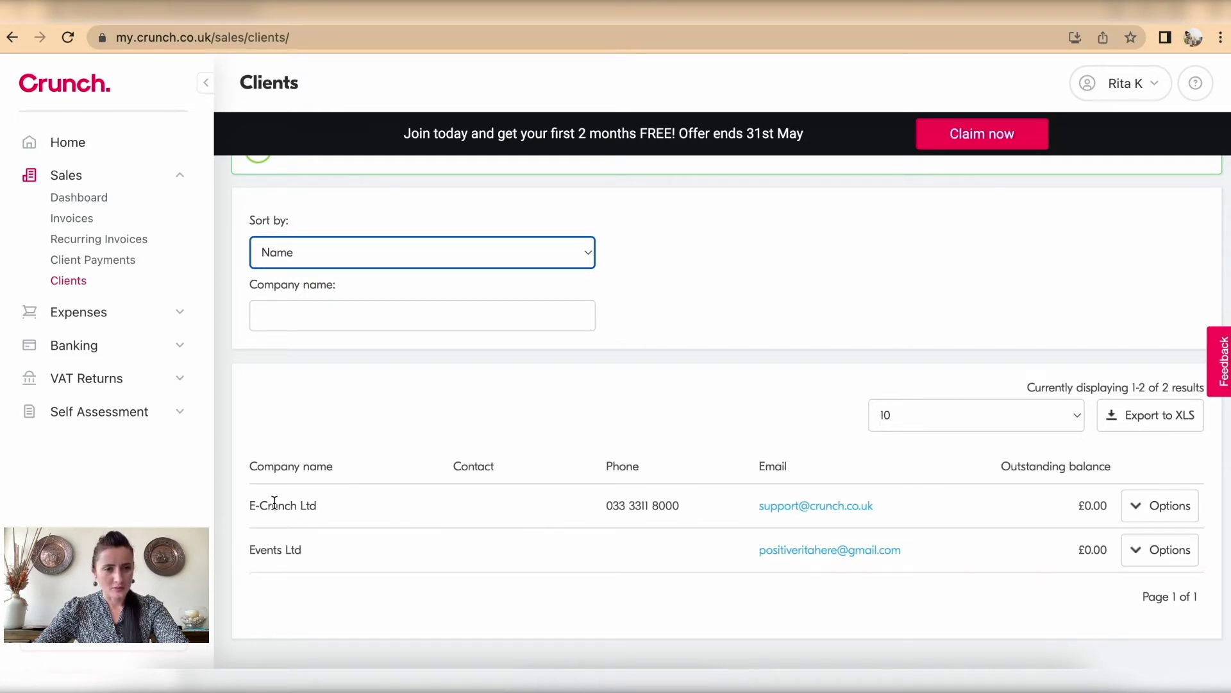
click(1148, 506)
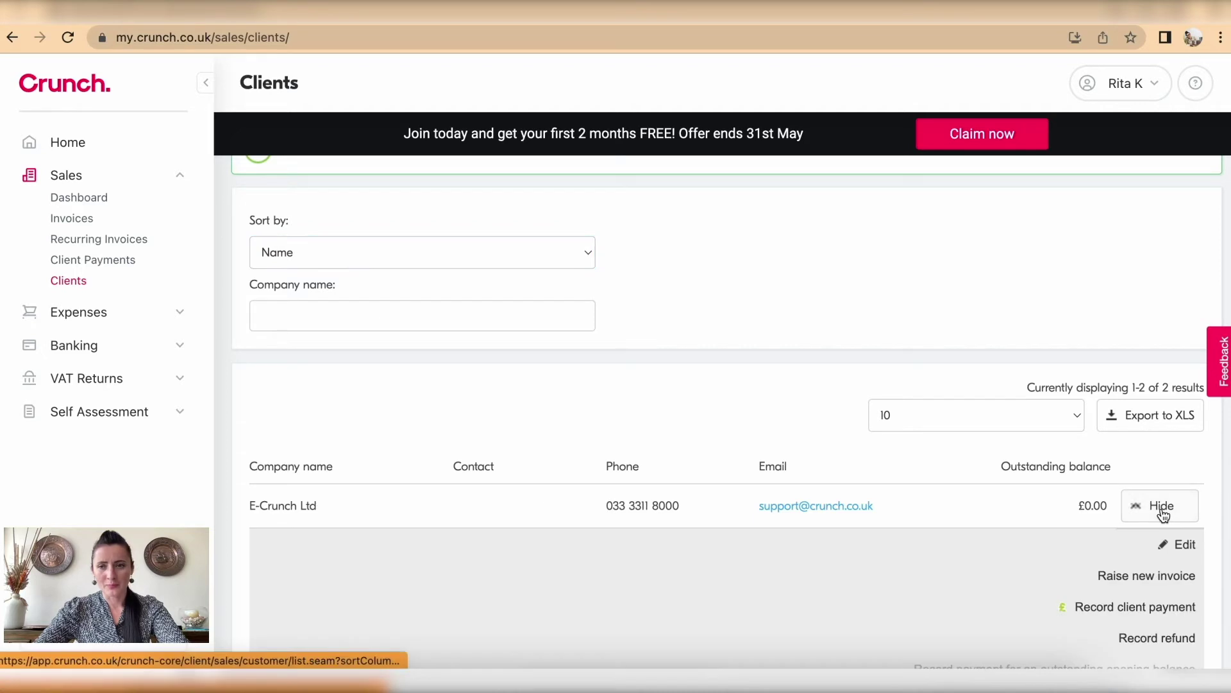
scroll(1163, 515, down, 1)
scroll(1164, 515, down, 3)
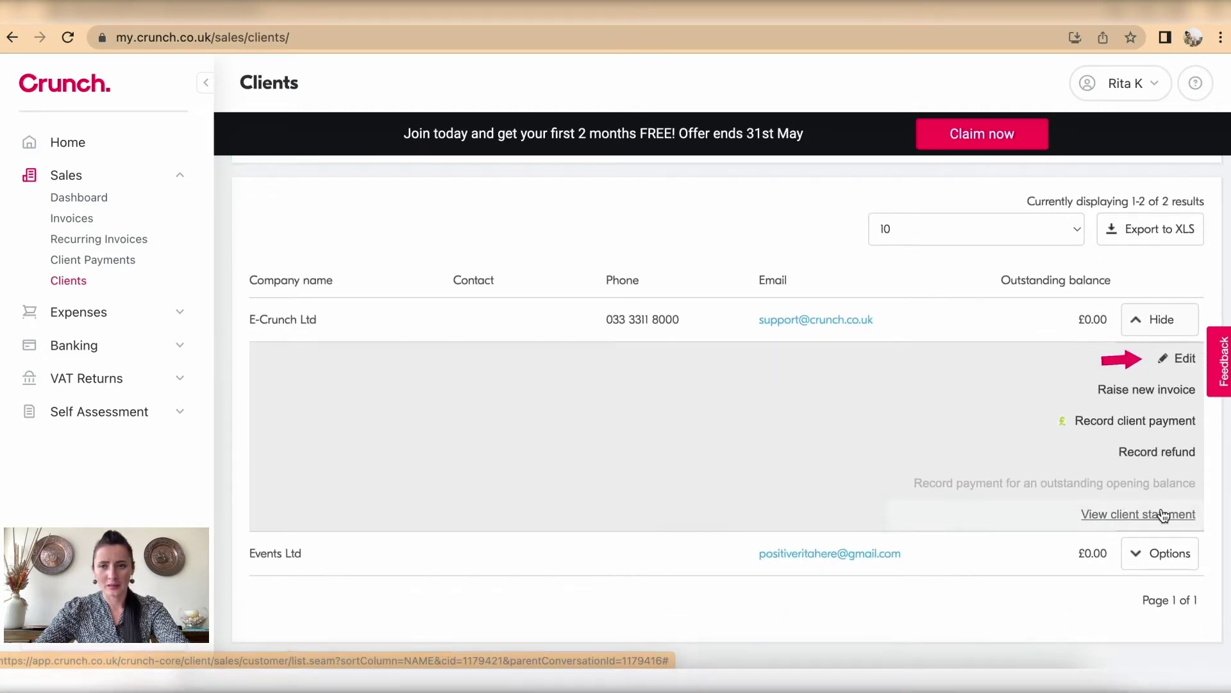
click(1182, 356)
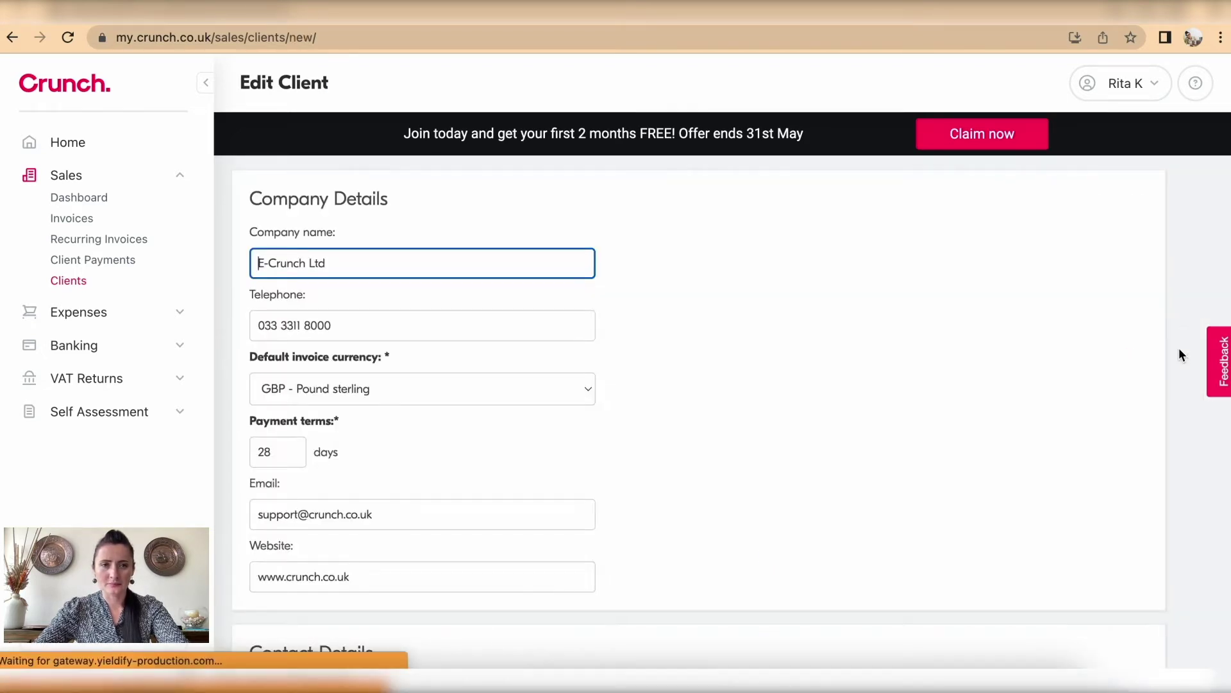
scroll(562, 270, down, 7)
scroll(561, 272, down, 10)
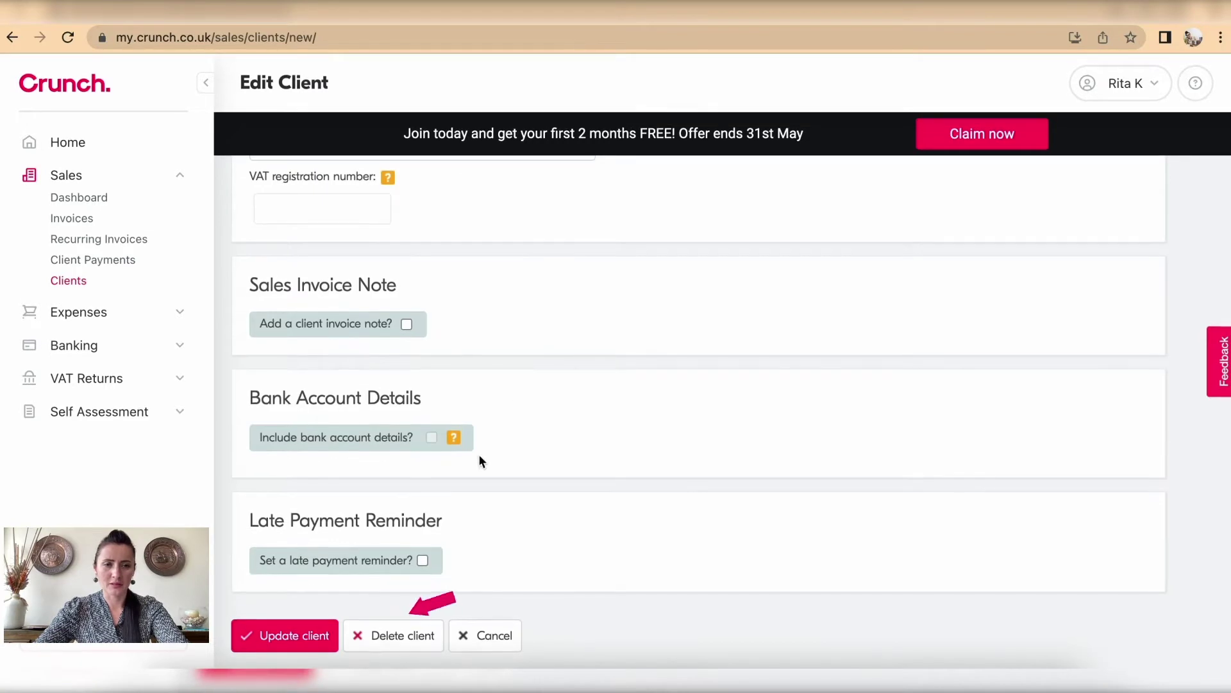
click(402, 641)
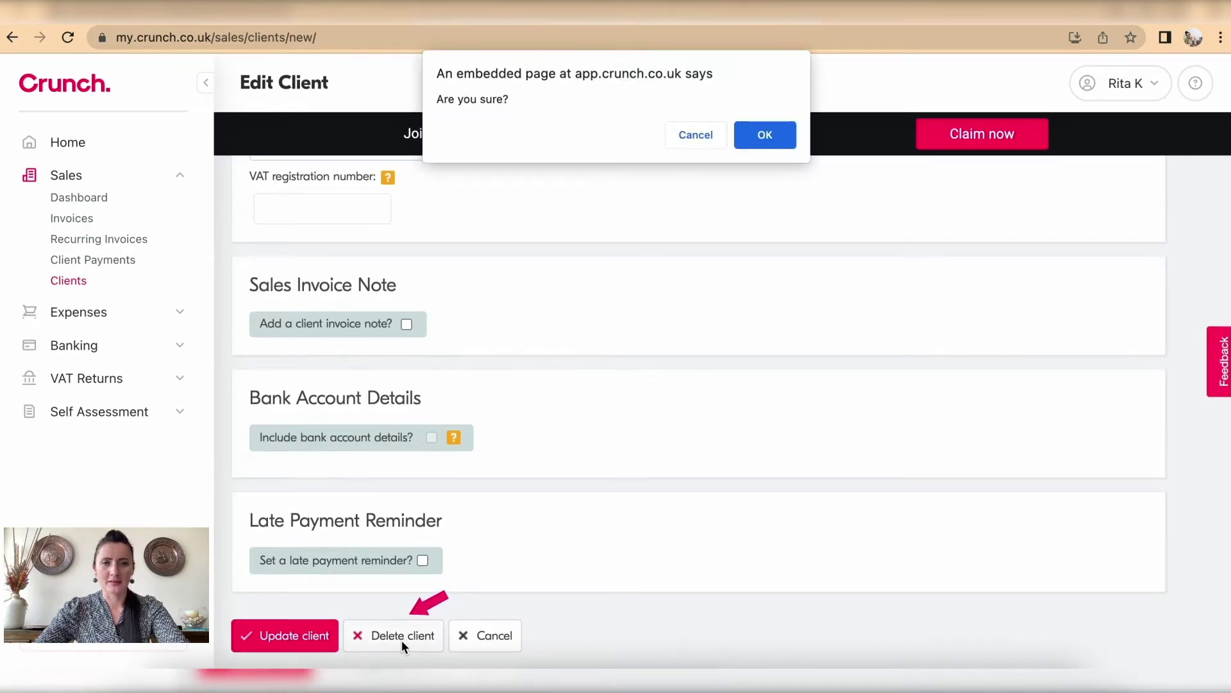
click(766, 136)
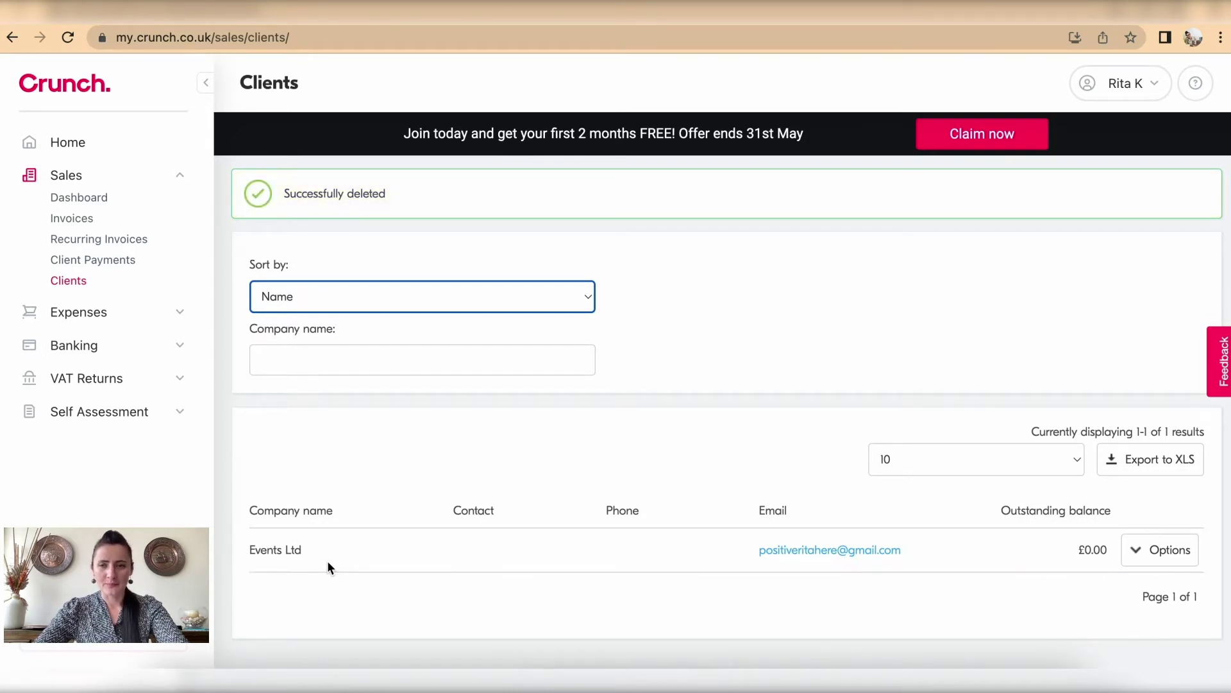
scroll(327, 560, up, 1)
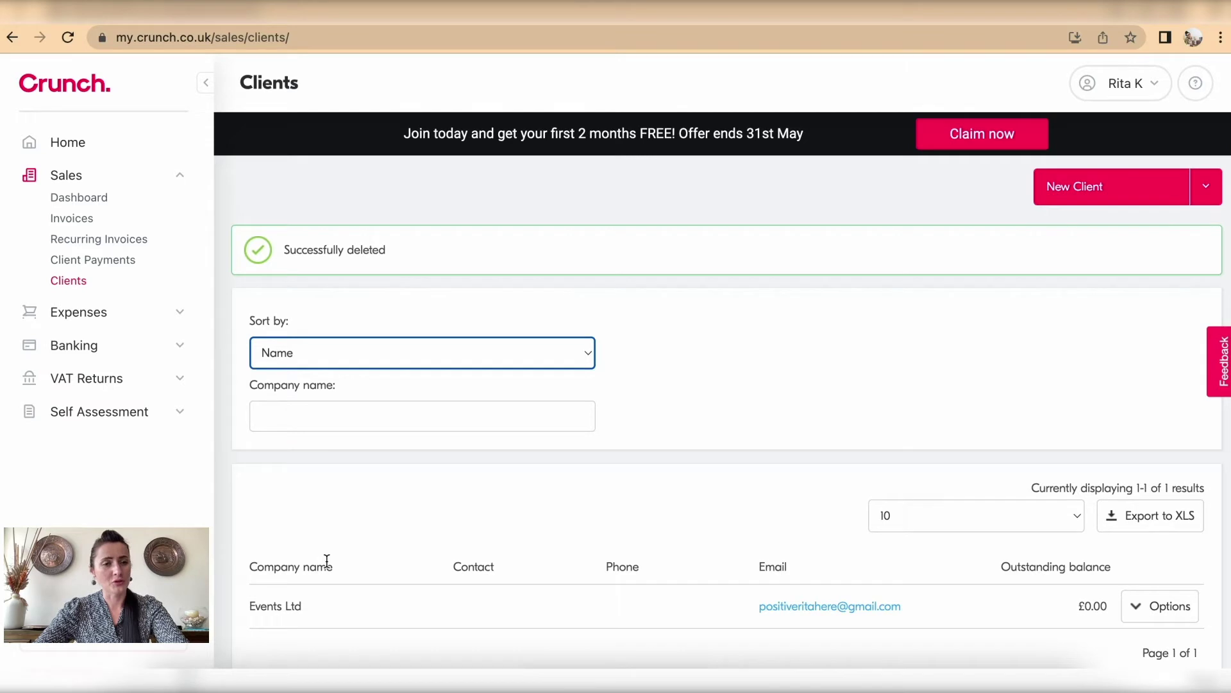
Step: Start a new client named by first name, with payment terms changed to 0 days
click(1089, 204)
text(jane)
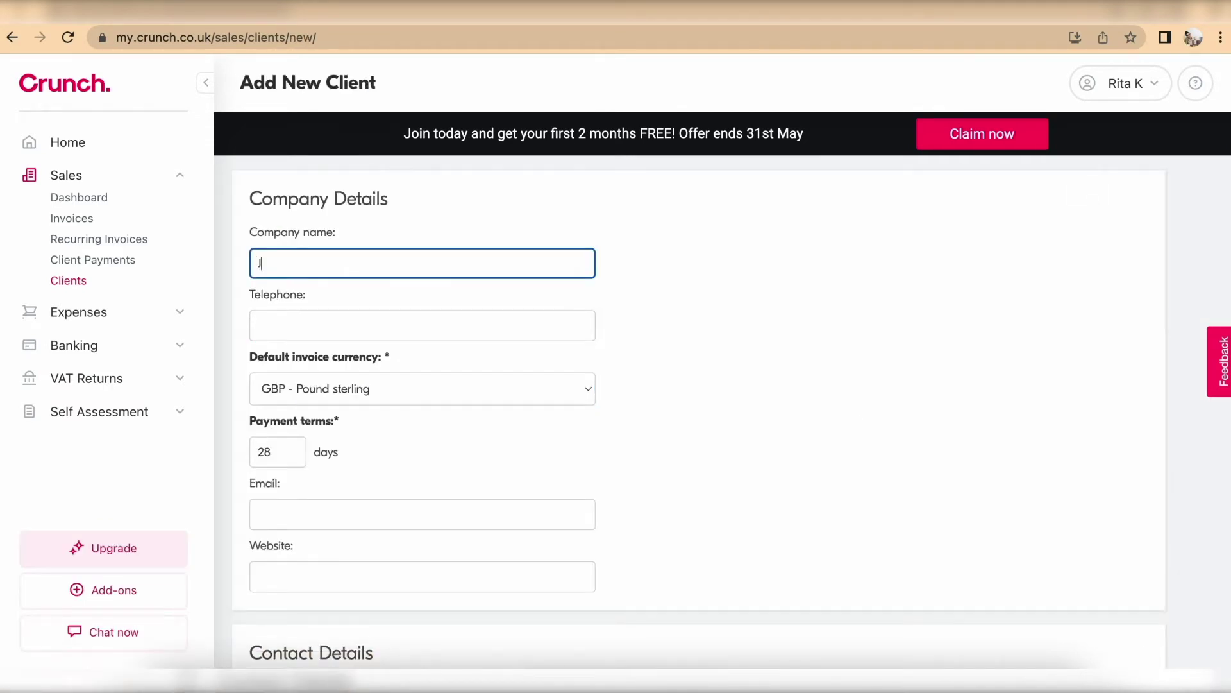
scroll(418, 300, down, 3)
drag(281, 290, 252, 291)
text(0)
scroll(352, 345, down, 6)
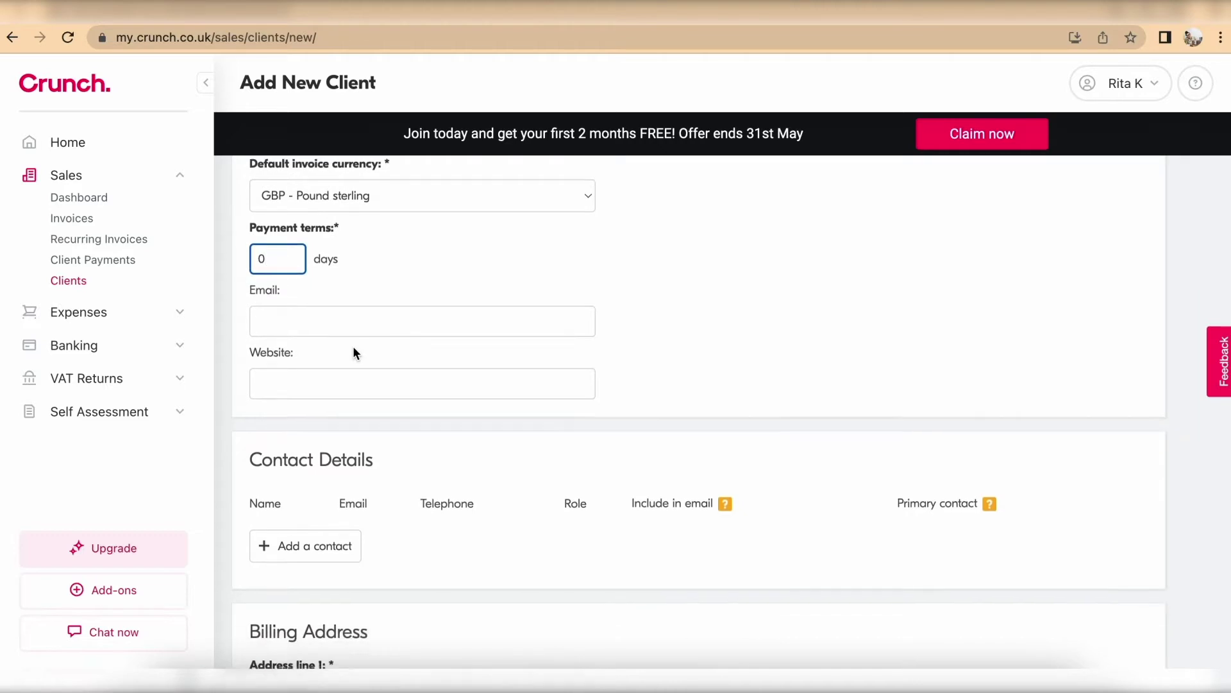
Step: Enter its billing address, add a 'Thank you for your business!' invoice note, and save it
click(338, 319)
text(Happy street)
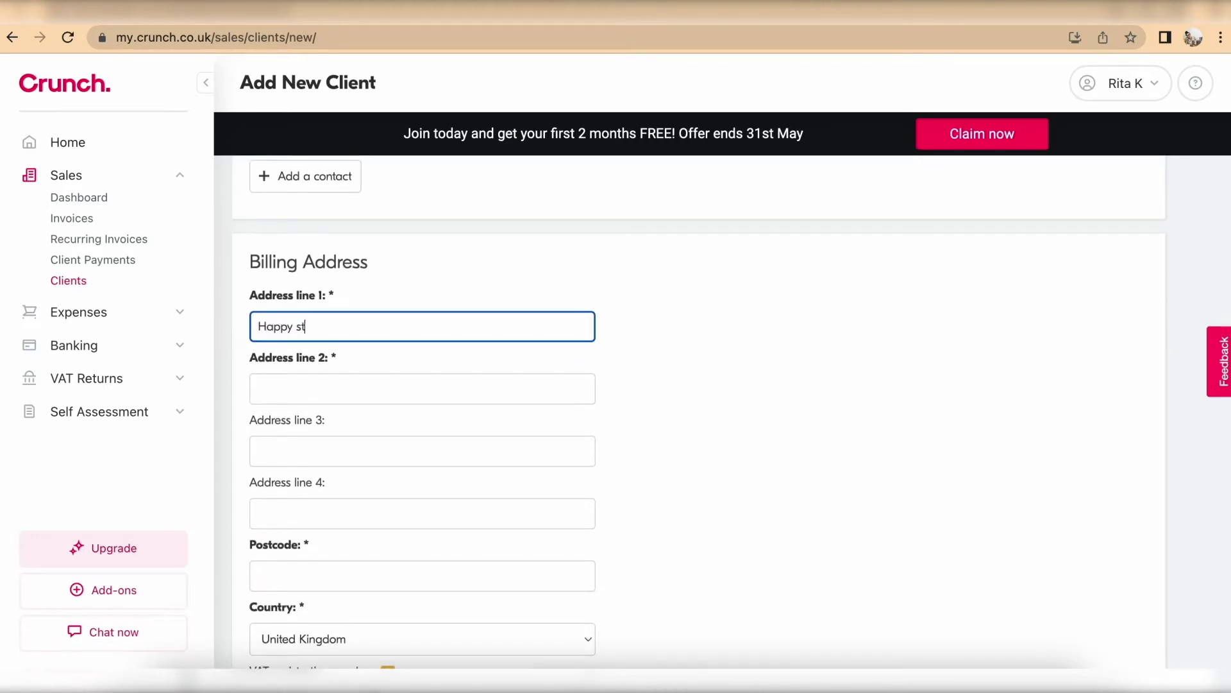
click(341, 387)
text(Happy Town)
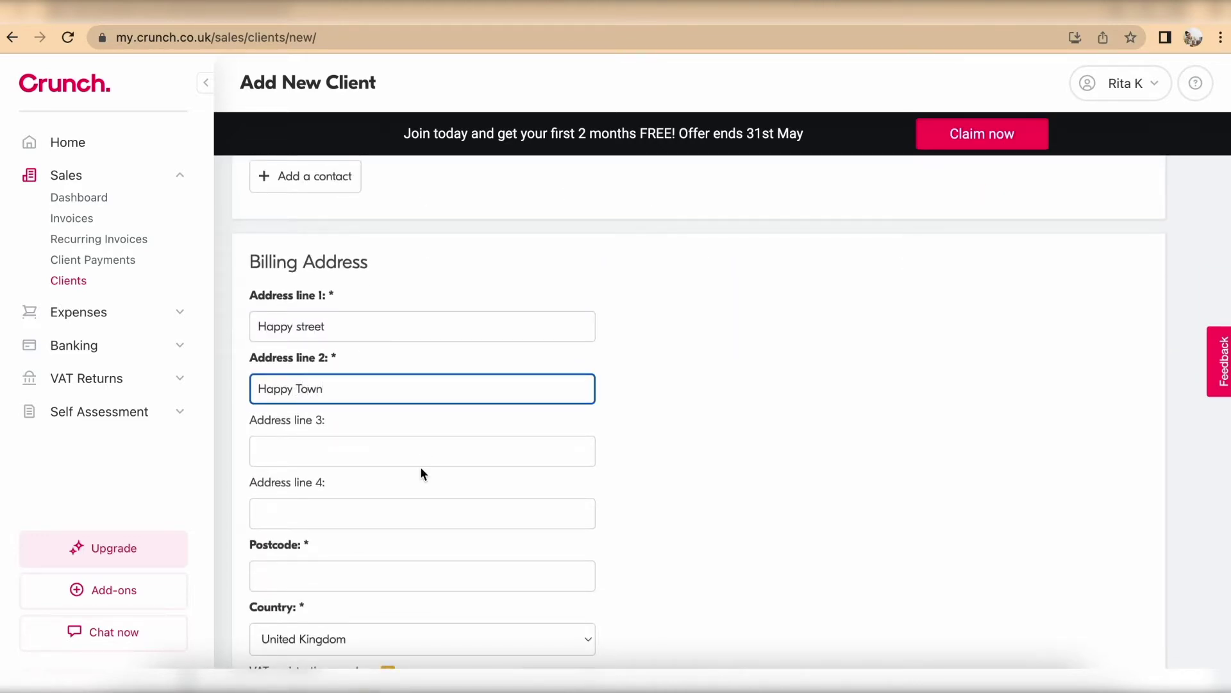
scroll(421, 467, down, 3)
click(350, 413)
text(HH12 3T)
scroll(483, 517, down, 5)
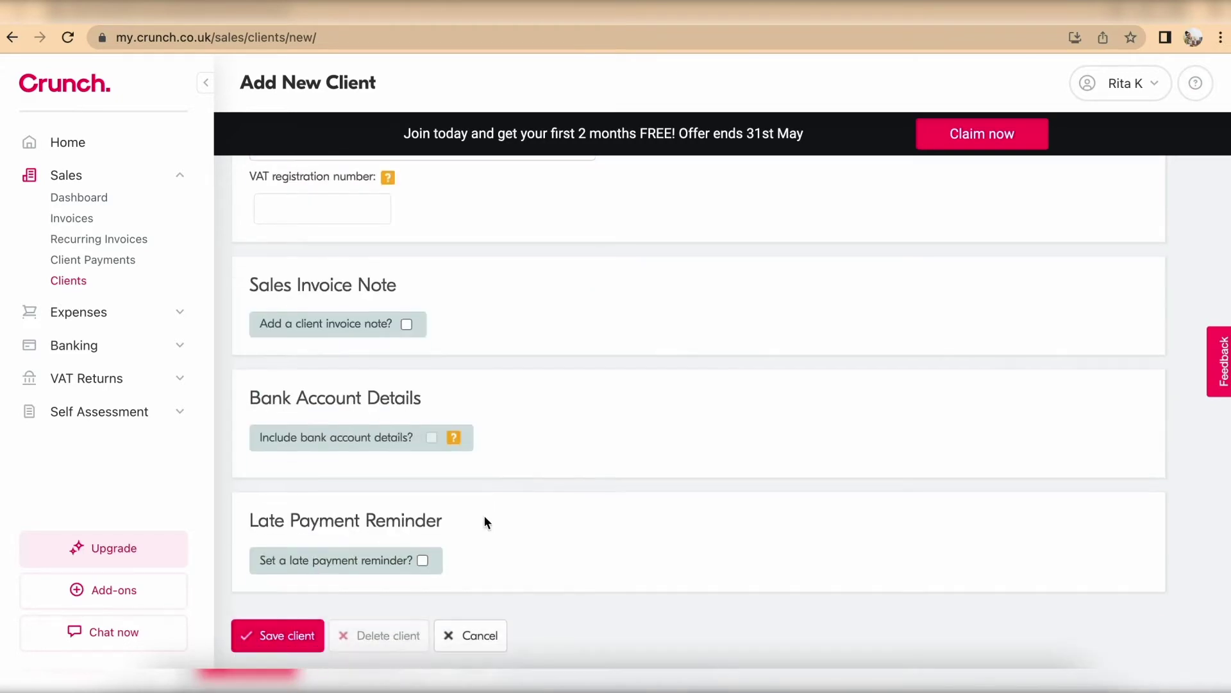
click(406, 323)
text(Thank you for your business!)
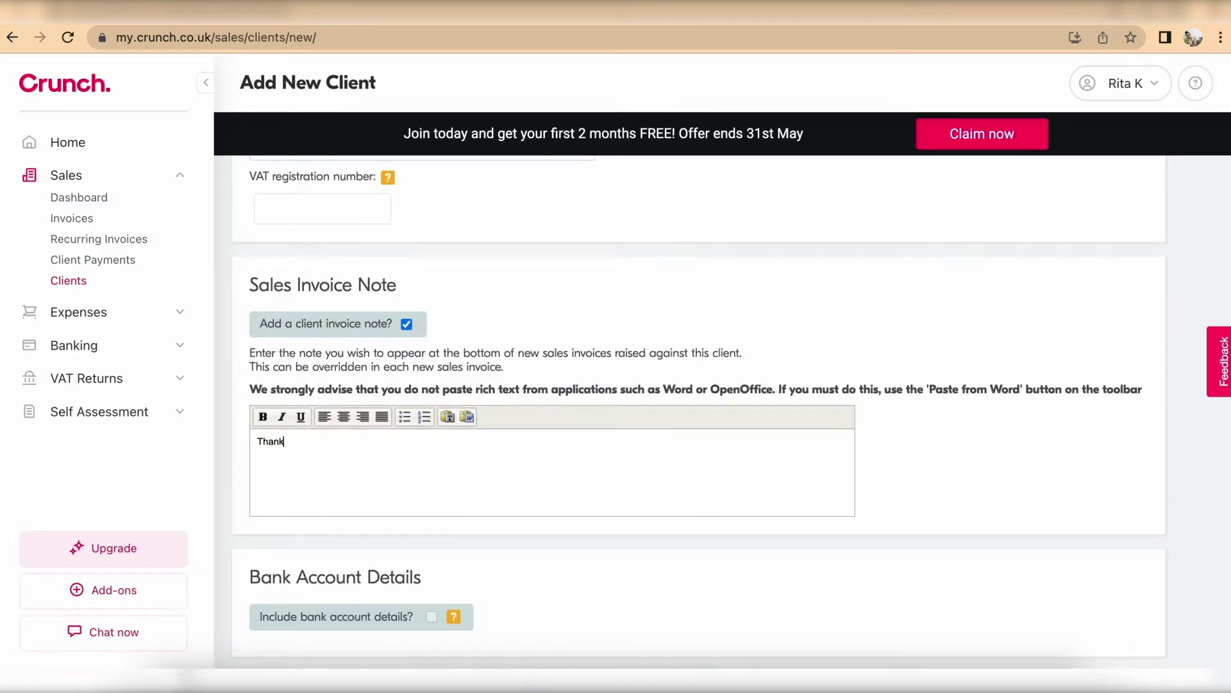
scroll(416, 510, down, 3)
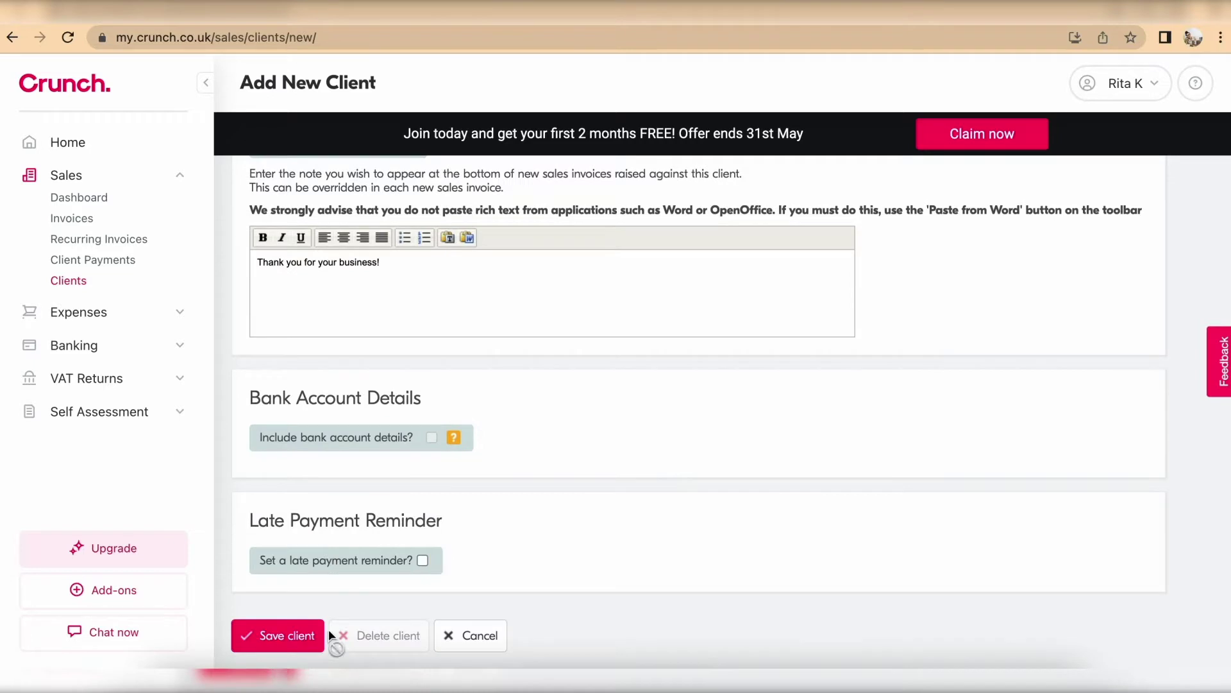
click(294, 633)
Step: Start a second new client named by first name, with 30-day payment terms
click(1107, 190)
text(Alex)
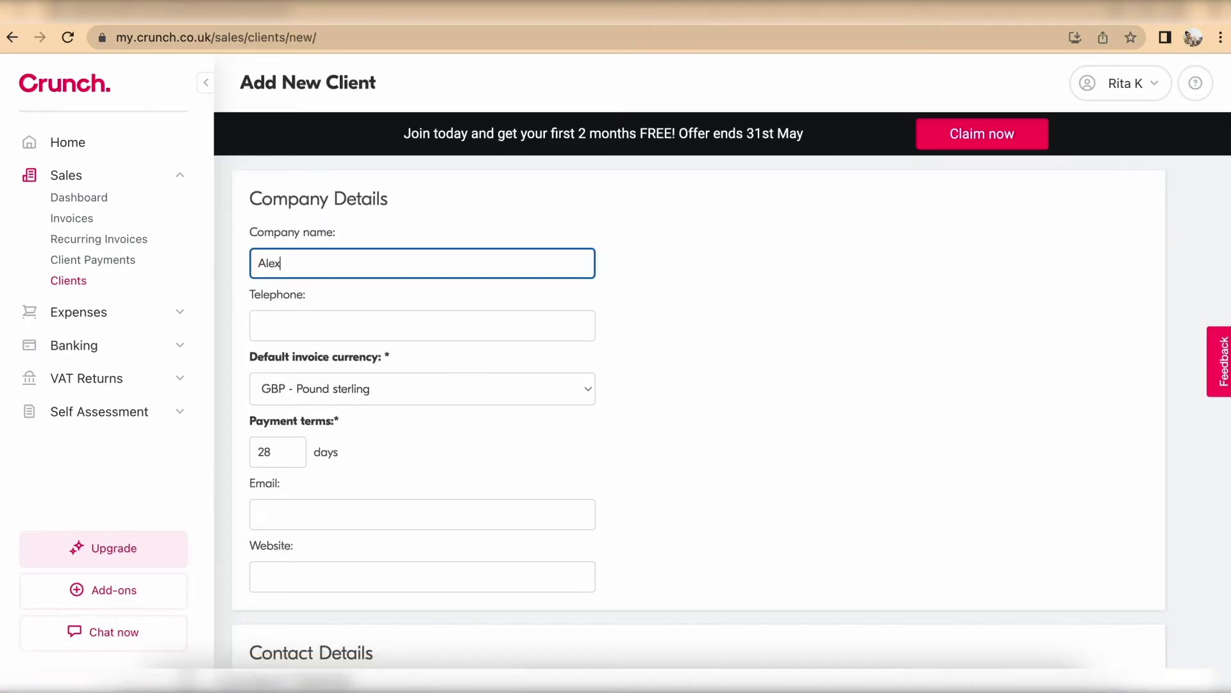
scroll(1078, 295, down, 4)
drag(299, 207, 210, 207)
text(30)
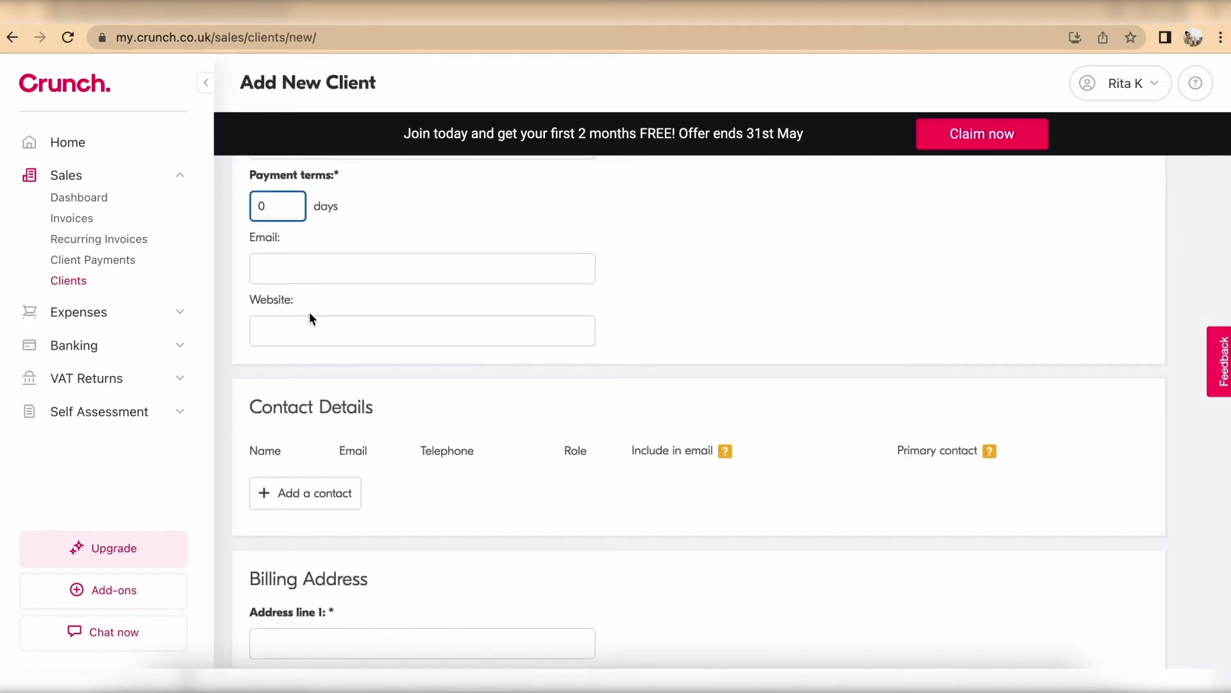
scroll(310, 312, down, 4)
Step: Enter the second client's street, town and postcode, and save it
click(322, 370)
text(Sunny Close)
scroll(377, 451, down, 1)
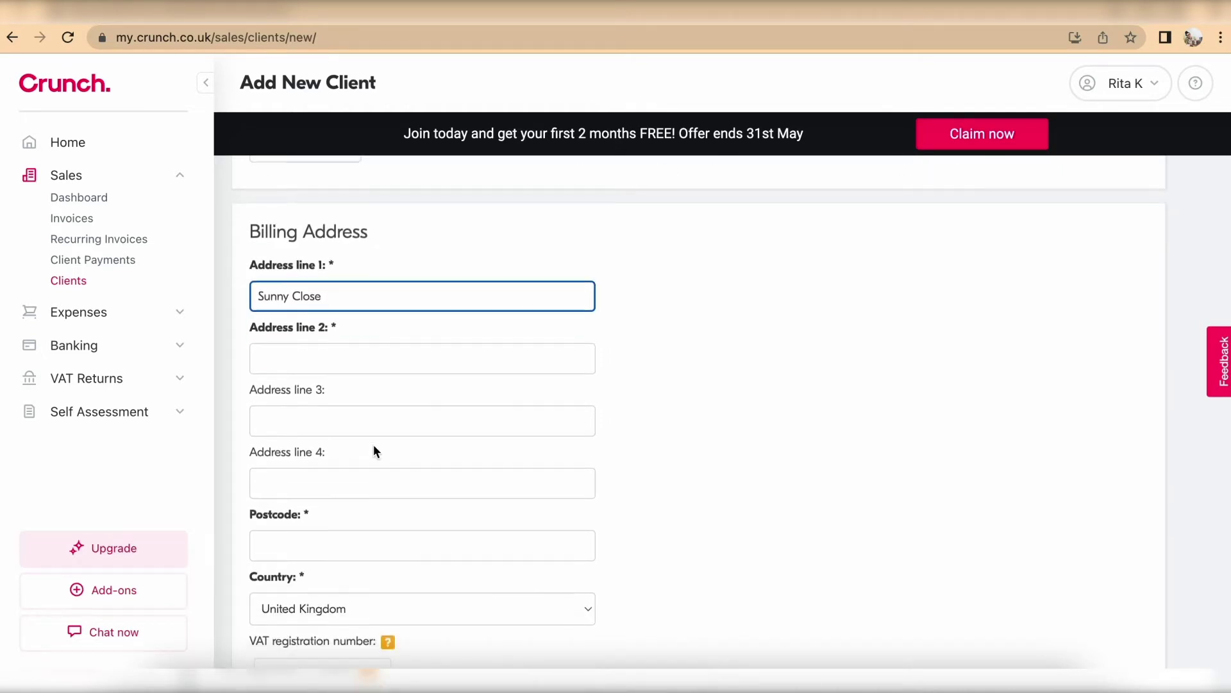
click(327, 369)
text(Sunnyside)
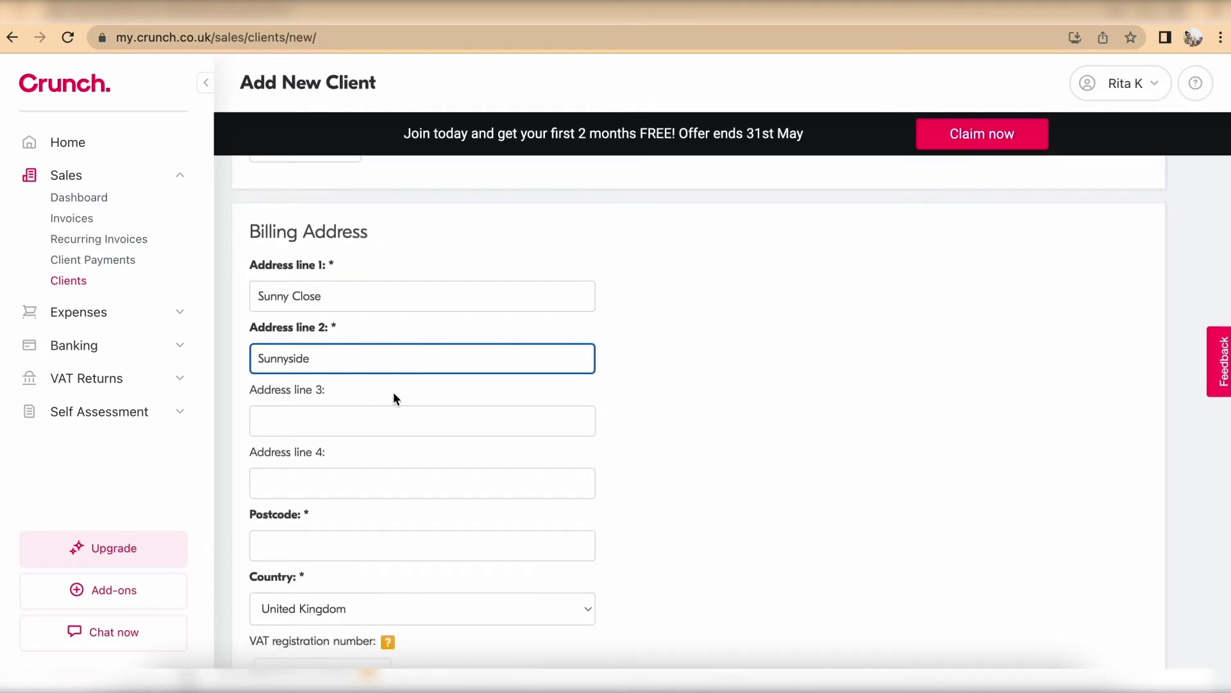
scroll(394, 393, down, 3)
click(307, 364)
text(SS12 3S)
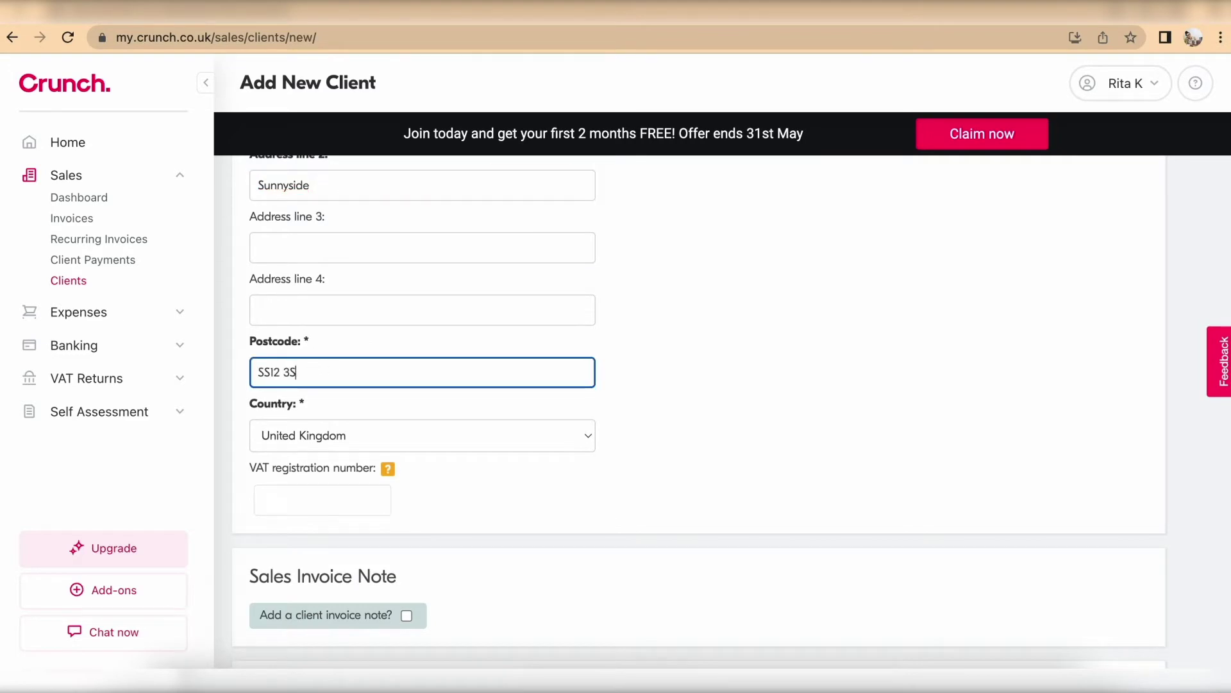
scroll(378, 442, down, 5)
click(279, 630)
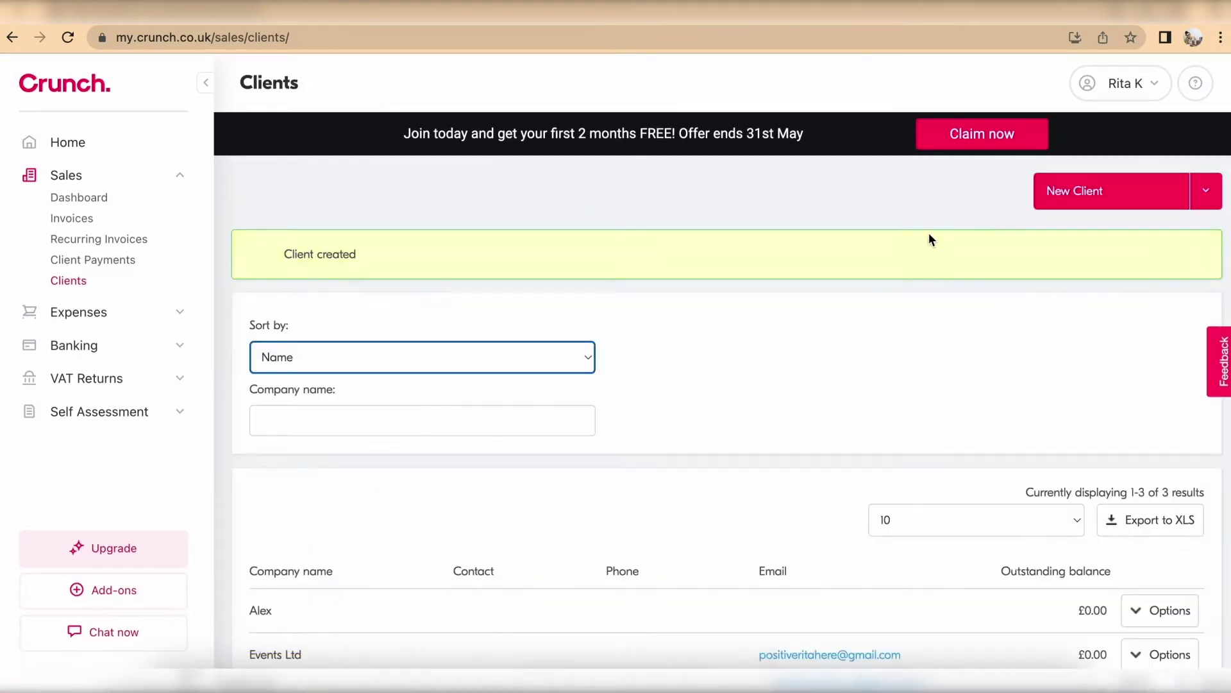
Step: Start a third new client named by first name, replacing 28-day terms with 30
click(1103, 192)
text(Lucy)
scroll(946, 333, down, 5)
drag(301, 167, 221, 168)
text(30)
scroll(380, 467, down, 2)
scroll(379, 467, down, 1)
Step: Enter the third client's billing address, fixing a street typo, and save it
click(351, 385)
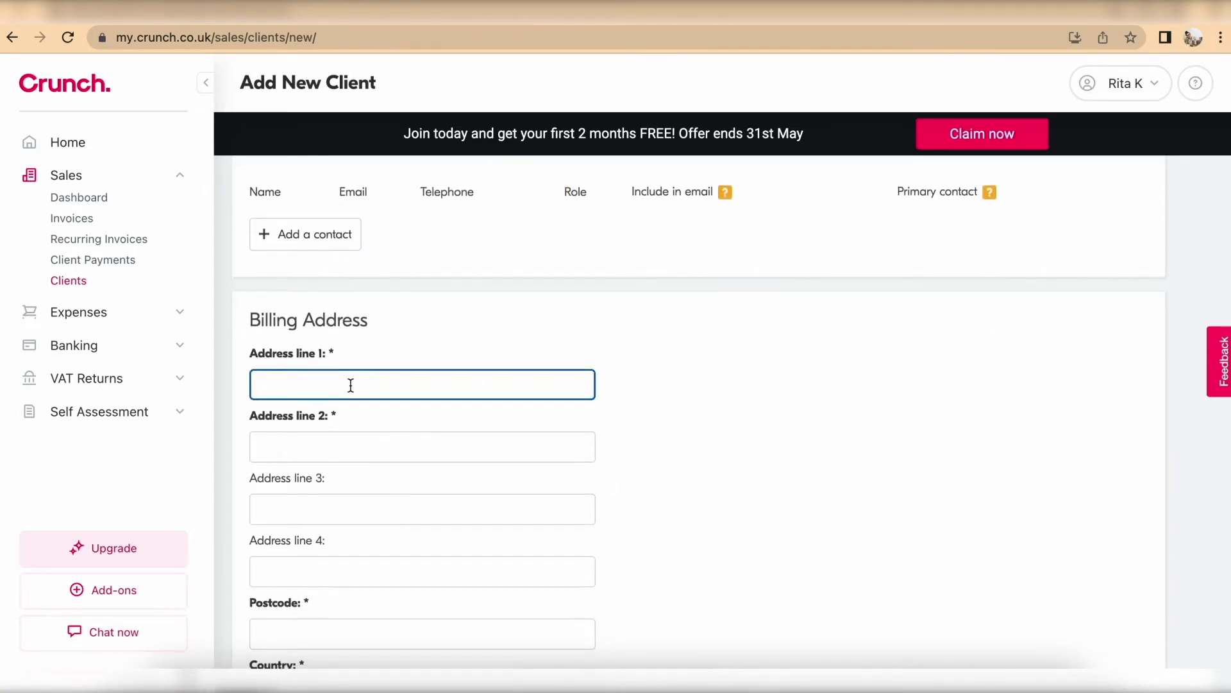
text(Tarve)
key(BackSpace)
key(BackSpace)
key(BackSpace)
key(BackSpace)
text(ravel Close)
click(331, 441)
text(London)
scroll(301, 417, down, 4)
click(282, 354)
text(LL12 3LJ)
scroll(319, 322, down, 5)
click(286, 633)
scroll(650, 503, down, 3)
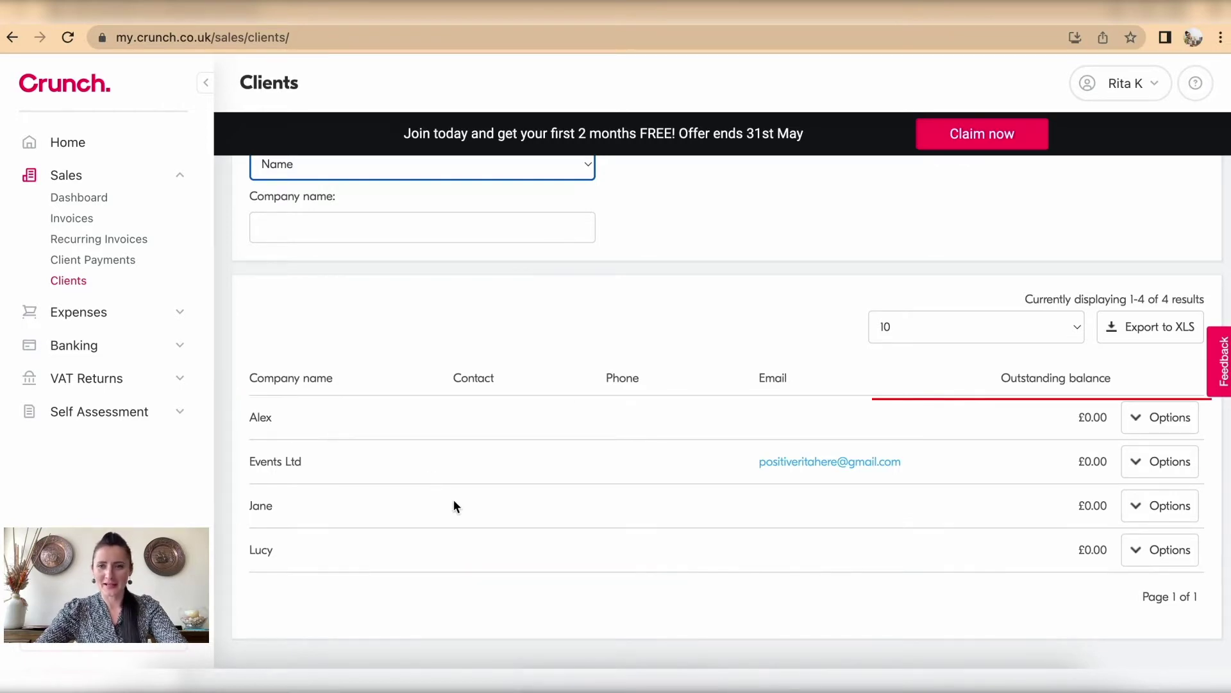
scroll(454, 505, up, 1)
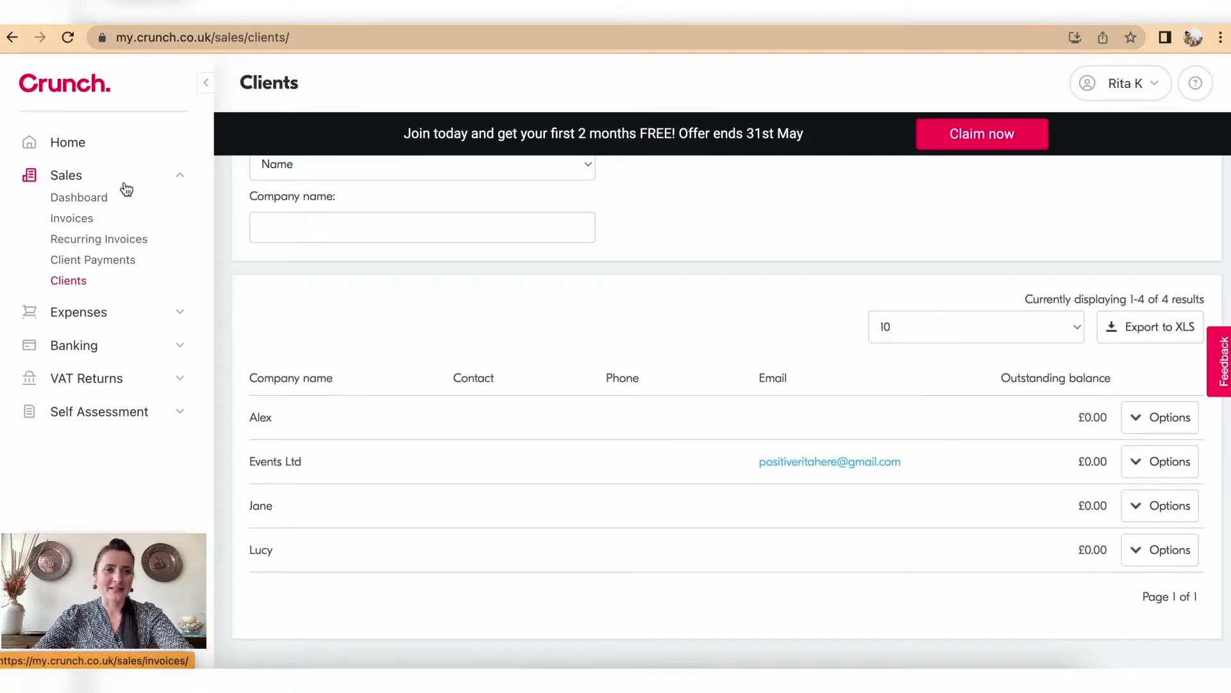
Step: Create a new sales invoice and choose a newly added client in Invoice to
click(85, 222)
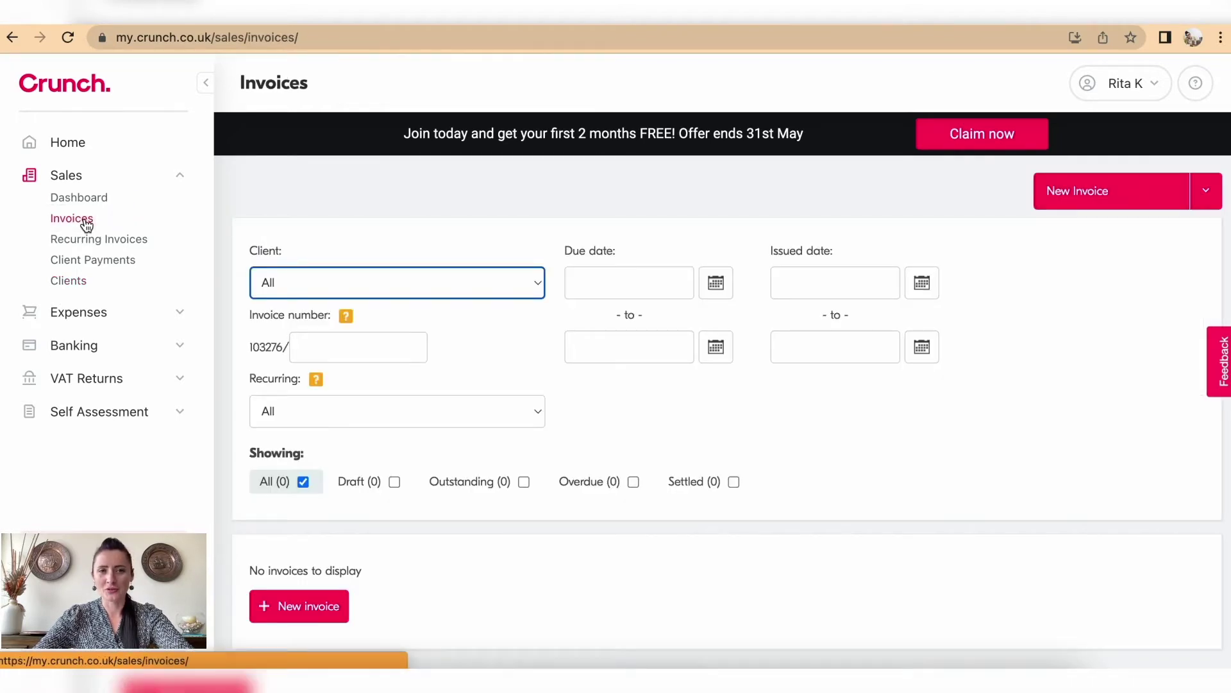
click(1081, 202)
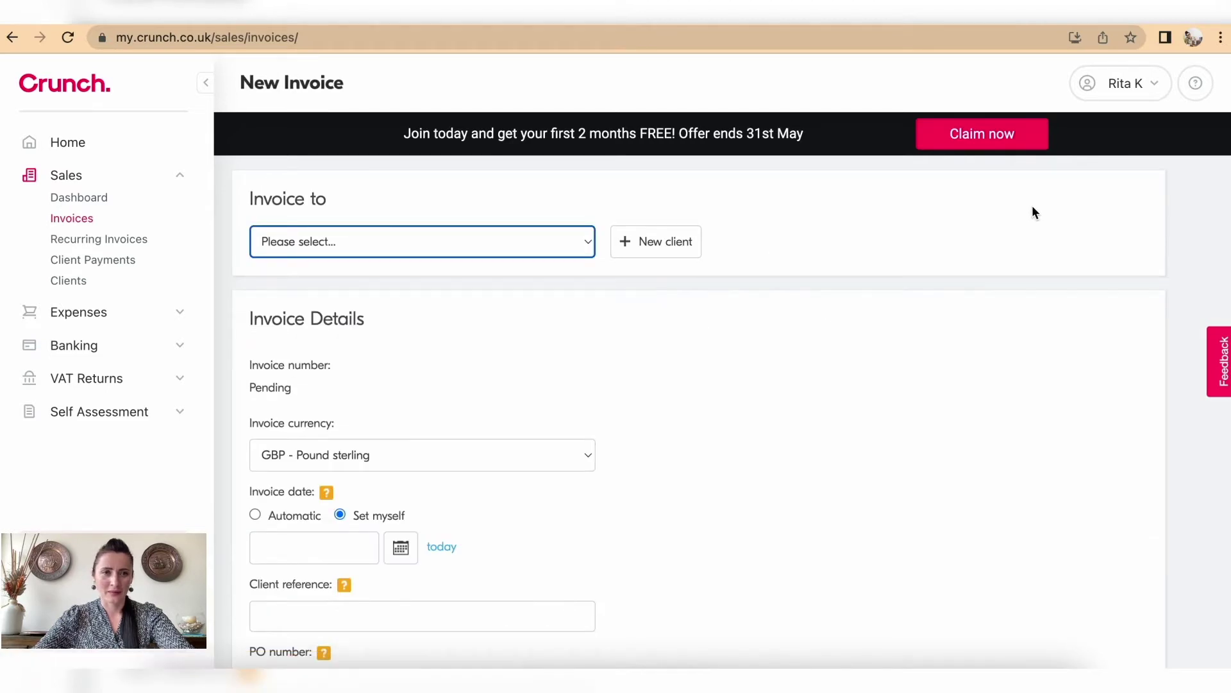
click(577, 249)
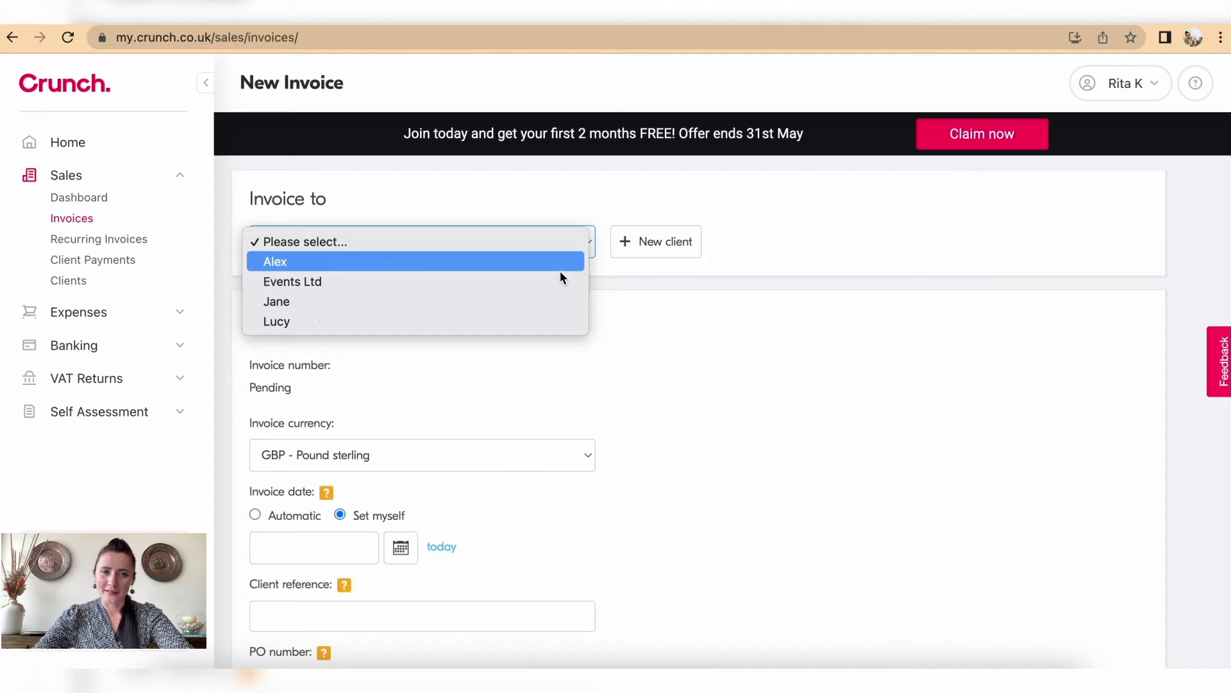
click(548, 306)
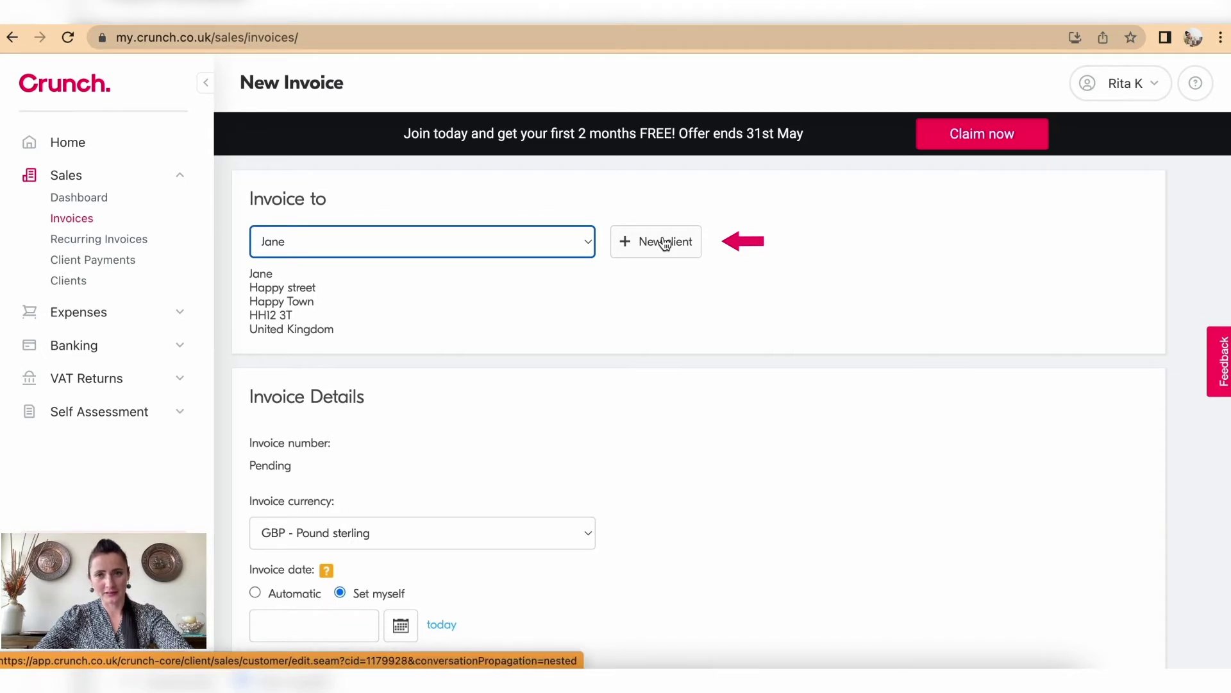
scroll(682, 294, down, 3)
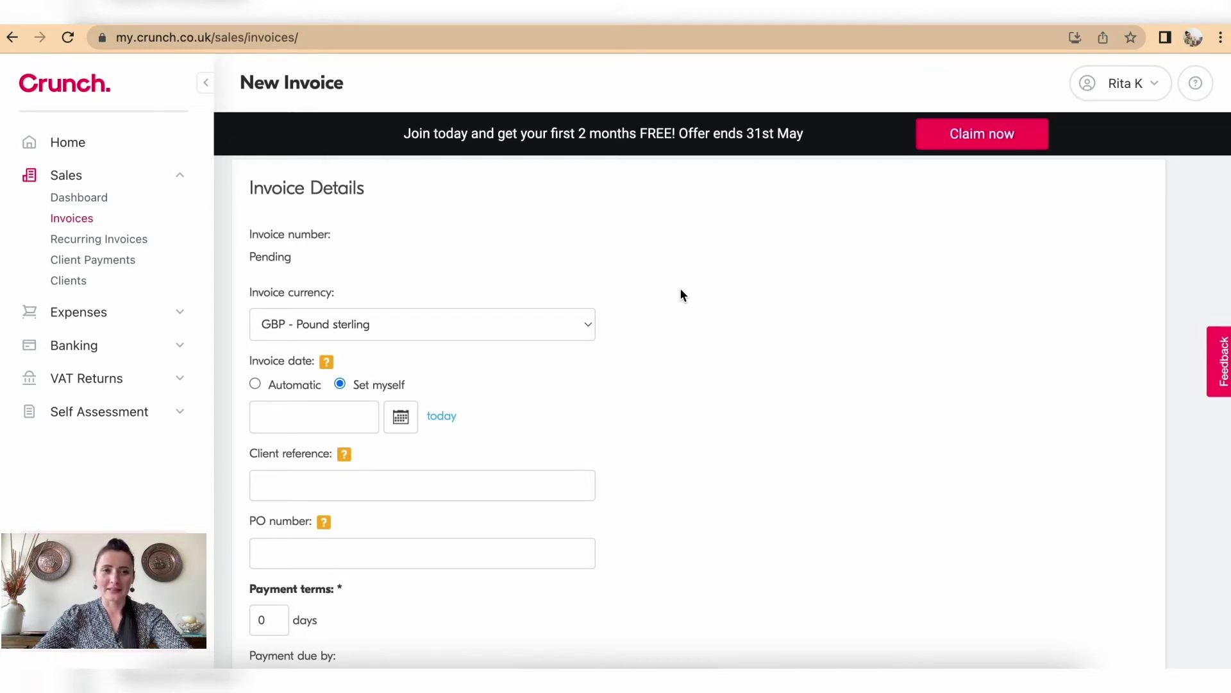
Step: Keep pound sterling, switch the invoice date to Set myself, and show the April 2022 calendar
scroll(681, 295, down, 1)
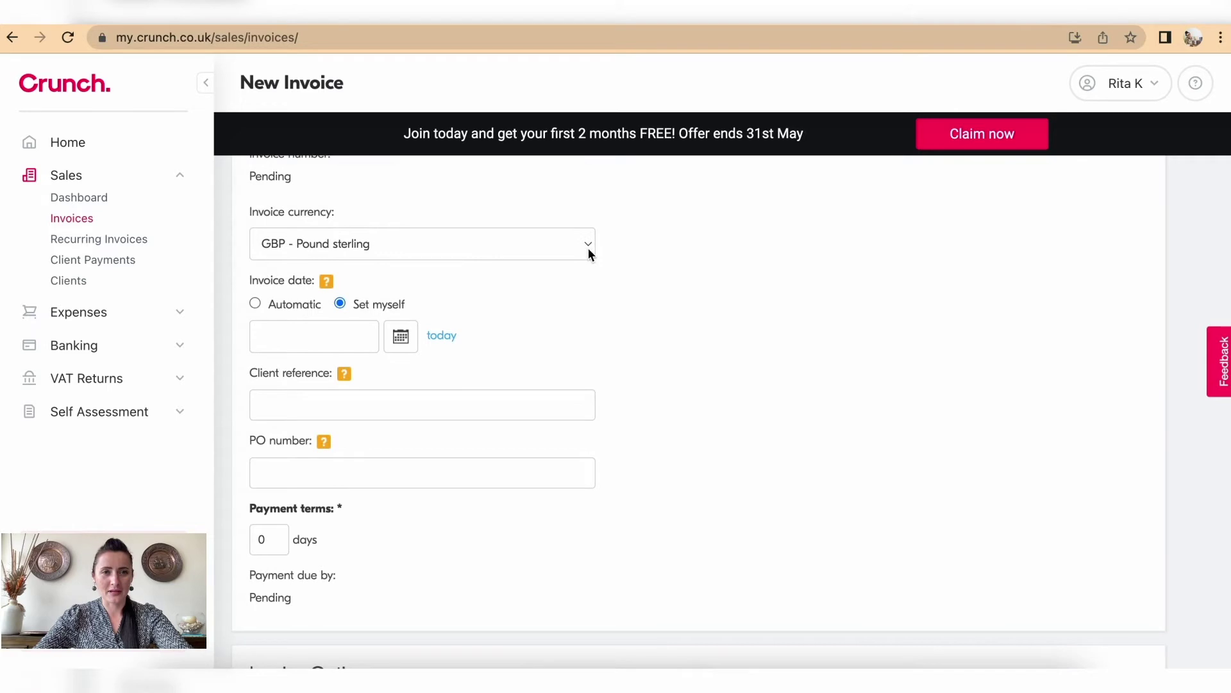
click(588, 252)
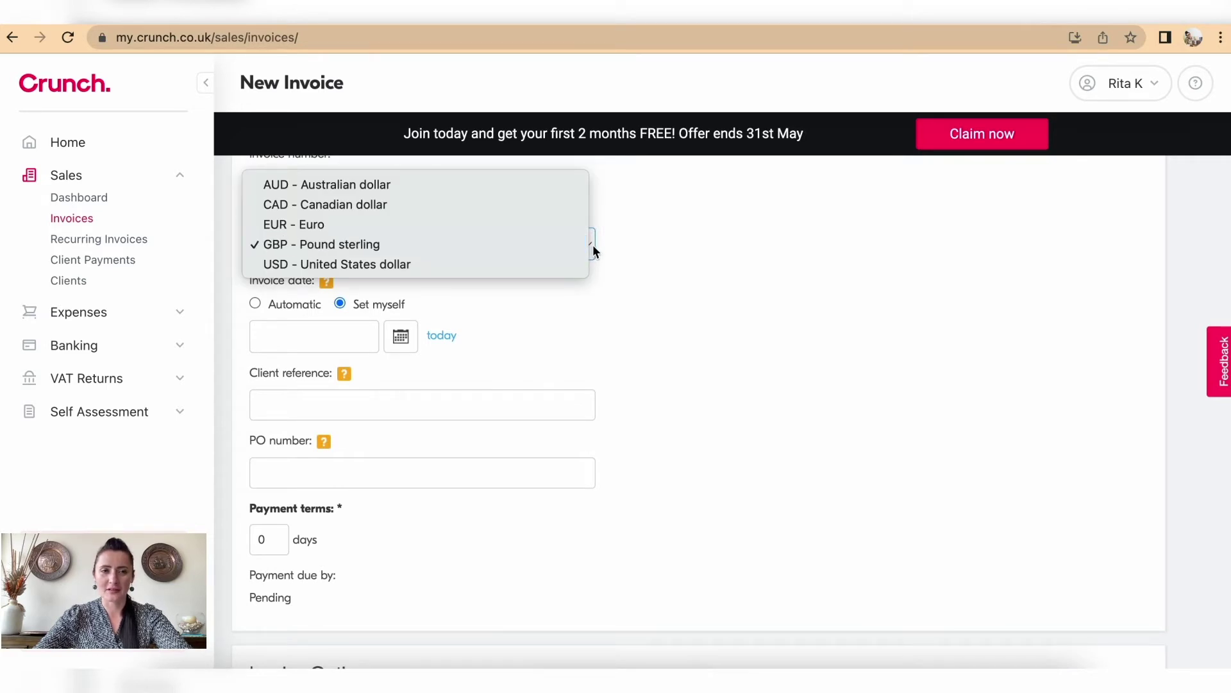
click(638, 249)
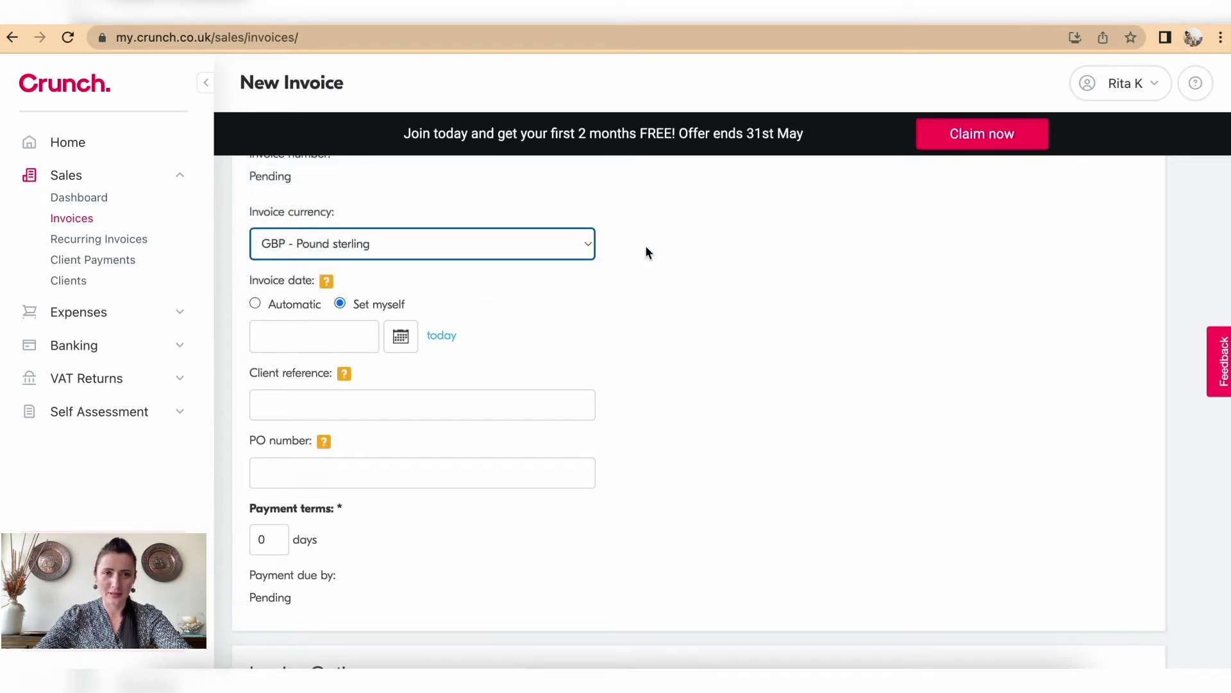
scroll(647, 252, down, 2)
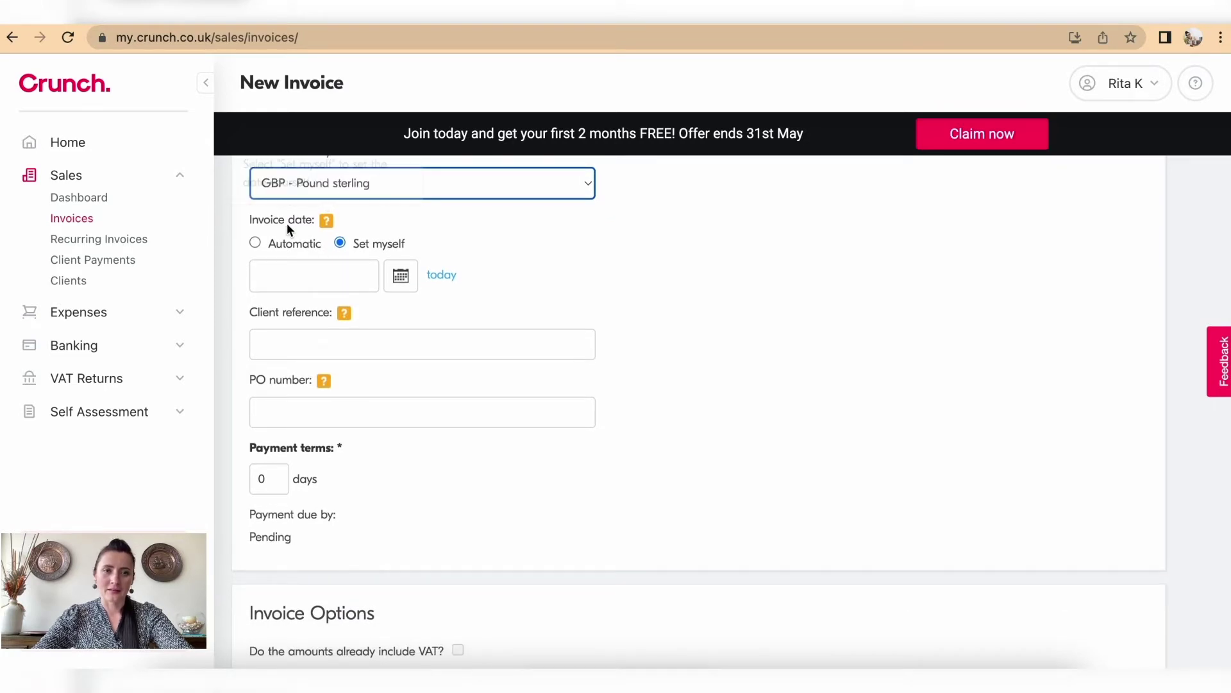
click(258, 244)
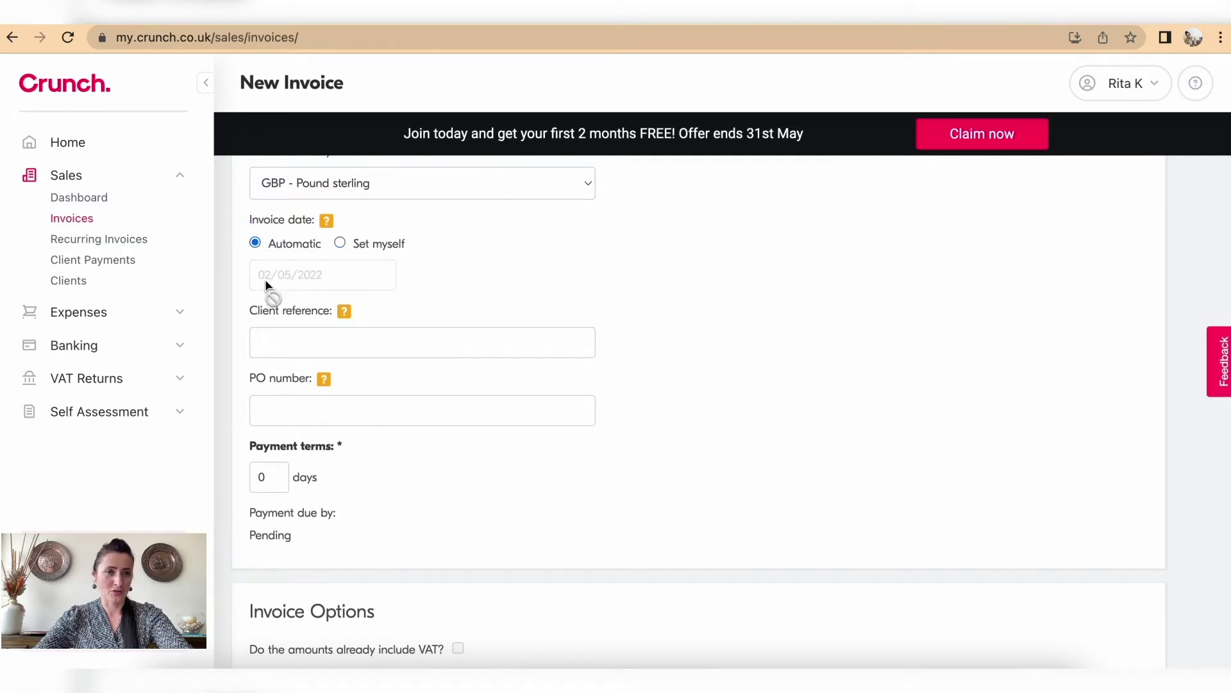
click(340, 243)
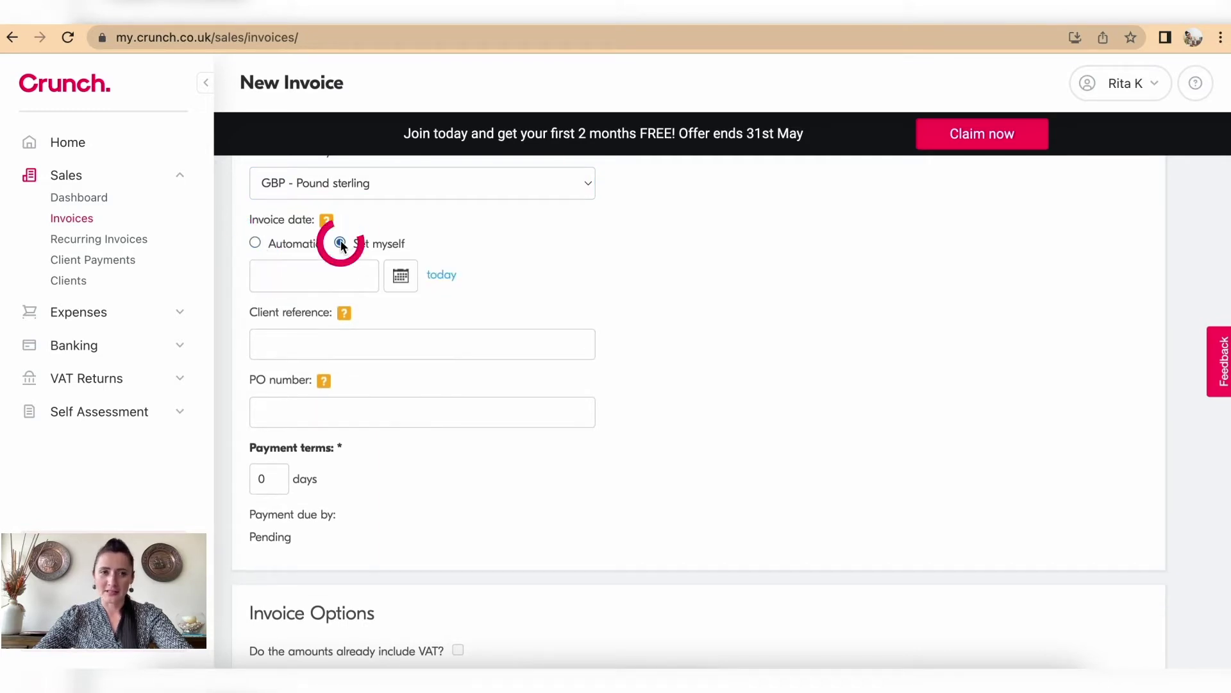
click(401, 281)
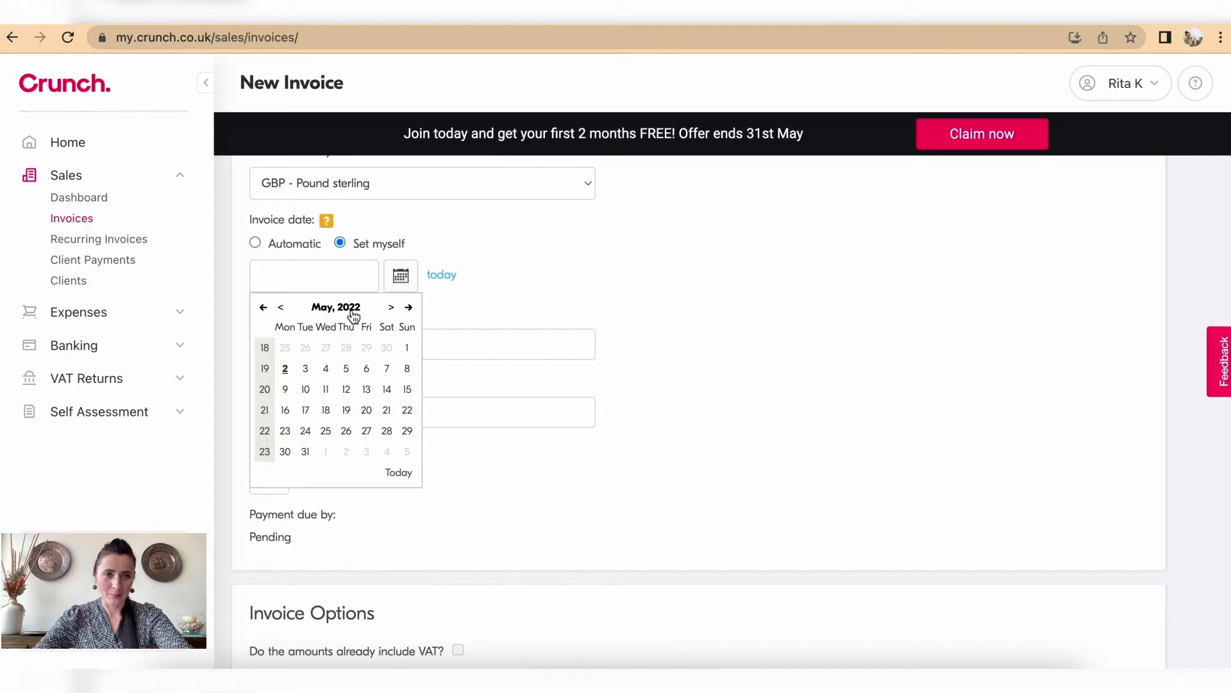
click(281, 308)
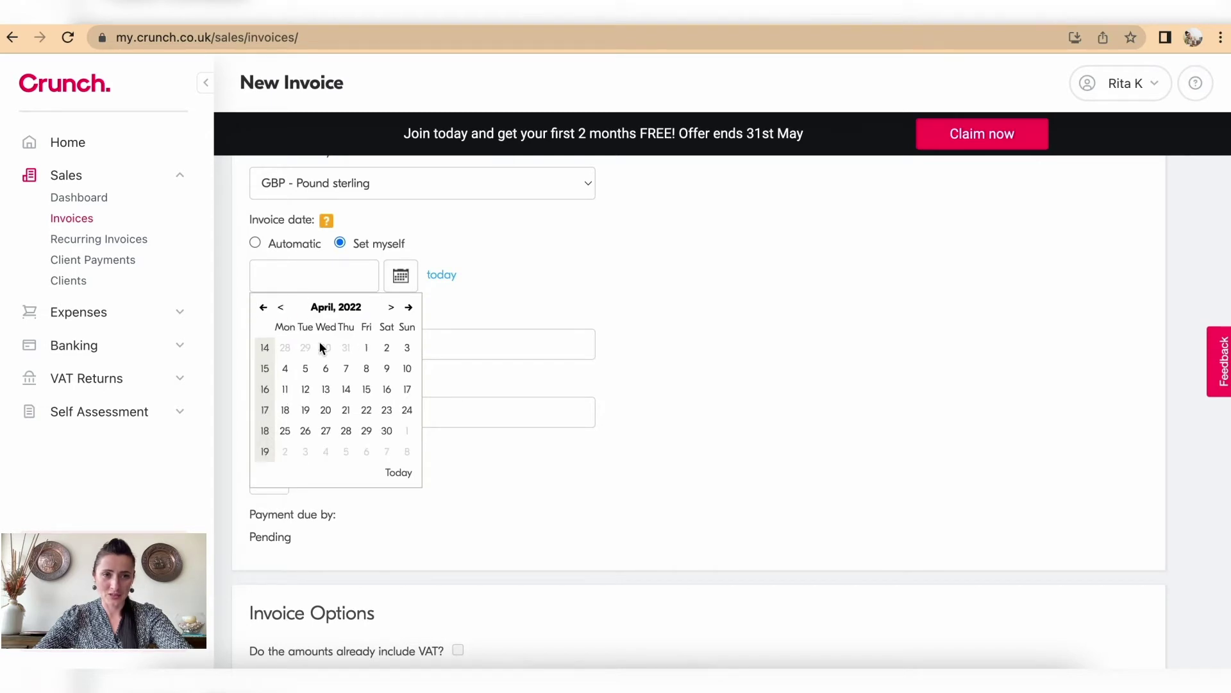
Step: Date the invoice 26/04/2022 and leave the optional PO number empty
click(306, 431)
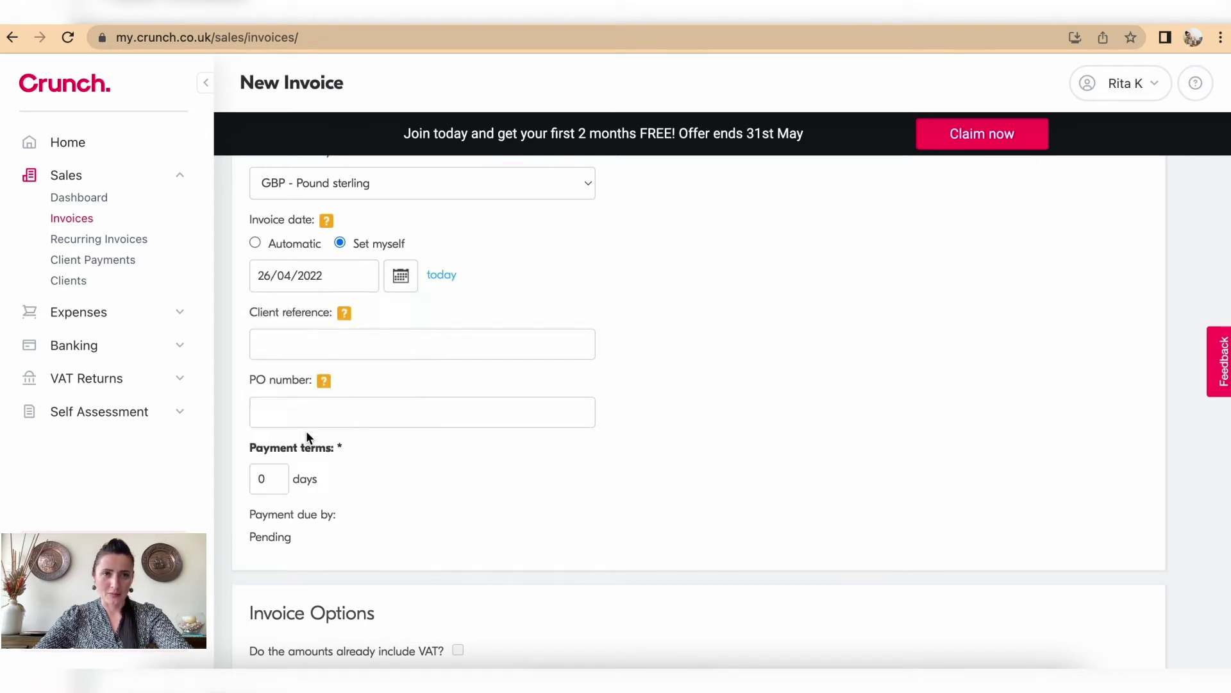
scroll(307, 435, down, 2)
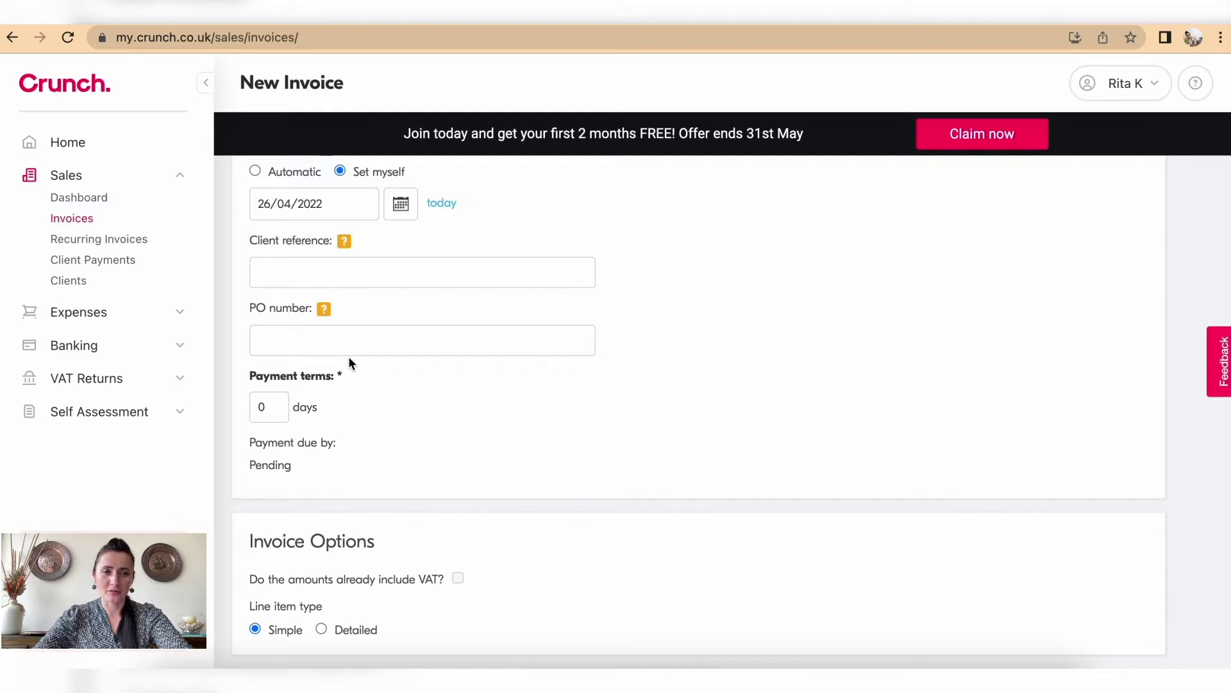
click(306, 345)
click(551, 397)
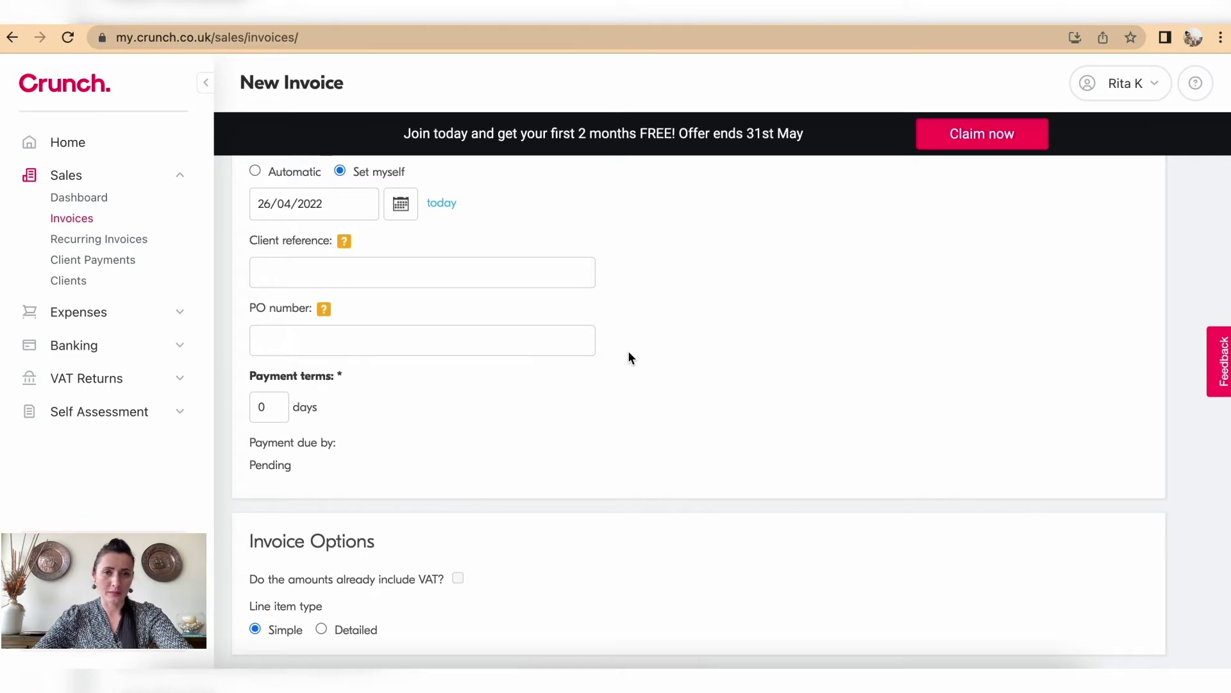
Step: Try the detailed rate-and-quantity line item layout, then return to Simple line items
scroll(628, 351, down, 1)
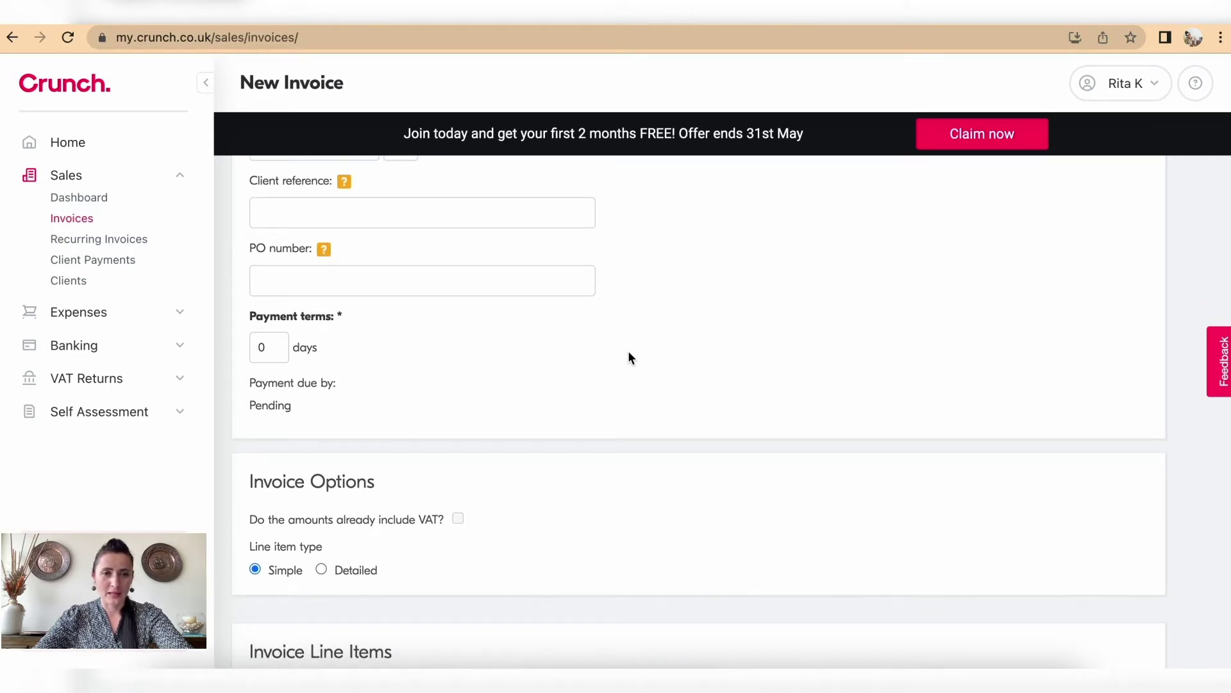
scroll(628, 351, down, 1)
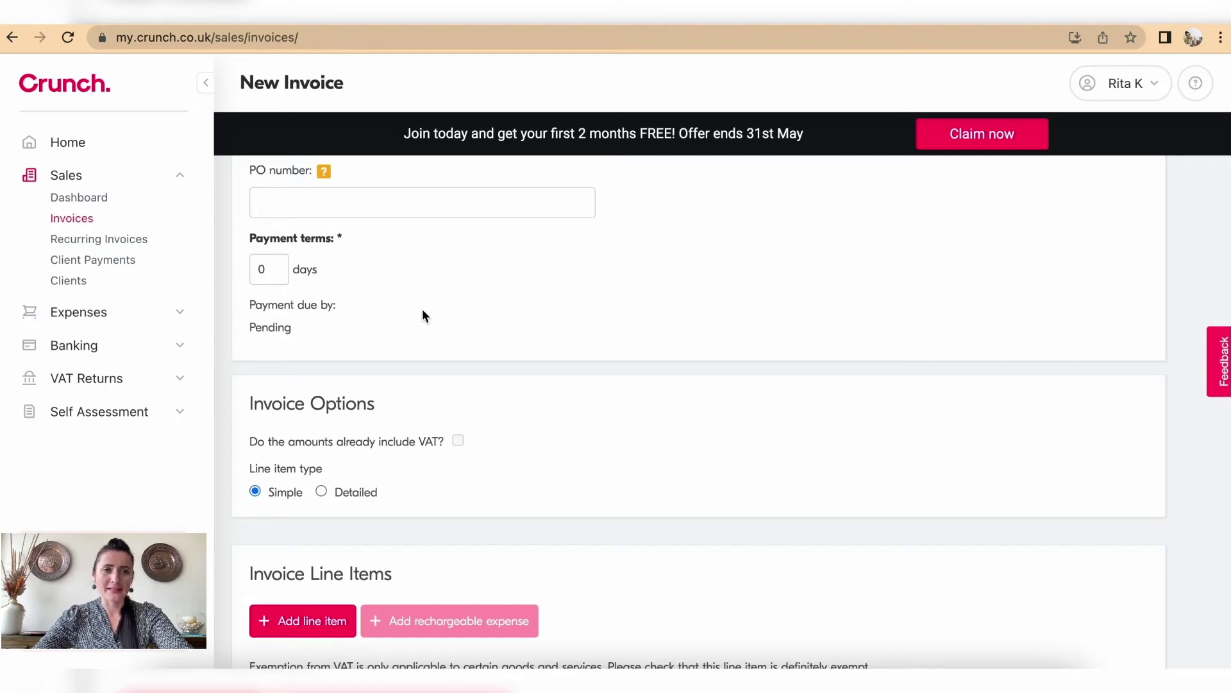
scroll(422, 310, down, 2)
scroll(422, 314, down, 1)
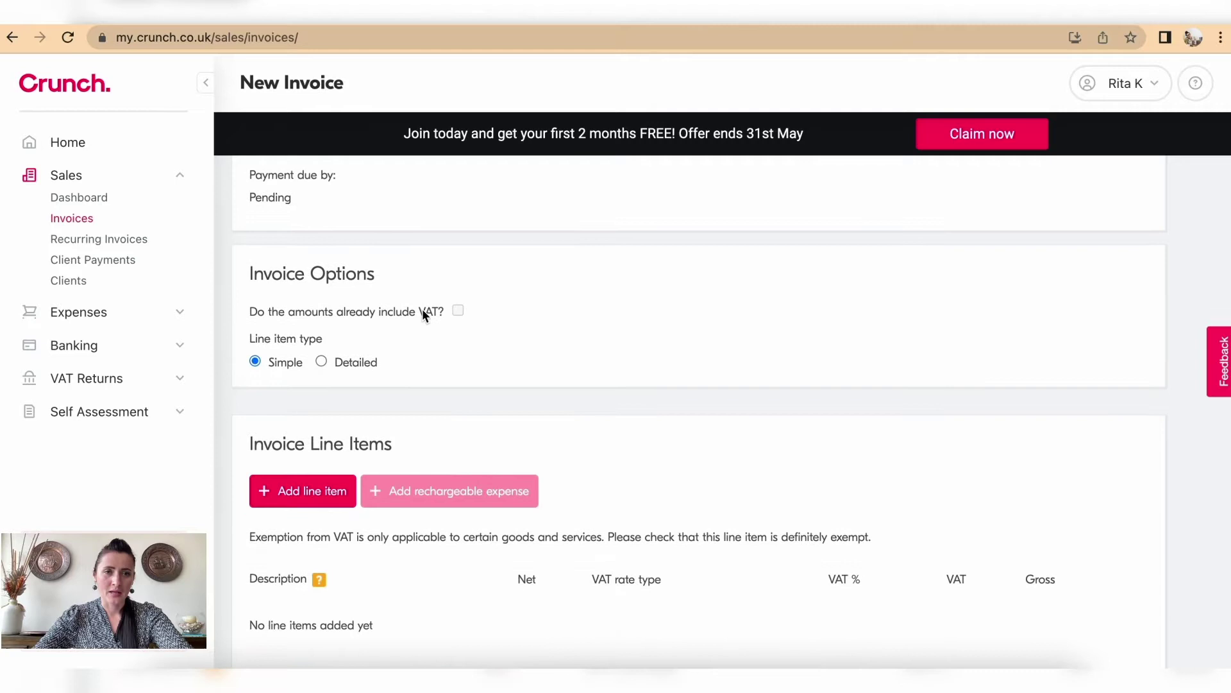
scroll(422, 311, down, 2)
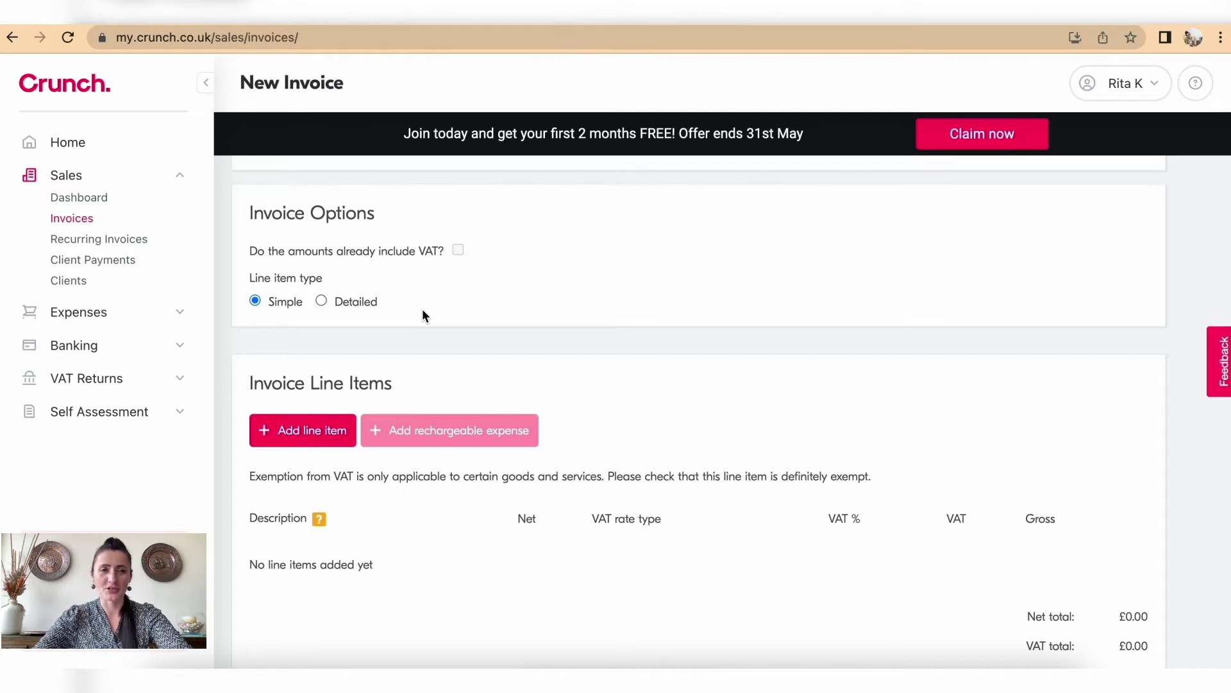
scroll(448, 297, down, 1)
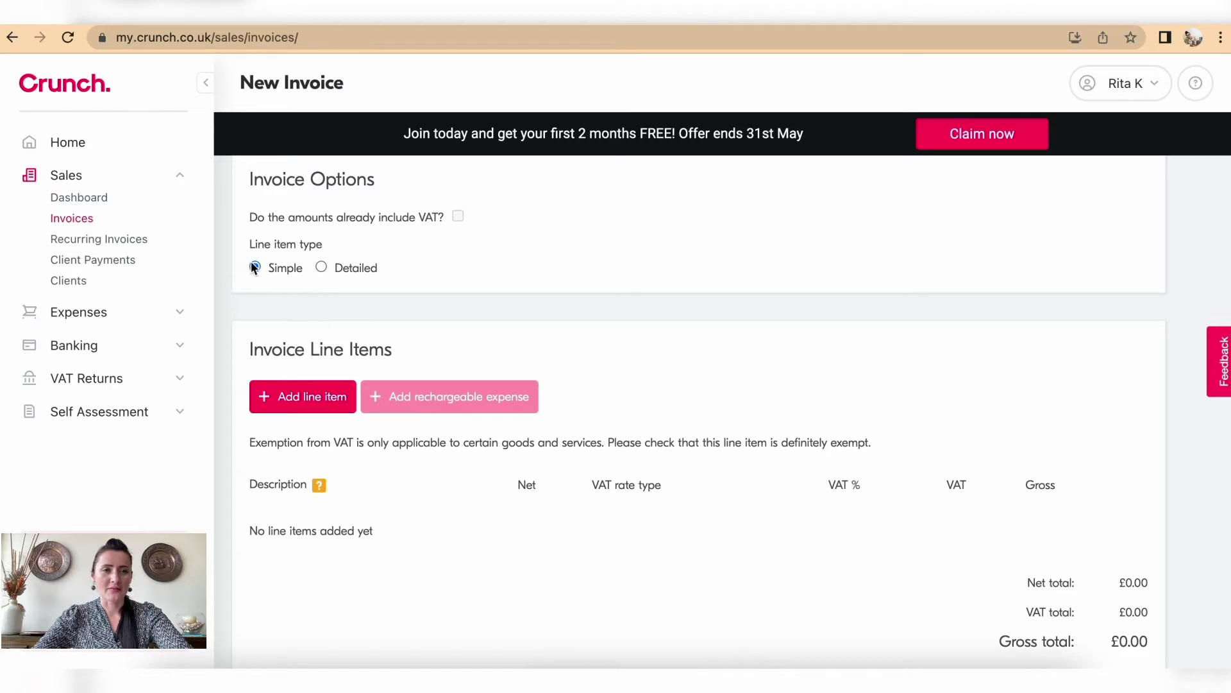
click(321, 268)
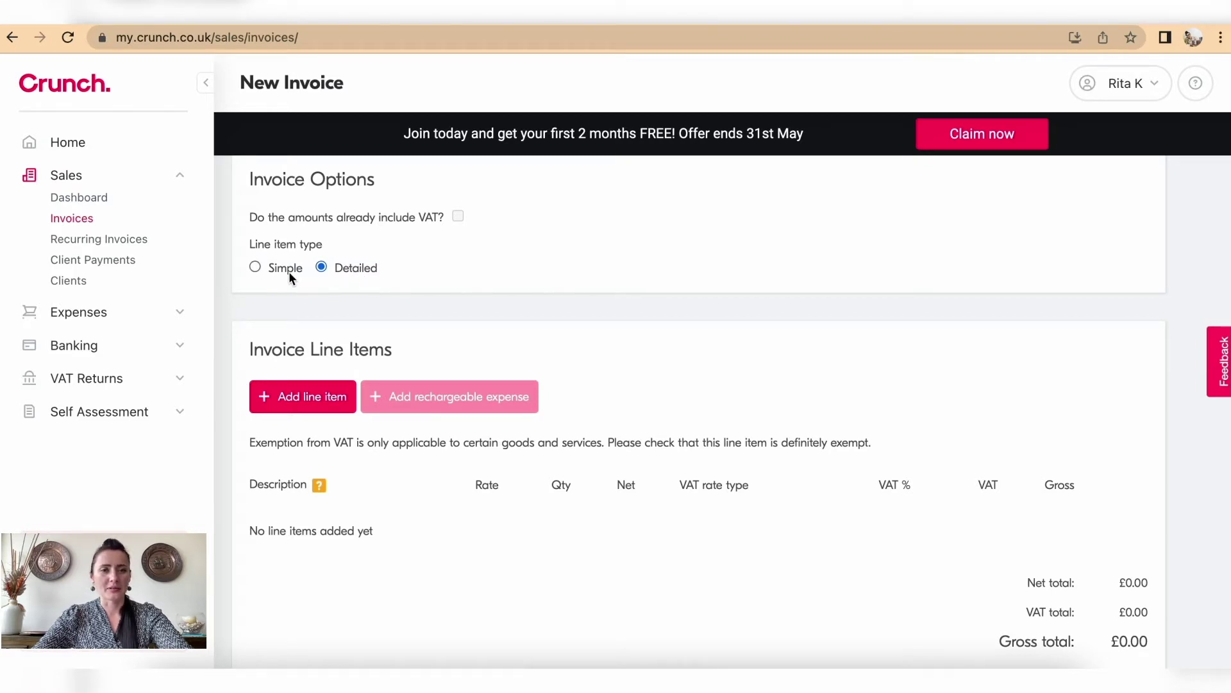
click(255, 268)
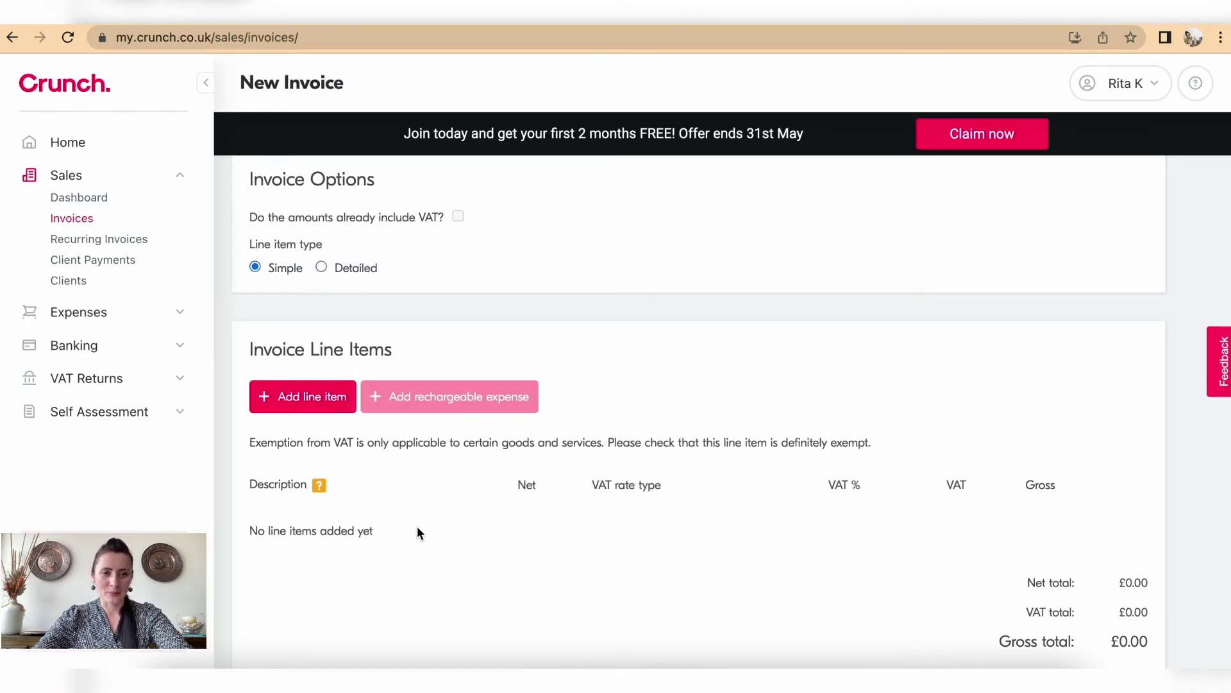
scroll(417, 526, down, 1)
scroll(418, 532, down, 1)
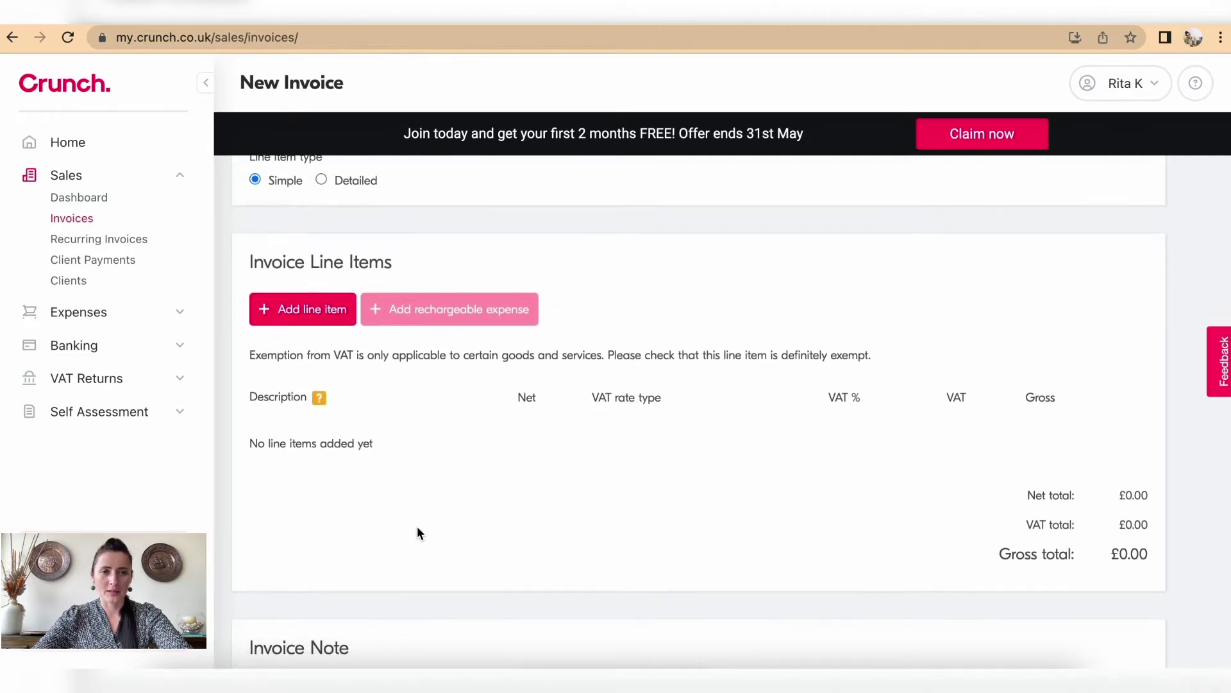
Step: Add and save a 'Family Photoshoot' line item with a net amount of £100.00
click(315, 317)
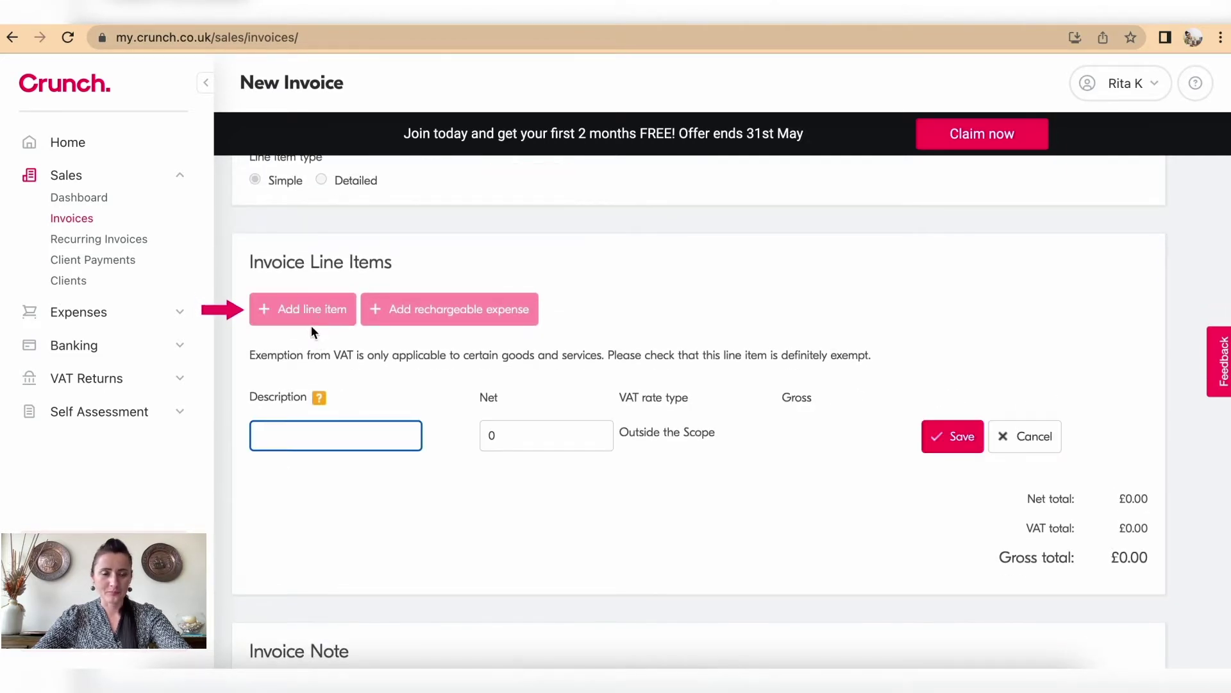
text(P)
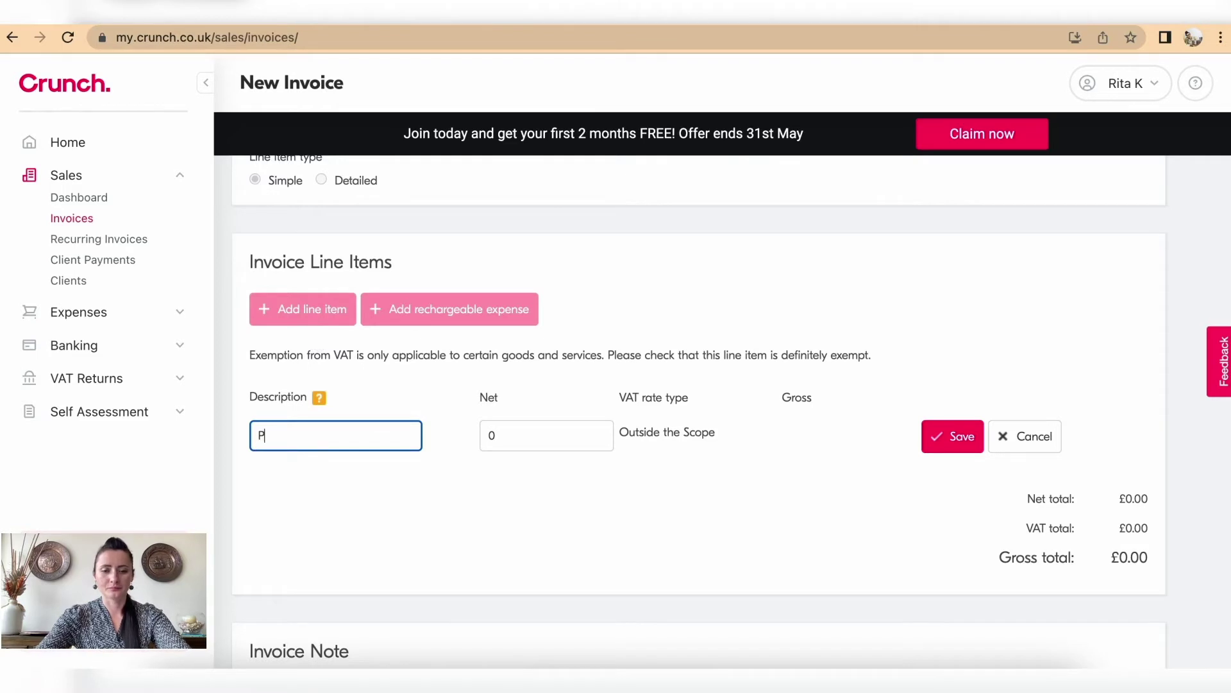
key(BackSpace)
text(Fam)
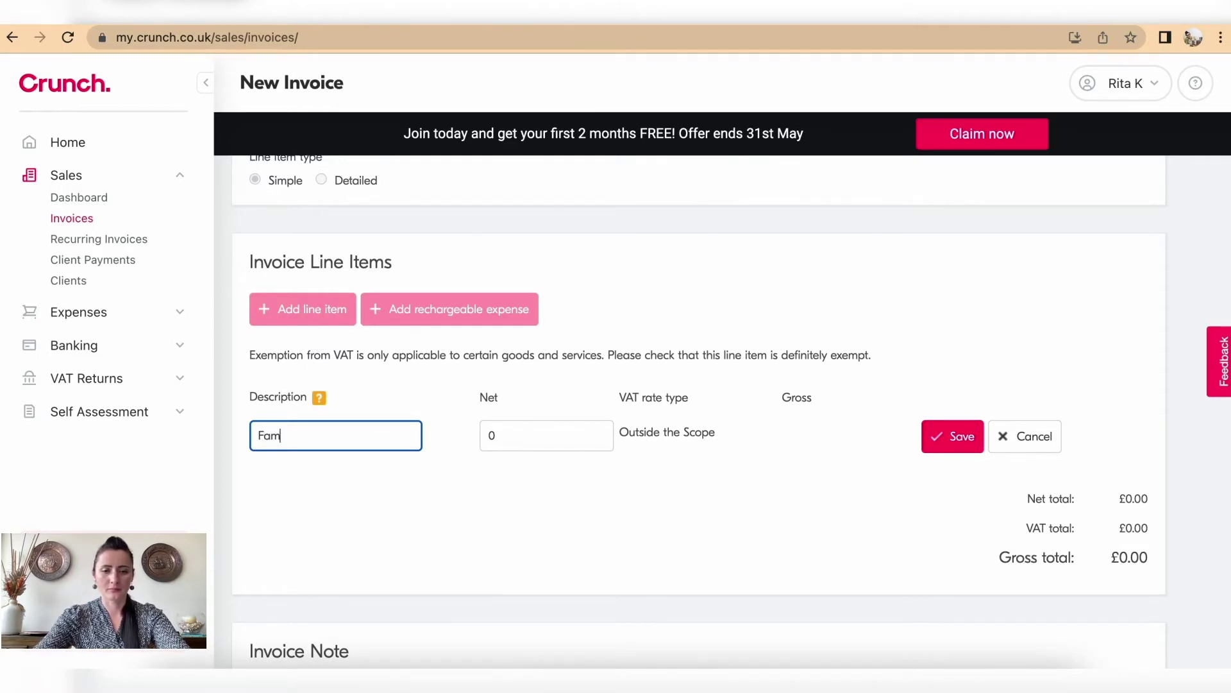
text(ily Photoshoot)
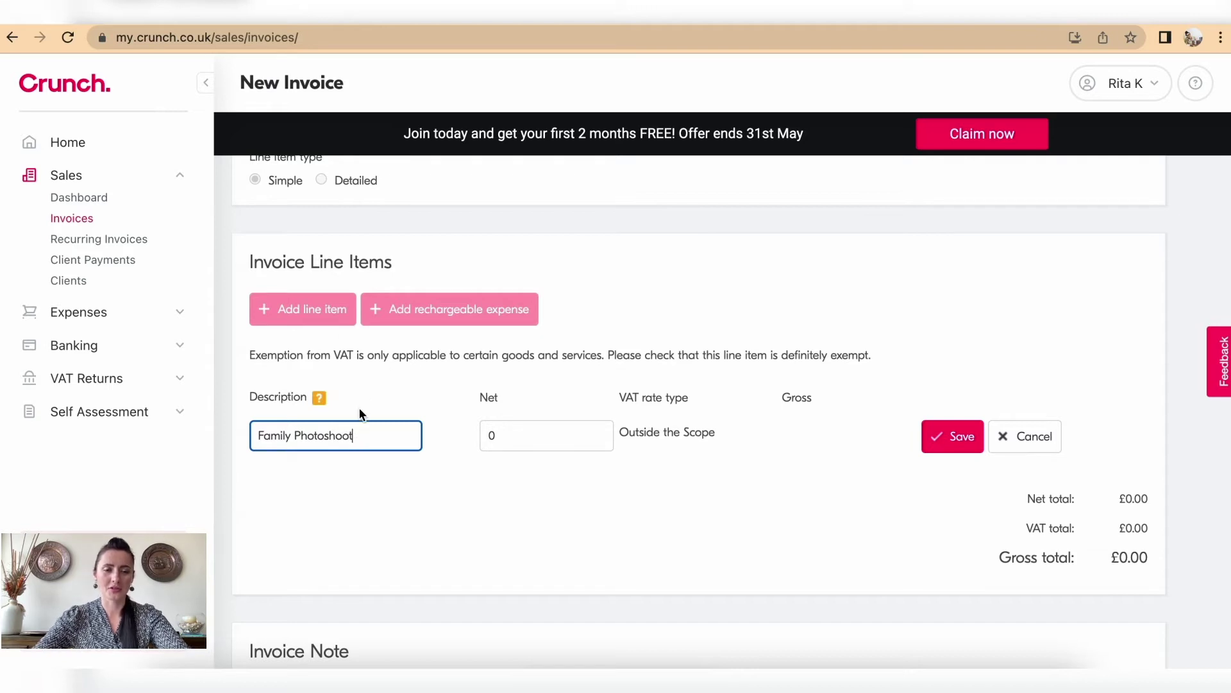
drag(500, 434, 481, 433)
text(100)
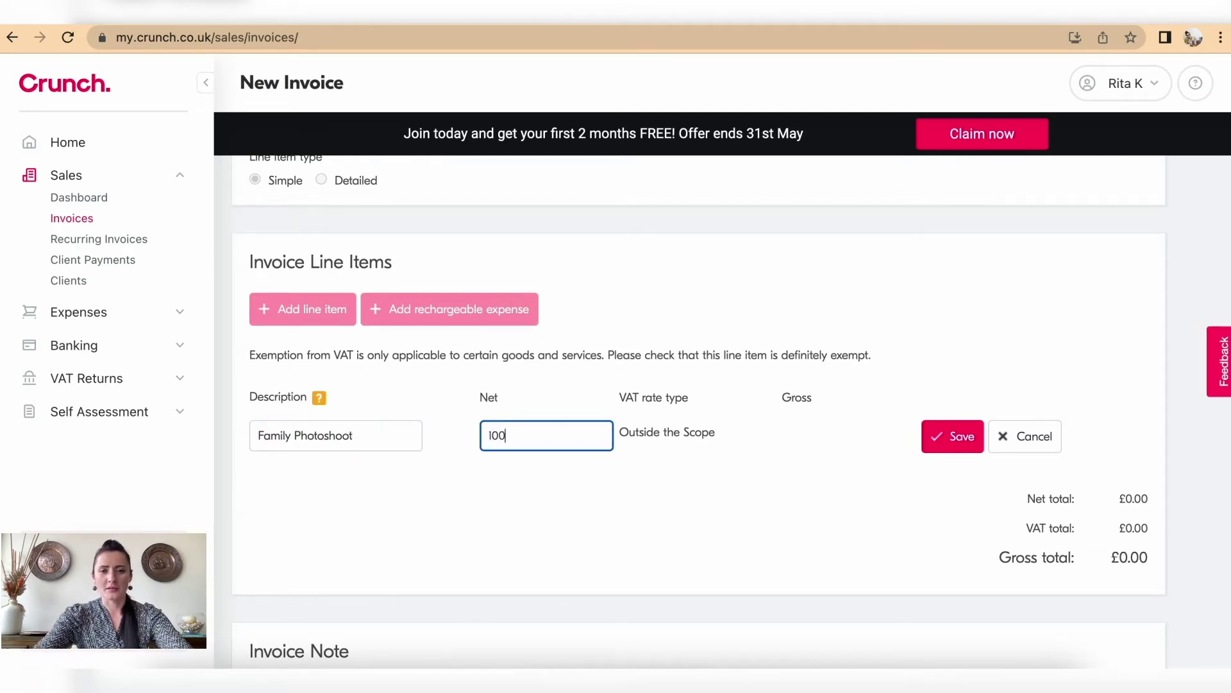
click(739, 490)
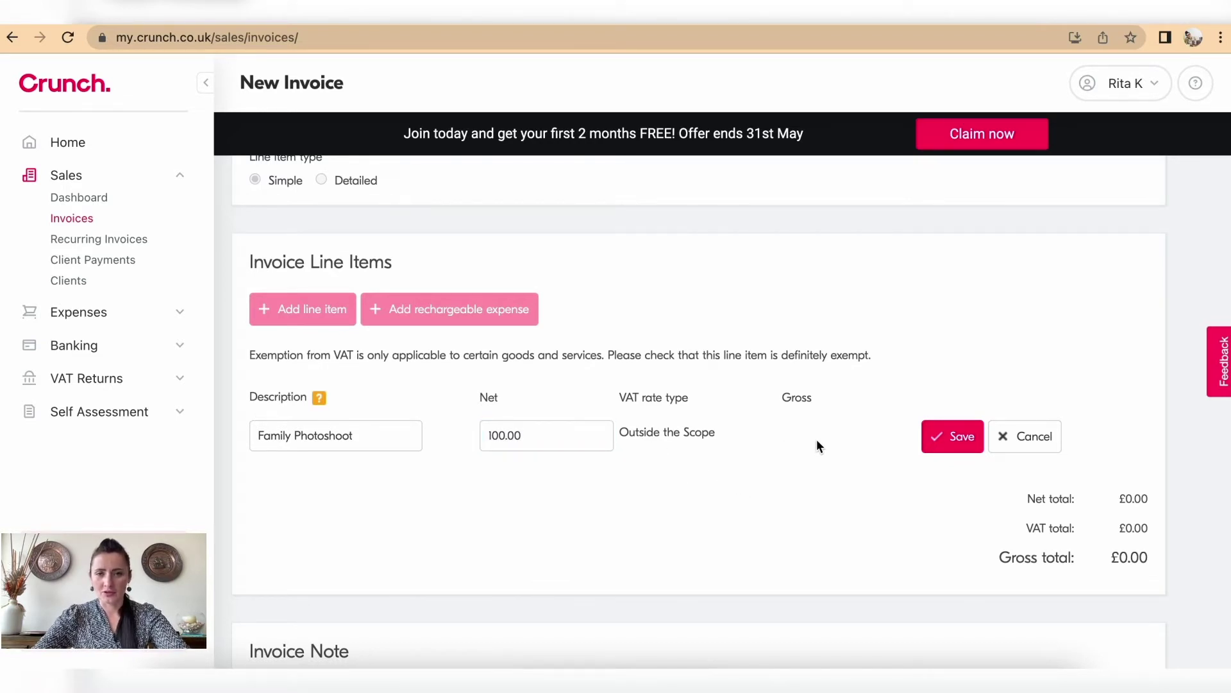
click(950, 442)
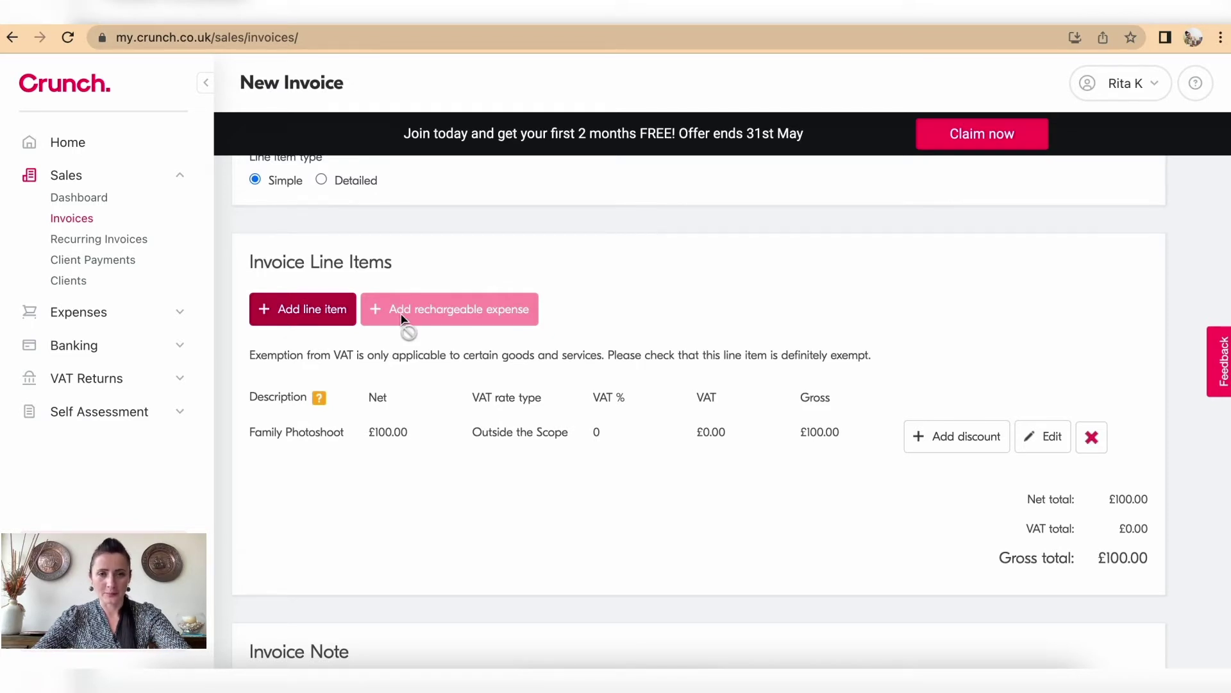
Step: Add the default 'Thank you for your business!' note to the invoice
scroll(567, 540, down, 5)
scroll(567, 546, down, 1)
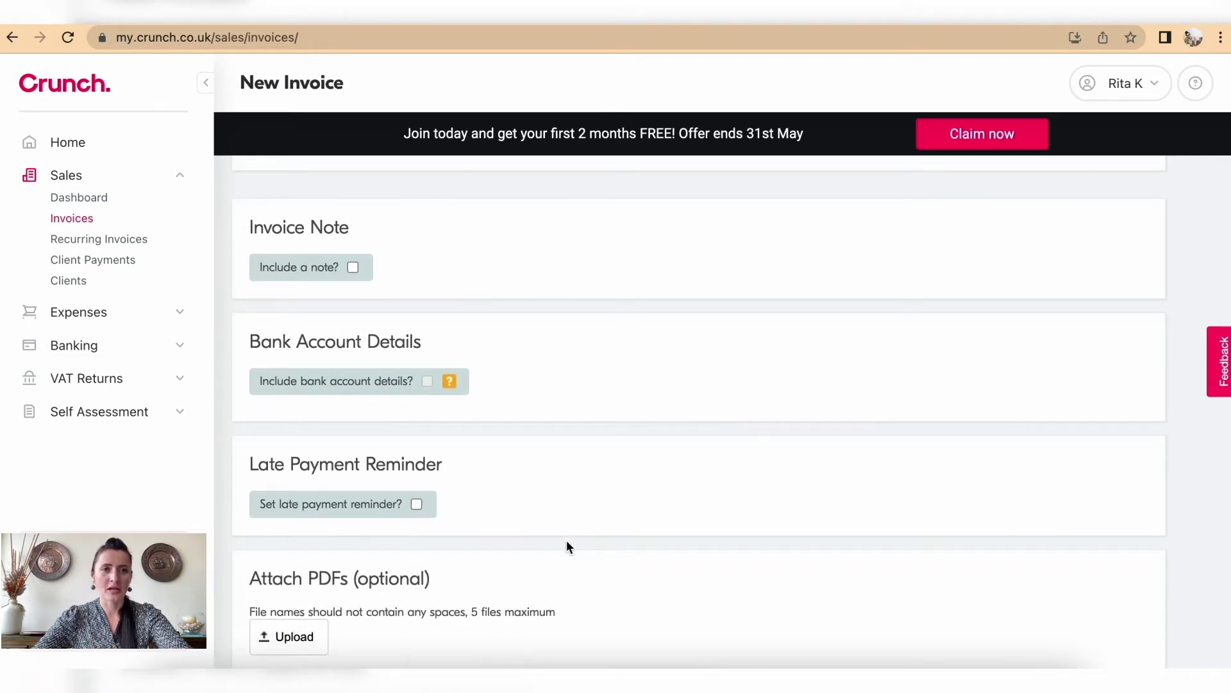
click(353, 267)
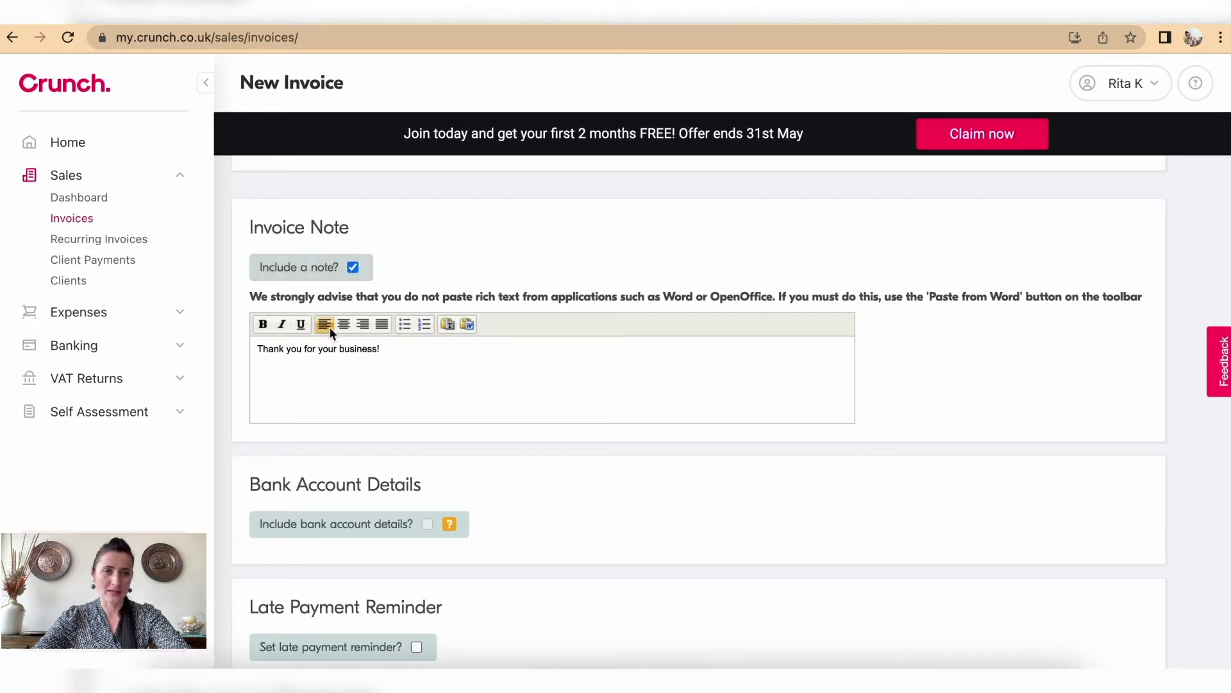
scroll(732, 547, down, 4)
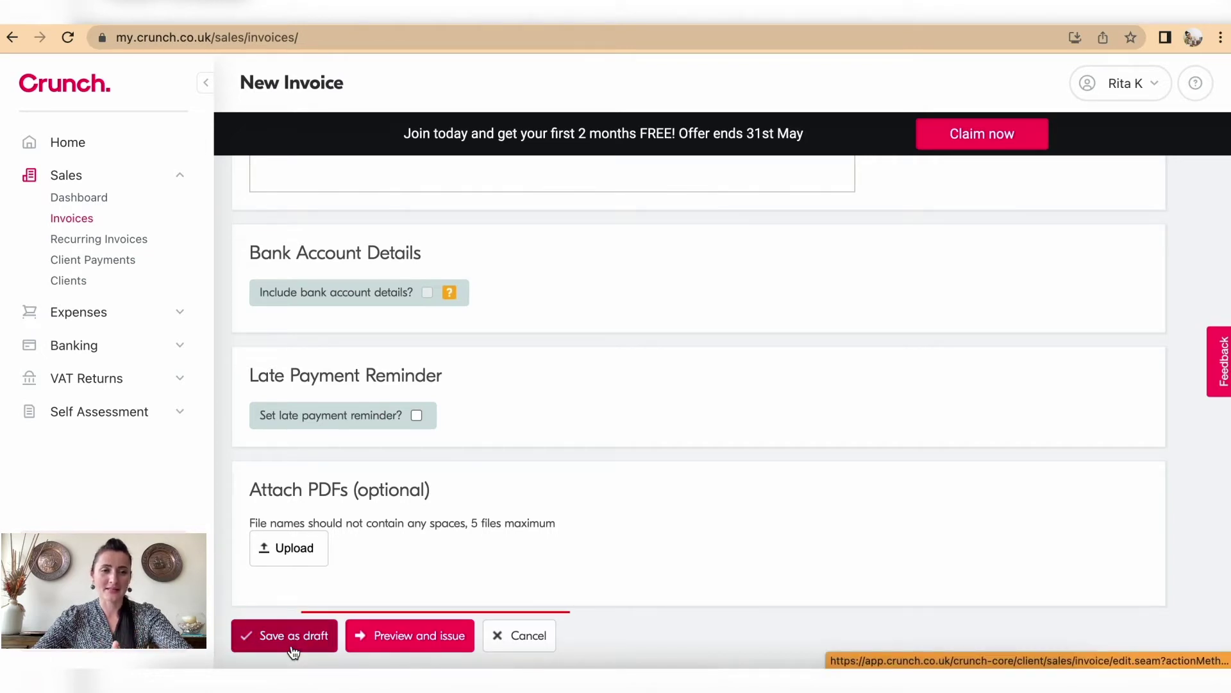
Step: Create the invoice and review its preview showing Family Photoshoot at £100.00 and the note
click(396, 638)
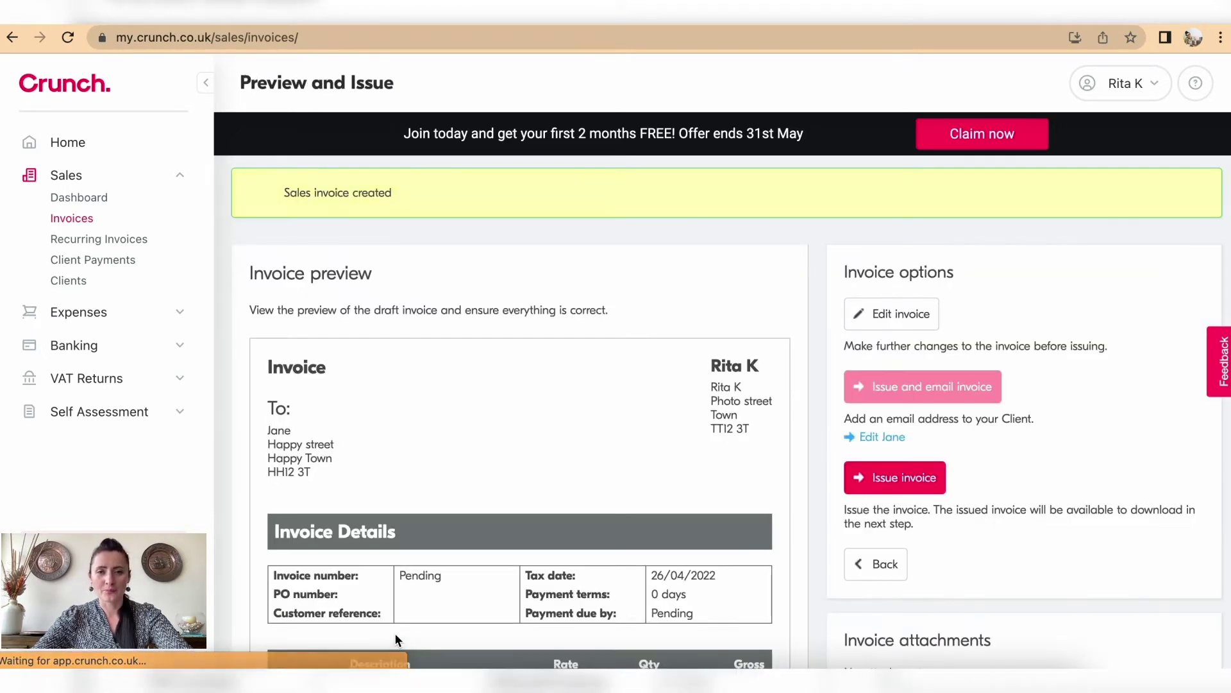
scroll(595, 427, down, 2)
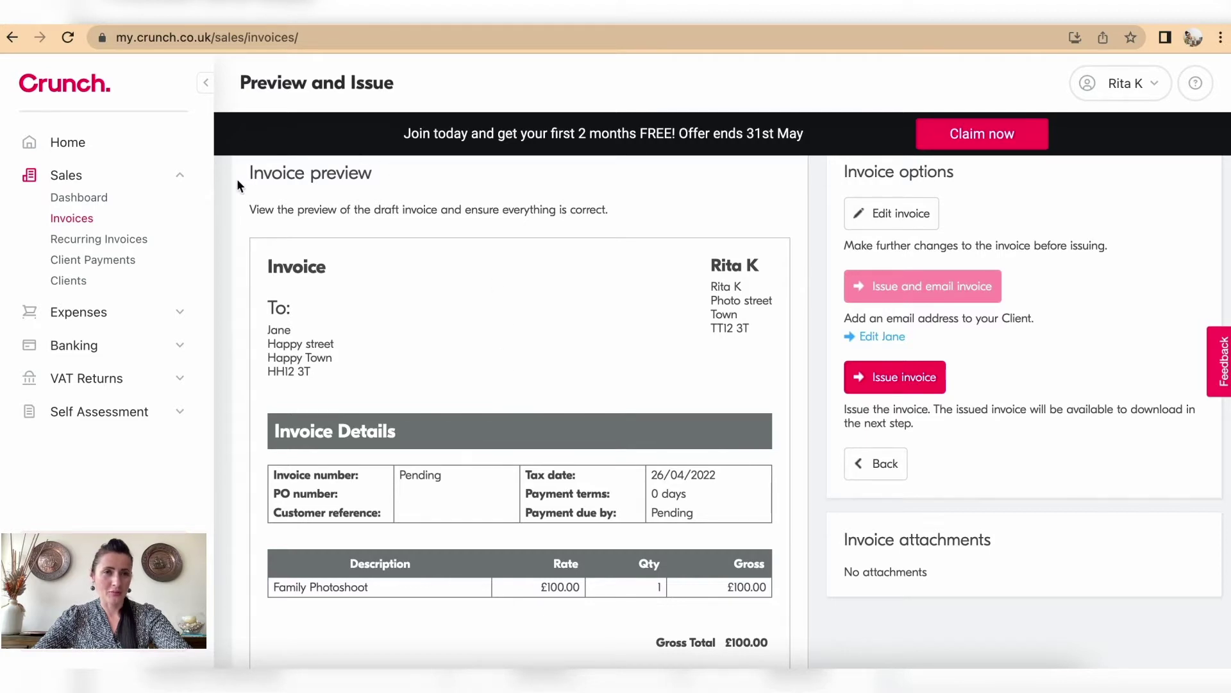
scroll(229, 364, down, 3)
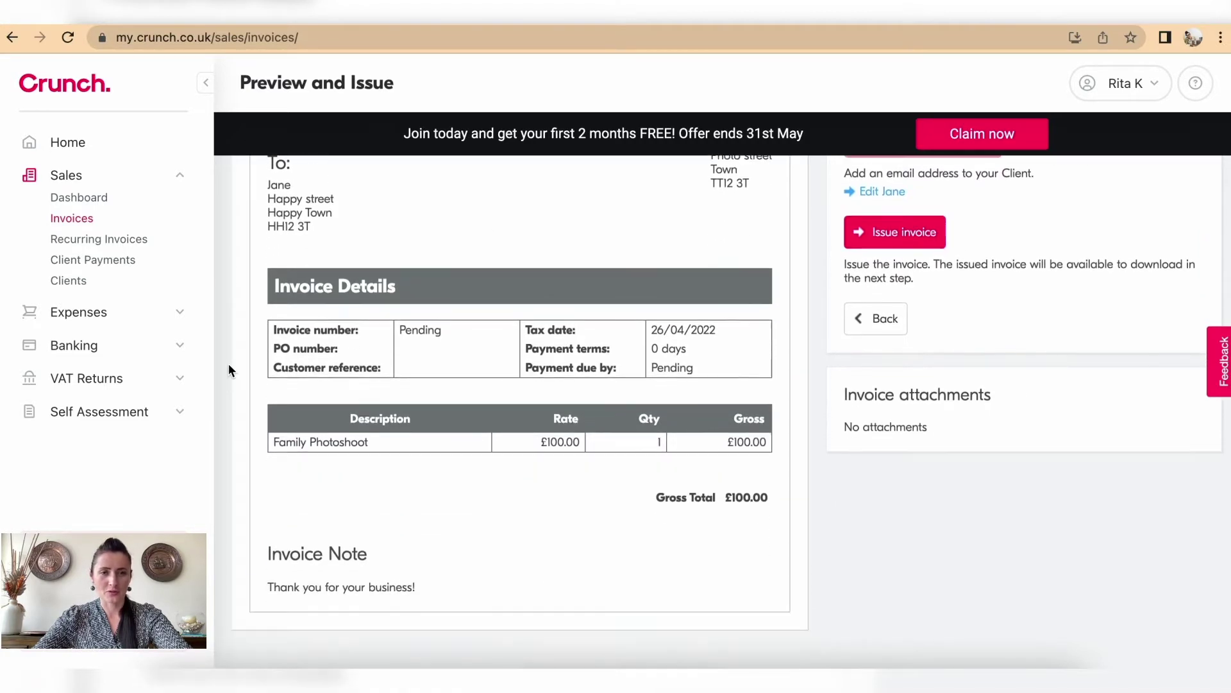
scroll(229, 363, up, 4)
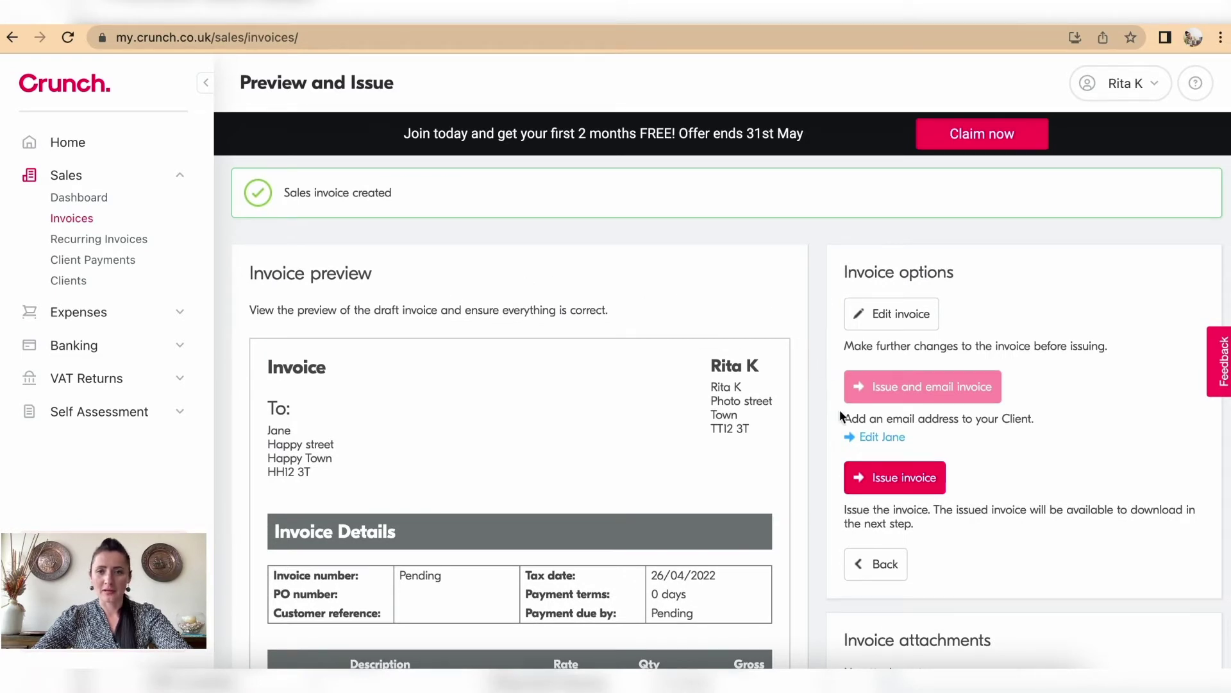
Step: Issue the £100.00 invoice, check it in the invoices list, and begin another invoice
click(900, 490)
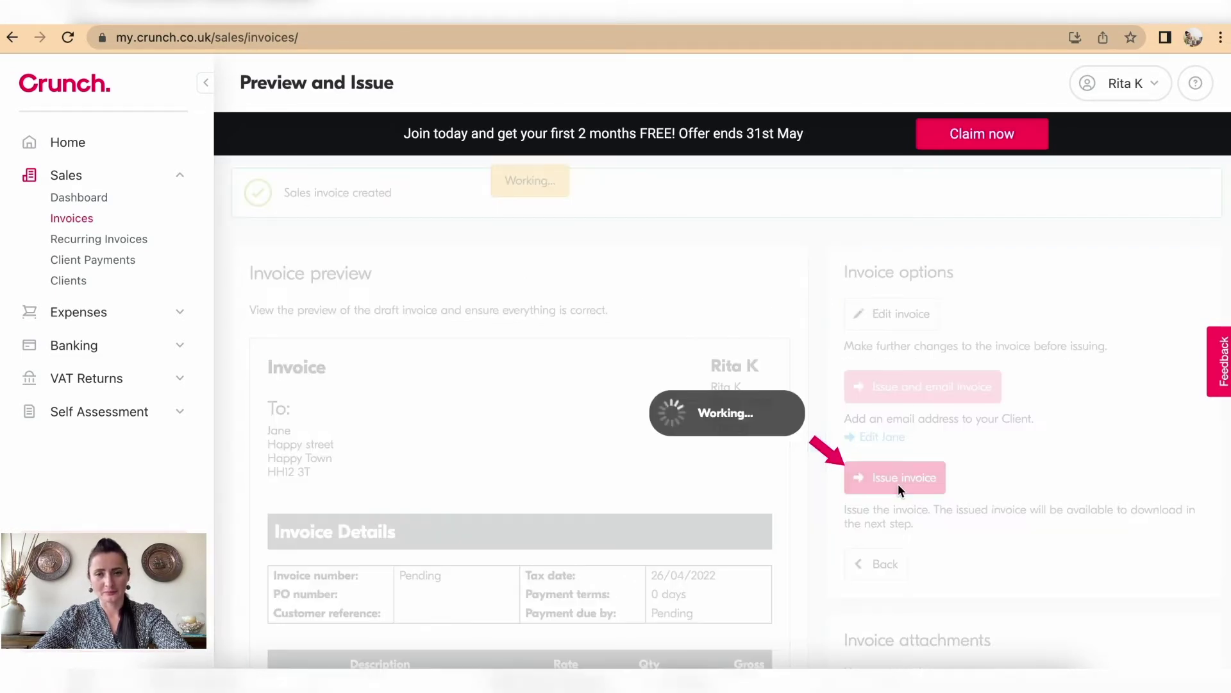
scroll(898, 490, down, 3)
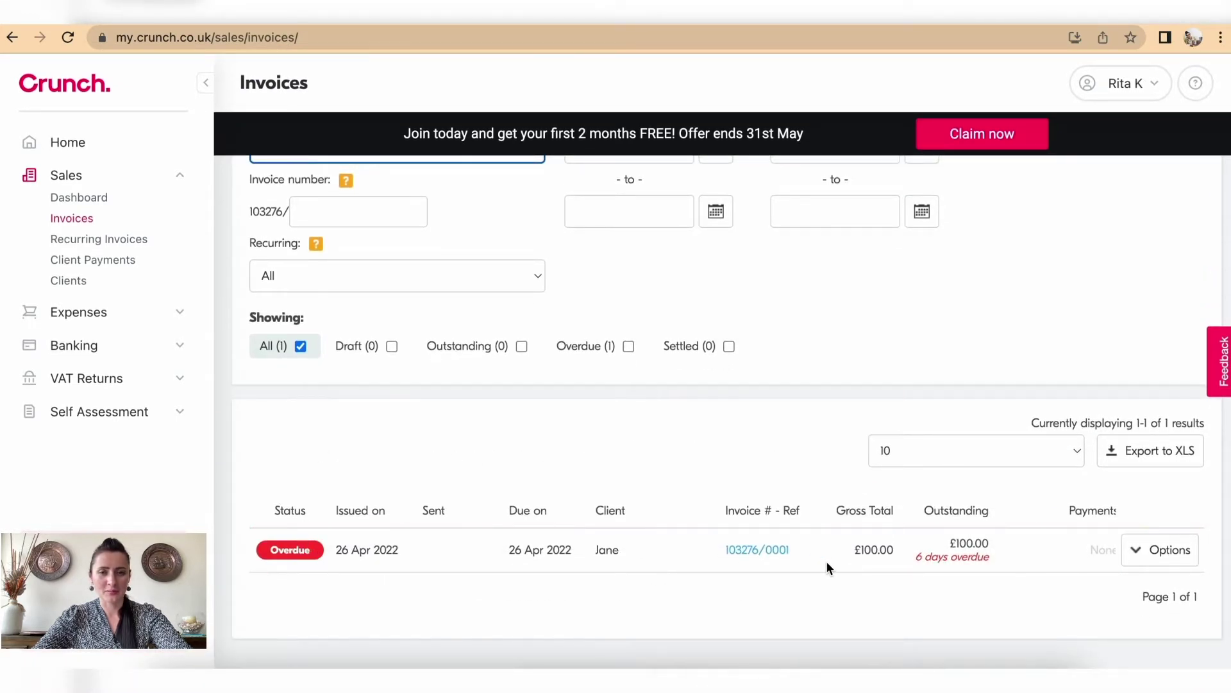
scroll(825, 564, up, 3)
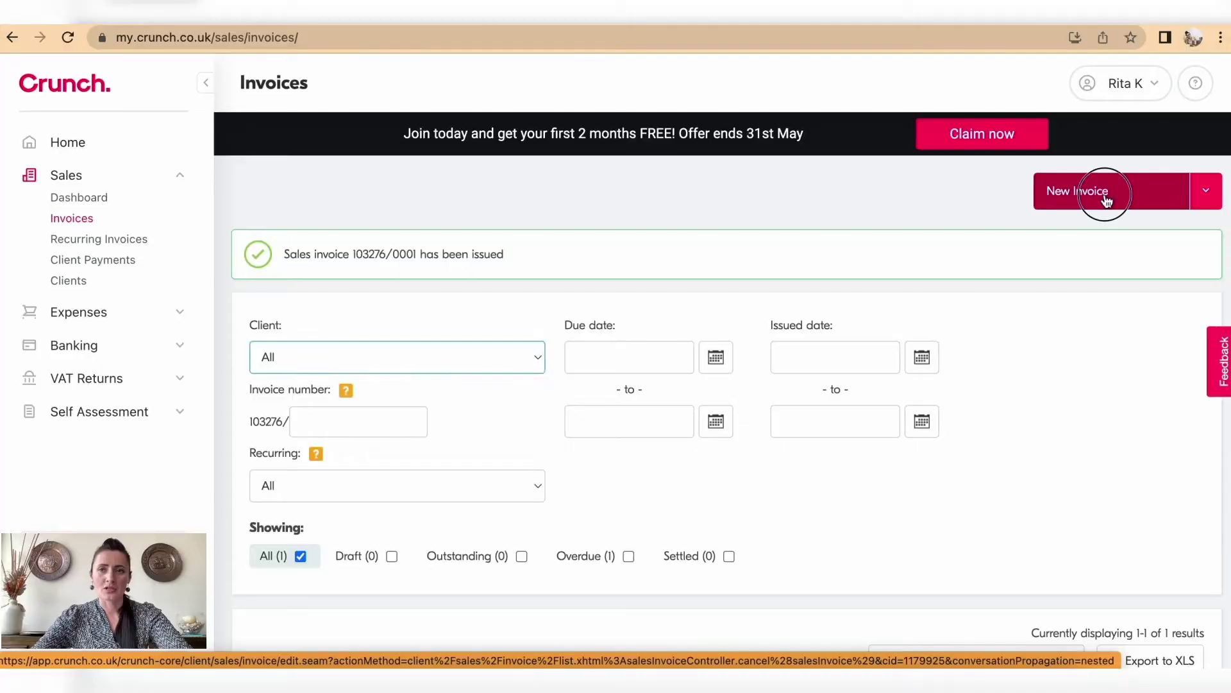
click(1102, 198)
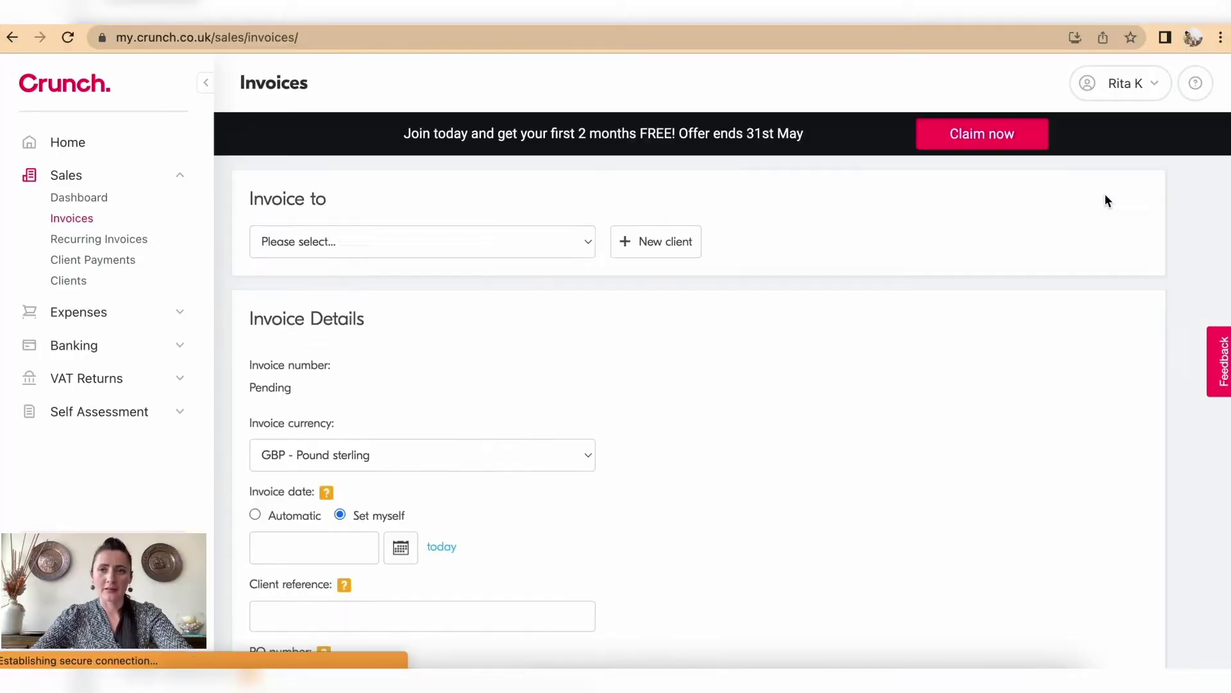
Step: Select the client for the second invoice
click(574, 242)
click(522, 268)
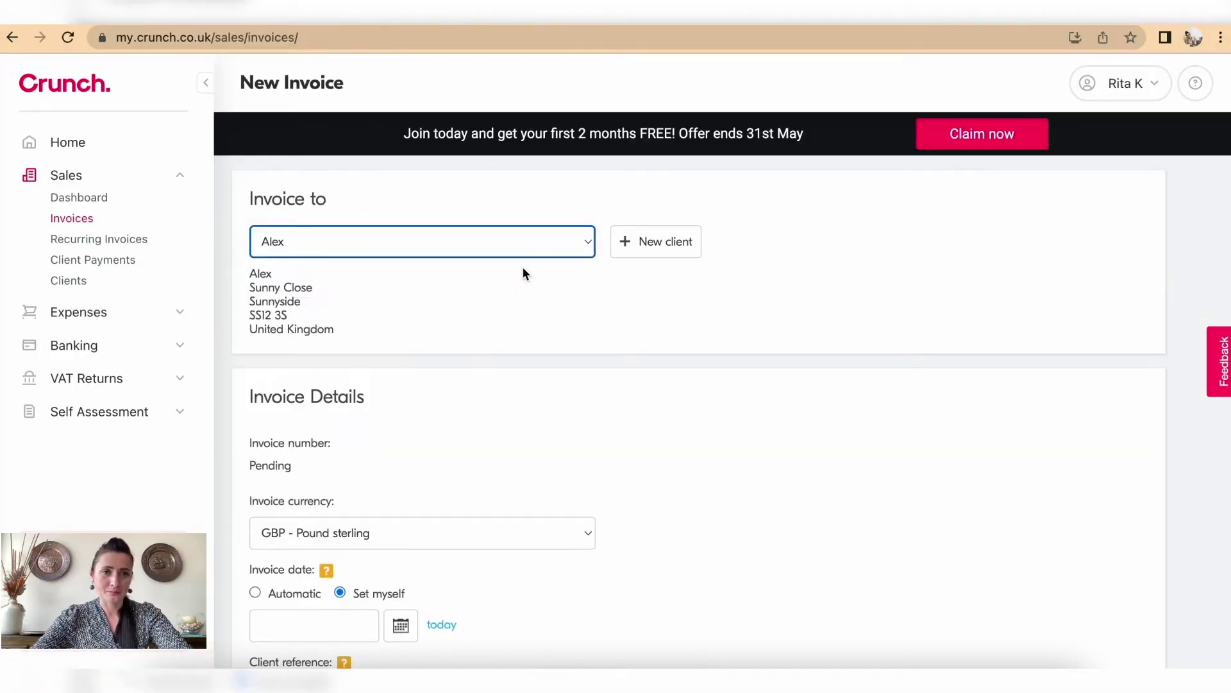
scroll(522, 270, down, 4)
scroll(523, 268, down, 1)
scroll(494, 338, down, 2)
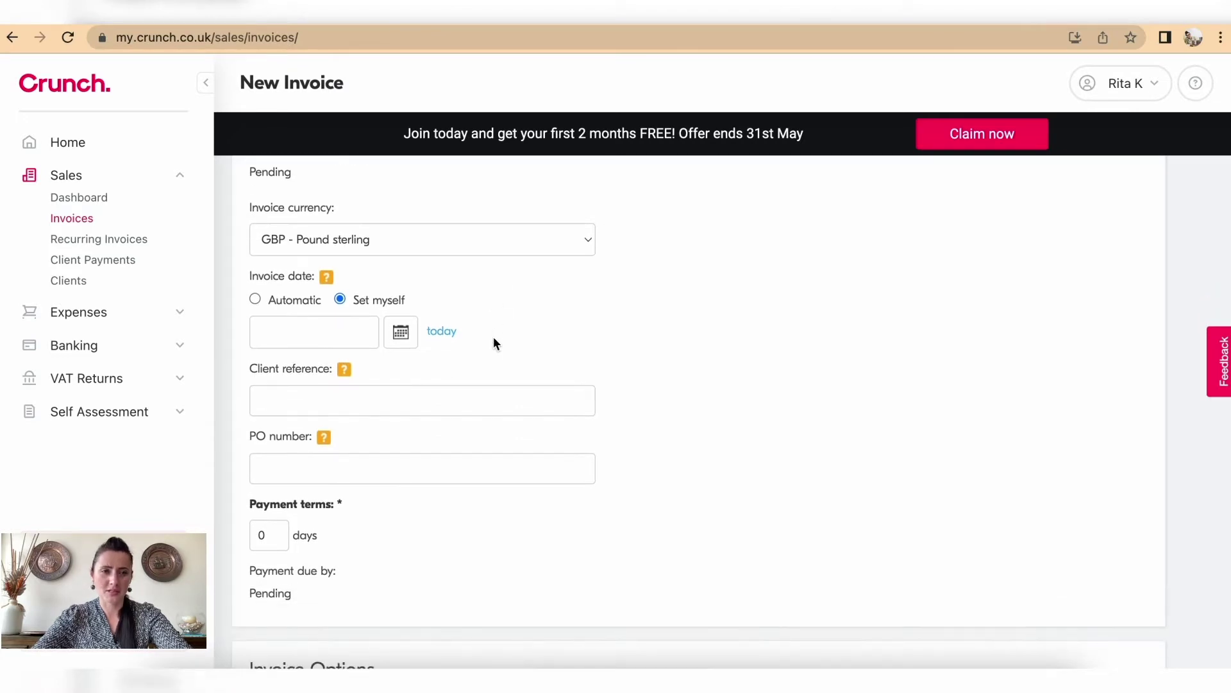
scroll(494, 337, down, 3)
Step: Set the invoice date to 28 April 2022 from the calendar
click(391, 247)
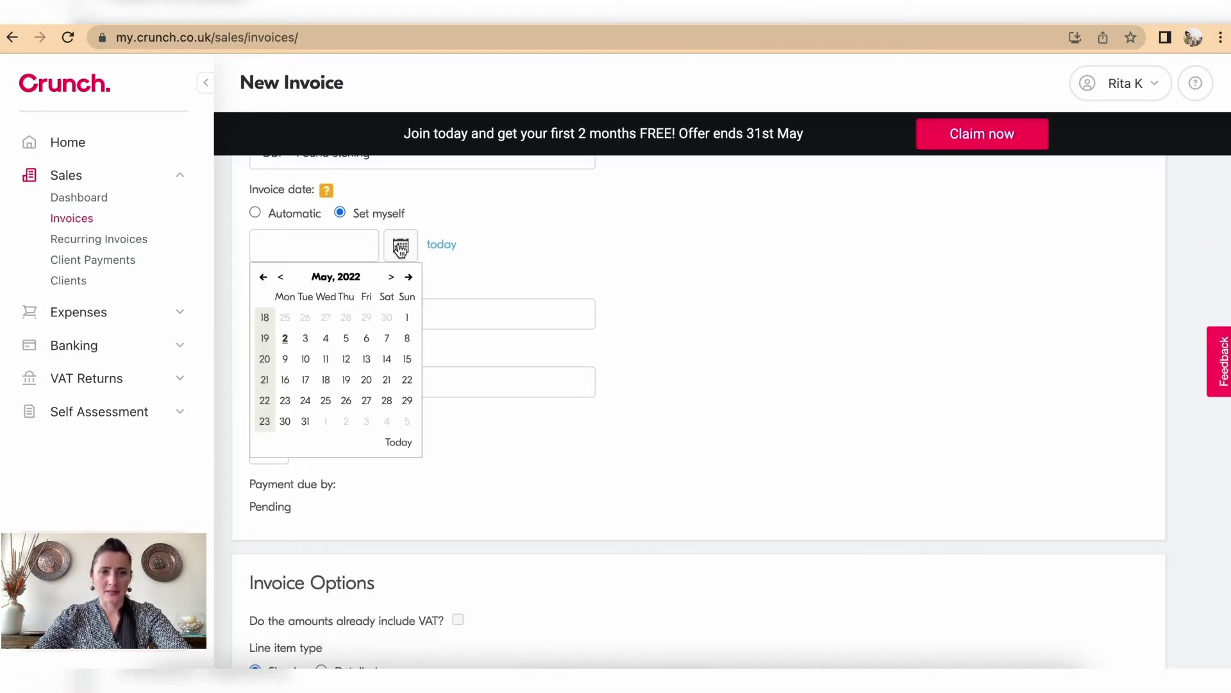
click(282, 282)
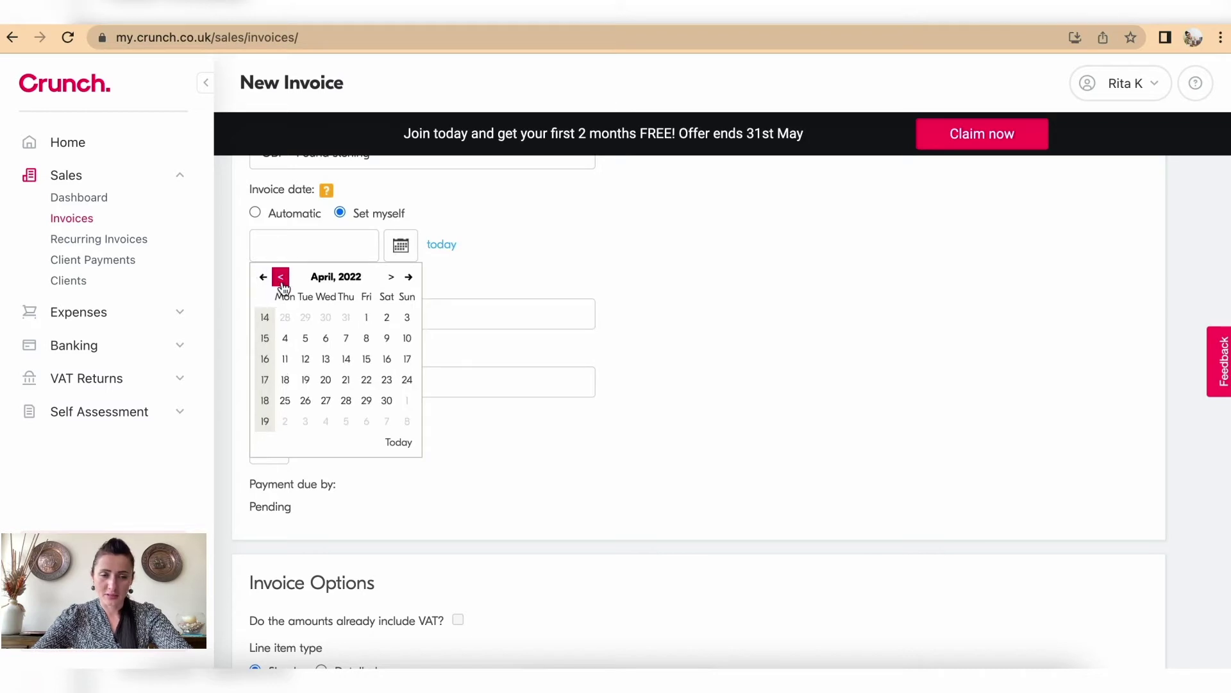
click(347, 401)
scroll(350, 408, down, 3)
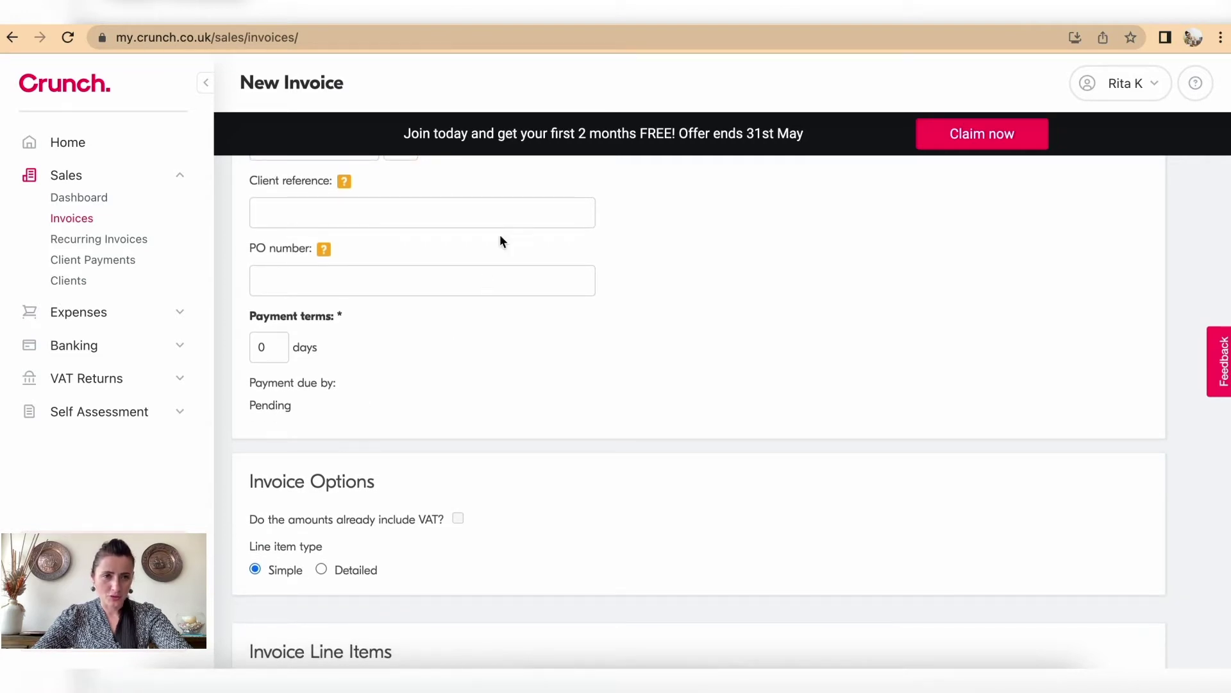
scroll(401, 320, down, 5)
scroll(401, 319, down, 4)
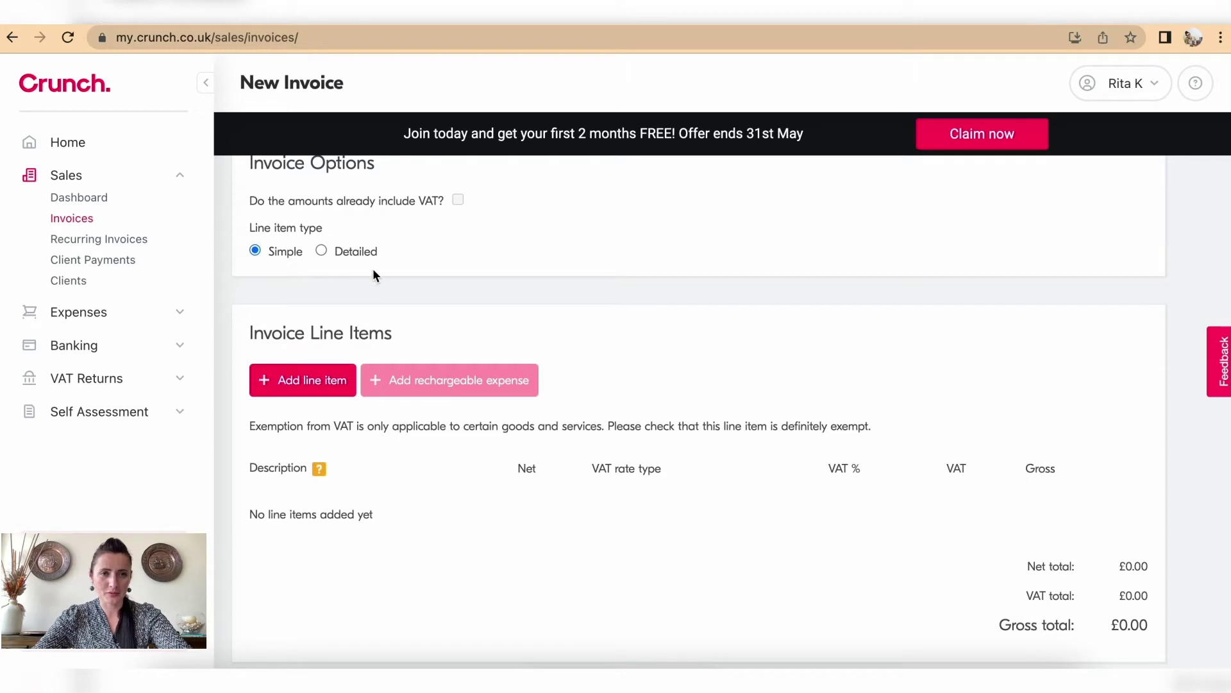
Step: Use Detailed line items and add 'Online course (May to July)' at rate £50, quantity 3
click(322, 250)
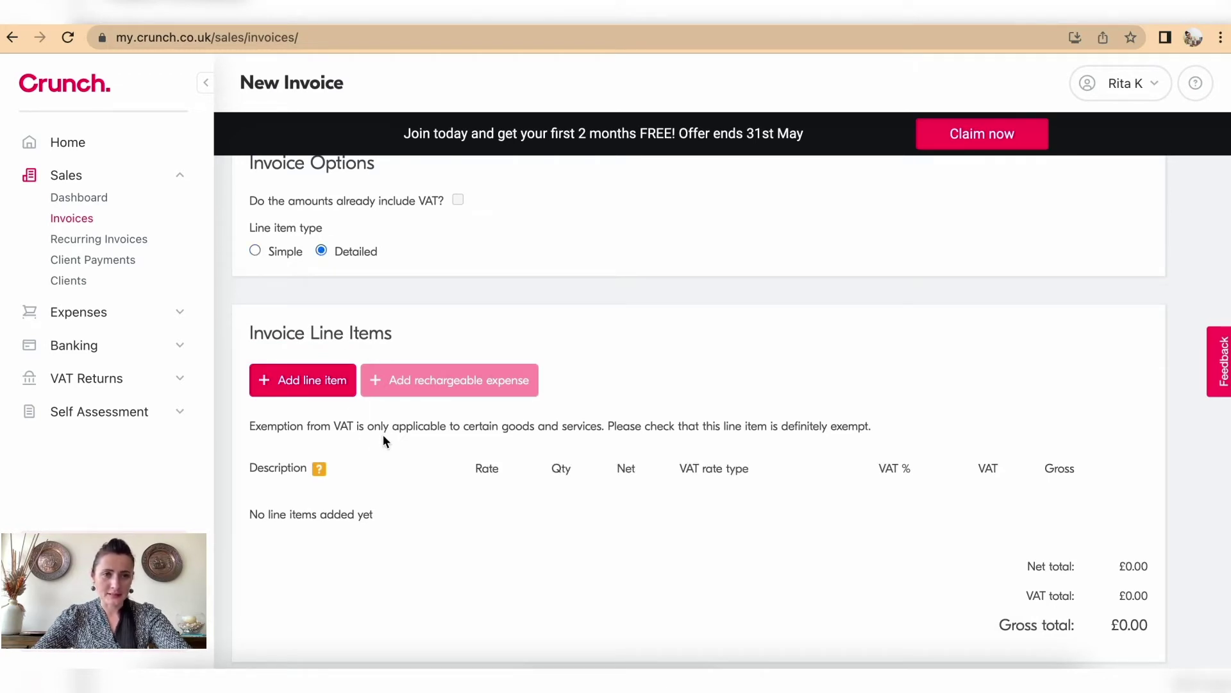
click(327, 387)
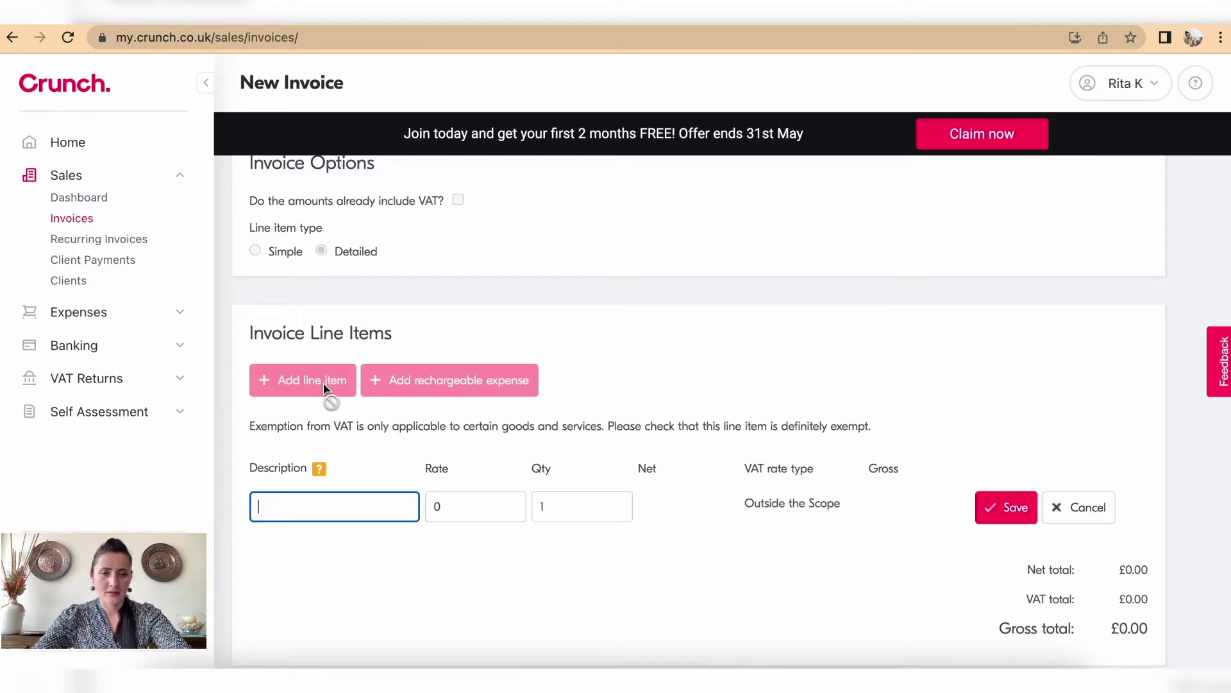
text(O)
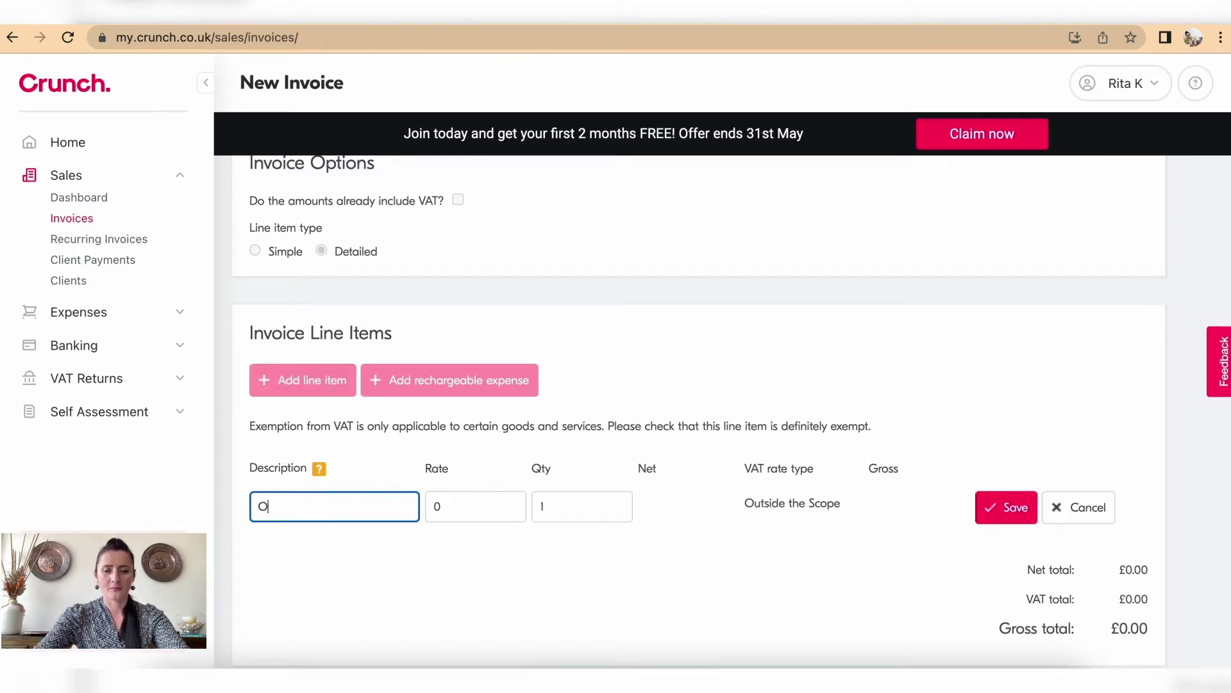
text(nline course)
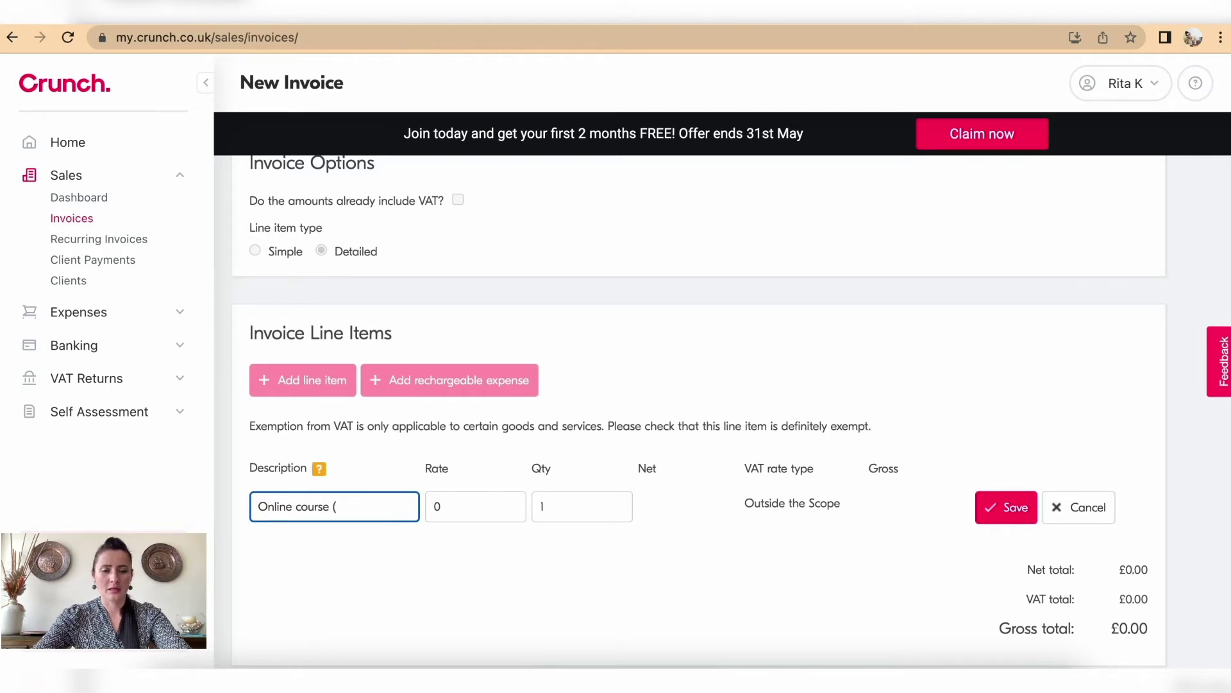
text( (Ma)
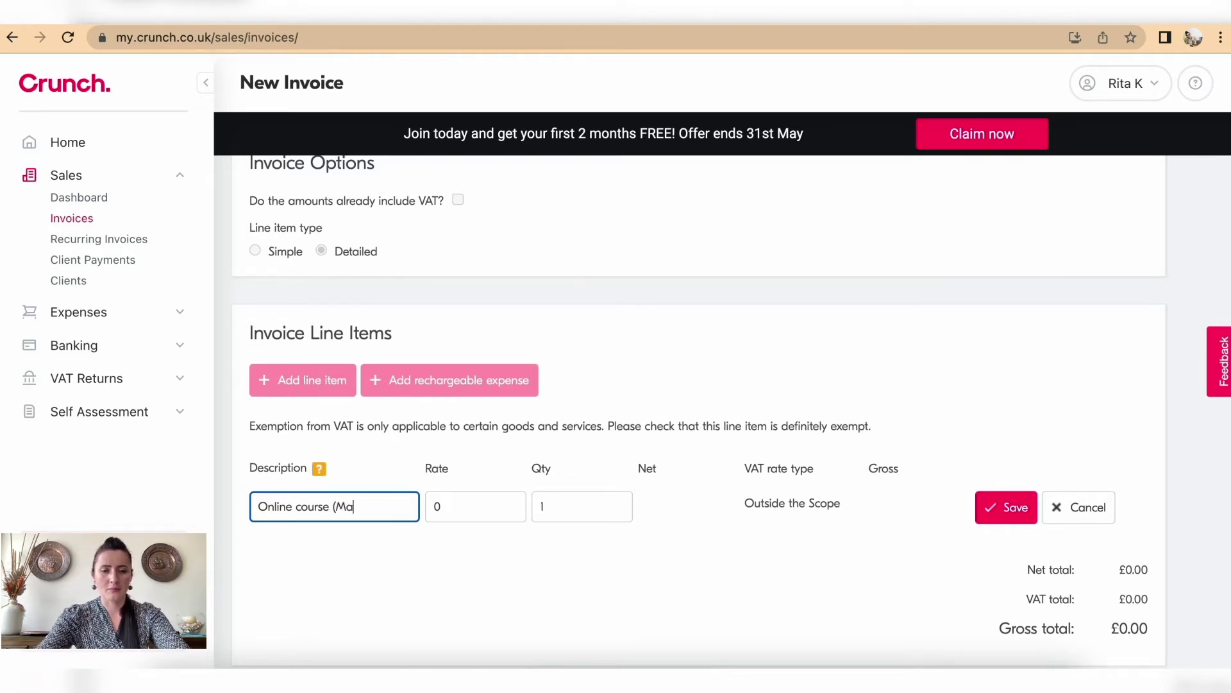
text(yto)
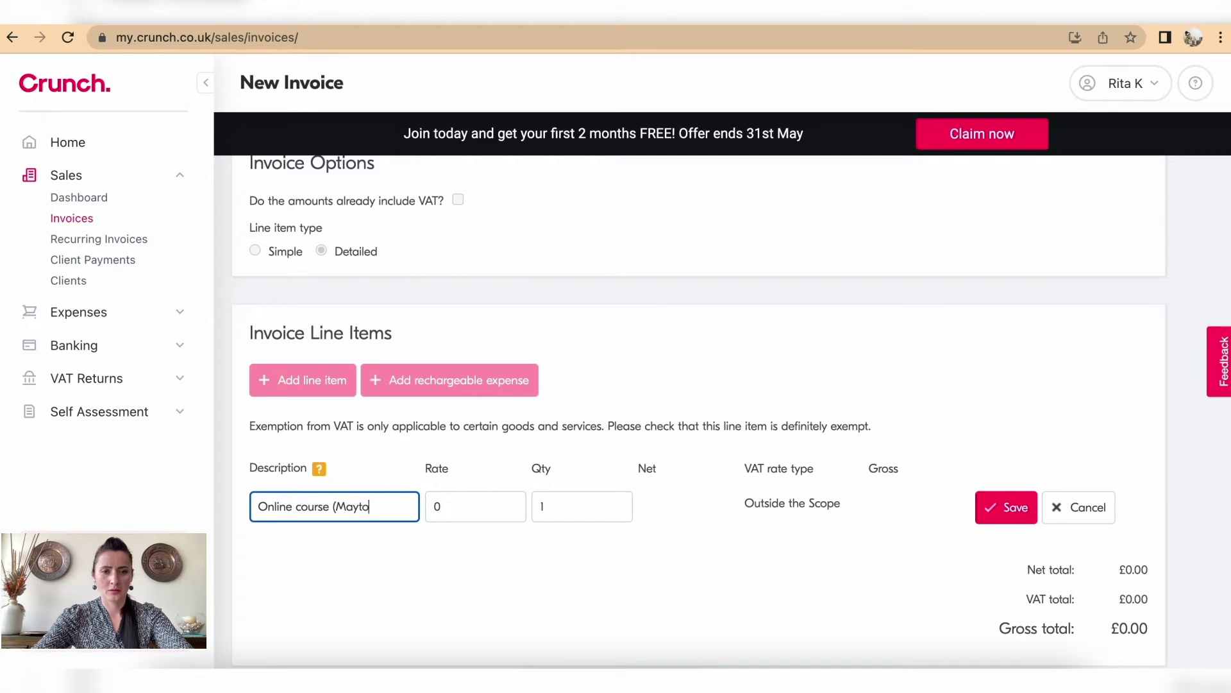
key(BackSpace)
key(BackSpace)
text(to July))
click(456, 499)
text(50)
click(551, 505)
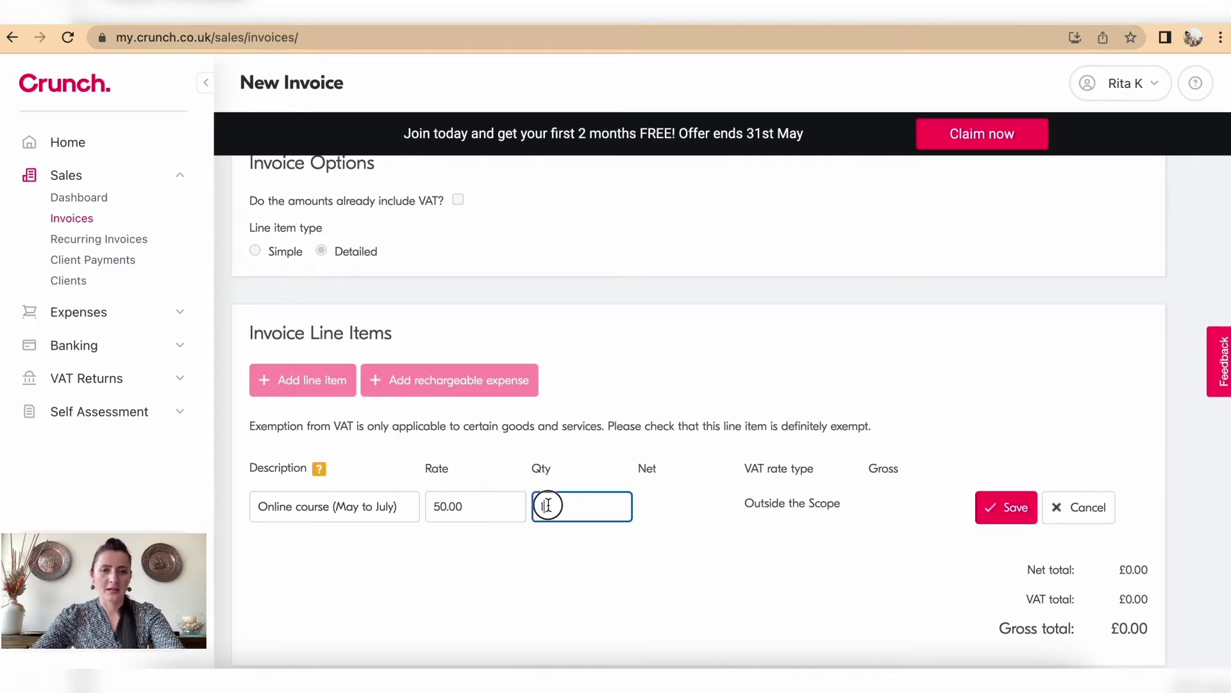
text(3)
click(492, 506)
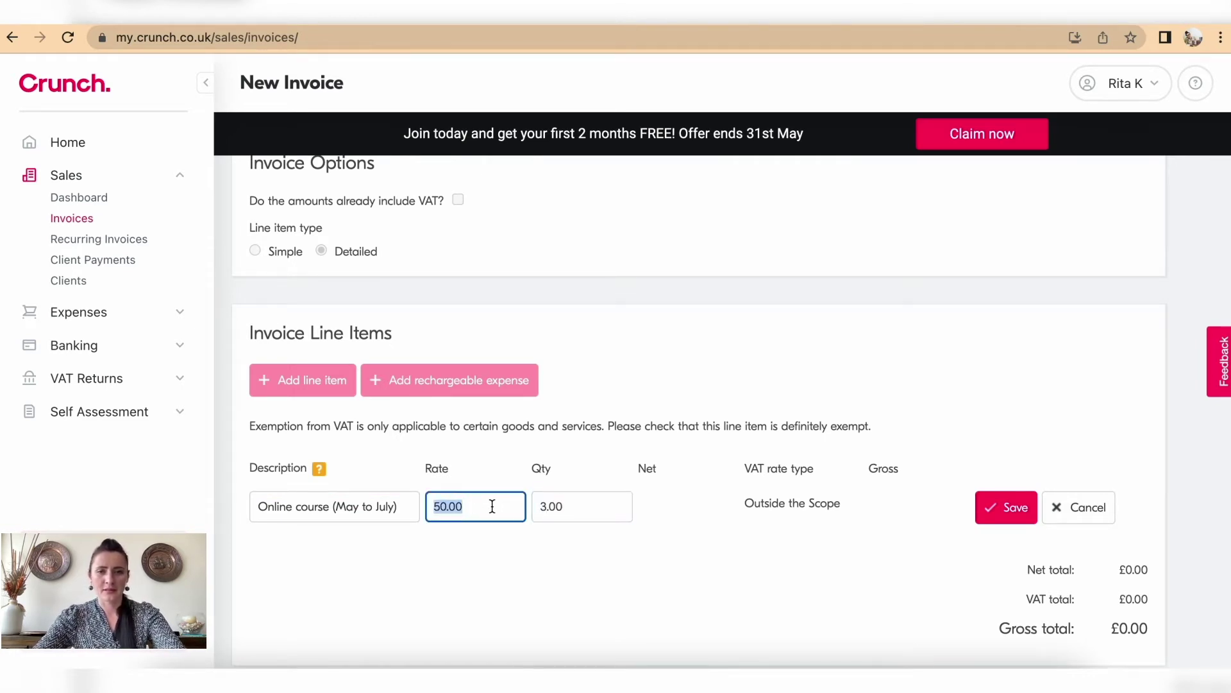
click(1006, 511)
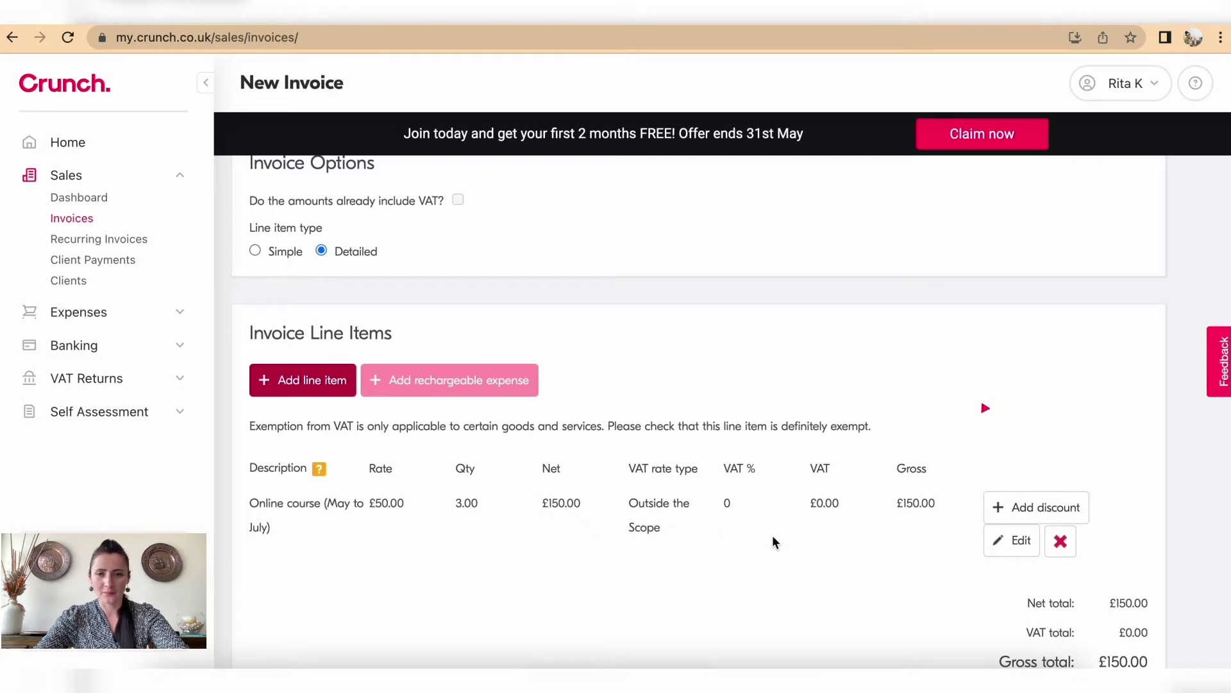
Step: Change the course line to 'Online course (May to August)' with quantity 4
scroll(772, 538, down, 2)
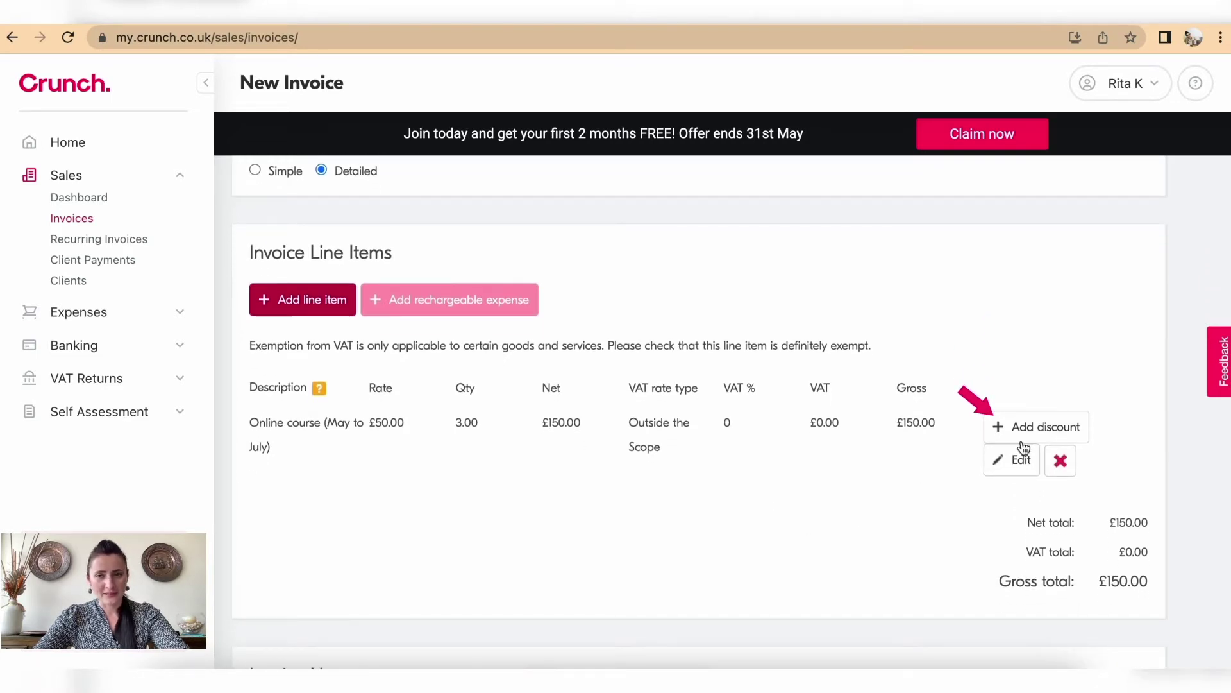
click(1048, 433)
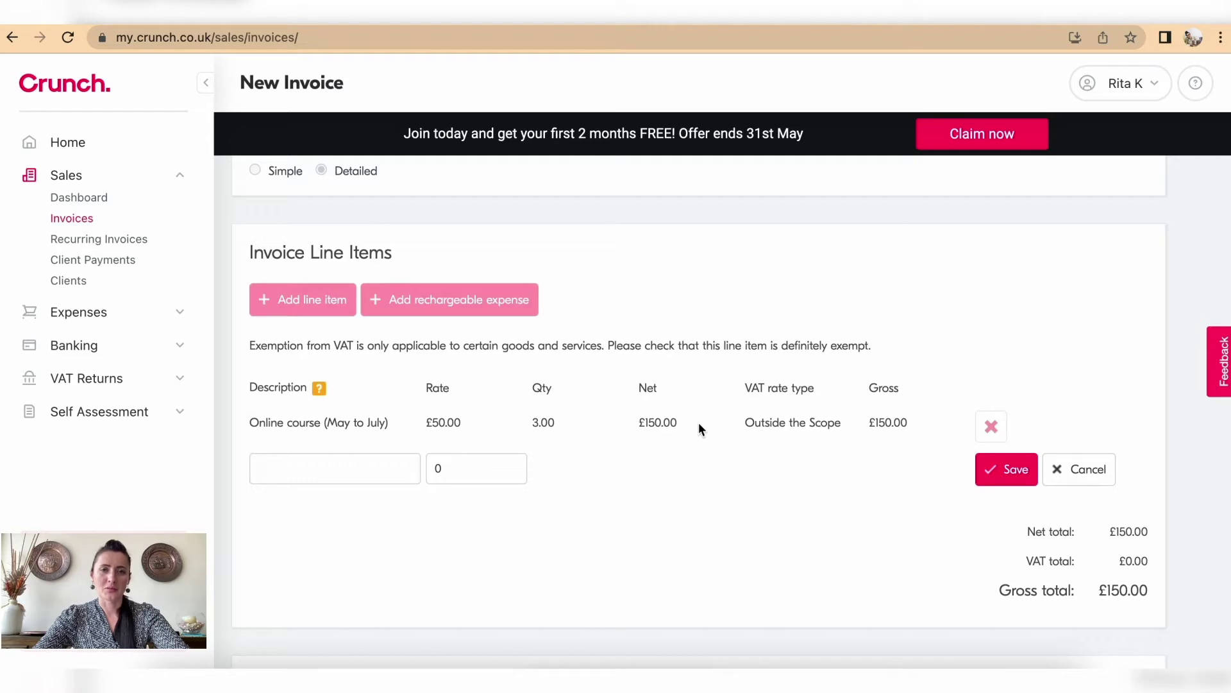
click(1072, 476)
click(995, 463)
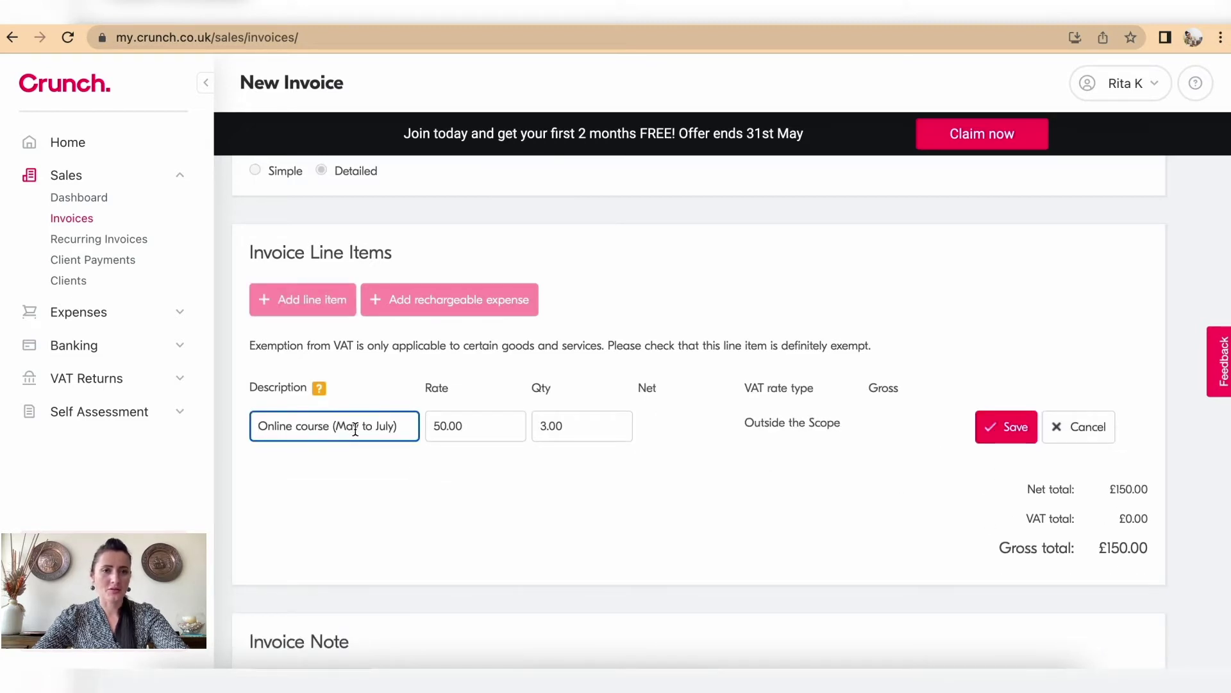
click(392, 427)
key(BackSpace)
key(BackSpace)
key(BackSpace)
key(BackSpace)
text(Augist)
key(BackSpace)
key(BackSpace)
key(BackSpace)
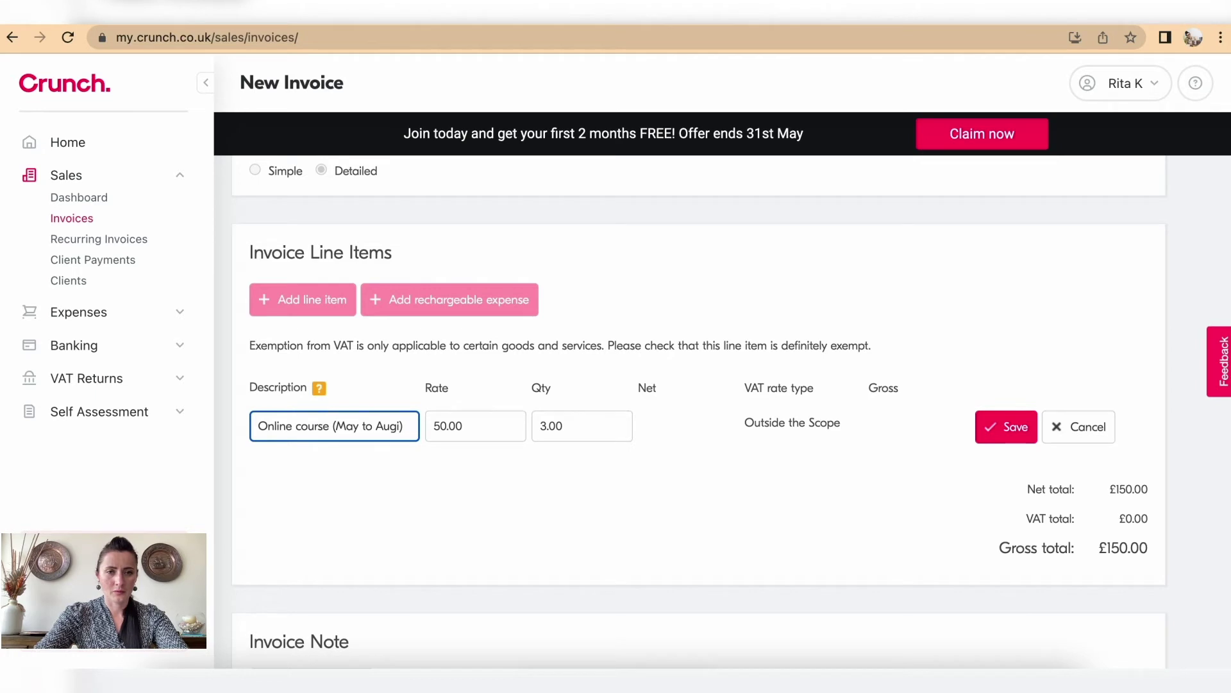
text(ust)
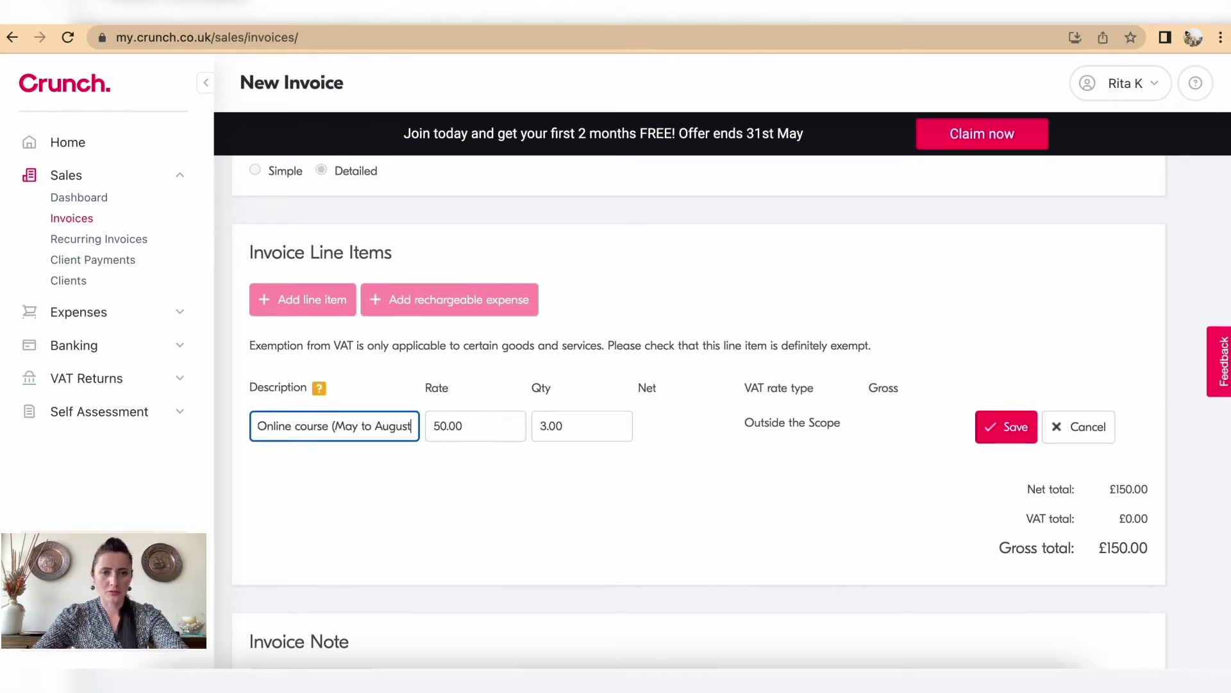
click(583, 428)
text(4)
click(687, 445)
click(998, 428)
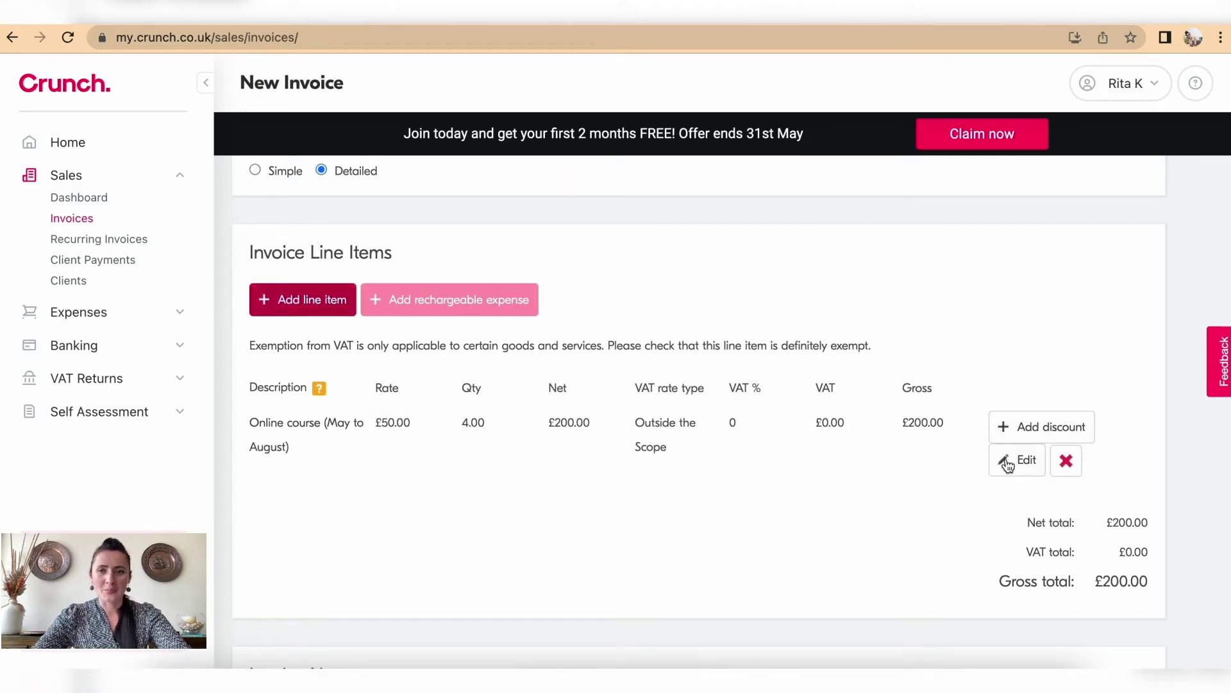
Step: Add a £50 '1 month free' discount to the course line
click(1038, 430)
click(325, 466)
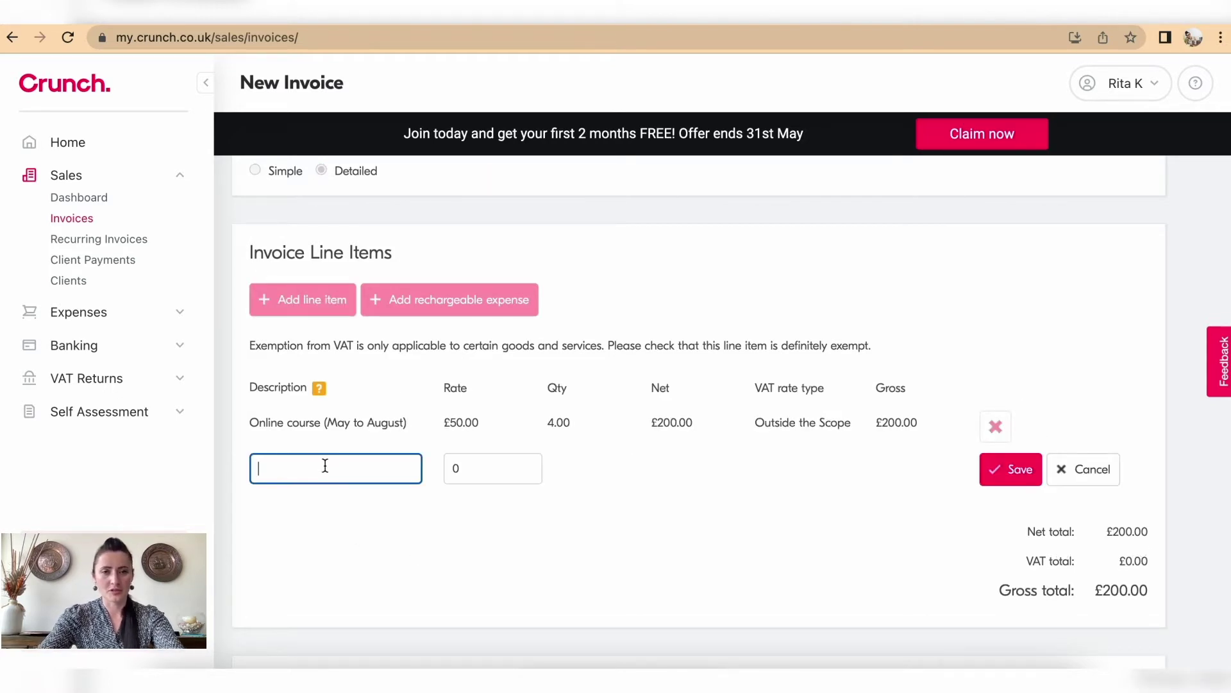
text(1 month)
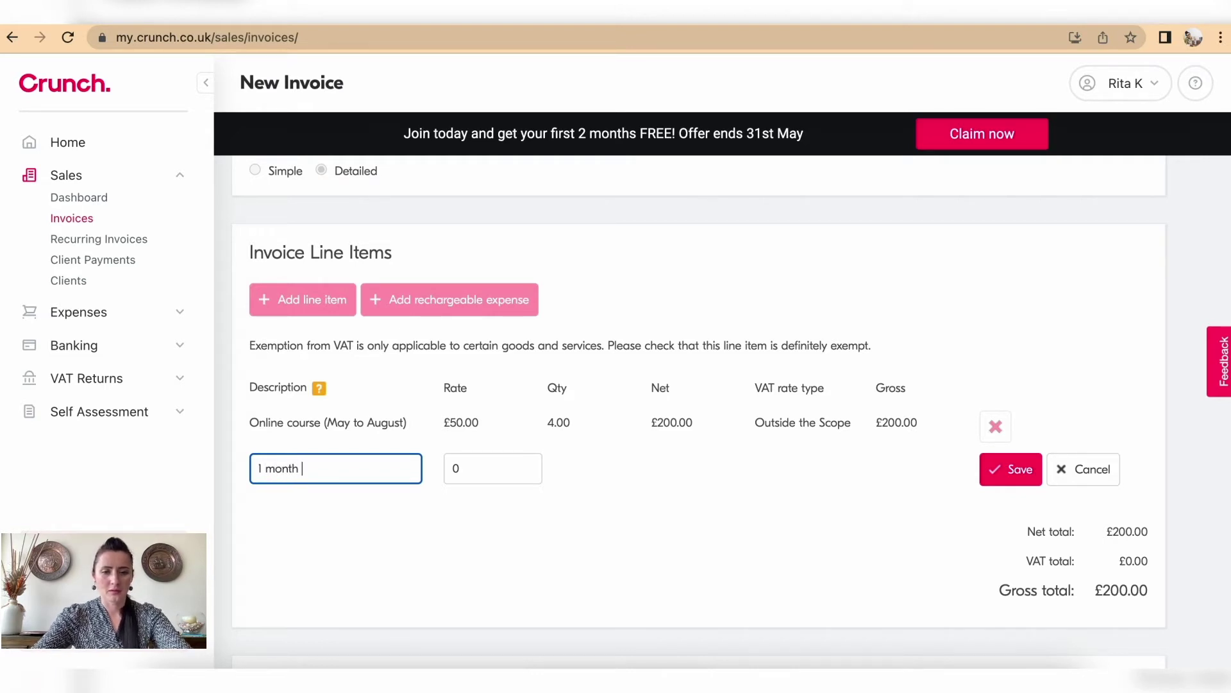
text( free)
click(457, 467)
text(50)
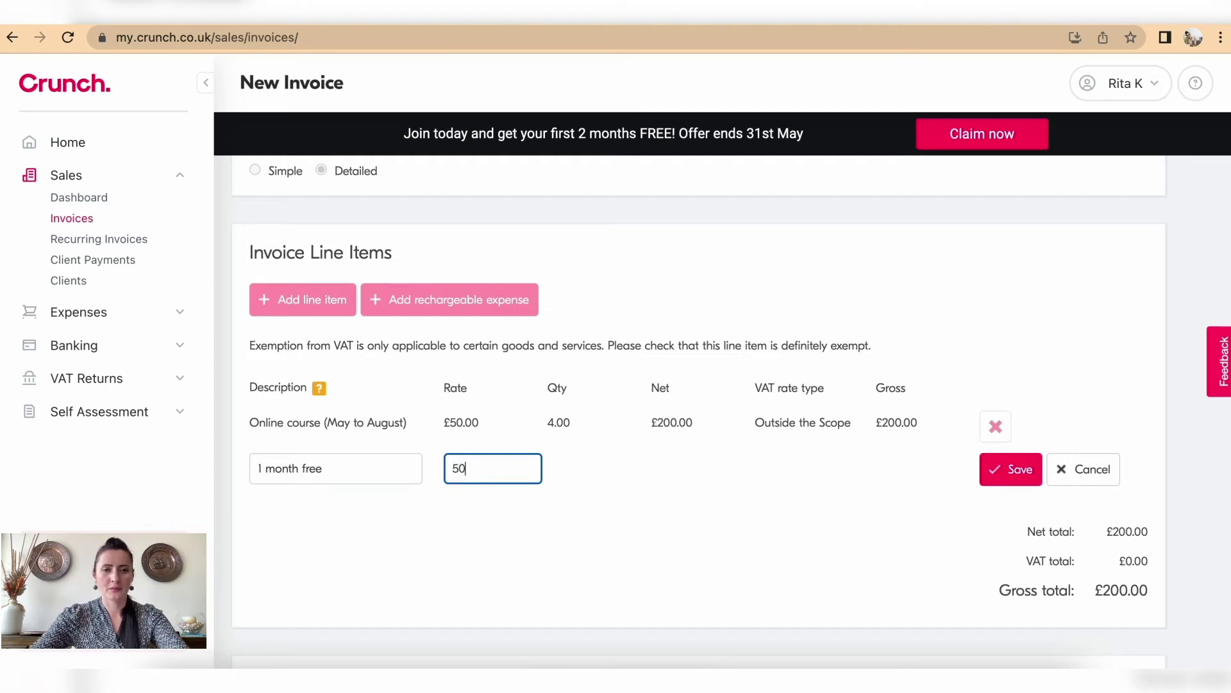
click(1011, 468)
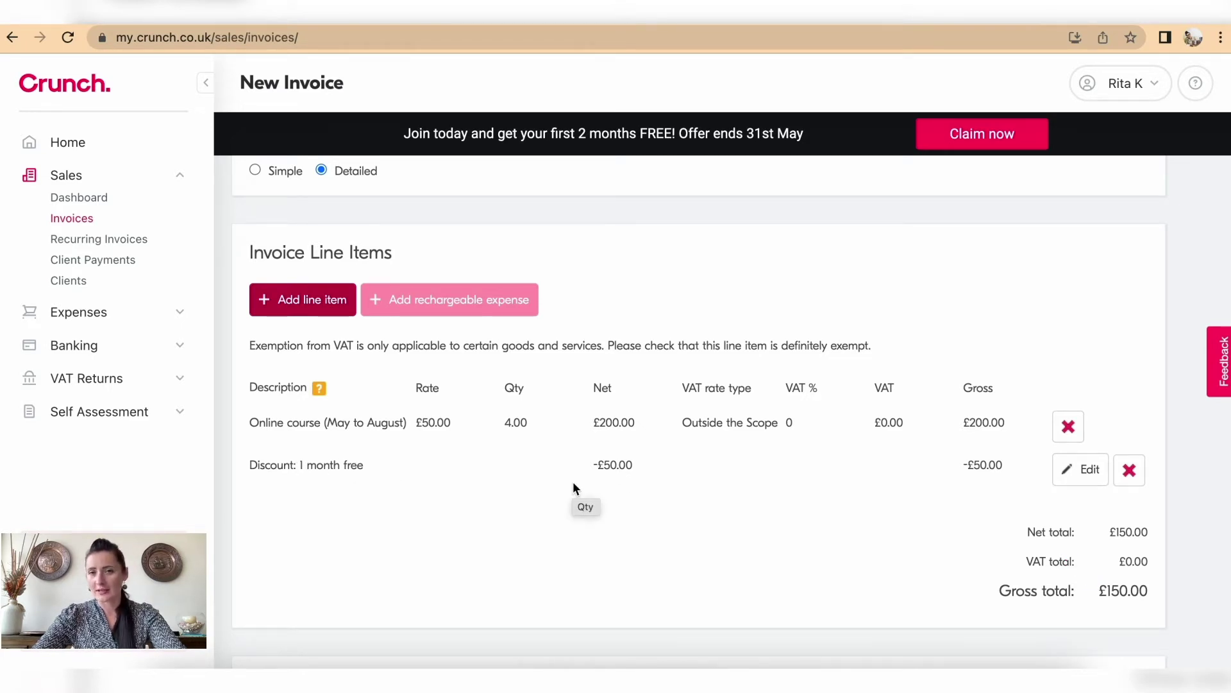
scroll(573, 488, down, 5)
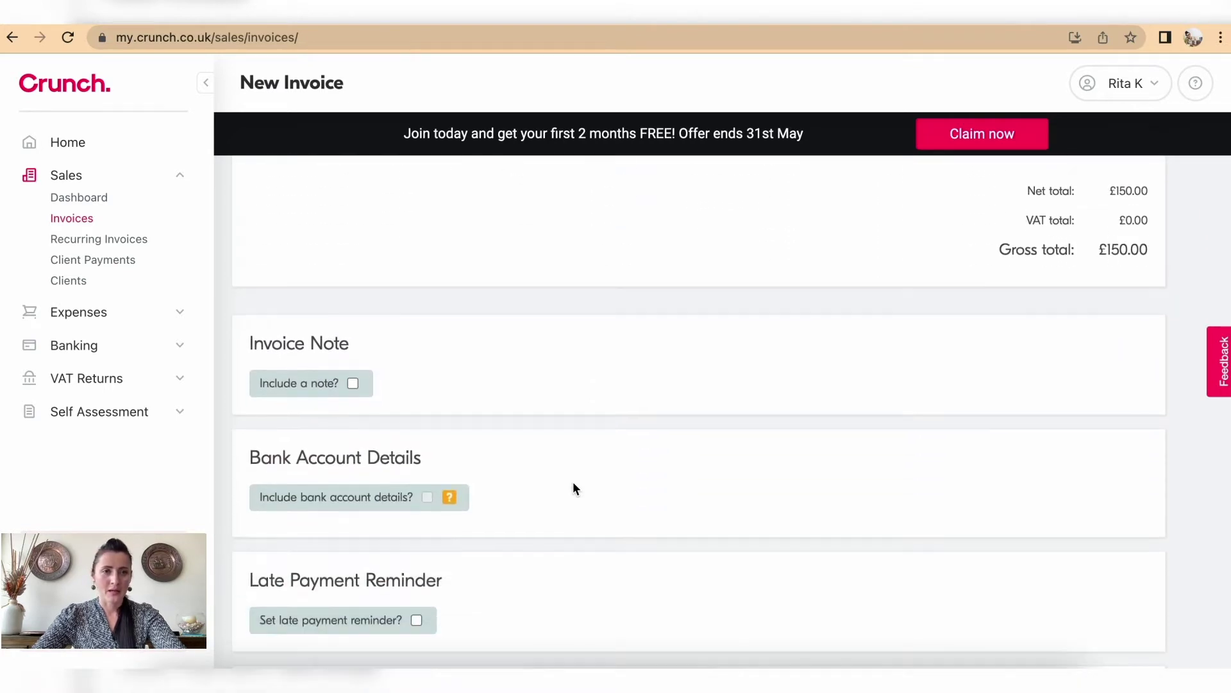
Step: Include a note on the invoice reading 'Thnak you for your business!'
click(352, 383)
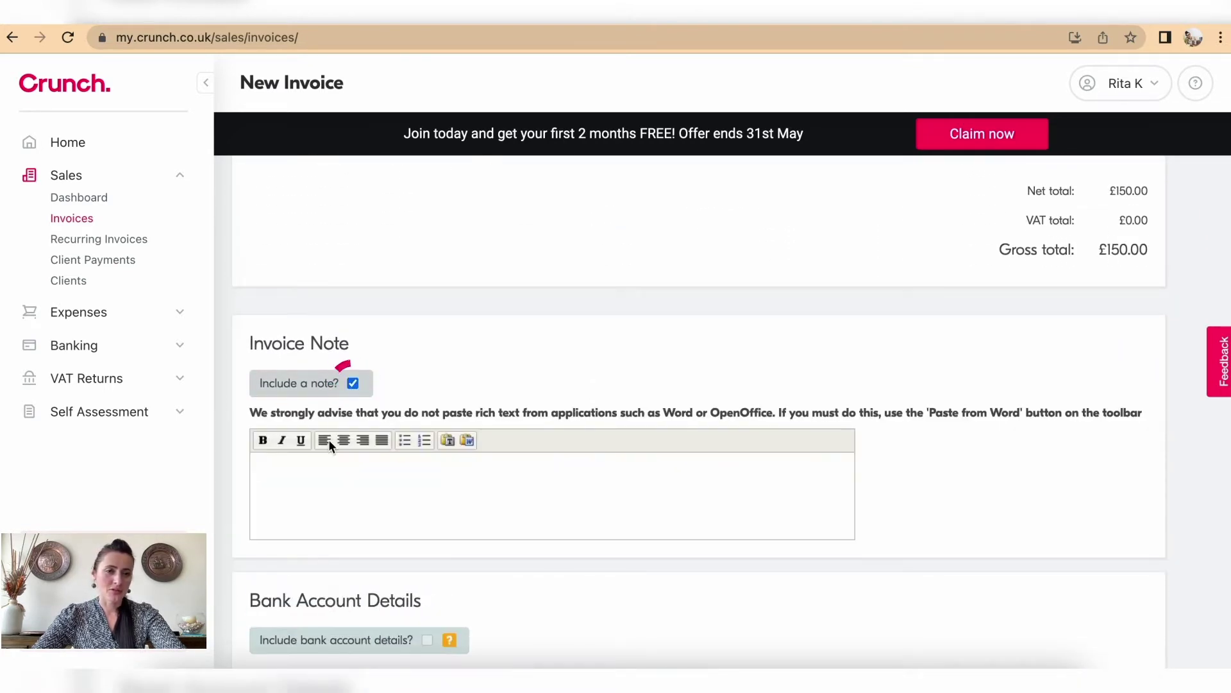
click(382, 497)
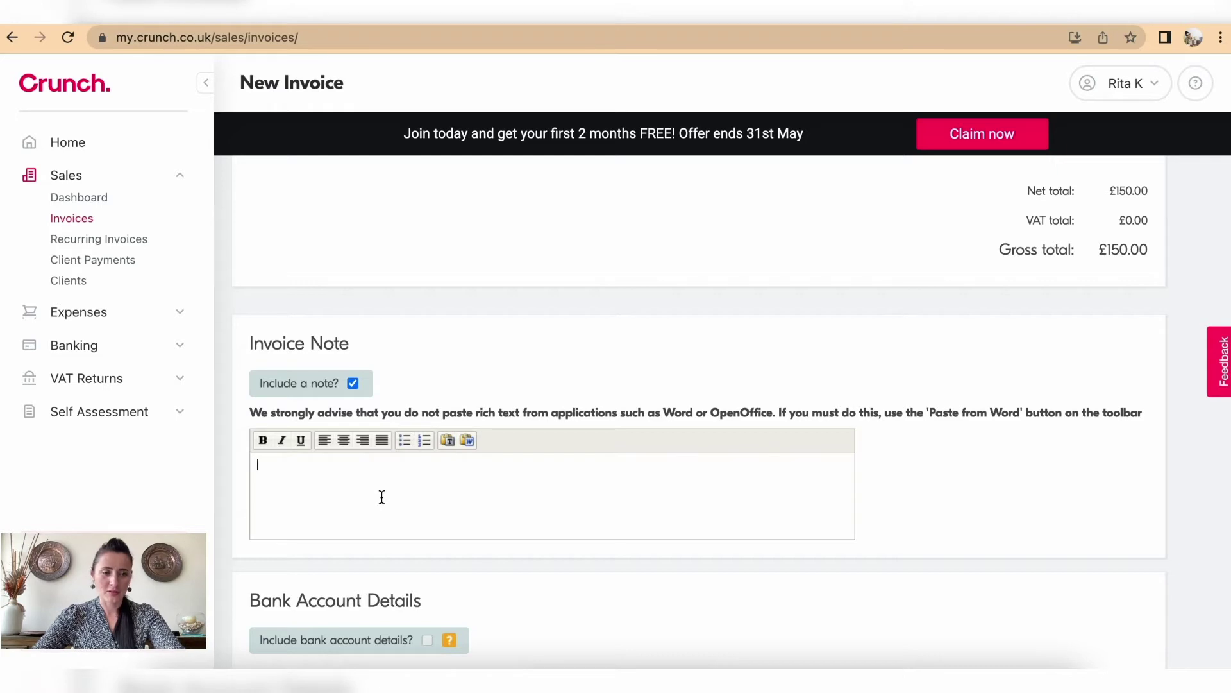
text(Thnak you for your business!)
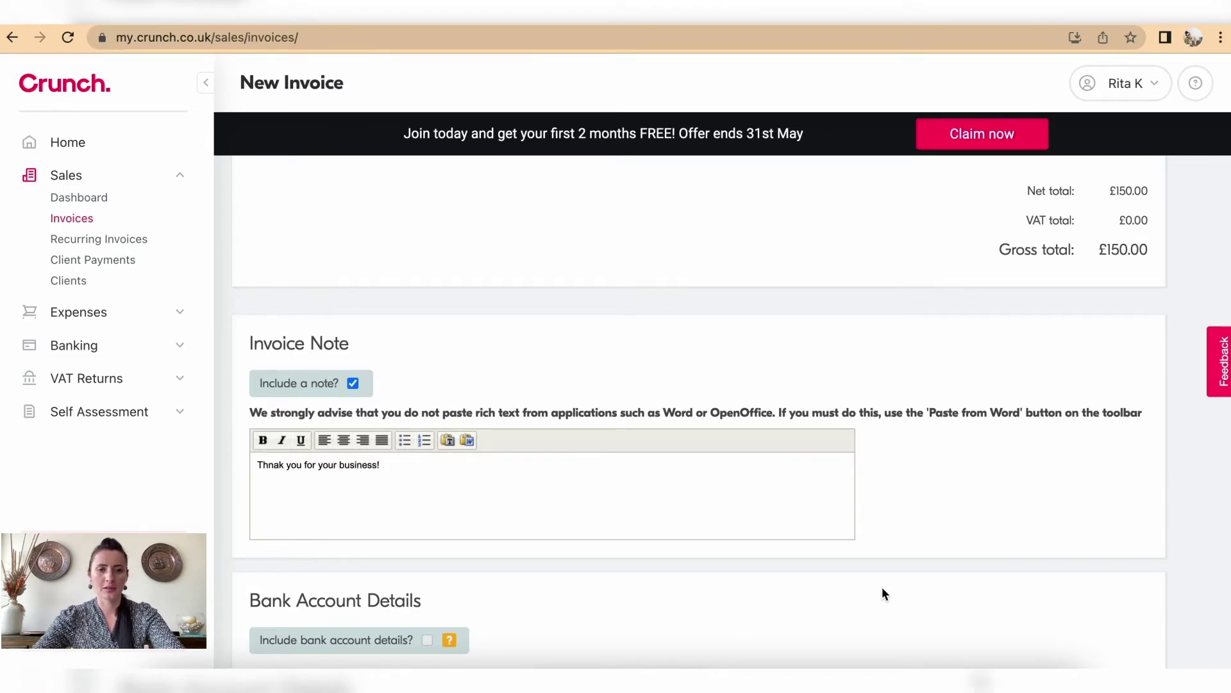
scroll(883, 587, down, 5)
mouse_move(444, 296)
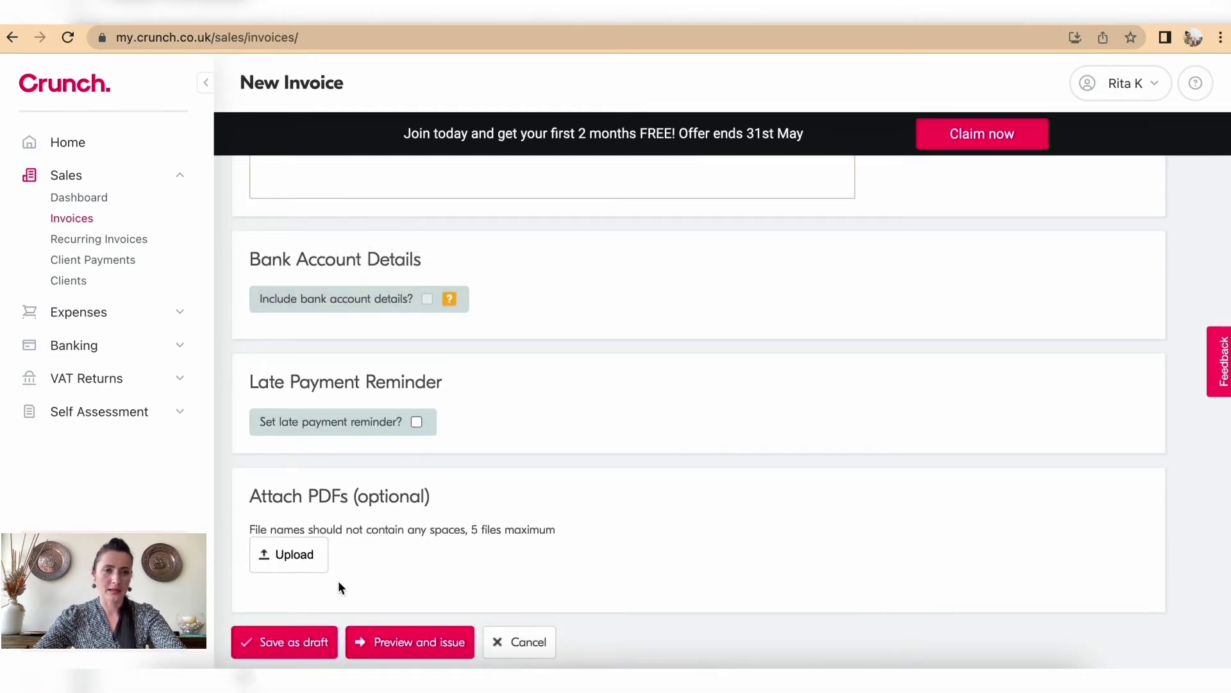
scroll(340, 577, down, 1)
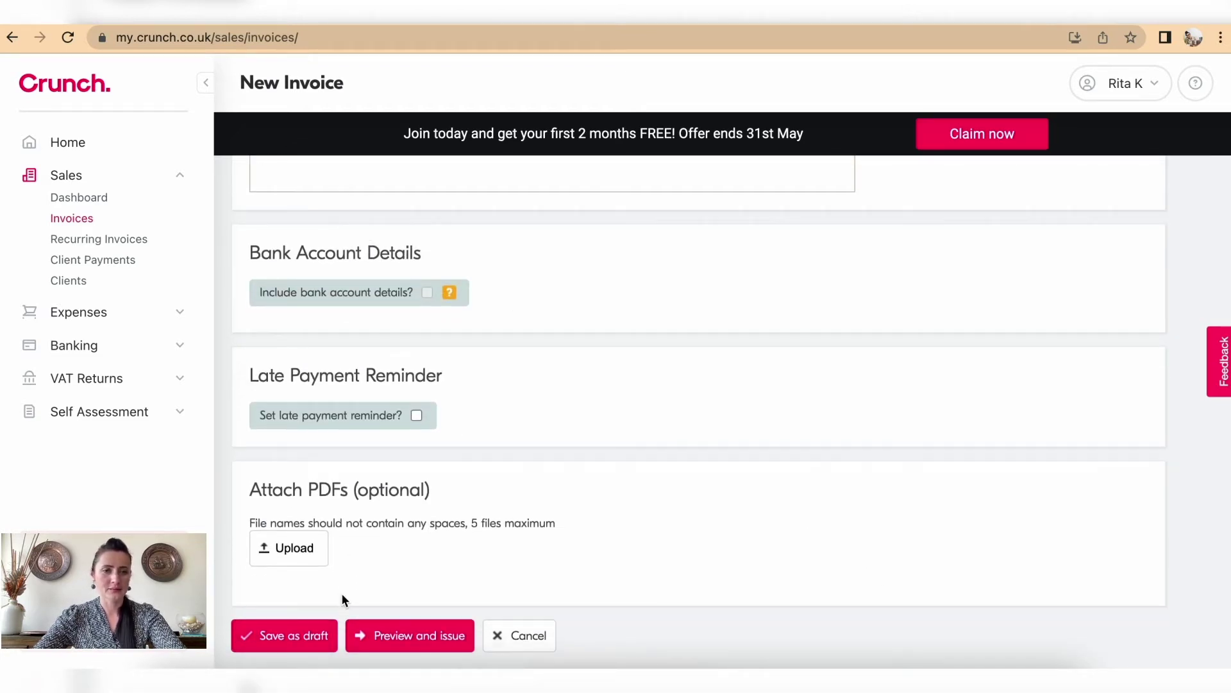
Step: Save the £150.00 invoice as a draft and open its actions
click(317, 637)
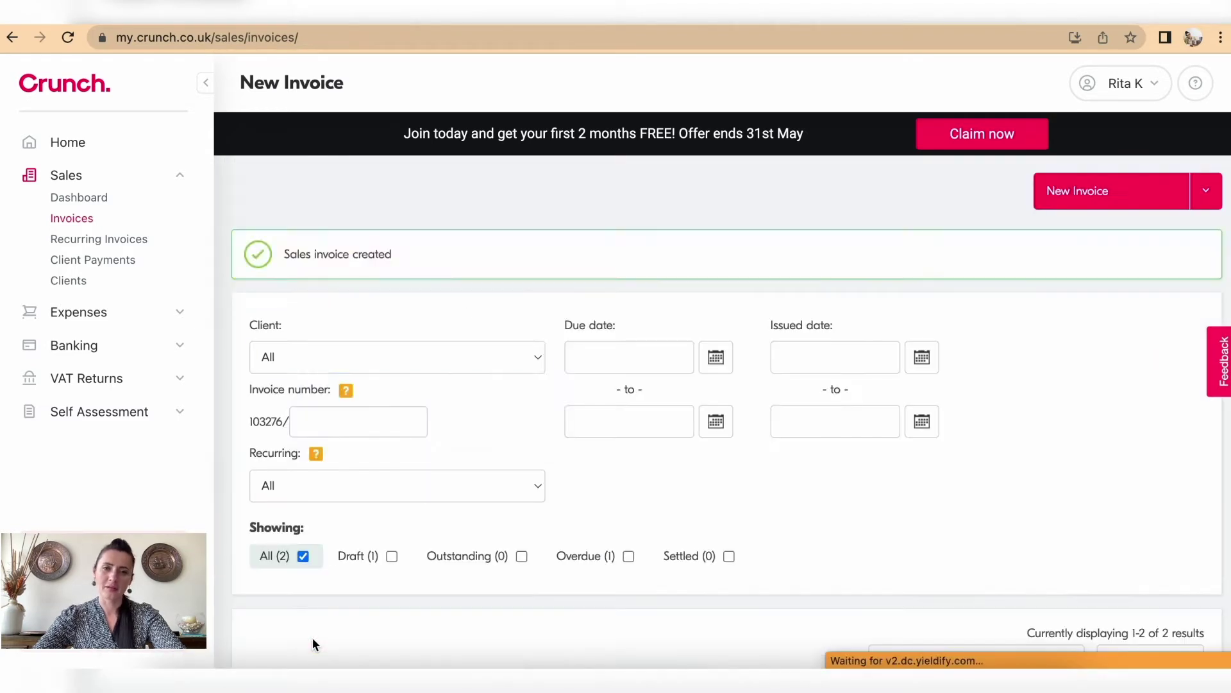
scroll(532, 558, down, 3)
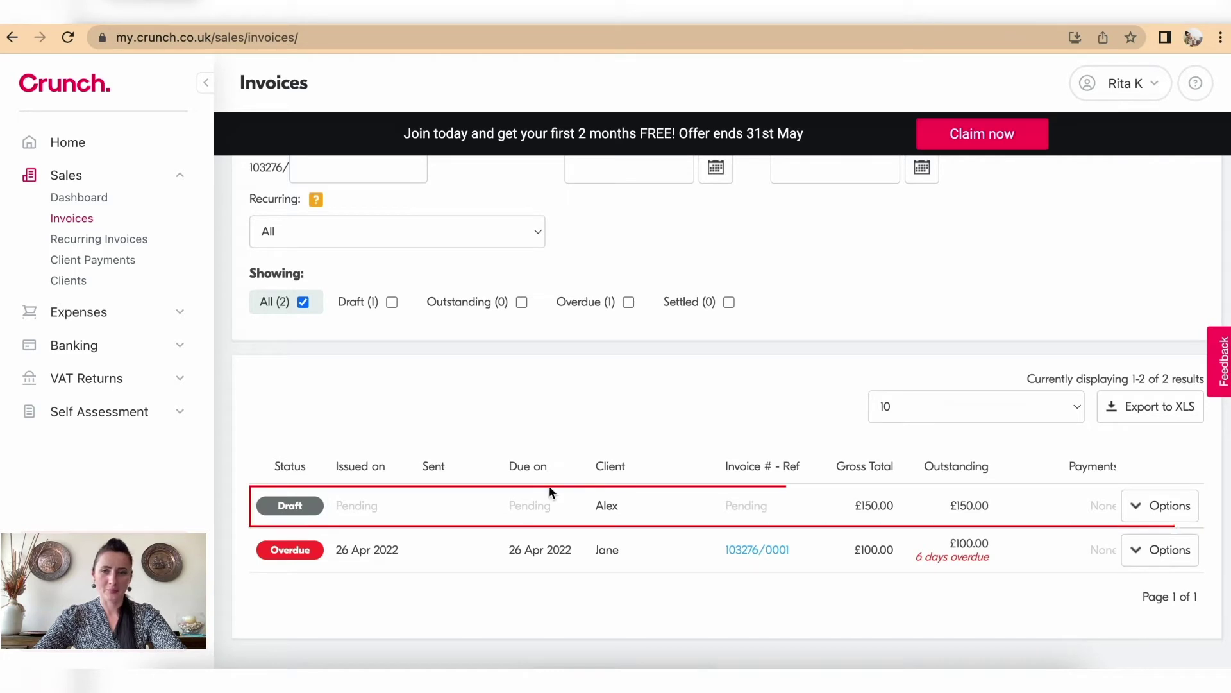
click(1151, 508)
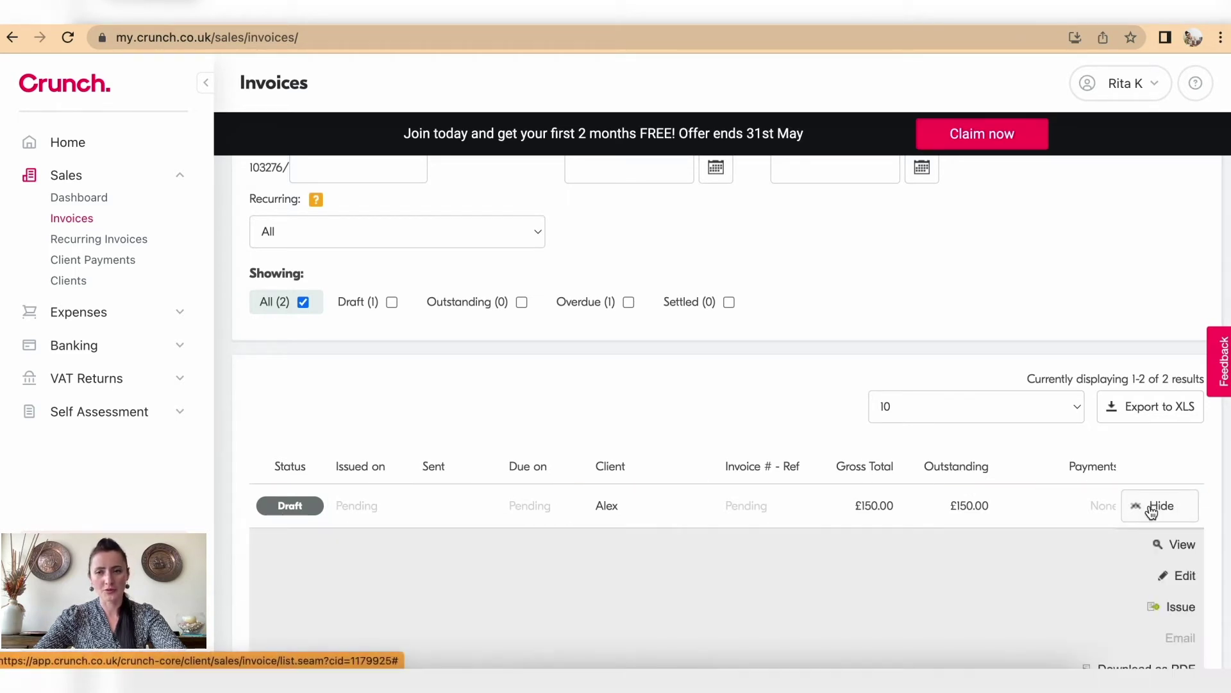
scroll(1152, 508, down, 6)
scroll(1151, 506, up, 1)
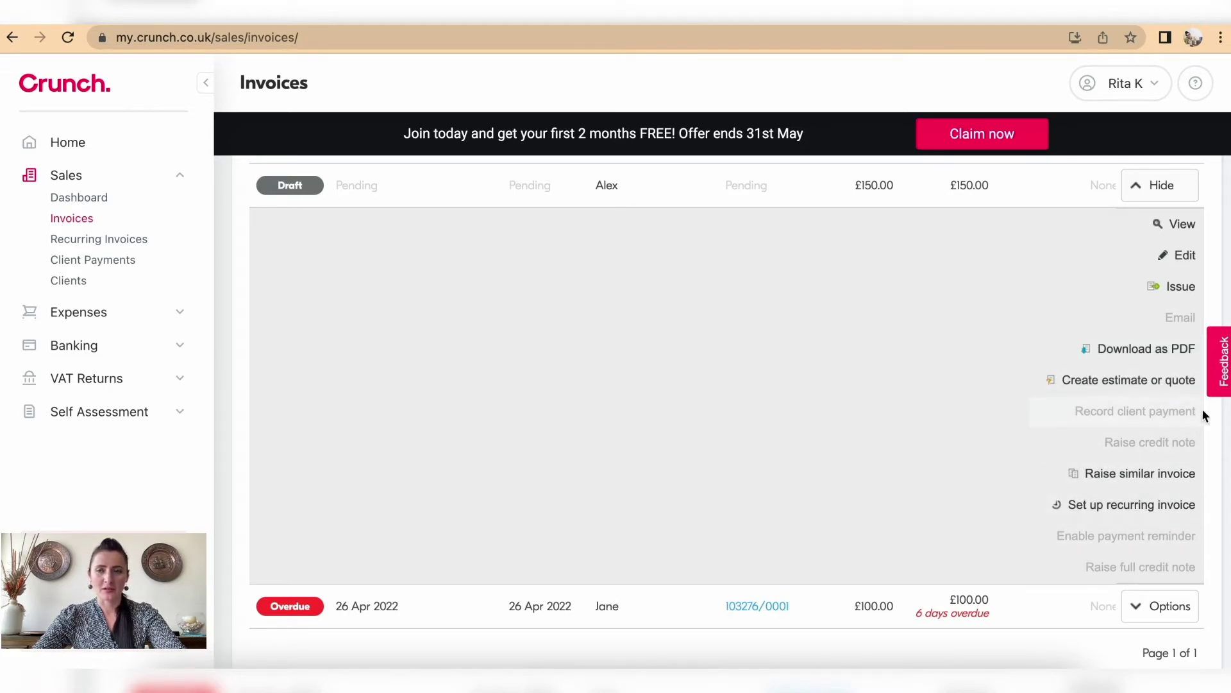
Step: Issue the draft invoice and confirm it appears in the invoices list
click(1181, 286)
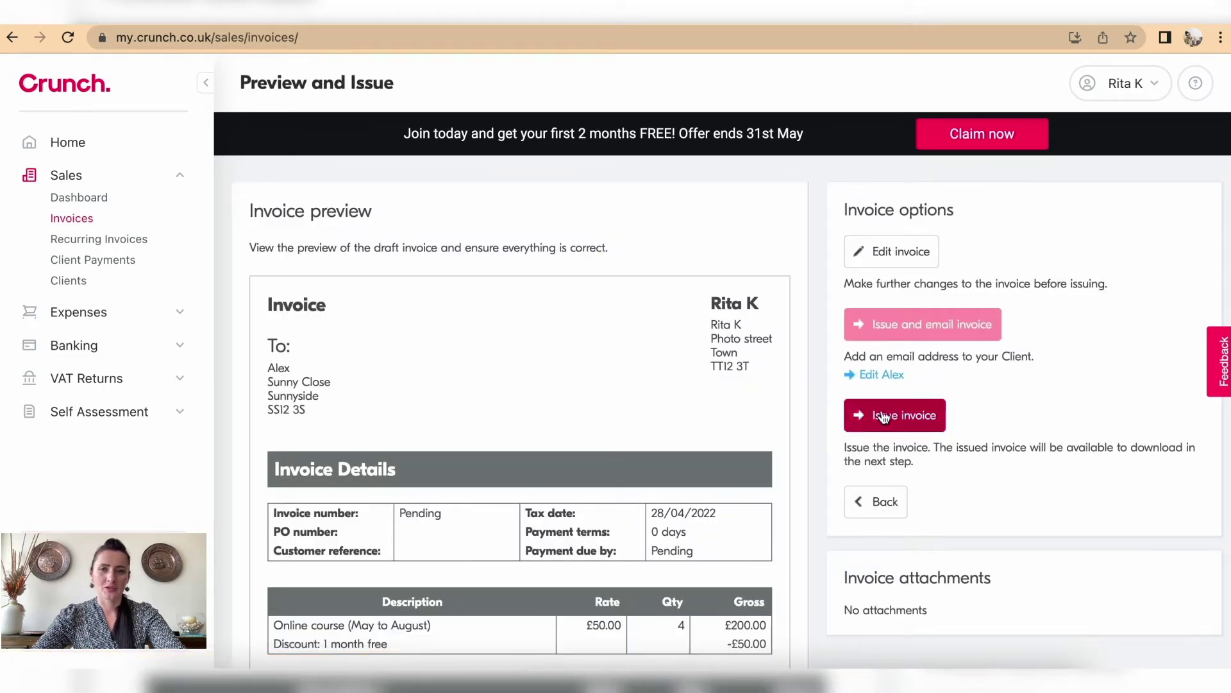
click(892, 415)
scroll(882, 409, down, 4)
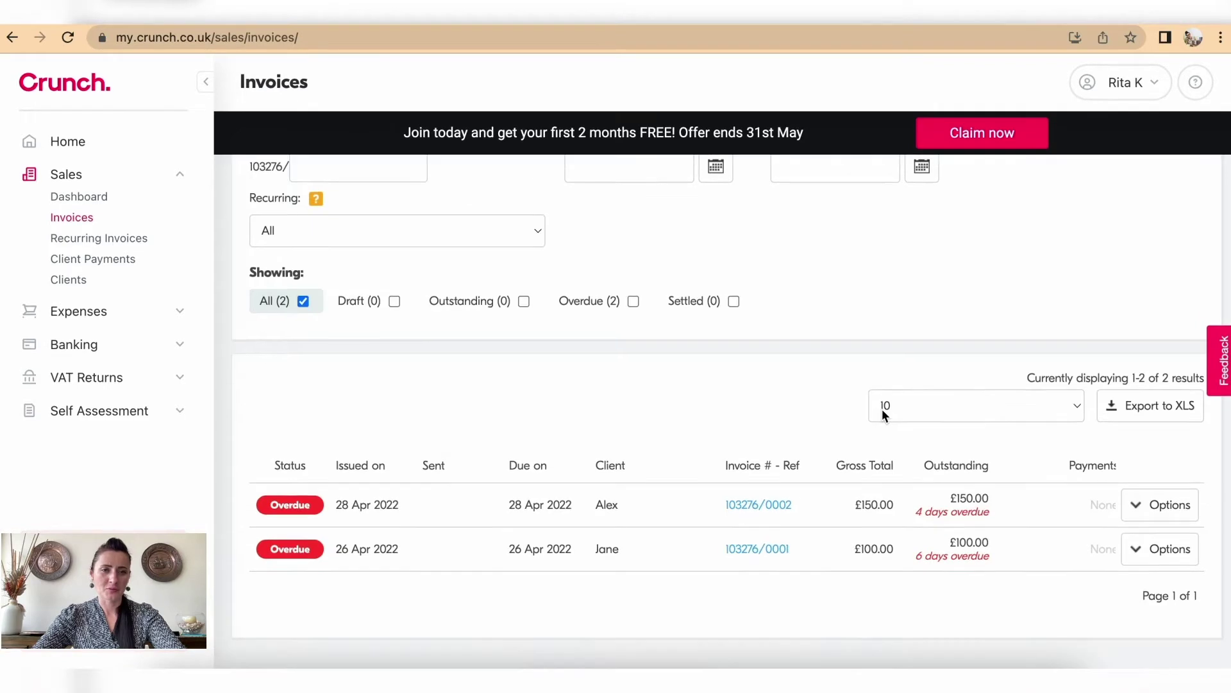
scroll(617, 511, up, 4)
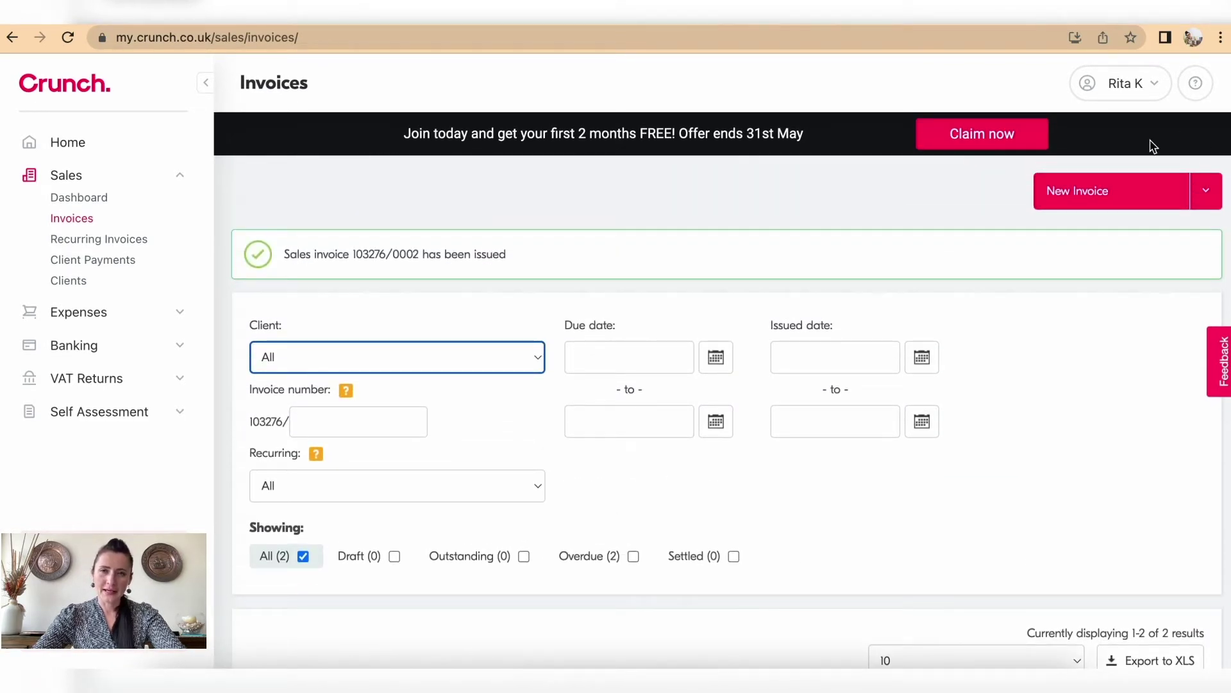
Step: Start a new invoice dated 29/04/2022 and fill in the client reference
click(1140, 191)
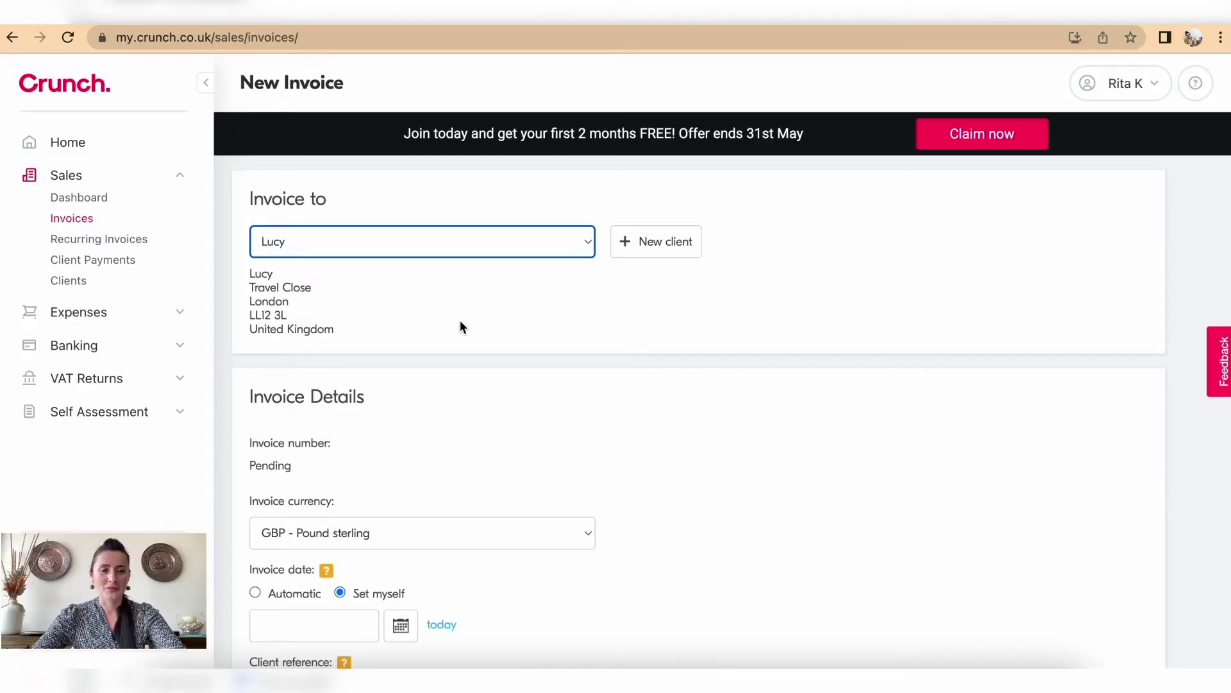
scroll(460, 326, down, 1)
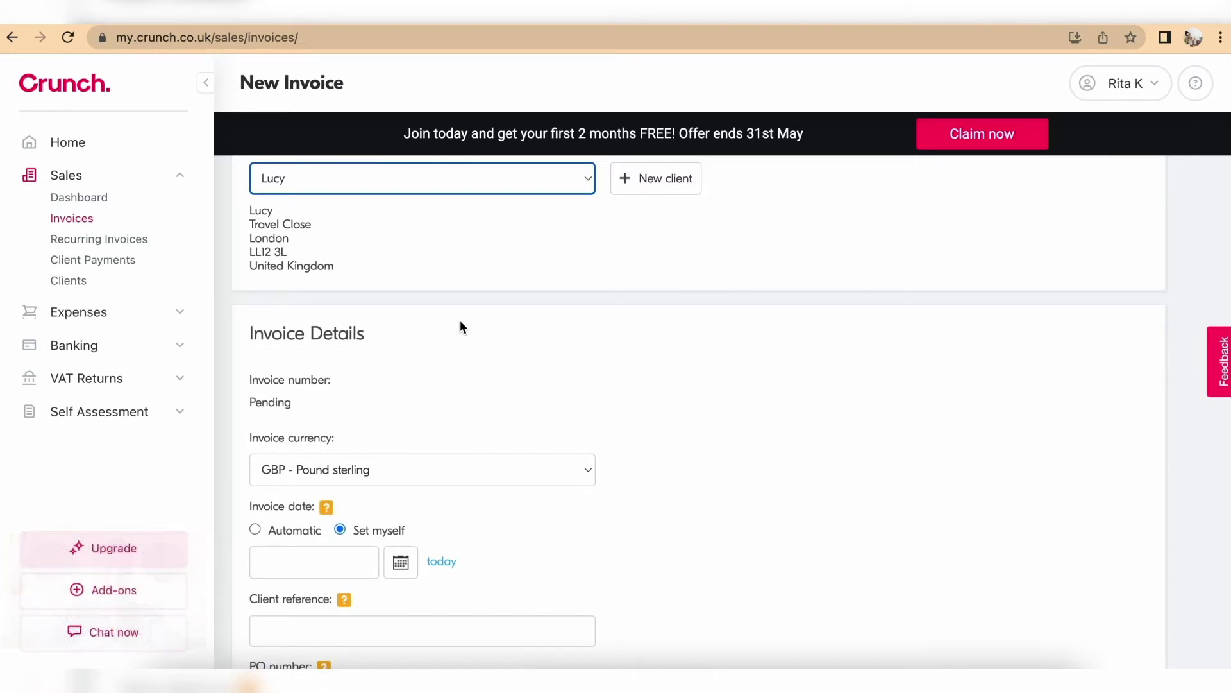
scroll(521, 346, down, 3)
scroll(358, 291, down, 2)
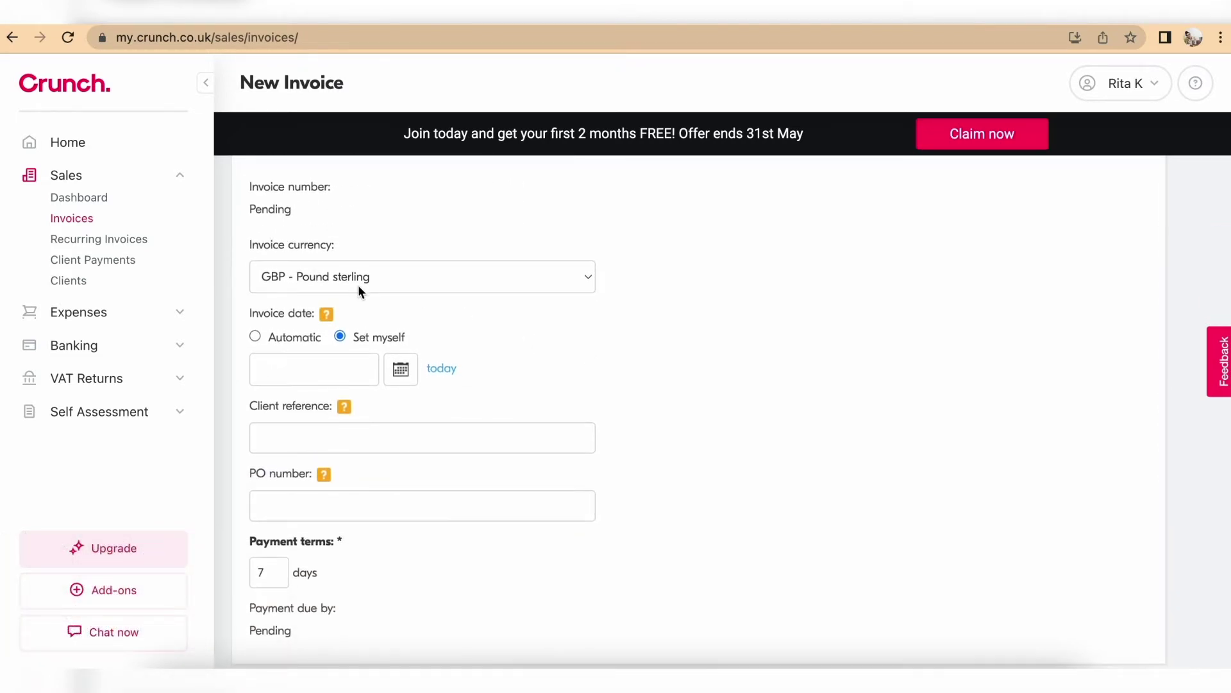
click(362, 239)
click(280, 269)
click(387, 393)
scroll(366, 388, down, 1)
scroll(362, 385, up, 1)
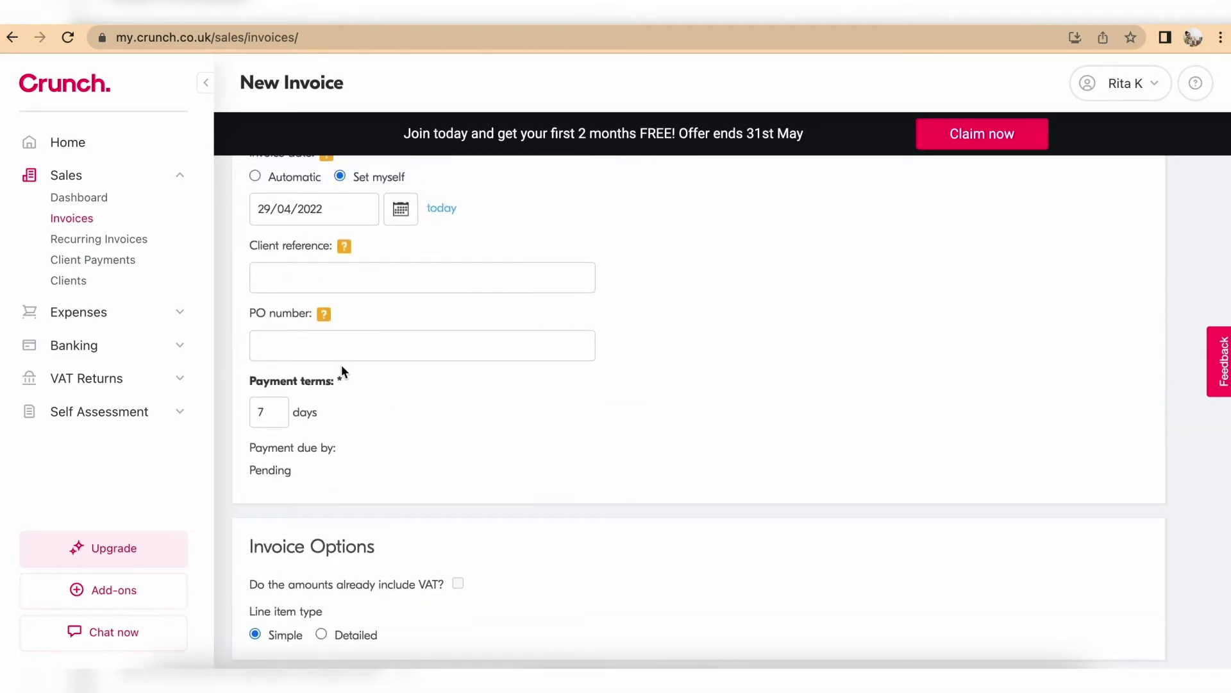
click(322, 276)
text(Harry Potter)
Step: Add a 'Hen Party Photoshoot' line item at £300
scroll(490, 432, down, 7)
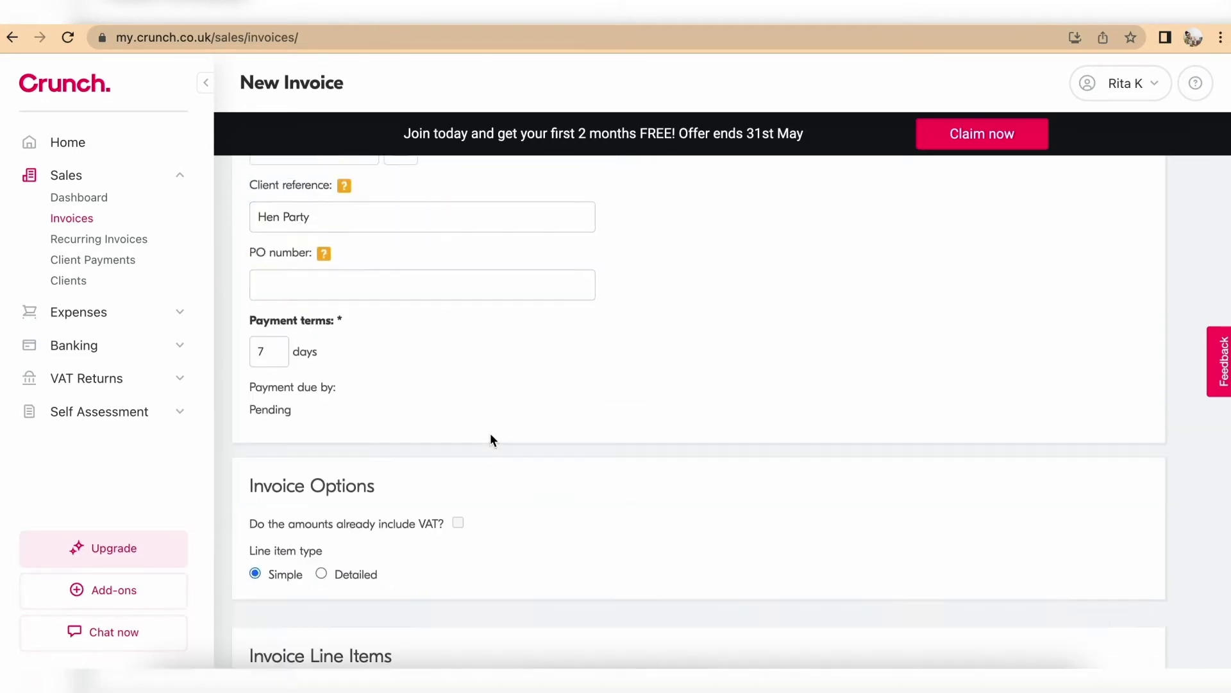
click(315, 301)
text(Hen P)
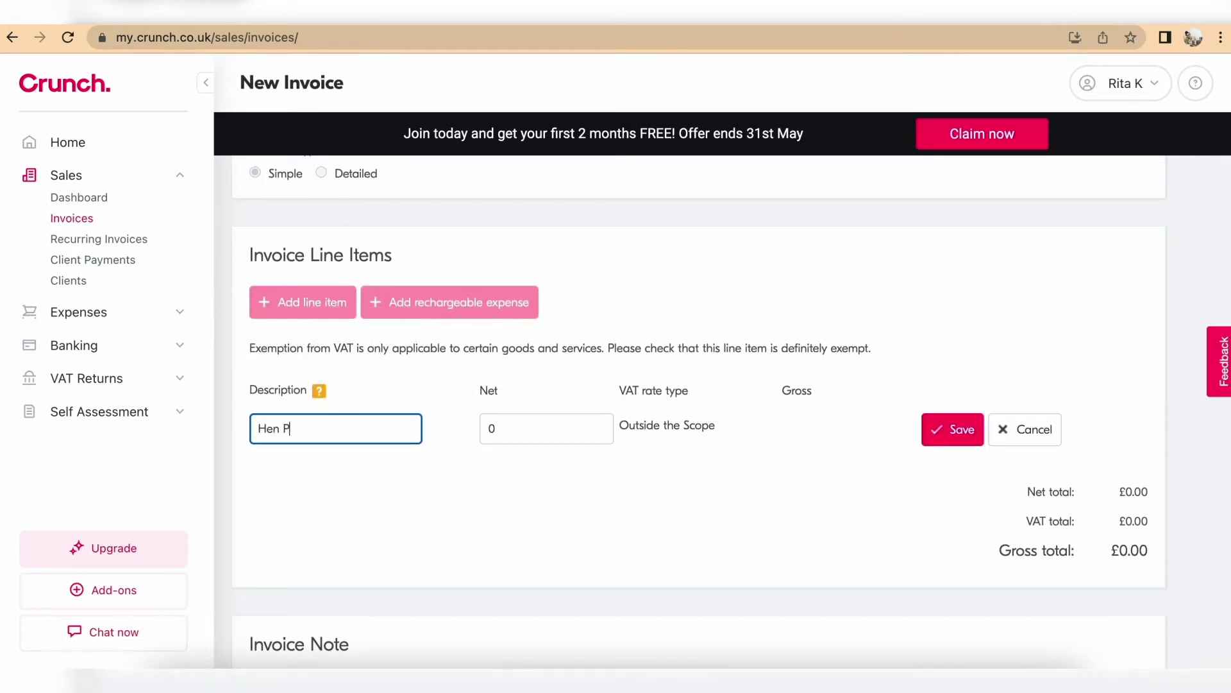
text(arty Photoshoot)
click(521, 425)
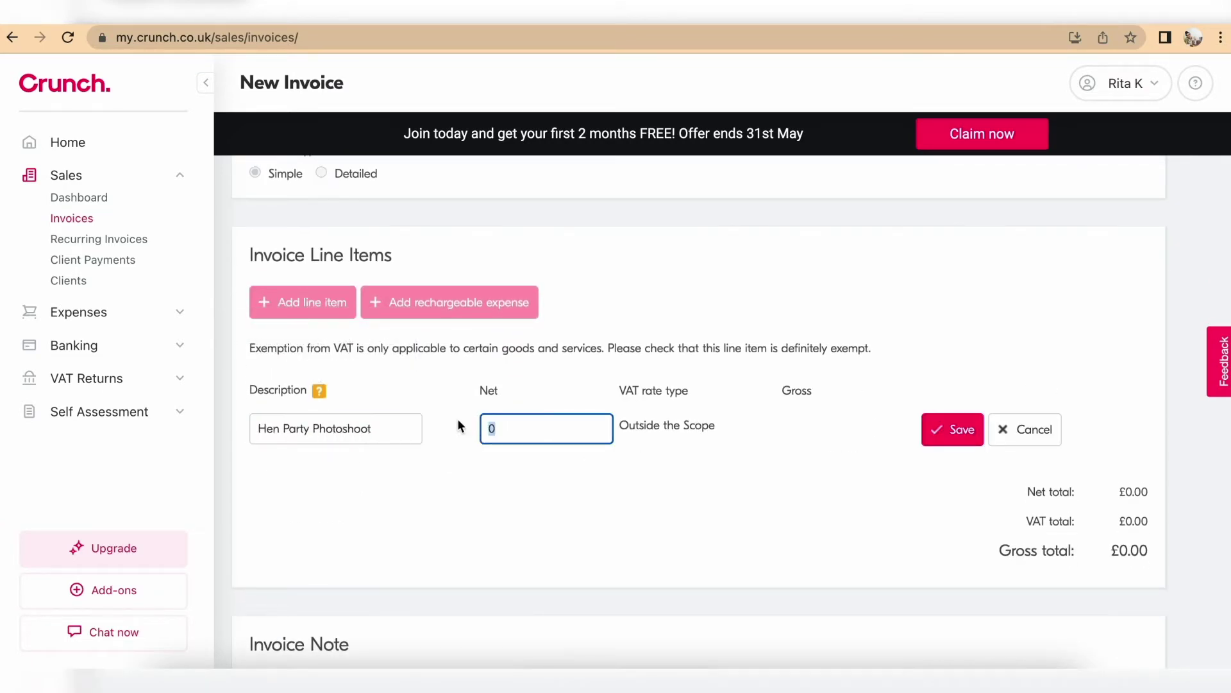
text(300)
scroll(621, 579, down, 1)
click(959, 343)
Step: Save the invoice as a draft, then issue it
scroll(830, 302, down, 7)
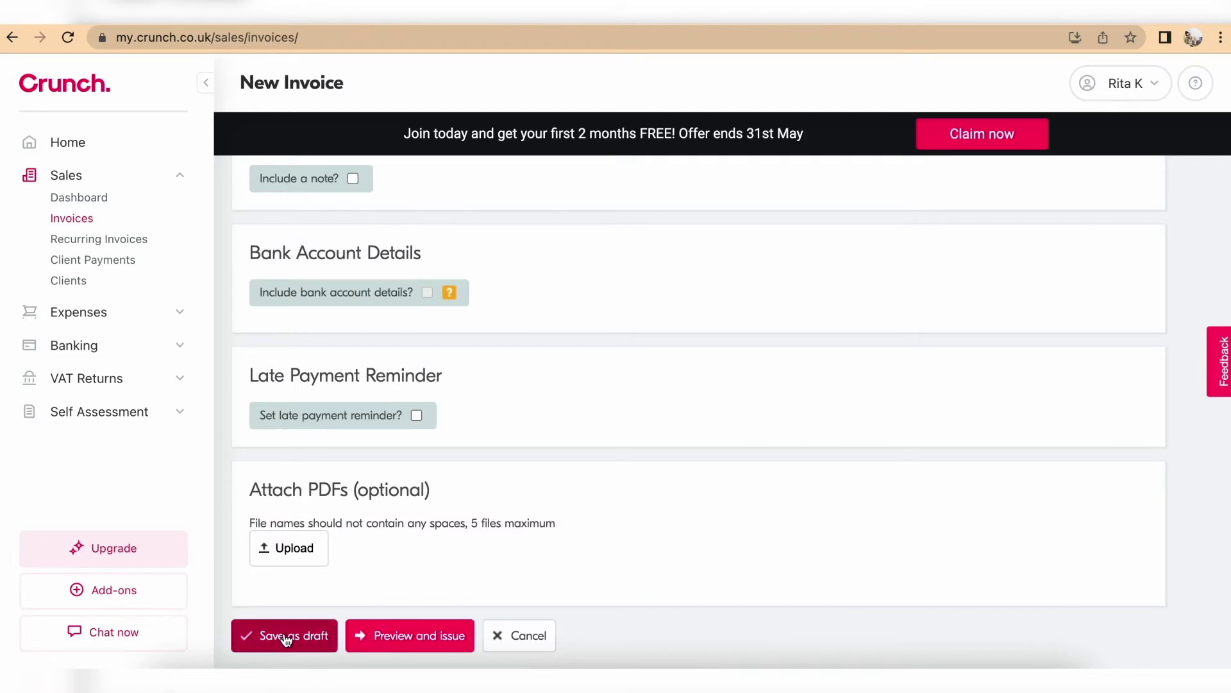
click(283, 638)
scroll(723, 442, down, 5)
click(1160, 462)
click(1170, 563)
click(893, 417)
scroll(910, 420, down, 5)
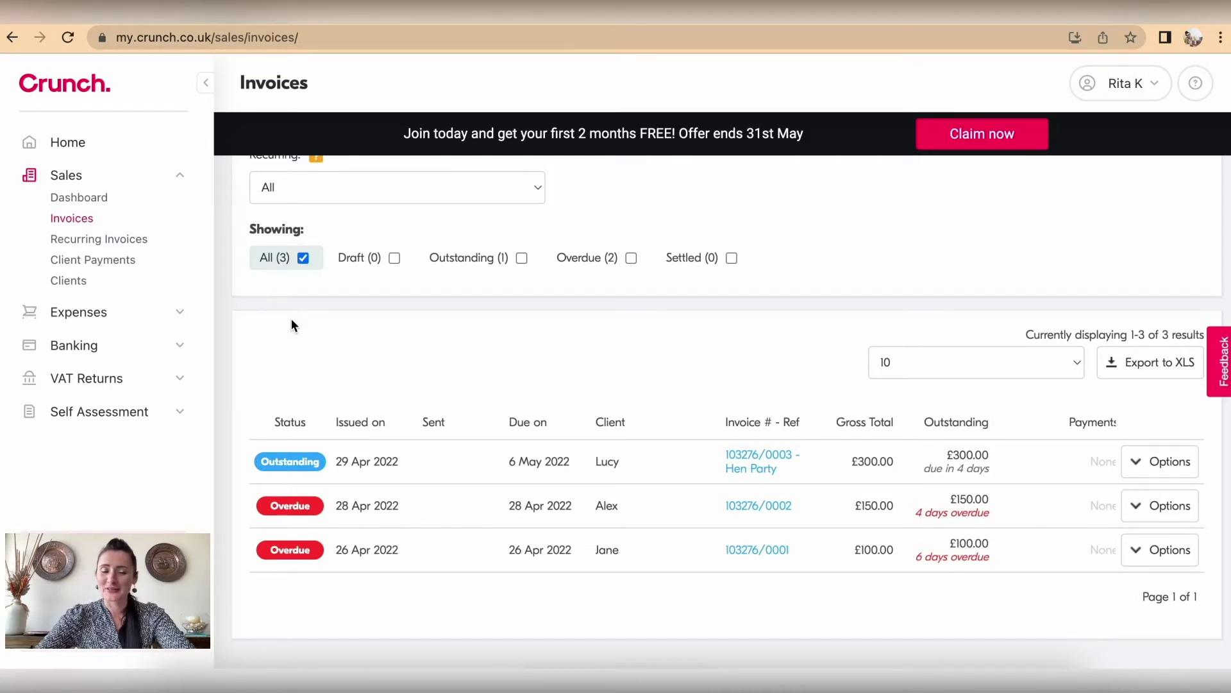
Step: Go to the Recurring Invoices page under Sales
click(128, 242)
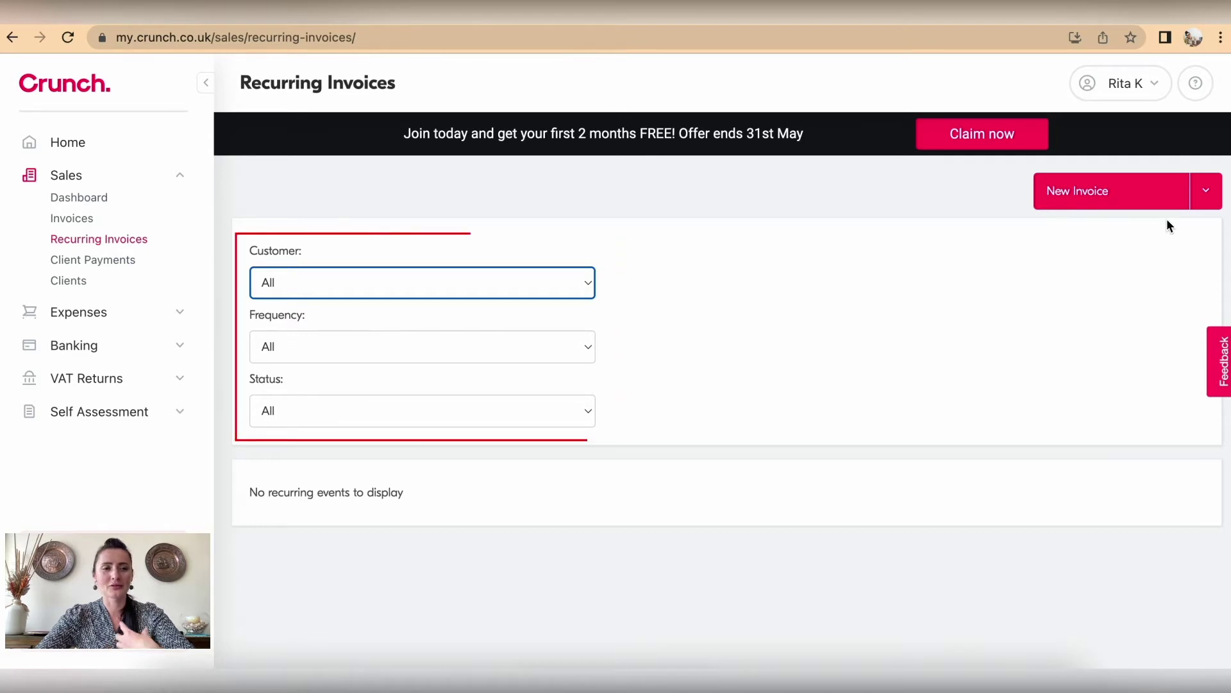
Step: Start a new invoice billed to Events Ltd
click(1126, 202)
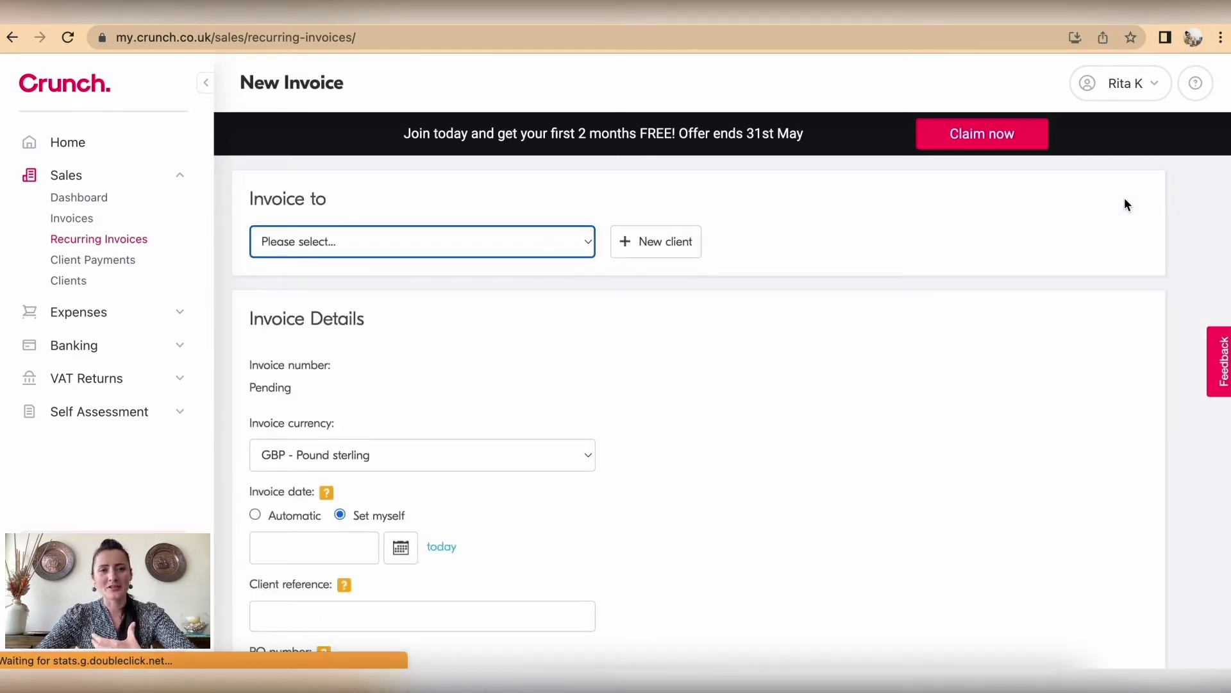
scroll(680, 341, down, 4)
scroll(681, 346, down, 10)
scroll(681, 308, down, 6)
scroll(681, 308, up, 15)
scroll(681, 308, up, 2)
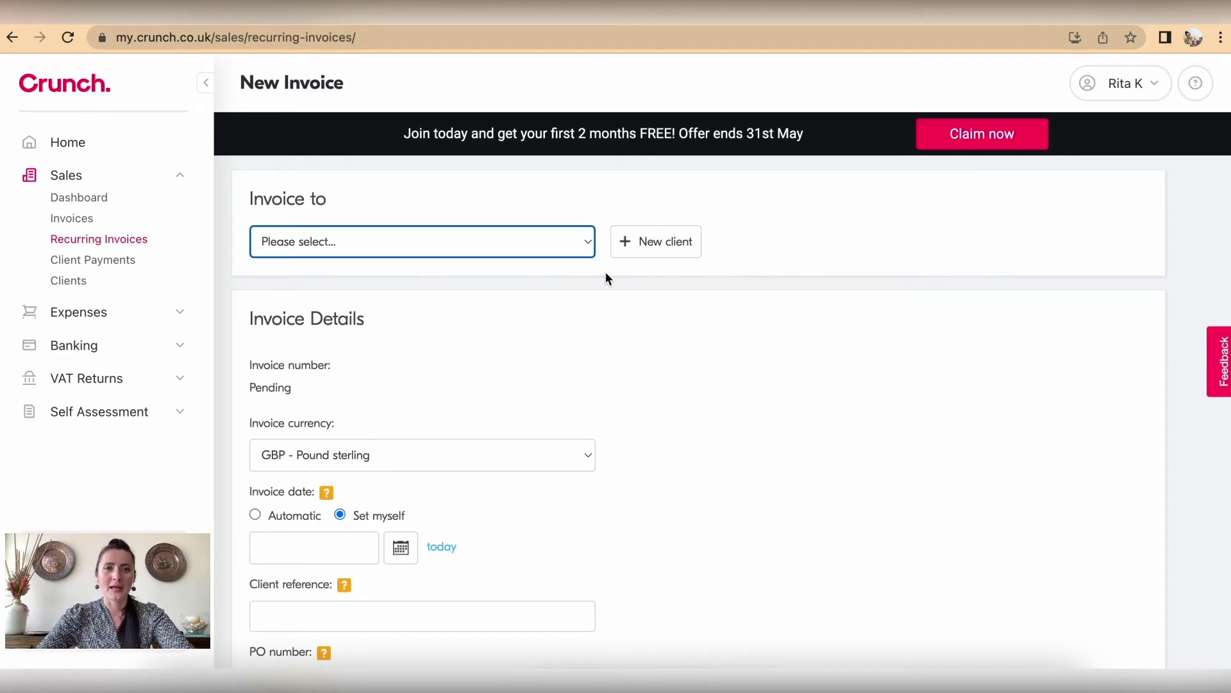
click(581, 247)
click(498, 282)
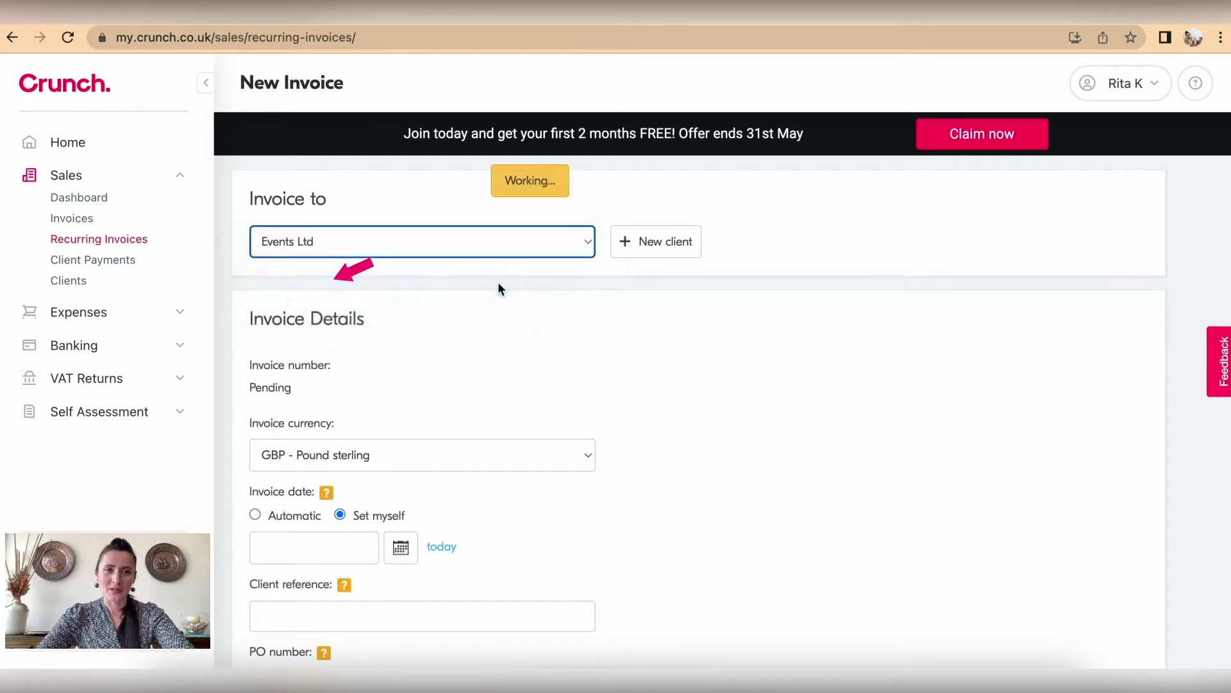
Step: Set the invoice date to 30/04/2022
scroll(499, 286, down, 5)
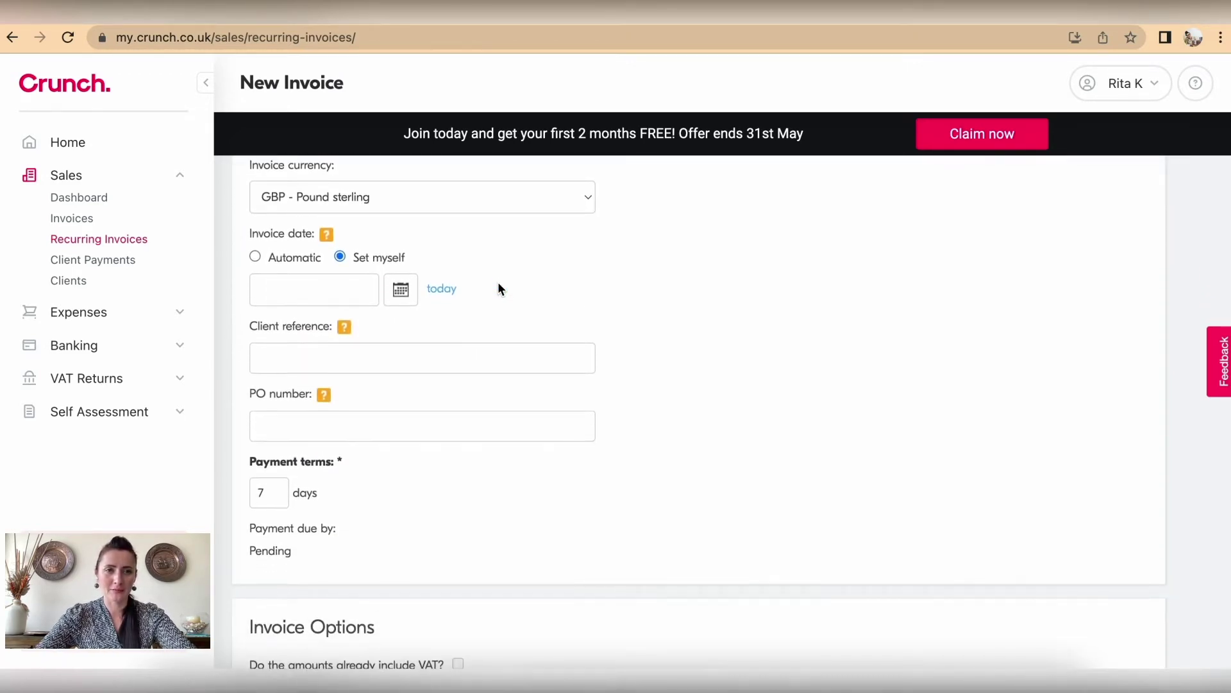
scroll(498, 286, down, 1)
click(399, 272)
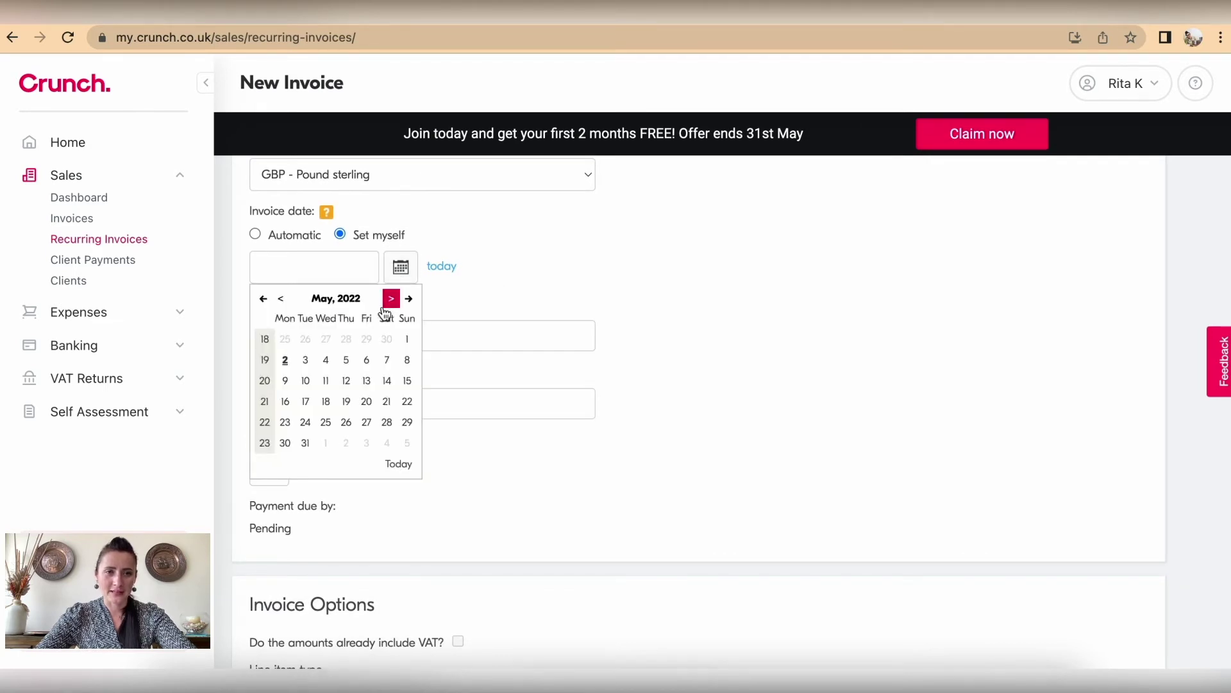
click(281, 299)
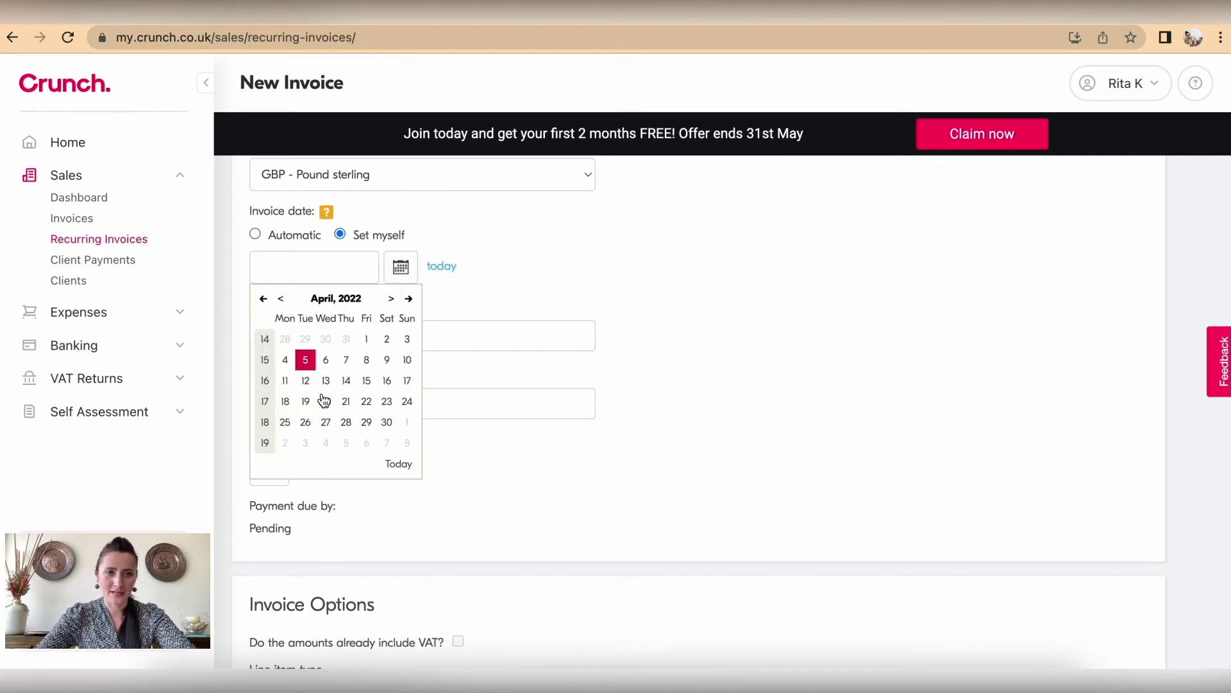
click(386, 423)
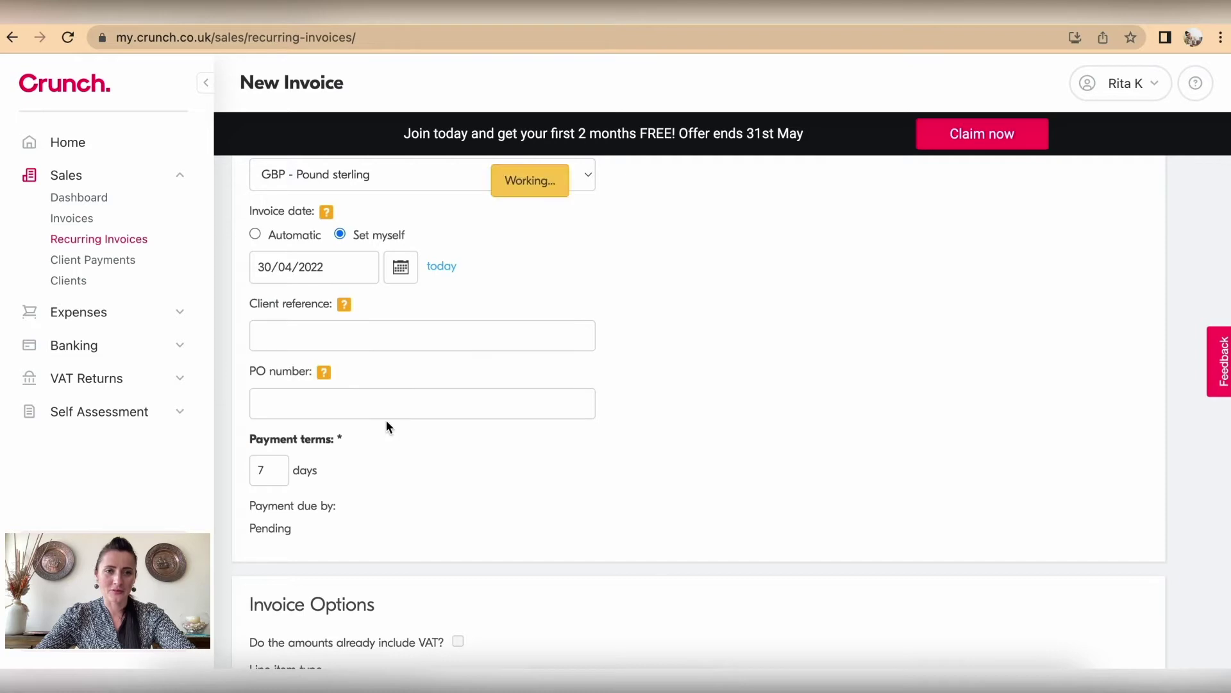
scroll(387, 426, down, 1)
scroll(386, 420, down, 8)
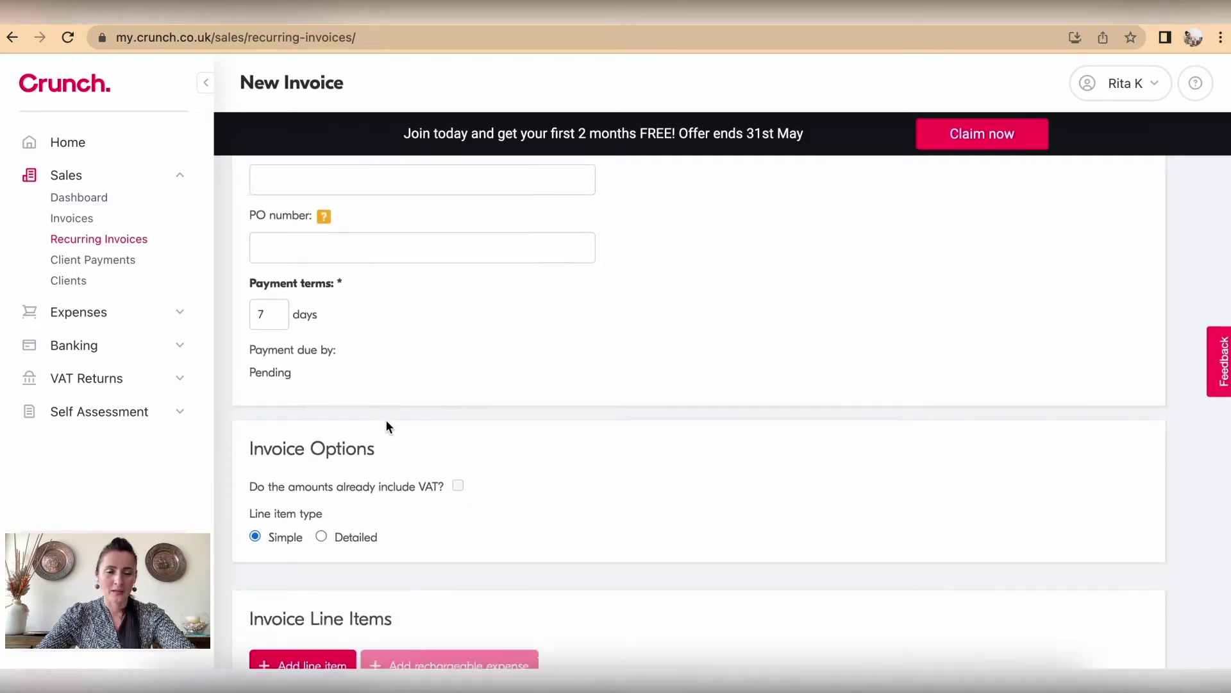
Step: Add a 'Wedding Photoshoot Package' line item at £810
click(325, 239)
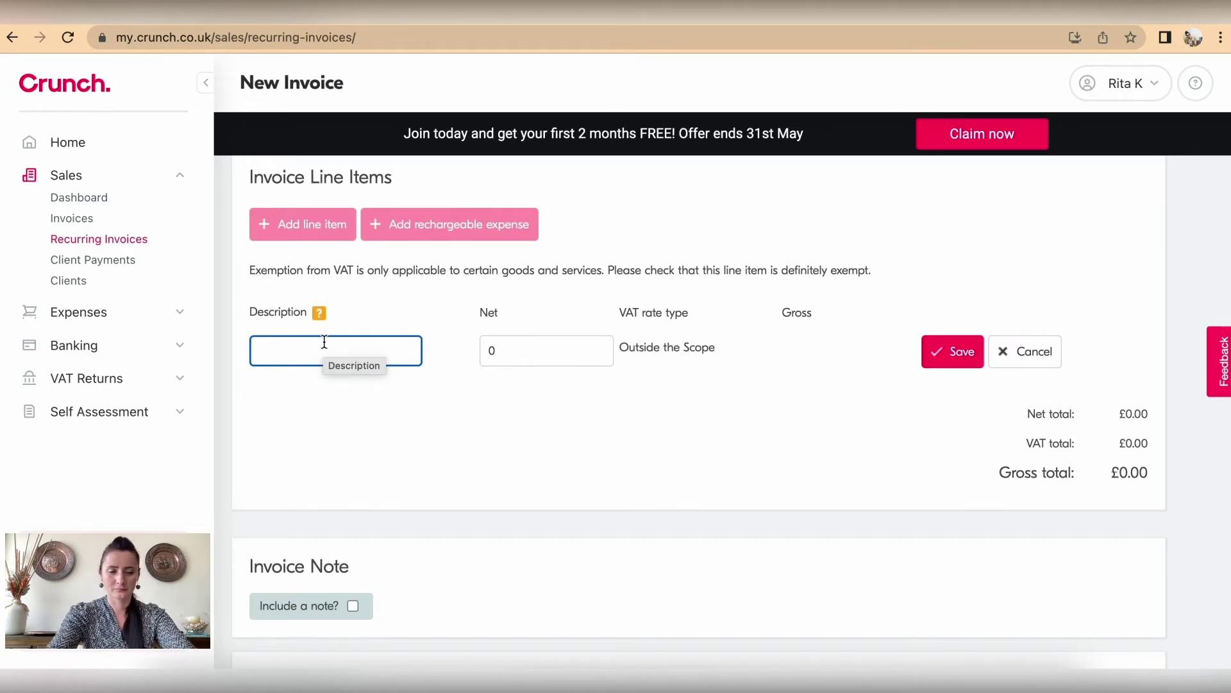
text(Weddin)
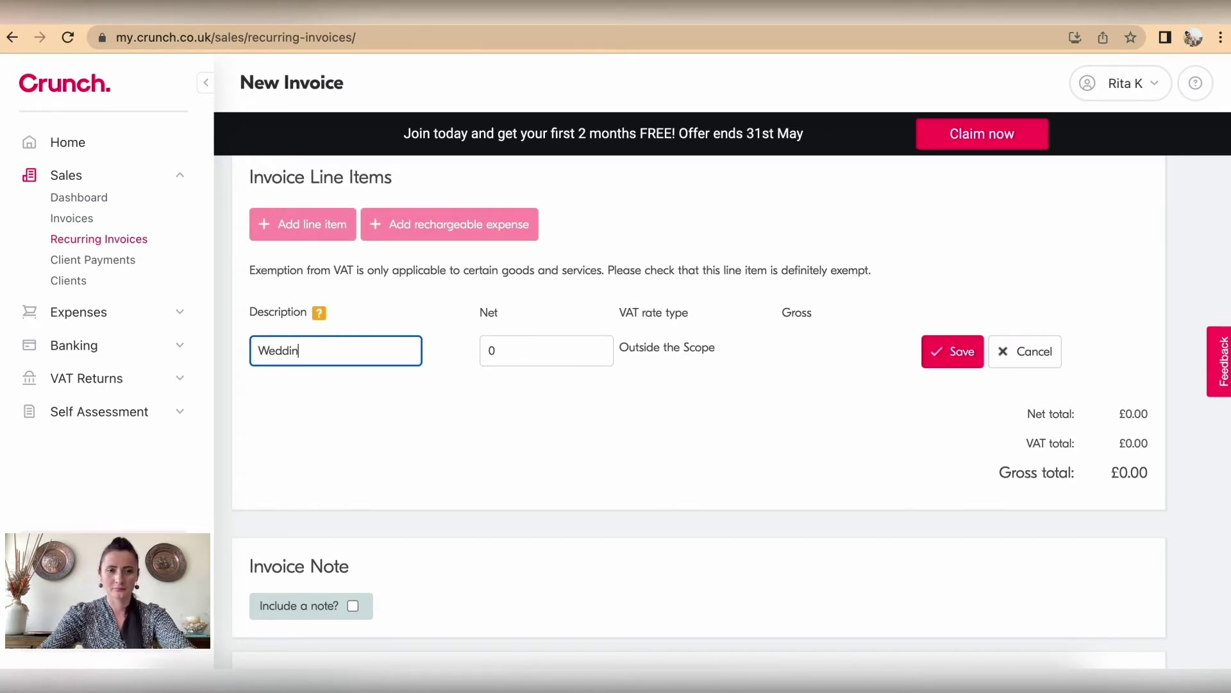
text(g Photosho)
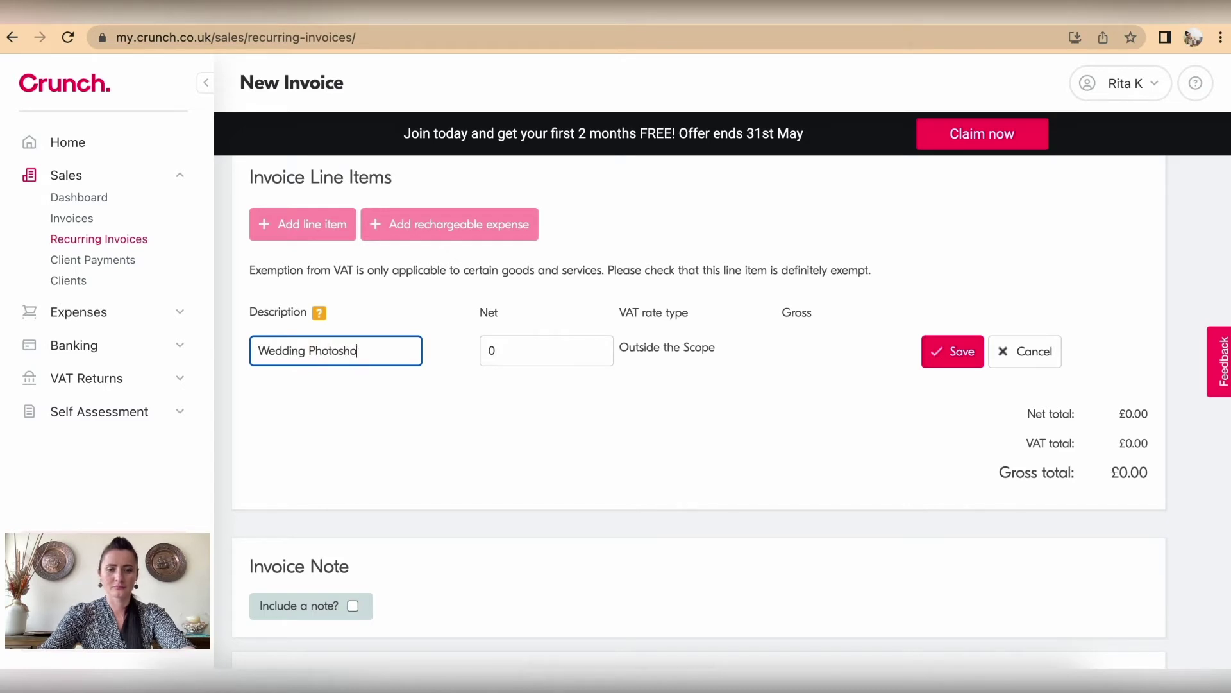
text(ot Package)
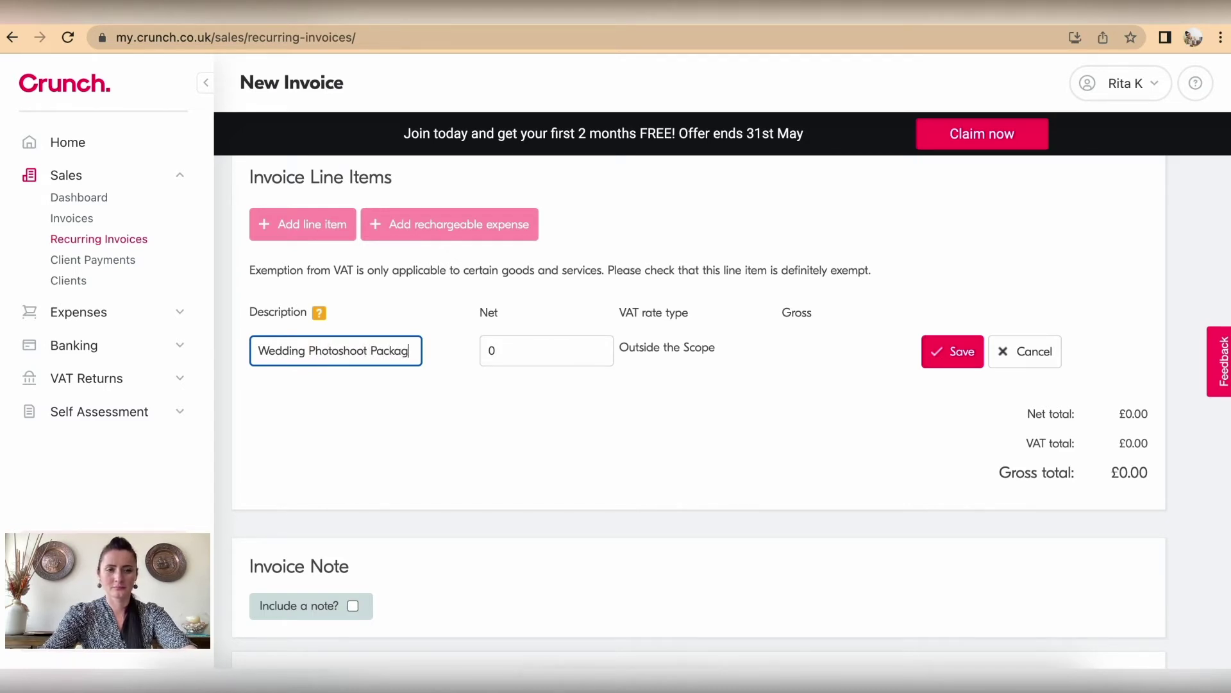
click(541, 357)
text(810)
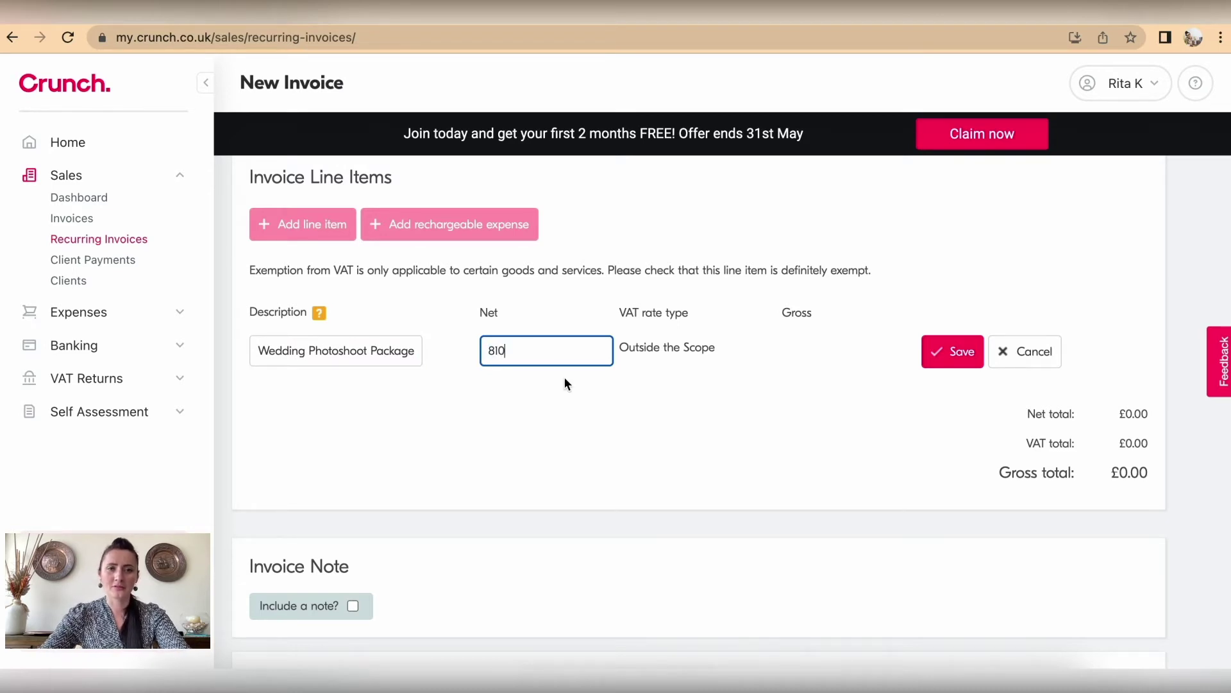
click(951, 363)
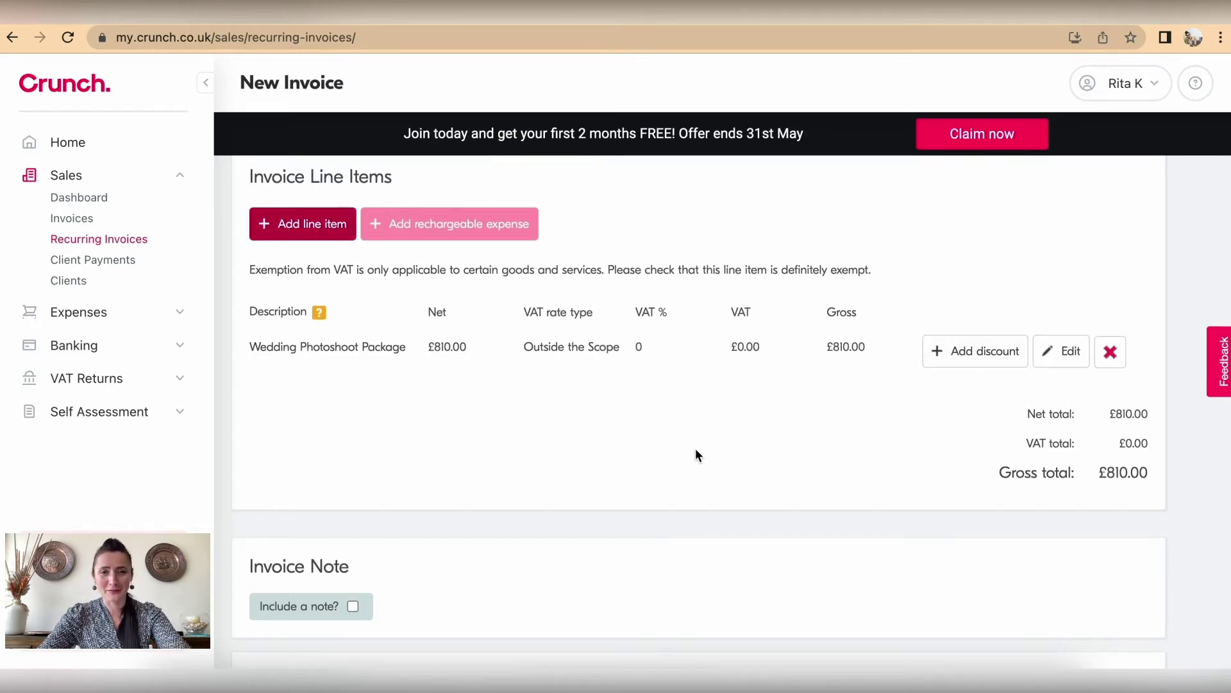
Step: Include a note, save the invoice as a draft, and return to the Invoices list
scroll(698, 454, down, 9)
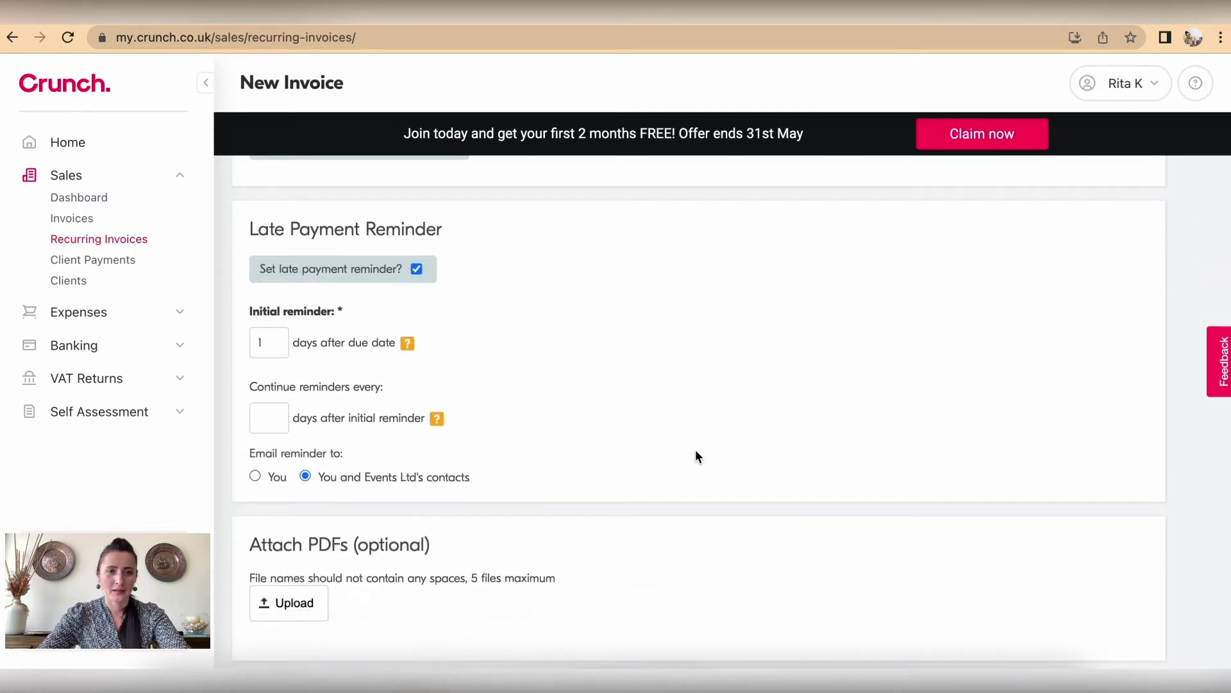
scroll(697, 456, down, 1)
scroll(590, 346, up, 5)
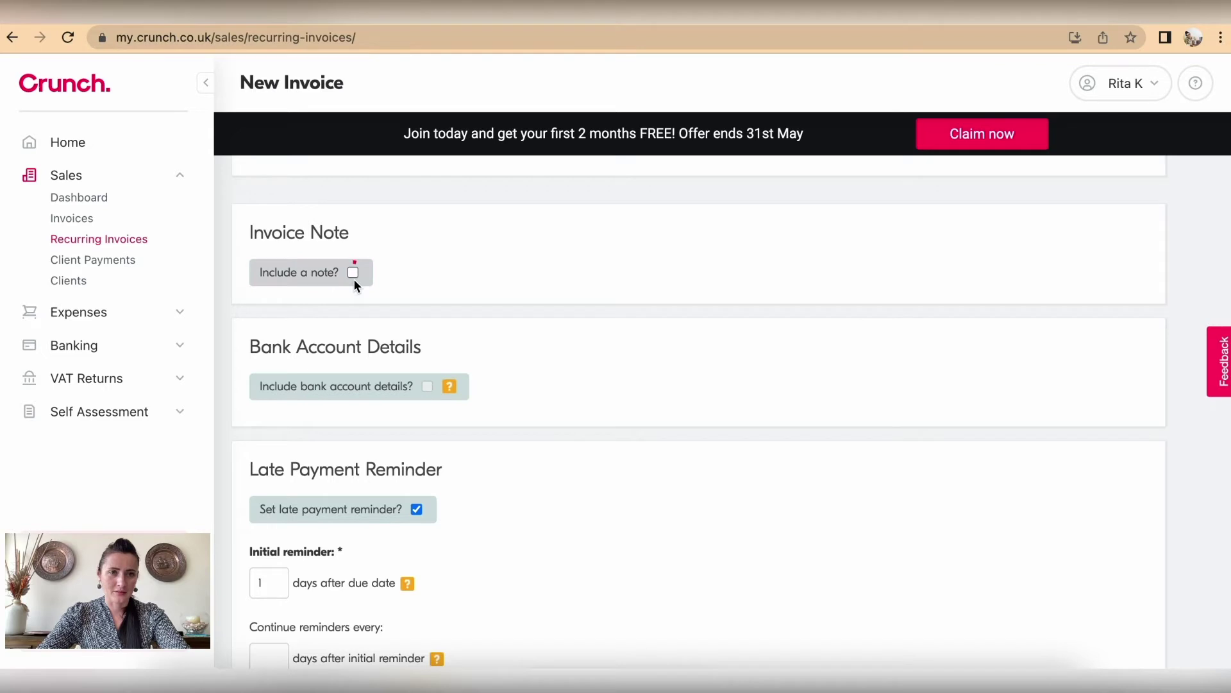
click(353, 278)
scroll(470, 496, down, 7)
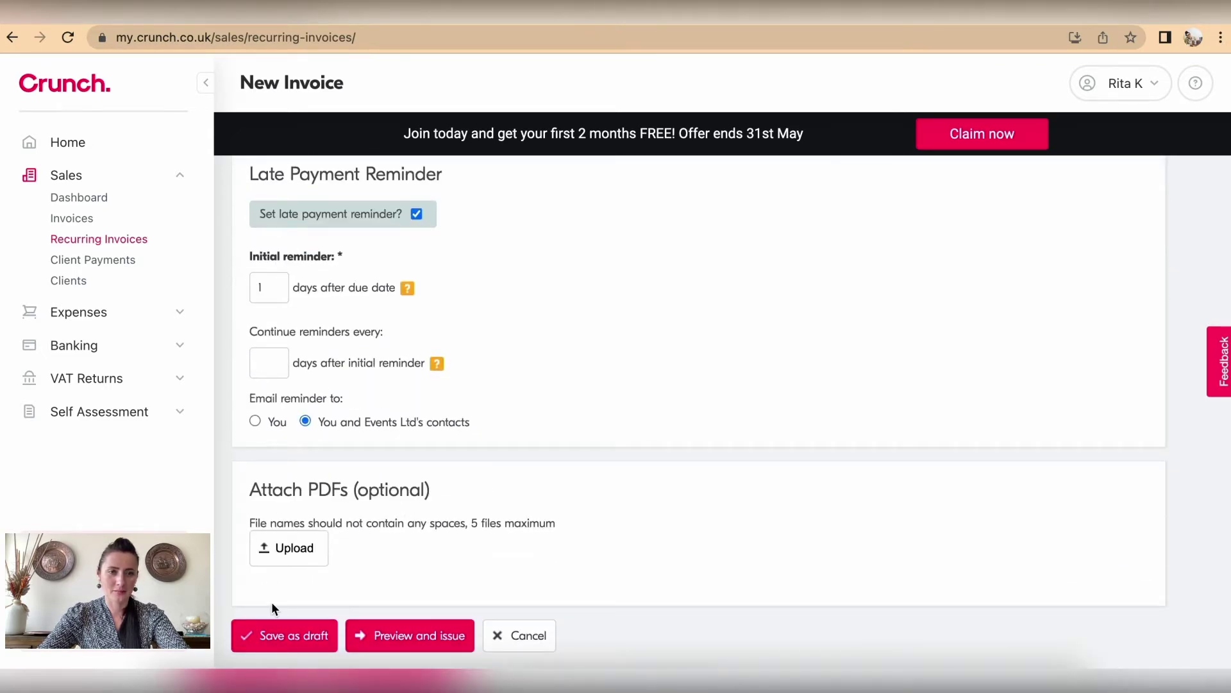
click(288, 642)
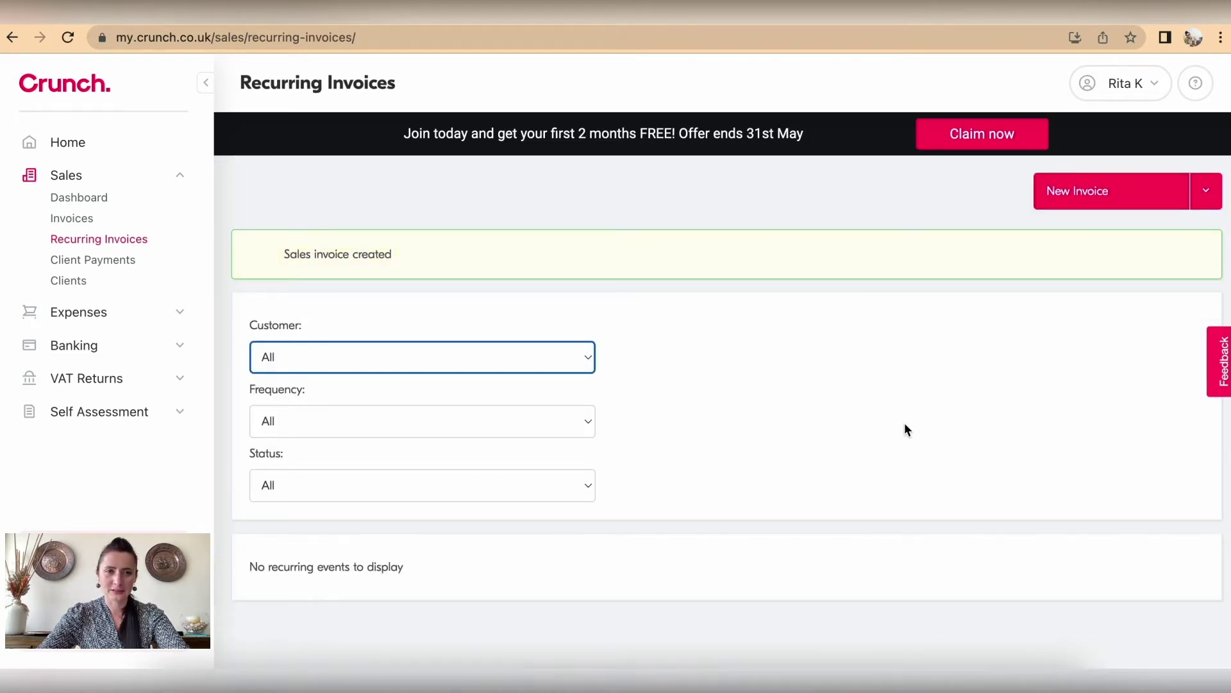
click(80, 219)
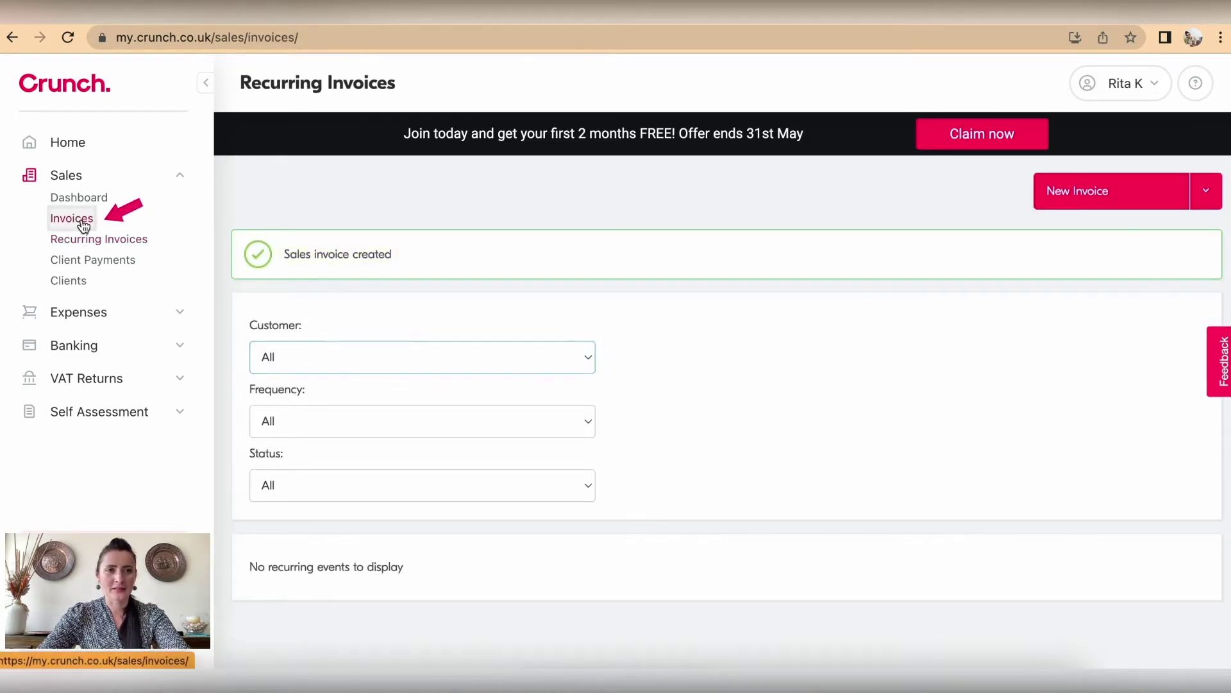
scroll(658, 383, down, 3)
Step: Begin setting up a recurring invoice from the £810 Events Ltd draft
scroll(657, 383, down, 2)
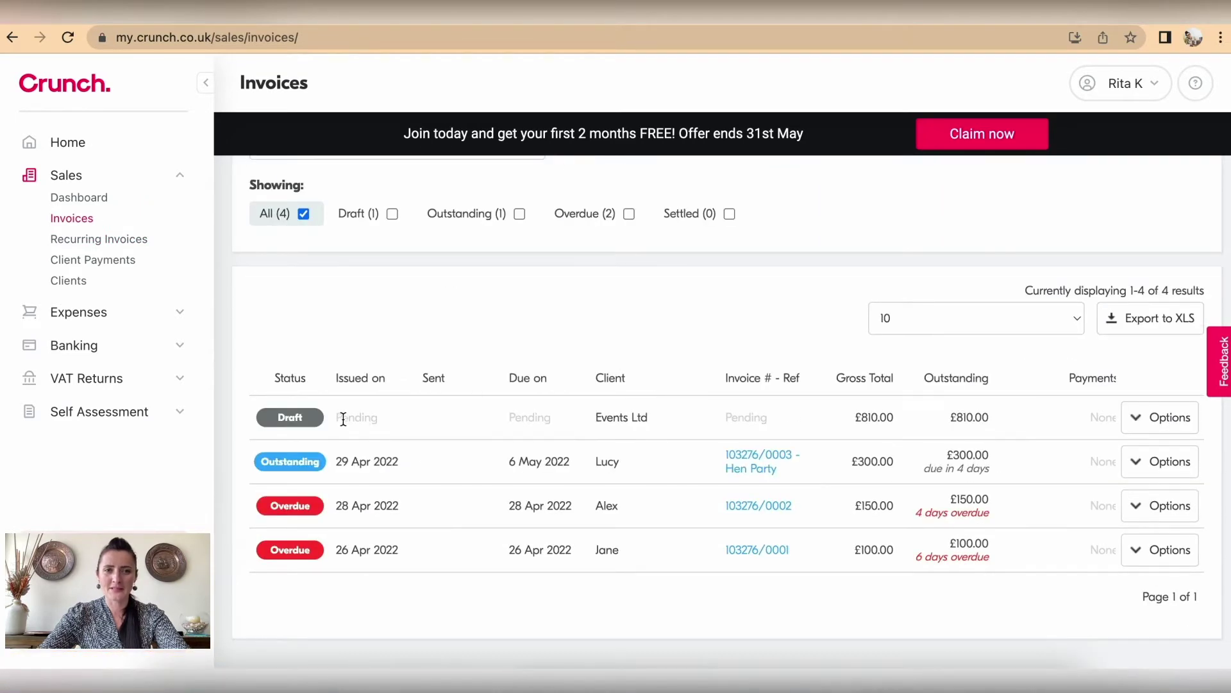
click(1165, 425)
scroll(1164, 507, down, 4)
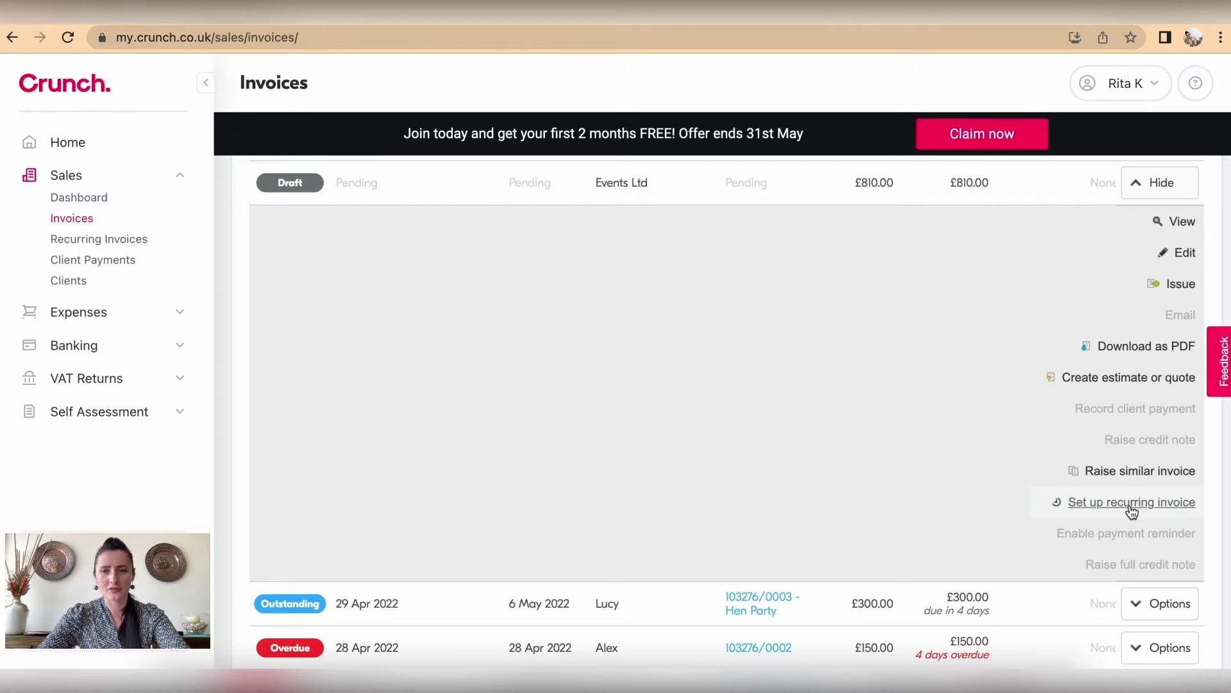
click(1131, 506)
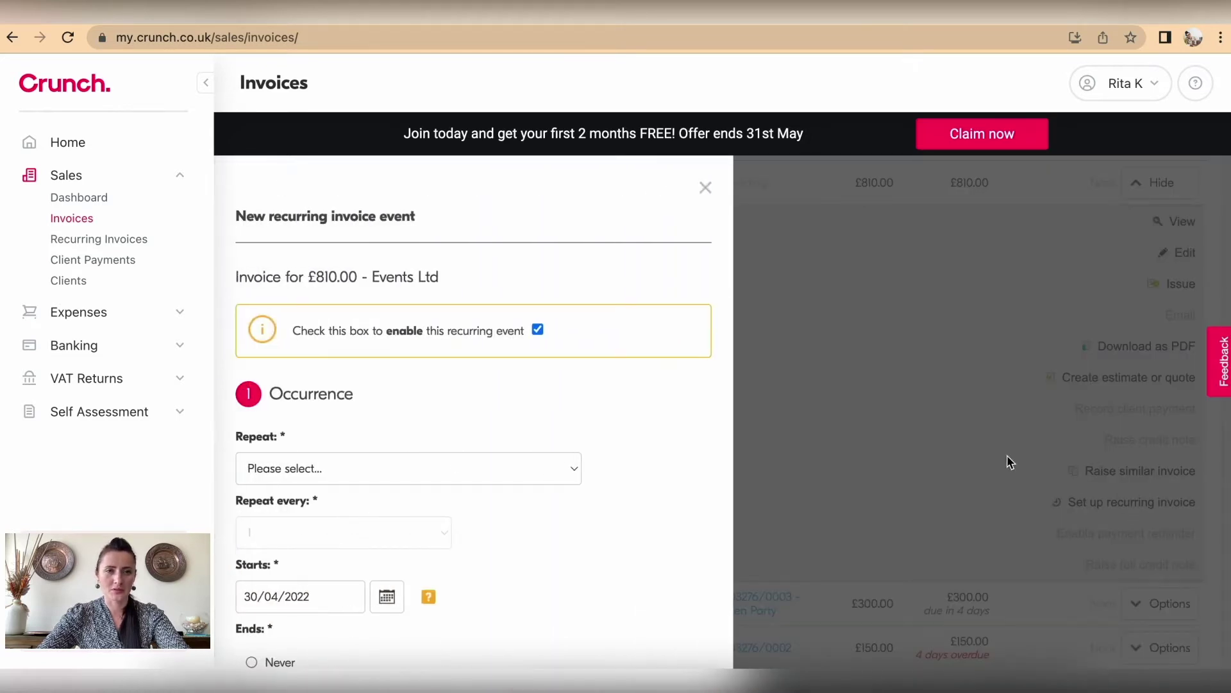
scroll(589, 426, down, 1)
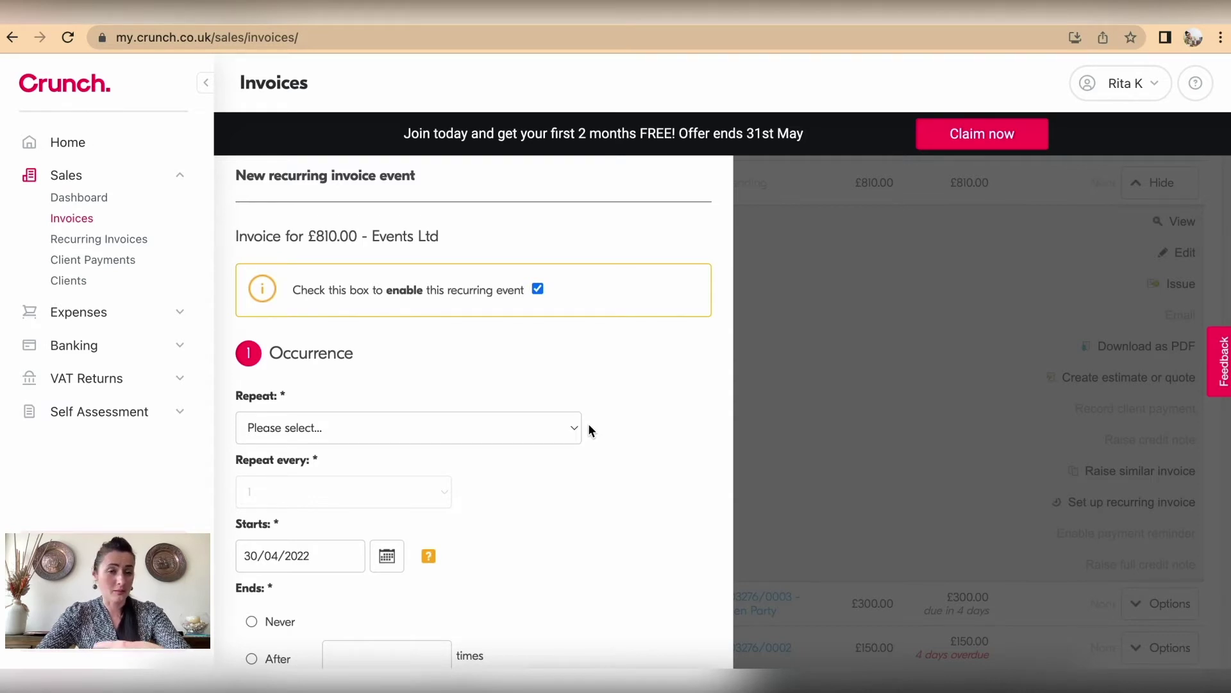
scroll(589, 429, down, 3)
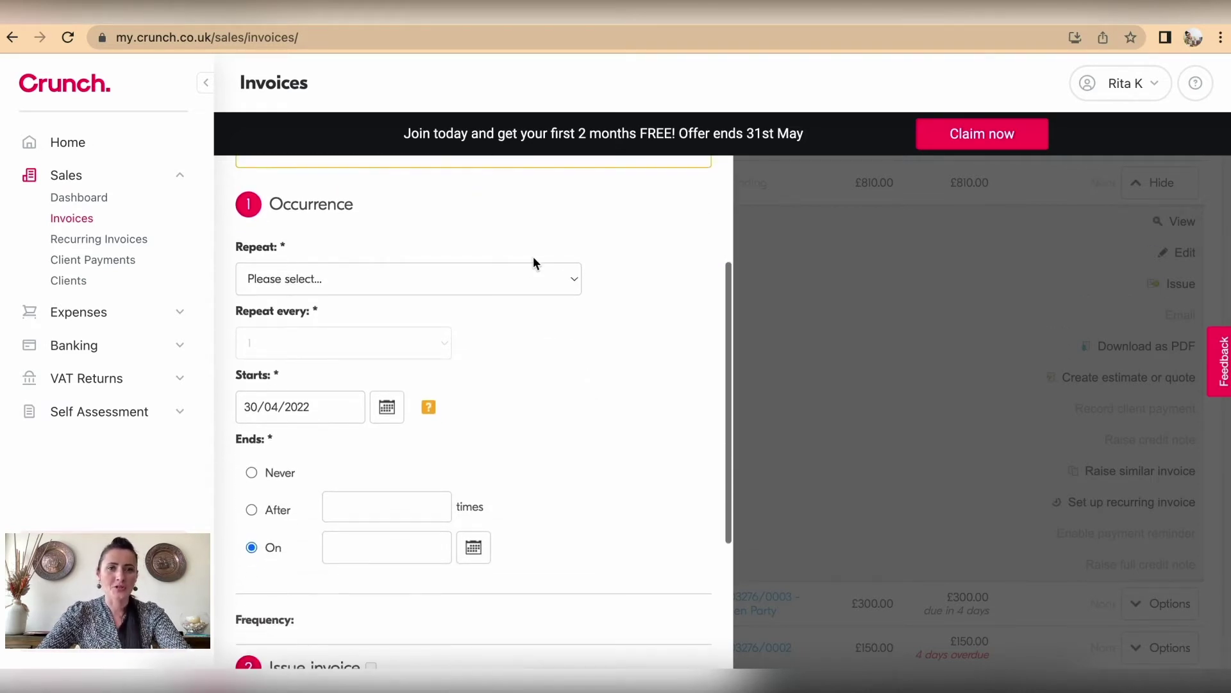
Step: Set the schedule to repeat weekly, every 1 week
click(542, 279)
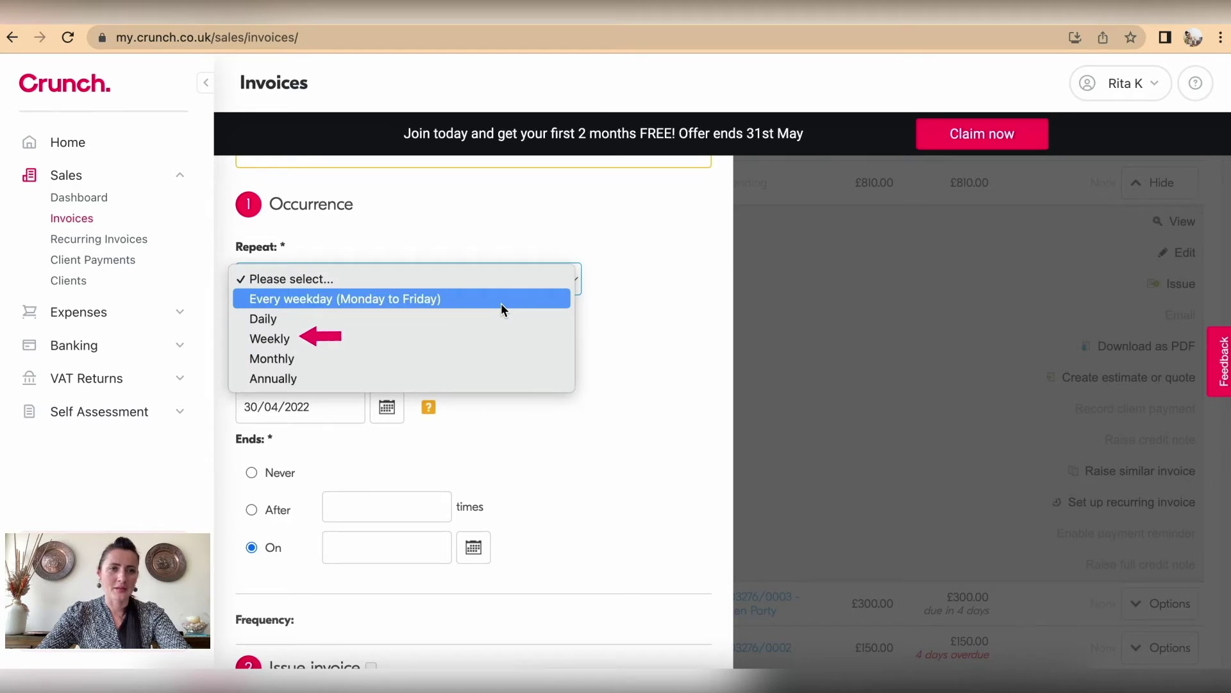
click(468, 338)
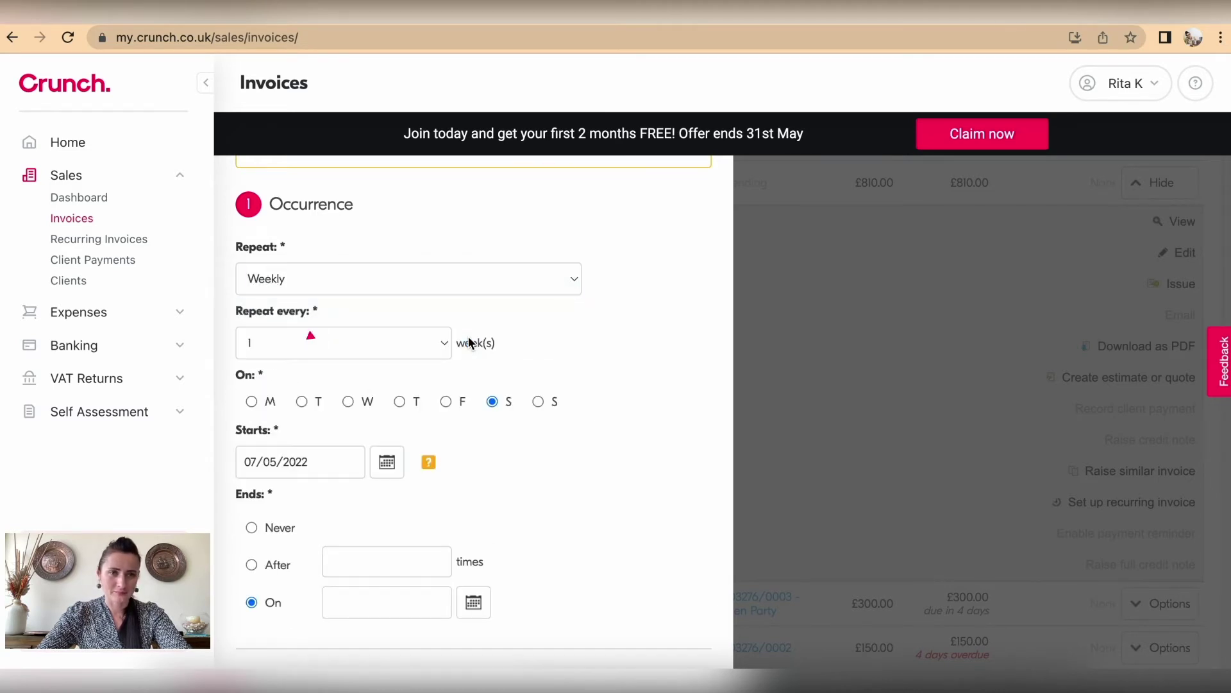
scroll(420, 339, down, 1)
scroll(412, 340, down, 2)
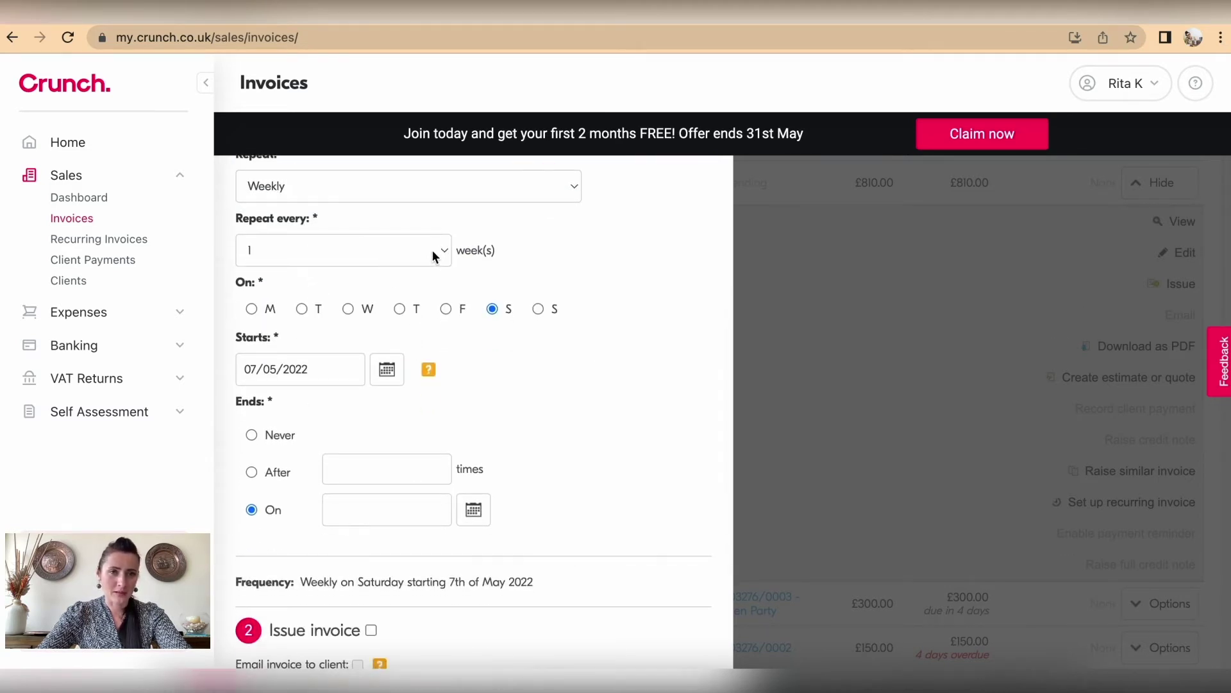
click(434, 253)
click(434, 252)
scroll(552, 228, up, 3)
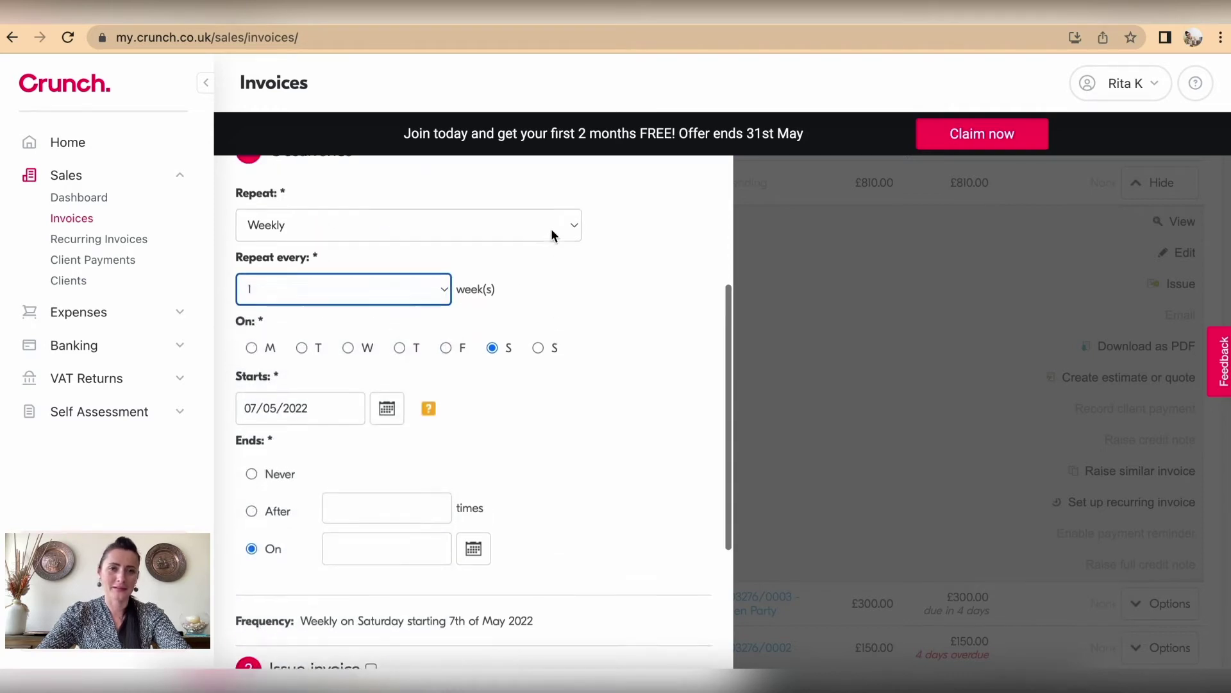
click(575, 293)
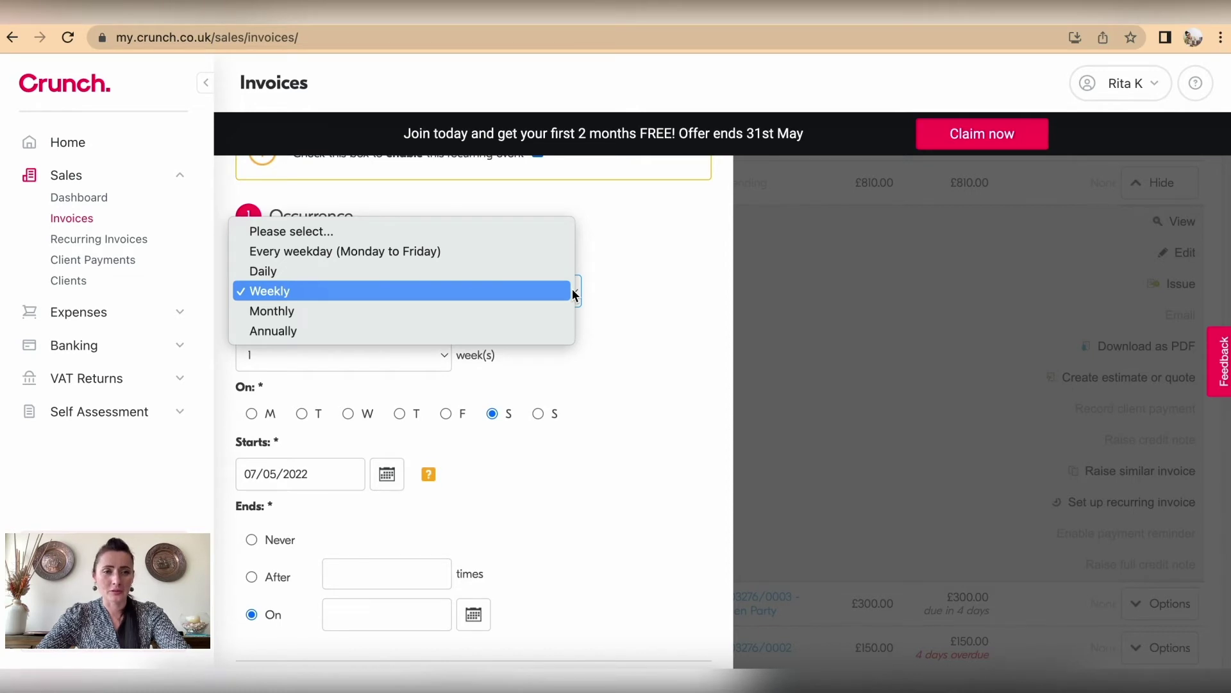
click(559, 293)
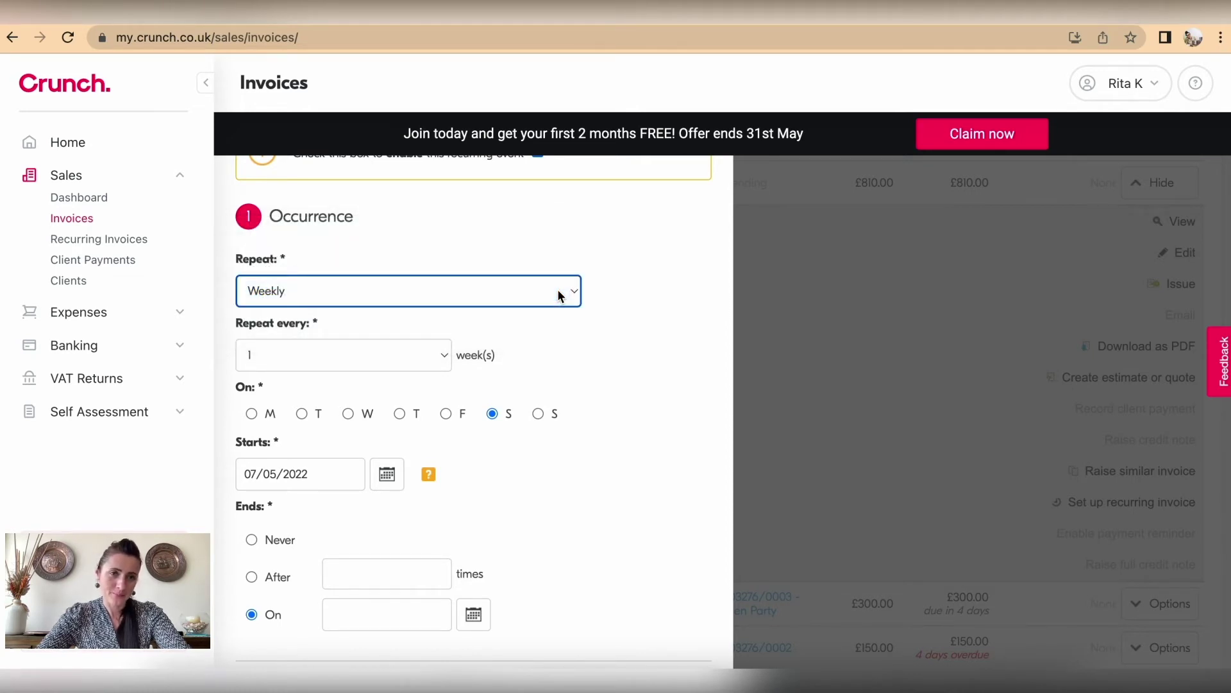
click(430, 356)
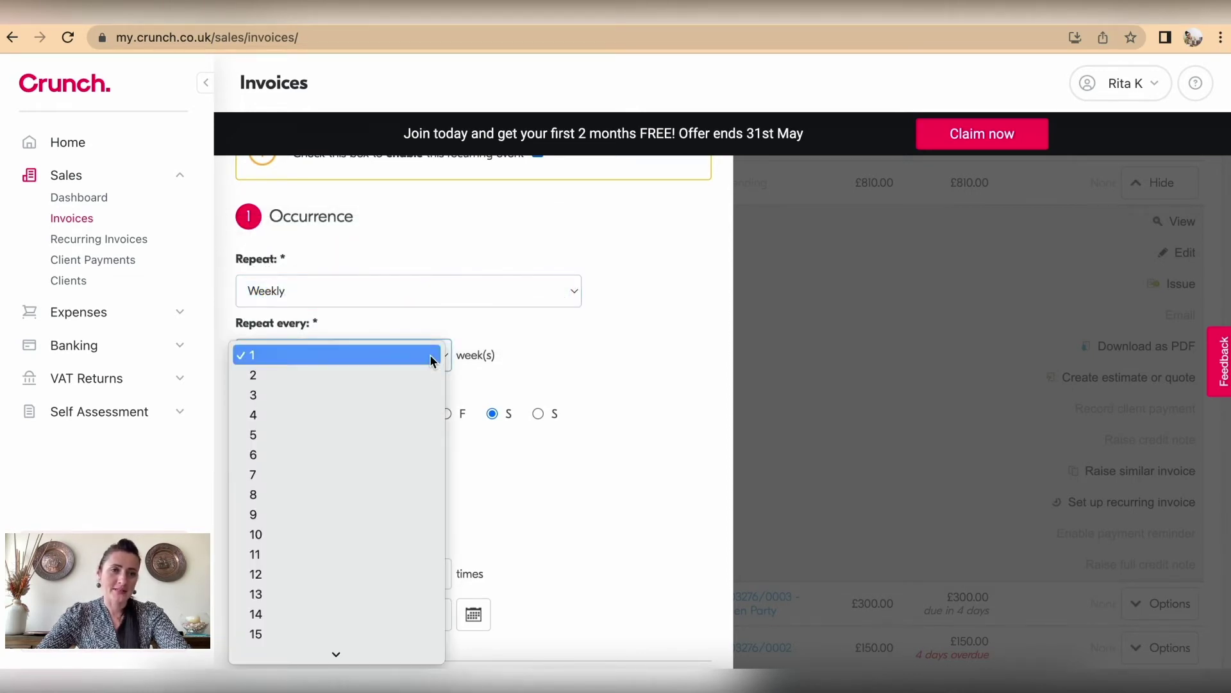
click(432, 357)
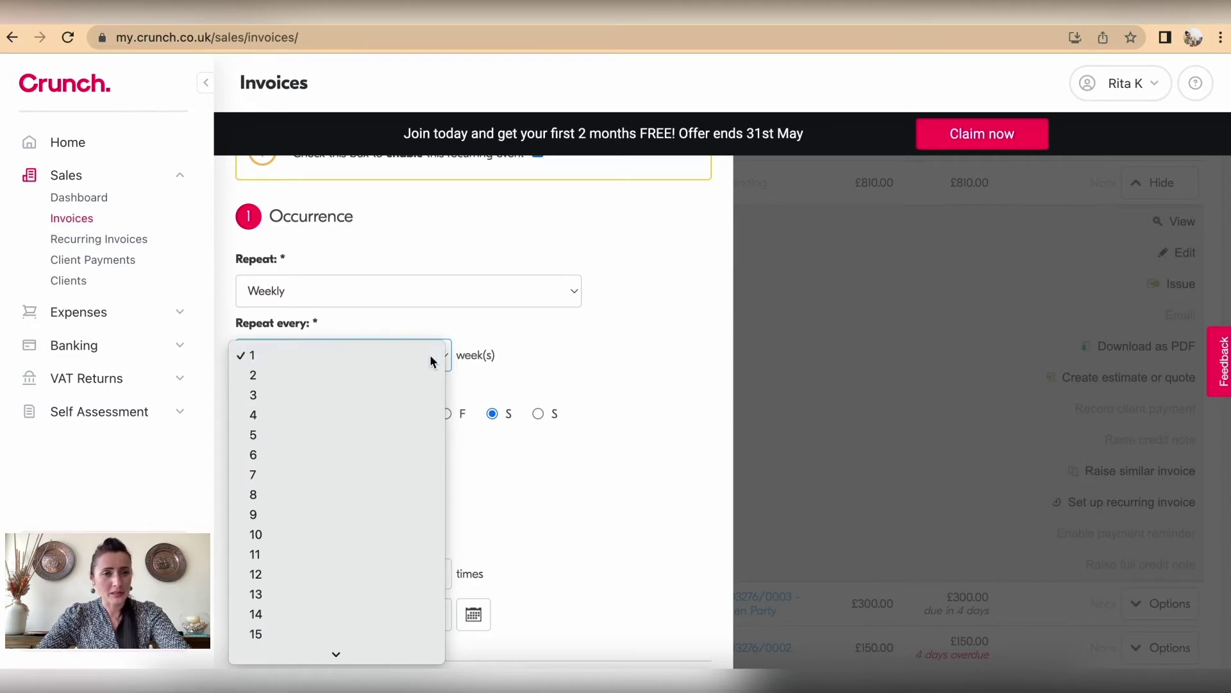
scroll(612, 385, down, 3)
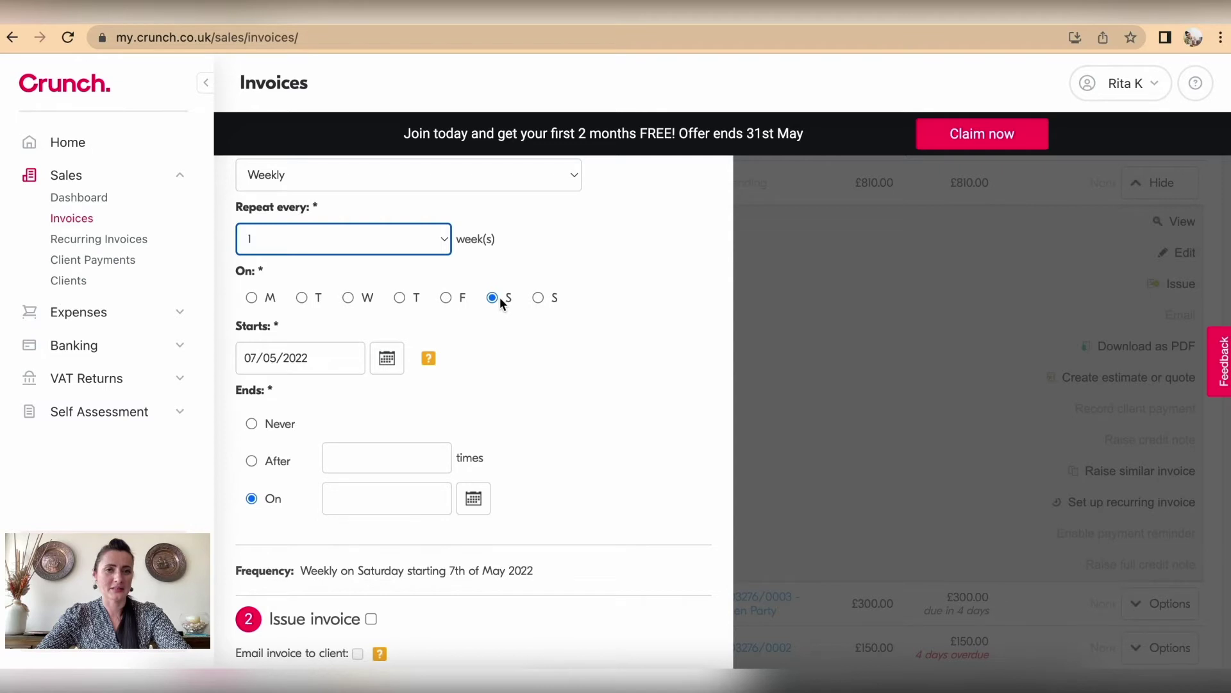
click(386, 361)
Step: Set the recurring invoice start date to 4 June 2022
click(377, 389)
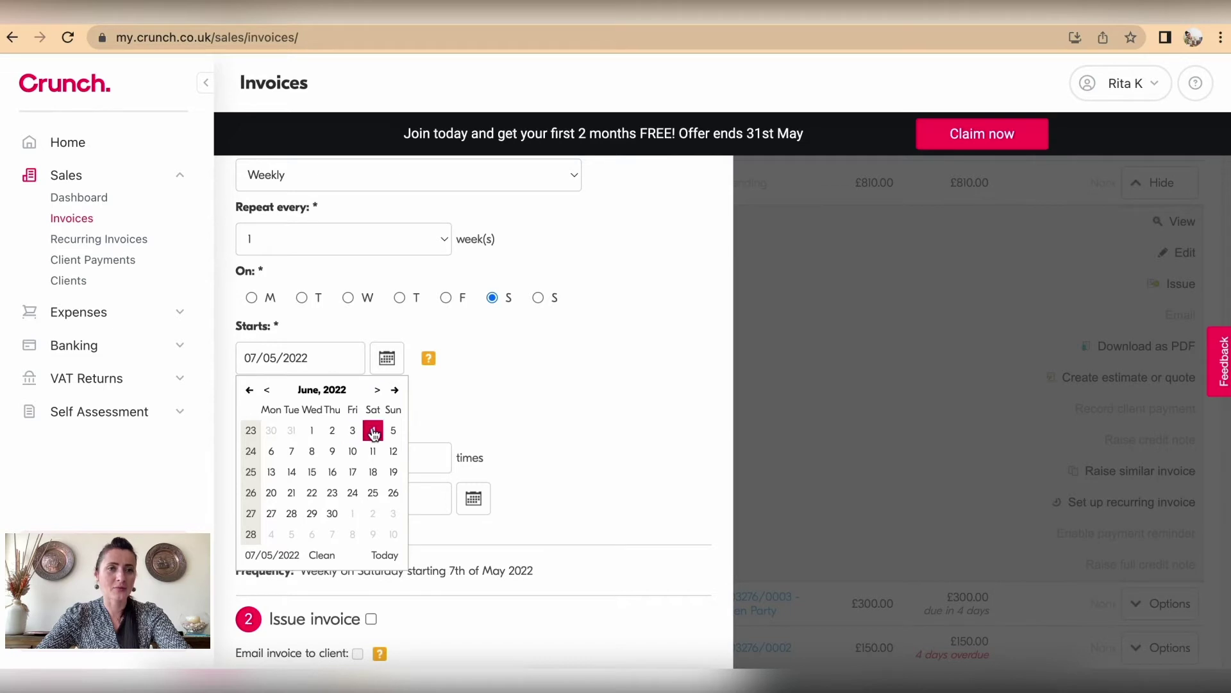
click(373, 430)
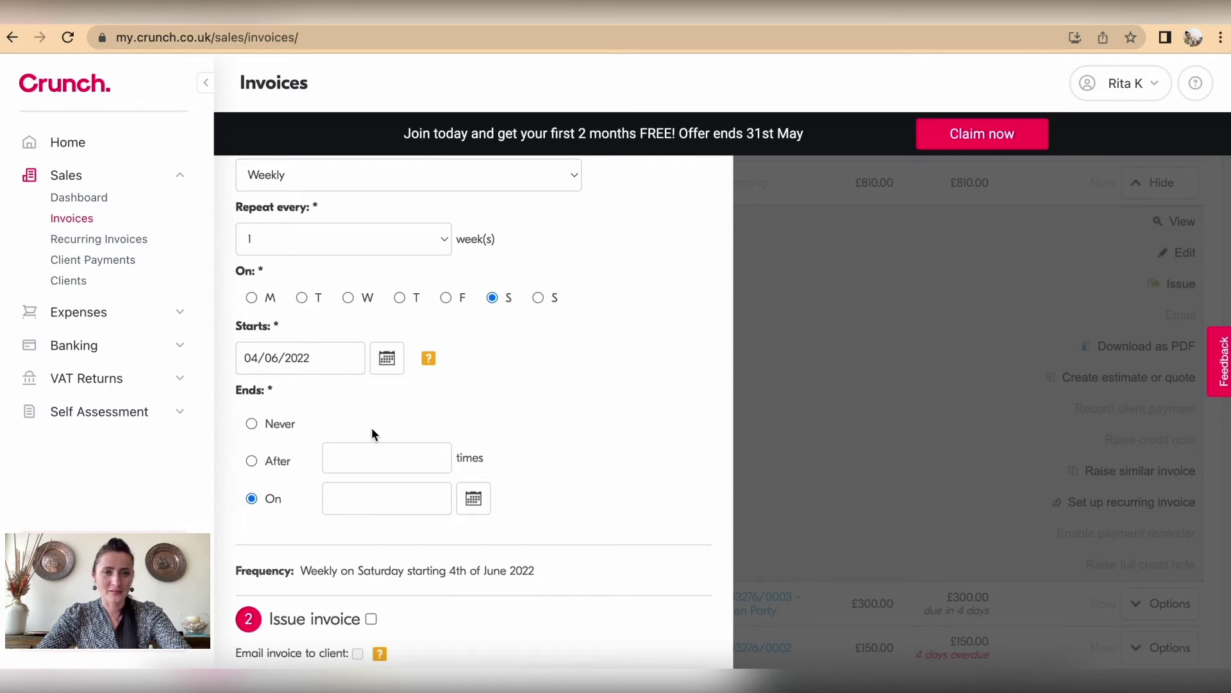
scroll(371, 427, down, 5)
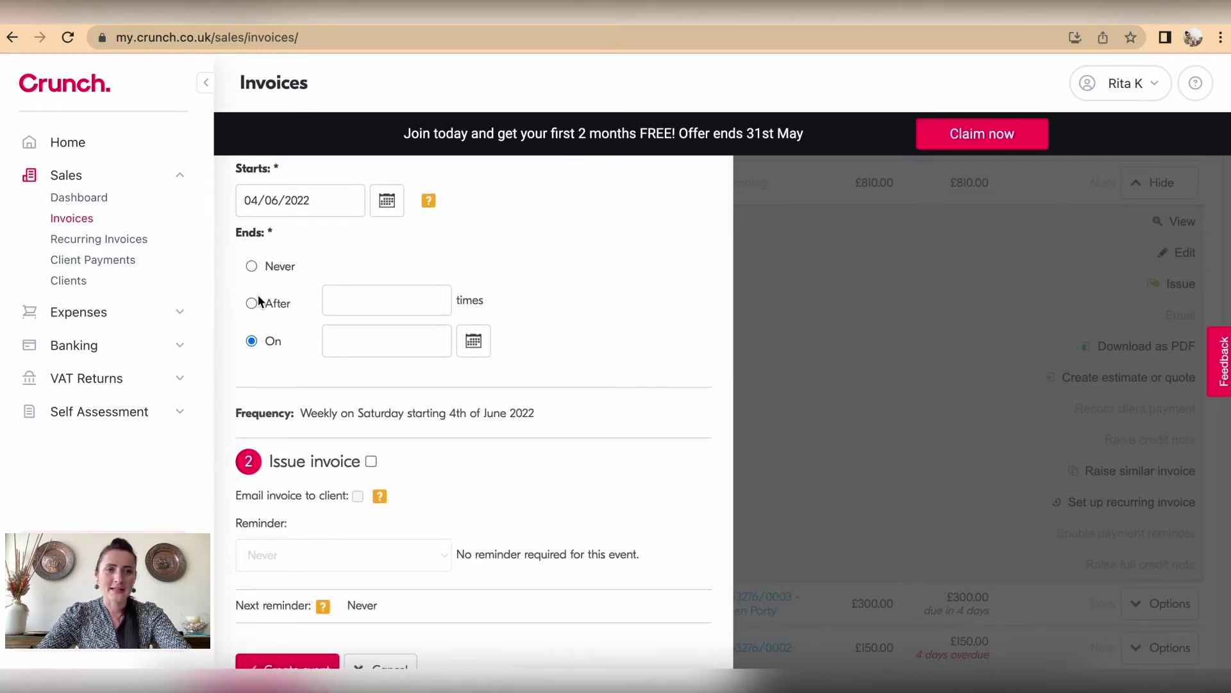
Step: Set the end date to 1 October 2022 and have each invoice issued automatically
click(475, 343)
click(463, 373)
click(464, 372)
click(464, 373)
click(464, 372)
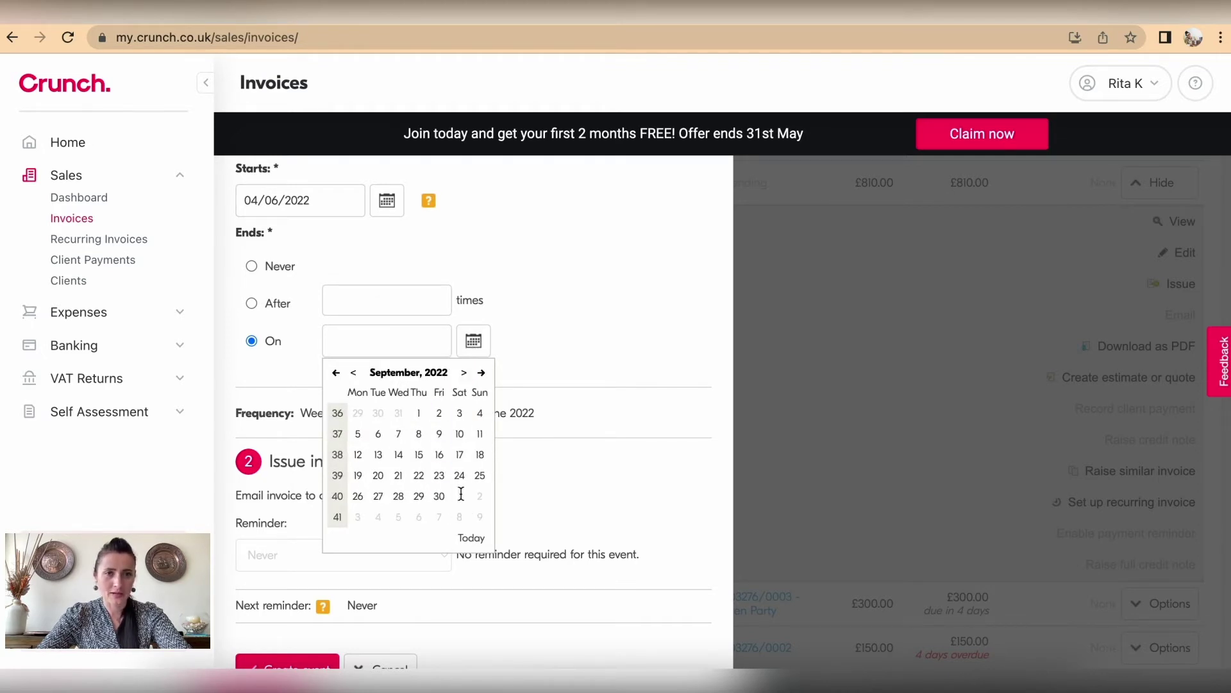
click(463, 373)
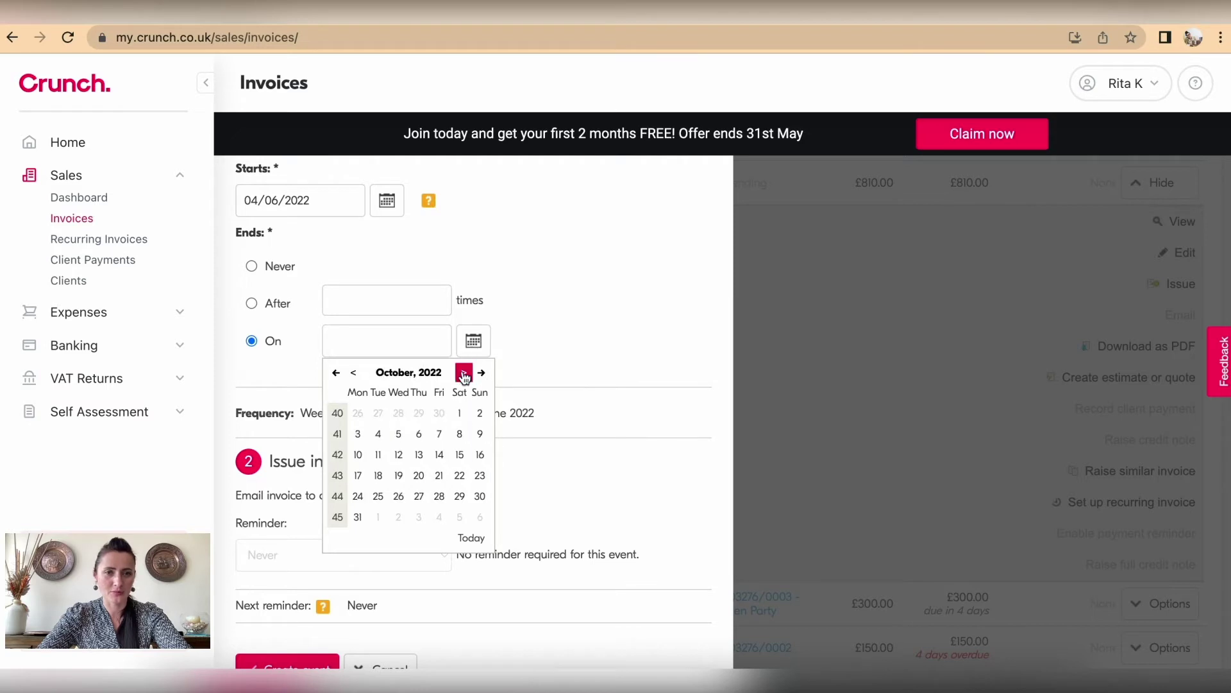
click(458, 413)
scroll(493, 449, down, 1)
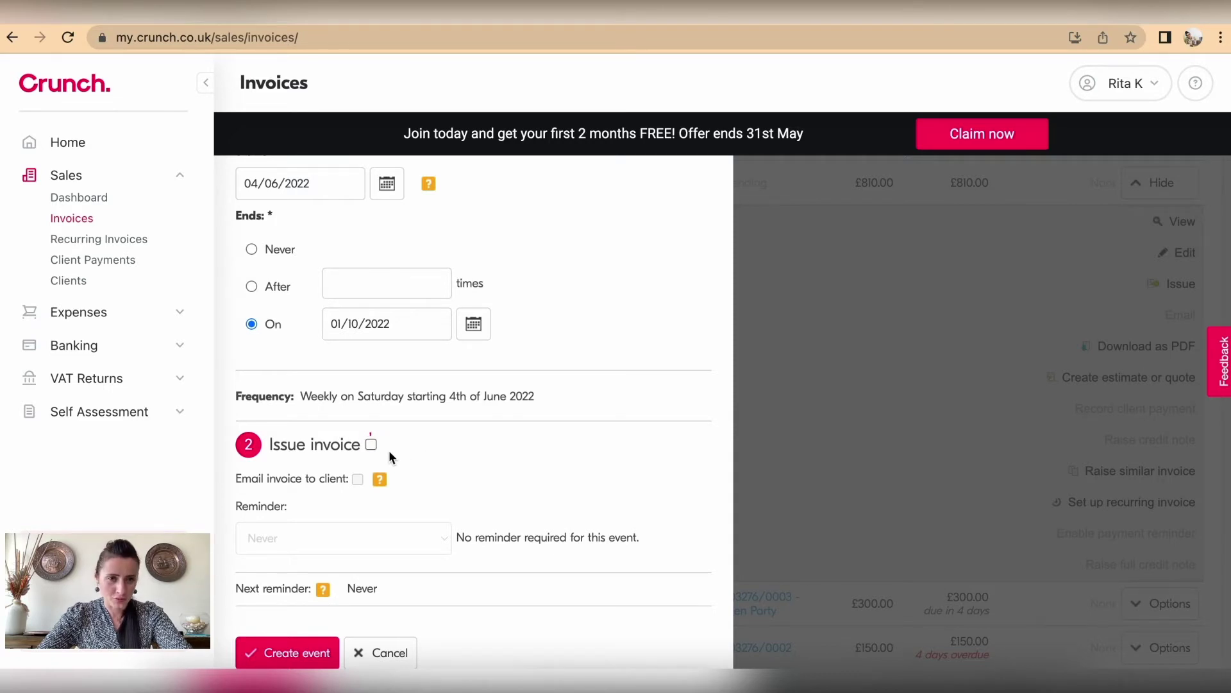
click(372, 444)
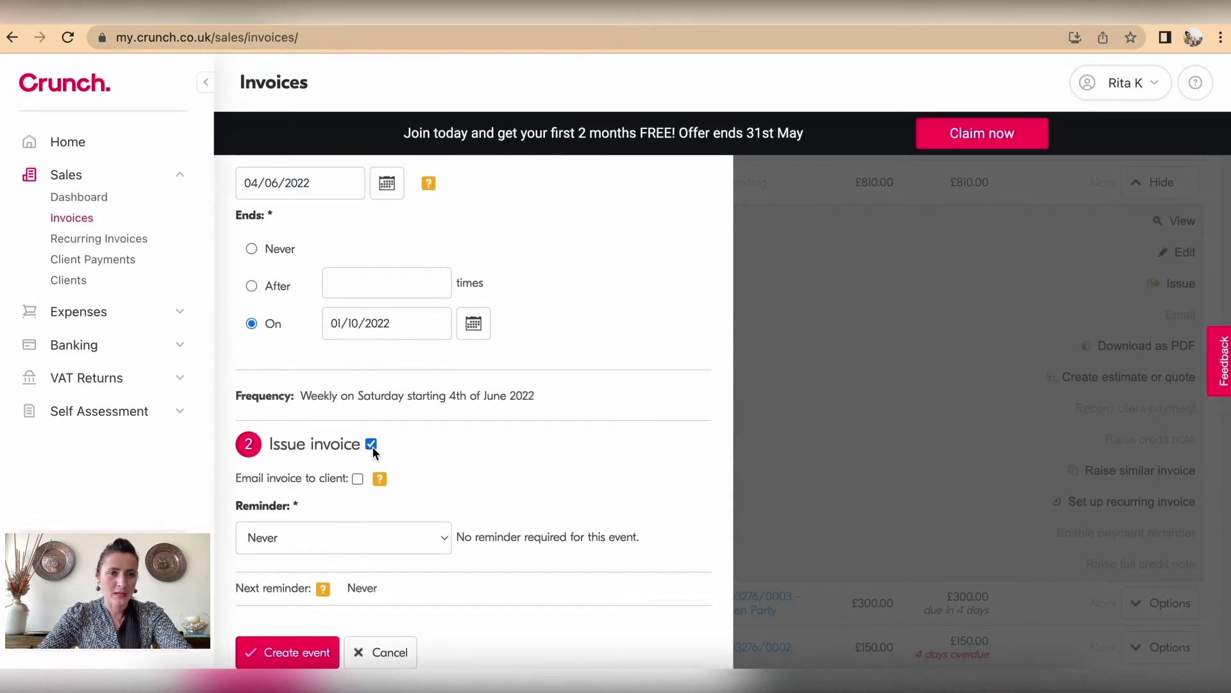
Step: Email each invoice to the client, leave the reminder at Never, and create the event
click(358, 479)
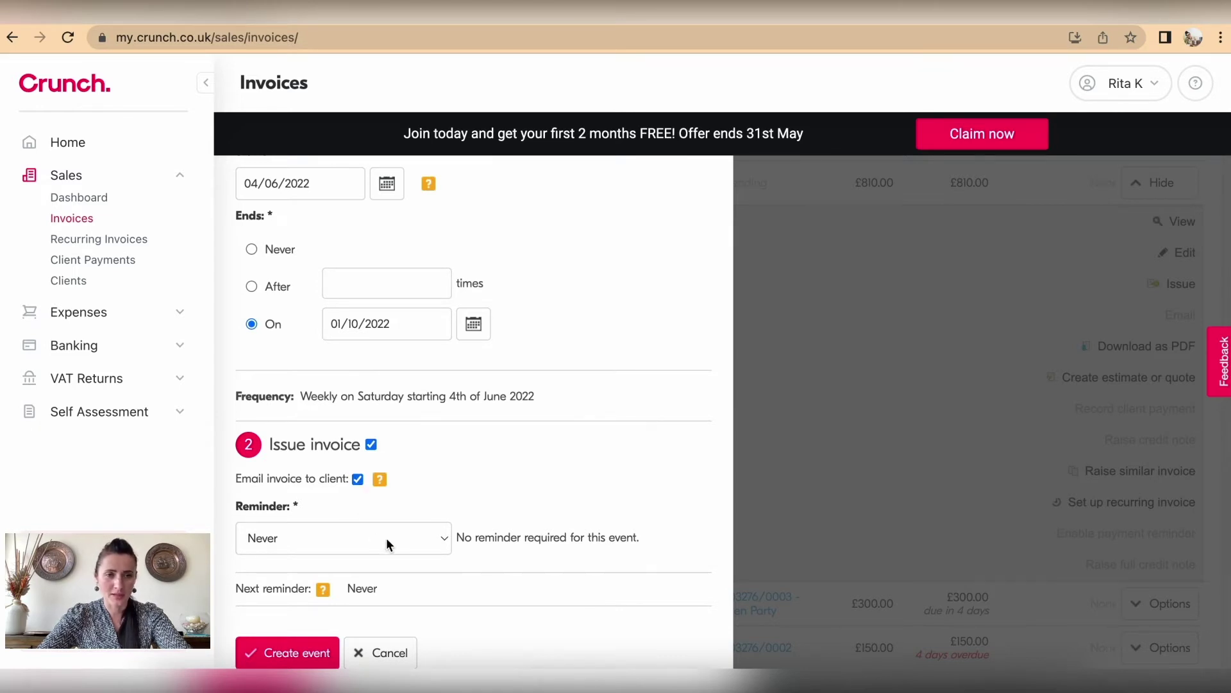
click(443, 542)
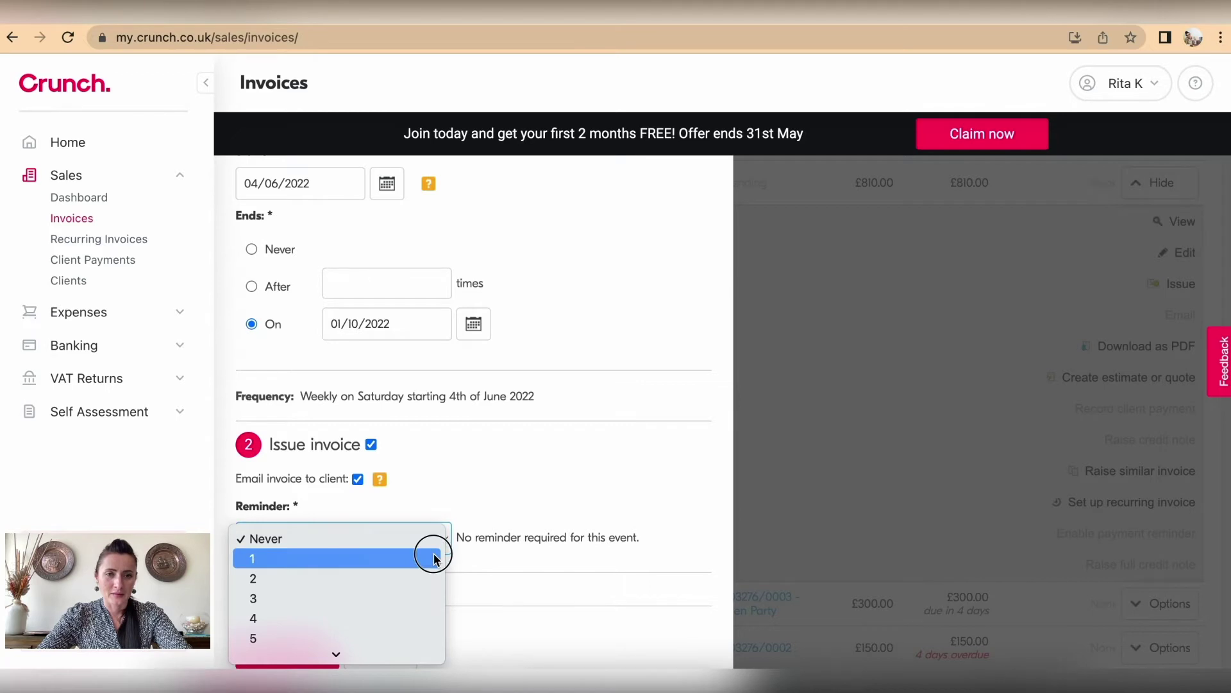
click(434, 558)
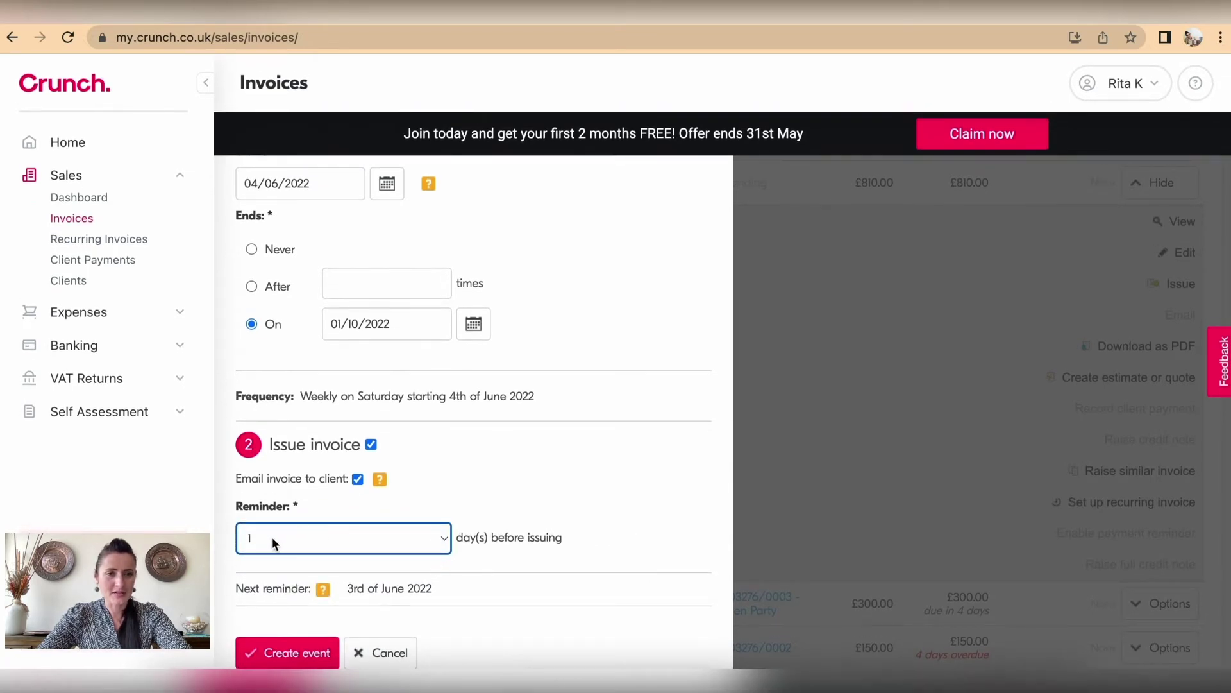
click(439, 539)
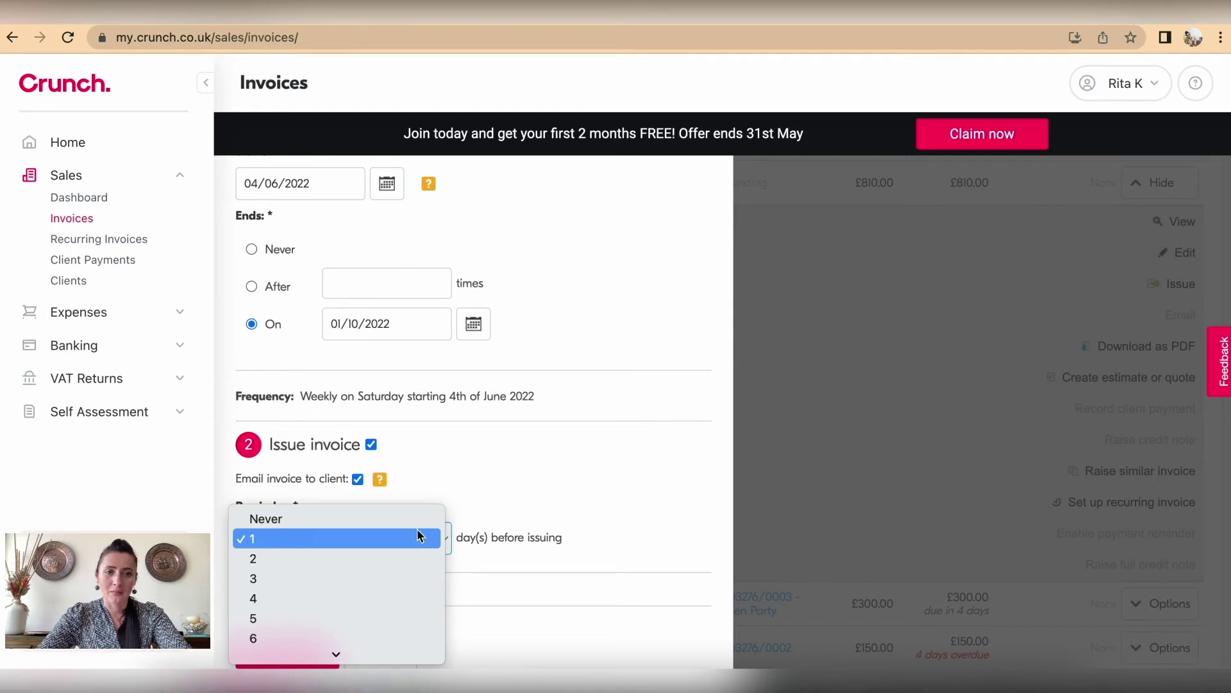
click(413, 522)
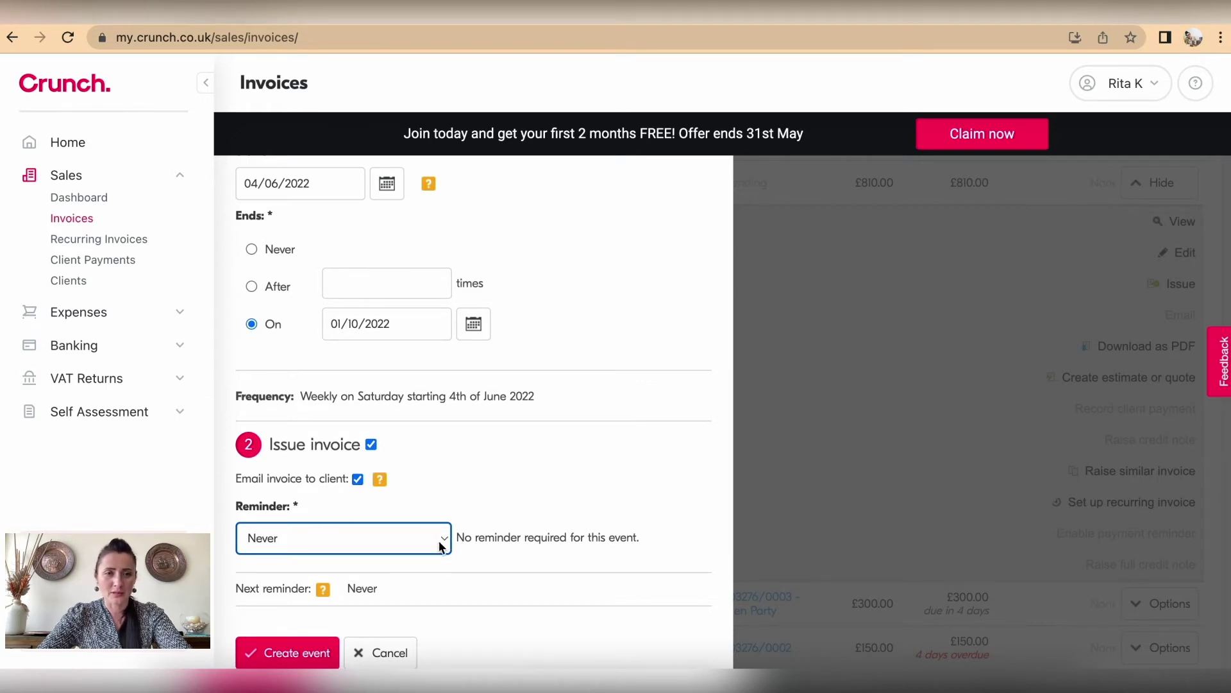
click(439, 541)
click(405, 577)
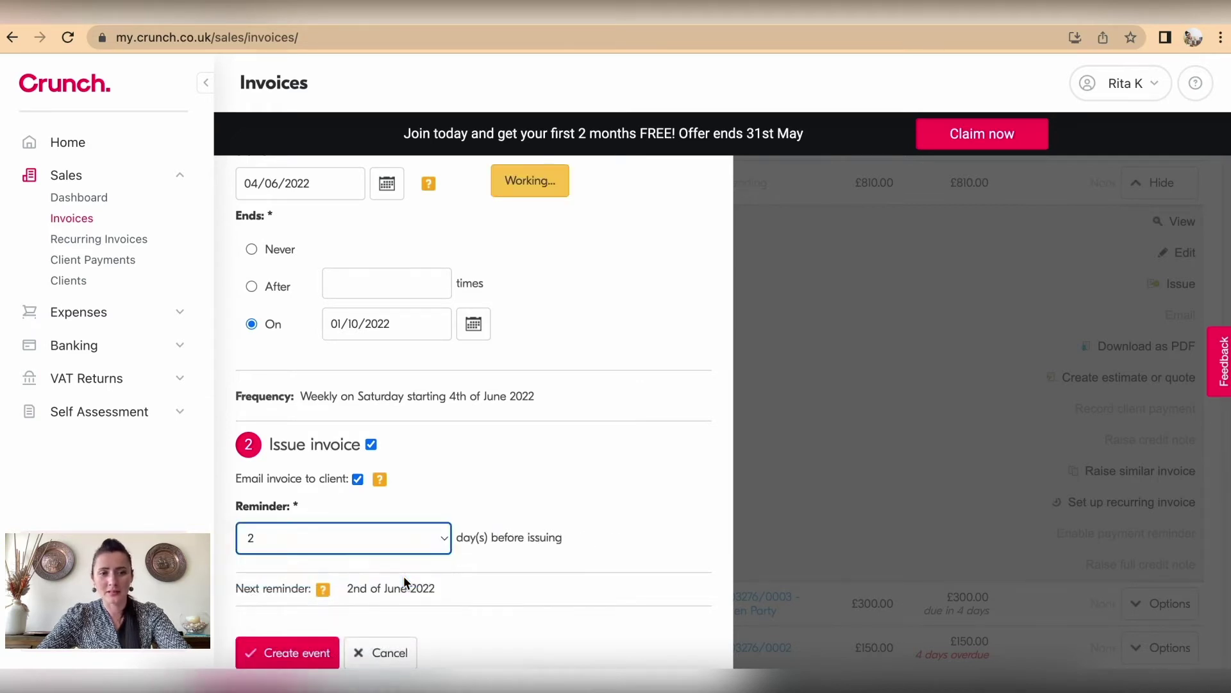
click(445, 538)
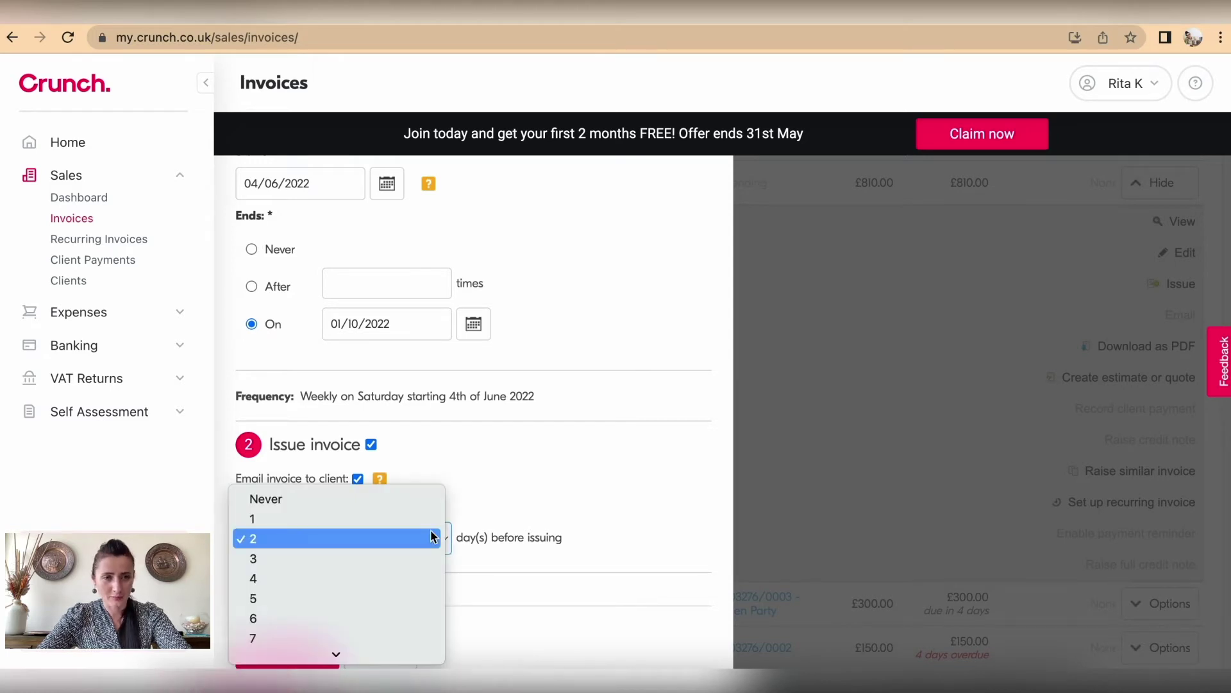
click(414, 502)
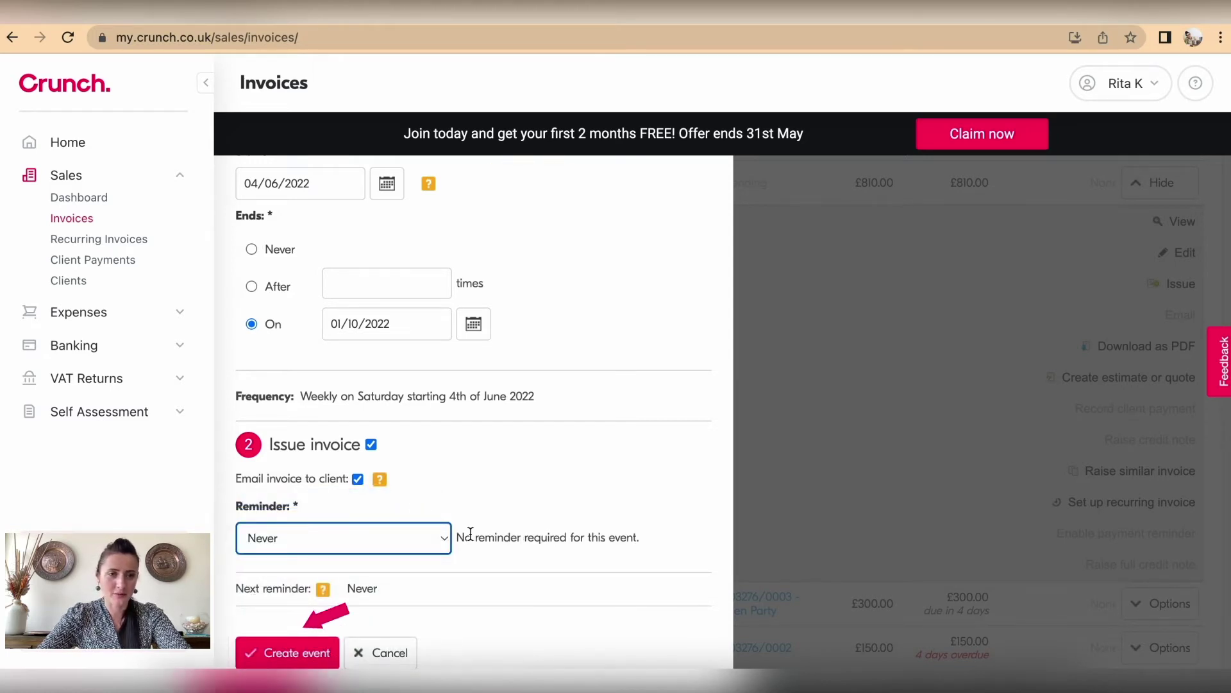
click(296, 651)
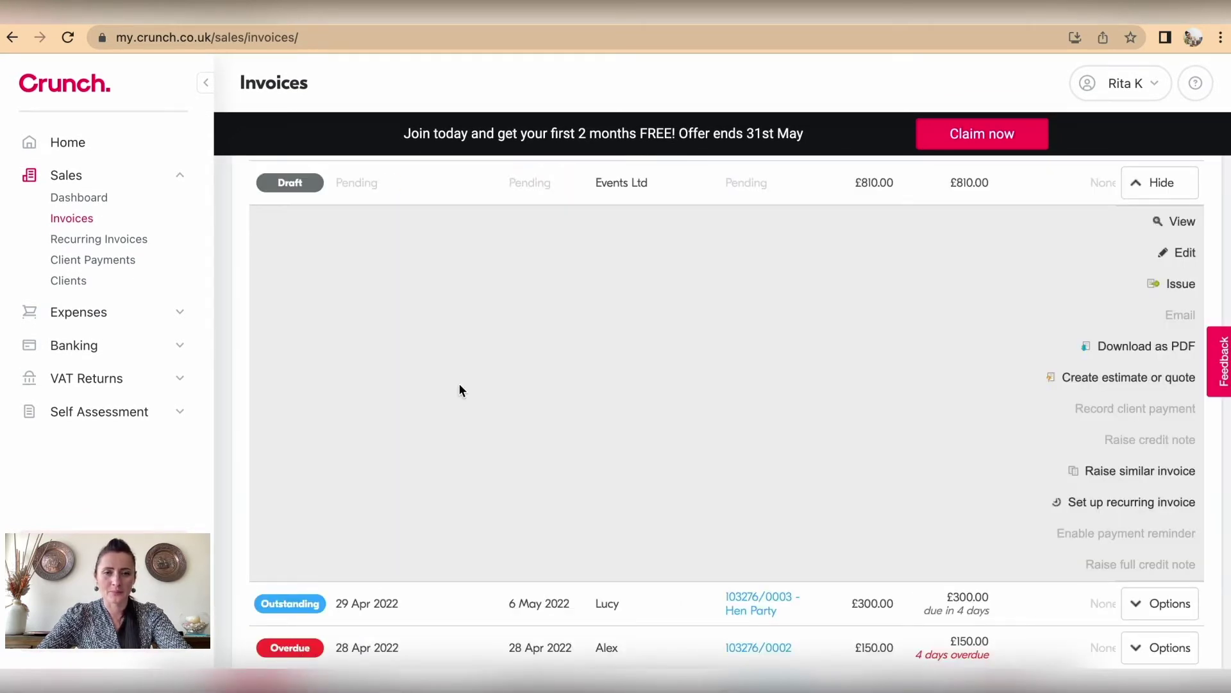
Step: Inspect the Events Ltd recurring invoice's action options, then return to the Invoices list
scroll(459, 388, down, 3)
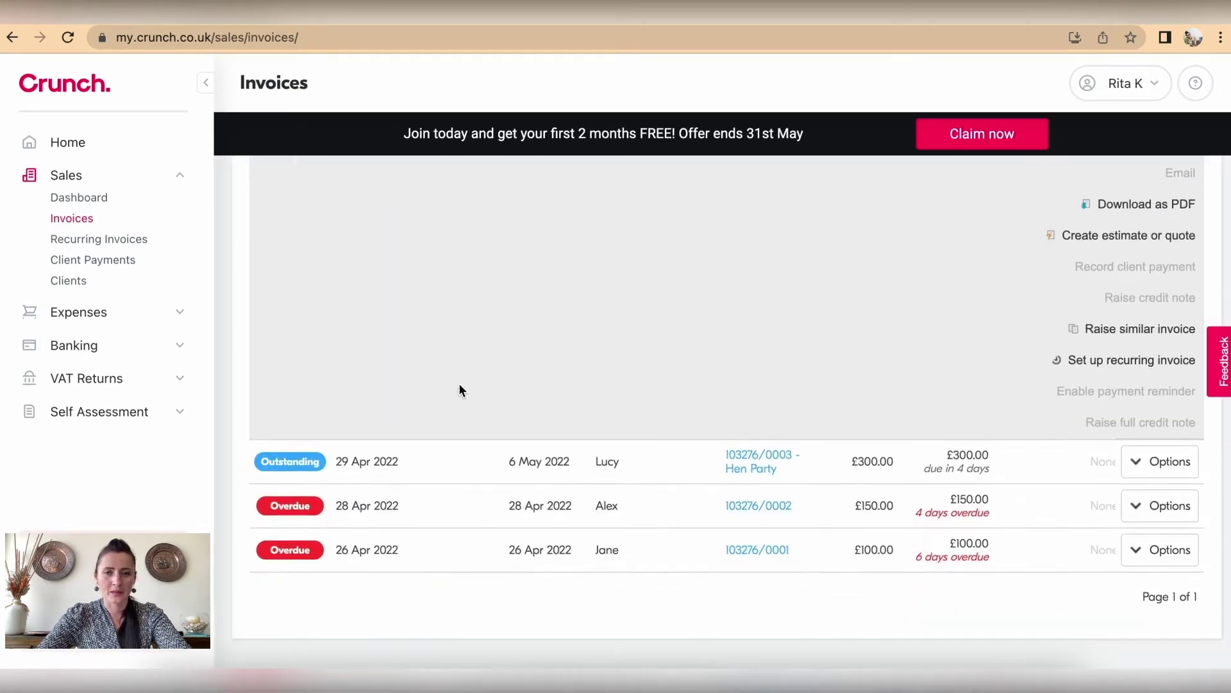
click(121, 241)
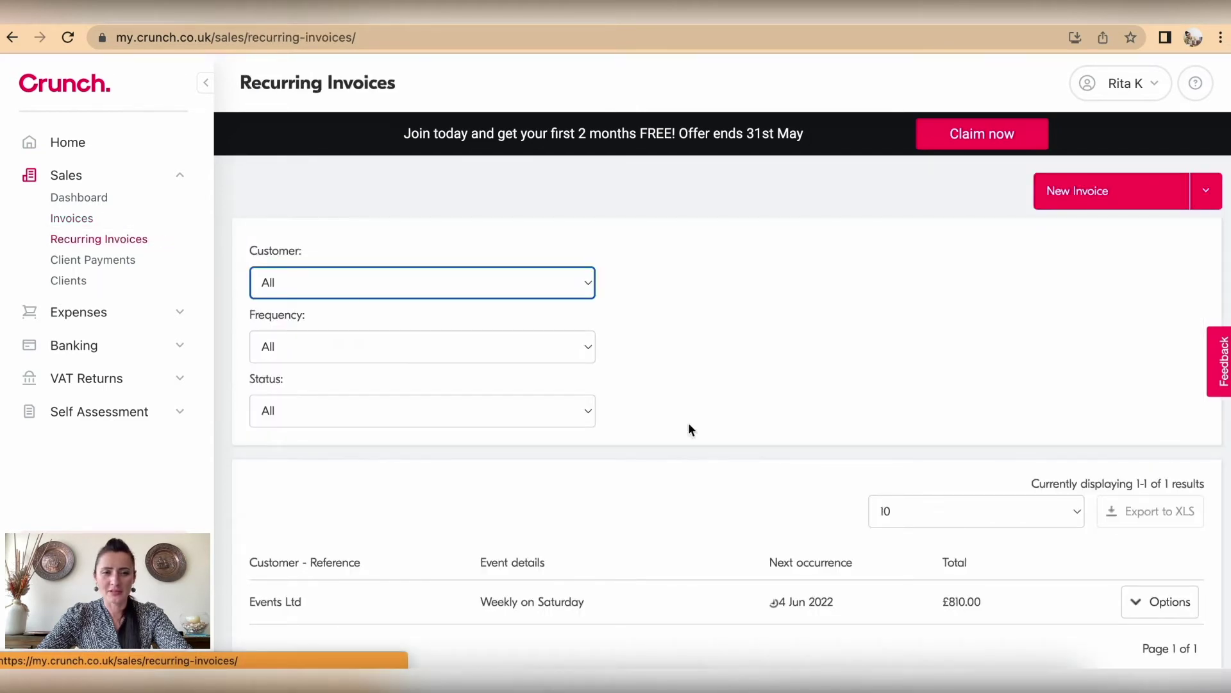
scroll(769, 467, down, 1)
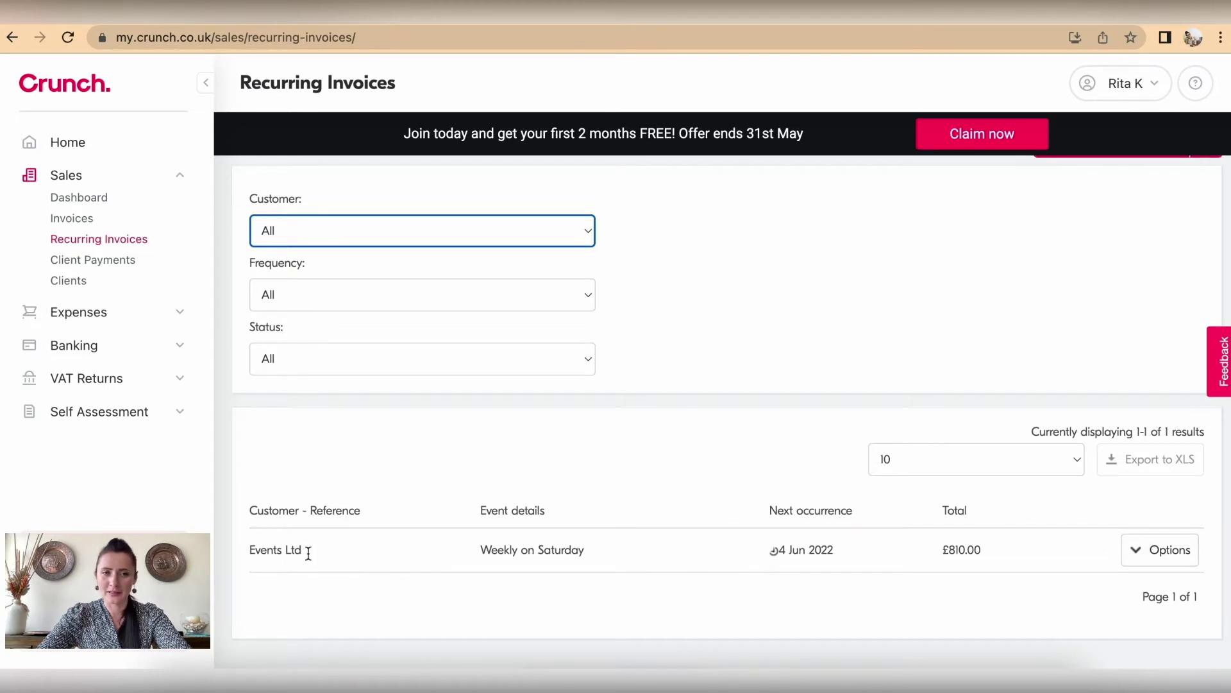
click(1159, 548)
scroll(1158, 550, down, 2)
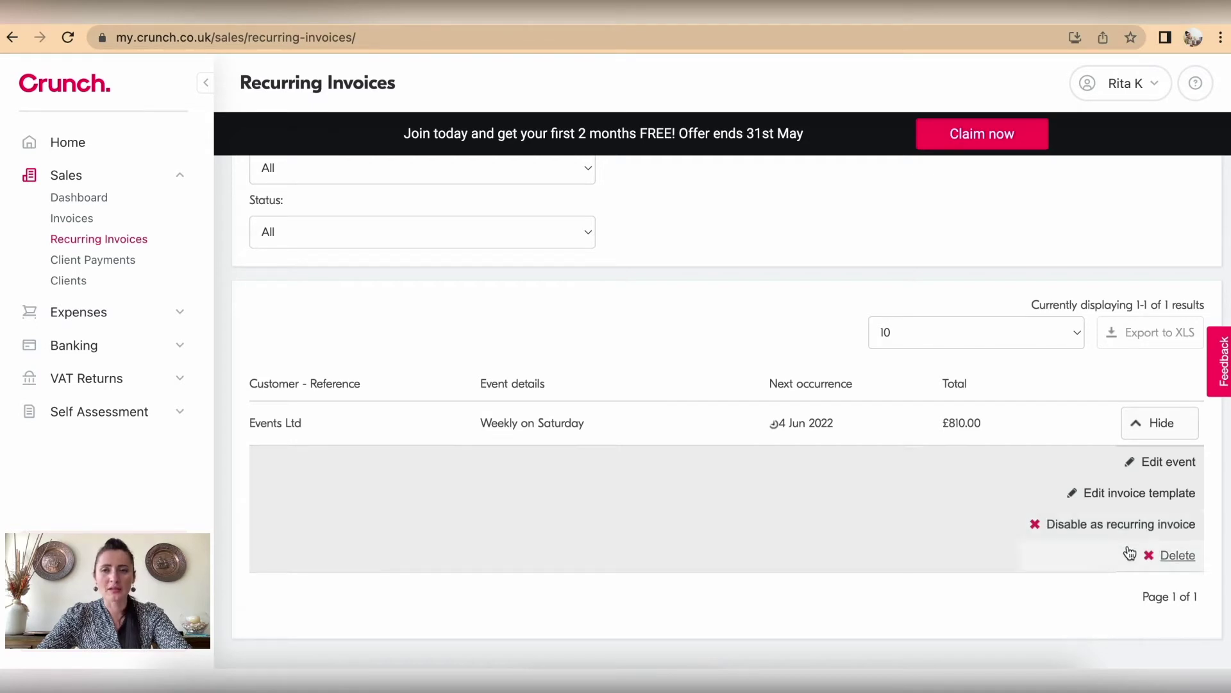
click(1180, 428)
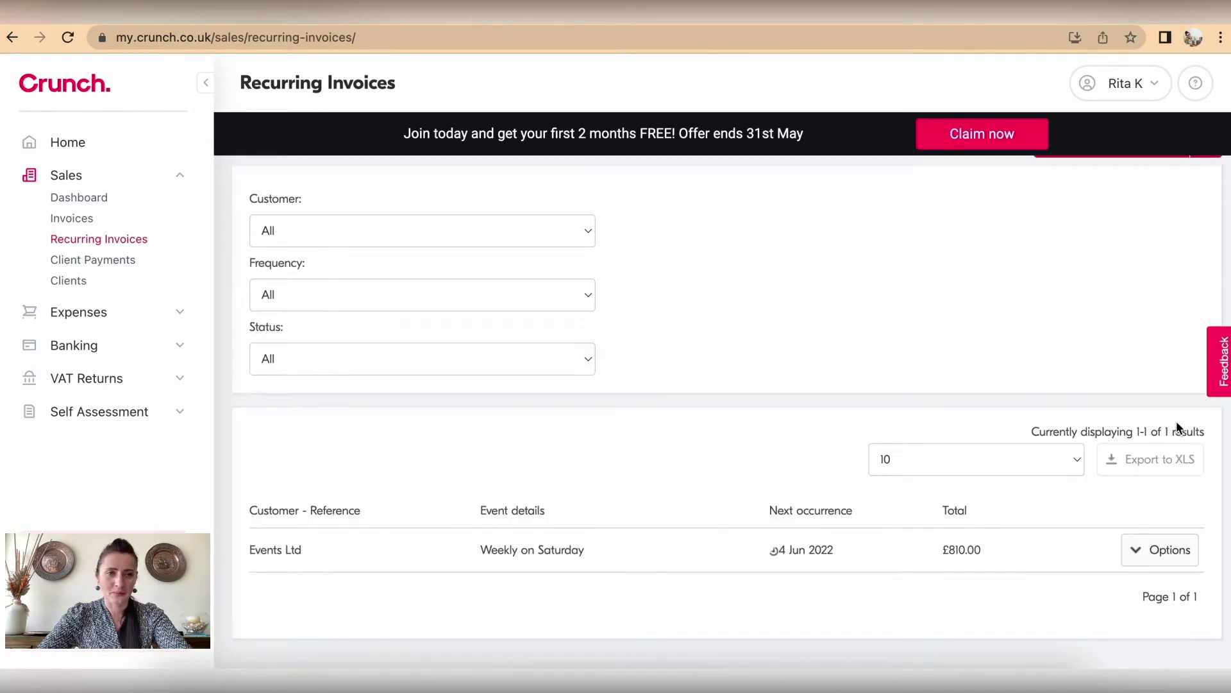
click(81, 221)
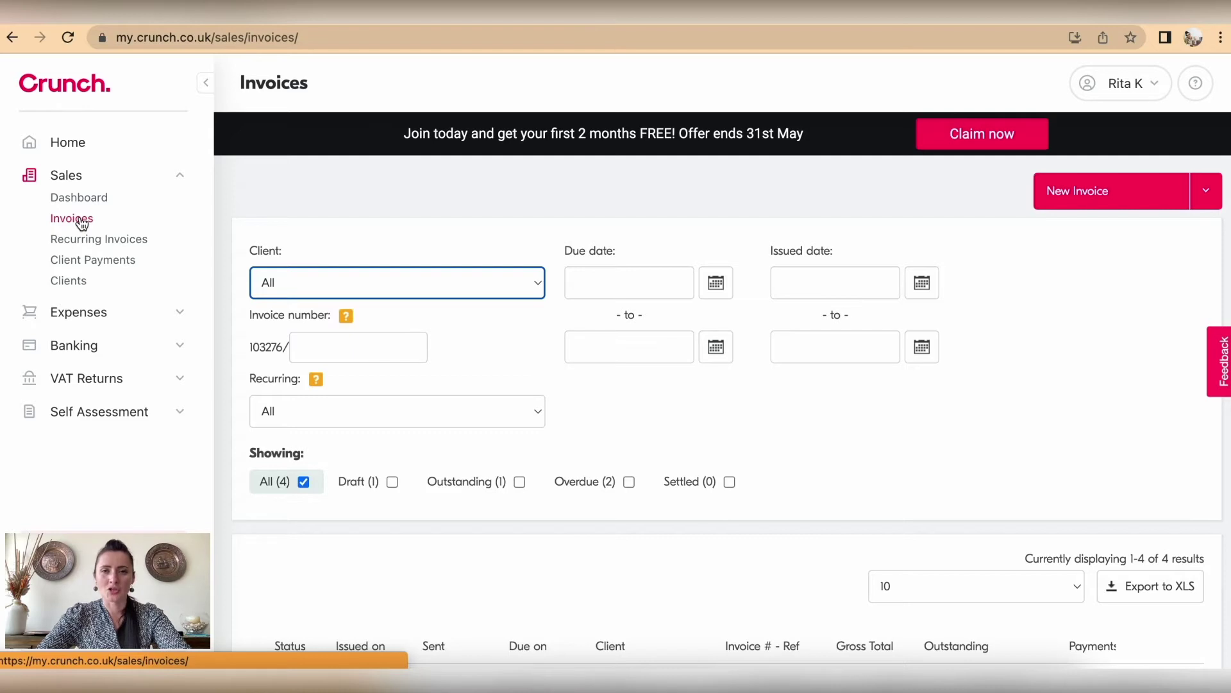
Step: Start a new invoice for Events Ltd dated 30 April 2022
click(1105, 202)
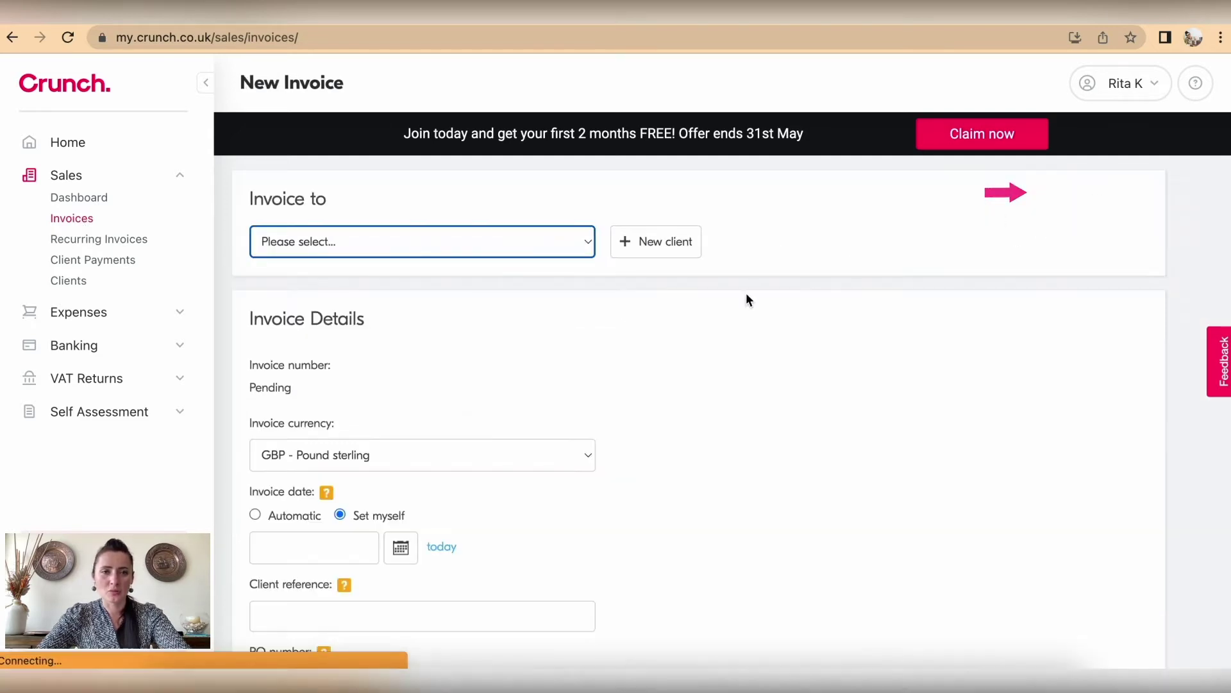
click(555, 241)
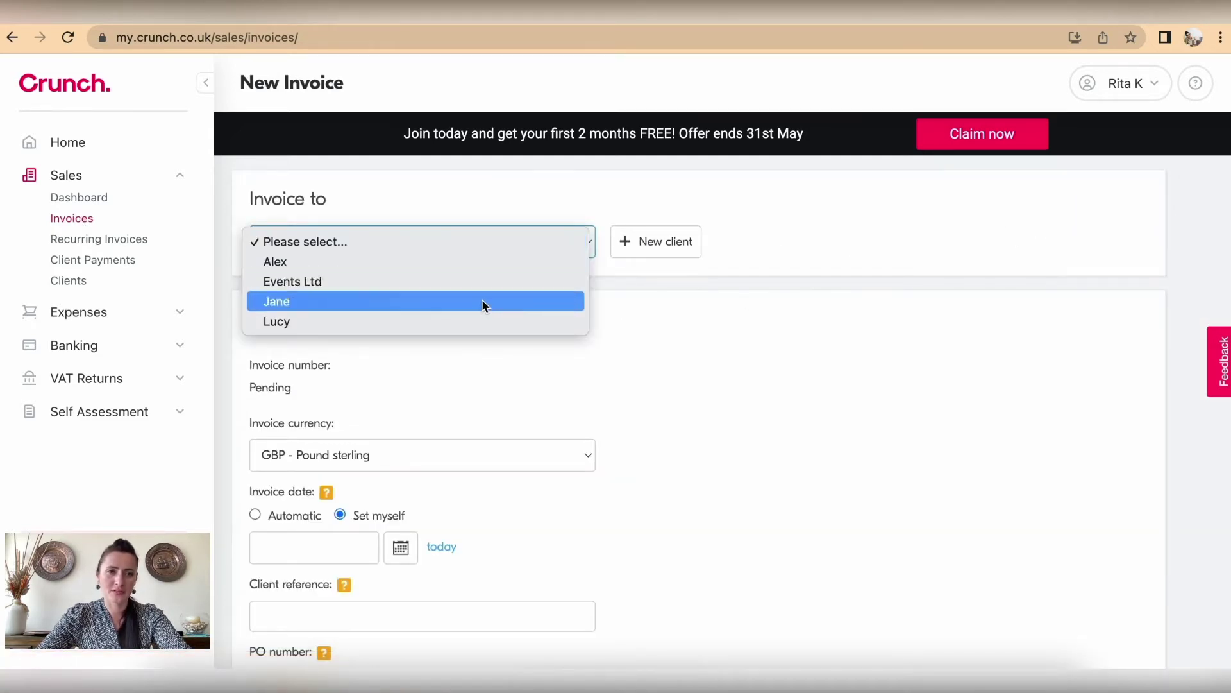
click(476, 282)
scroll(534, 346, down, 3)
scroll(536, 354, down, 1)
scroll(532, 353, down, 2)
click(398, 309)
click(280, 341)
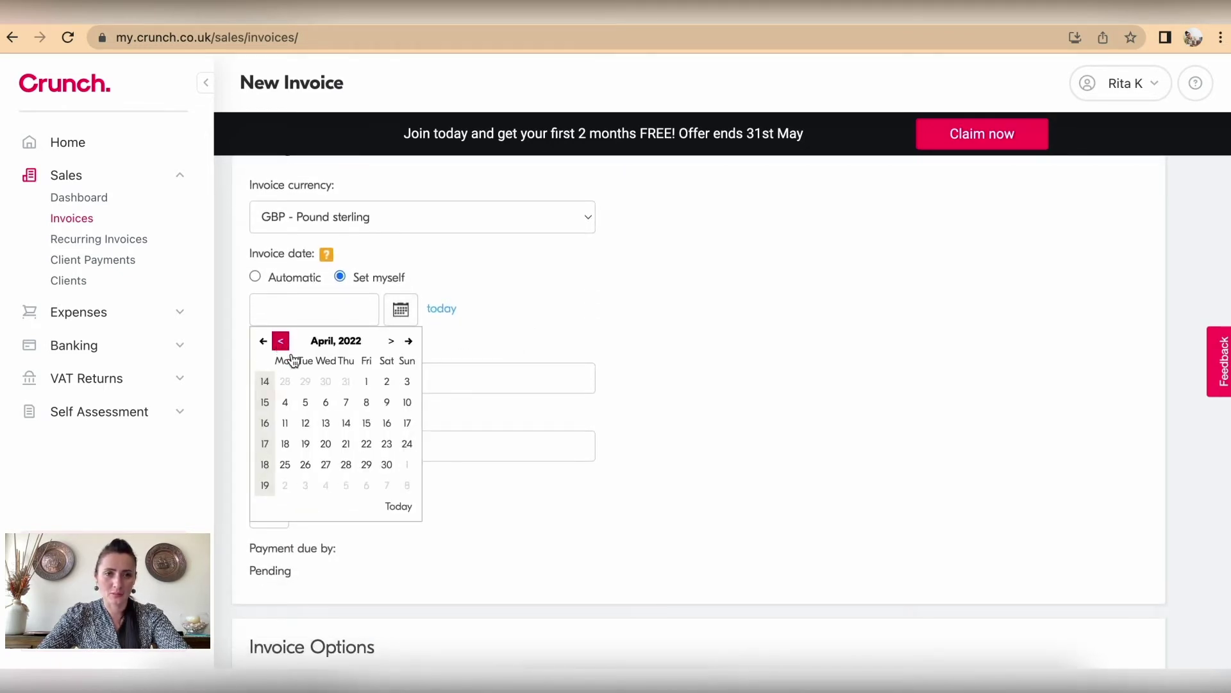
click(387, 464)
scroll(385, 470, down, 3)
scroll(384, 475, down, 5)
Step: Add a 'Wedding Photoshoot' line item at £810
click(308, 313)
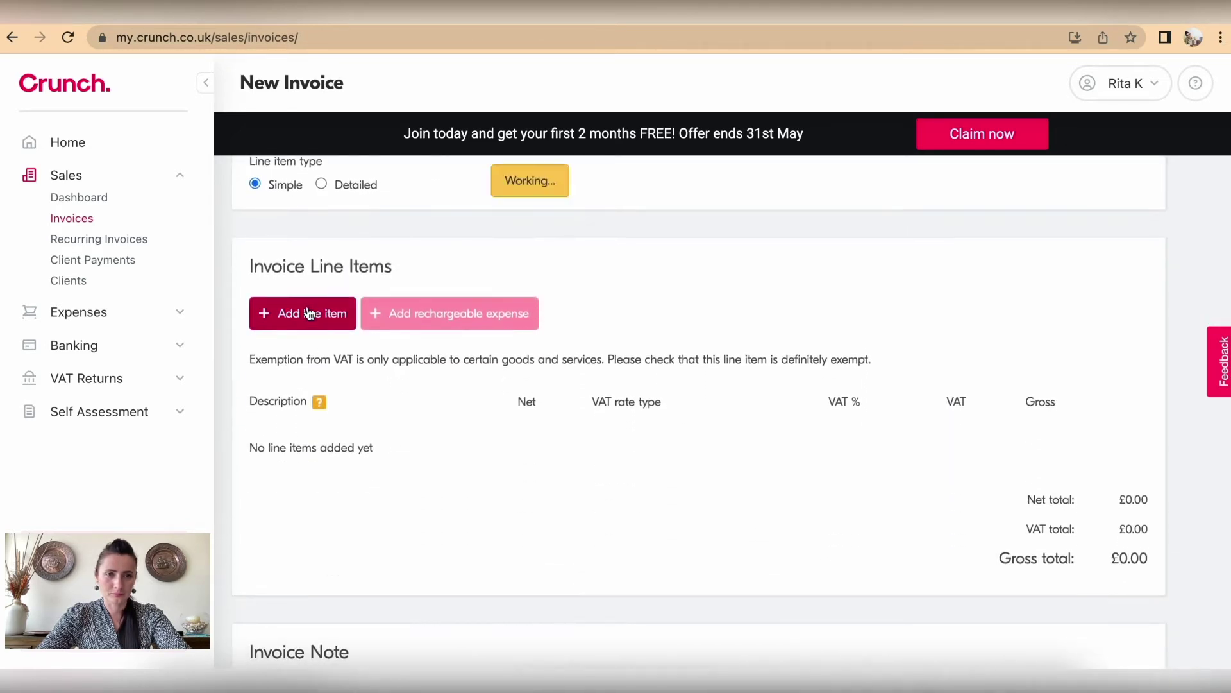
text(W)
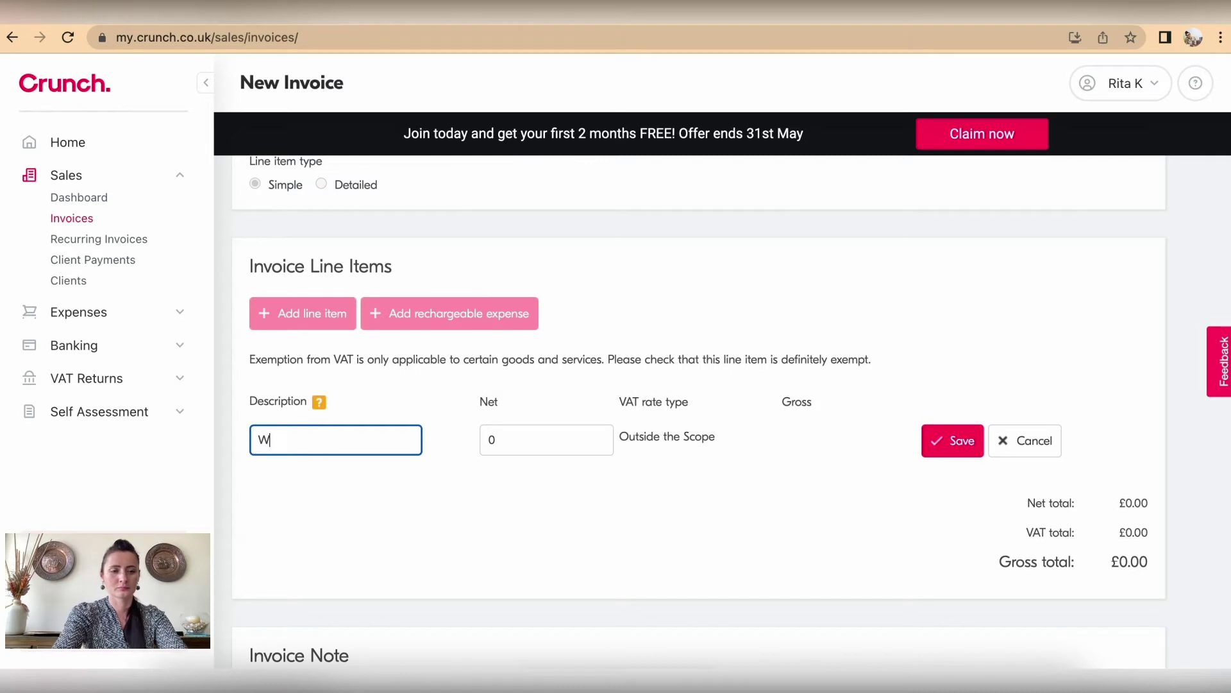
text(edding Photoshoot)
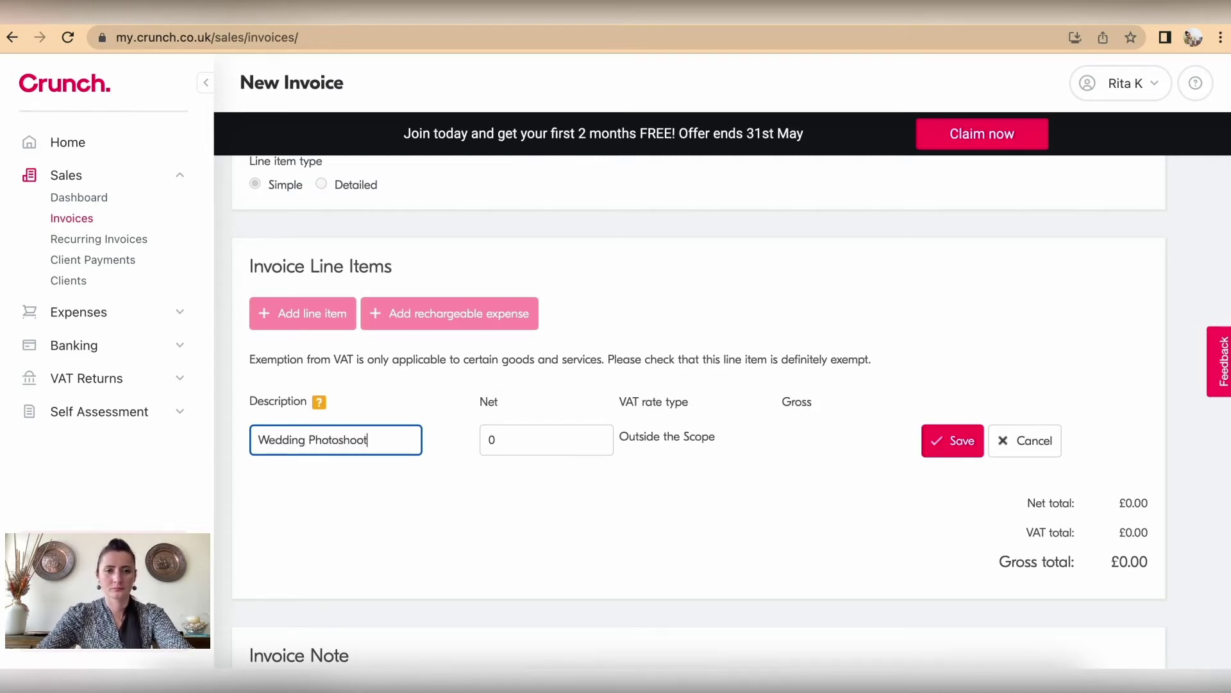
click(509, 440)
text(810)
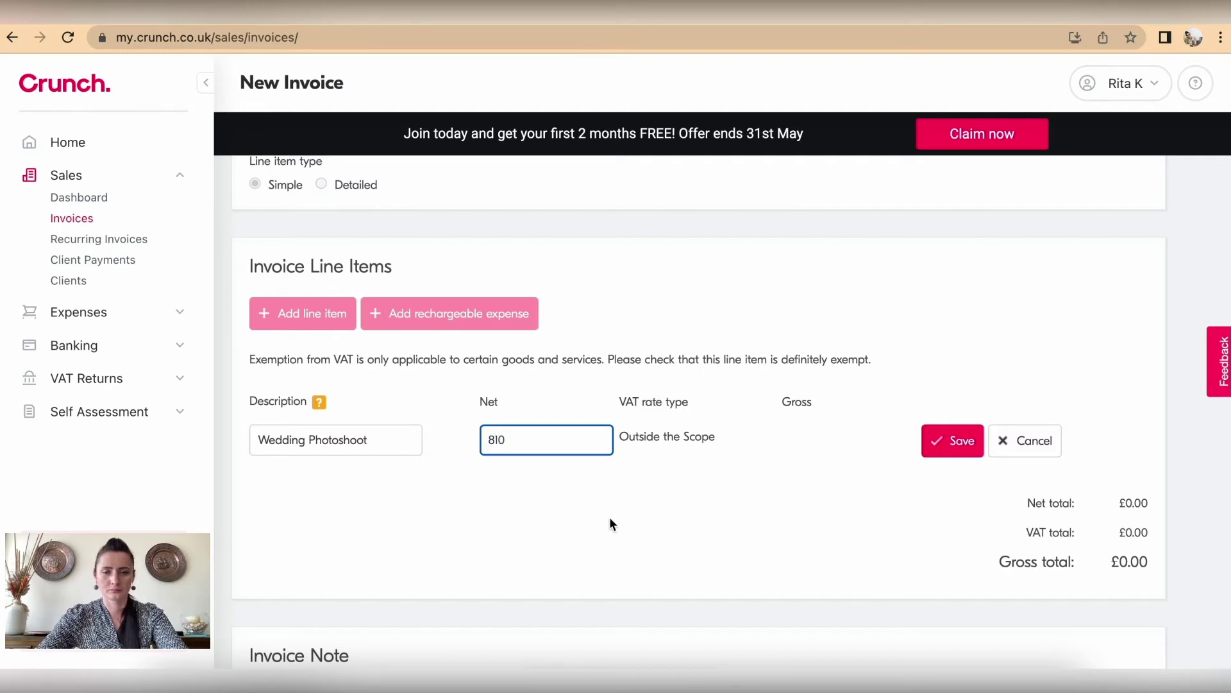
scroll(610, 524, down, 4)
click(937, 205)
Step: Include the payment note and preview the invoice before issuing
scroll(338, 481, down, 8)
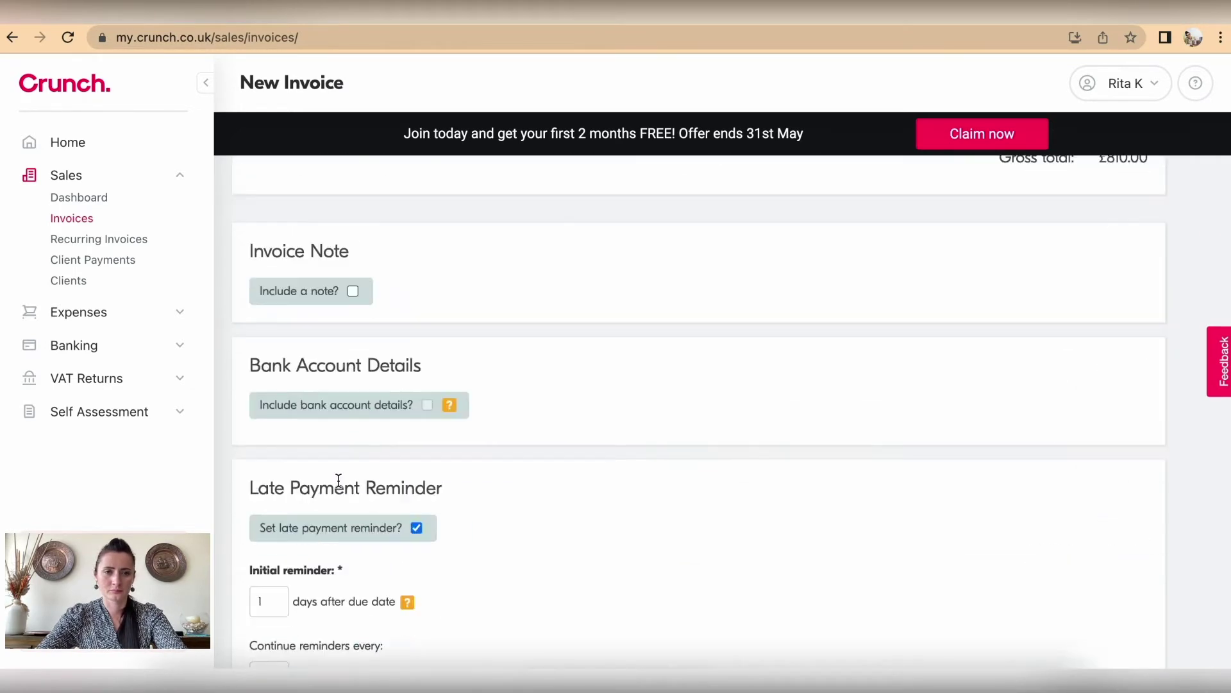
click(353, 285)
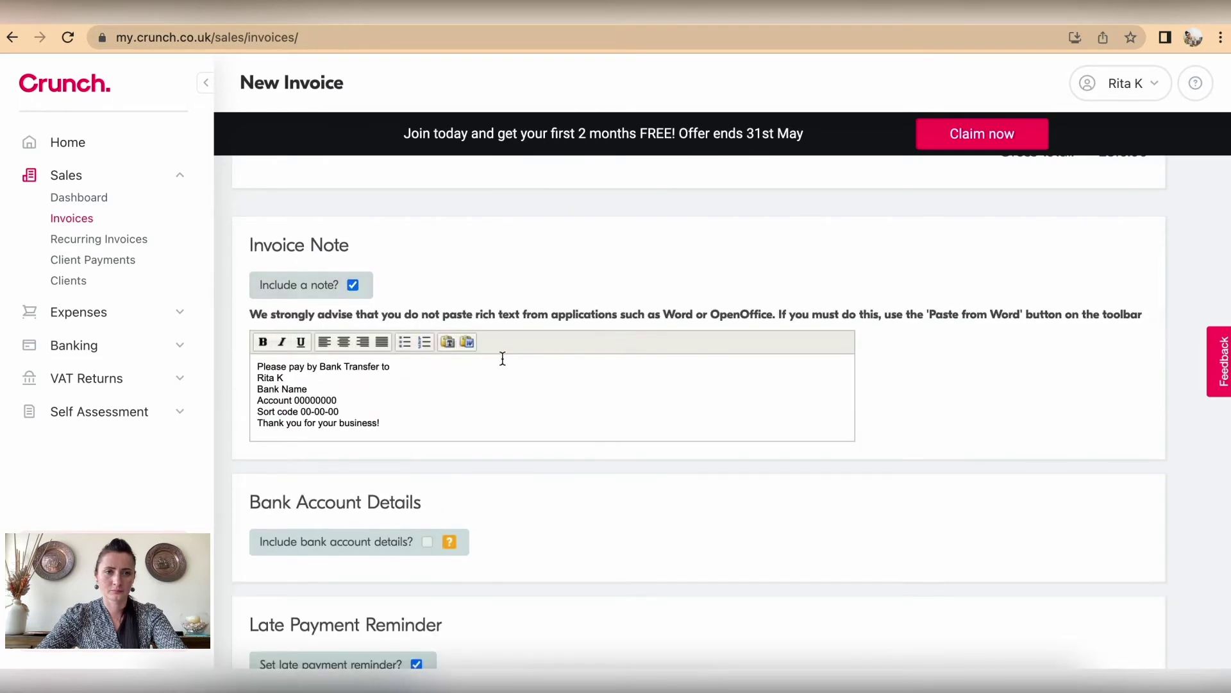
scroll(500, 360, down, 8)
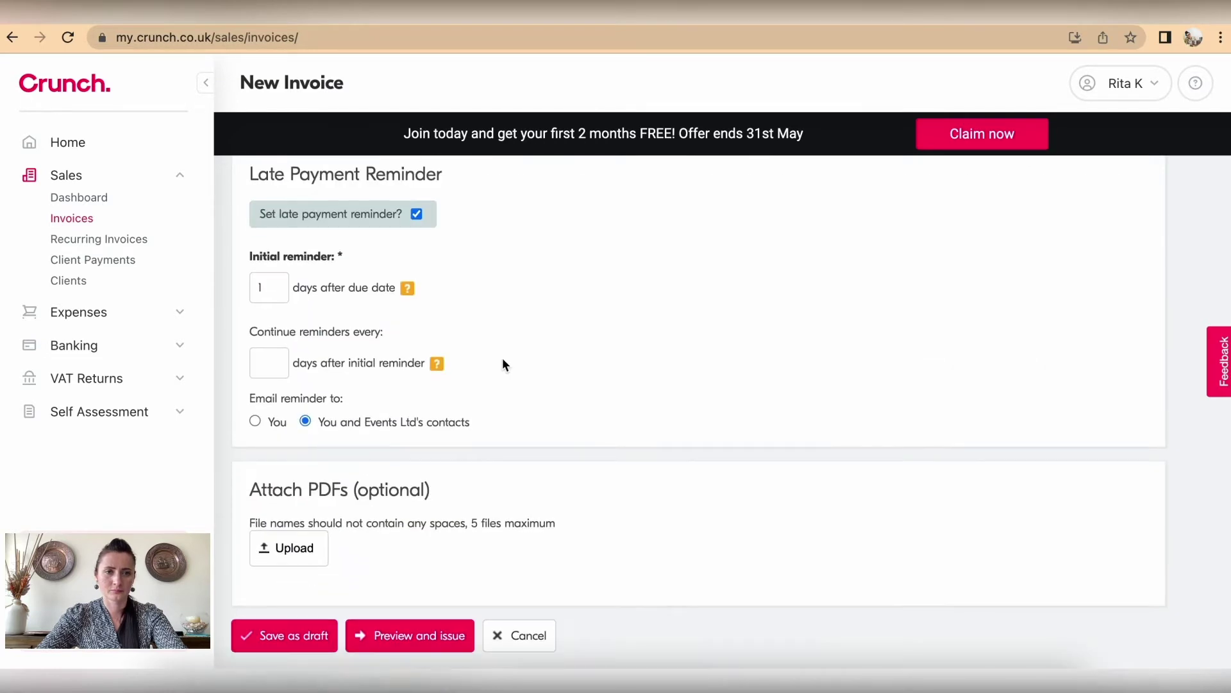
click(391, 637)
Step: Issue the £810 Events Ltd invoice, then view the Recurring Invoices page
click(916, 471)
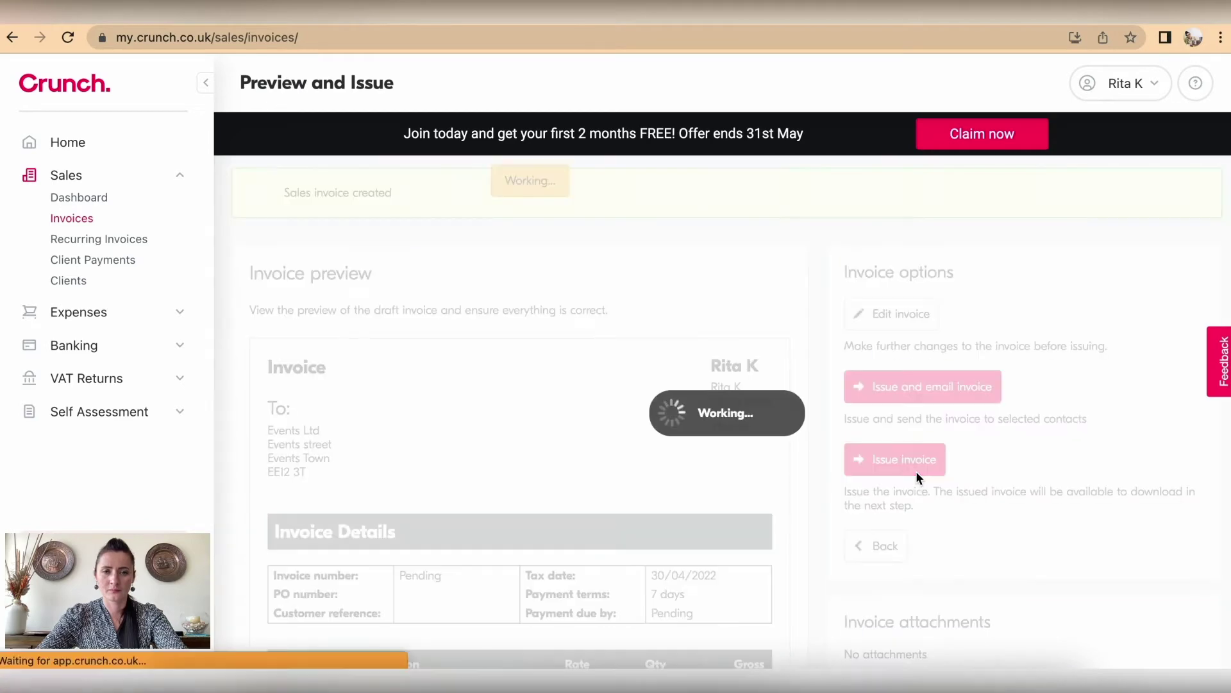
scroll(375, 478, down, 6)
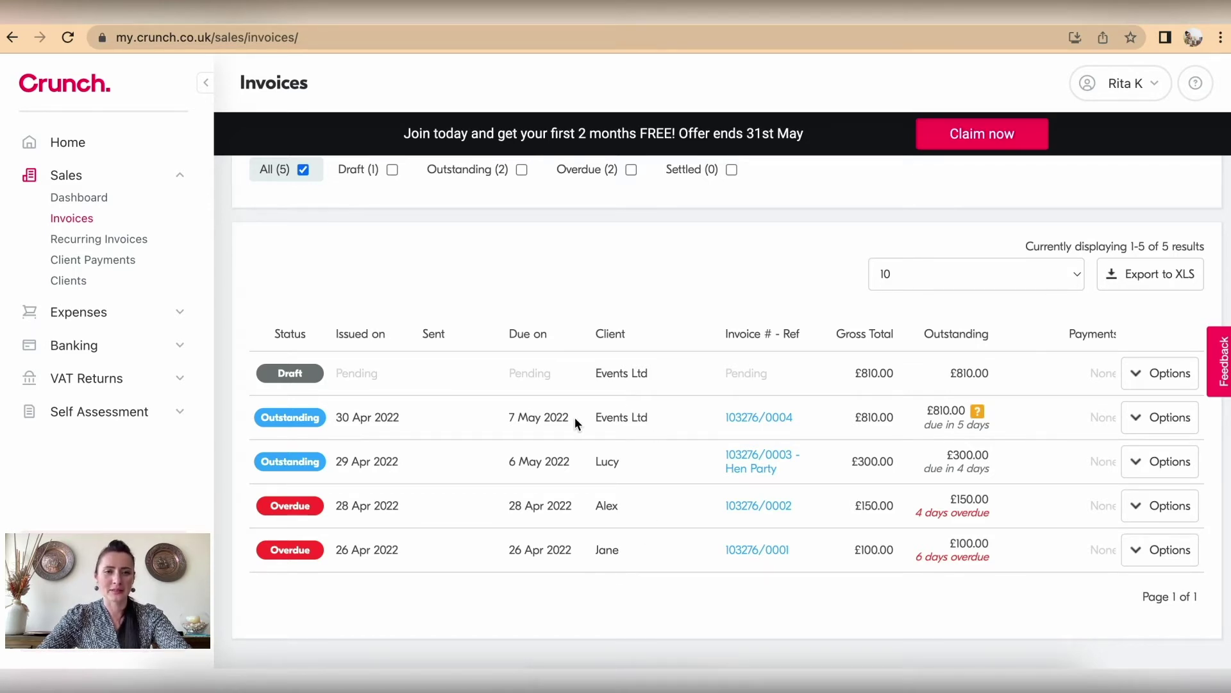
click(83, 241)
Step: Delete the draft £810.00 Events Ltd invoice from its edit page and confirm with OK
scroll(510, 557, down, 1)
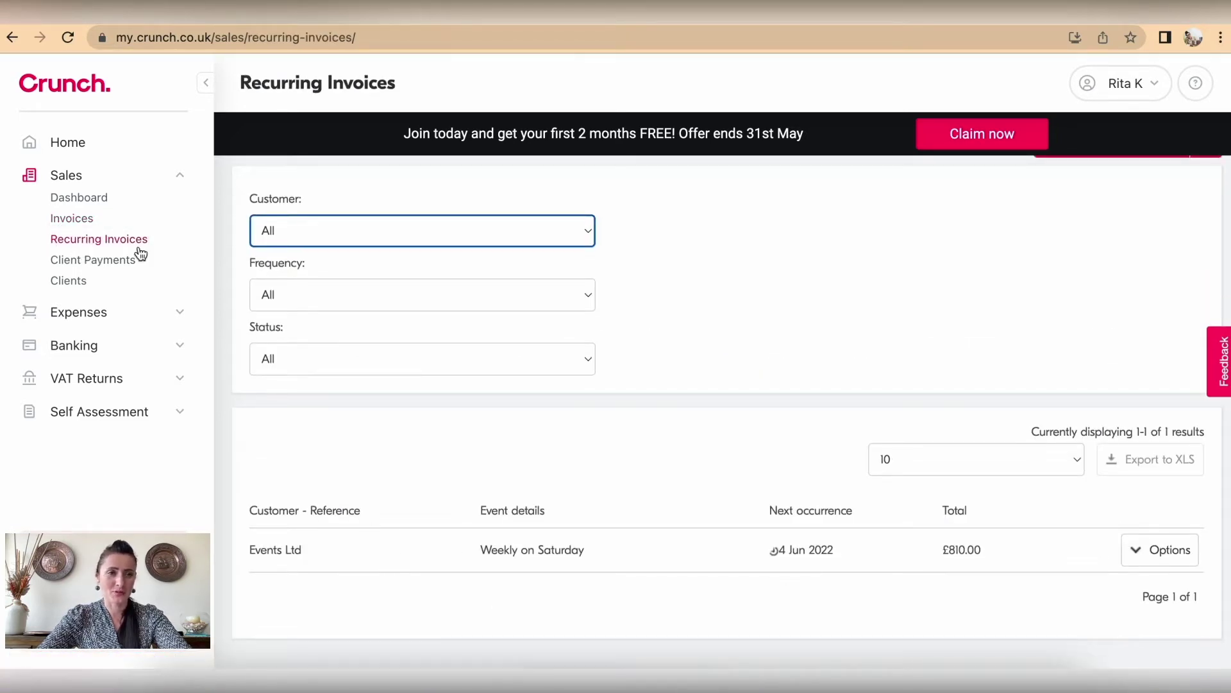
click(88, 218)
scroll(779, 533, down, 5)
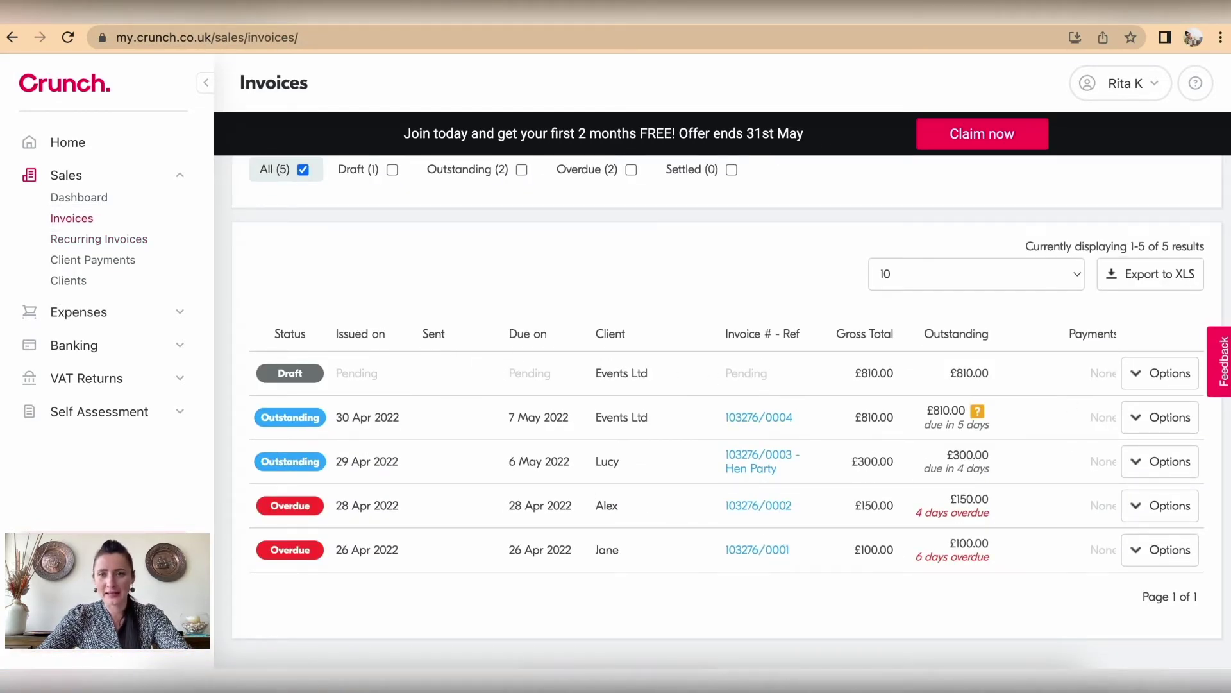
click(1155, 374)
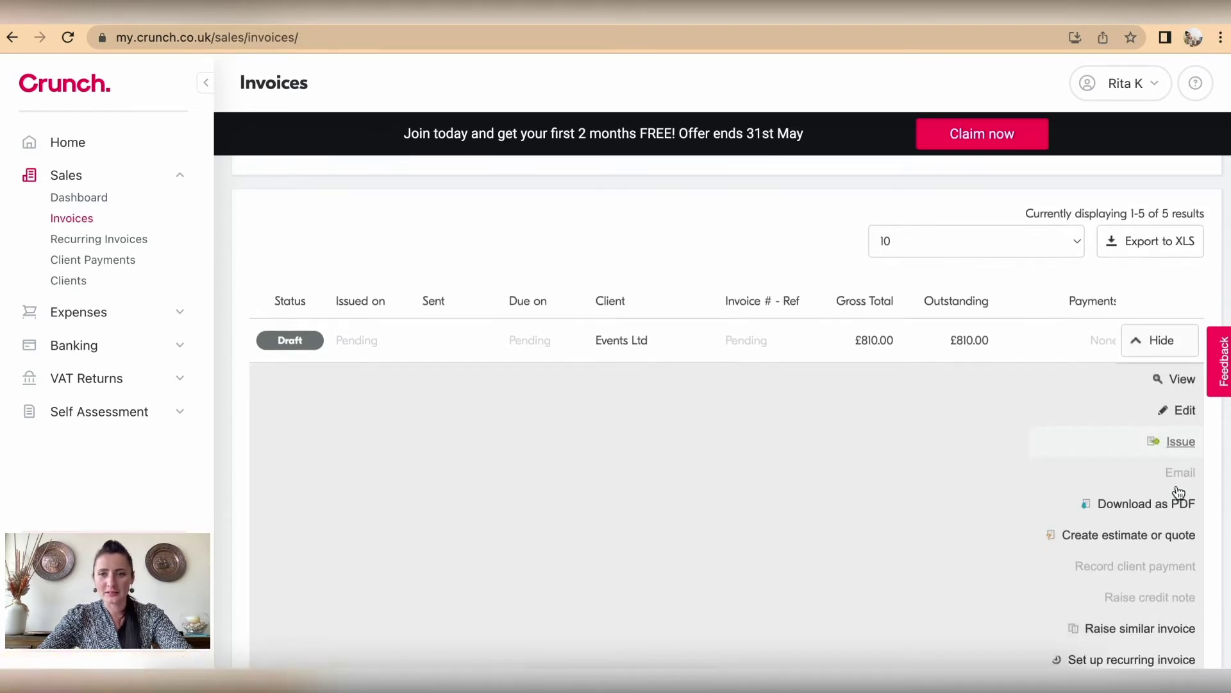
scroll(1179, 492, down, 5)
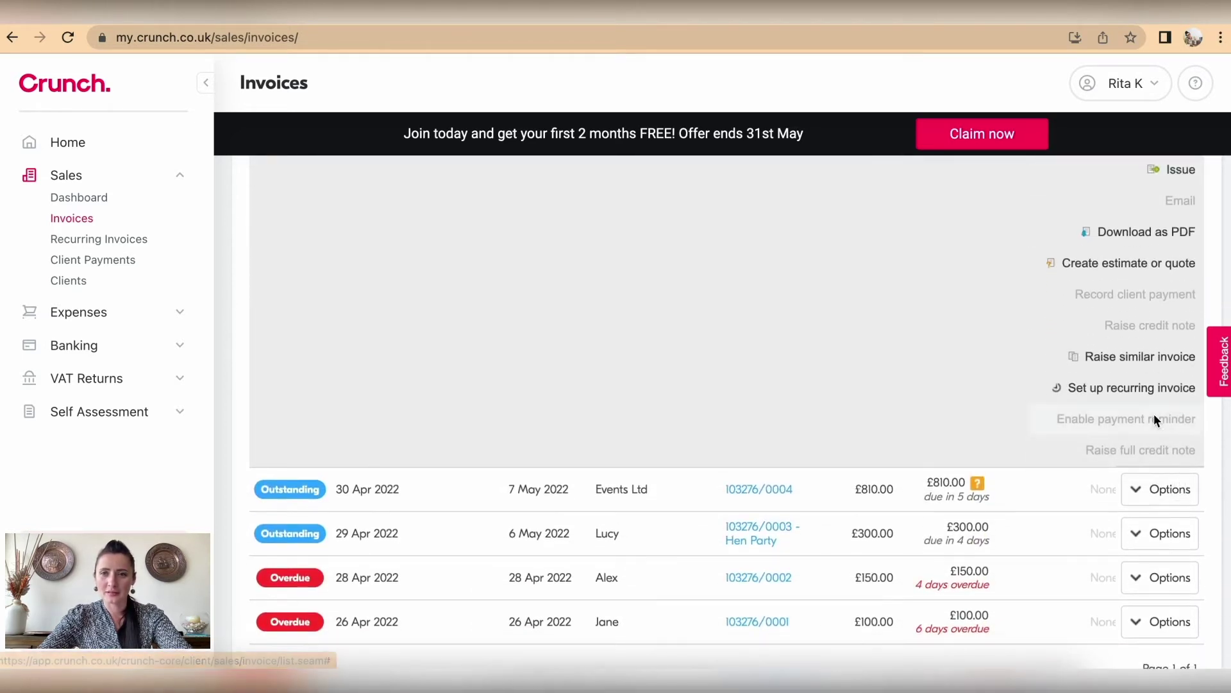
scroll(1153, 413, up, 3)
click(1182, 303)
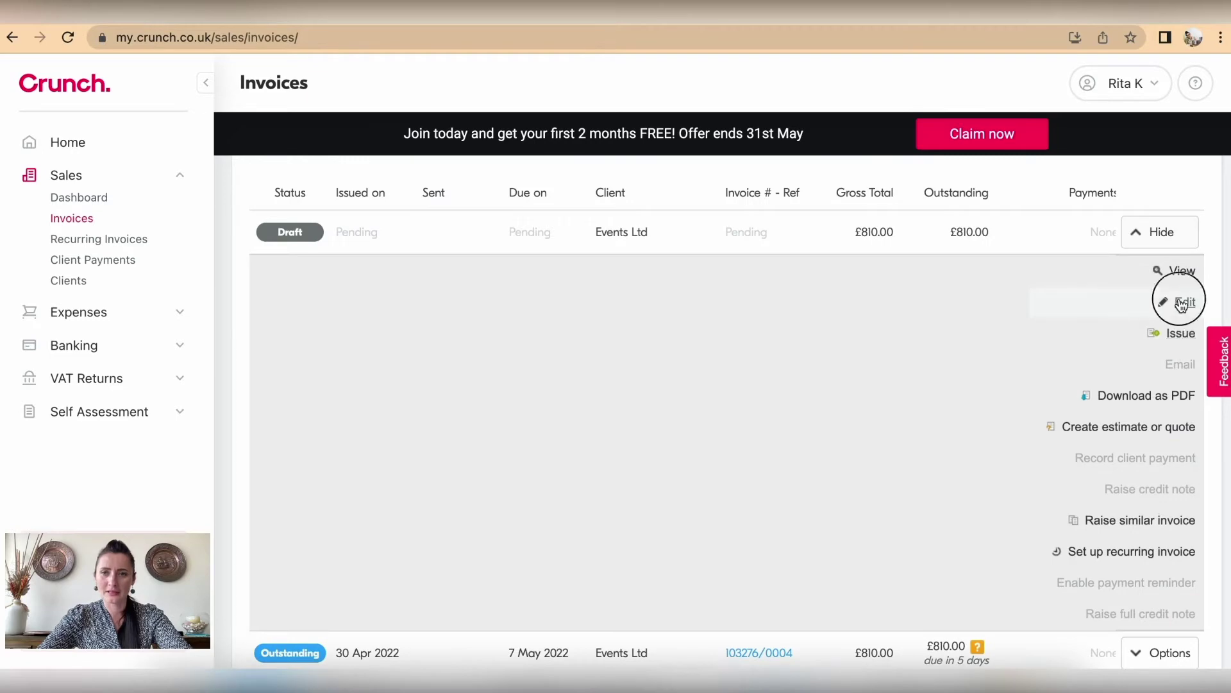
scroll(701, 481, down, 15)
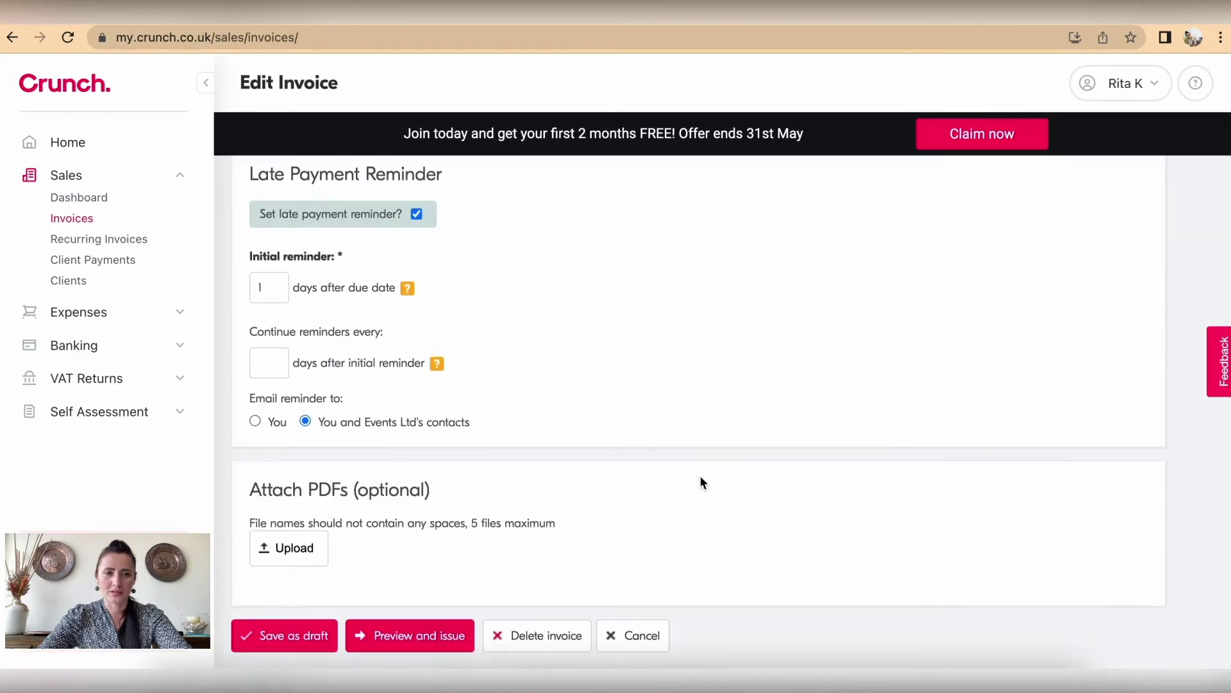
click(555, 639)
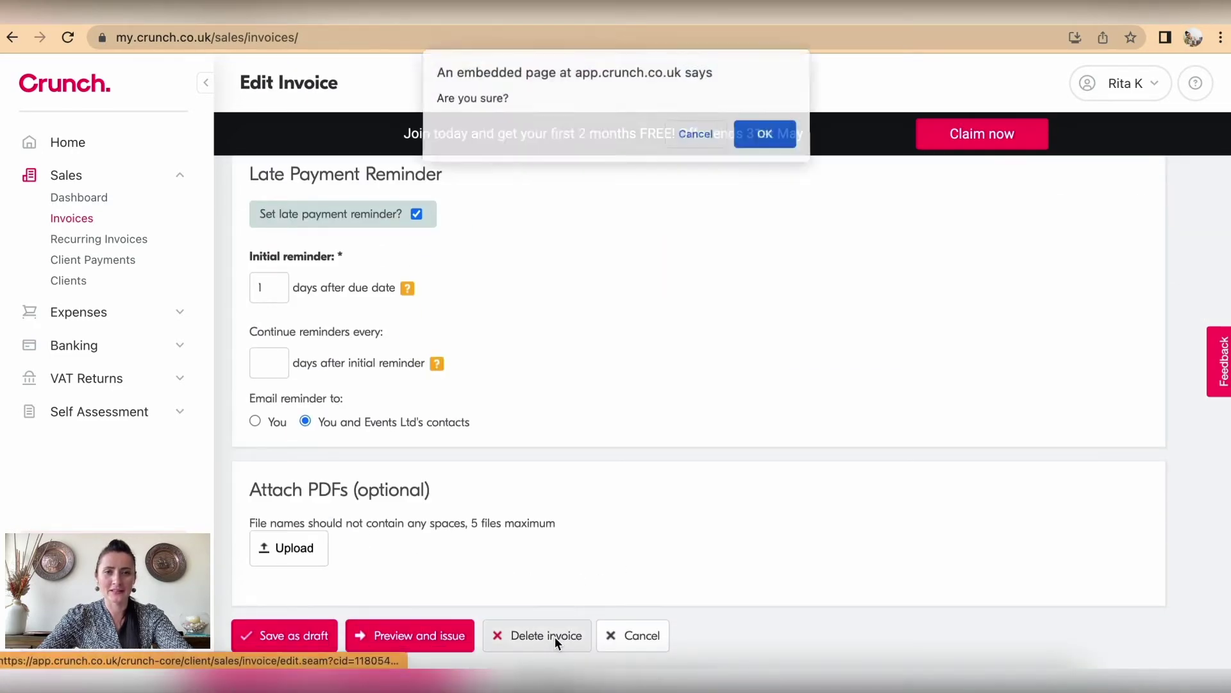
click(779, 140)
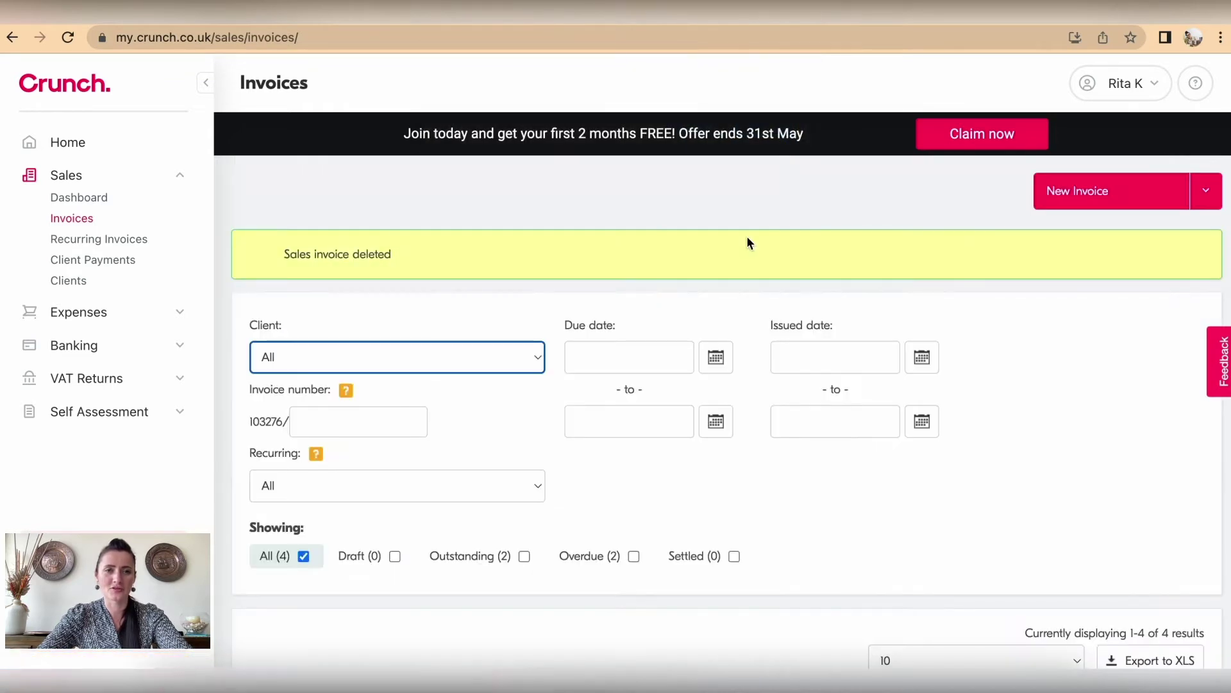
click(78, 221)
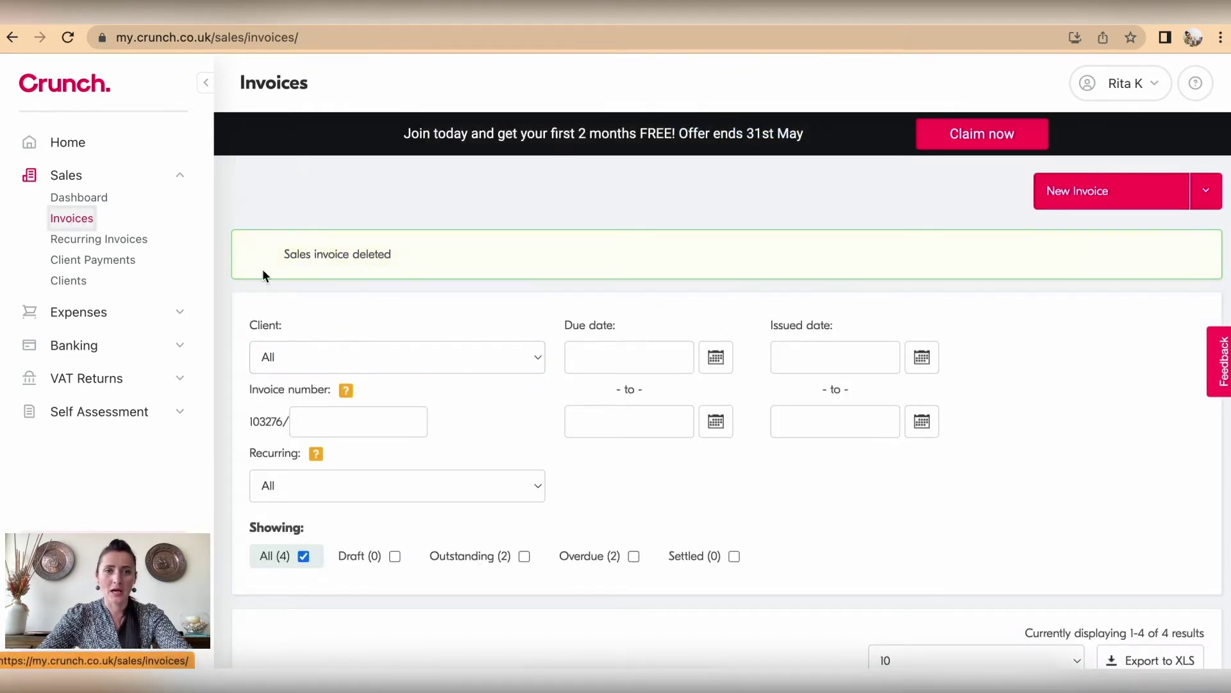
Step: Scroll the Sales Dashboard to review the five outstanding invoices, including Alex's £50.00
scroll(513, 372, down, 5)
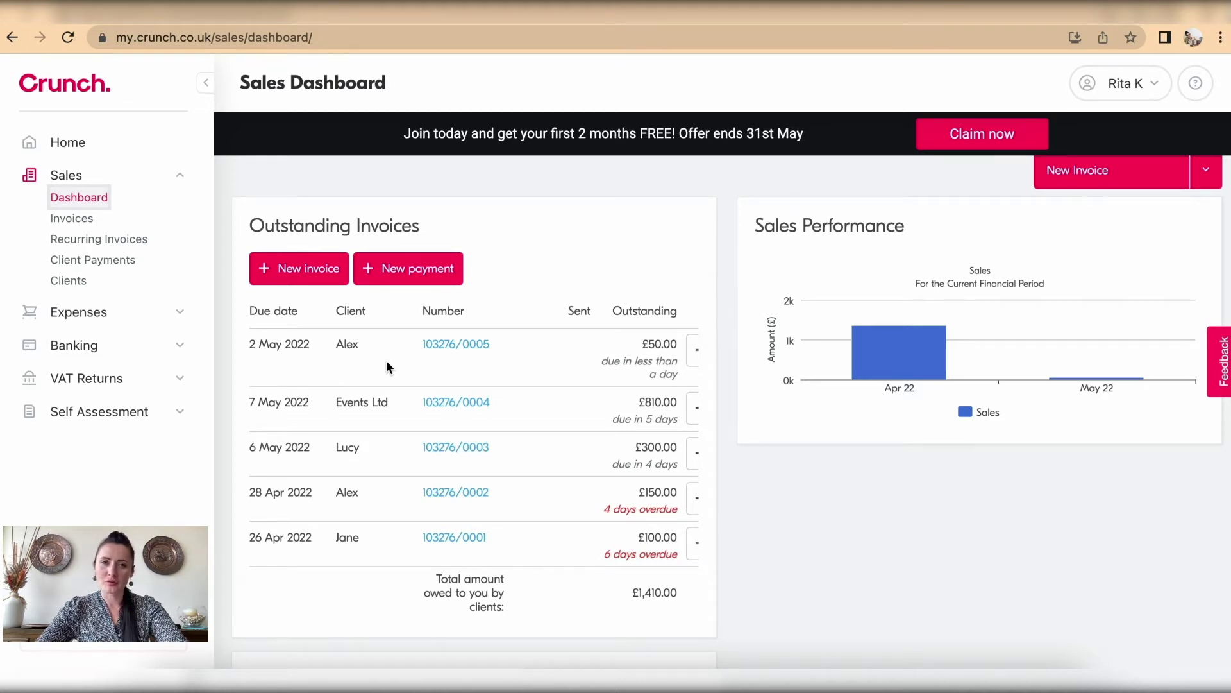
Step: Raise a credit note from the Options menu of Alex's £50.00 invoice 103276/0005
click(86, 221)
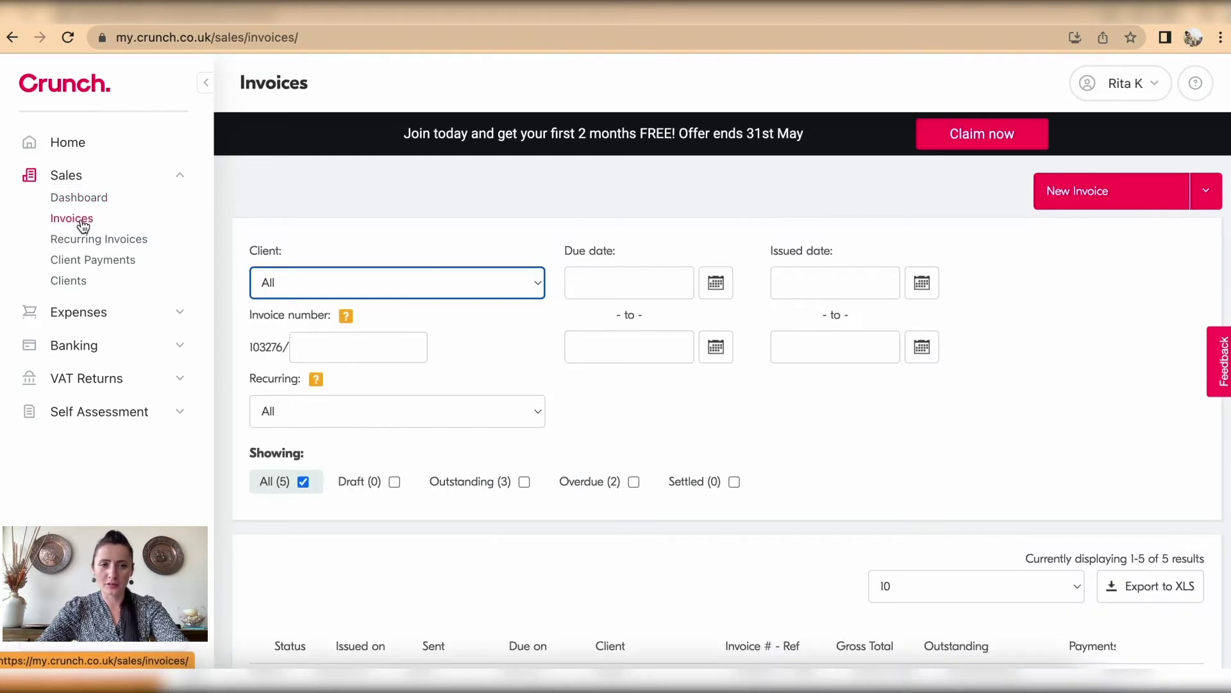
scroll(718, 428, down, 5)
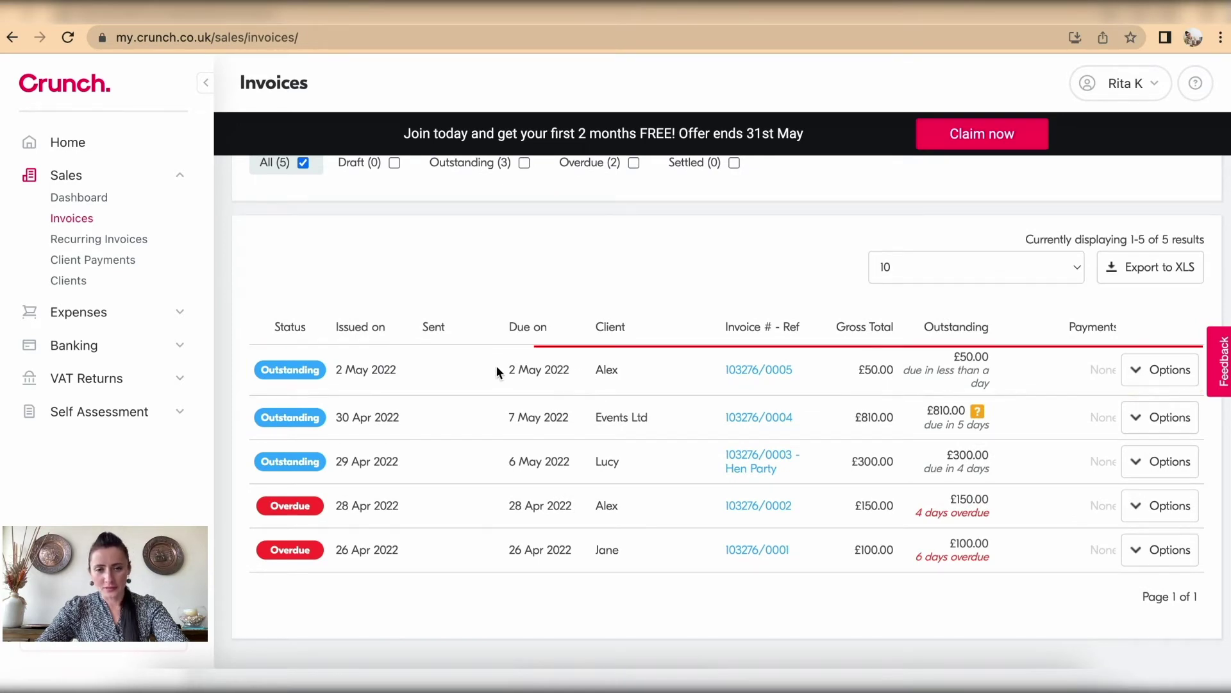
click(1170, 371)
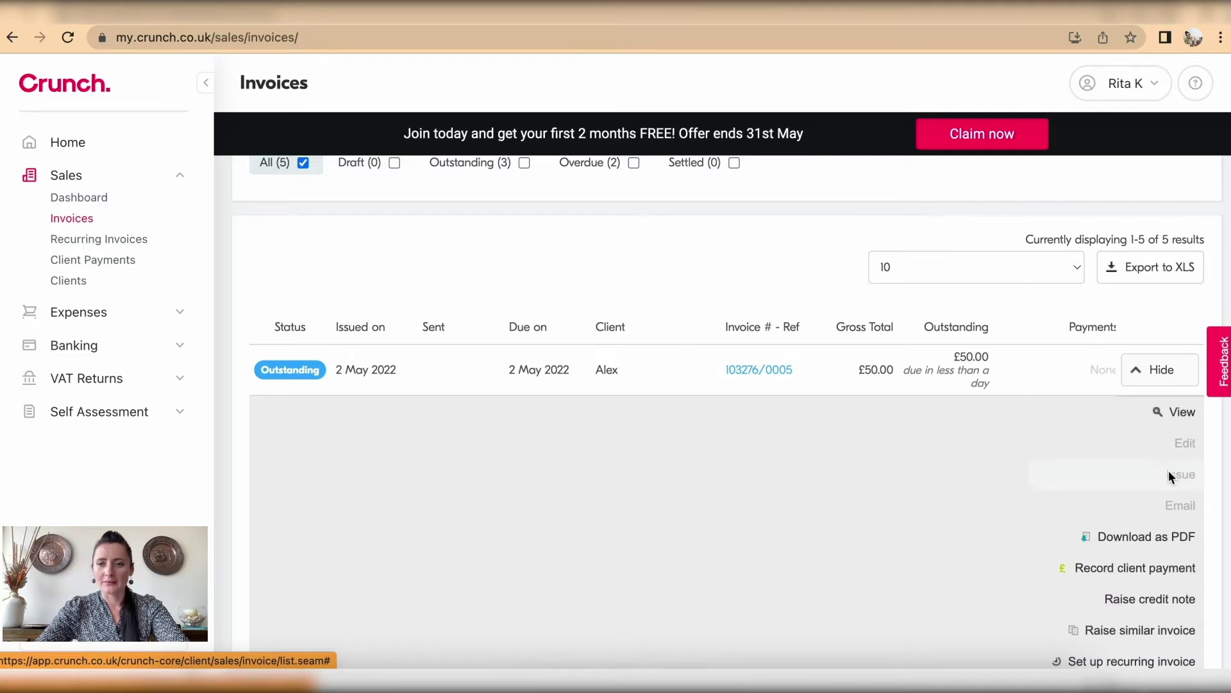
scroll(1168, 468, down, 5)
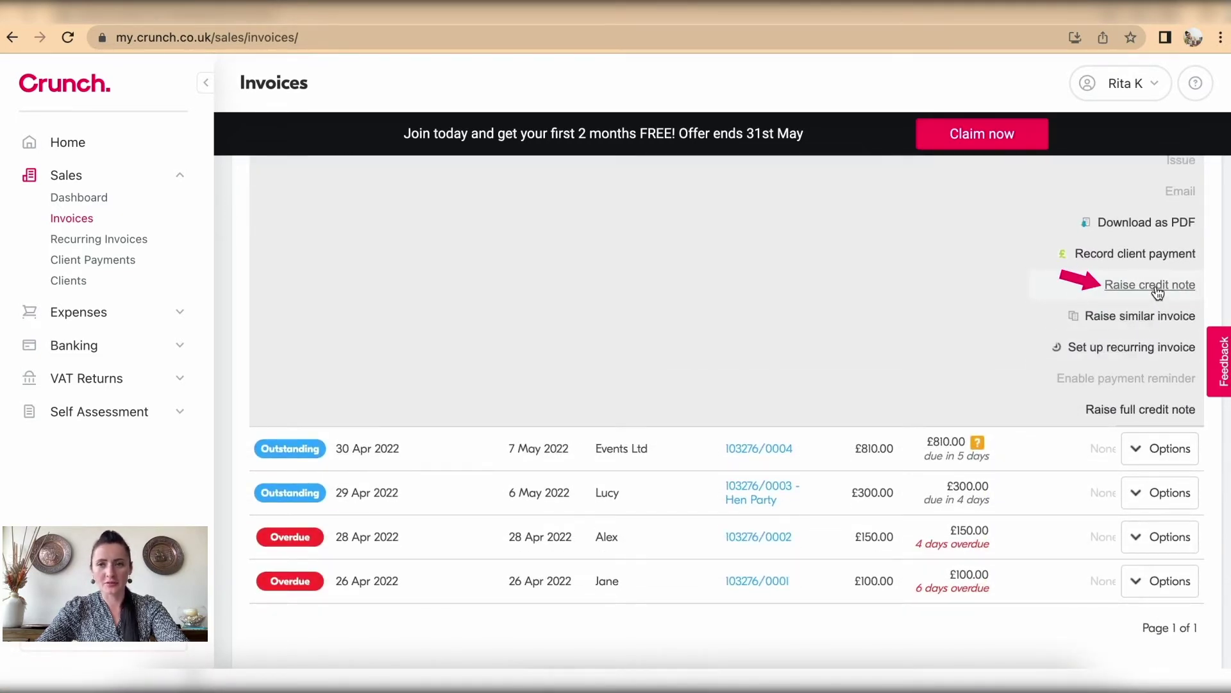
click(1157, 286)
scroll(709, 404, down, 1)
scroll(709, 405, down, 1)
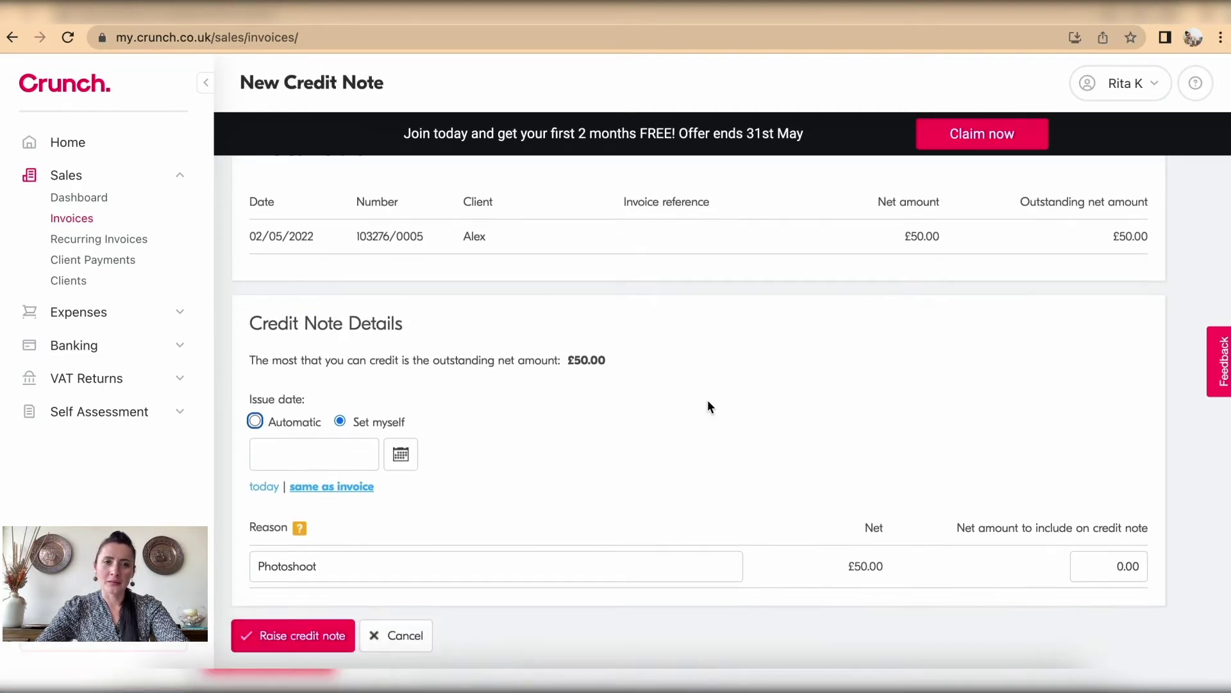
Step: Pick 2 May 2022 as the credit note's issue date, then let the date be set automatically
click(401, 455)
click(286, 546)
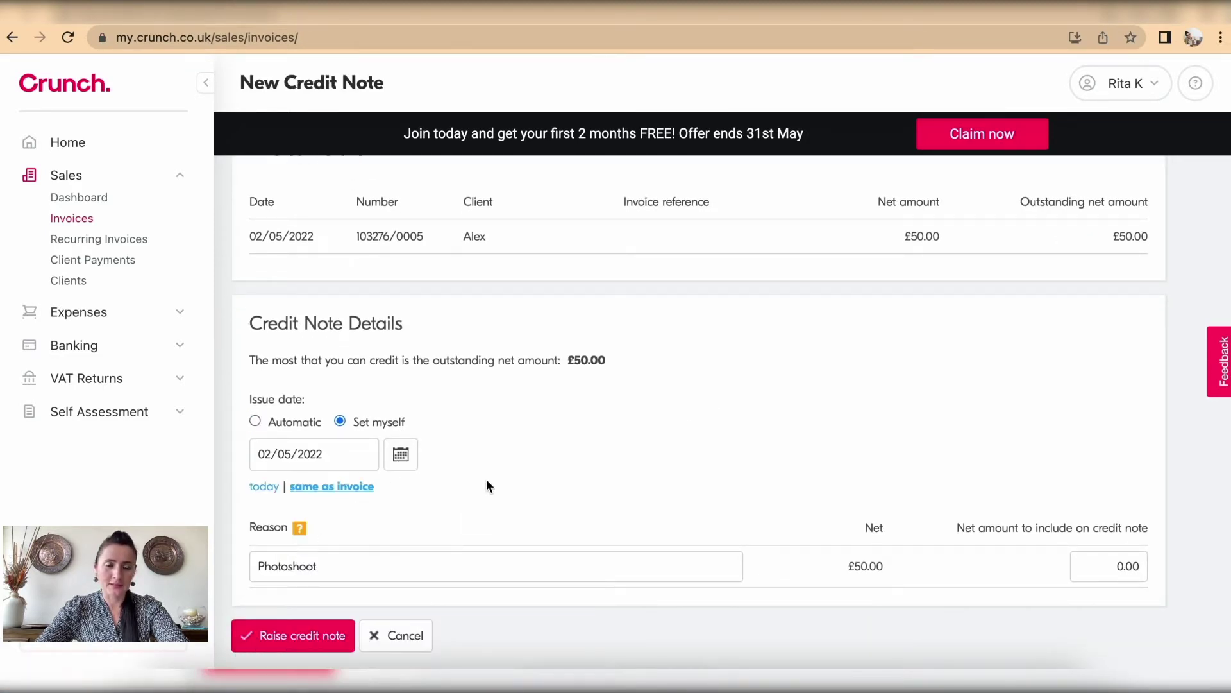
click(255, 421)
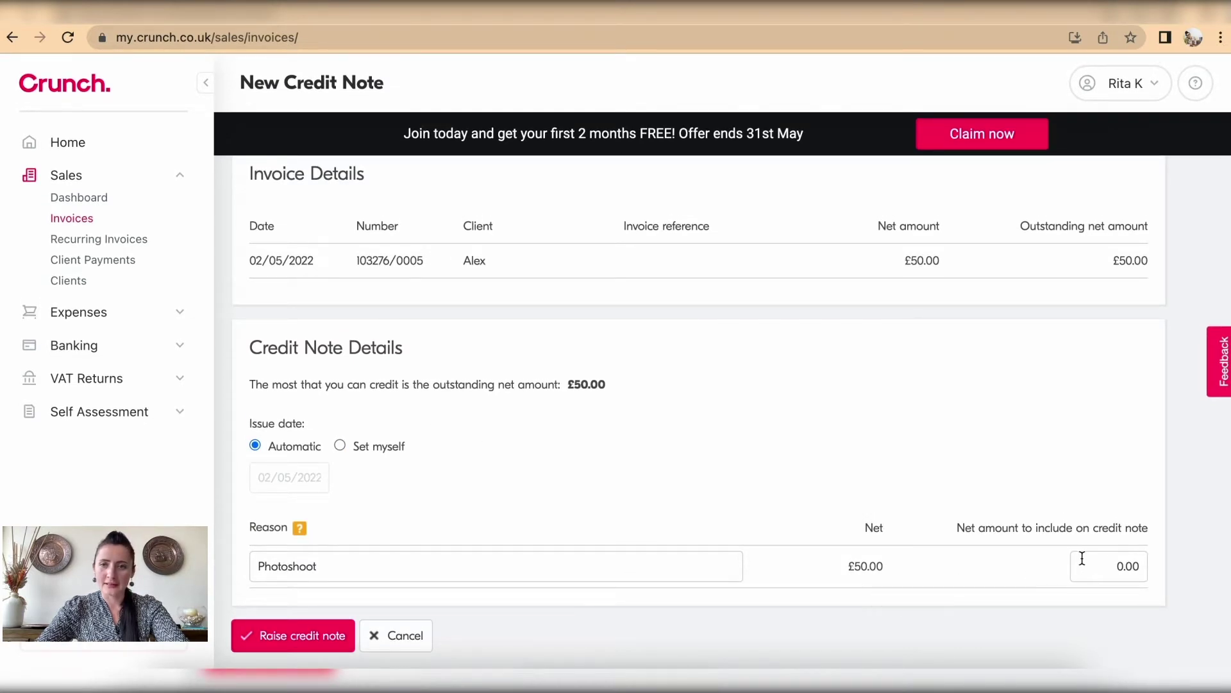
Step: Set the net credit amount to 50.00, after briefly trying 10.00, and raise the credit note
drag(1084, 565, 1150, 565)
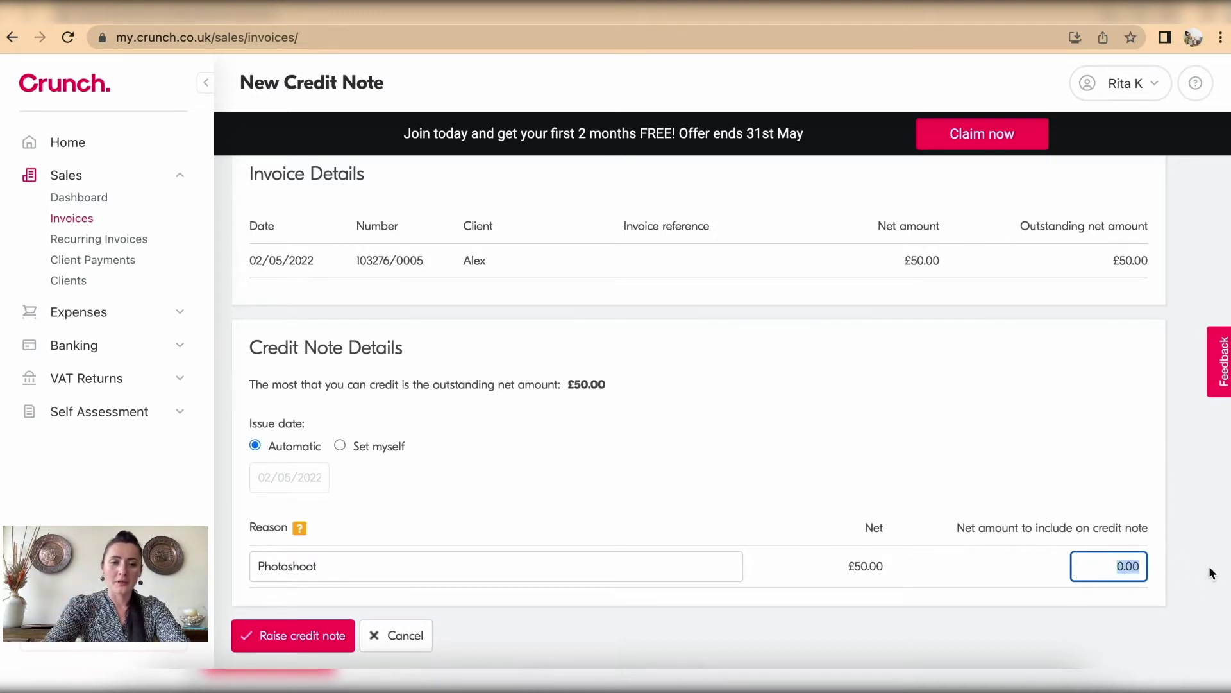
text(50)
click(1125, 604)
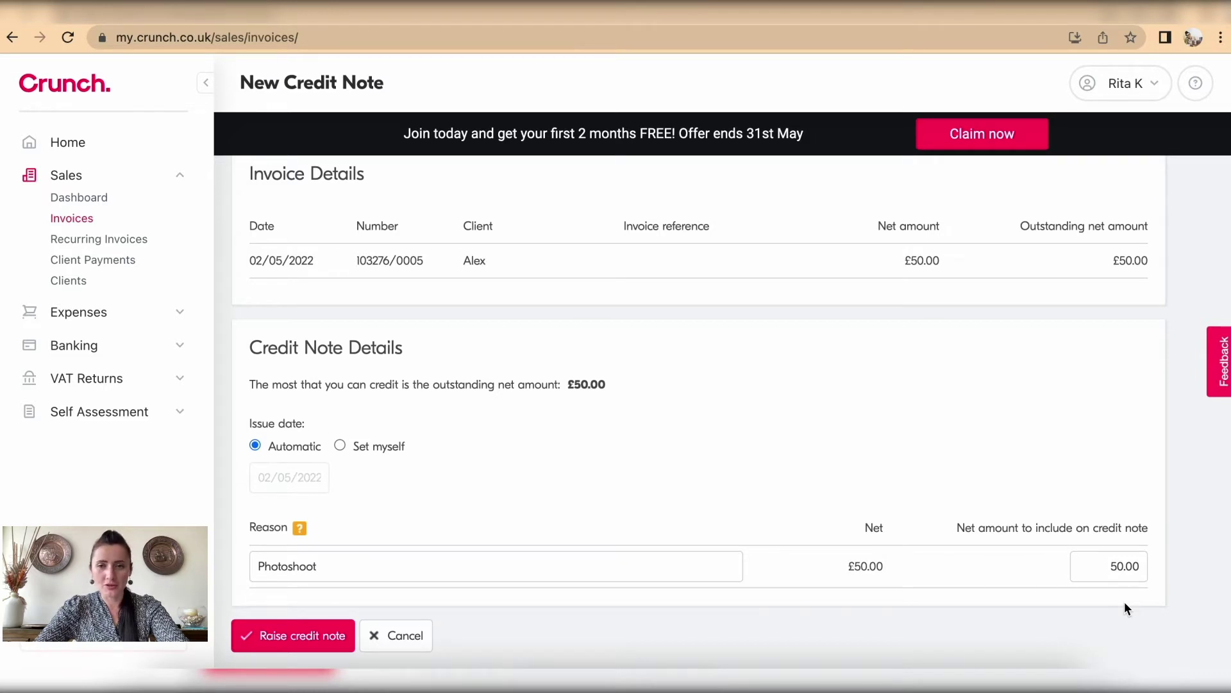
click(1101, 564)
text(10)
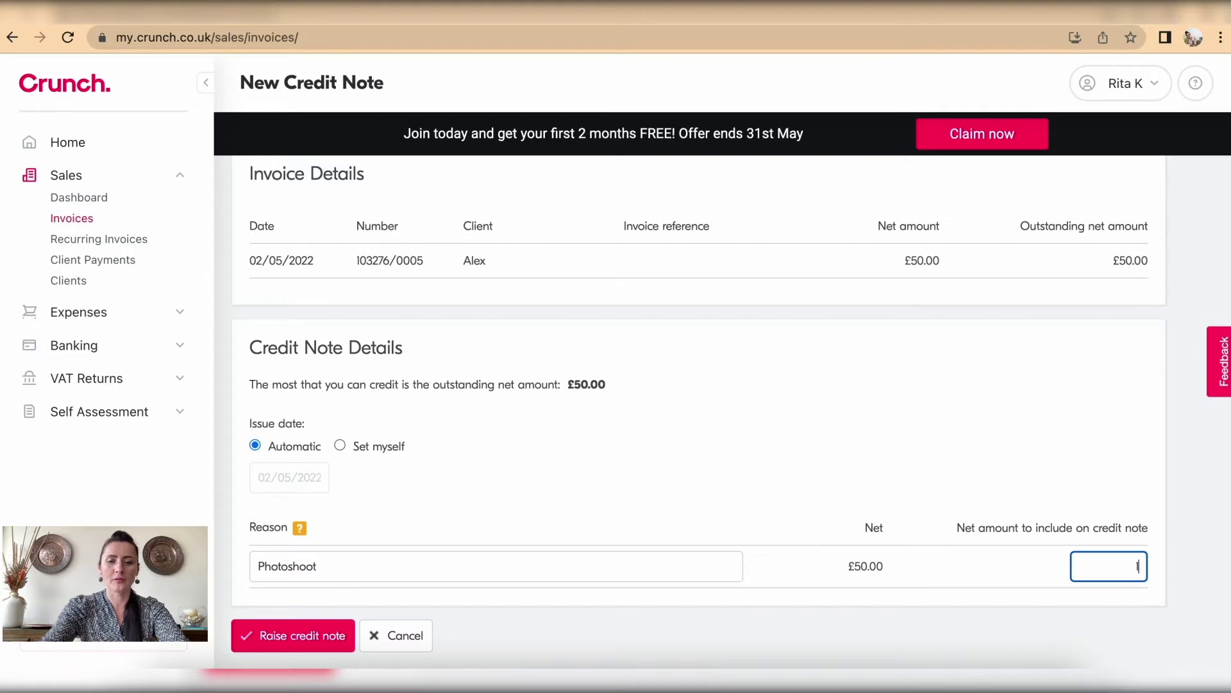
click(1176, 569)
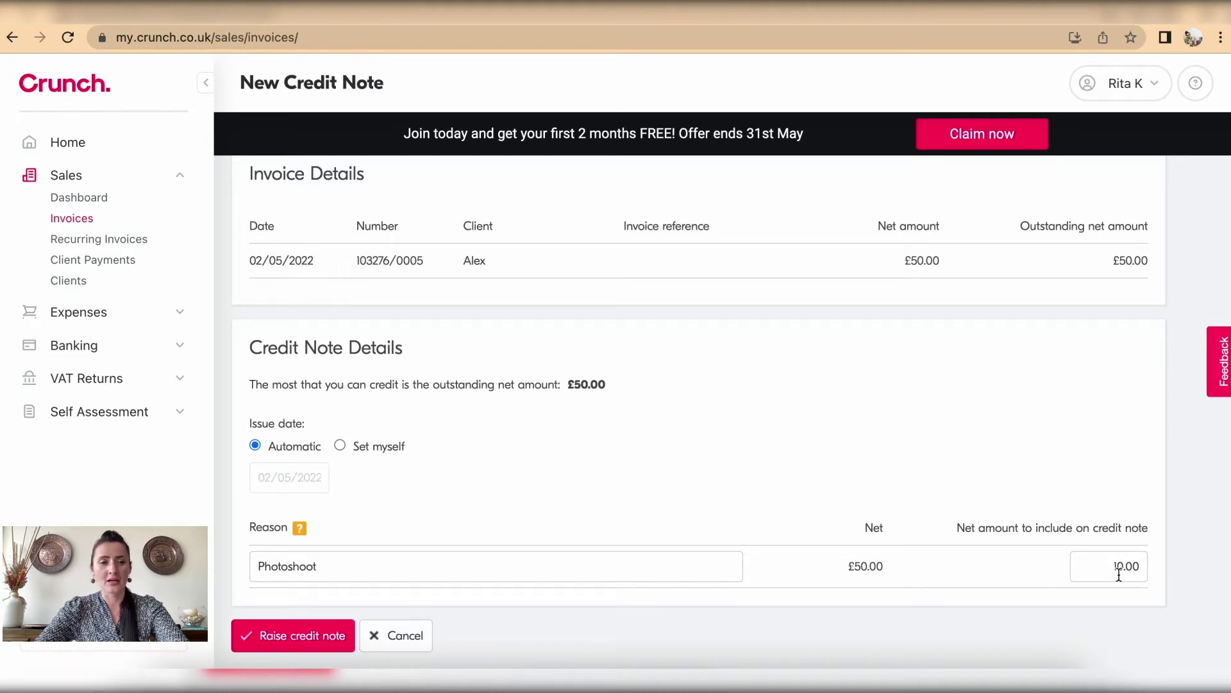
click(1079, 564)
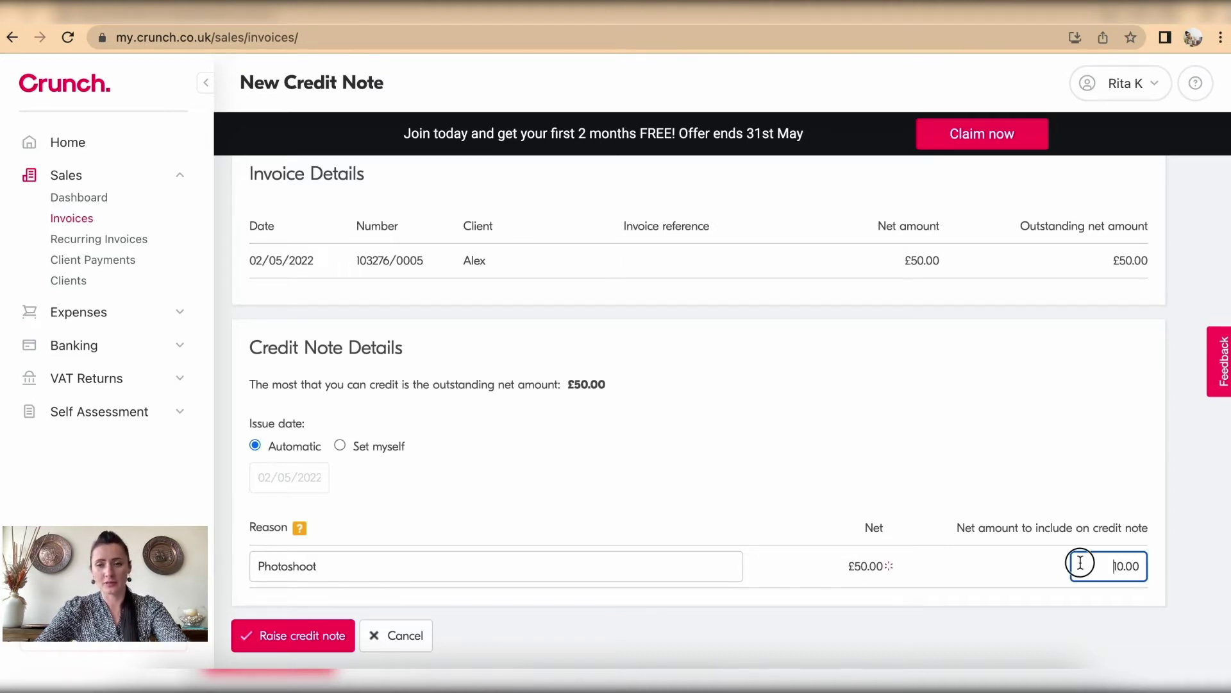
text(50)
click(1194, 575)
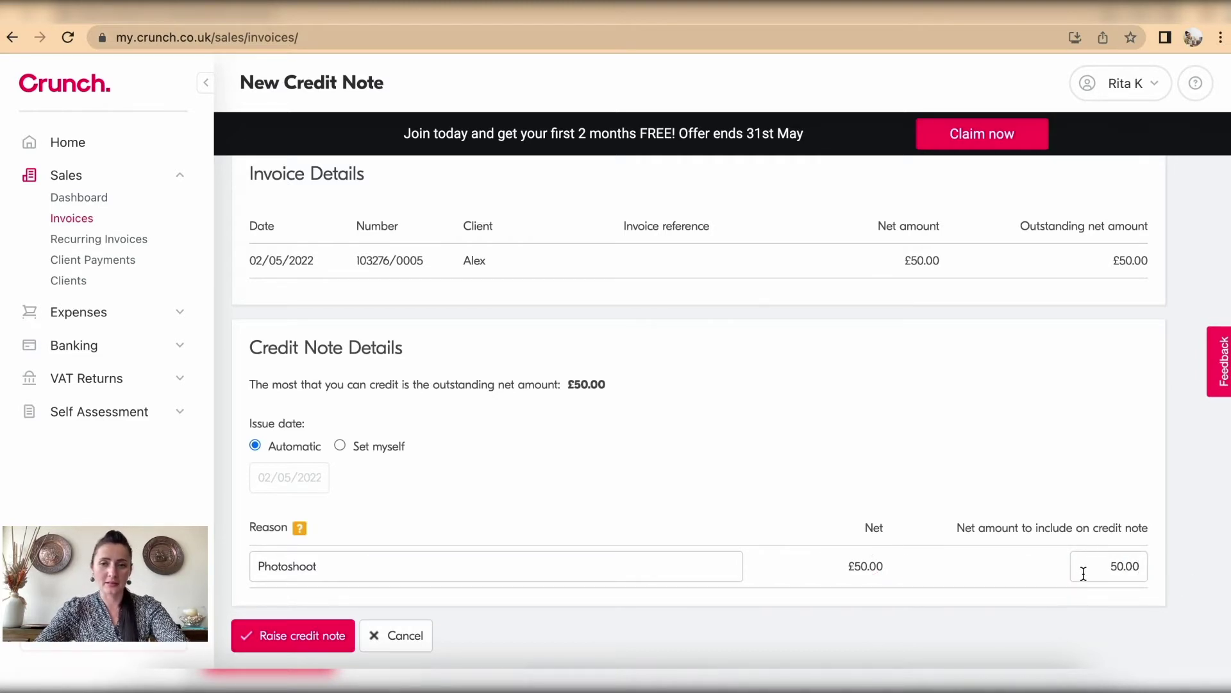
click(292, 637)
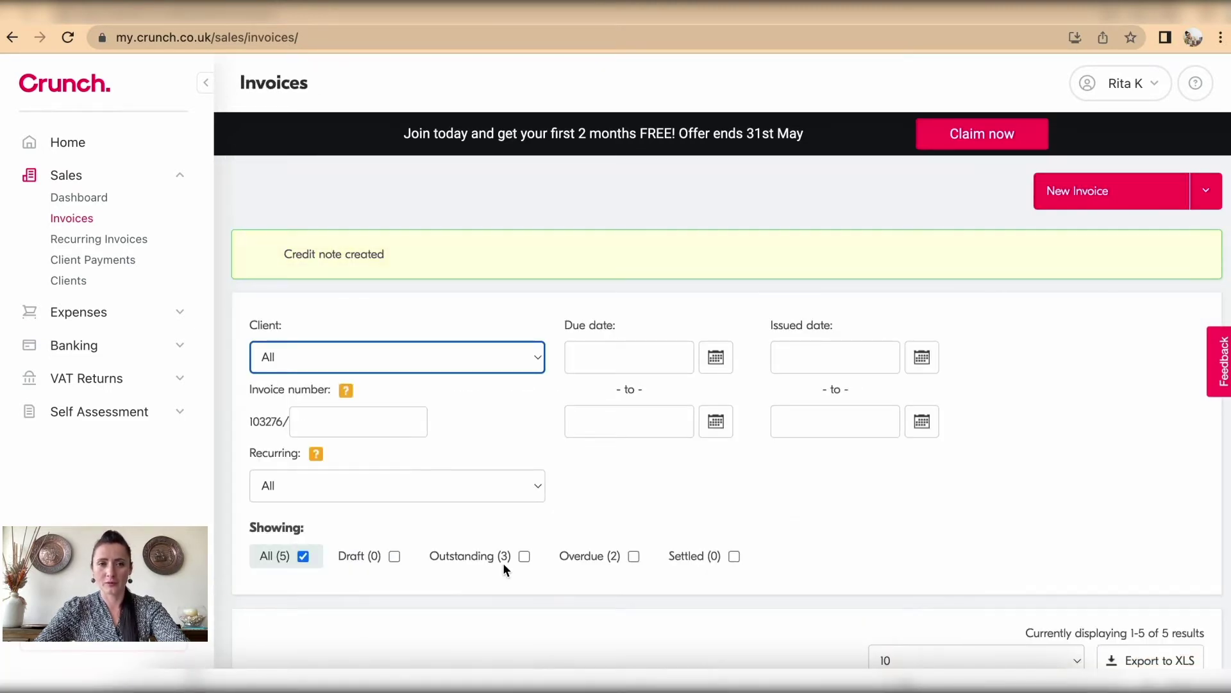
Step: Show invoice 103276/0005's summary, expand its credit notes and list the draft £50.00 note's actions
scroll(695, 376, down, 6)
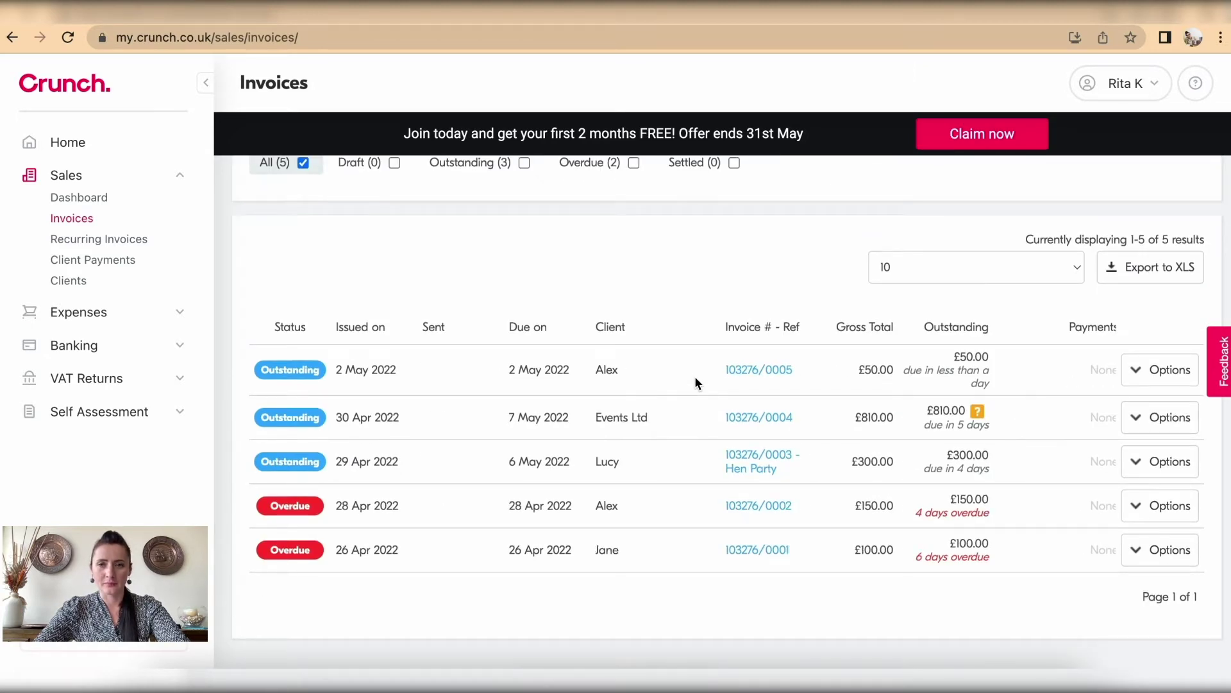
click(751, 370)
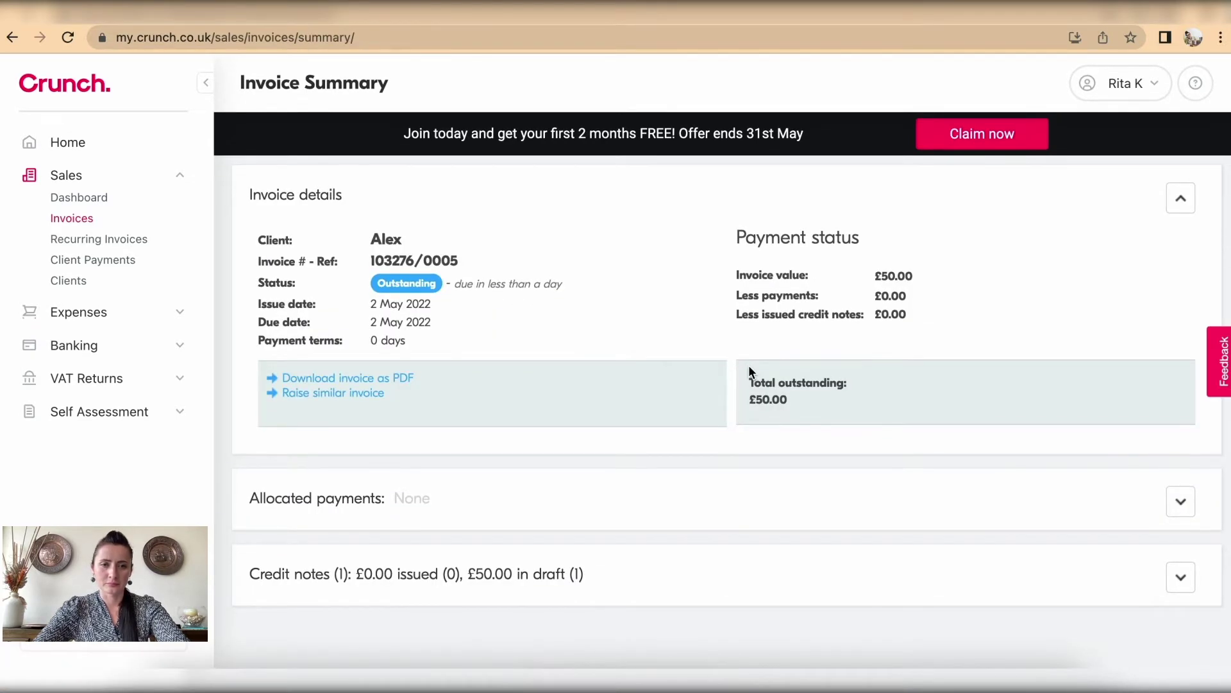
click(1180, 576)
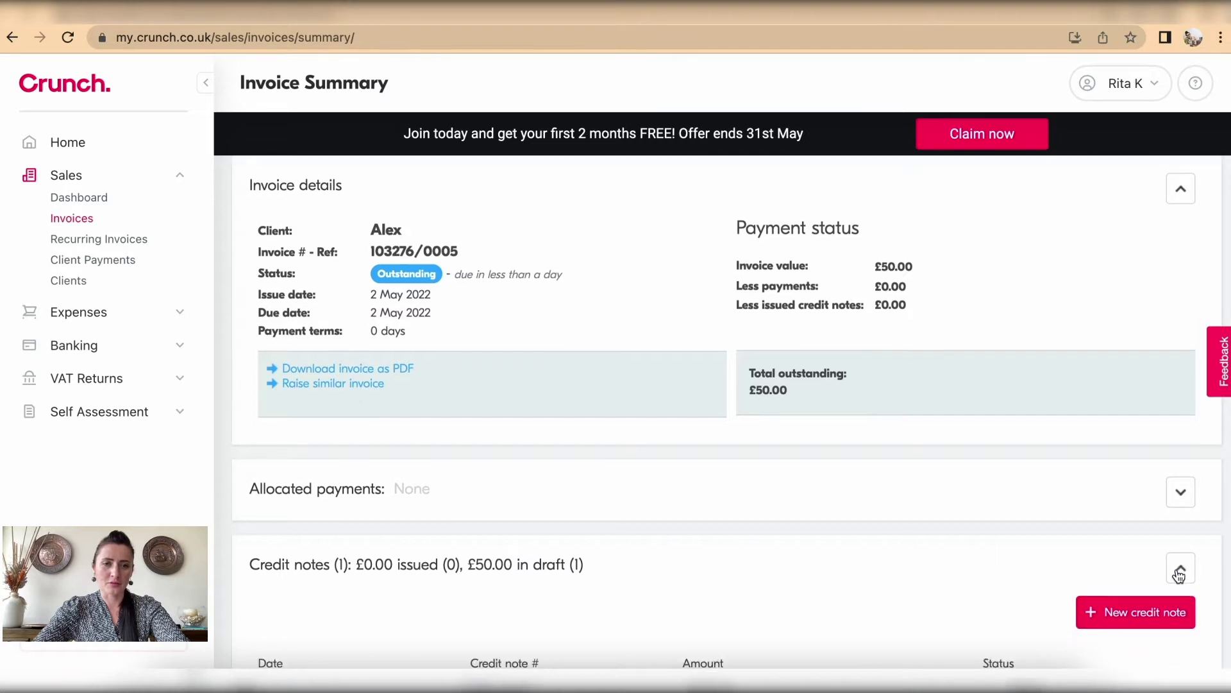
scroll(1180, 576, down, 2)
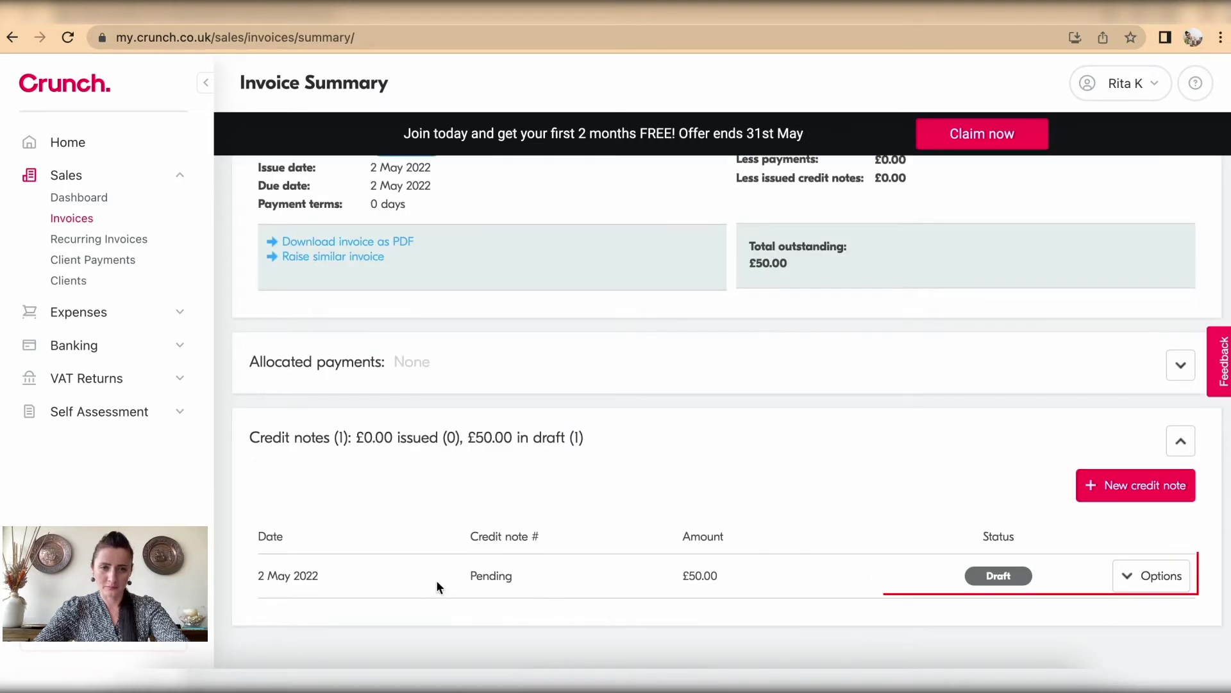
click(1136, 580)
scroll(1134, 581, down, 4)
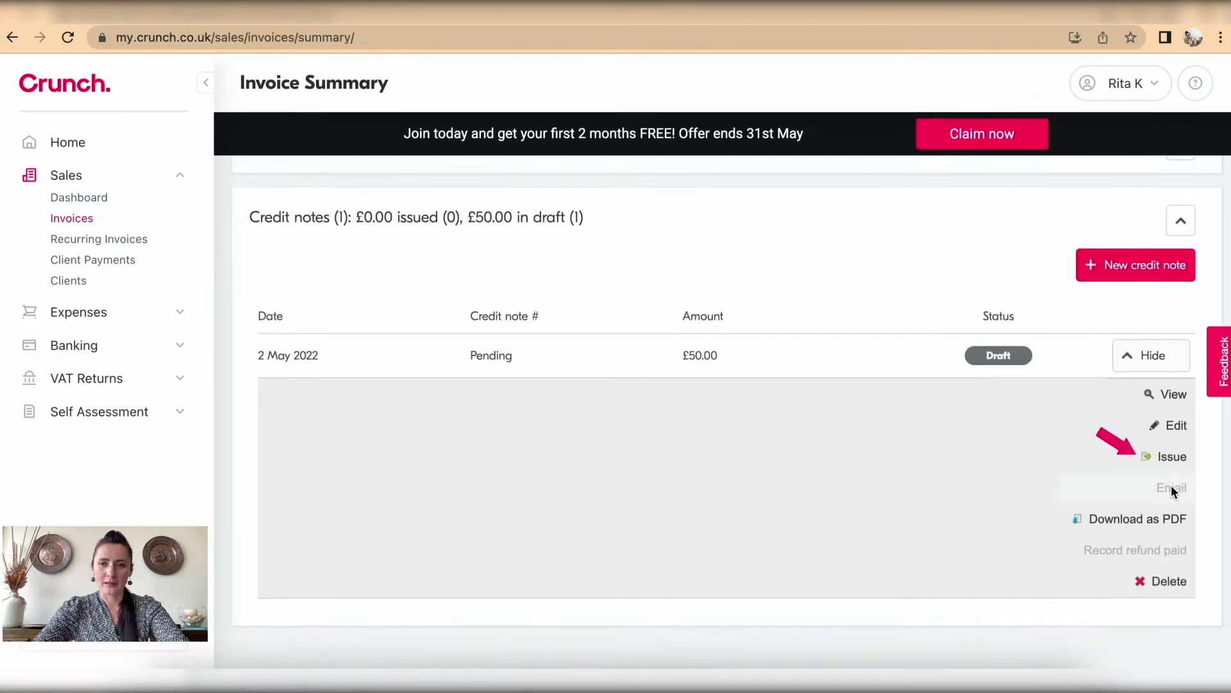
Step: Issue the £50.00 credit note as CN-I03276/0005-01 and select its number in the table
click(1174, 456)
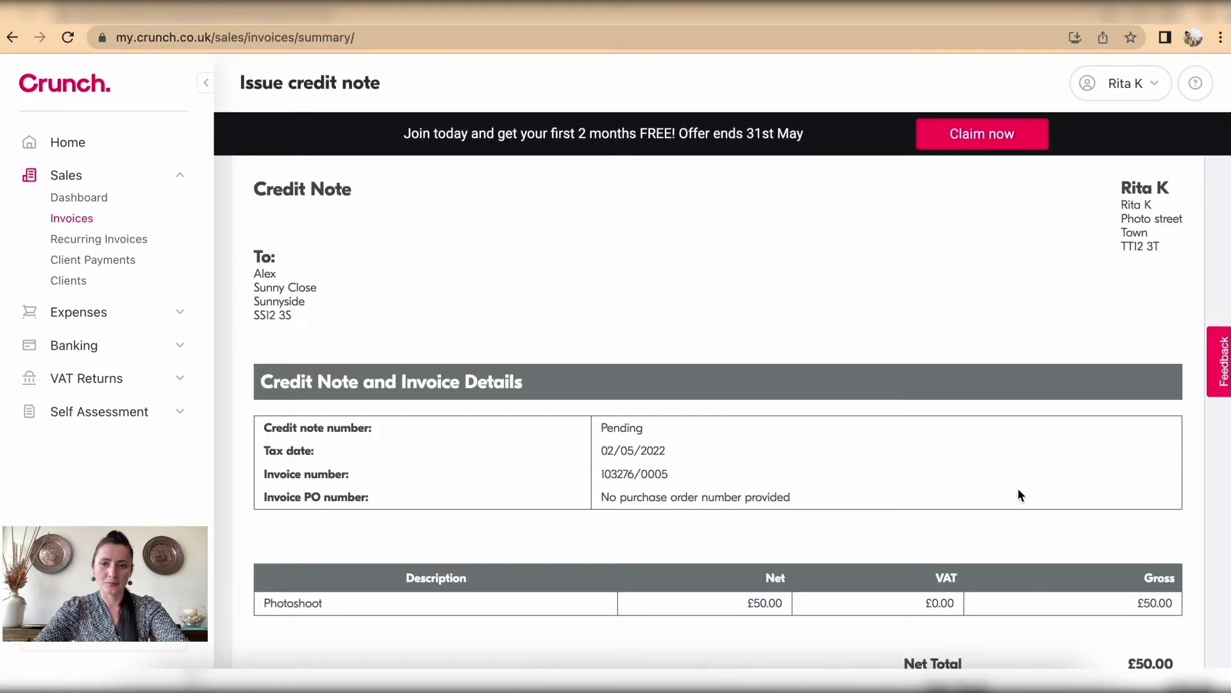
scroll(1018, 488, down, 6)
scroll(1017, 488, up, 3)
scroll(1019, 490, up, 3)
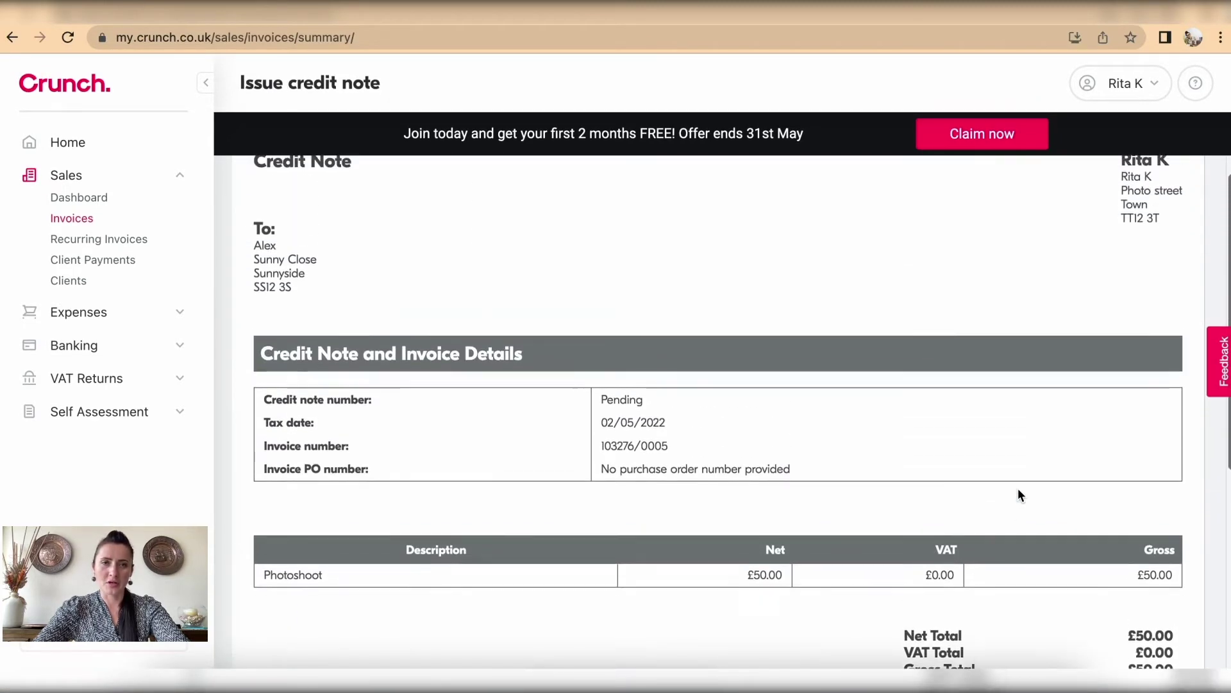
scroll(1020, 494, down, 2)
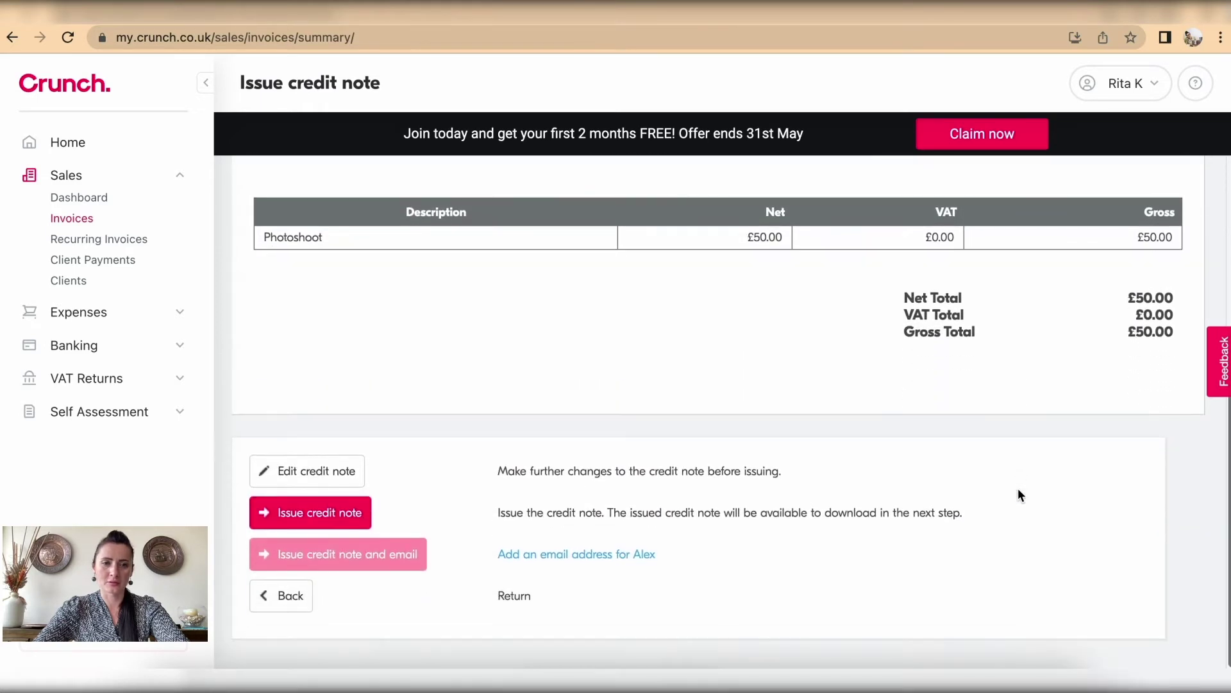
click(308, 516)
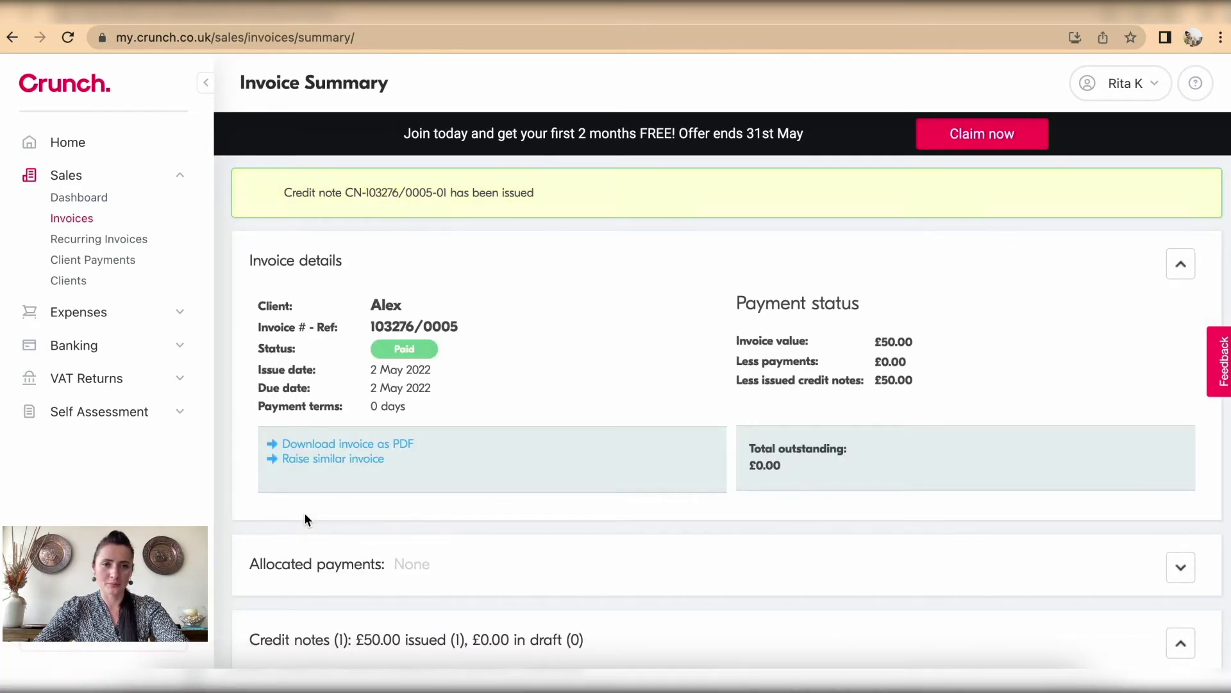
scroll(305, 513, down, 3)
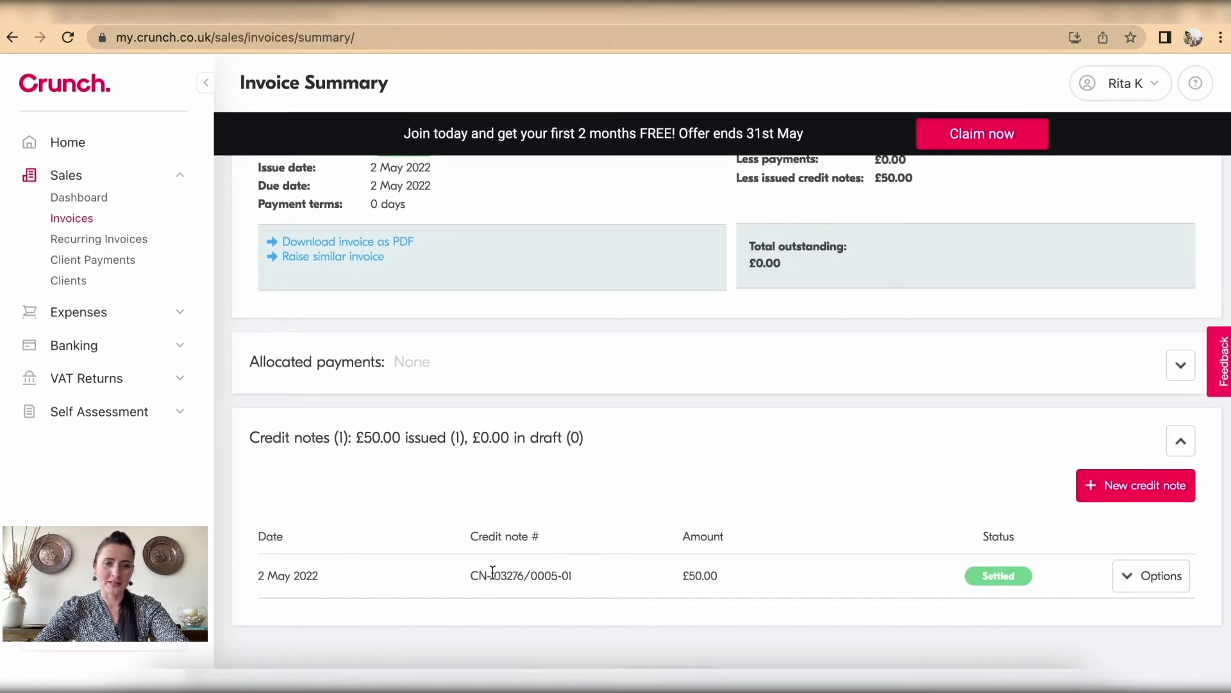
drag(478, 575, 578, 574)
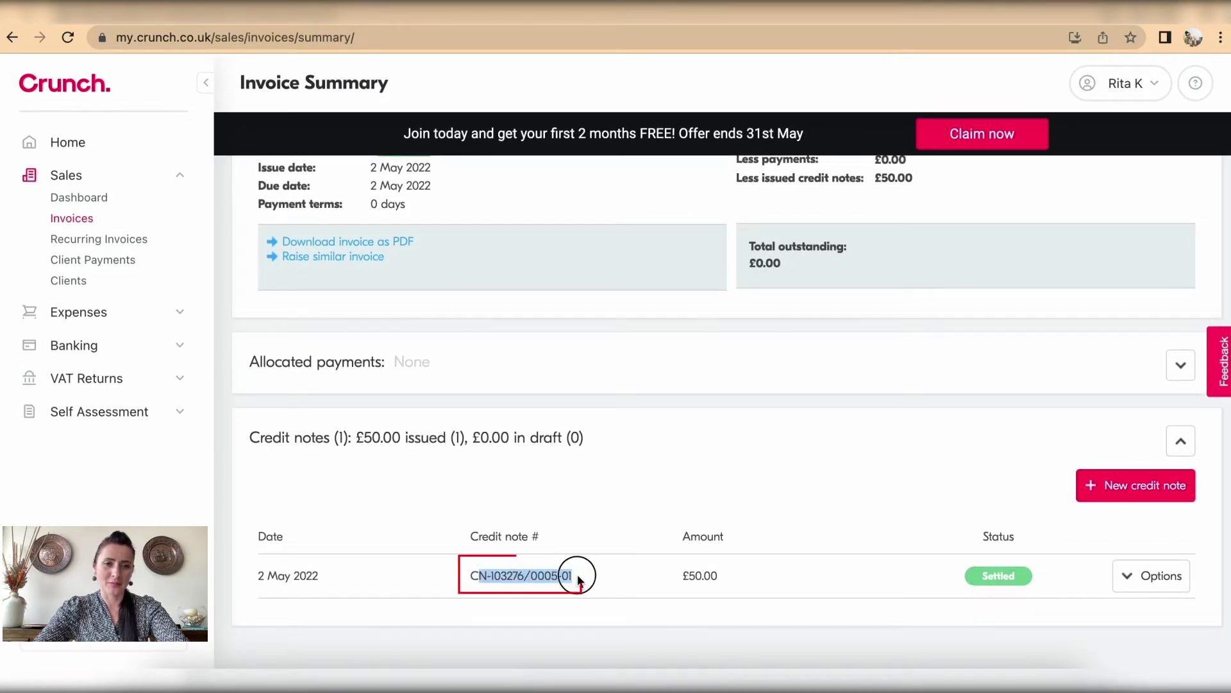
click(594, 575)
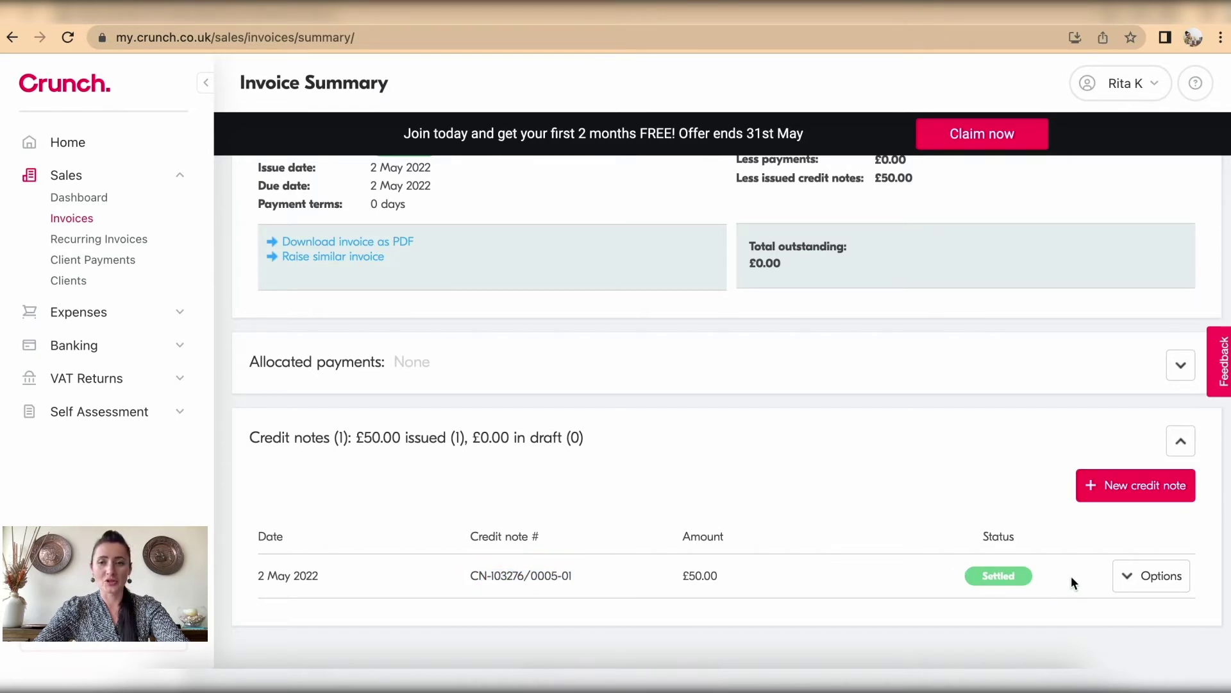
Step: Show the New Invoice dropdown choices on the Sales Dashboard, now totalling £1,360.00 owed
click(72, 218)
scroll(556, 363, down, 5)
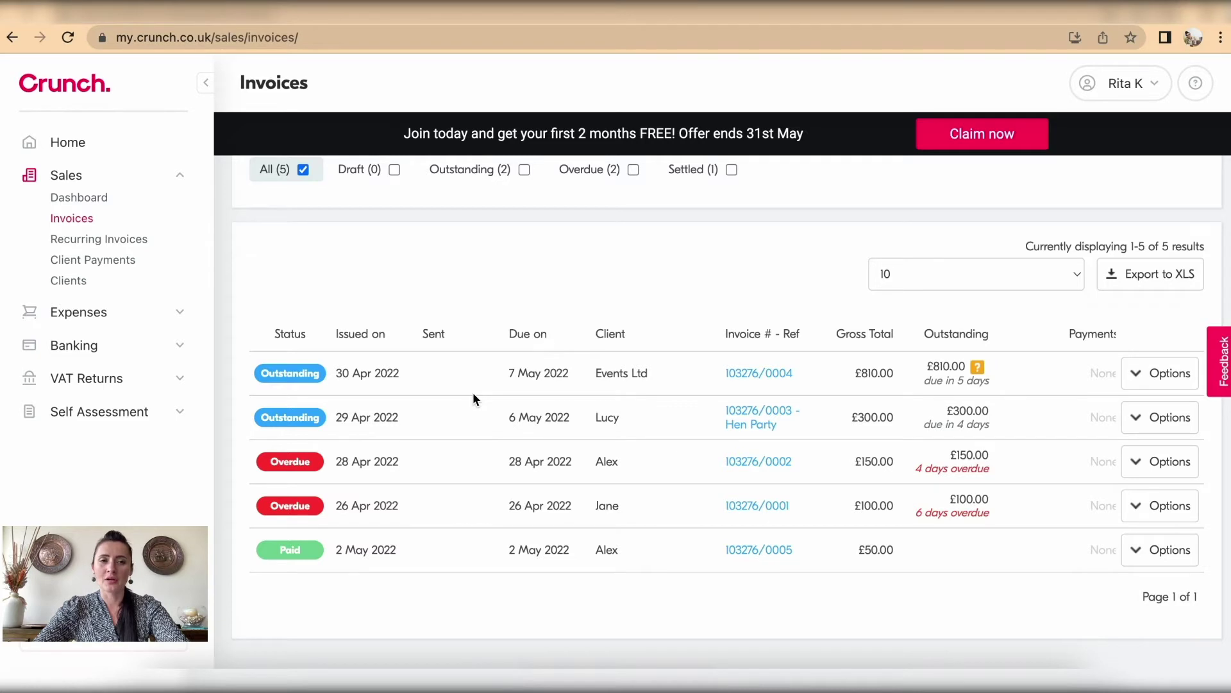
click(78, 199)
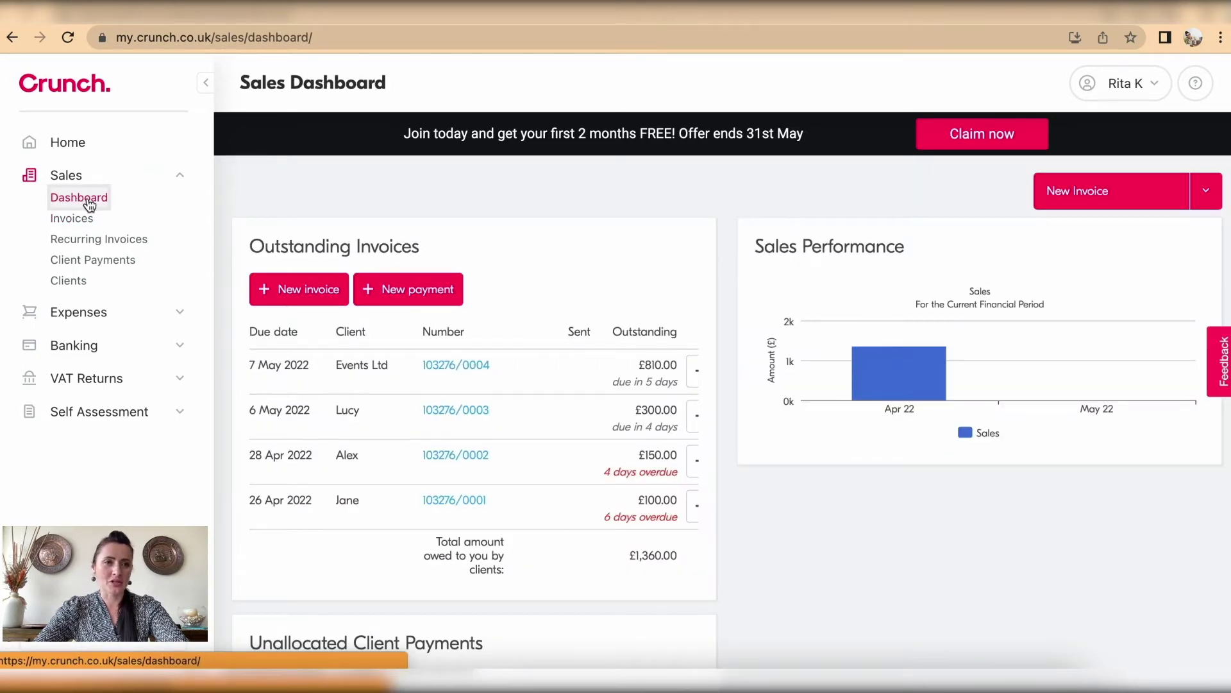
click(1206, 193)
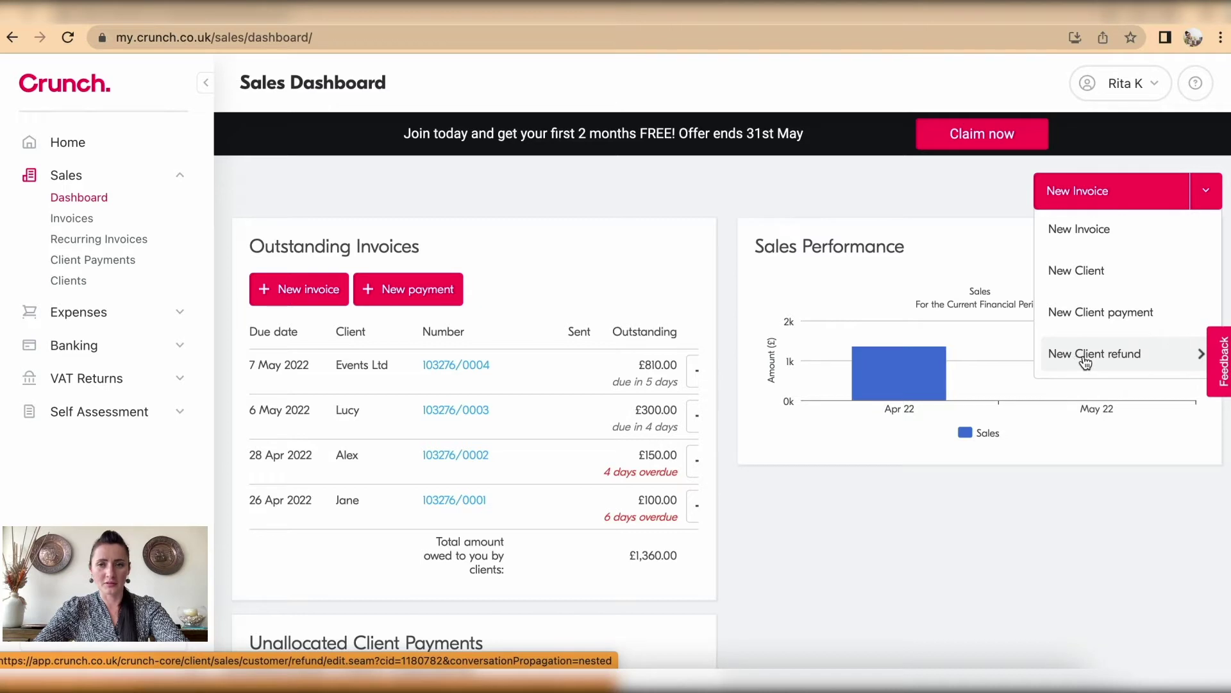
click(1127, 363)
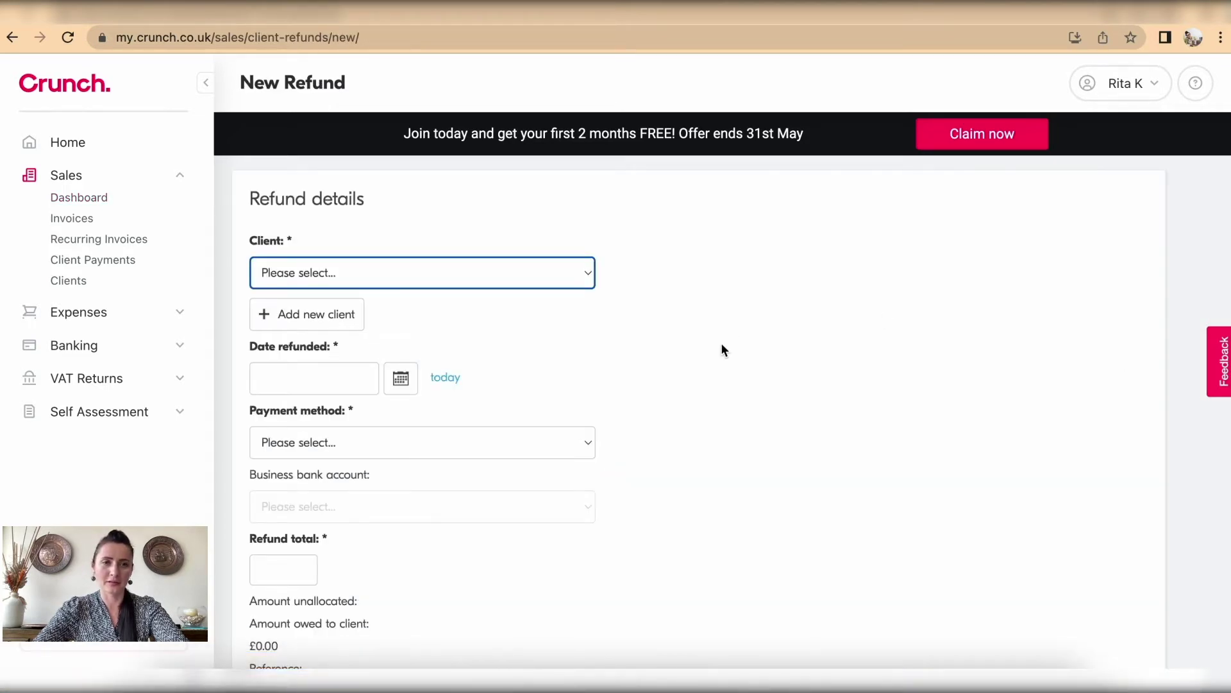
click(581, 275)
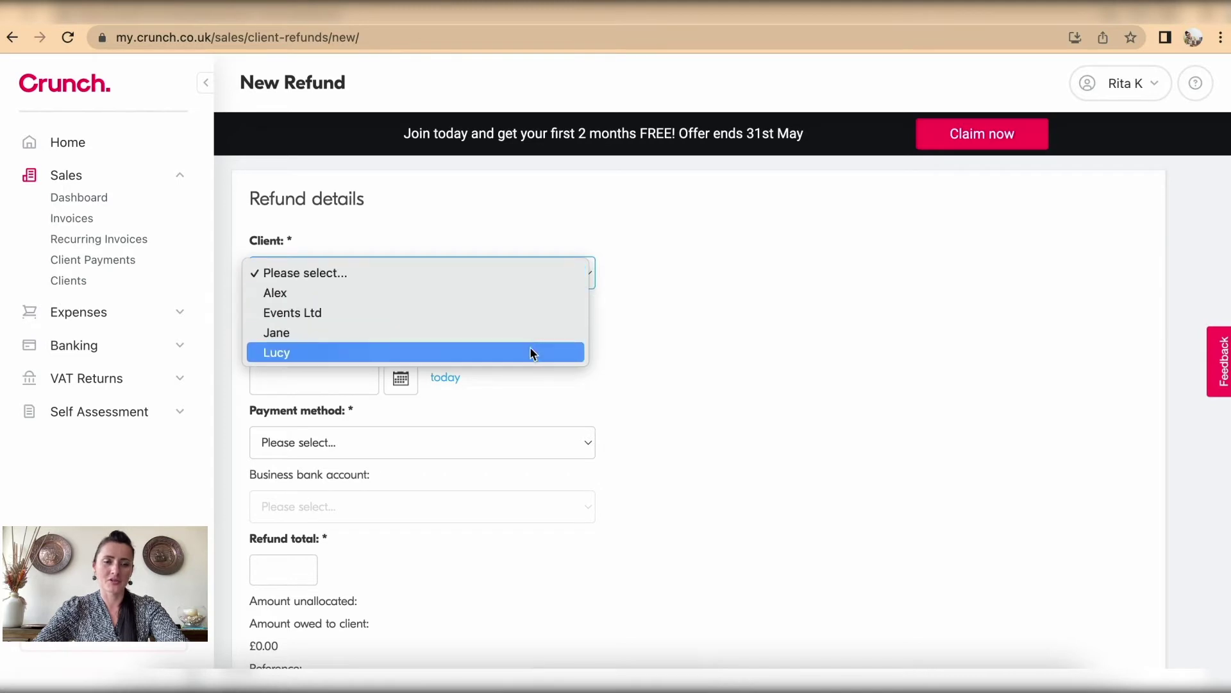
click(735, 346)
scroll(734, 347, down, 2)
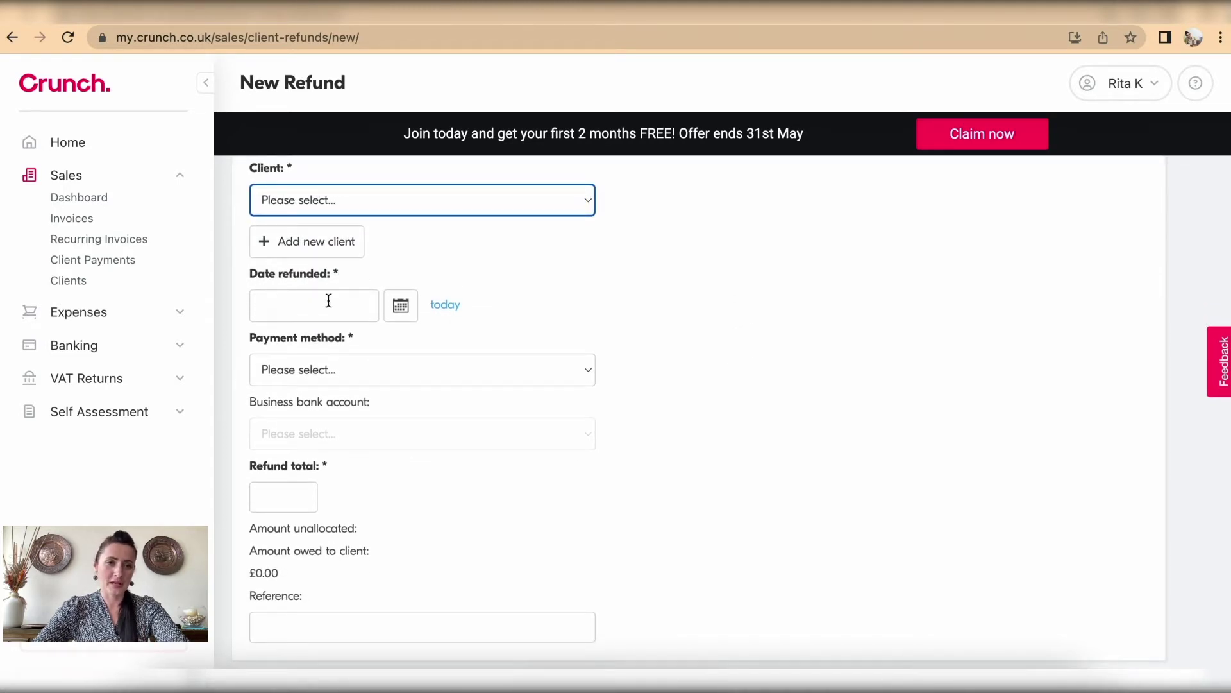
click(324, 368)
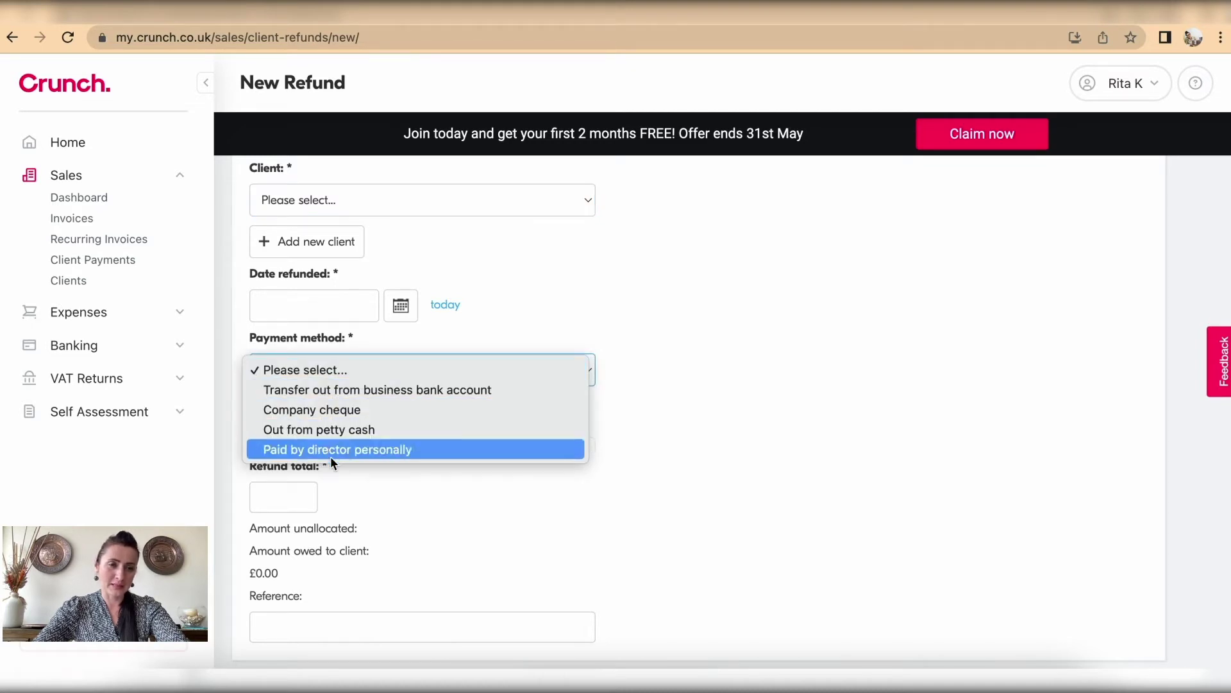
click(834, 382)
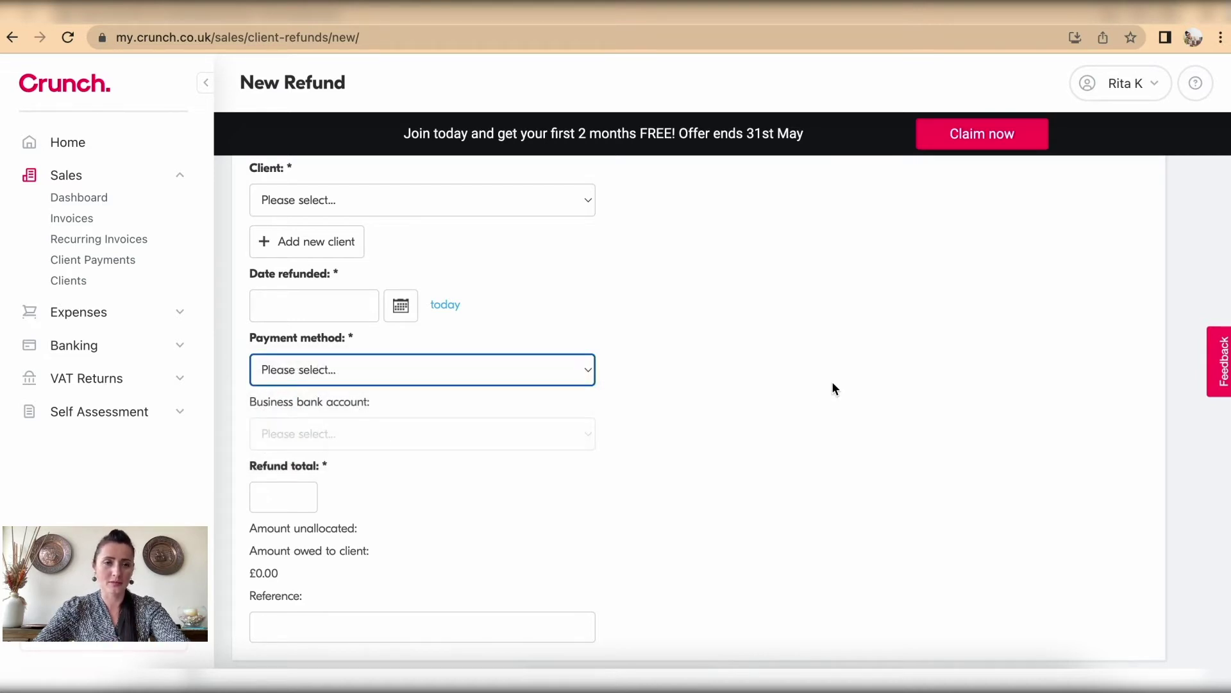
scroll(833, 383, down, 3)
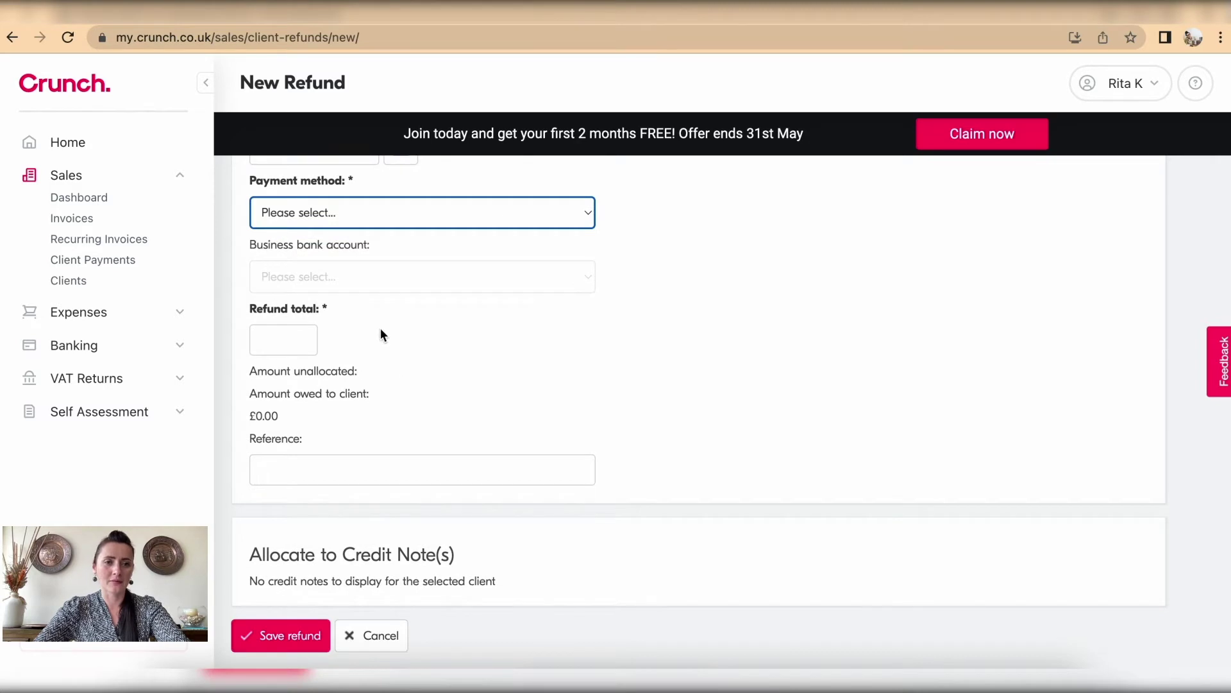
click(278, 473)
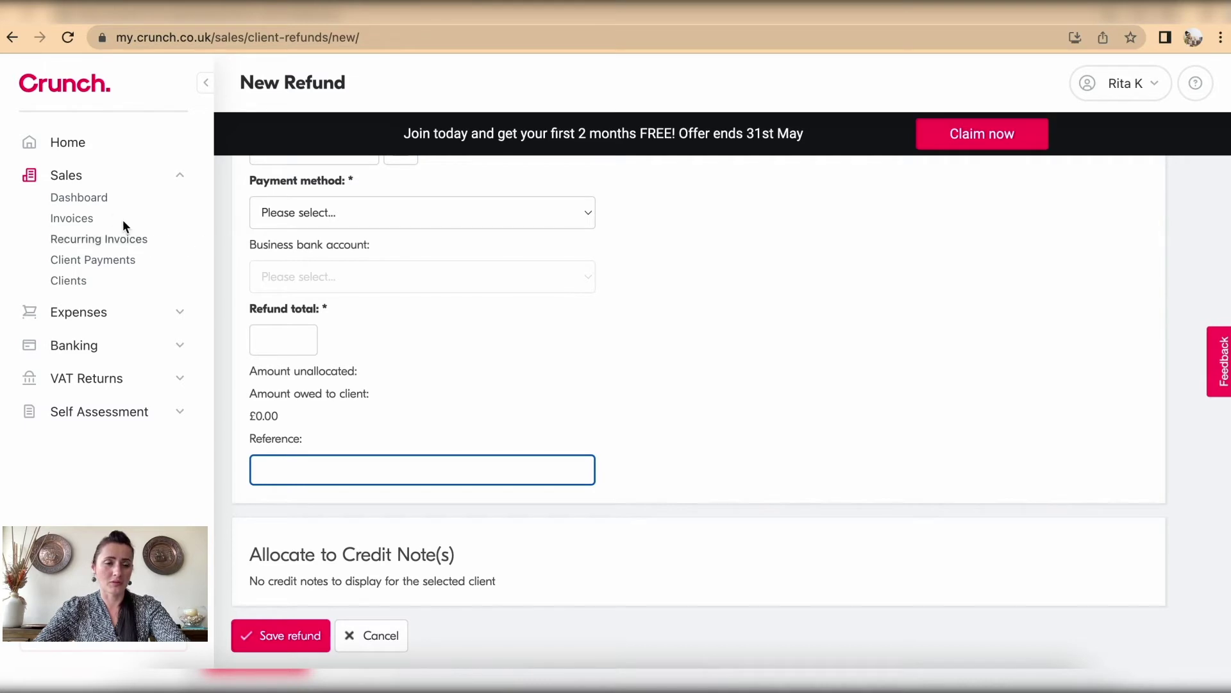
click(80, 200)
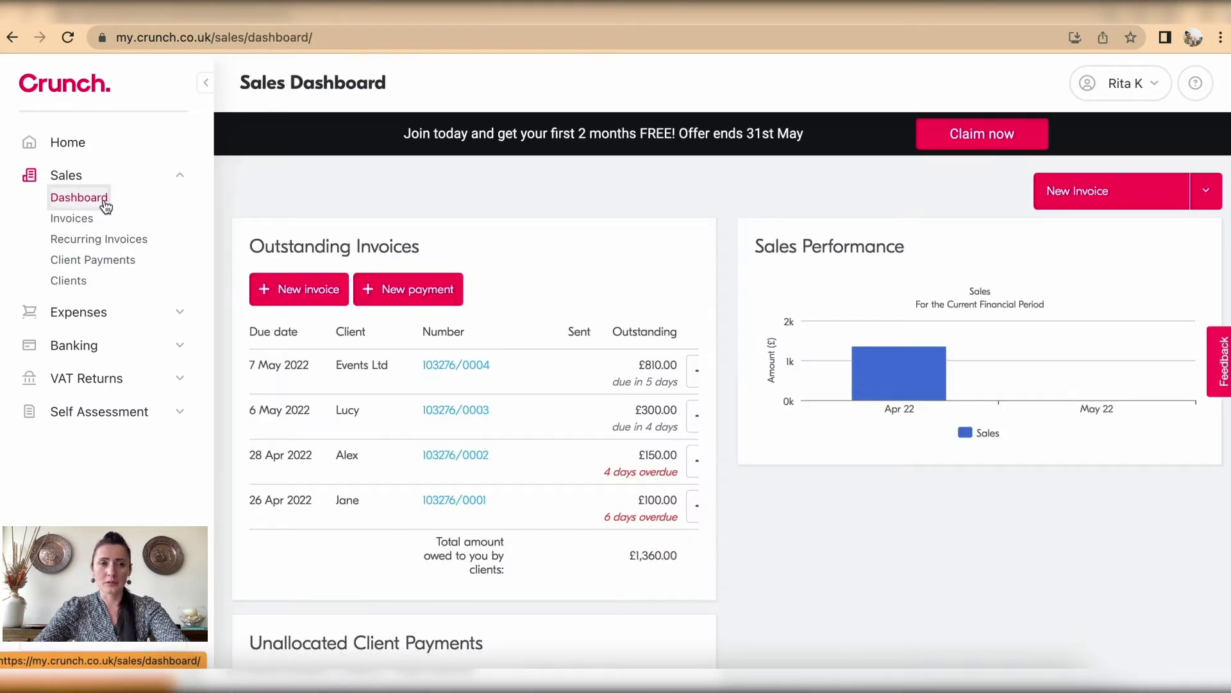
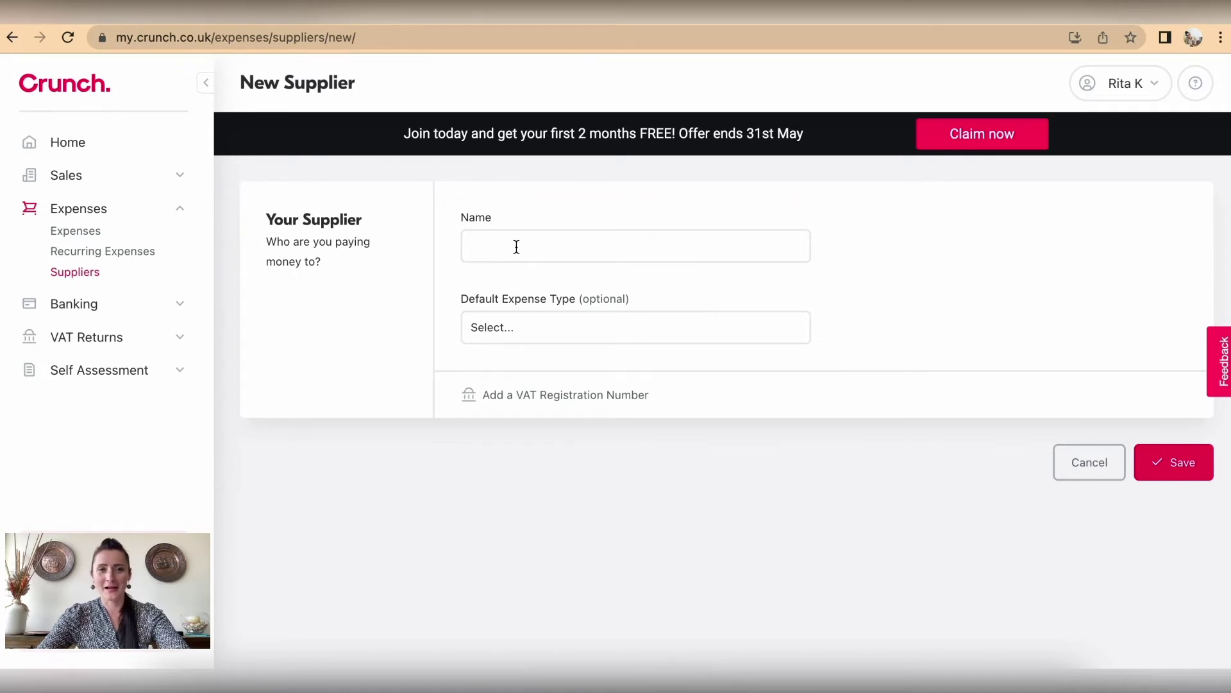
Step: Create supplier 'Local Shop Ltd' with default expense type Purchases and Materials and save it
click(516, 247)
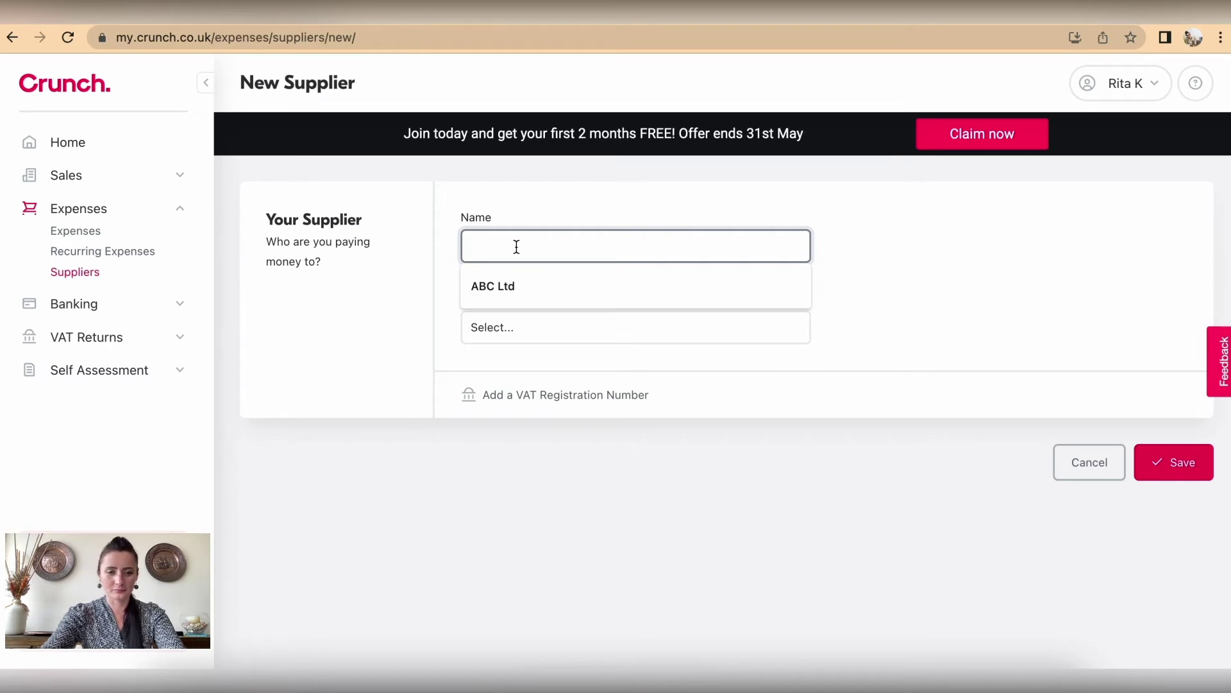
text(Loca)
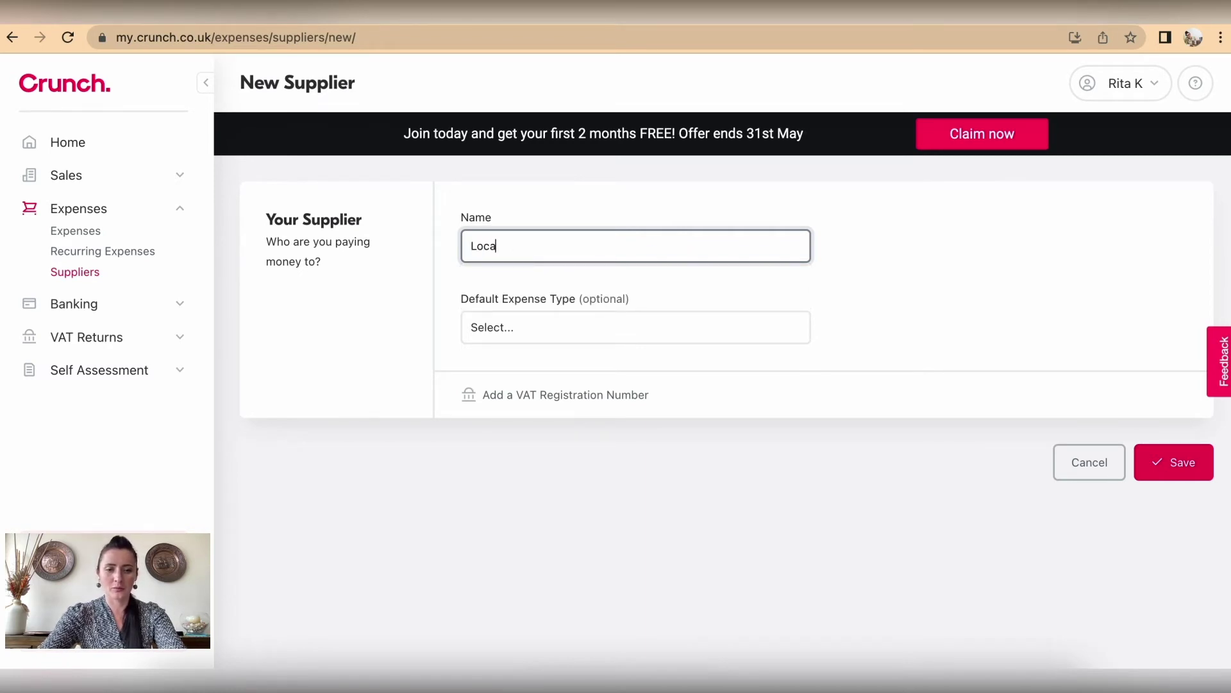
text(l Shop Ltd)
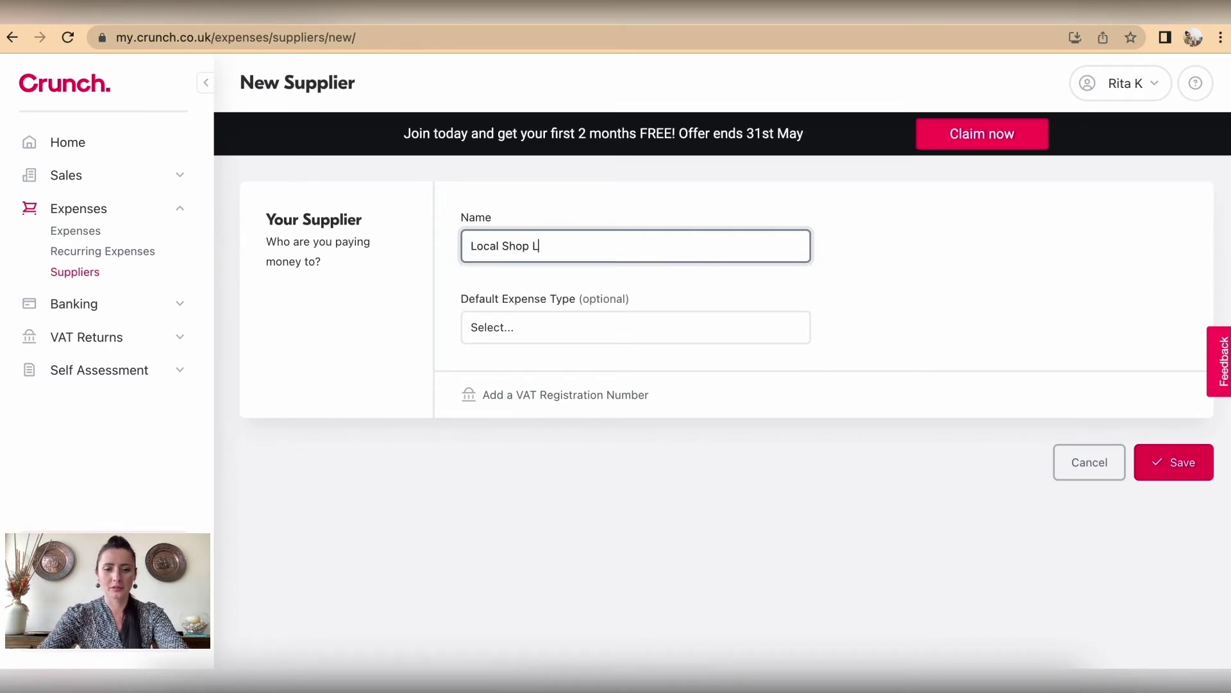
click(550, 340)
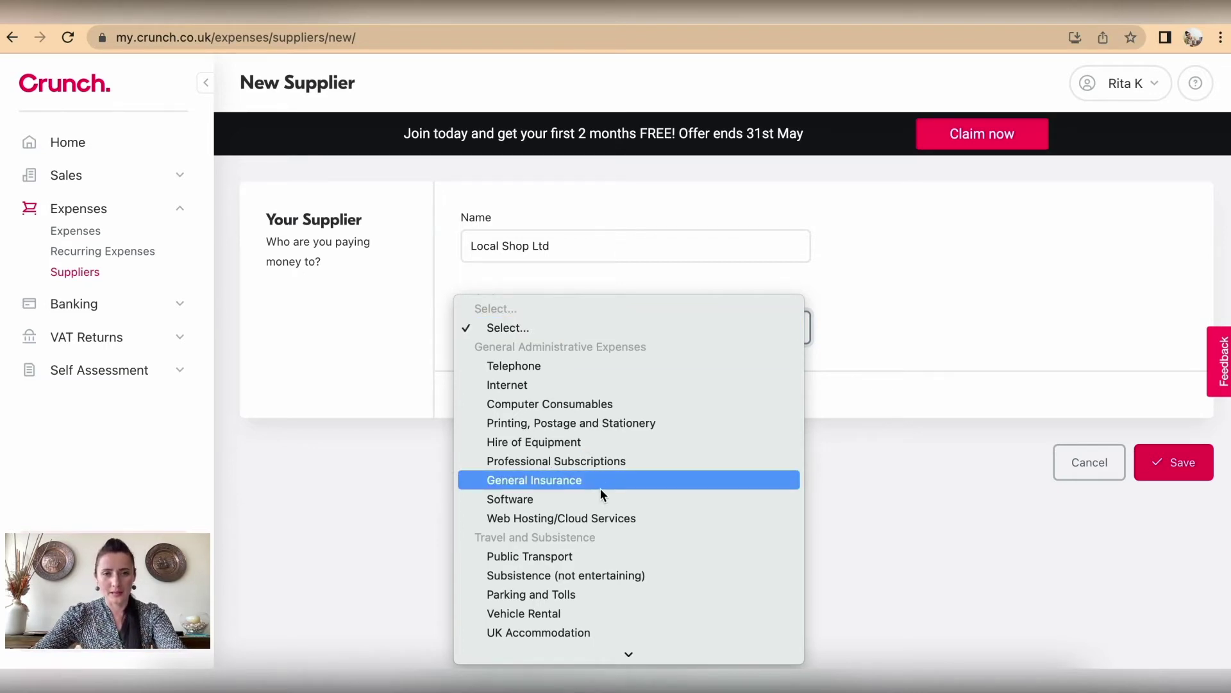
scroll(599, 487, down, 10)
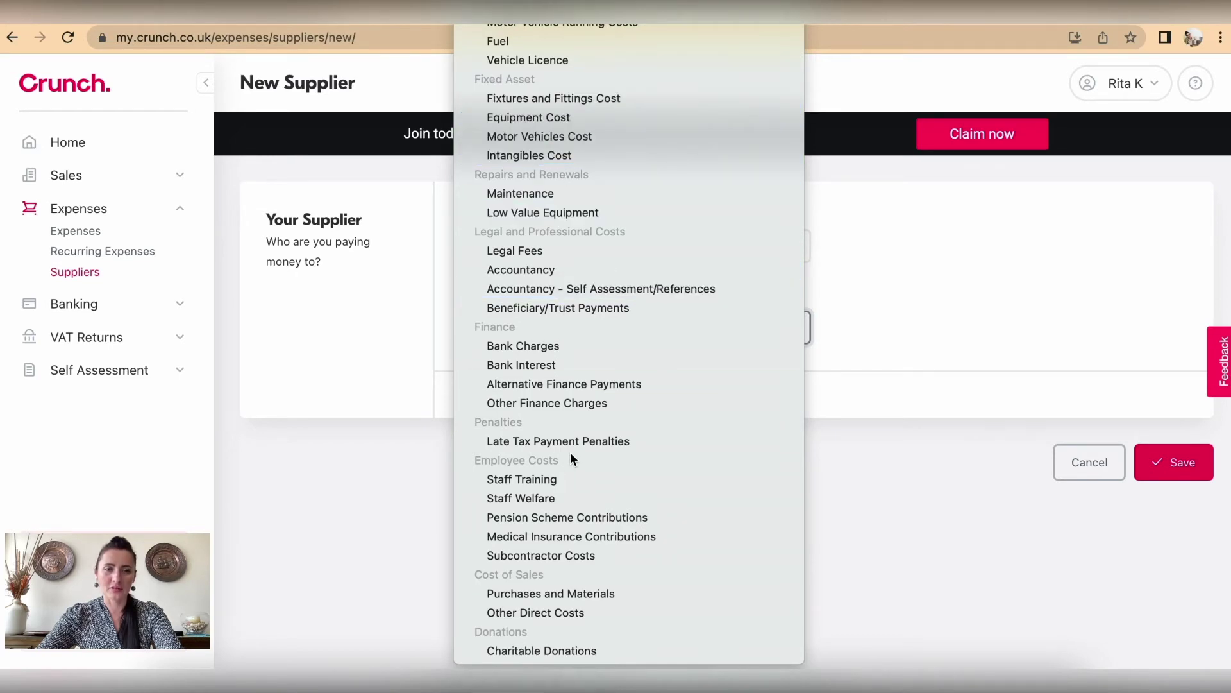
scroll(571, 452, up, 5)
scroll(571, 452, up, 4)
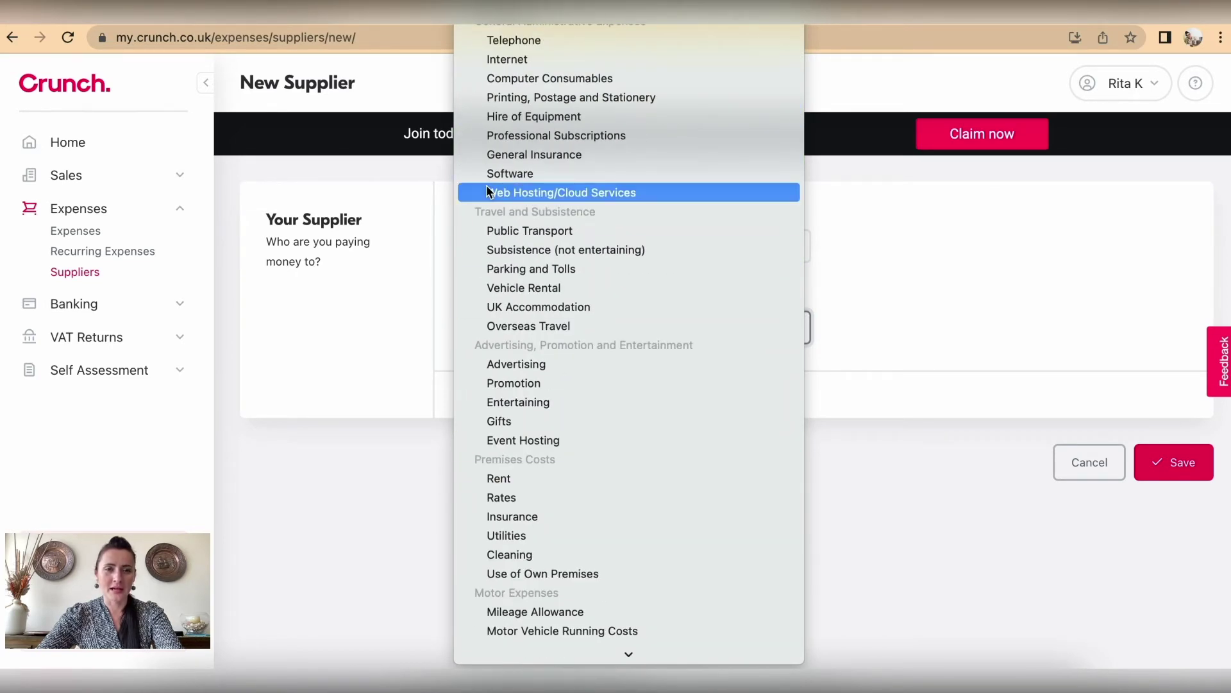
scroll(486, 186, down, 10)
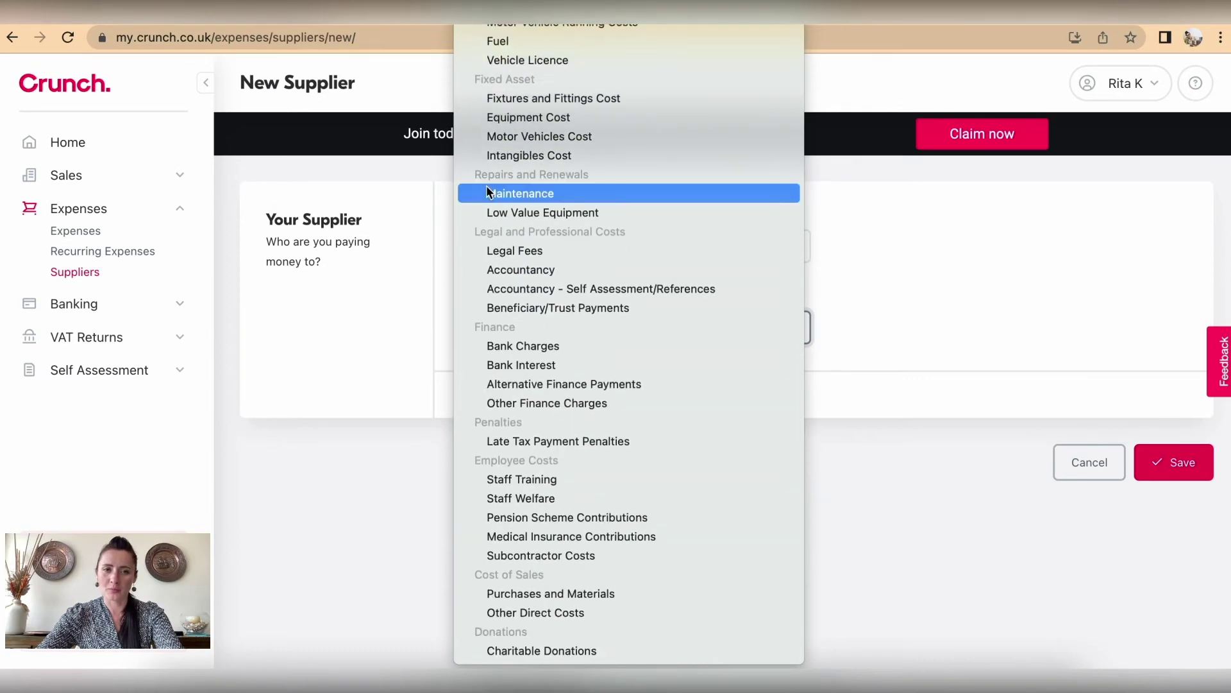
click(568, 595)
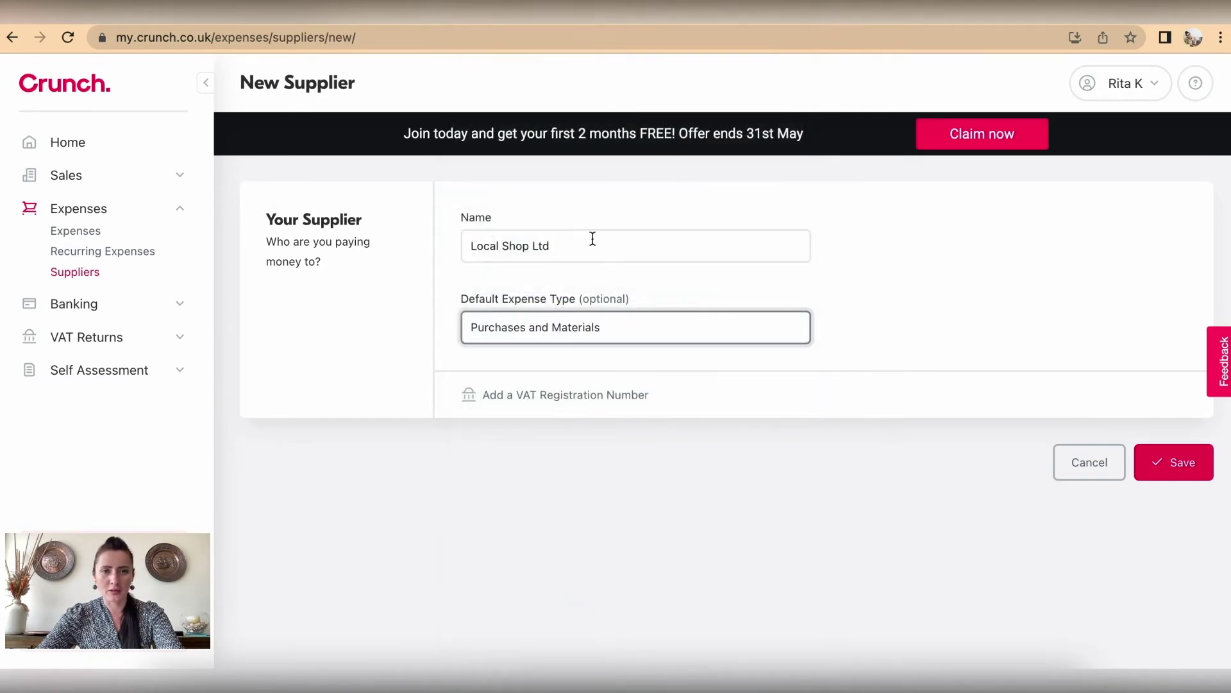
click(1177, 463)
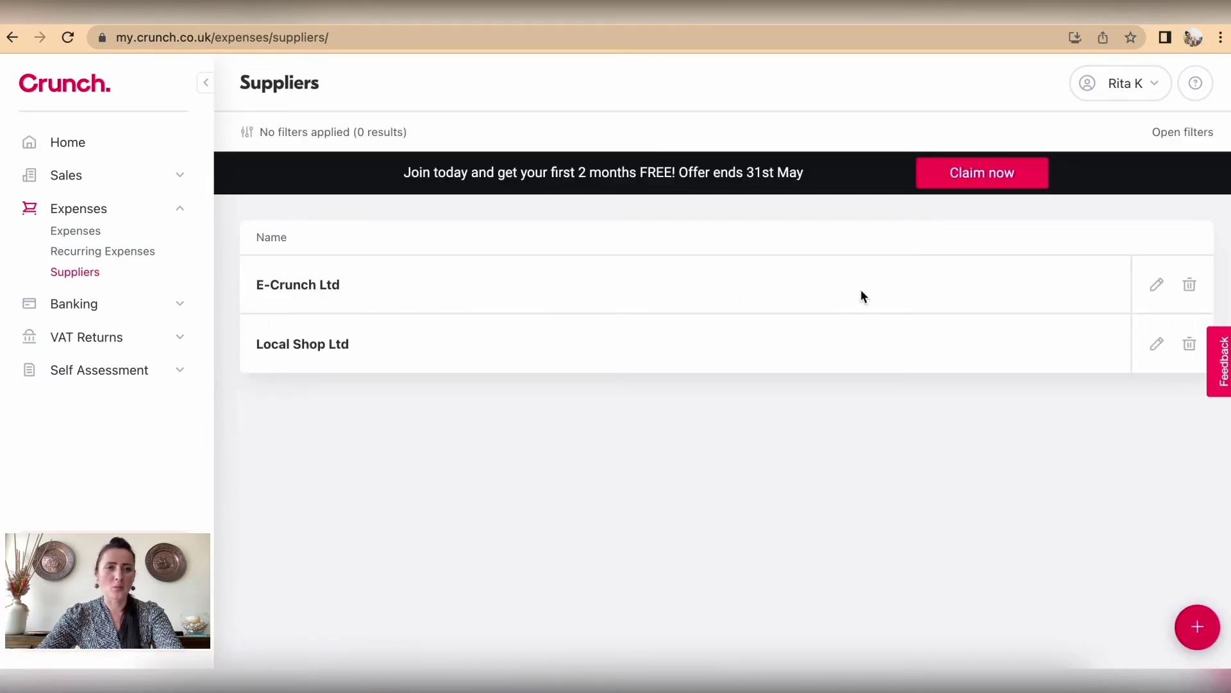
click(1157, 285)
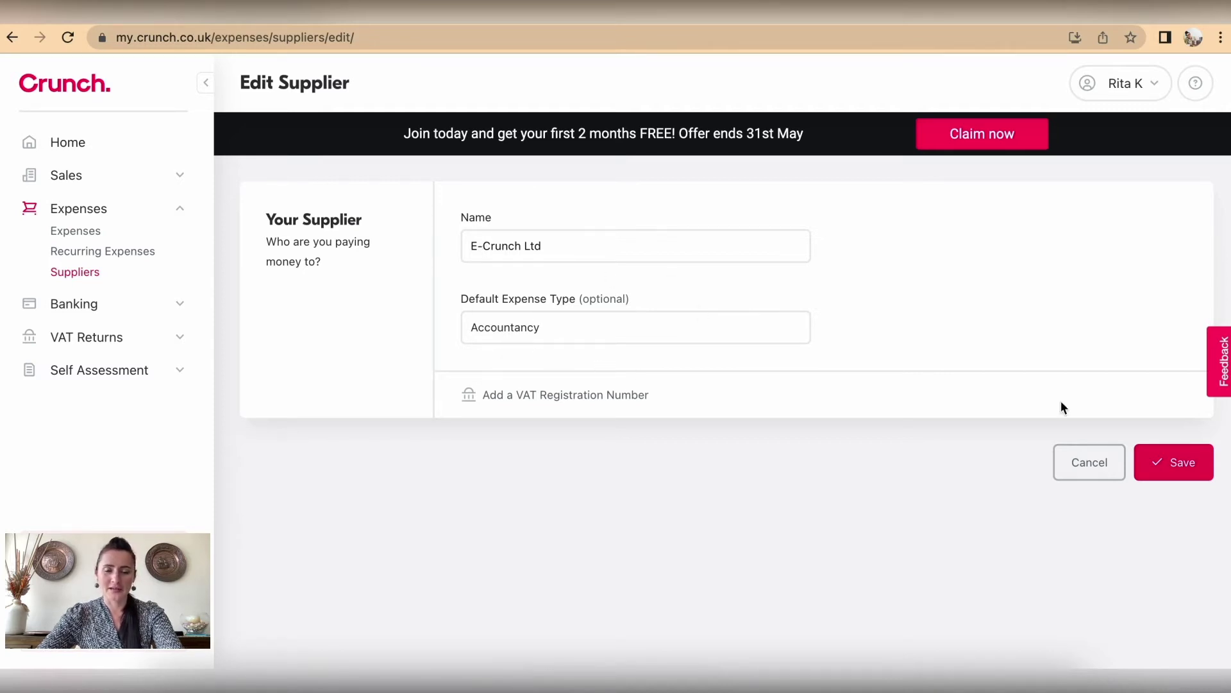
click(1188, 467)
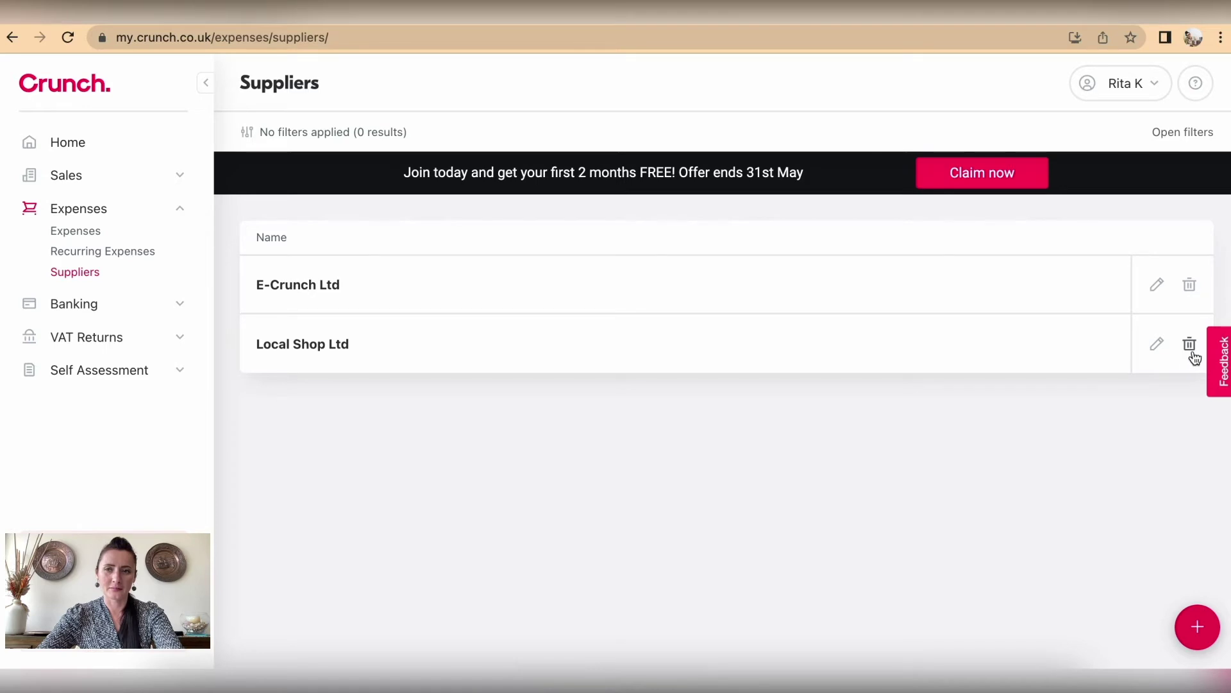
Step: Add supplier 'Phone Ltd' with default expense type Telephone and save it
click(1198, 627)
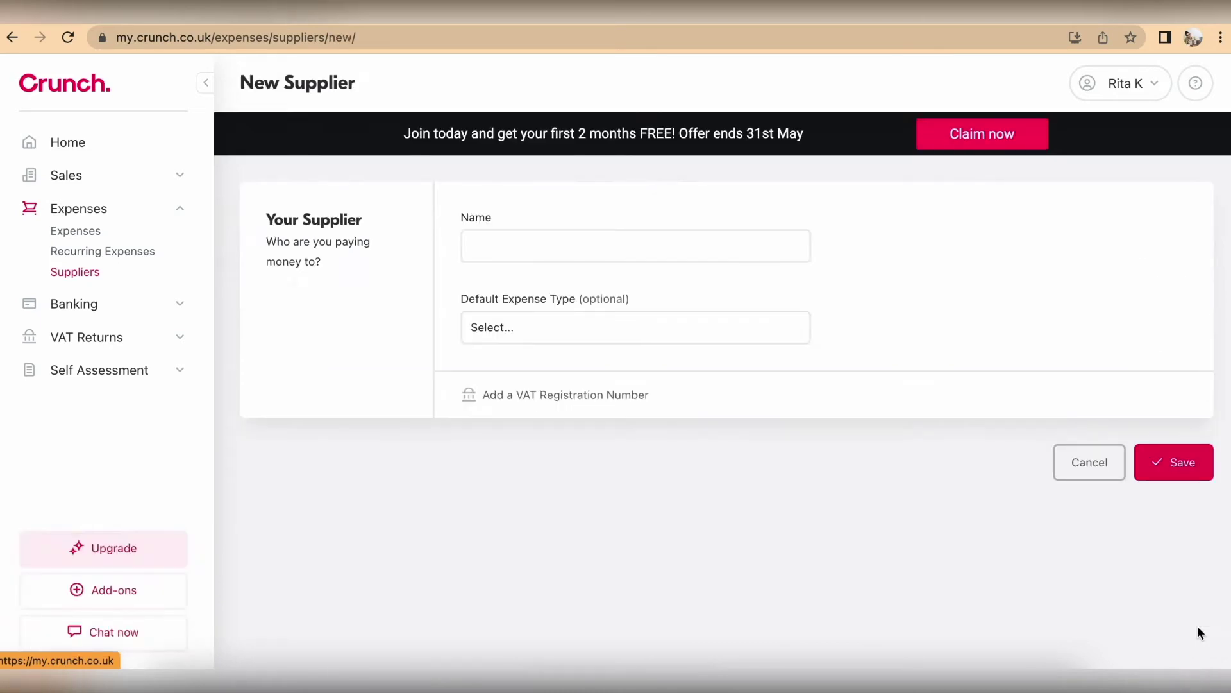
click(591, 243)
text(Phone Ltd)
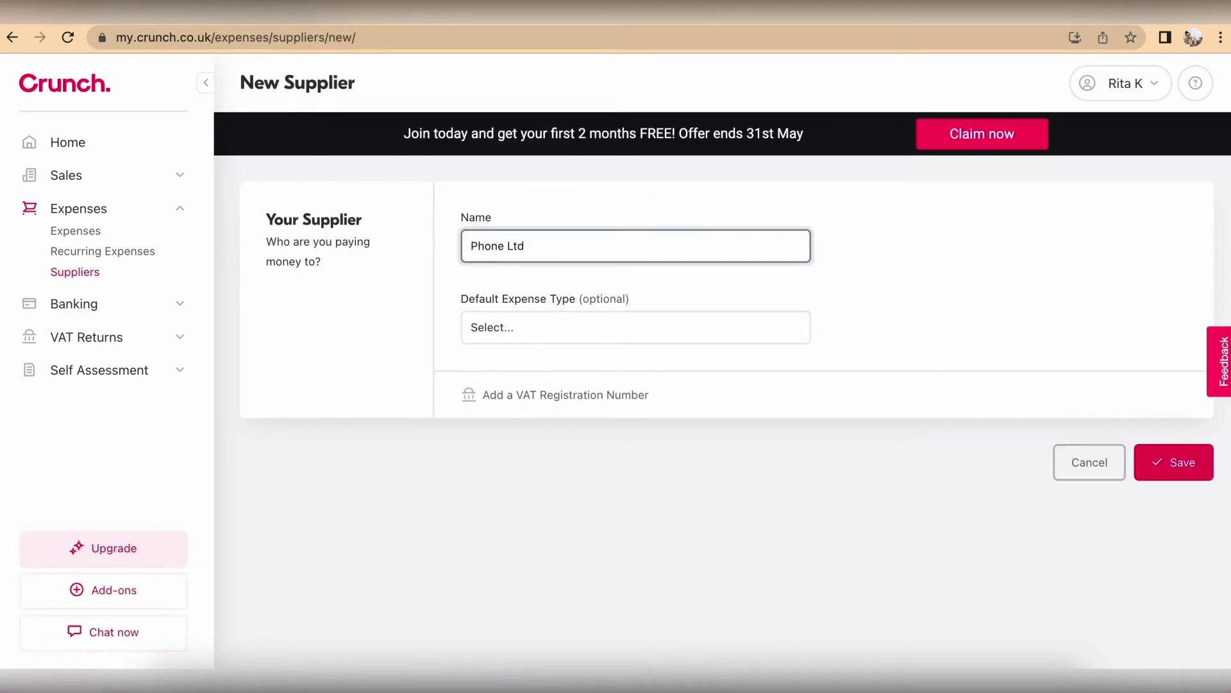
click(625, 327)
click(620, 367)
click(1180, 462)
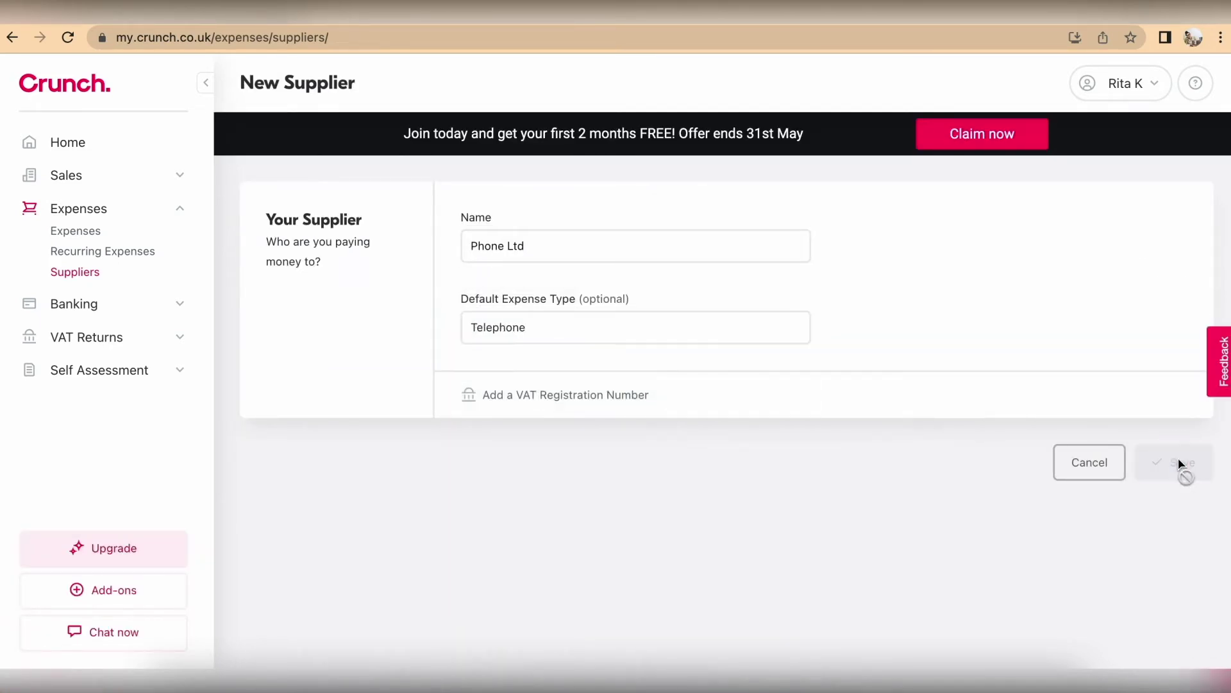
Step: Add supplier 'Internet Ltd' with default expense type Internet and save it
click(1198, 627)
click(604, 231)
text(Internet Ltd)
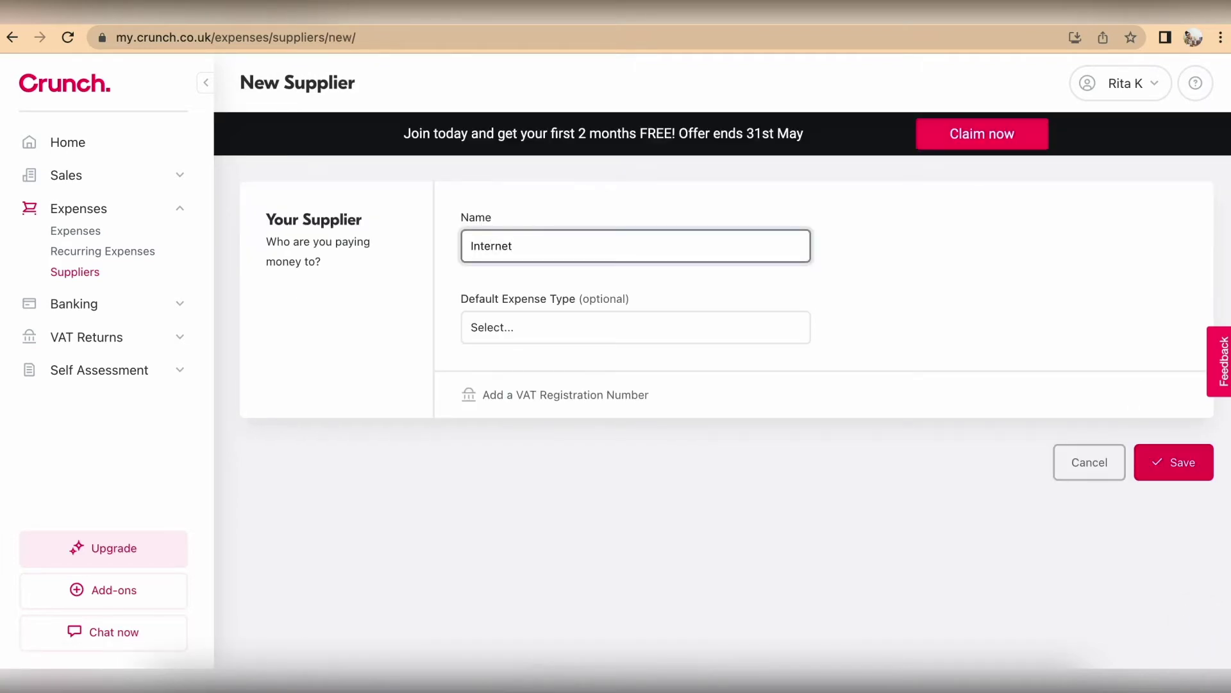
click(672, 324)
click(641, 385)
click(1174, 462)
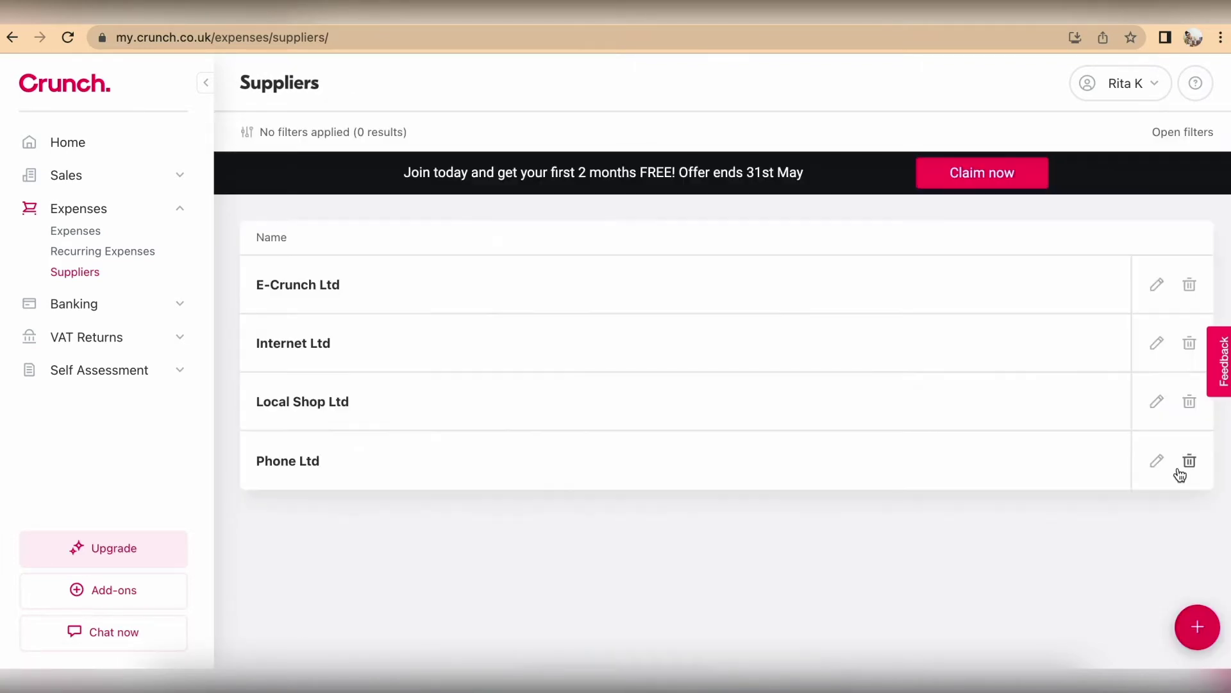
Step: Add supplier 'Rent Ltd' with default expense type Rent and save it
click(1198, 627)
click(577, 245)
text(Rent Ltd)
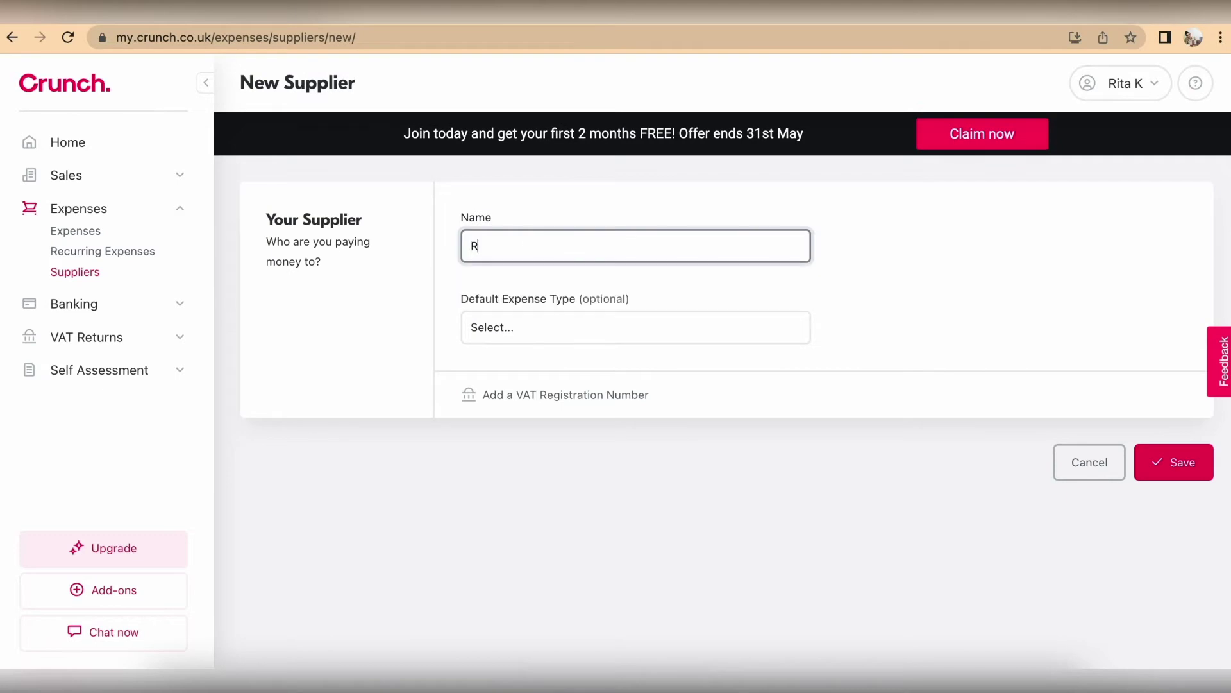
click(579, 328)
scroll(623, 423, down, 8)
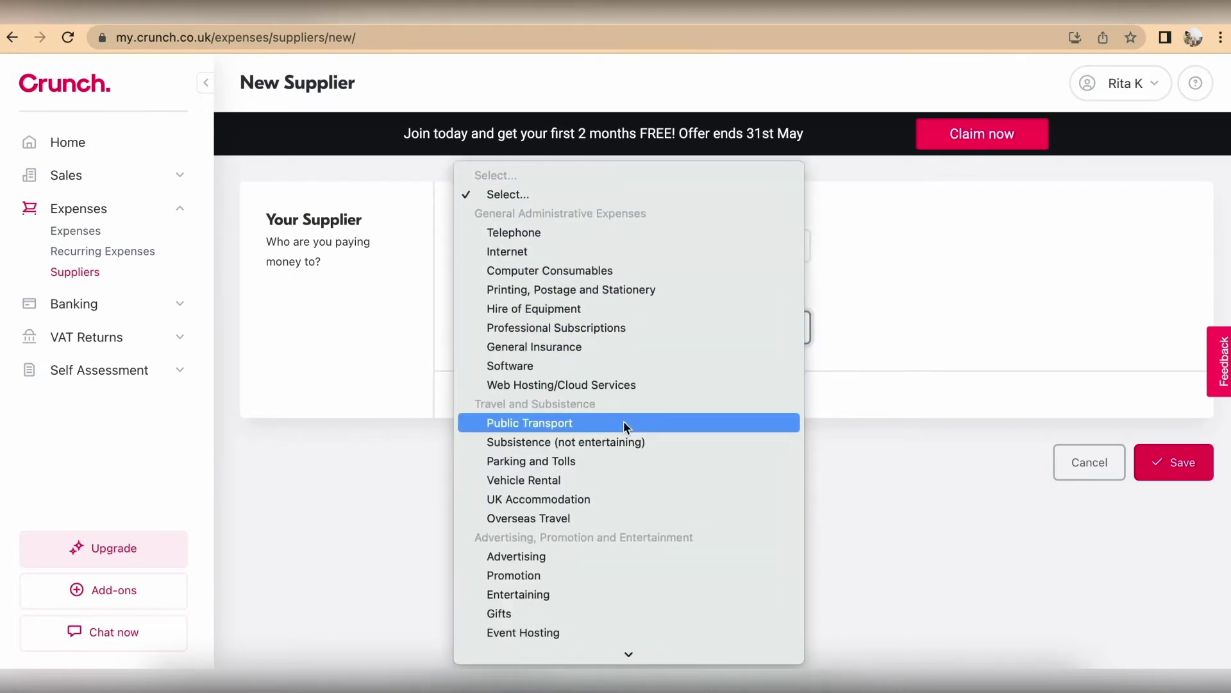
click(623, 328)
click(1173, 462)
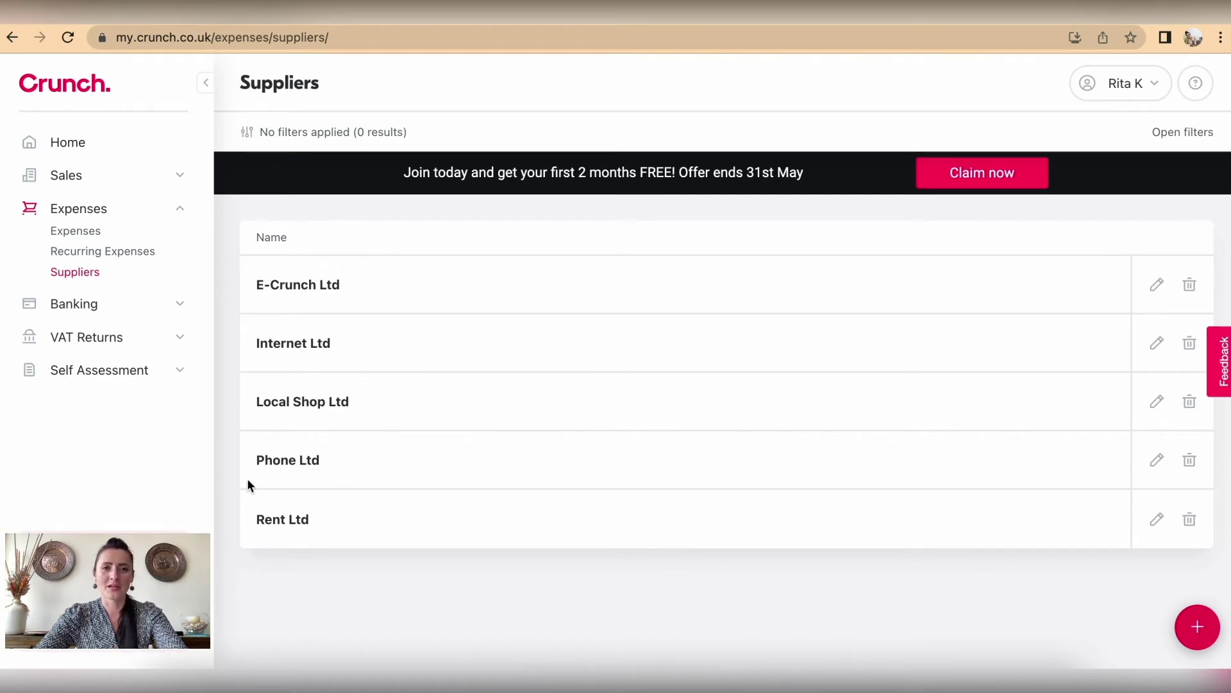
click(84, 231)
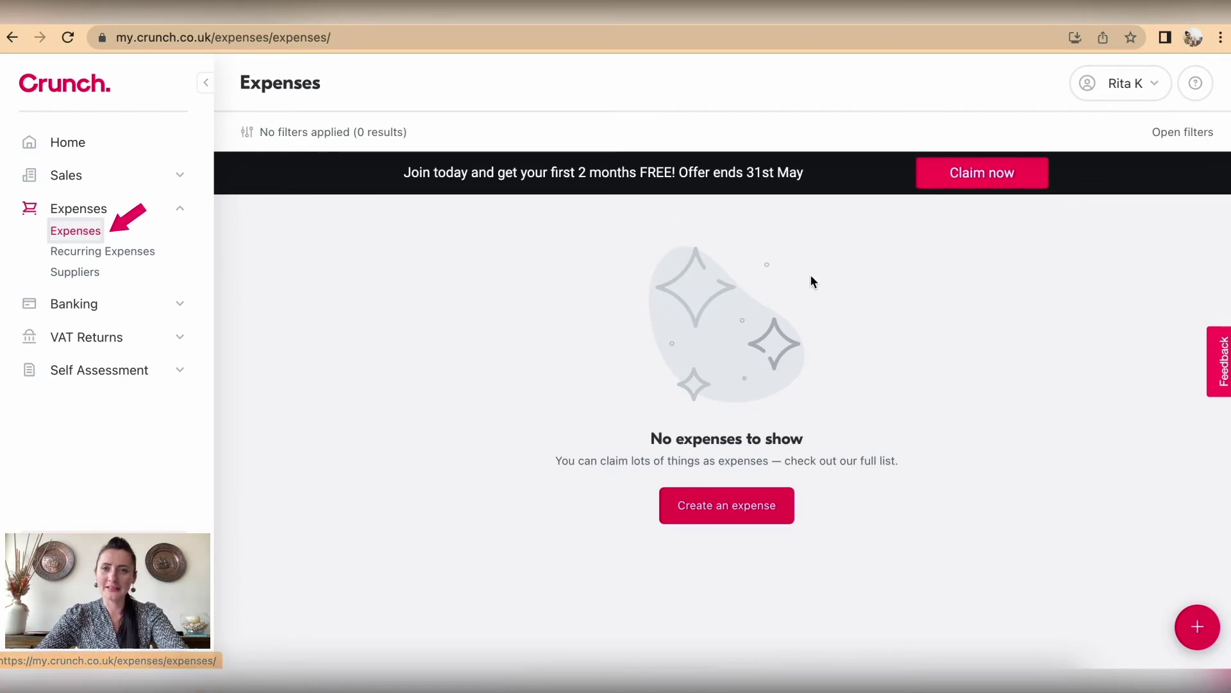
click(771, 525)
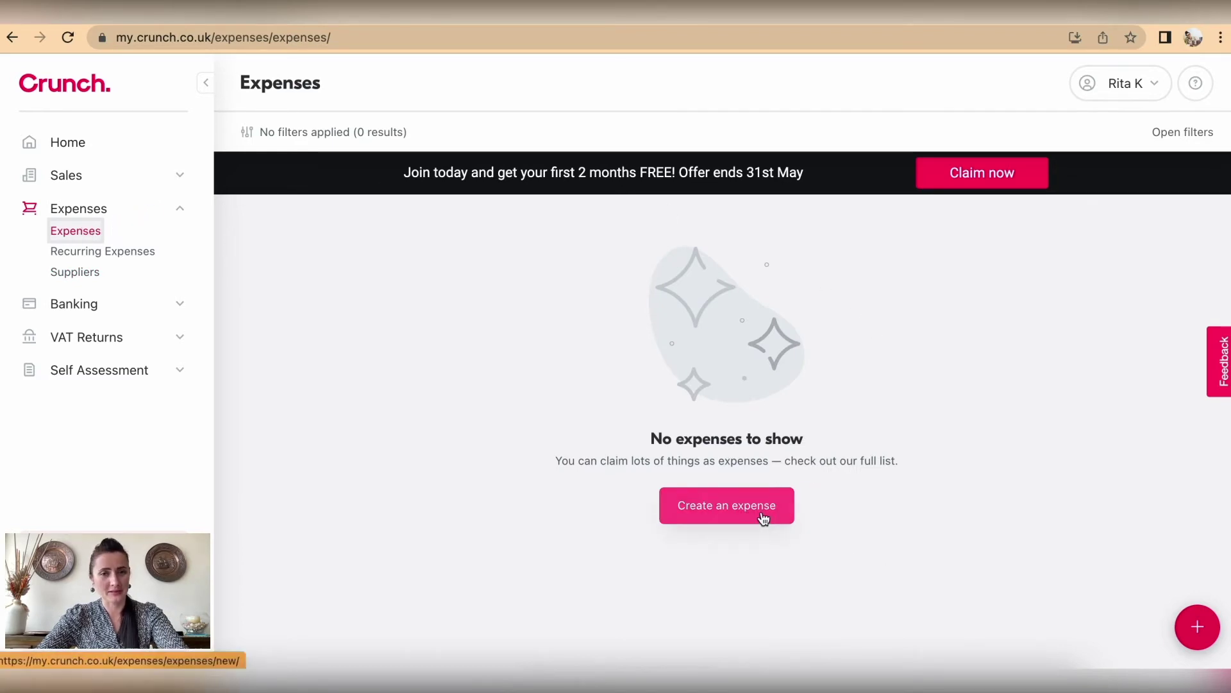
click(766, 518)
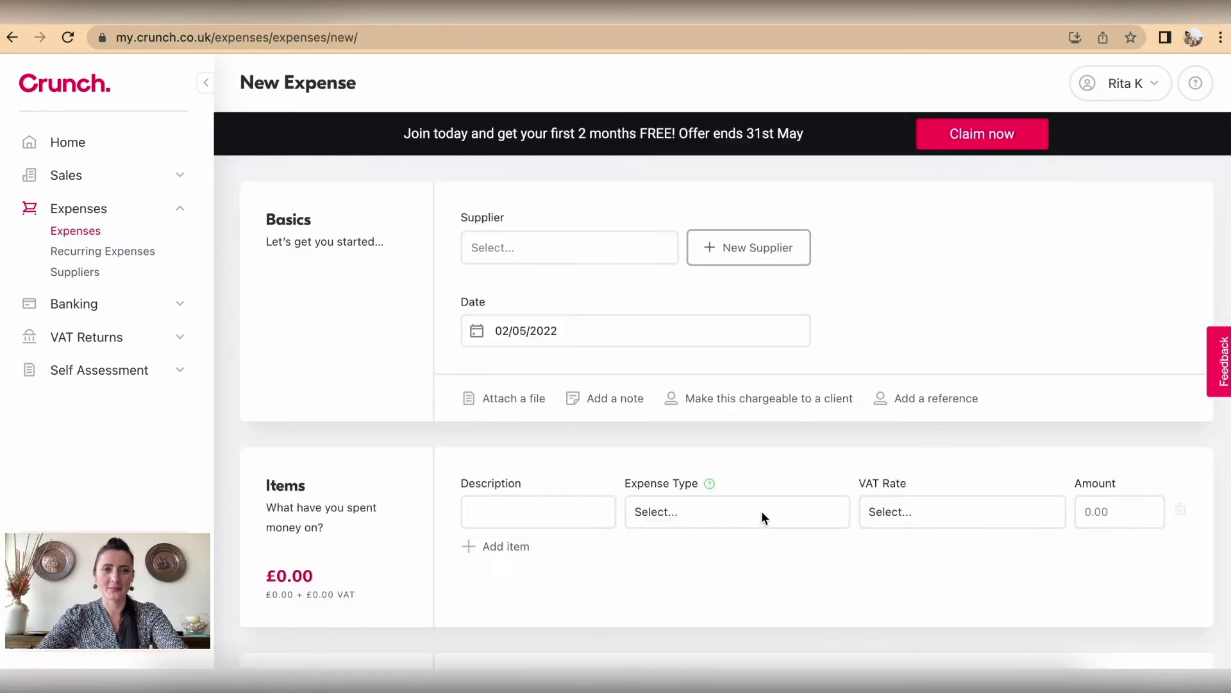
click(632, 247)
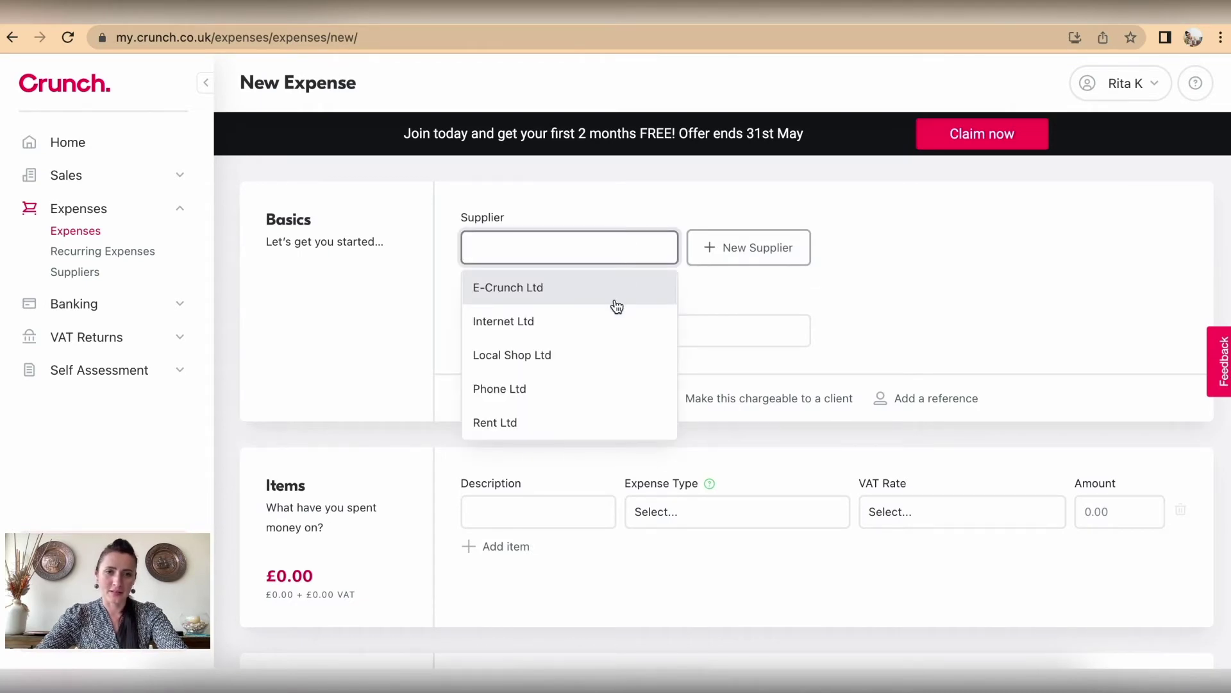
click(599, 398)
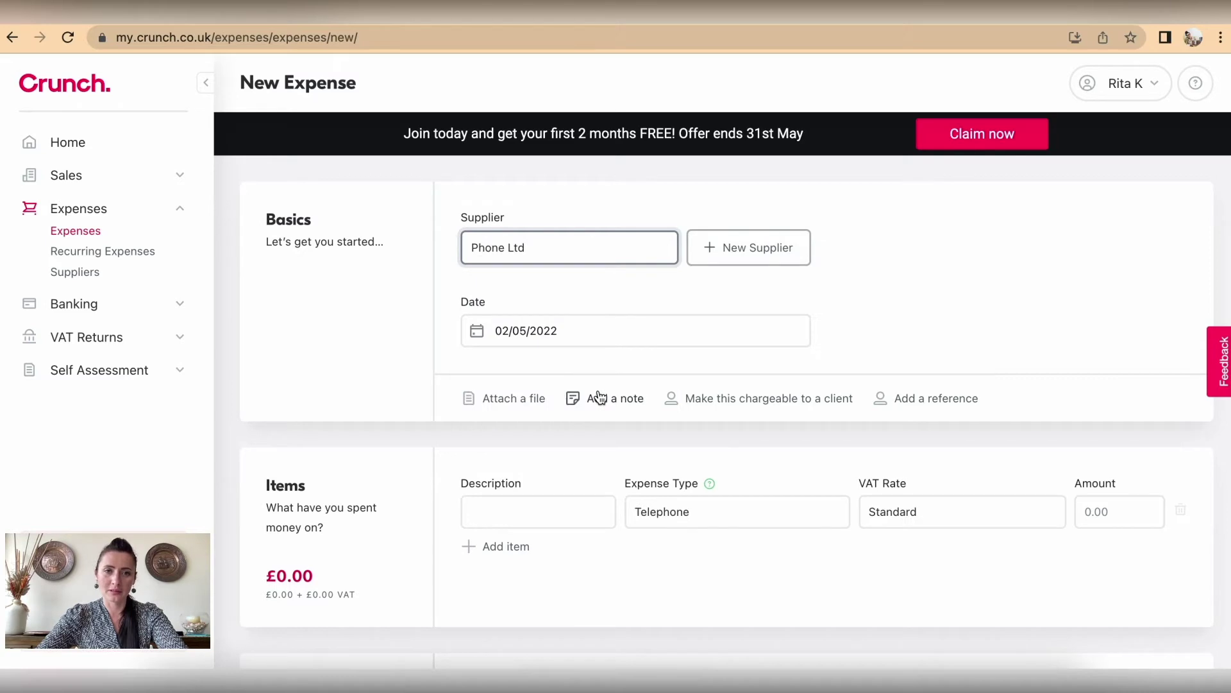
scroll(599, 398, down, 1)
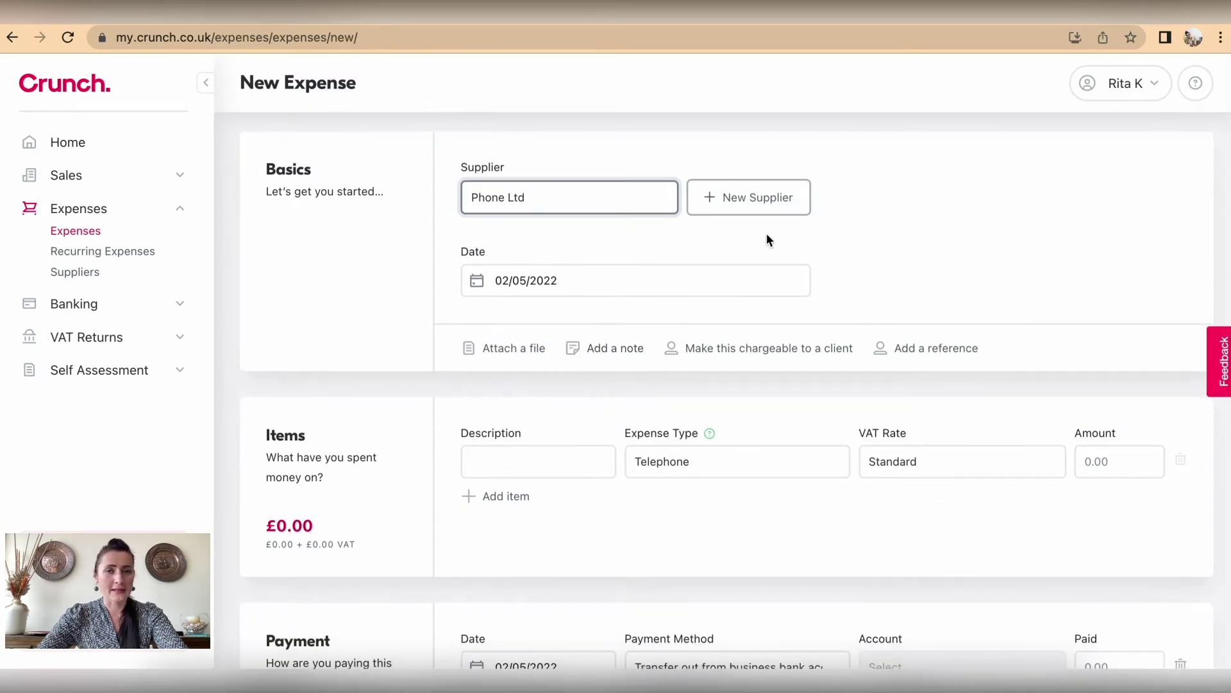
click(760, 203)
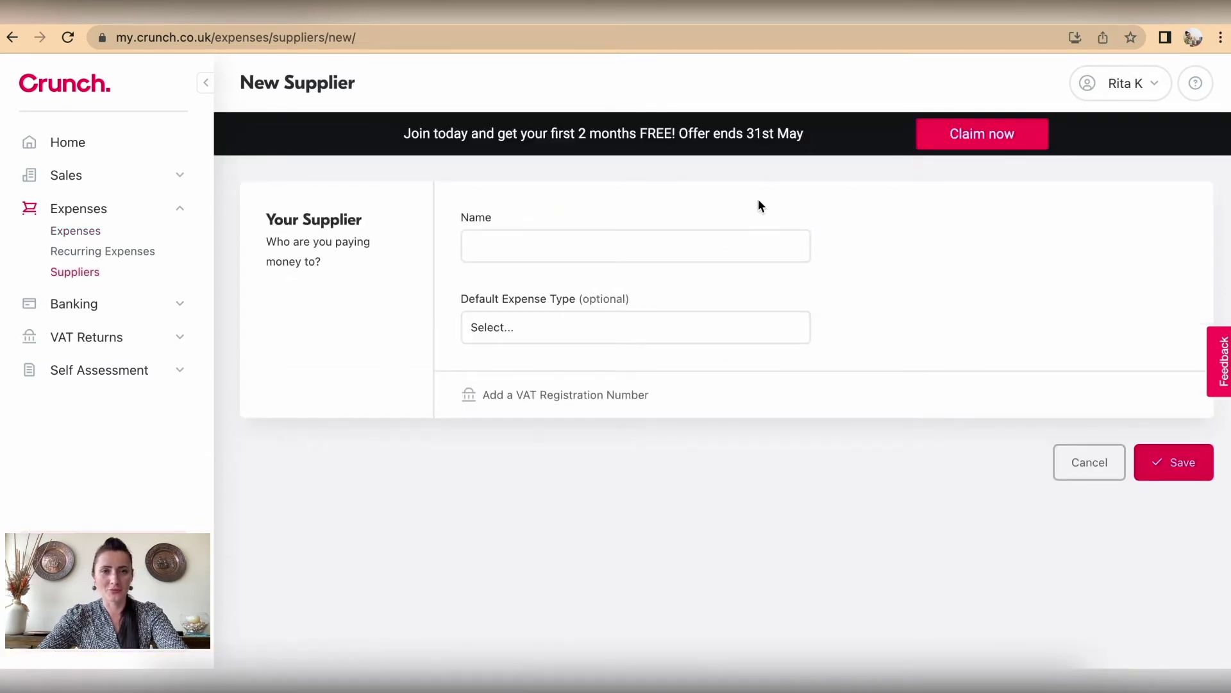
click(1068, 476)
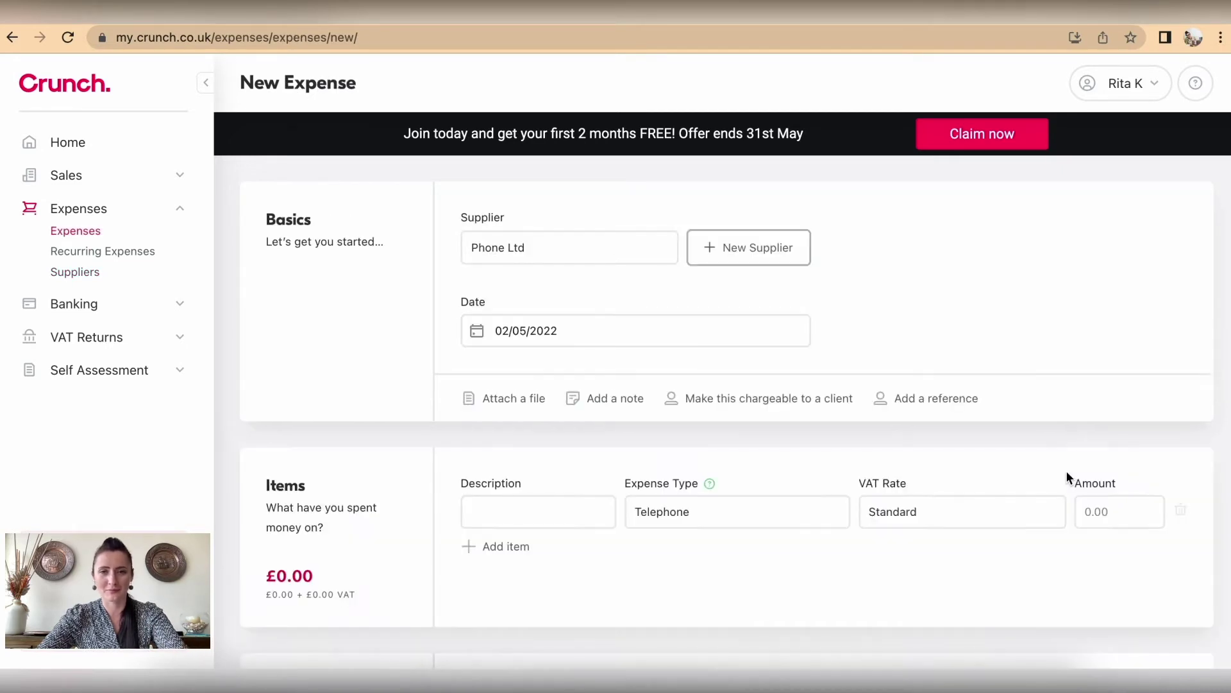
Step: Set the Phone Ltd expense date to 25 April 2022
click(617, 332)
scroll(617, 339, down, 1)
scroll(617, 339, down, 1)
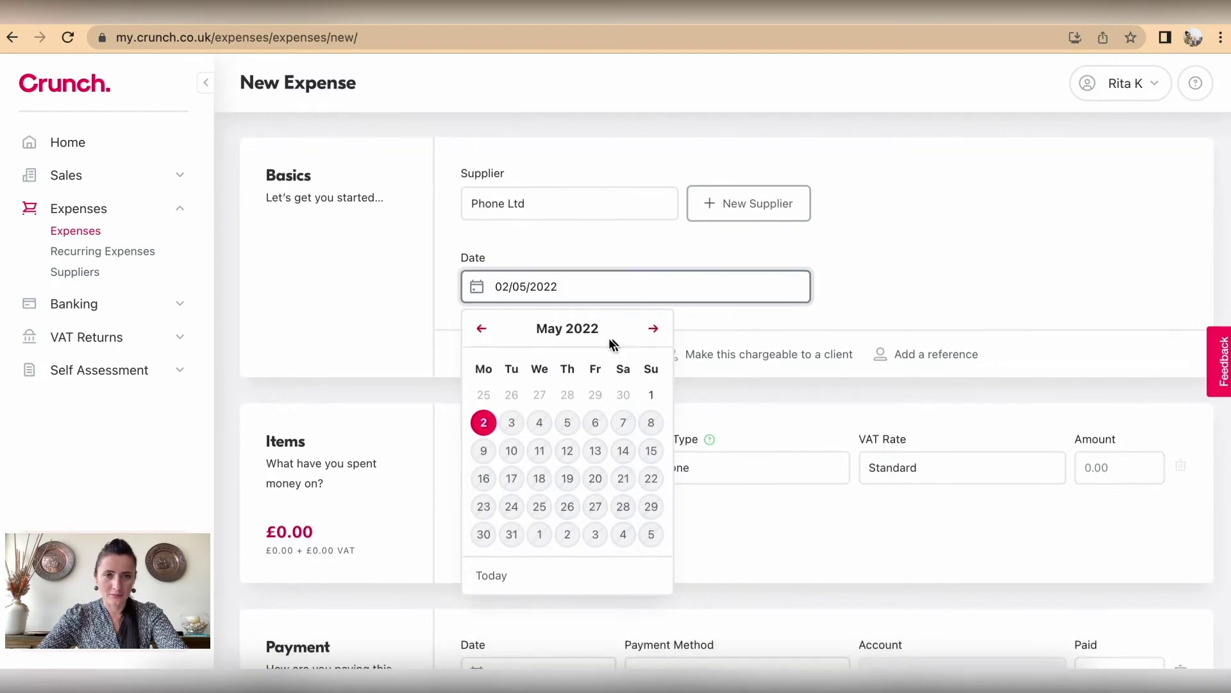
click(486, 332)
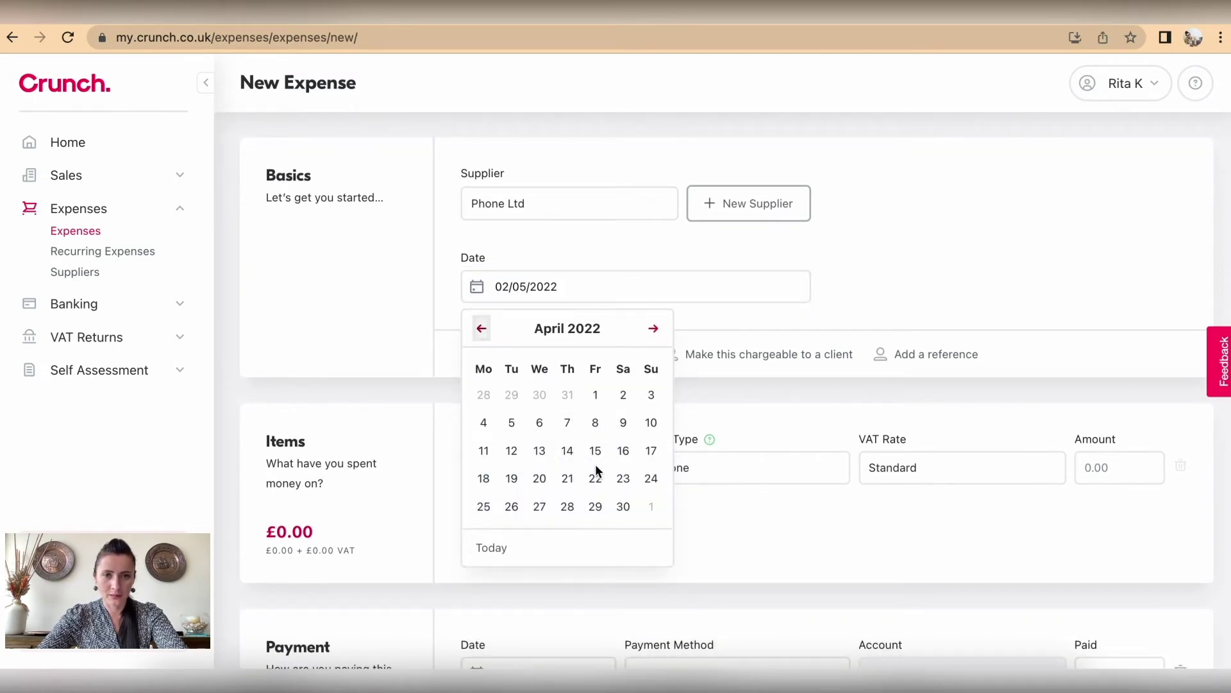
click(484, 507)
scroll(486, 512, down, 2)
scroll(486, 511, up, 1)
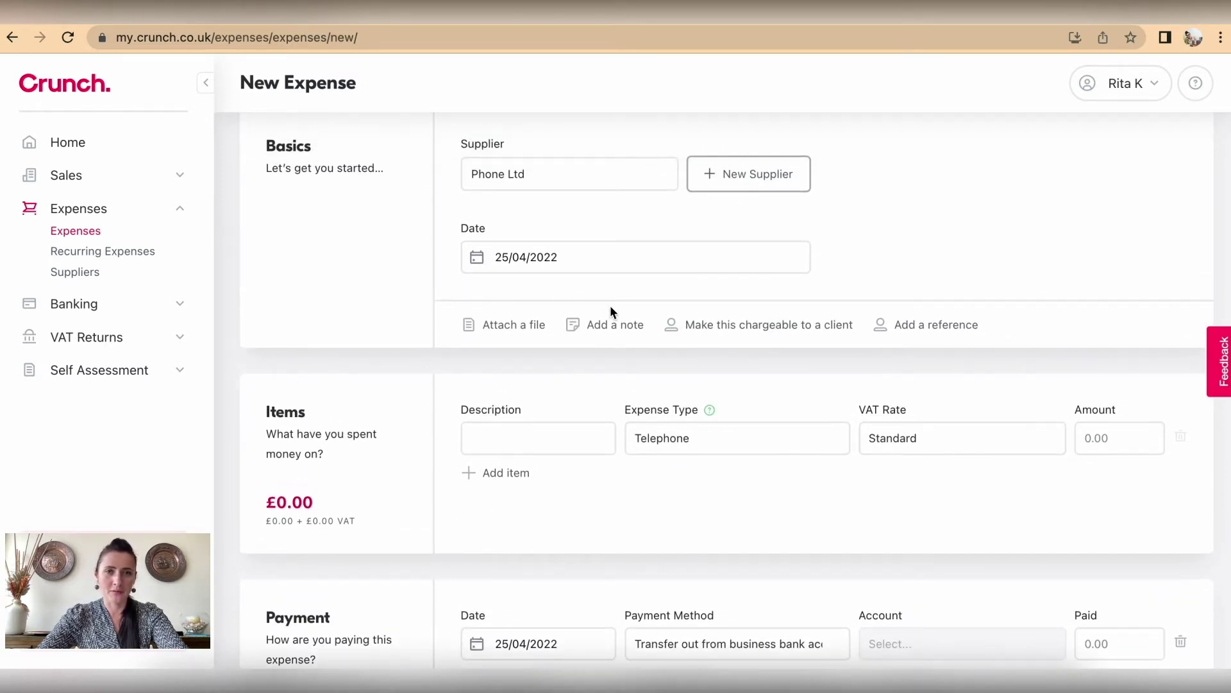
scroll(611, 311, down, 1)
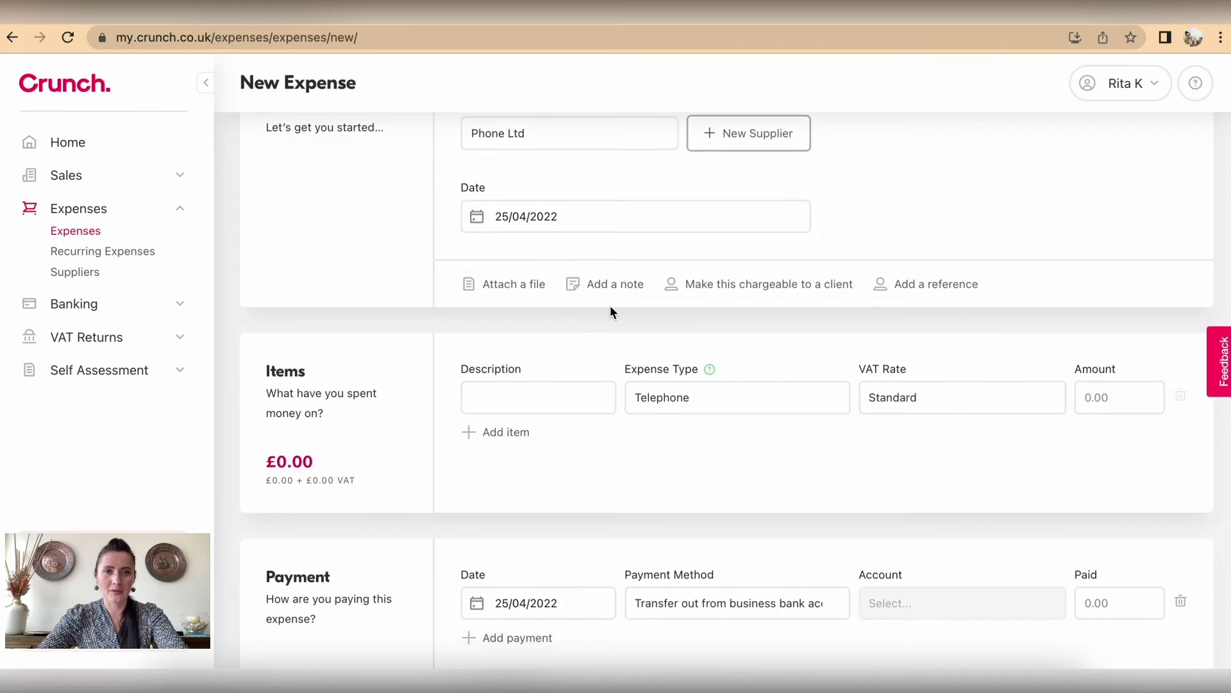
Step: Reveal the file-attachment area and add the note 'May 2022'
click(506, 288)
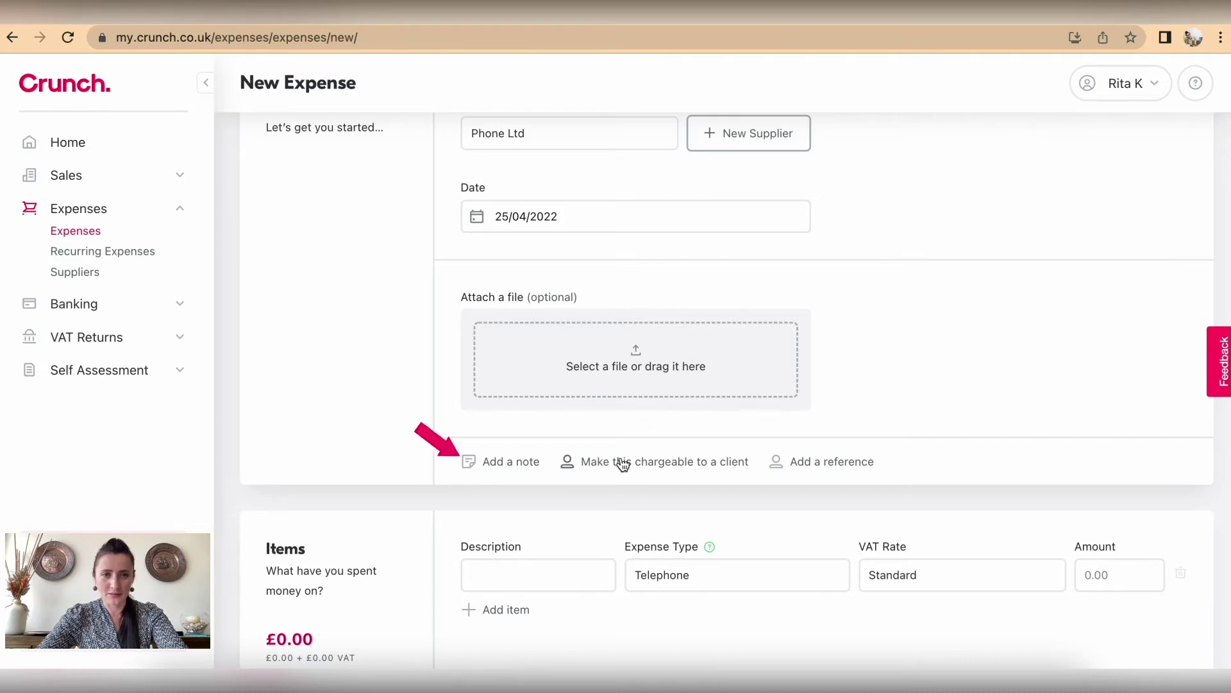
click(512, 465)
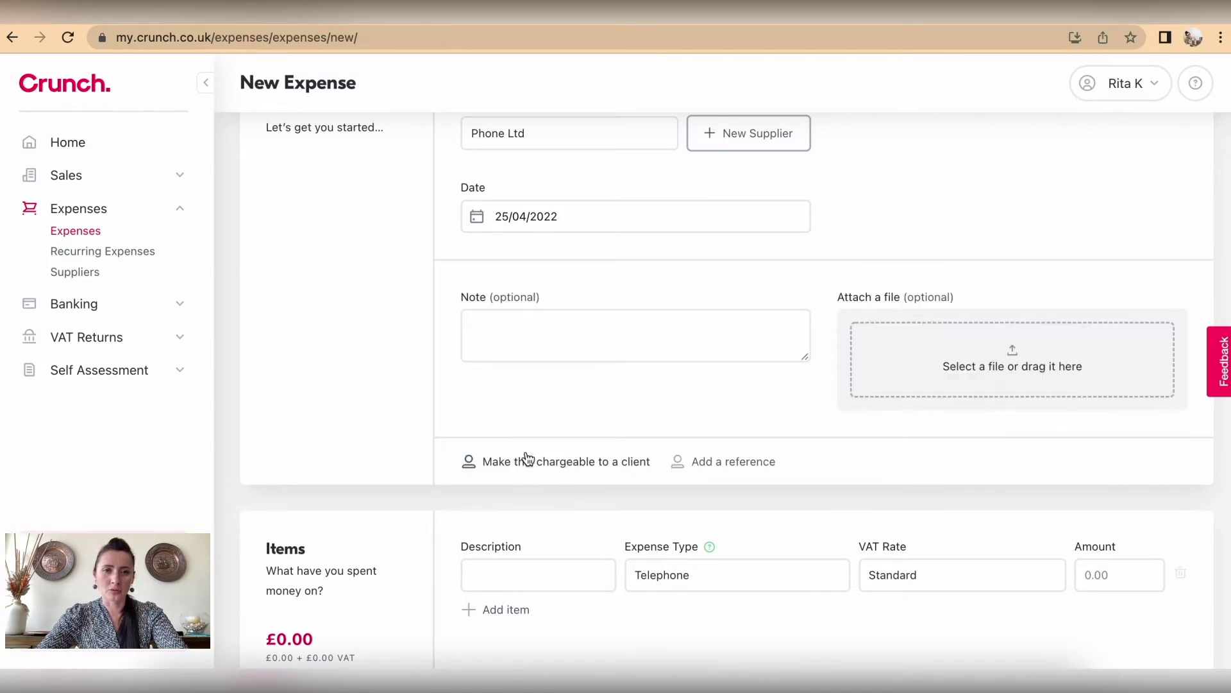
click(570, 333)
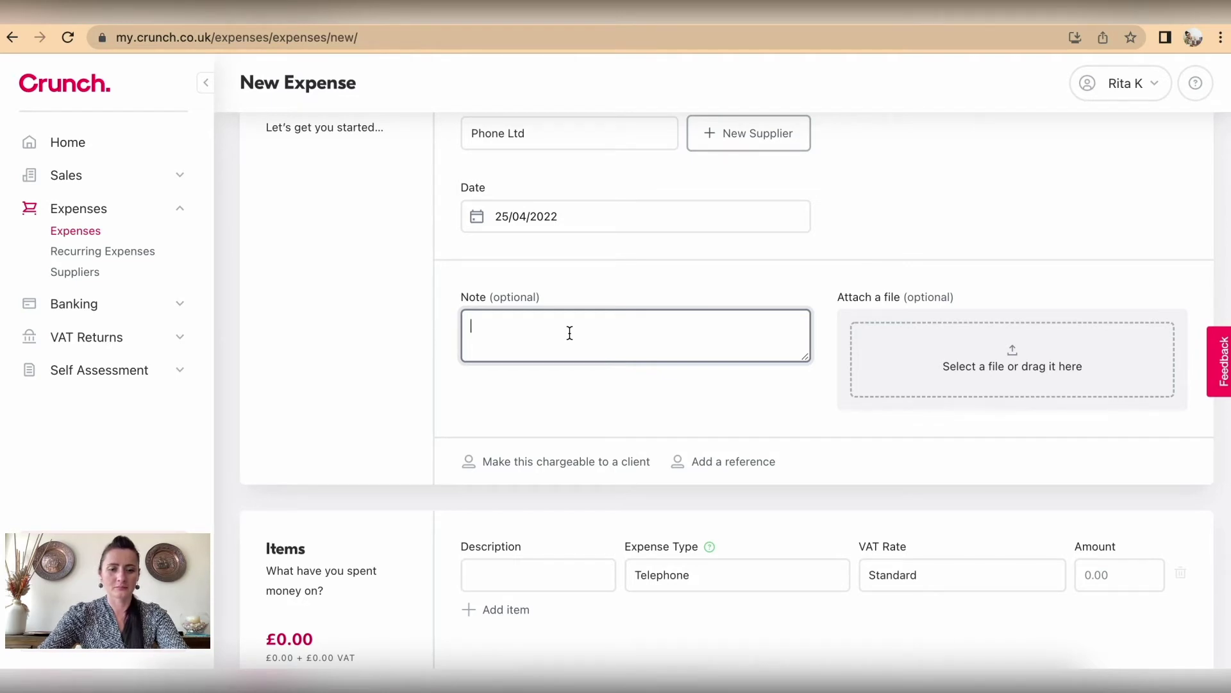
text(May 2022)
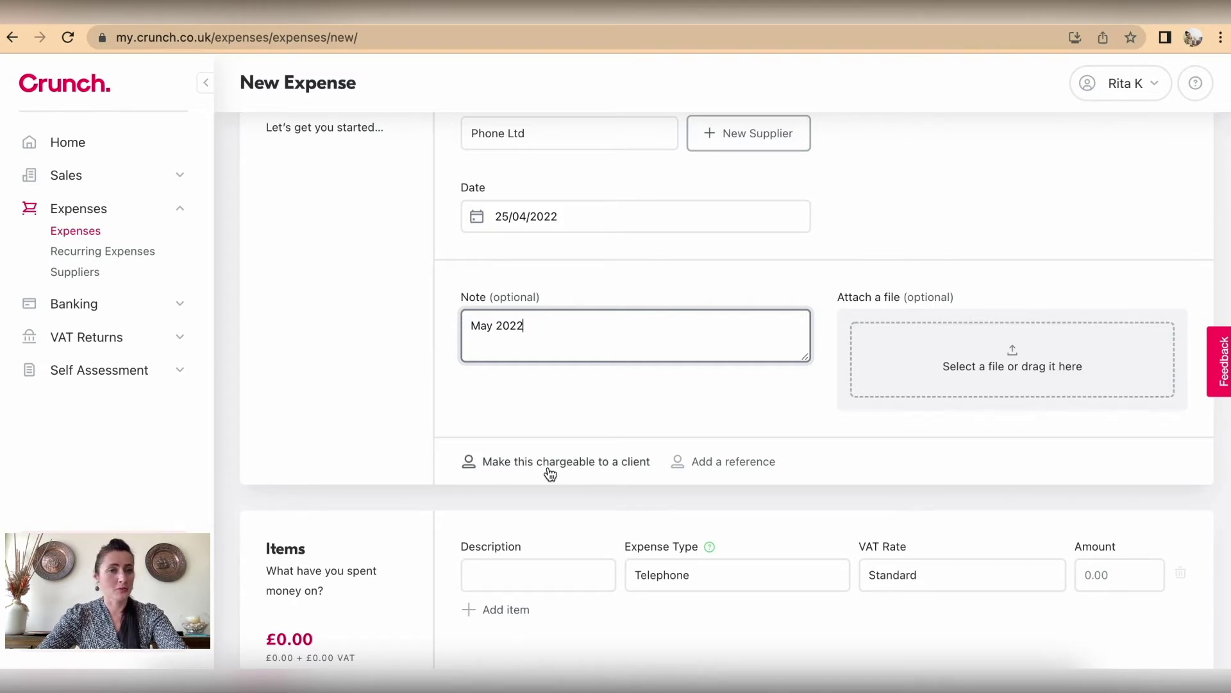
scroll(549, 473, up, 2)
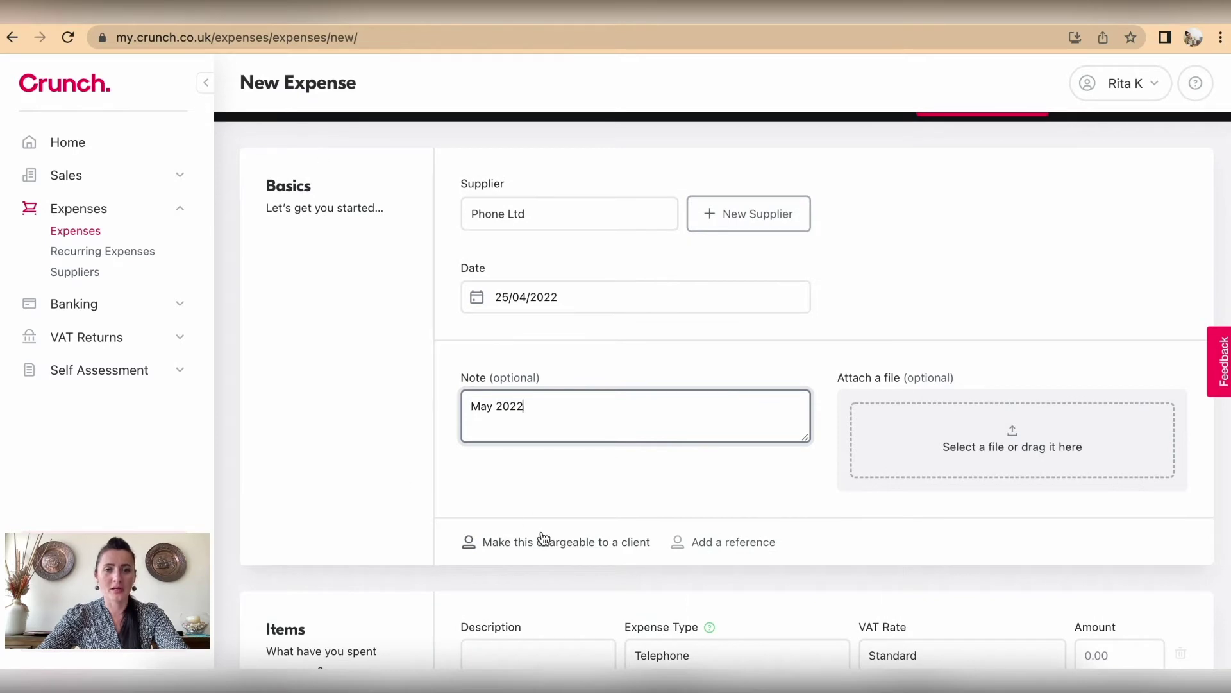
Step: Check the client-charging option, leaving Charge to set to None
click(548, 549)
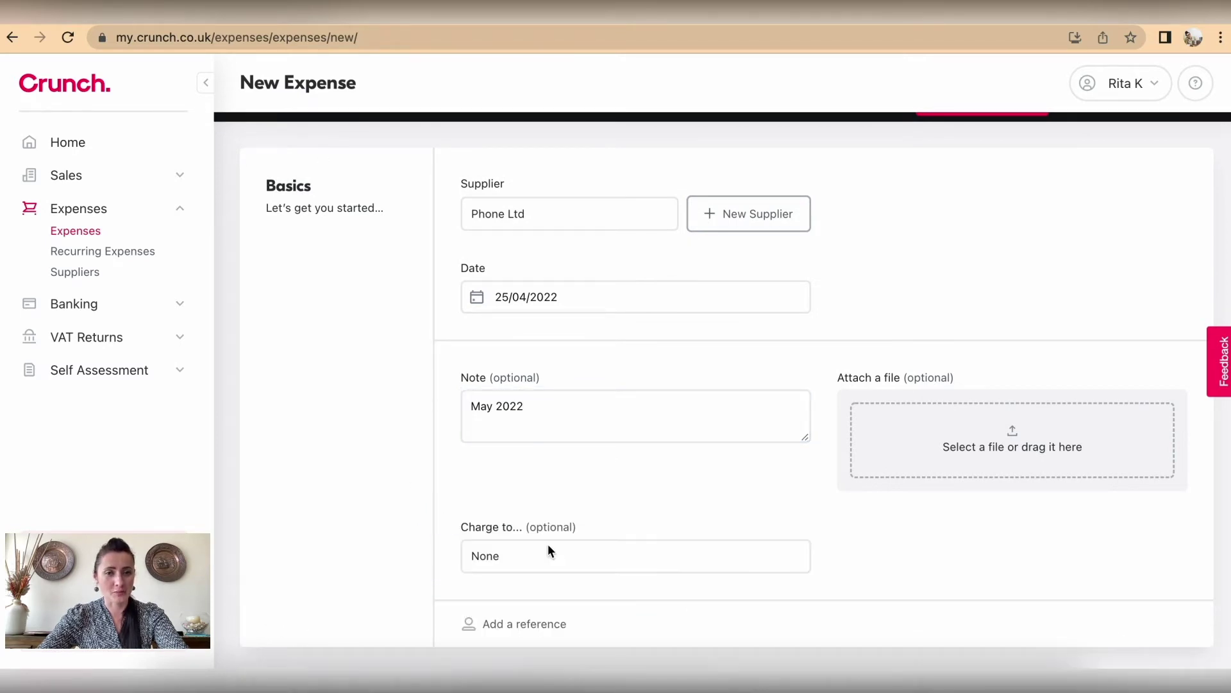
scroll(629, 545, down, 2)
click(580, 495)
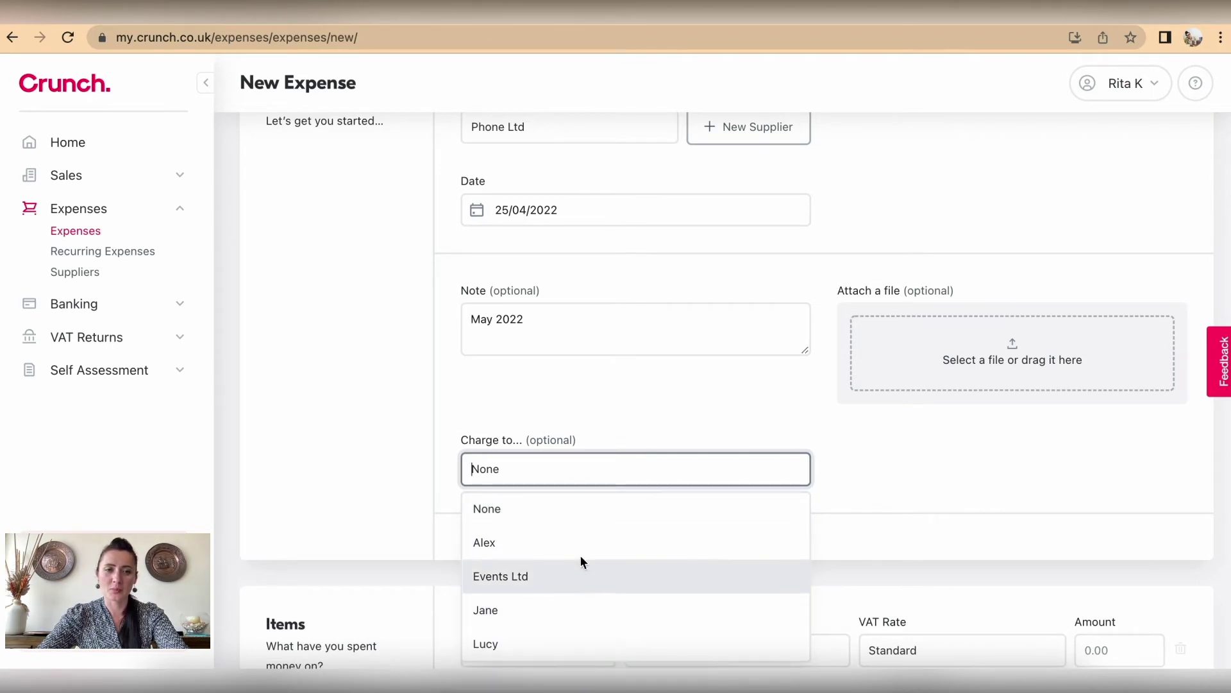
click(905, 451)
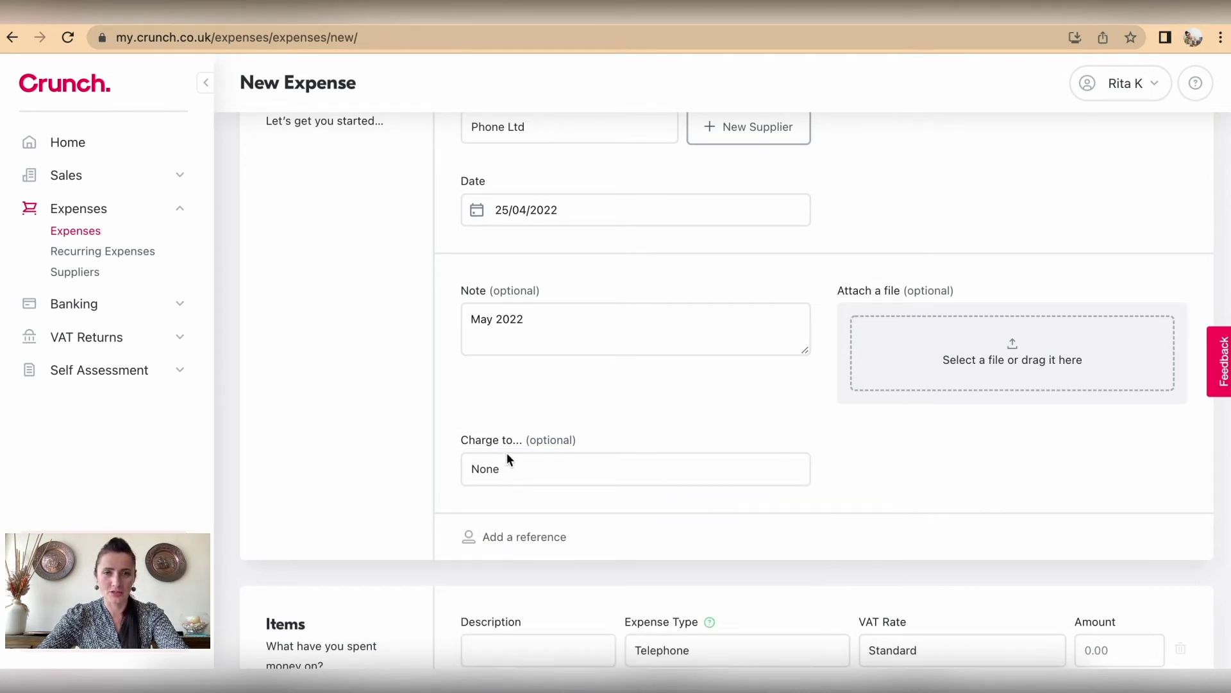
scroll(594, 468, up, 2)
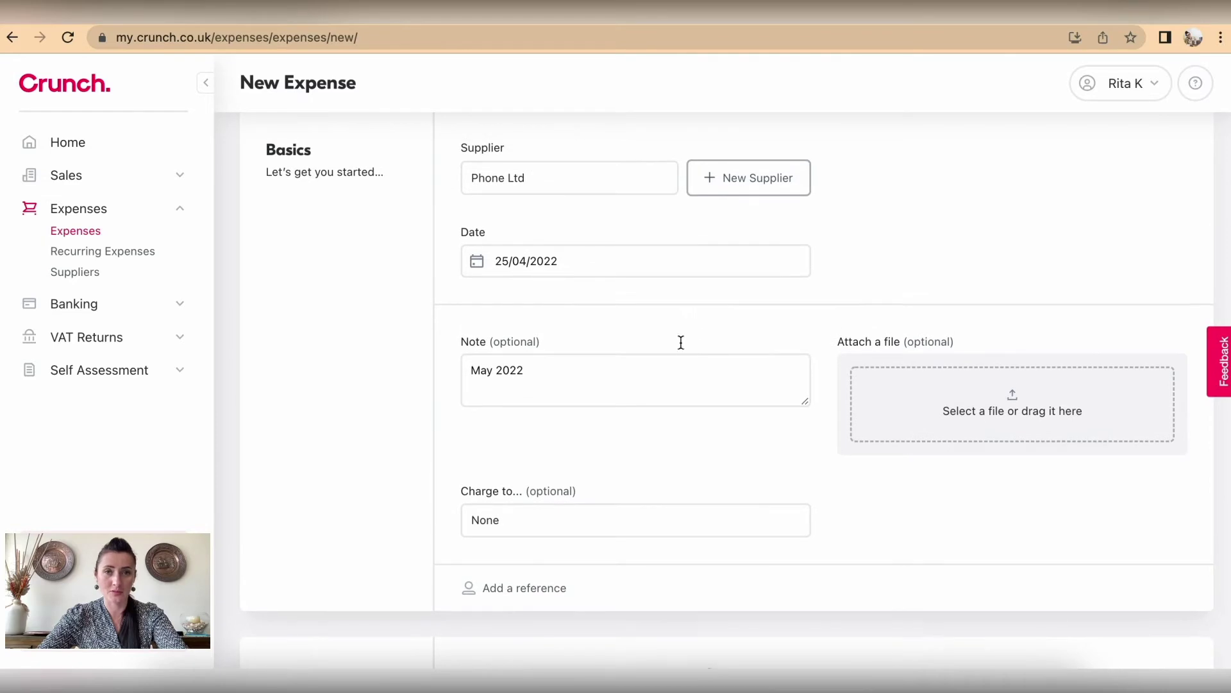
scroll(509, 497, down, 2)
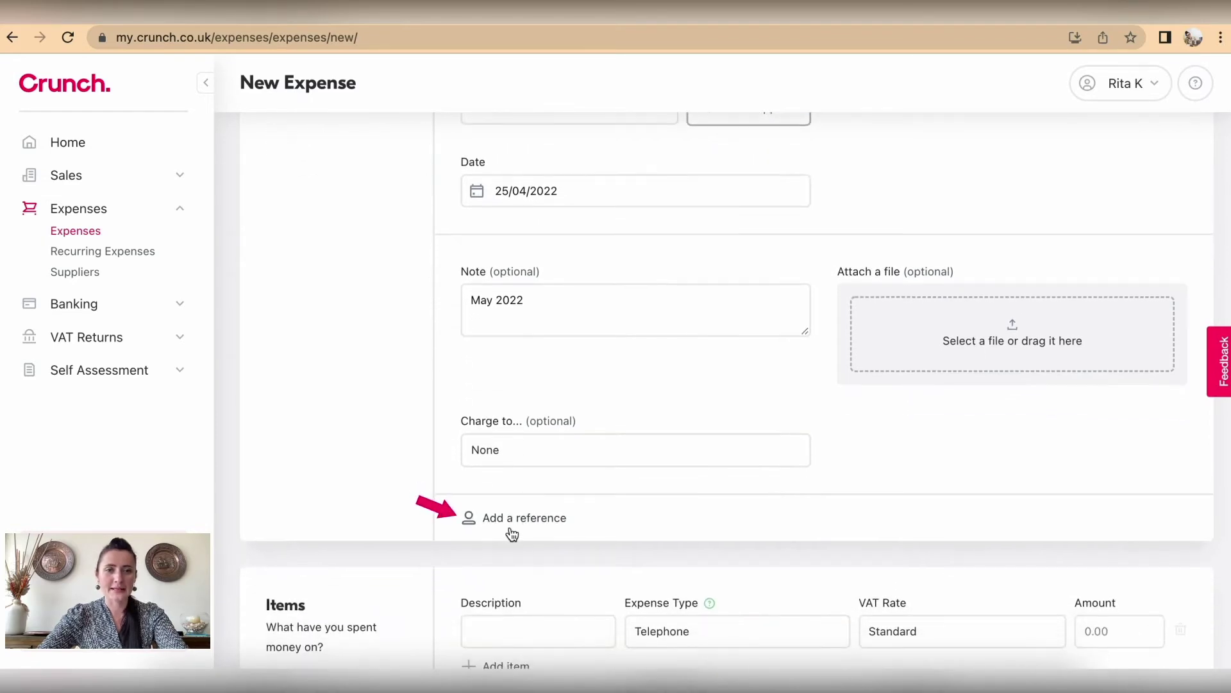
Step: Add the reference PHONE-12345 to the expense
click(511, 526)
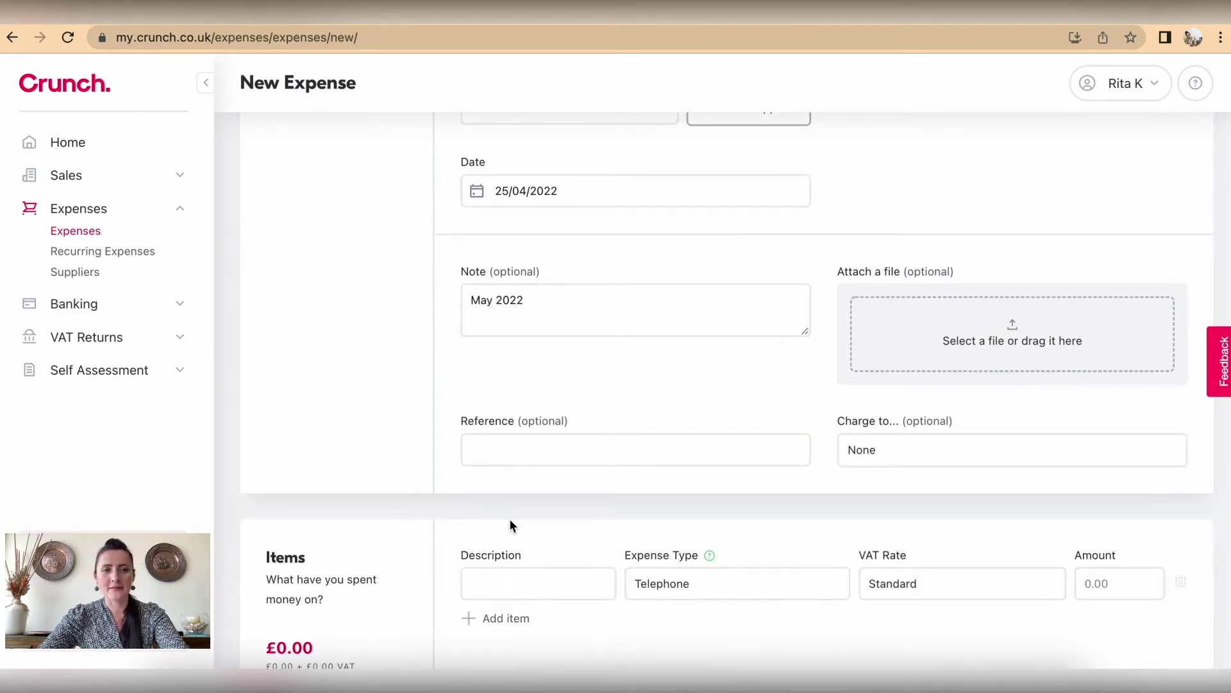
click(547, 453)
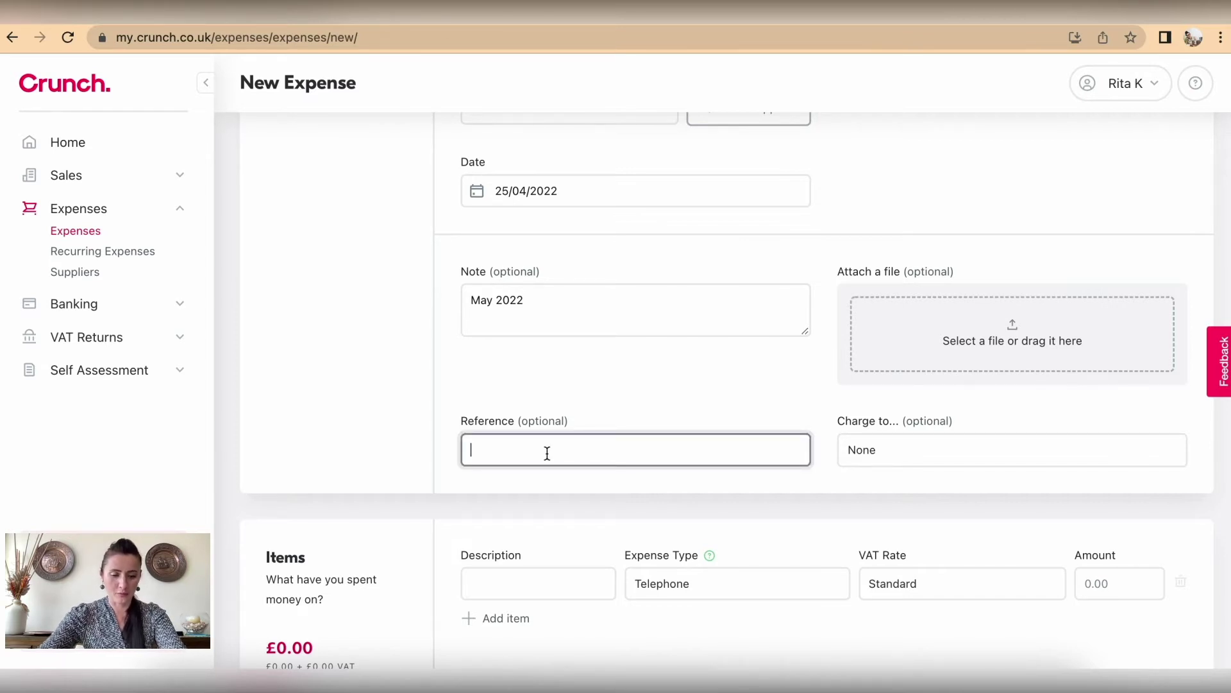
scroll(547, 453, up, 1)
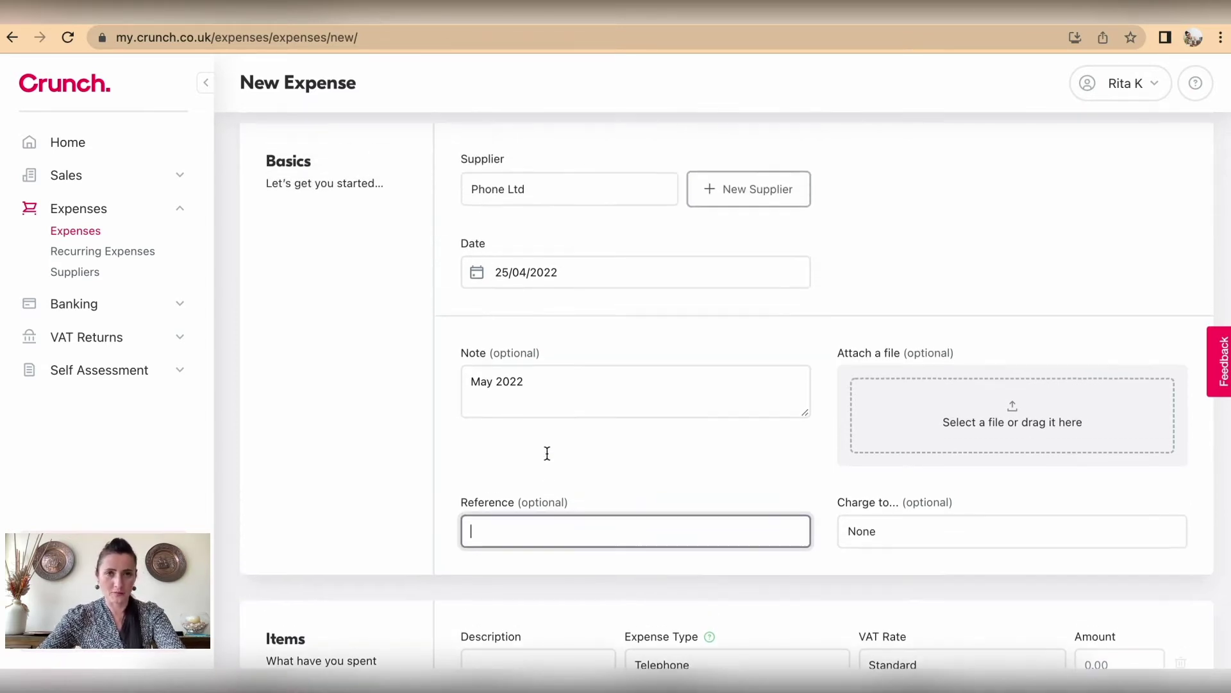
text(PHone)
key(BackSpace)
key(BackSpace)
key(BackSpace)
text(ONE)
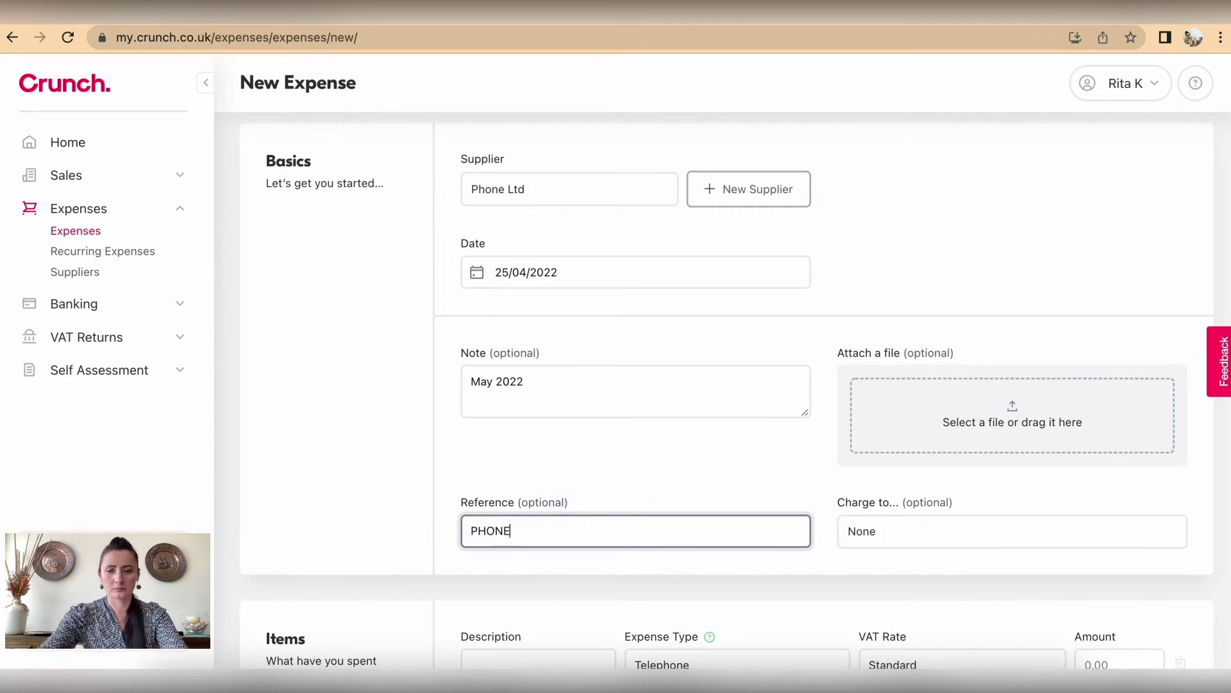
text(-12345)
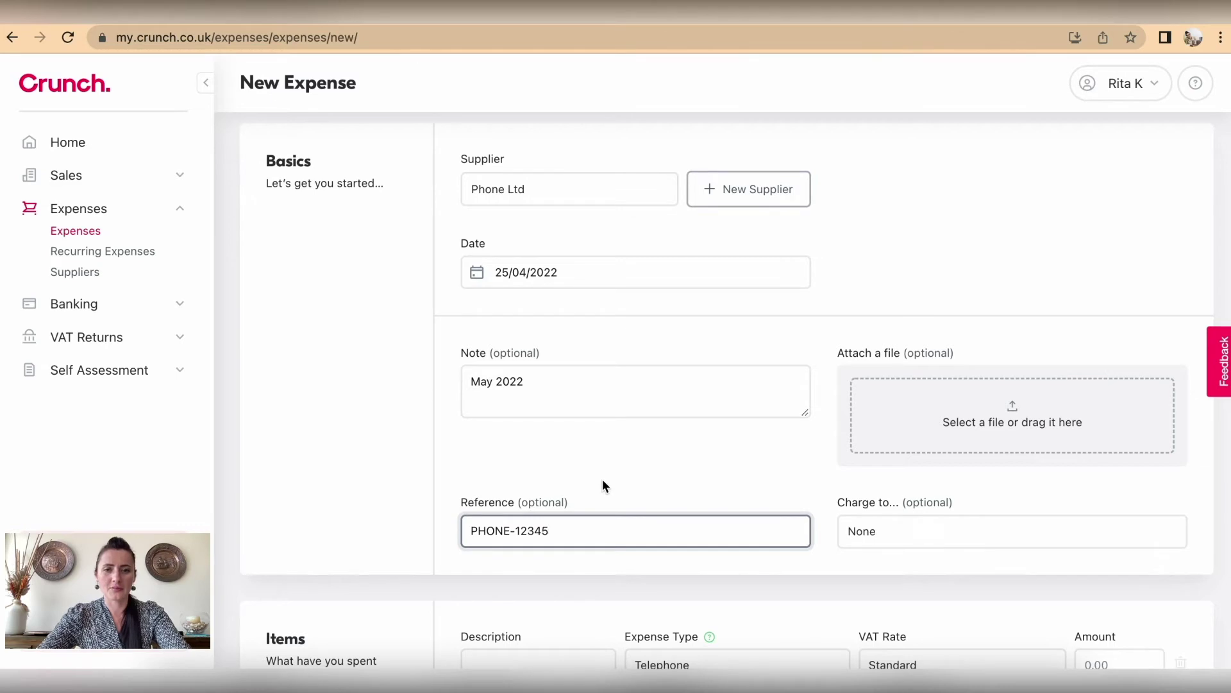
scroll(602, 478, down, 1)
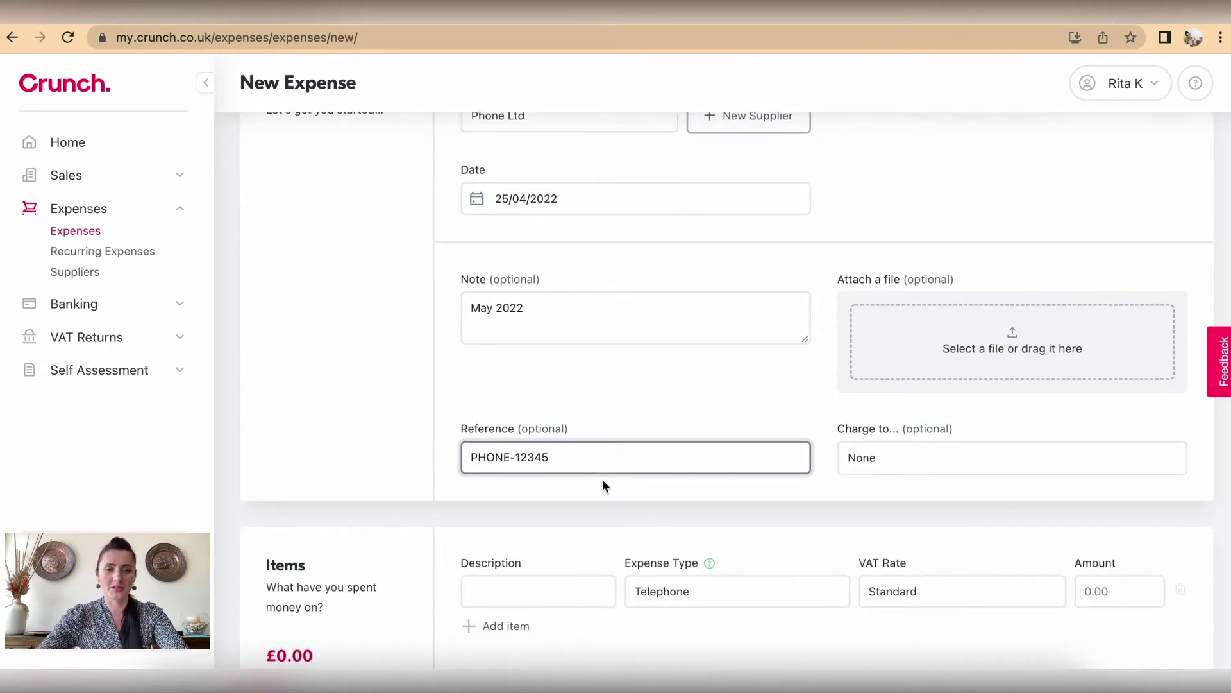
scroll(602, 486, down, 2)
scroll(603, 479, down, 1)
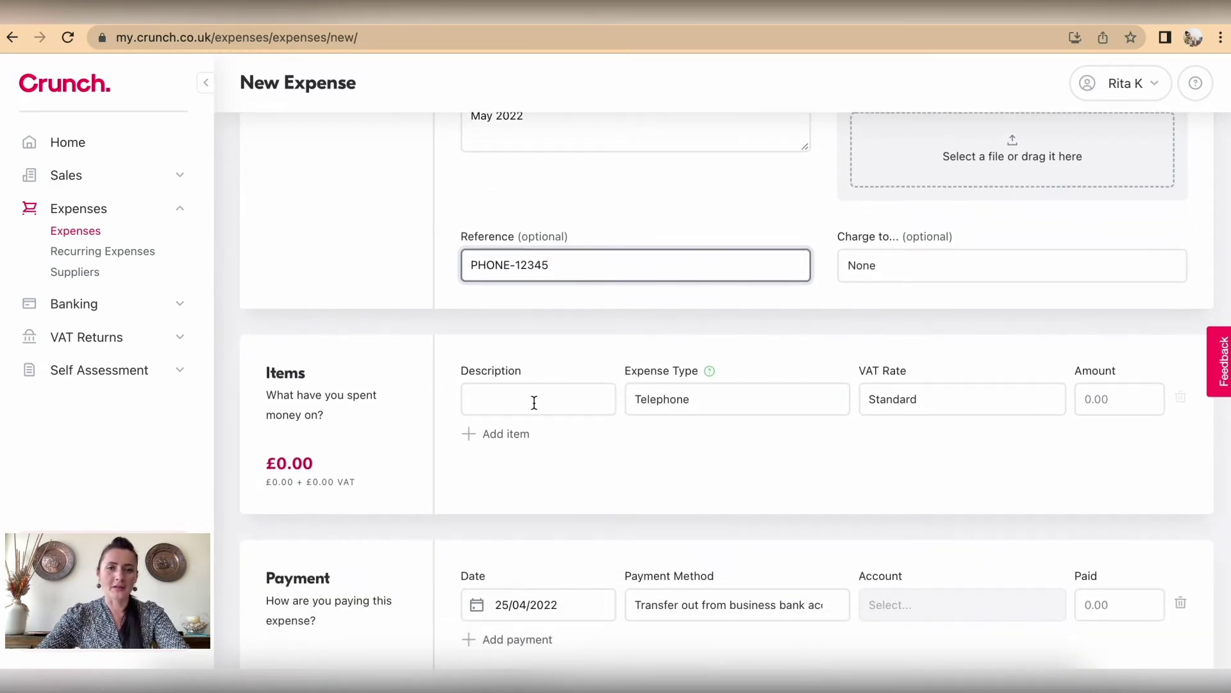
Step: Describe the item as 'Phone bill' with an amount of 15.00
click(521, 394)
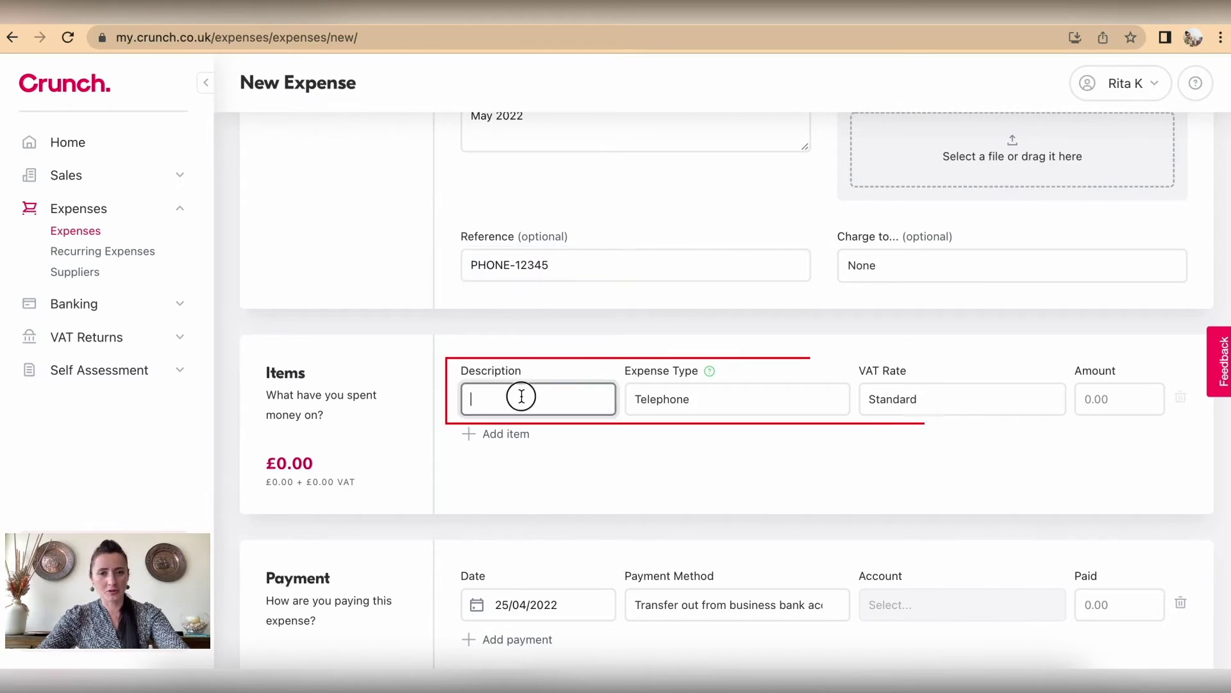
text(P)
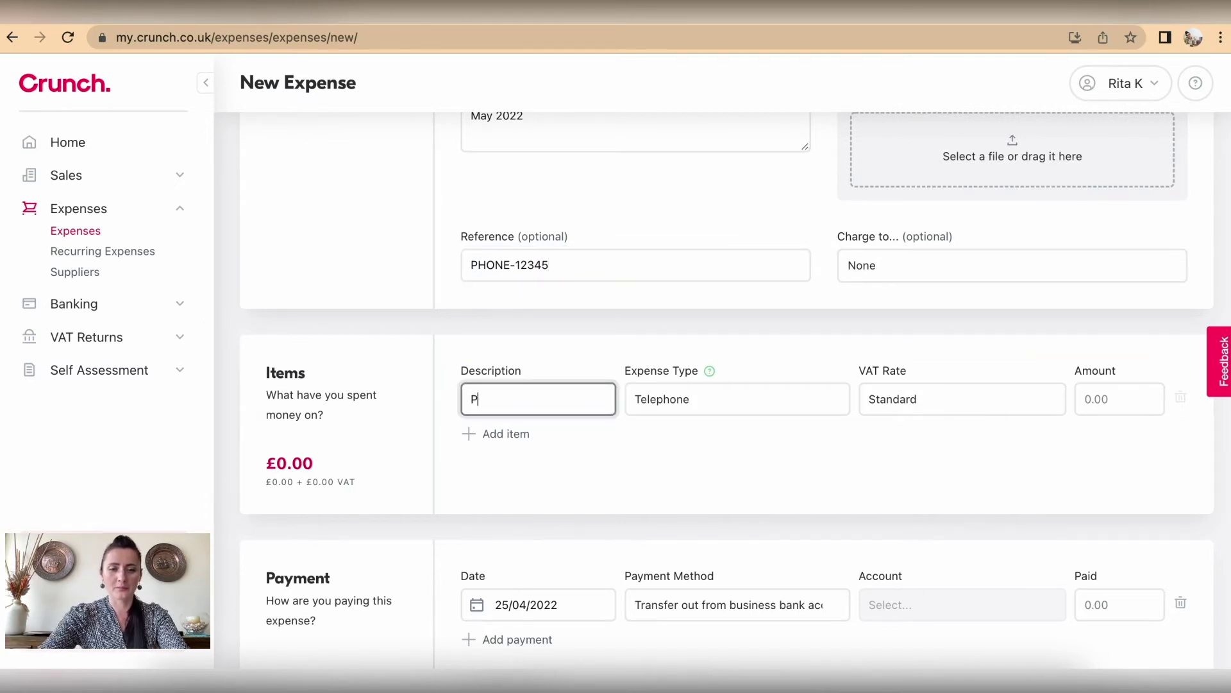
text(hone bill)
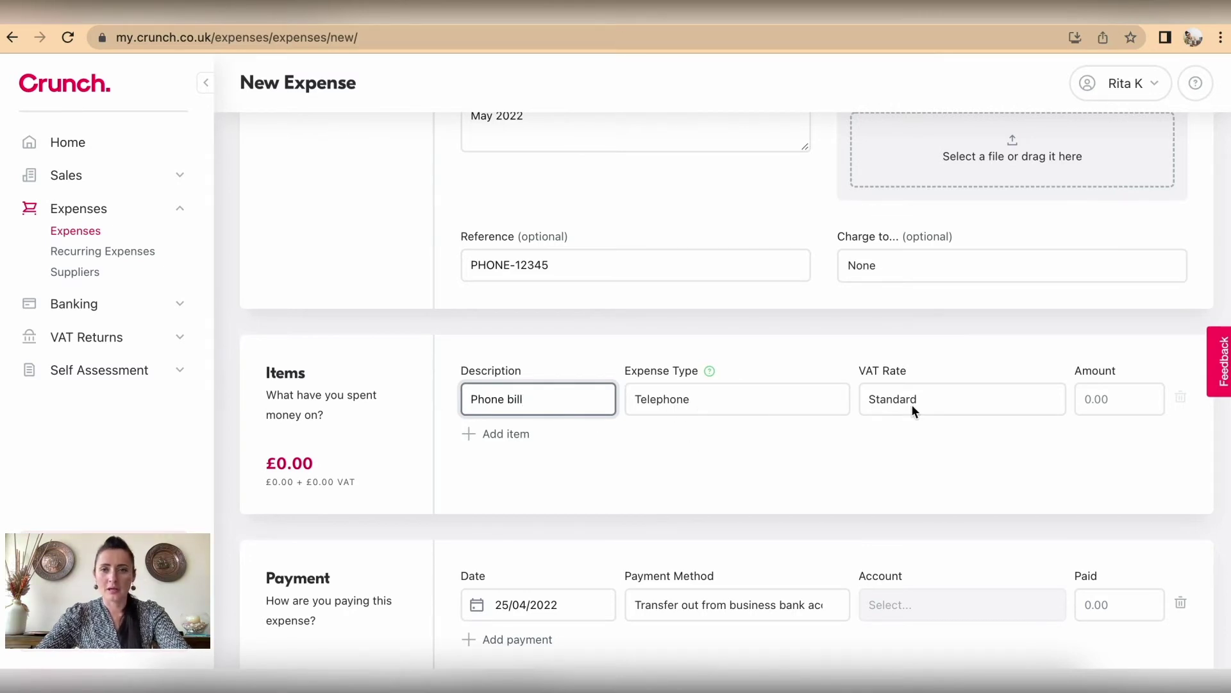
click(1101, 399)
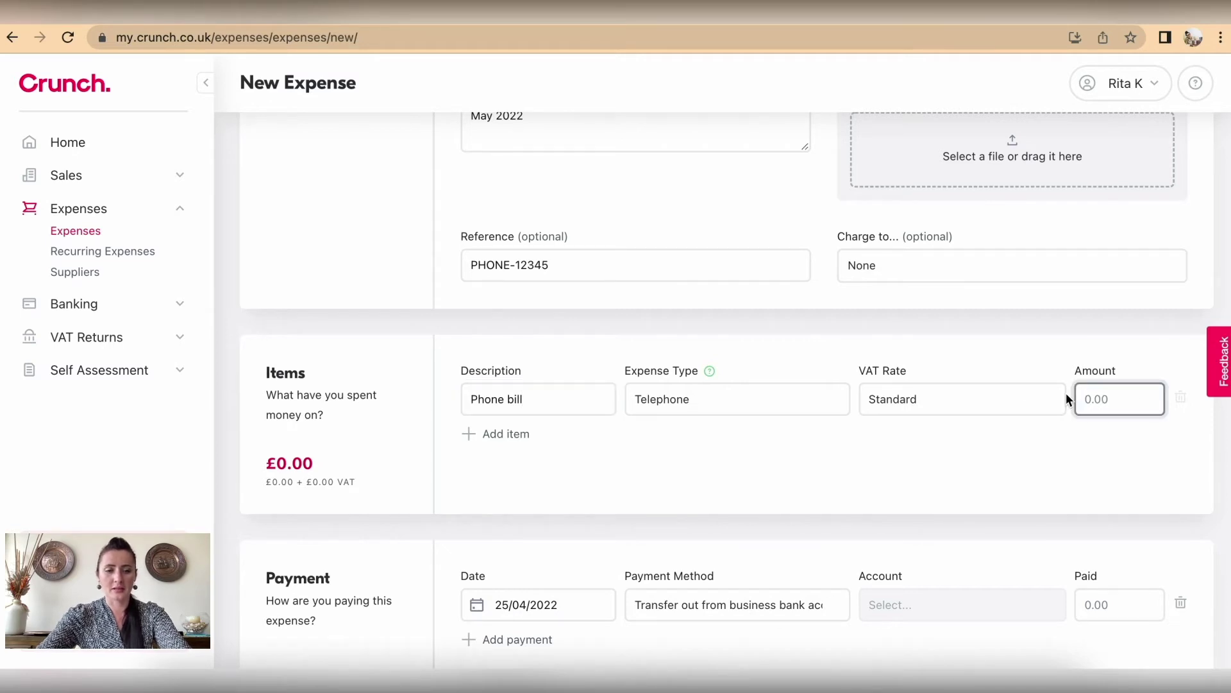
text(15)
click(997, 459)
scroll(997, 460, down, 3)
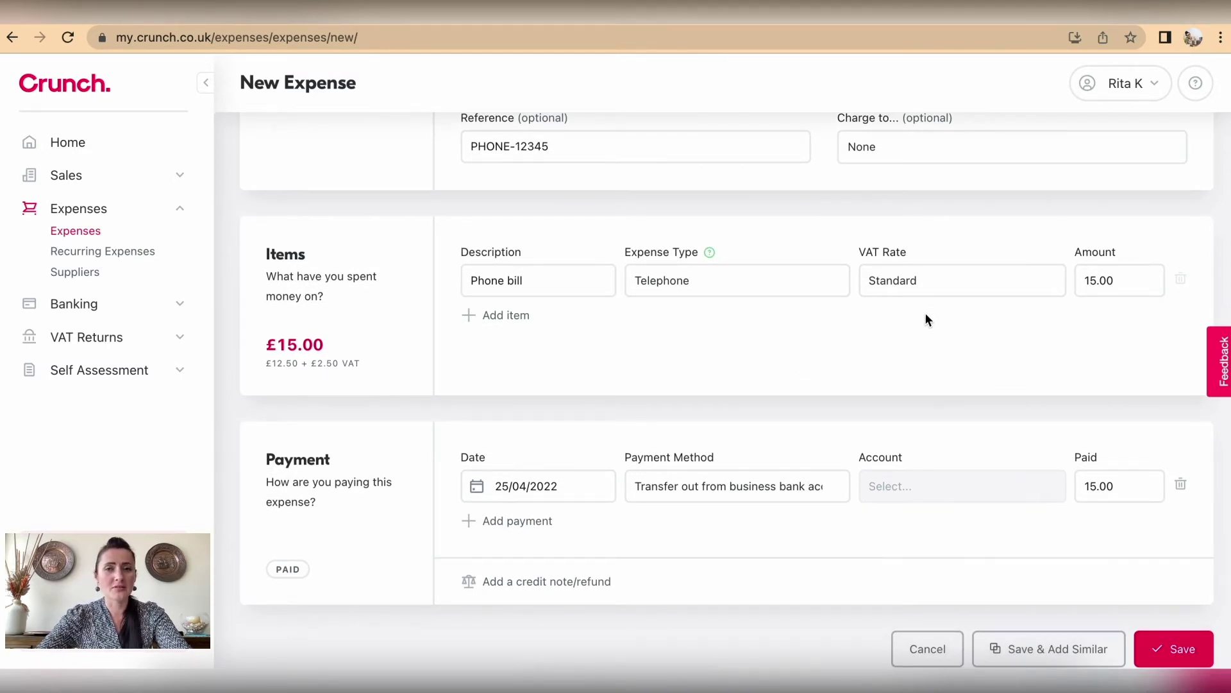
Step: Review the item's VAT rate choices, keeping Standard
click(933, 282)
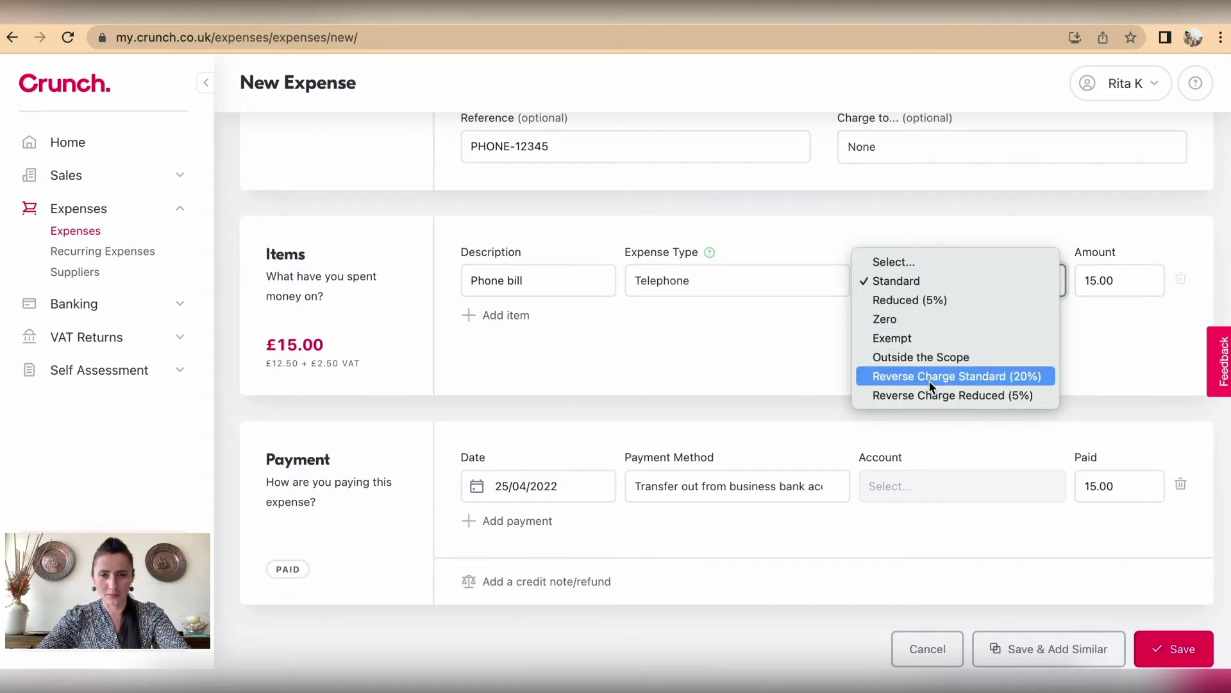
click(792, 343)
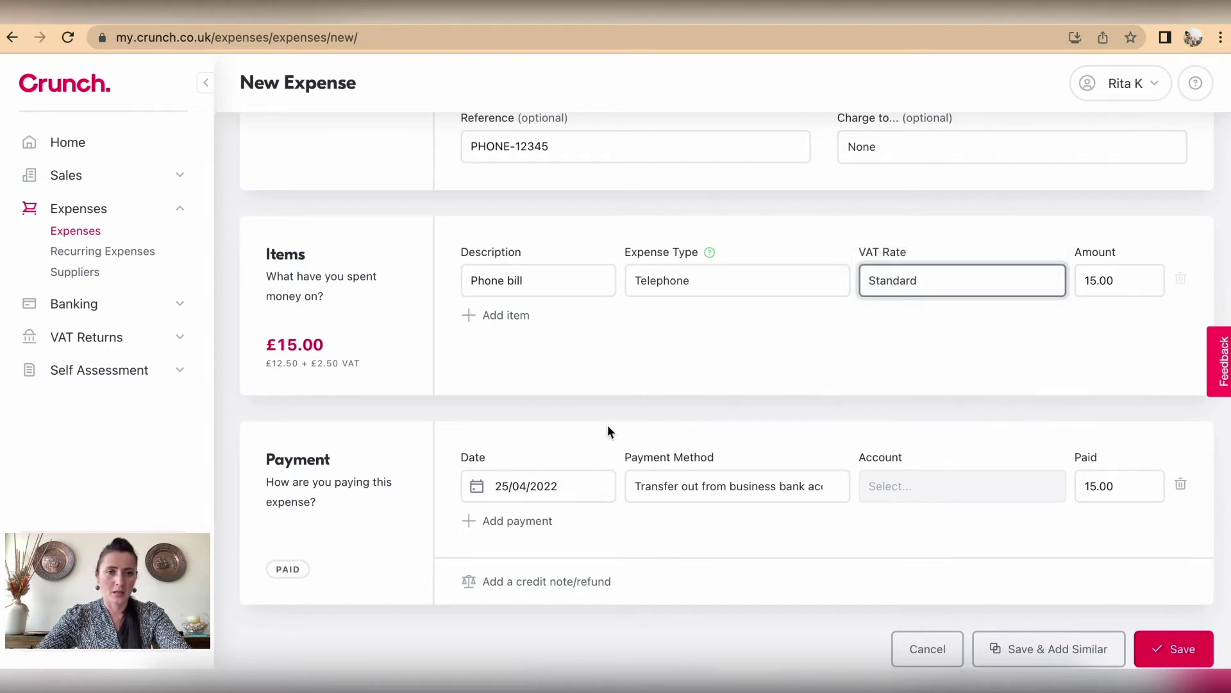
scroll(608, 431, down, 1)
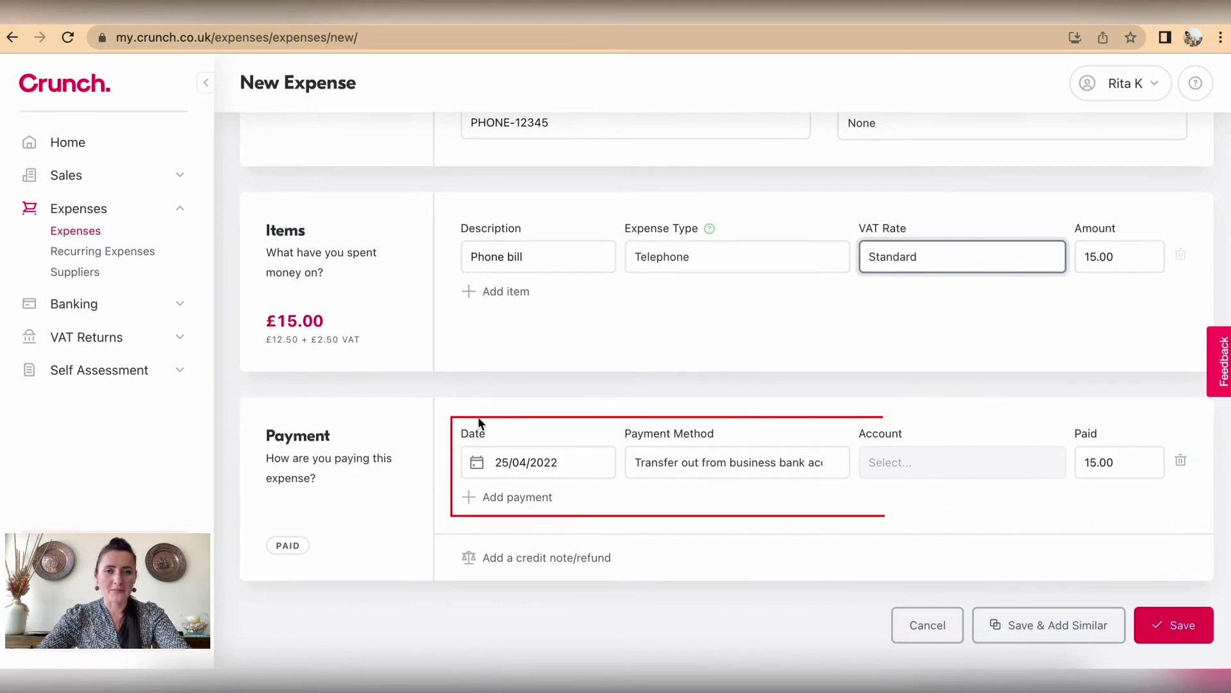
scroll(479, 419, up, 3)
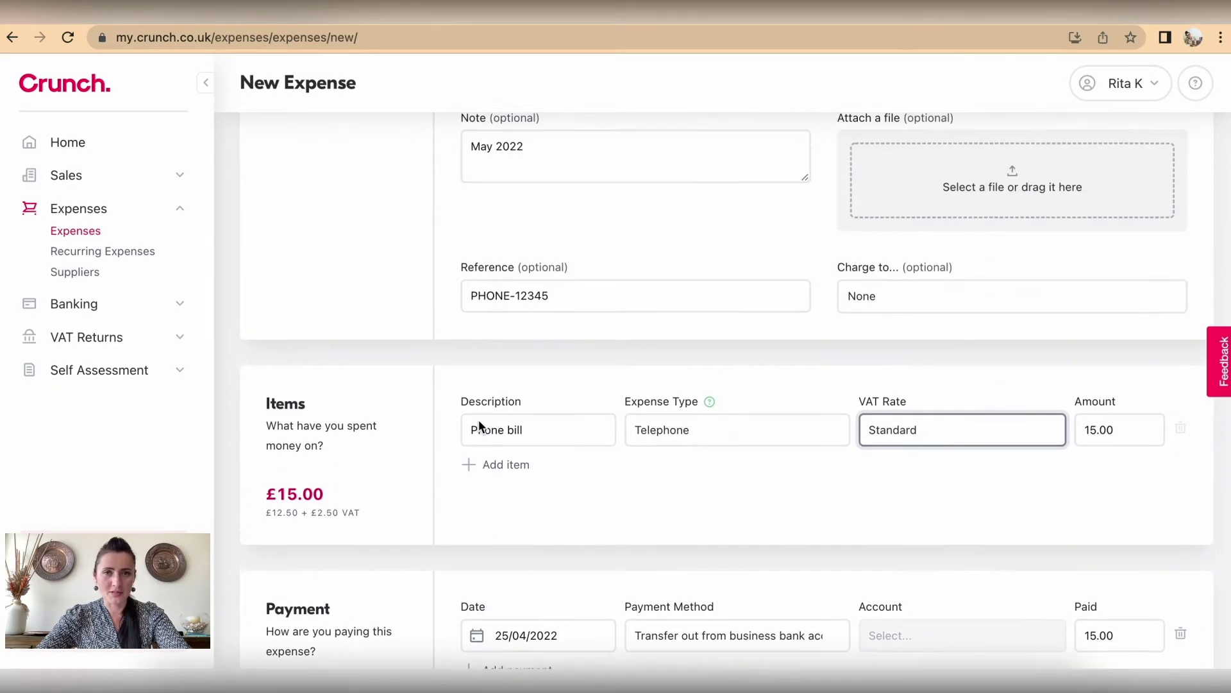
scroll(479, 419, up, 3)
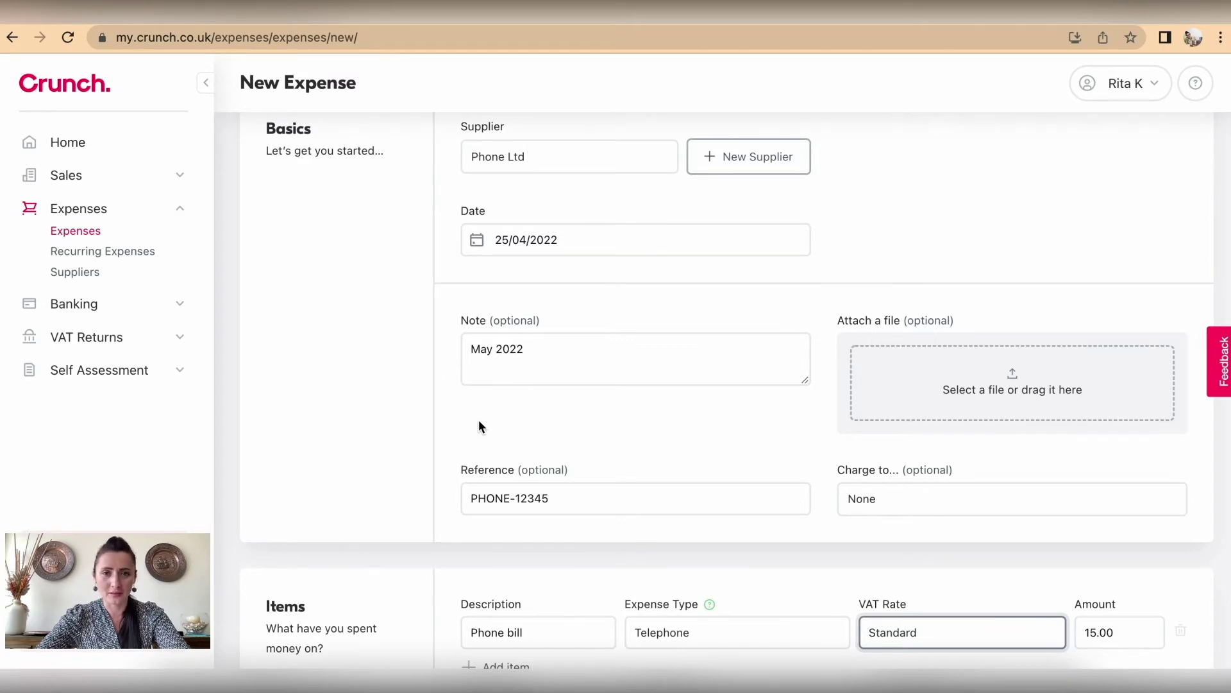
scroll(480, 423, down, 5)
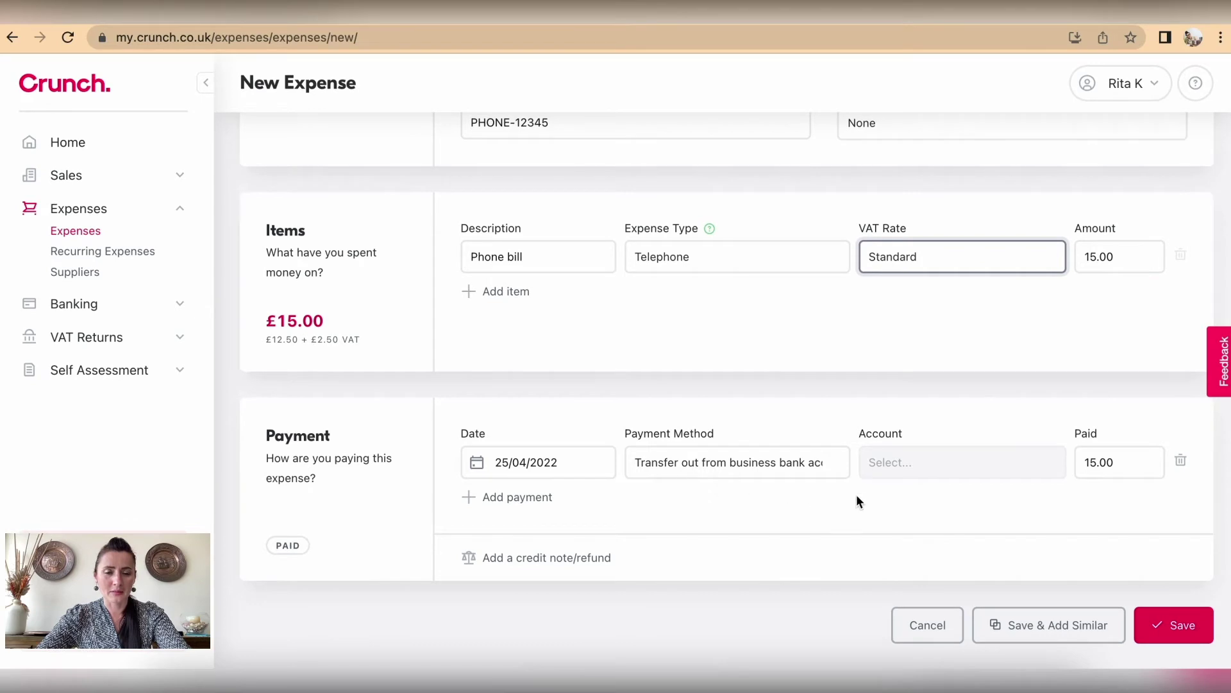
Step: Delete the payment row and save the Phone Ltd expense as £15.00 owed
click(1181, 465)
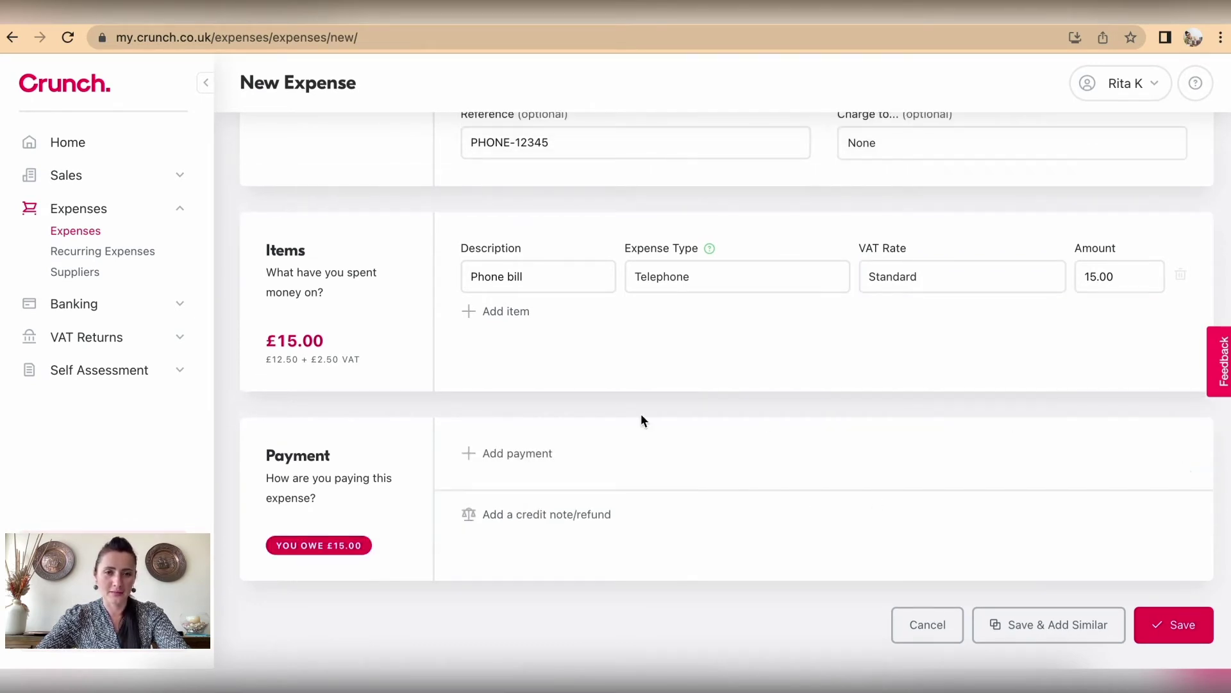
click(1186, 631)
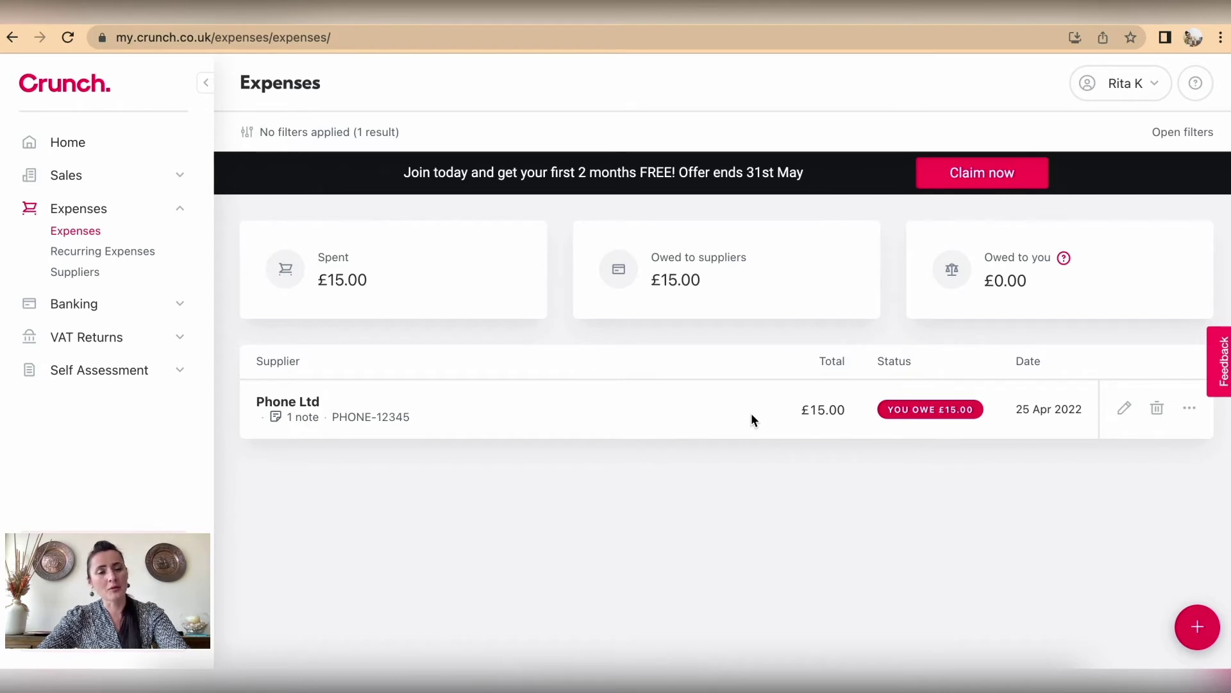
click(1199, 628)
Step: Choose supplier Local Shop Ltd, date 25 April 2022, and reference LS-12345
click(580, 241)
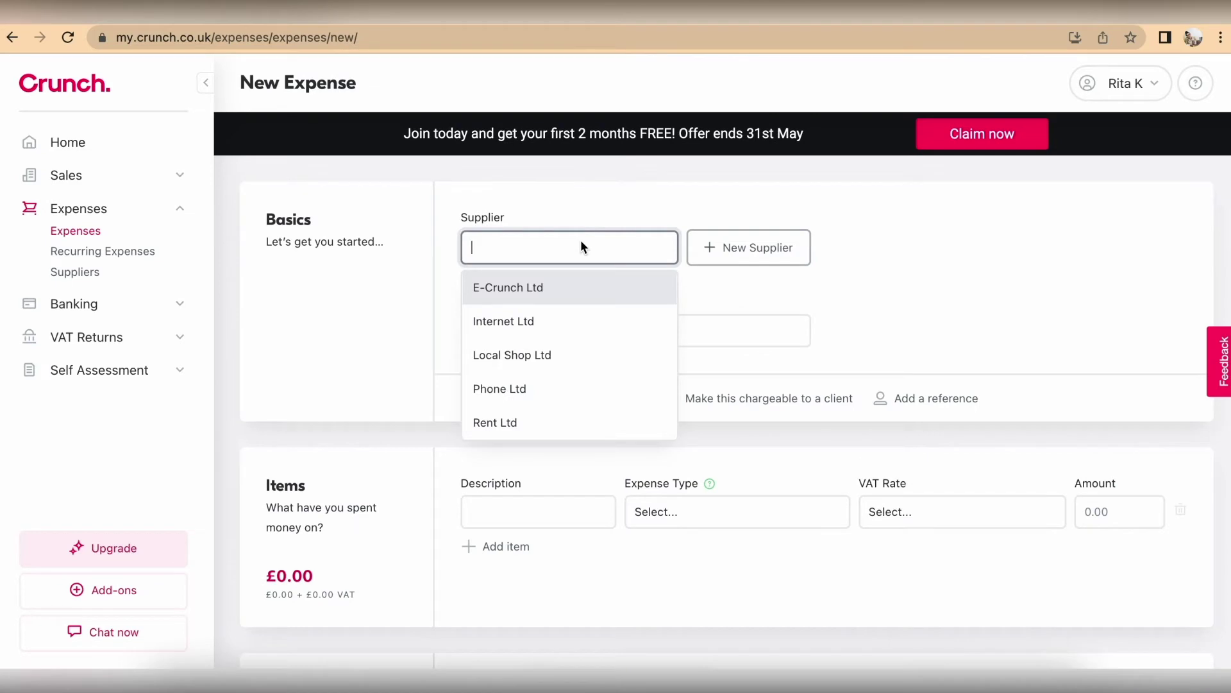
click(573, 357)
click(619, 330)
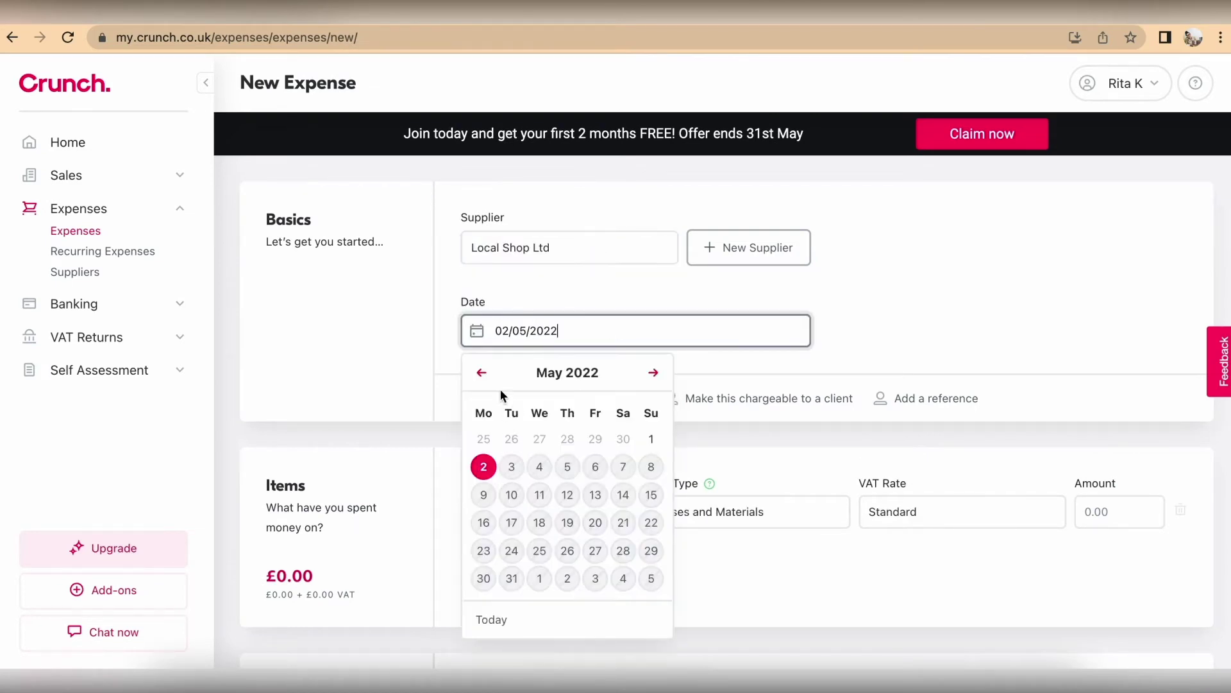
click(482, 372)
click(484, 550)
scroll(571, 478, down, 2)
click(907, 303)
click(526, 341)
text(LS-12345)
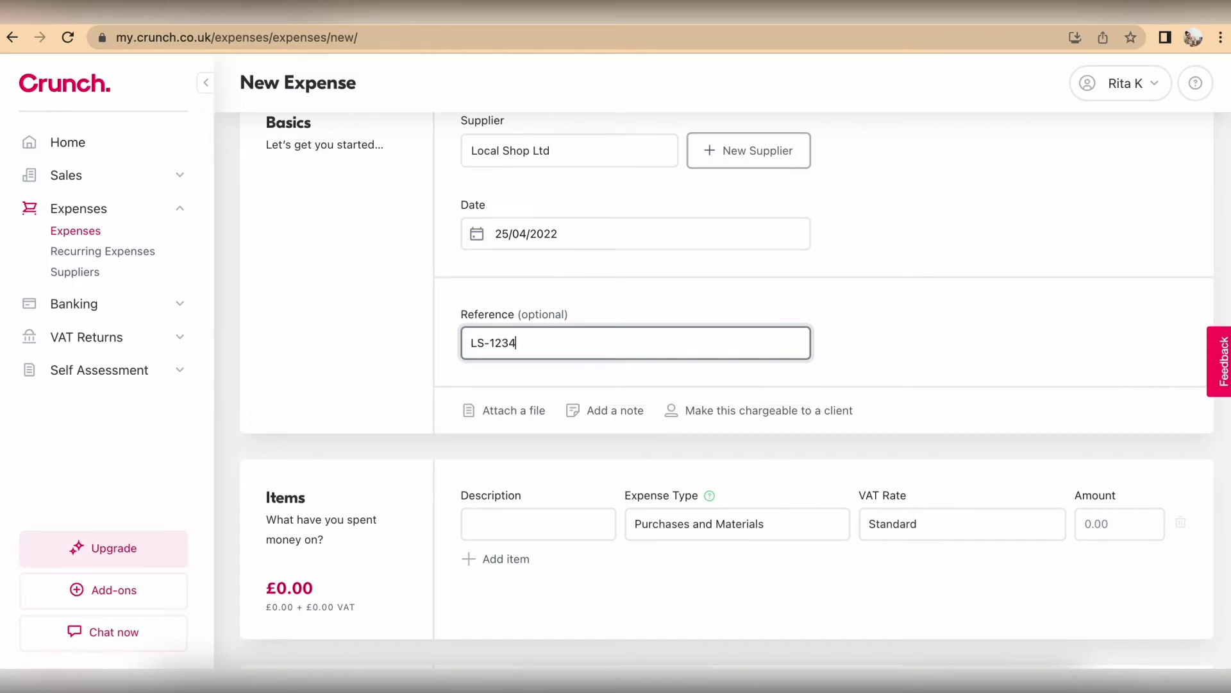
scroll(890, 392, down, 1)
scroll(802, 391, down, 4)
Step: Enter item 'Supplies' at 30.10, delete the payment row, and save the expense
click(541, 381)
text(Supplies)
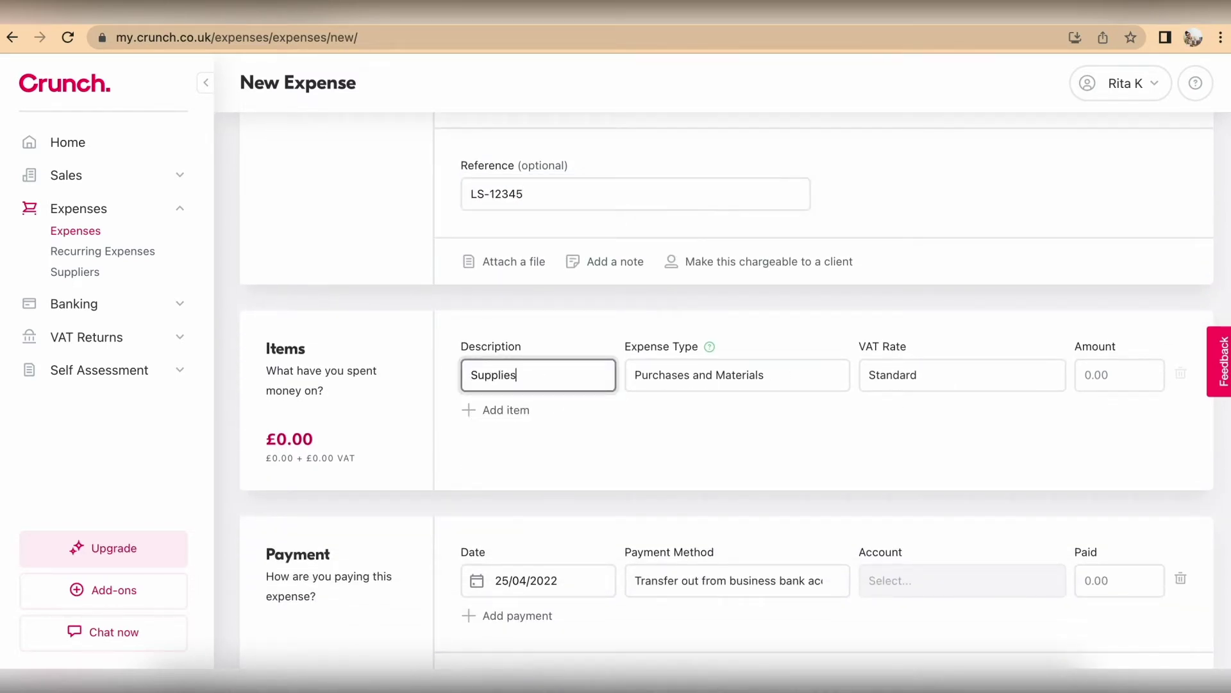
click(1119, 374)
text(30.10)
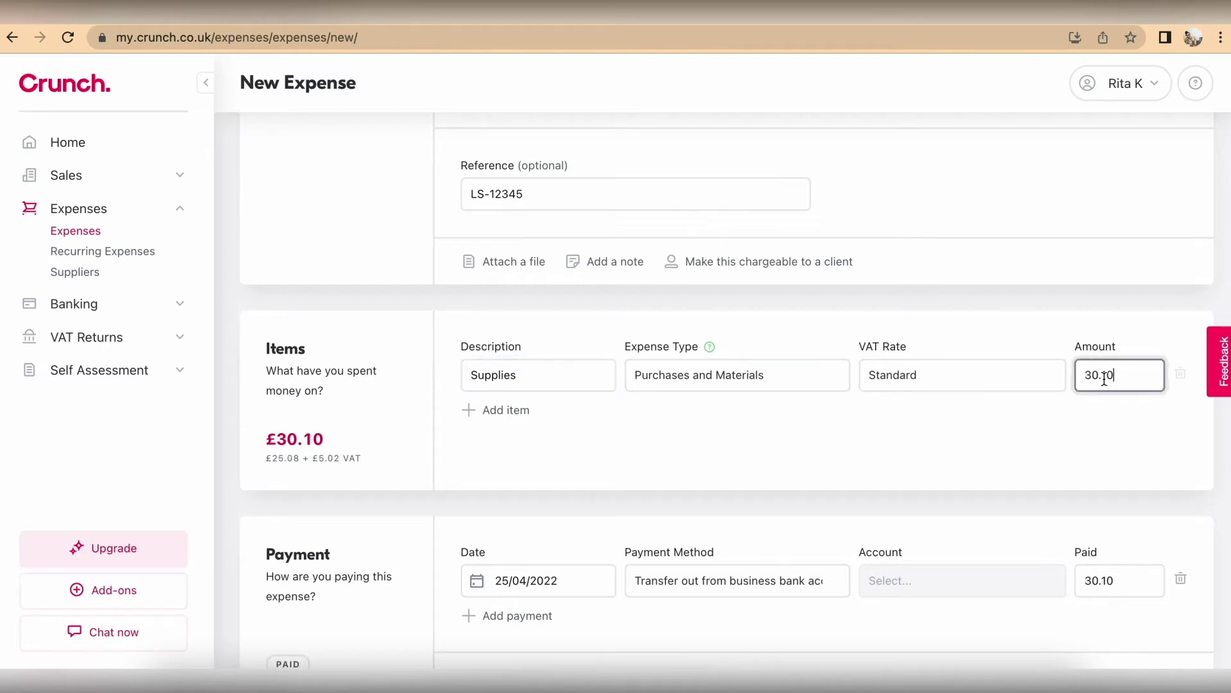
scroll(1164, 446, down, 3)
click(1181, 459)
click(1174, 624)
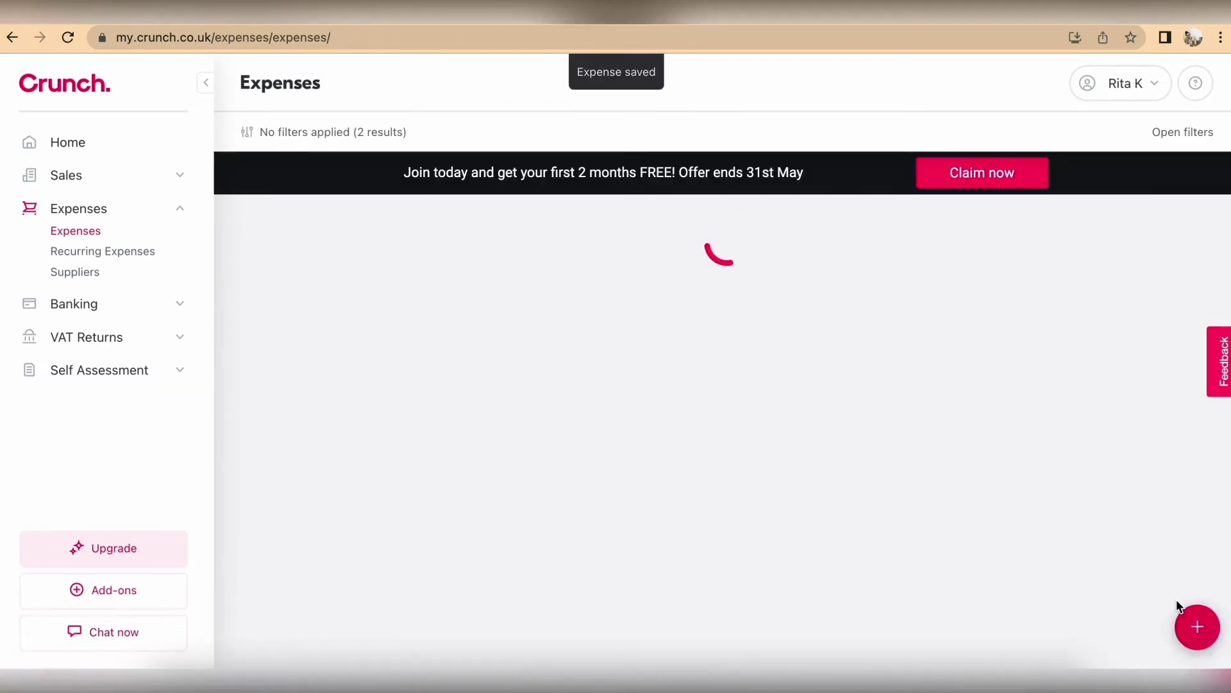
click(1186, 613)
click(605, 252)
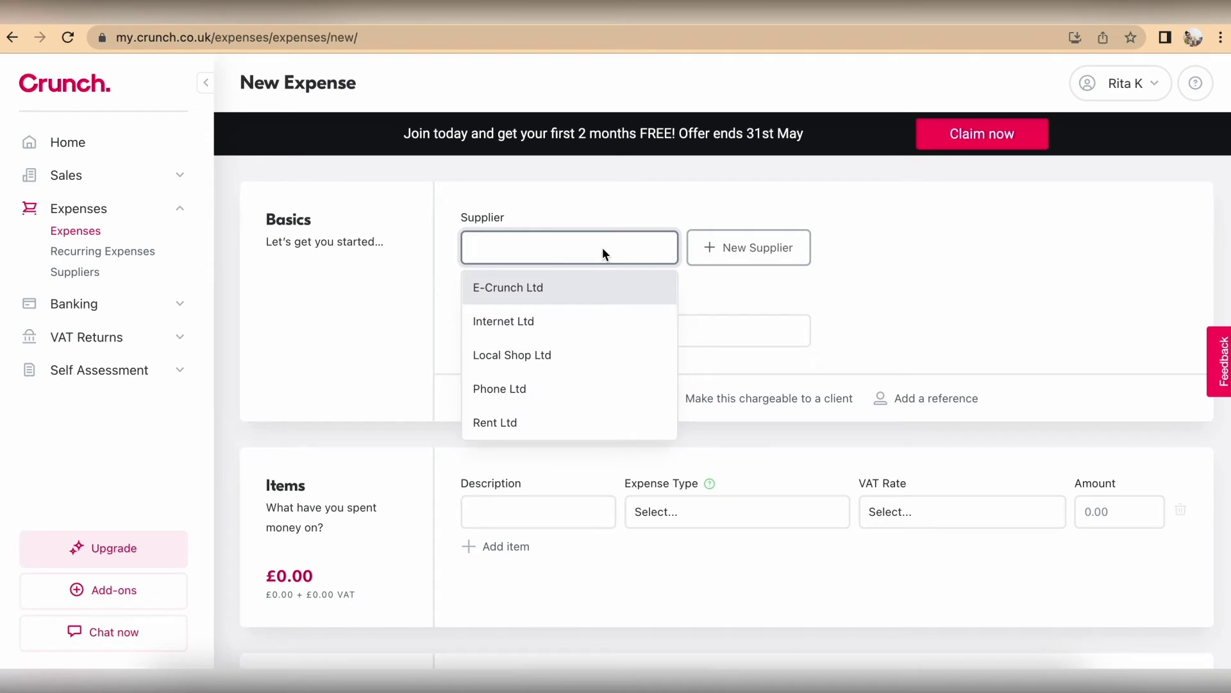
Step: Choose supplier Rent Ltd, date 25 April 2022, and reference RENT-12345
click(539, 423)
click(601, 327)
click(481, 372)
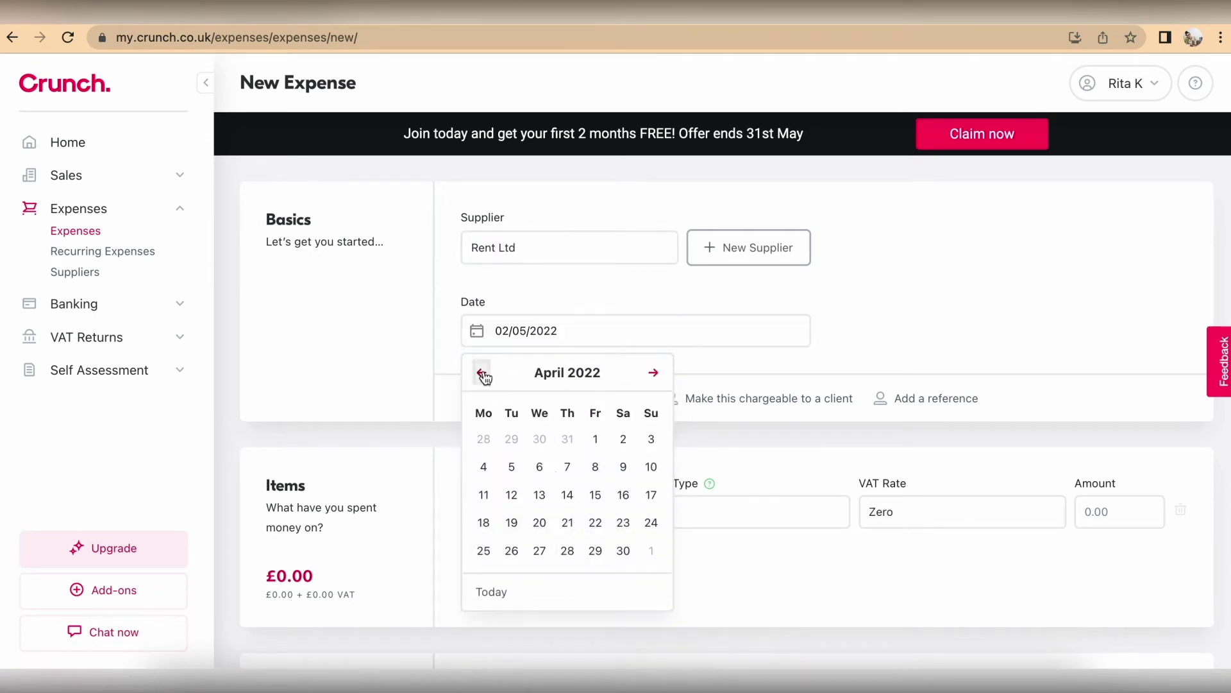
click(484, 550)
scroll(571, 410, down, 3)
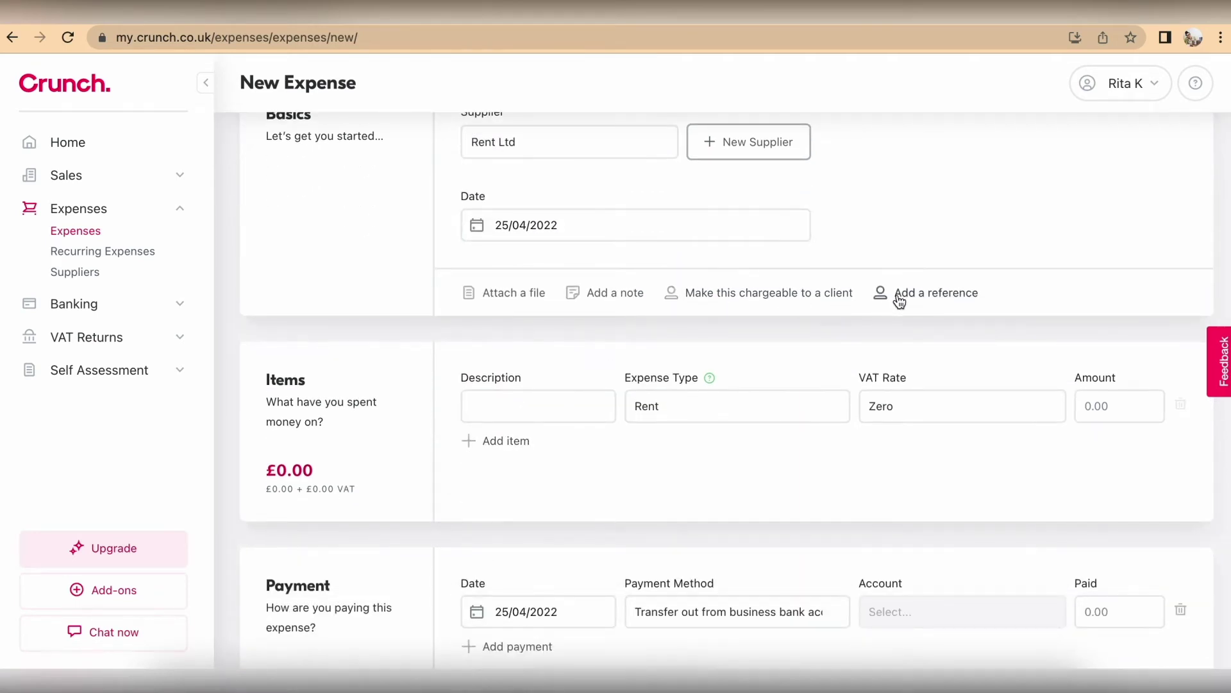
click(882, 292)
text(RENT-12345)
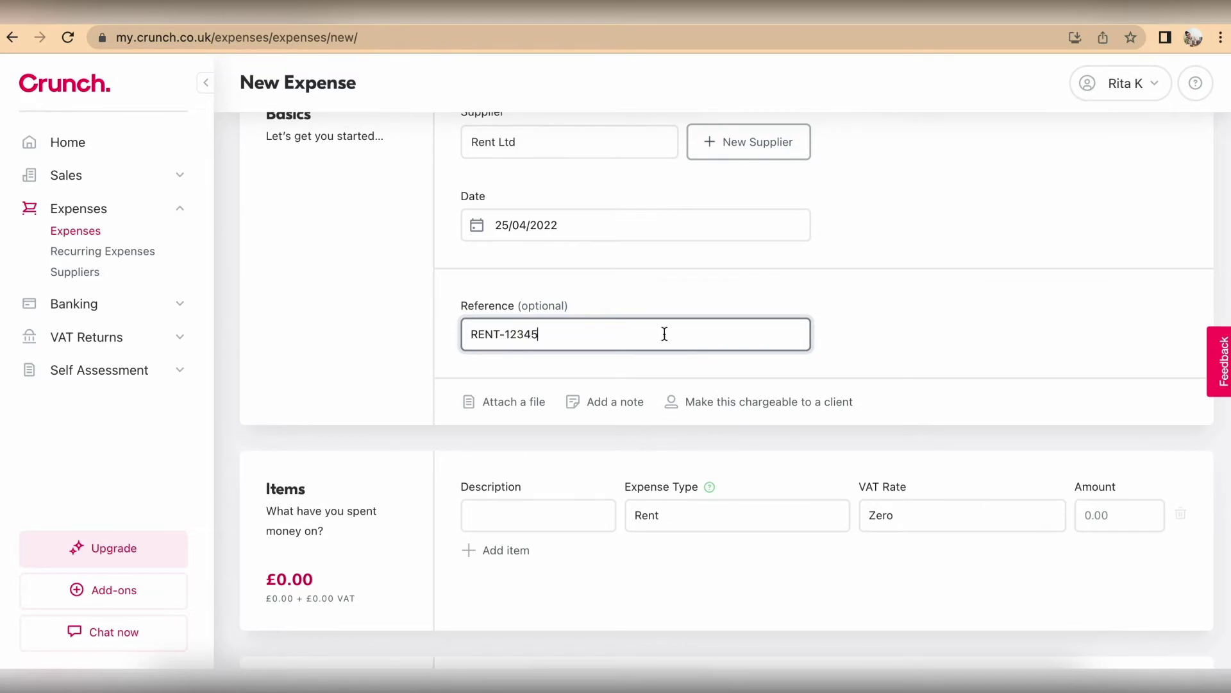
scroll(710, 354, down, 3)
Step: Enter item 'Rent (May 2022)' at 450, delete the payment row, and save
click(522, 359)
text(Rent (May 2022))
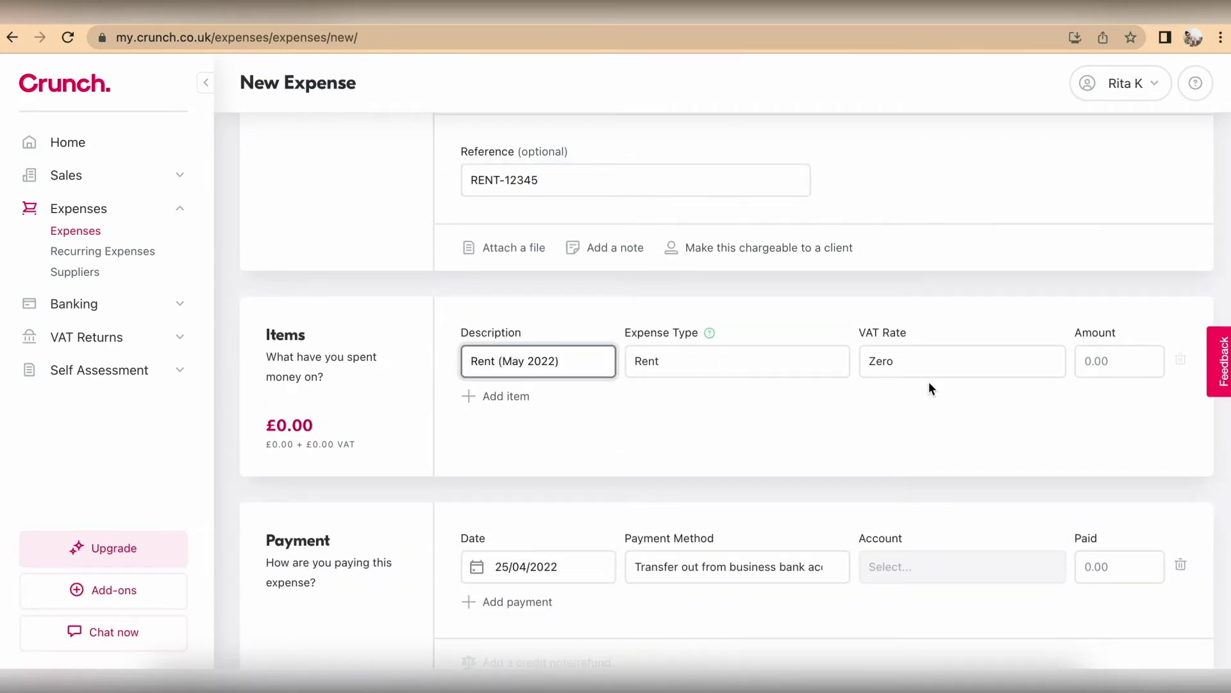
click(1134, 360)
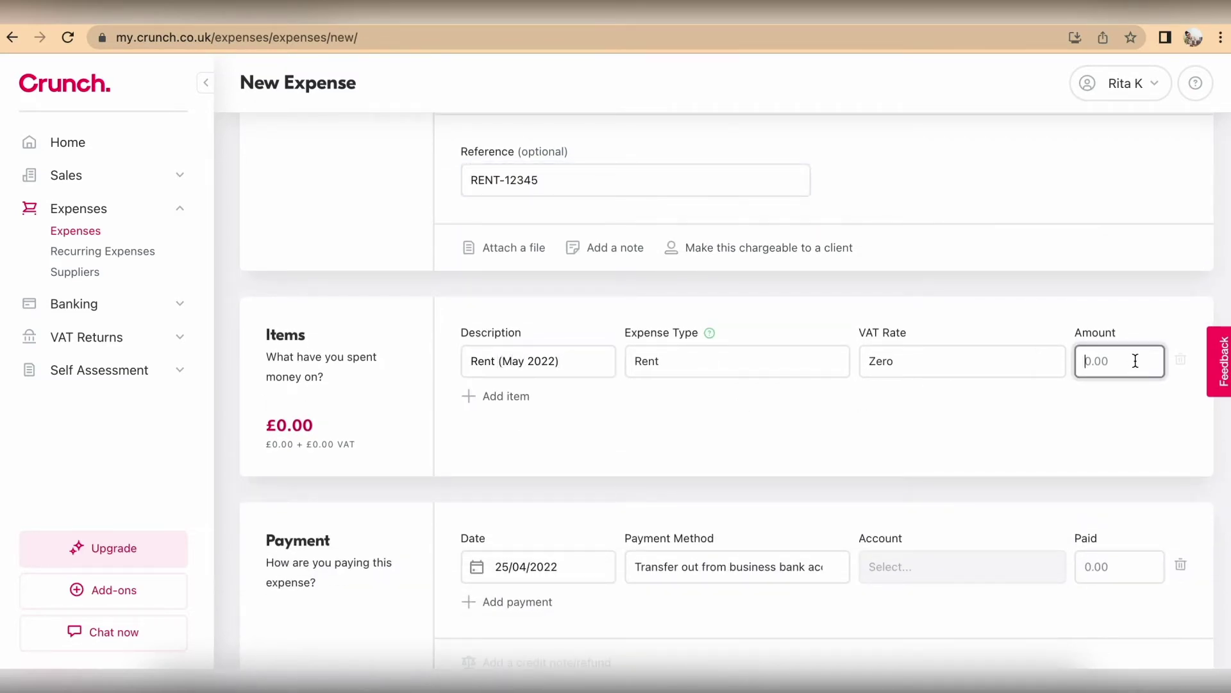
text(450)
scroll(990, 425, down, 2)
click(1181, 459)
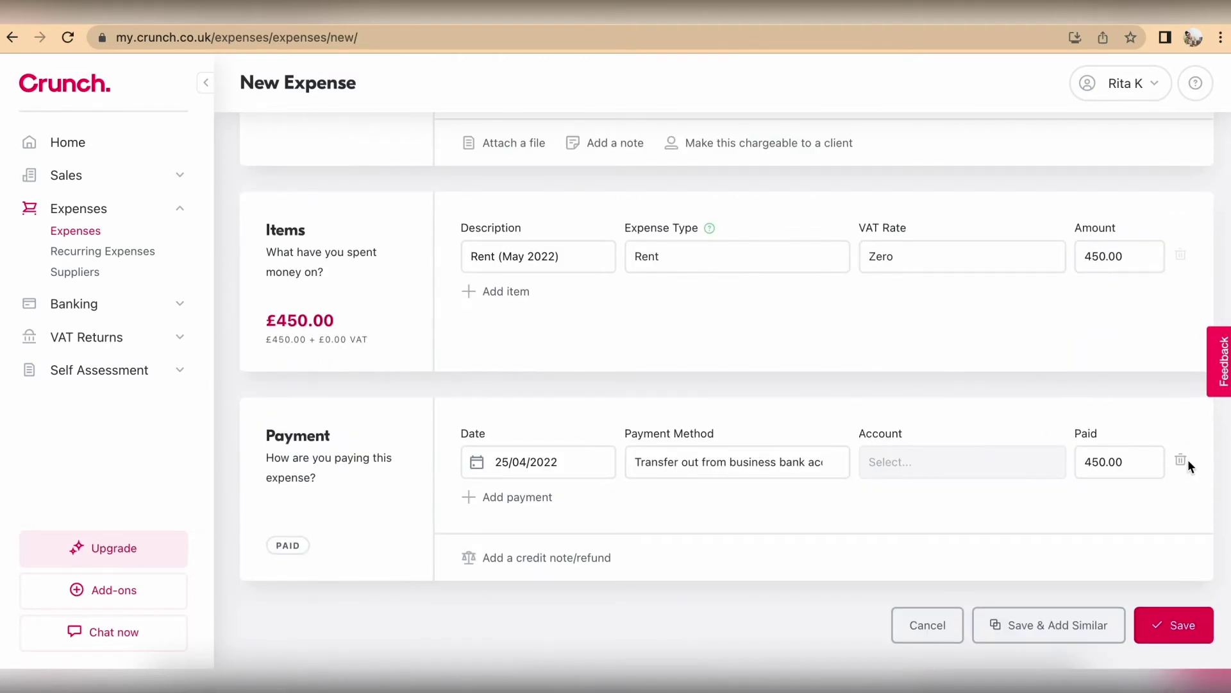
click(1174, 626)
click(1197, 628)
Step: Choose supplier Internet Ltd, date 27 April 2022, and reference INT-123
click(580, 247)
click(513, 318)
click(561, 330)
click(481, 373)
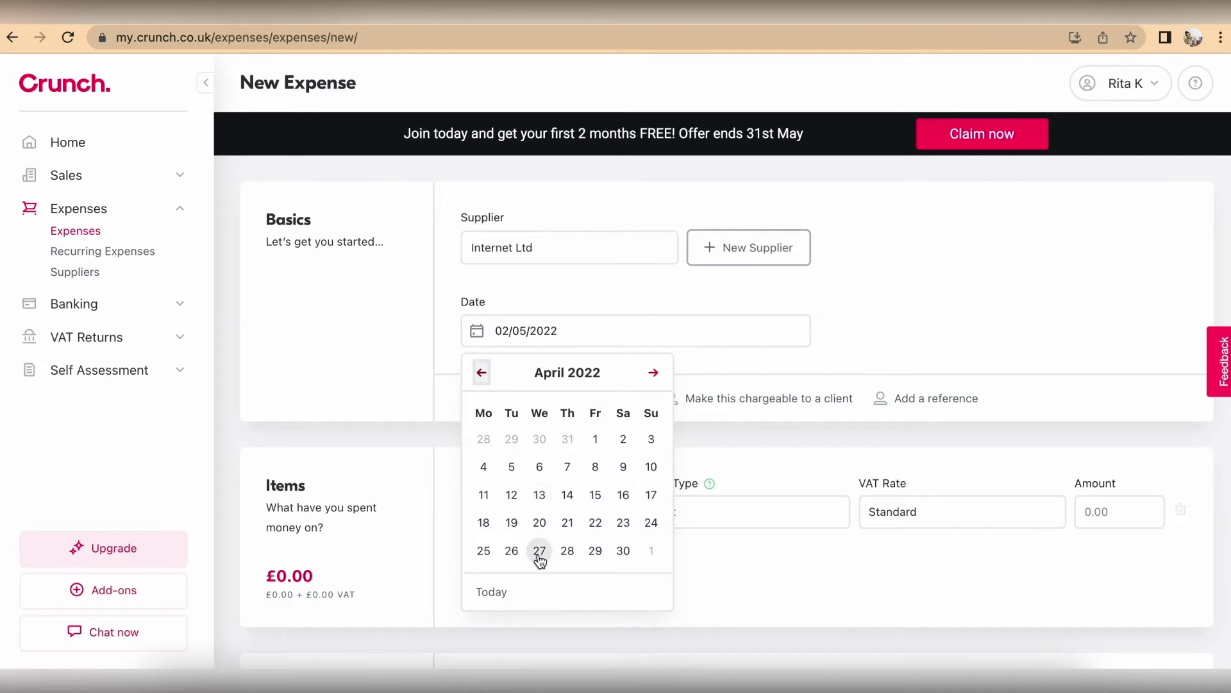
click(540, 551)
scroll(552, 547, down, 3)
click(927, 241)
text(INT-123)
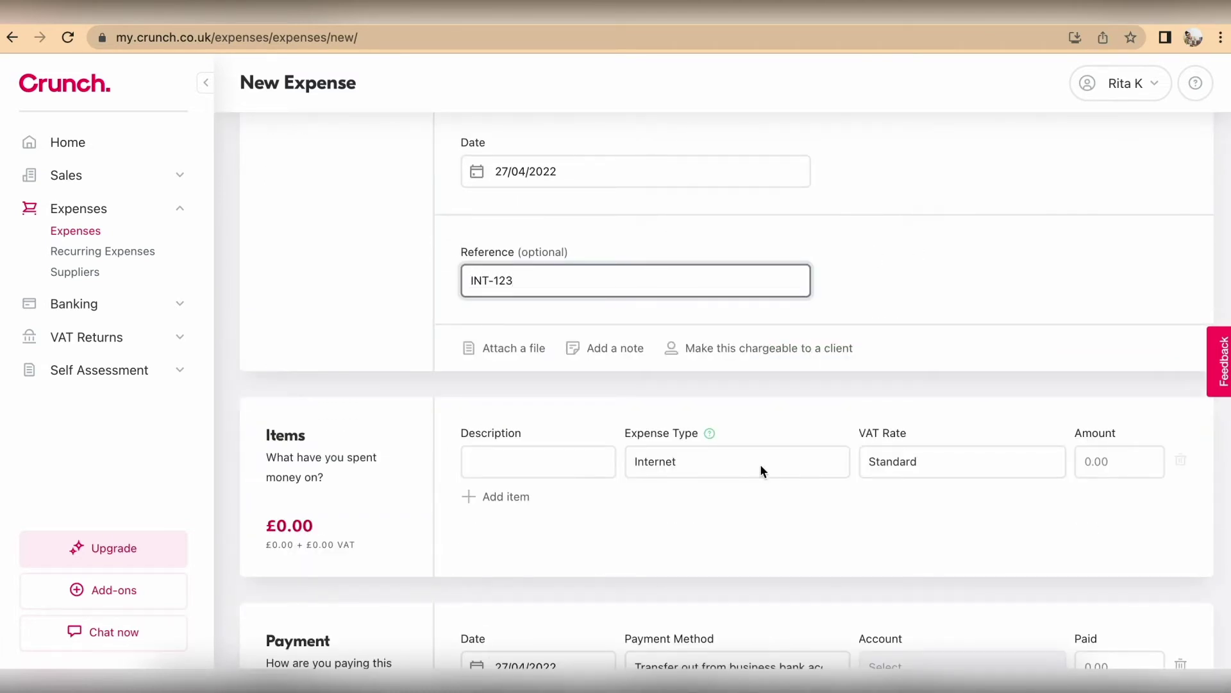
Step: Enter item 'Internet' at 35 and save the expense
click(521, 458)
text(Internet)
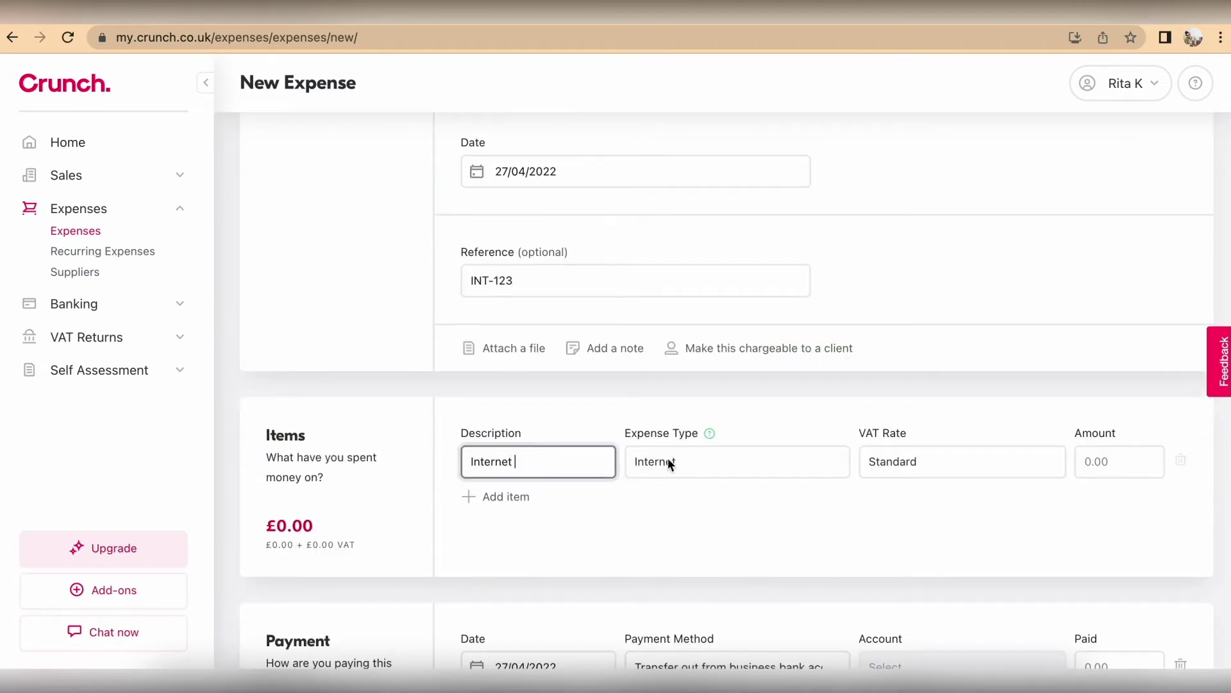
click(1130, 465)
text(35)
scroll(1171, 512, down, 2)
scroll(1172, 510, down, 2)
click(1169, 626)
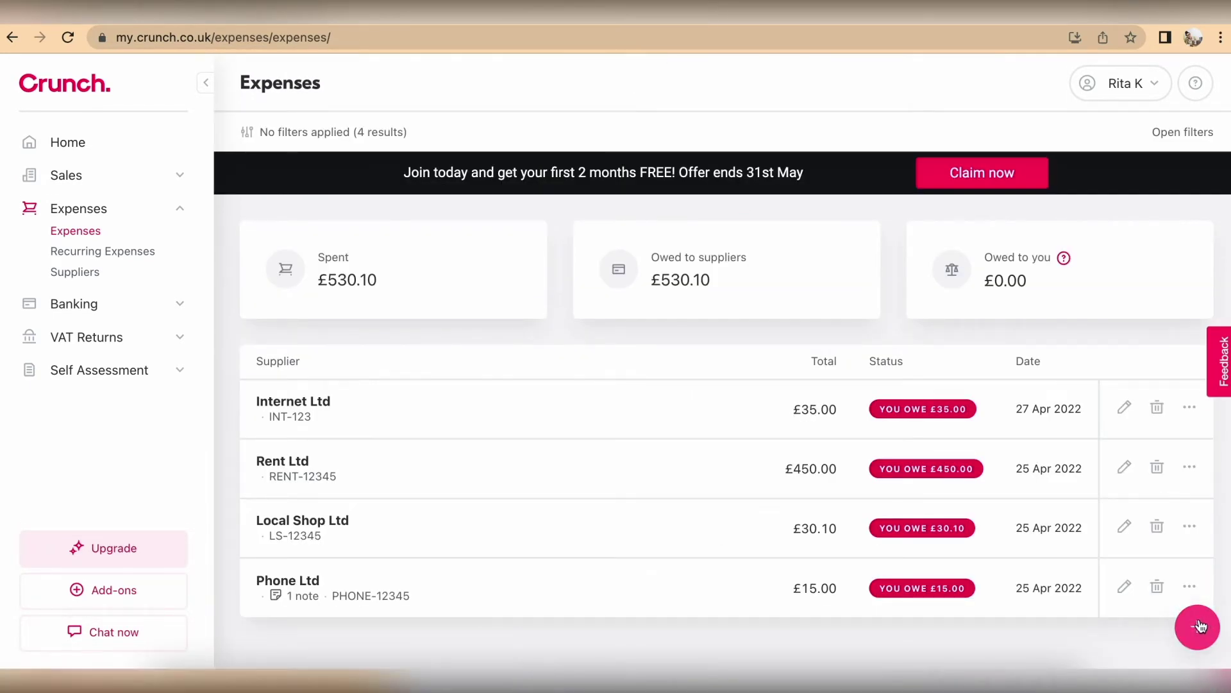
click(1197, 627)
click(569, 255)
click(567, 352)
scroll(567, 361, down, 3)
click(583, 204)
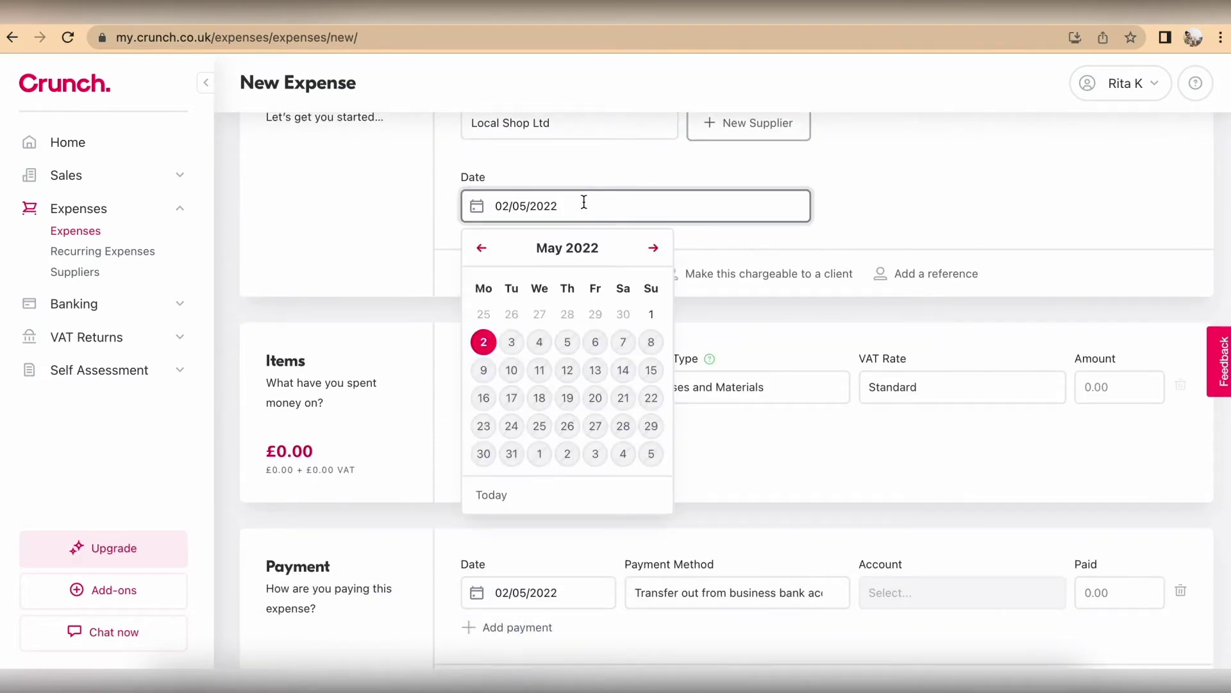
click(481, 248)
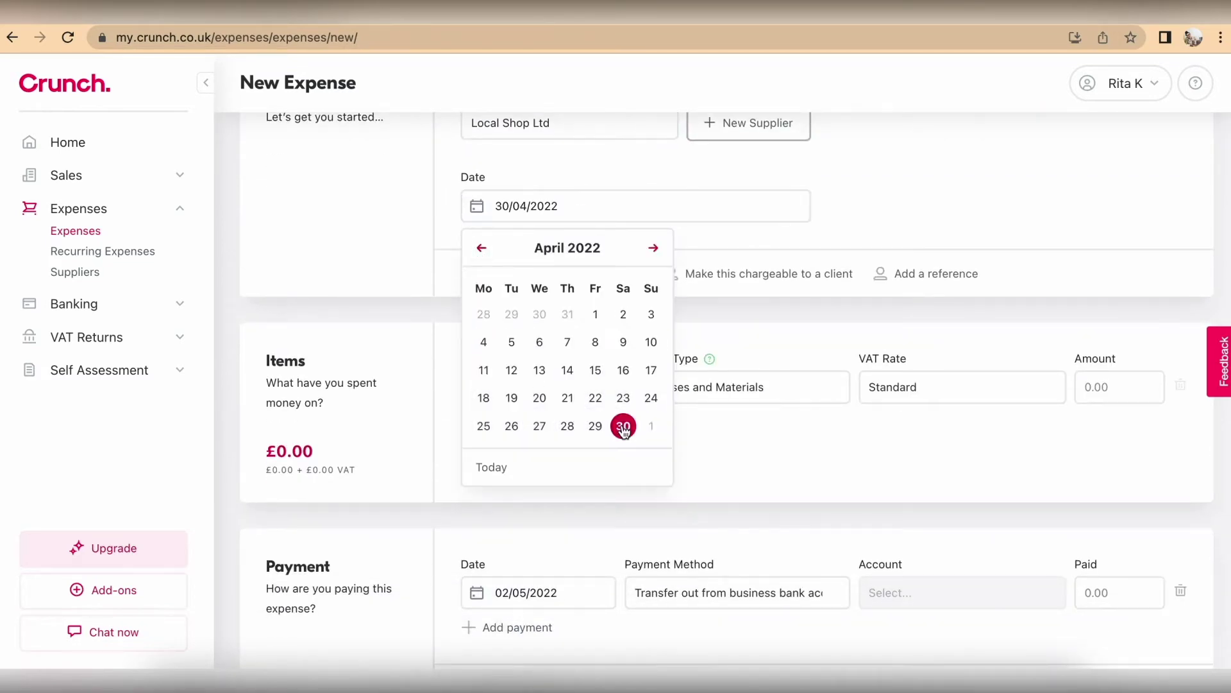
click(622, 425)
click(926, 269)
click(871, 299)
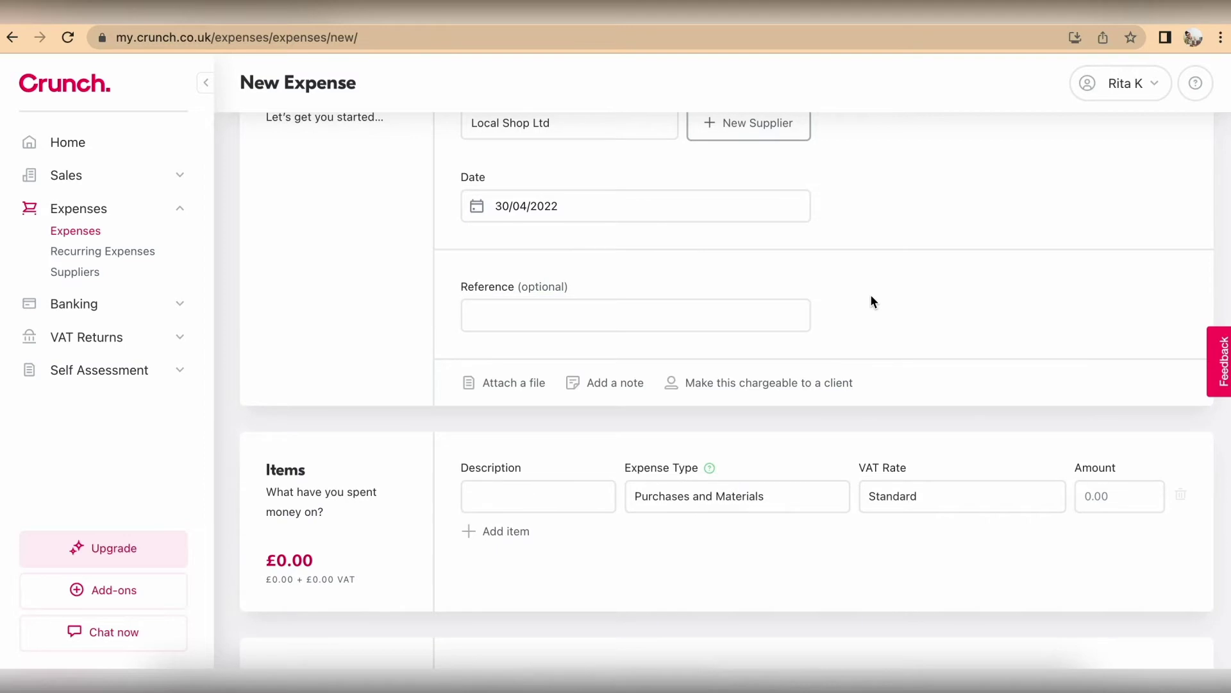
scroll(872, 298, up, 2)
scroll(870, 297, down, 5)
click(929, 622)
click(803, 383)
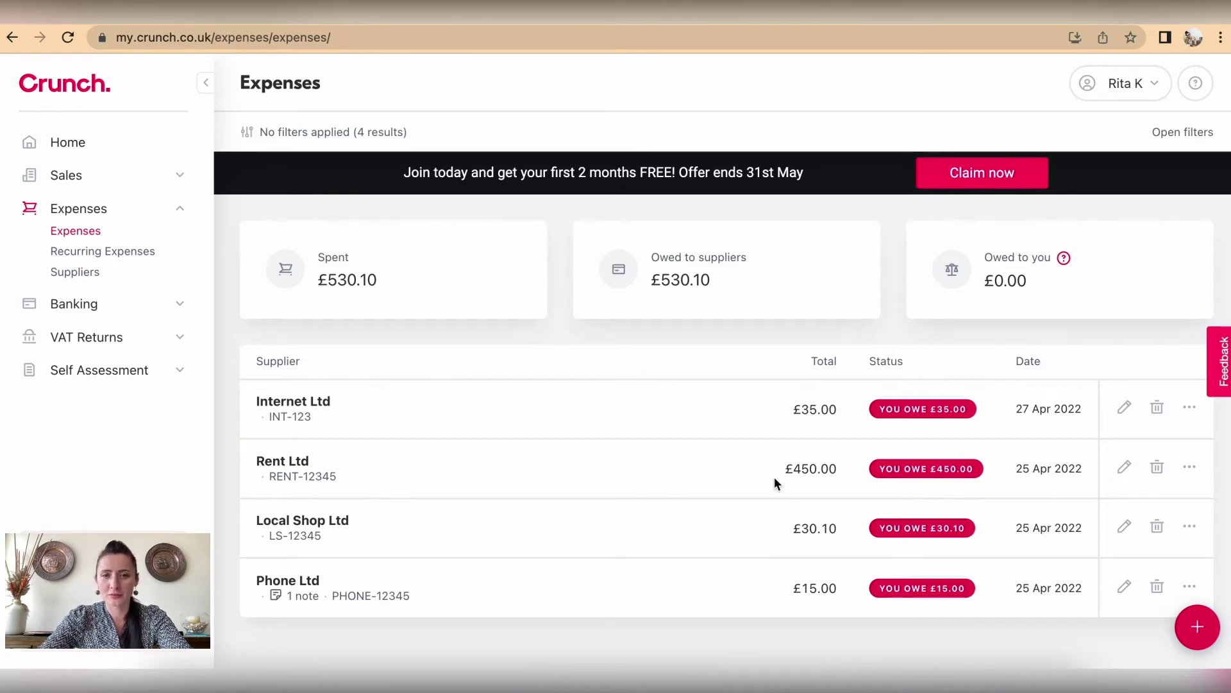
Step: Reopen the Rent Ltd expense, add then delete a payment row, and save it
click(1124, 467)
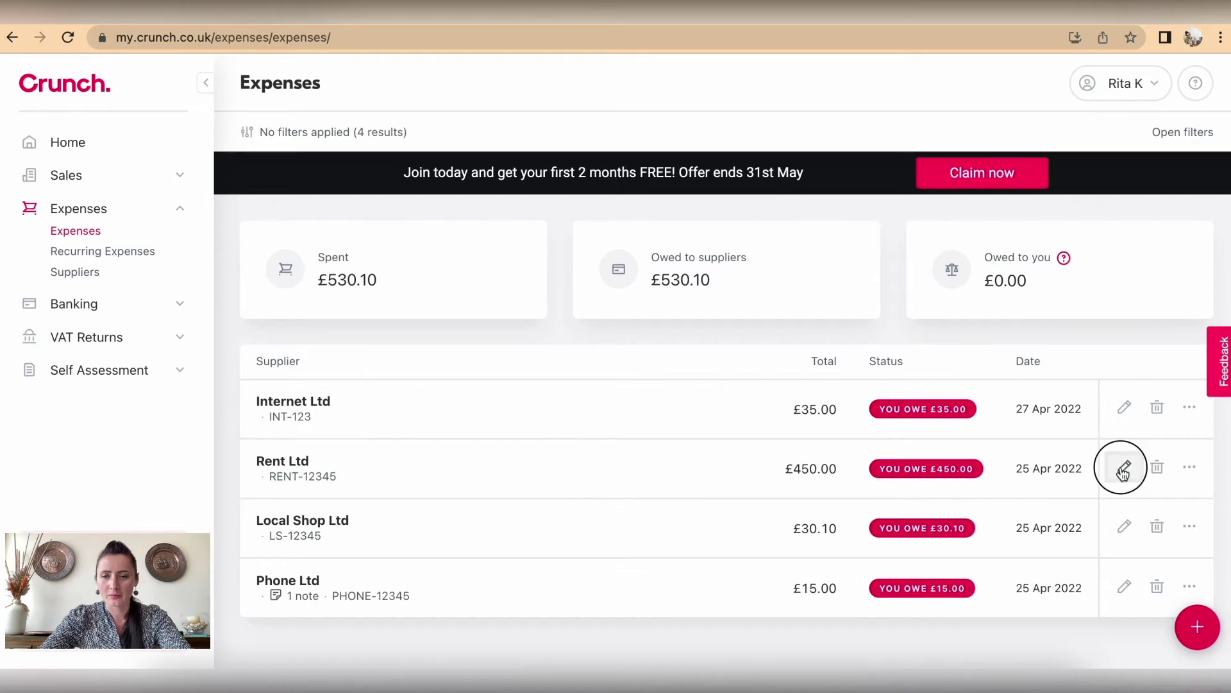
scroll(1056, 418, down, 5)
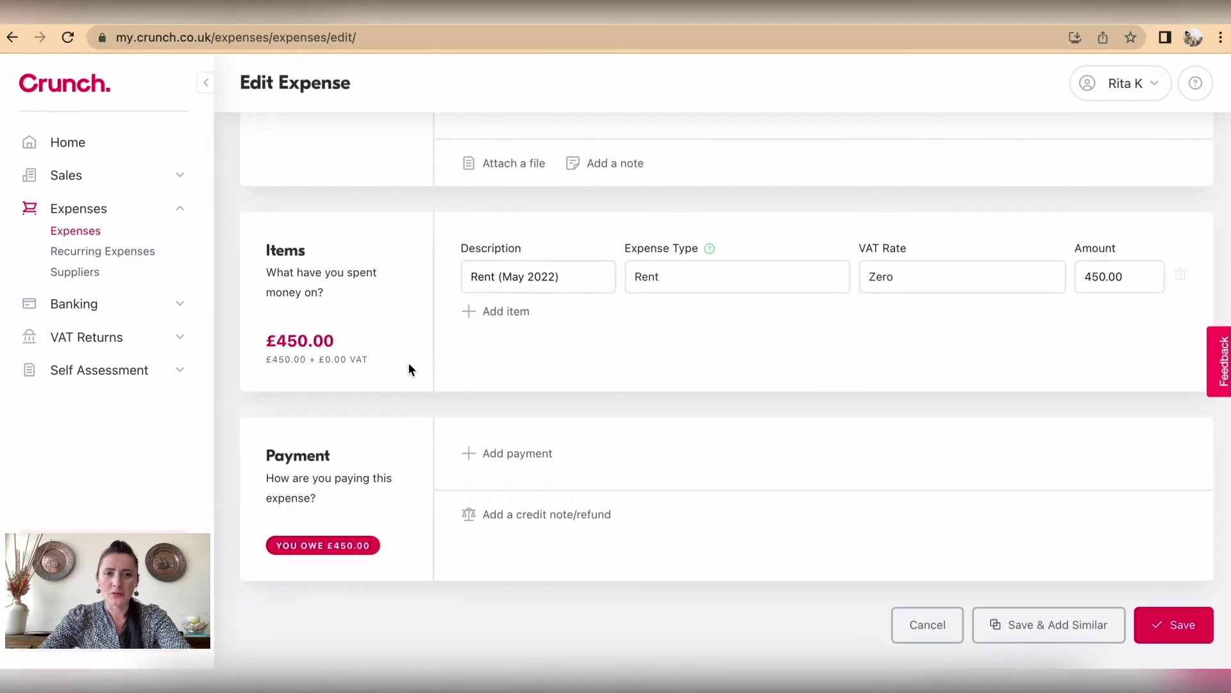
click(519, 457)
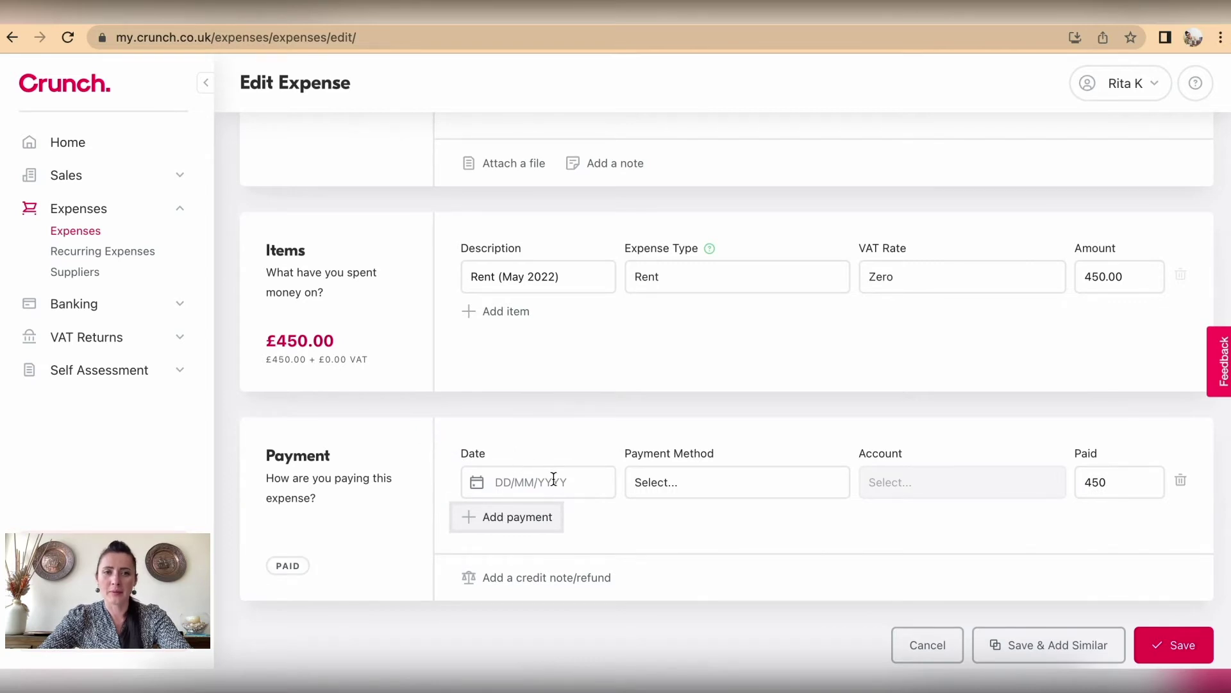
scroll(553, 479, up, 5)
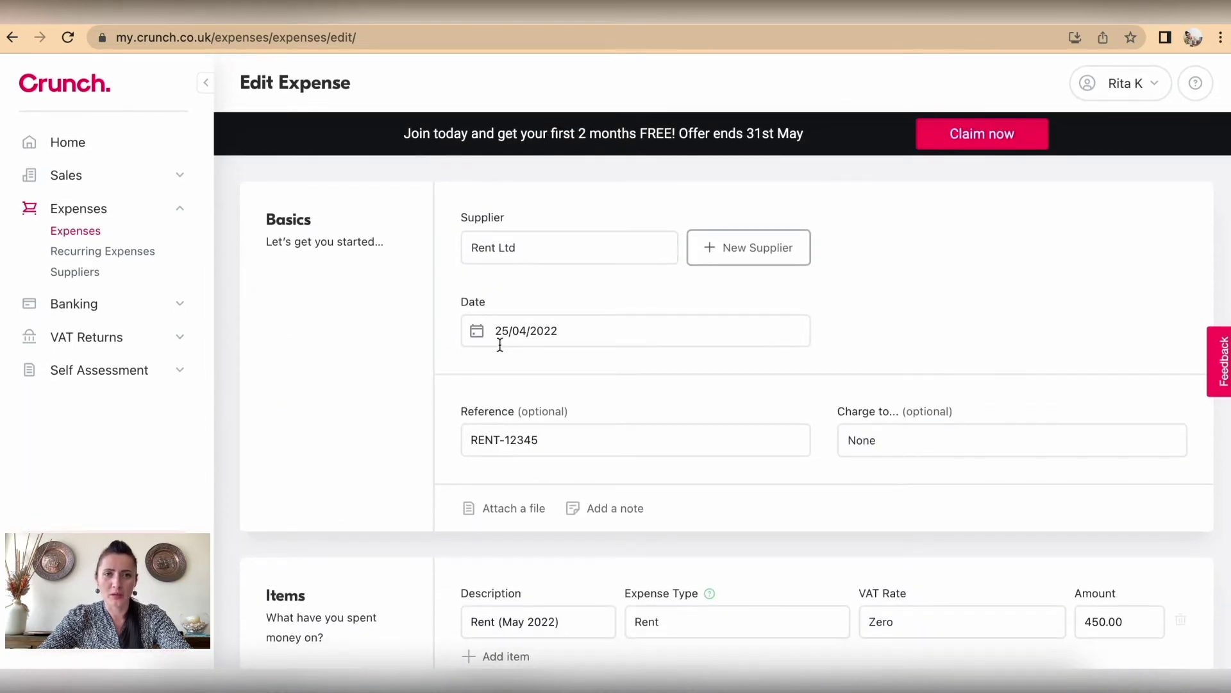
scroll(561, 330, down, 5)
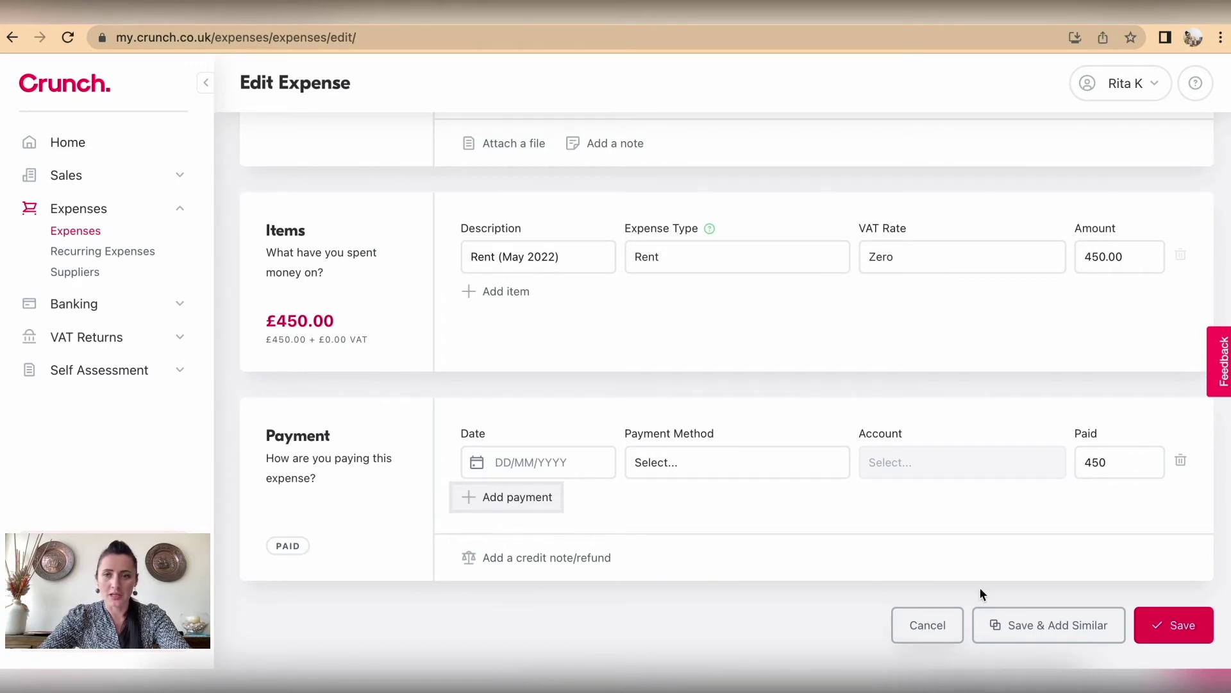
click(1181, 463)
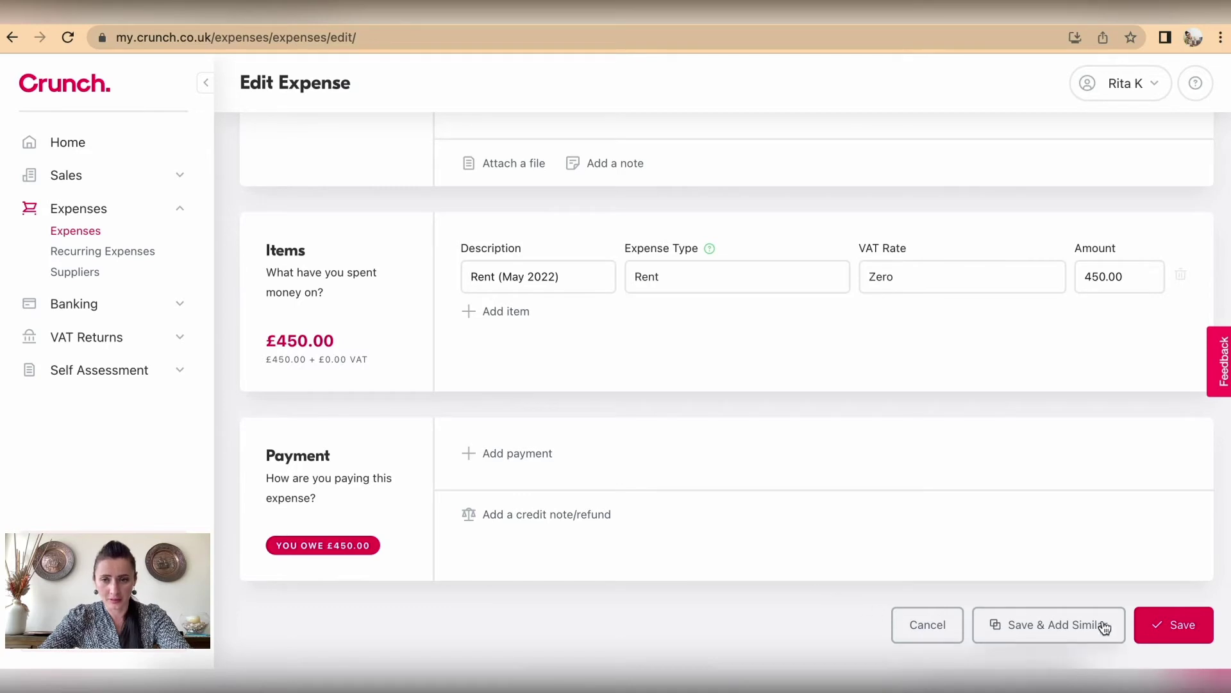
click(1188, 623)
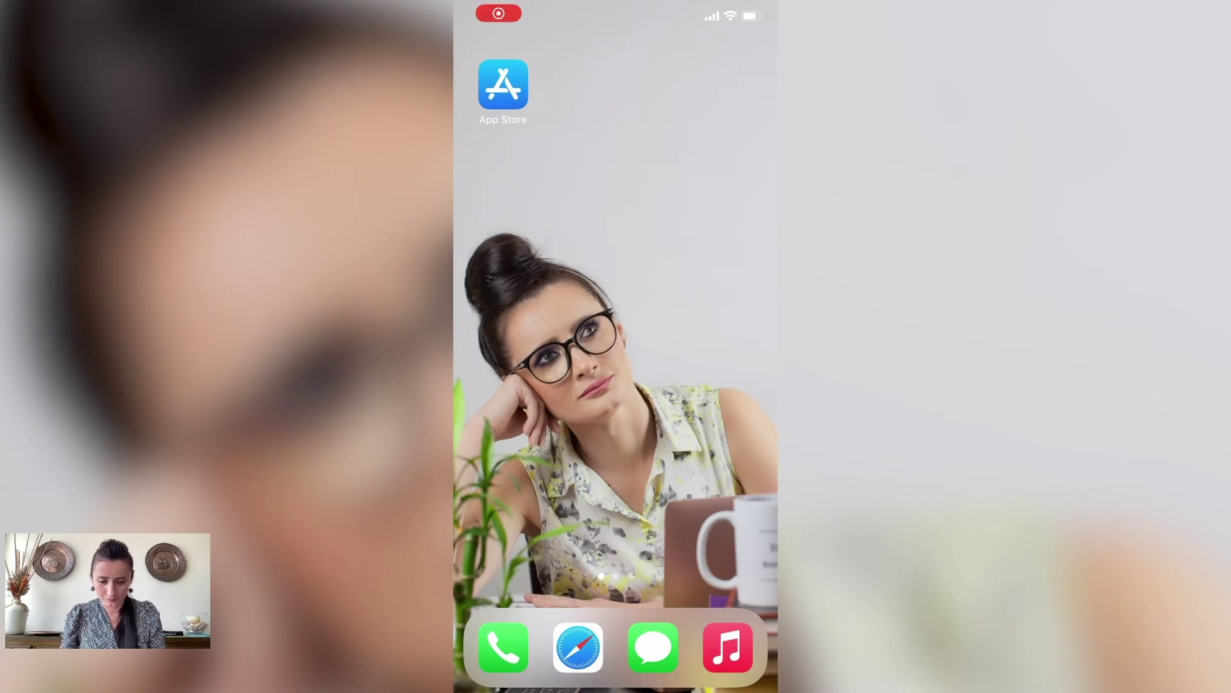
Step: Search the App Store for 'crunch accounting', then install and launch Snap Receipt Capture
click(503, 84)
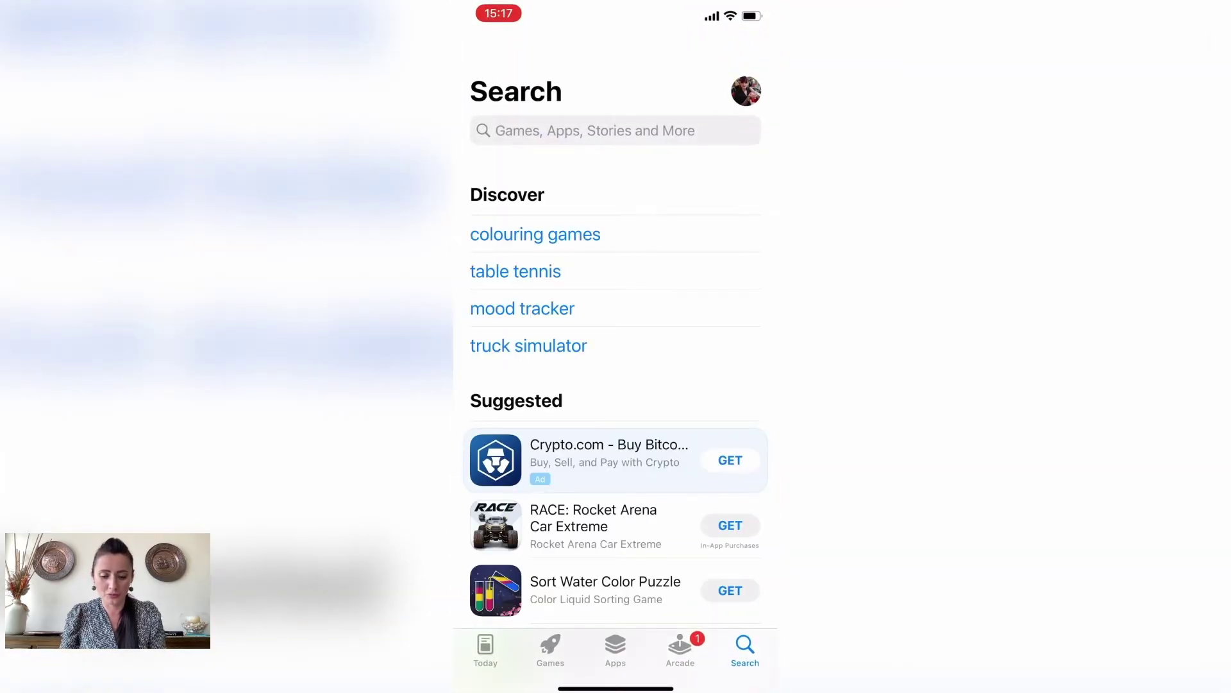
click(615, 131)
text(crunch)
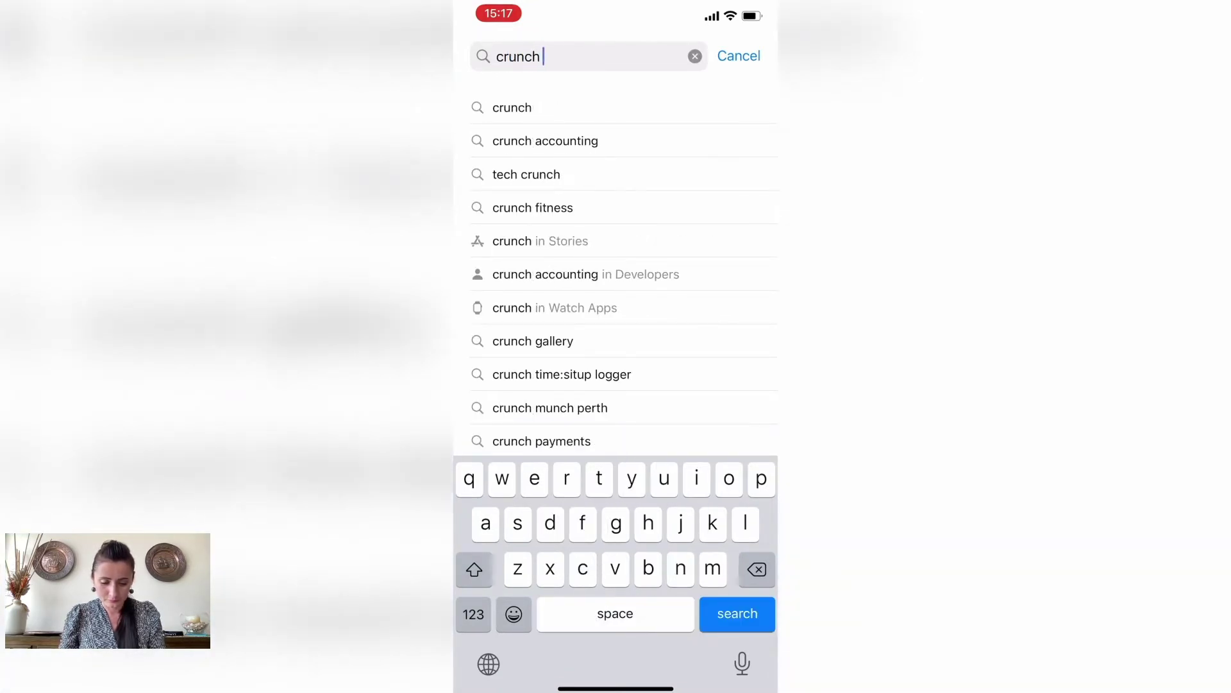
click(545, 141)
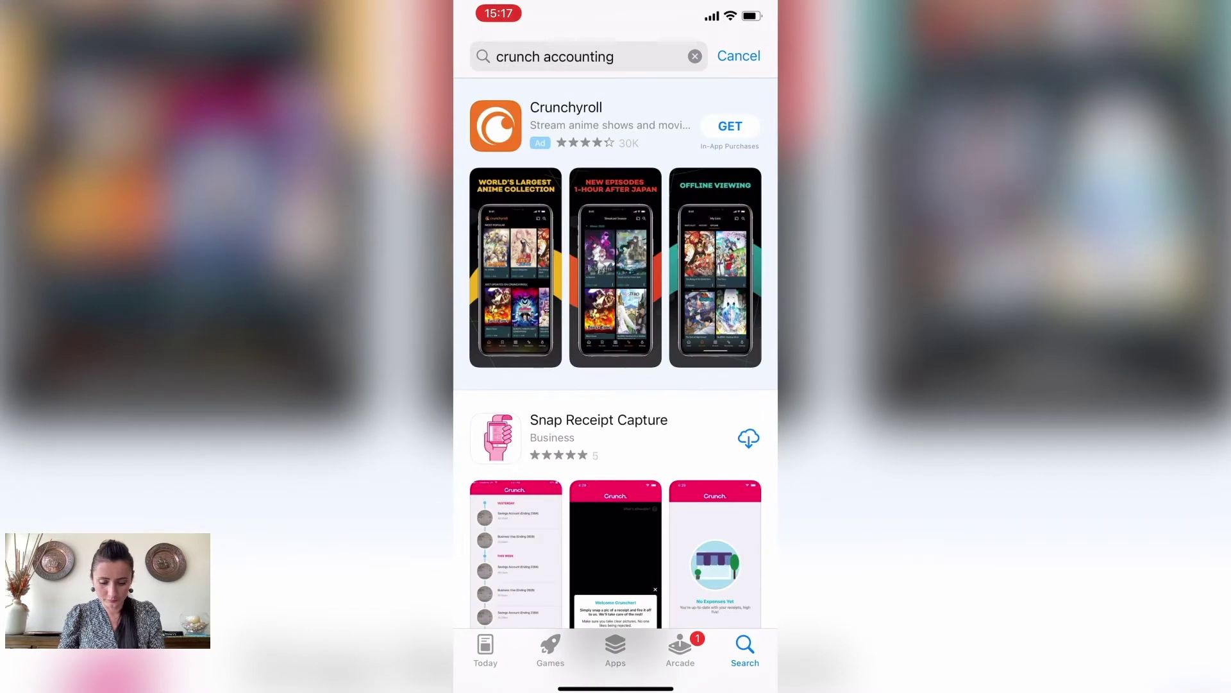
scroll(616, 353, down, 3)
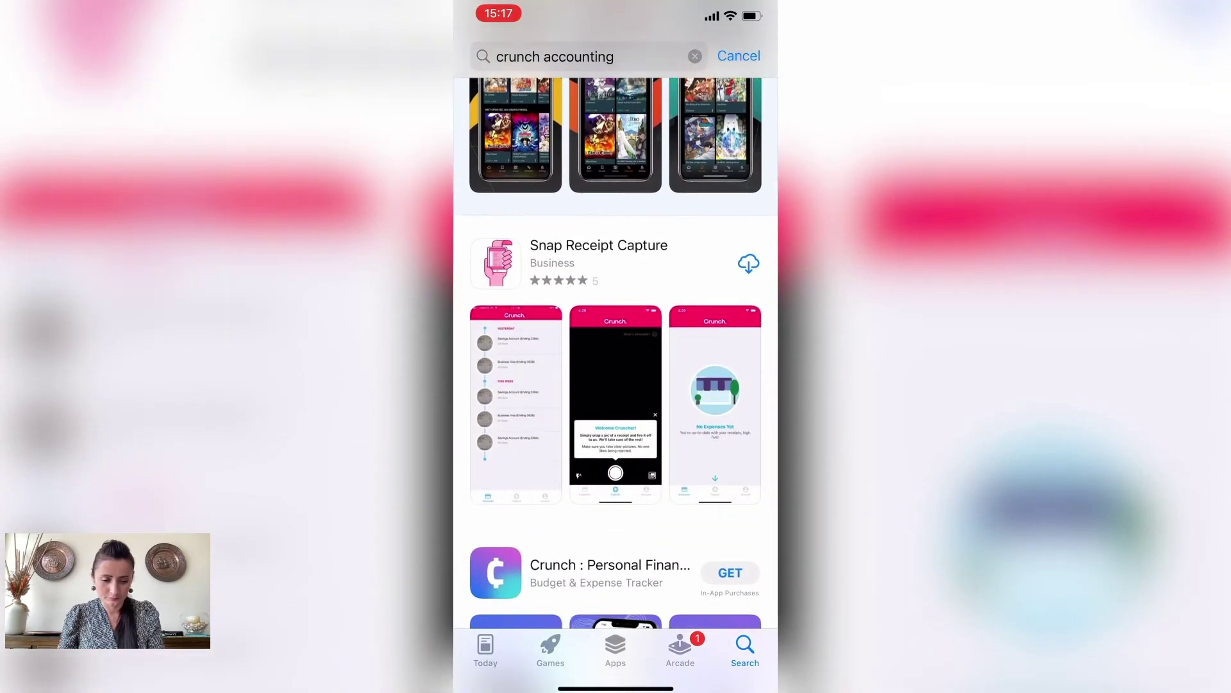
click(748, 262)
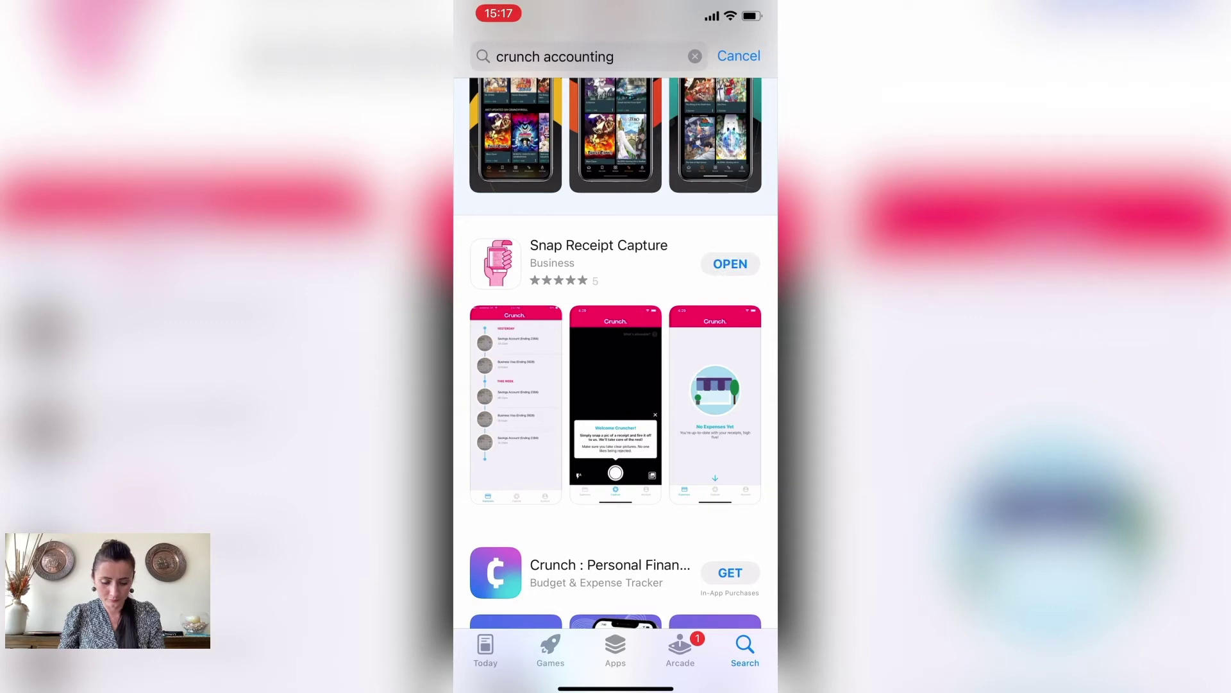
click(731, 264)
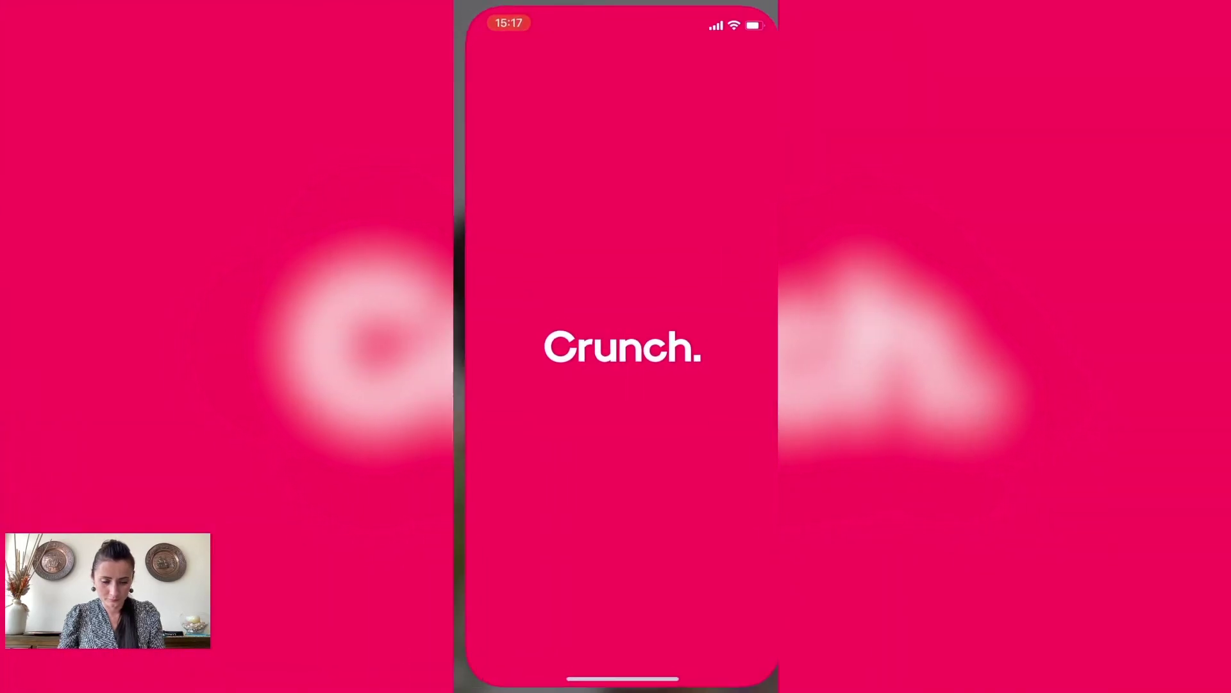
Step: On Crunch's Log In page, enter the account e-mail address and move to the Password field
click(616, 605)
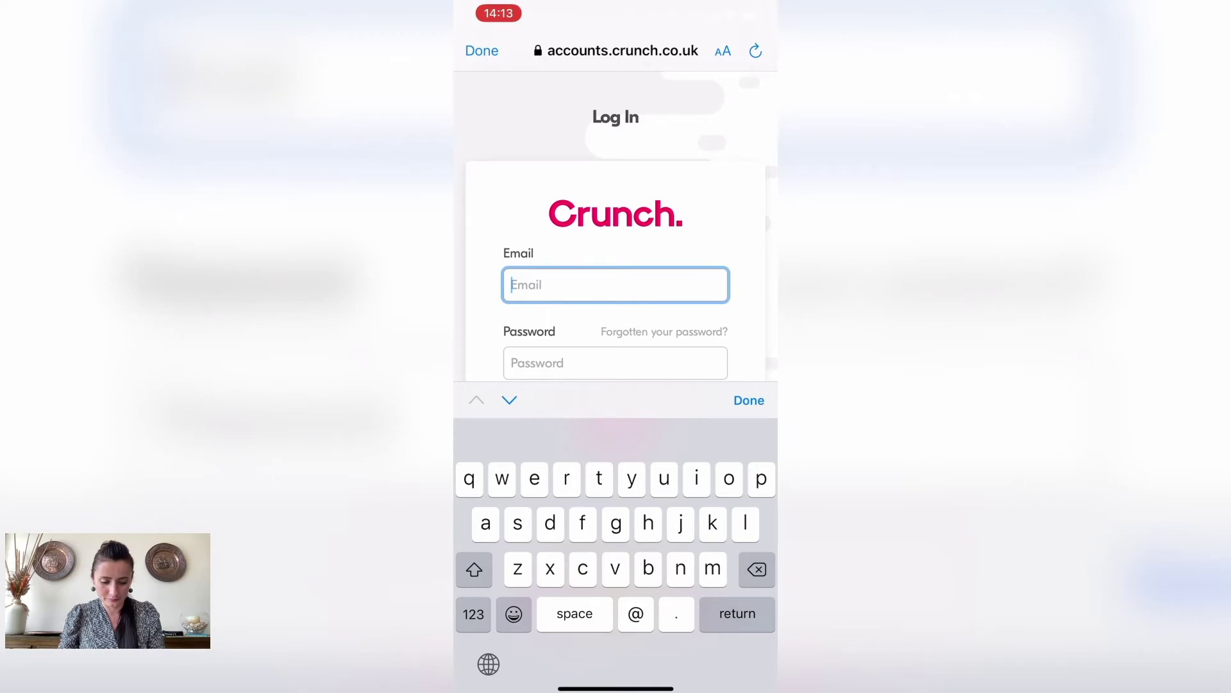
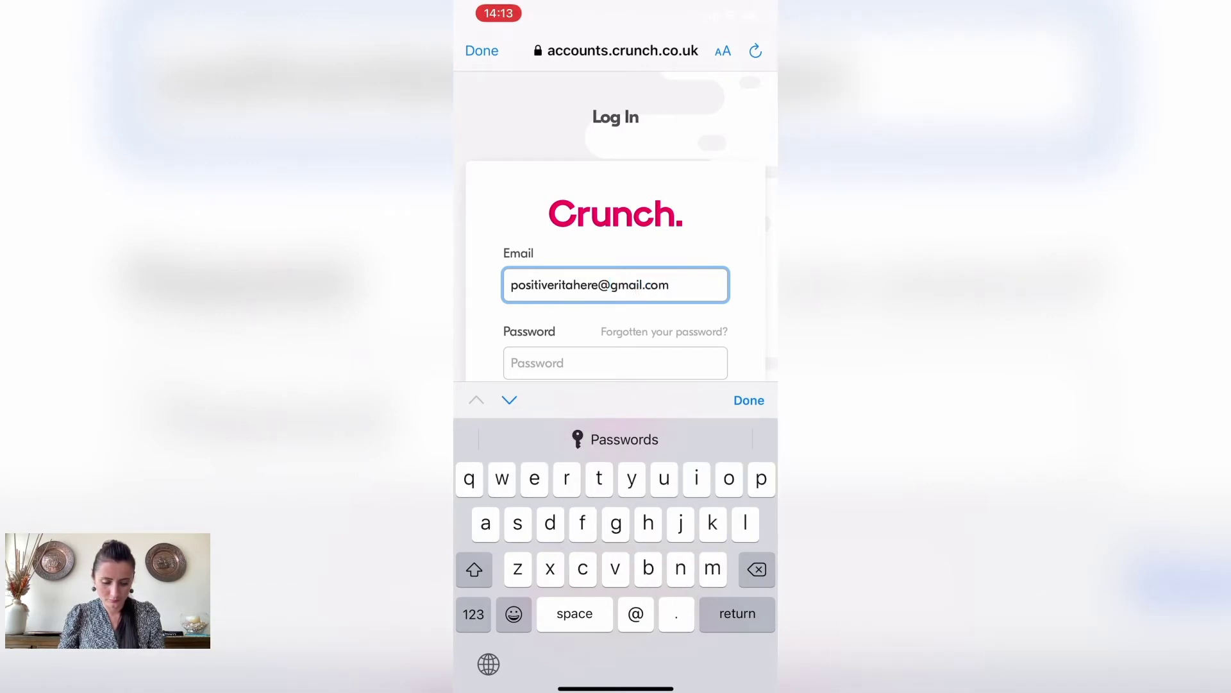
click(615, 363)
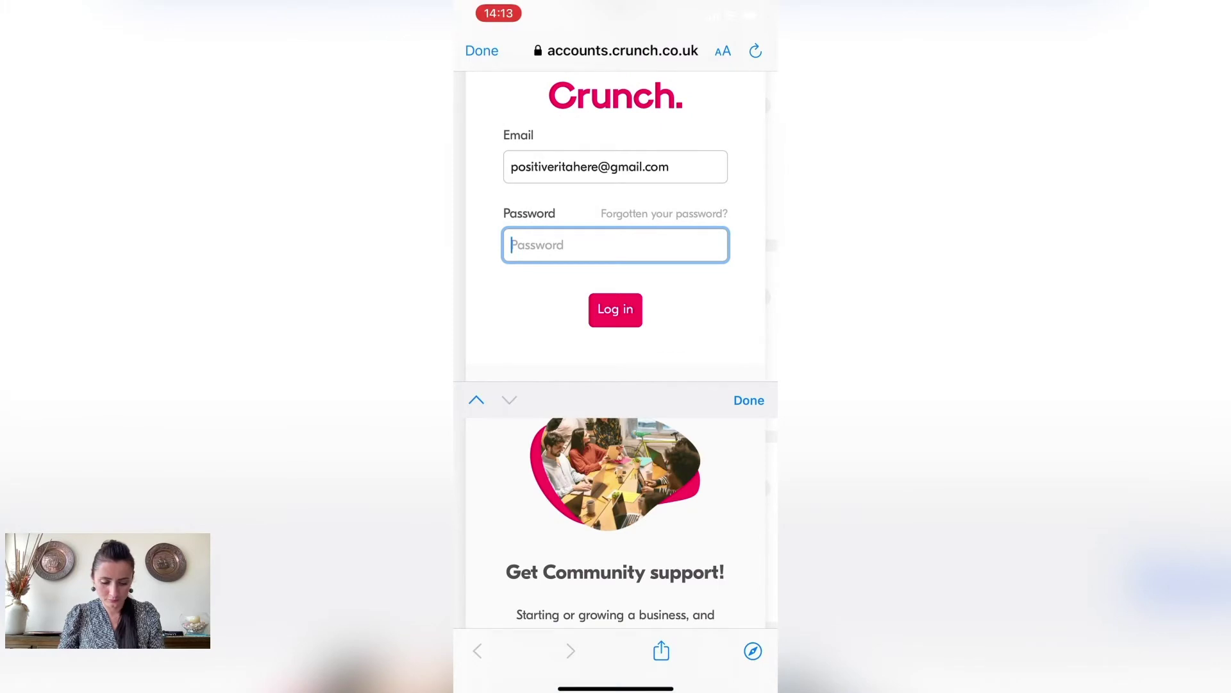
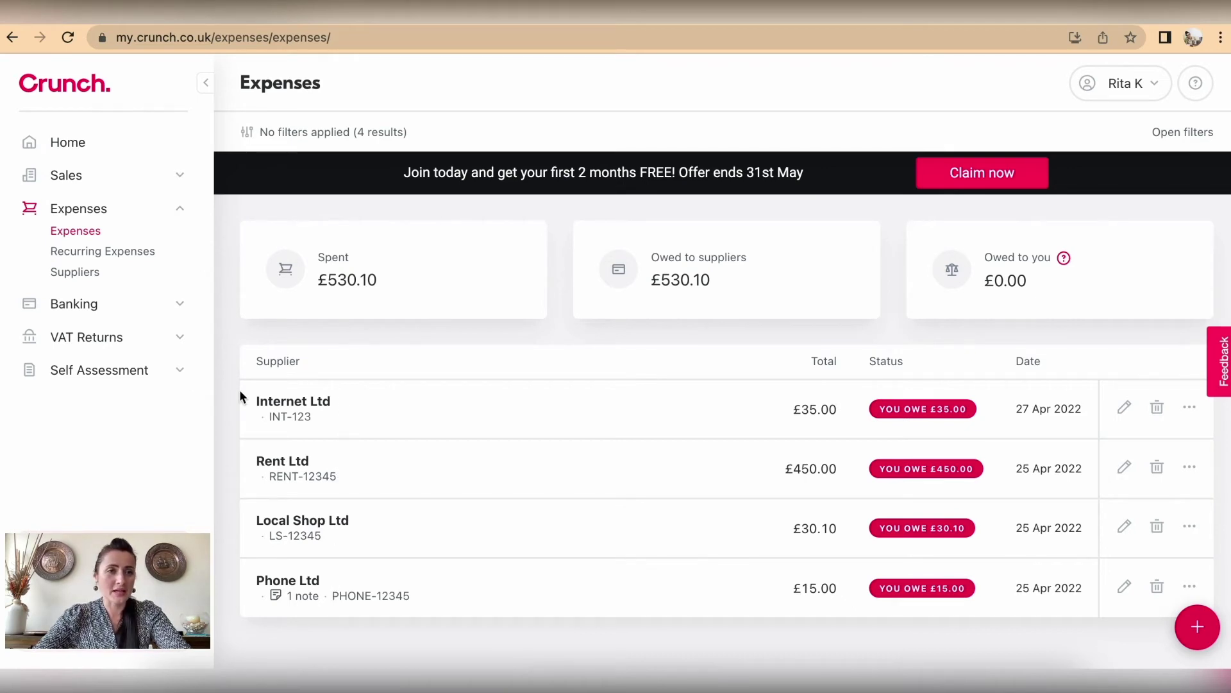
Step: Start a blank monthly recurring expense from 02/05/2022 and begin adding a new supplier
click(132, 260)
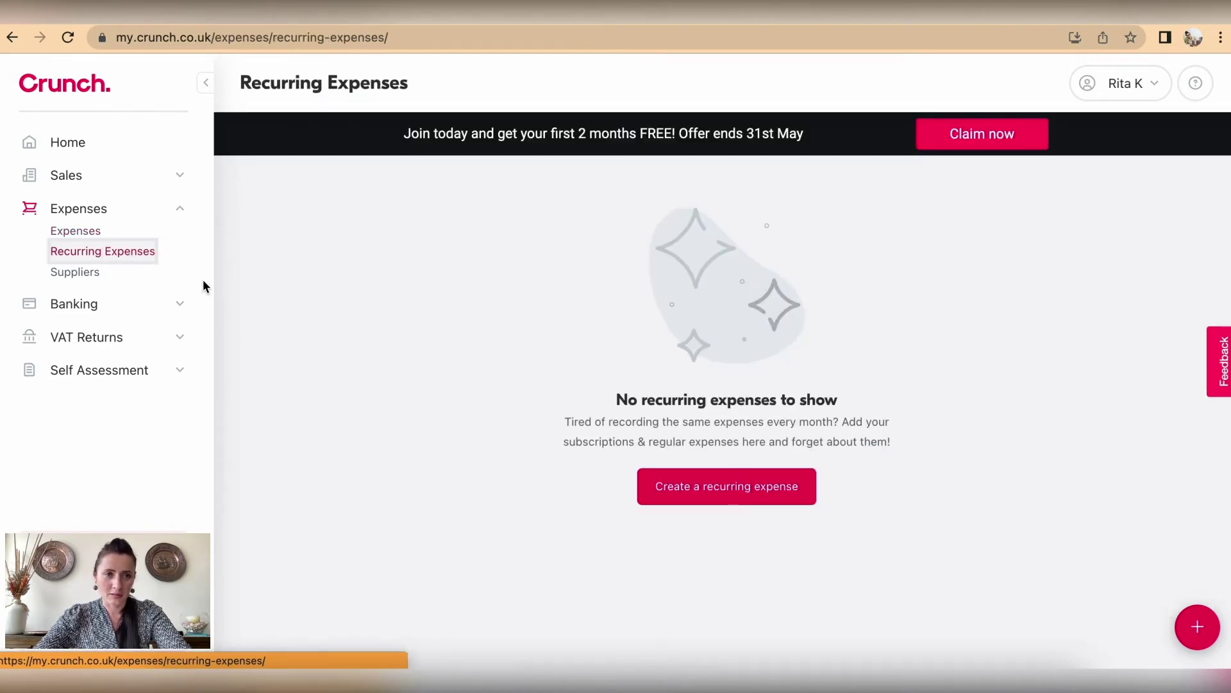
click(692, 496)
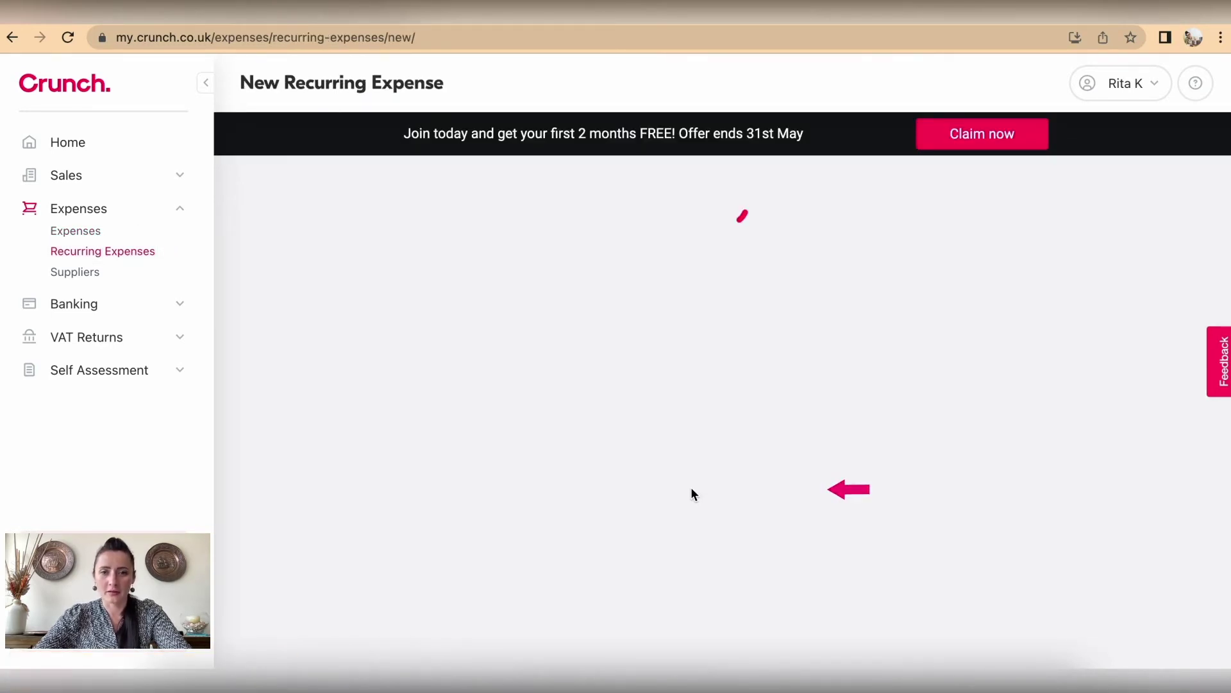
scroll(682, 449, down, 6)
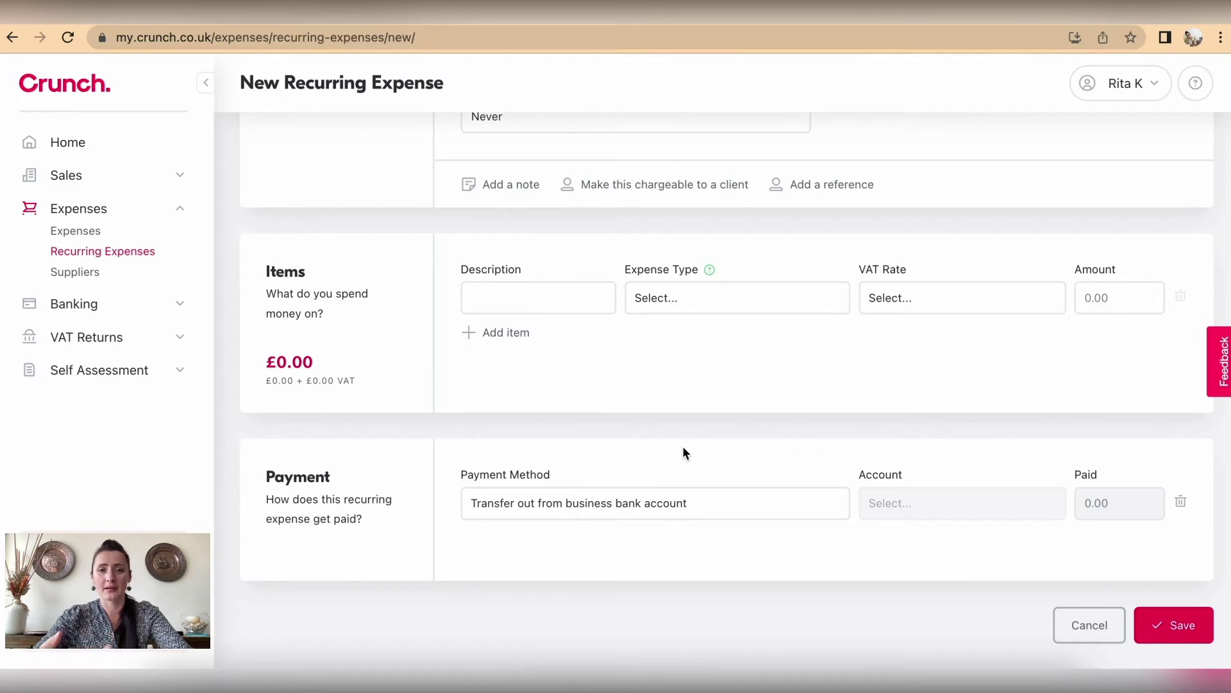
scroll(684, 452, up, 6)
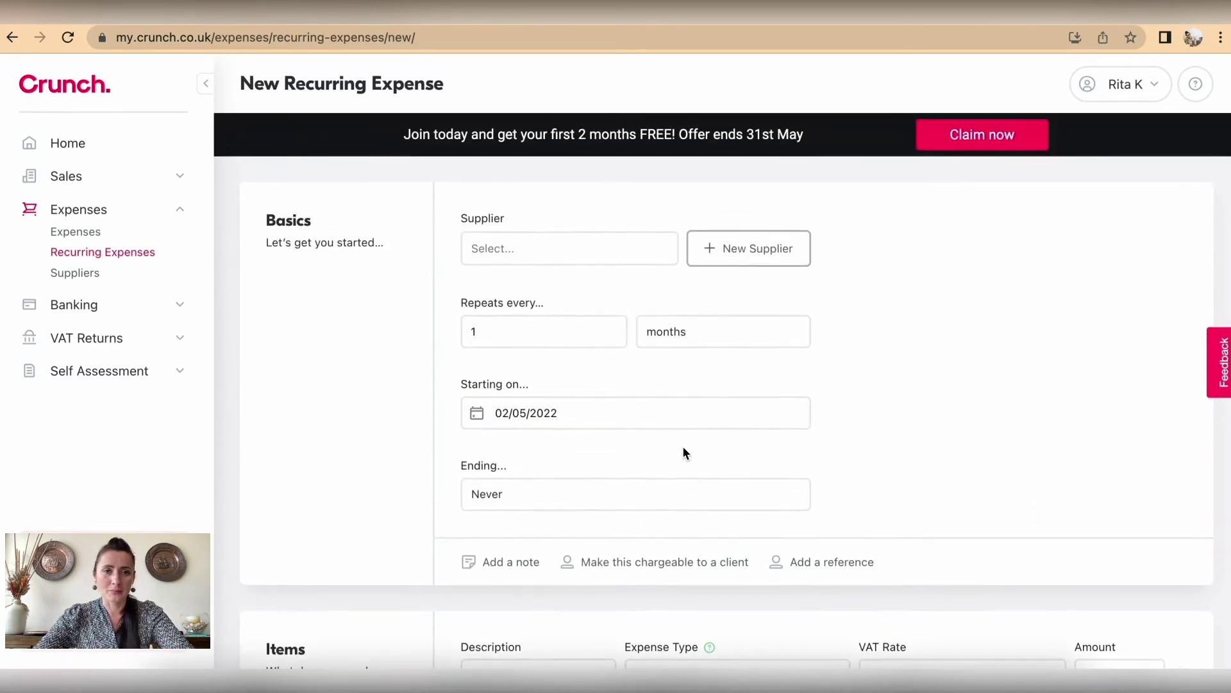
click(752, 251)
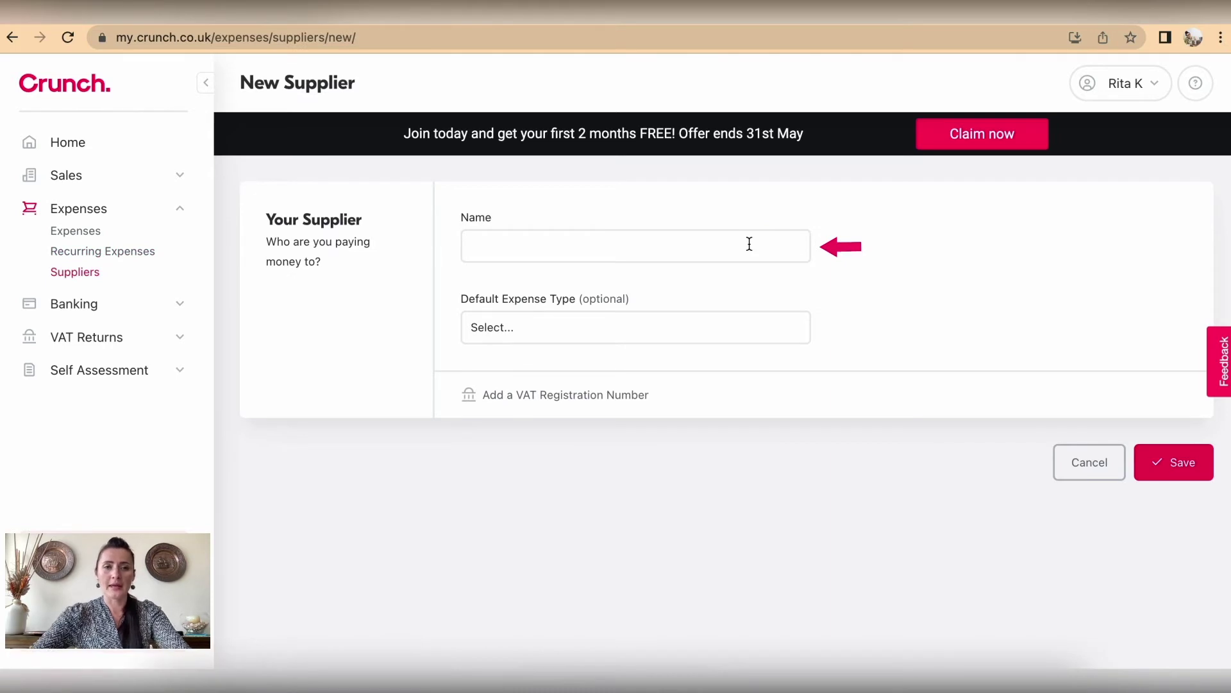
Step: Create supplier ABC Ltd with default expense type Advertising and apply it to the expense
click(719, 248)
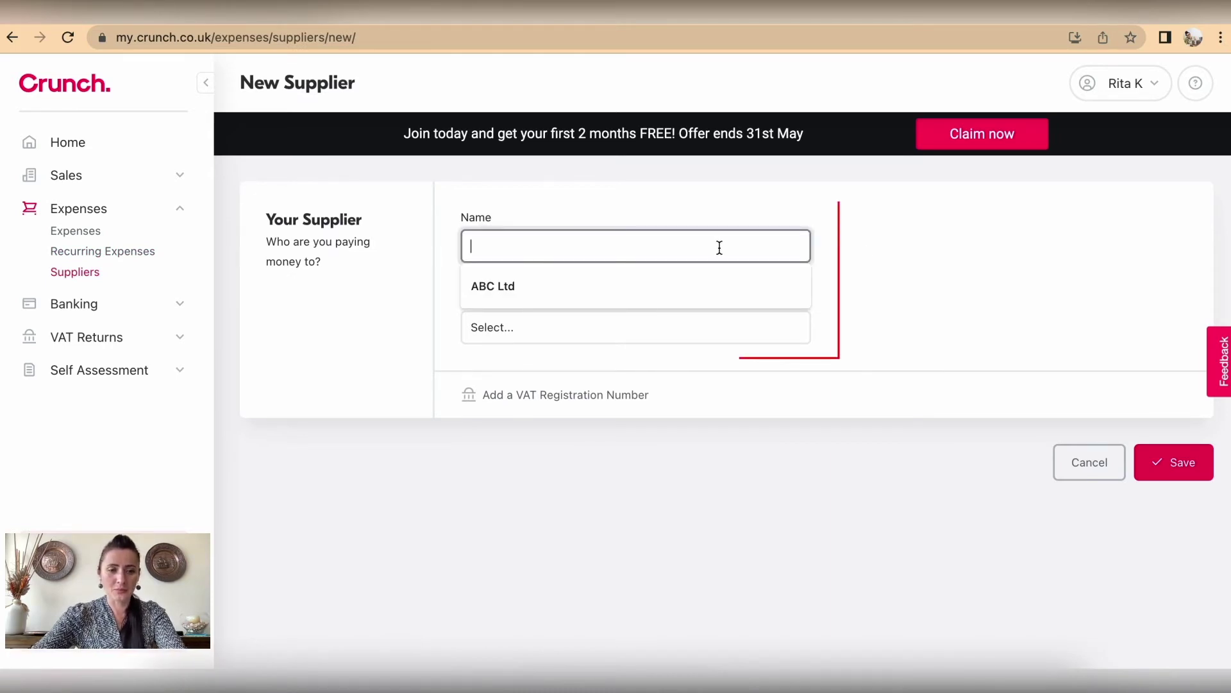
click(651, 287)
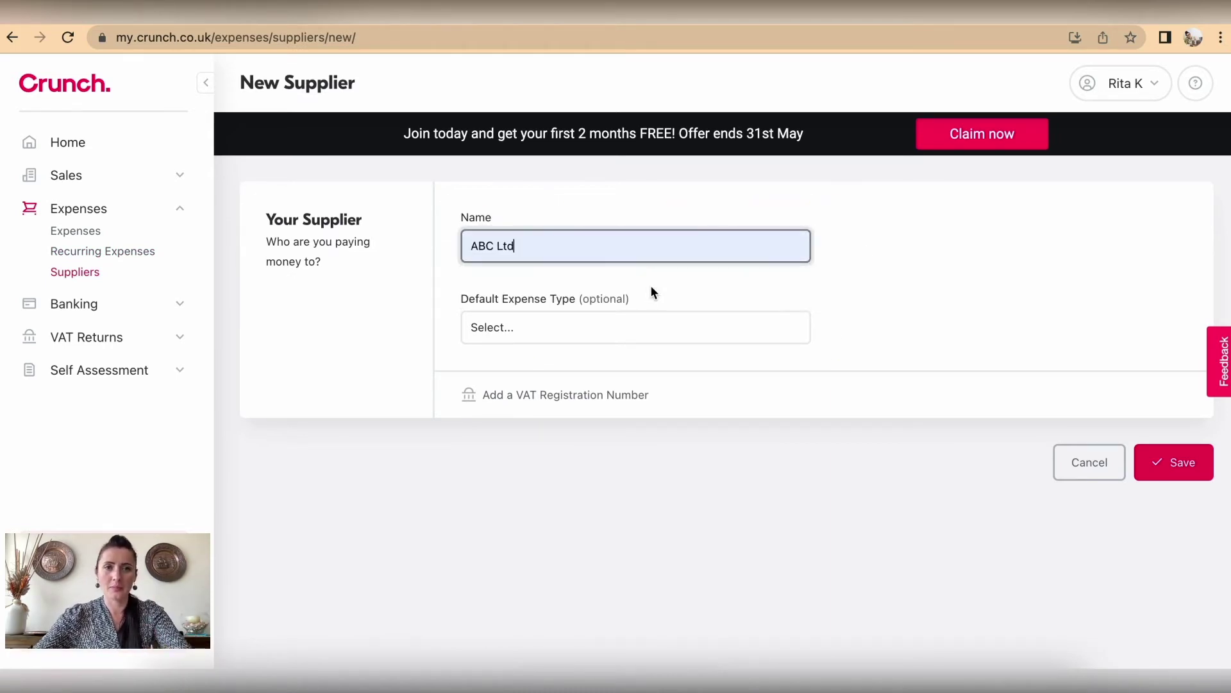
click(621, 327)
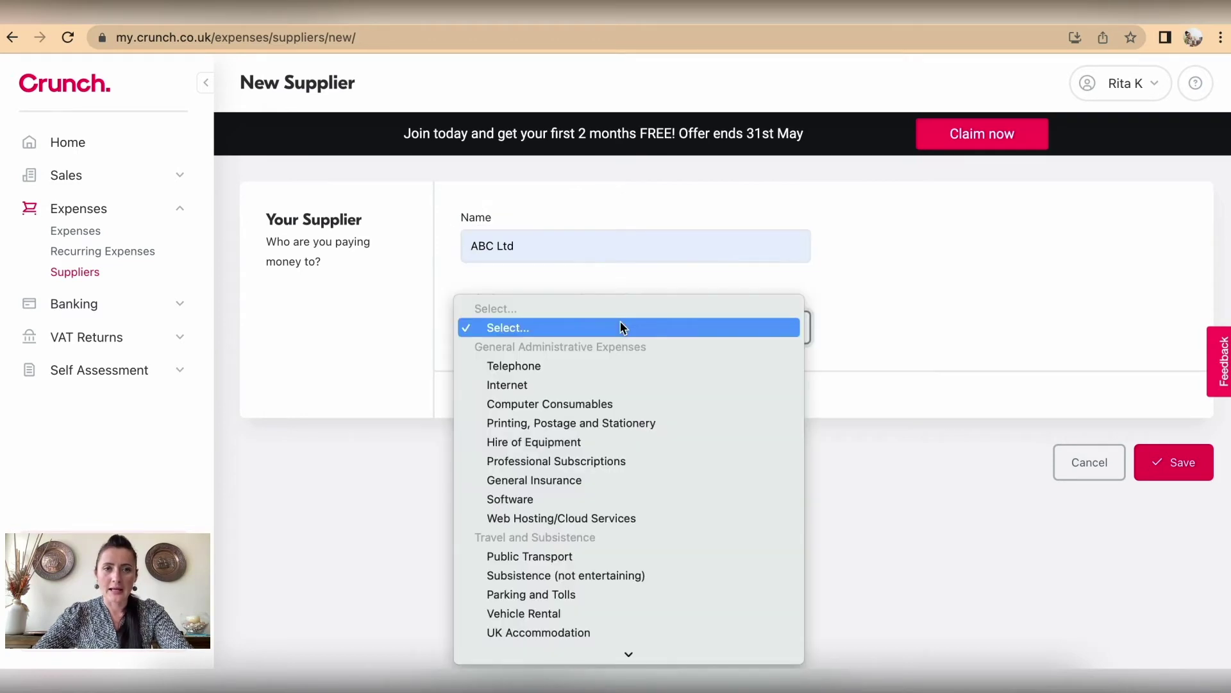
scroll(614, 394, down, 2)
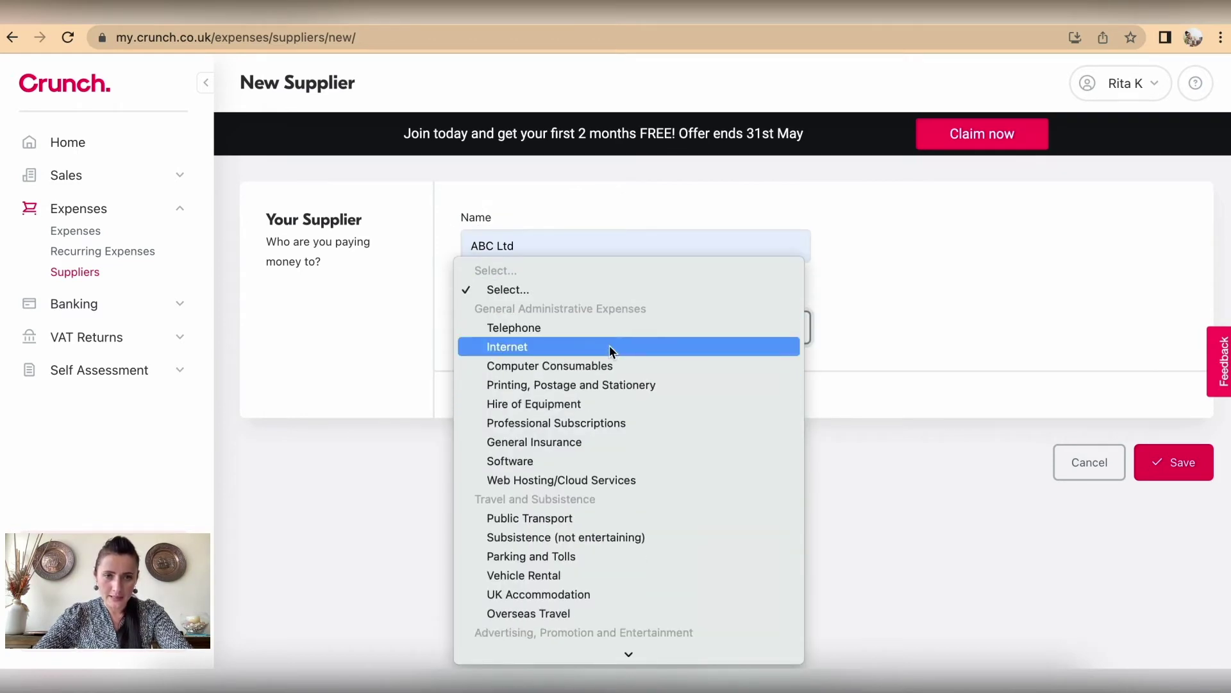
scroll(609, 345, down, 3)
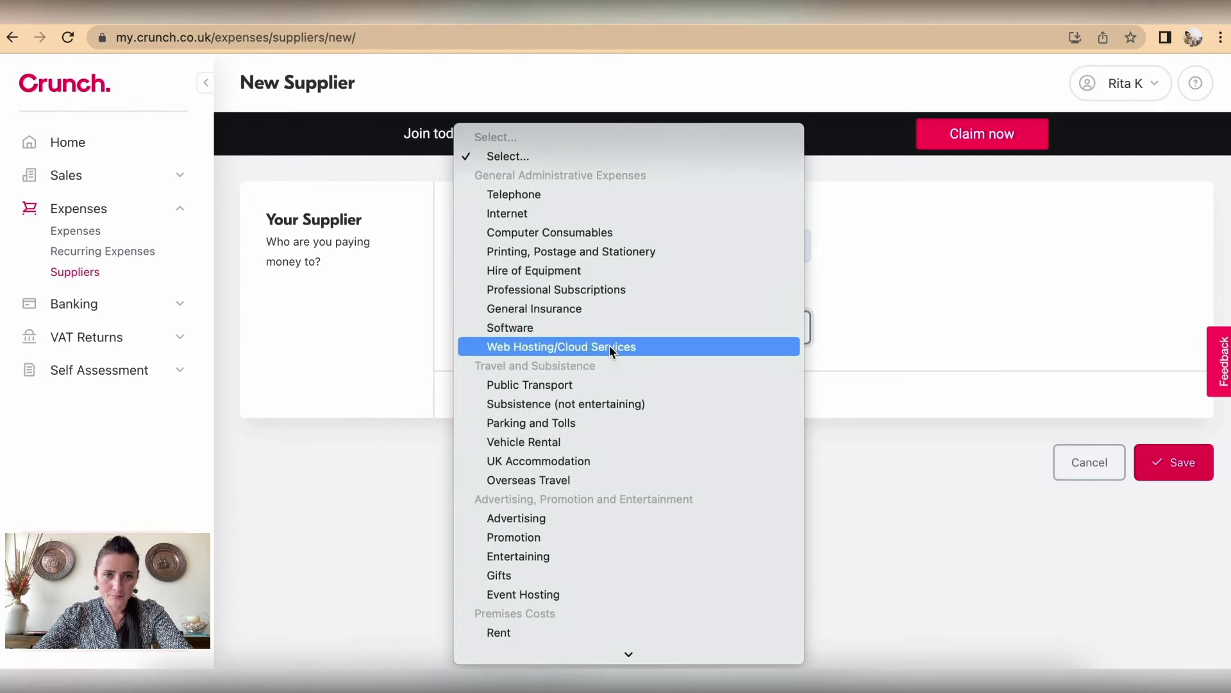
scroll(609, 345, down, 3)
scroll(610, 345, down, 3)
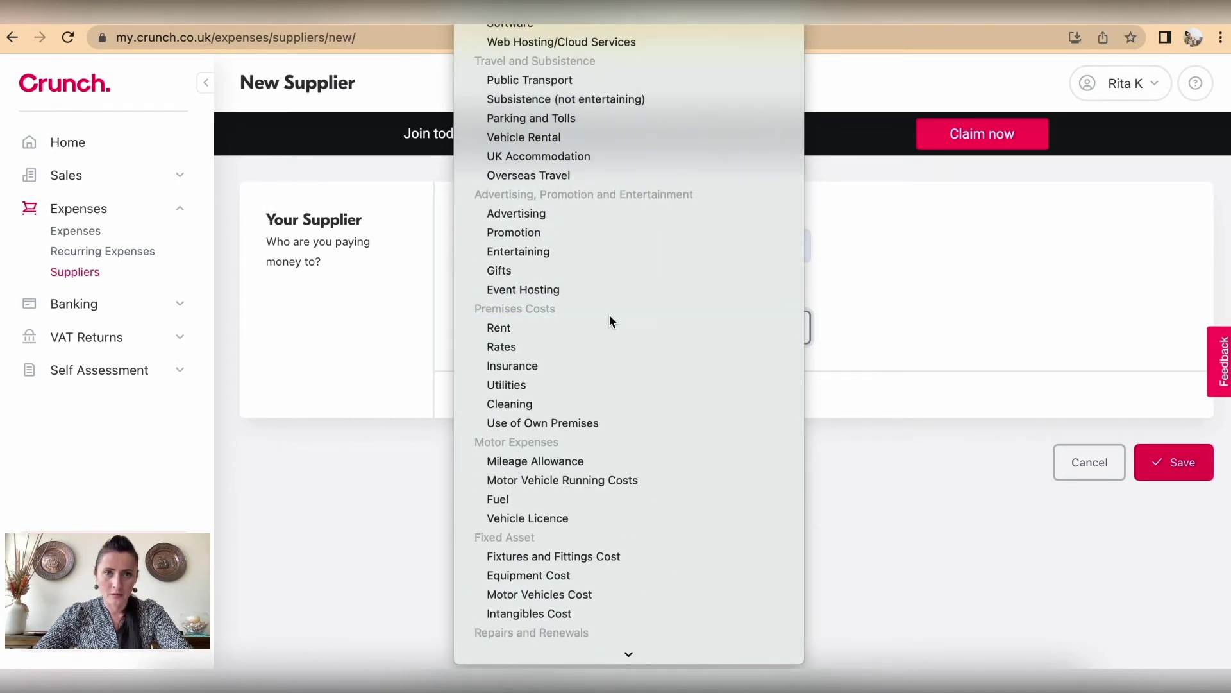
click(552, 217)
click(1171, 462)
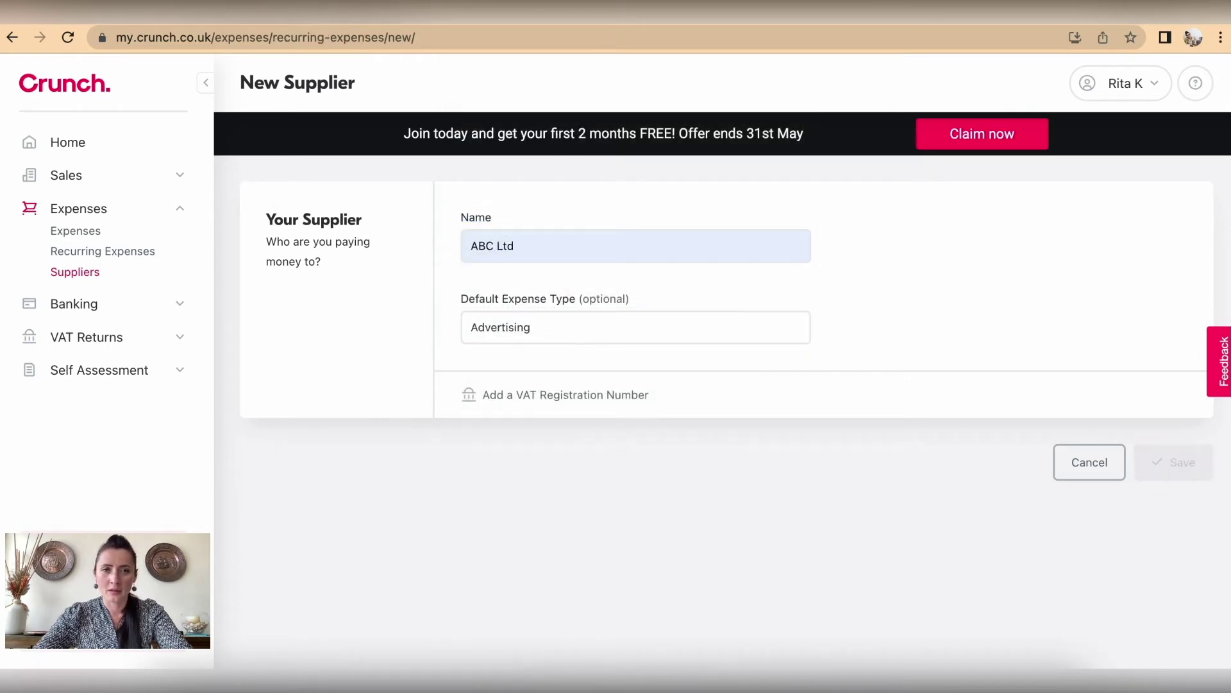
scroll(883, 476, down, 1)
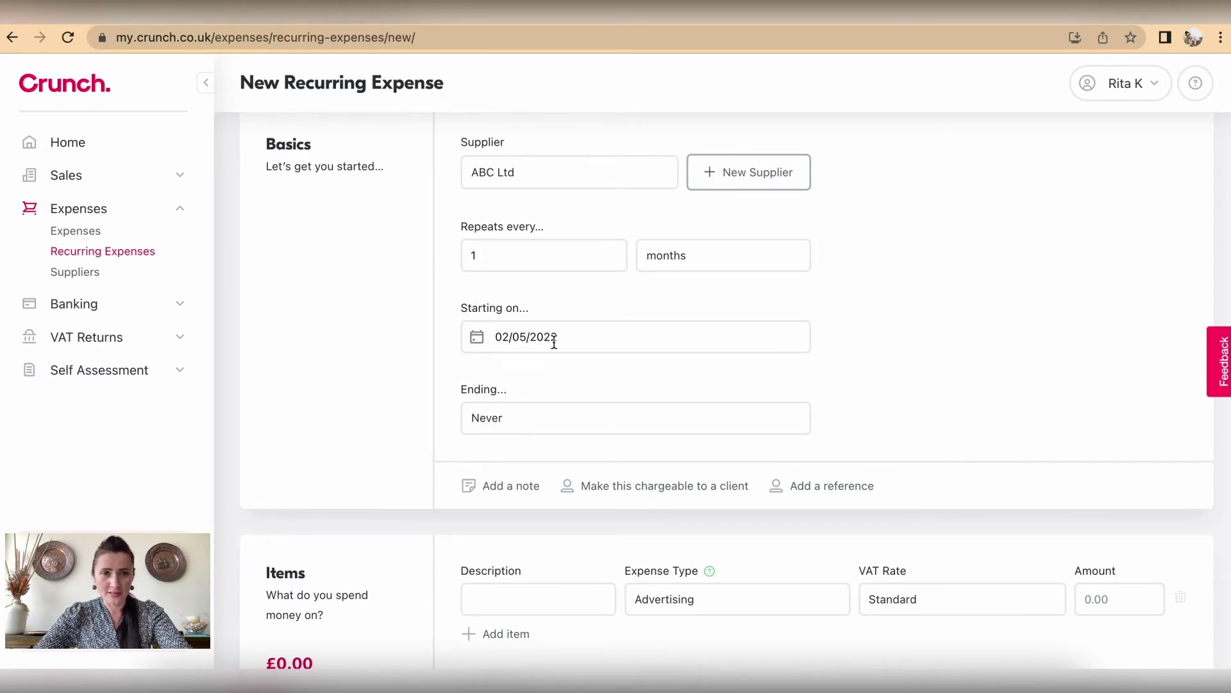
Step: Make the ABC Ltd recurring expense end on 30/10/2022 instead of never
scroll(607, 379, down, 1)
click(576, 320)
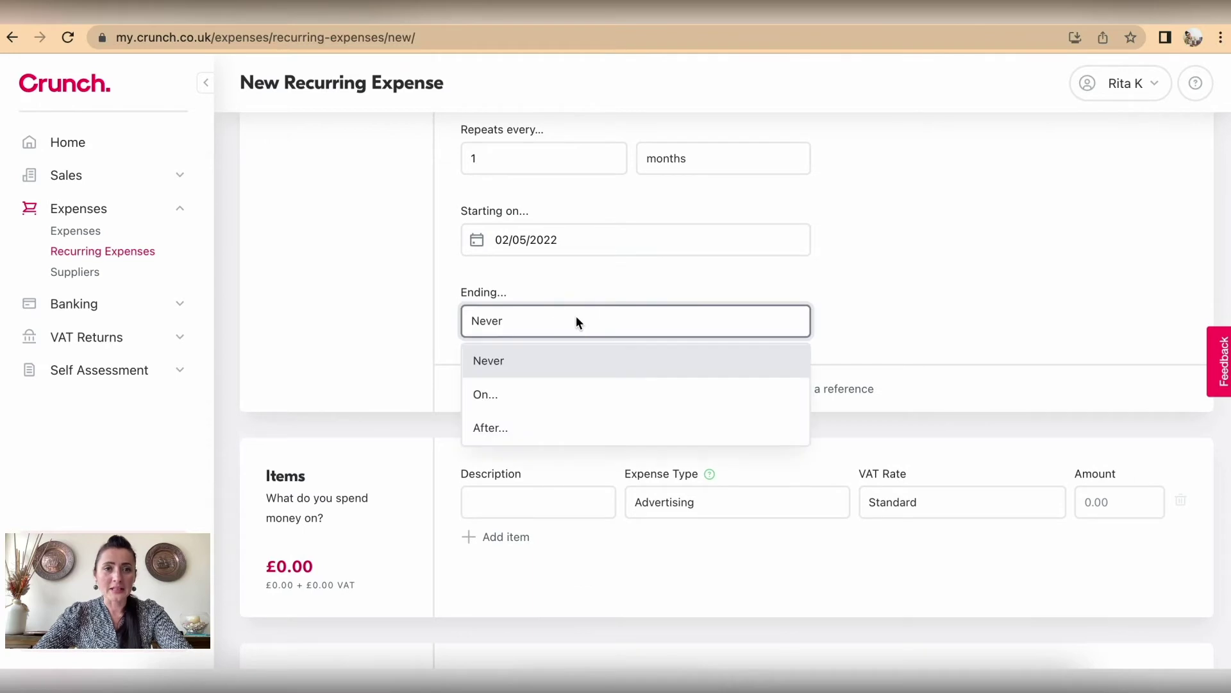
click(544, 403)
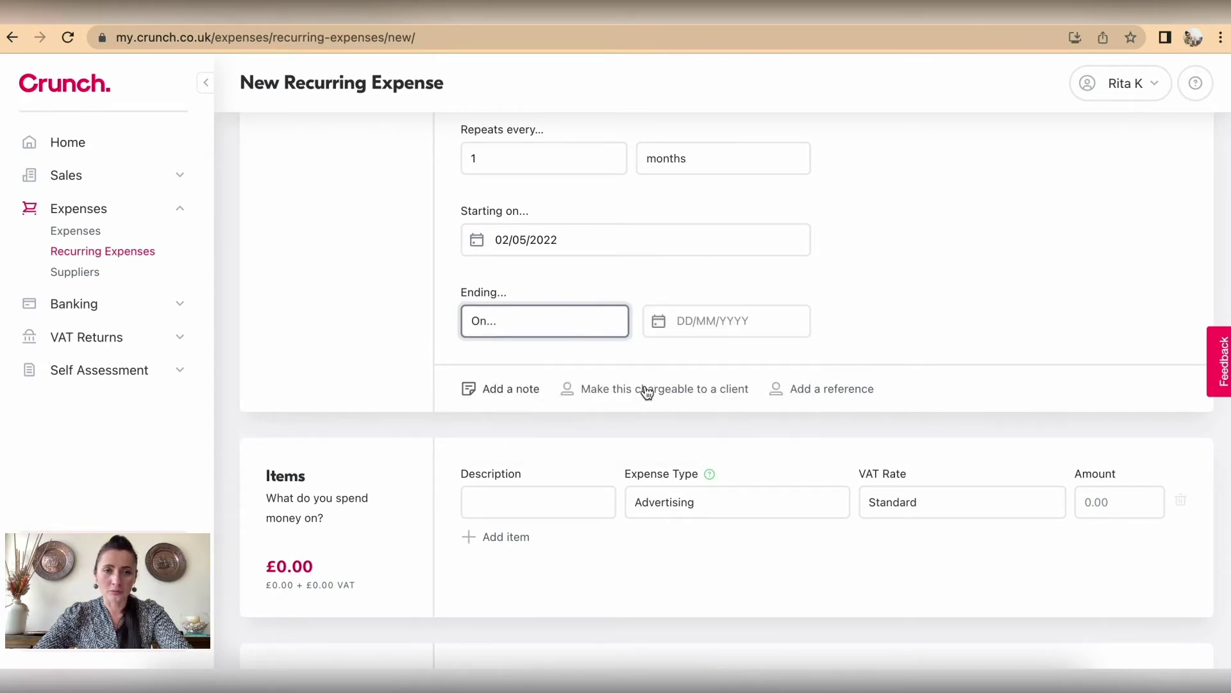
click(774, 322)
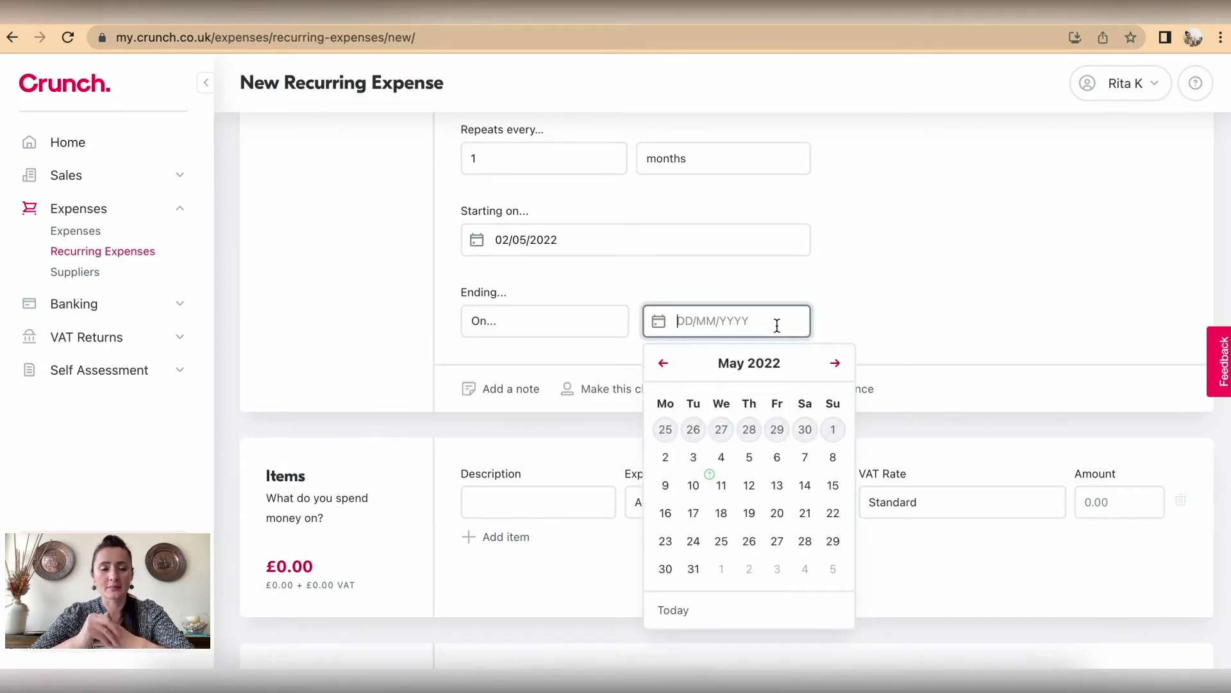
click(836, 364)
click(837, 364)
click(836, 364)
click(837, 365)
click(836, 364)
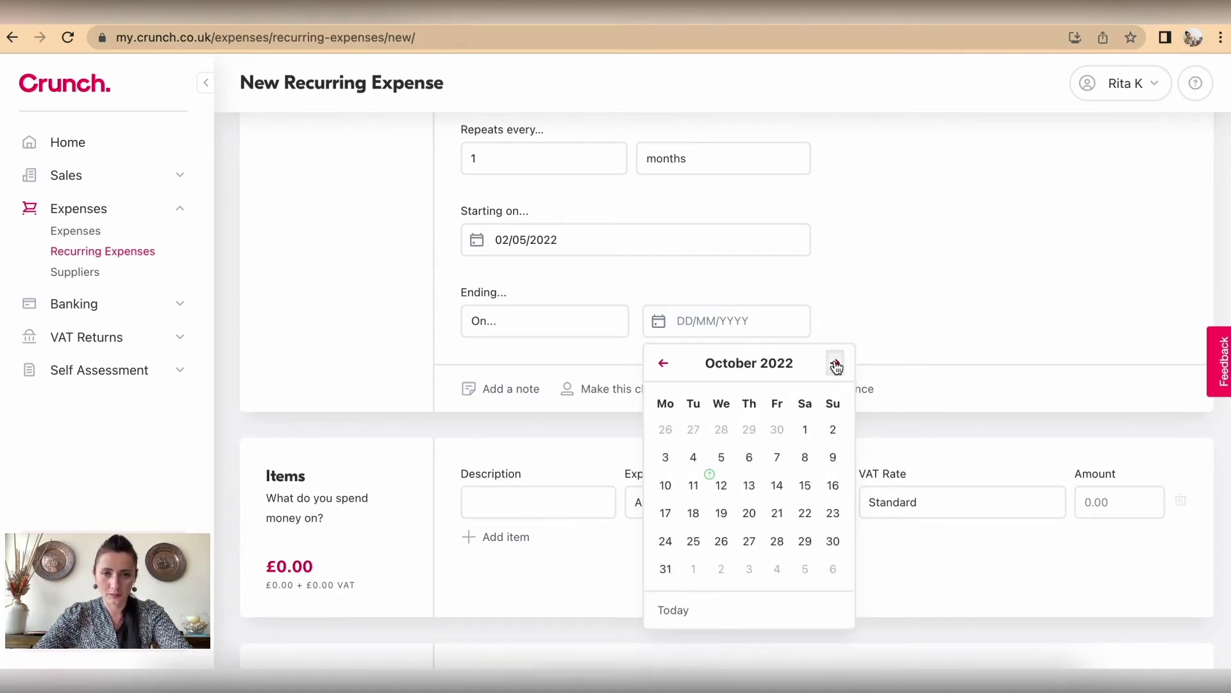
click(833, 542)
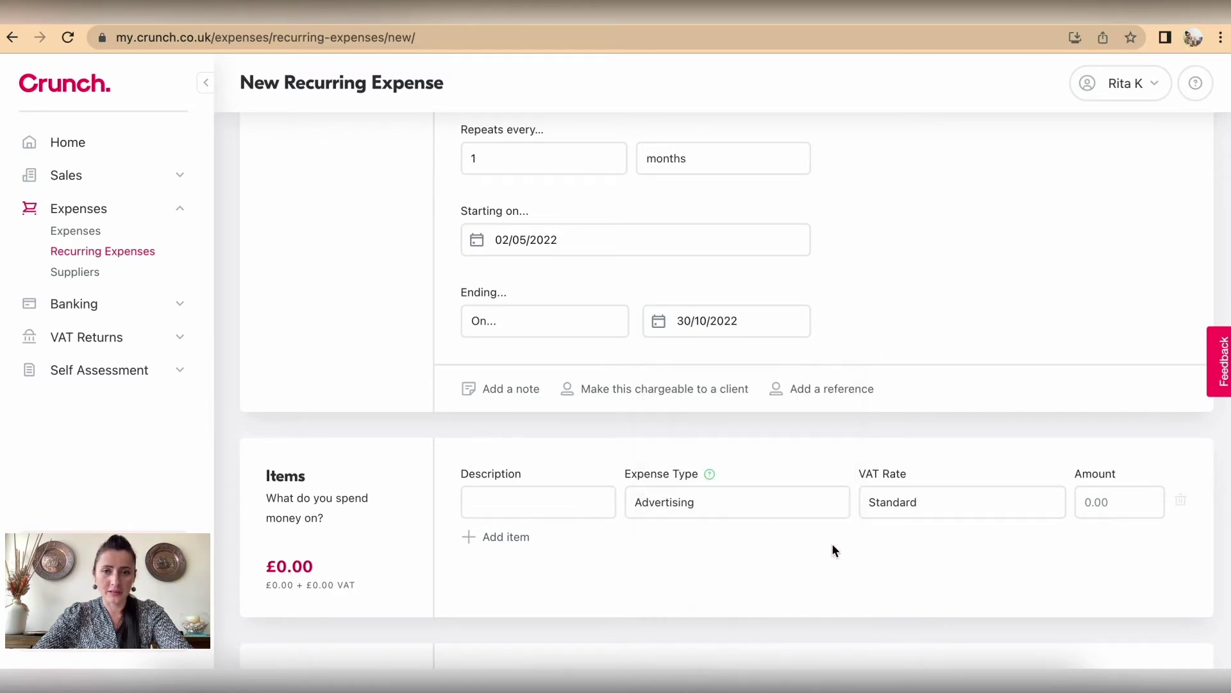
scroll(835, 530, down, 3)
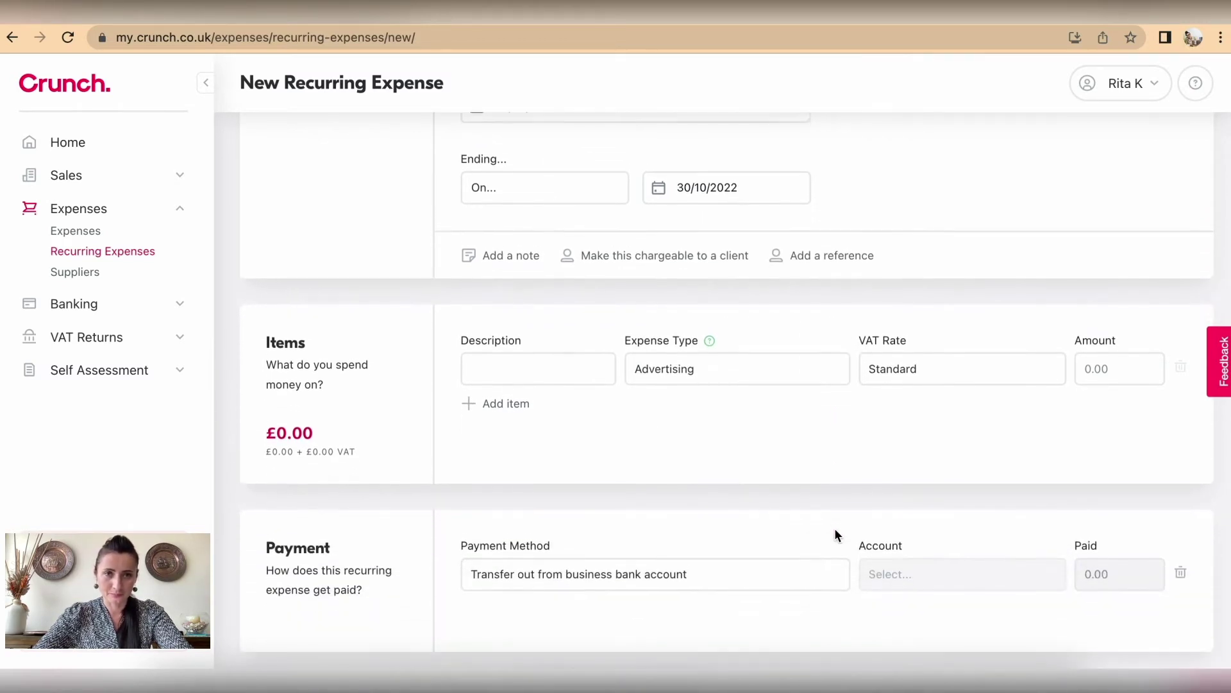
scroll(836, 530, up, 2)
scroll(835, 536, up, 3)
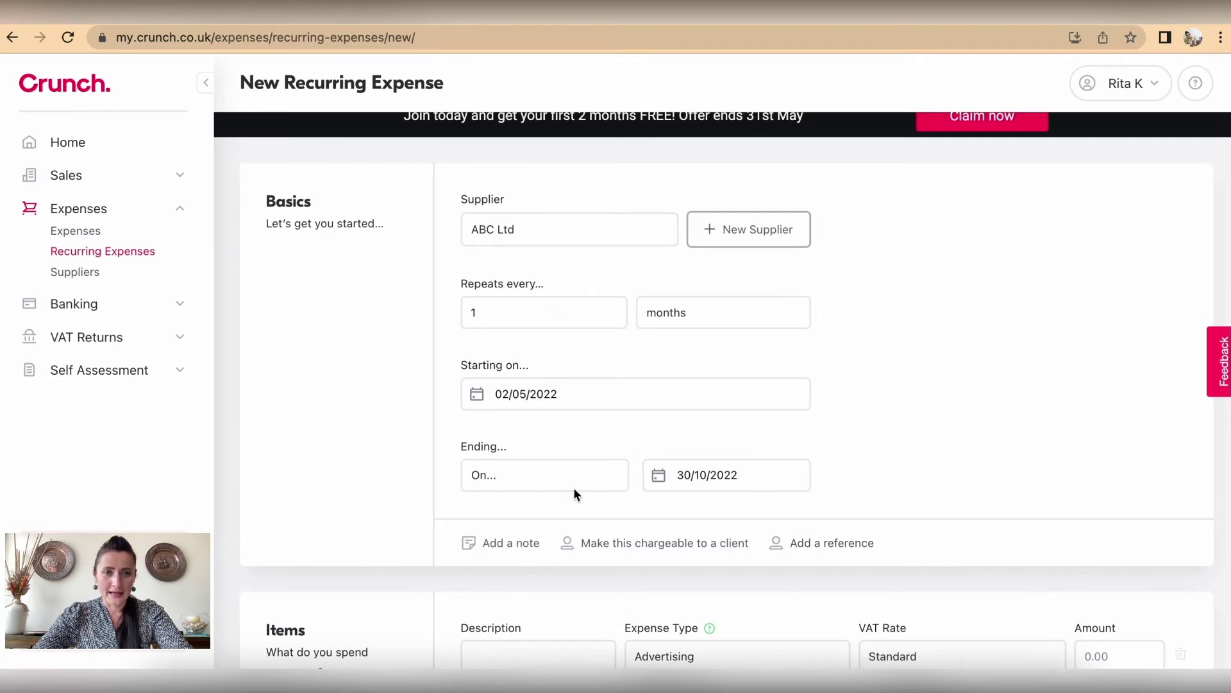
Step: Add the note 'Contract No Advert-123/RK/12345' to the recurring expense
click(486, 546)
scroll(500, 564, down, 2)
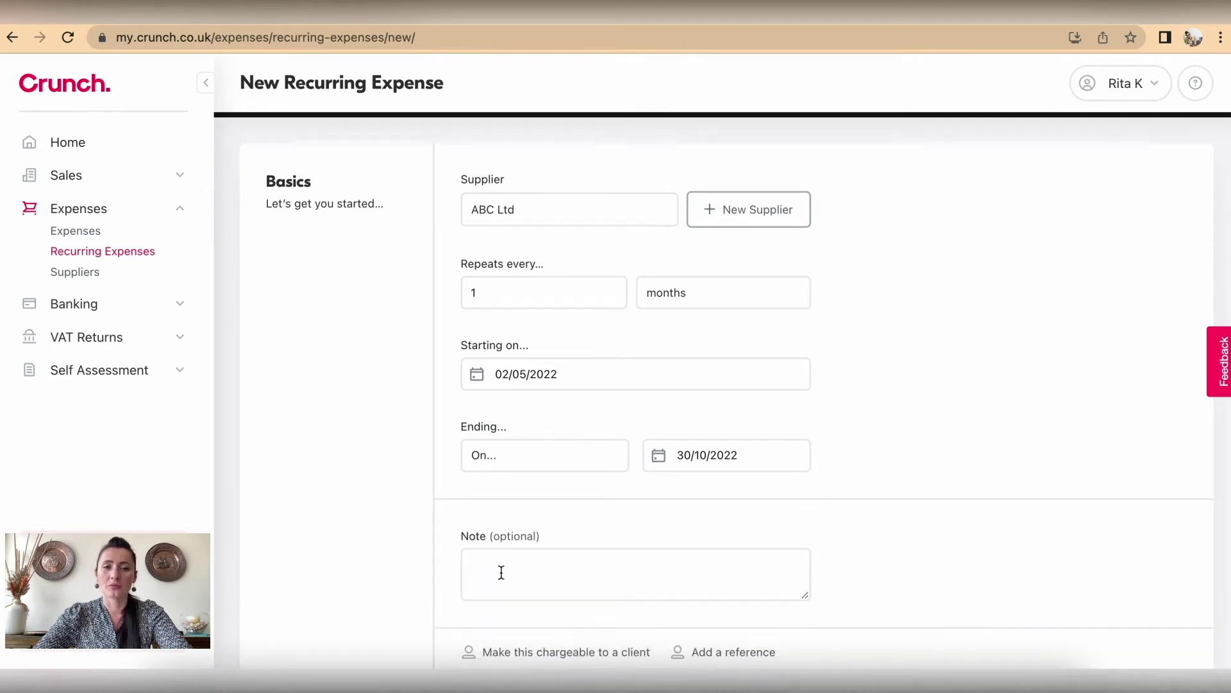
click(498, 517)
text(Contr)
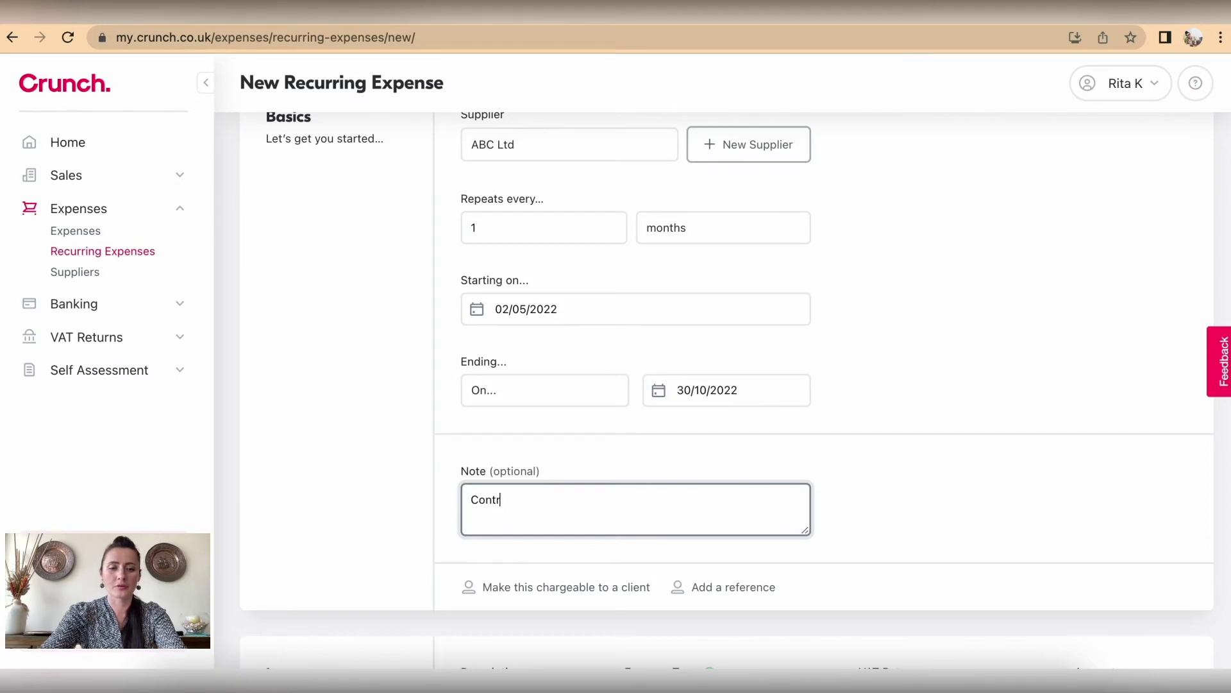
text(act No )
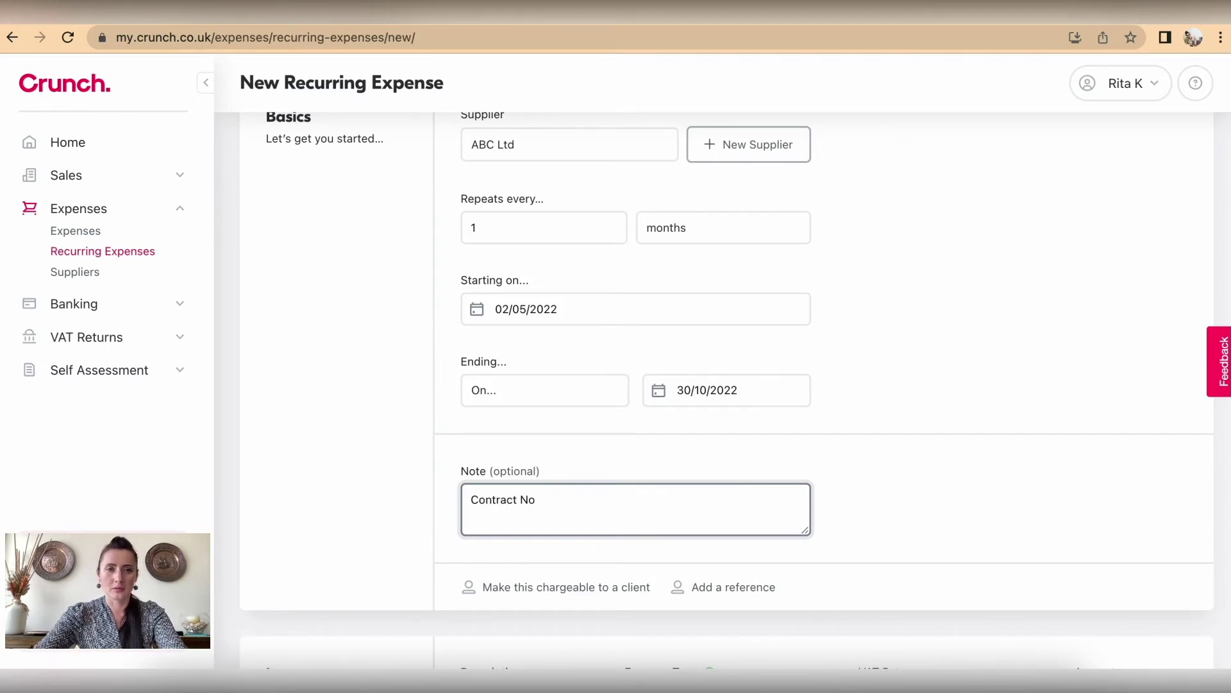
text(Adver)
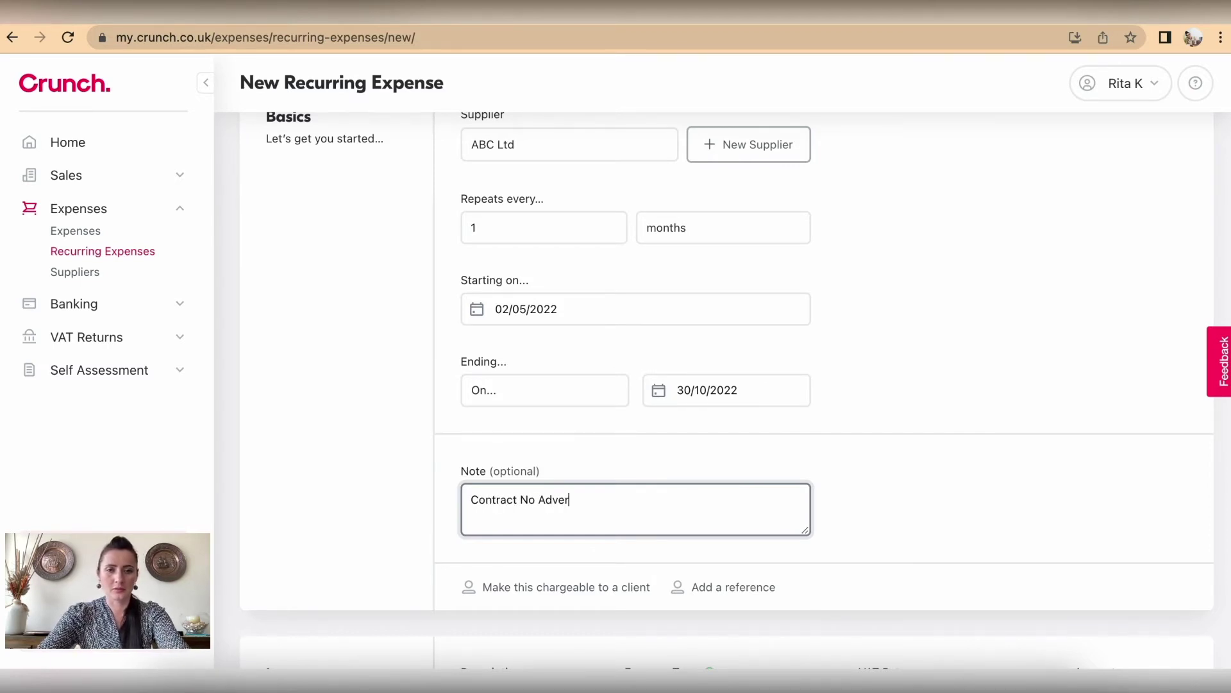
text(t-123/RK/12345)
scroll(603, 577, down, 3)
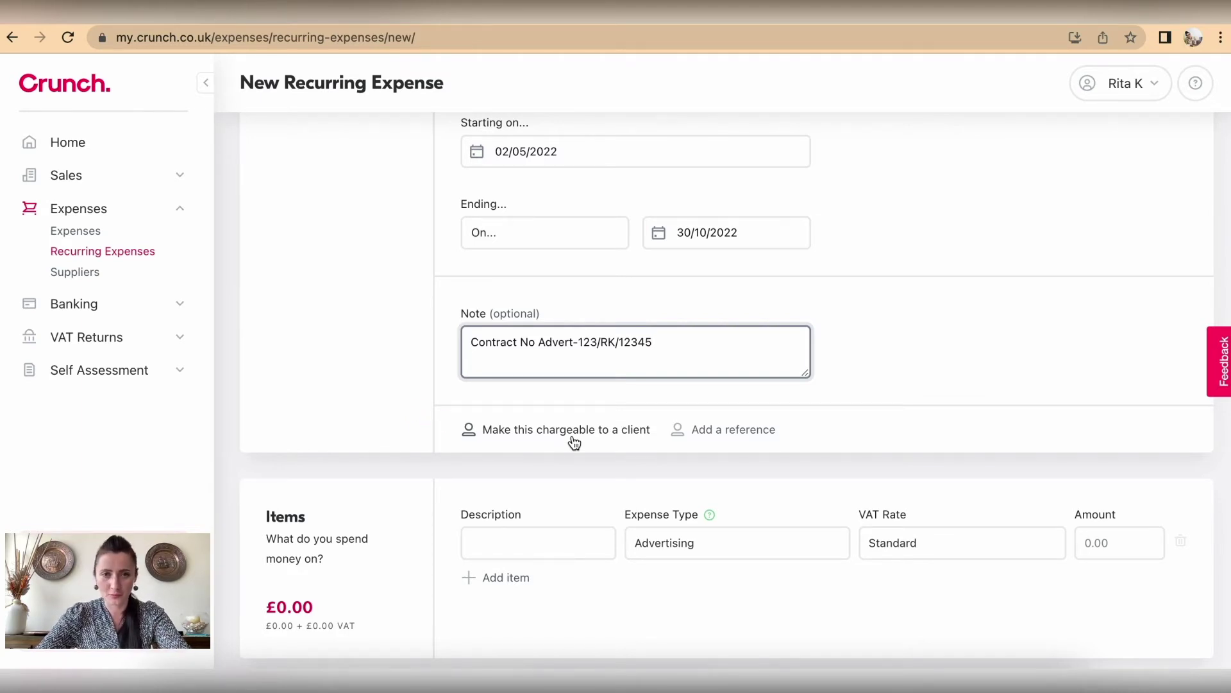
Step: Add an empty optional Reference field to the recurring expense
click(717, 442)
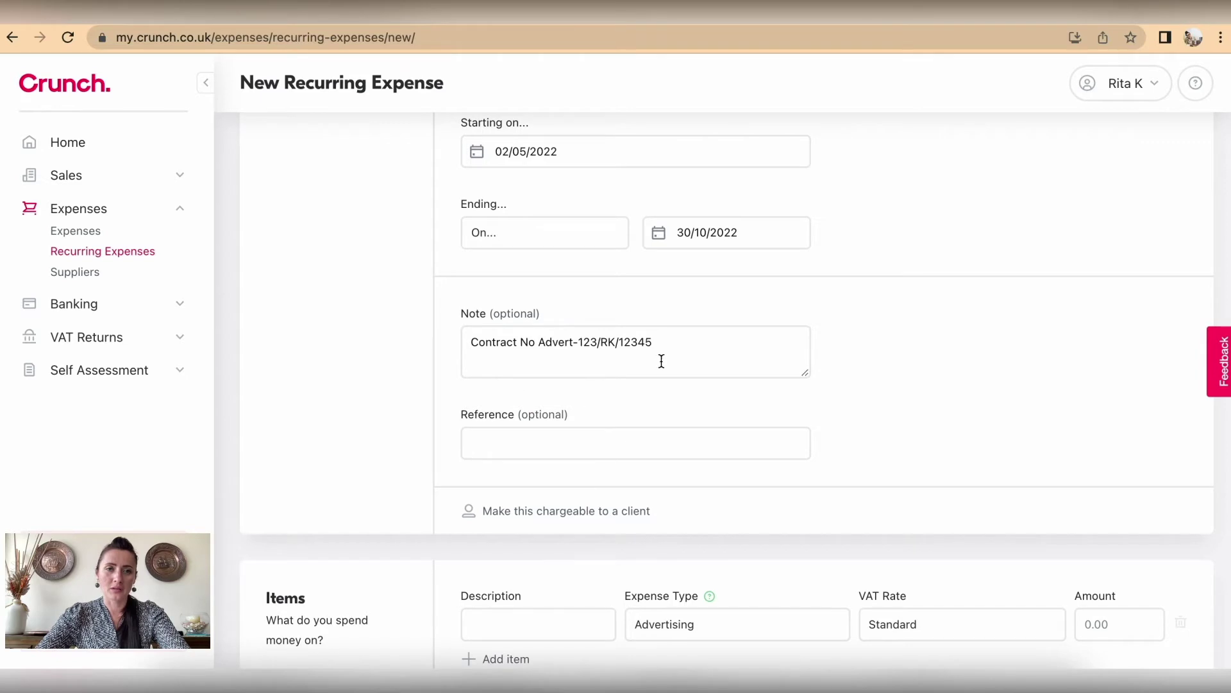
drag(666, 342, 441, 342)
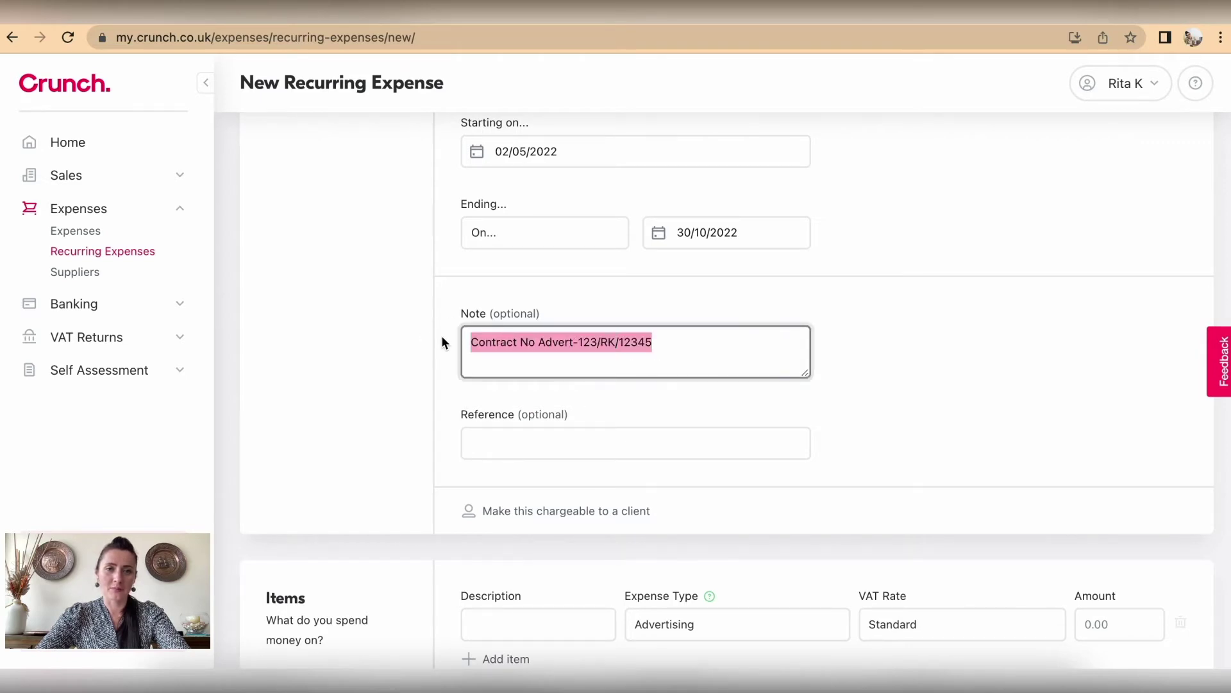
click(504, 444)
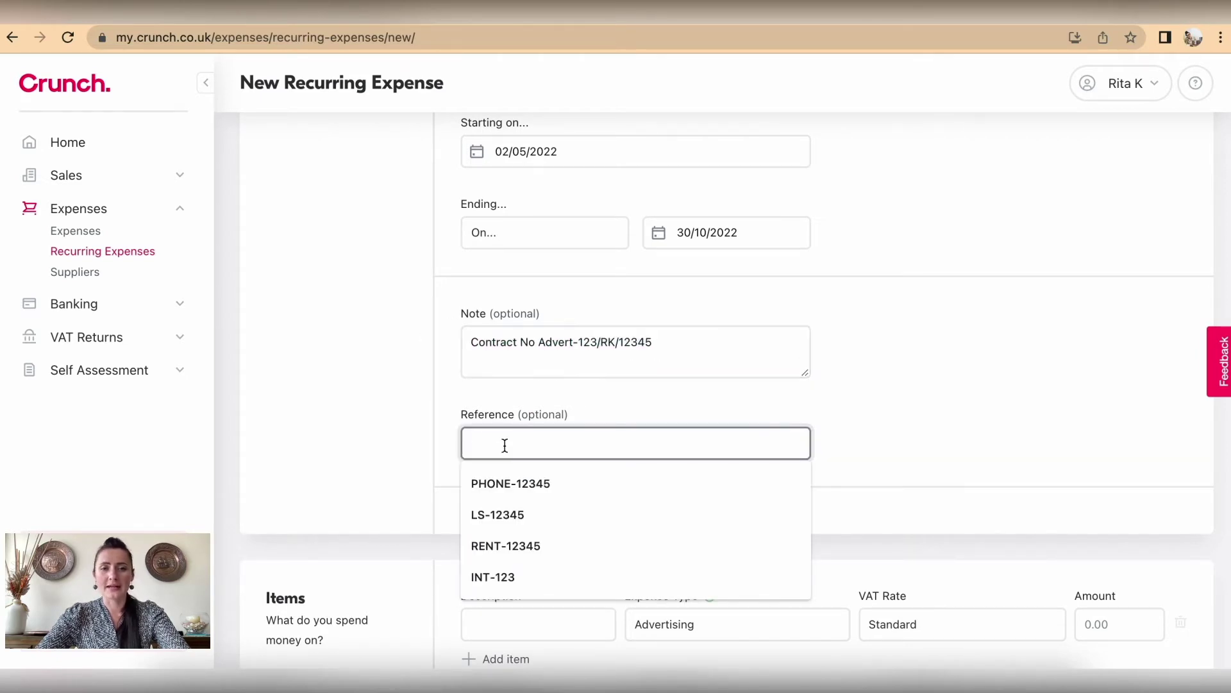
click(981, 404)
scroll(981, 404, down, 3)
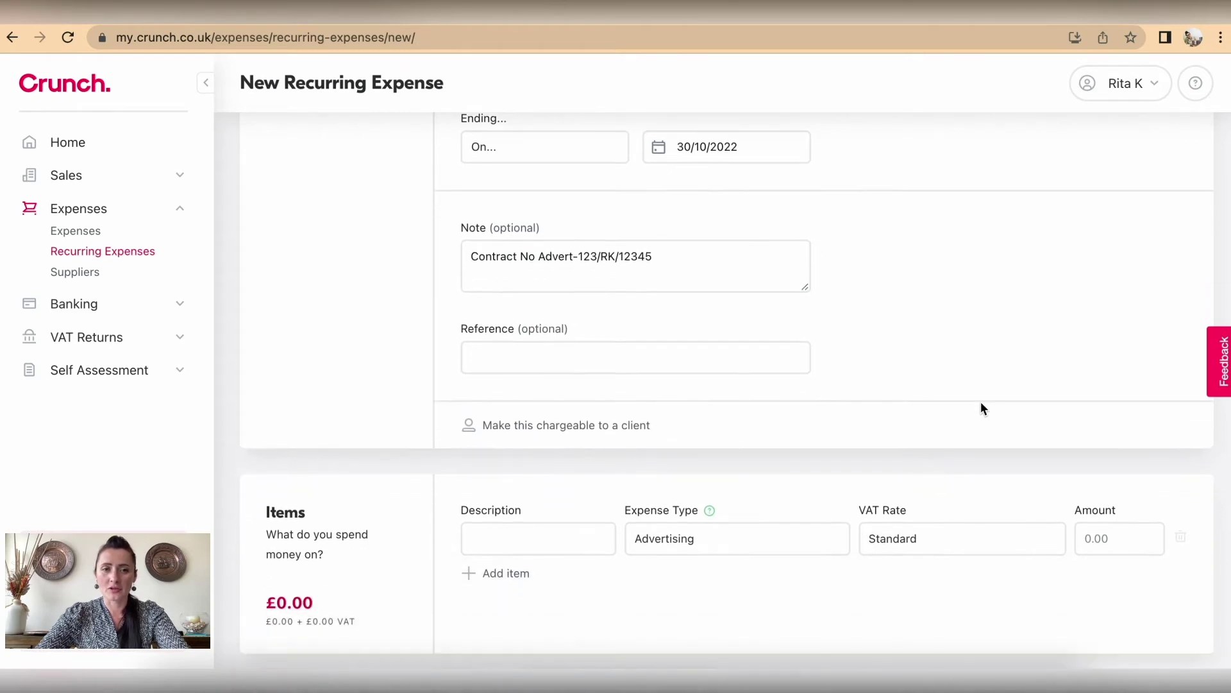
scroll(982, 405, down, 2)
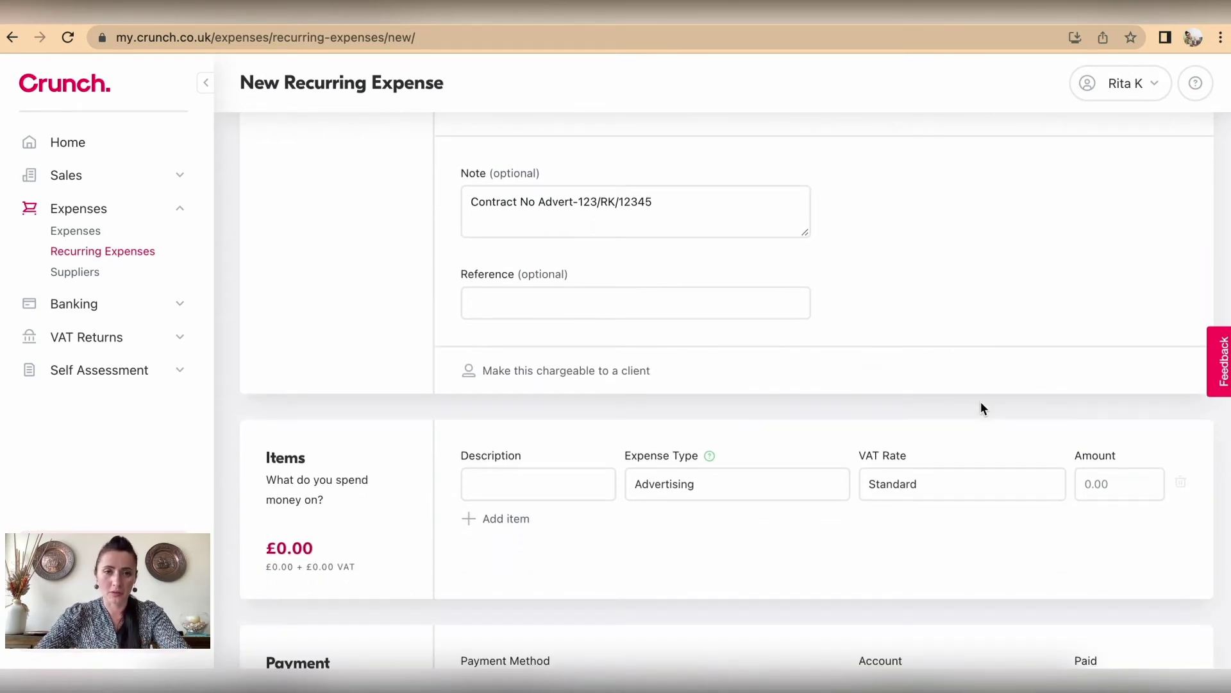
scroll(982, 404, down, 4)
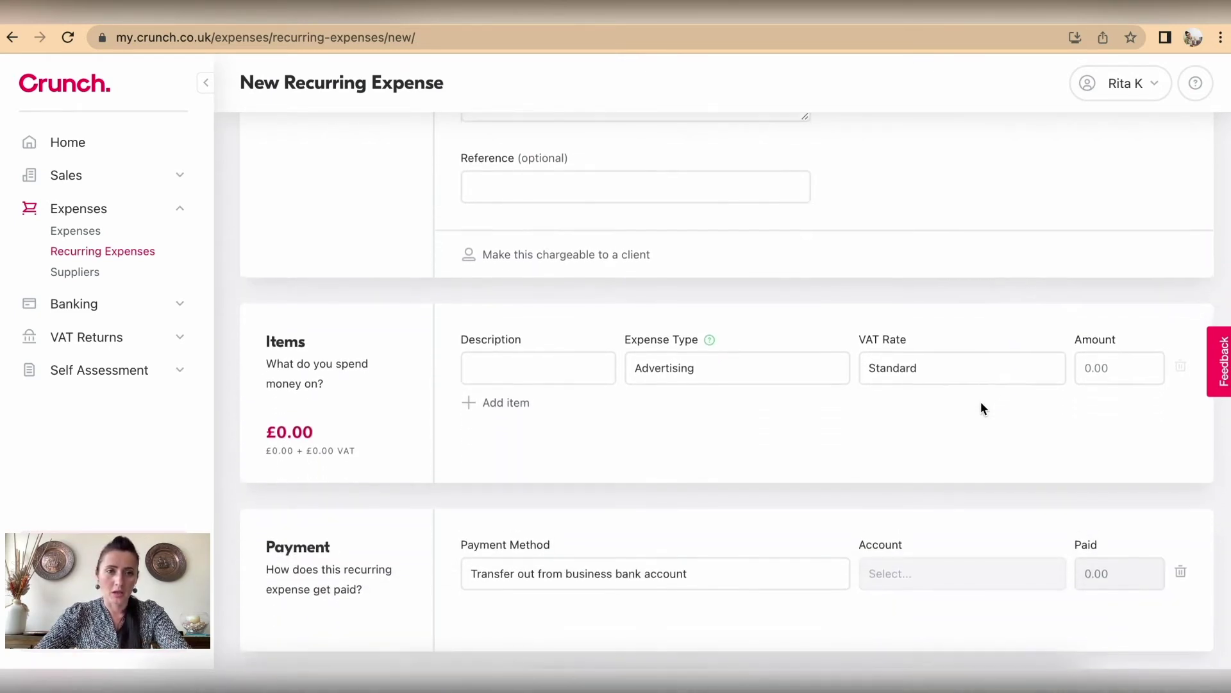
Step: Describe the item as 'Social Media postings' for 45.00, paid by business credit card
click(546, 373)
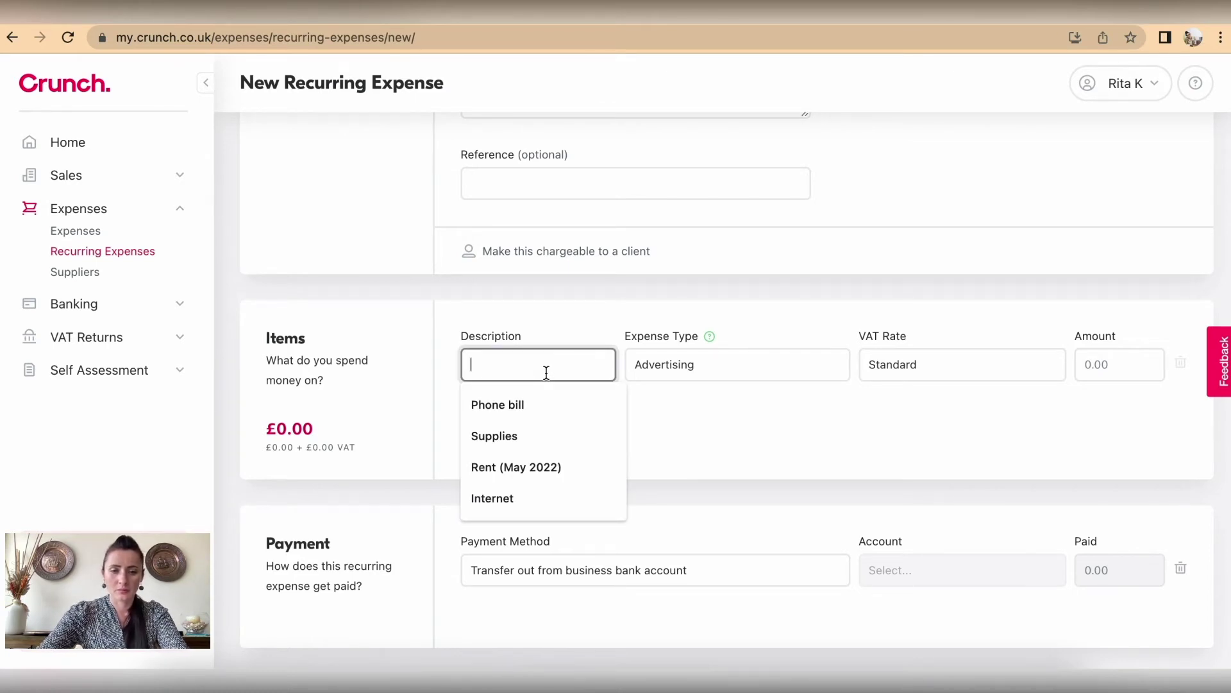
text(Social)
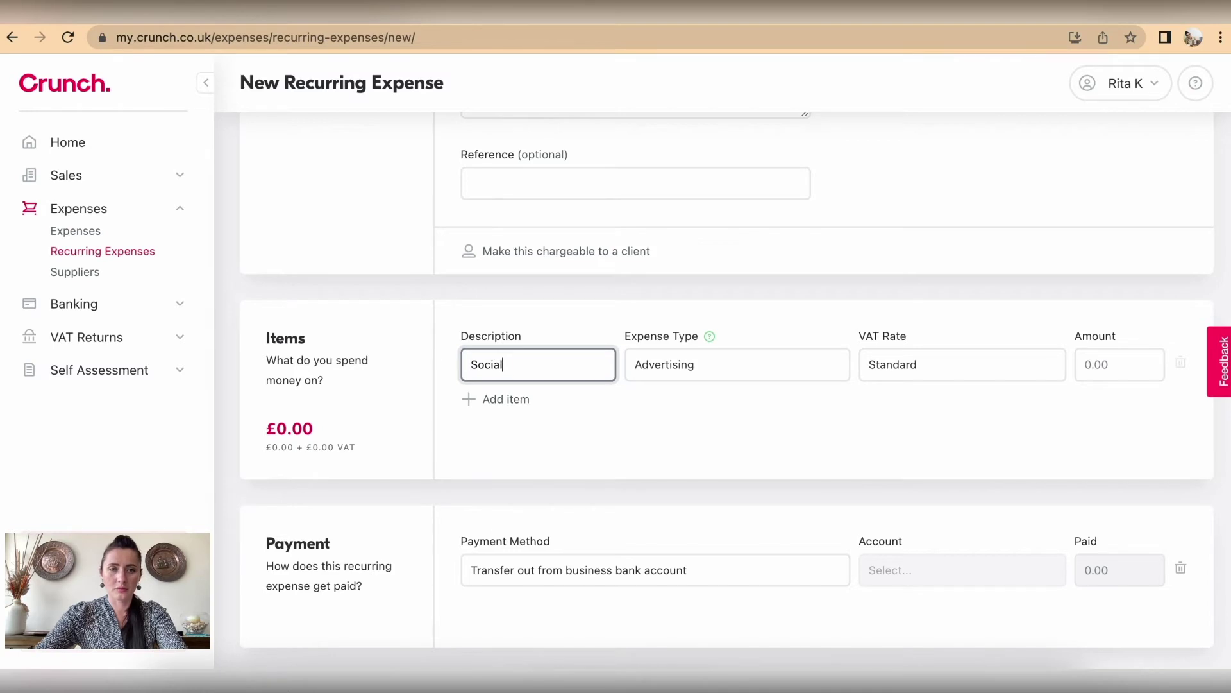
text( Media )
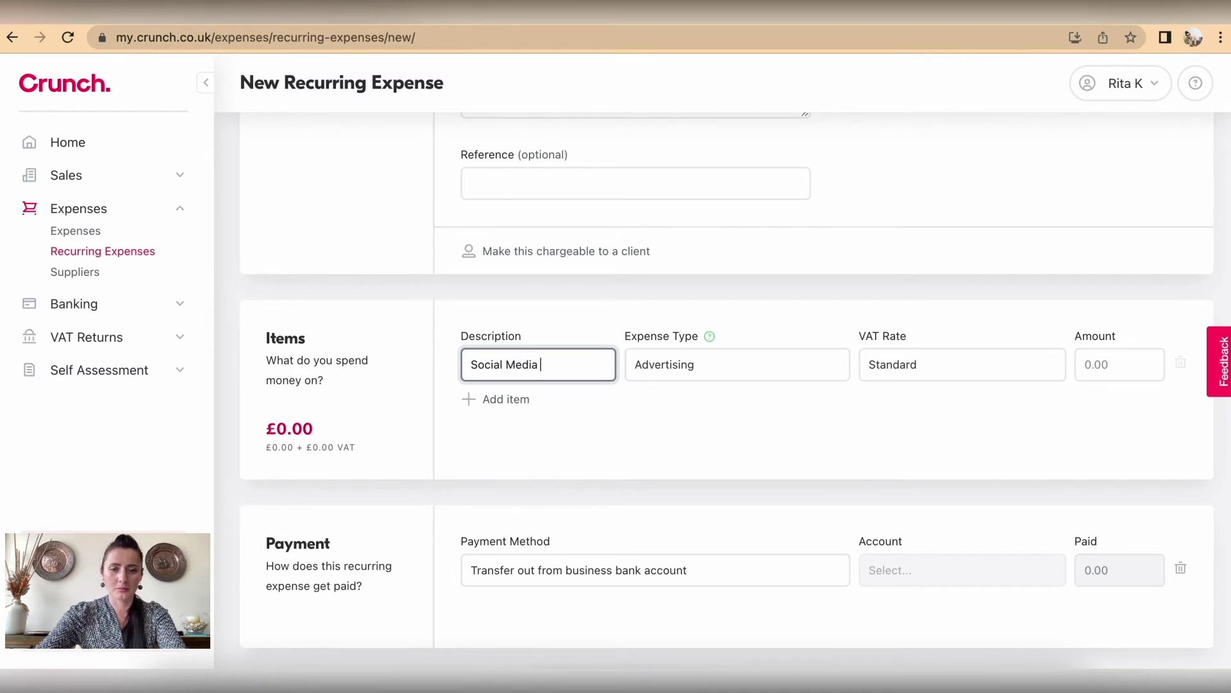
text(postings)
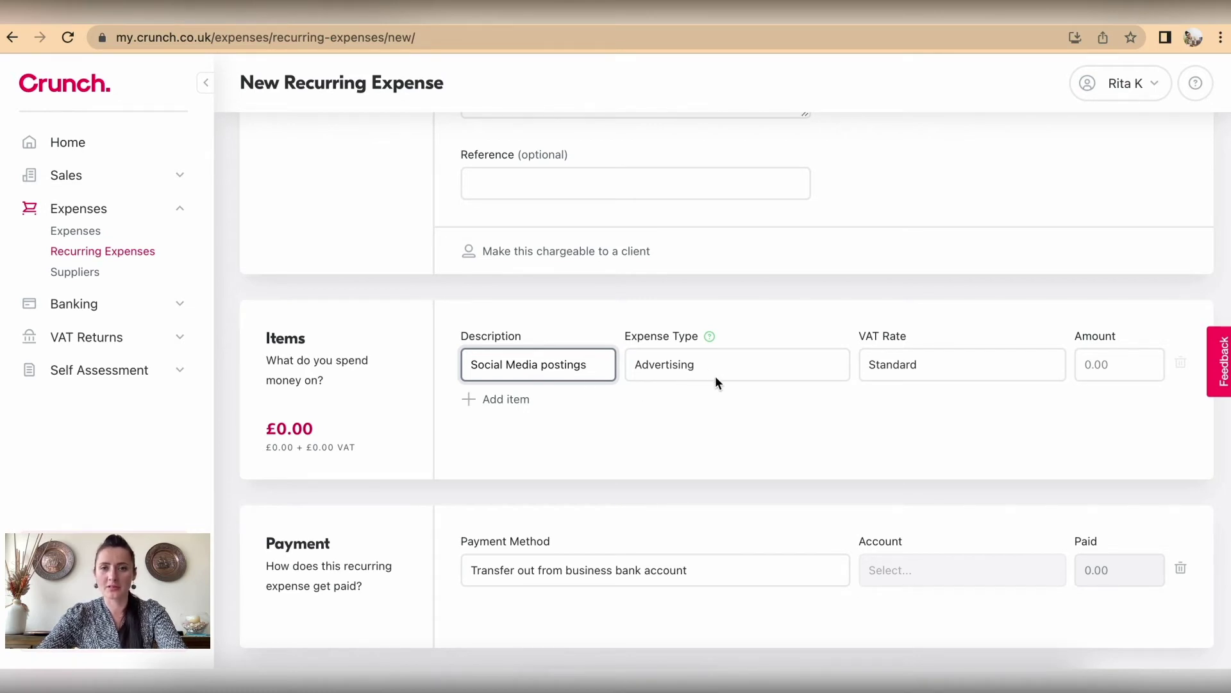
click(1130, 362)
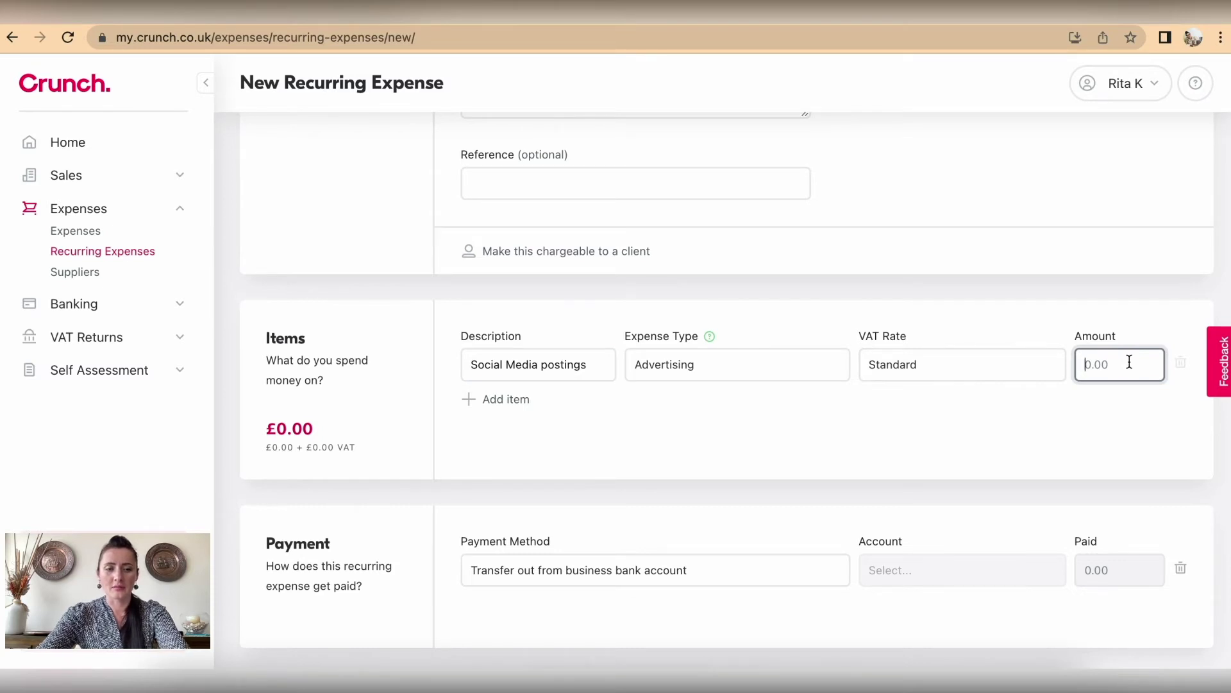
text(45)
click(1135, 443)
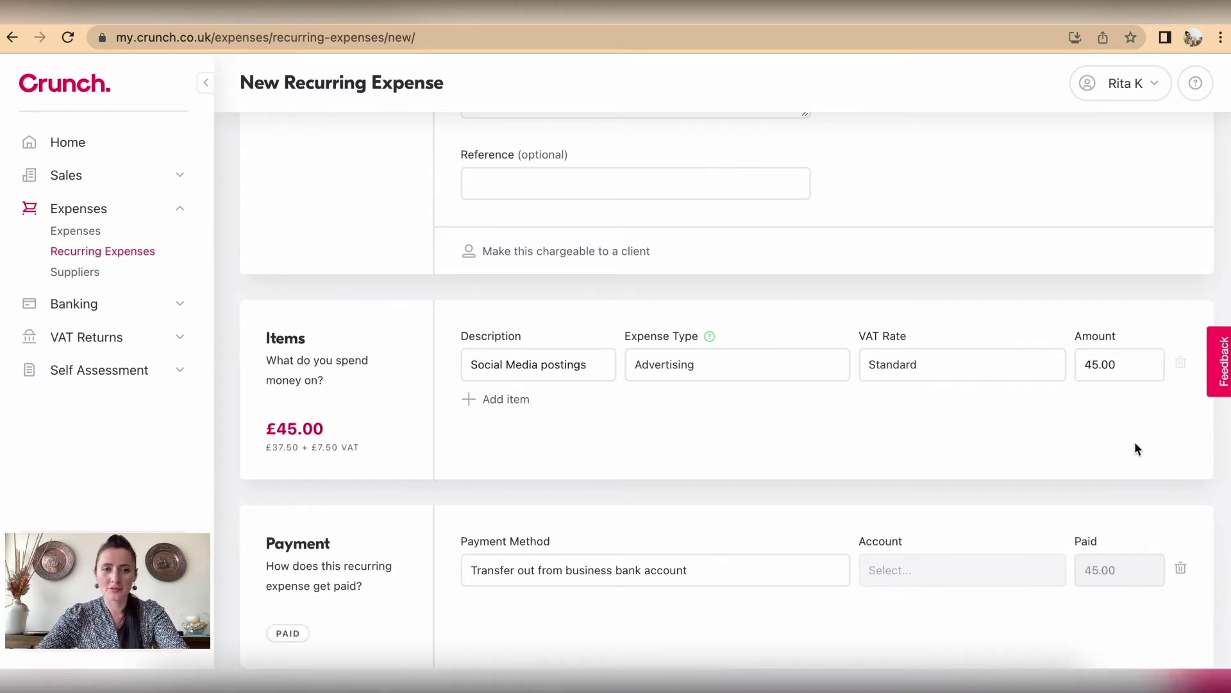
scroll(1134, 442, down, 2)
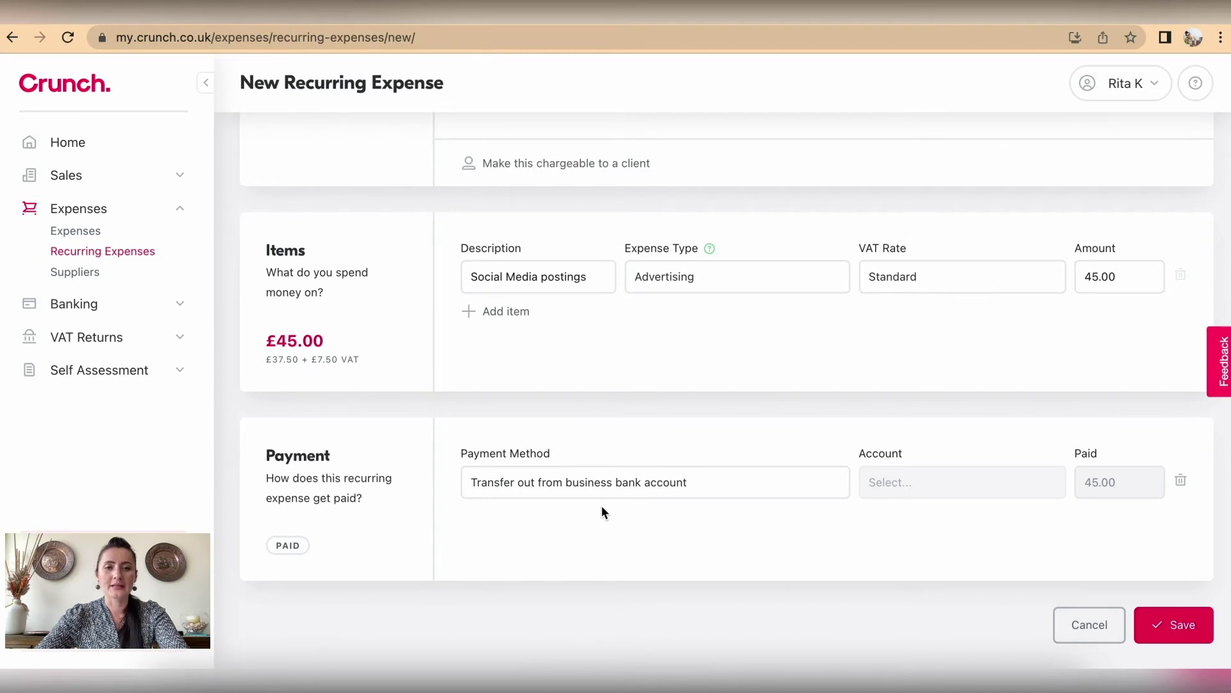
click(592, 484)
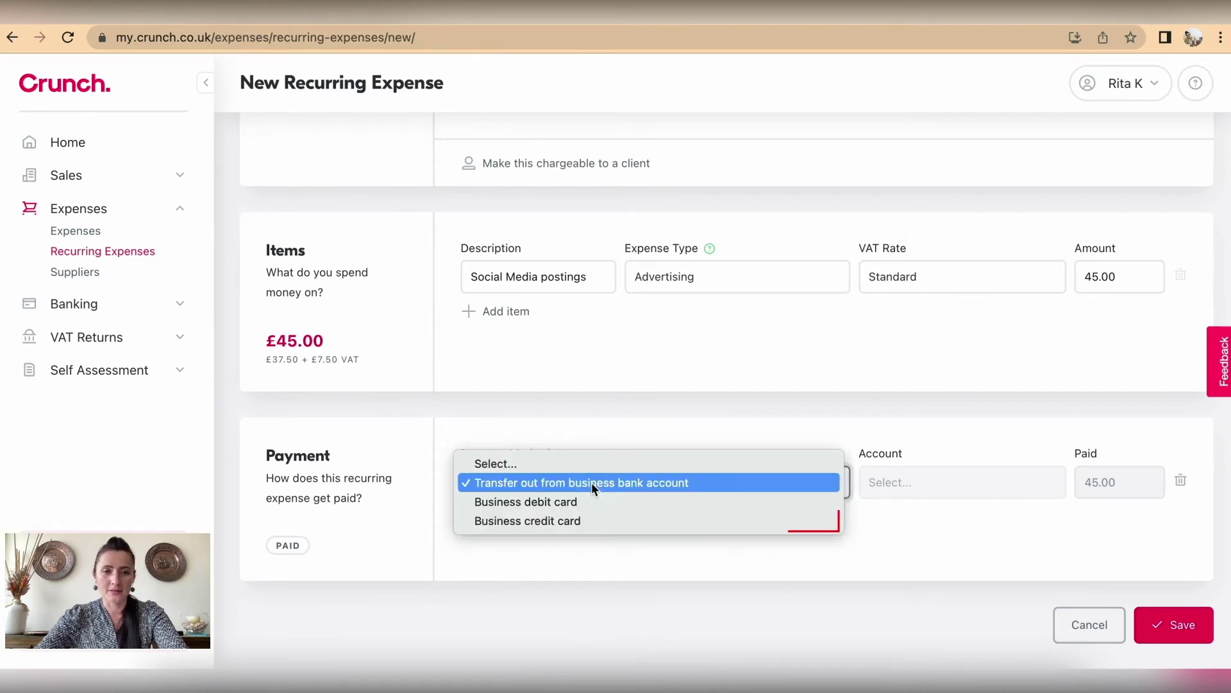
click(582, 521)
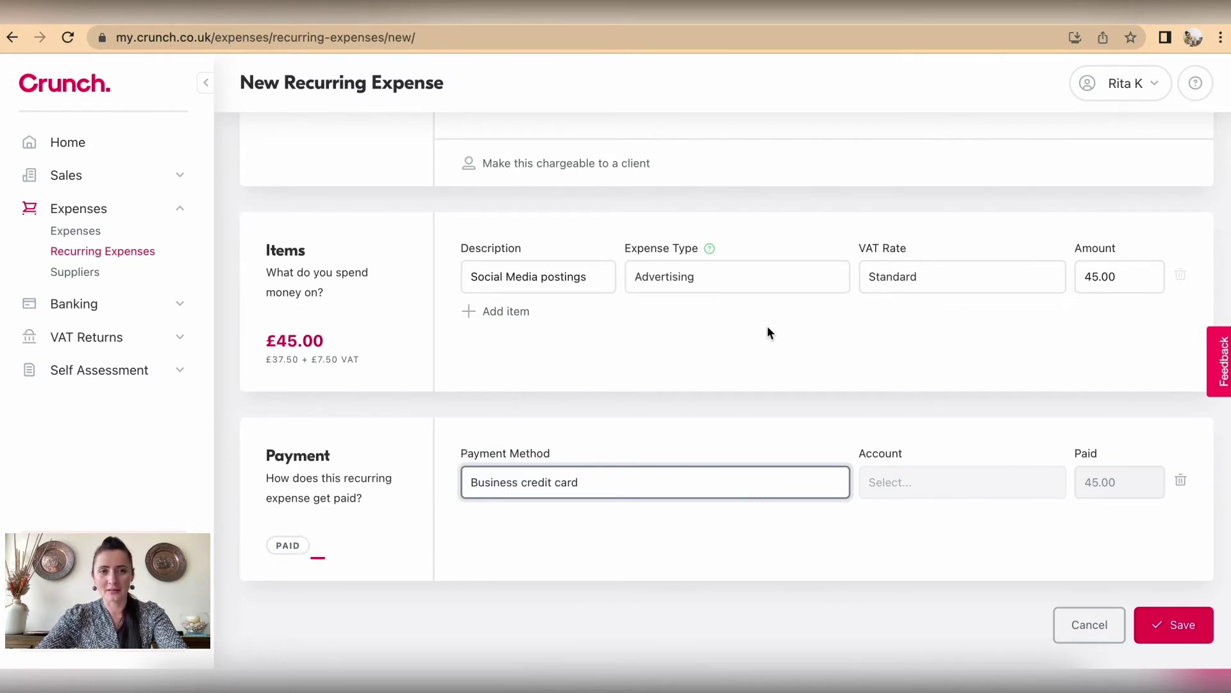
Step: Review the monthly repeat interval settings, leaving them unchanged
scroll(747, 302, up, 1)
scroll(753, 319, up, 5)
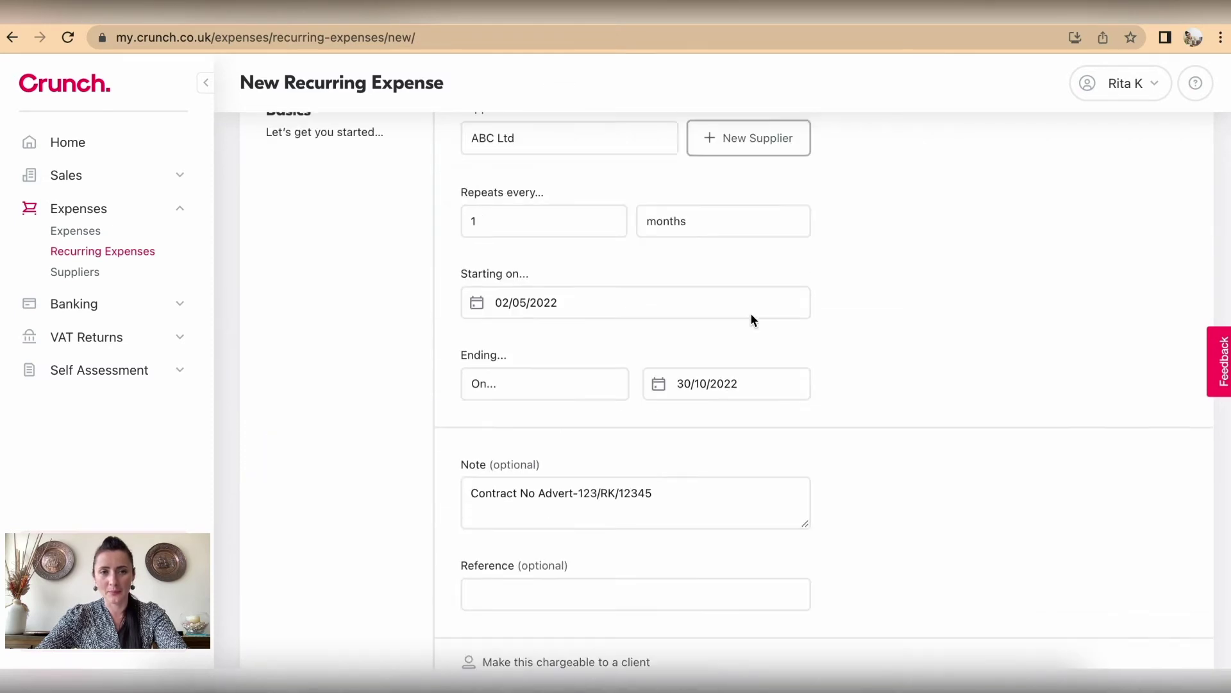
scroll(754, 319, down, 5)
scroll(754, 319, up, 5)
scroll(754, 319, up, 1)
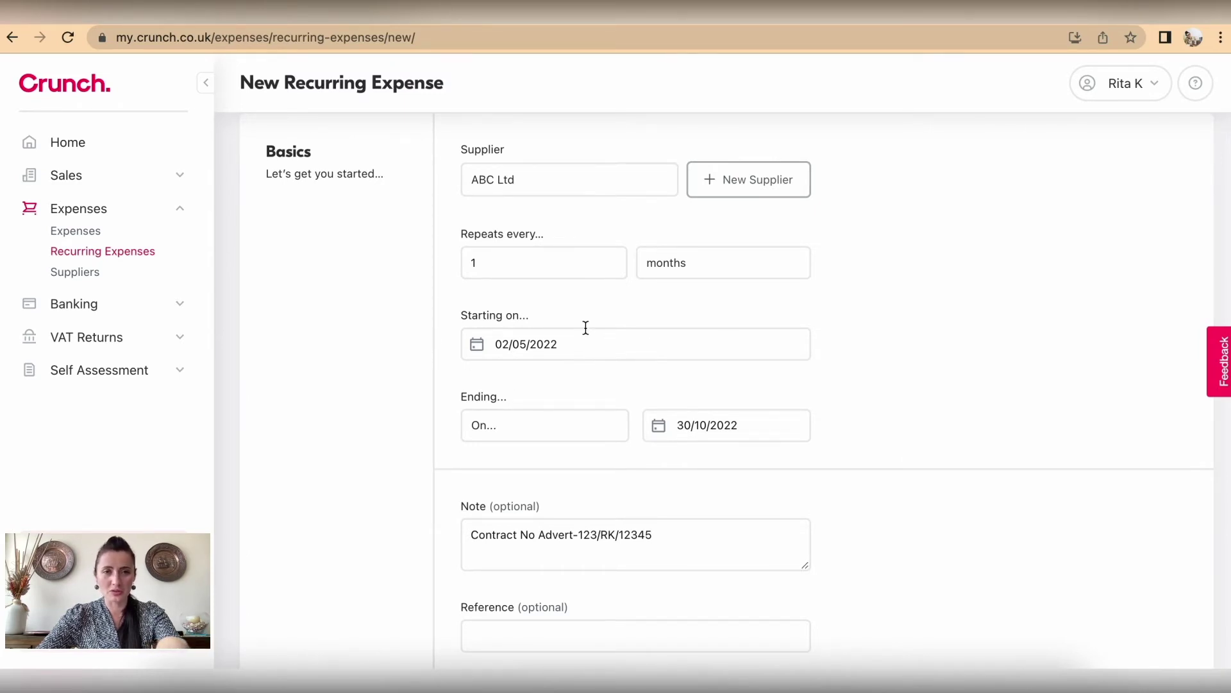
click(711, 266)
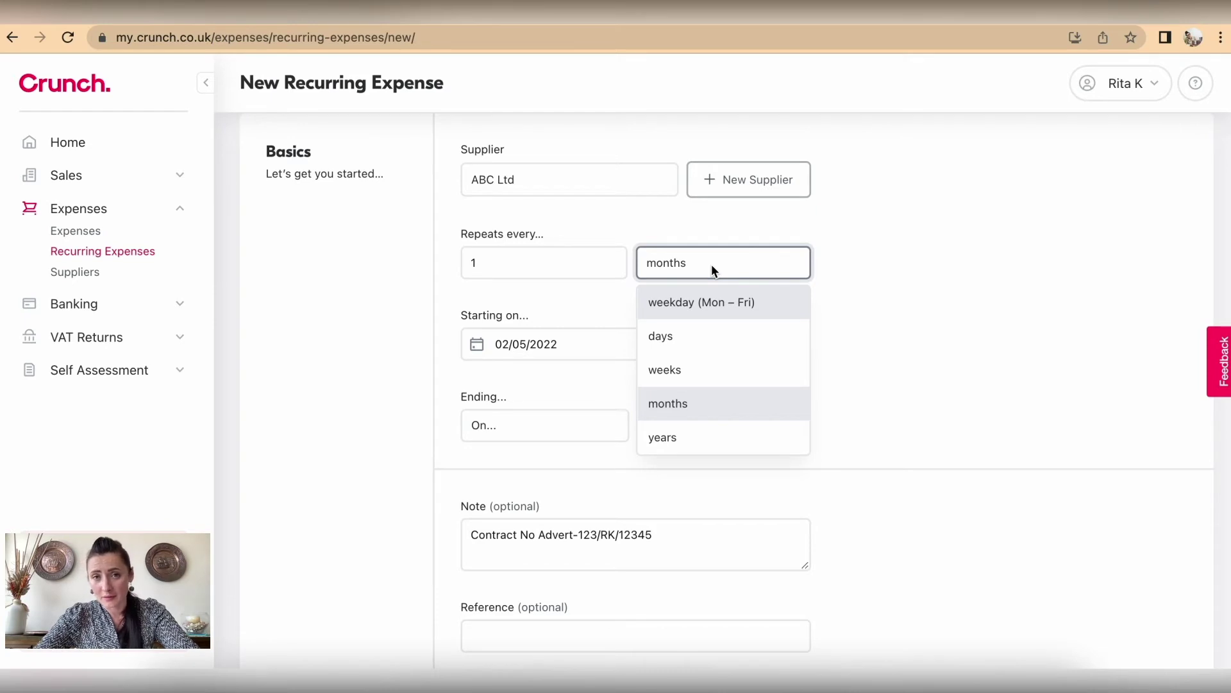
click(903, 271)
scroll(903, 272, down, 1)
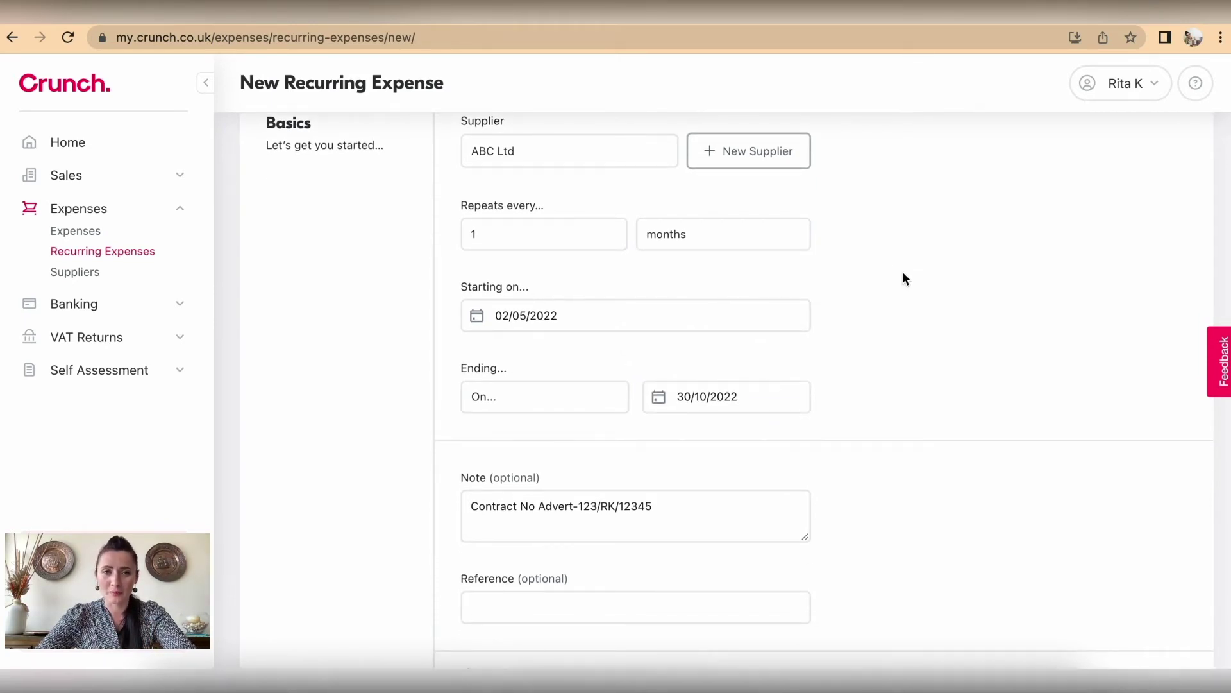
scroll(903, 277, down, 8)
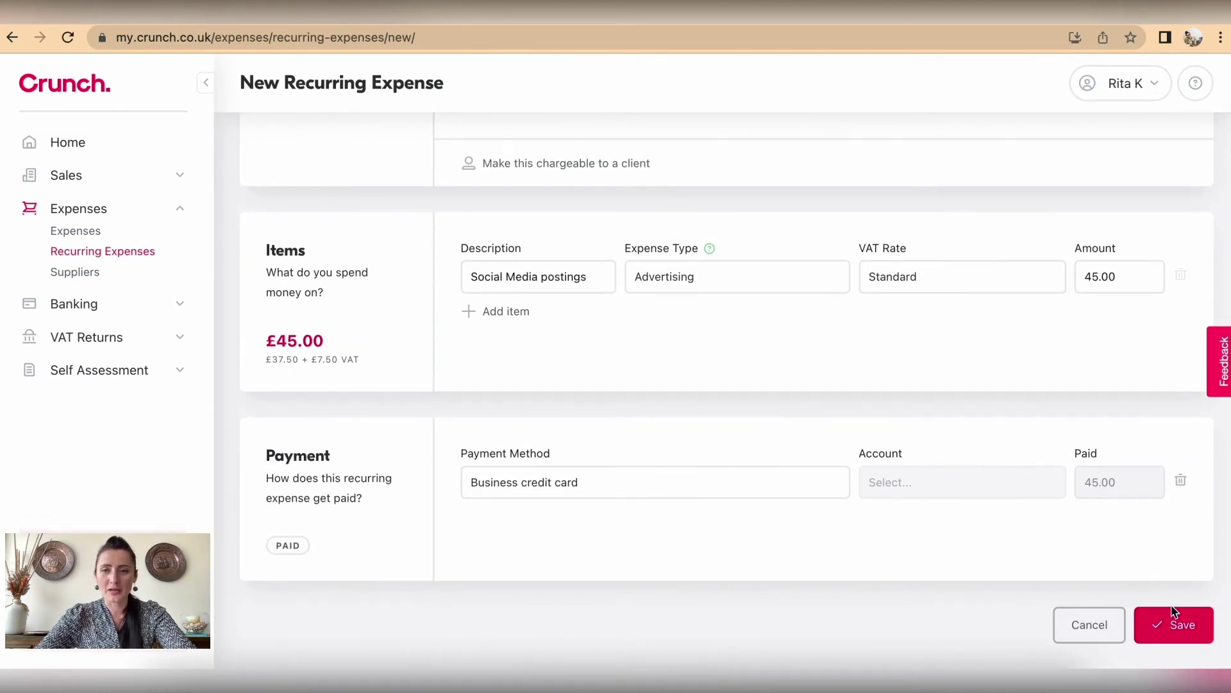
Step: Remove the payment line and save the £45.00 monthly ABC Ltd recurring expense
click(1184, 629)
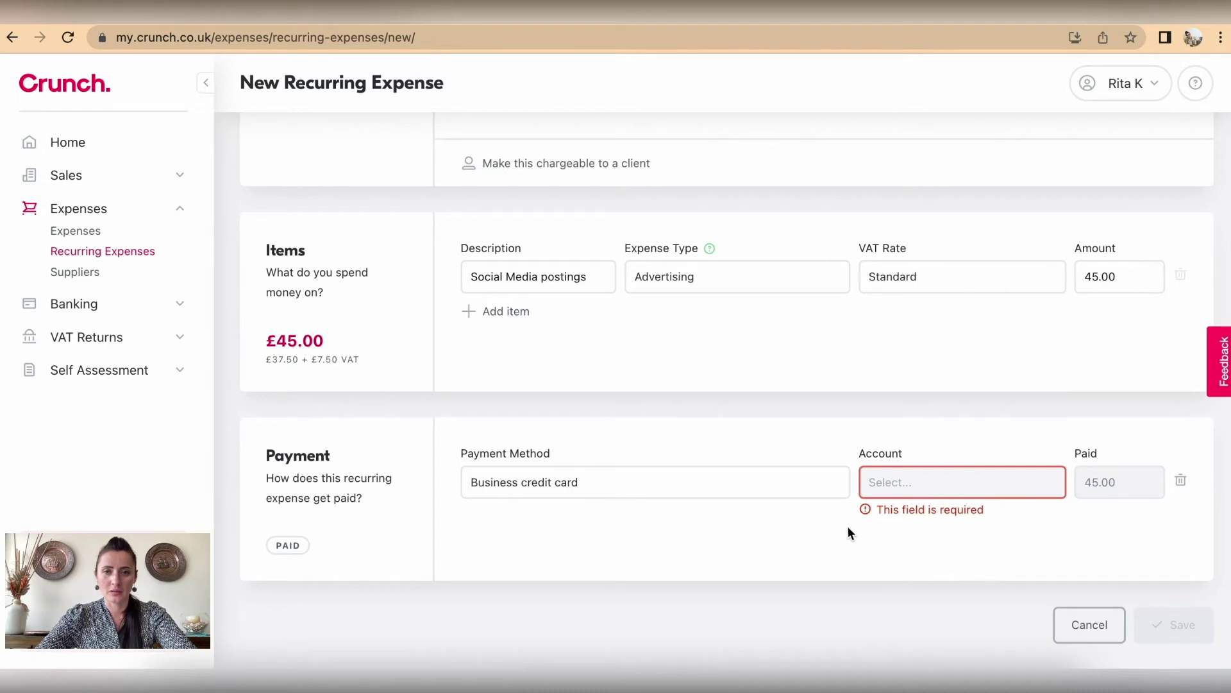
click(797, 478)
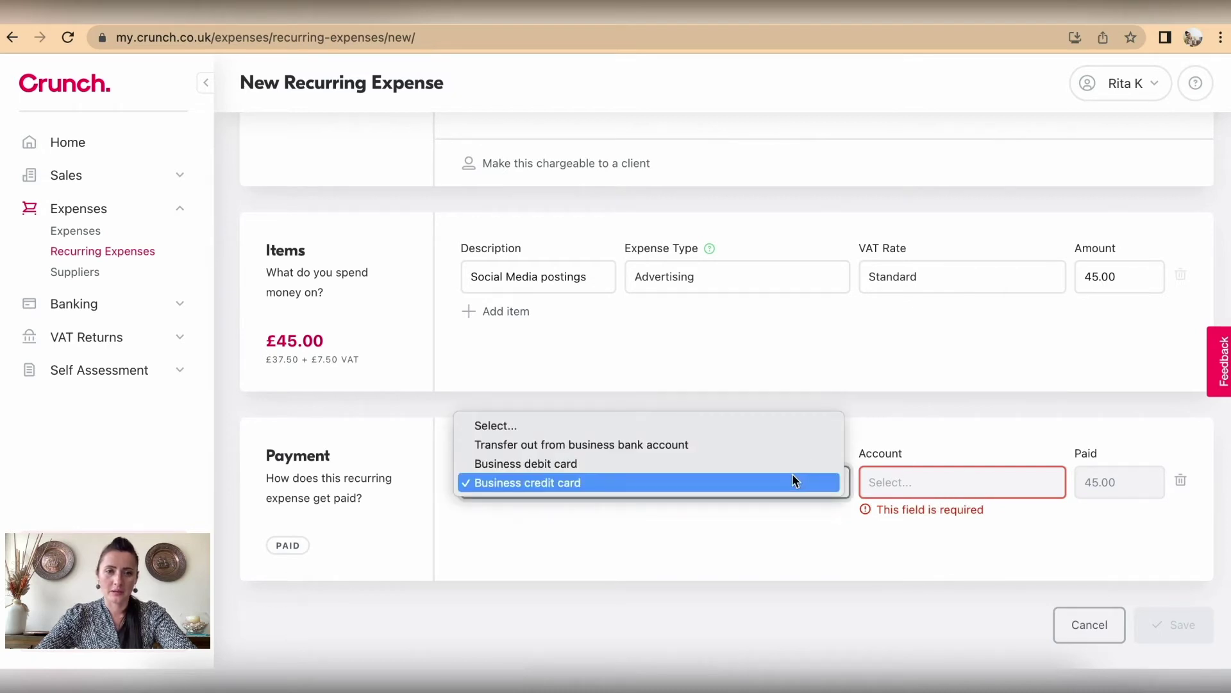
click(1190, 474)
click(1181, 481)
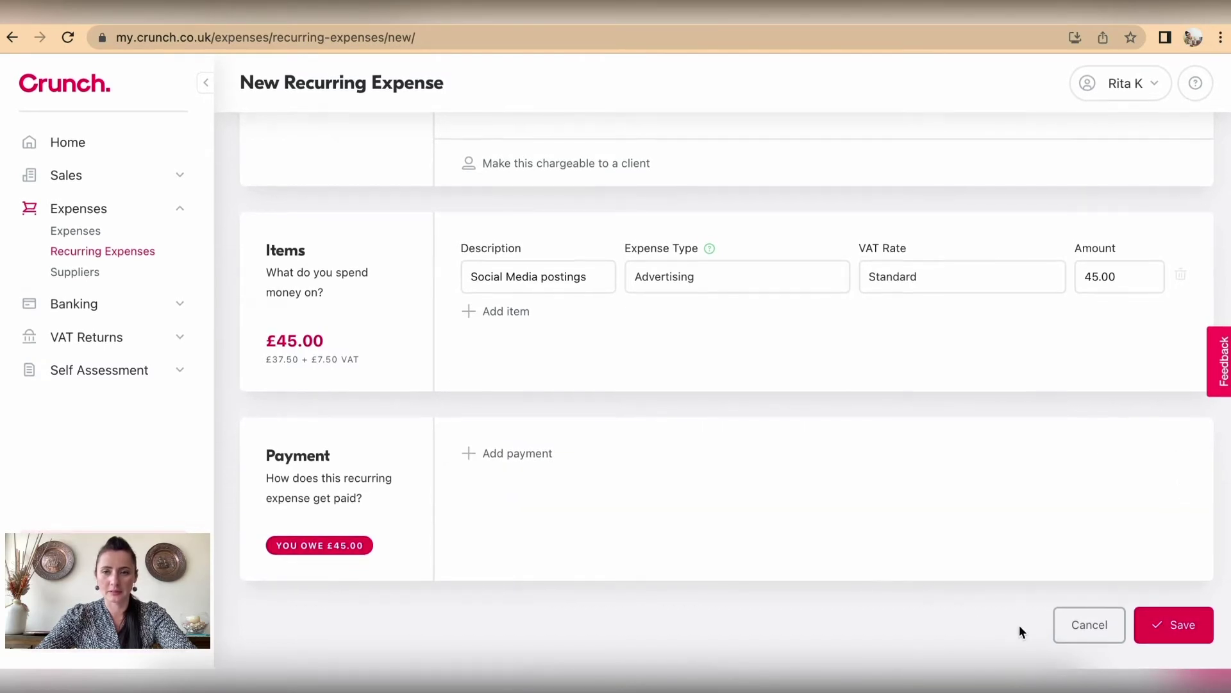
click(1182, 626)
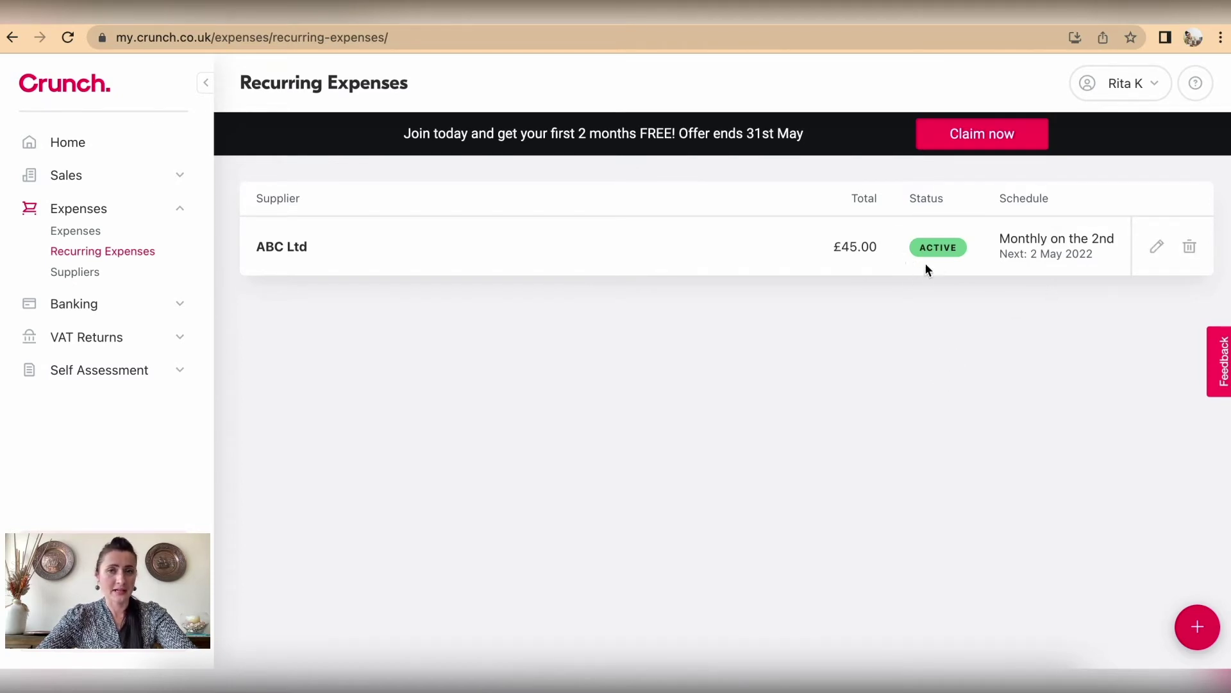
Step: Check the Mercadona S.A snap expense's attachment and actions menu in the Expenses list
click(696, 382)
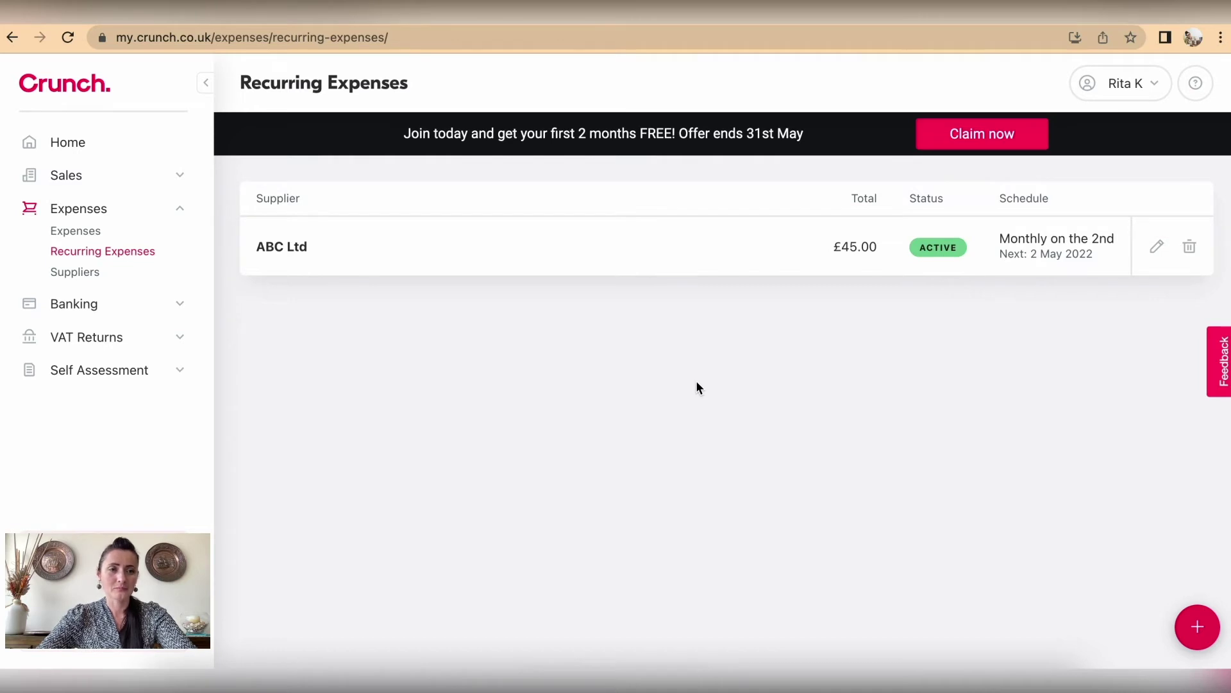
click(92, 233)
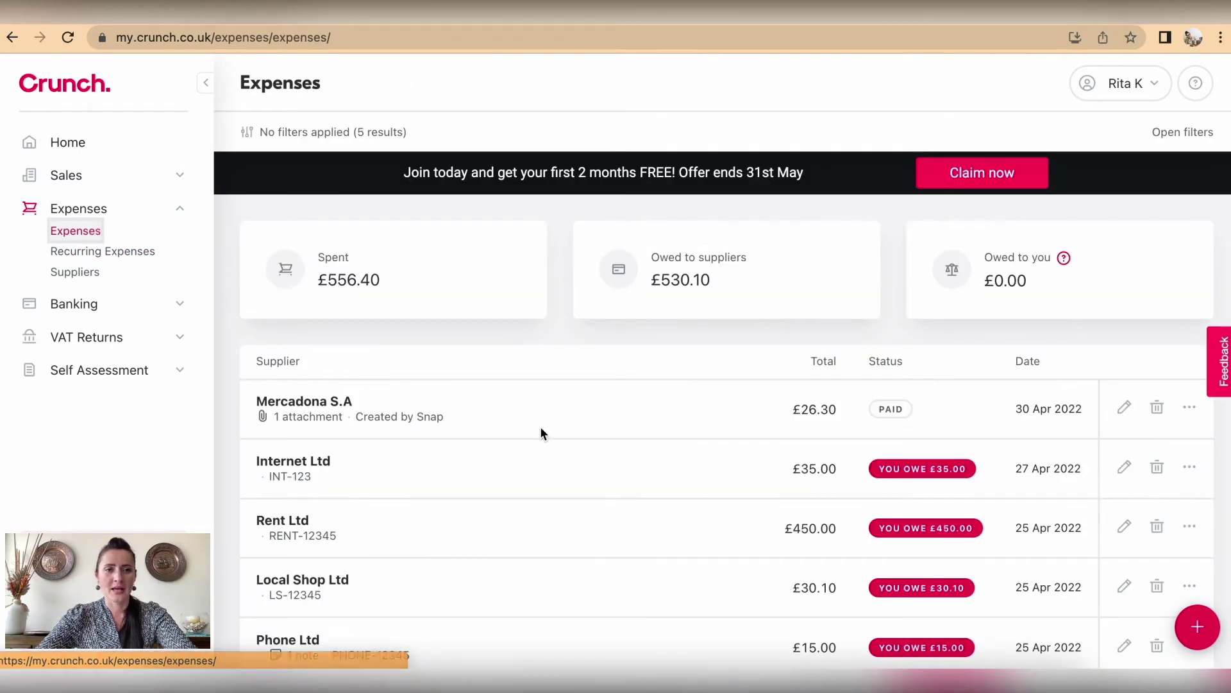
scroll(540, 426, down, 1)
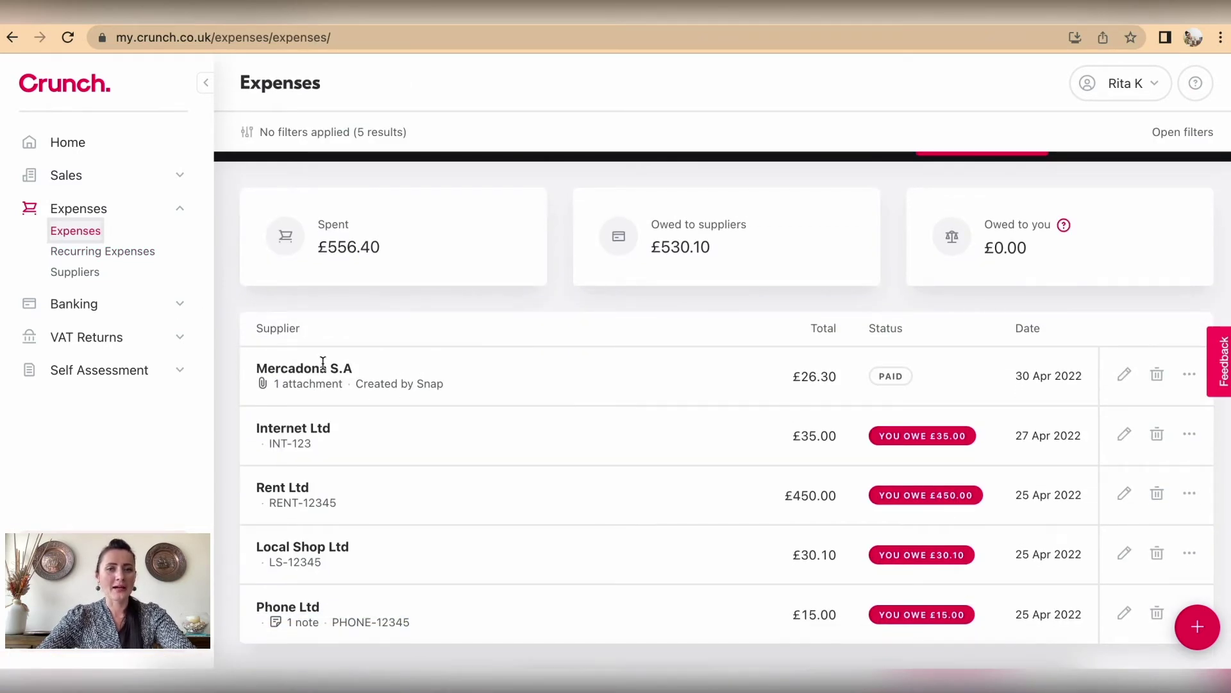
click(264, 383)
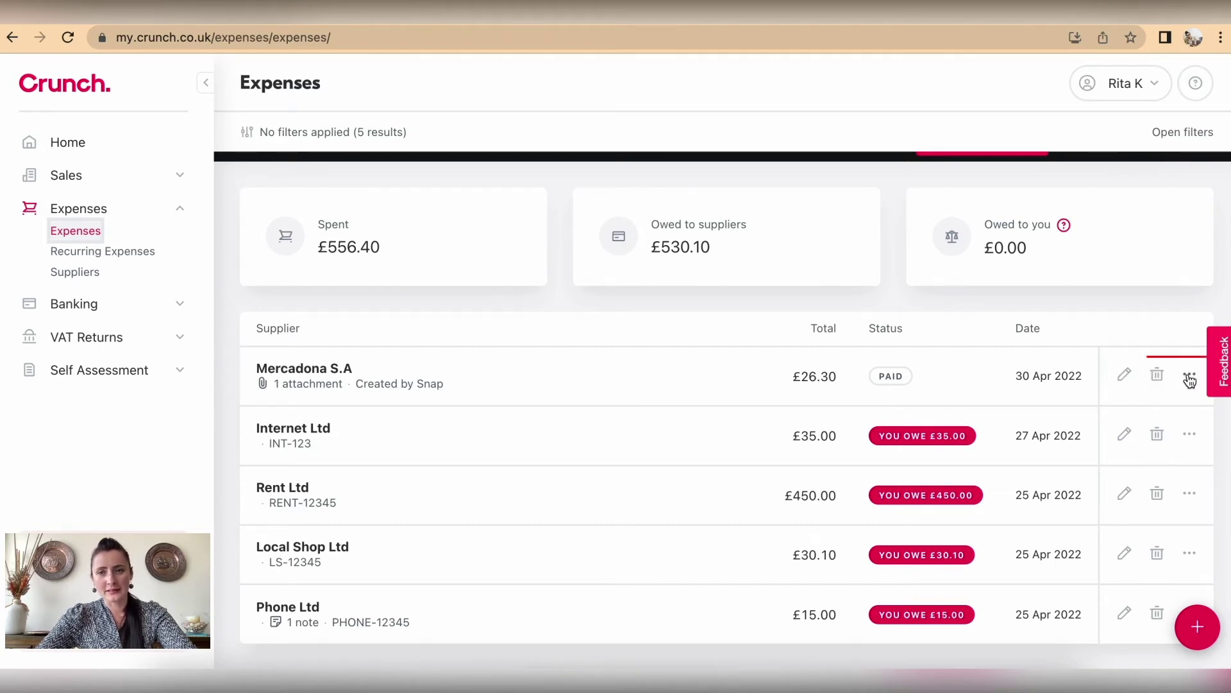
click(1190, 379)
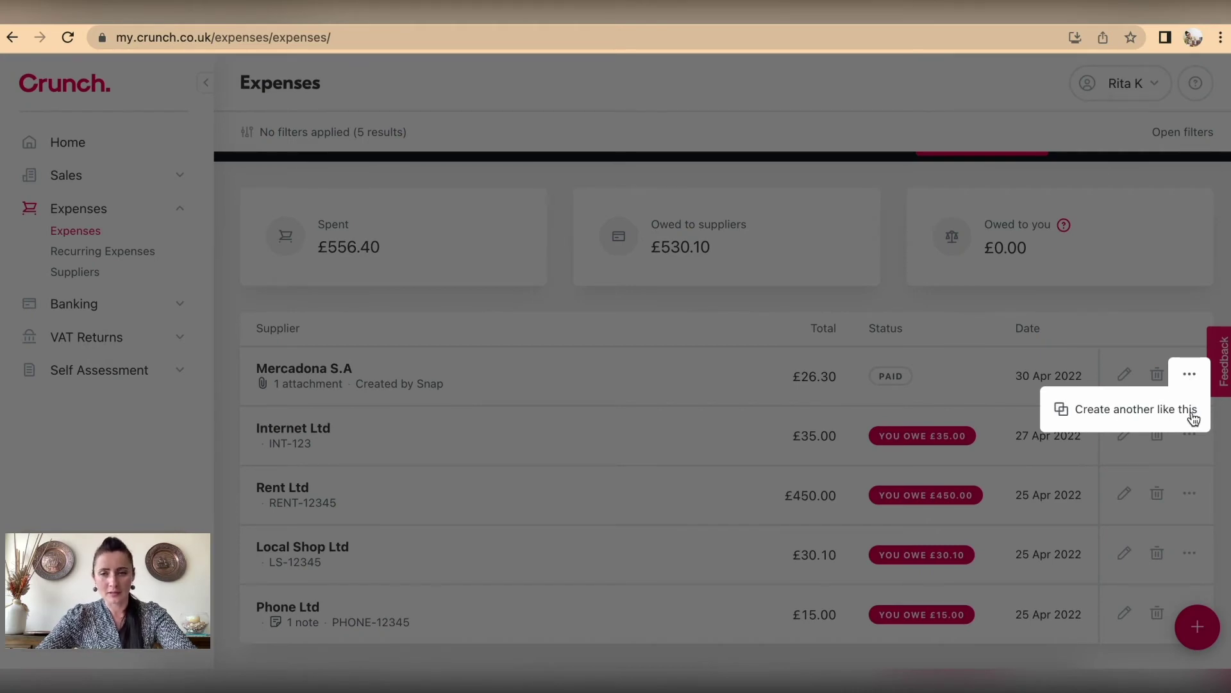
click(1114, 360)
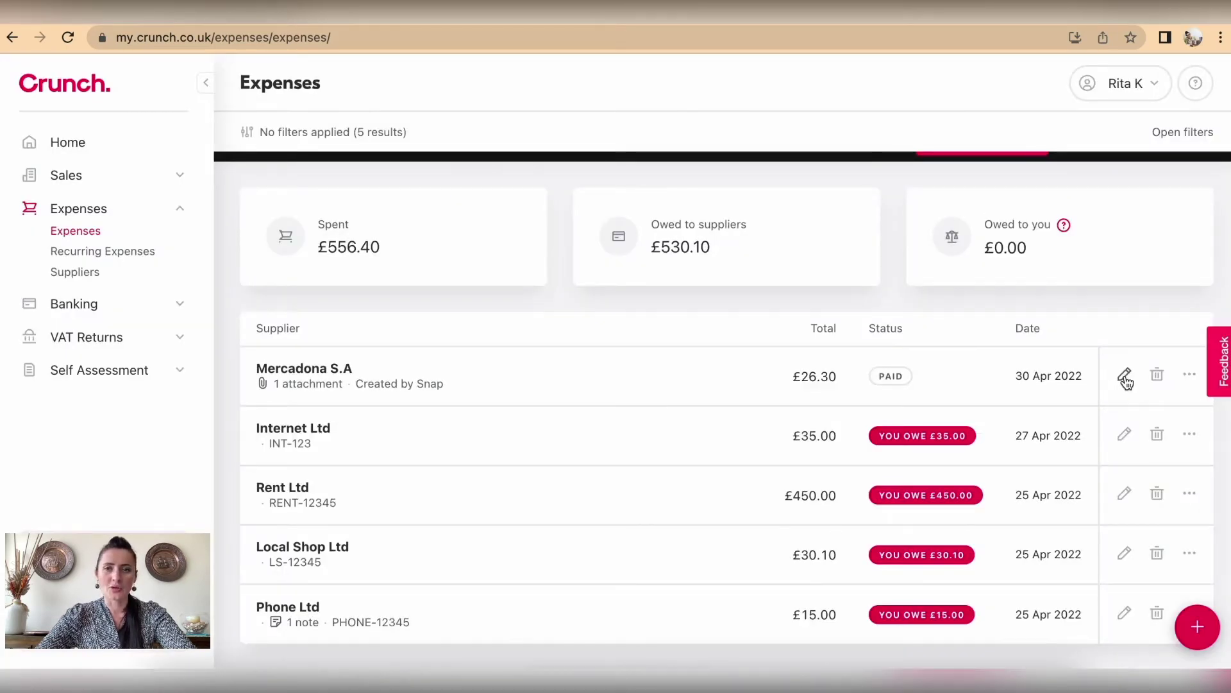
click(1125, 378)
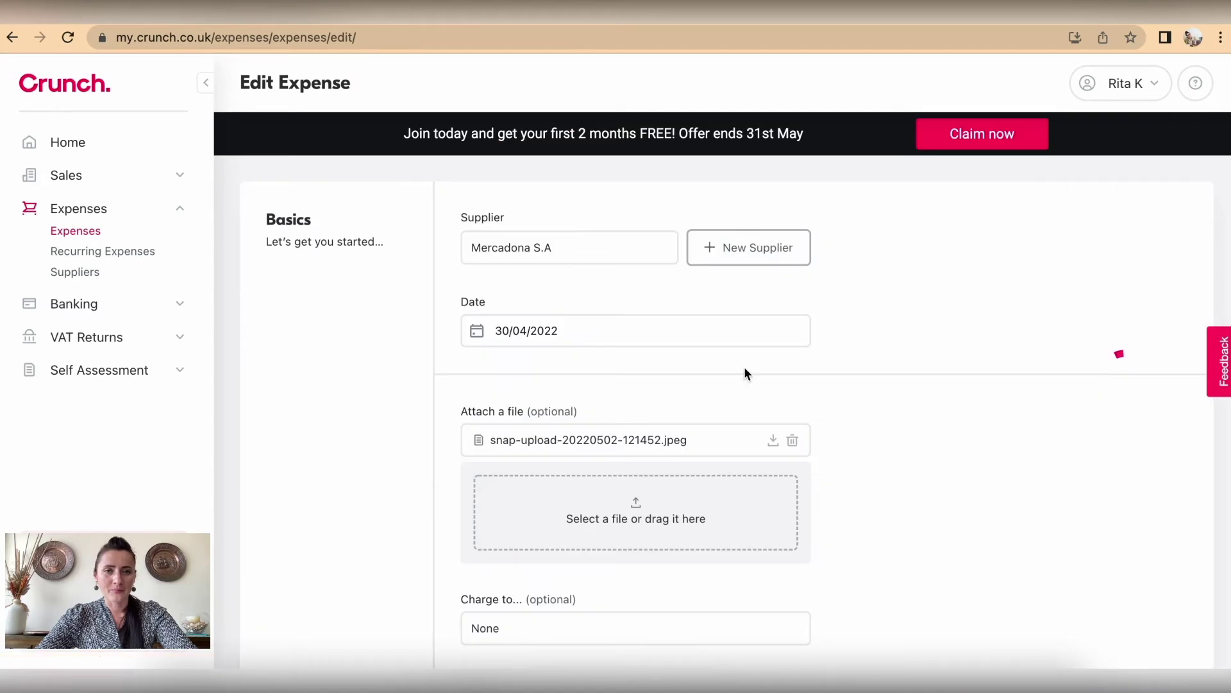
click(562, 254)
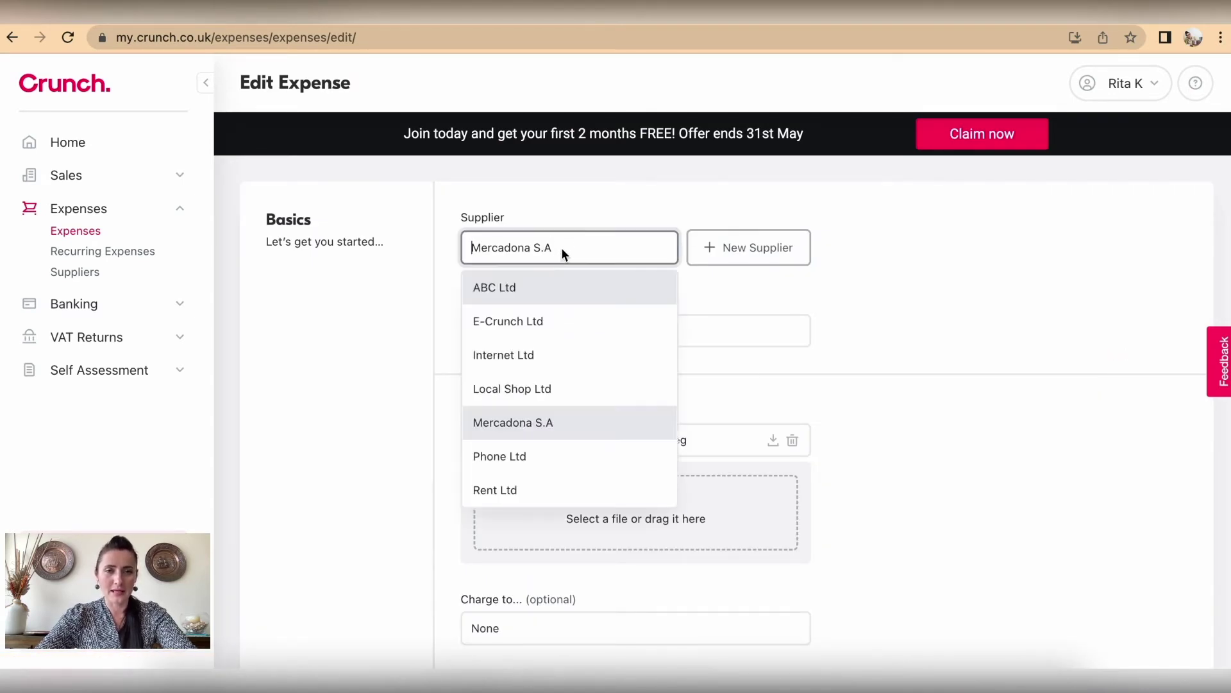
click(549, 390)
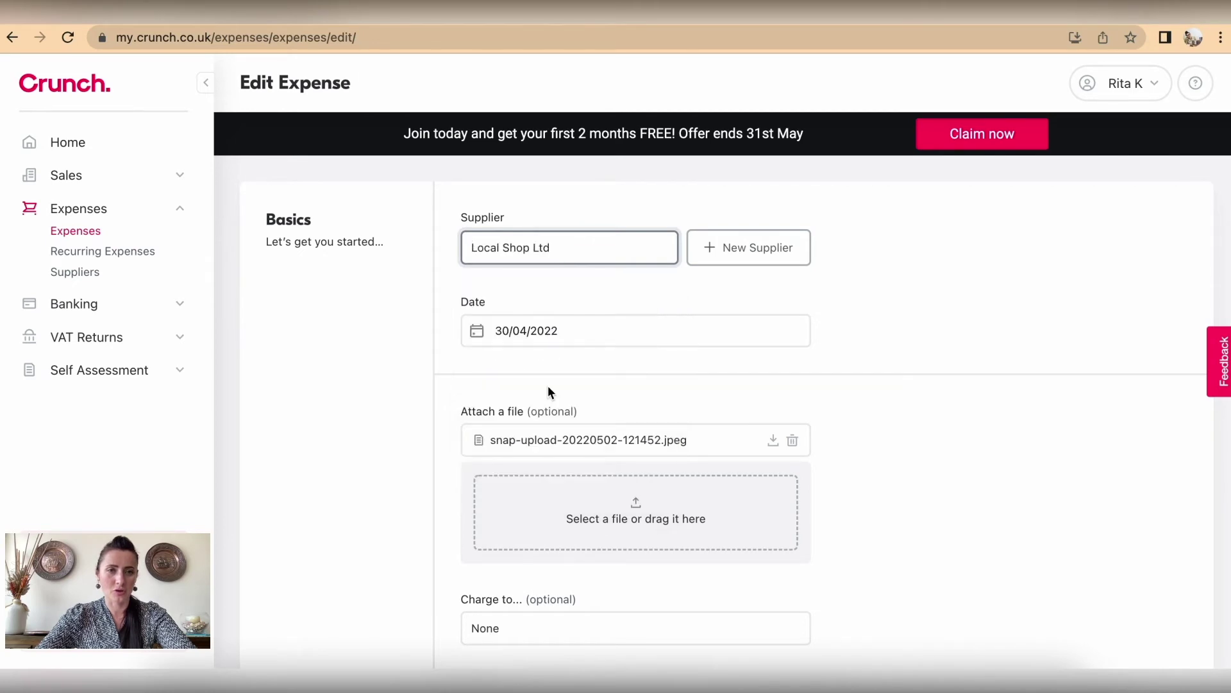
click(637, 252)
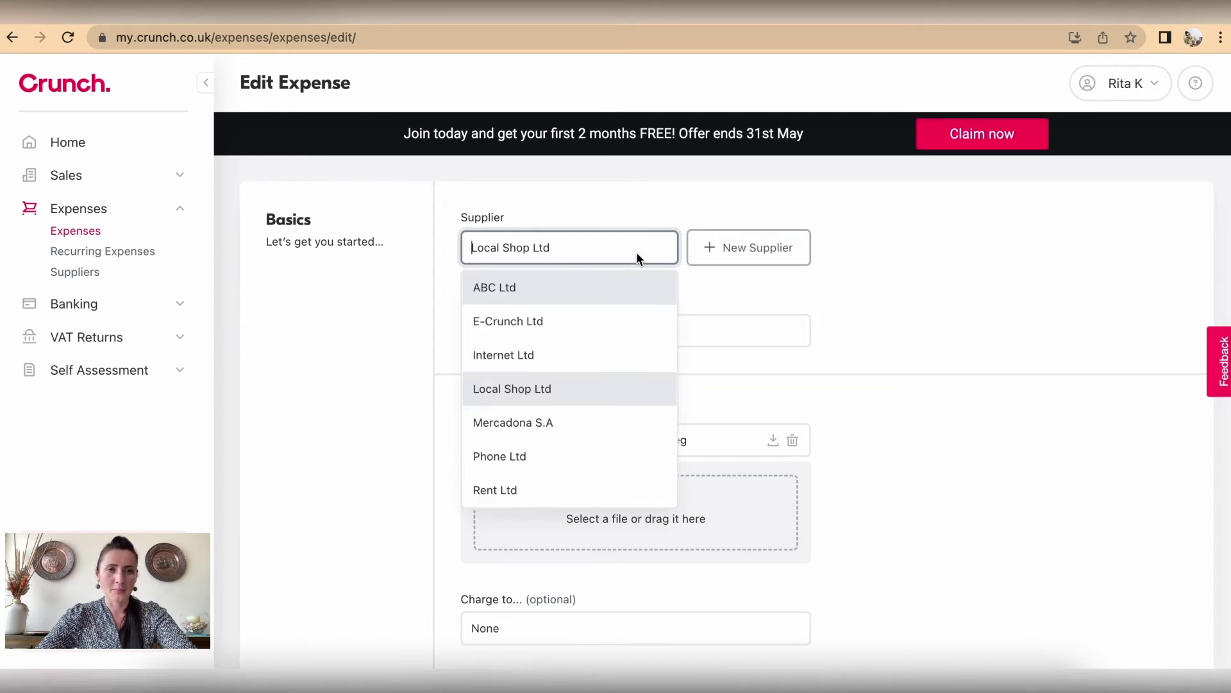
click(581, 427)
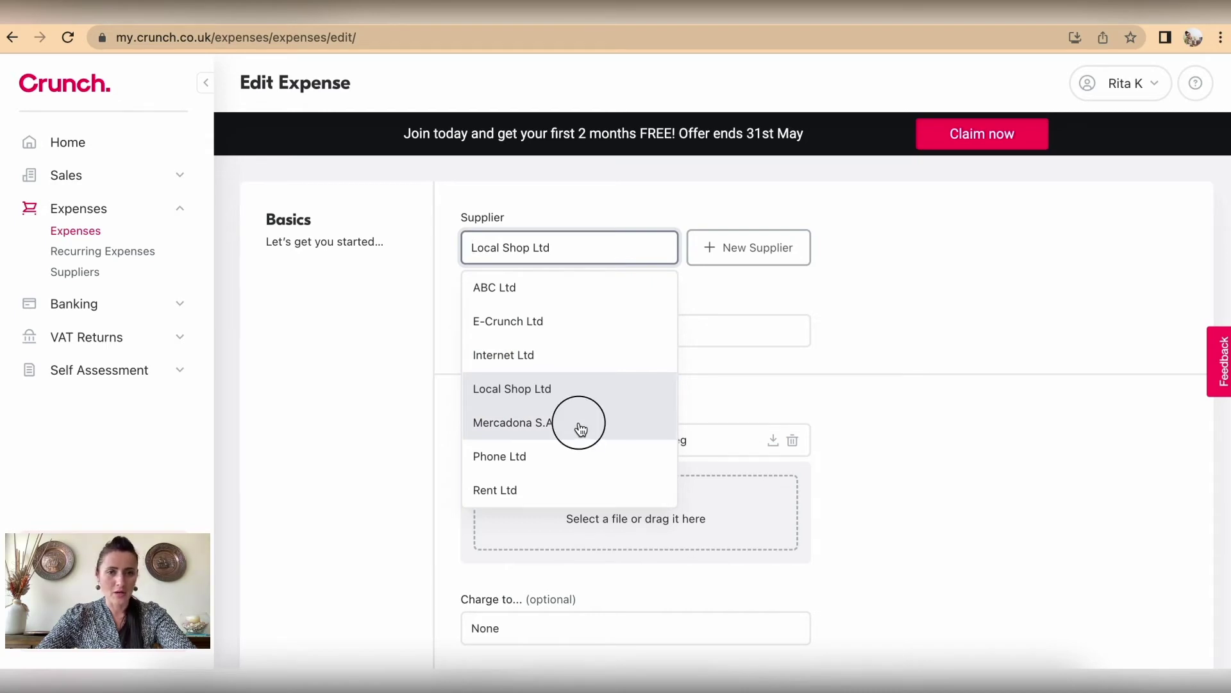
click(625, 242)
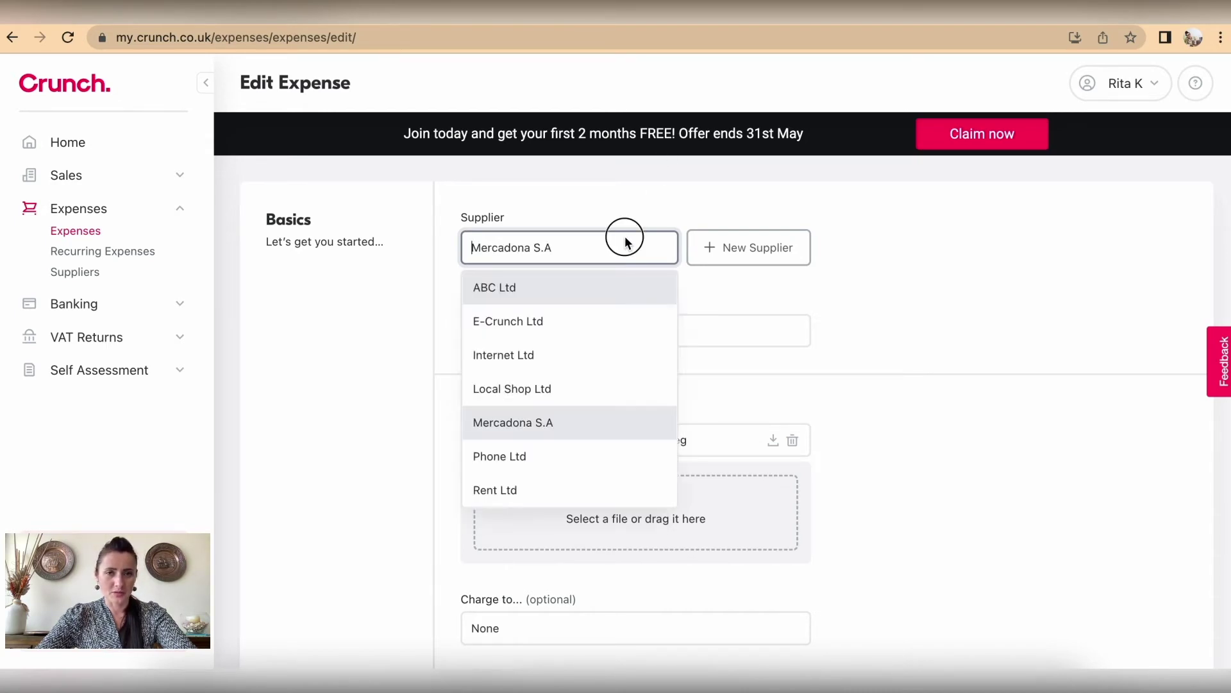
click(561, 389)
scroll(1099, 344, down, 3)
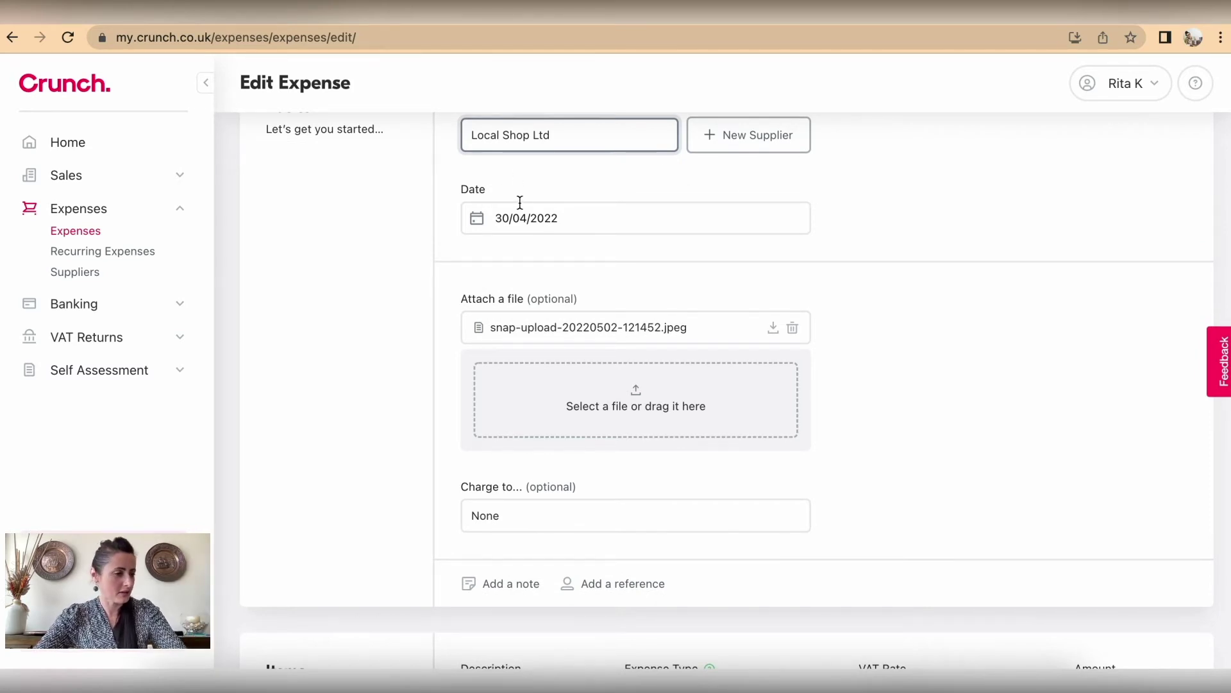
scroll(519, 203, down, 3)
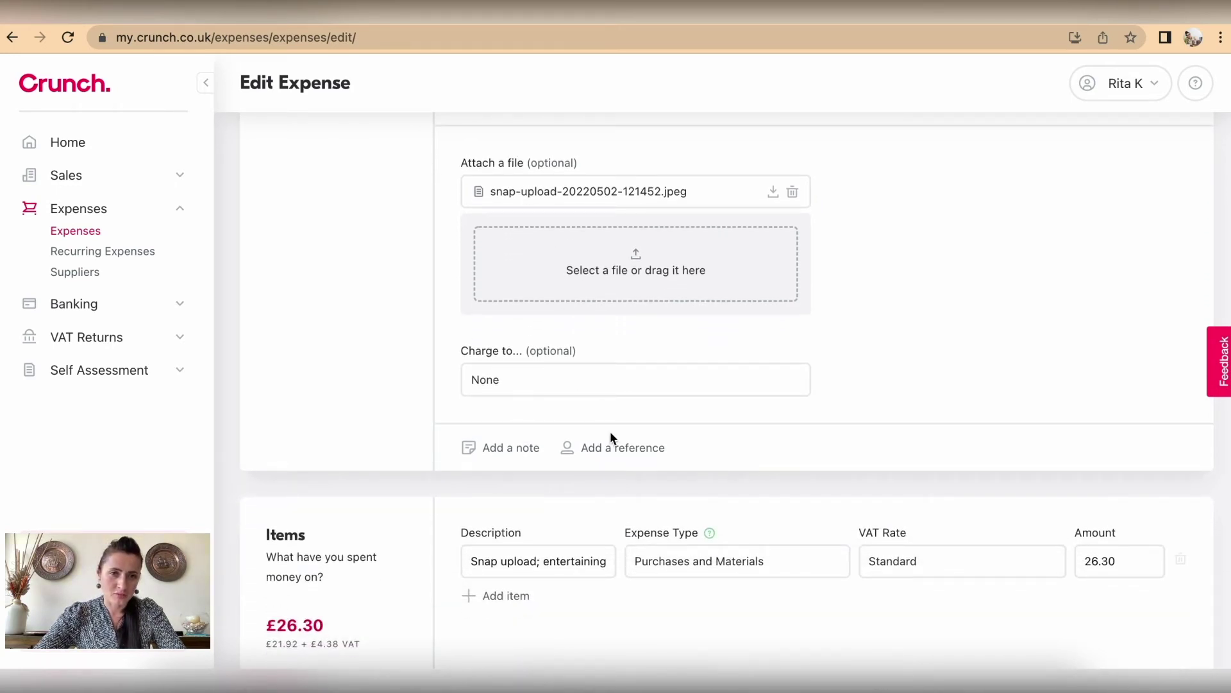
scroll(610, 431, down, 1)
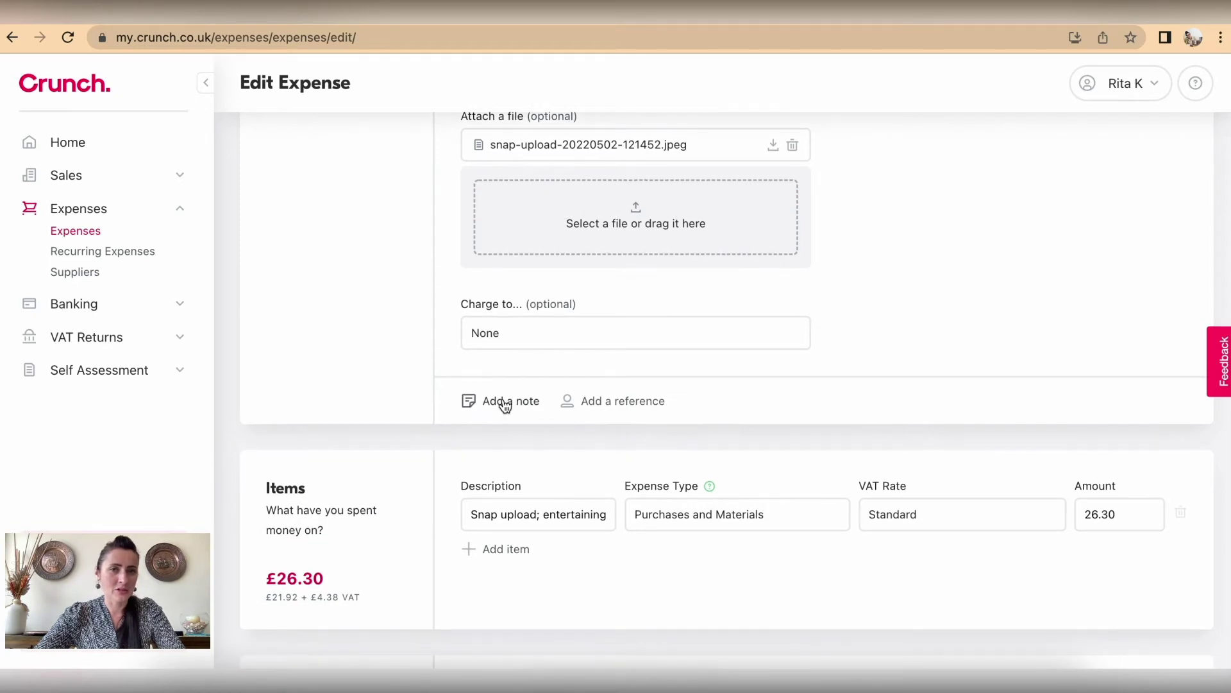
Step: Add the note 'Receipt in different currency (€31.36)' to the Snap expense
click(505, 403)
scroll(597, 283, up, 1)
click(586, 233)
text(Receipt in differe)
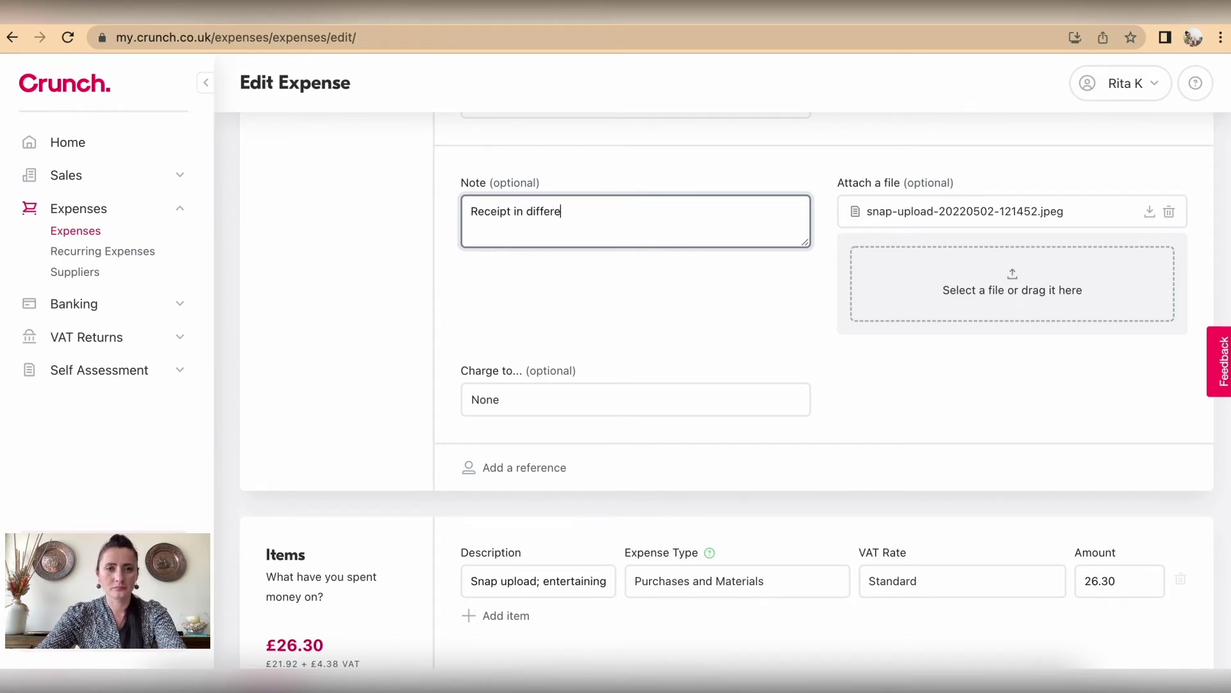
text(nt curren)
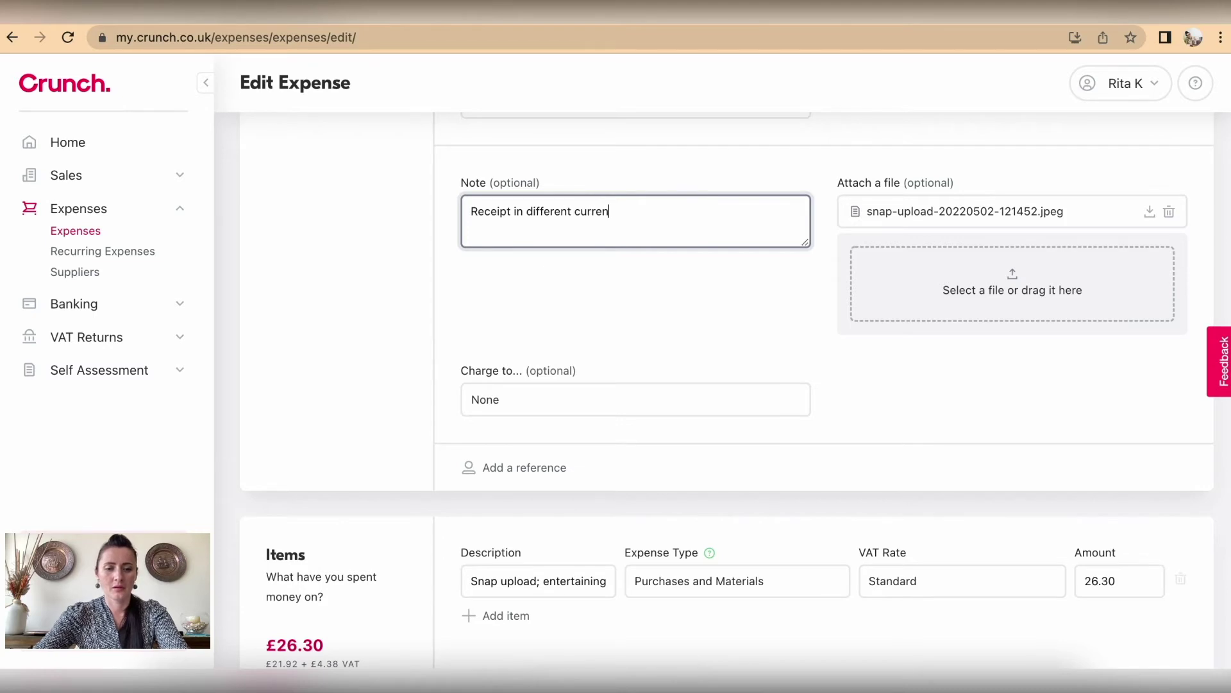
text(cy ()
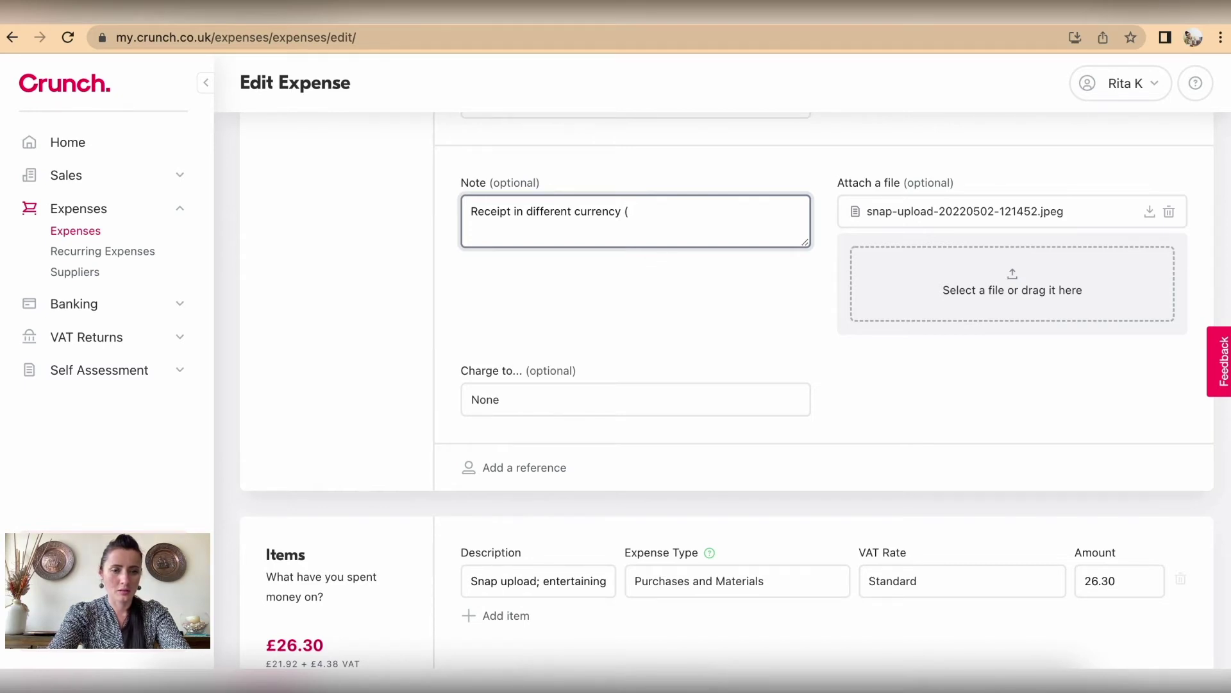
text(€)
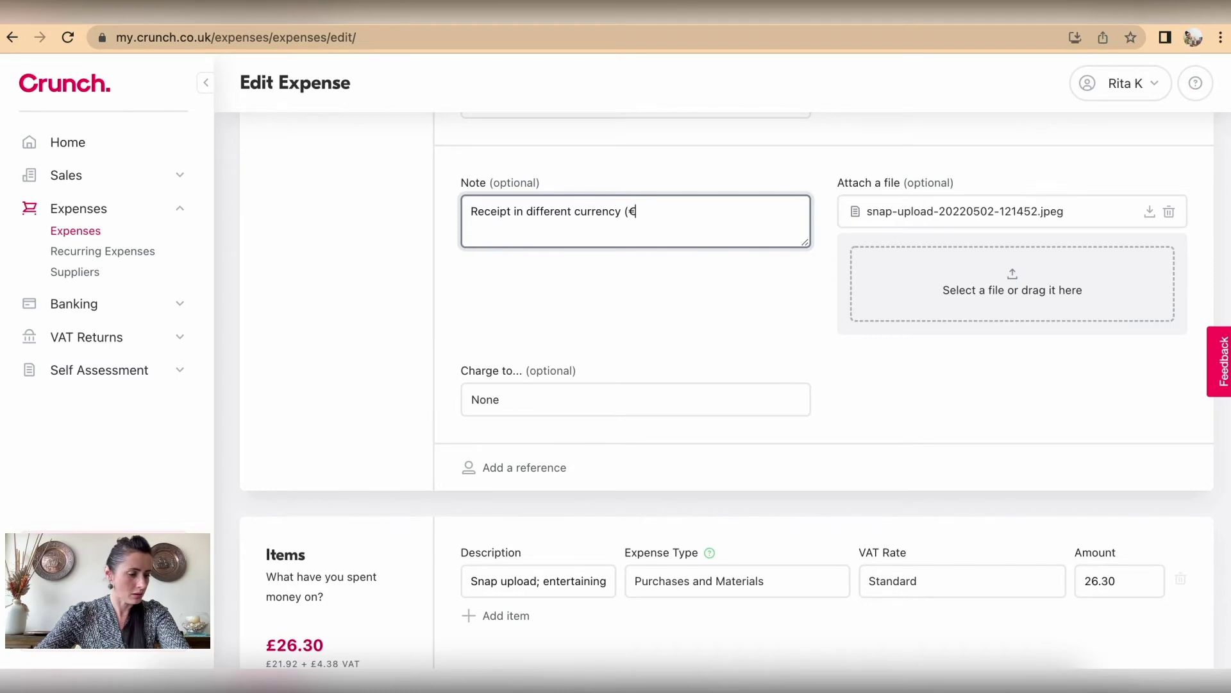
text(31.)
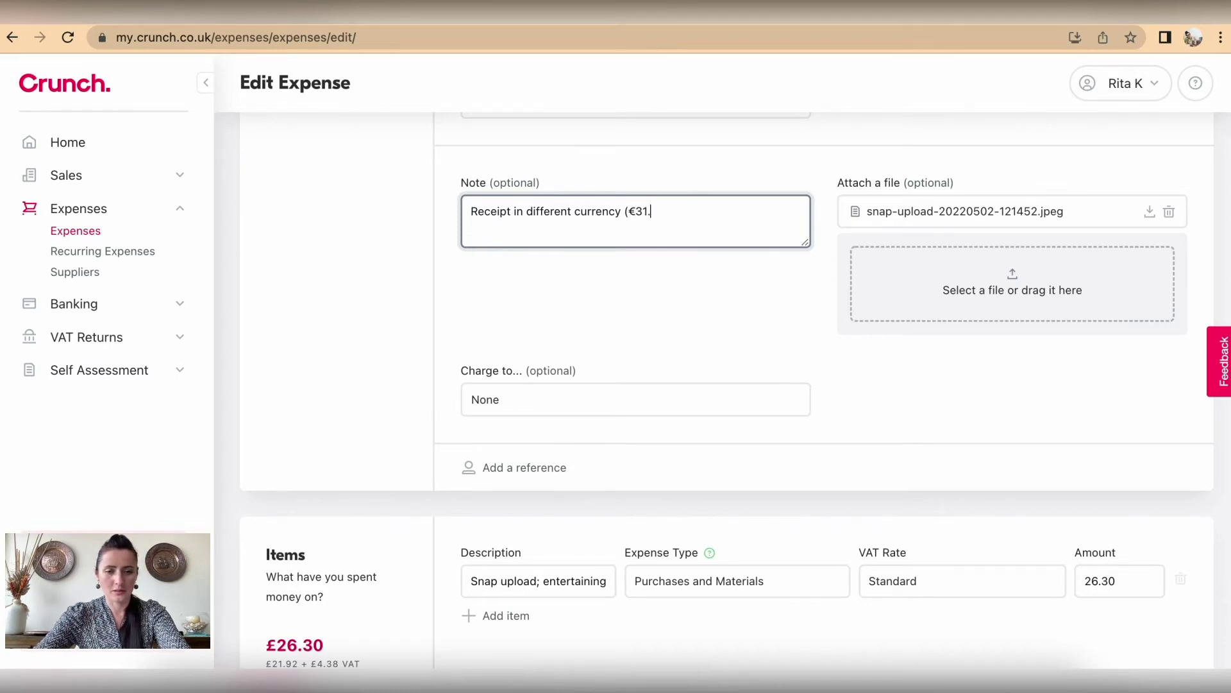
text(36))
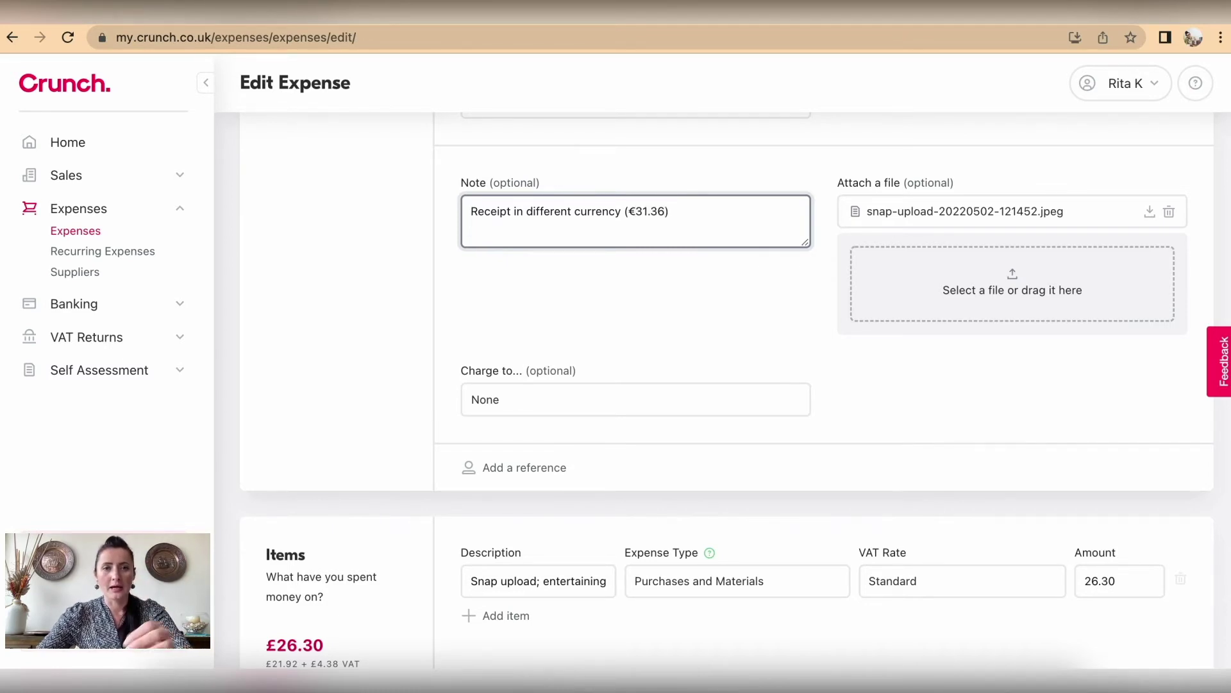
scroll(733, 305, down, 3)
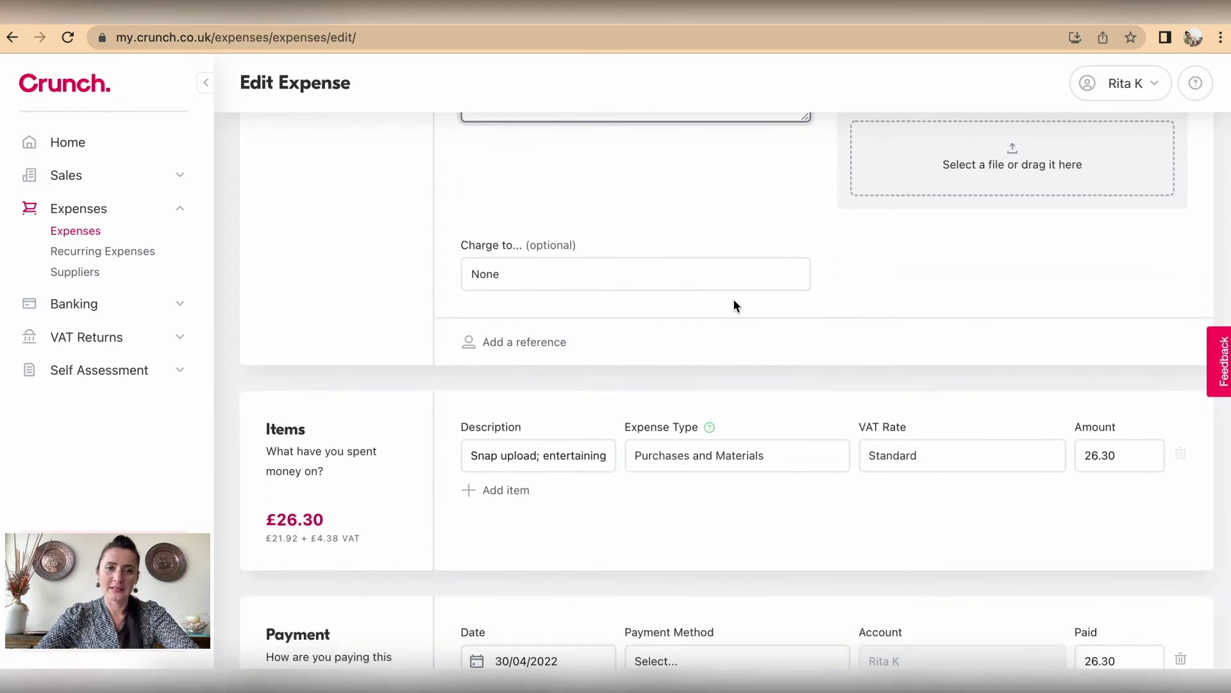
Step: Enter the receipt's reference number in the Snap expense's Reference field
click(549, 314)
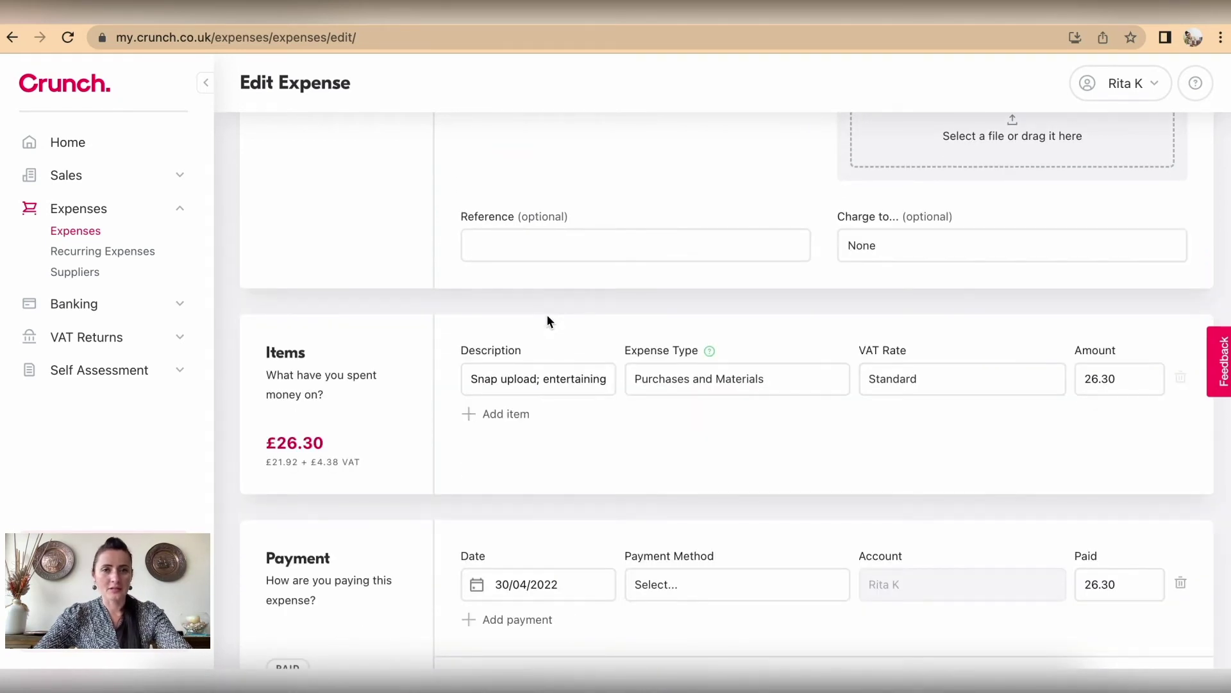
click(553, 257)
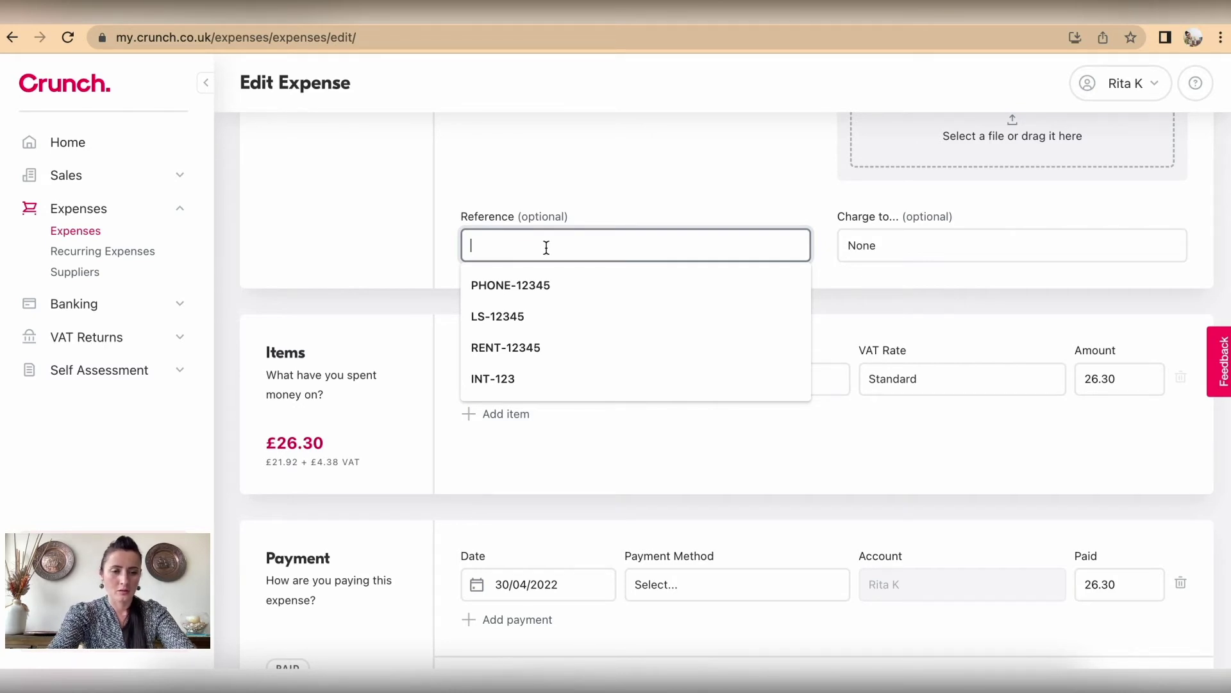
text(11)
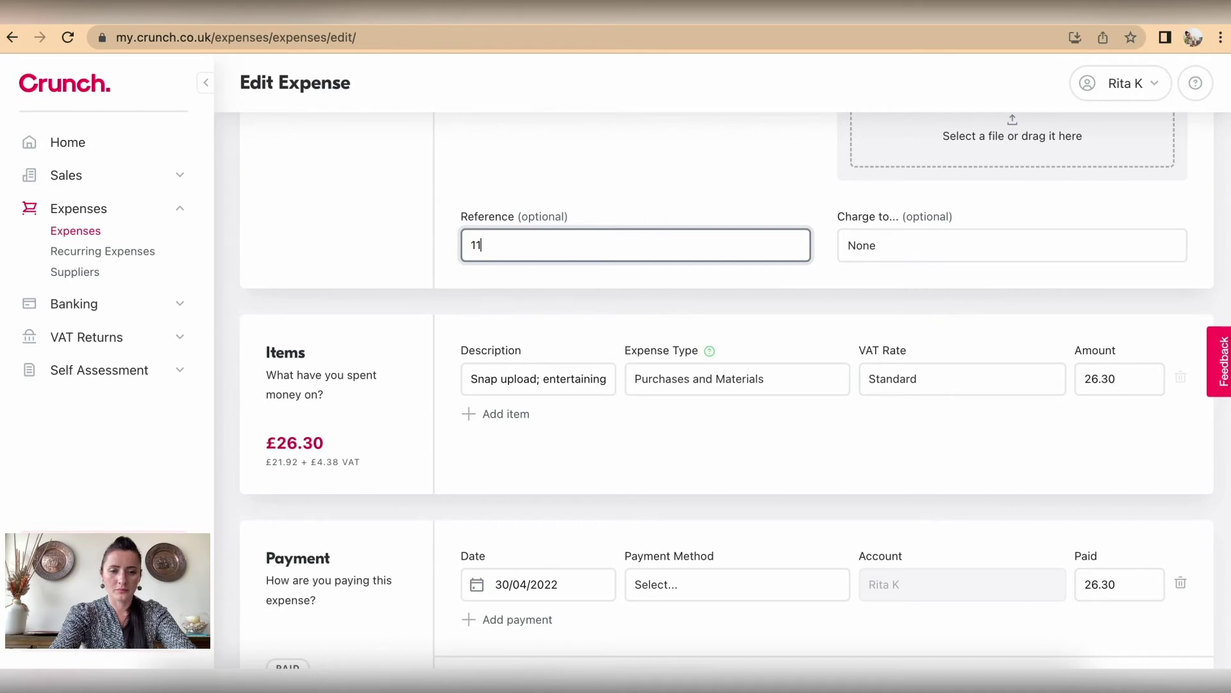
text(3092)
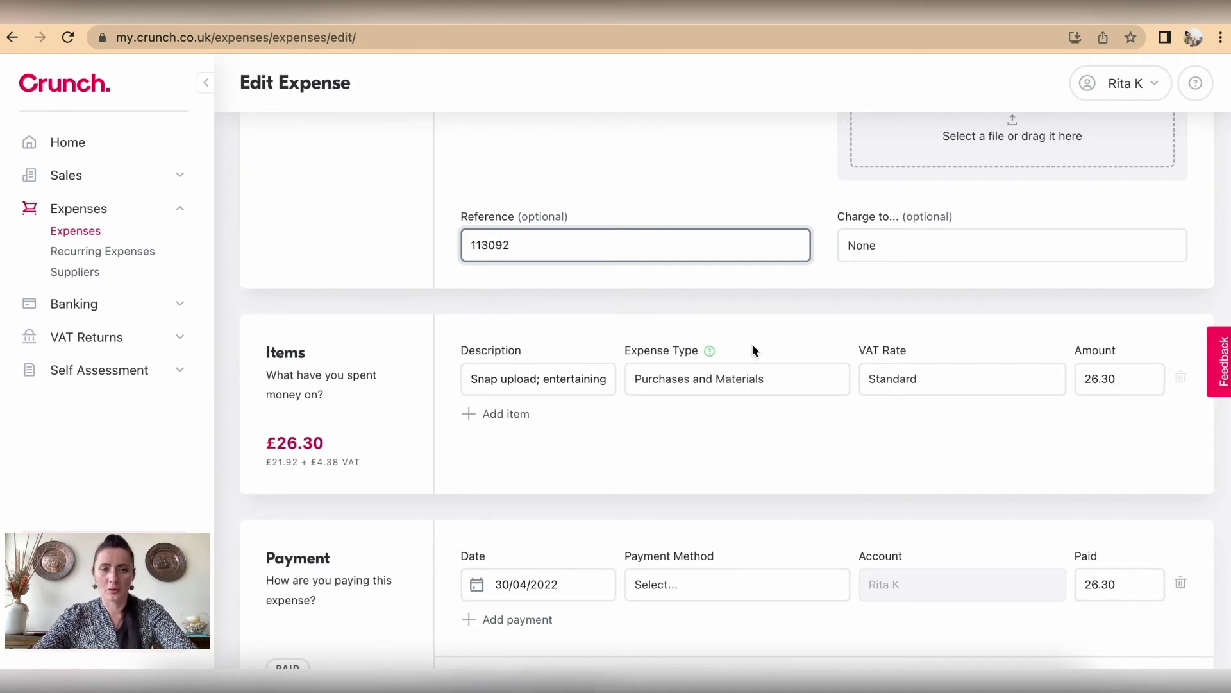
scroll(752, 344, down, 2)
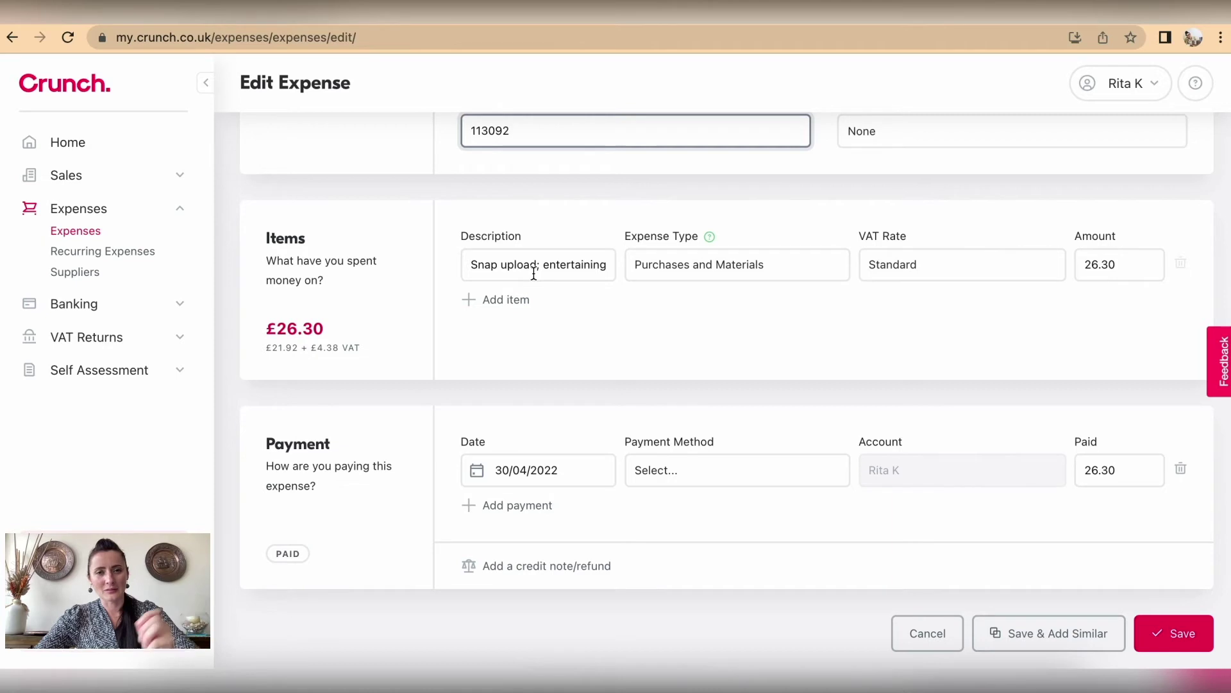
Step: Change the item description to 'Snap upload - materials and supplies'
click(545, 267)
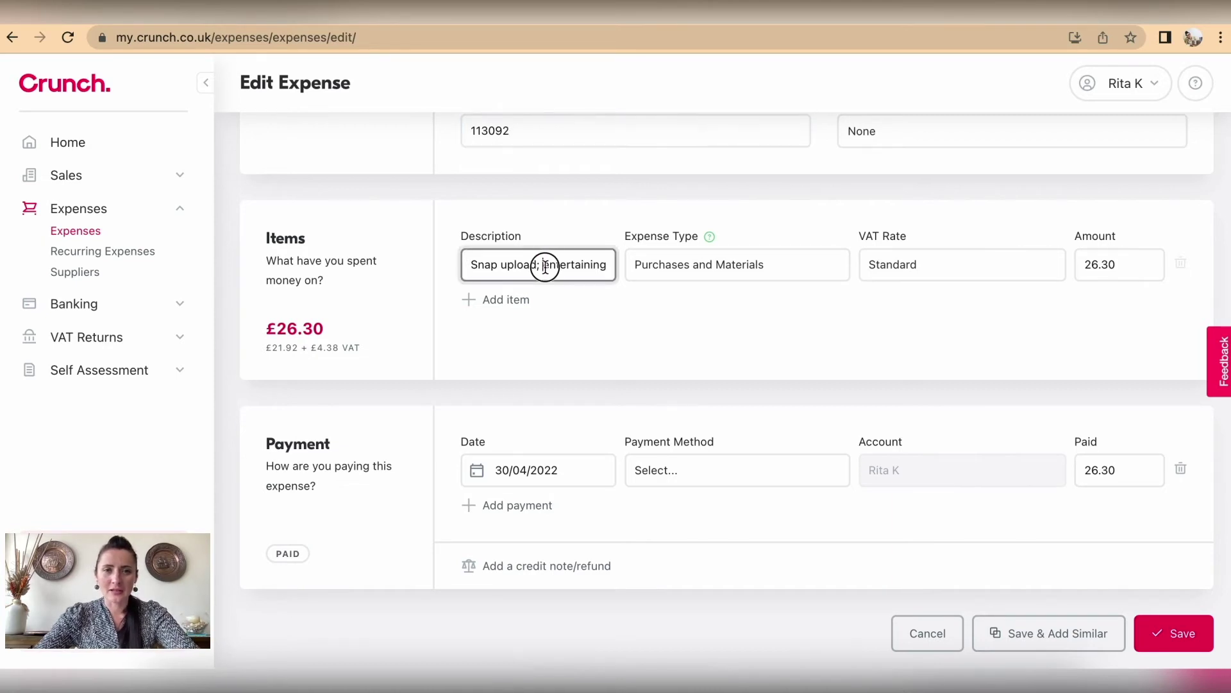
drag(545, 267, 608, 266)
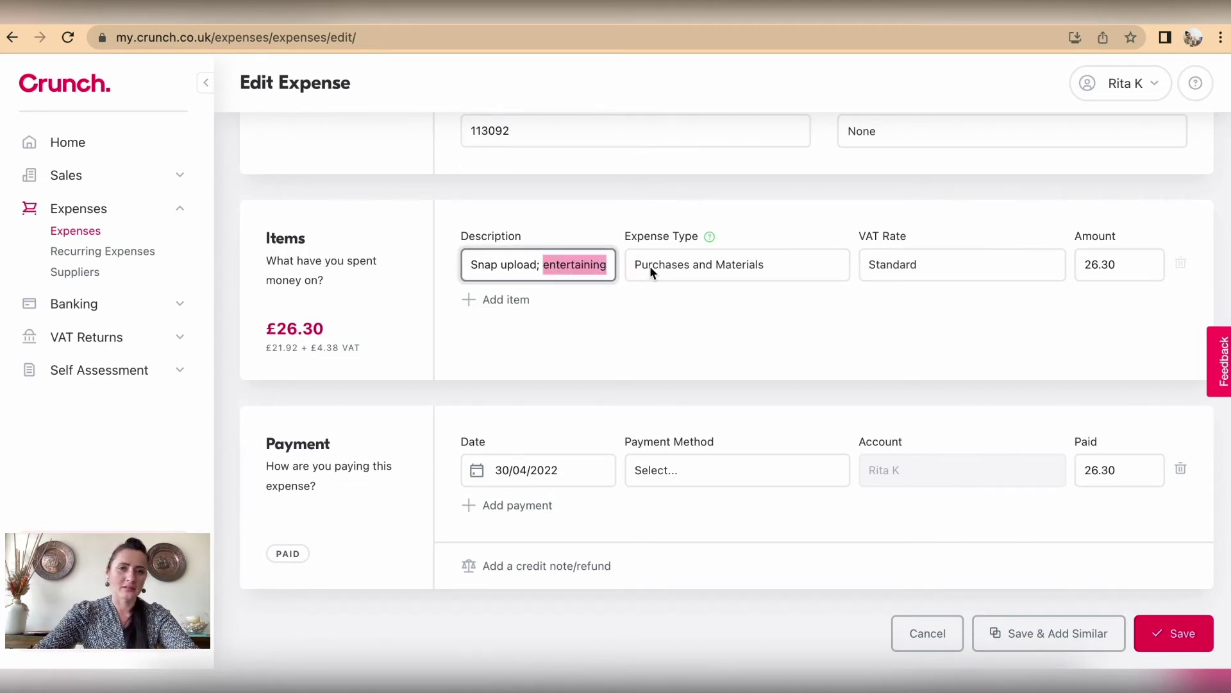
key(BackSpace)
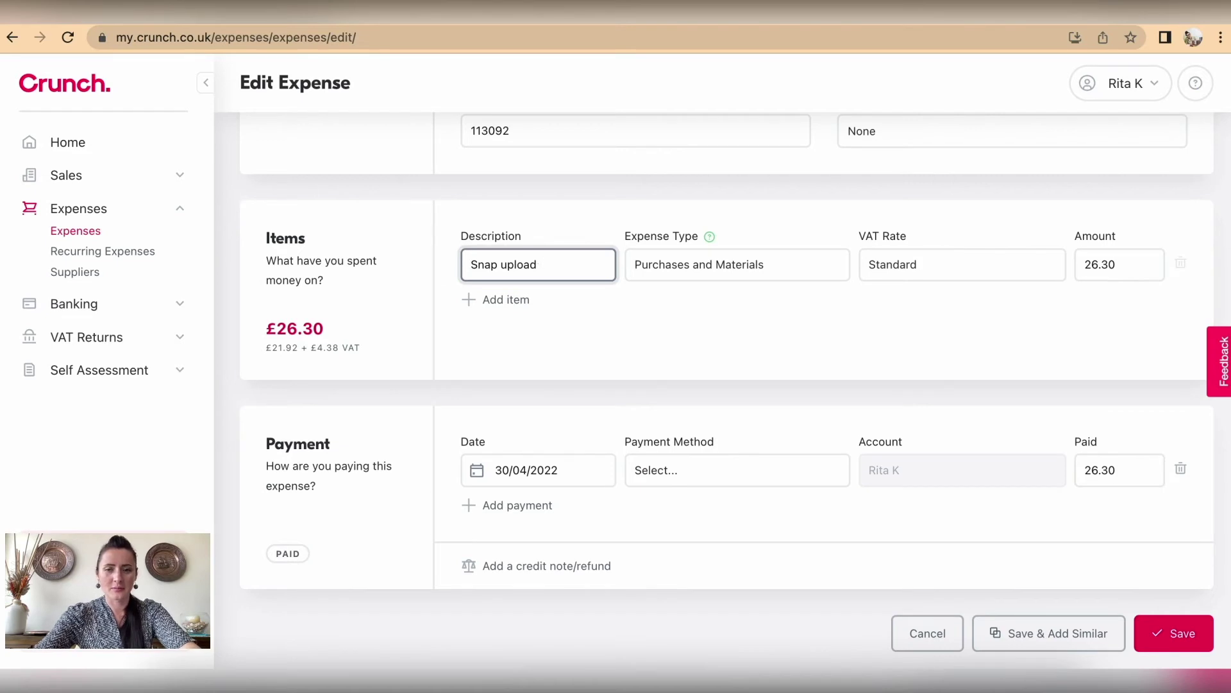
text(- material)
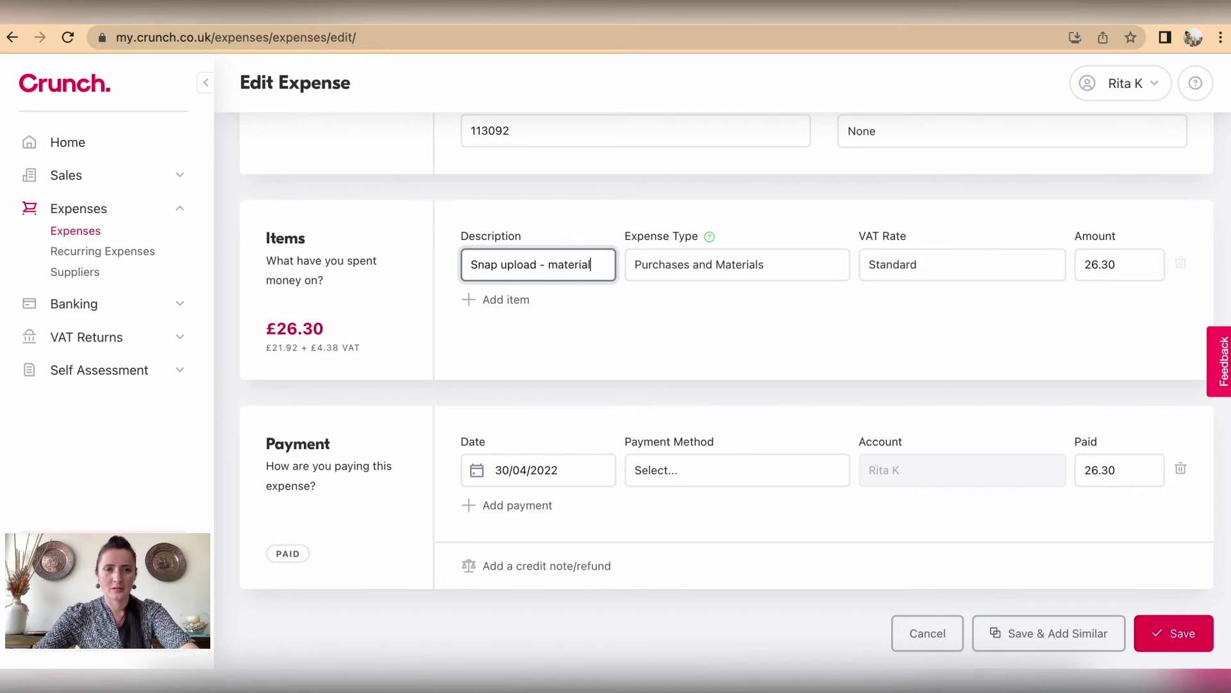
text(s and supp)
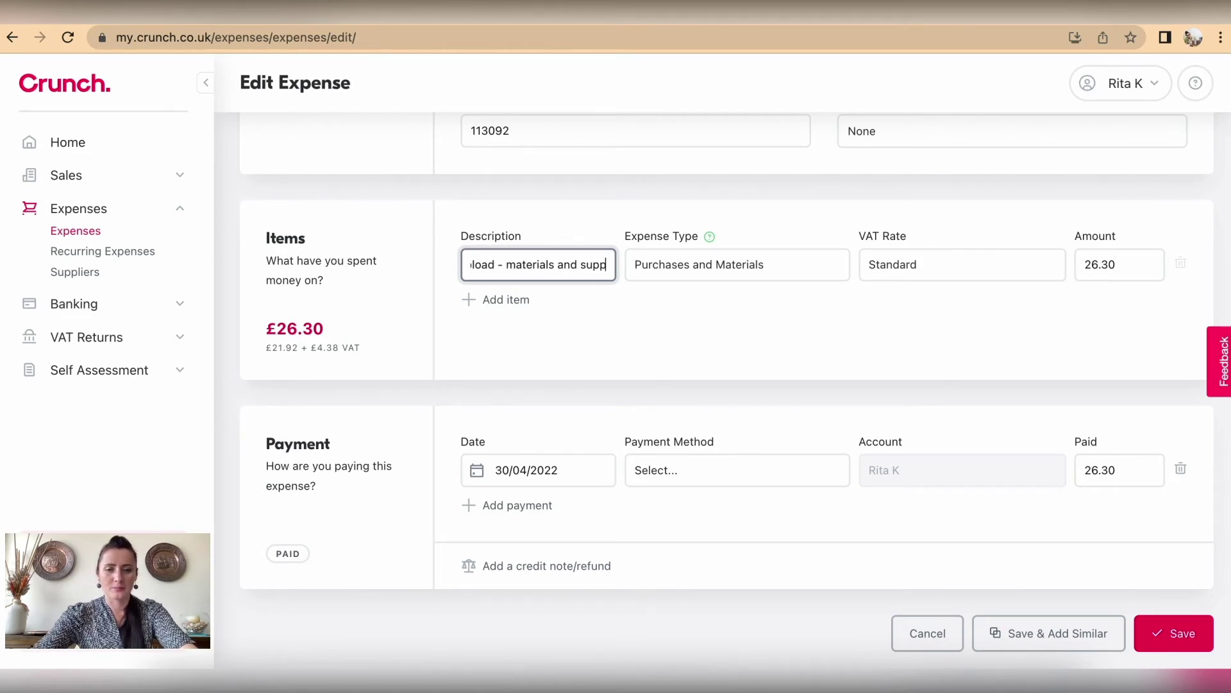
text(lies)
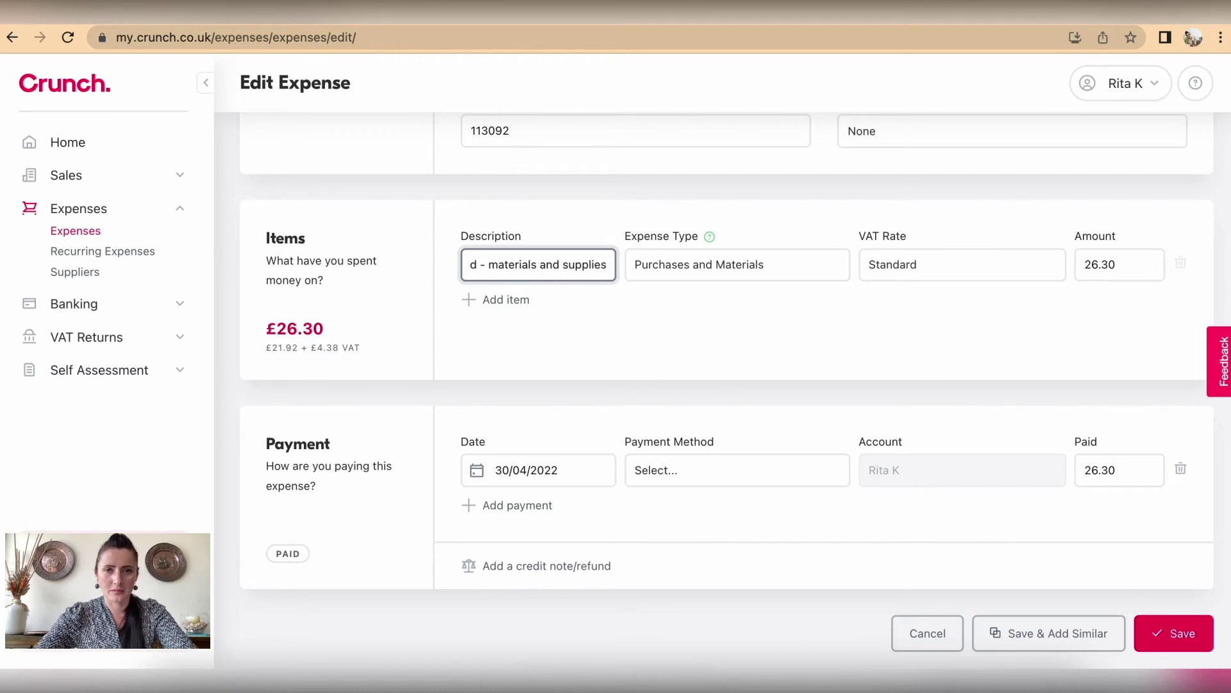
click(721, 304)
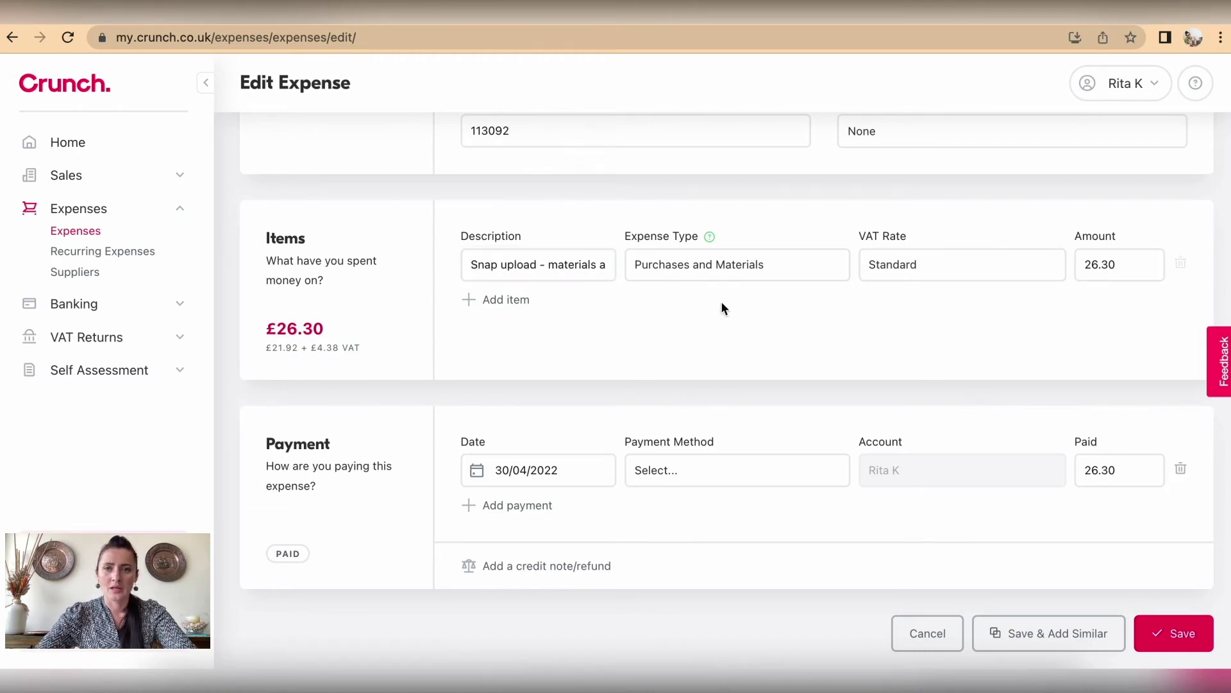
scroll(721, 304, down, 1)
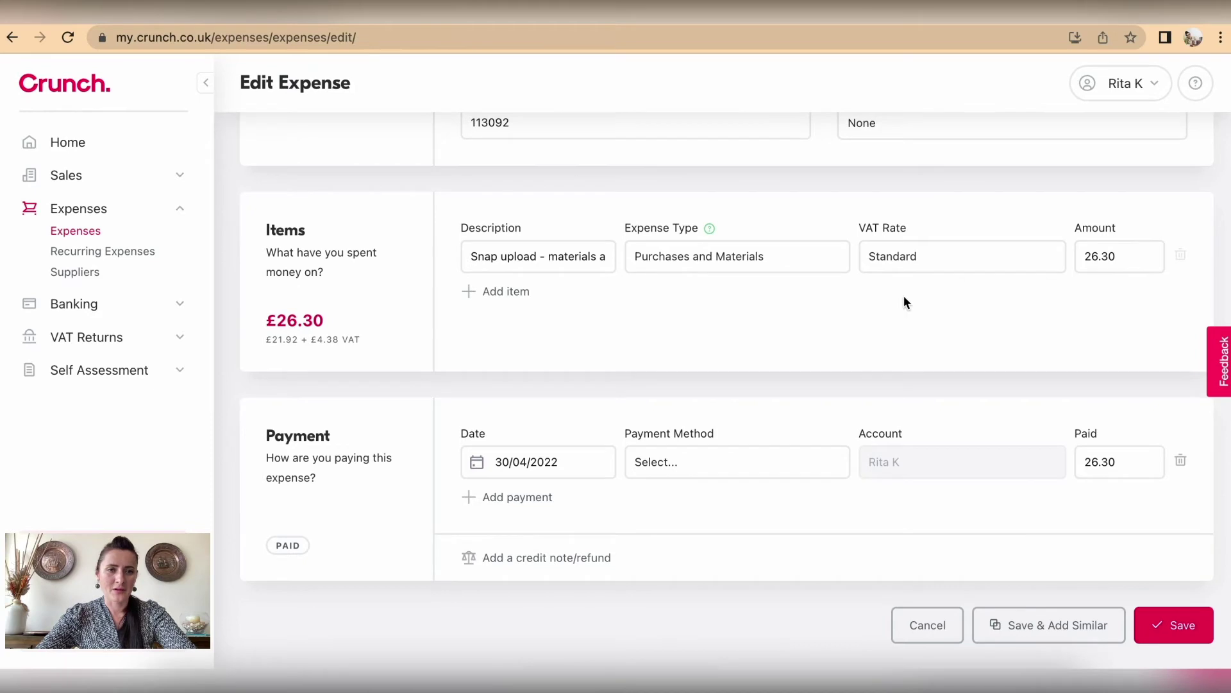
Step: Delete the payment row, leaving £26.30 owed
click(684, 464)
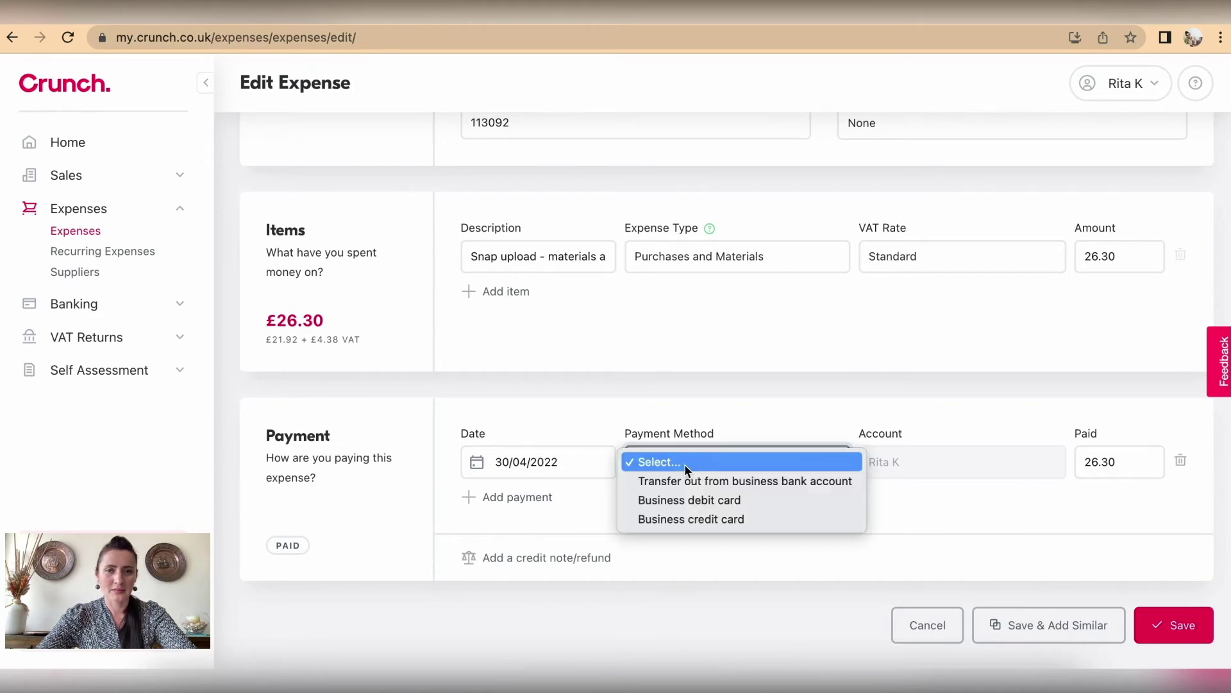
click(683, 464)
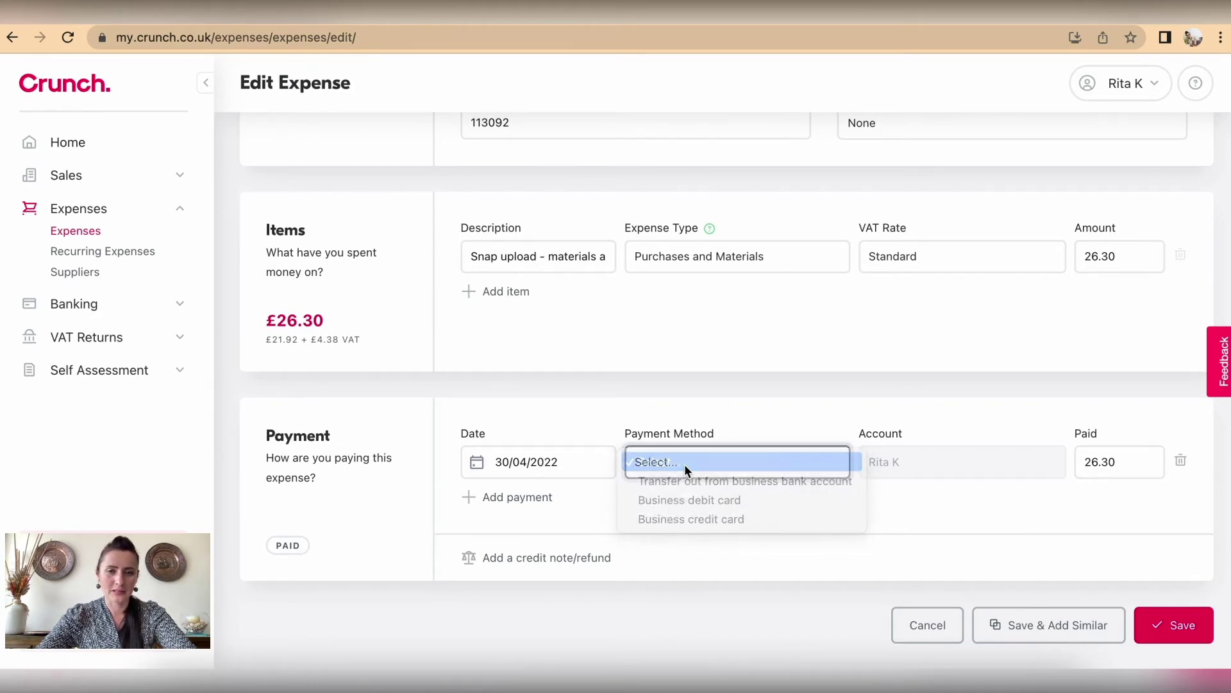
click(1181, 461)
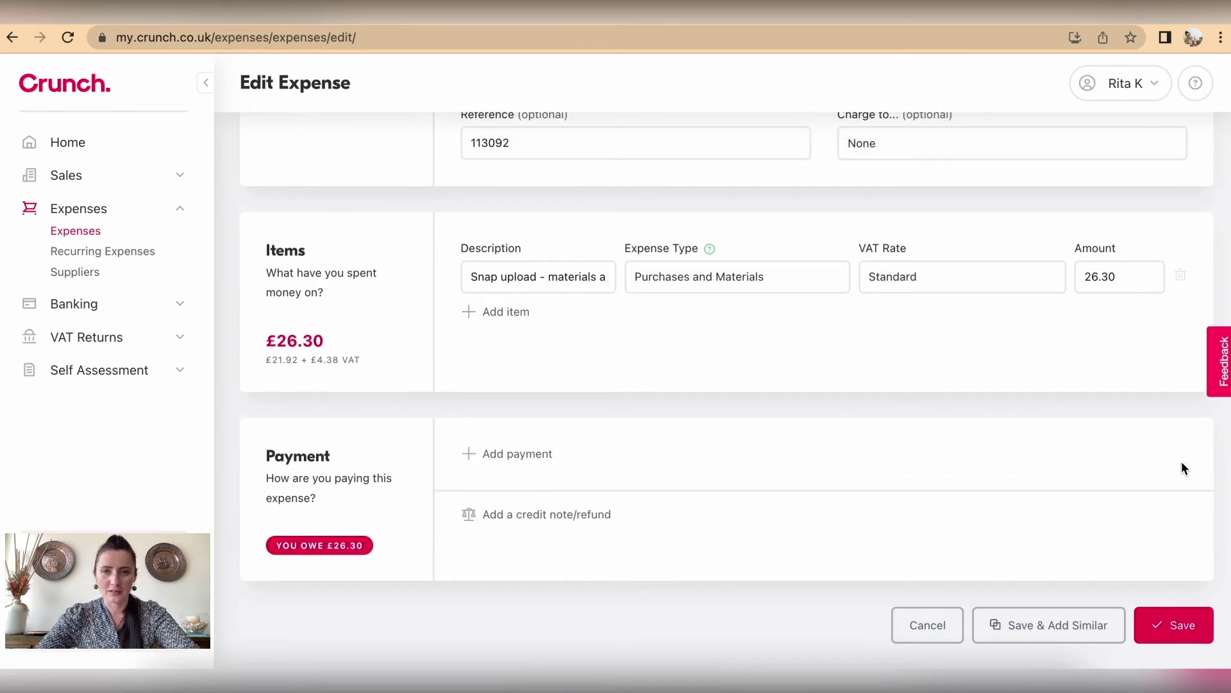
Step: Save the Local Shop Ltd £26.30 expense and view its attached receipt
click(1180, 626)
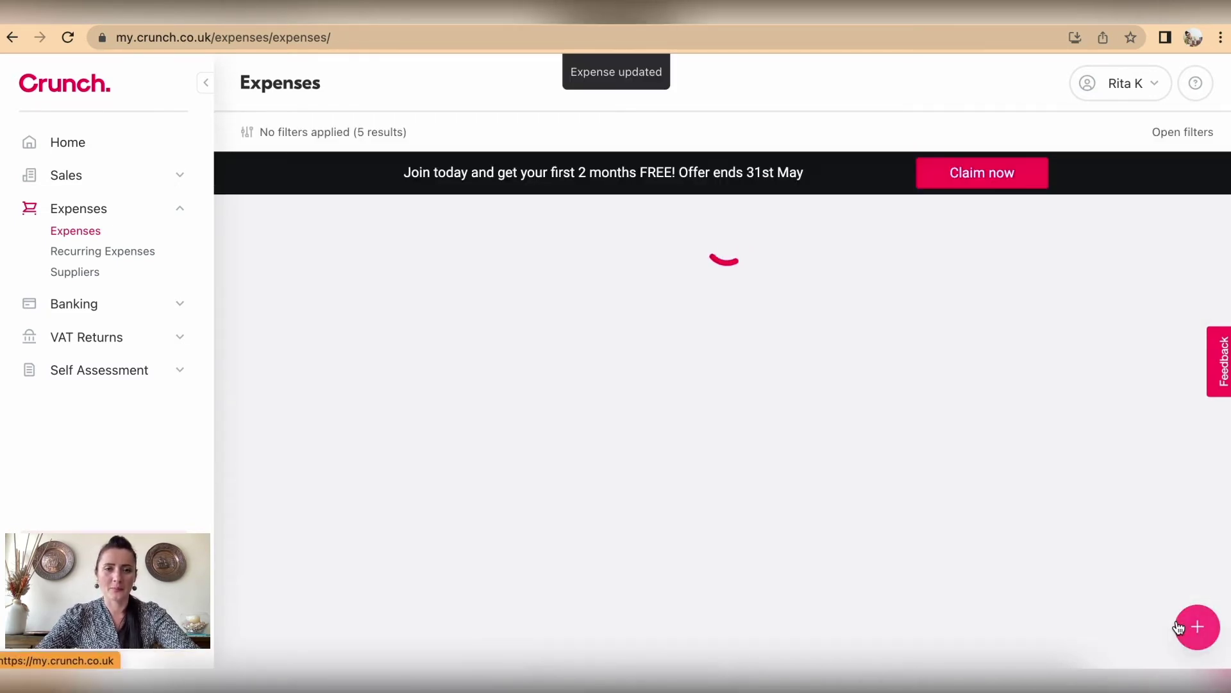
scroll(628, 357, down, 1)
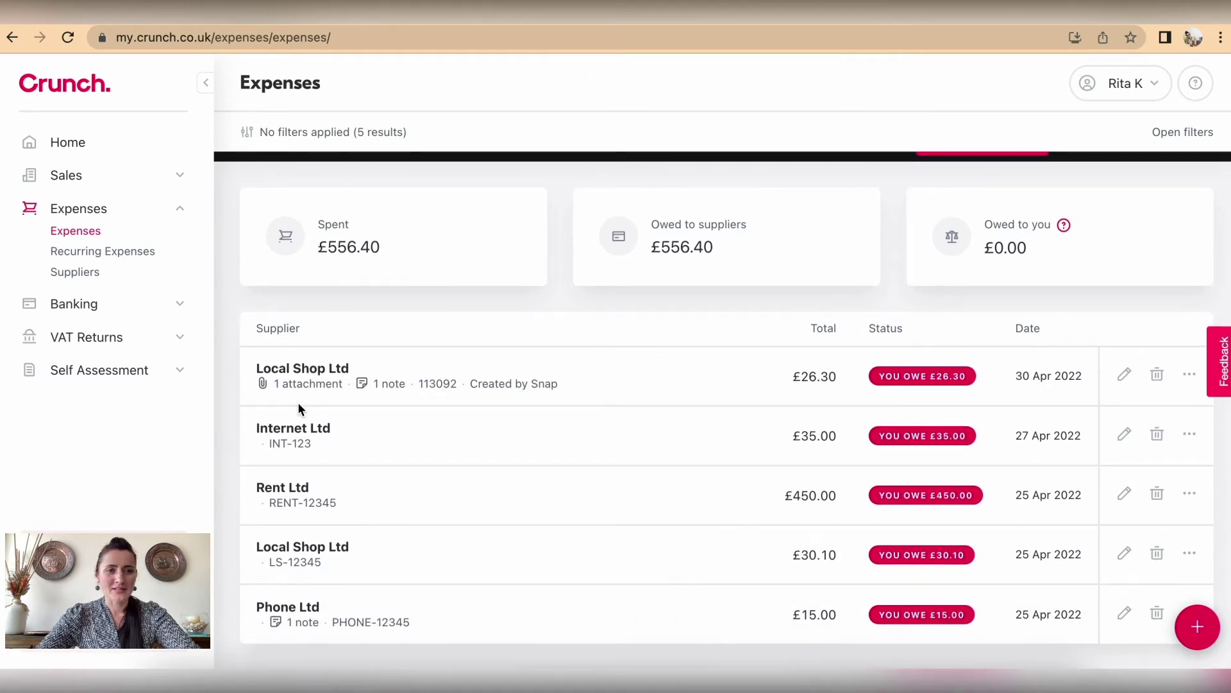
click(265, 384)
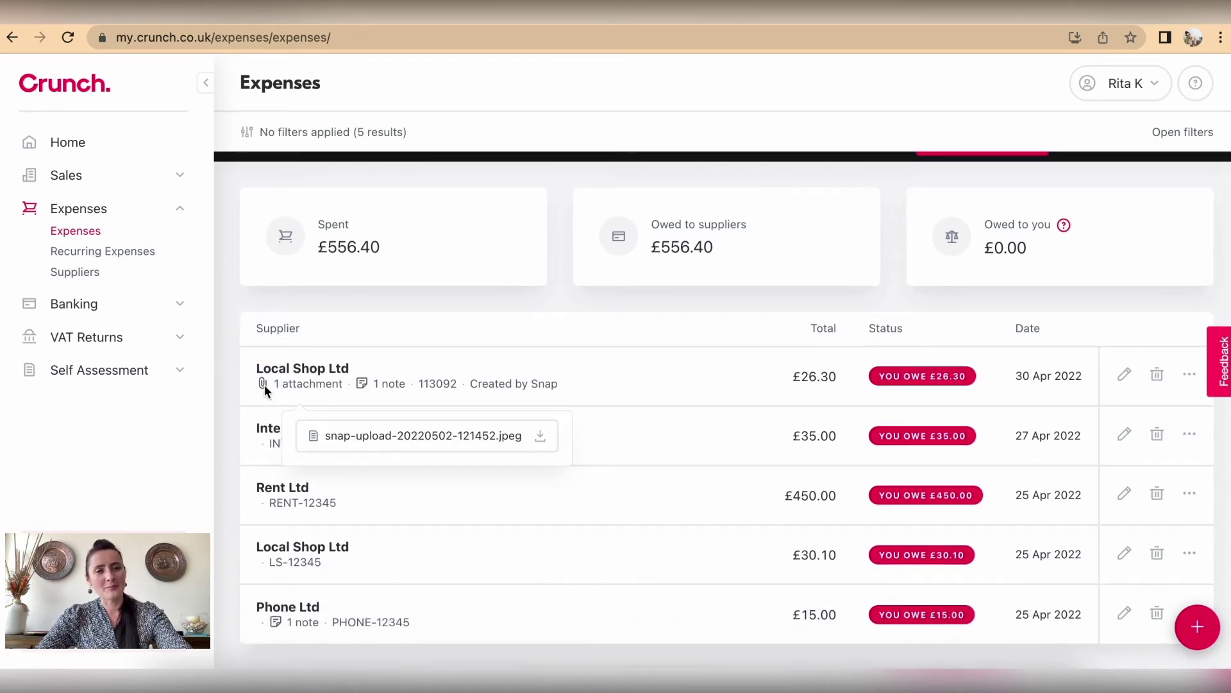
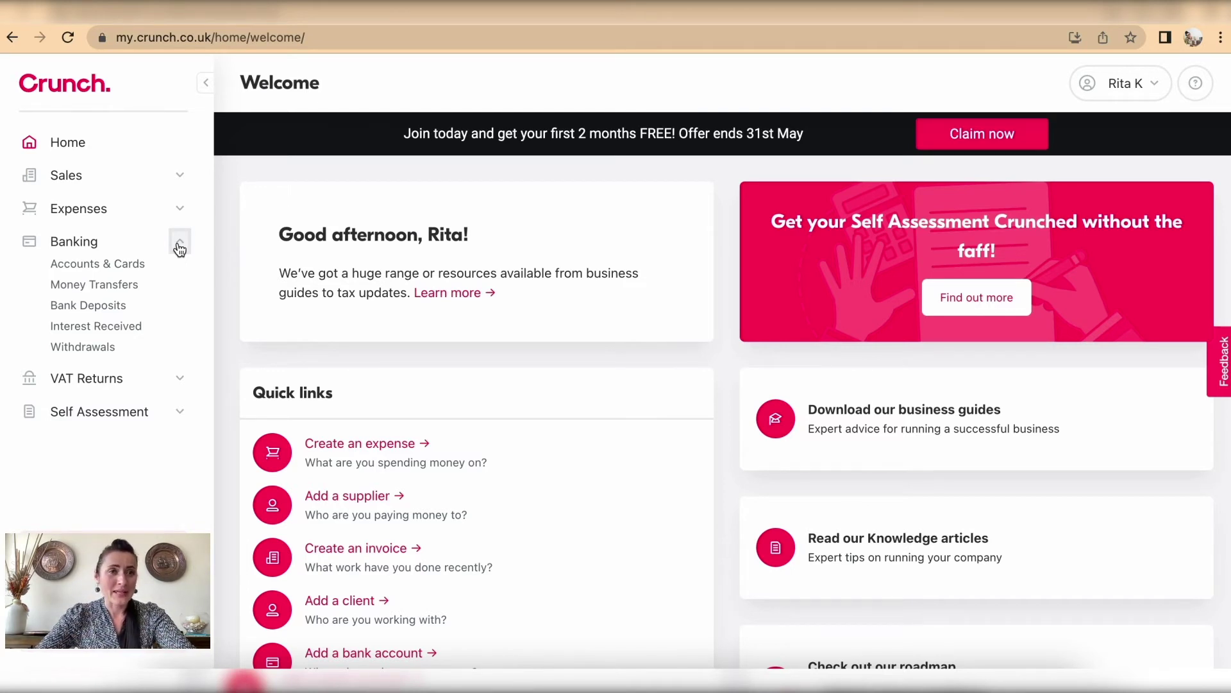
Step: Start a new bank account named 'Current Account - Personal' at Lloyds Bank and select its opening balance
click(127, 266)
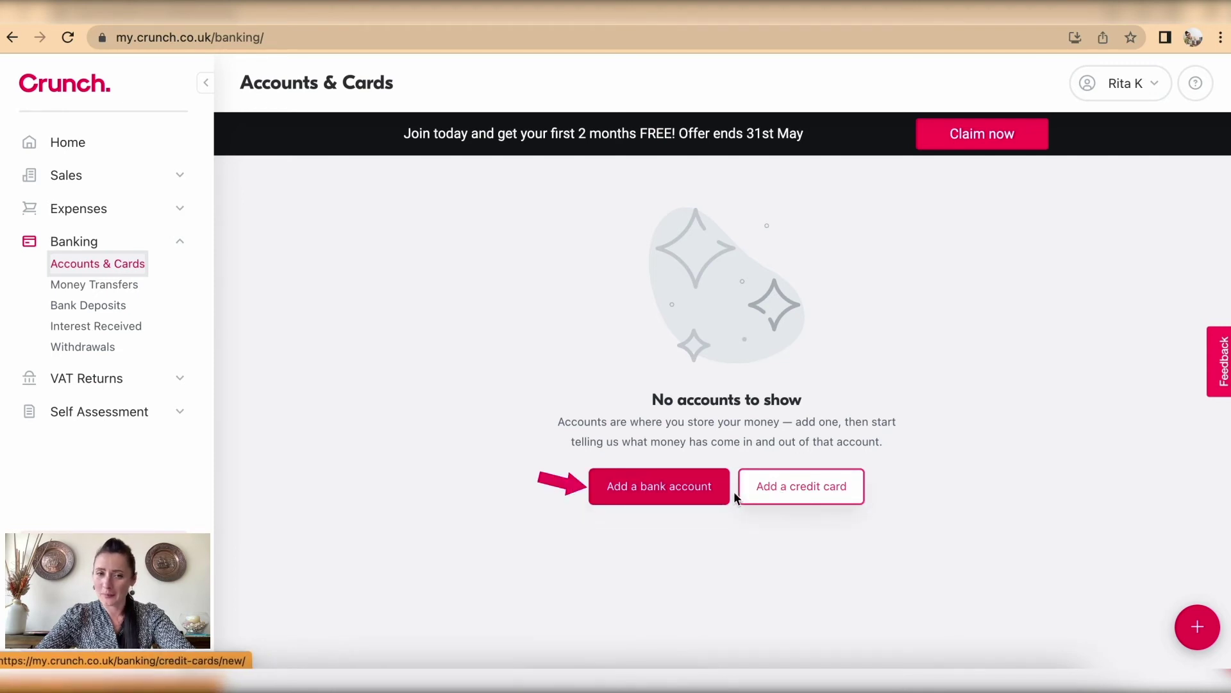
click(672, 500)
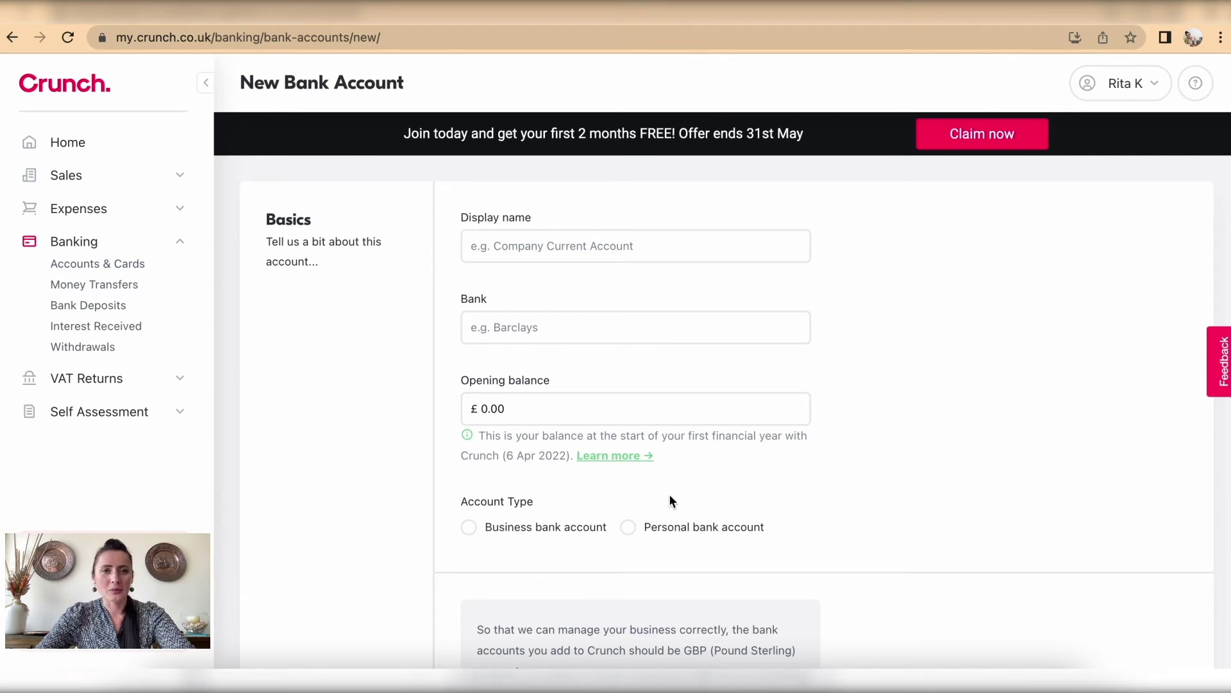
click(570, 251)
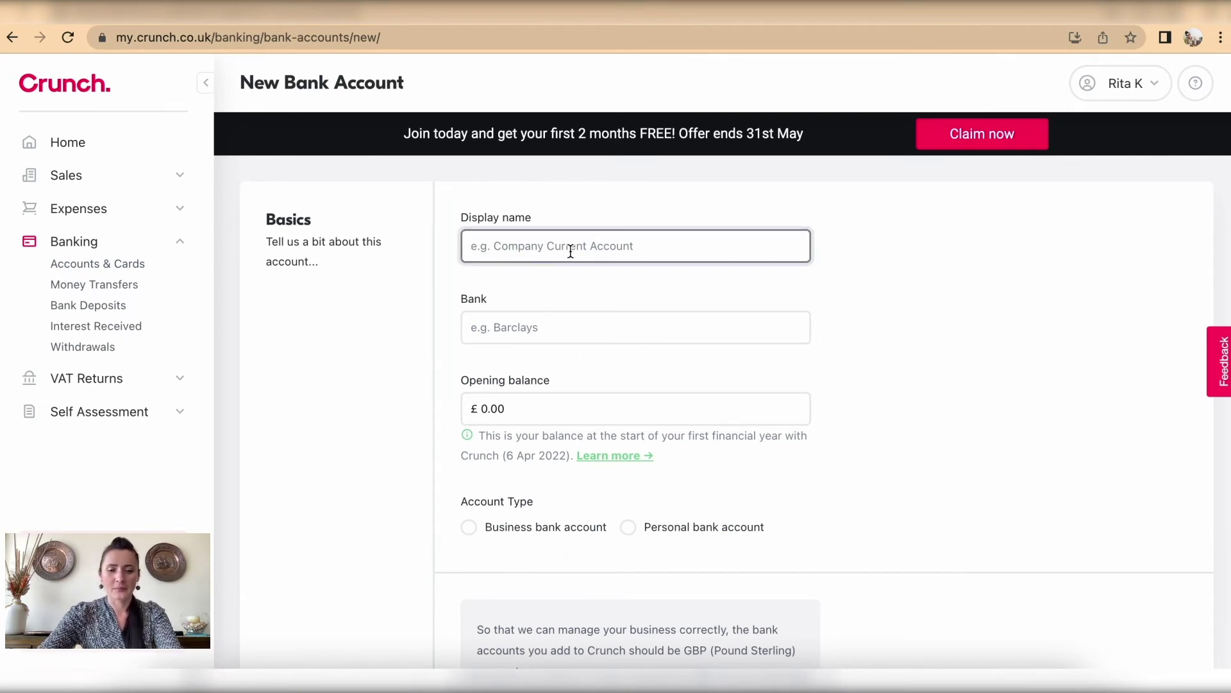
text(Current Account - Personal)
click(577, 327)
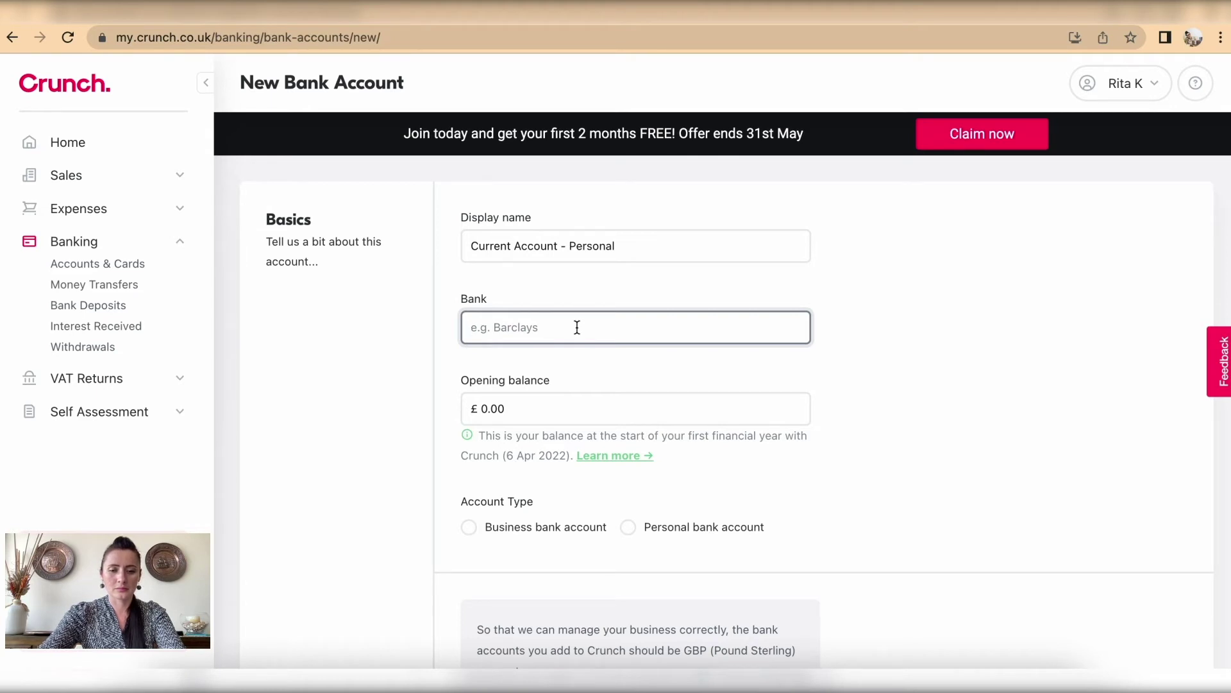
text(Lloyds)
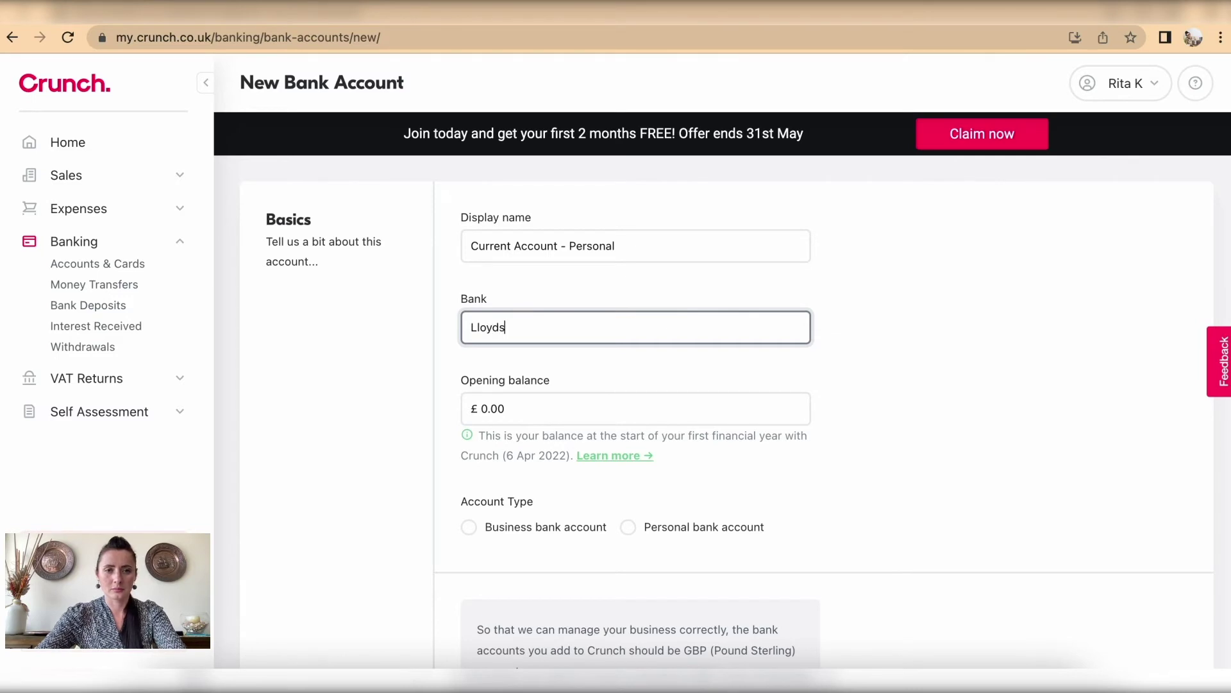
text( Bank)
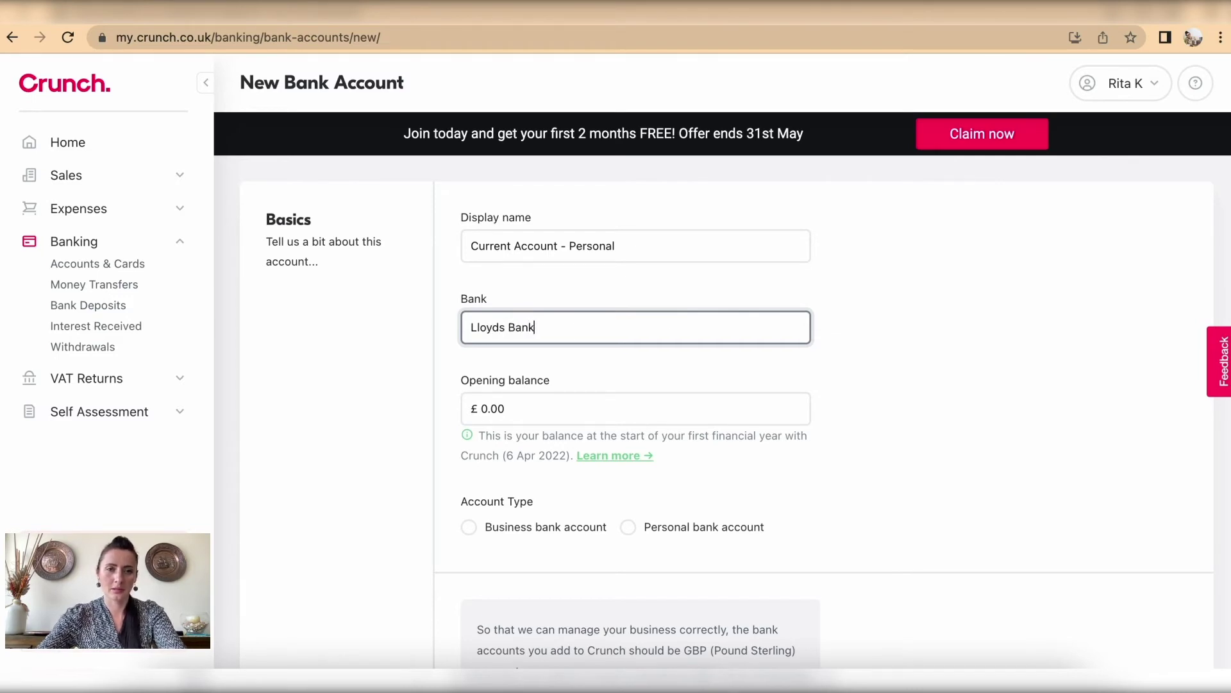
scroll(616, 426, down, 2)
drag(511, 333, 448, 335)
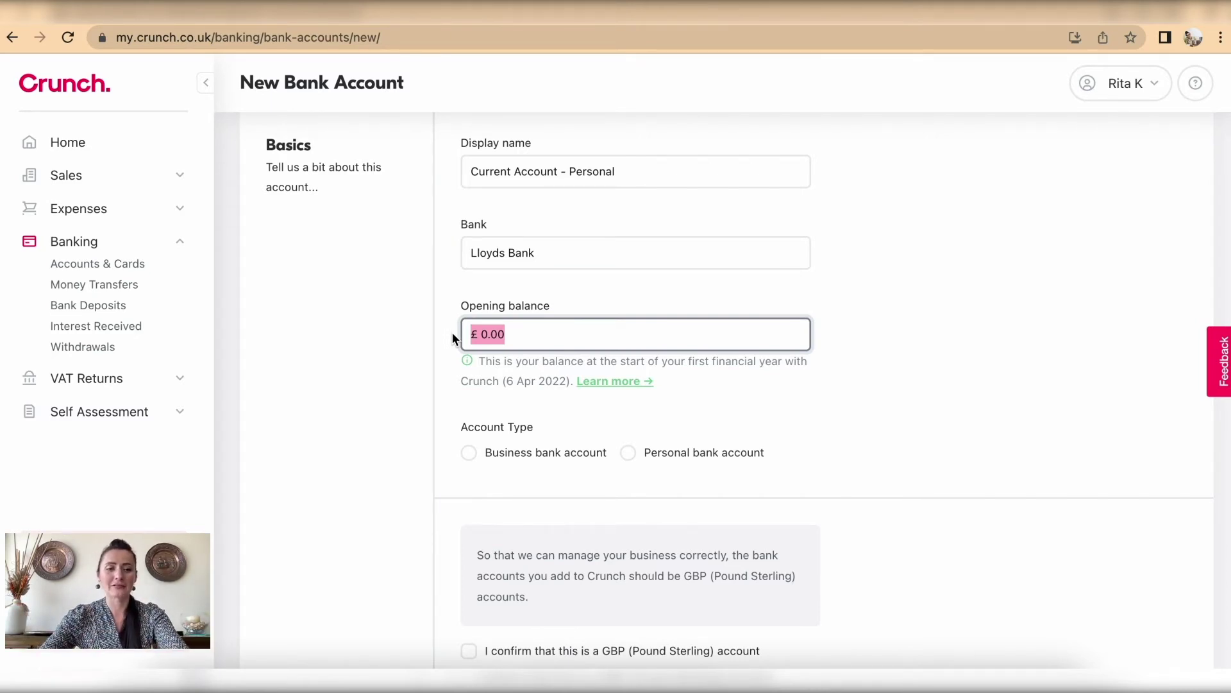
Step: Enter a £1,000 opening balance
text(1000)
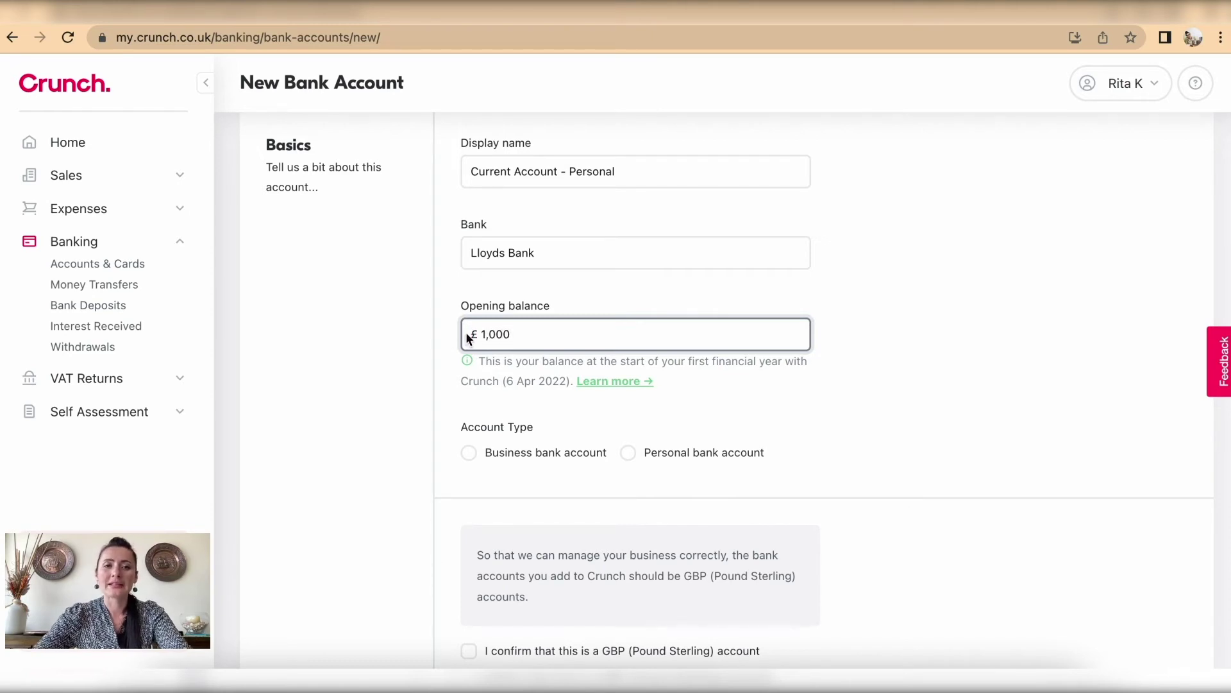
click(816, 410)
scroll(816, 411, down, 2)
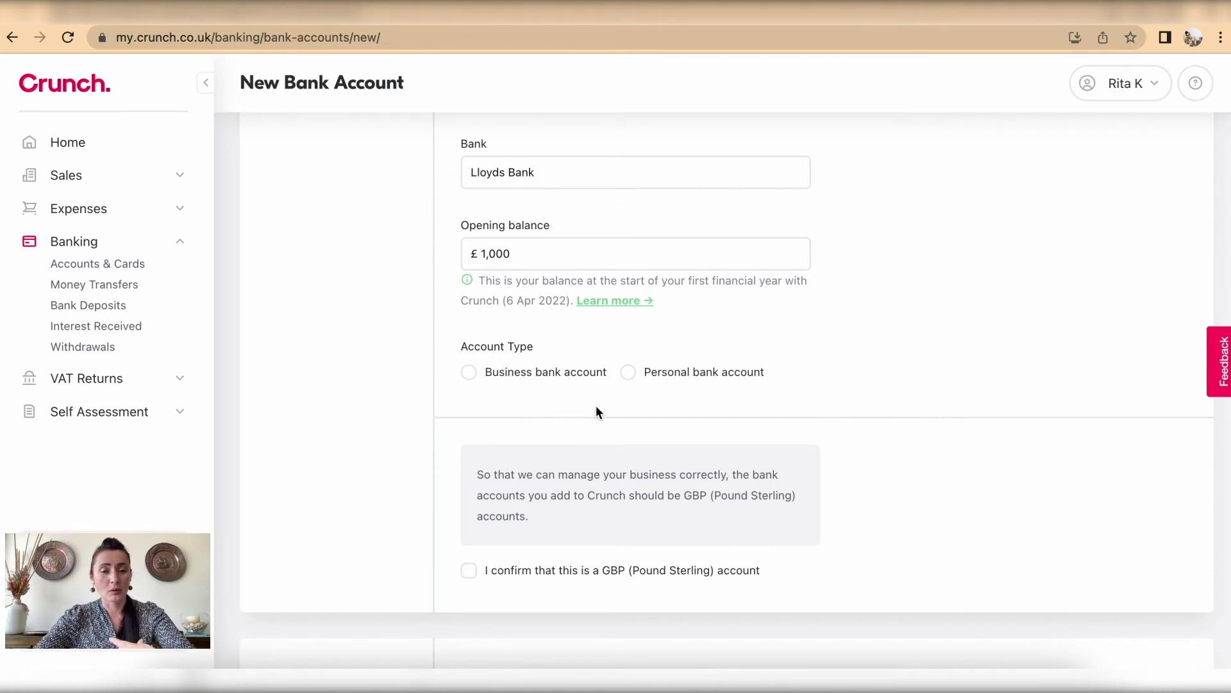
scroll(648, 254, up, 3)
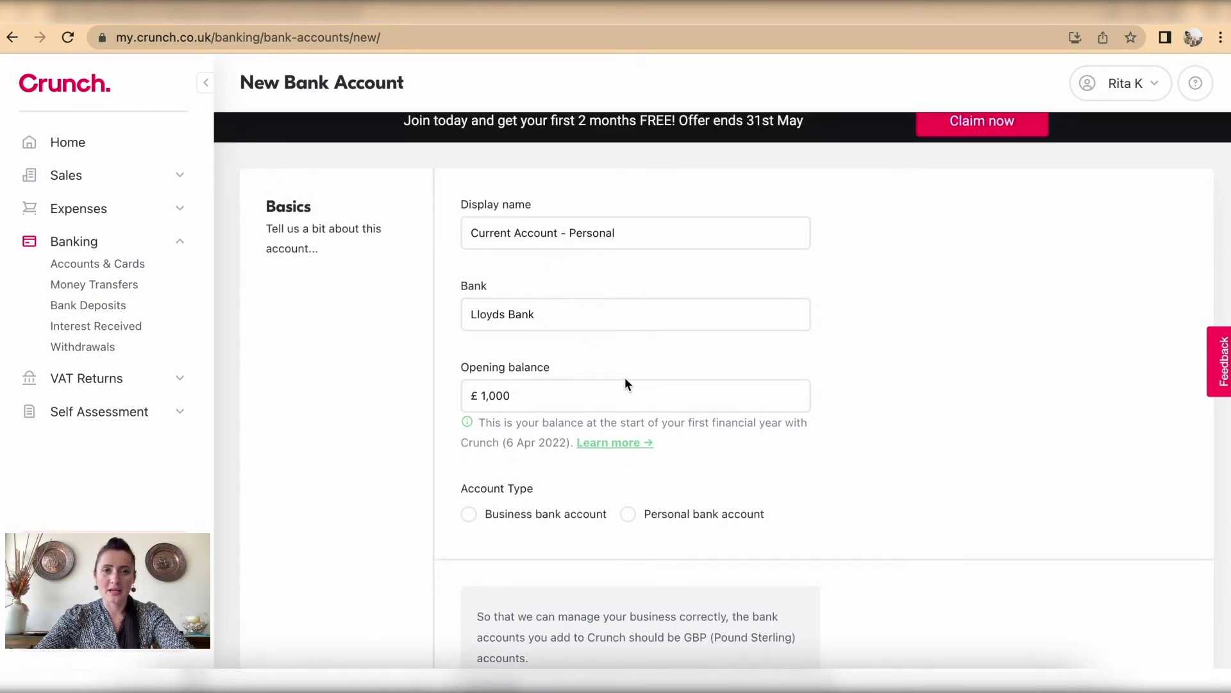
Step: Mark the account as a Personal bank account and confirm it is held in GBP
click(628, 513)
scroll(630, 517, down, 2)
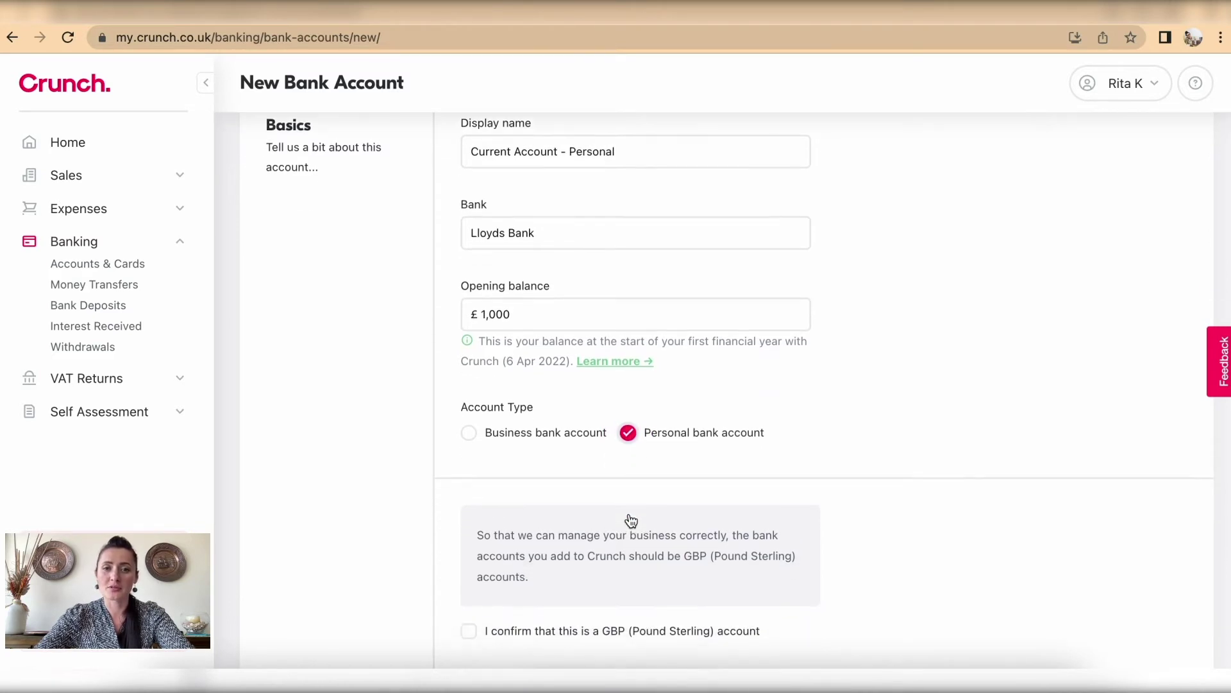
scroll(631, 521, down, 4)
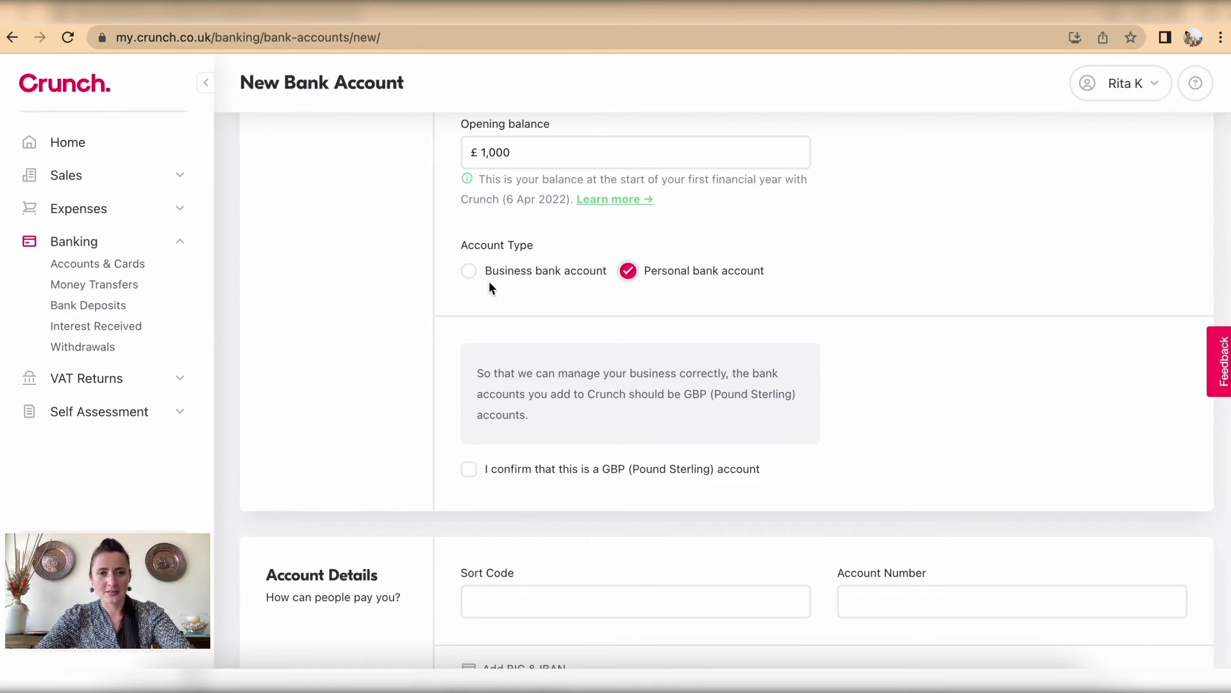
scroll(648, 394, down, 3)
click(466, 360)
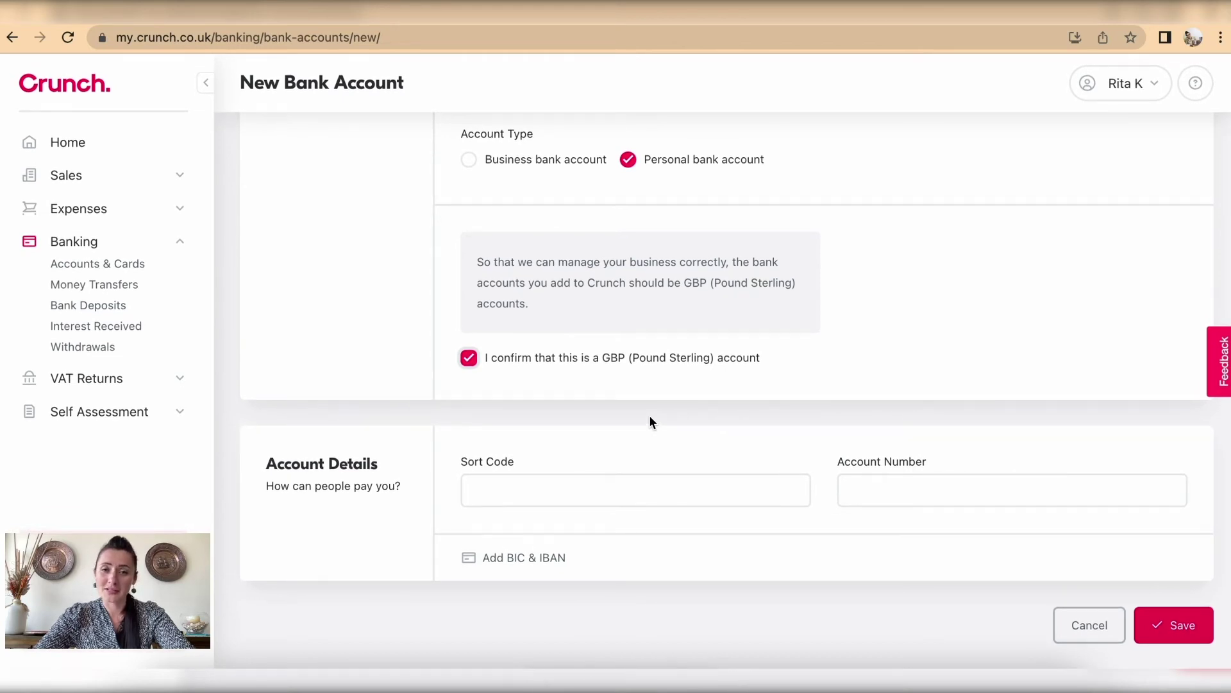
Step: Enter sort code 00-00-00 and account number 00000000
click(552, 496)
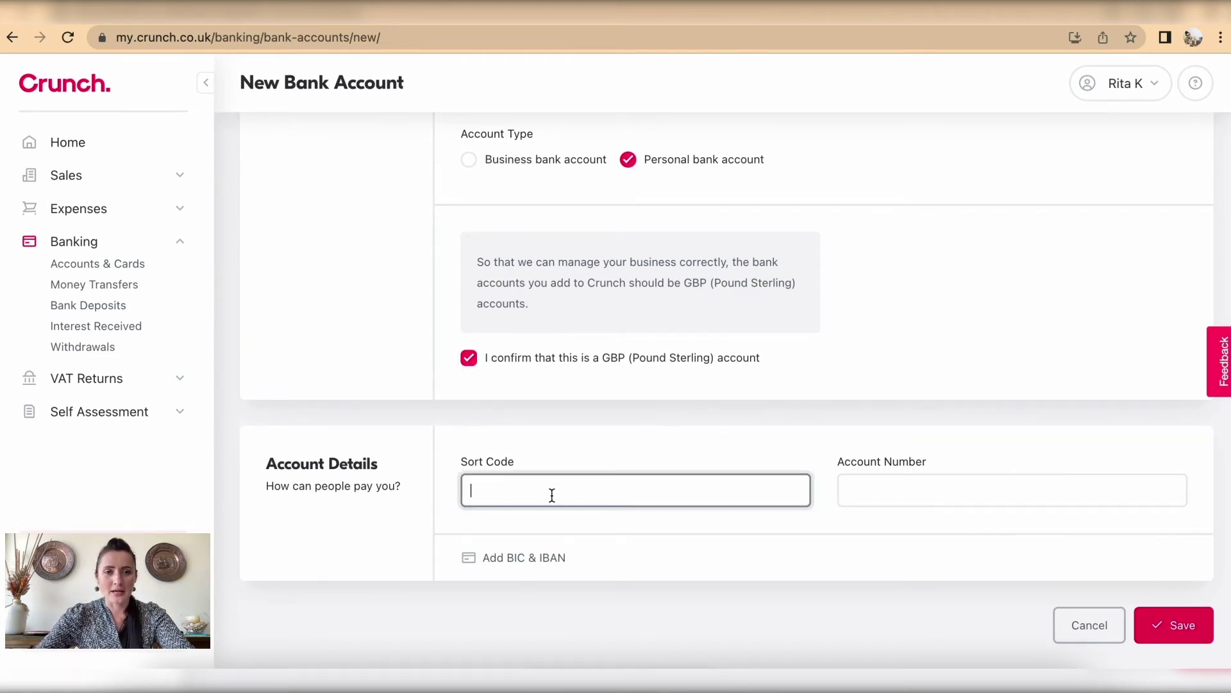
text(00-00-00)
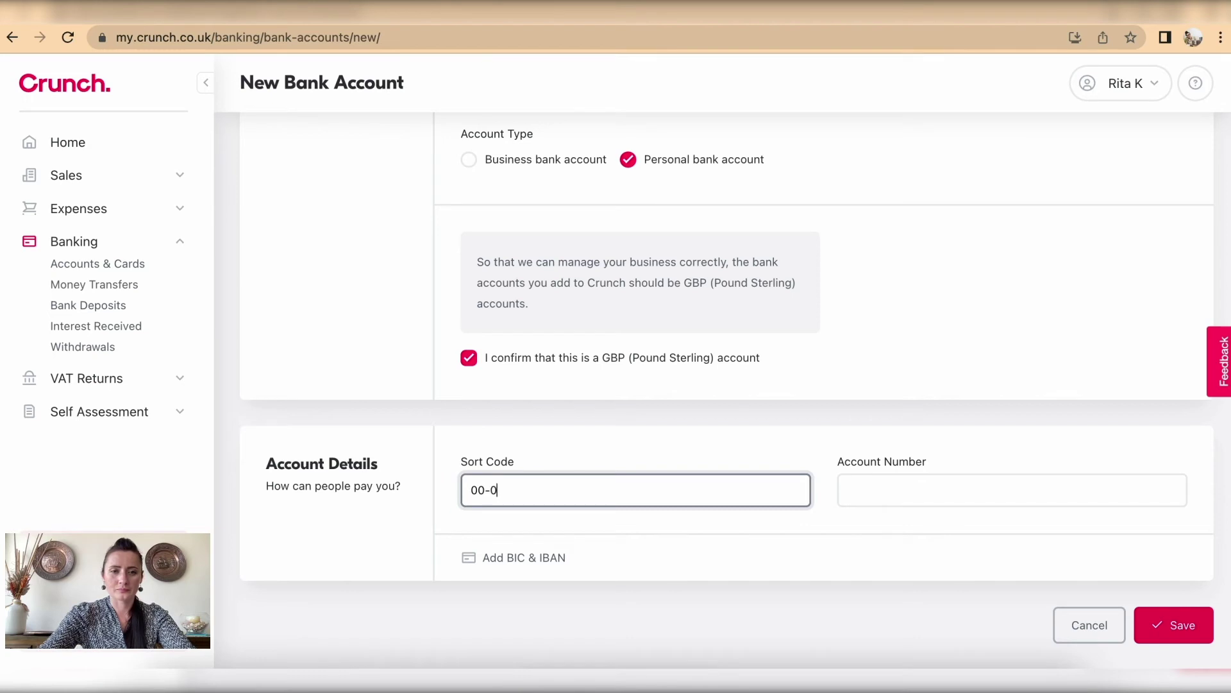
click(862, 499)
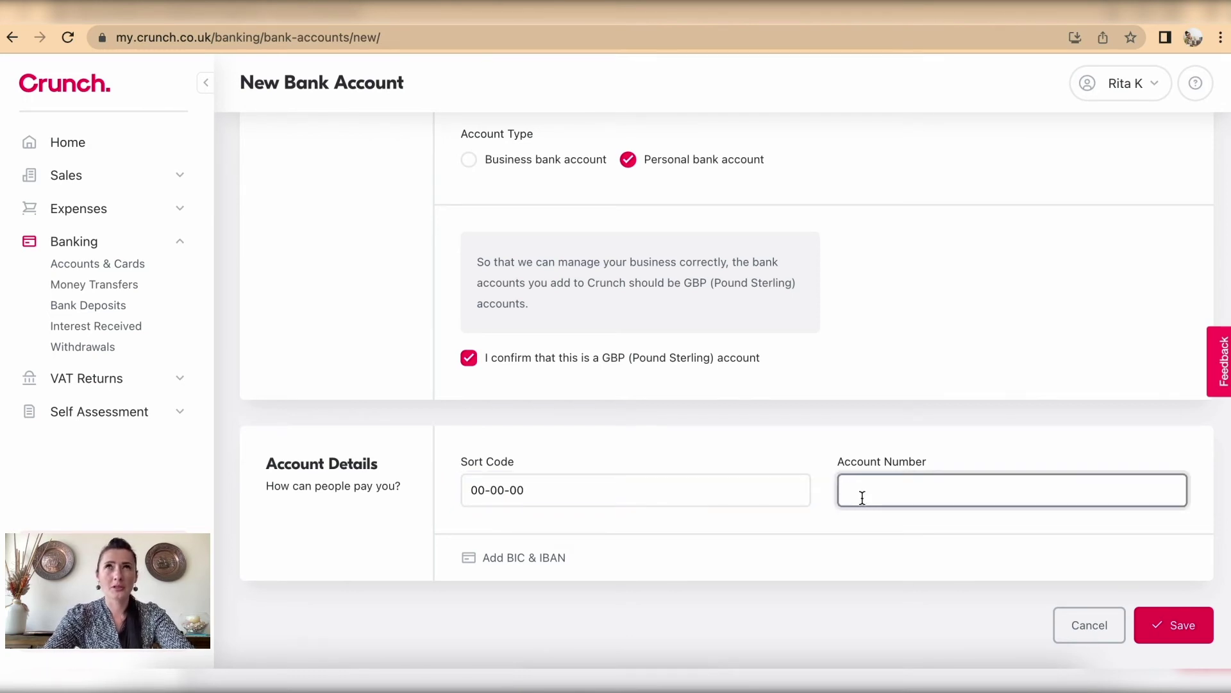
text(0)
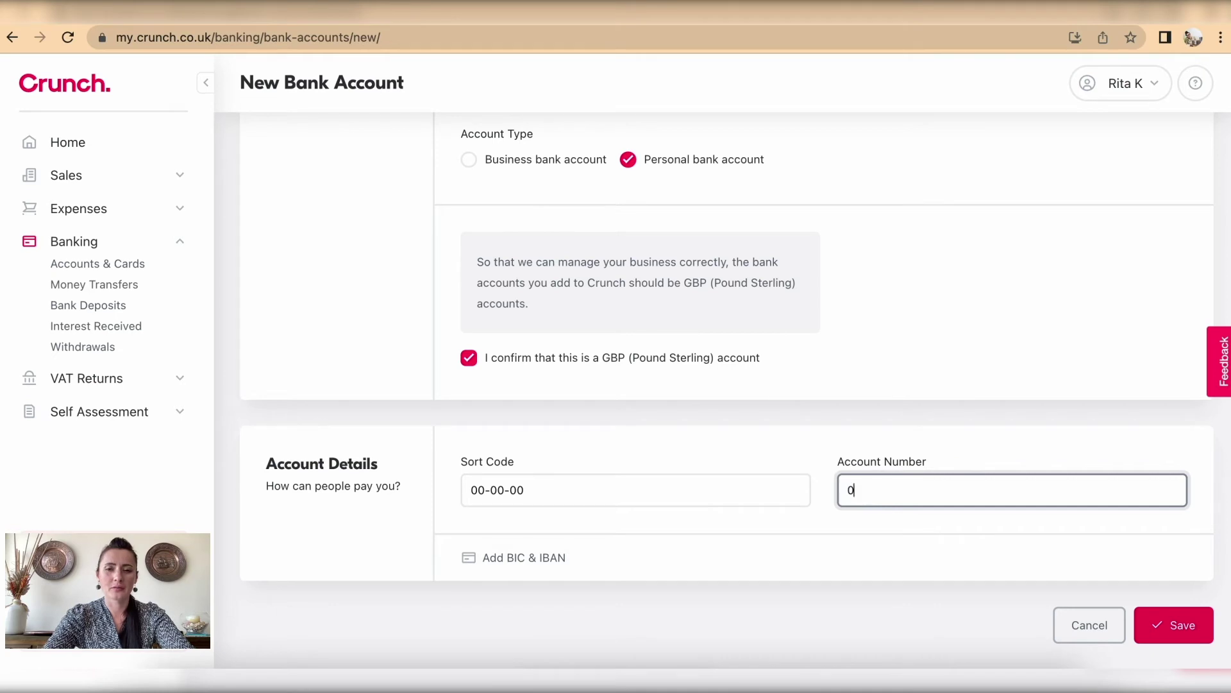
text(0000000)
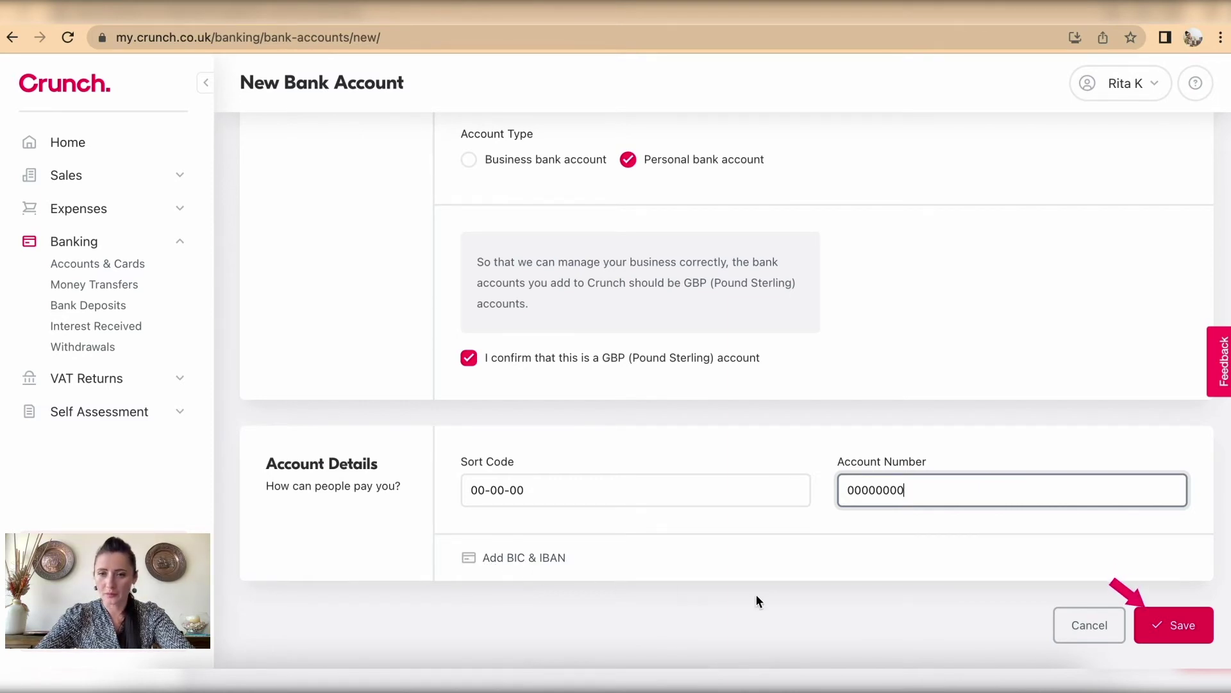
Step: Save the personal account and start a second account 'Current Account - Business' at Lloyds Bank
click(1183, 628)
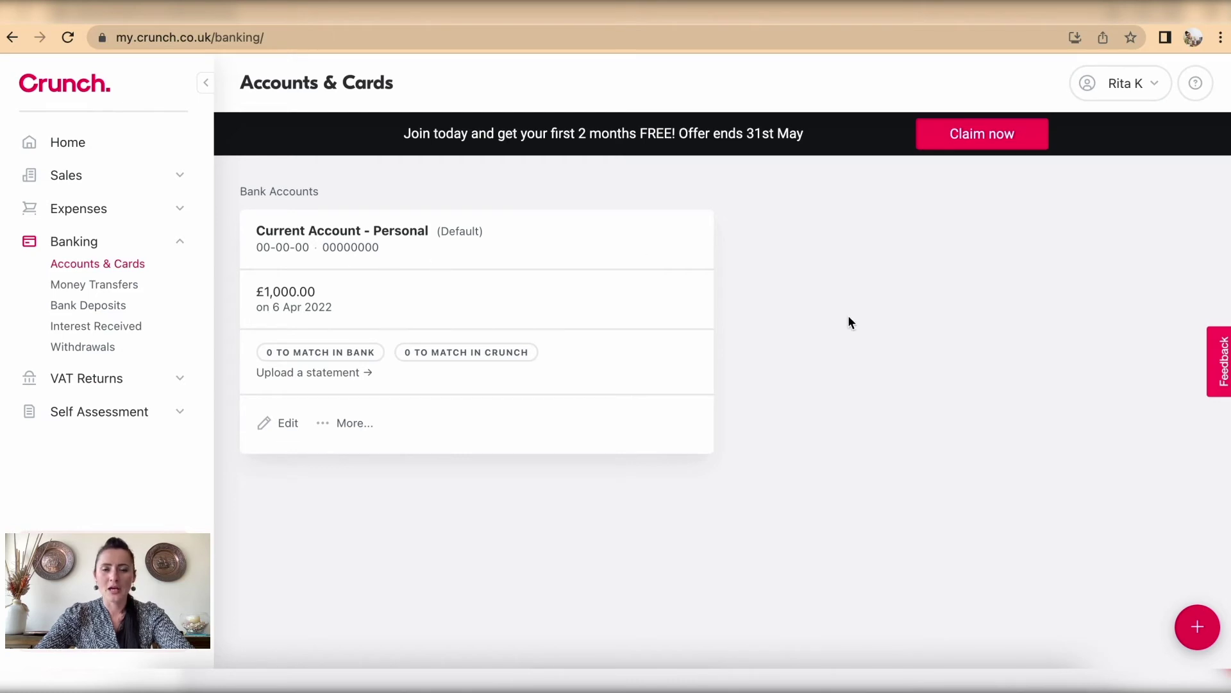
click(1198, 630)
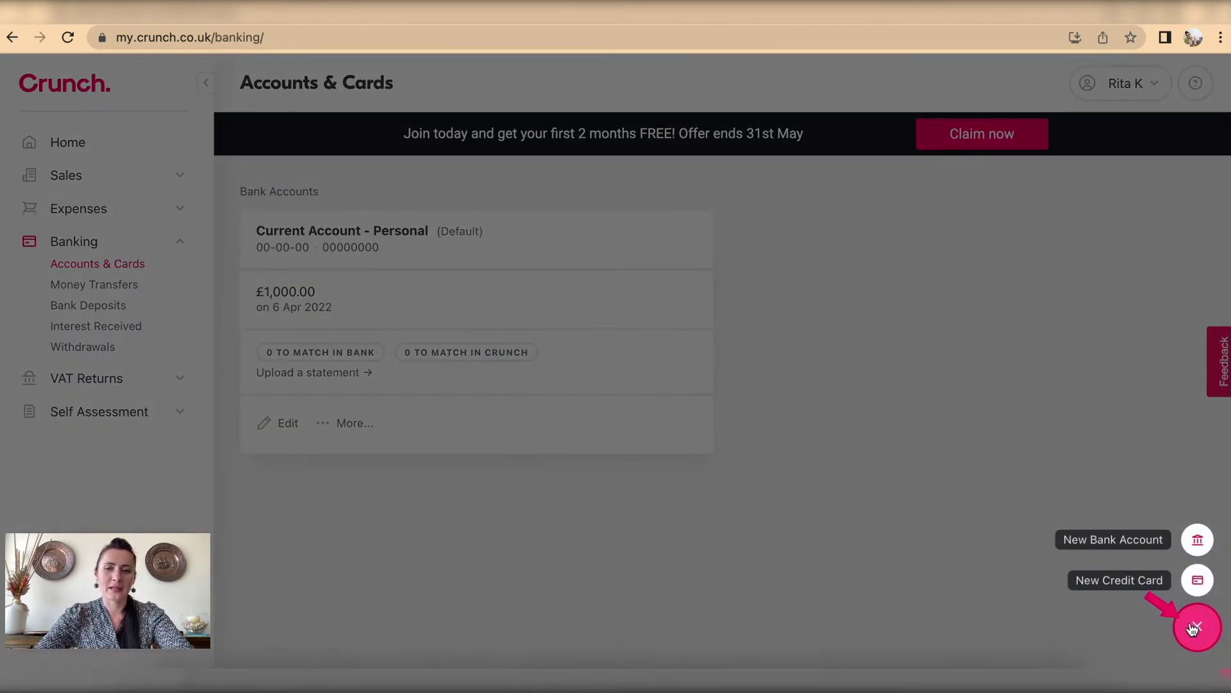
click(1145, 542)
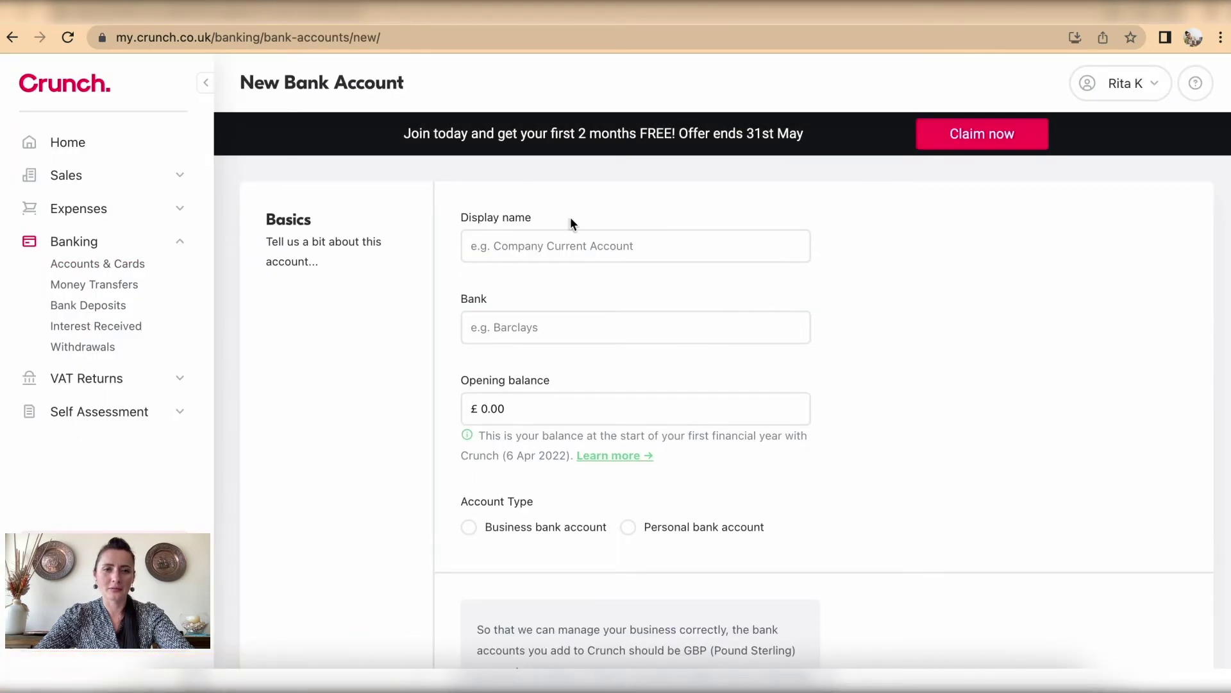
click(509, 239)
click(527, 279)
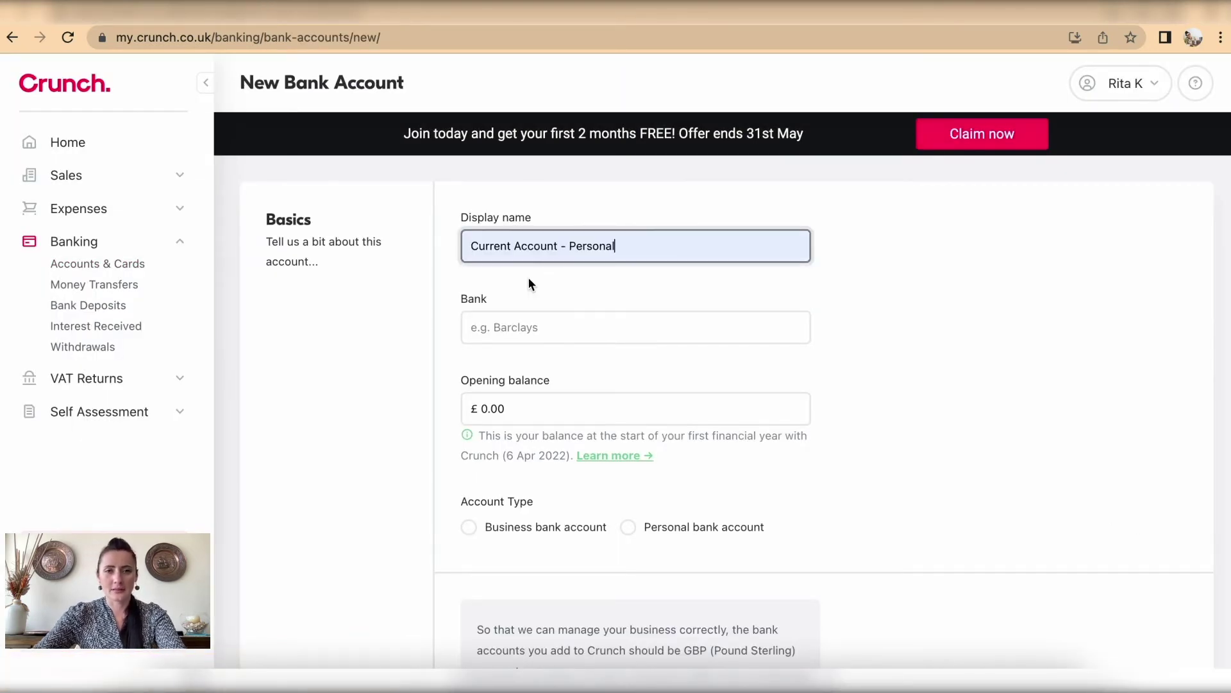
key(BackSpace)
key(BackSpace)
key(BackSpace)
key(BackSpace)
key(BackSpace)
key(BackSpace)
key(BackSpace)
key(BackSpace)
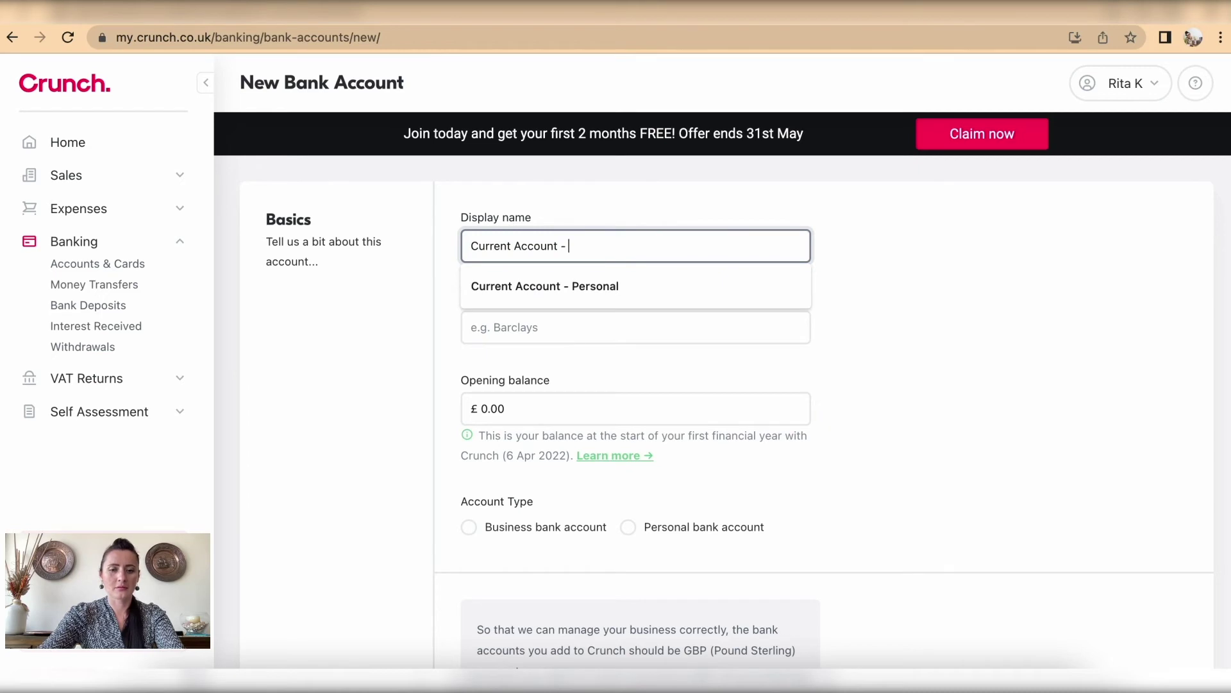
text(Business)
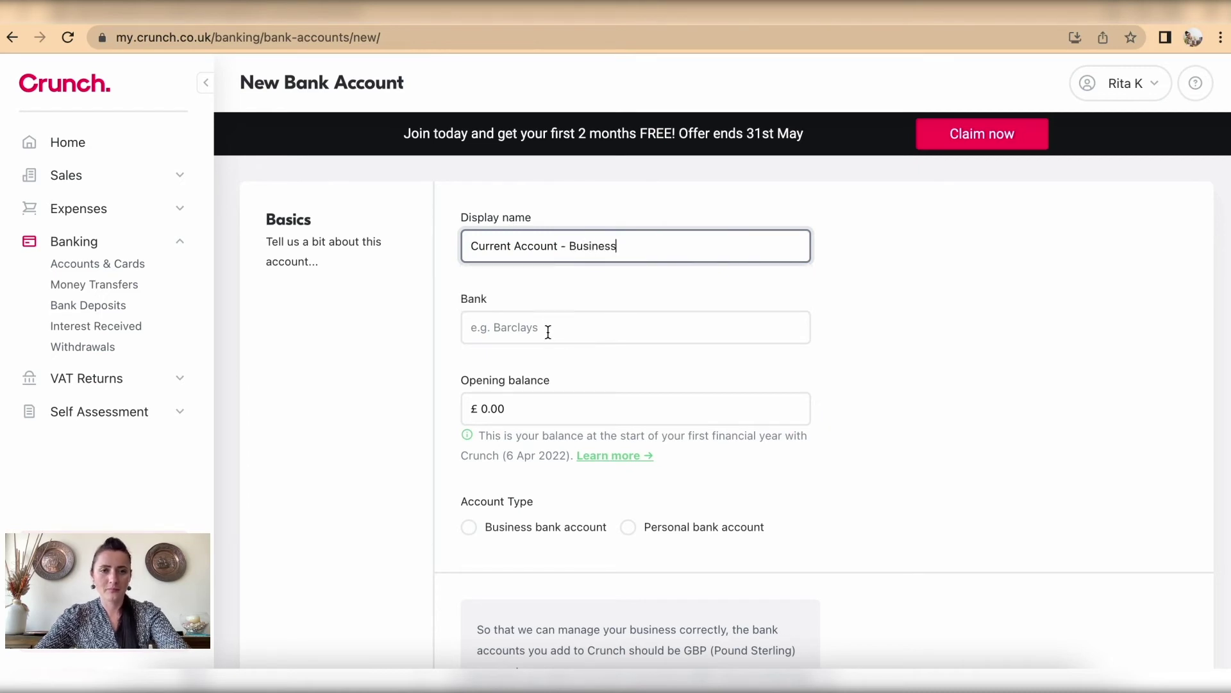
click(548, 329)
click(548, 368)
Step: Give it a £500 opening balance, Business bank account type and GBP confirmation
click(540, 409)
scroll(539, 409, down, 2)
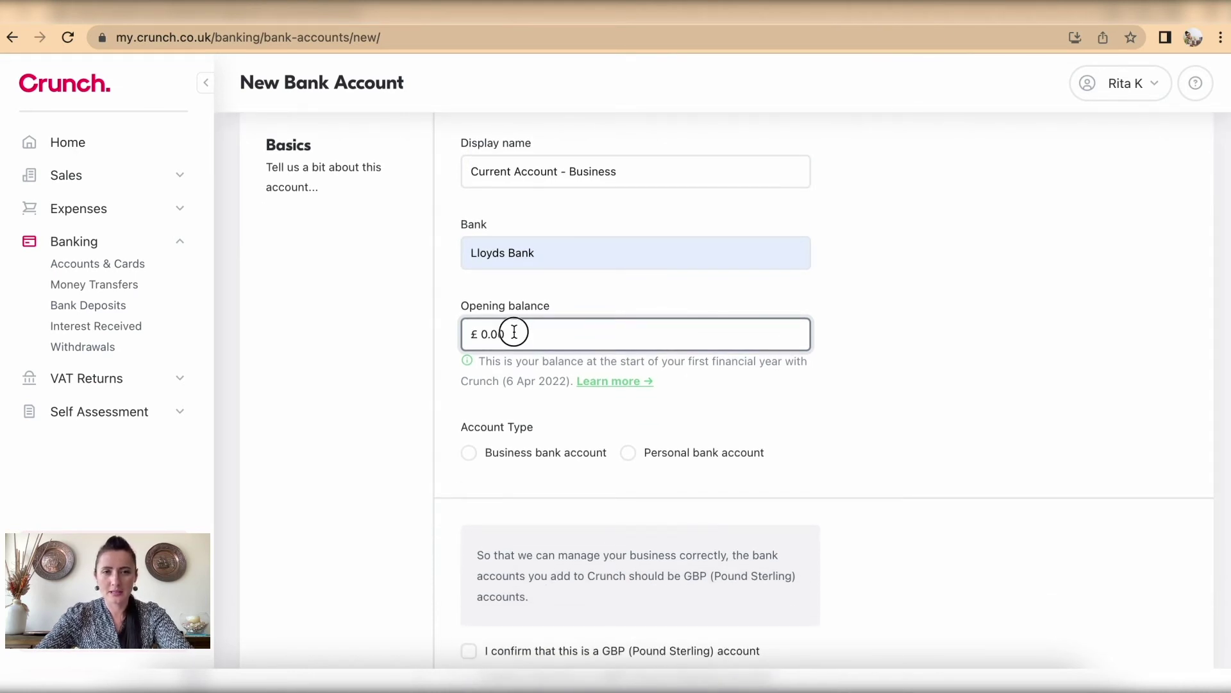
drag(512, 330, 433, 333)
text(500)
click(735, 399)
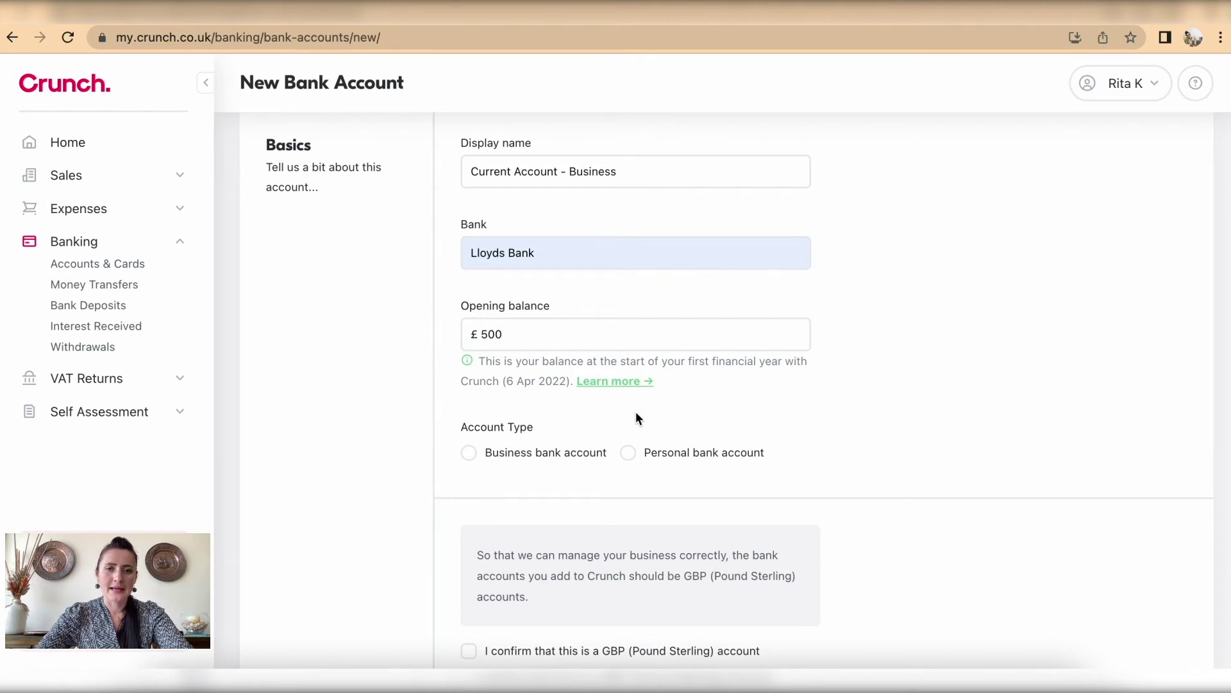
click(469, 453)
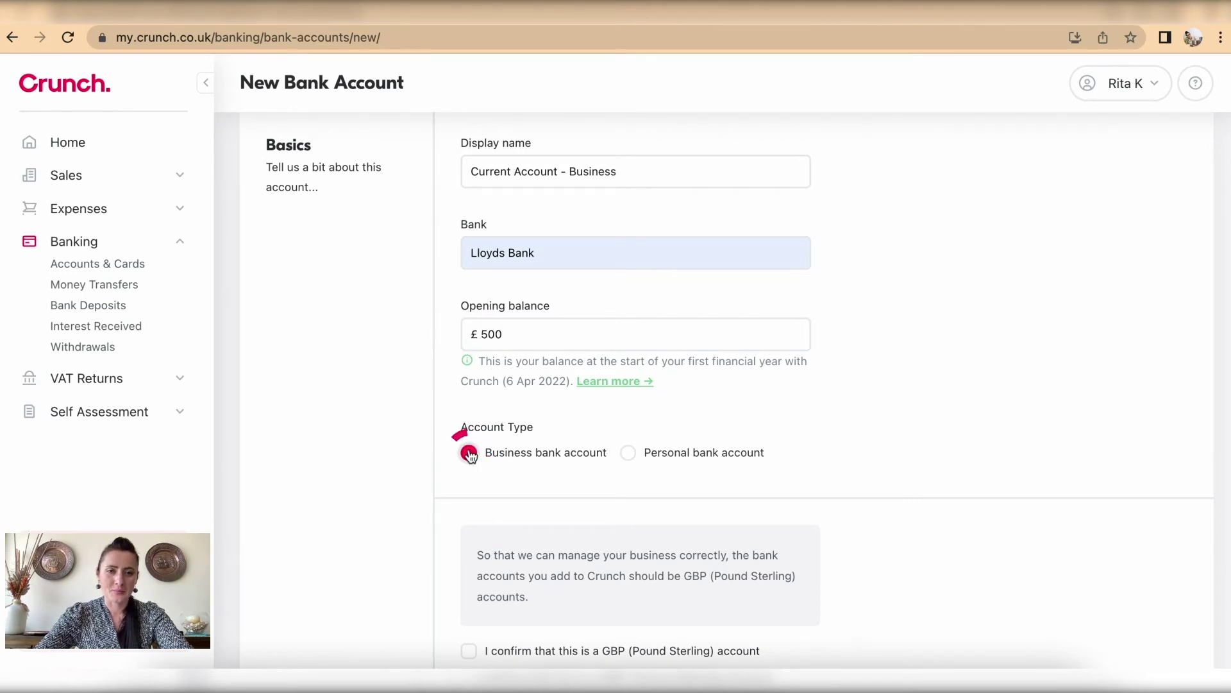
scroll(576, 500, down, 5)
click(469, 358)
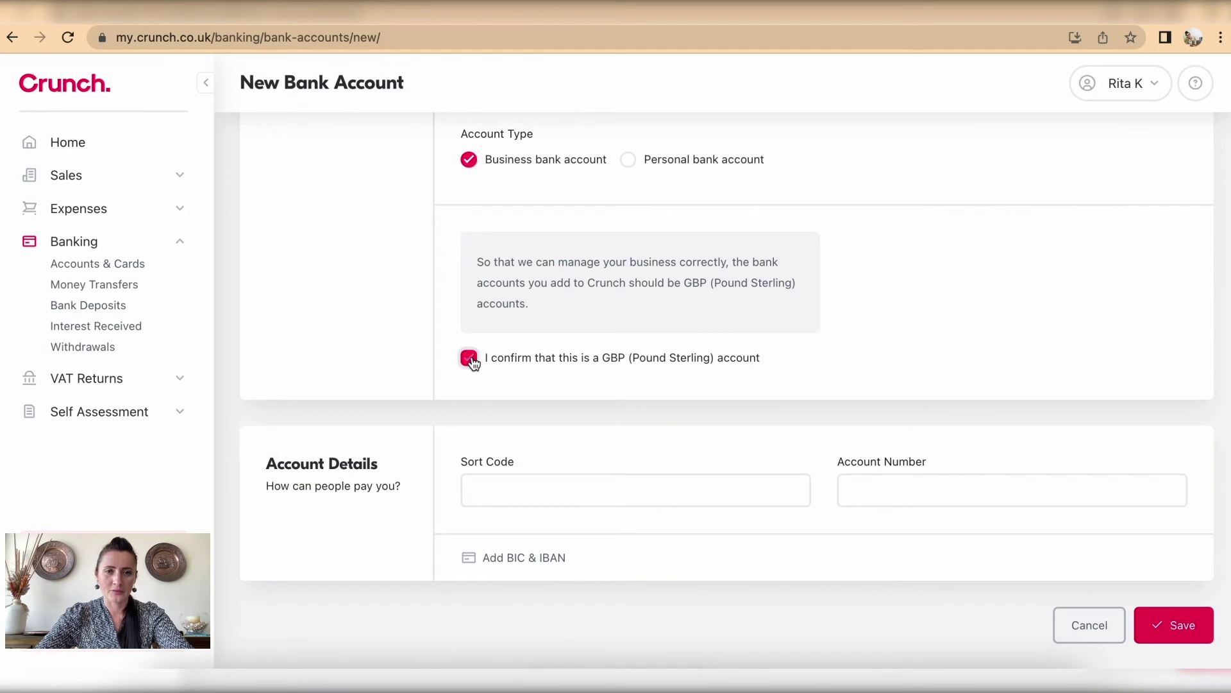
Step: Reuse the earlier sort code and account number and save the business account
click(626, 497)
click(608, 528)
click(885, 484)
click(863, 530)
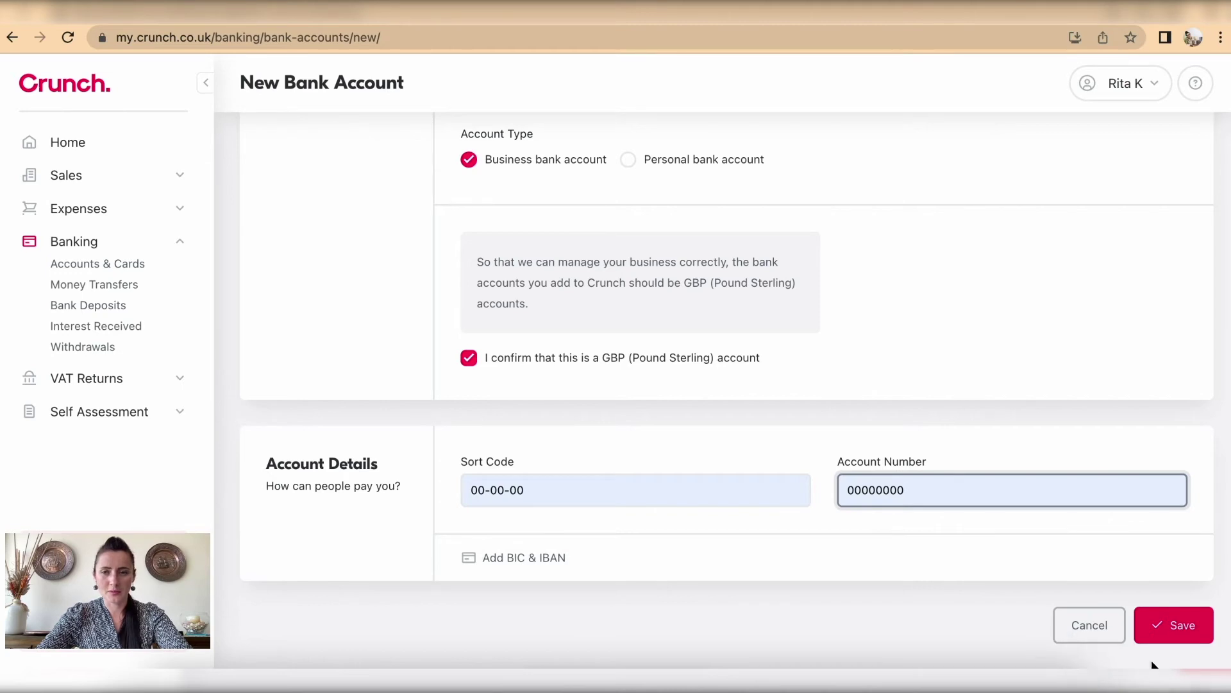
click(1180, 625)
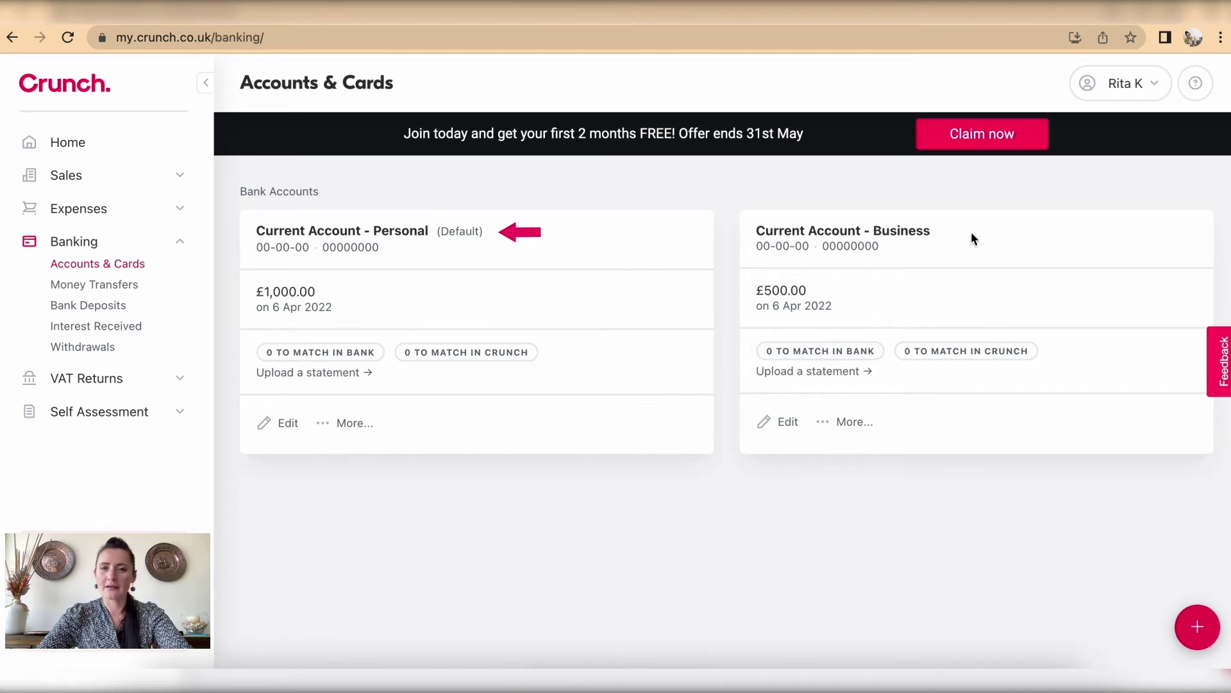
Step: Start a new credit card named 'Credit Card Account' with last four digits 7890
click(1204, 622)
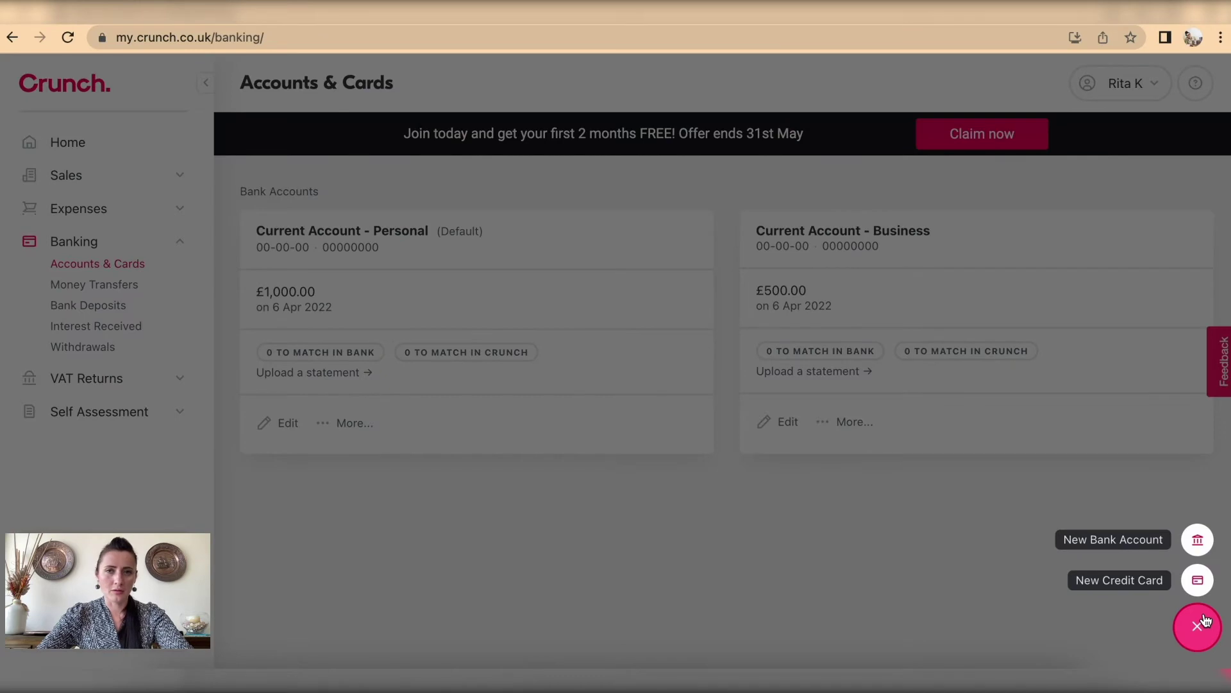
click(1142, 585)
click(616, 251)
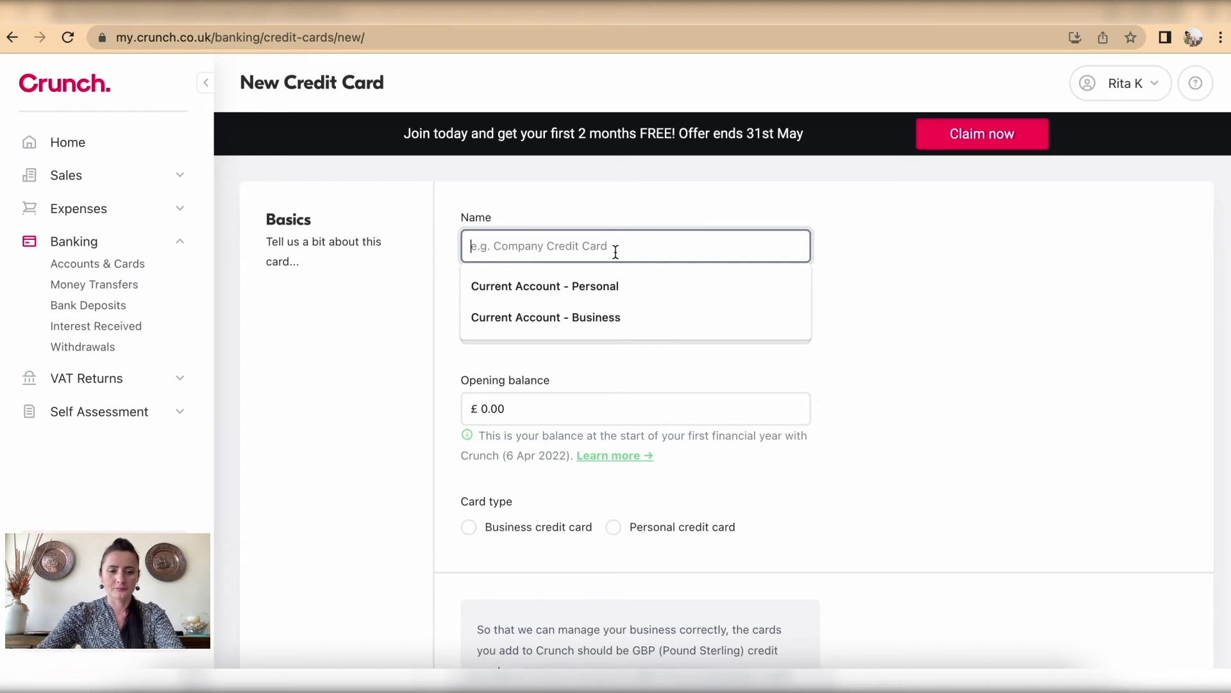
text(Cre)
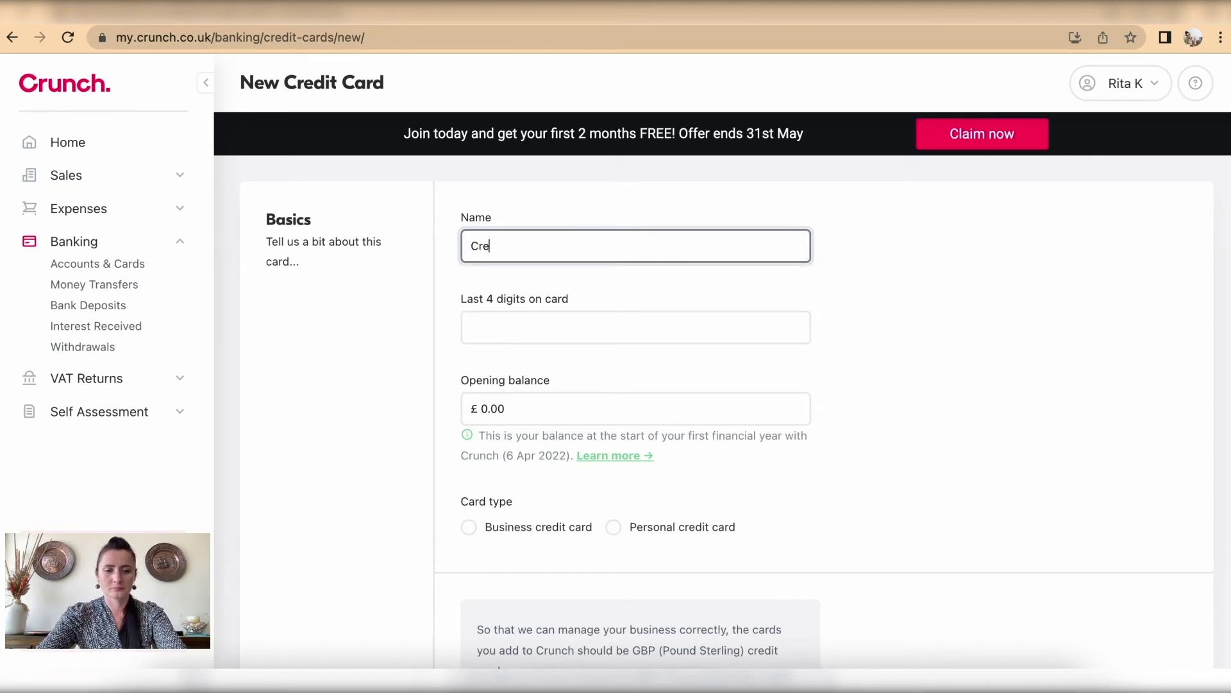
text(dit Card )
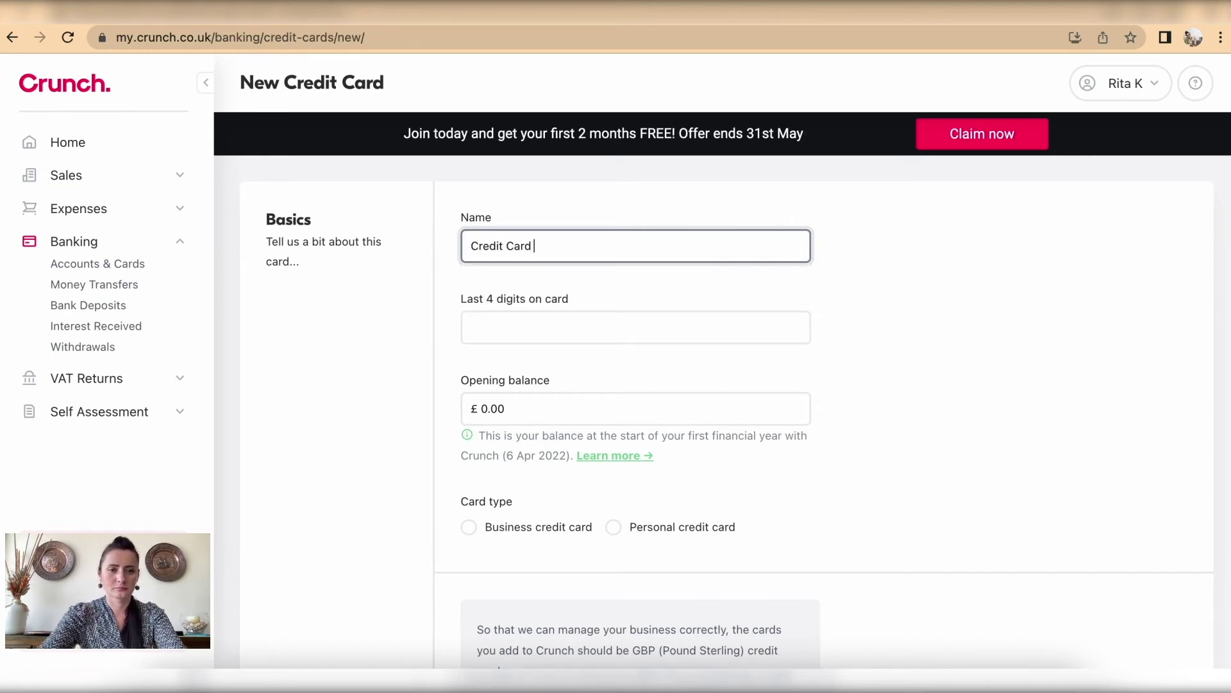
text(Account)
click(589, 320)
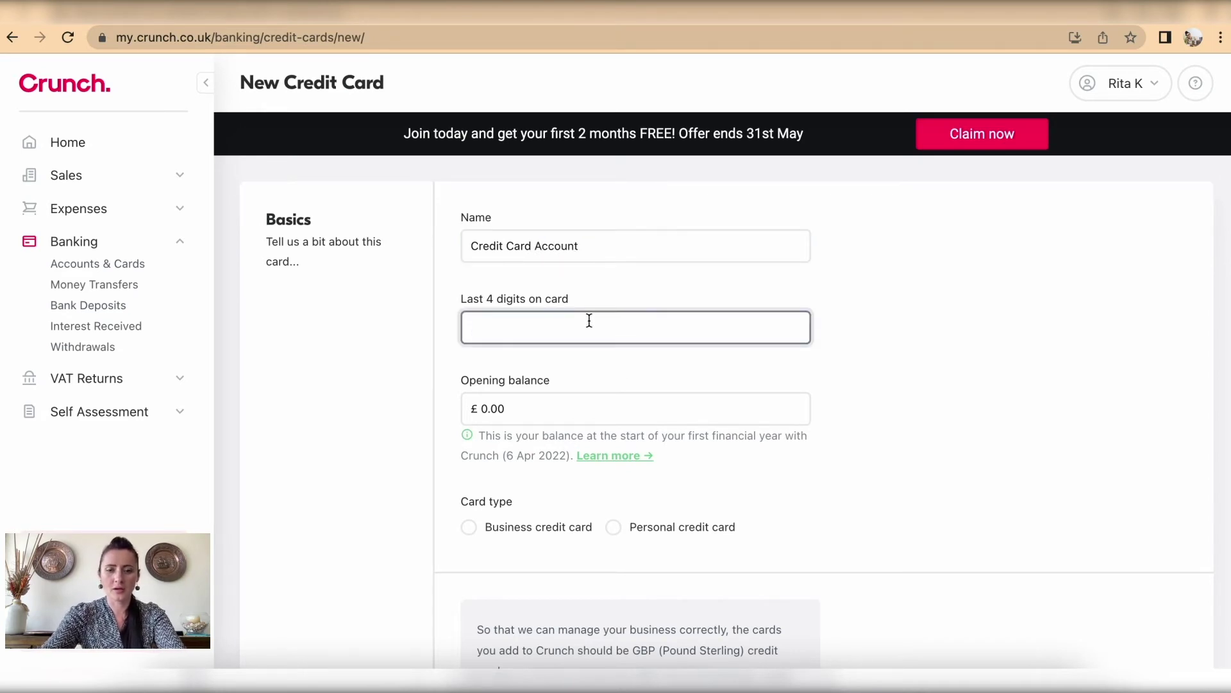
text(7890)
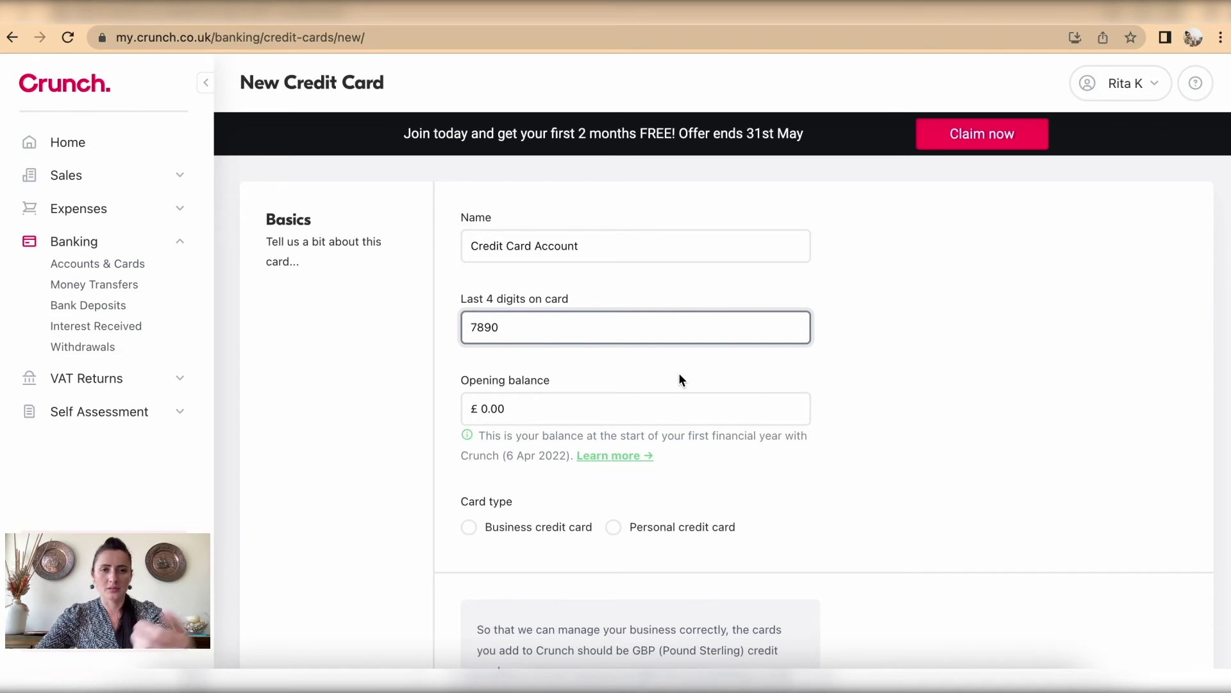
Step: Keep the £0.00 opening balance, mark it a Personal credit card in GBP, and save it
click(543, 405)
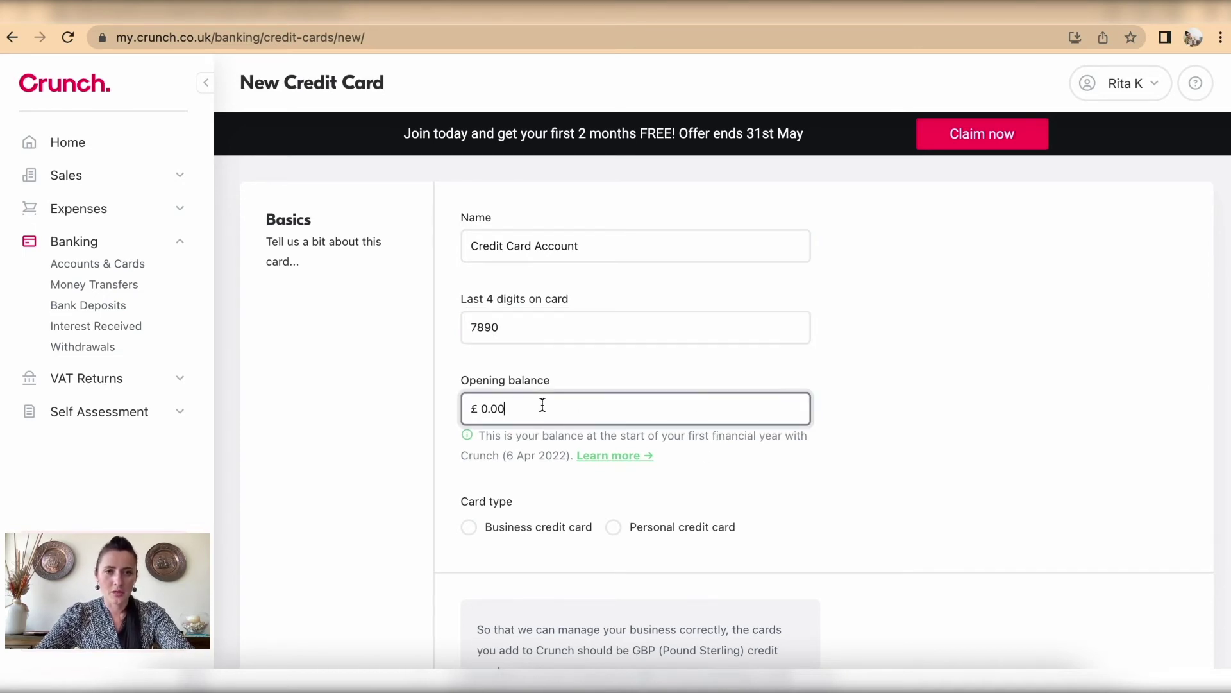
scroll(891, 533, down, 2)
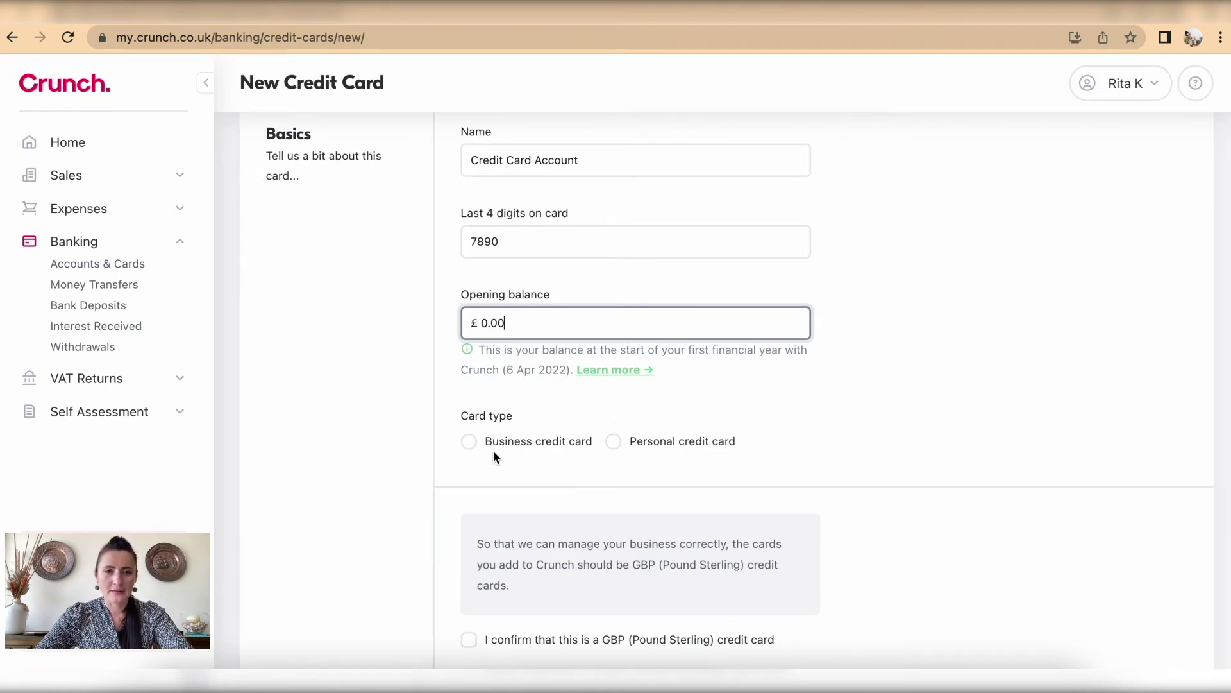
click(615, 444)
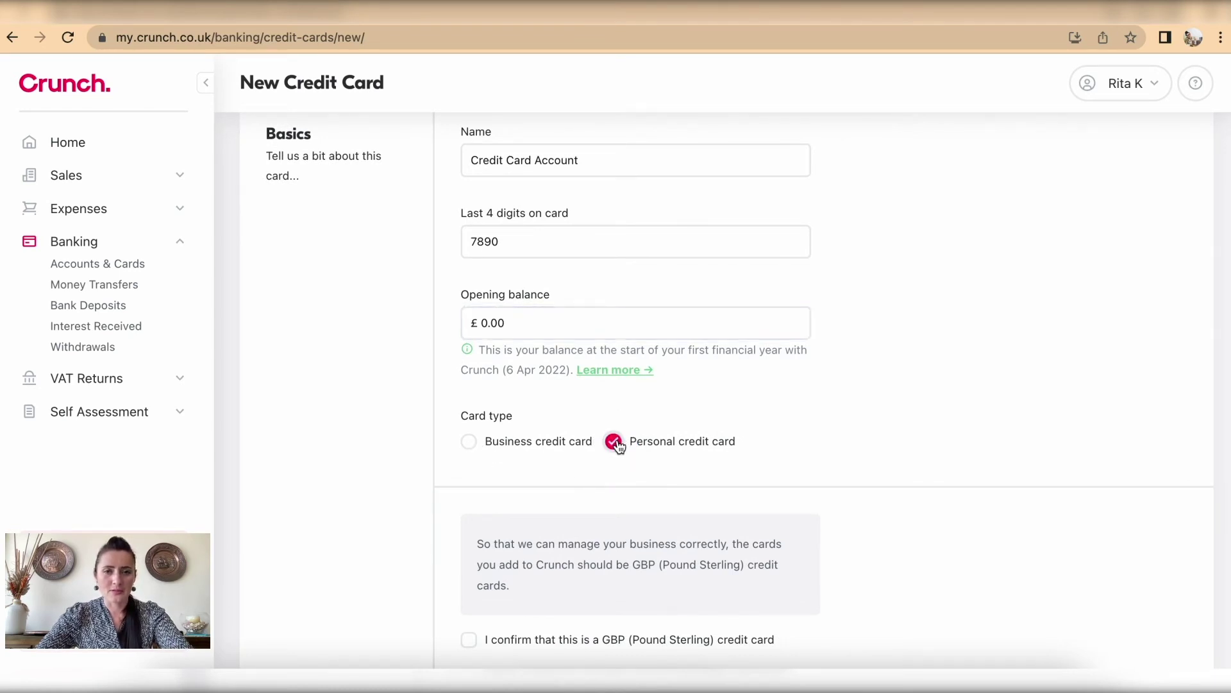
scroll(750, 486, down, 2)
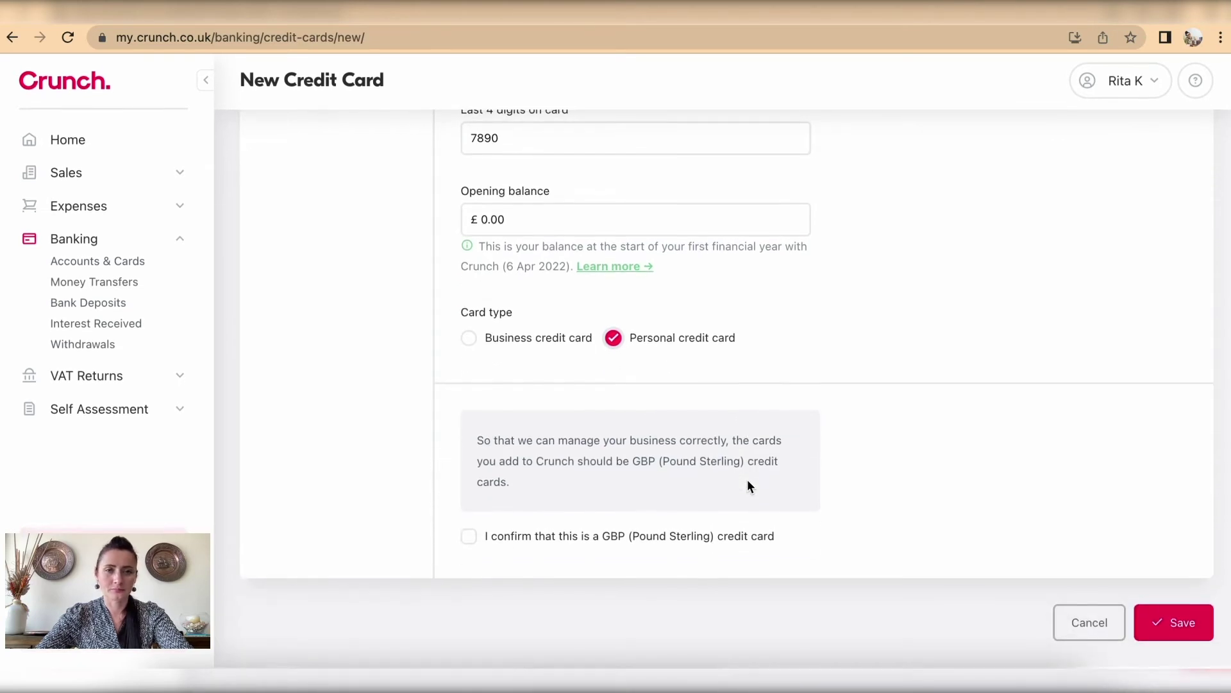
click(469, 539)
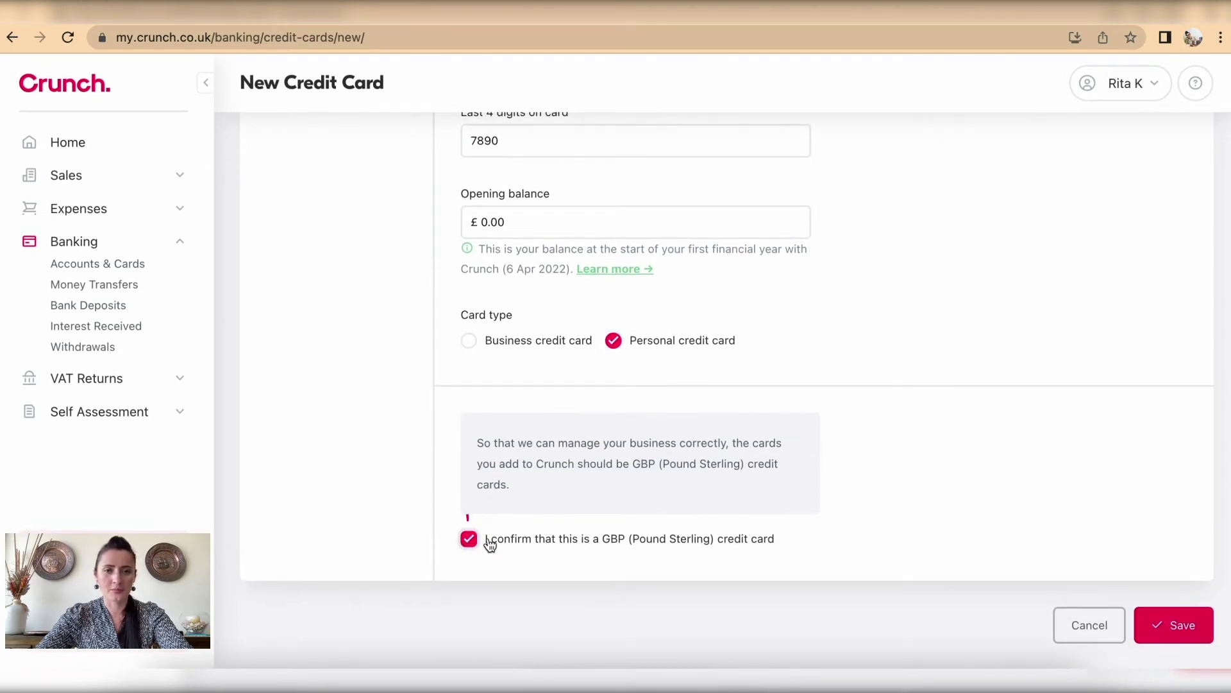
click(1183, 627)
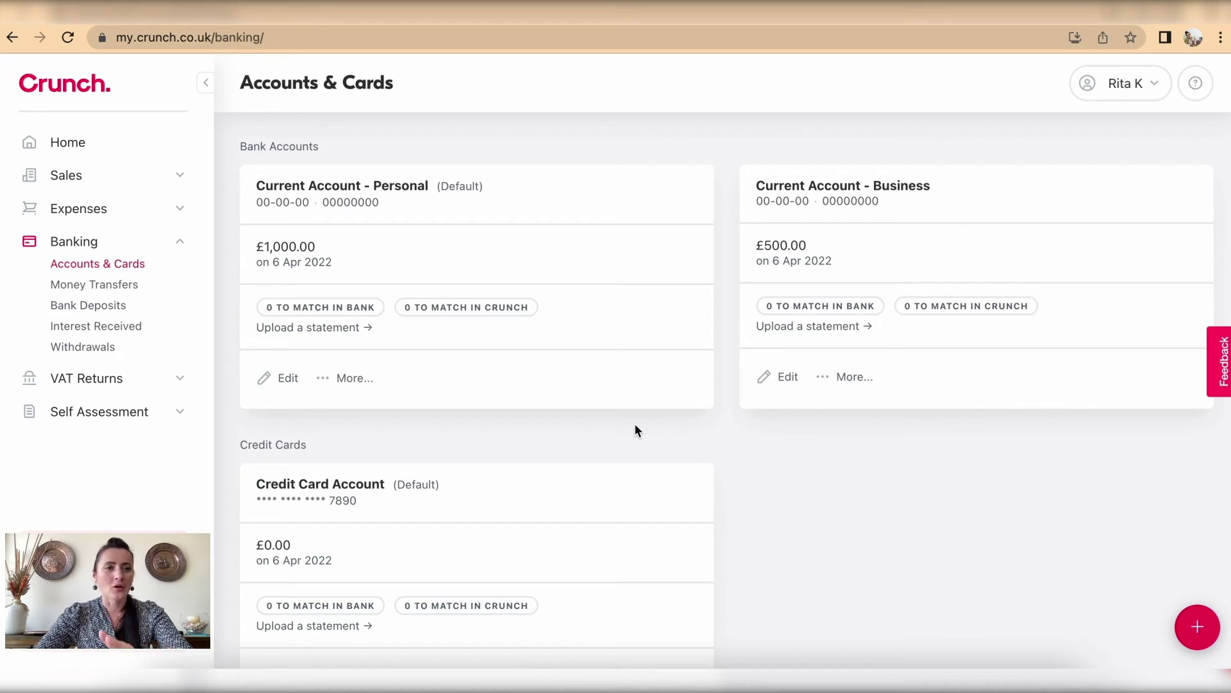
click(109, 289)
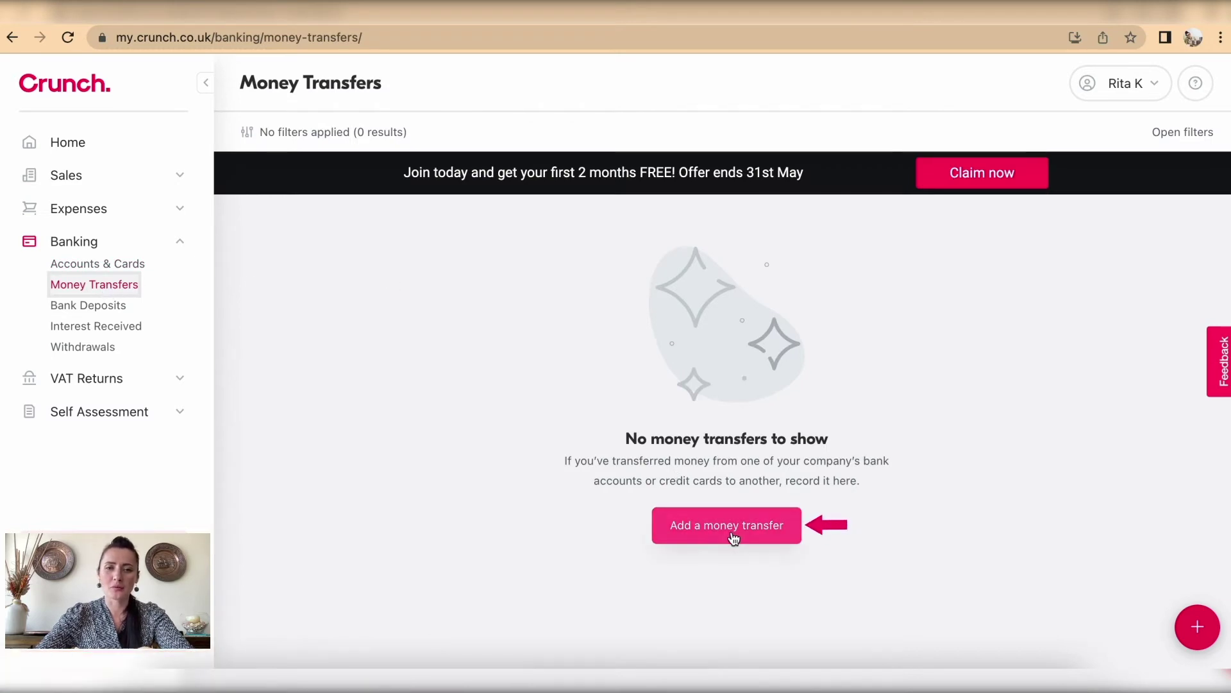
Step: Start a transfer from Current Account - Business to Current Account - Personal dated 25/04/2022
click(733, 532)
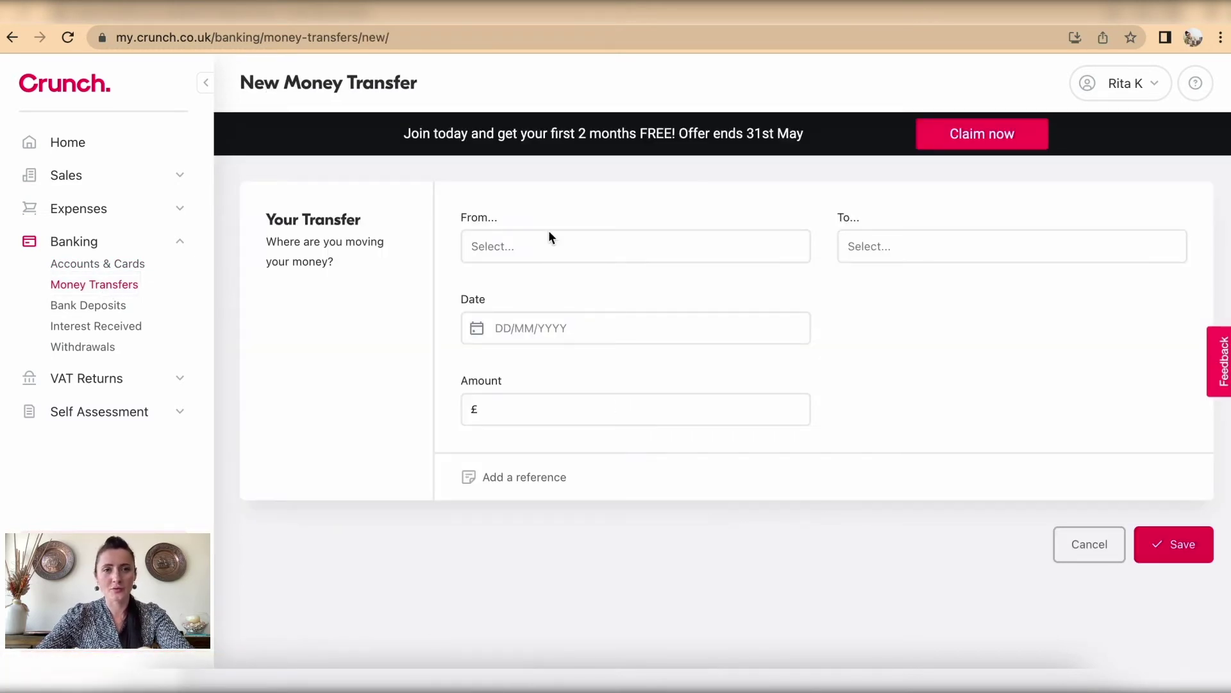
click(547, 245)
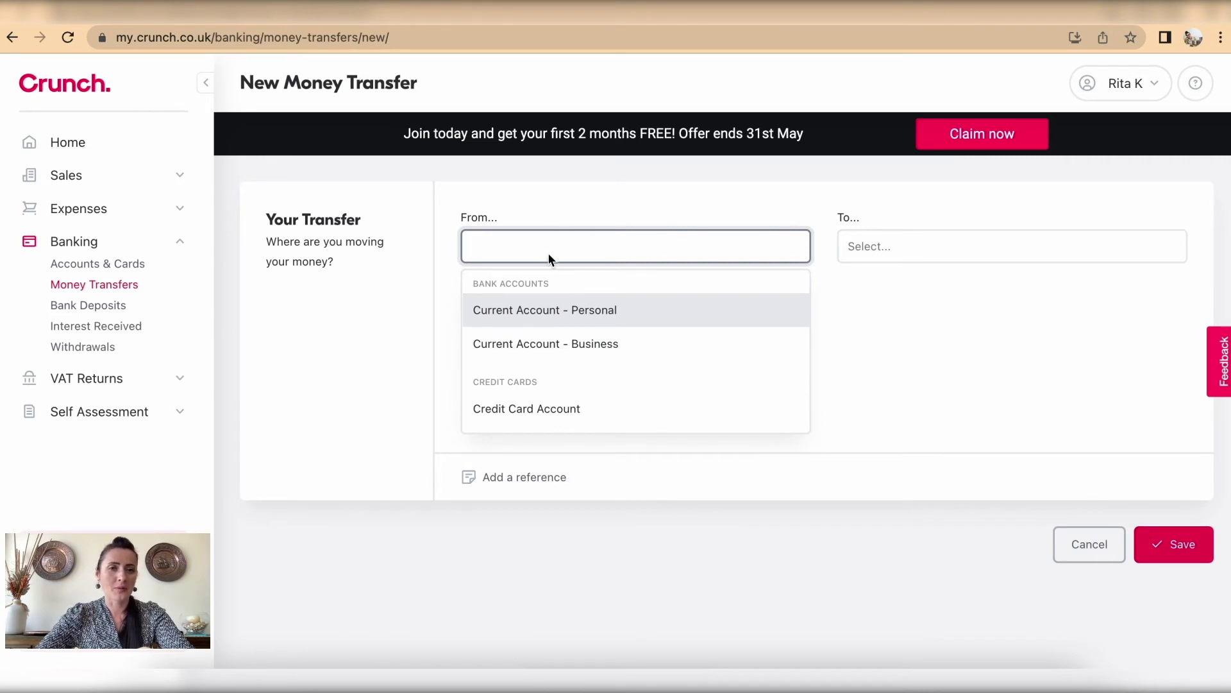
click(574, 354)
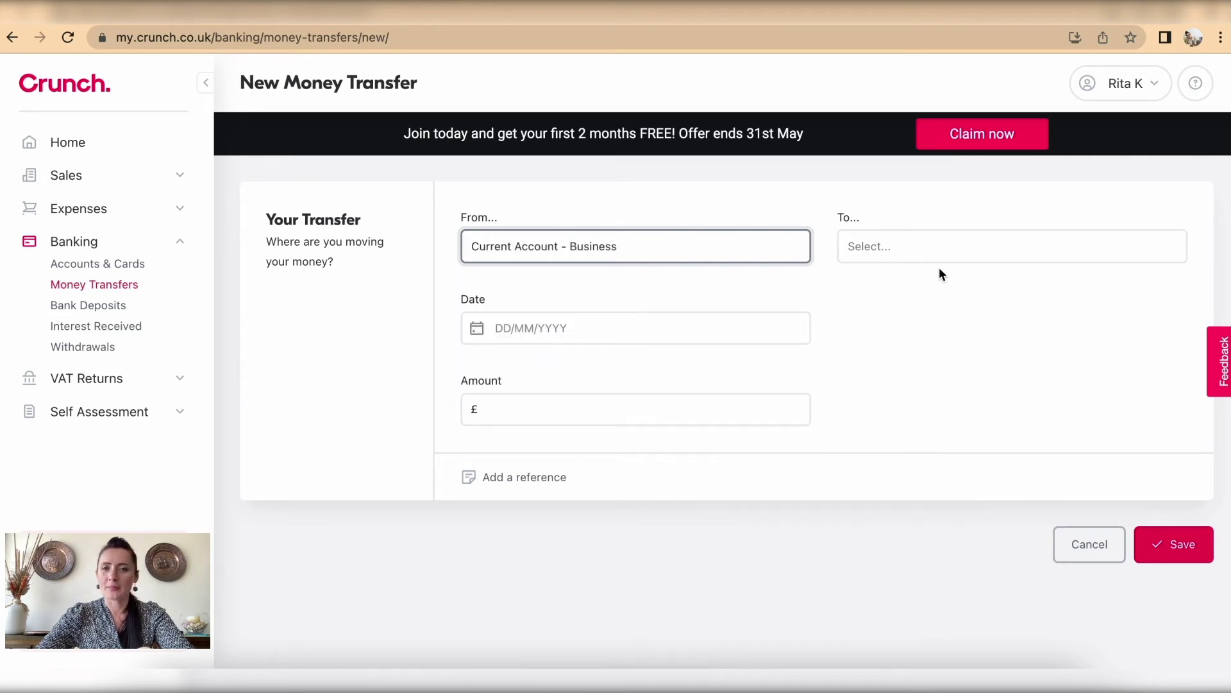
click(924, 239)
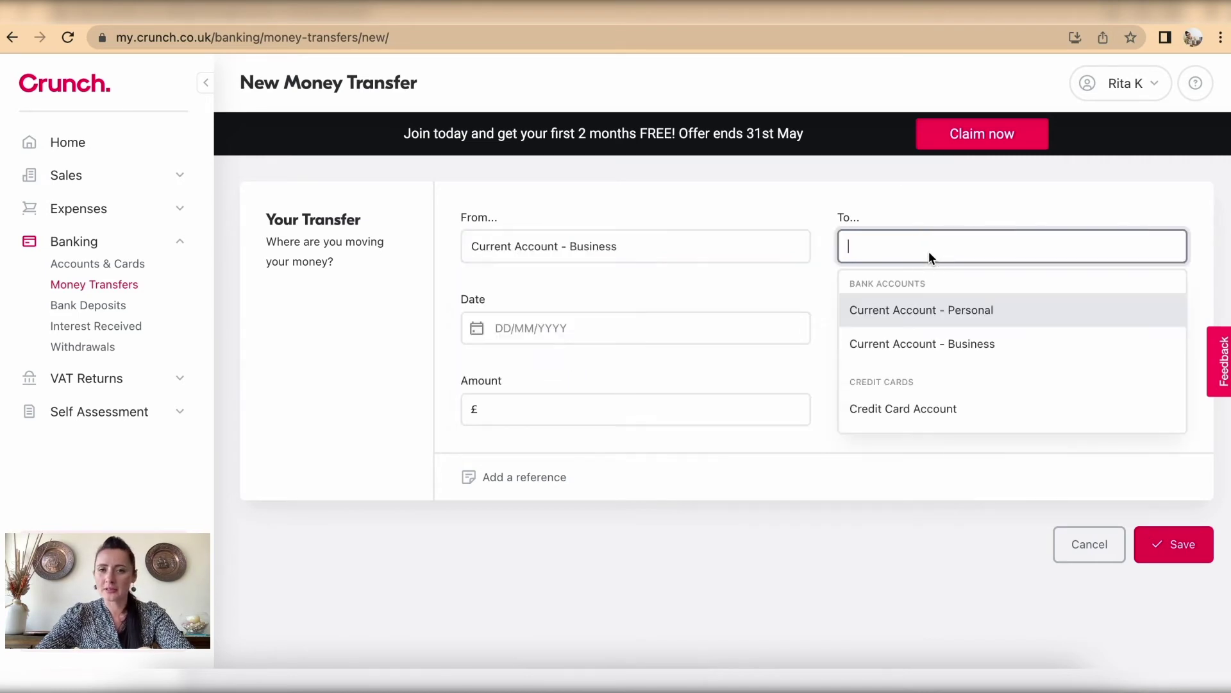
click(948, 311)
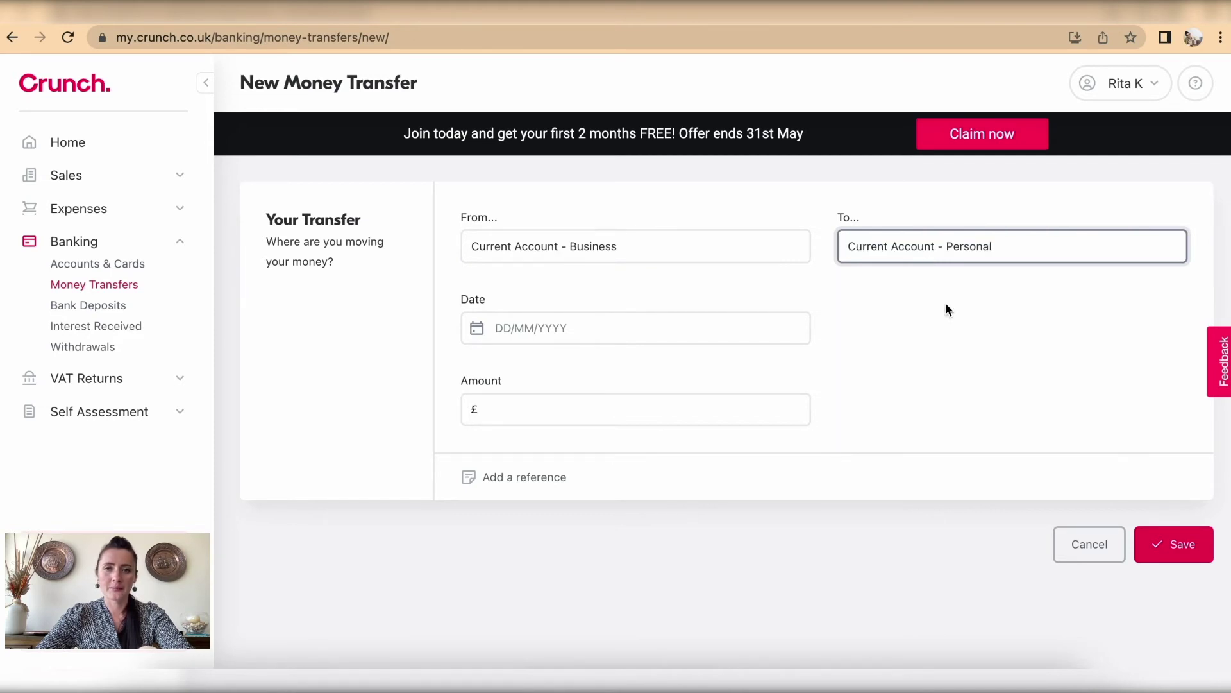
click(637, 336)
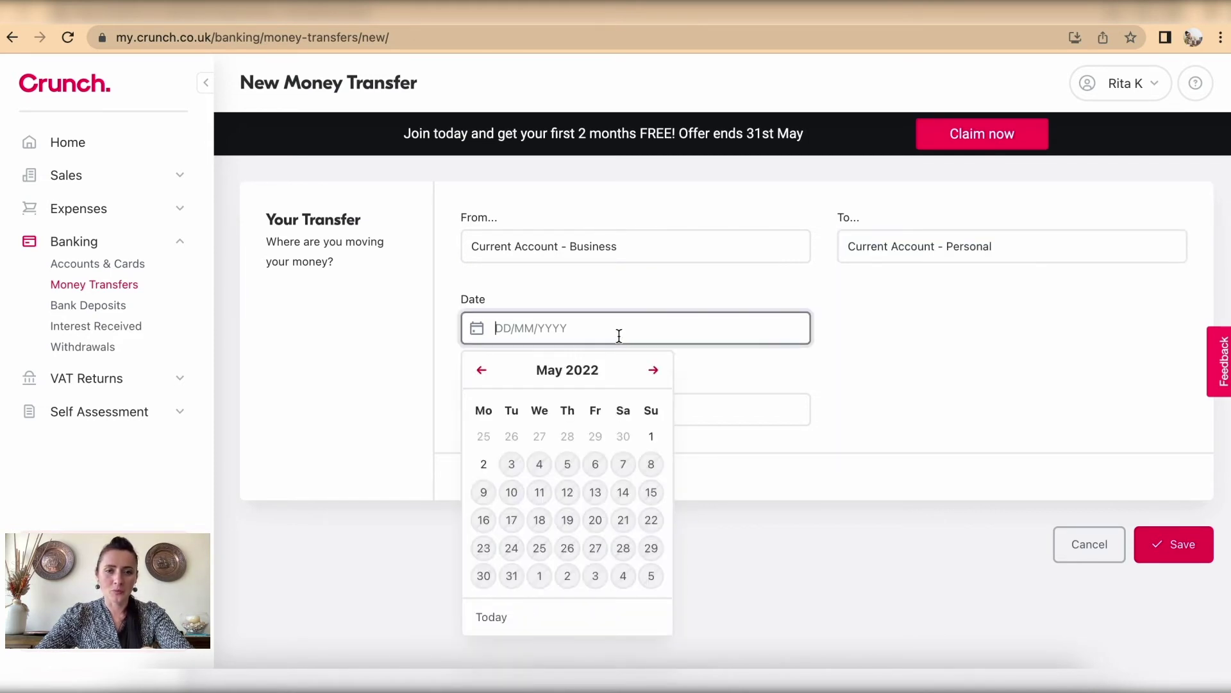
click(481, 372)
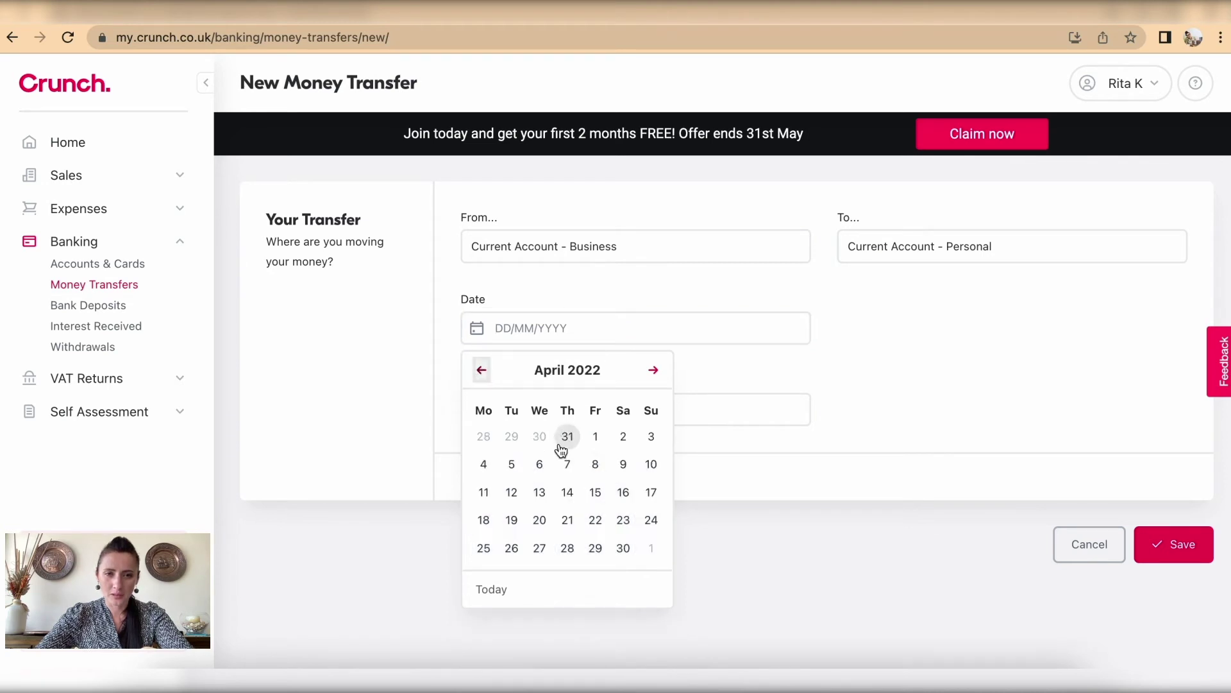
click(484, 549)
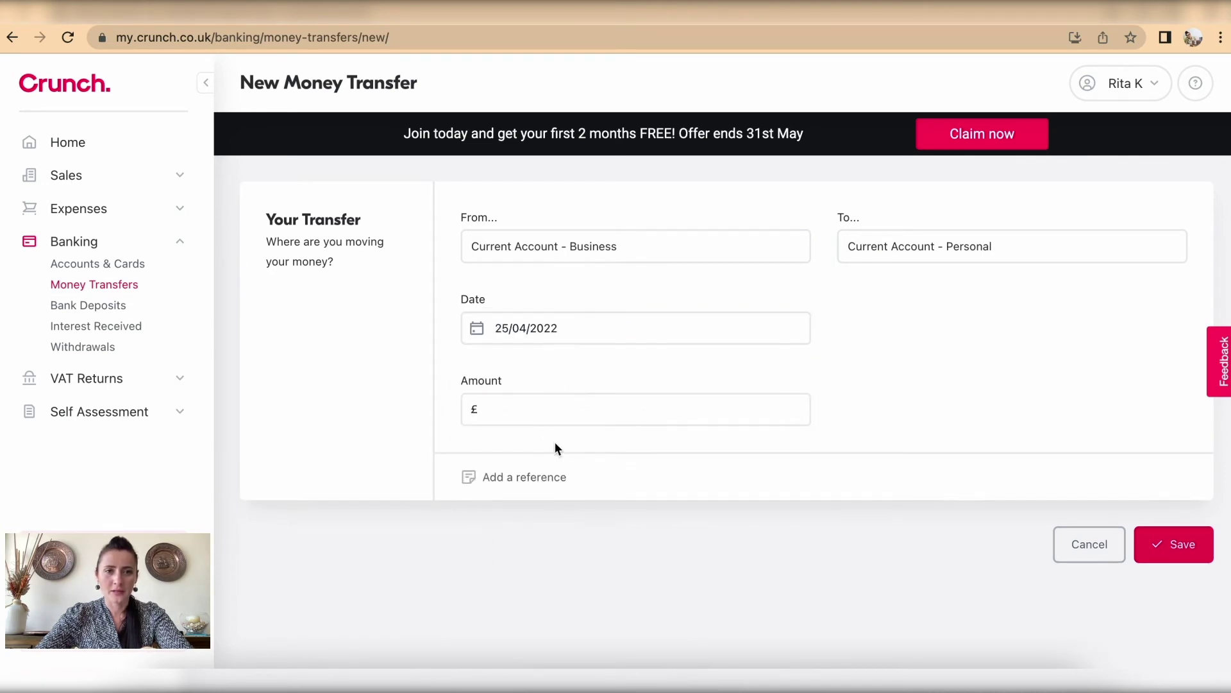
Step: Enter a £200 amount with the reference 'Supporting Supplier payments'
click(543, 403)
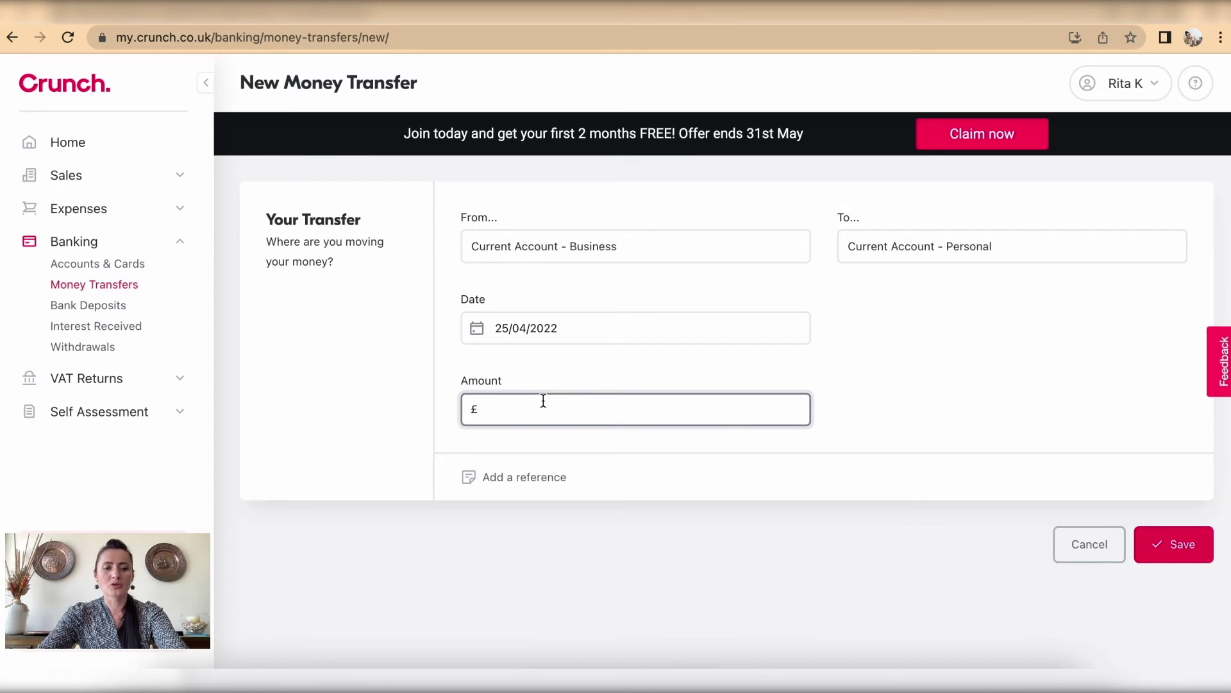
text(200)
click(884, 425)
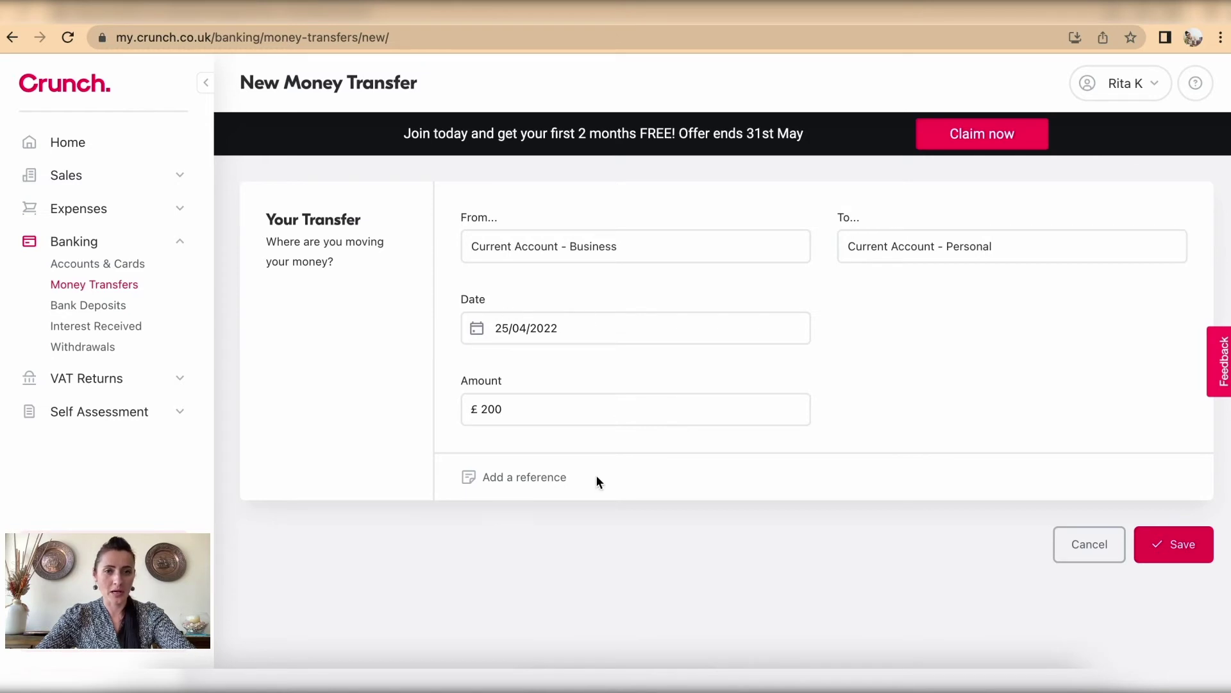
click(534, 480)
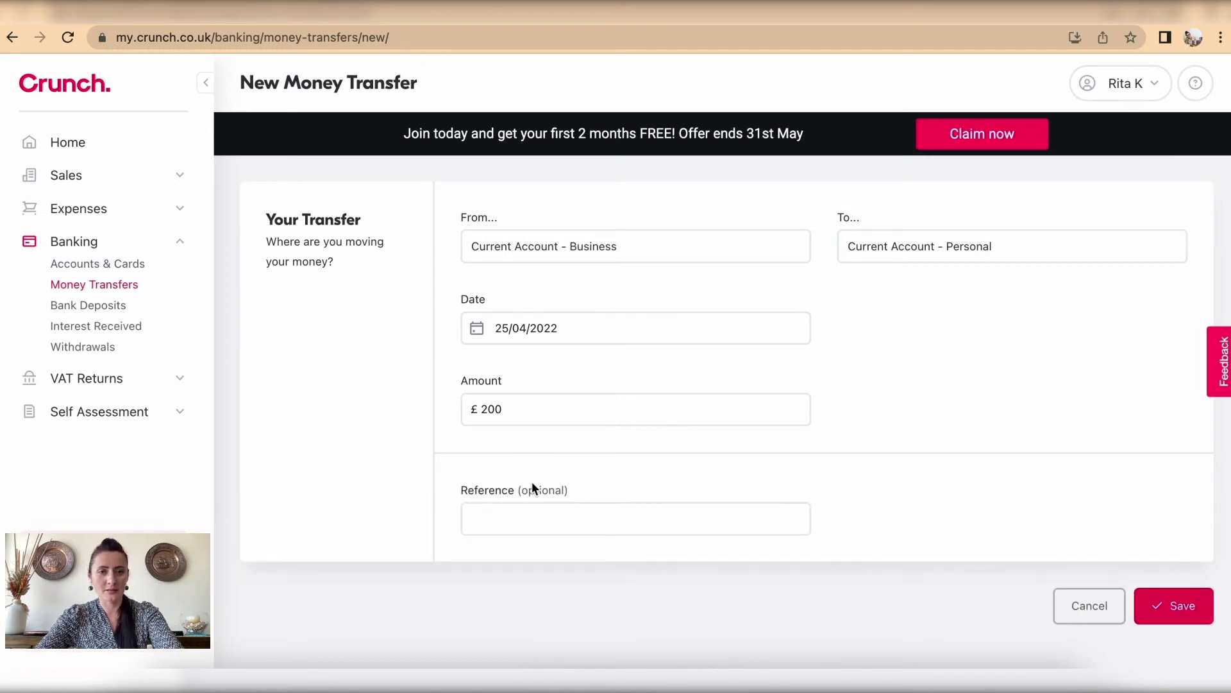
click(537, 513)
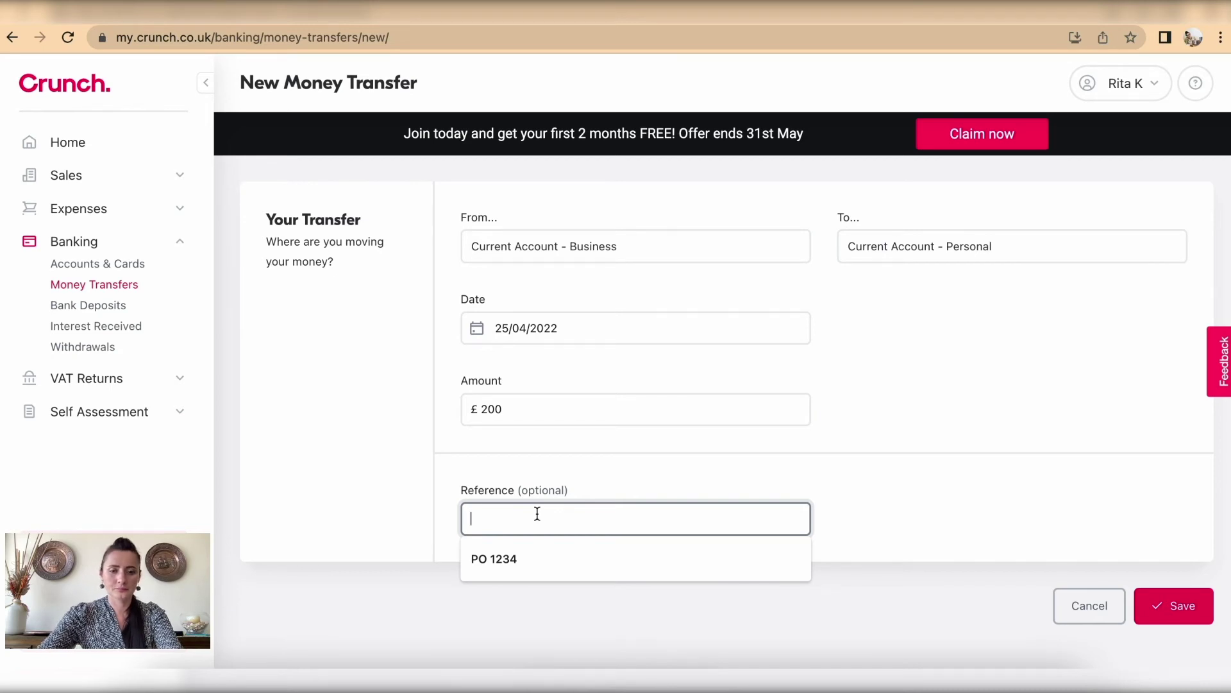
text(Su)
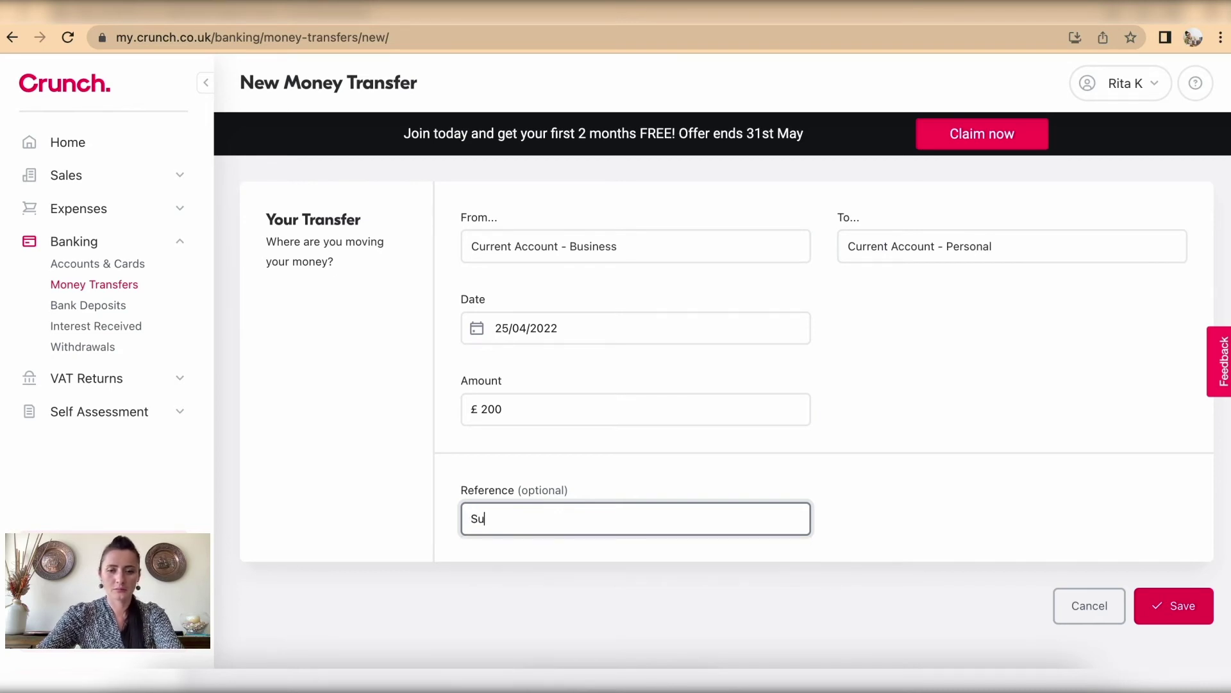
text(pporting )
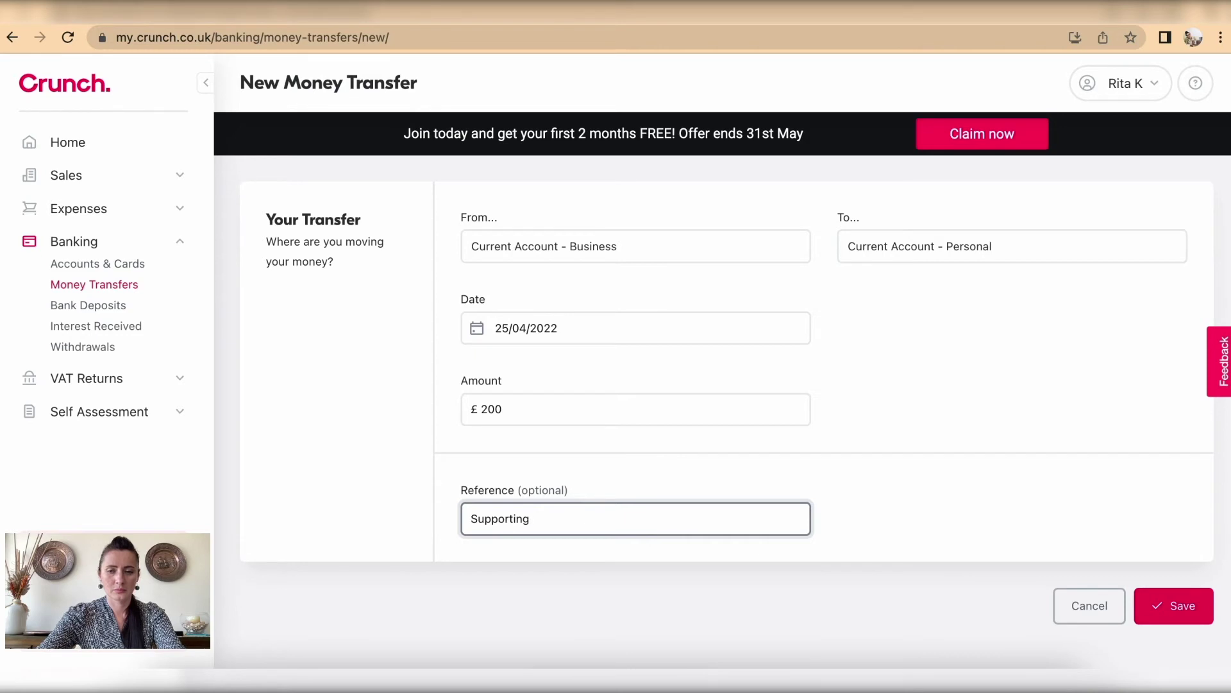
text(S)
text(upp)
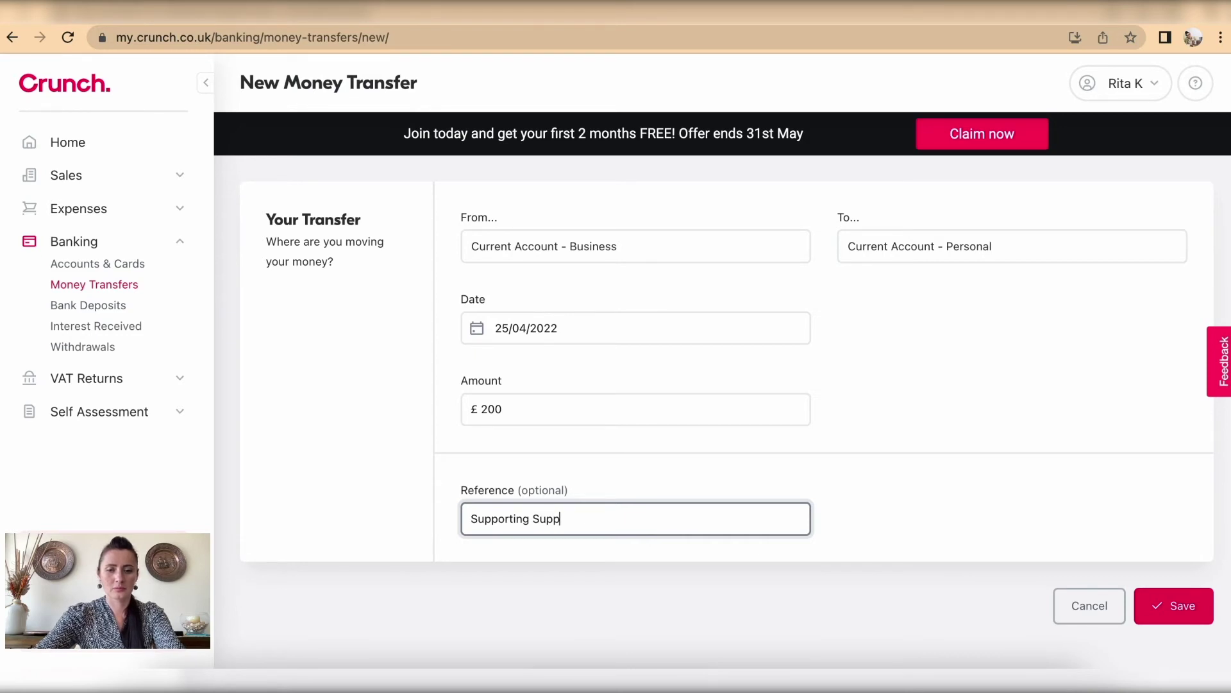
text(lier payments)
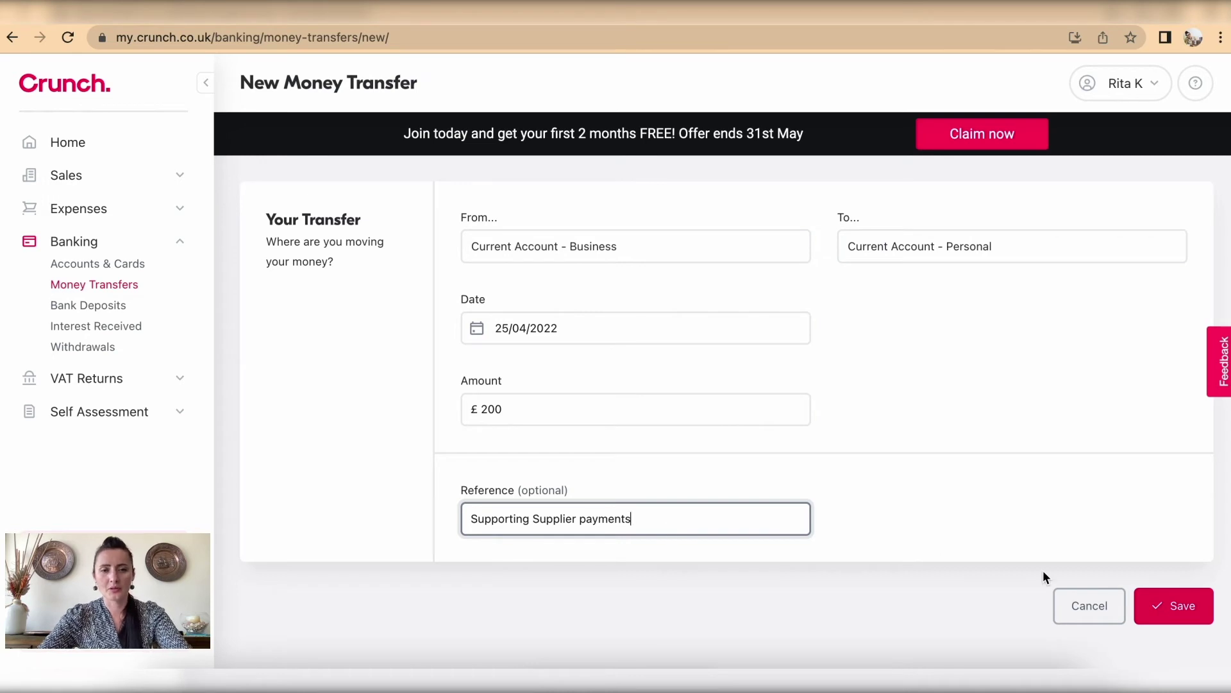
Step: Save the £200 transfer, cancel an extra new transfer, and go to Bank Deposits
click(1161, 615)
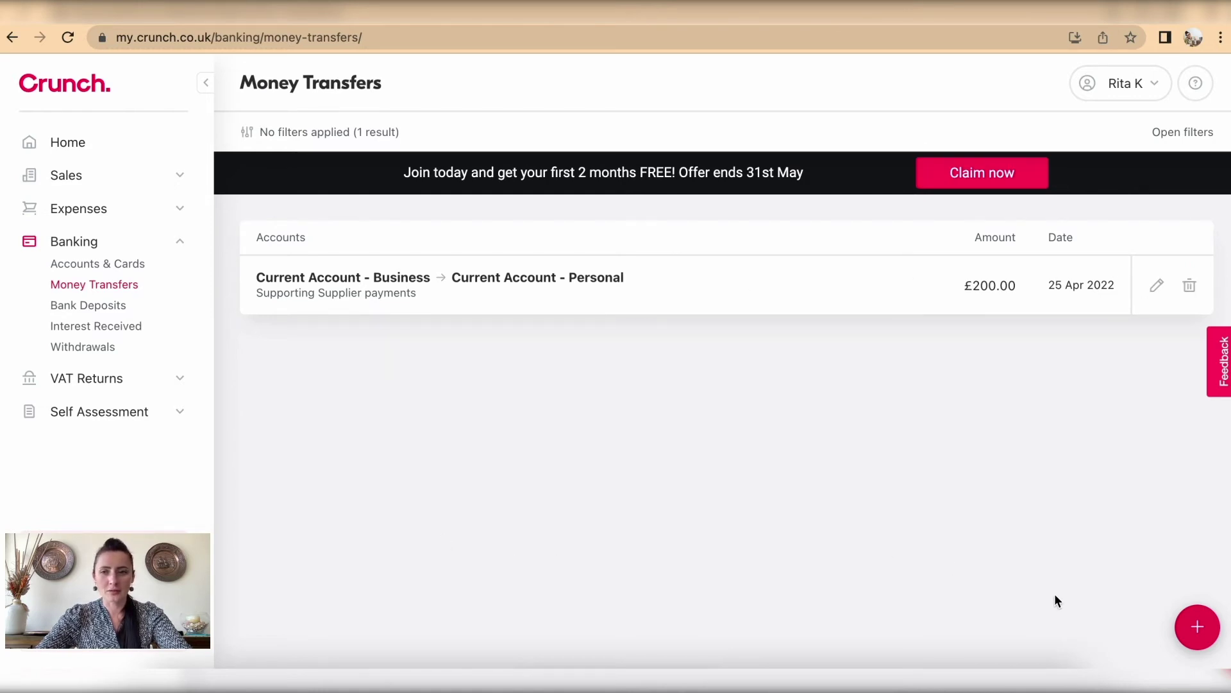
click(1212, 631)
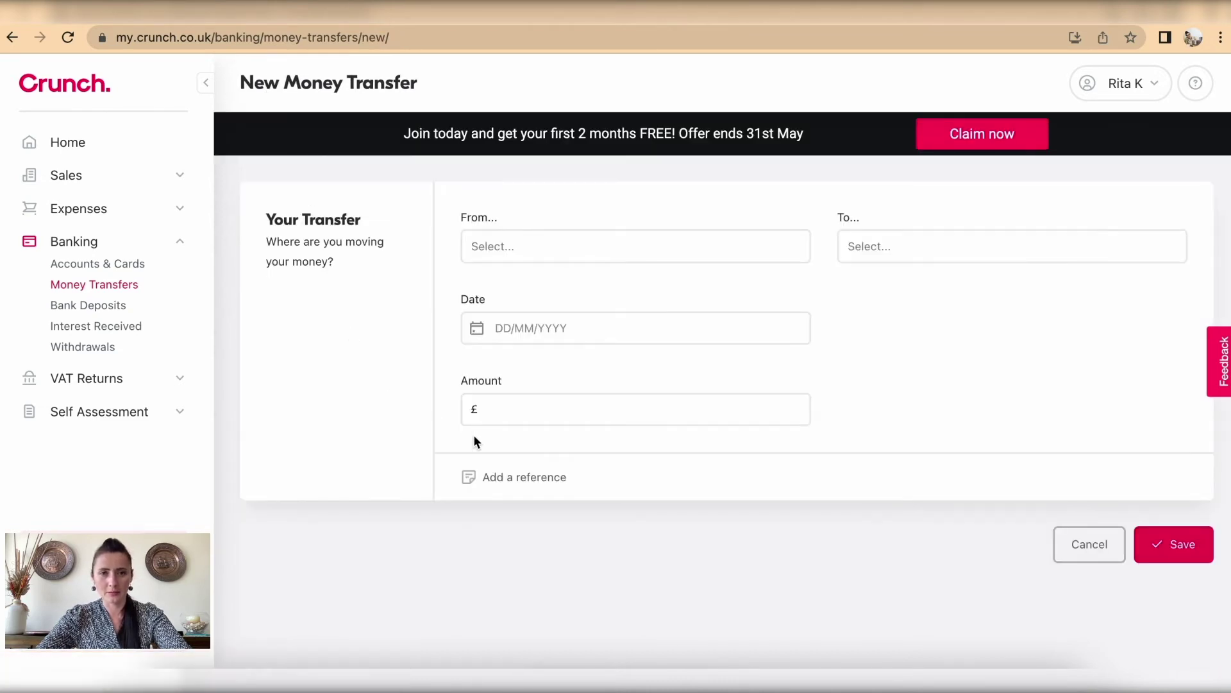
click(1092, 542)
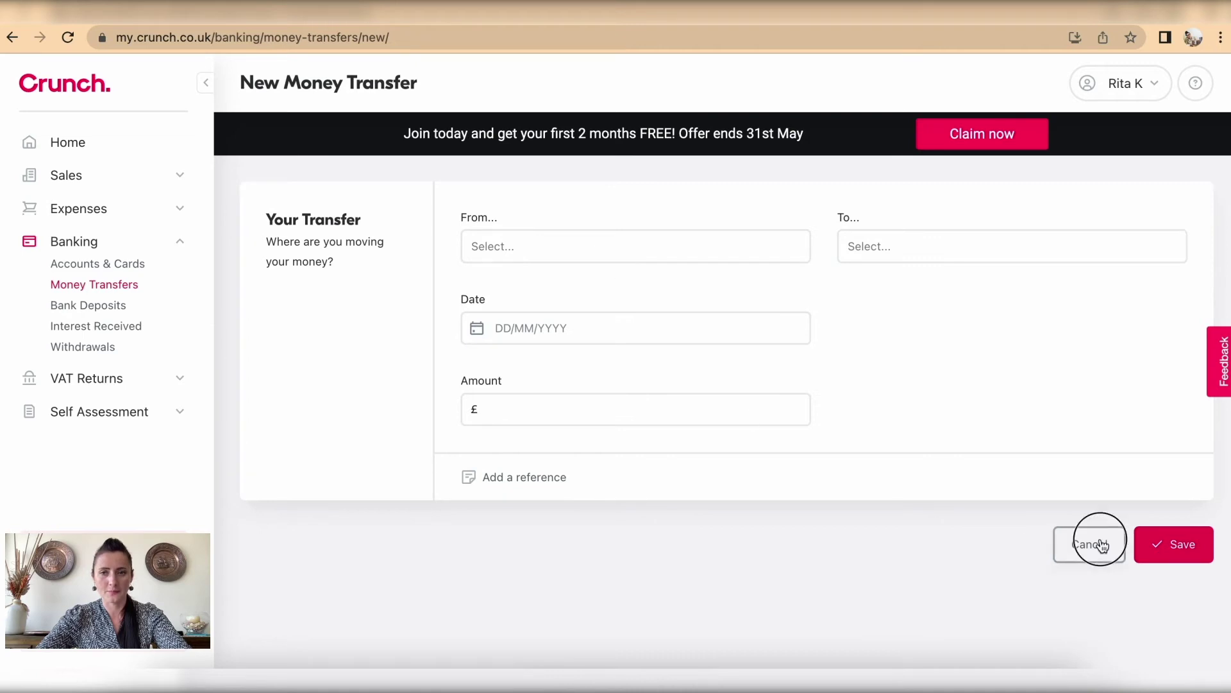
click(90, 309)
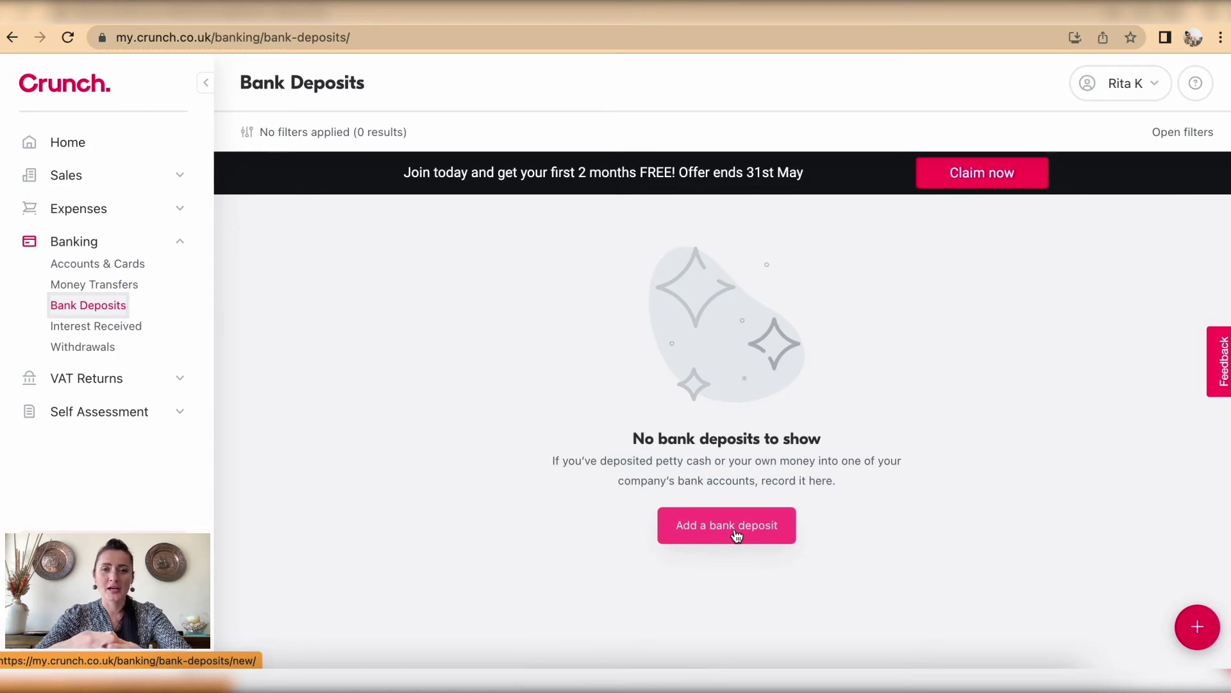
Step: Start a deposit of the owner's money into Current Account - Personal dated 26/04/2022
click(736, 534)
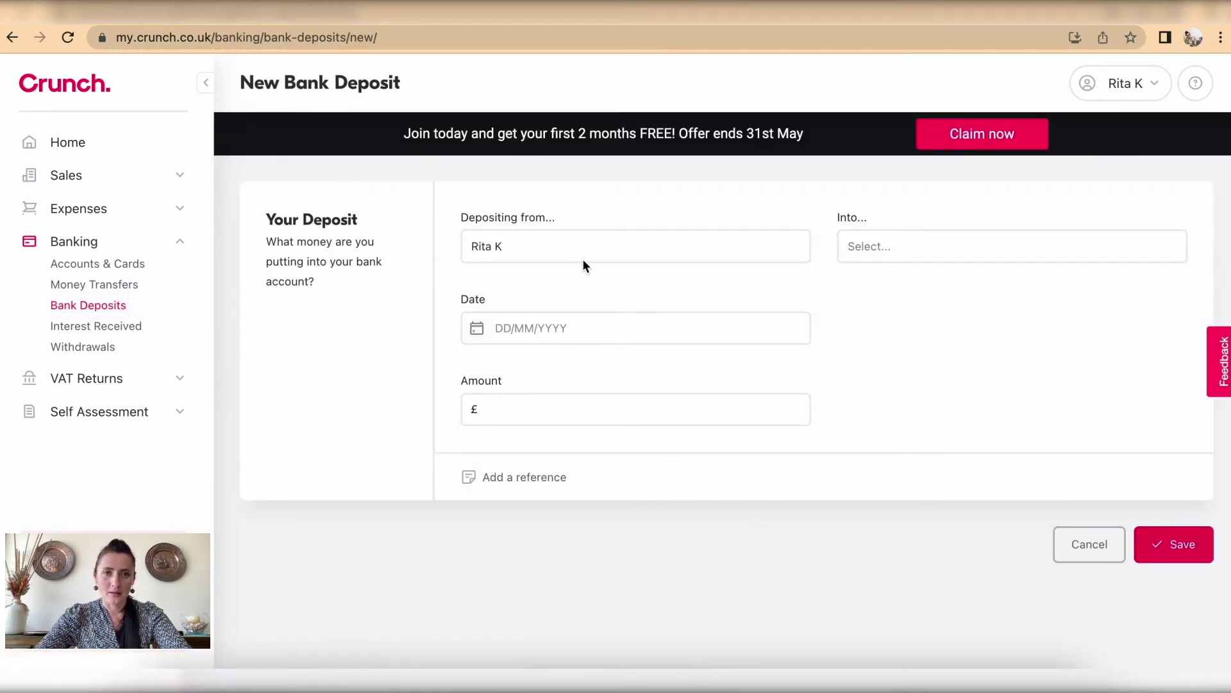
click(522, 247)
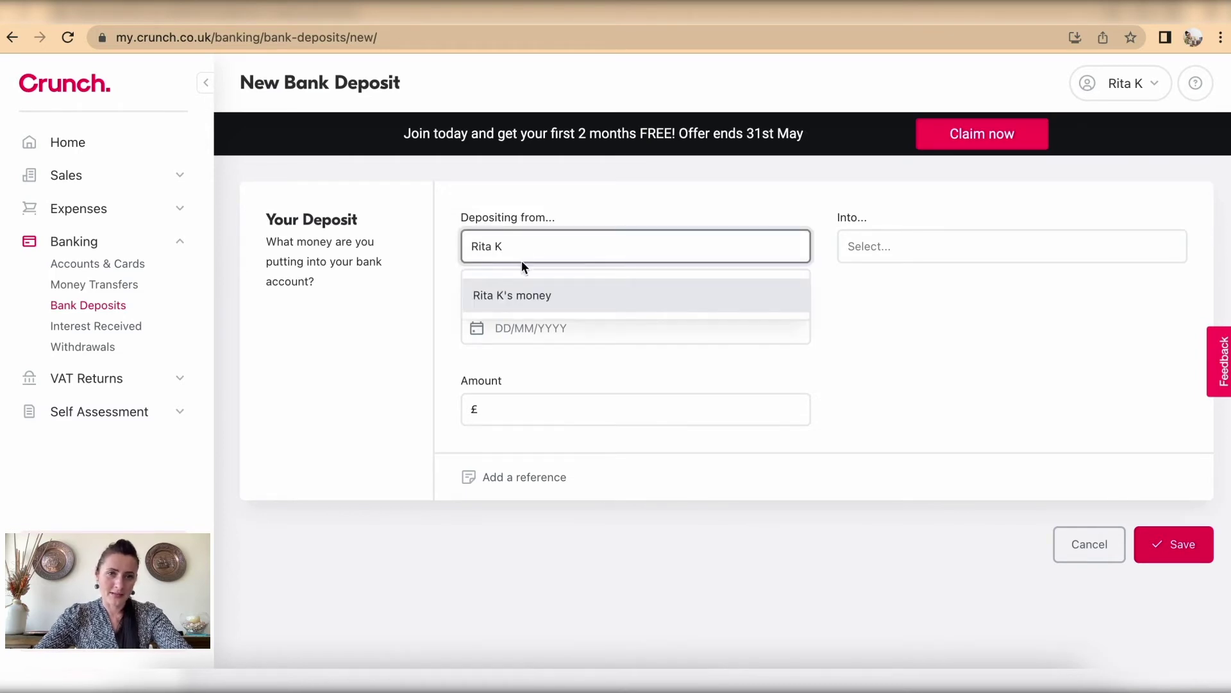
click(533, 250)
click(953, 246)
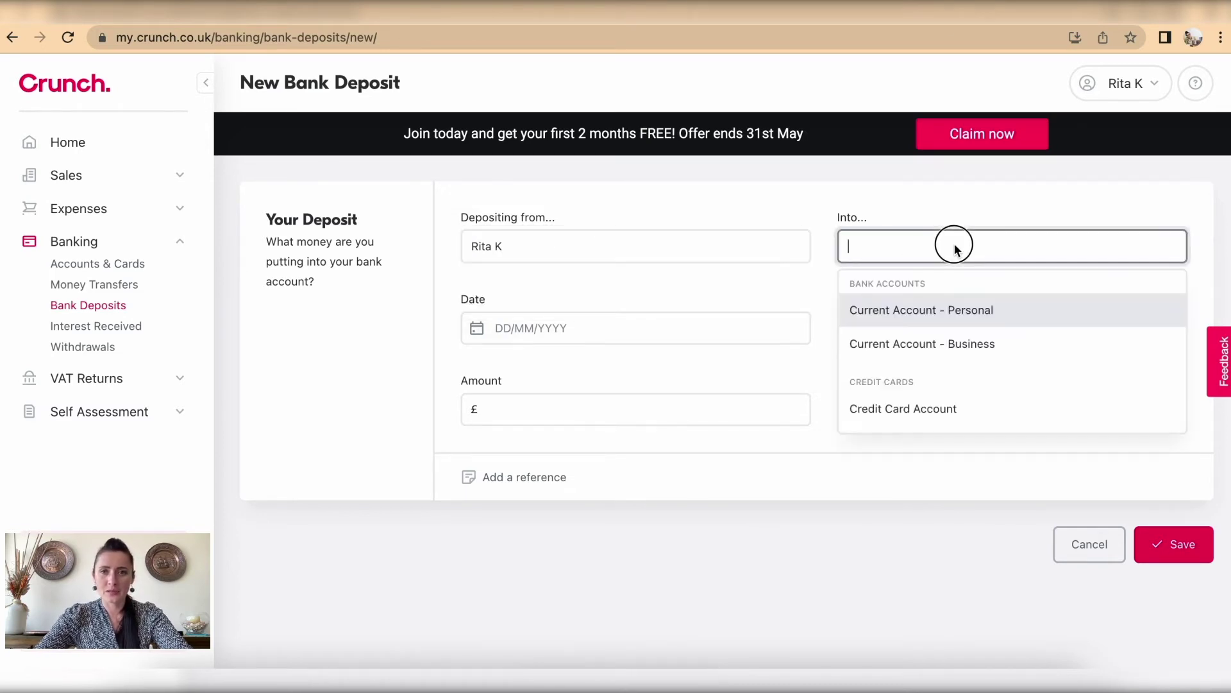
click(982, 316)
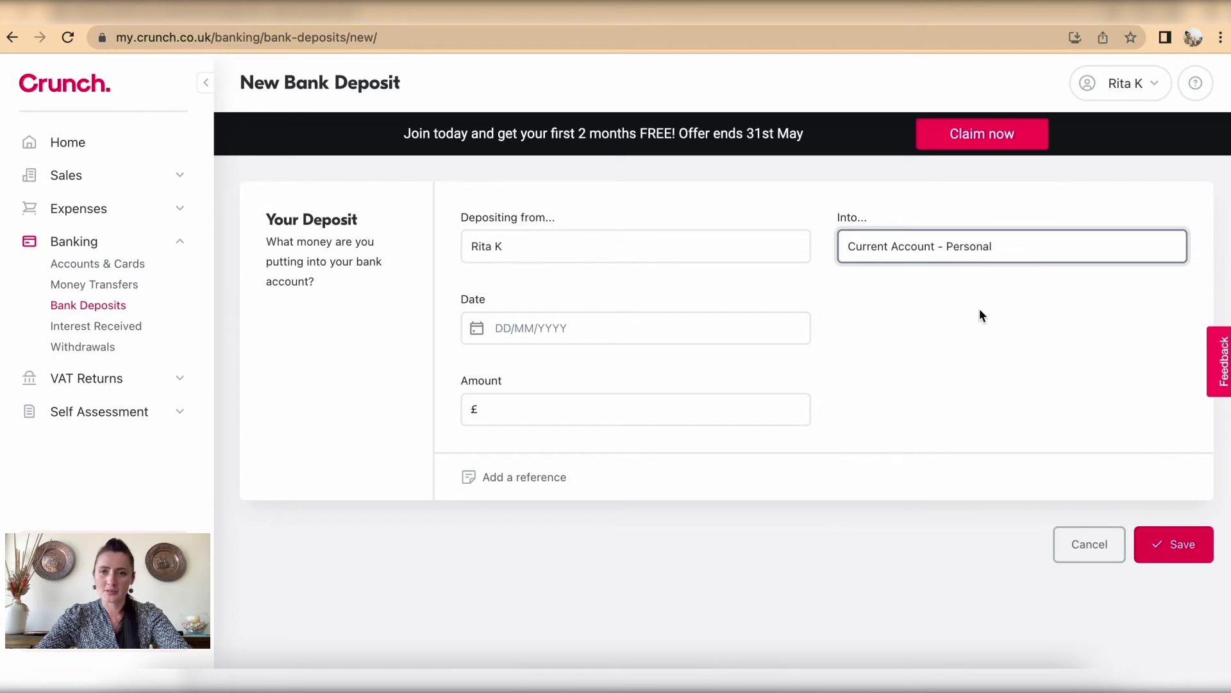
click(574, 331)
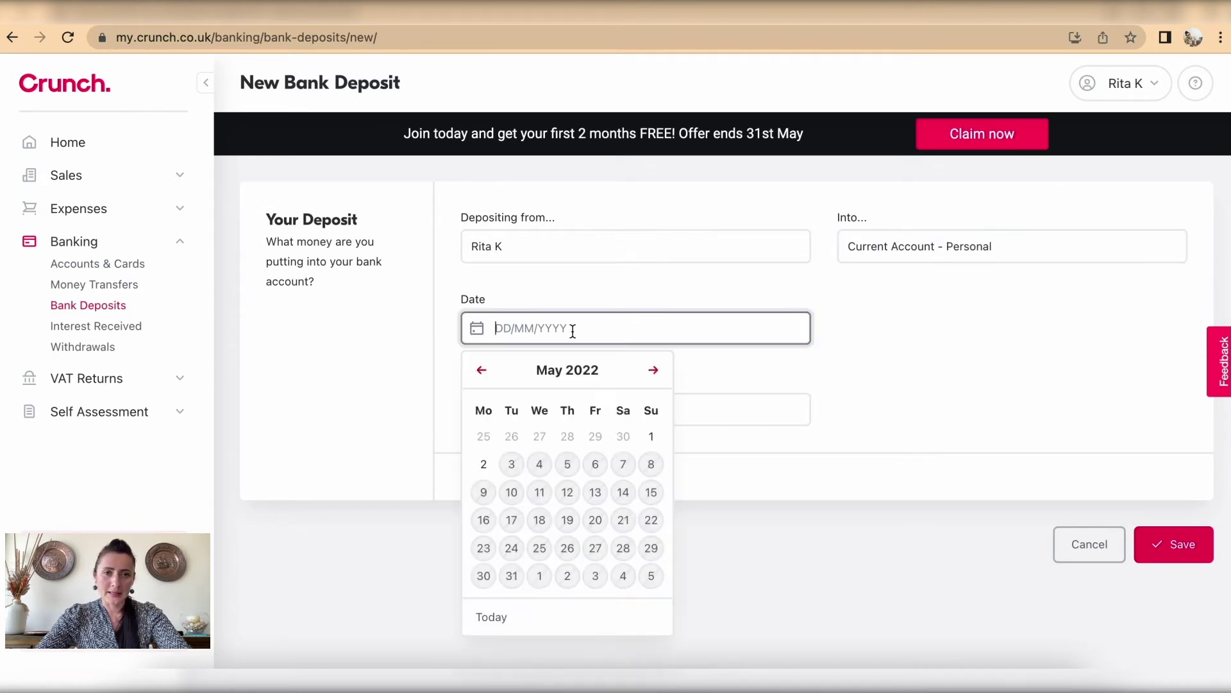
click(481, 371)
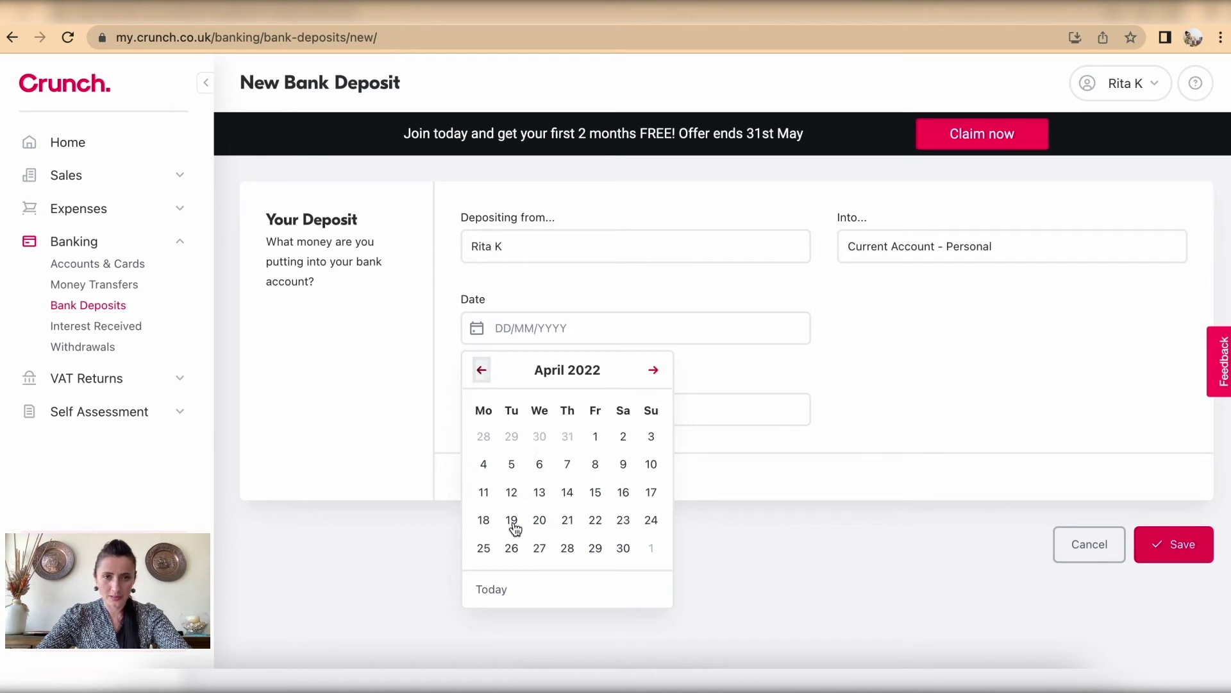
click(514, 547)
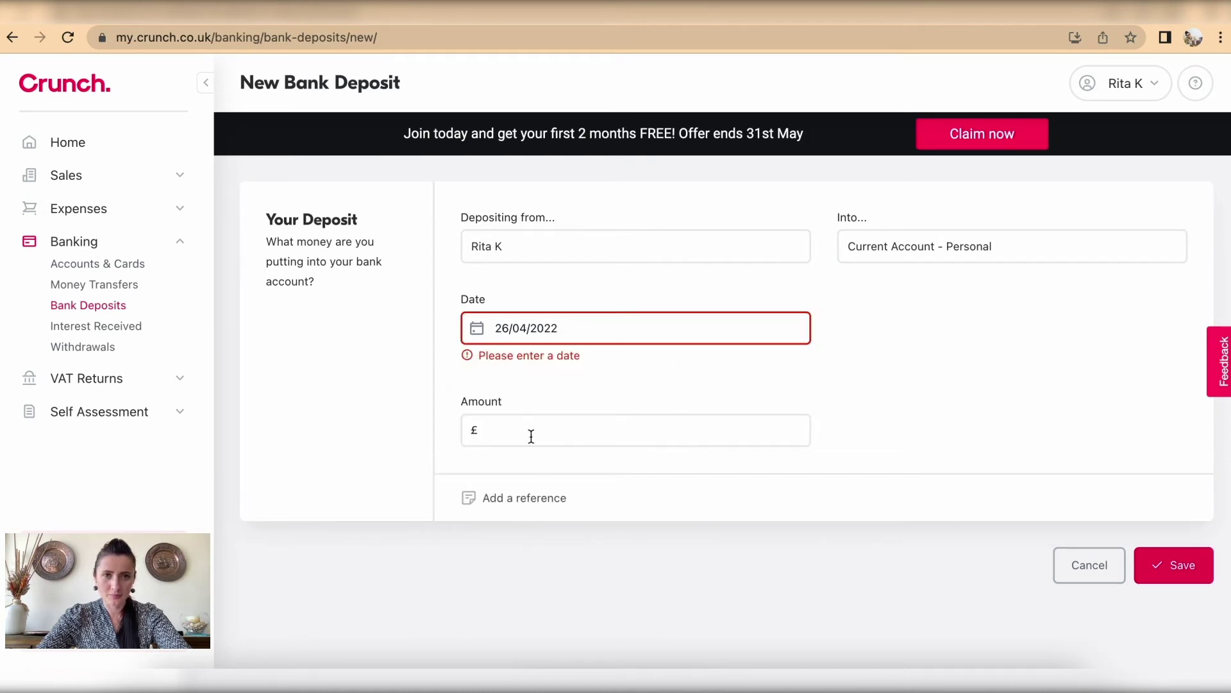
Step: Enter £100 with a reference noting the owner paid in cash, and save the deposit
click(520, 412)
text(100)
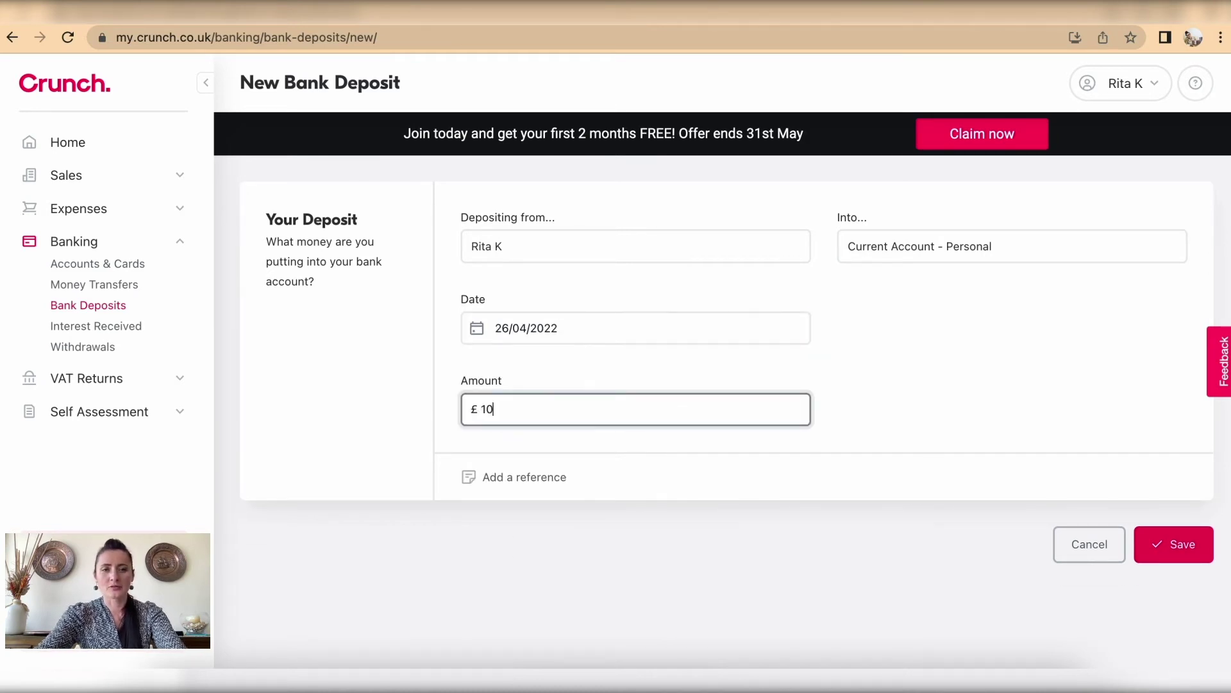
click(542, 481)
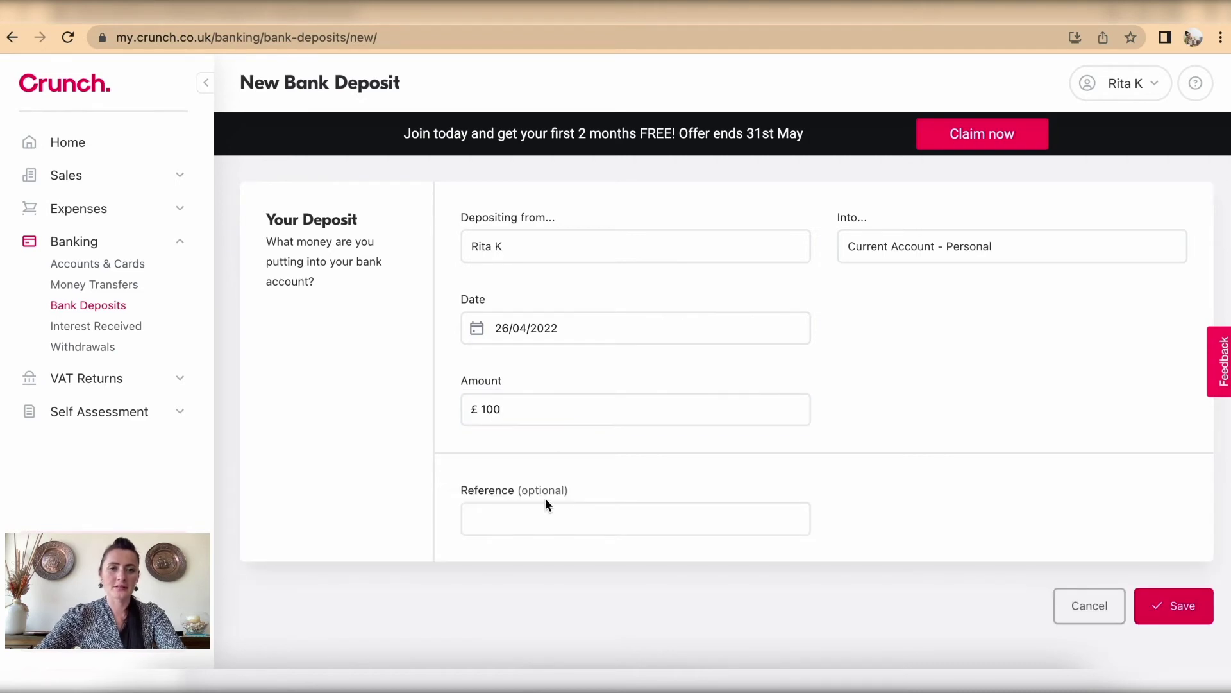
click(546, 511)
text(Jane)
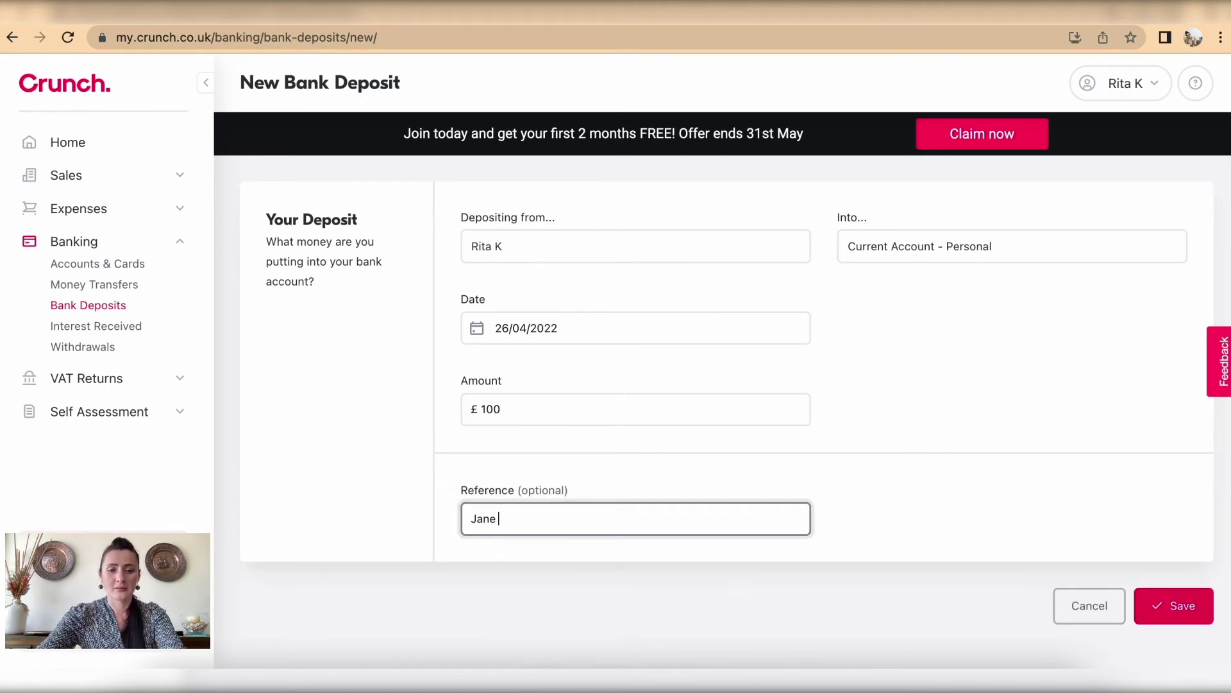
text( paid )
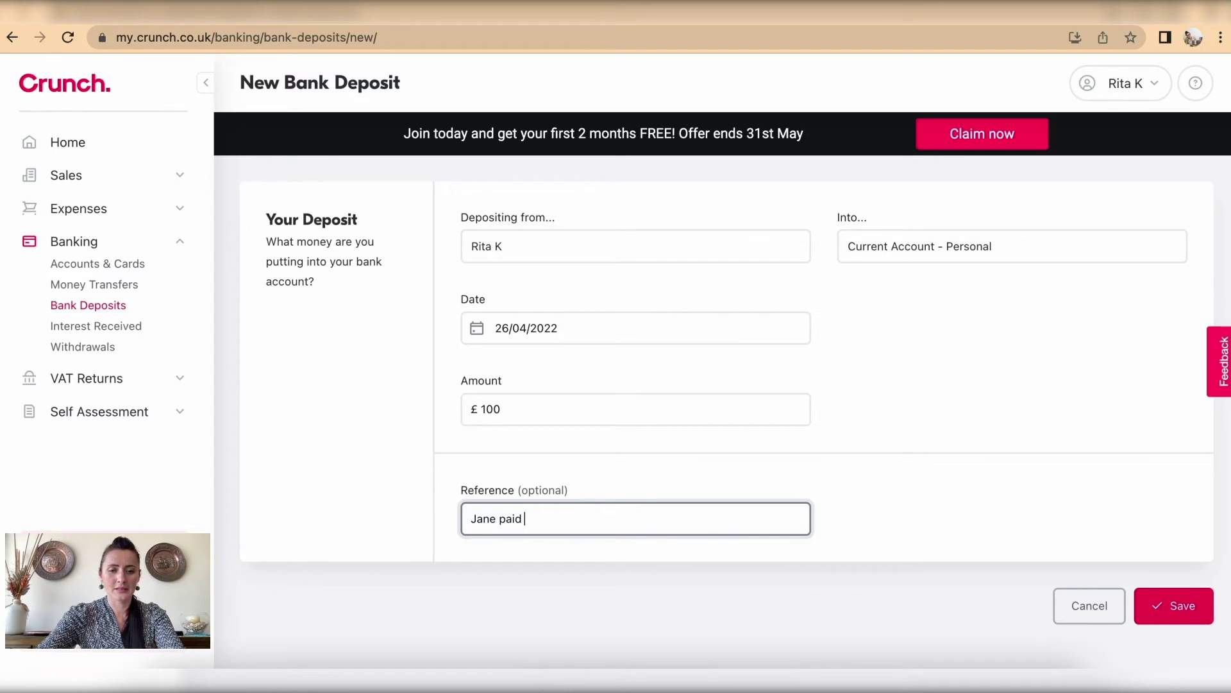
text(in cash)
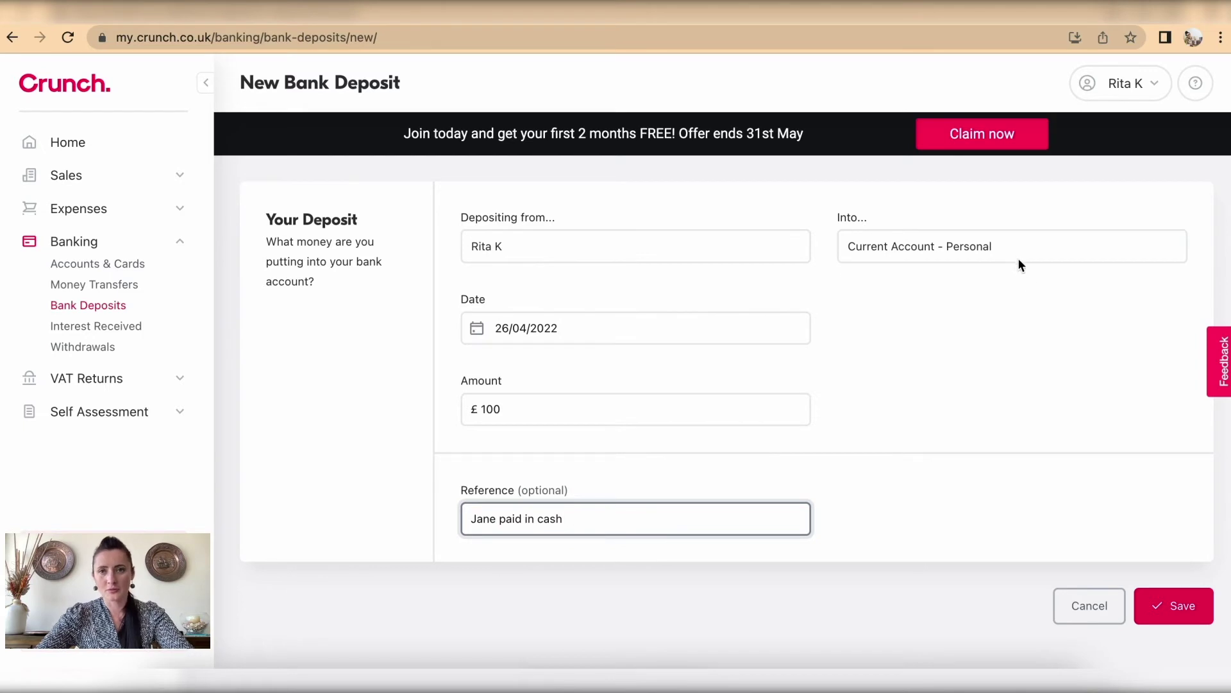
click(1172, 607)
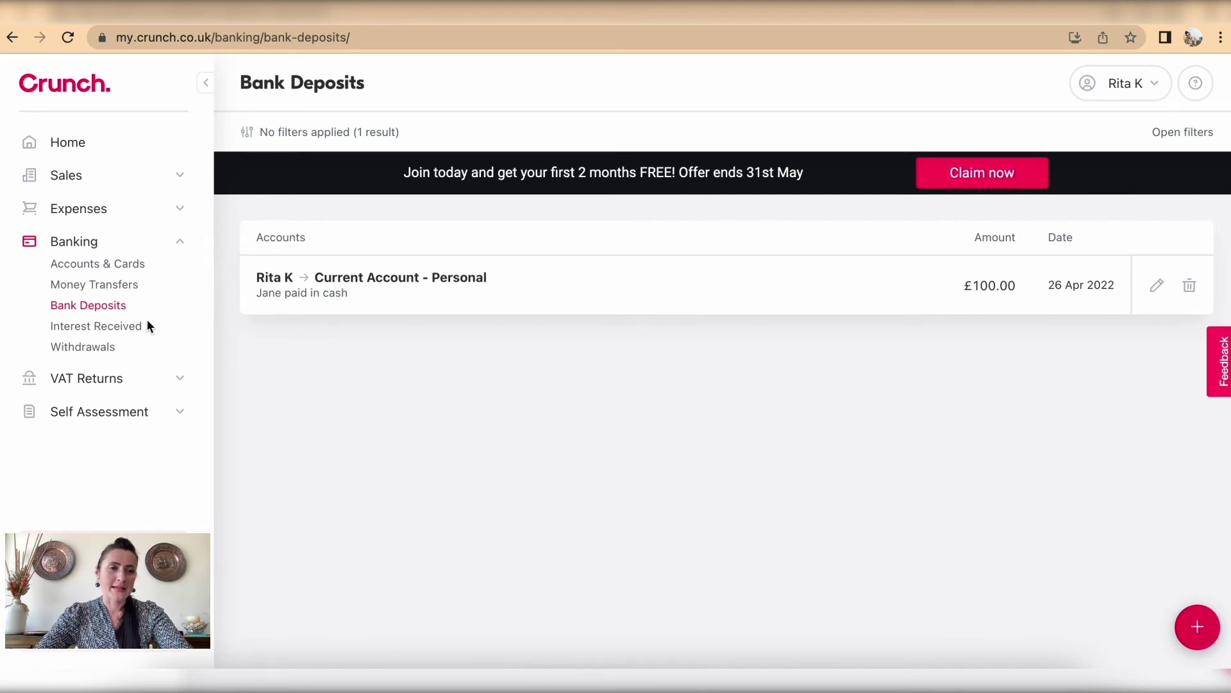
Step: Start an interest received entry dated 2 May 2022 for £15
click(124, 327)
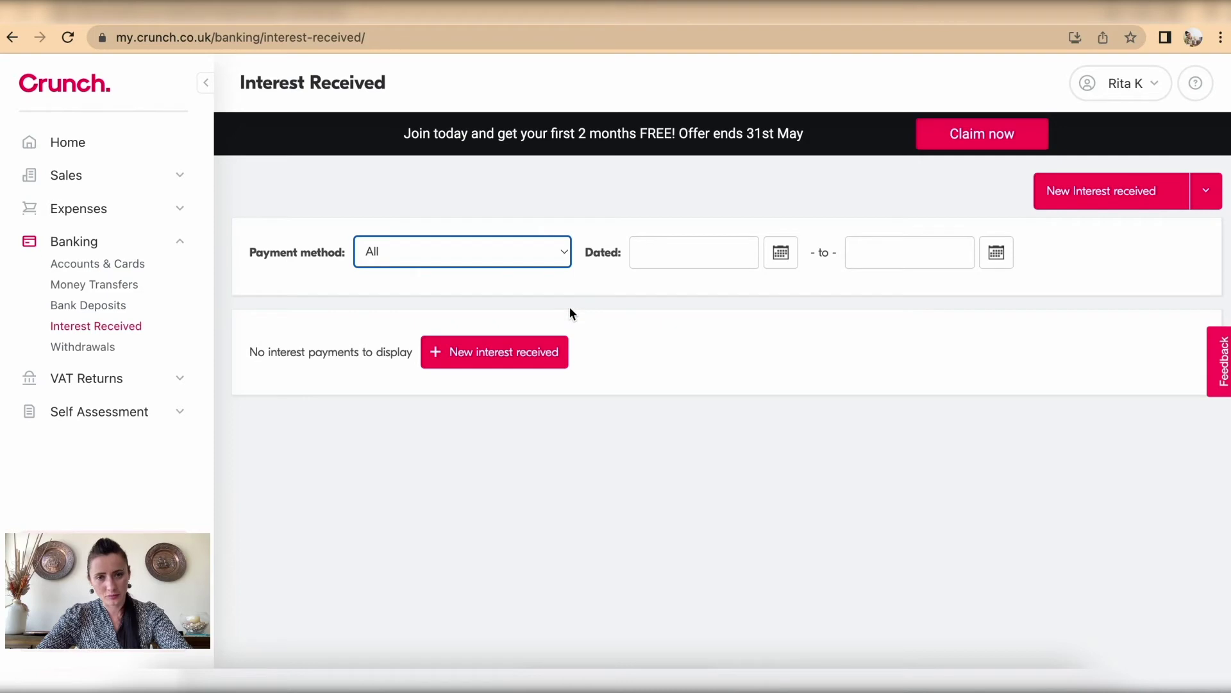
click(520, 353)
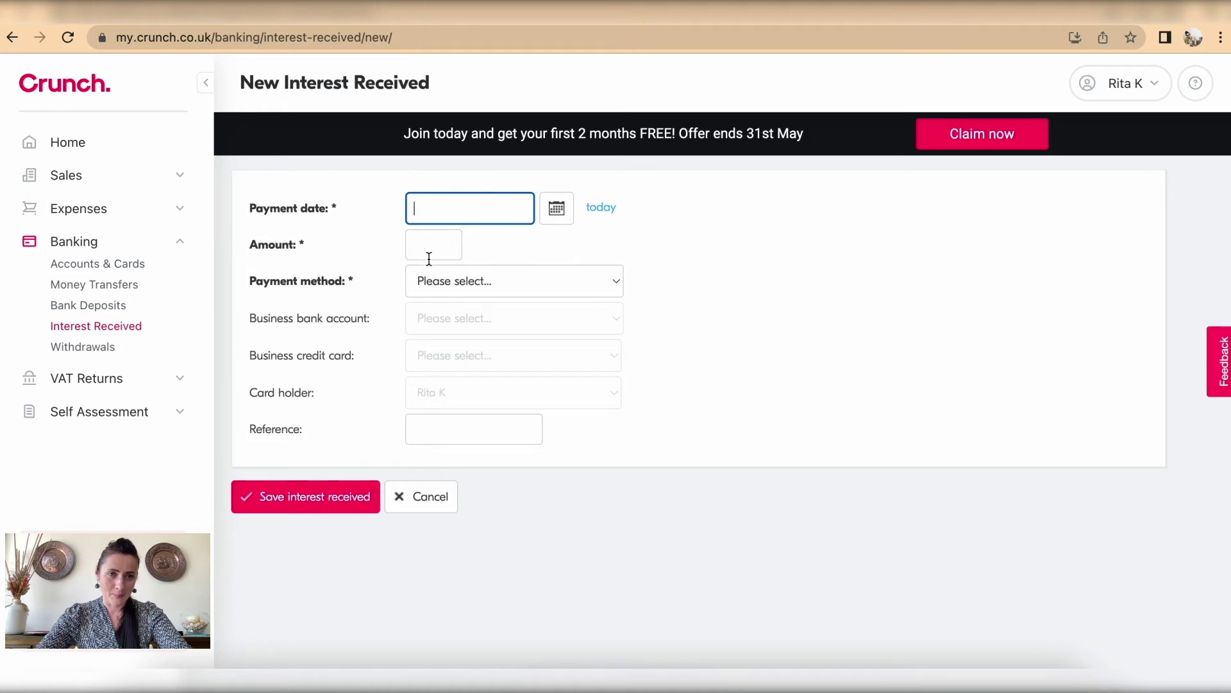
click(482, 287)
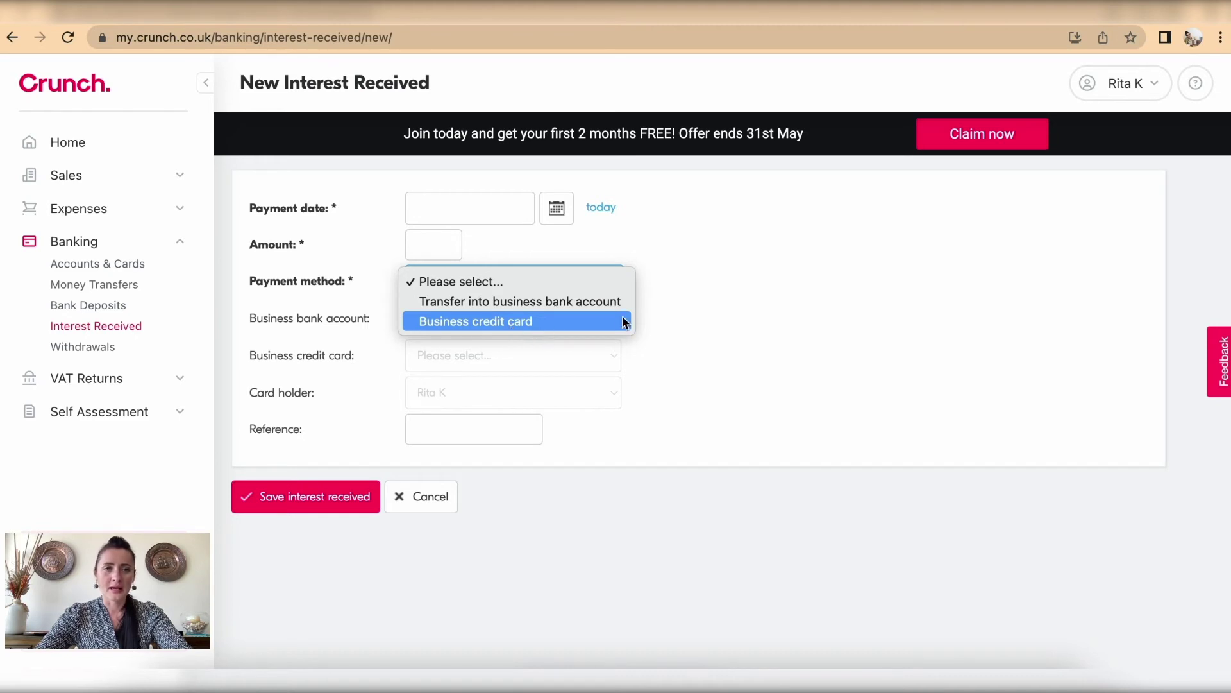
click(550, 210)
click(550, 210)
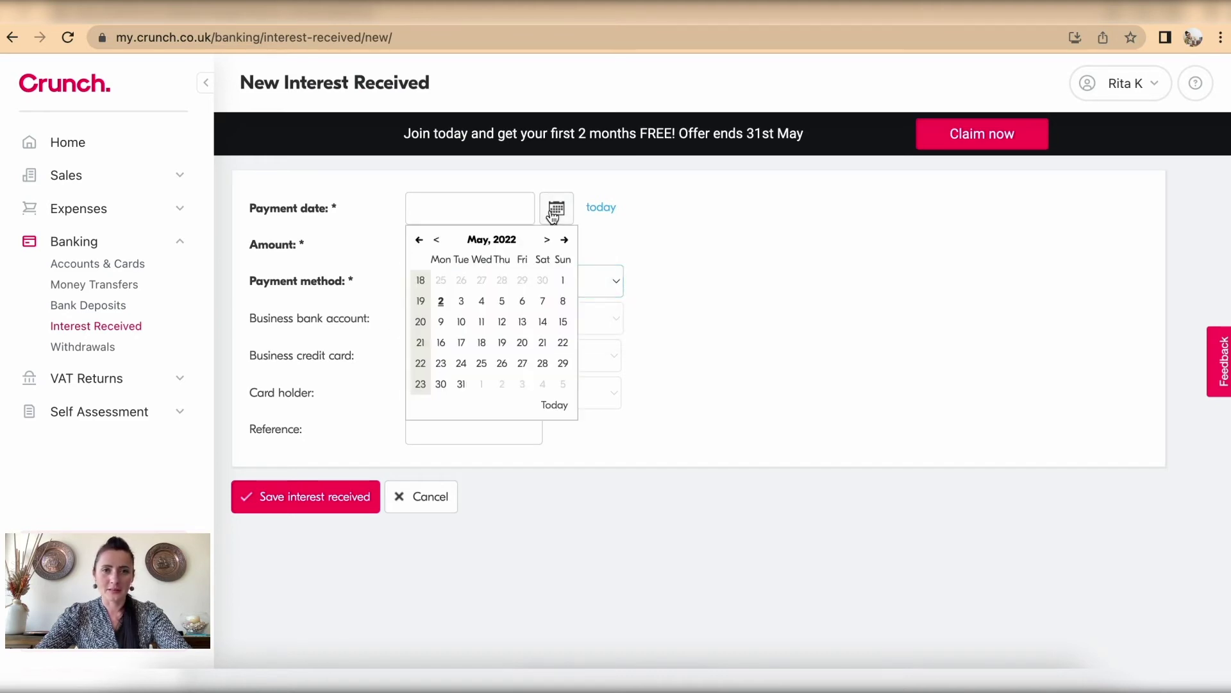
click(441, 300)
click(431, 234)
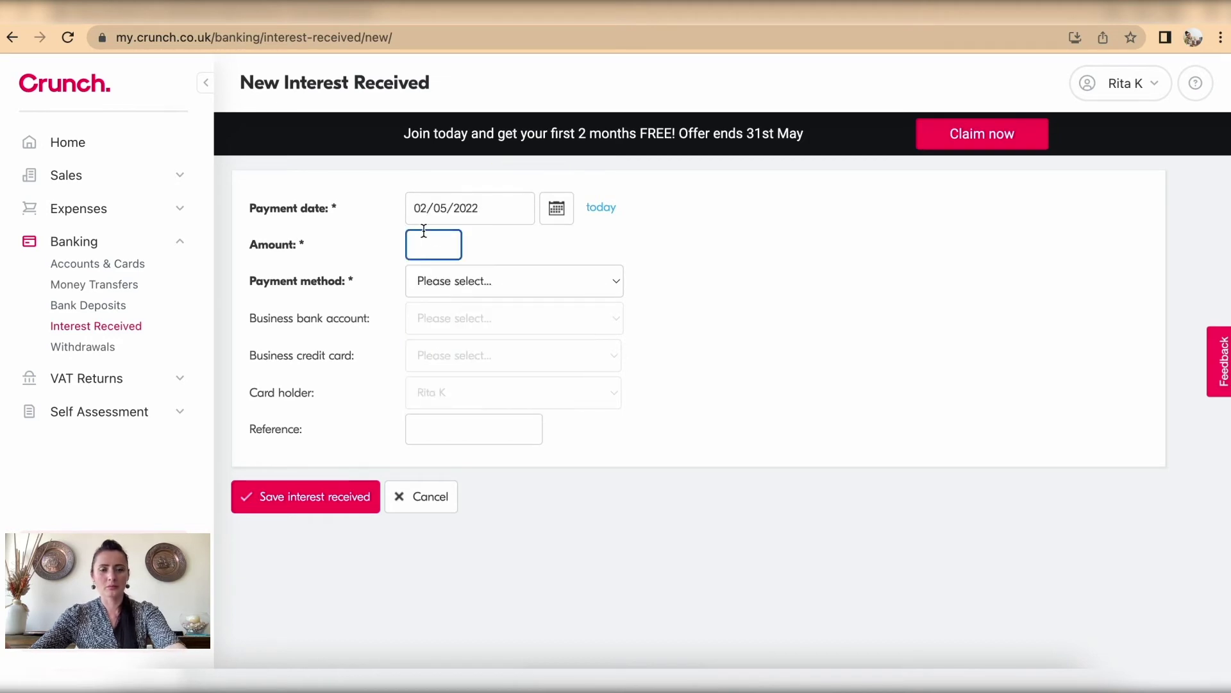
text(15)
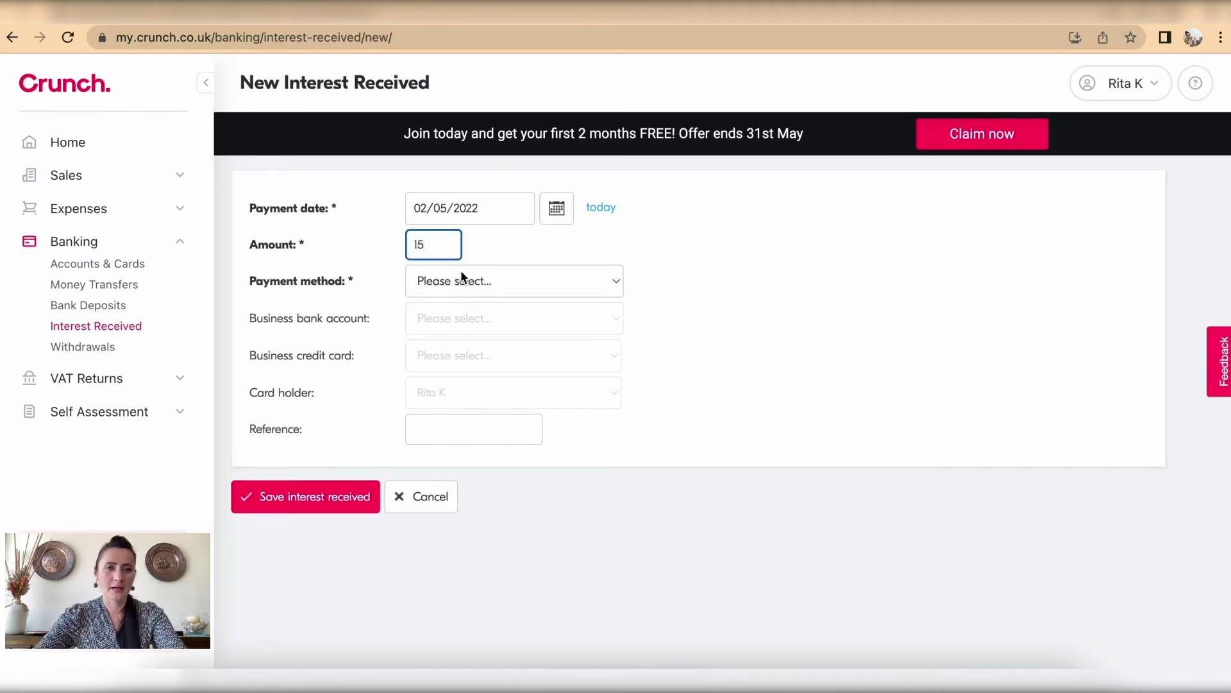
Step: Record it as paid by business credit card Credit Card Account, reference 'Interest refund', and save
click(461, 278)
click(470, 324)
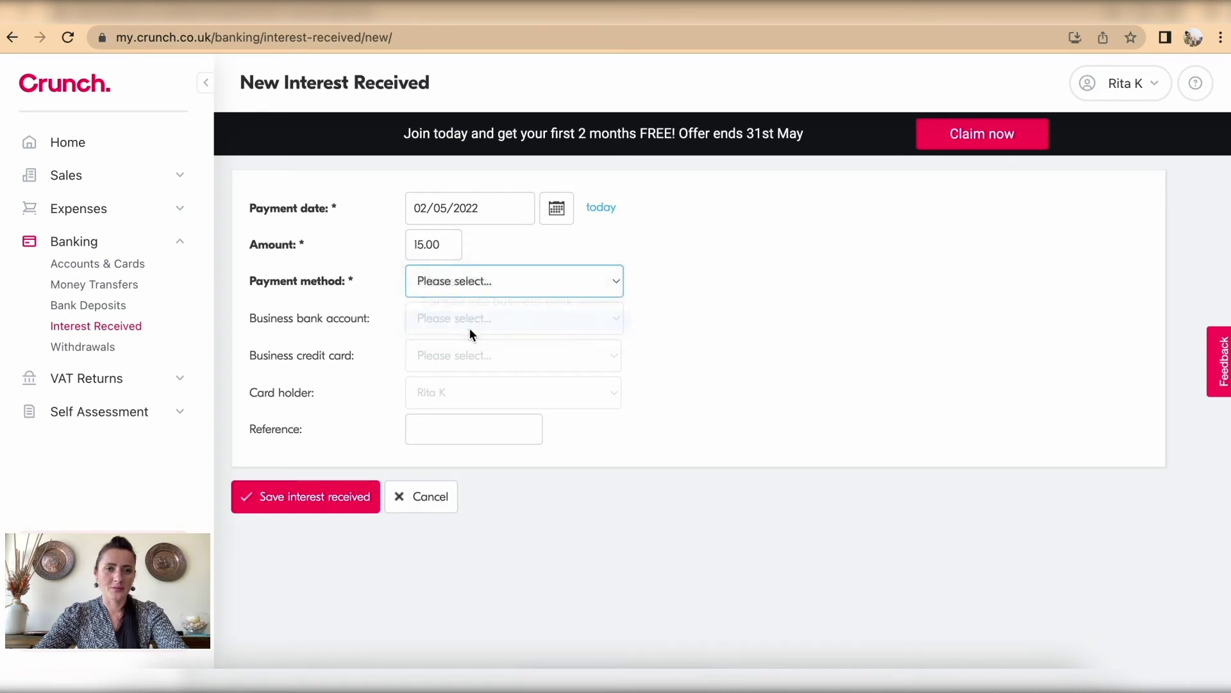
click(465, 350)
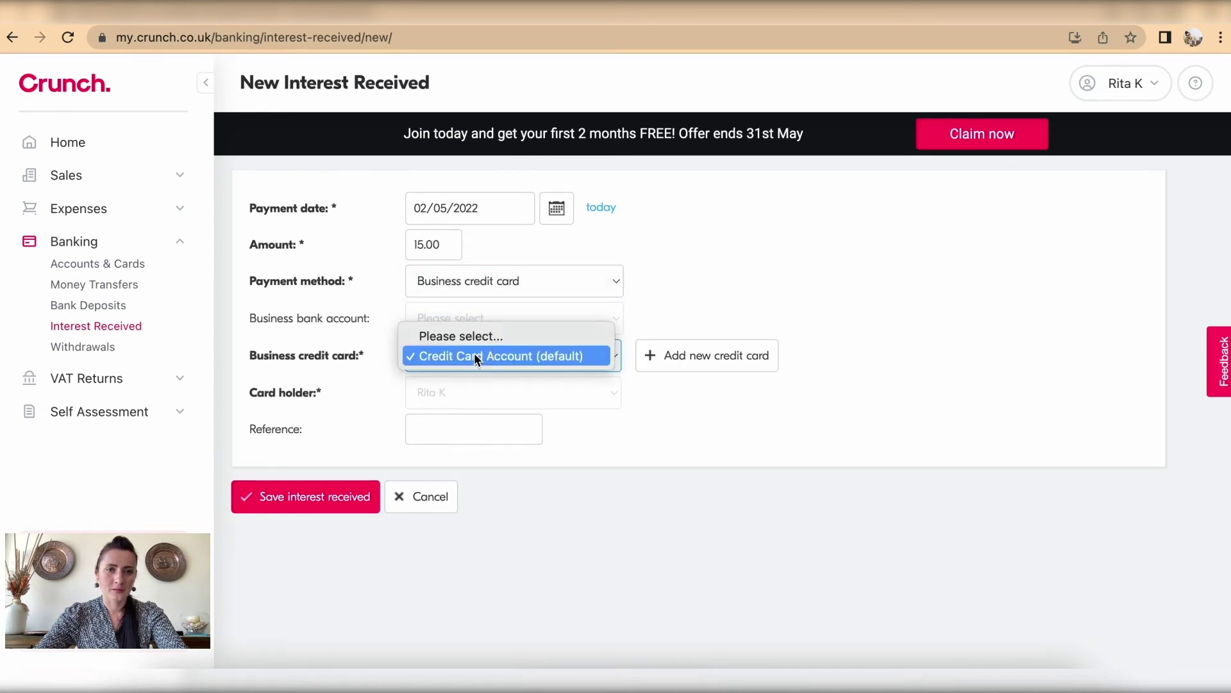
click(475, 357)
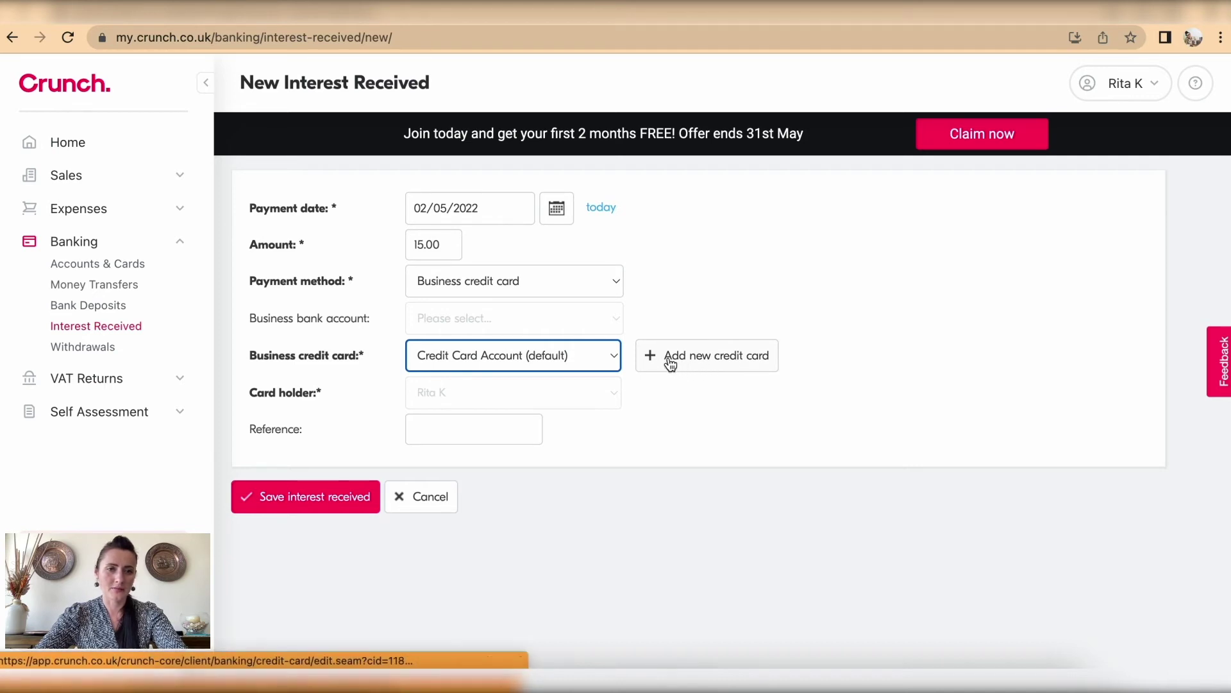
click(435, 428)
text(In)
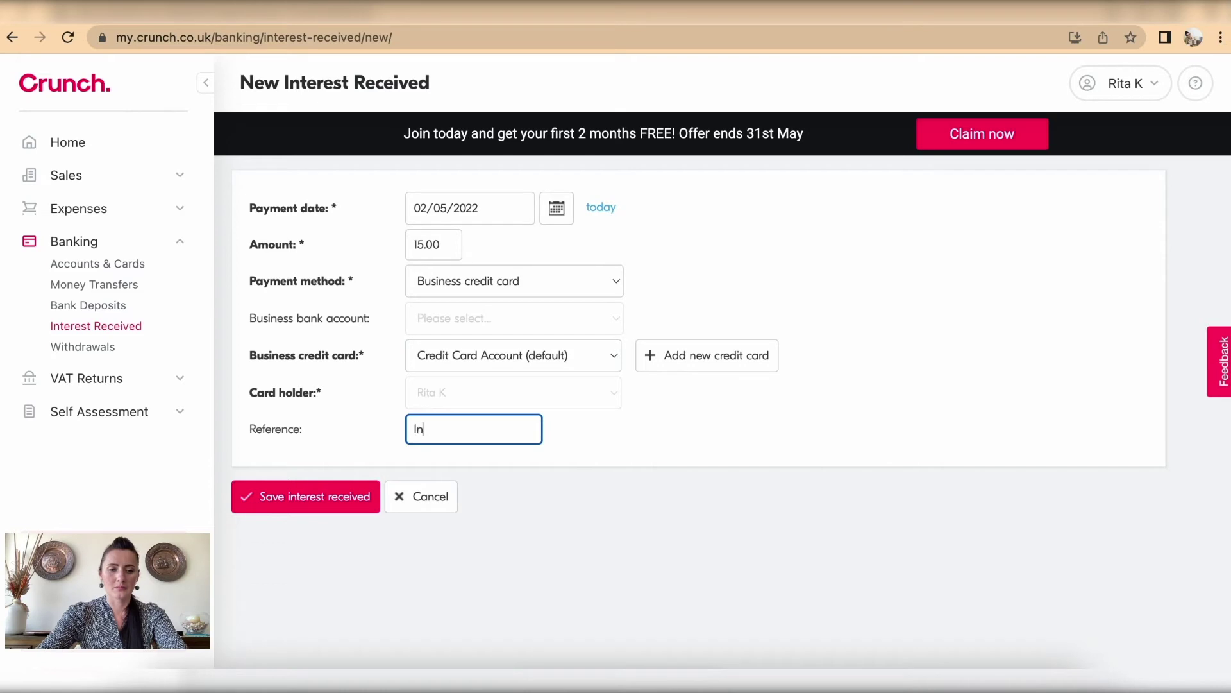
text(terest refund)
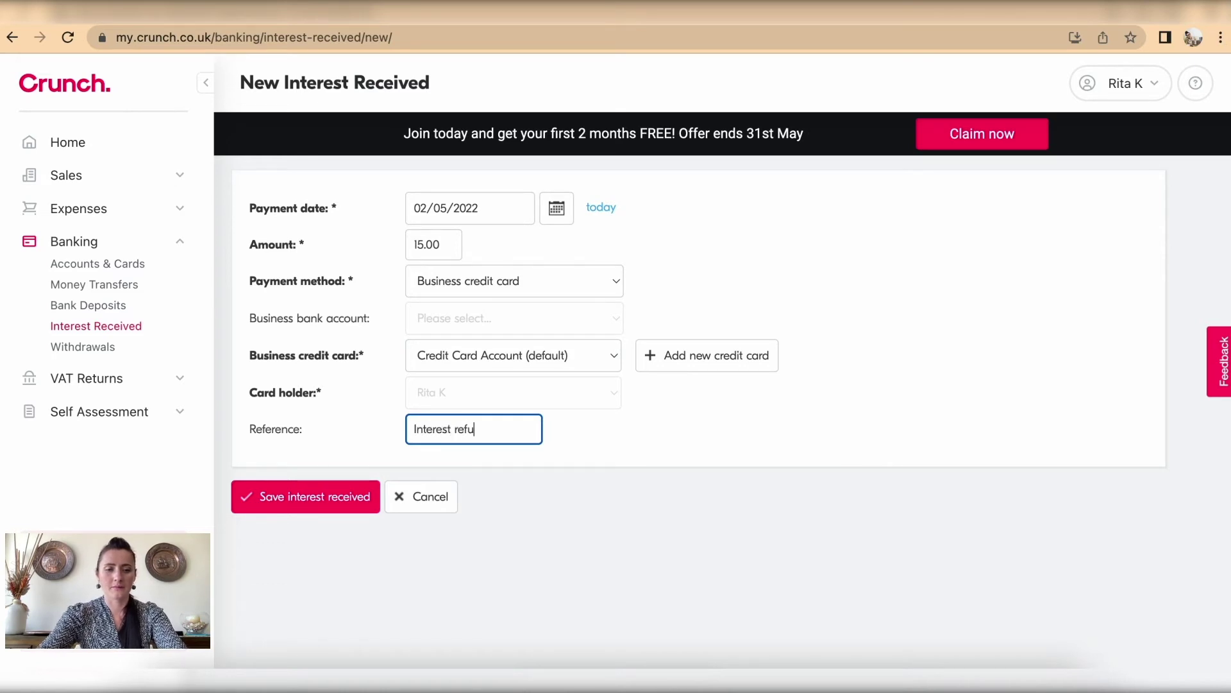
click(314, 511)
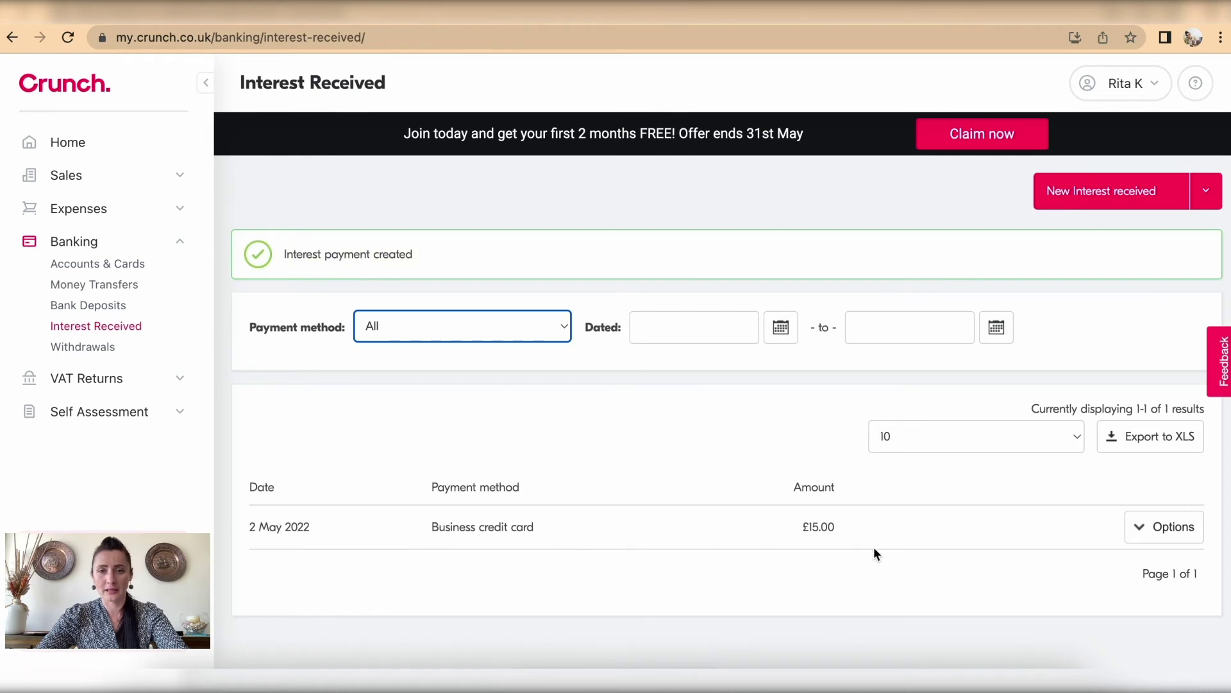
Step: Open and close the new interest entry's Options actions, then go to Withdrawals
click(1173, 528)
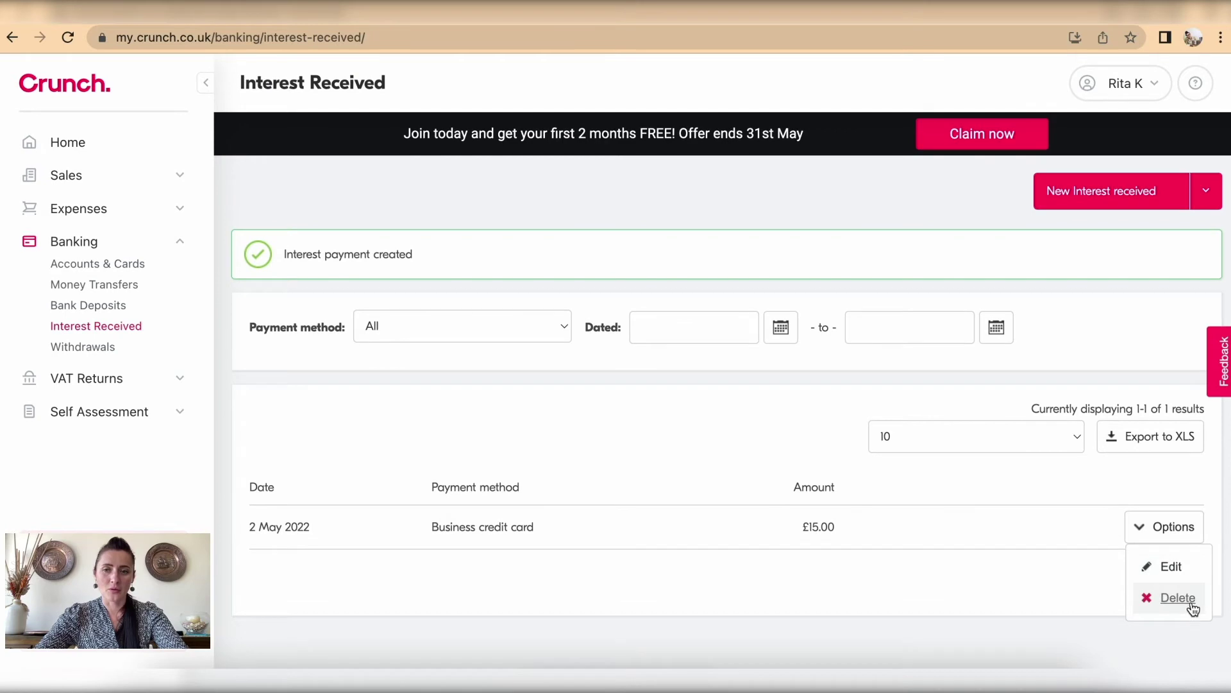
click(1030, 587)
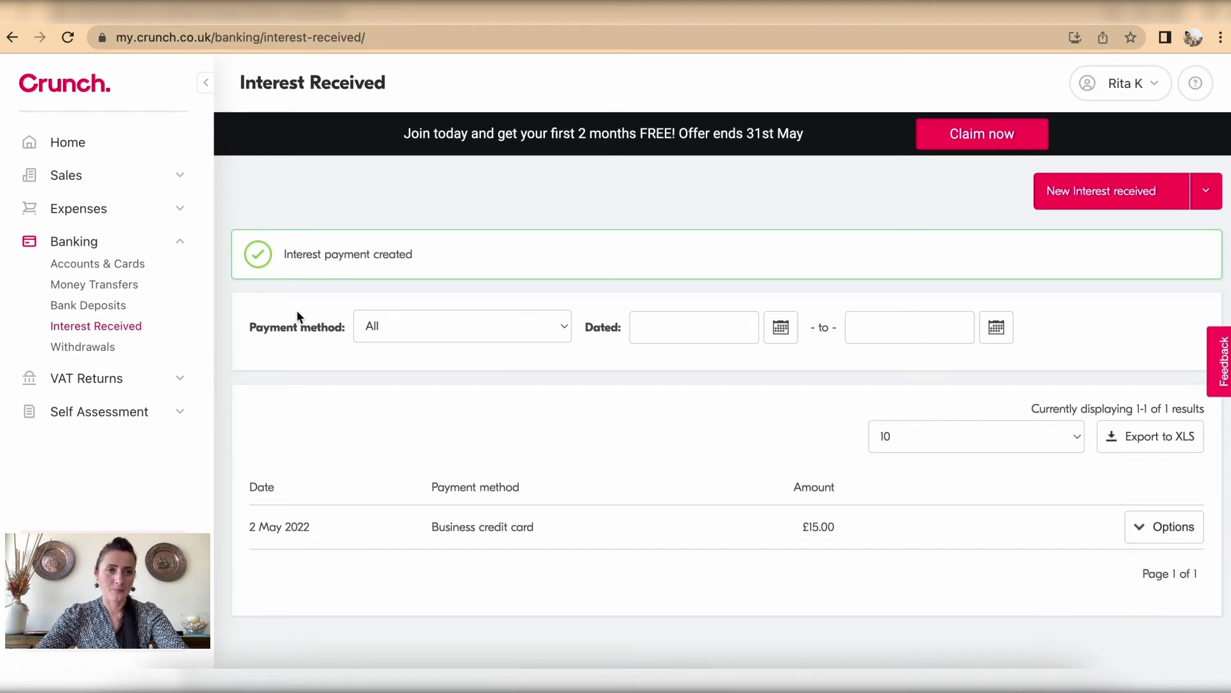
click(102, 352)
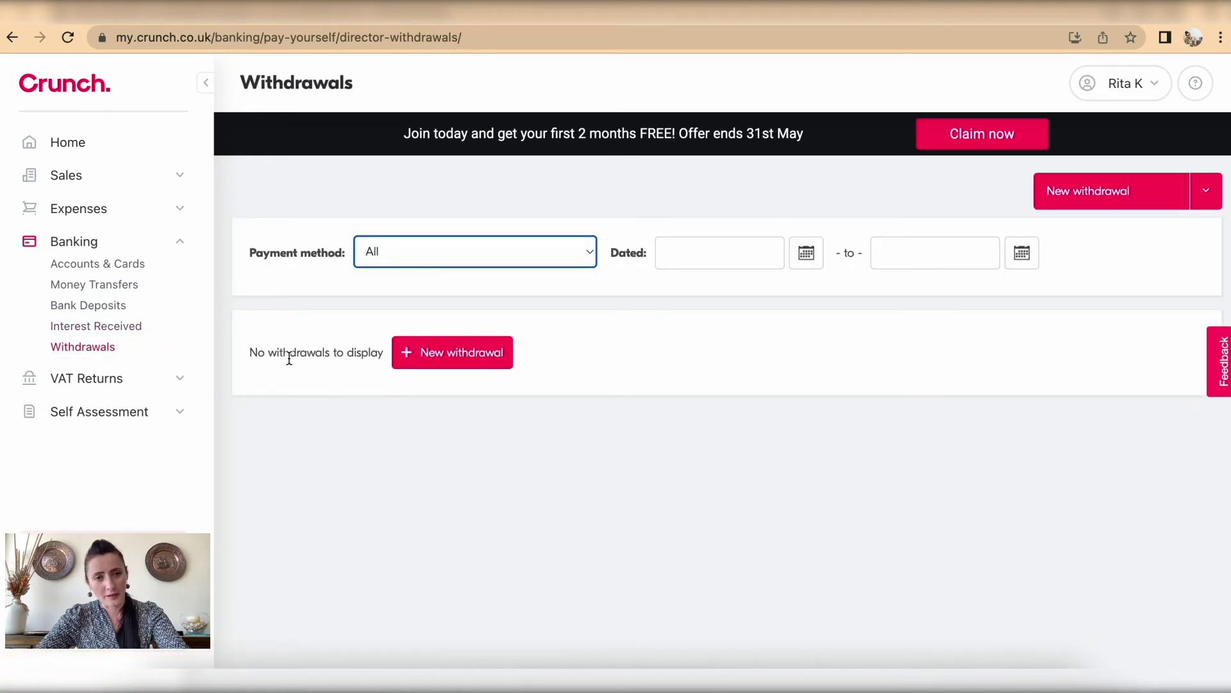
Step: Start a new withdrawal dated 2 May 2022 for £50
click(433, 364)
click(556, 210)
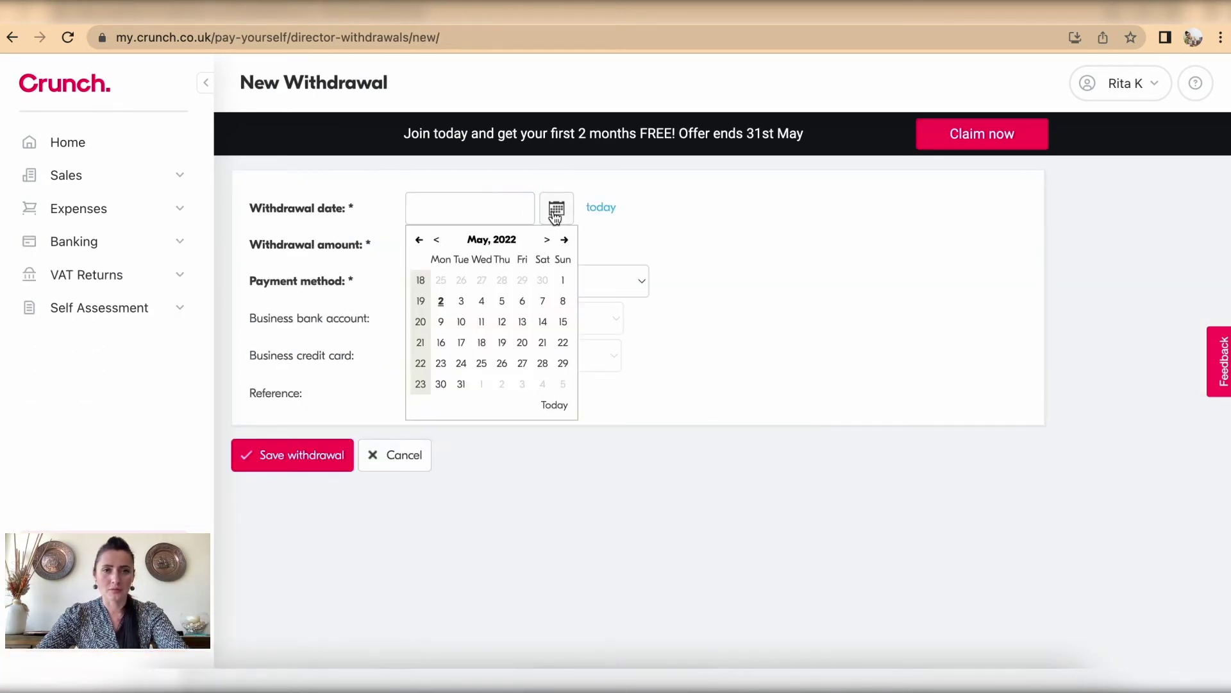
click(440, 301)
click(435, 244)
text(50)
Step: Pay it by transfer out of Current Account - Personal, reference 'For personal use', and save
click(459, 281)
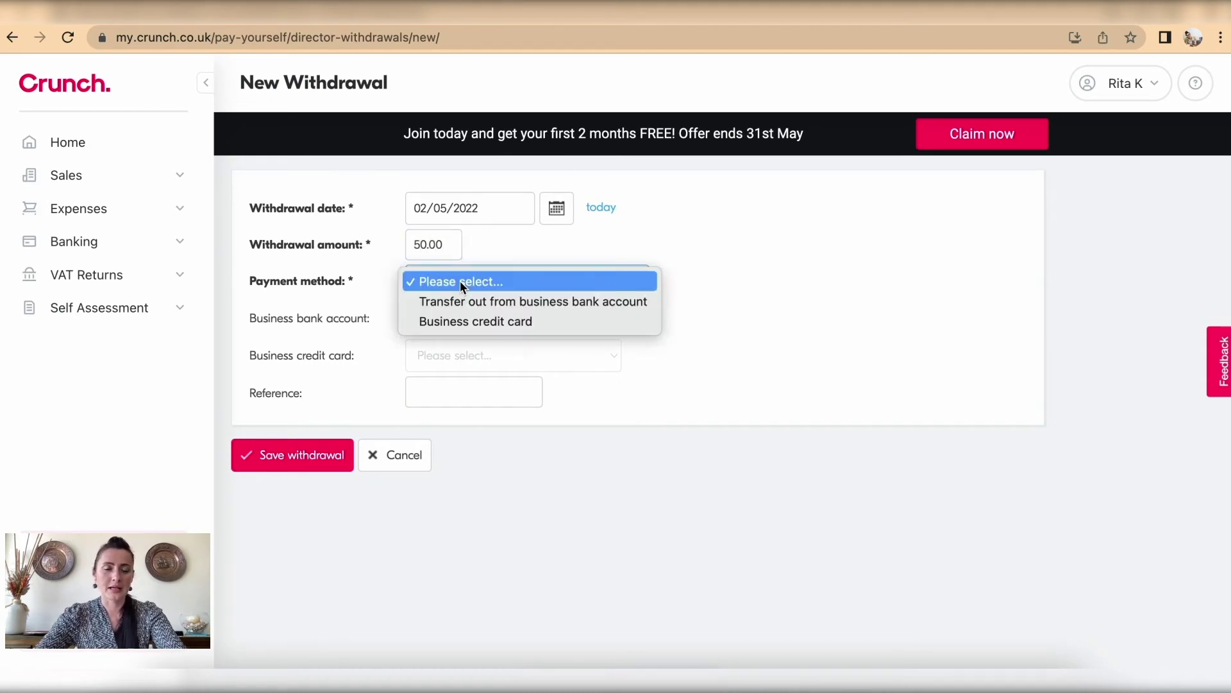
click(462, 300)
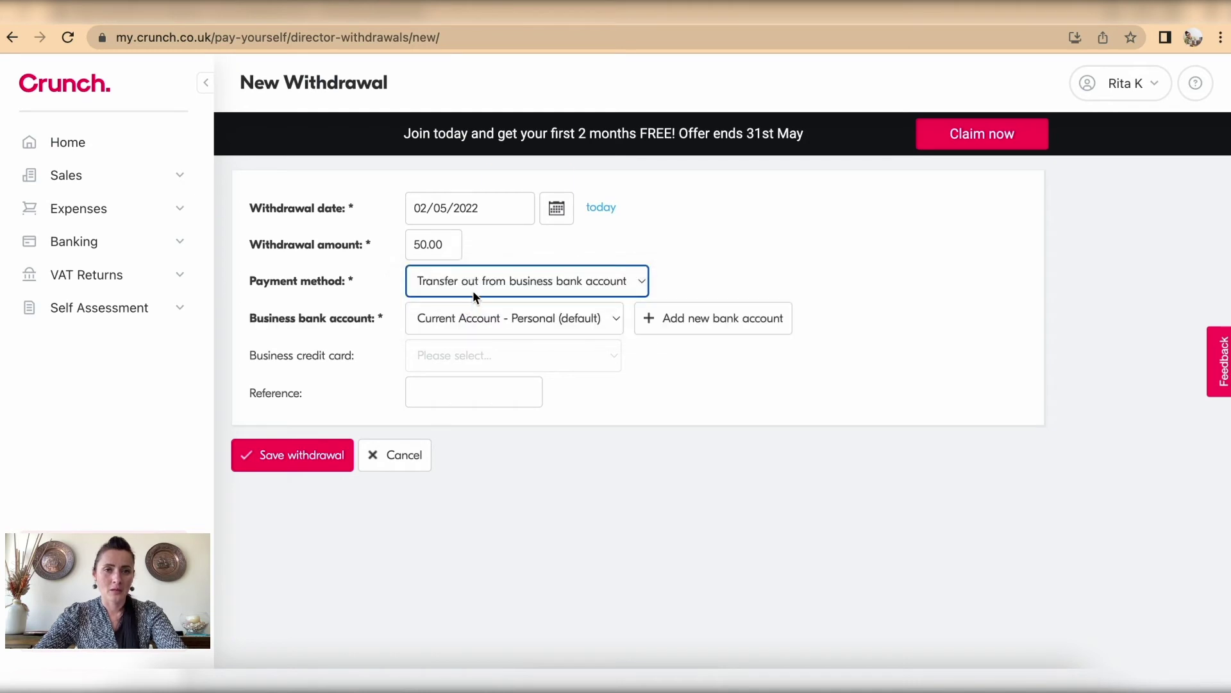
click(475, 316)
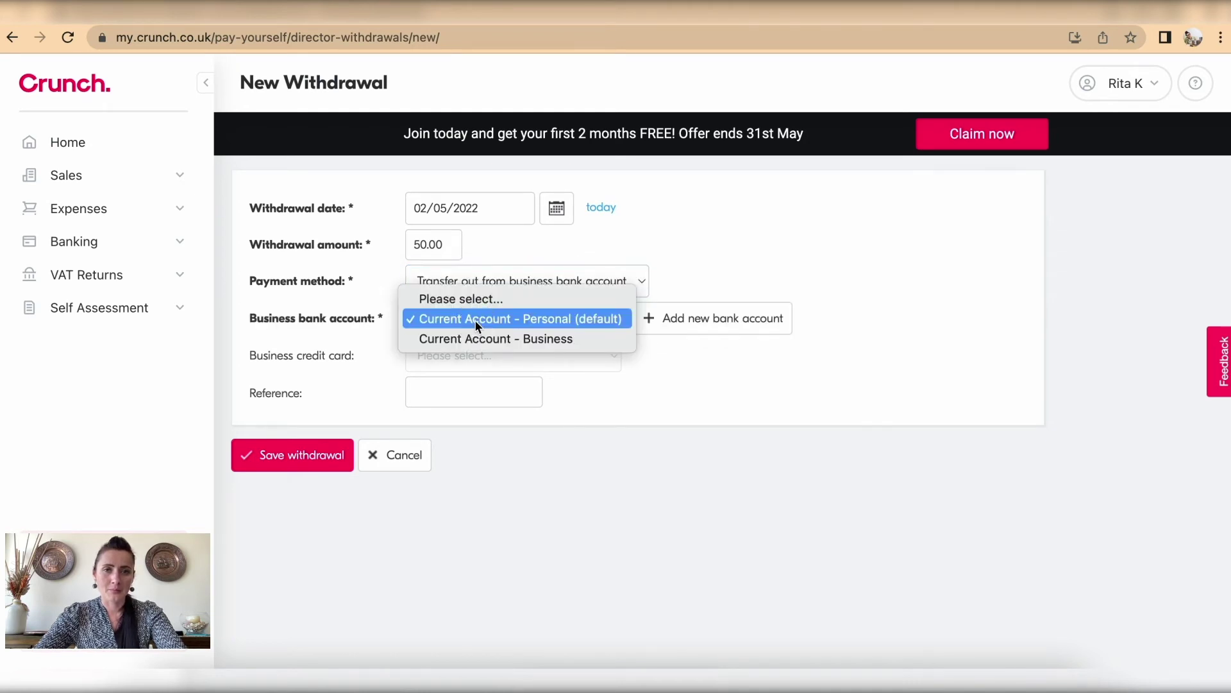
click(527, 319)
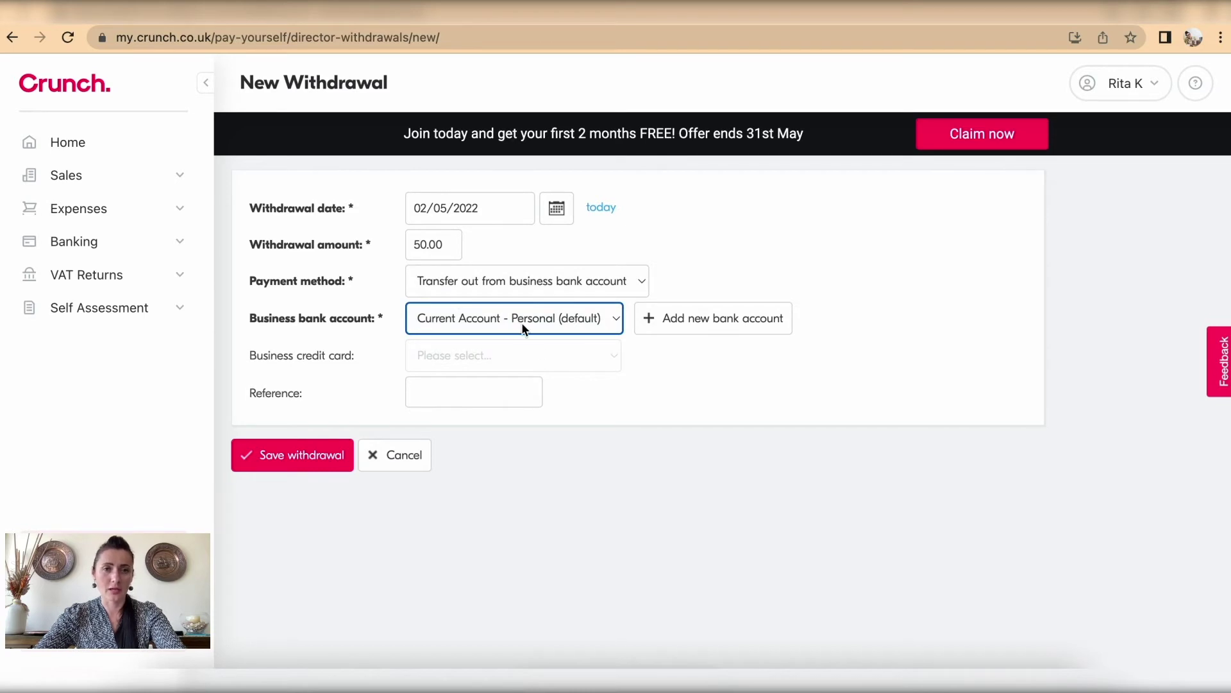
click(431, 392)
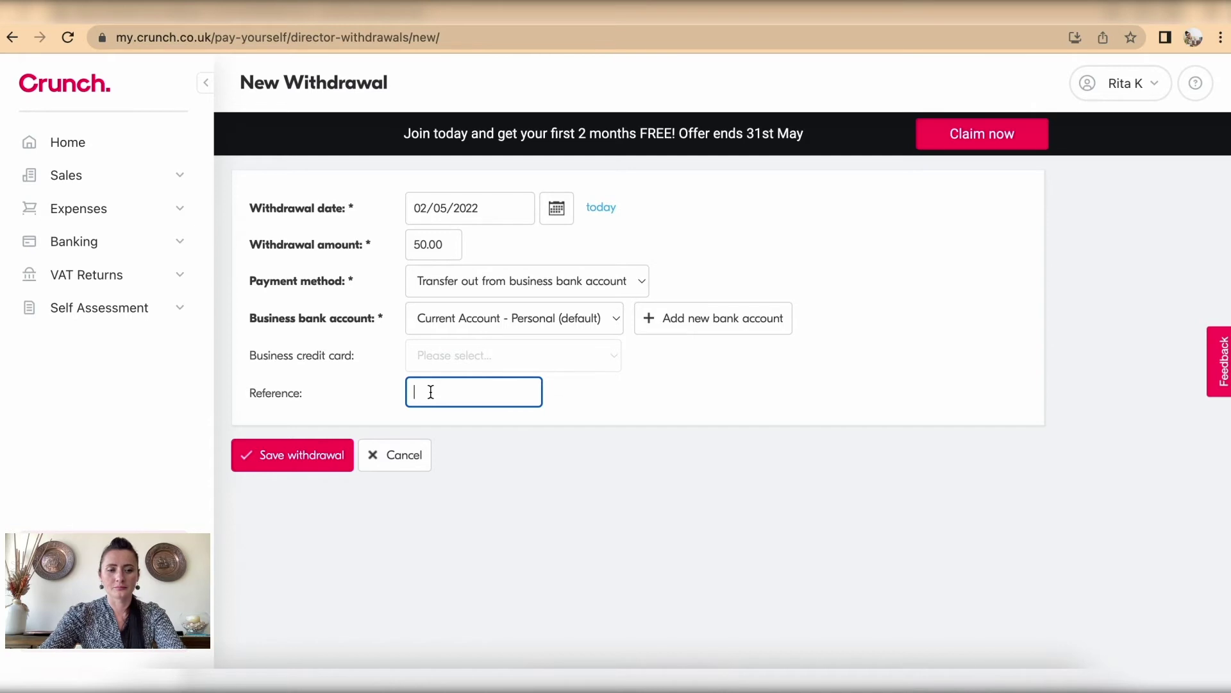
text(For pe)
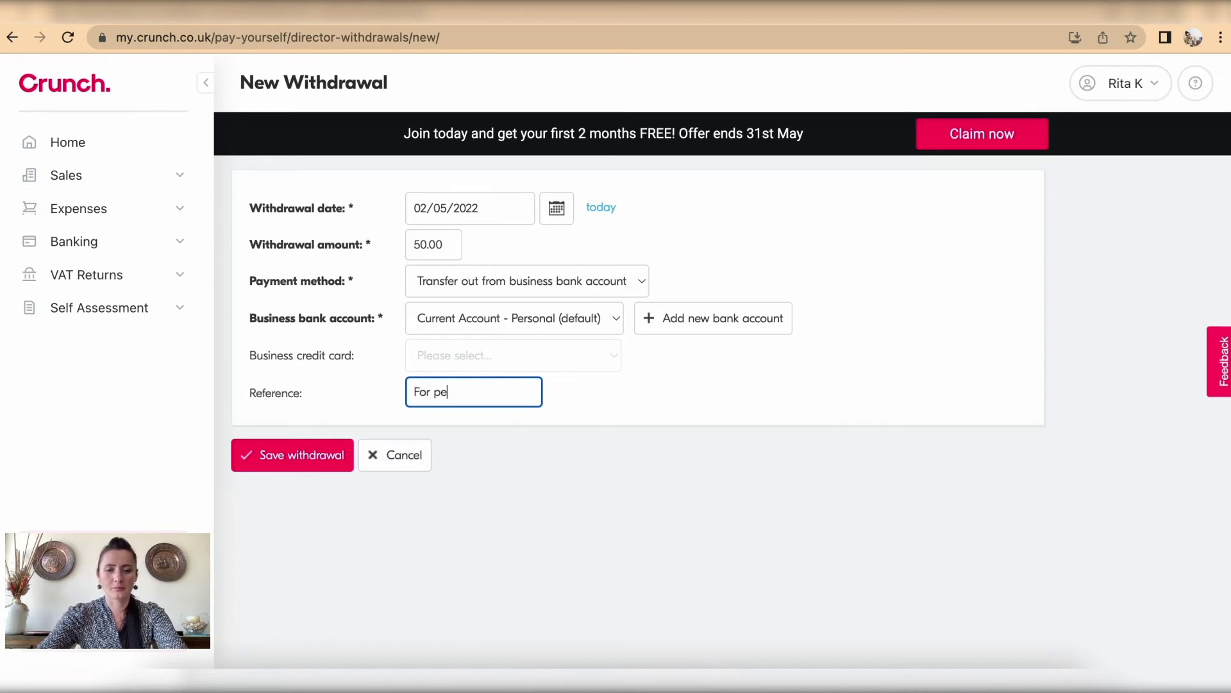
text(rsonal use)
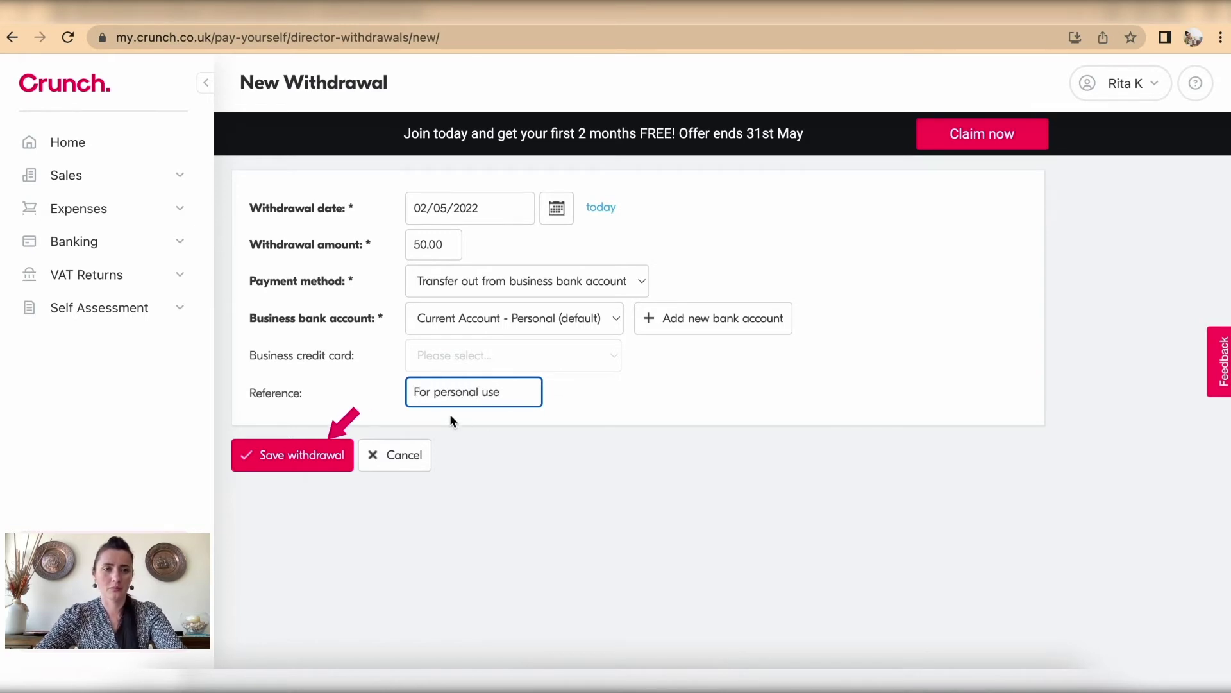
click(311, 454)
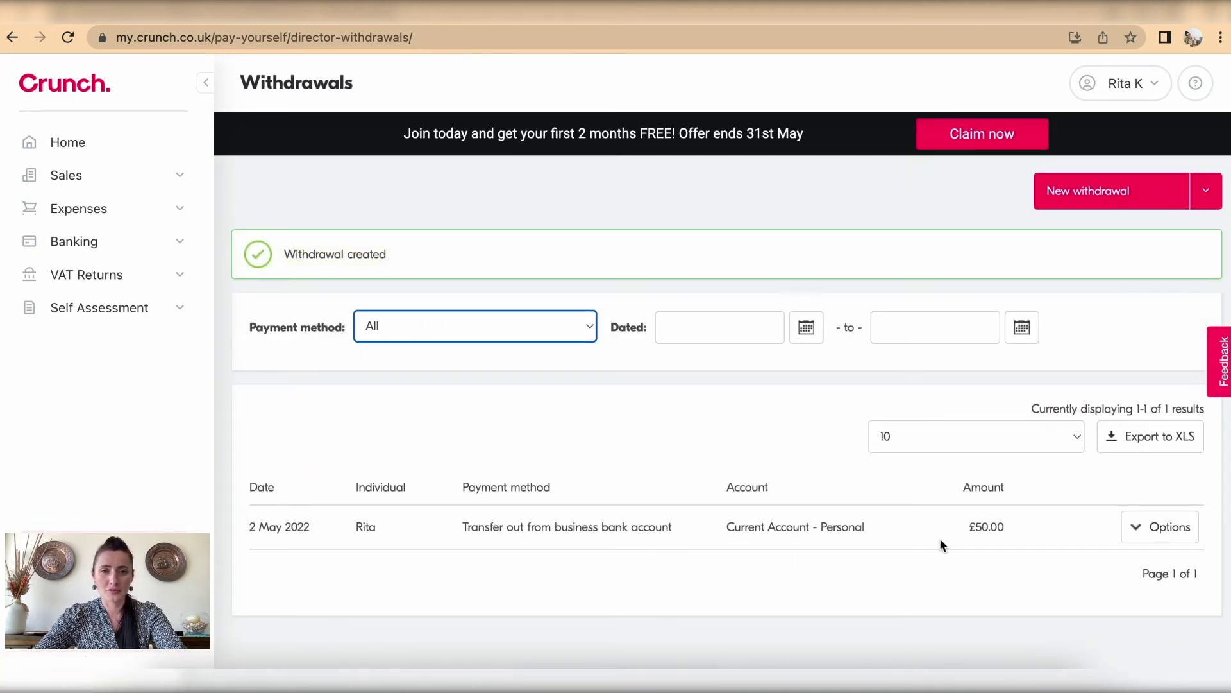
Step: Toggle the withdrawal's Options actions, then return to Accounts & Cards showing 3 to match
click(1147, 528)
scroll(1147, 531, down, 1)
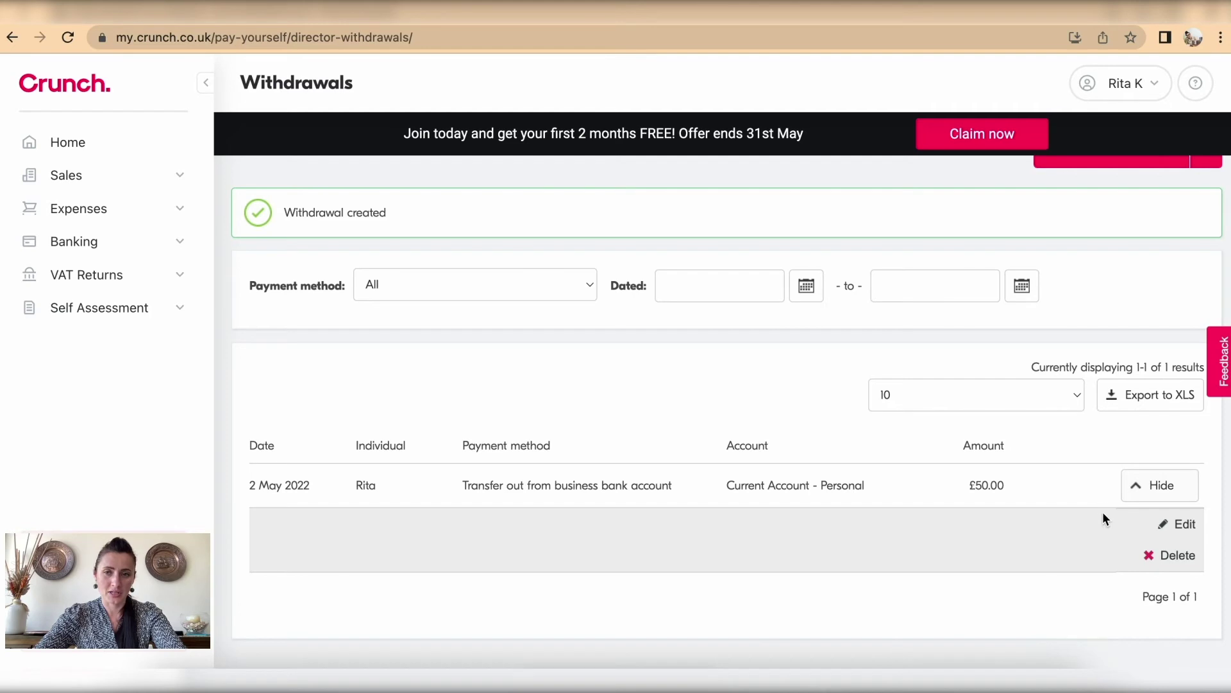
click(1157, 485)
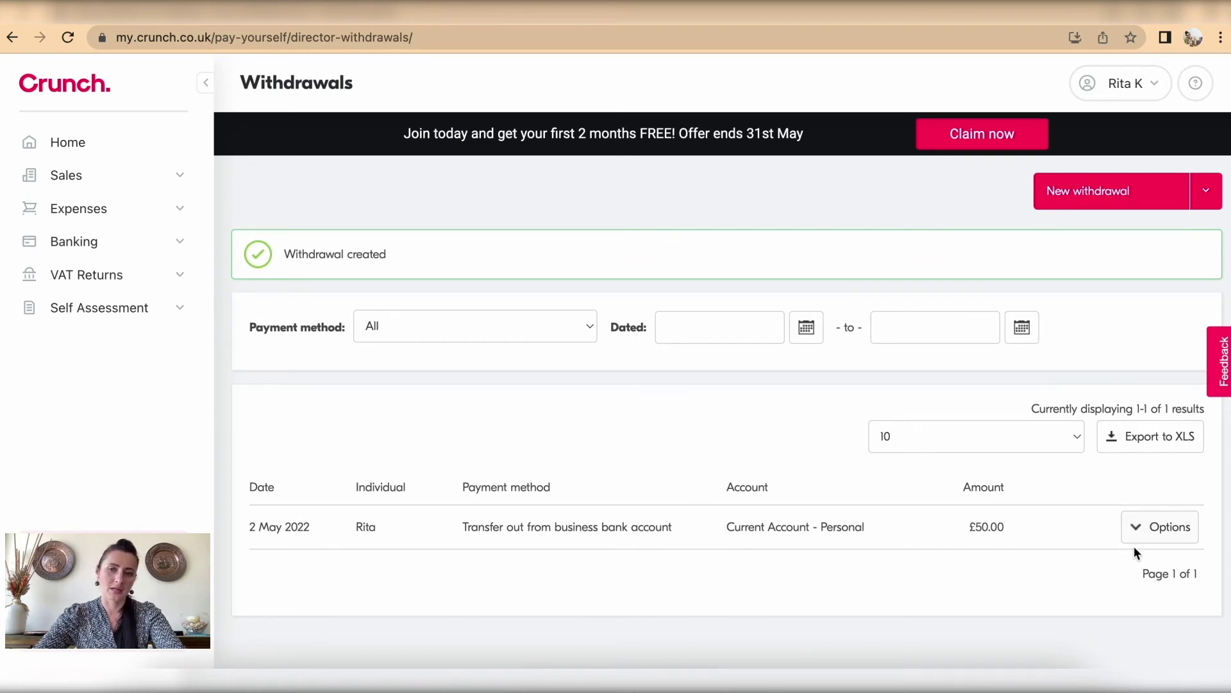
click(1135, 529)
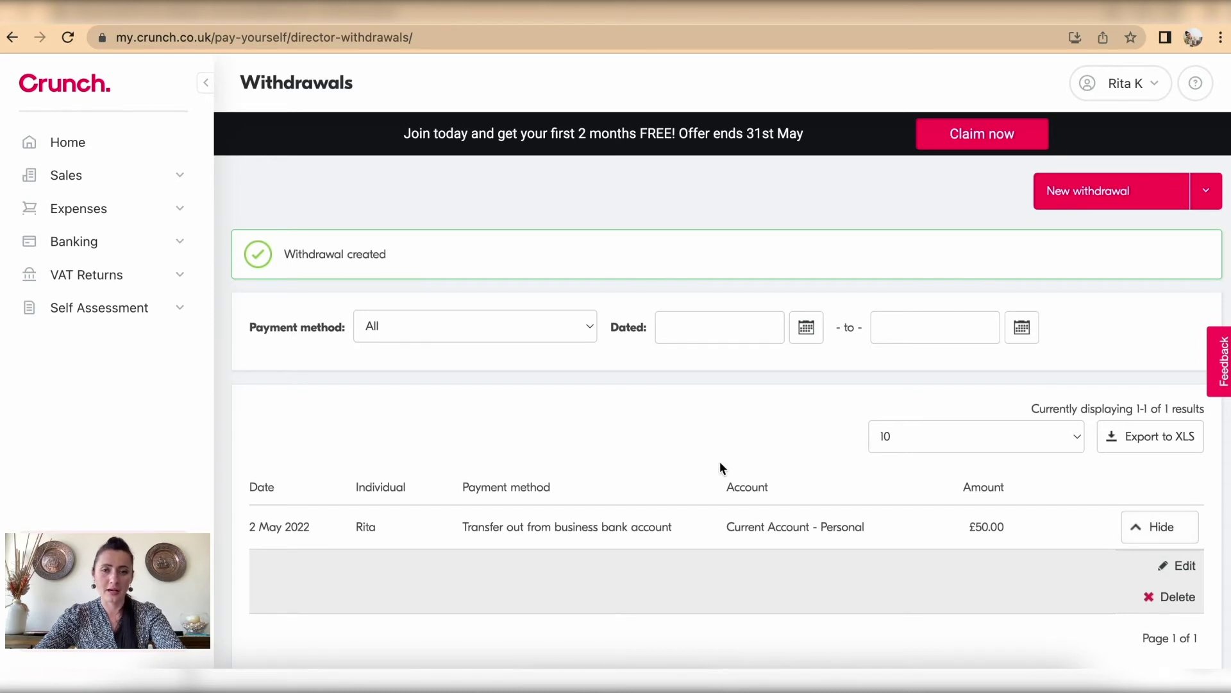
click(127, 241)
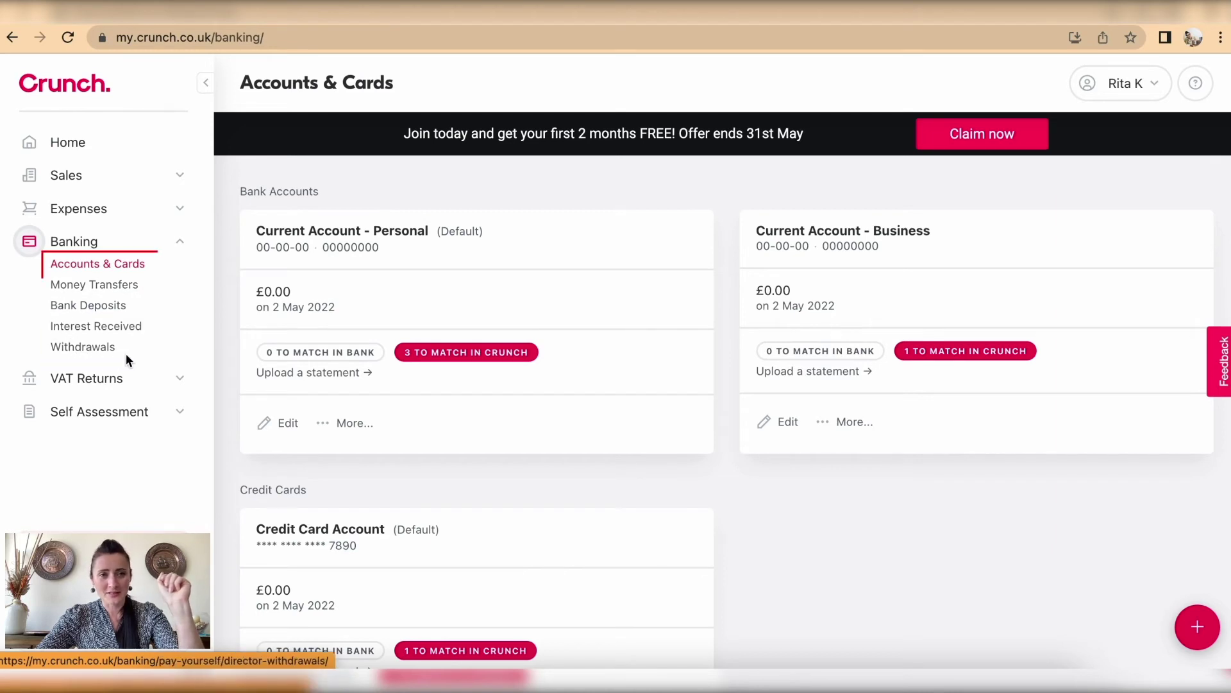
Step: Show the Personal current account's unreconciled Crunch payments: £200 transfer, £100 deposit, £50 withdrawal
scroll(608, 409, down, 1)
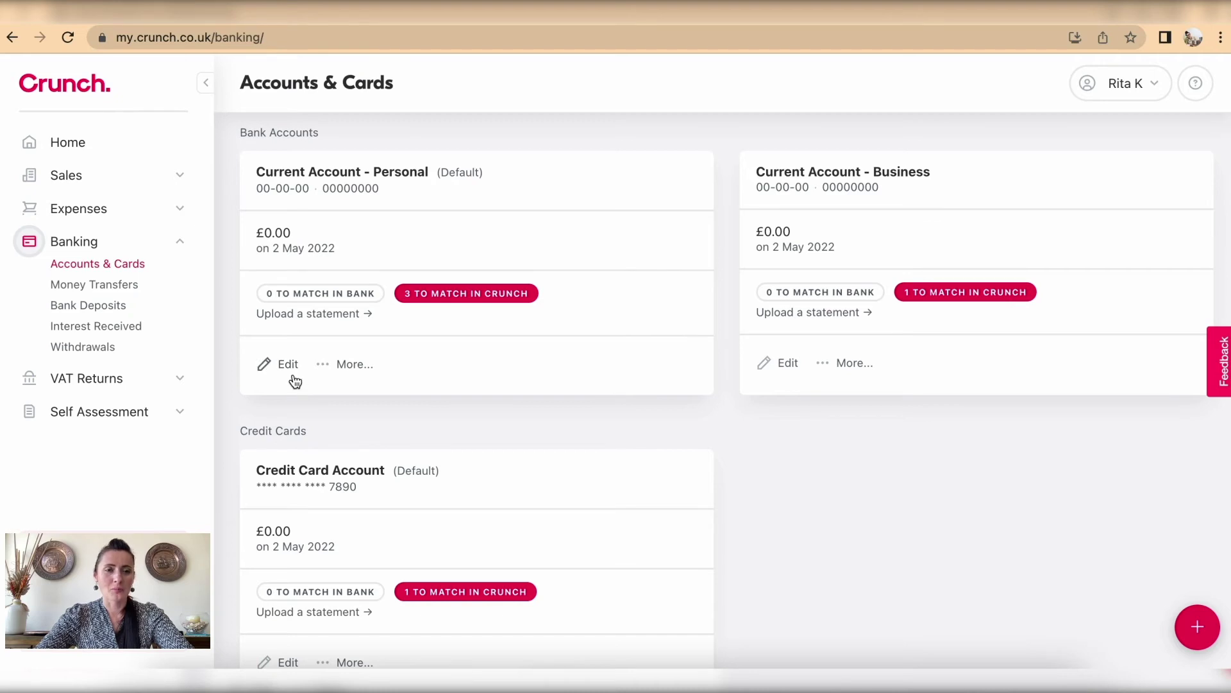
click(365, 373)
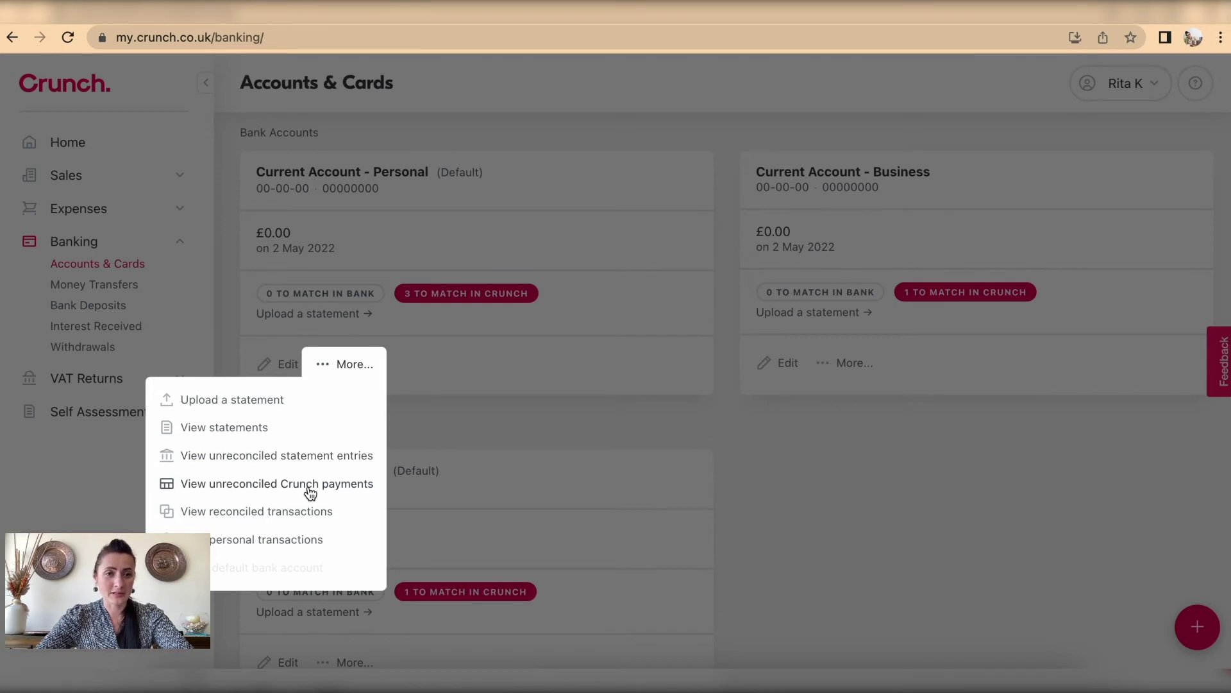
click(421, 301)
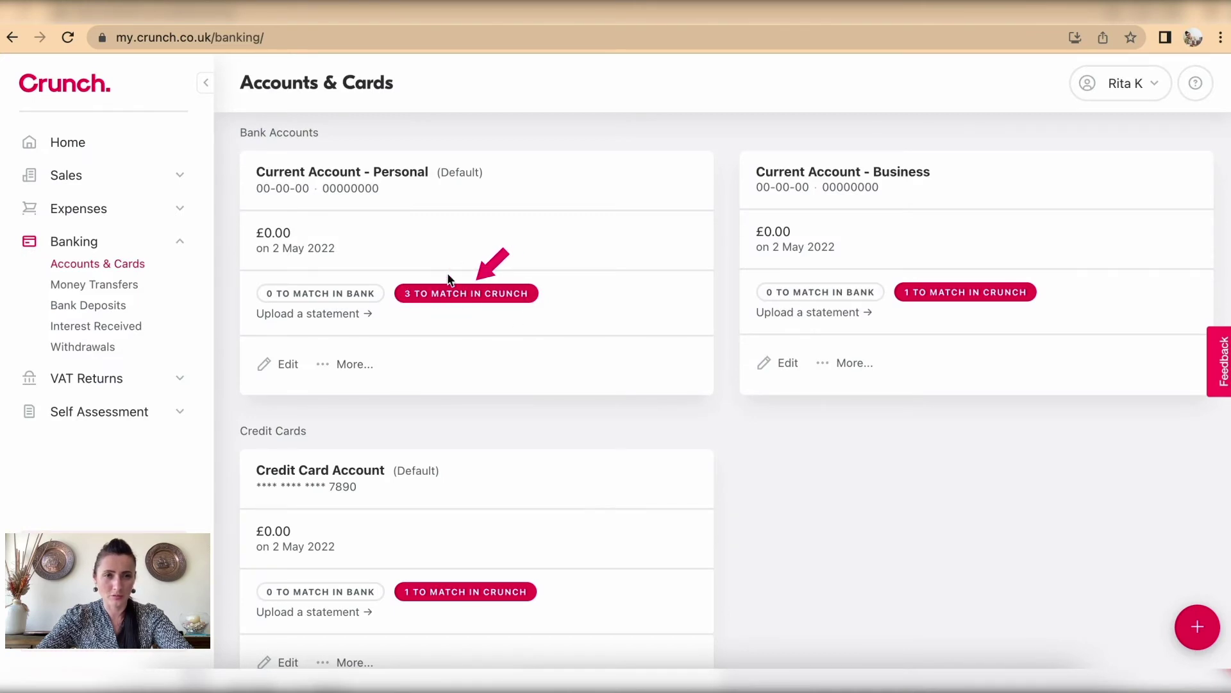
click(350, 365)
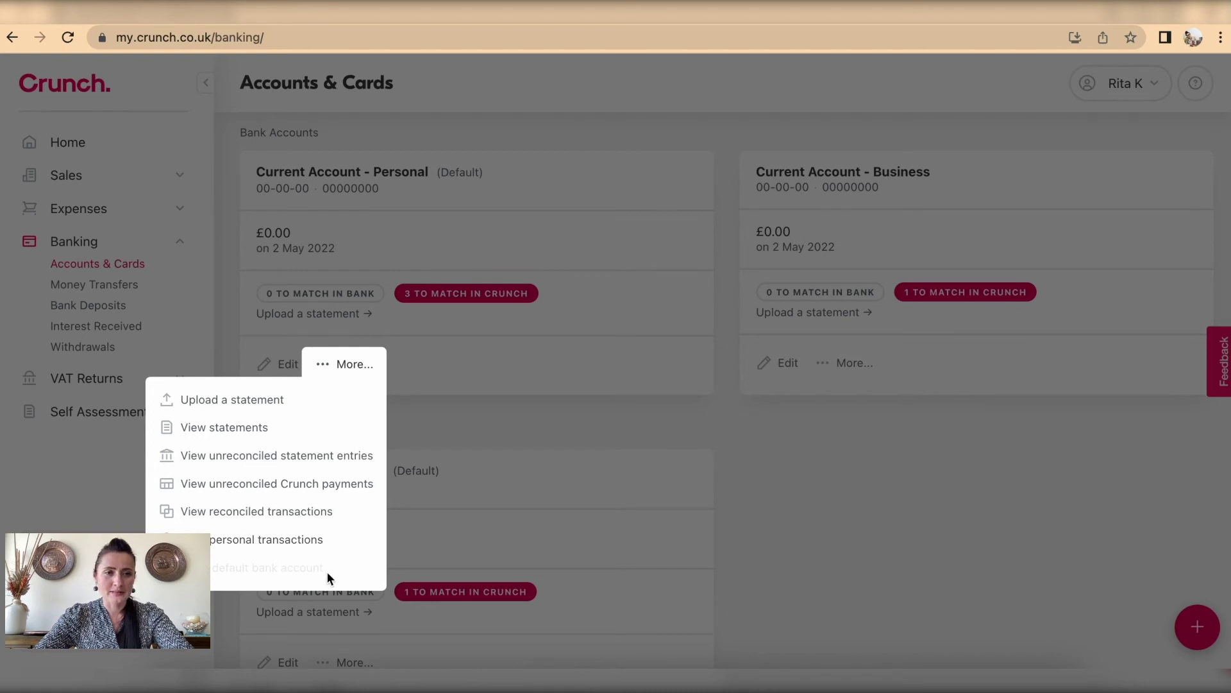
click(594, 485)
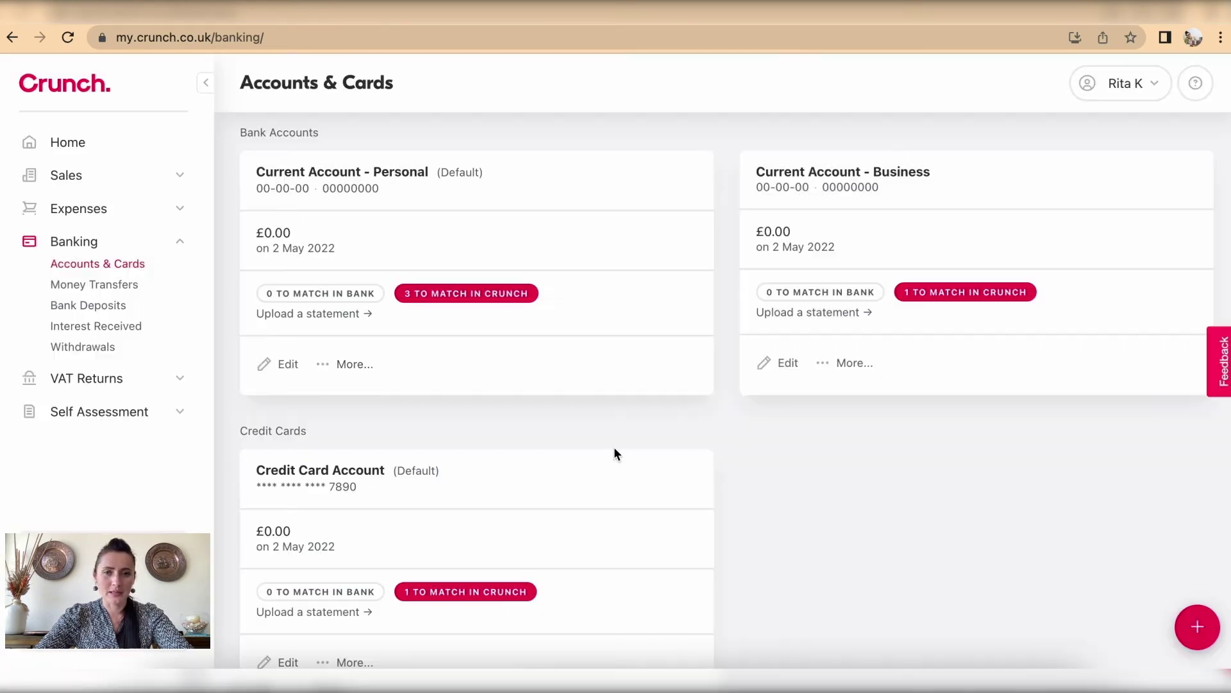
click(868, 364)
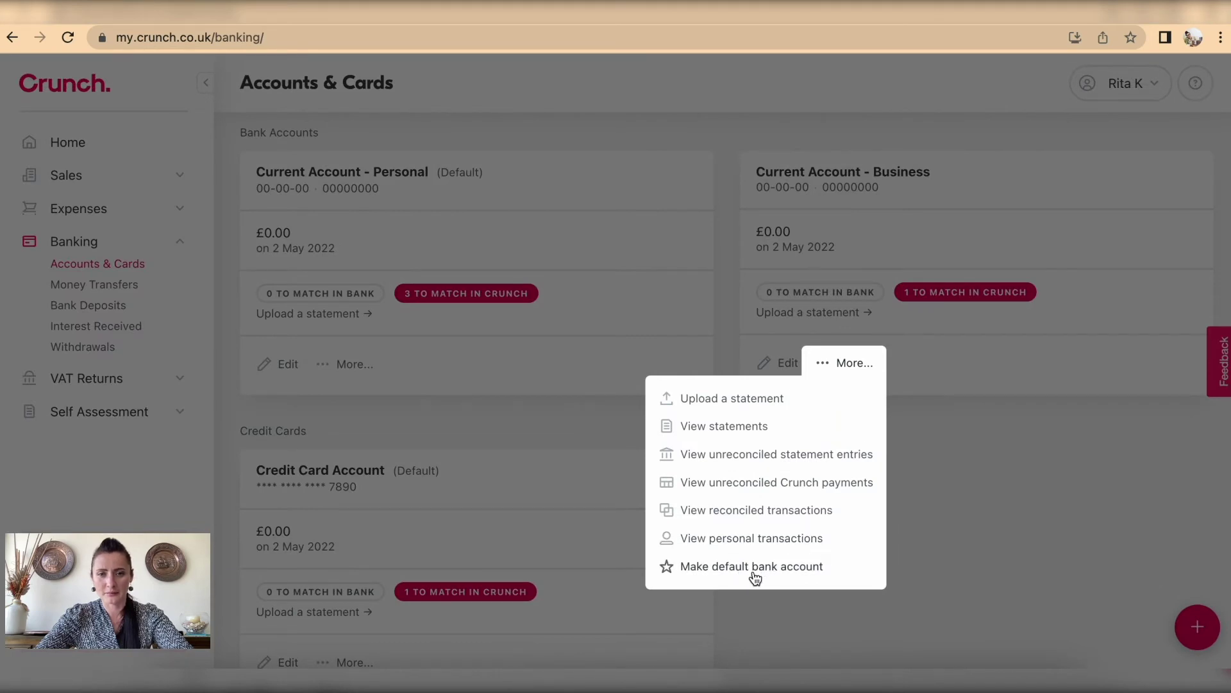
click(491, 350)
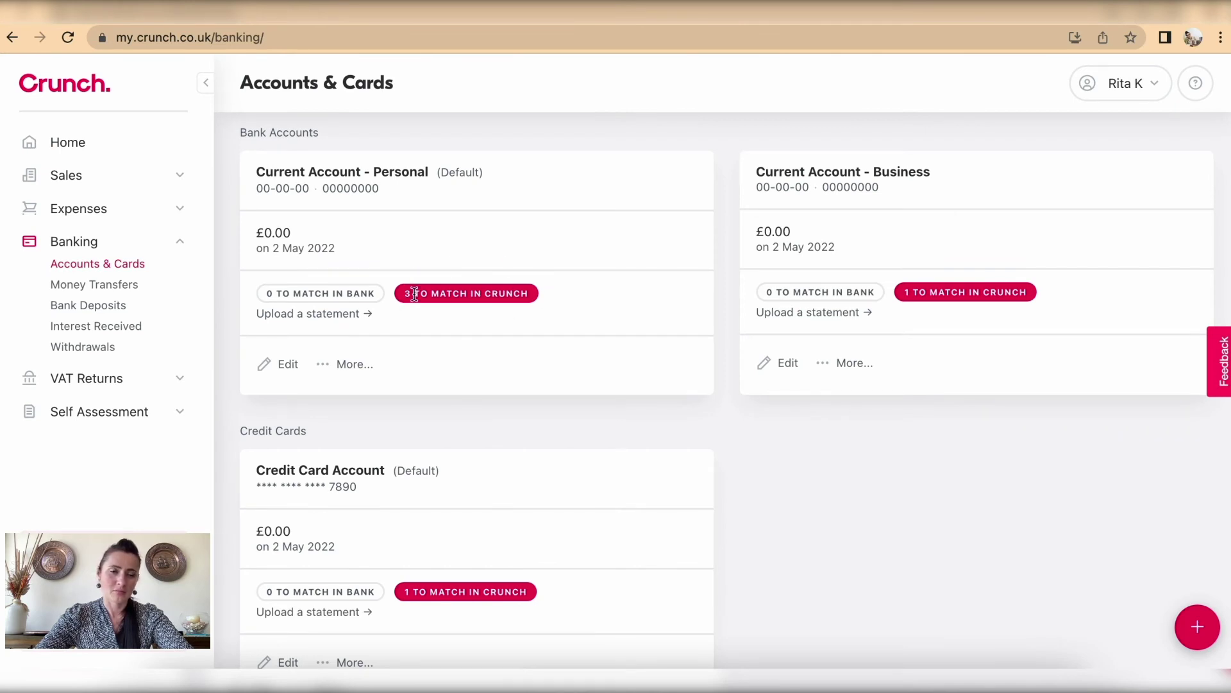
click(352, 364)
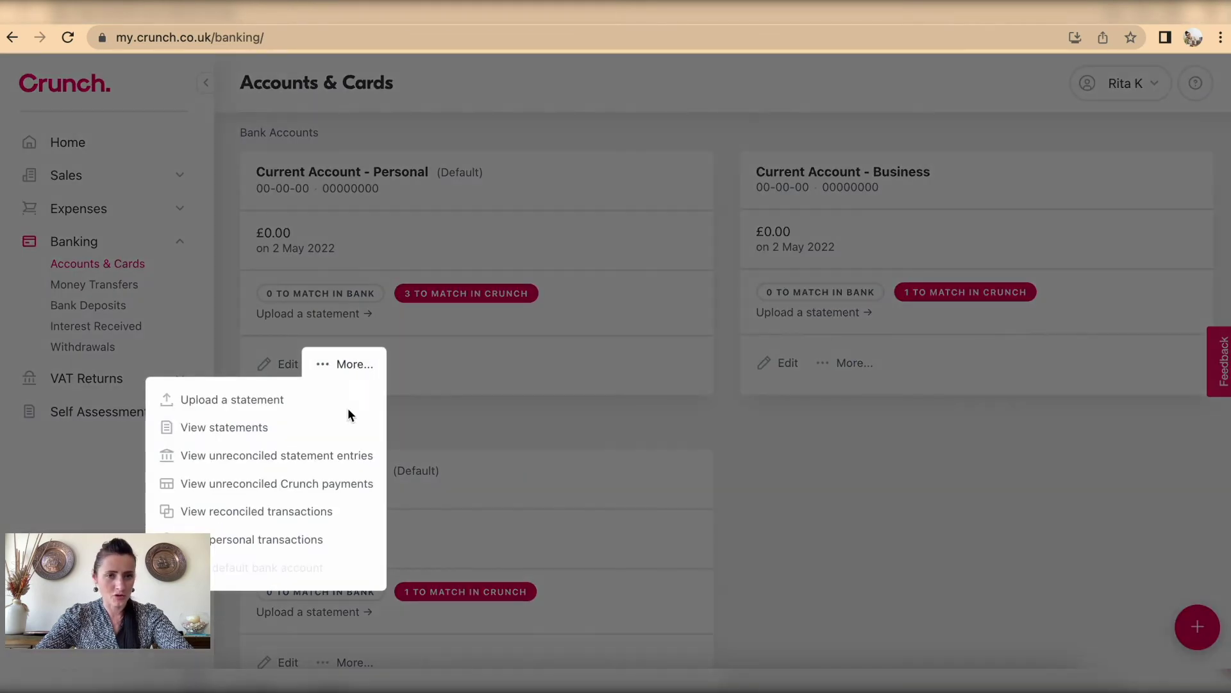
click(330, 486)
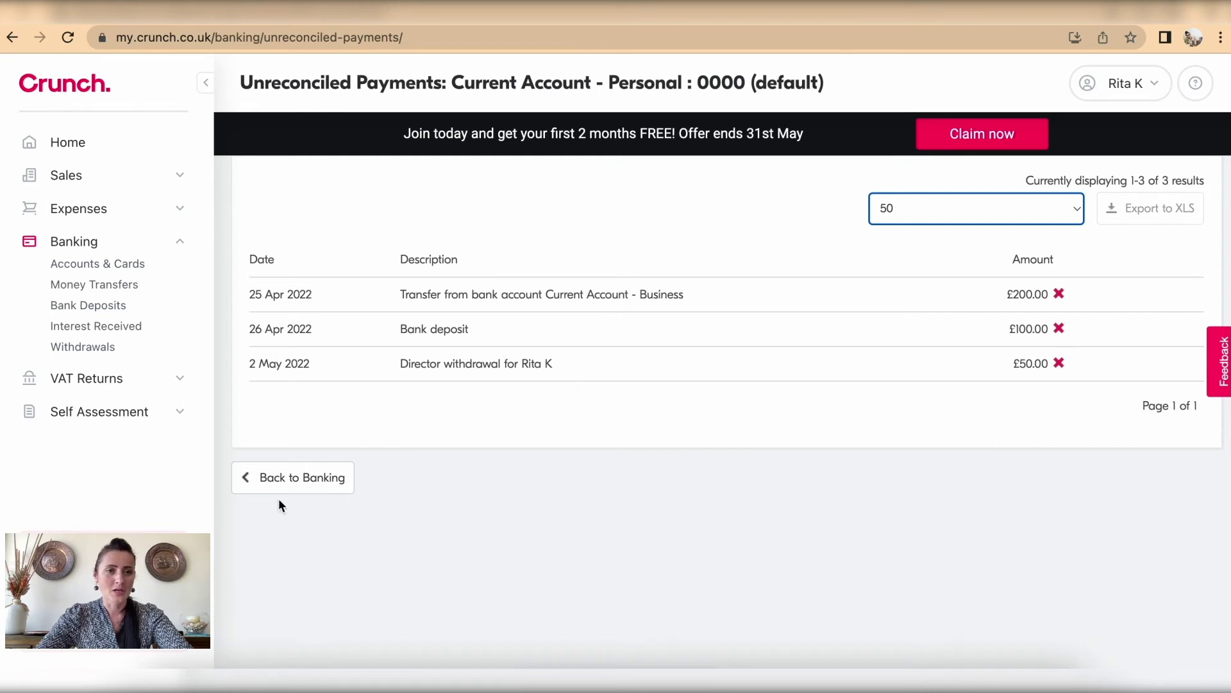
Step: Return to Banking and begin uploading a statement for the Personal account
click(290, 485)
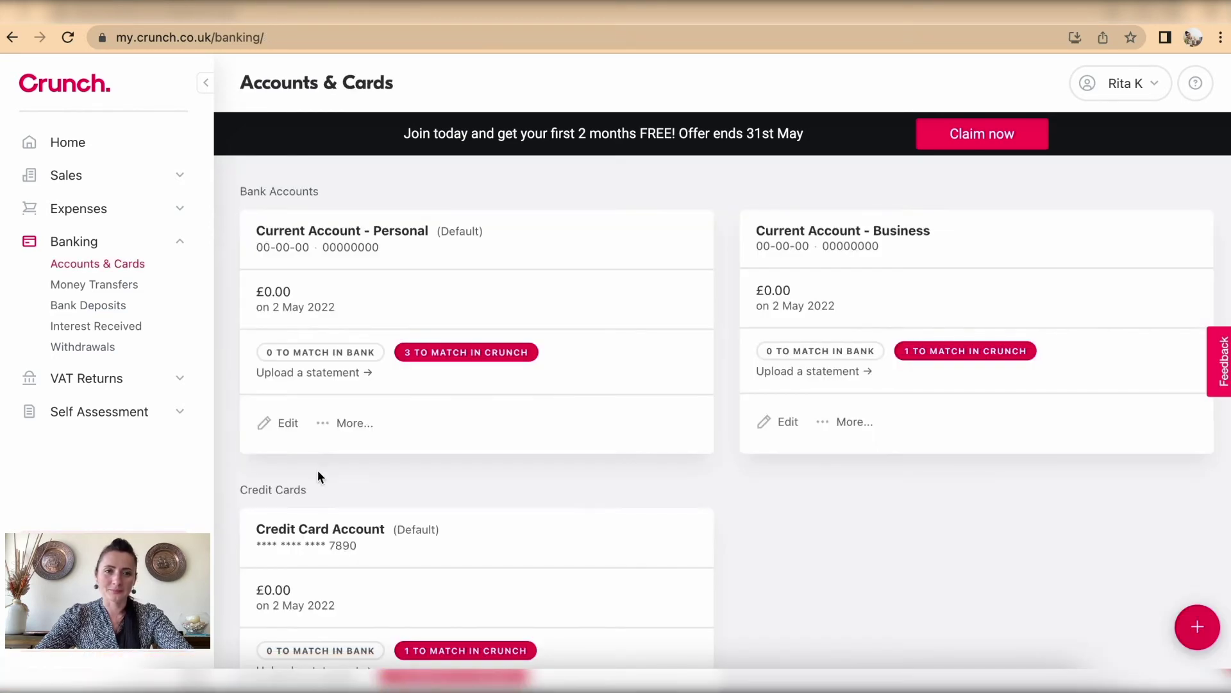
click(331, 382)
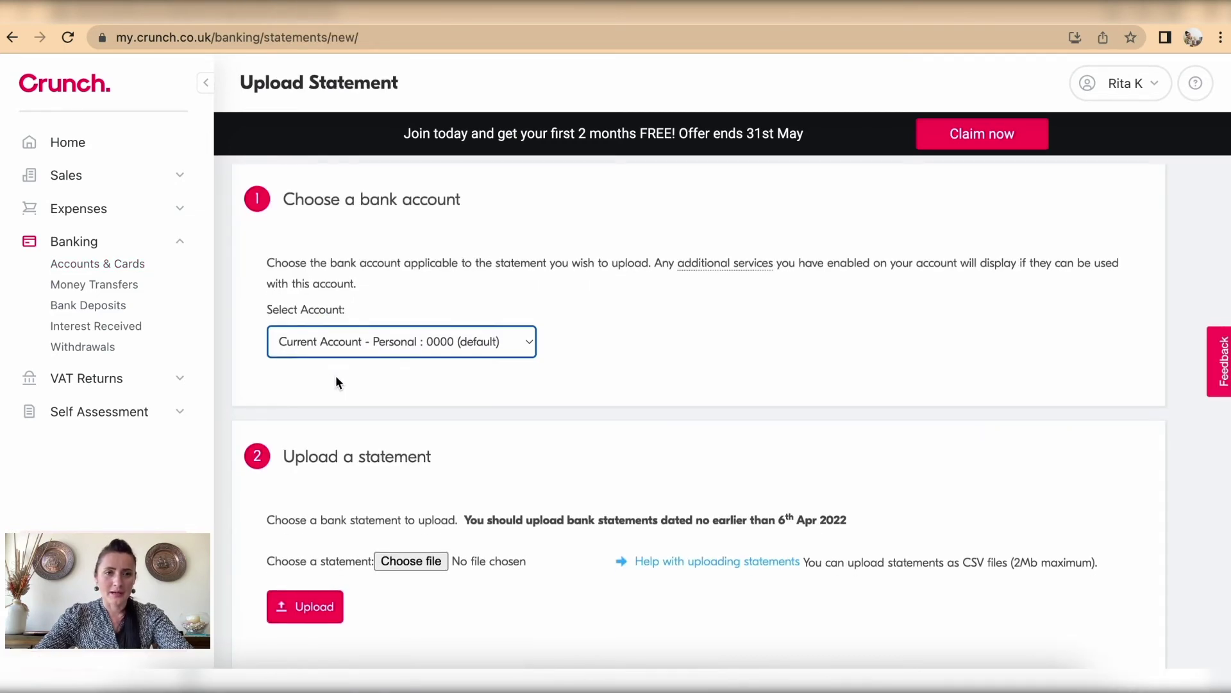
Step: Keep Current Account - Personal as the upload account and bring up the file chooser
scroll(469, 268, down, 1)
click(472, 305)
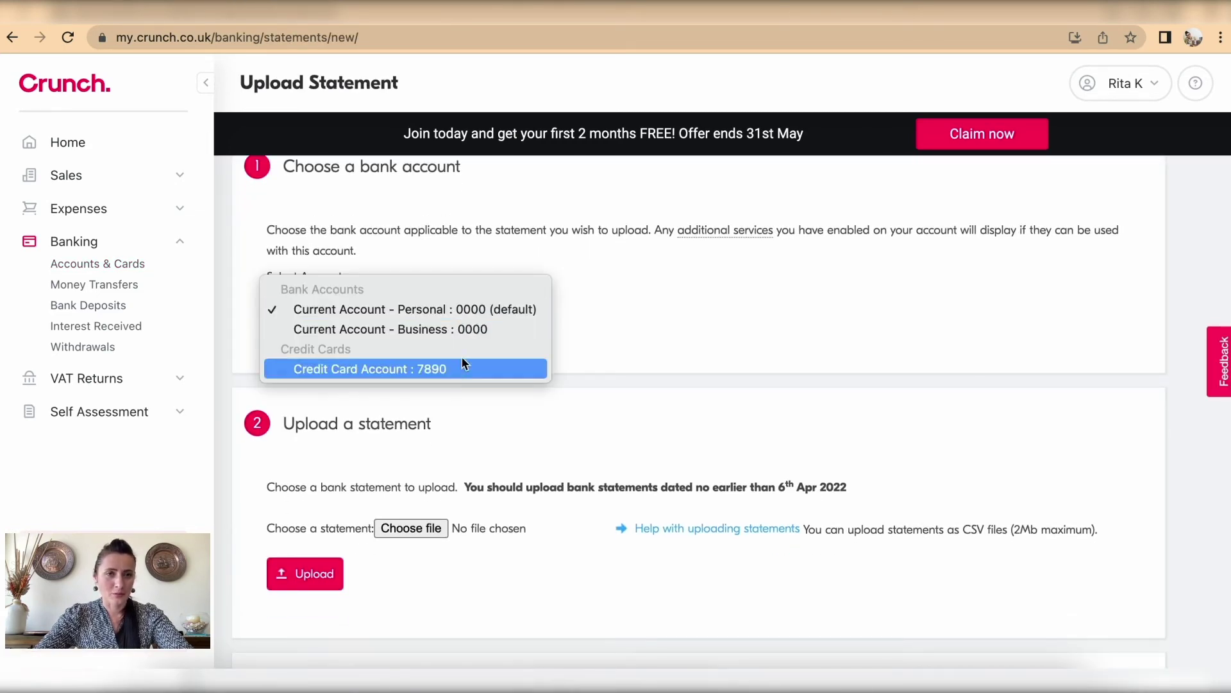
click(420, 310)
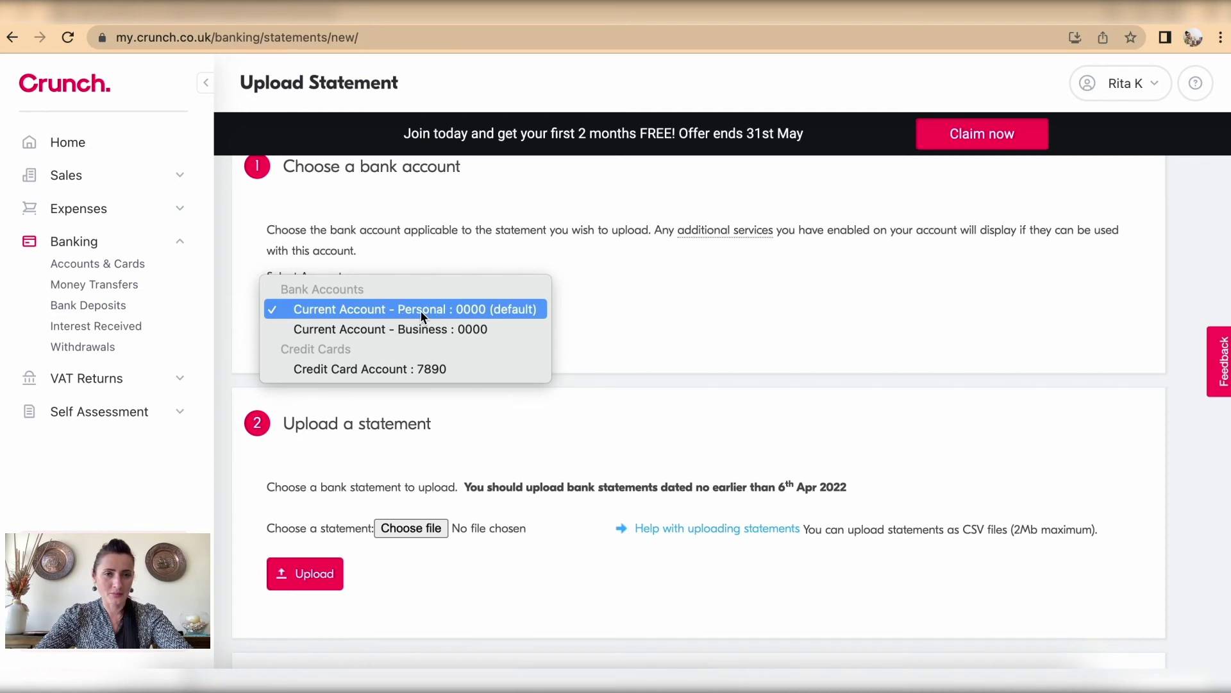
scroll(448, 330, down, 3)
scroll(447, 330, down, 2)
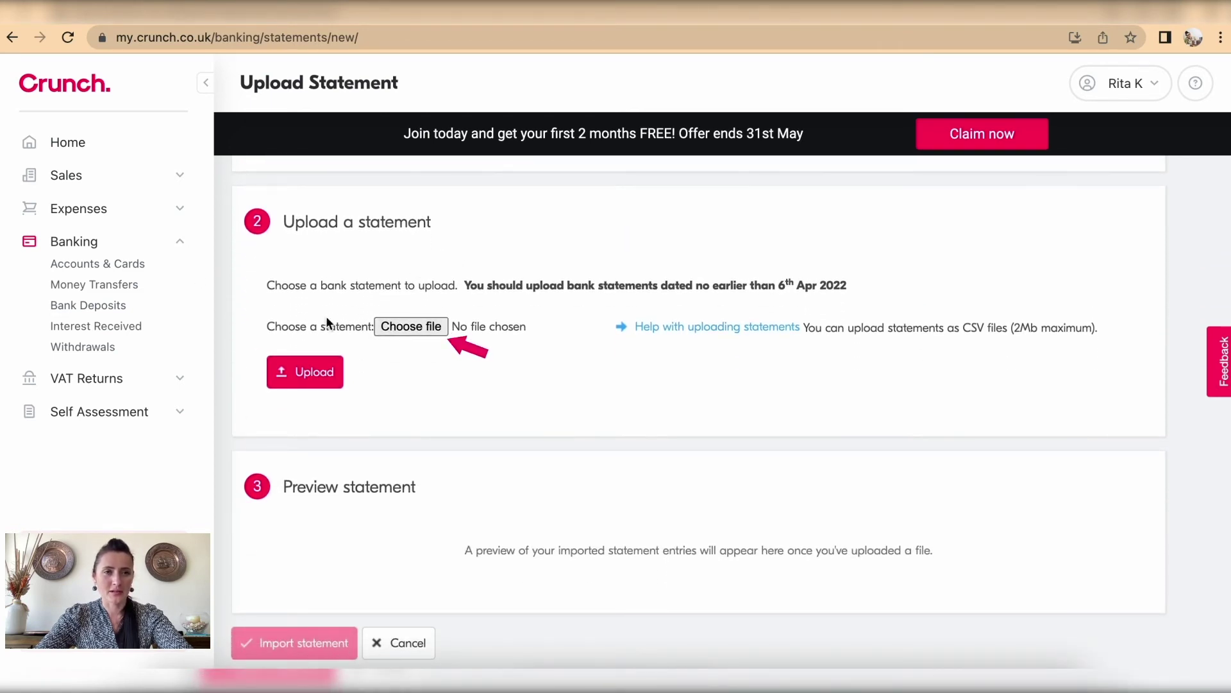
click(413, 326)
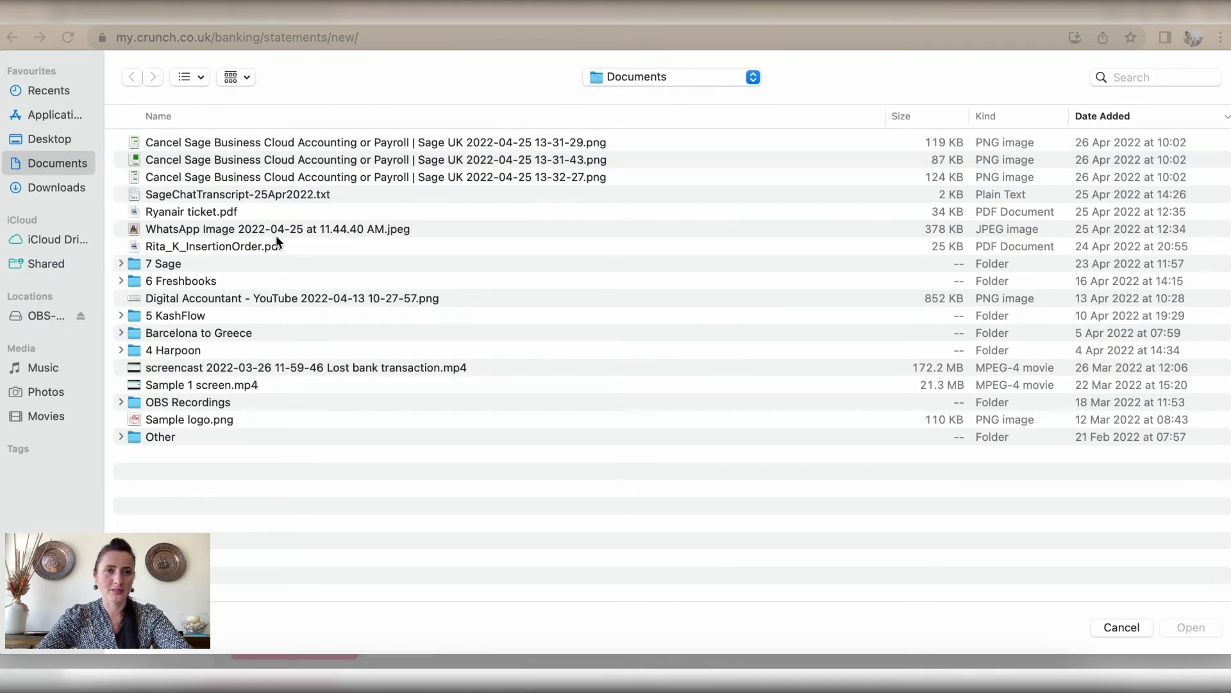
Step: Choose April Bank Statement - Apr 2022.csv from the Downloads folder
click(55, 186)
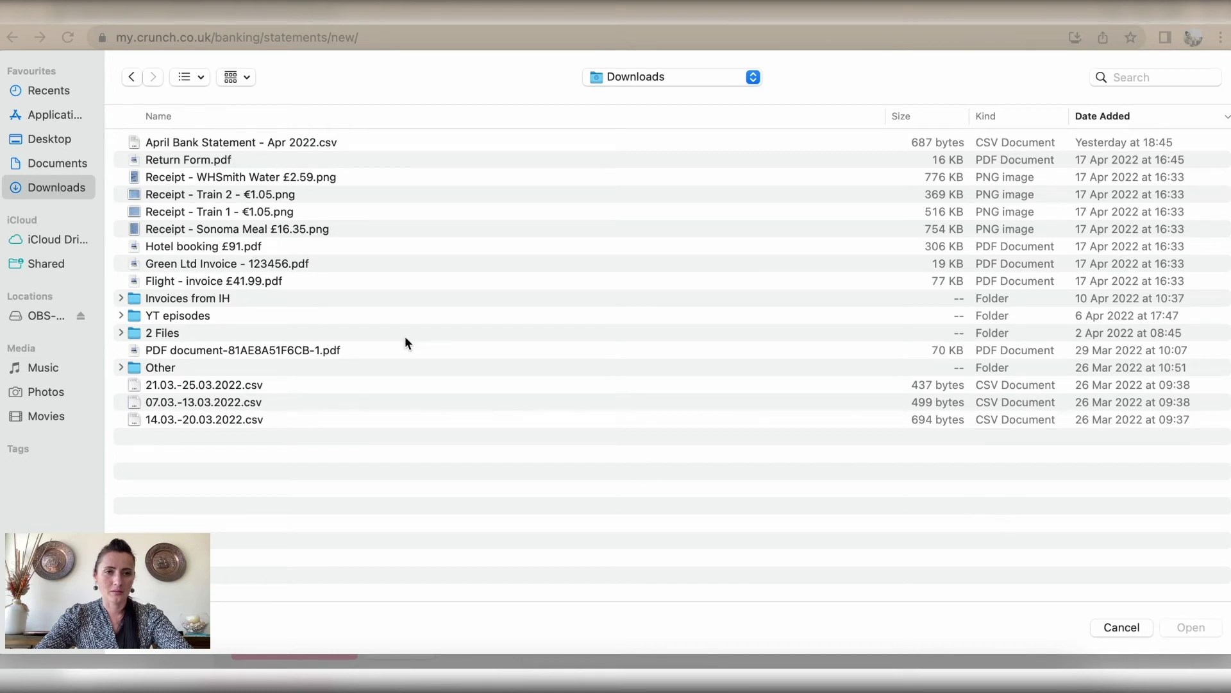
click(220, 148)
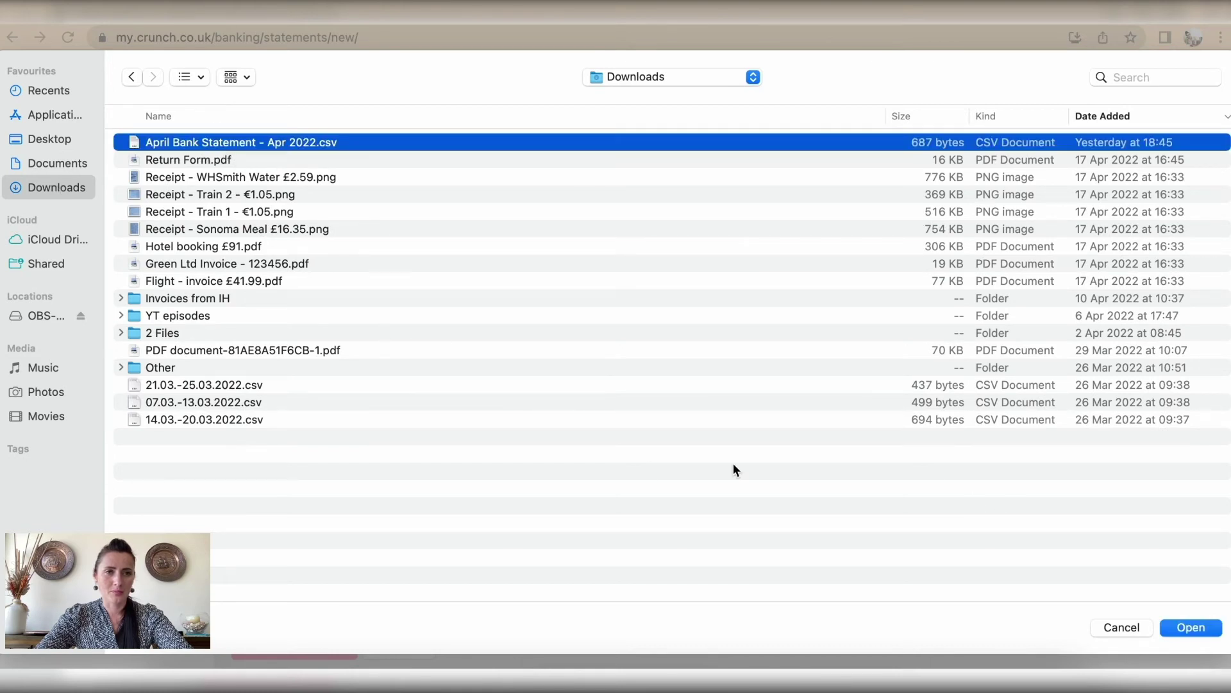
click(1184, 630)
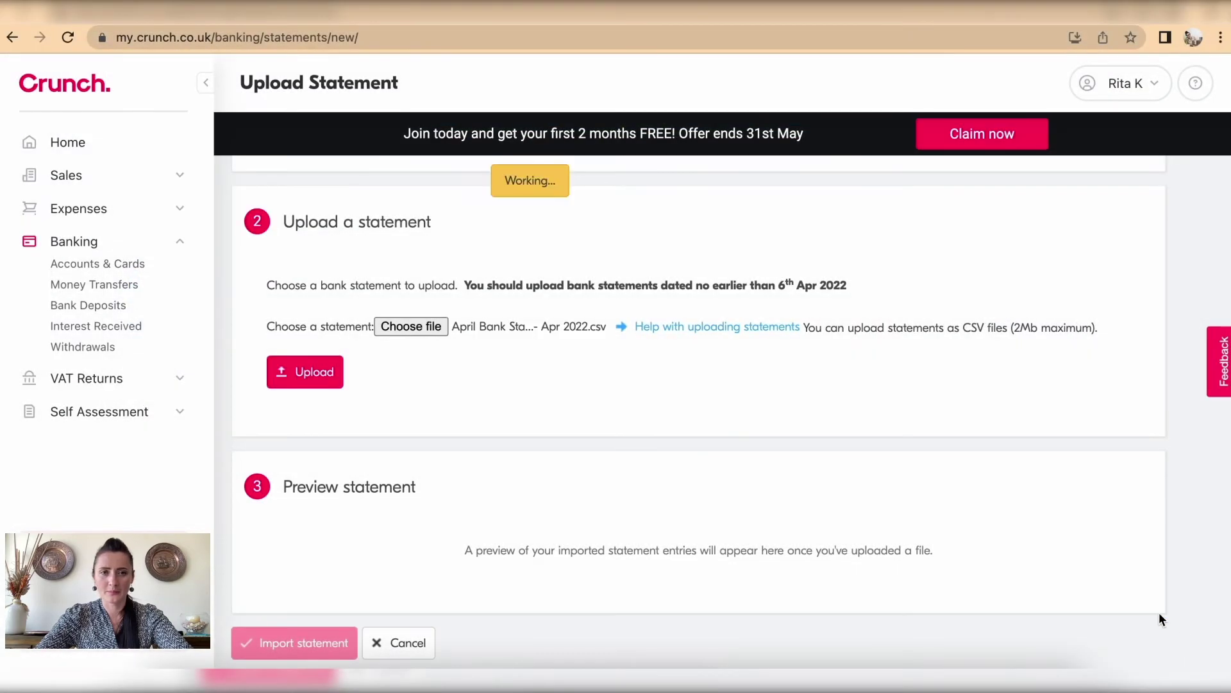
Step: Upload the statement and confirm its first two columns import as Date and Reference
click(307, 364)
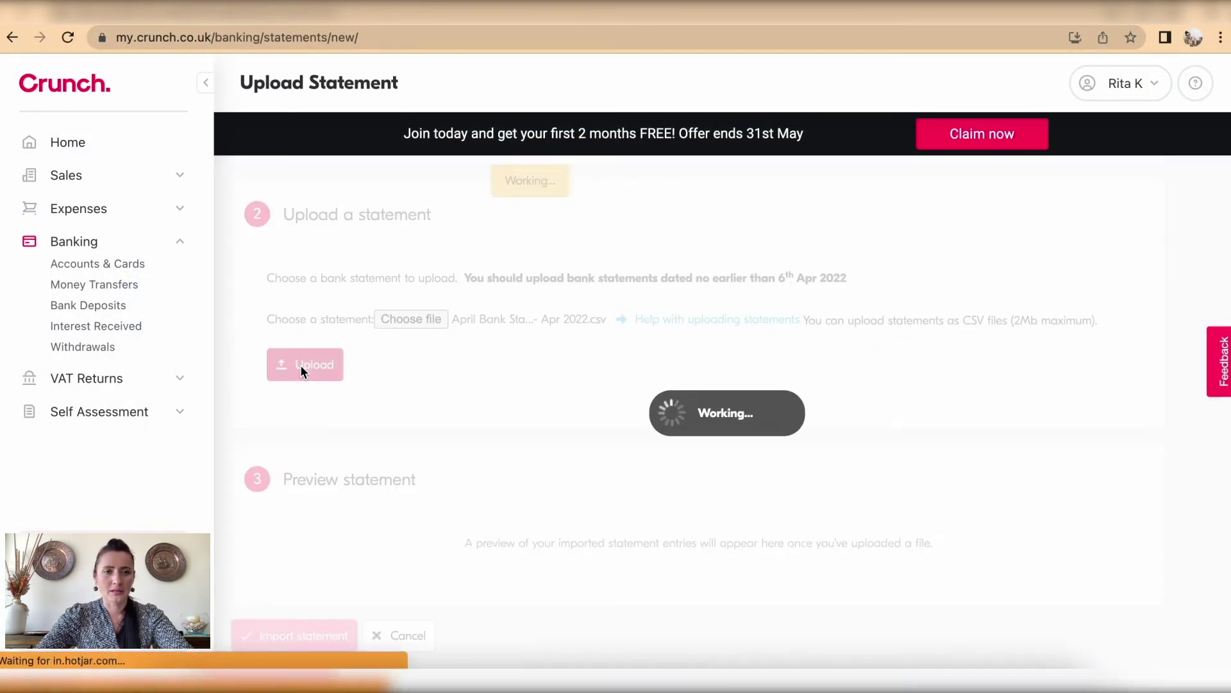
scroll(372, 423, down, 7)
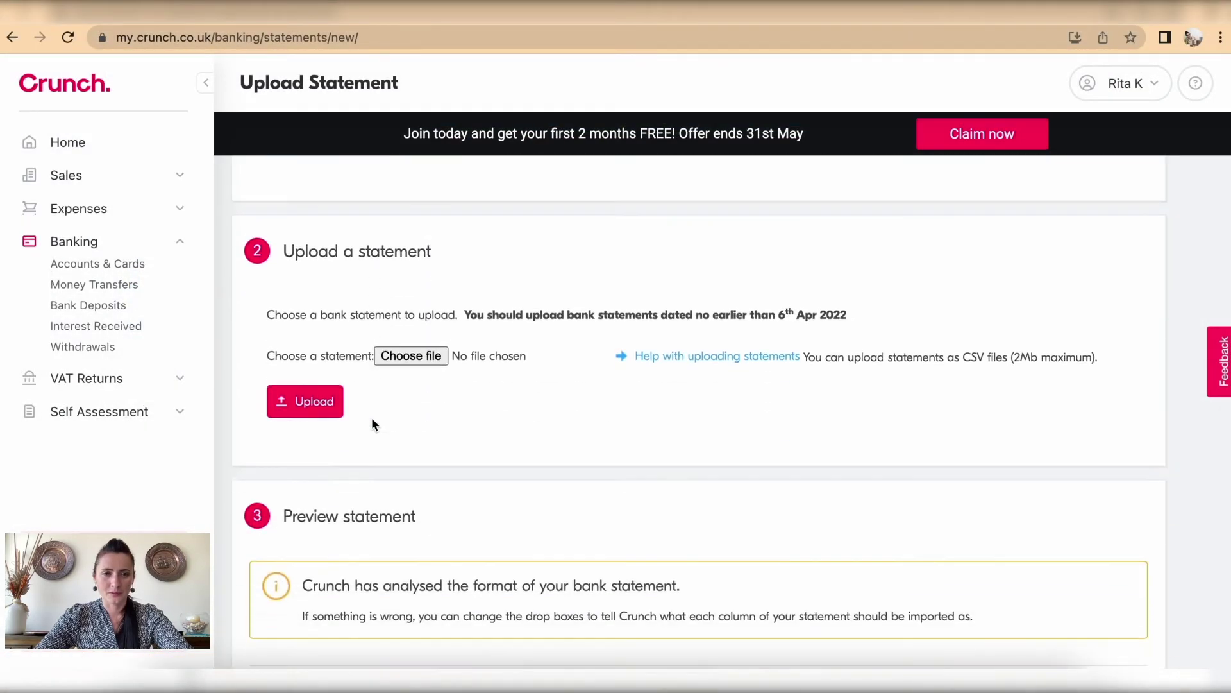
scroll(371, 423, down, 2)
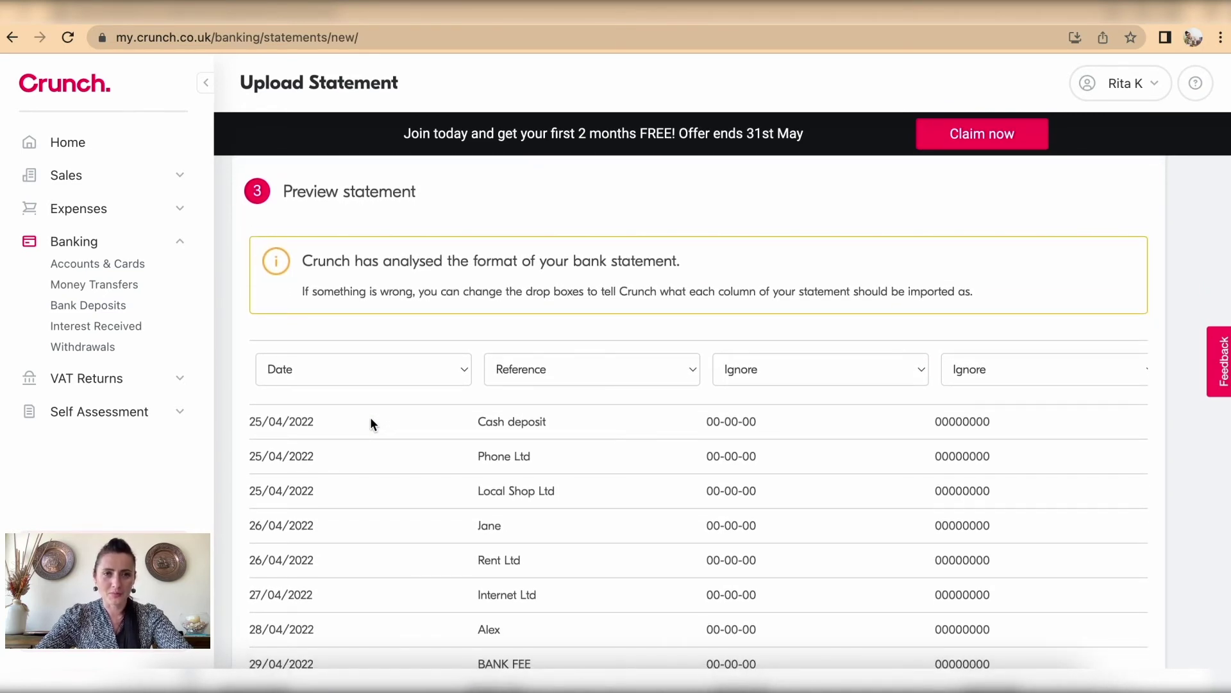
scroll(371, 420, down, 1)
scroll(371, 420, up, 1)
scroll(605, 347, down, 1)
scroll(605, 345, up, 1)
scroll(1025, 273, down, 2)
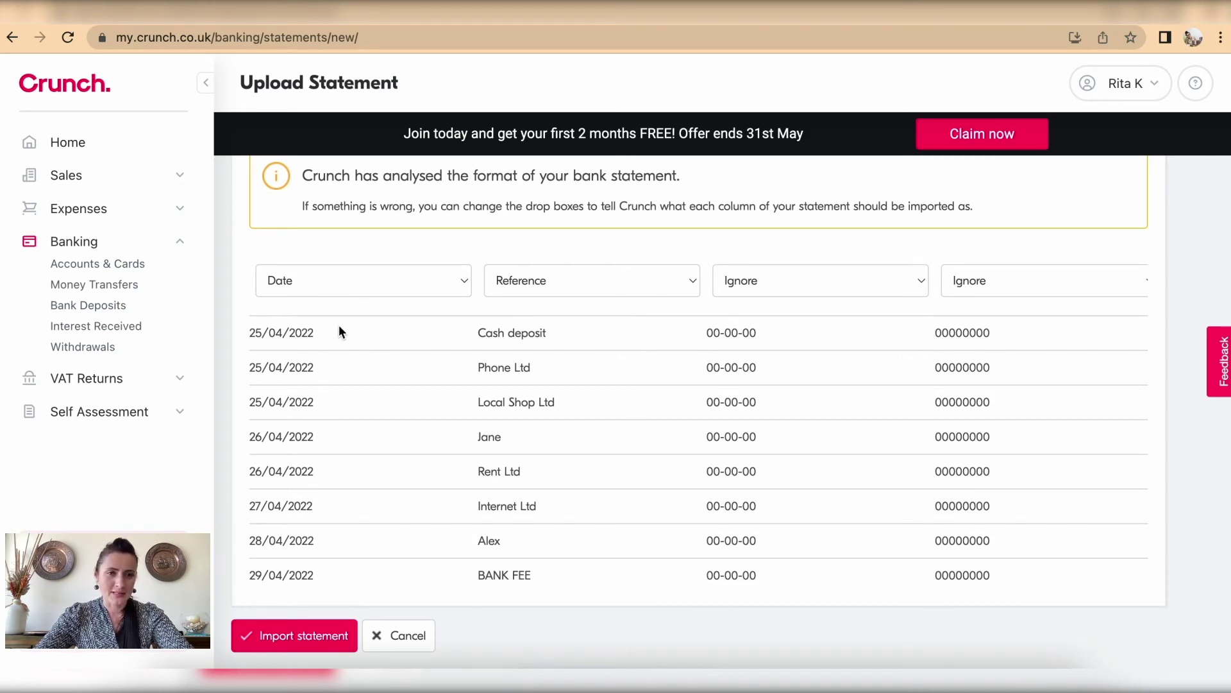
click(339, 281)
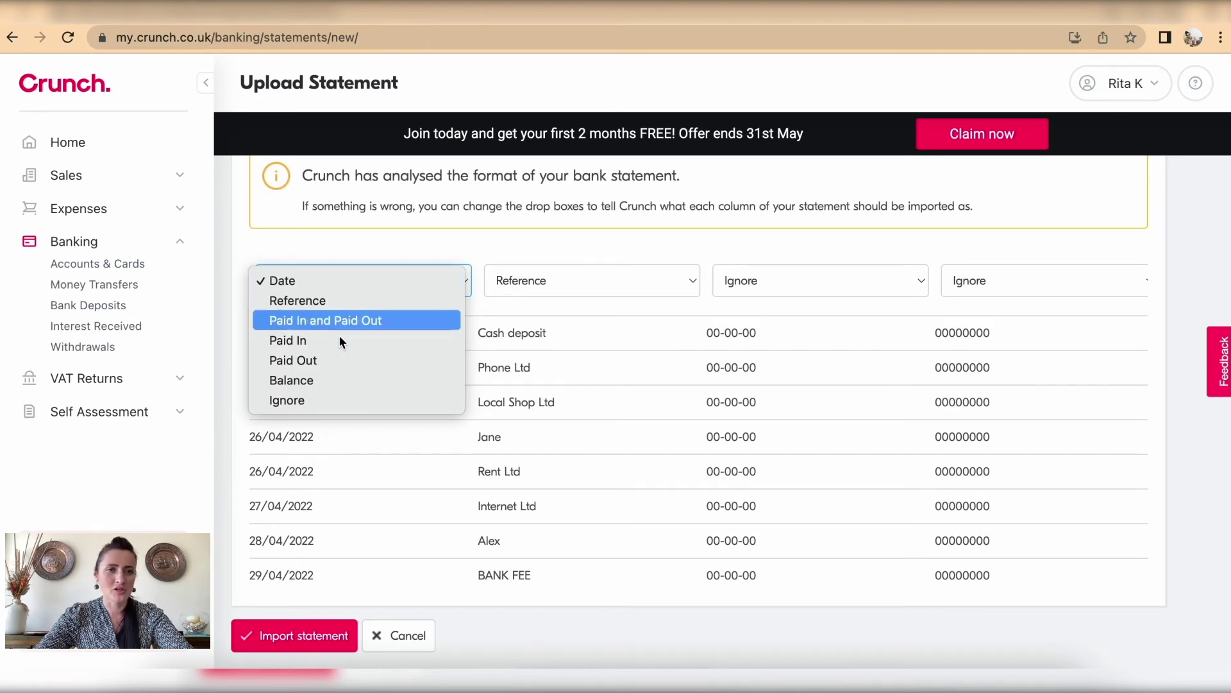
click(369, 284)
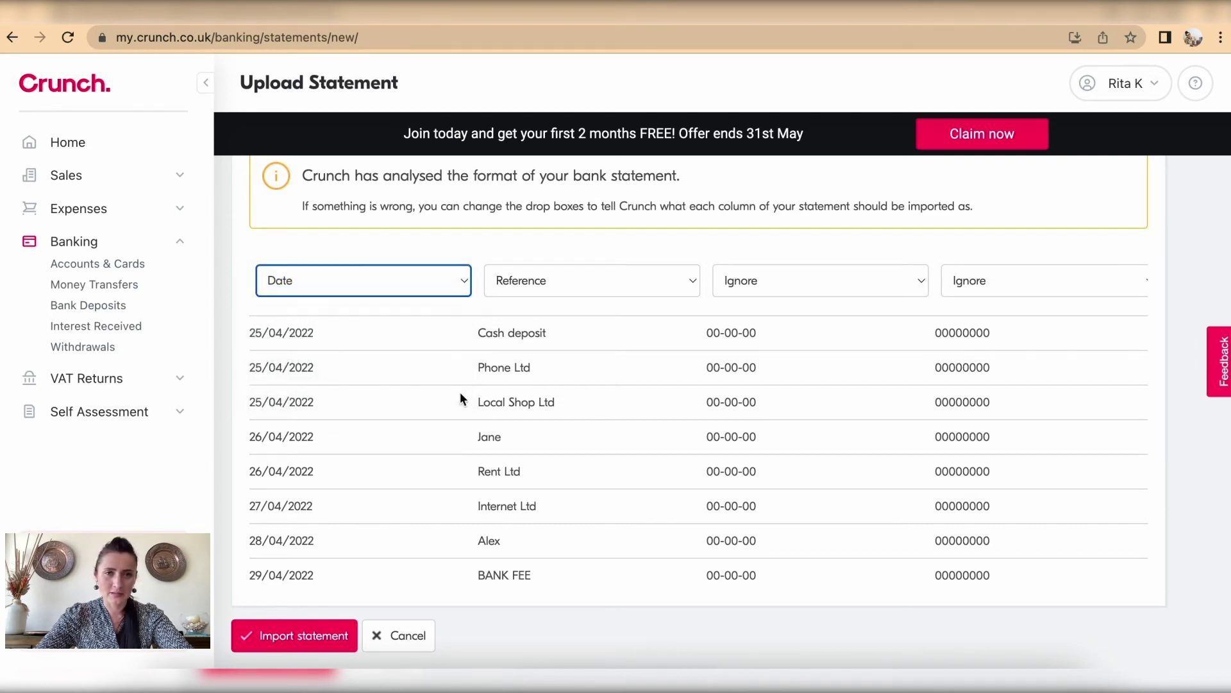
click(641, 291)
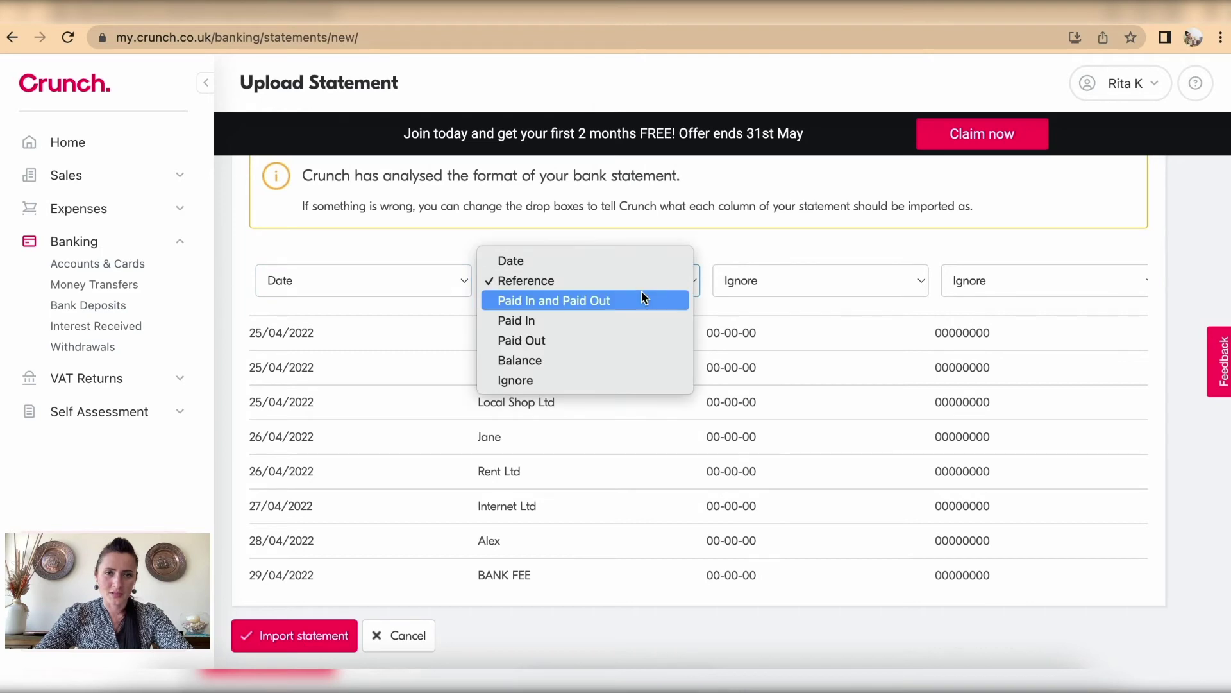
click(590, 277)
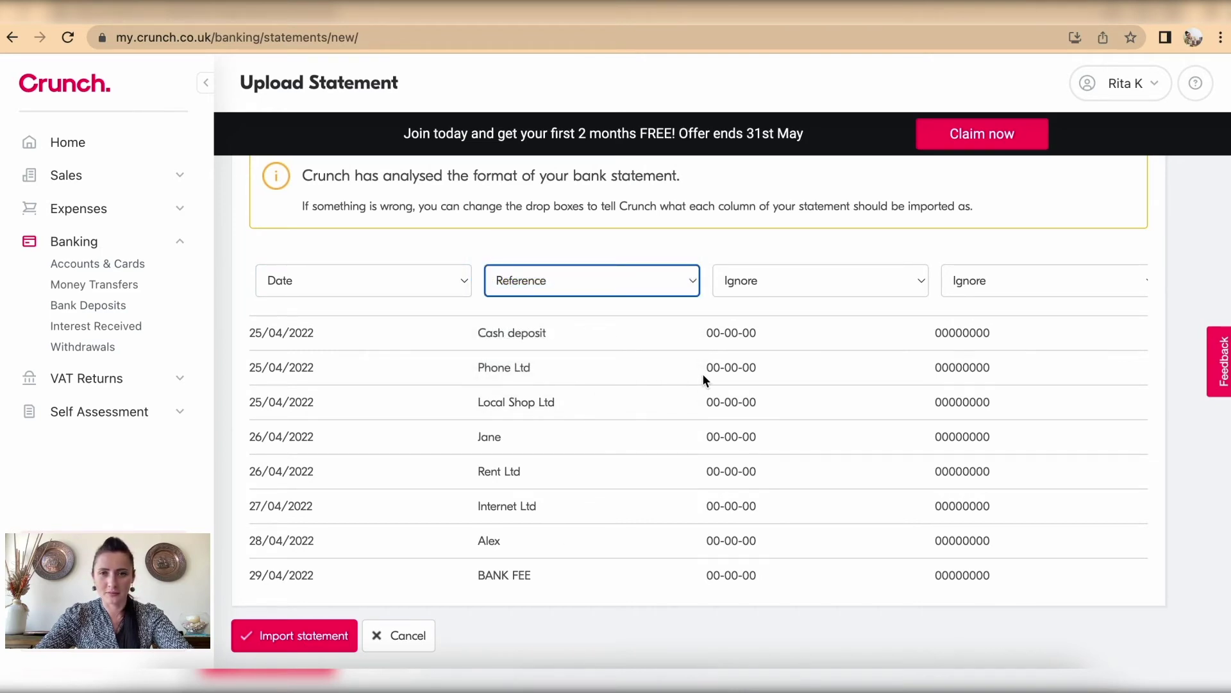
Step: Confirm the Paid In and Balance columns, then submit the previewed statement for import
scroll(704, 380, right, 5)
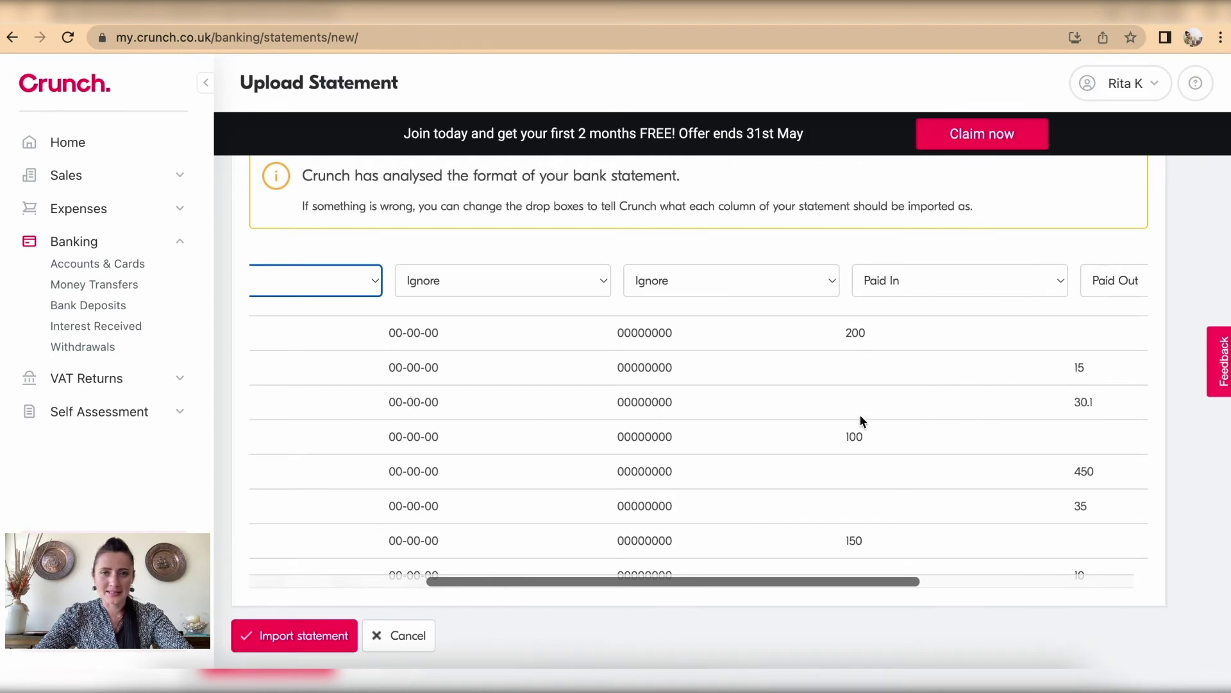
scroll(880, 343, left, 3)
scroll(880, 347, left, 2)
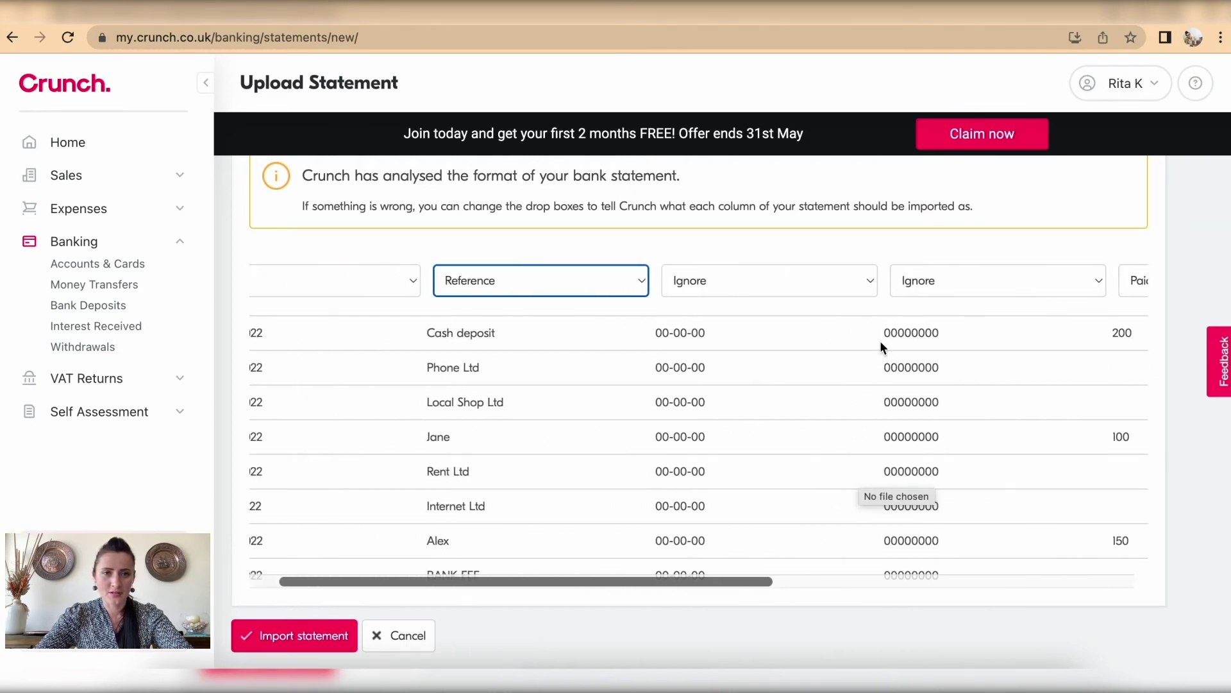
scroll(880, 344, right, 5)
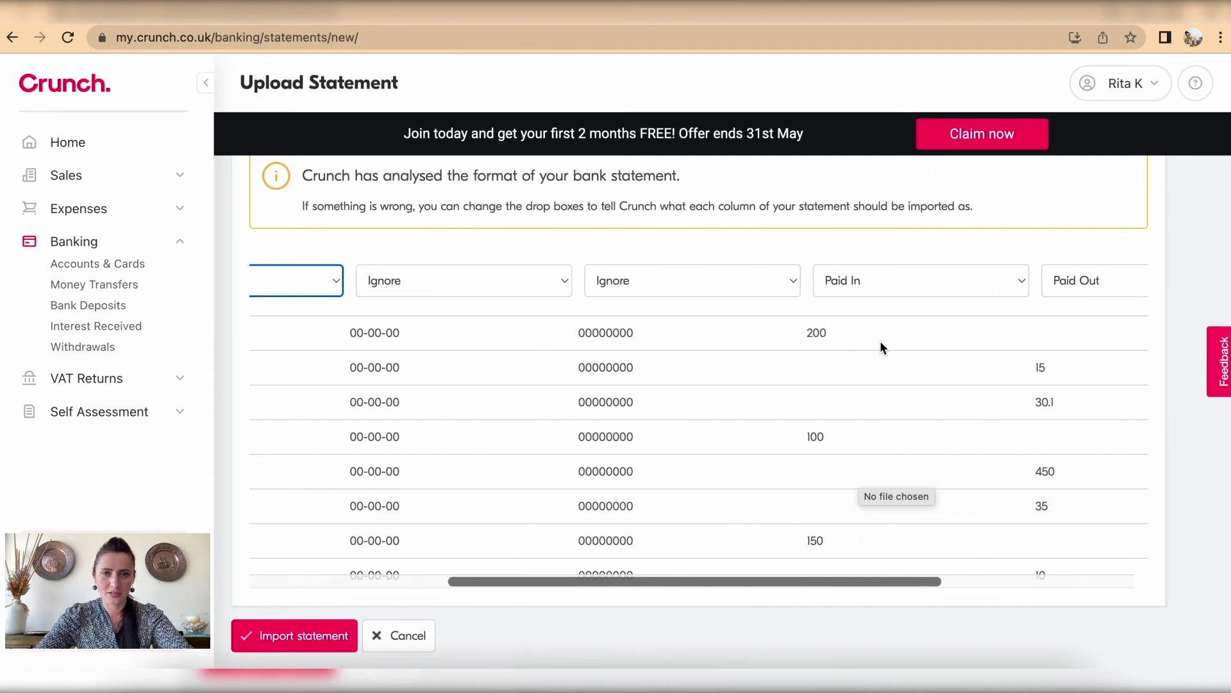
click(965, 279)
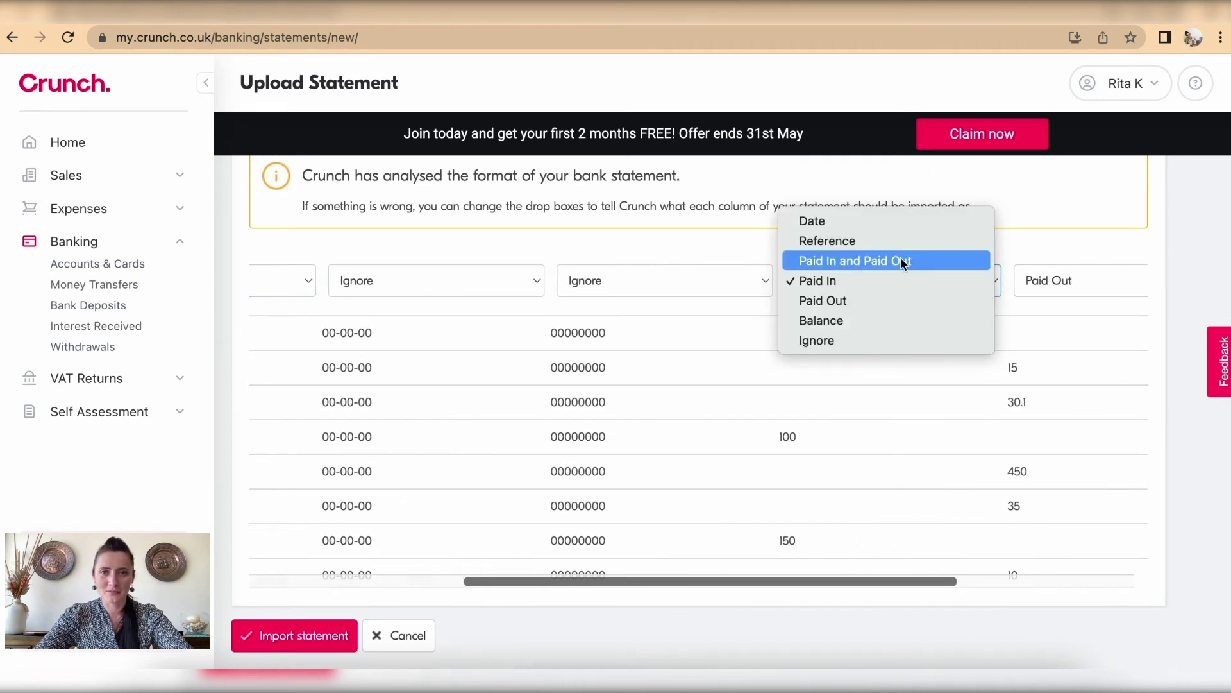
click(903, 283)
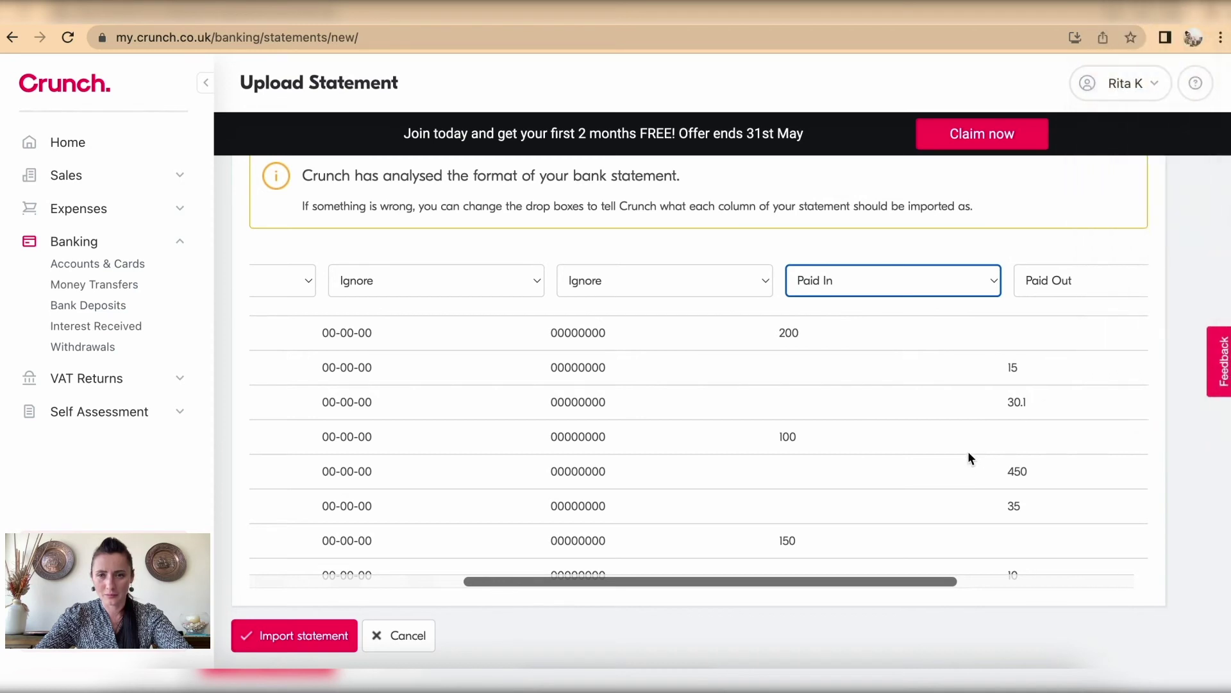
scroll(967, 452, right, 2)
scroll(968, 451, right, 8)
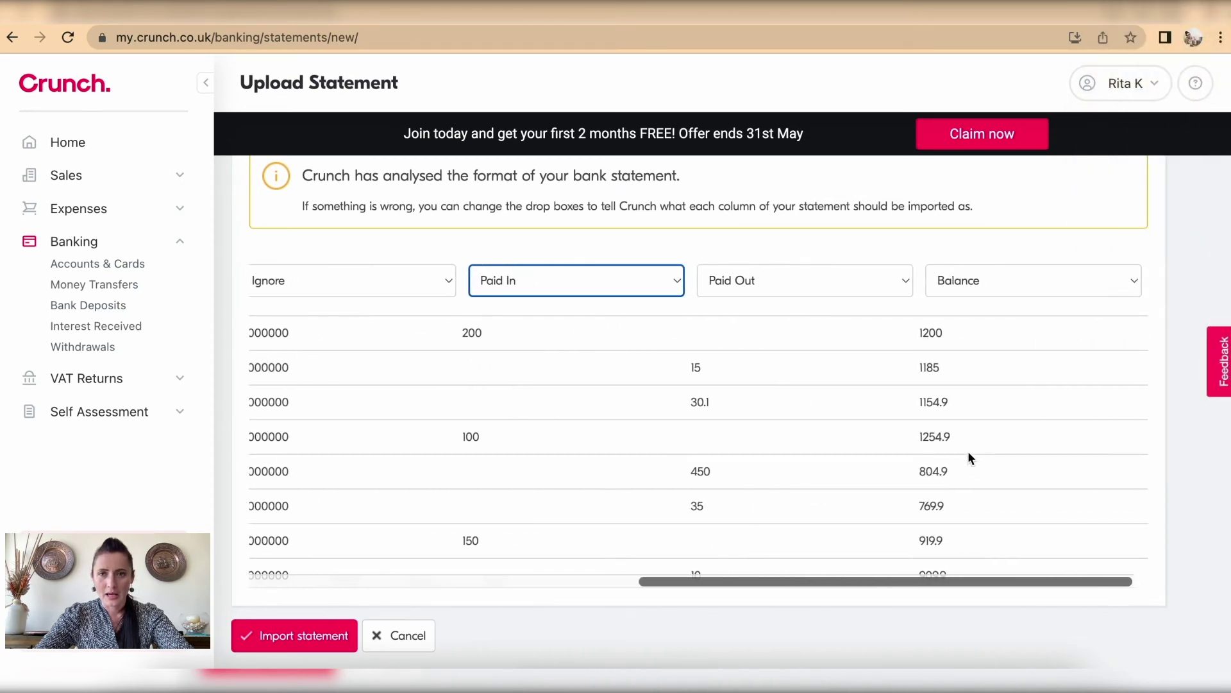
click(1039, 280)
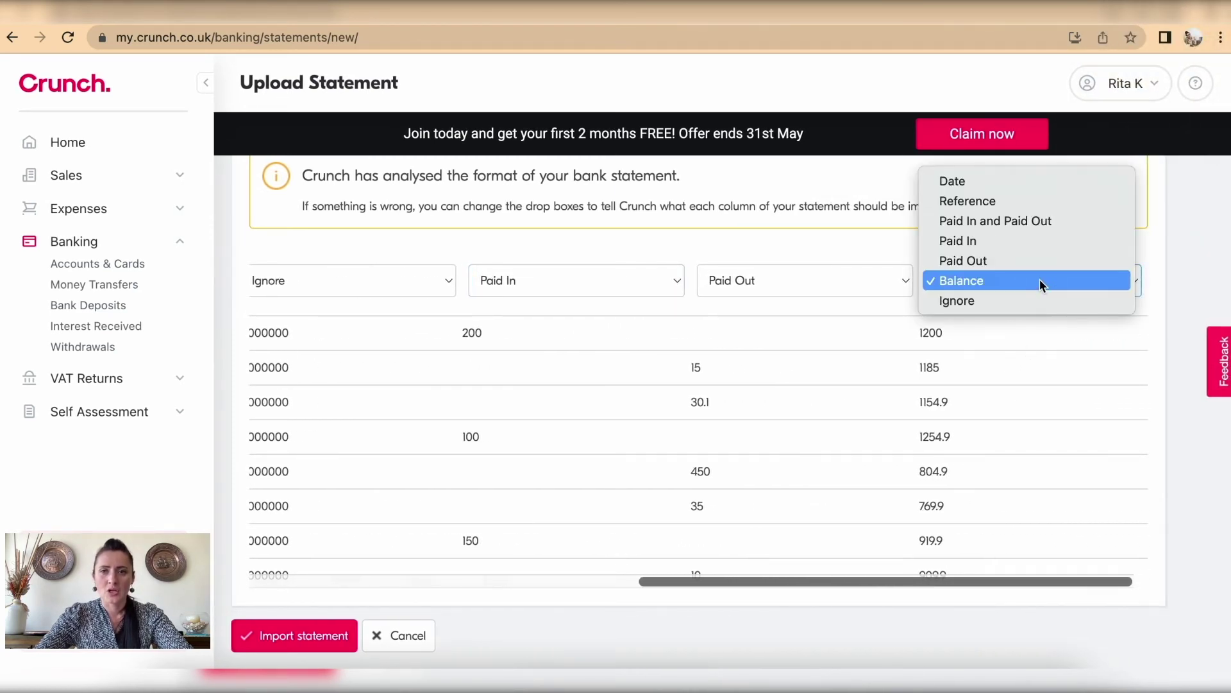
click(1040, 279)
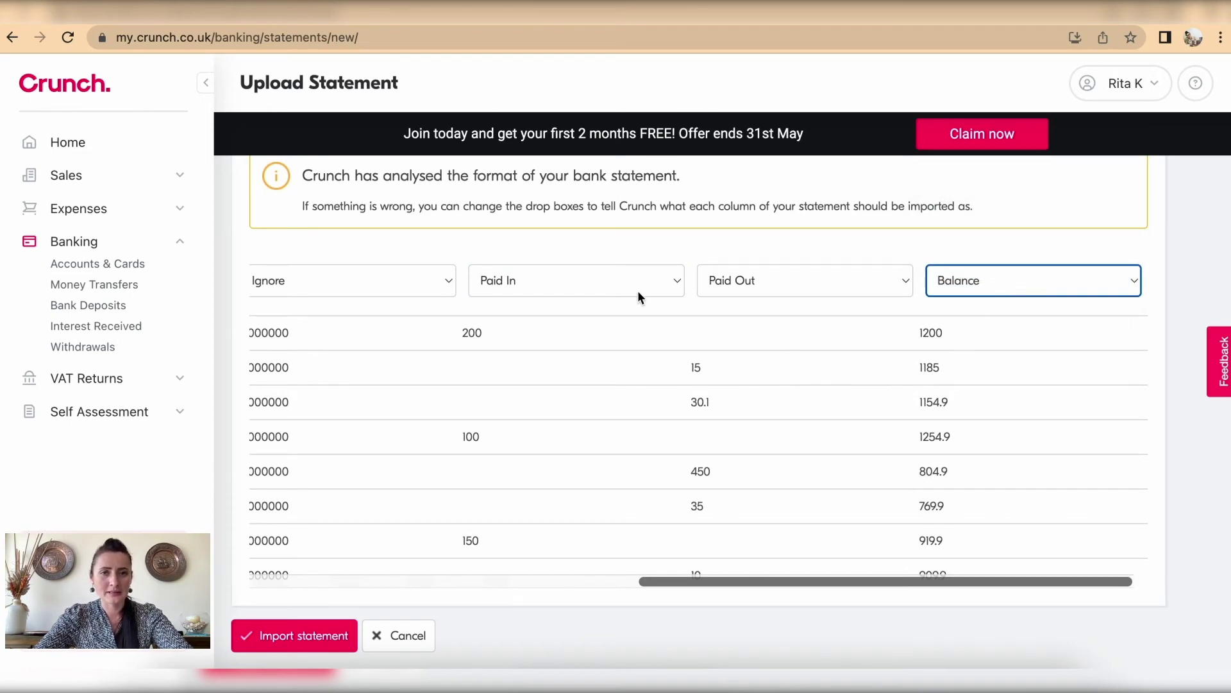
scroll(552, 367, left, 8)
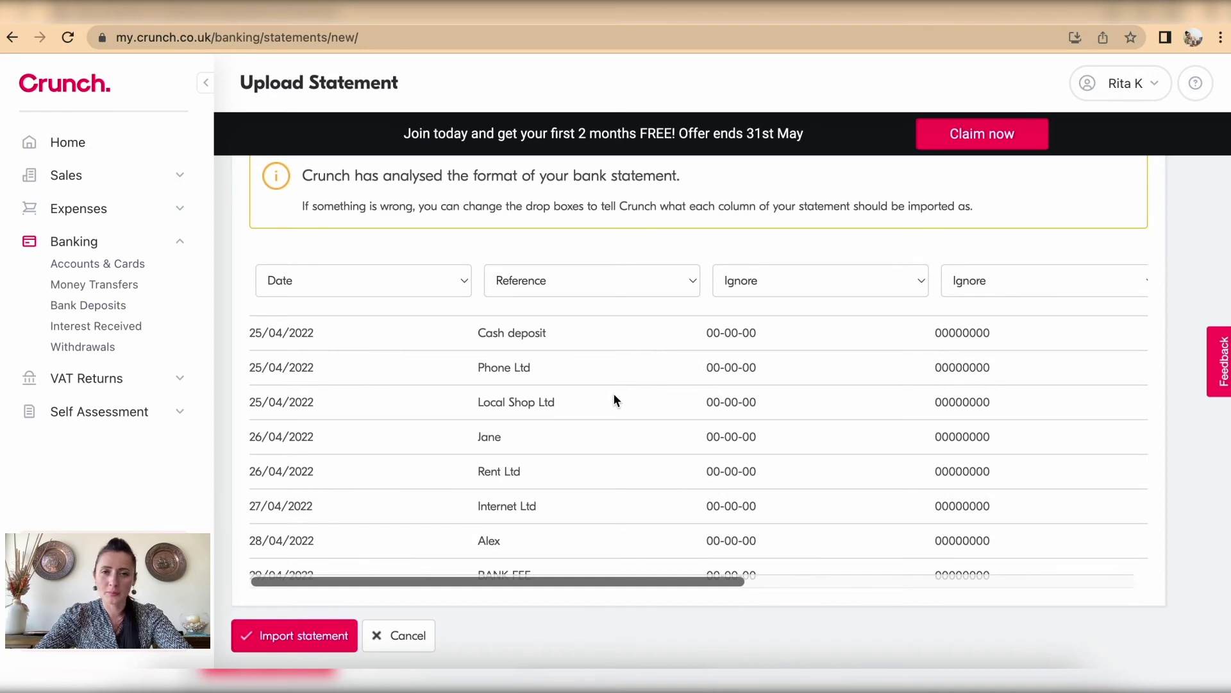
scroll(614, 394, down, 5)
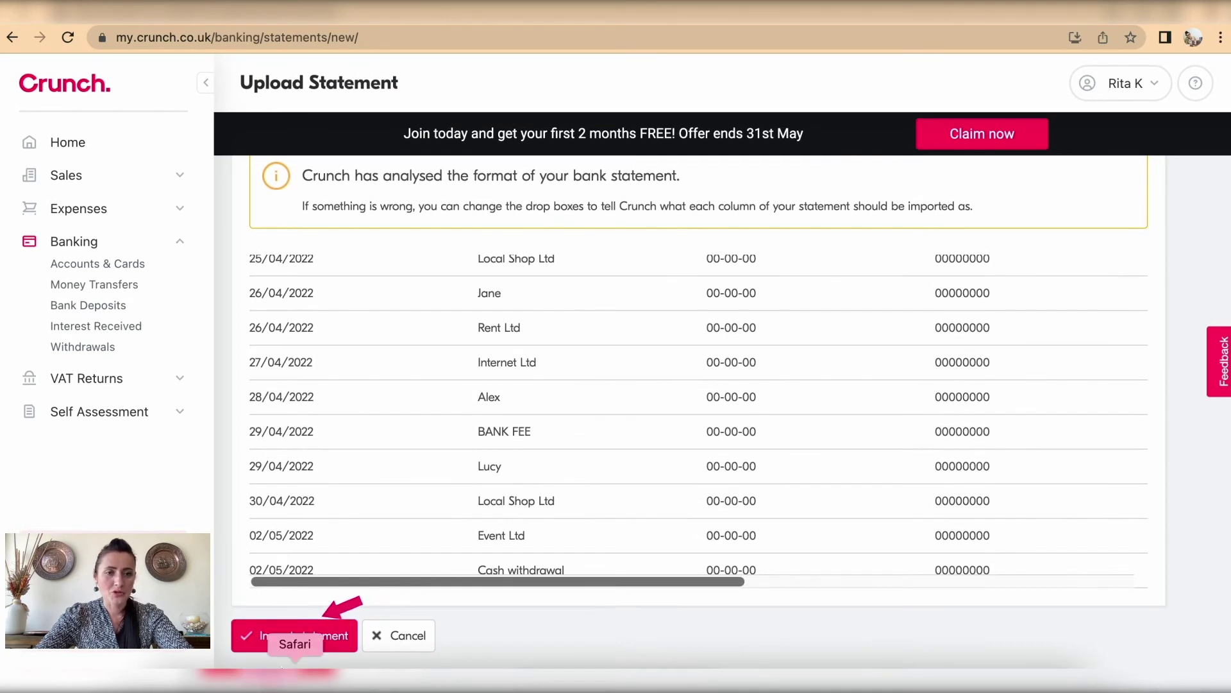
click(279, 642)
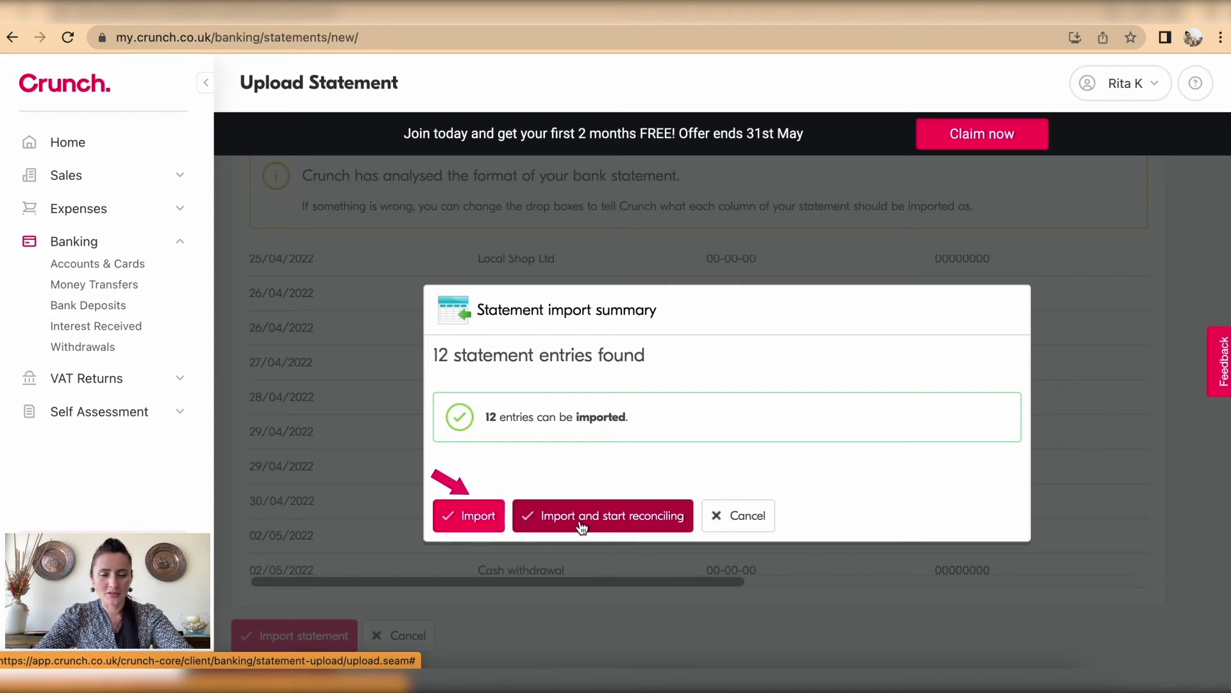
Step: Import all 12 entries without reconciling, then start matching the Personal account
click(471, 518)
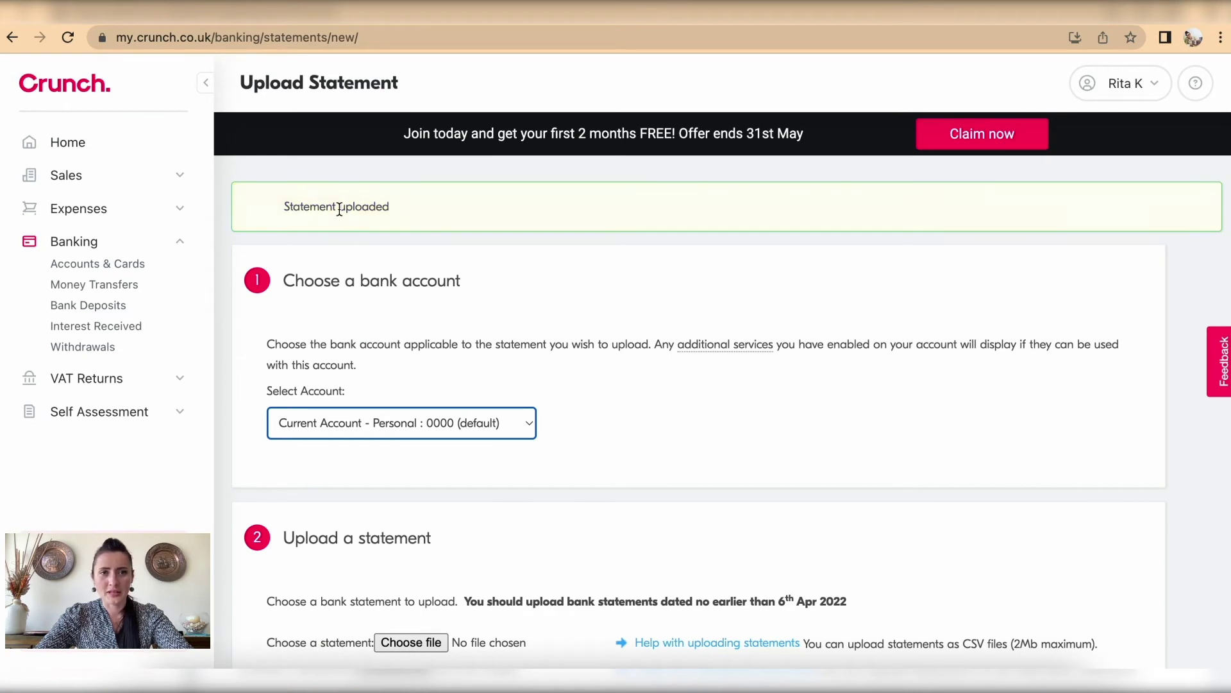
click(111, 265)
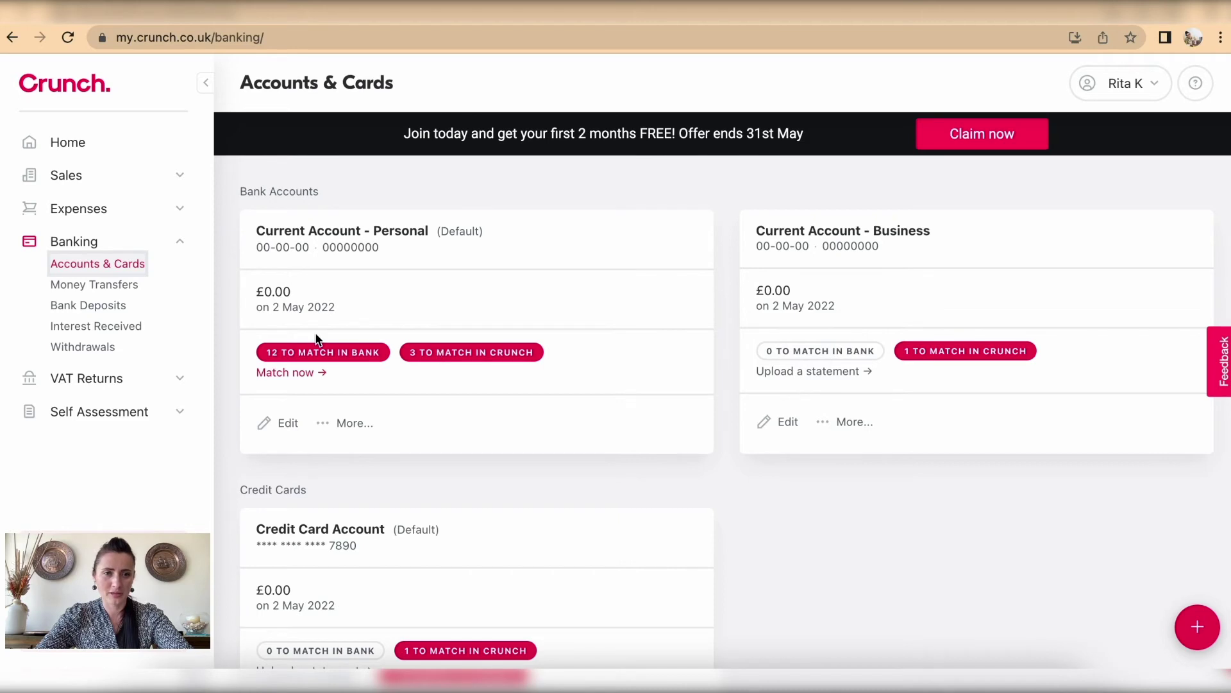
click(286, 373)
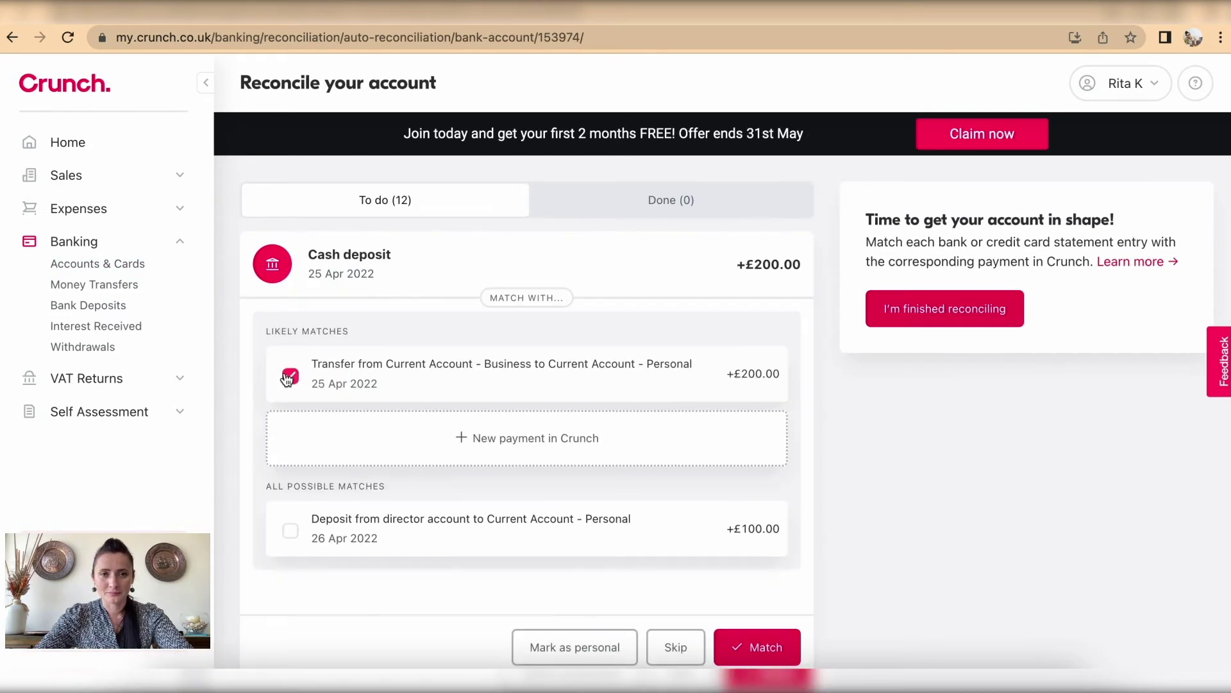
Step: Untick the suggested £200.00 transfer match on the cash deposit
scroll(569, 321, down, 1)
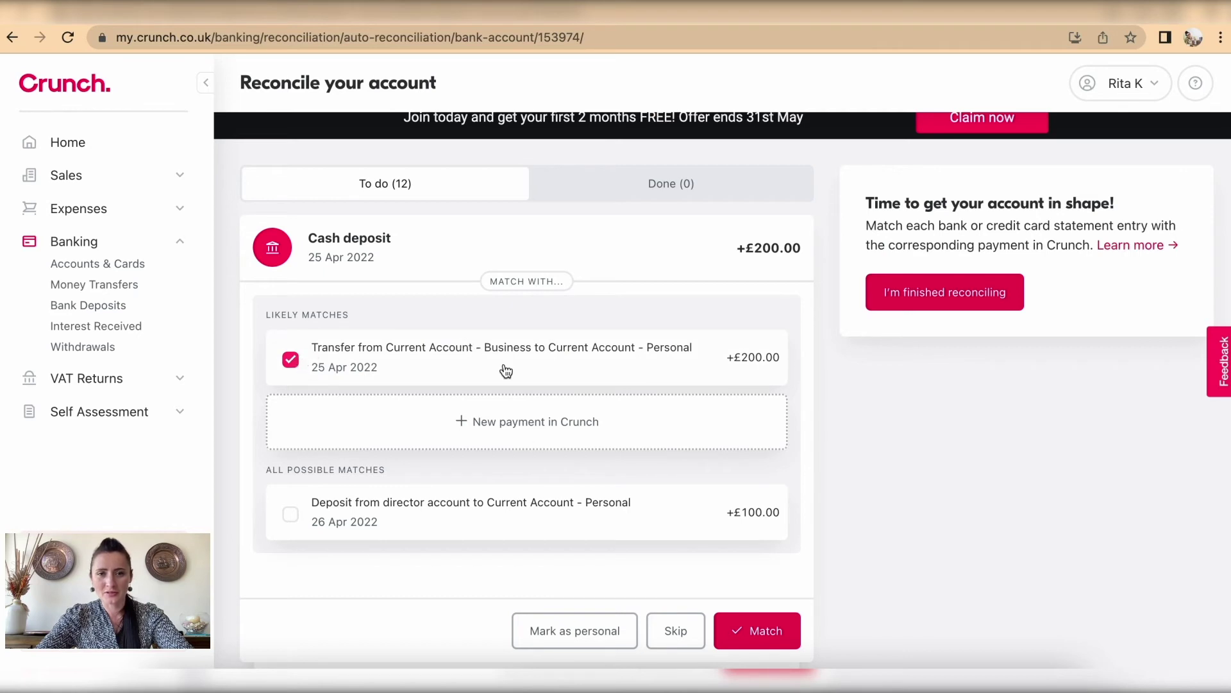
scroll(772, 648, down, 1)
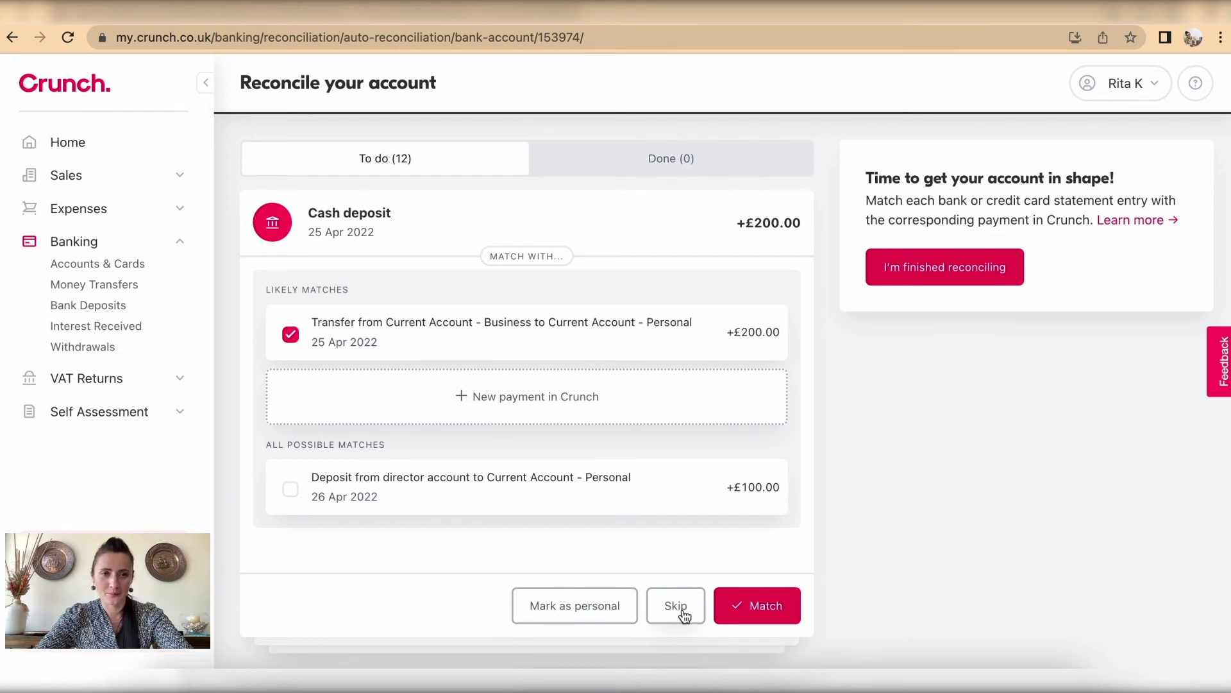
click(291, 335)
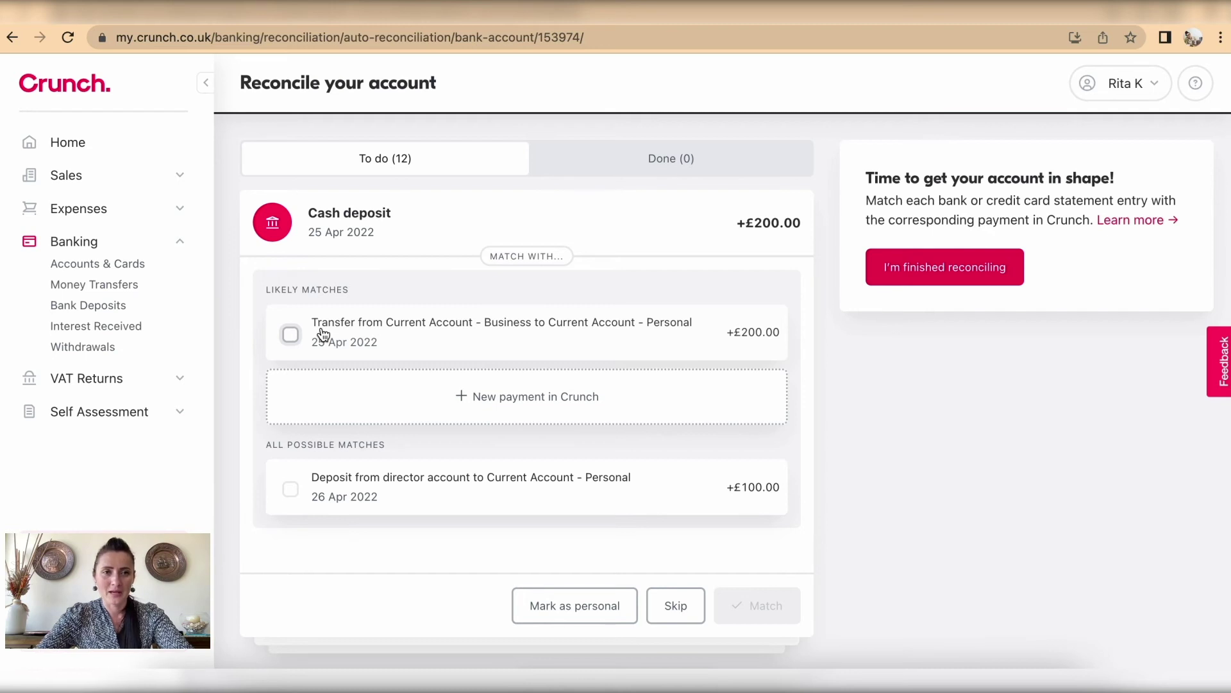
Step: Reconcile the £200.00 cash deposit with the transfer, and skip Phone Ltd and Local Shop Ltd
click(290, 334)
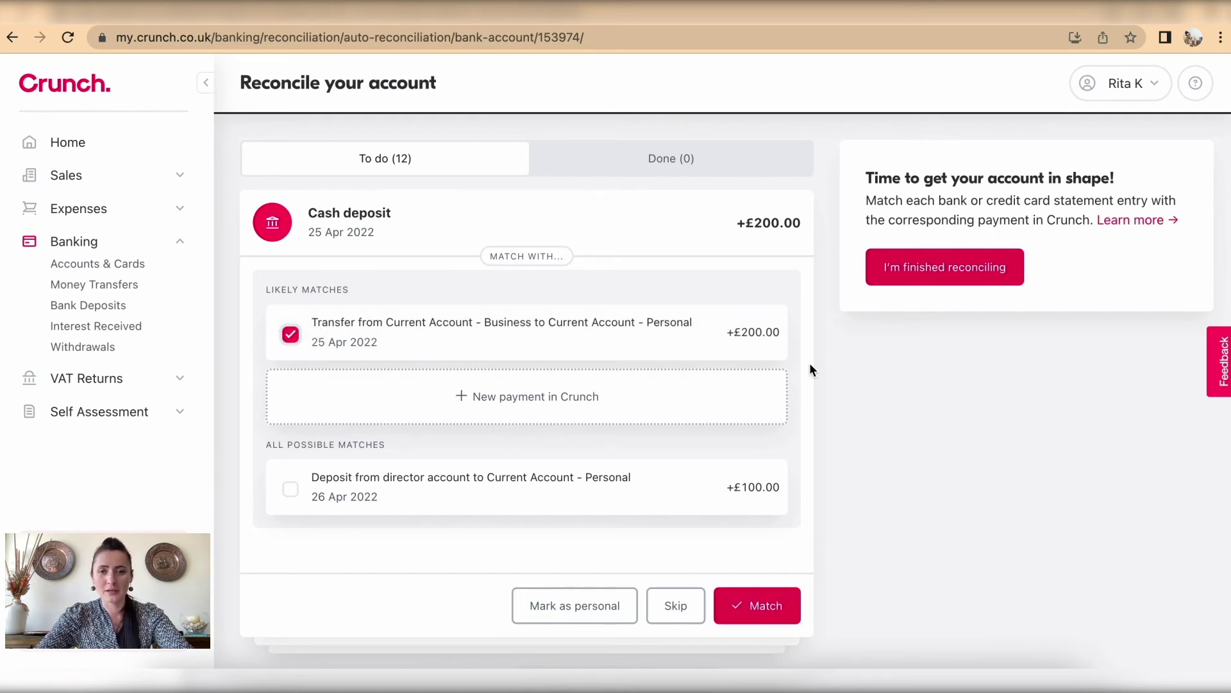
click(793, 604)
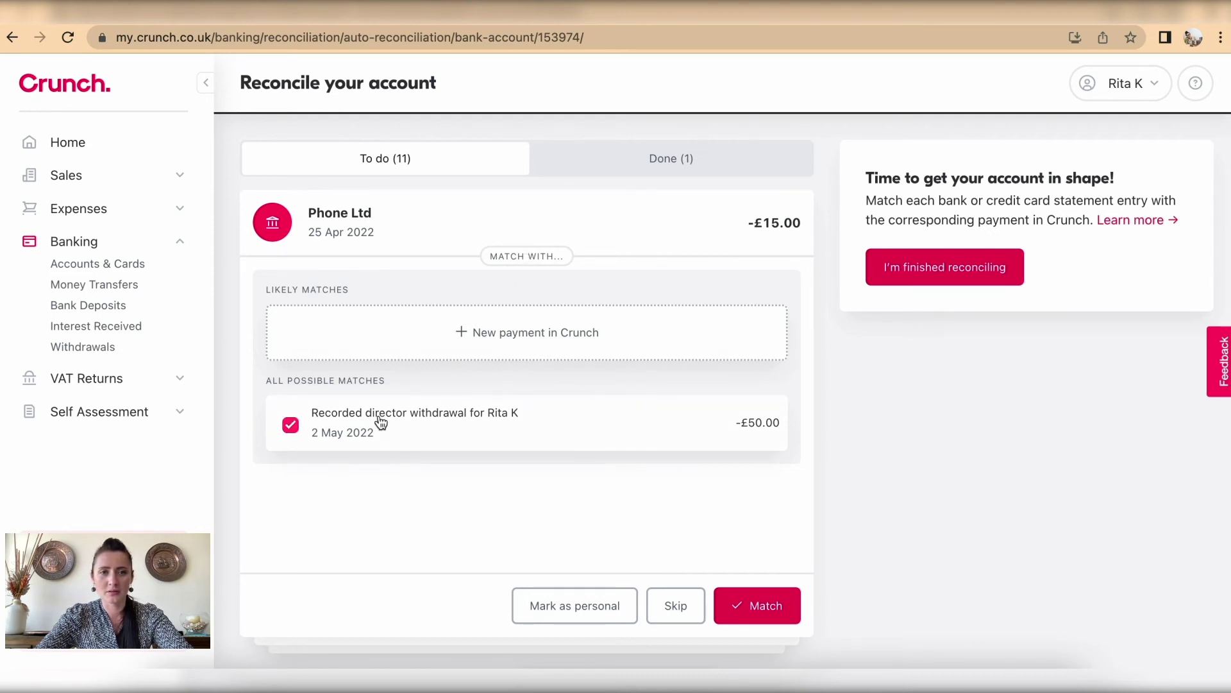
click(684, 608)
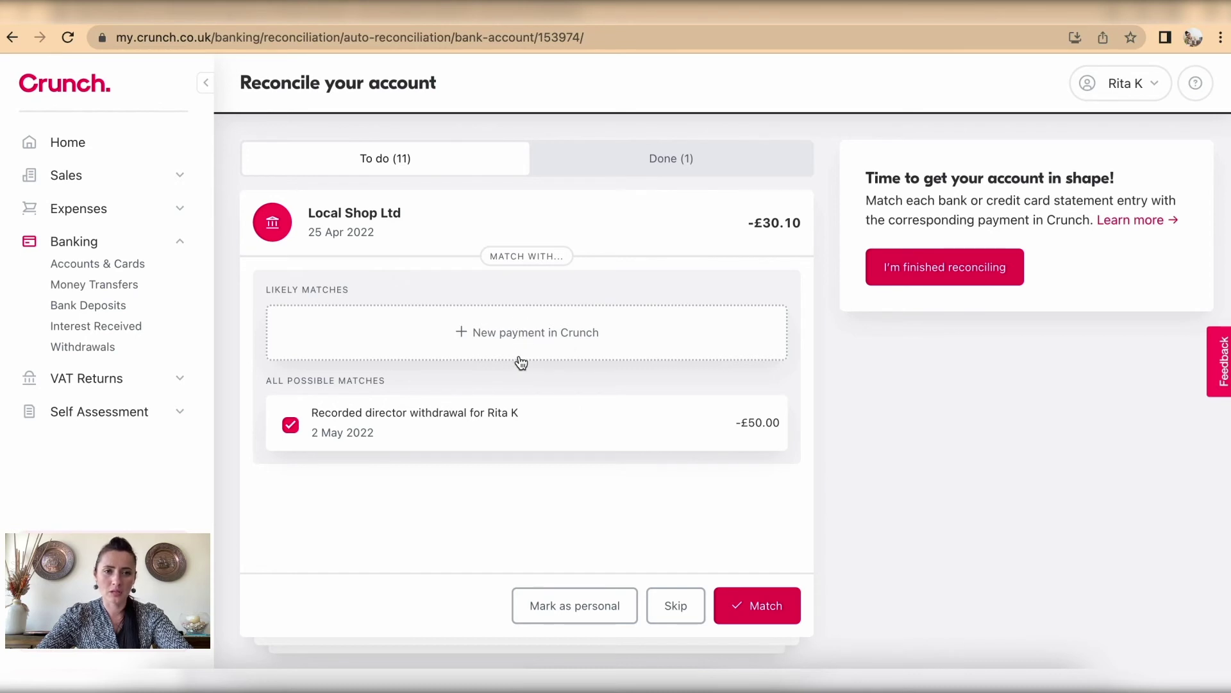
click(681, 614)
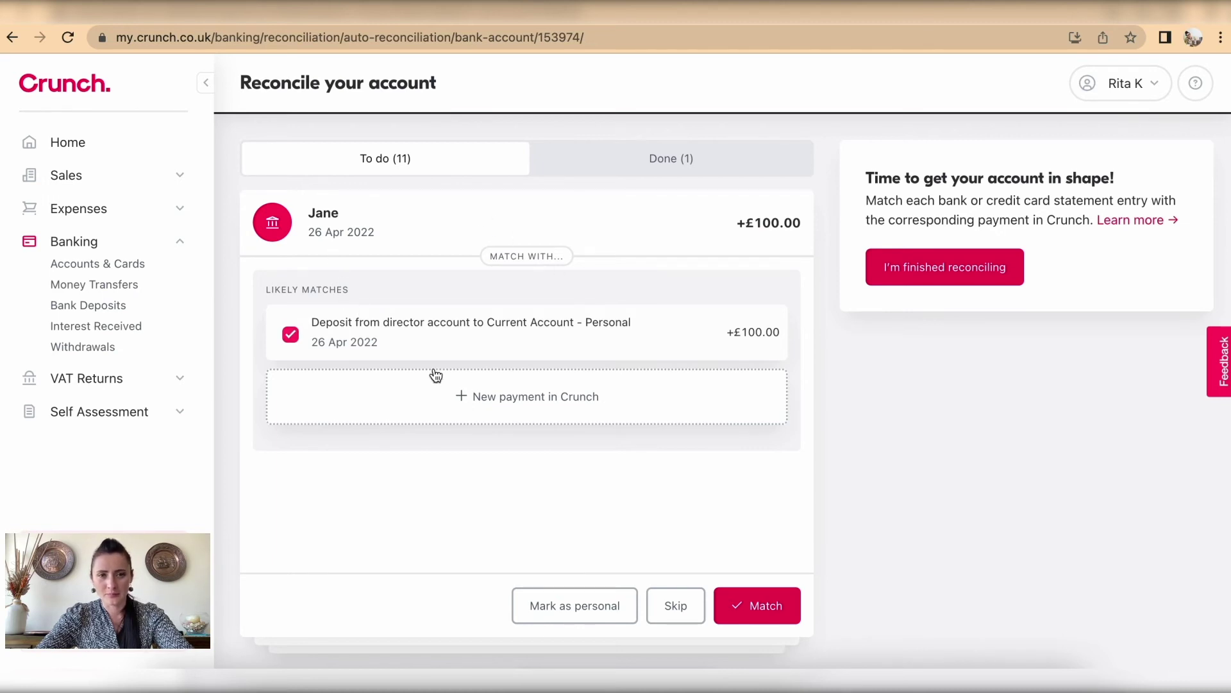
Step: Match the +£100.00 deposit, skip Rent Ltd, Internet Ltd and £150, untick BANK FEE's match
click(769, 615)
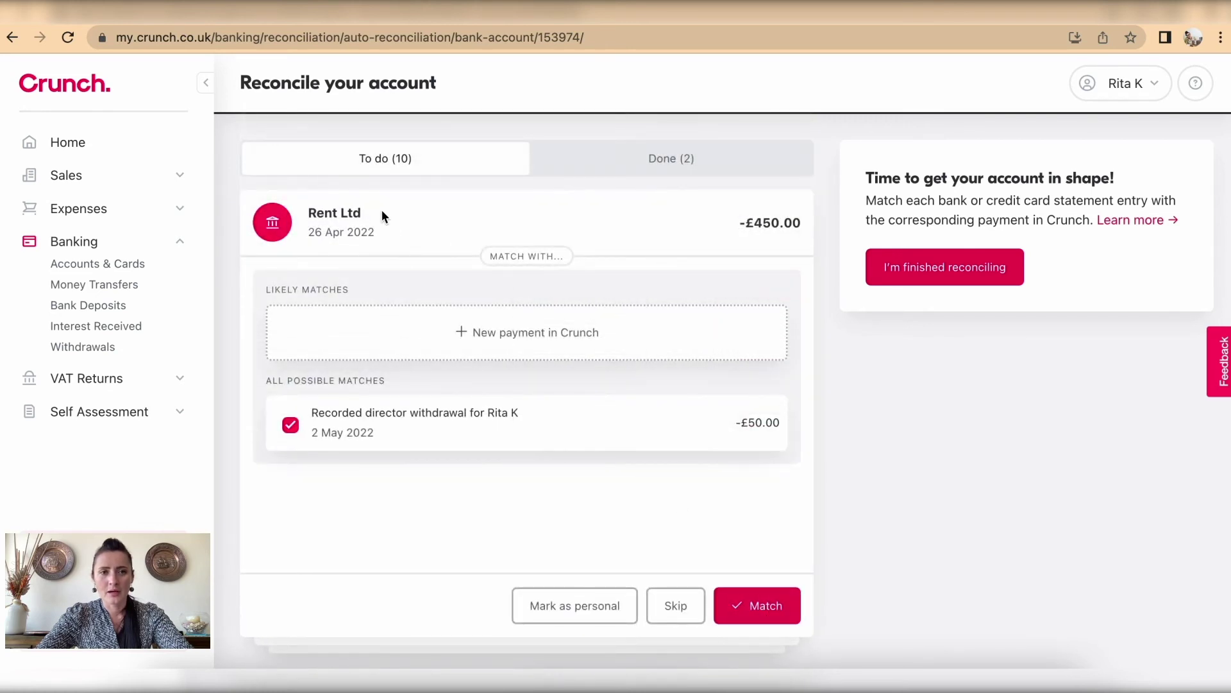
click(674, 608)
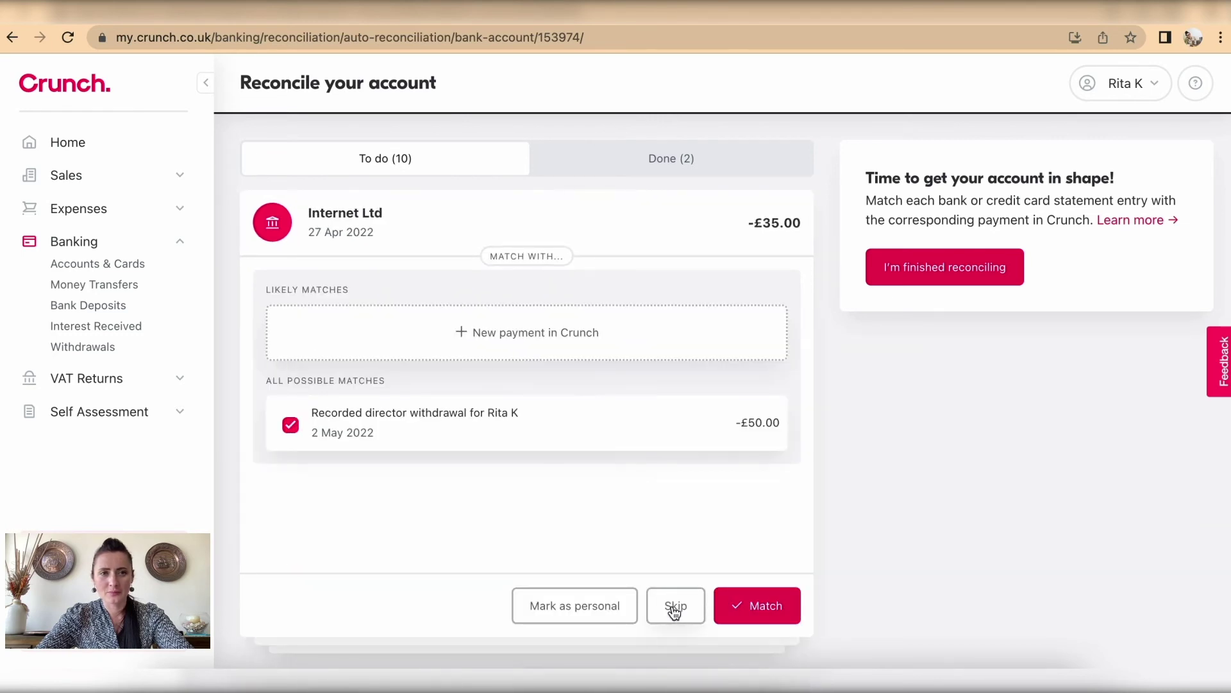
click(674, 608)
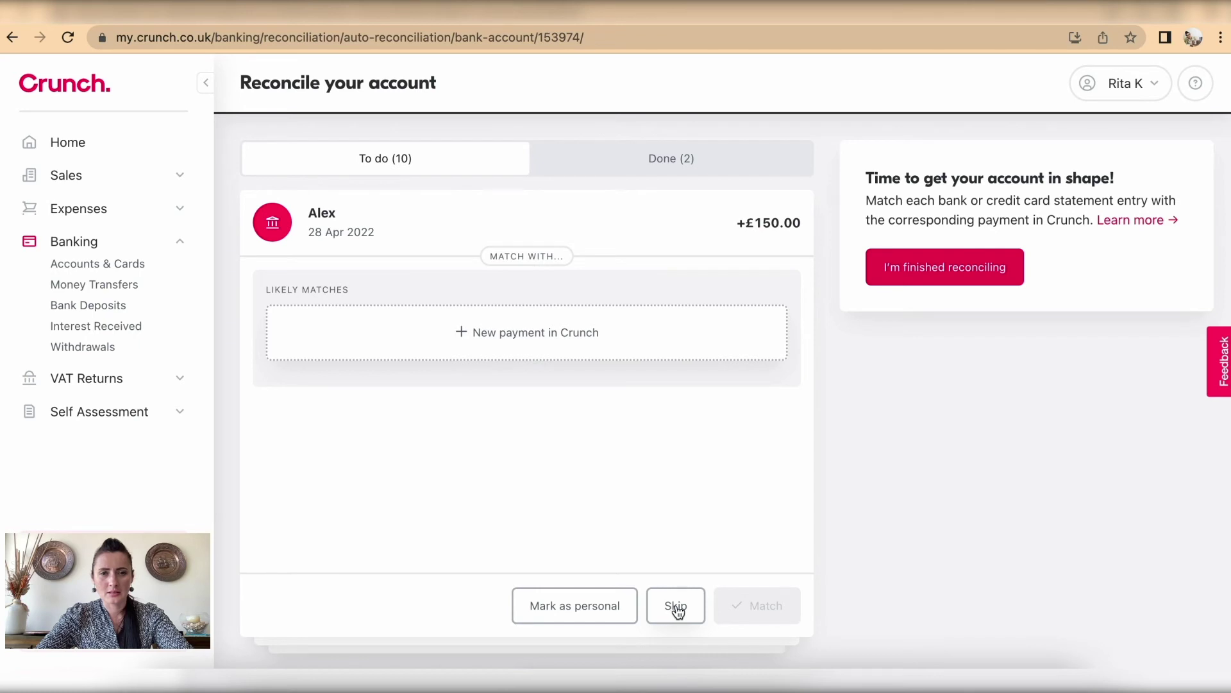
click(676, 608)
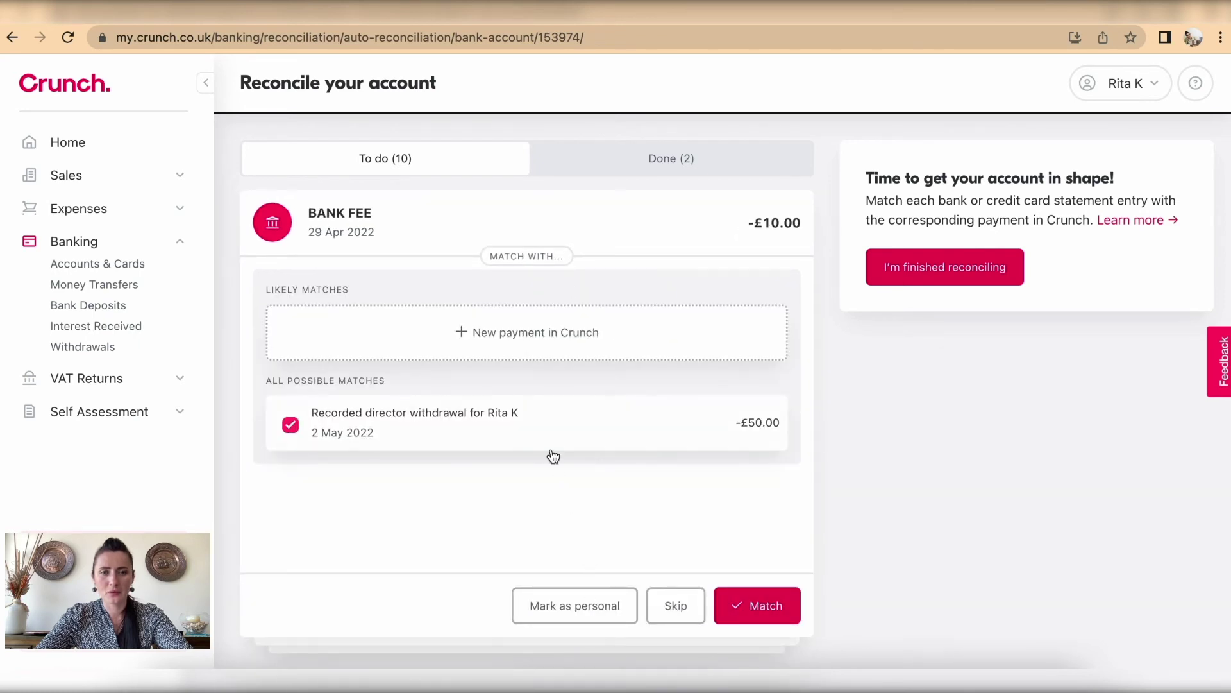
click(289, 426)
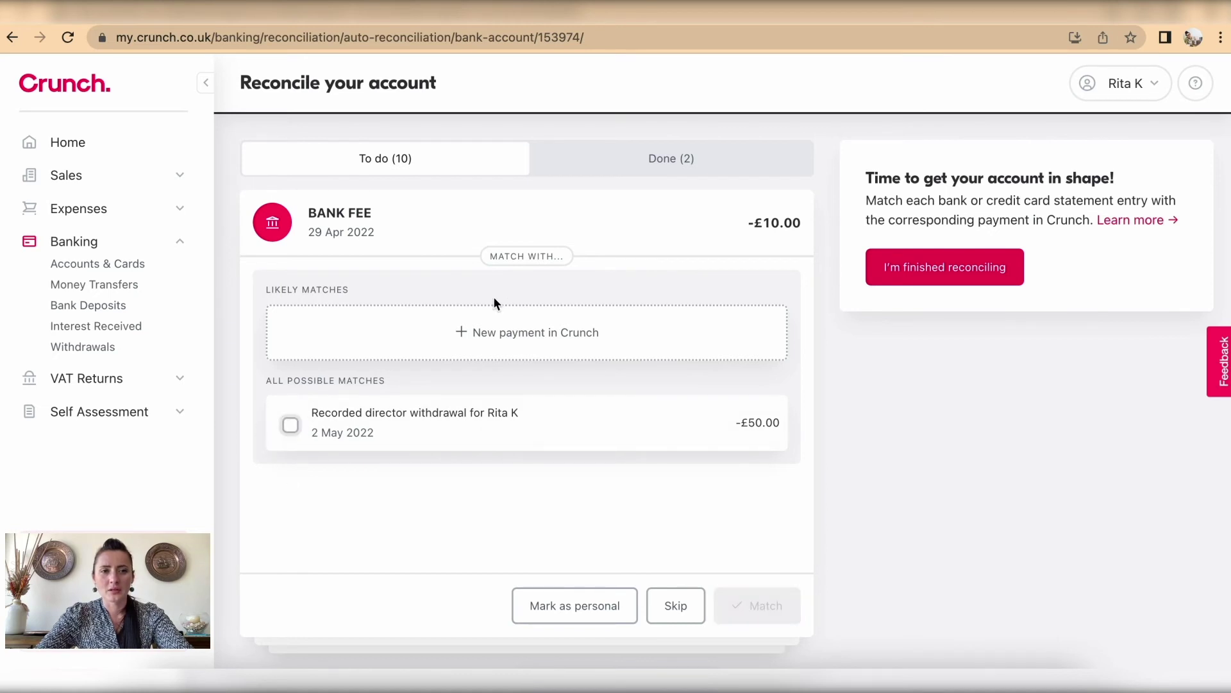
Step: Record the -£10.00 BANK FEE as an expense payment and begin a new supplier
click(503, 340)
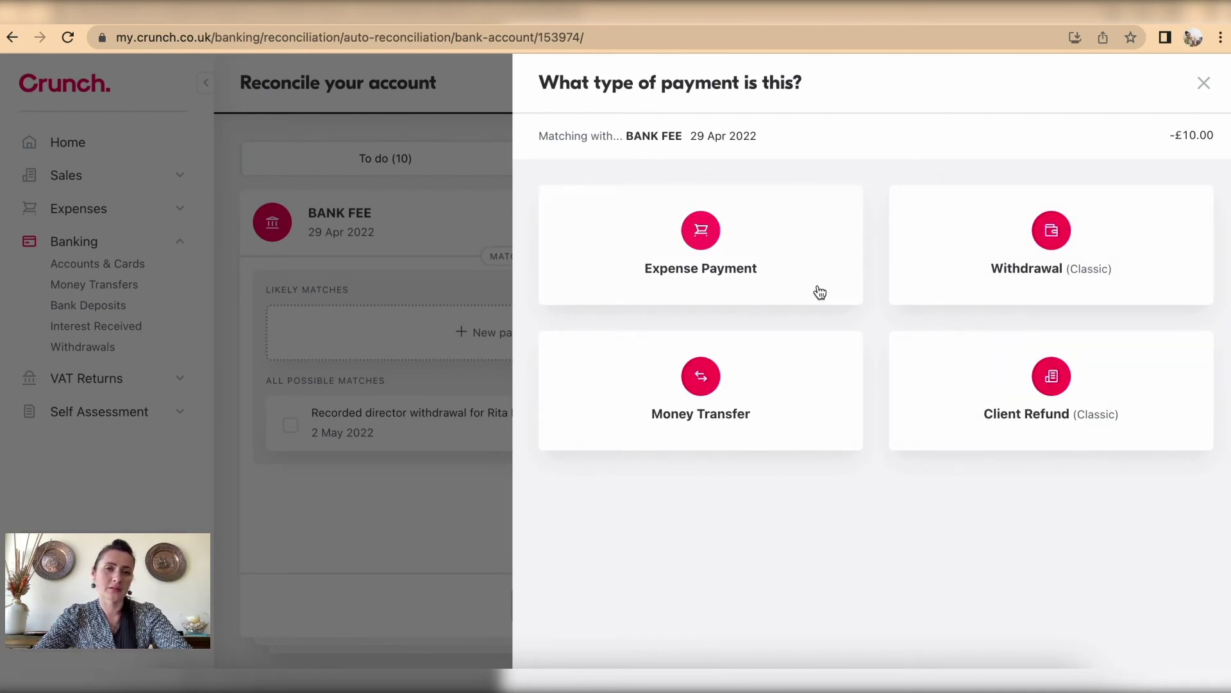
click(799, 266)
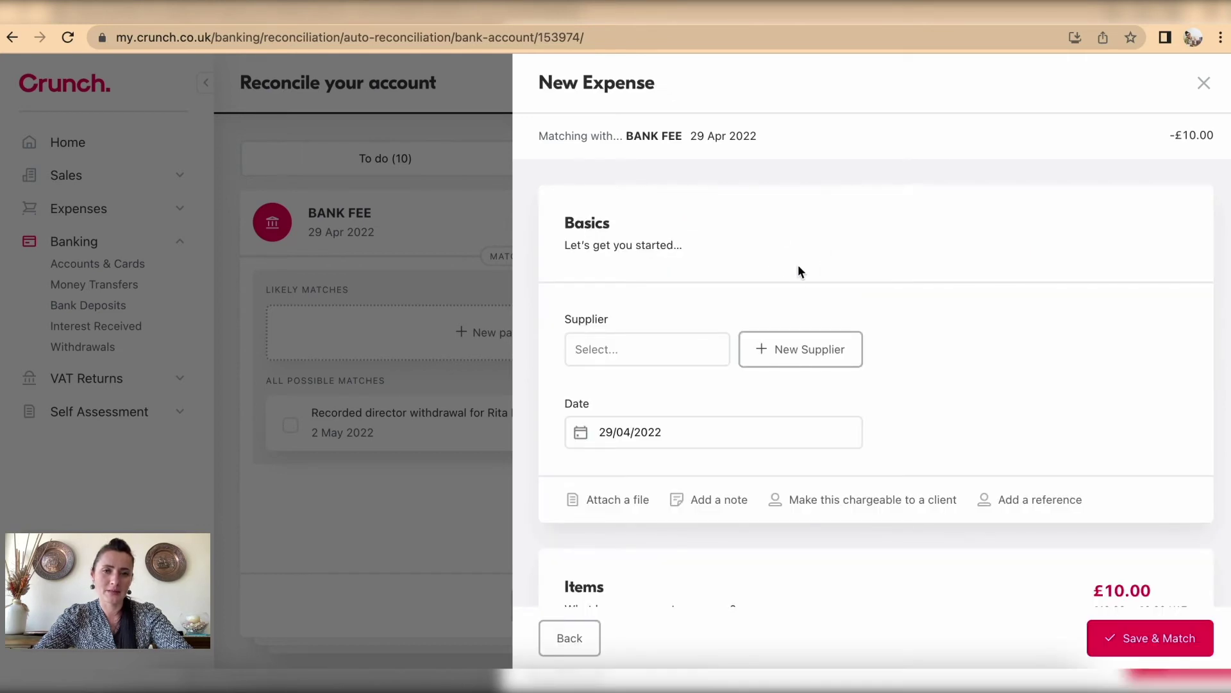
click(622, 354)
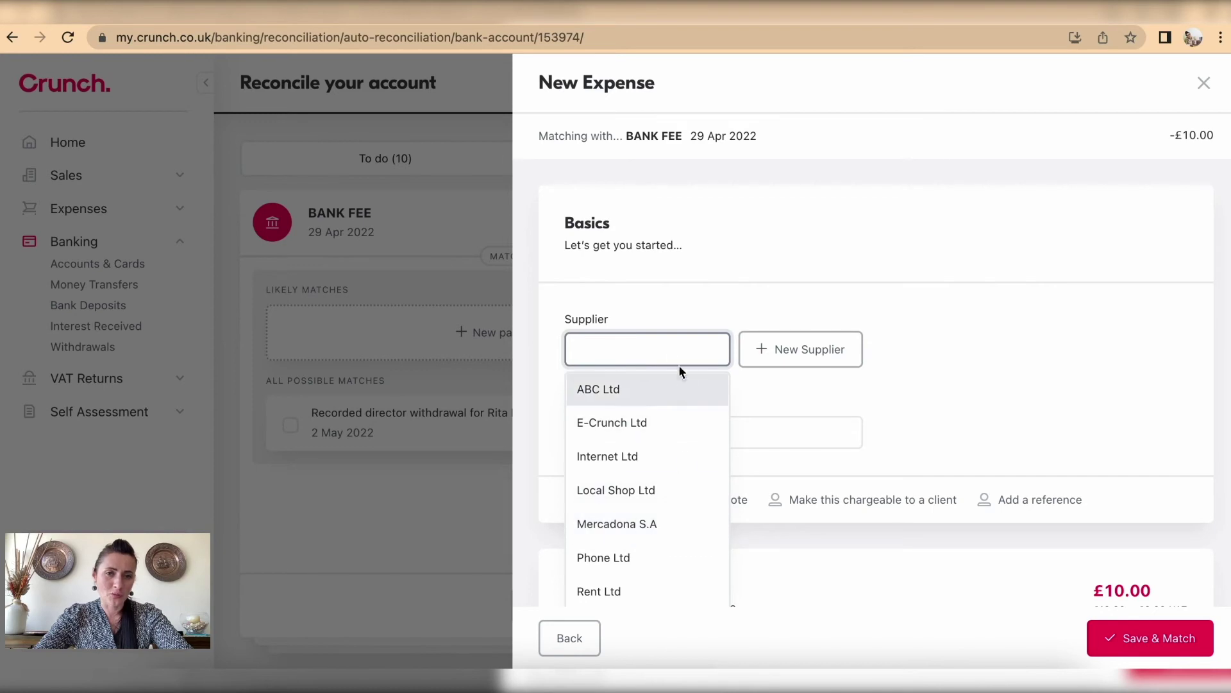
click(664, 349)
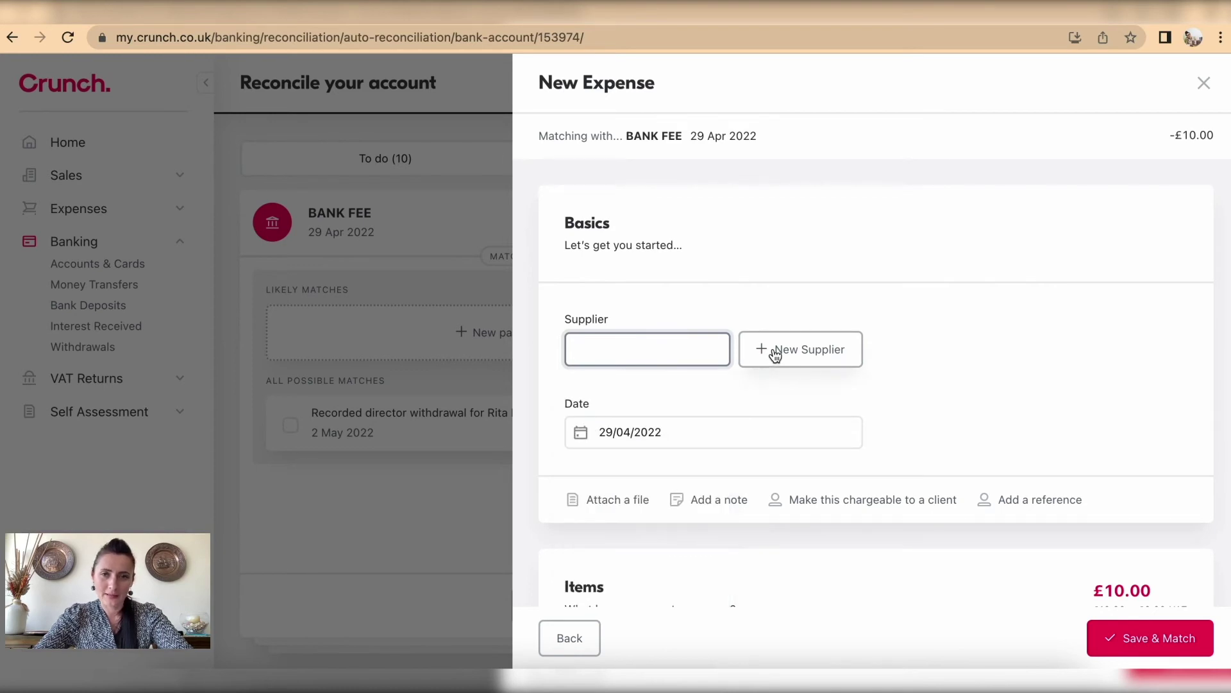
click(772, 354)
click(512, 240)
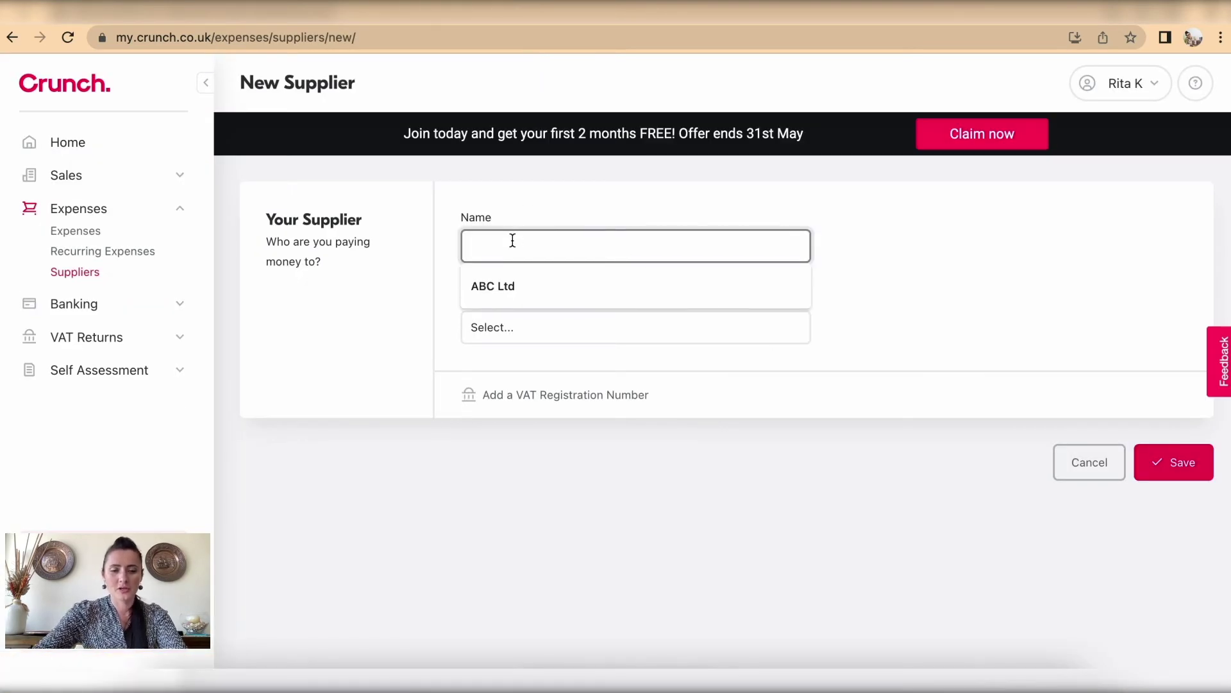
Step: Save supplier 'Bank charges' with default expense type Bank Charges, then resume Personal account matching
text(Bank charges)
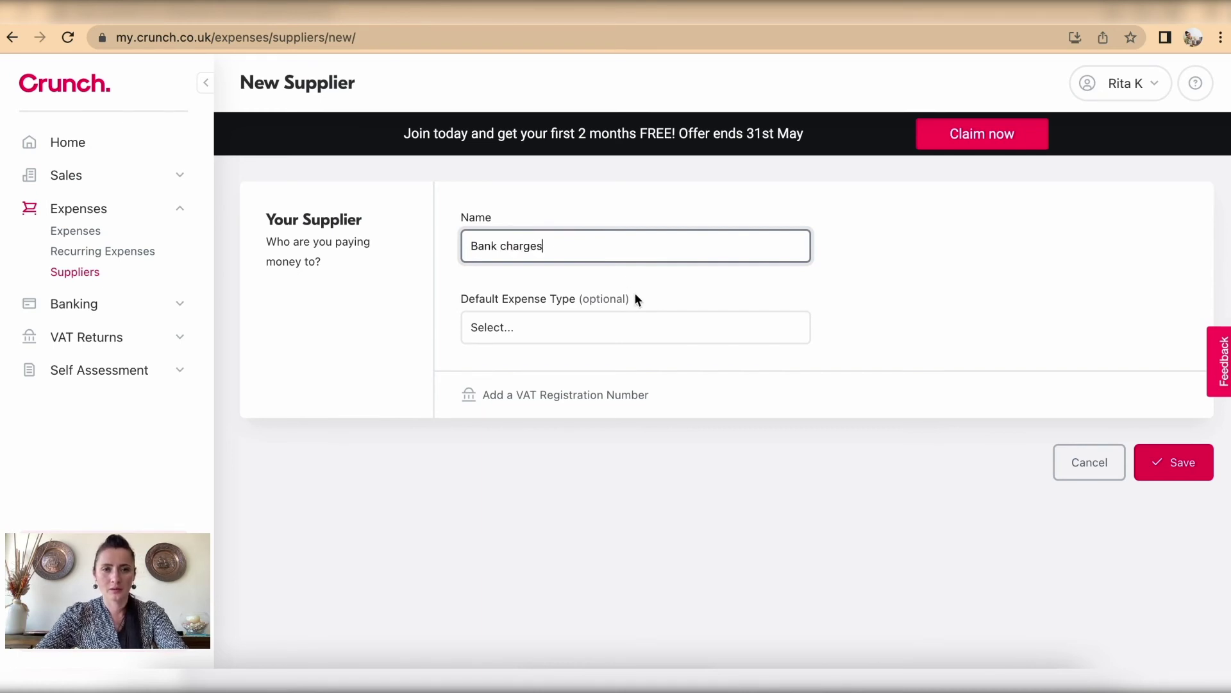
click(609, 331)
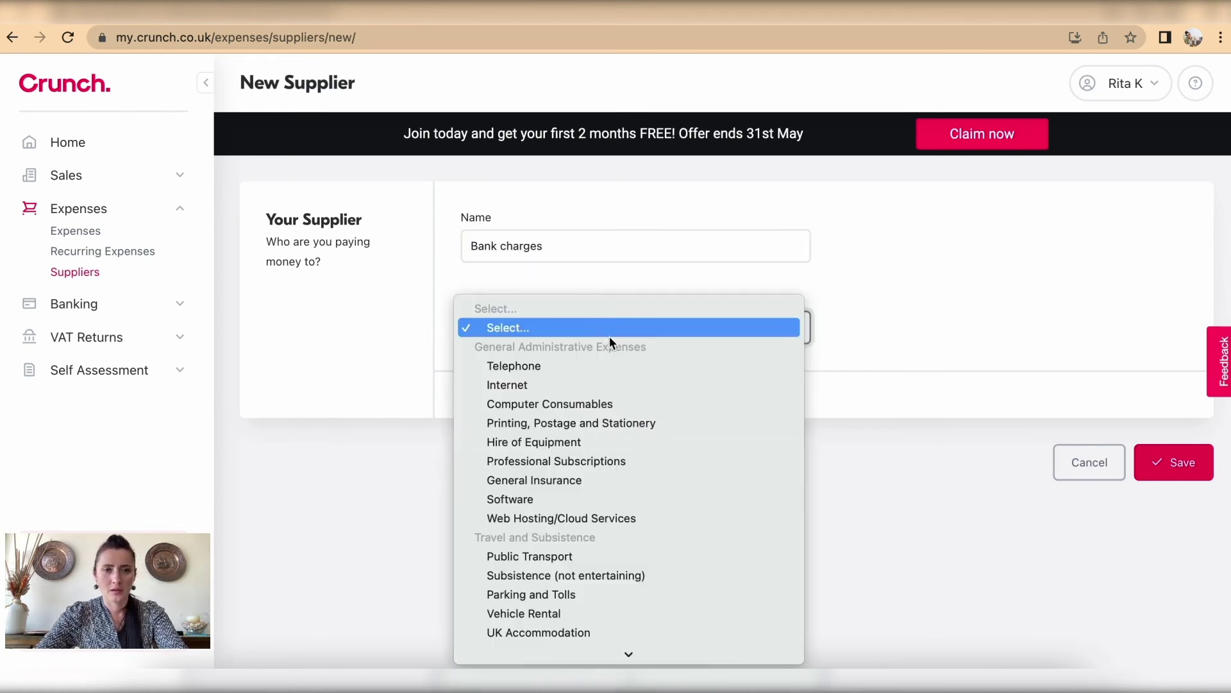
scroll(622, 436, down, 7)
scroll(622, 441, down, 10)
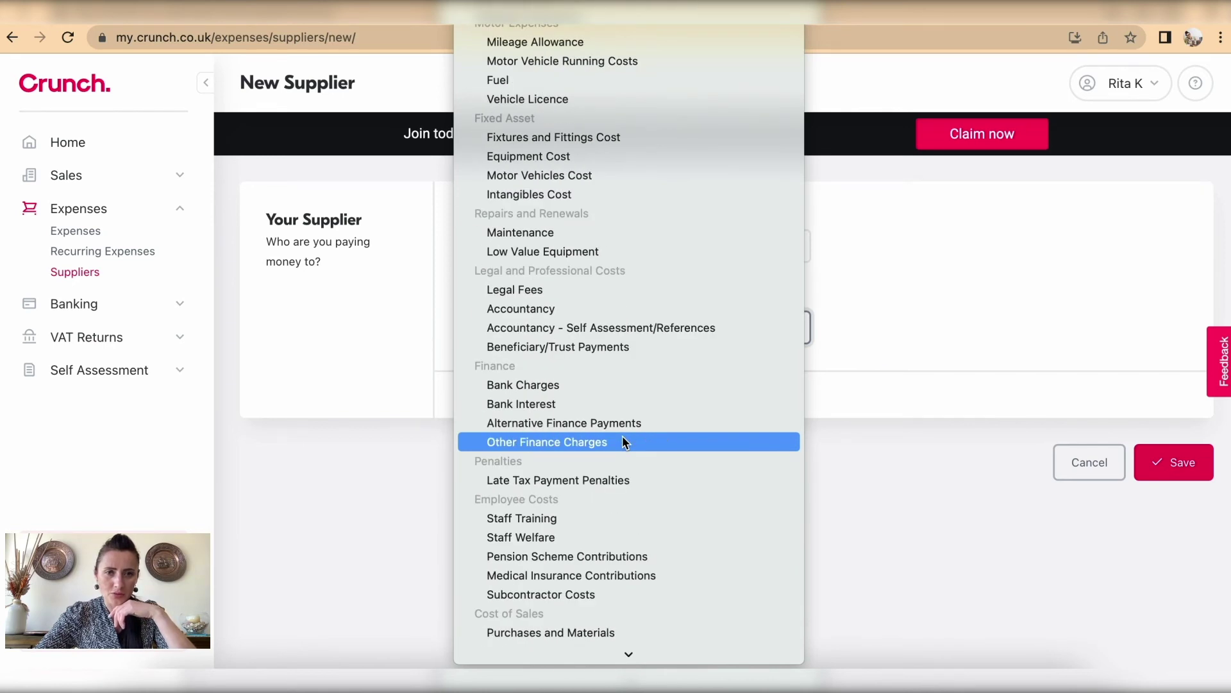
scroll(623, 441, down, 1)
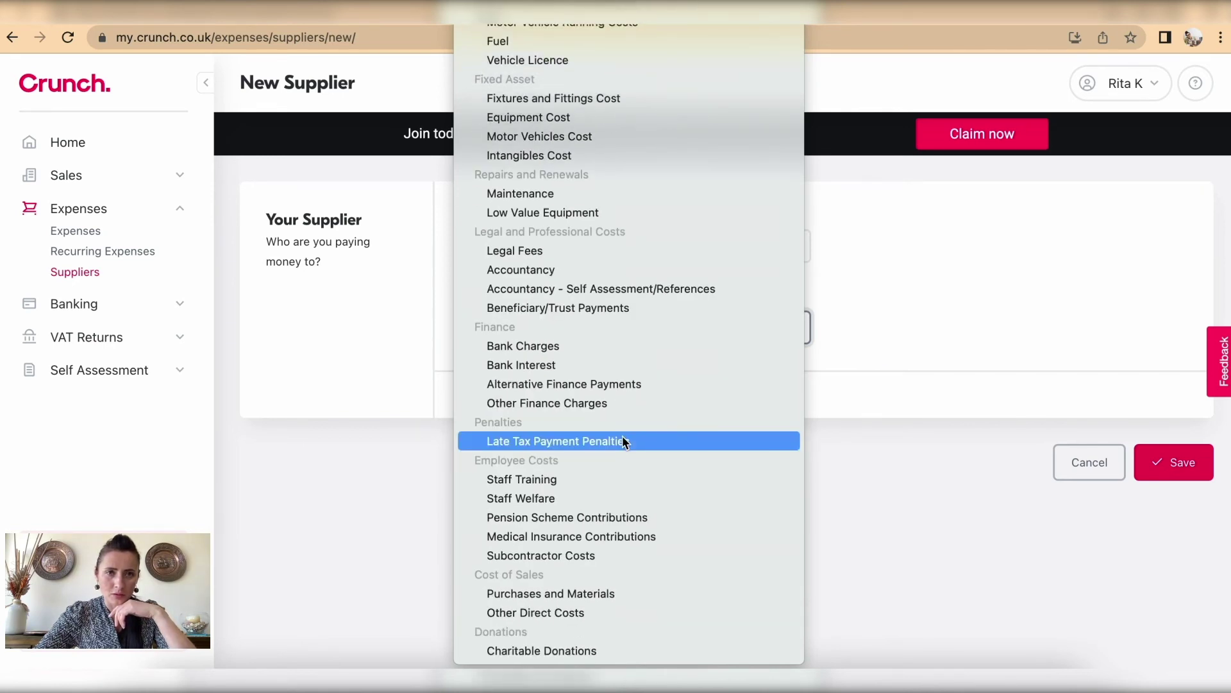
click(583, 346)
click(1175, 463)
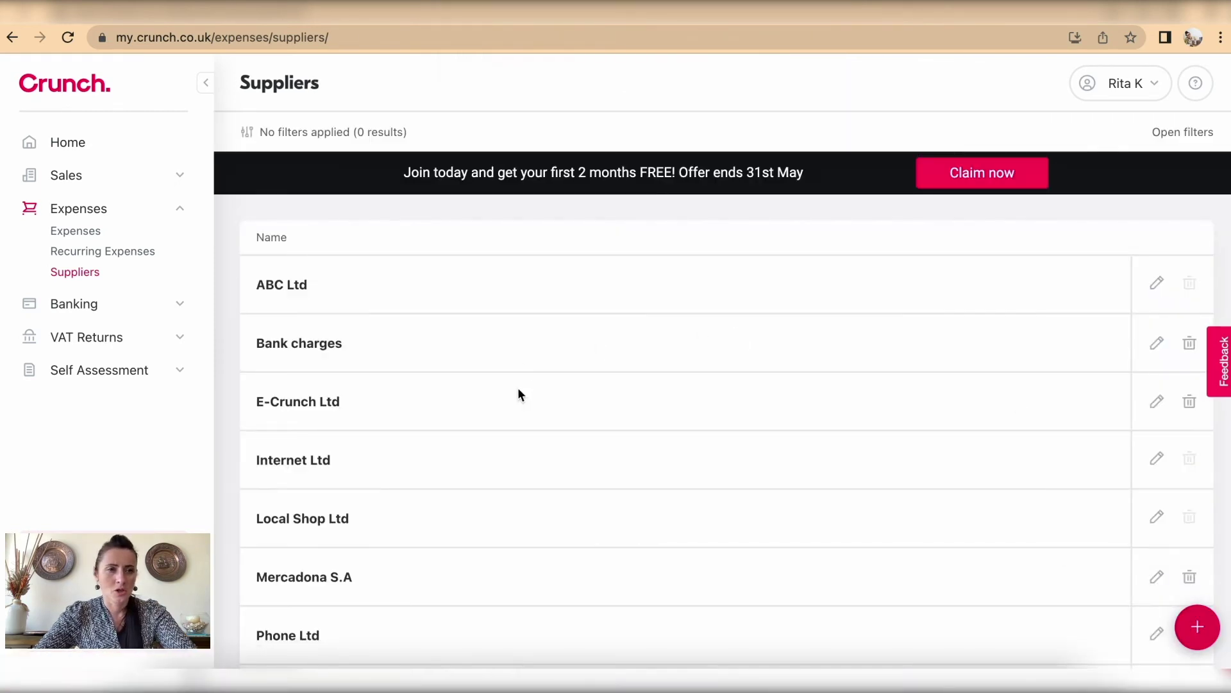
click(29, 303)
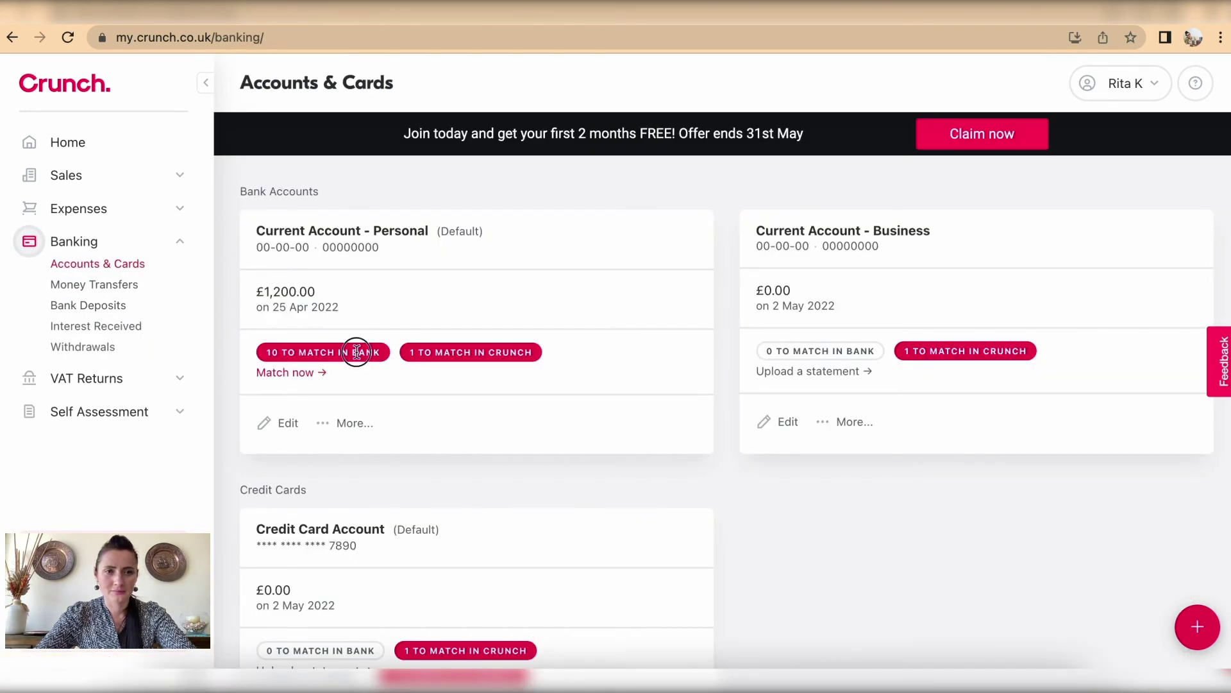
click(285, 376)
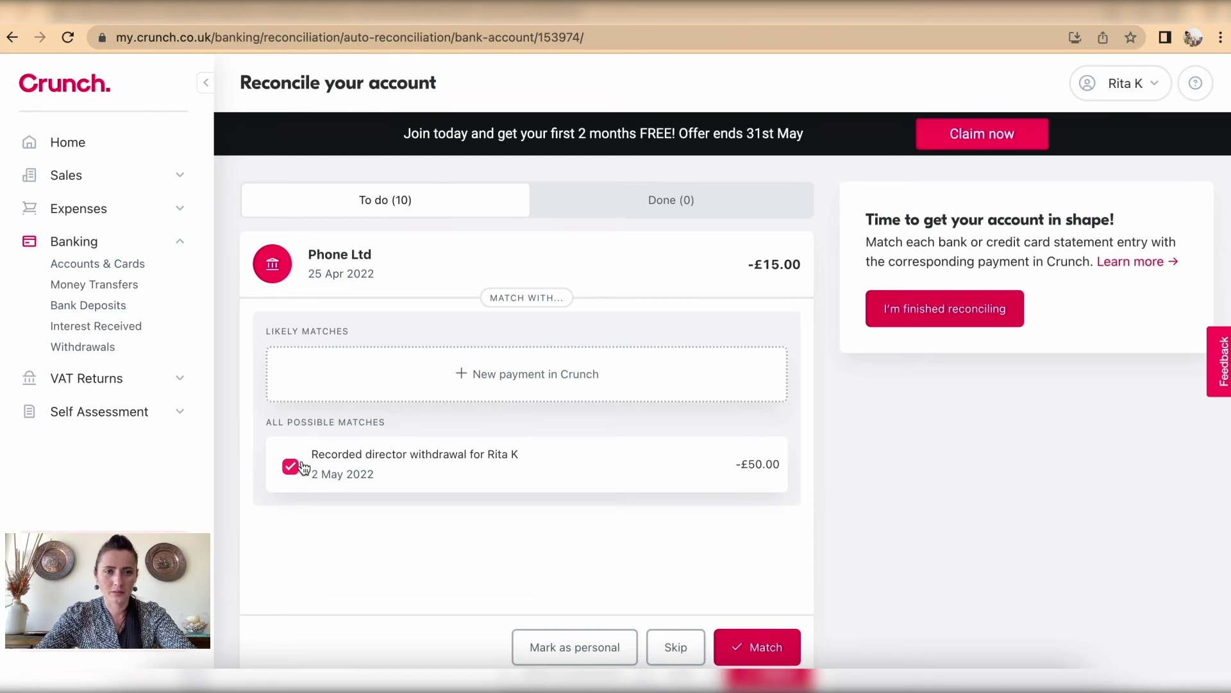
Step: Untick the Phone Ltd suggestion and skip the Phone Ltd, Local Shop, Rent, Internet and +£150.00 entries
click(290, 466)
click(673, 646)
click(676, 648)
click(679, 648)
click(679, 648)
click(678, 647)
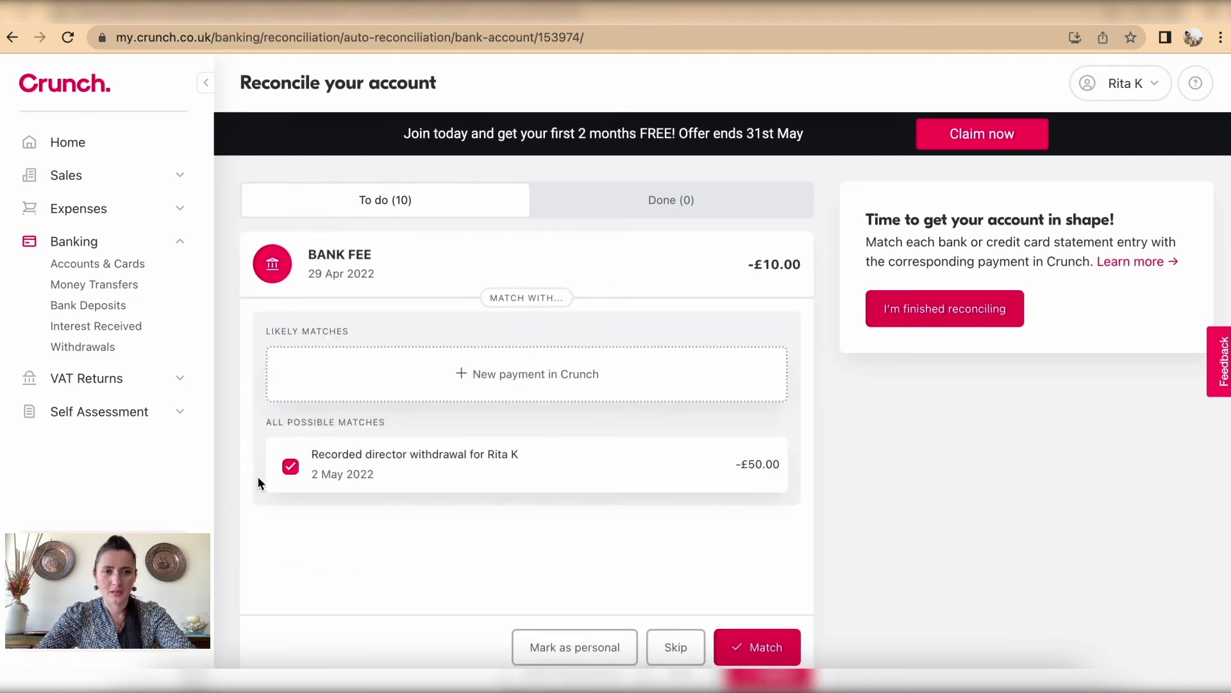
Step: Match the £10.00 BANK FEE to a new expense payment for supplier Bank charges
click(291, 467)
click(511, 372)
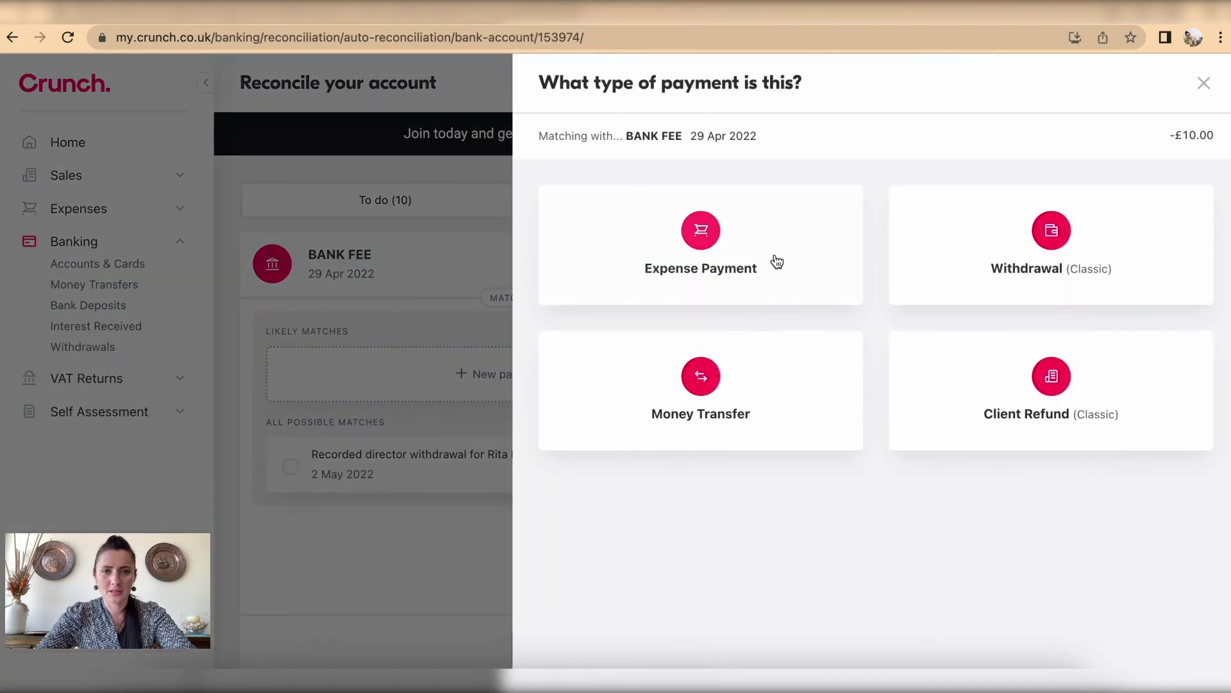
click(789, 267)
click(712, 348)
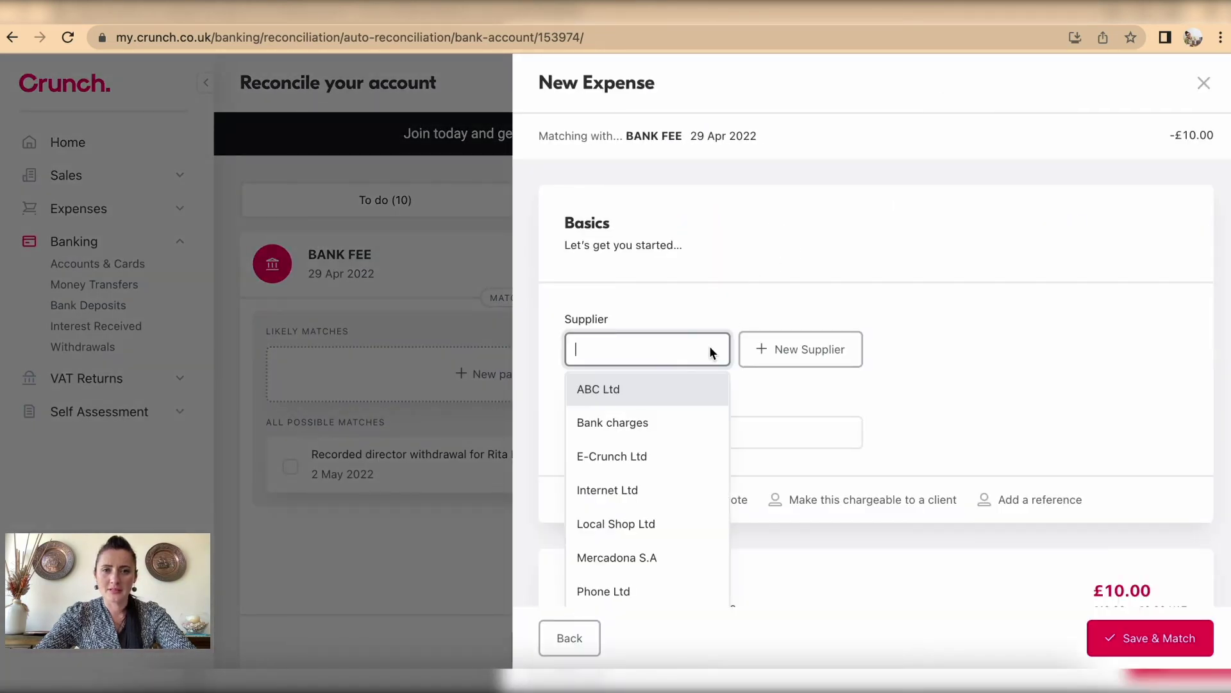
click(687, 422)
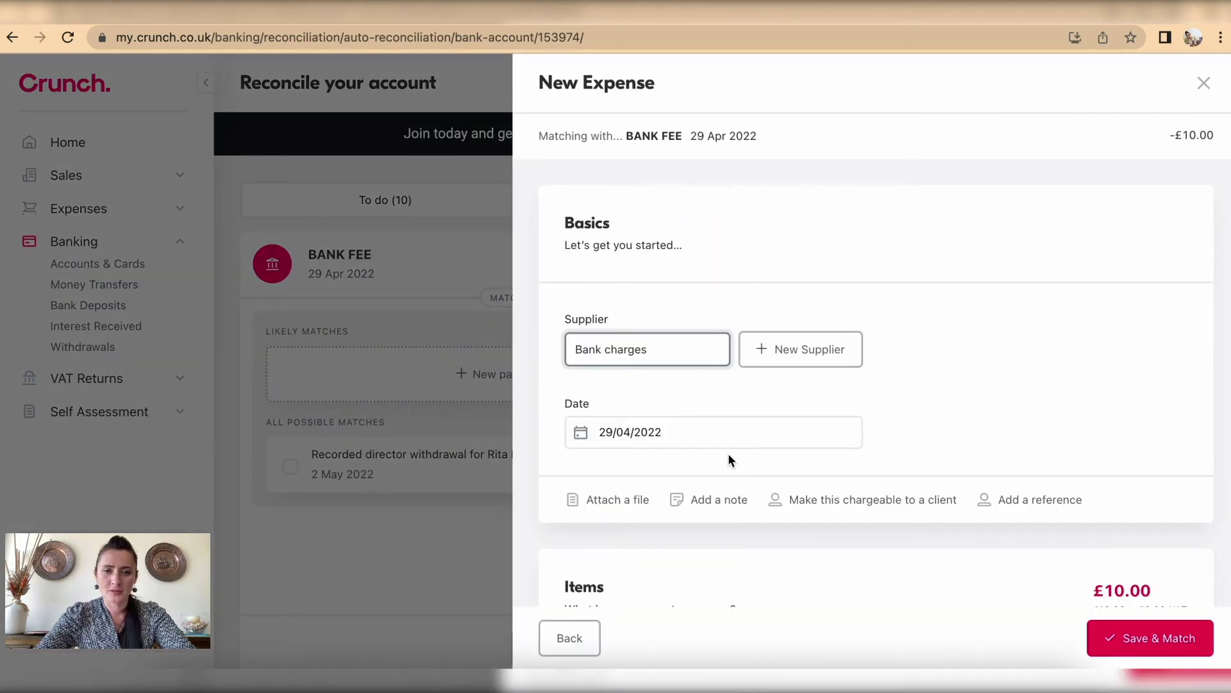
scroll(729, 453, down, 5)
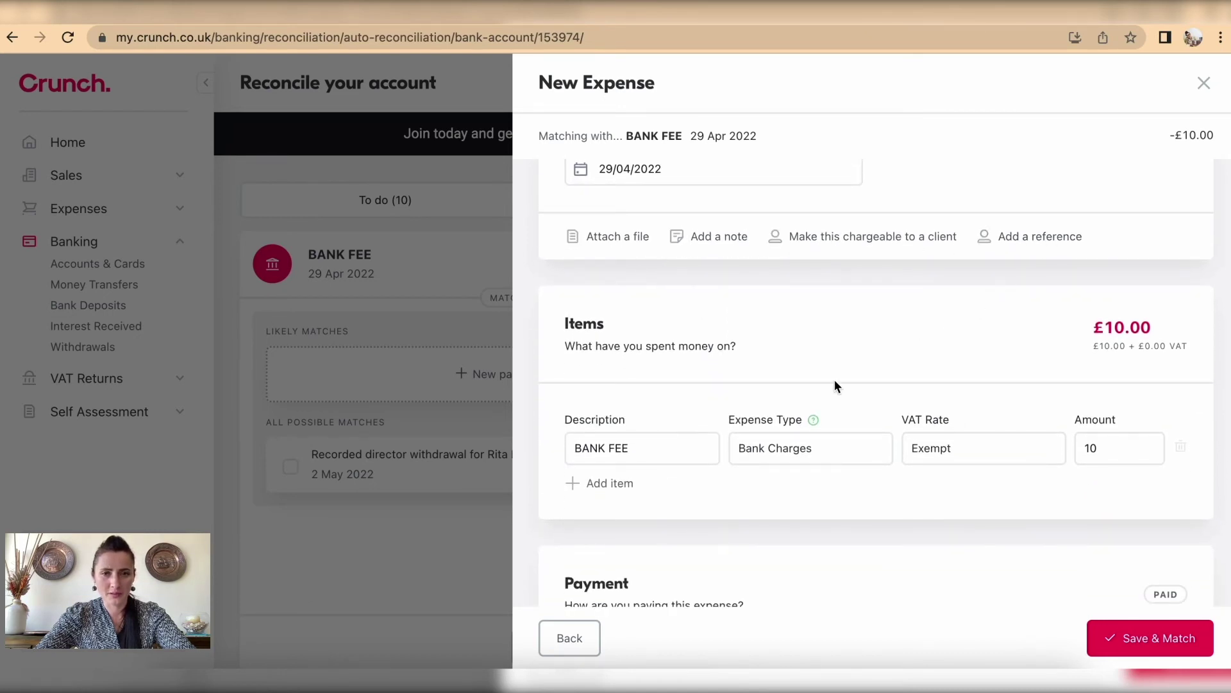
scroll(835, 381, down, 1)
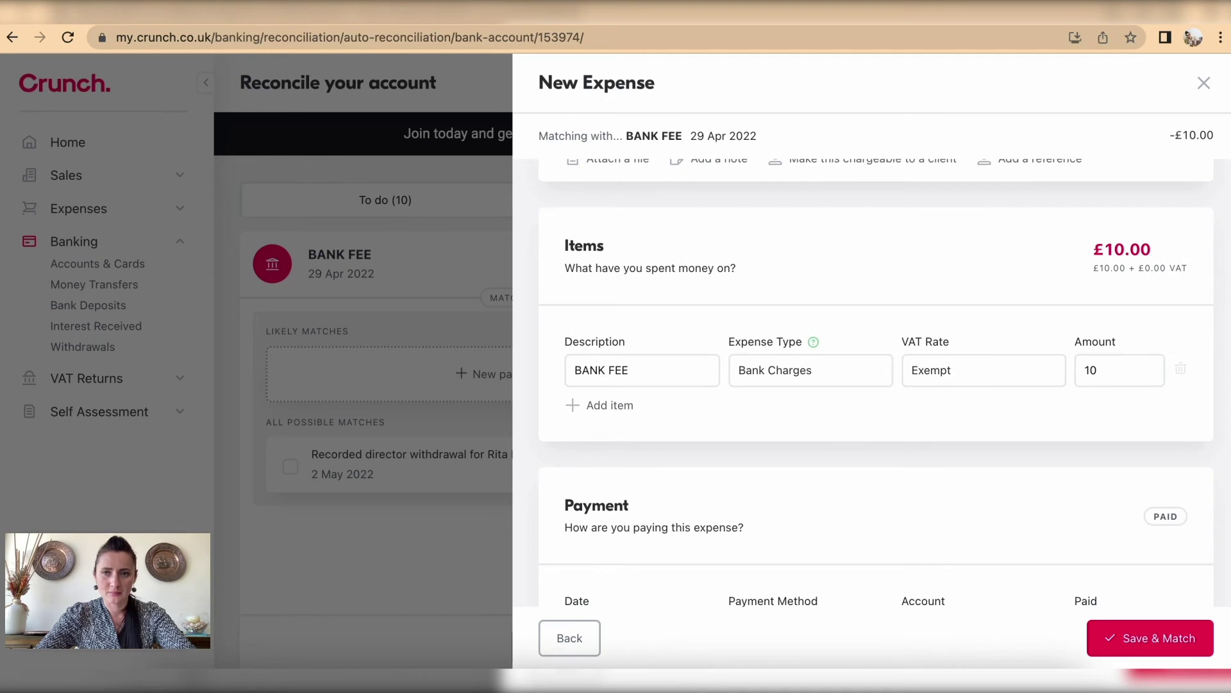
scroll(615, 383, down, 2)
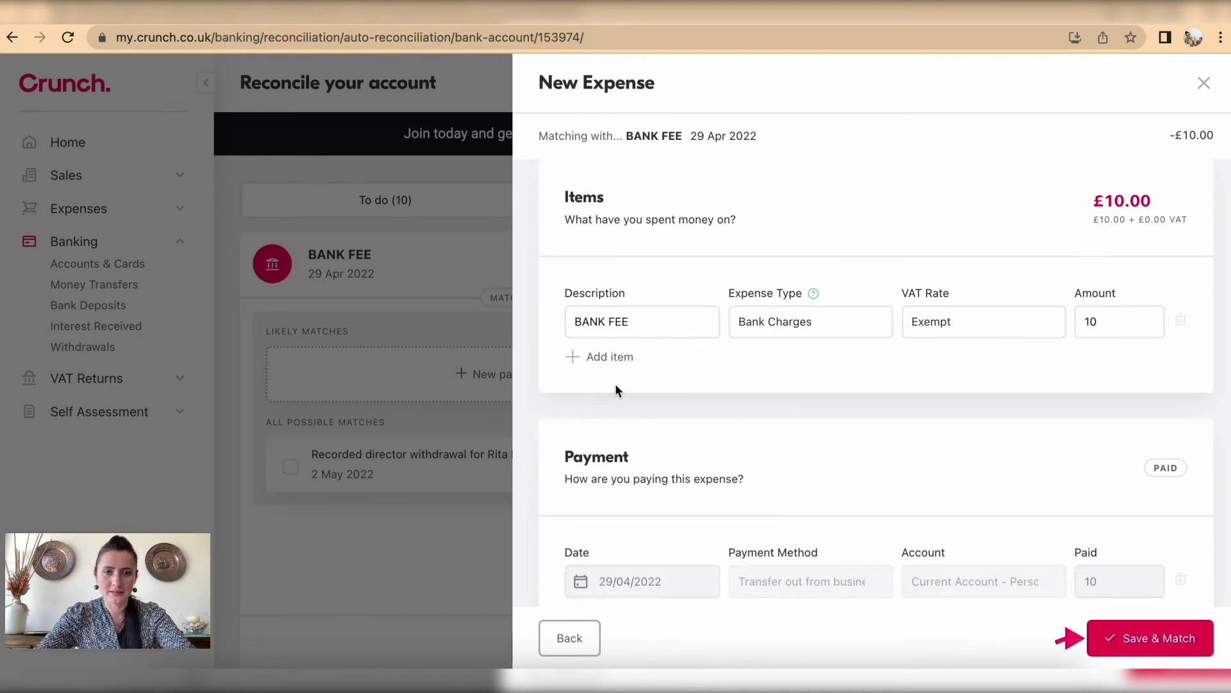
click(1168, 637)
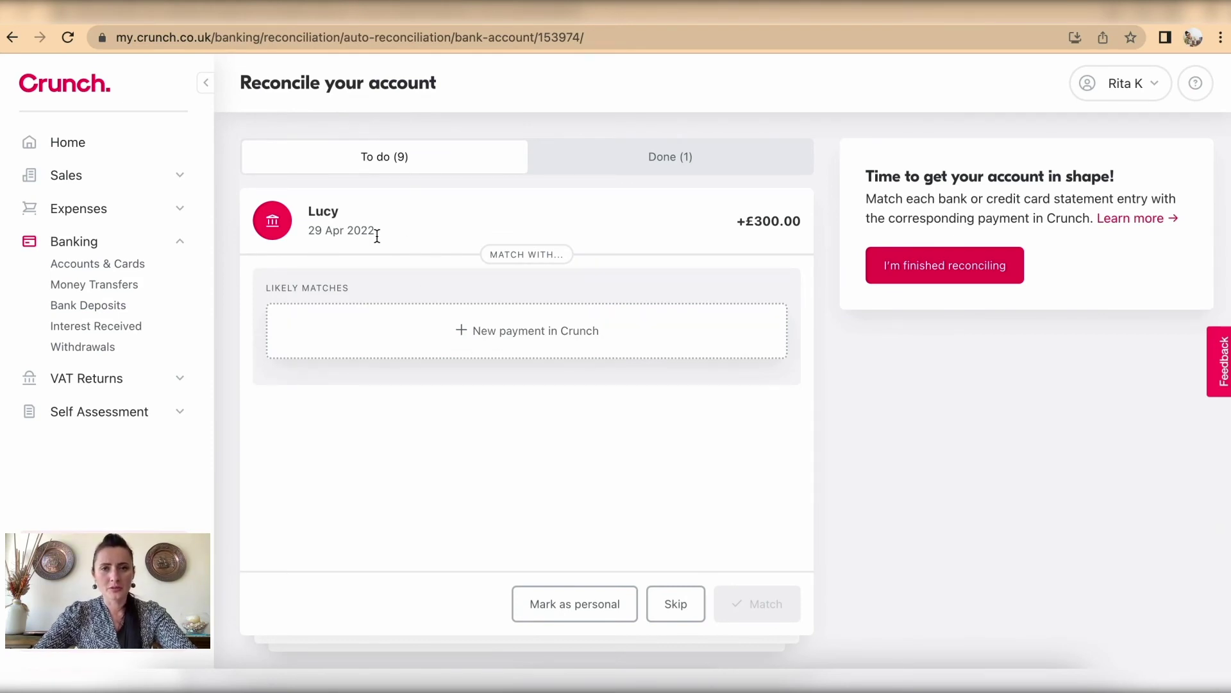
Step: Start a new client payment for the +£300.00 deposit and choose the paying client
click(519, 351)
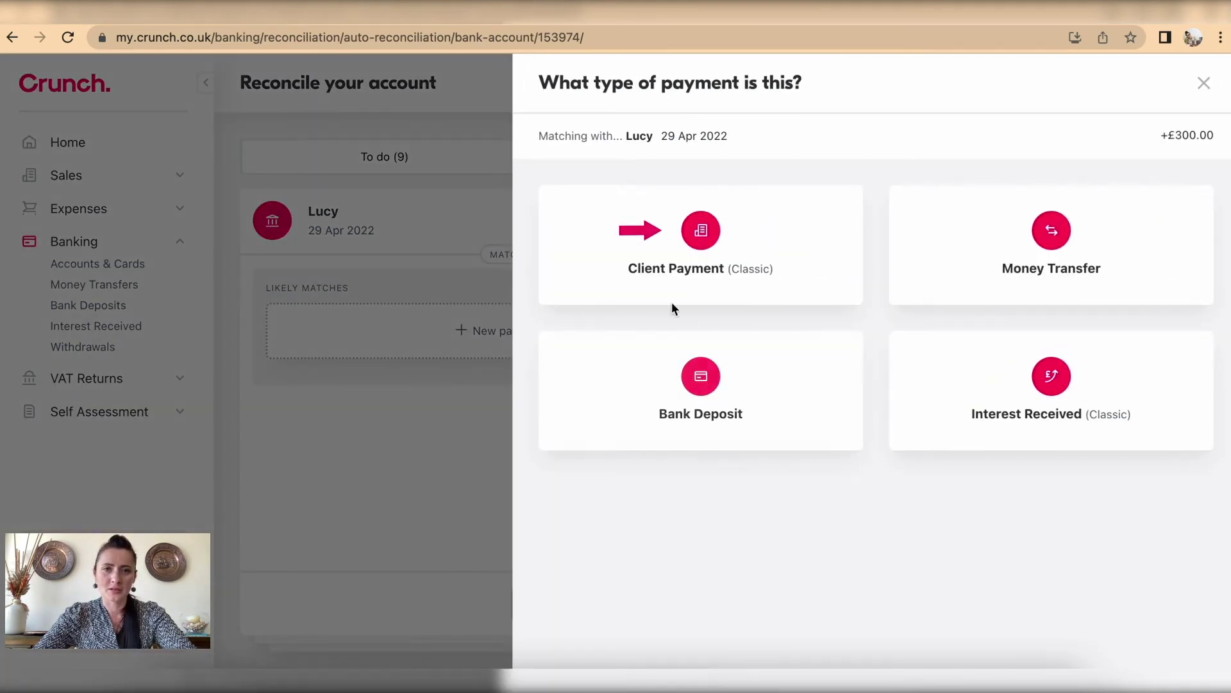
click(692, 256)
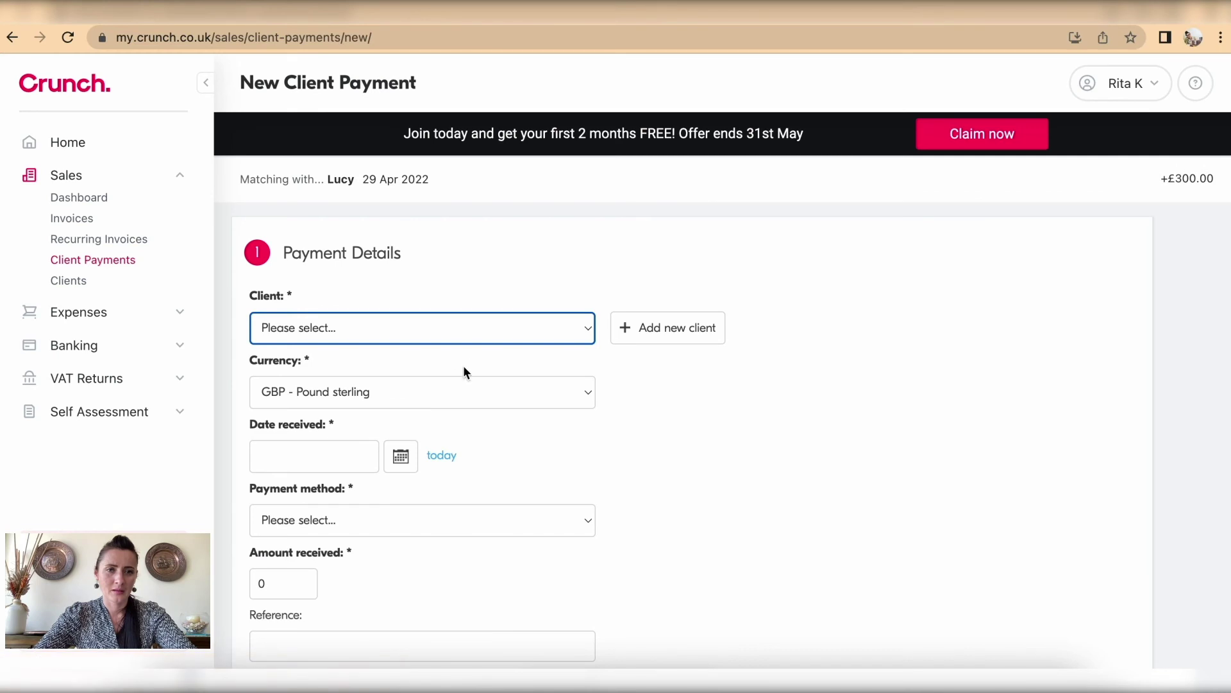
click(495, 331)
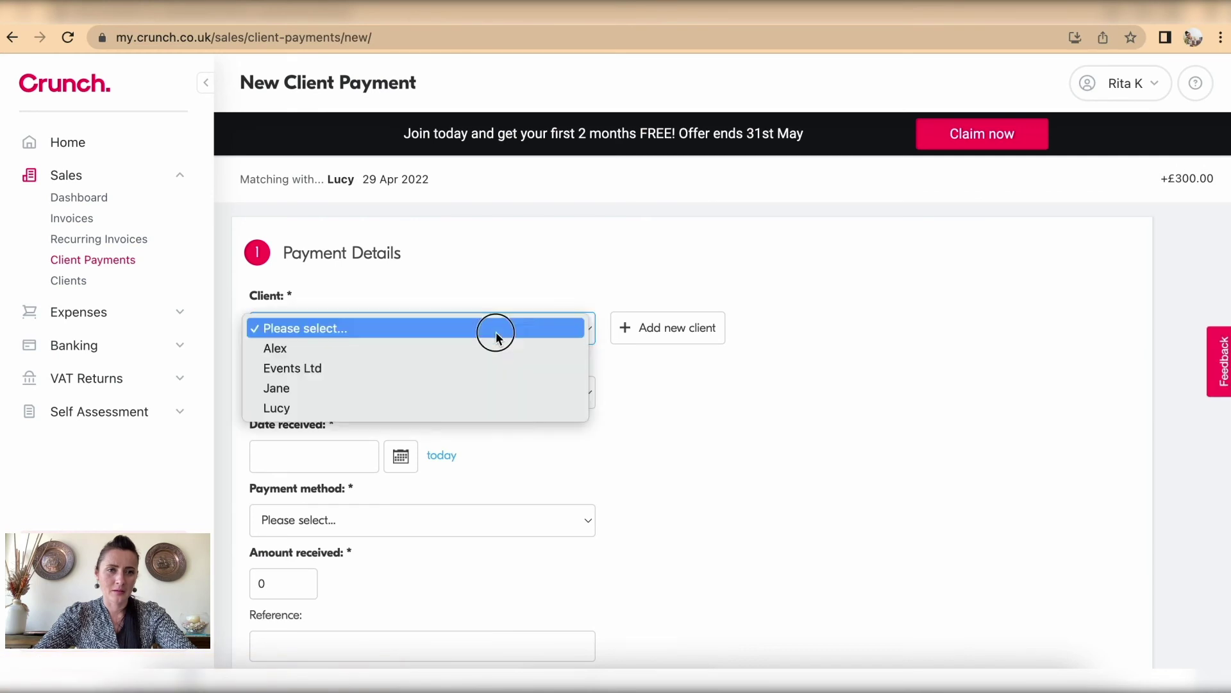
click(451, 408)
scroll(450, 403, down, 5)
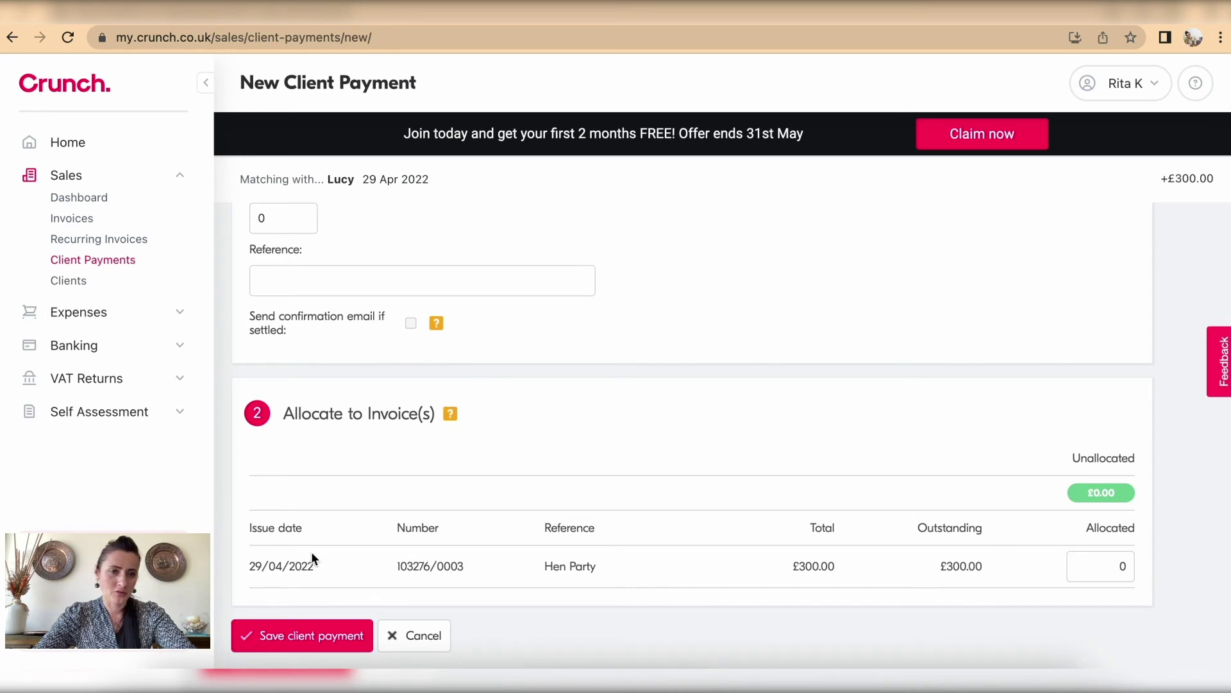
Step: Allocate 300 to the Hen Party invoice and attempt to save the client payment
click(1103, 566)
drag(1103, 567, 1167, 571)
text(300)
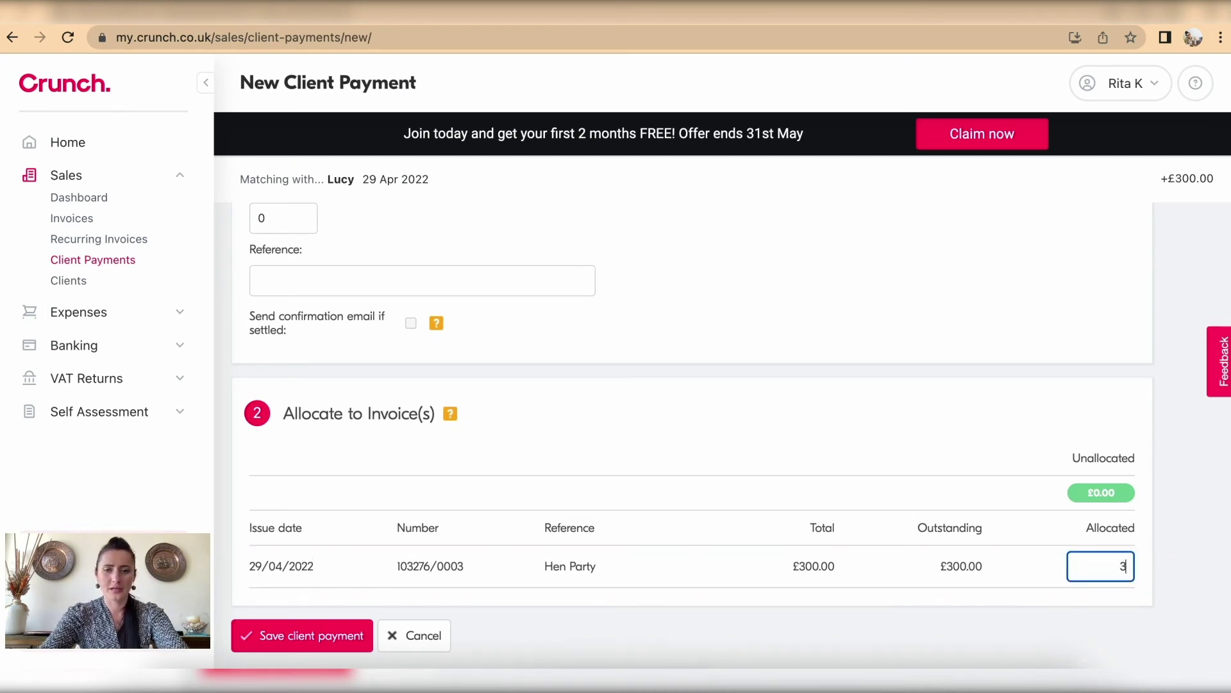
click(958, 442)
scroll(957, 442, up, 5)
scroll(957, 442, down, 2)
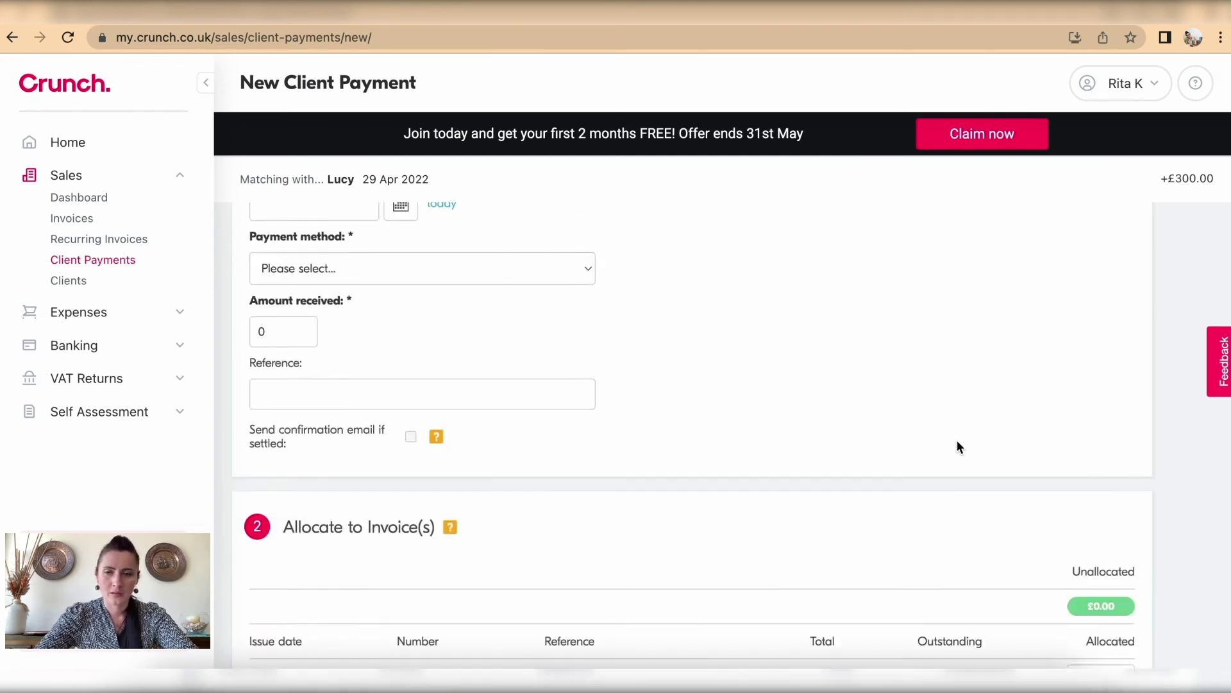
scroll(957, 447, down, 3)
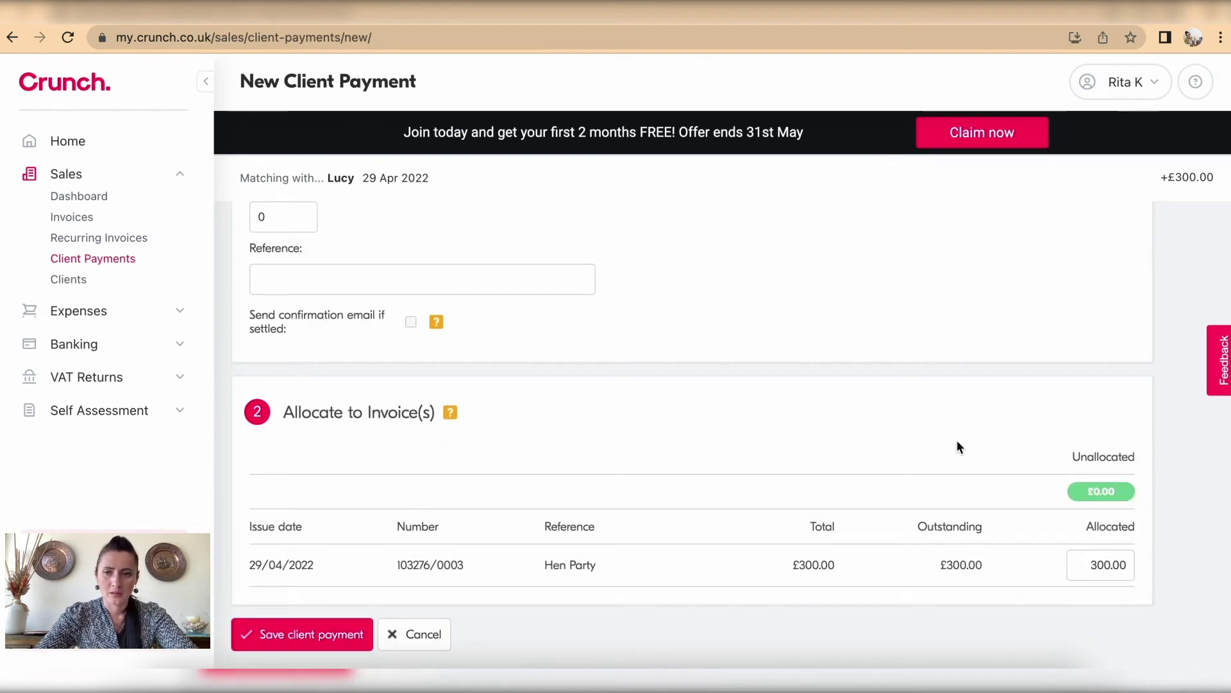
click(299, 640)
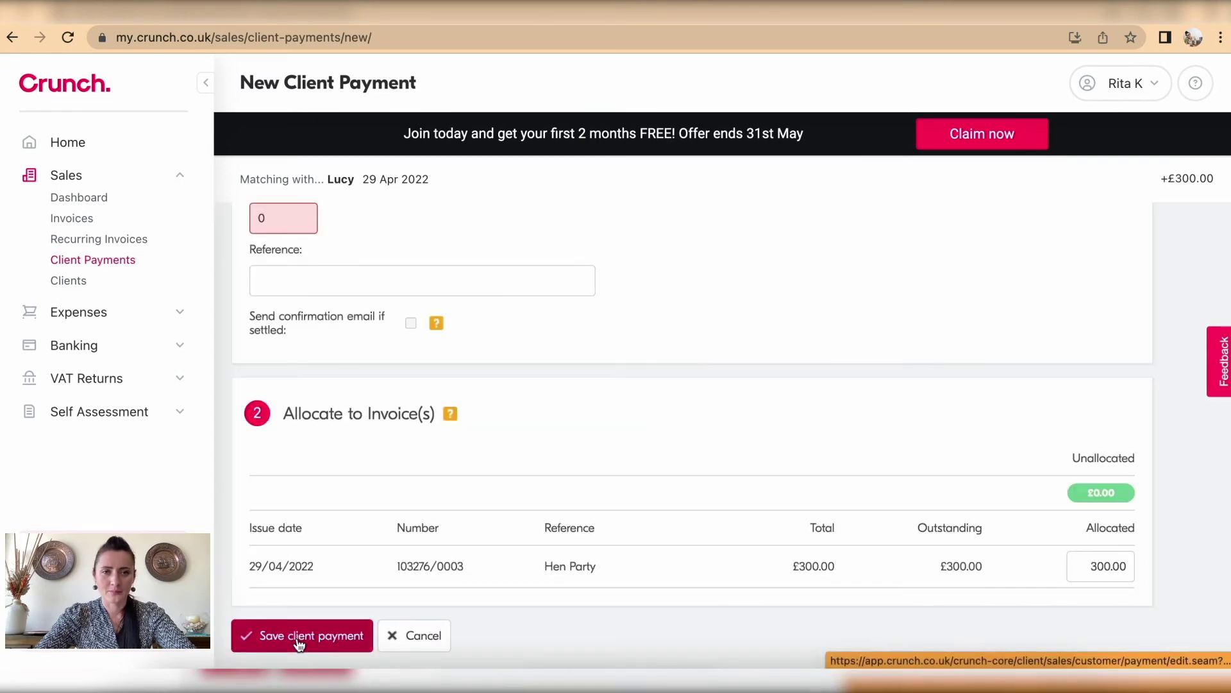
Step: Enter 300 as the amount received, paid by transfer into business bank account
scroll(294, 391, up, 3)
click(288, 364)
drag(287, 365, 241, 370)
text(300)
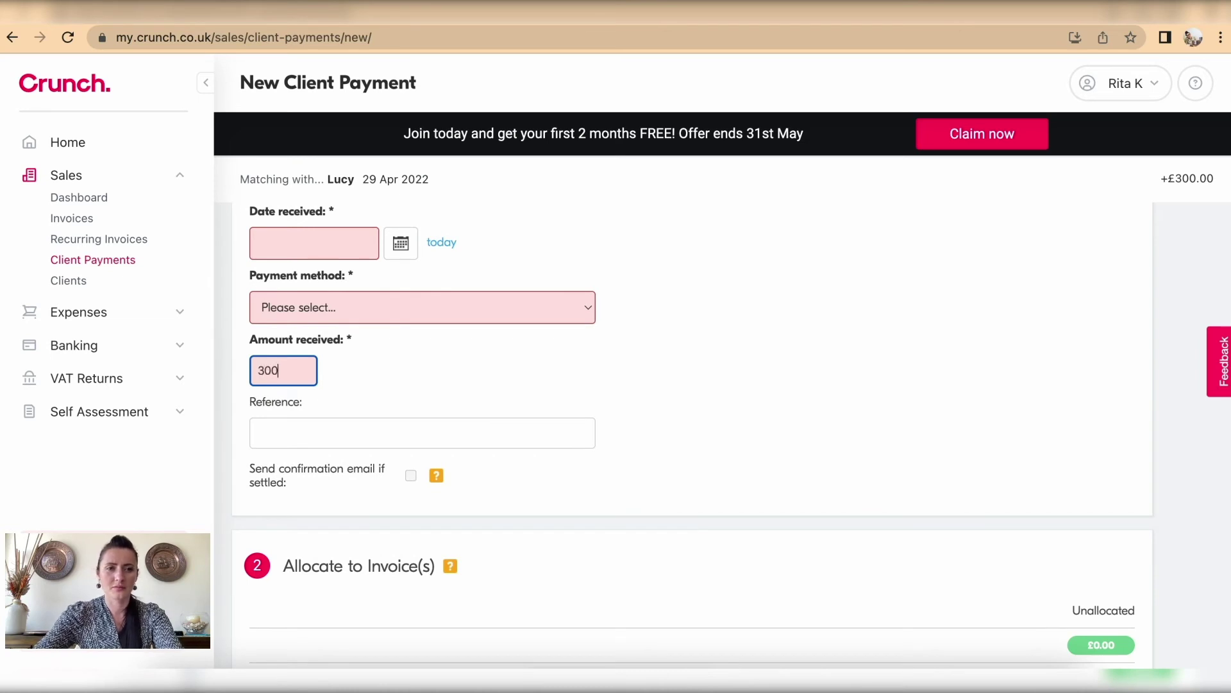
scroll(307, 411, up, 4)
click(354, 527)
click(354, 528)
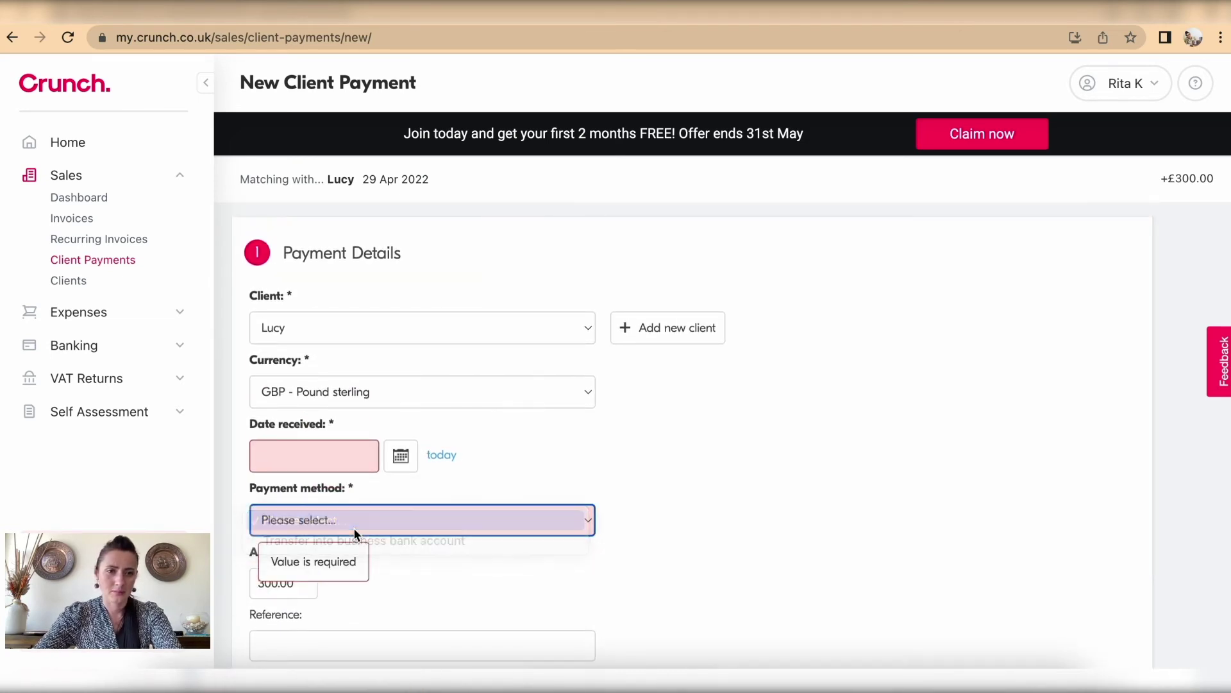
click(347, 520)
click(354, 540)
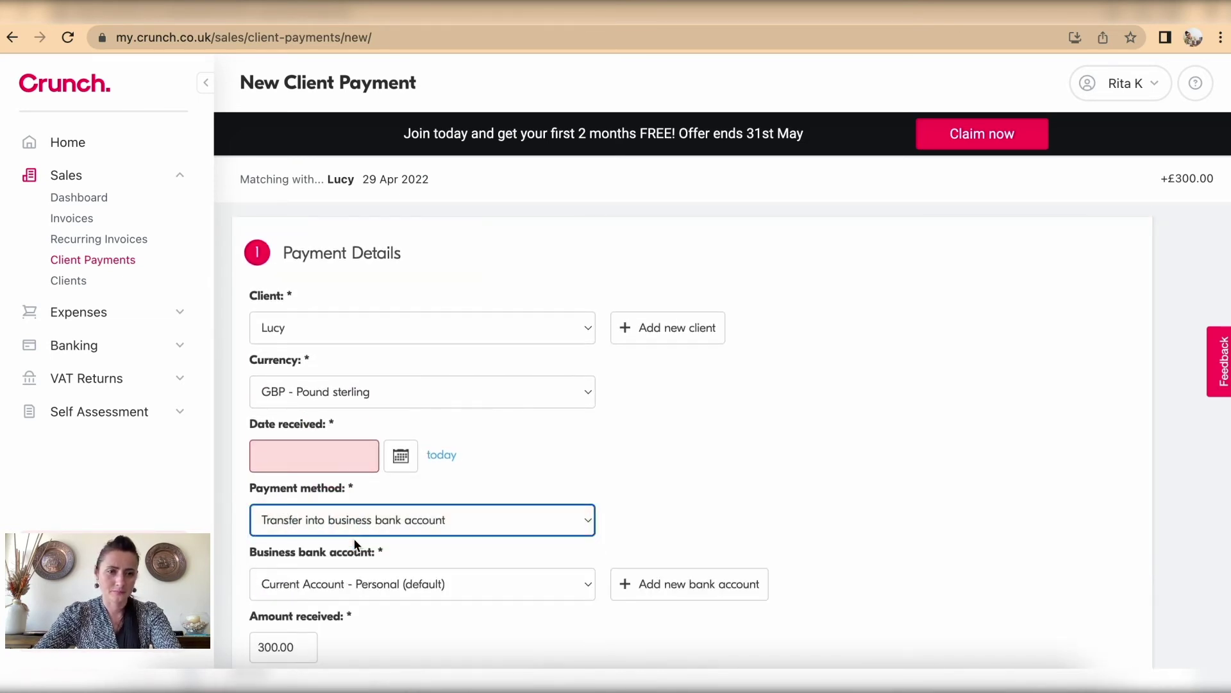
scroll(354, 544, down, 2)
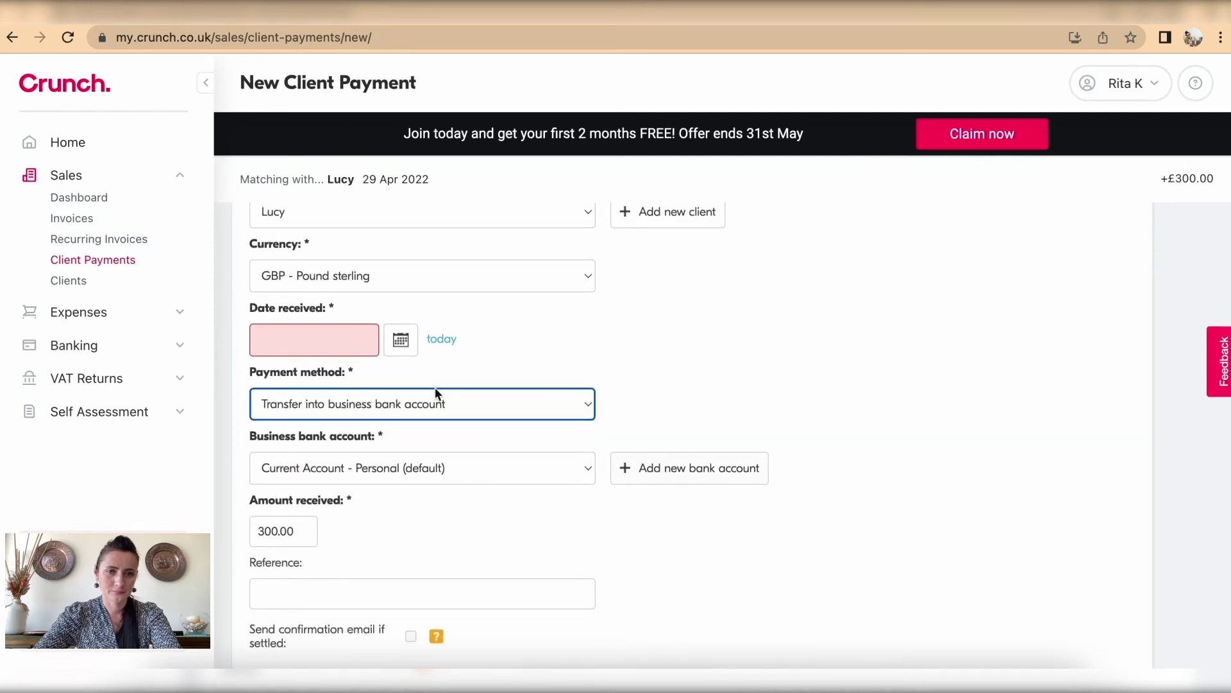
scroll(393, 360, up, 1)
Step: Set the date received to 29 April 2022 and save the client payment
click(329, 393)
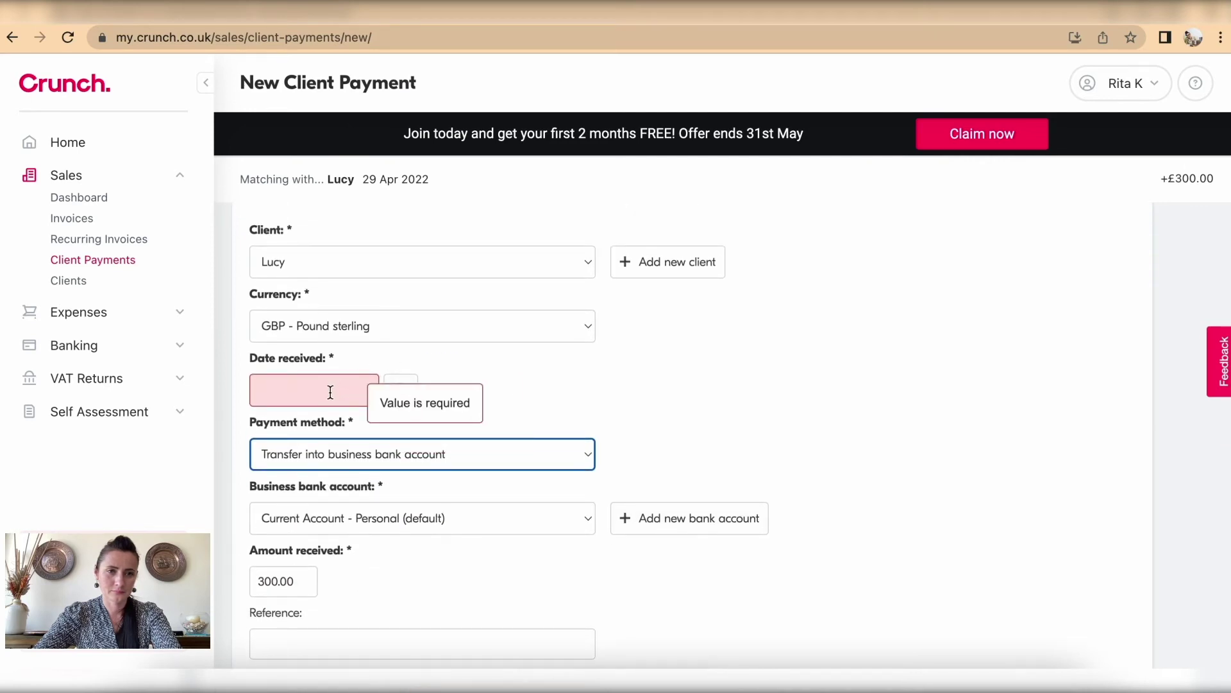
click(400, 390)
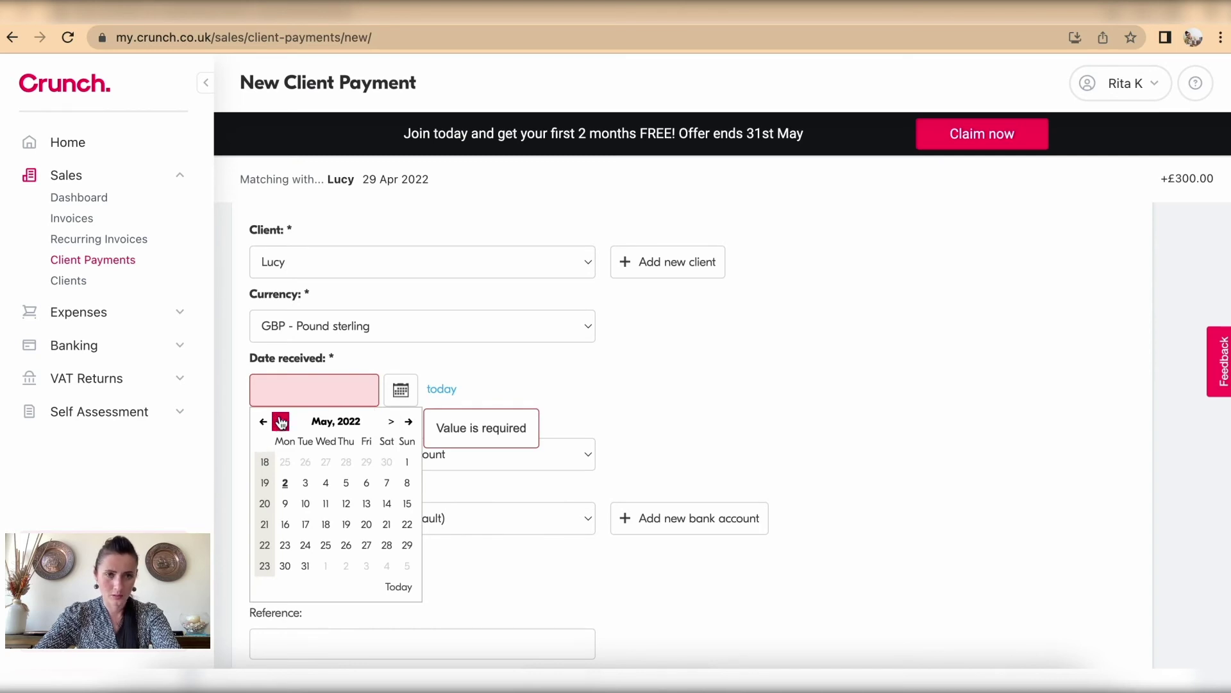
click(280, 422)
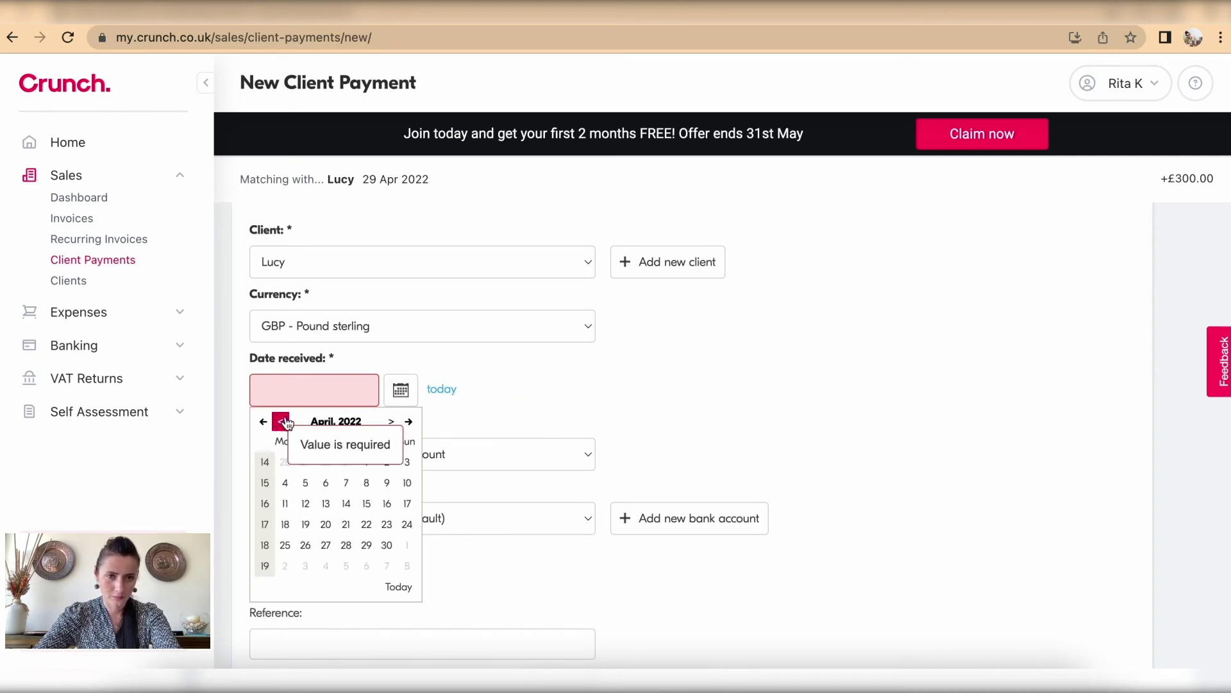
click(373, 547)
scroll(373, 551, down, 5)
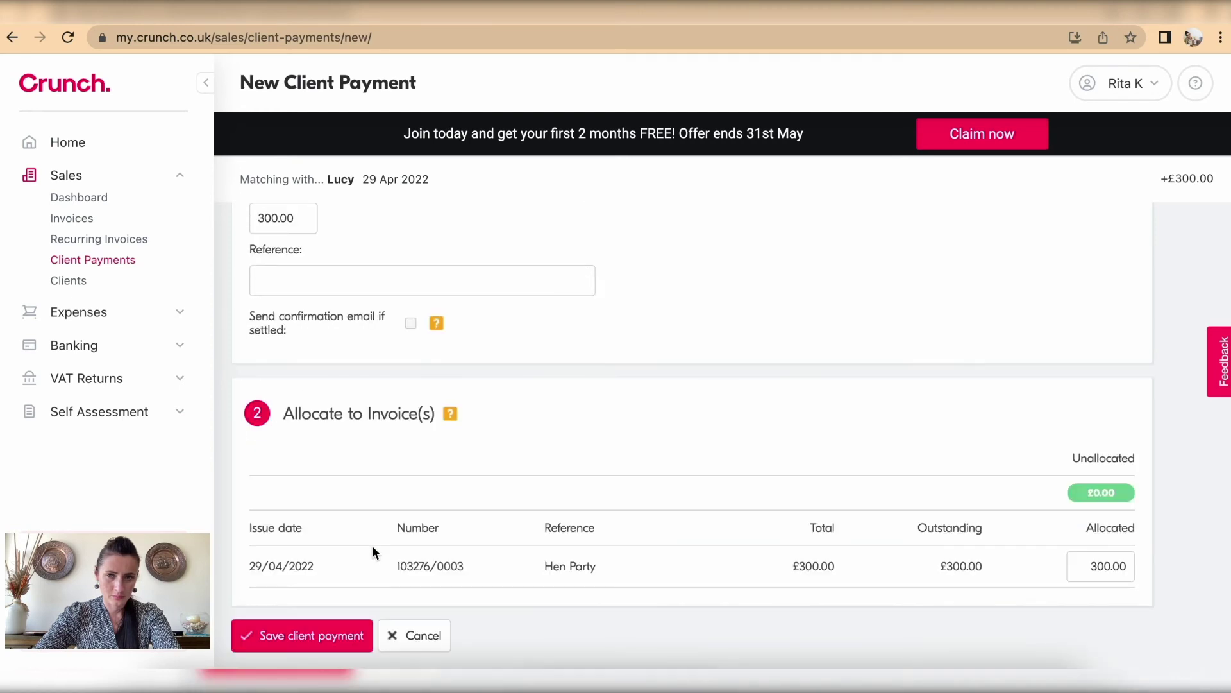
click(295, 637)
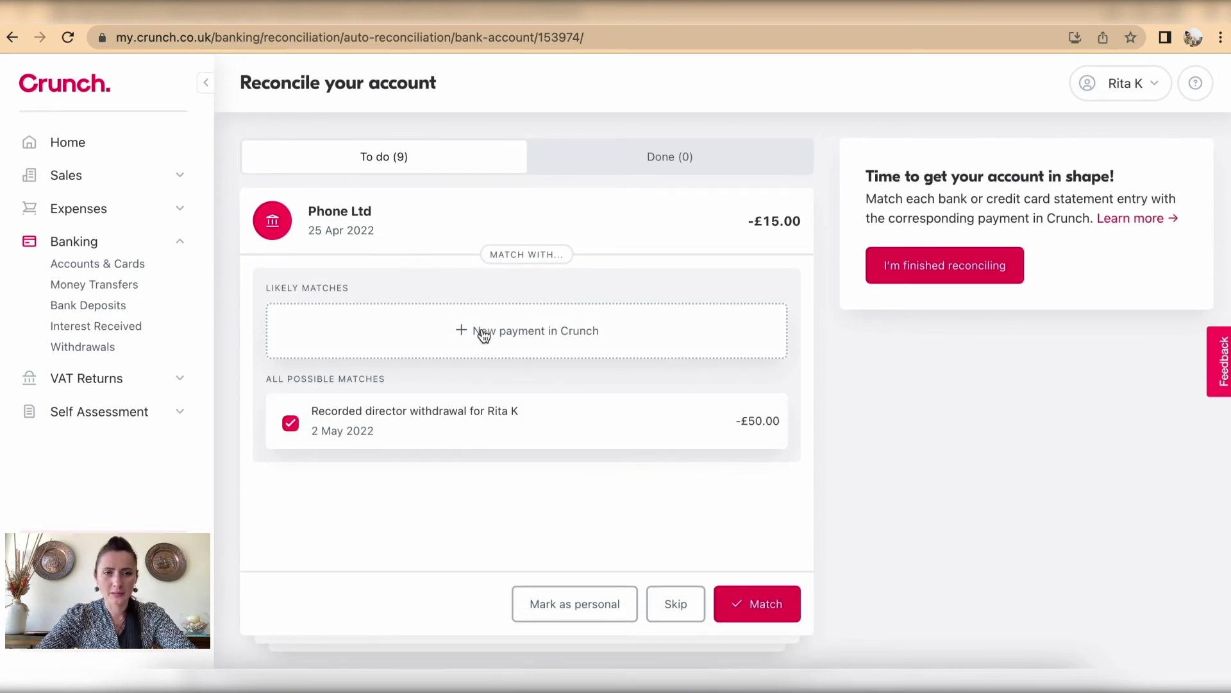
Step: Match the Phone Ltd entry to a new expense payment for supplier Phone Ltd
click(516, 334)
click(748, 275)
click(690, 343)
click(643, 596)
scroll(695, 455, down, 7)
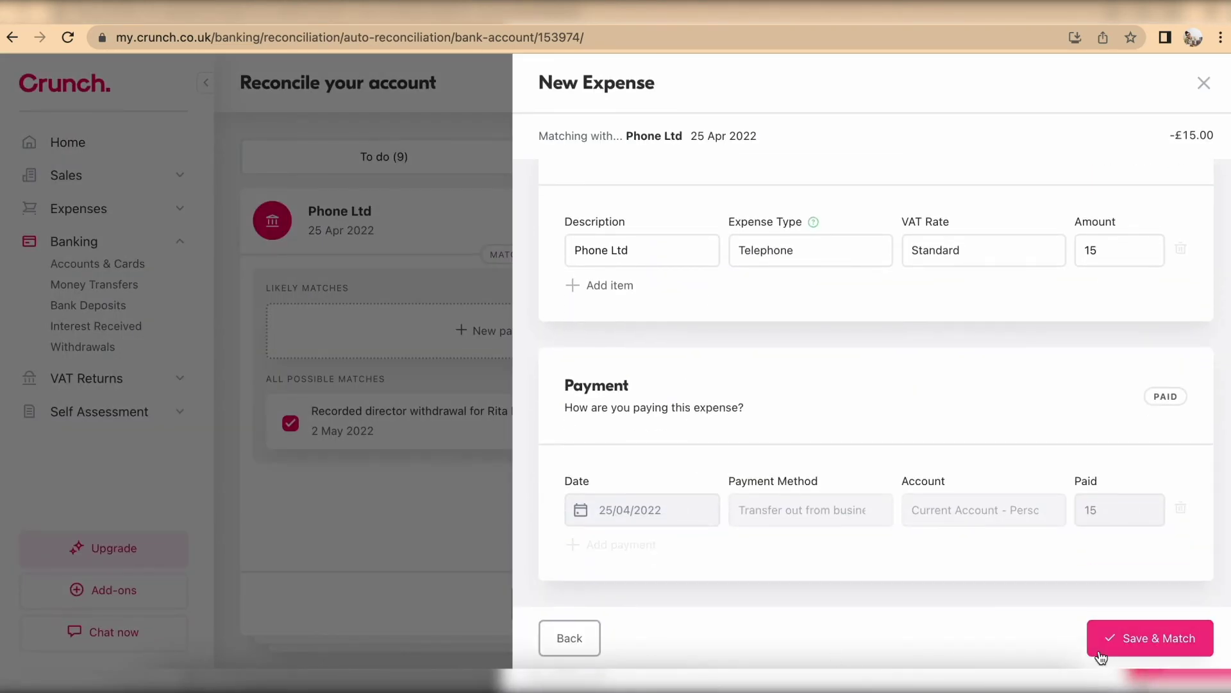
click(1101, 655)
Step: Match the Local Shop Ltd entry to a new expense payment for Local Shop Ltd
click(455, 333)
click(683, 252)
click(678, 349)
click(653, 520)
scroll(653, 526, down, 7)
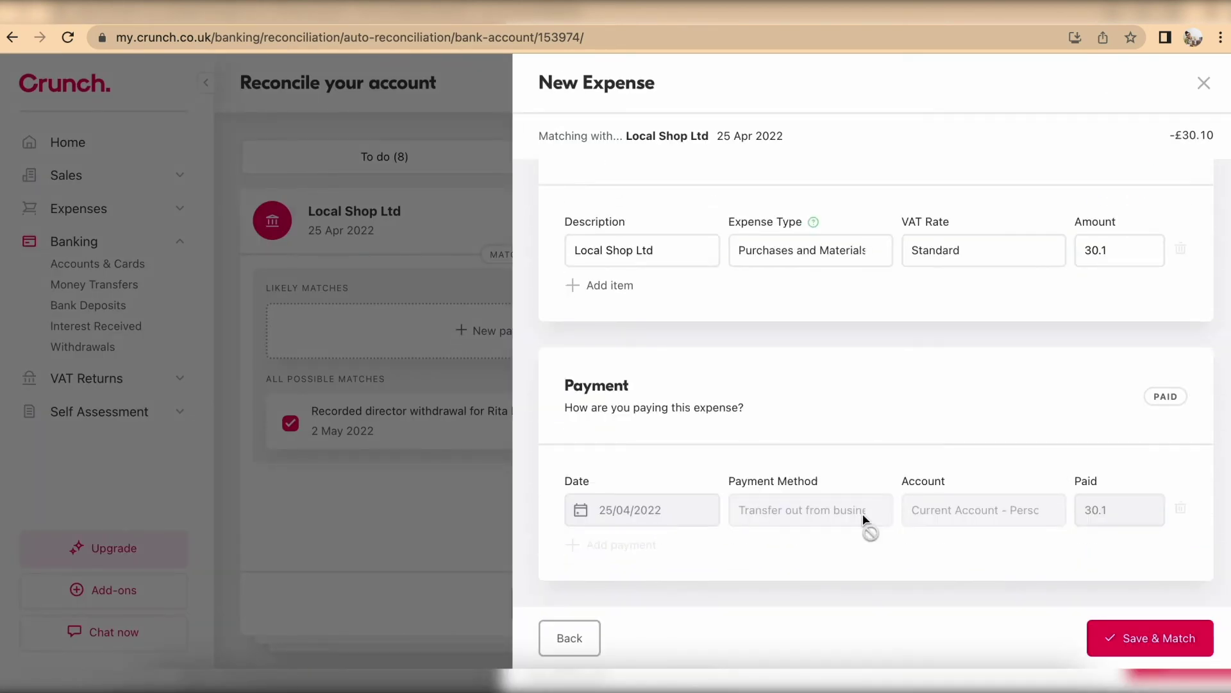
click(1151, 638)
Step: Match the Rent Ltd entry to a new expense payment for supplier Rent Ltd
click(535, 328)
click(770, 257)
click(648, 349)
scroll(649, 514, down, 1)
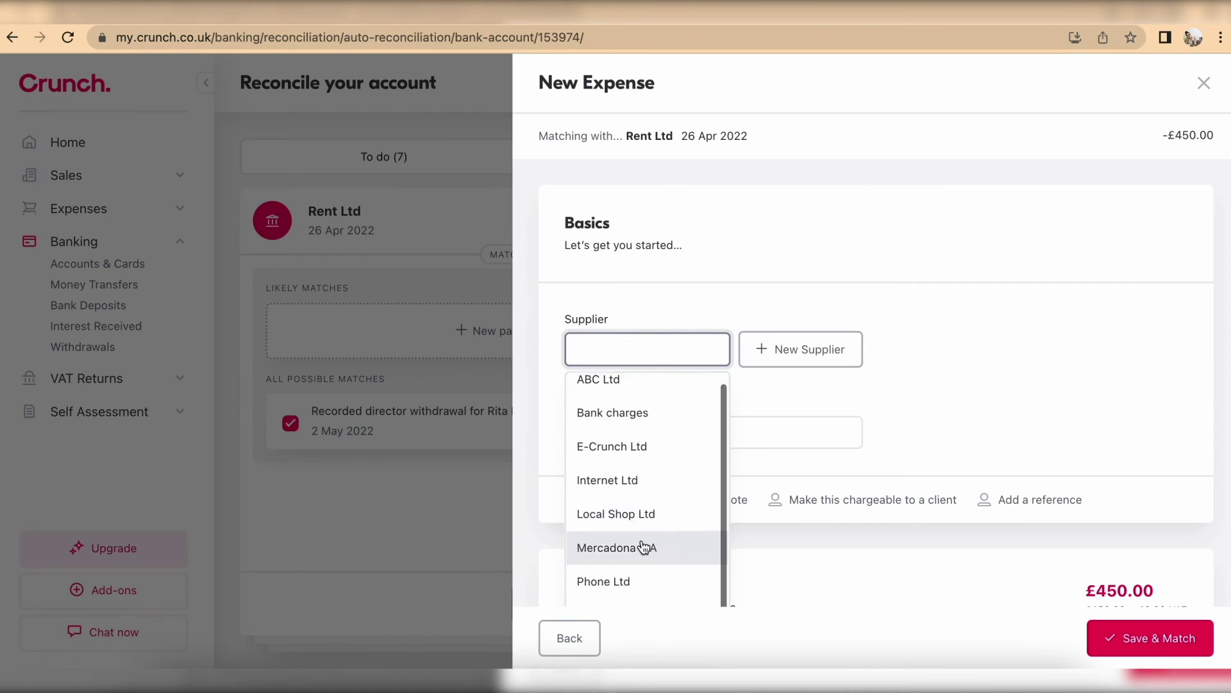
text(re)
key(Return)
scroll(775, 427, down, 5)
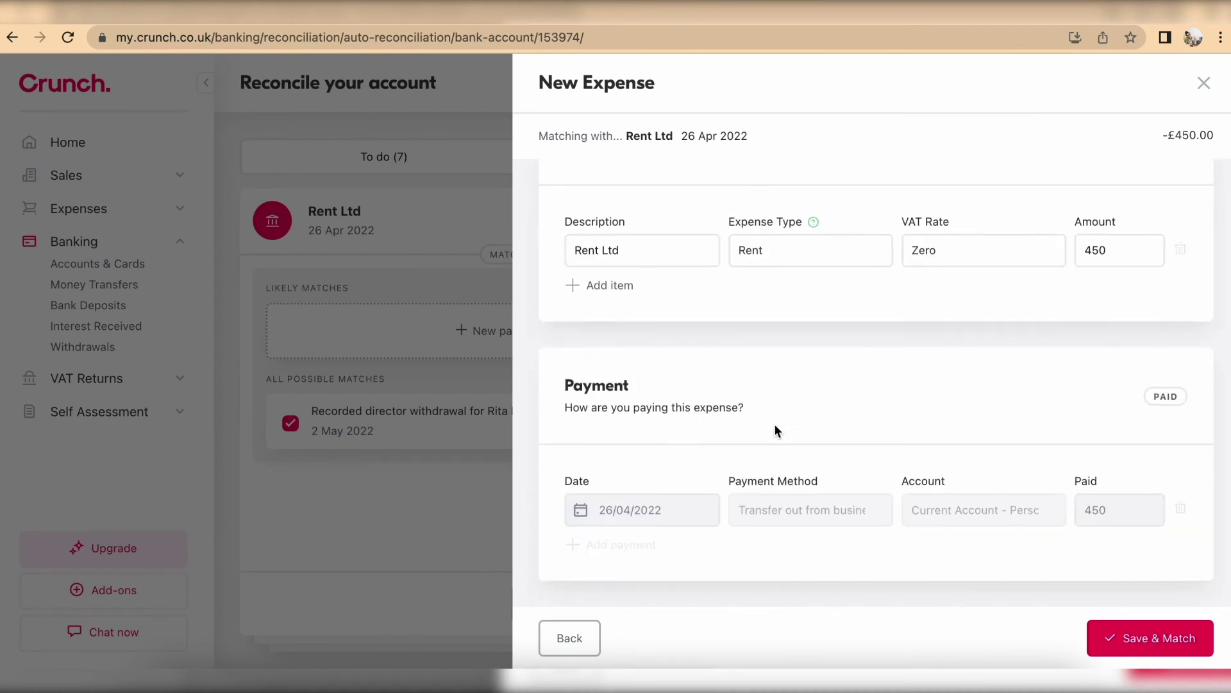
click(1151, 638)
Step: Match Internet Ltd to a new expense, skip the £150 receipt, and match the £300 receipt
click(685, 344)
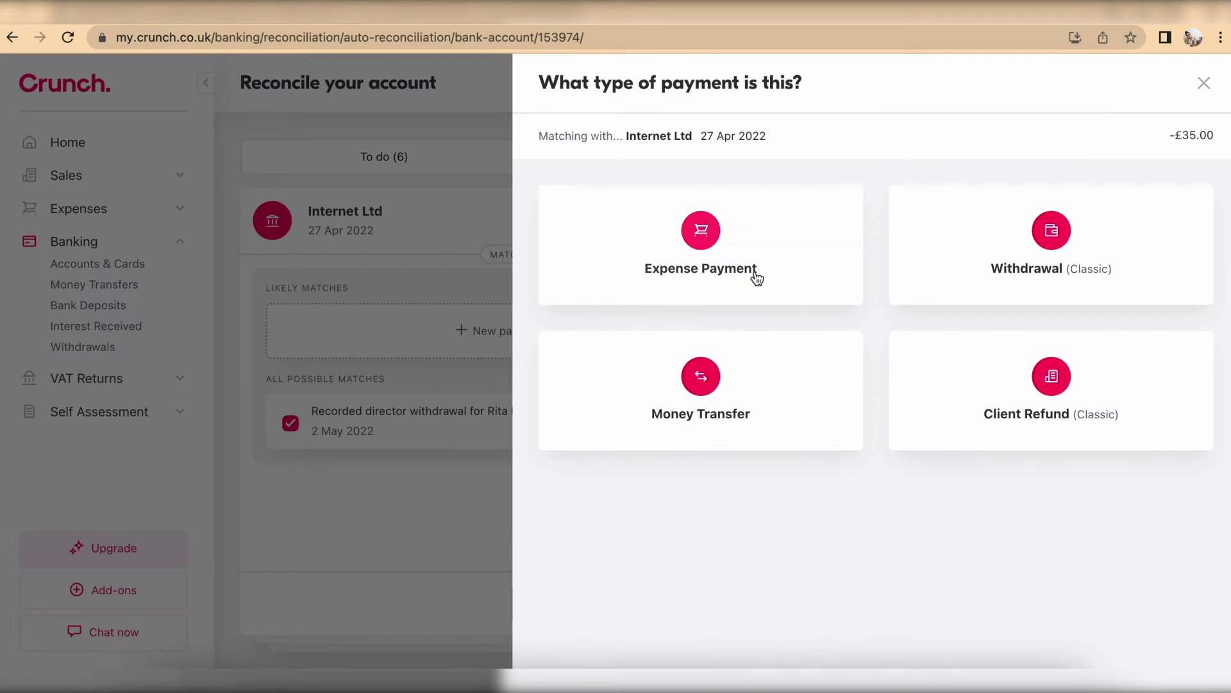
click(757, 277)
click(722, 356)
click(643, 484)
scroll(643, 484, down, 5)
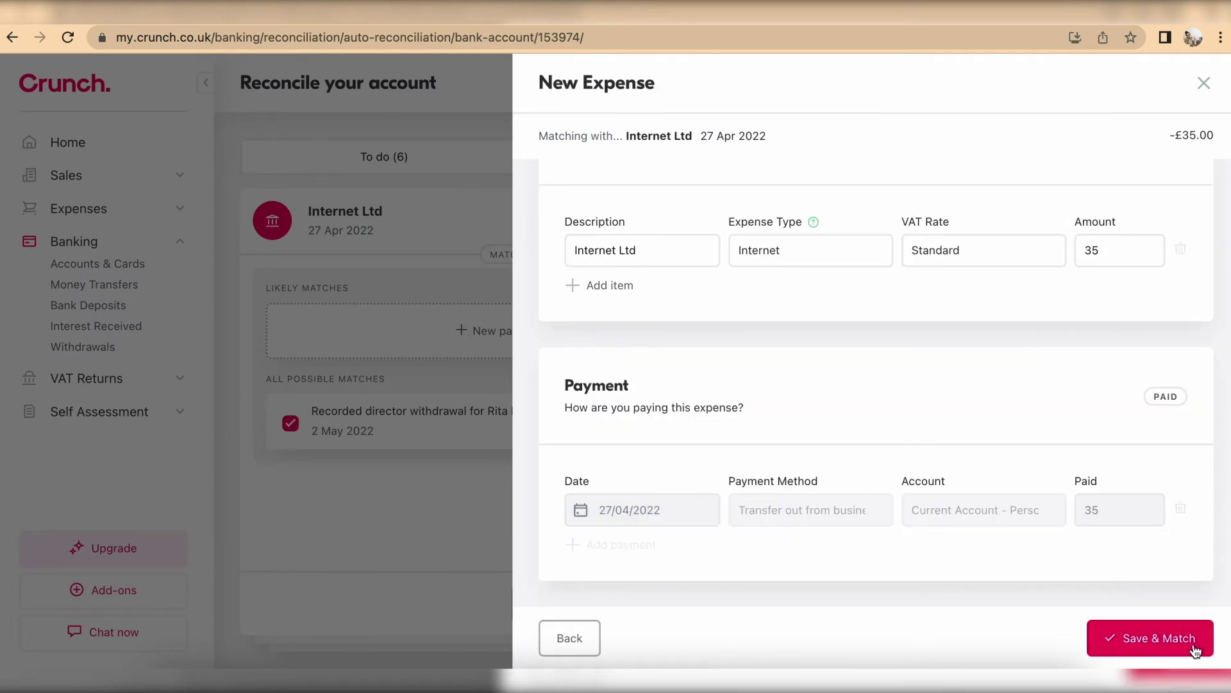
click(1150, 637)
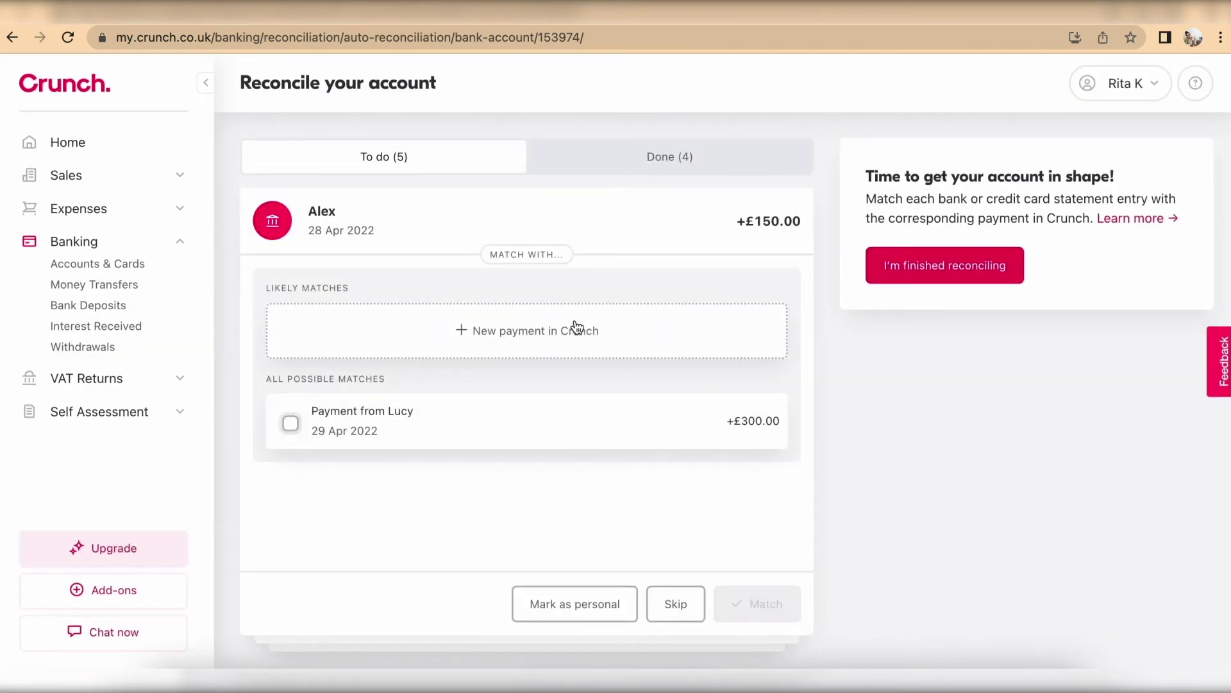
click(667, 603)
click(761, 602)
Step: Match the next entry to a Mercadona S.A expense typed as Purchases and Materials
click(527, 336)
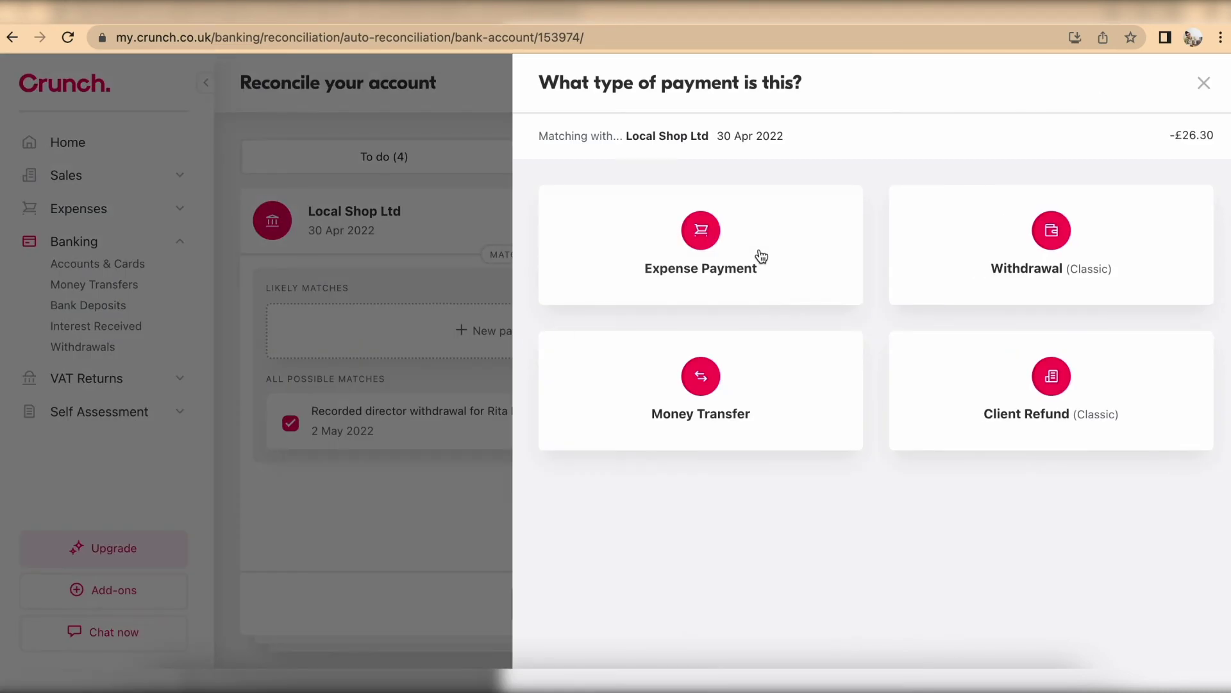
click(759, 256)
click(673, 349)
click(652, 556)
scroll(651, 556, down, 5)
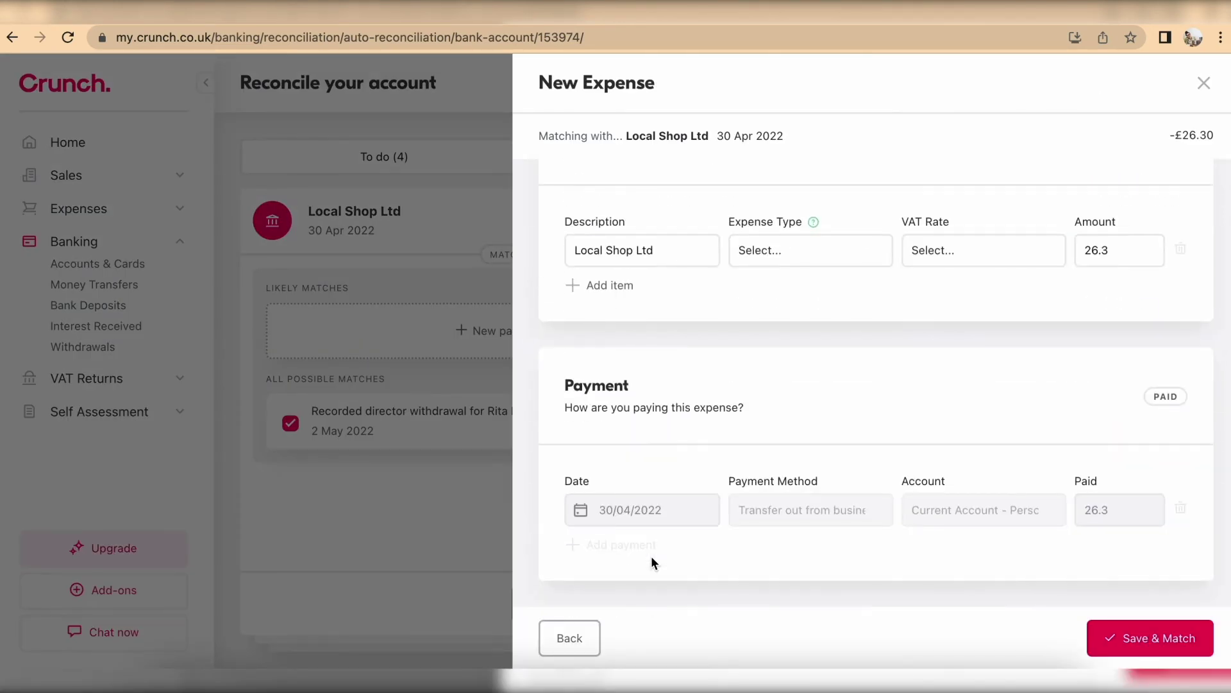
scroll(957, 476, up, 5)
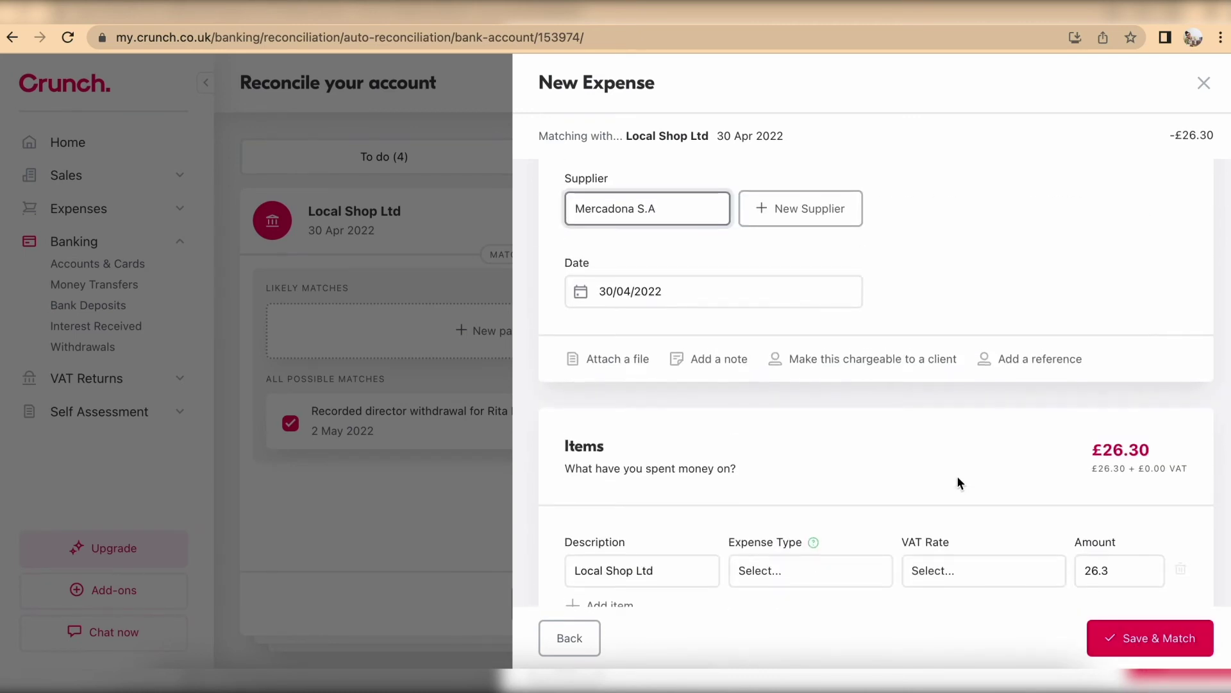
scroll(959, 481, down, 5)
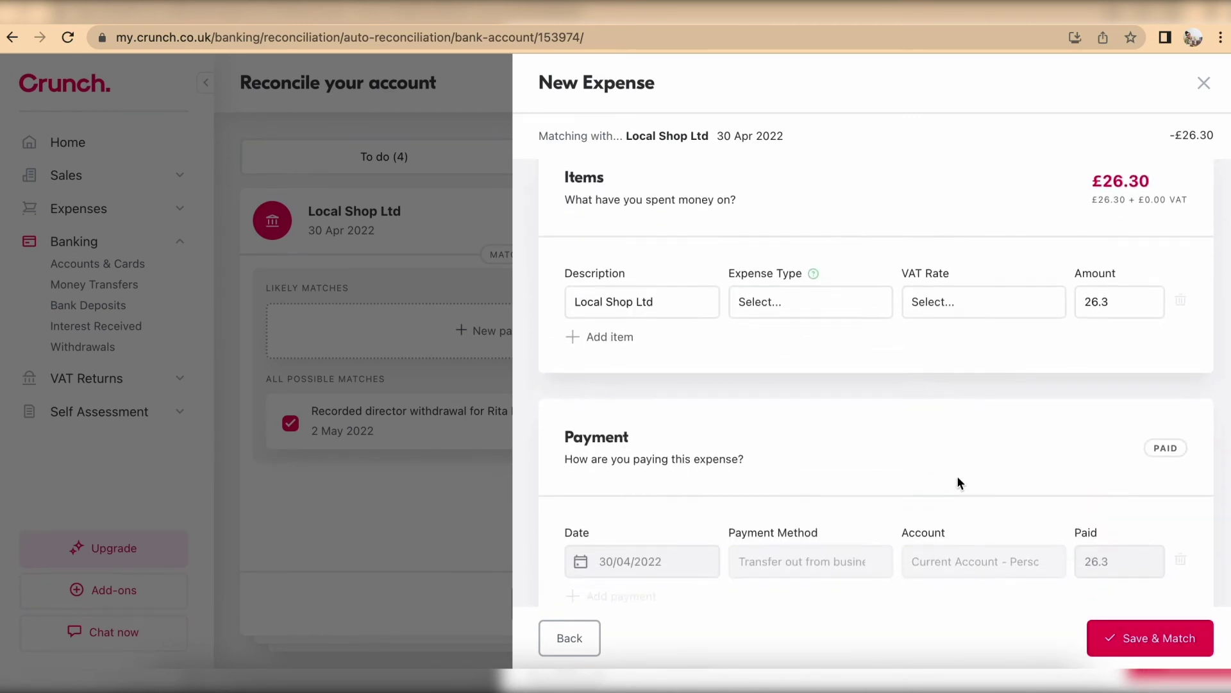
click(1148, 638)
click(811, 252)
scroll(863, 471, down, 5)
click(866, 593)
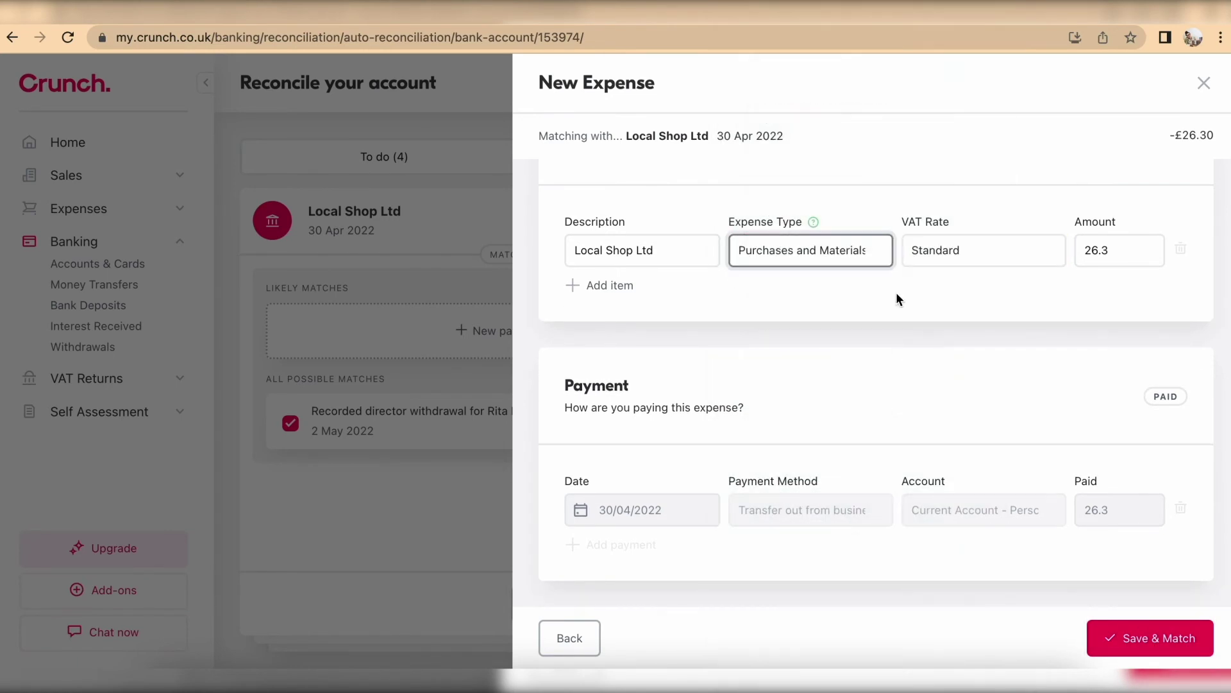
click(1148, 638)
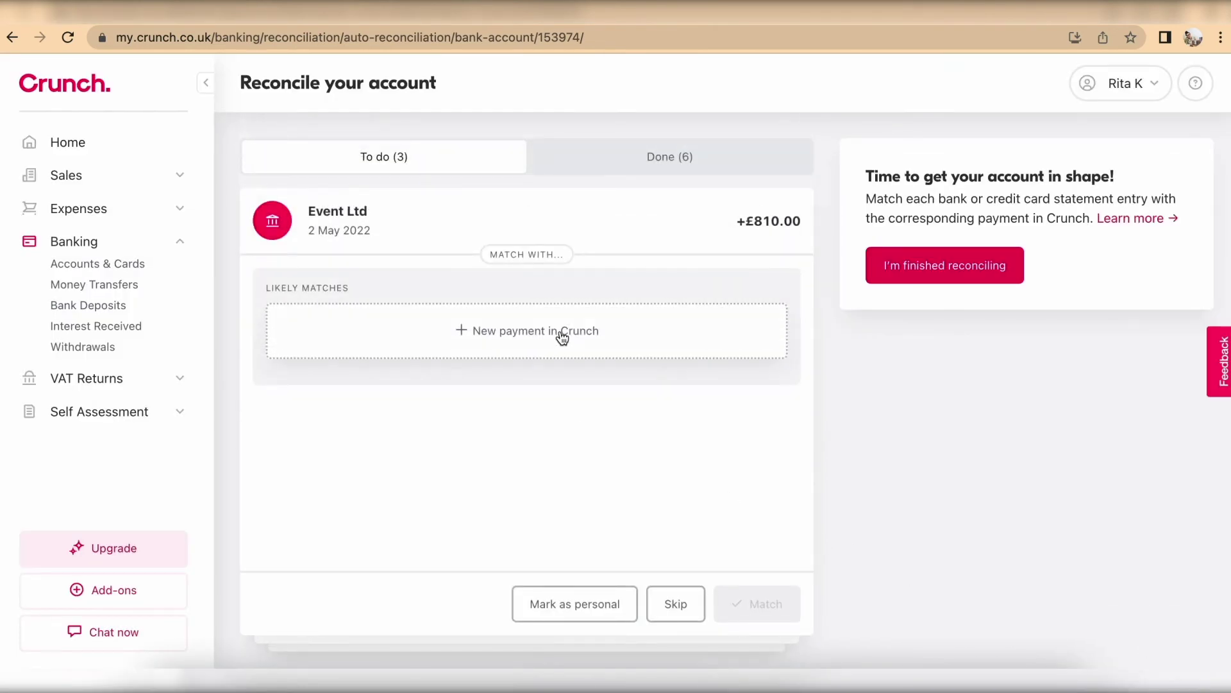
Step: Start an Events Ltd client payment dated 2 May, by transfer into the Personal current account
click(562, 333)
click(460, 332)
click(441, 364)
scroll(345, 252, down, 3)
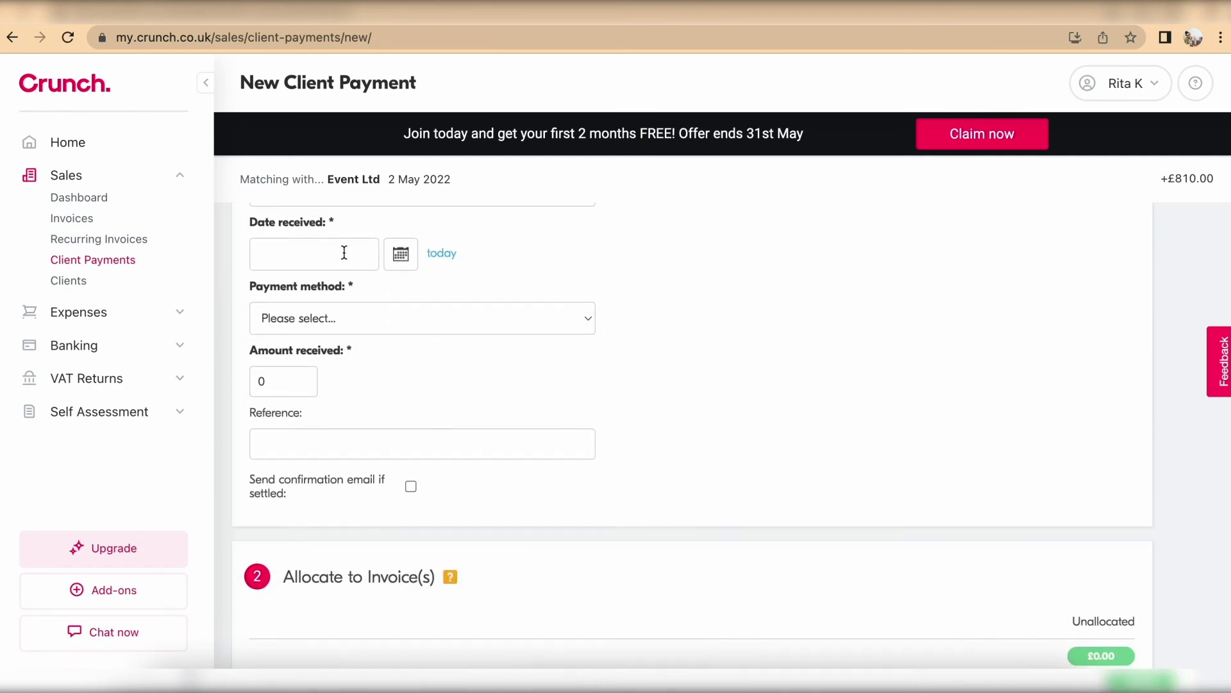
click(402, 257)
click(285, 347)
click(335, 269)
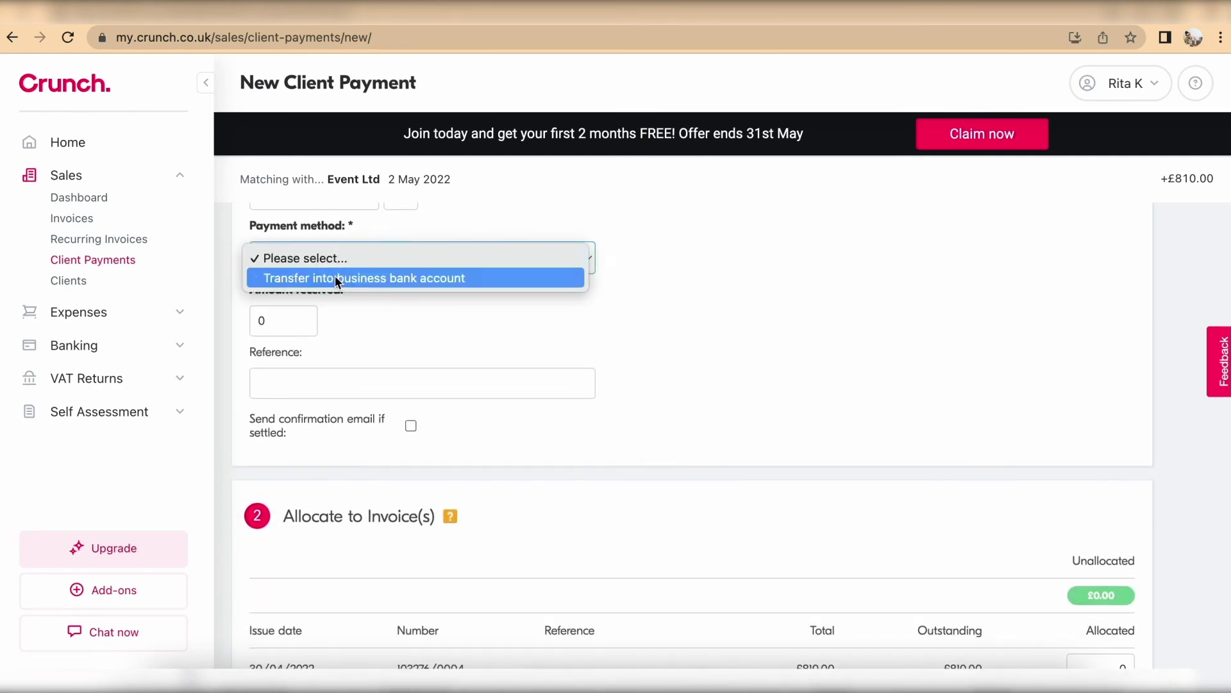
click(334, 276)
click(350, 321)
click(352, 324)
Step: Receive and allocate 810, save, then match the Event Ltd entry and £50 cash withdrawal
click(282, 385)
text(810)
scroll(542, 425, down, 3)
click(1098, 569)
text(810)
click(325, 633)
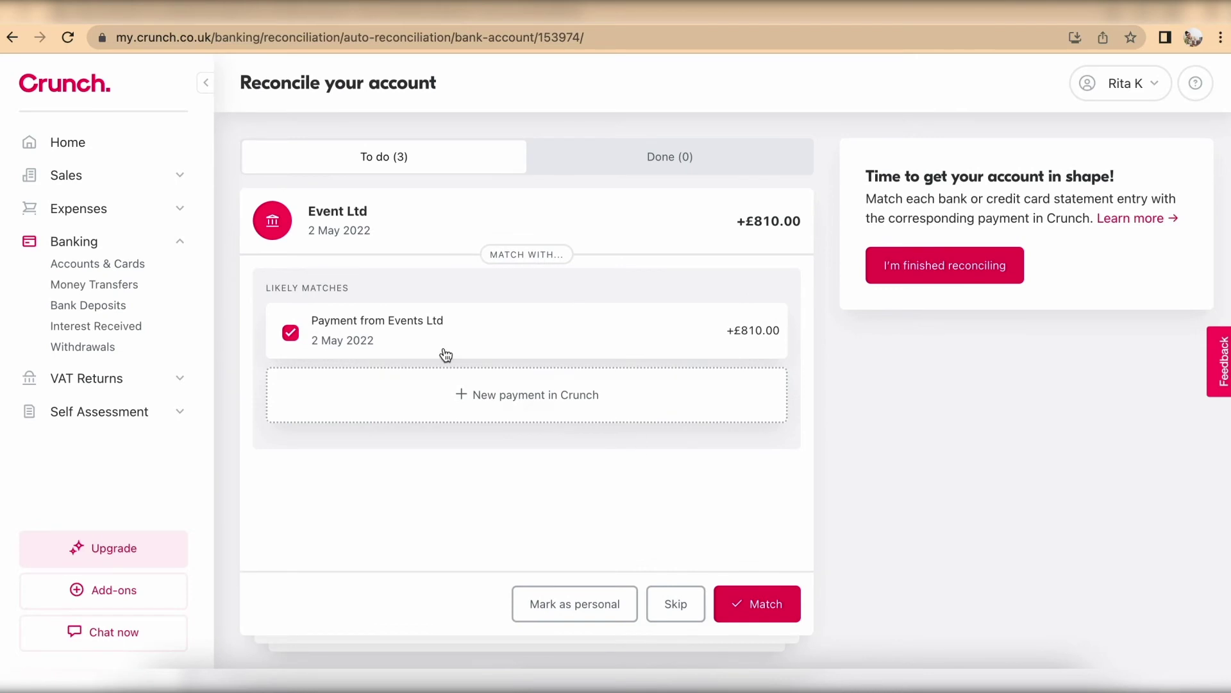
click(768, 608)
click(772, 599)
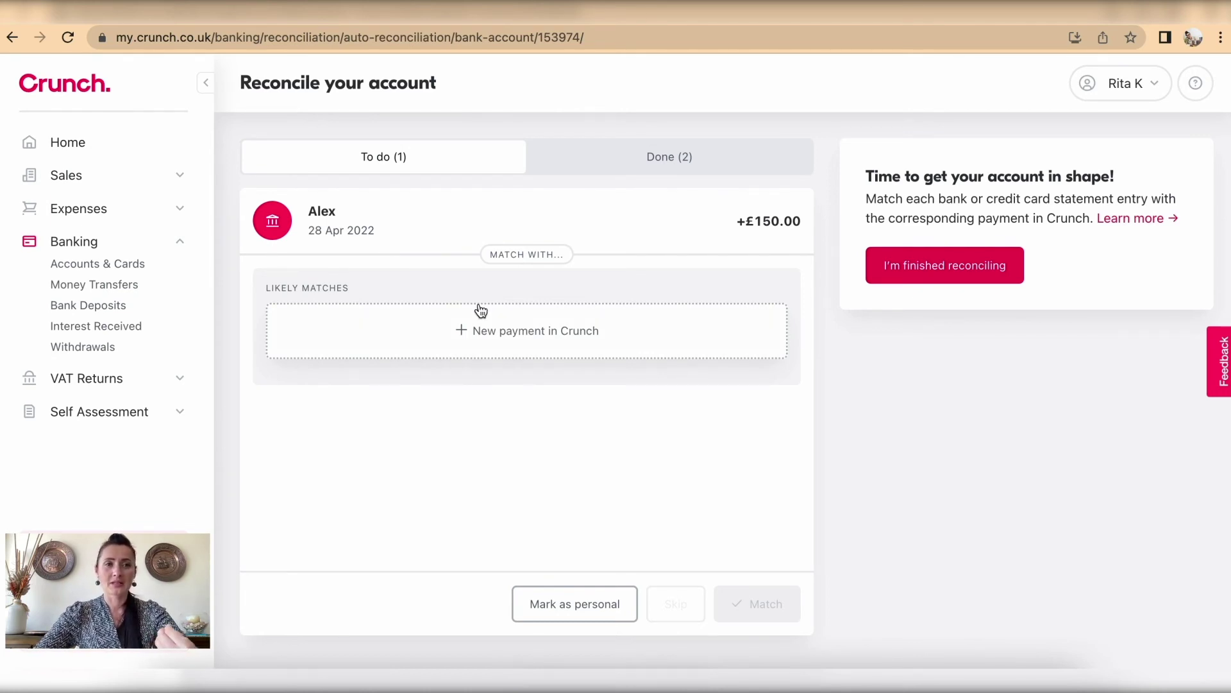
Step: From Sales > Invoices, record a client payment against the overdue £150.00 invoice
click(64, 174)
click(84, 224)
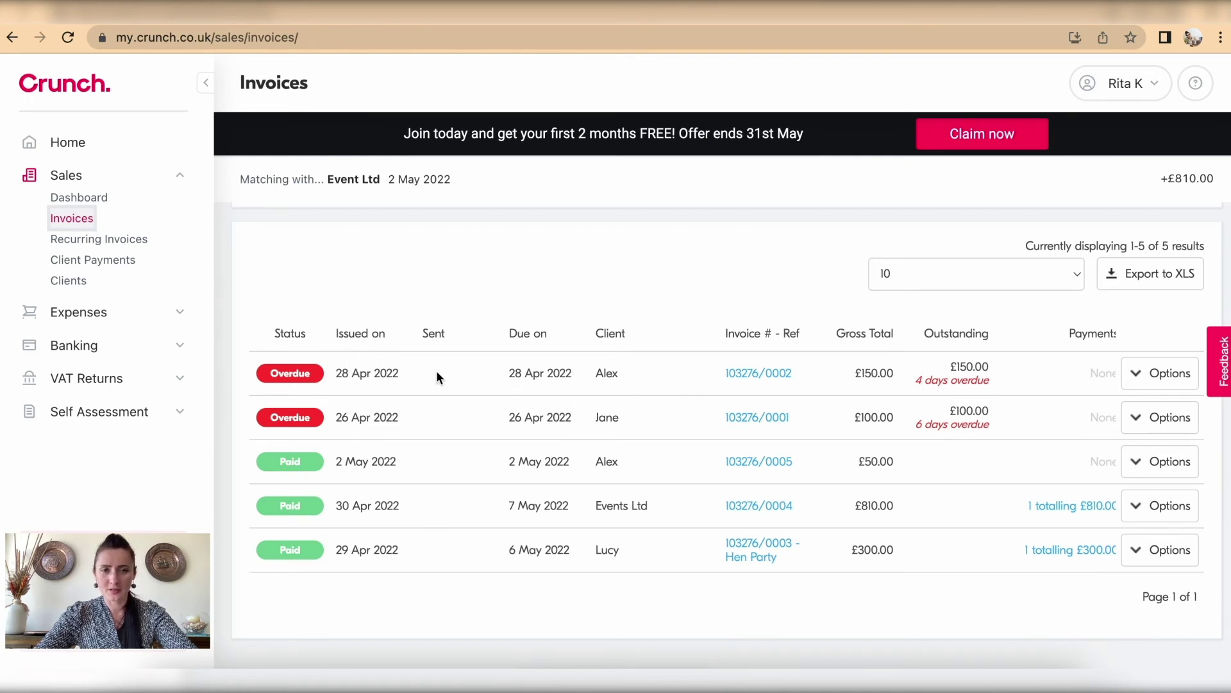
click(1170, 375)
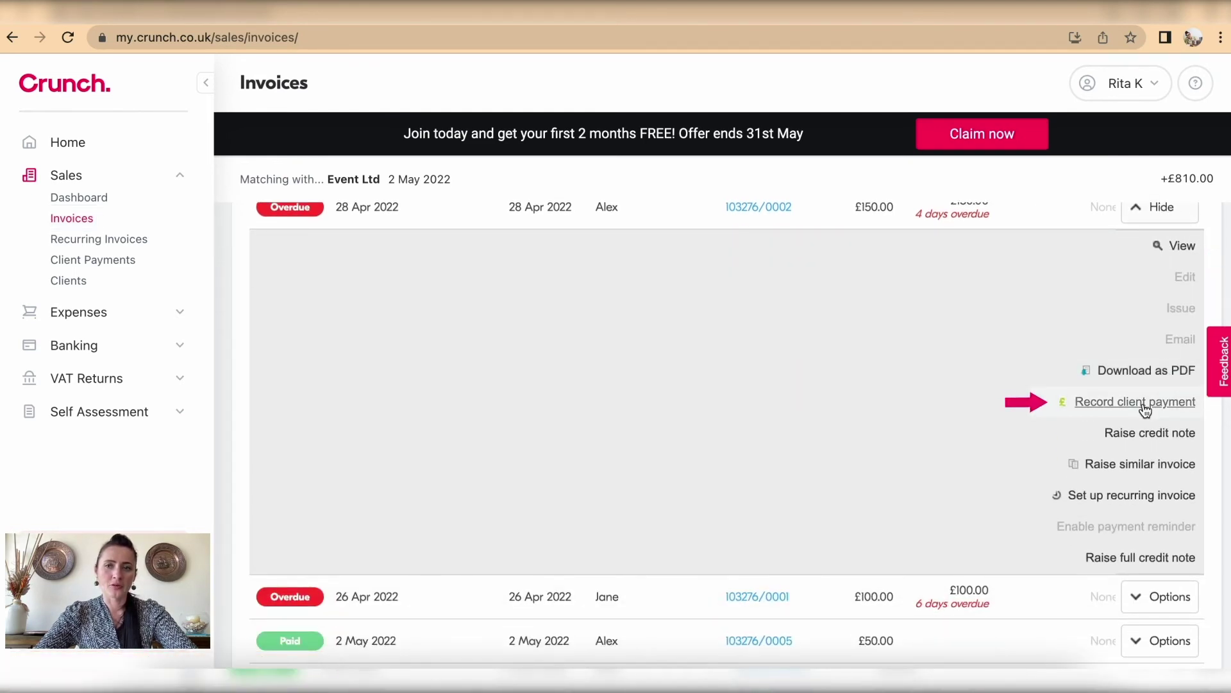
click(1145, 404)
scroll(557, 433, down, 2)
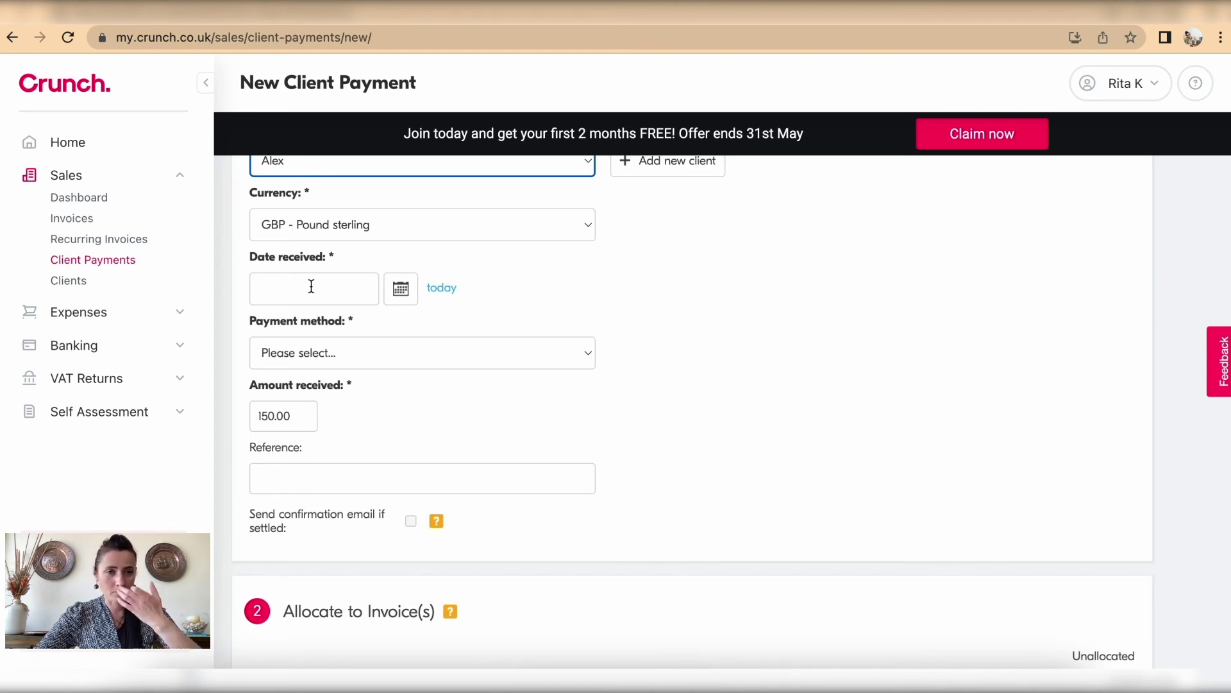
Step: Set the received date to 28 April 2022 and method to transfer into business bank account
click(312, 286)
click(401, 288)
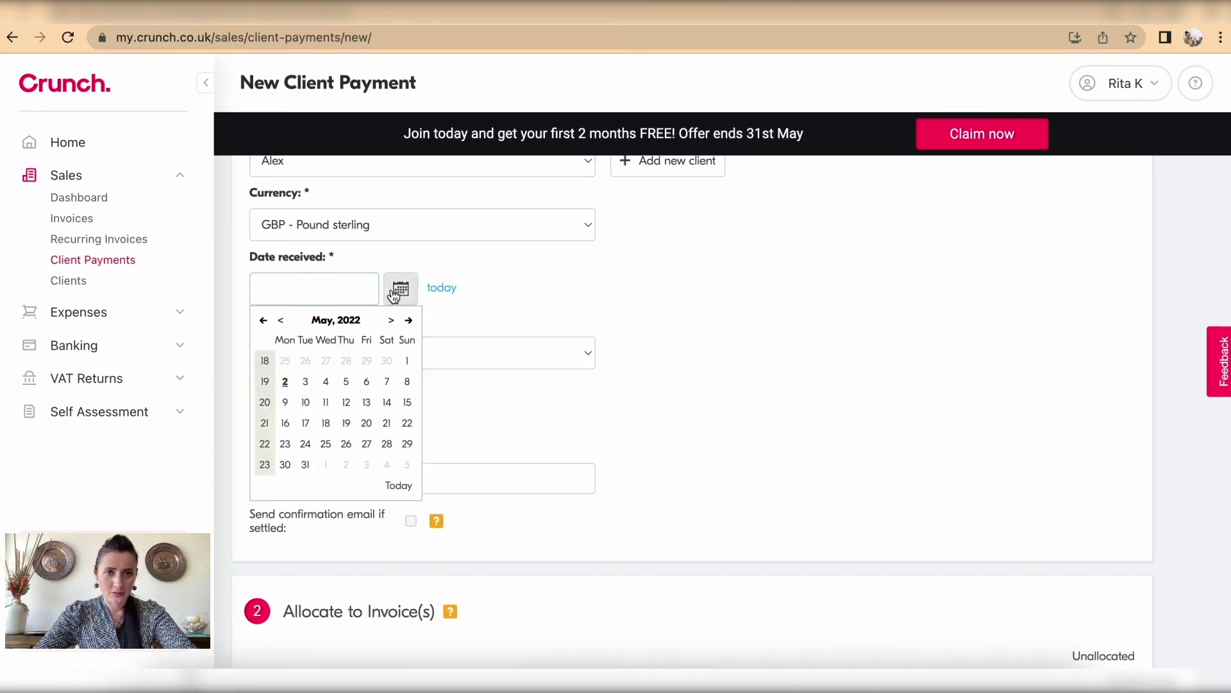
click(281, 319)
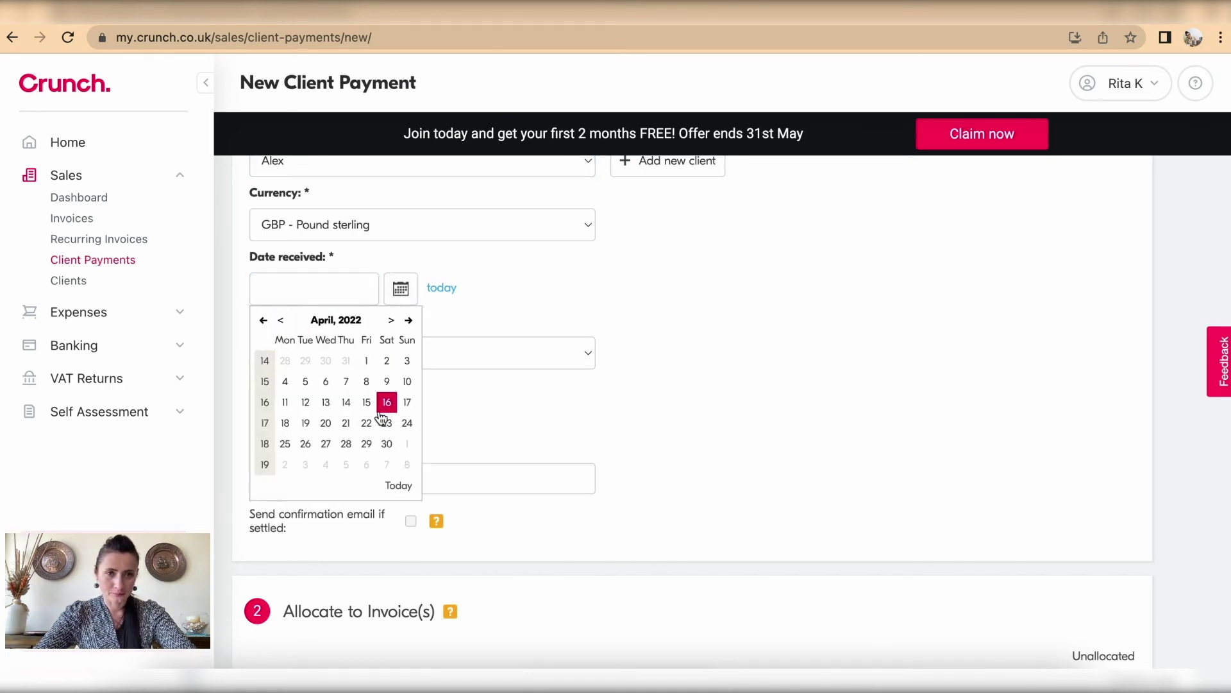
click(346, 444)
scroll(343, 456, down, 3)
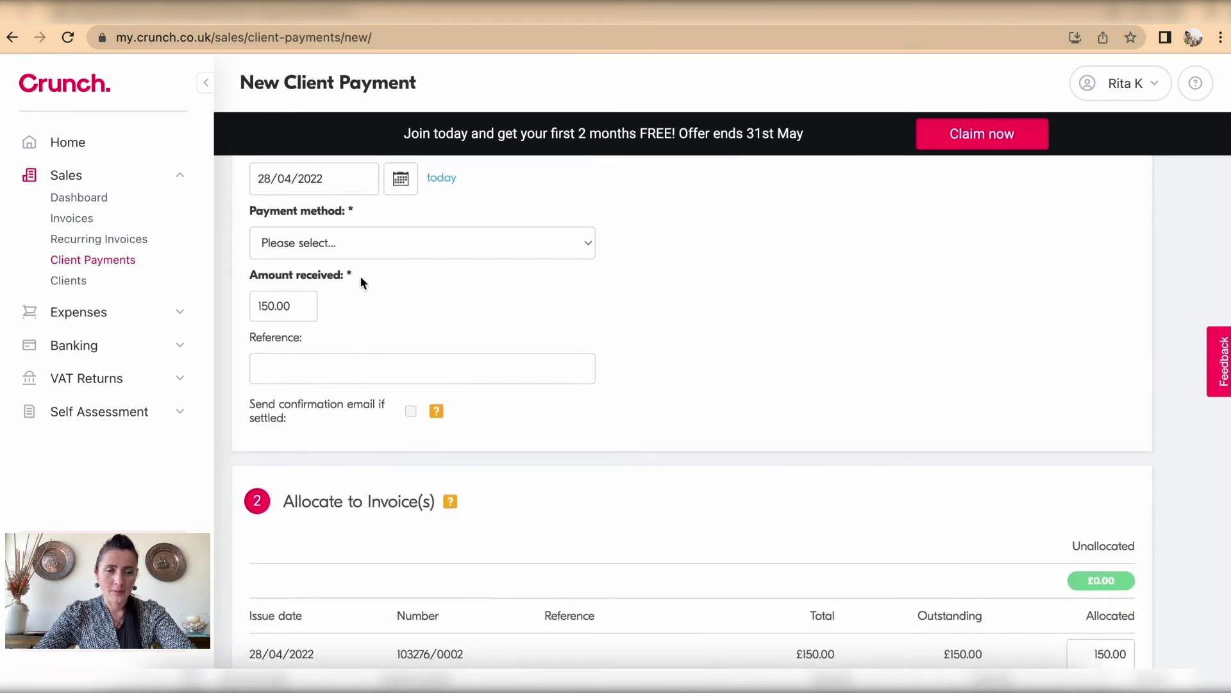
click(358, 245)
click(363, 264)
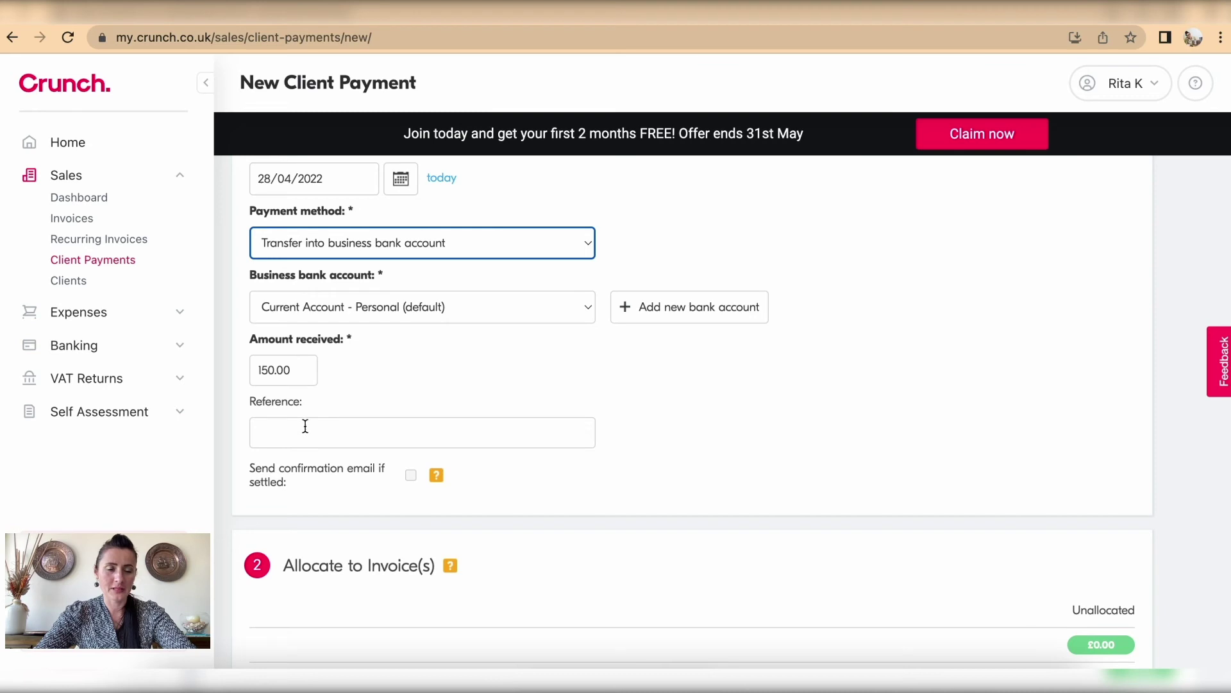
Step: Keep the full 150.00 invoice allocation and save the client payment
scroll(307, 425, down, 3)
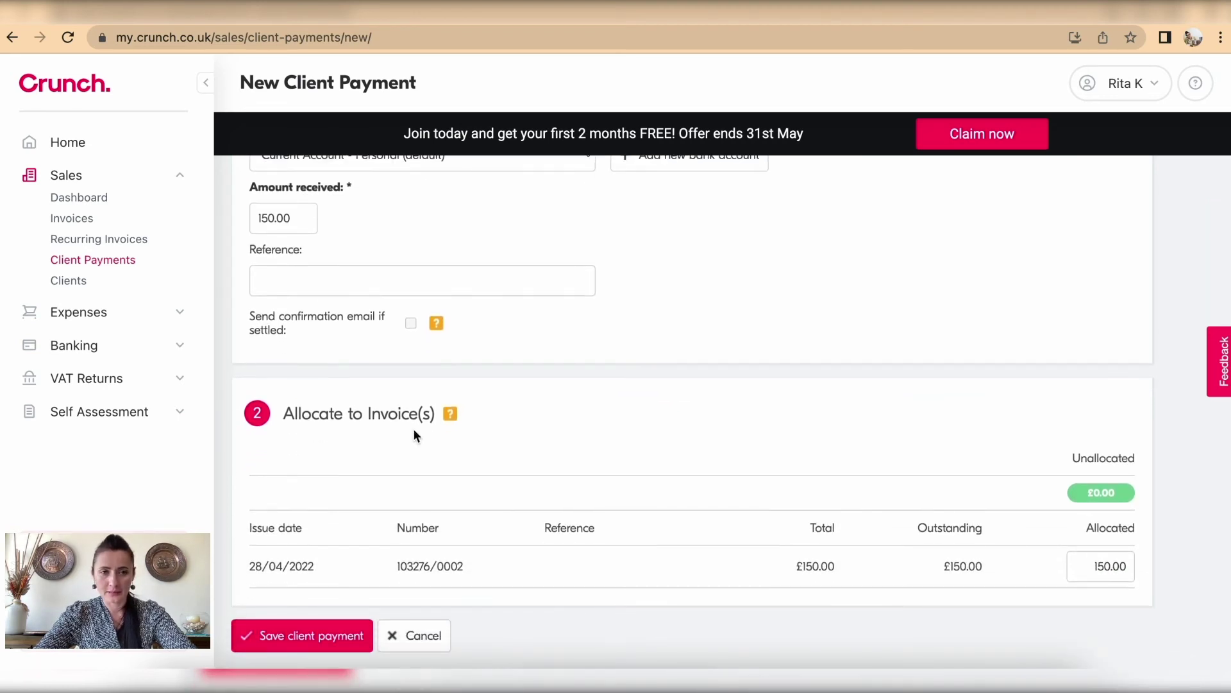
double_click(1091, 569)
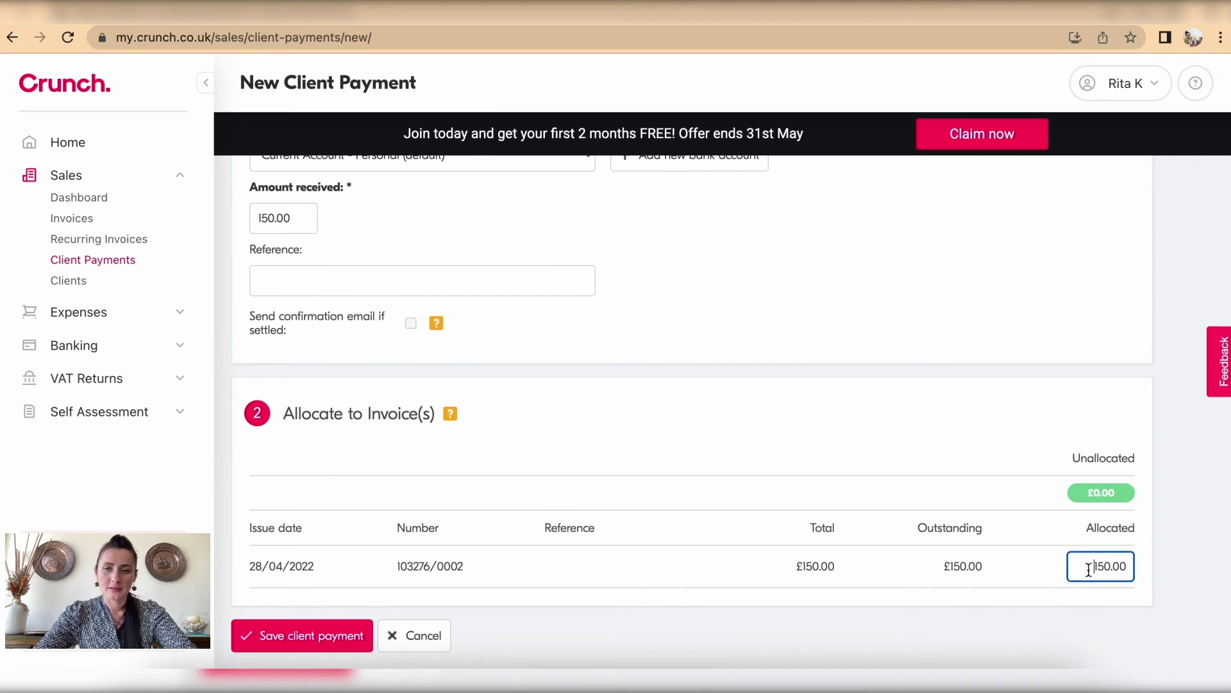
click(1145, 567)
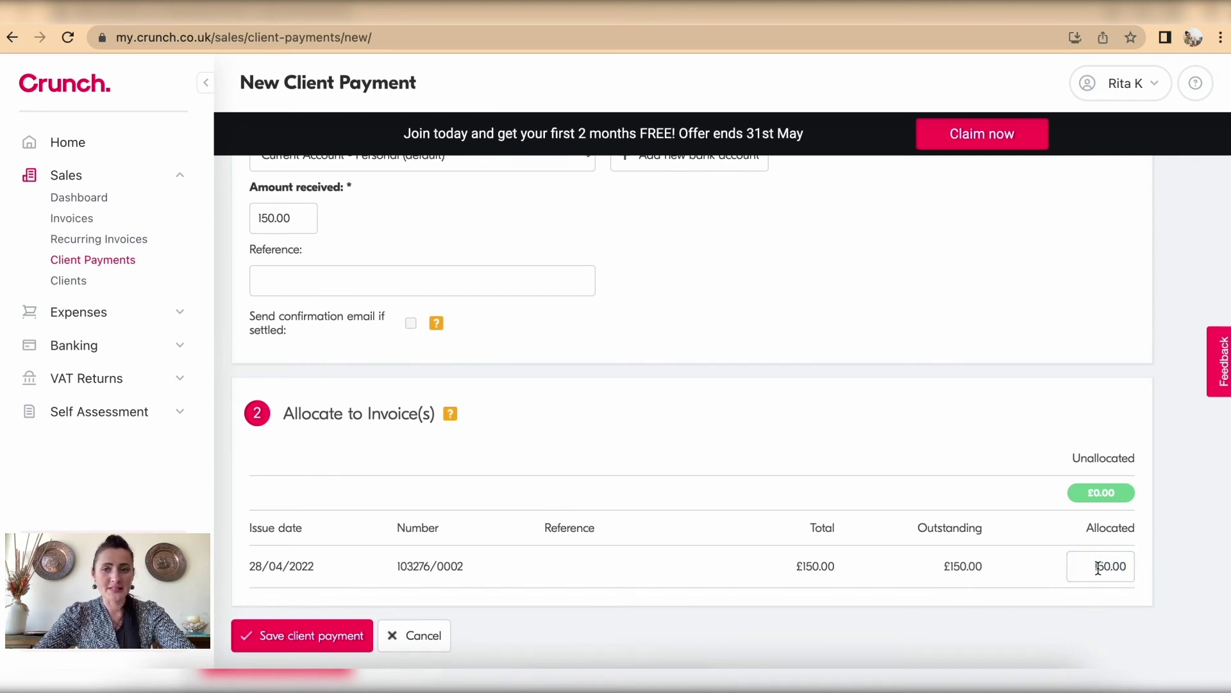
scroll(1086, 566, up, 1)
scroll(1086, 565, down, 1)
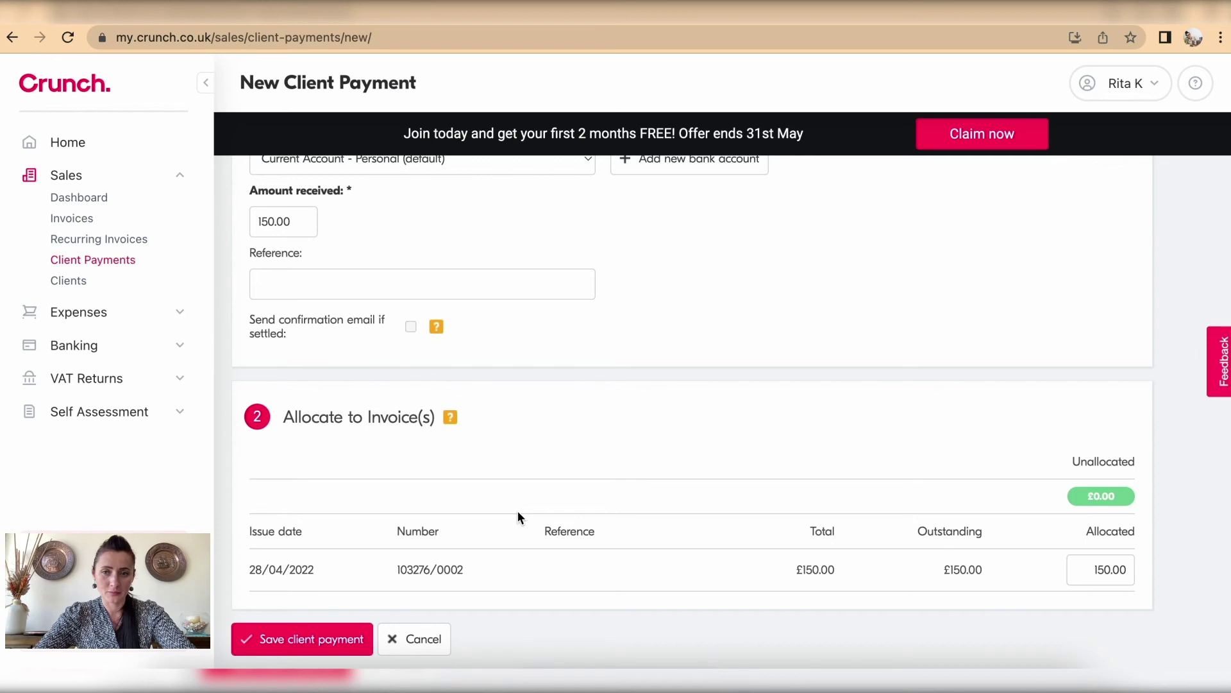
click(299, 640)
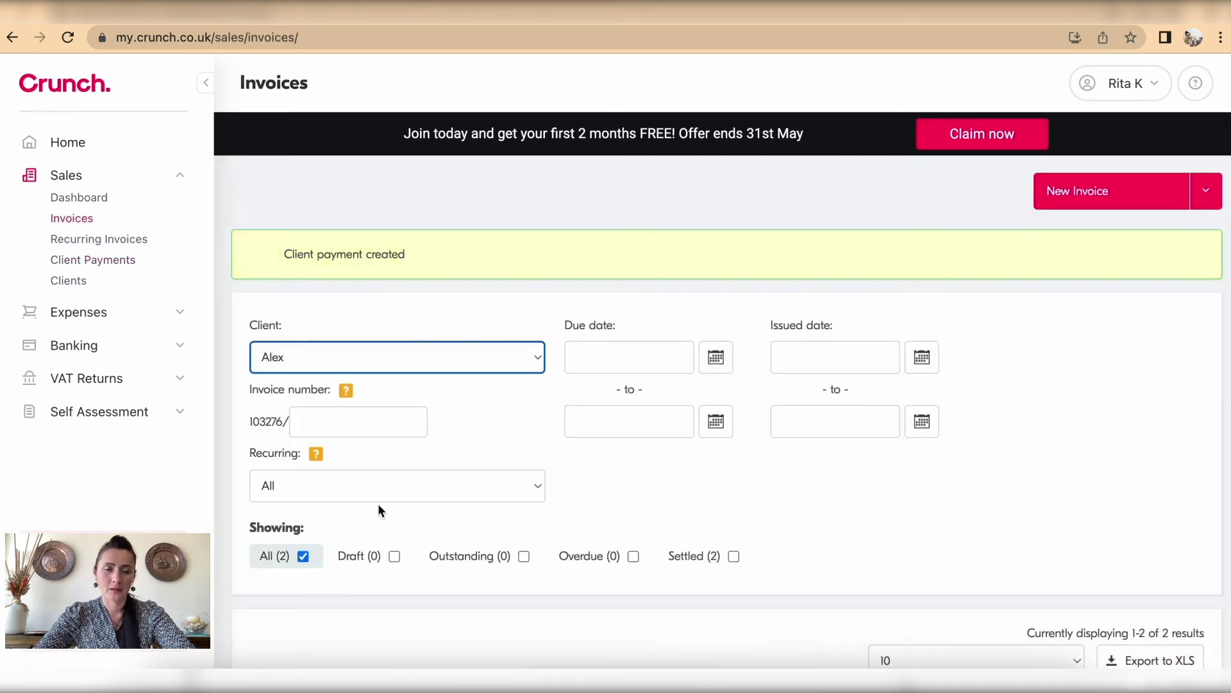
Step: Check the Sales Dashboard overview and return to the full invoice list
scroll(432, 353, down, 2)
scroll(432, 358, down, 2)
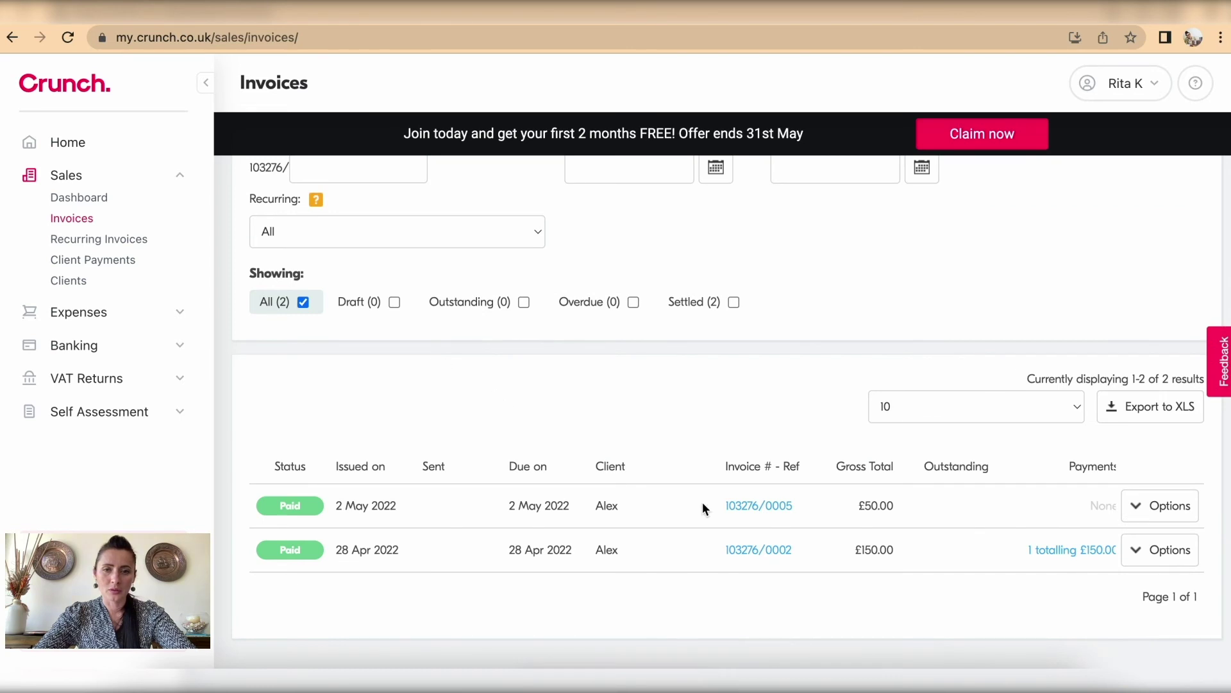
scroll(326, 414, up, 4)
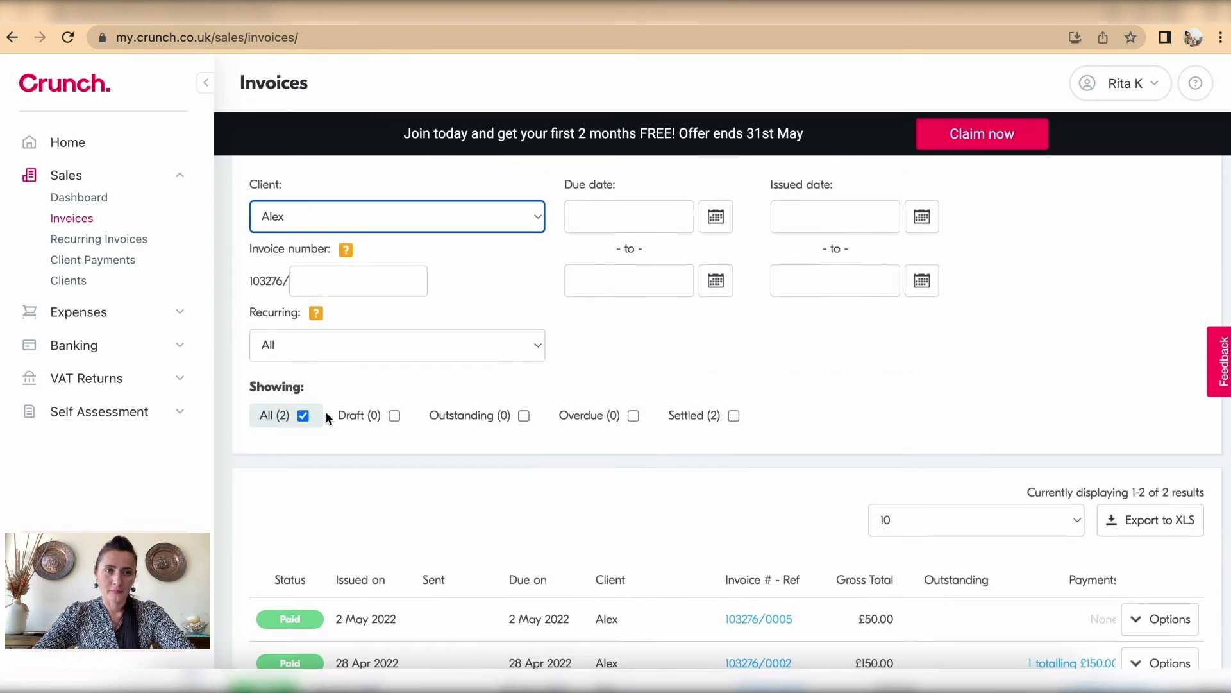
click(72, 219)
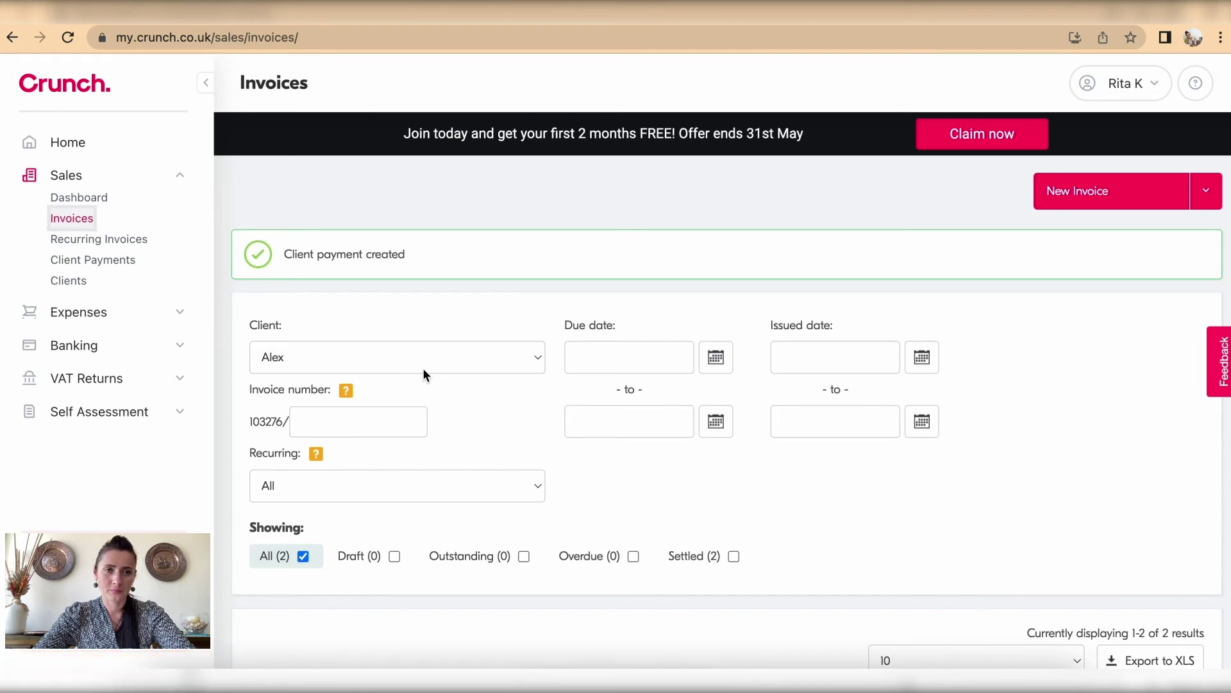
scroll(422, 367, down, 4)
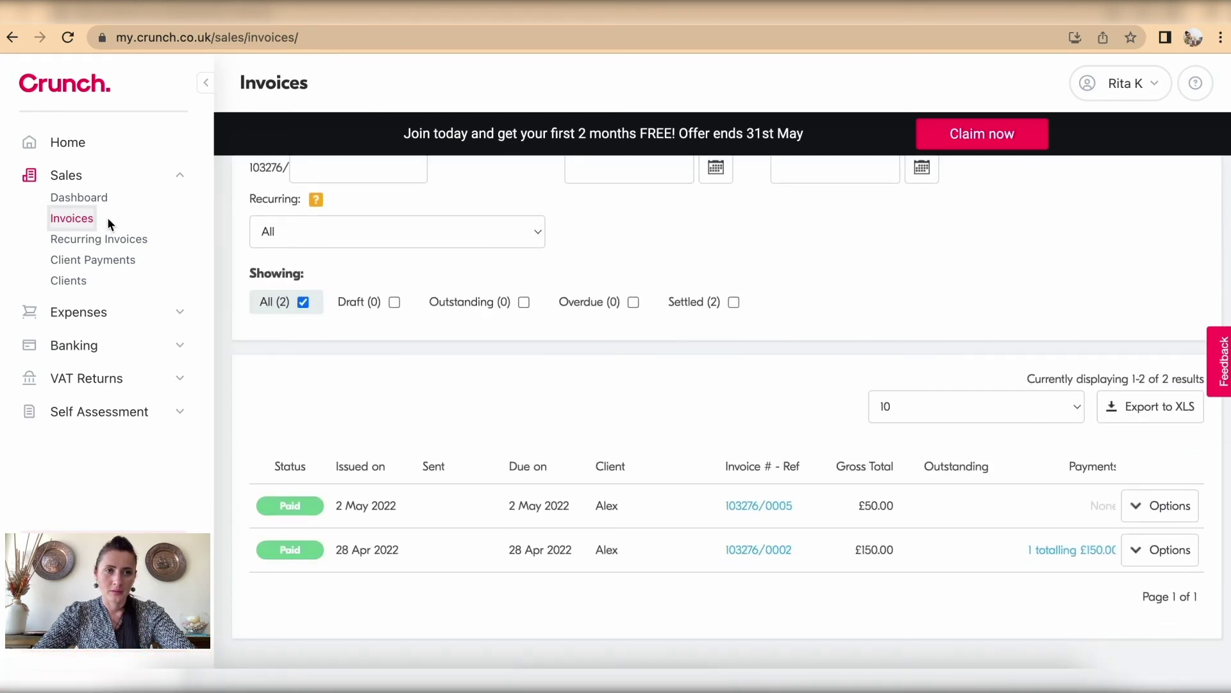
click(76, 199)
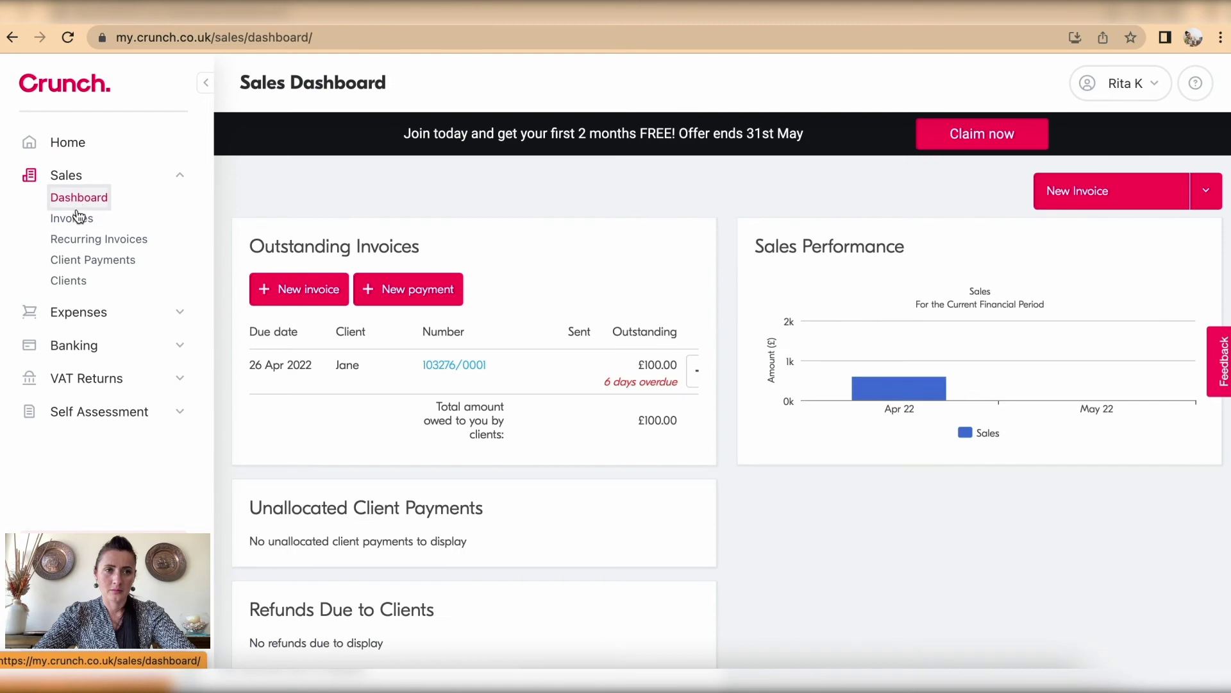
click(74, 218)
scroll(541, 382, down, 4)
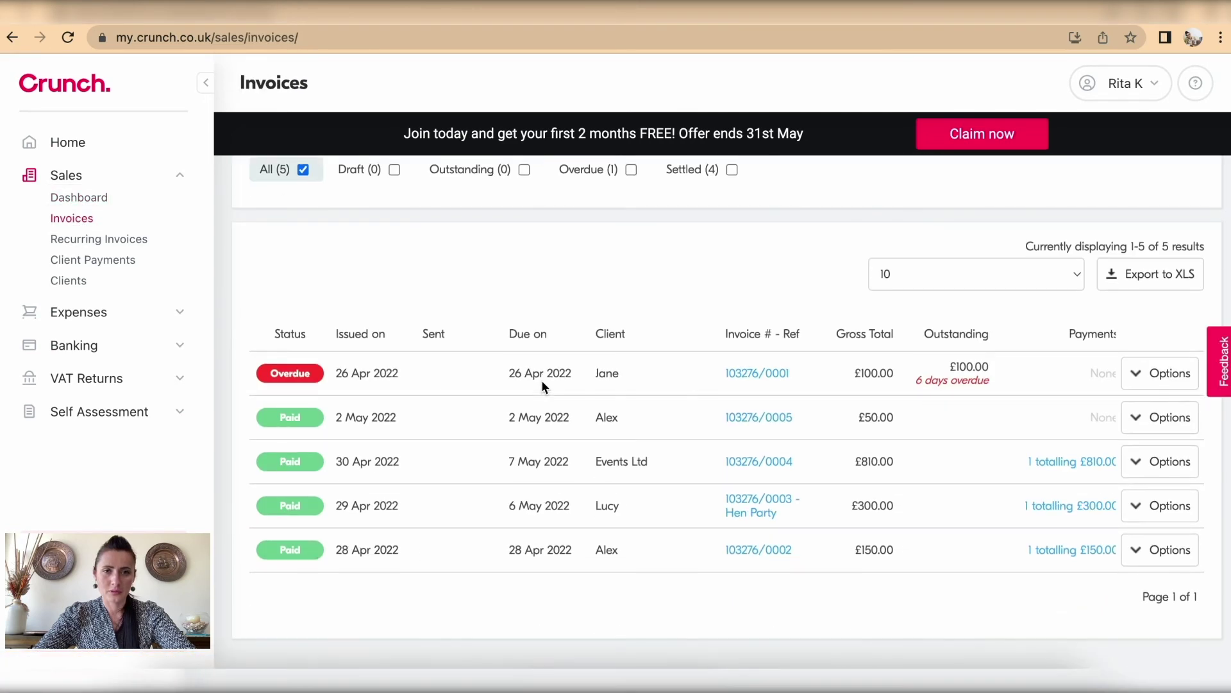
Step: Review the £50.00 invoice's credit notes and allocated payments, then return to Invoices
click(779, 421)
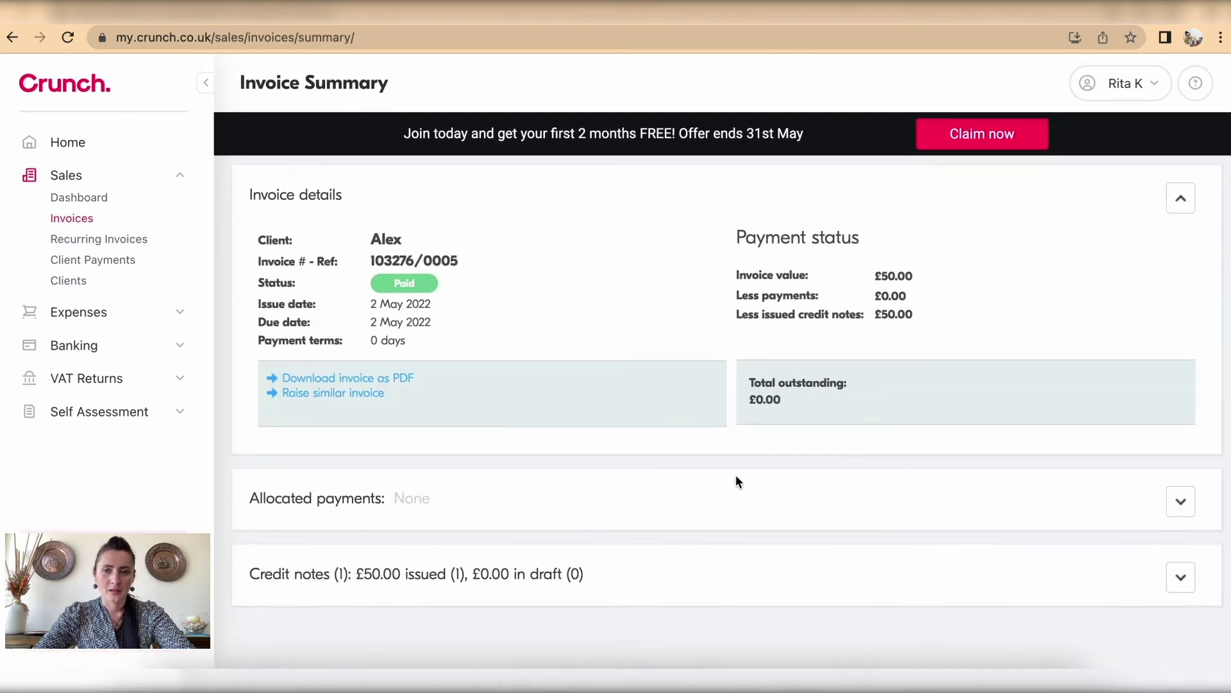
click(1187, 578)
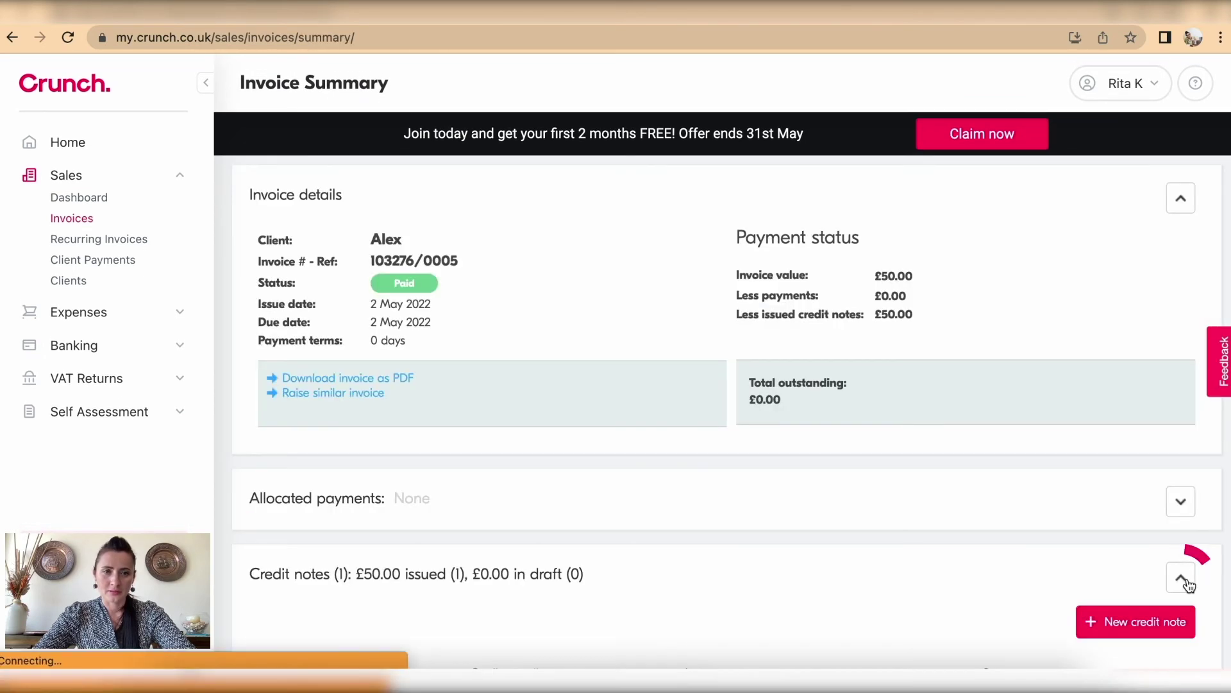
scroll(1167, 567, down, 2)
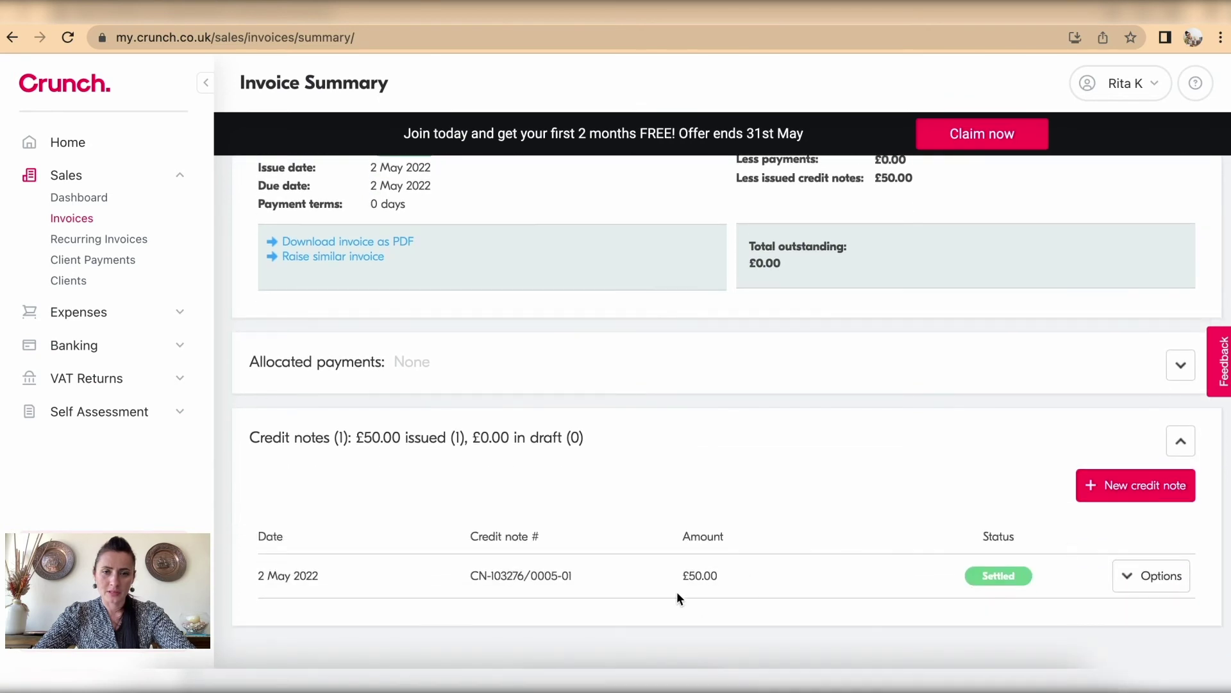
scroll(1052, 544, up, 2)
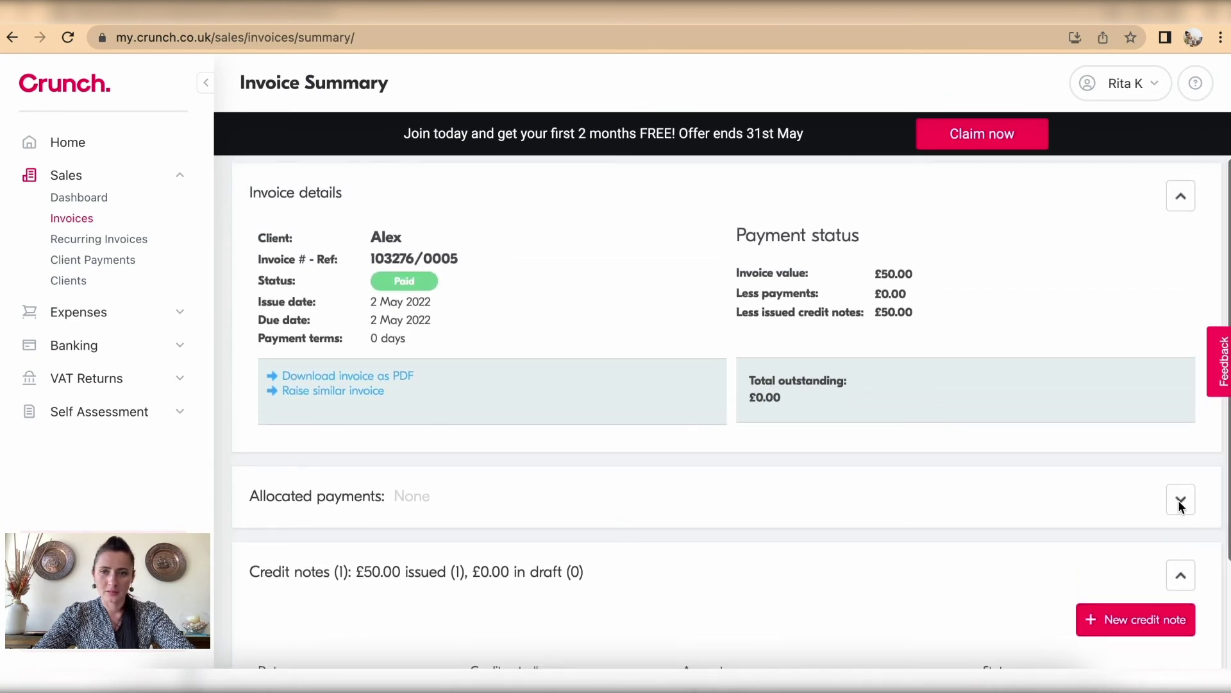
click(1178, 505)
scroll(1175, 508, down, 3)
scroll(1175, 508, up, 3)
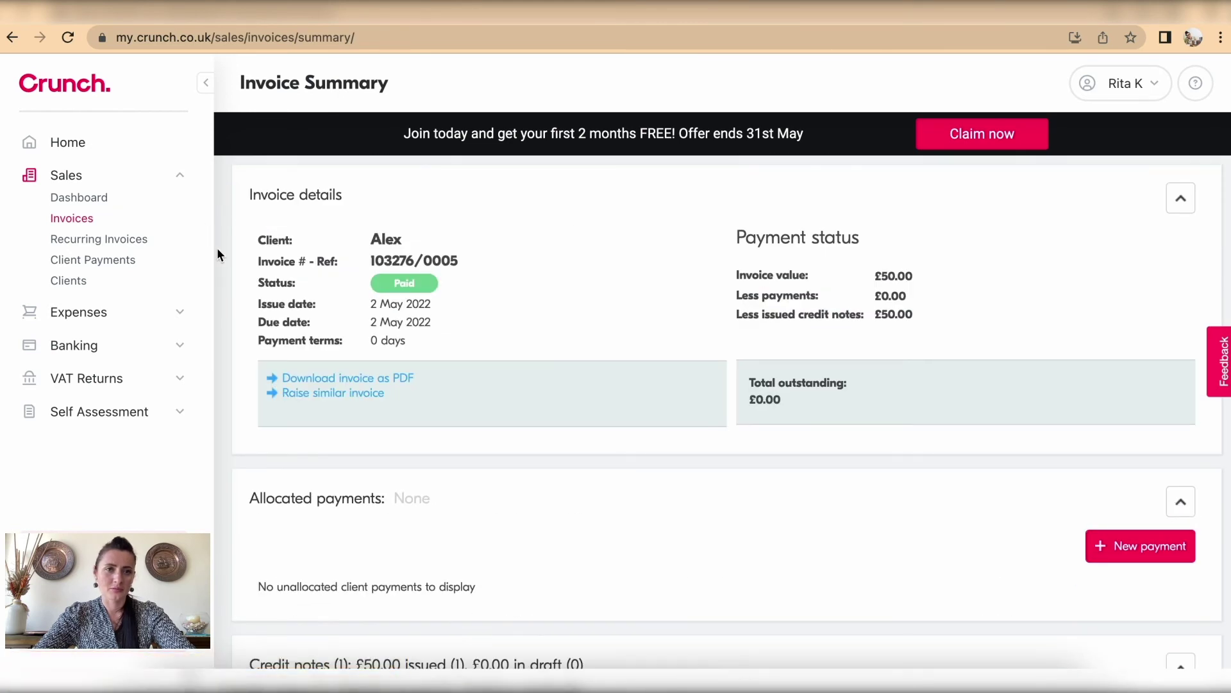
click(69, 218)
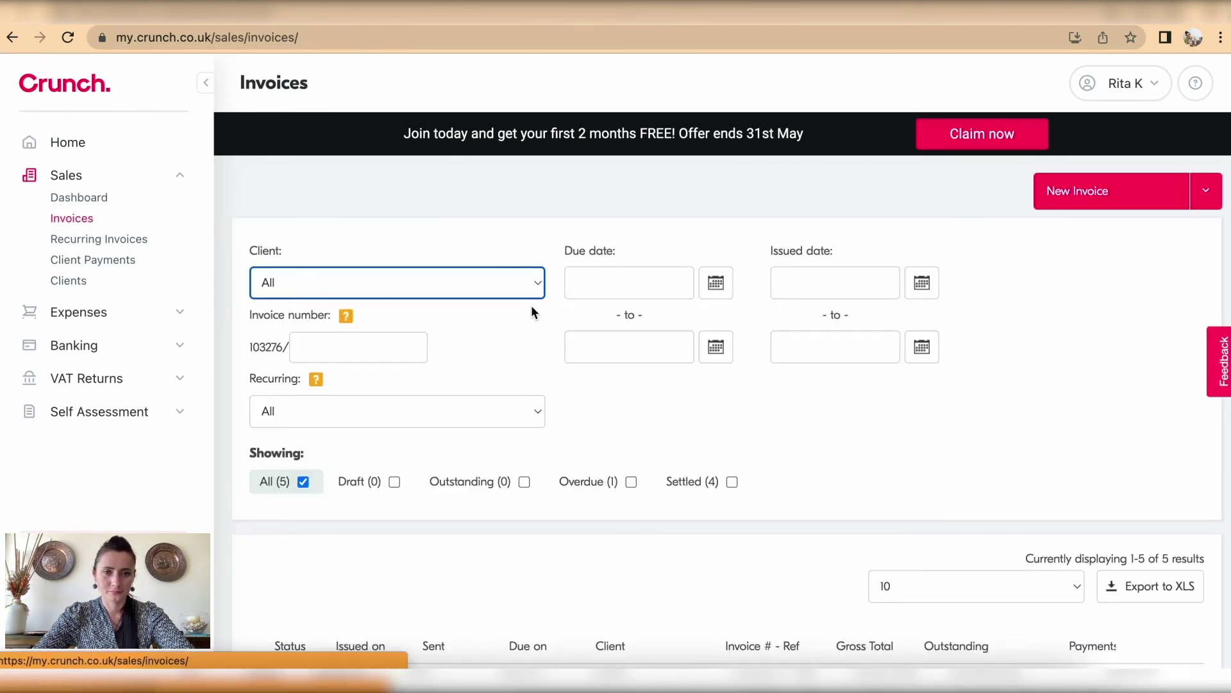
Step: View the £50.00 Photoshoot invoice document from the invoice list
scroll(531, 312, down, 5)
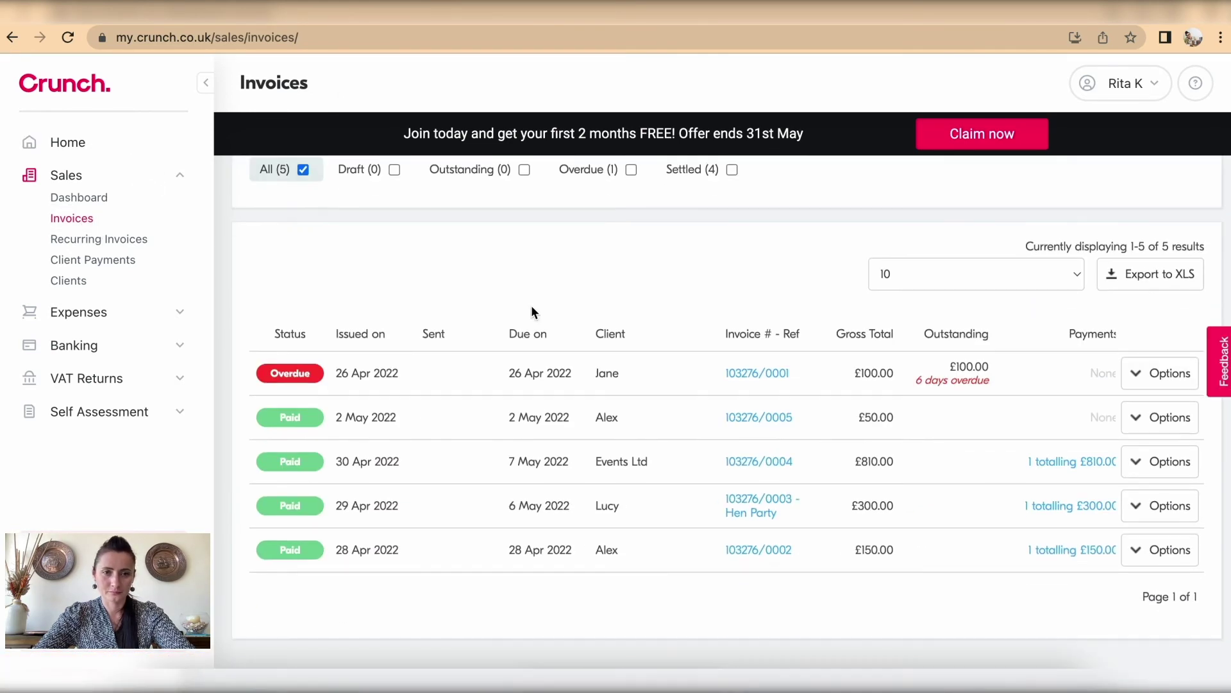
click(1170, 421)
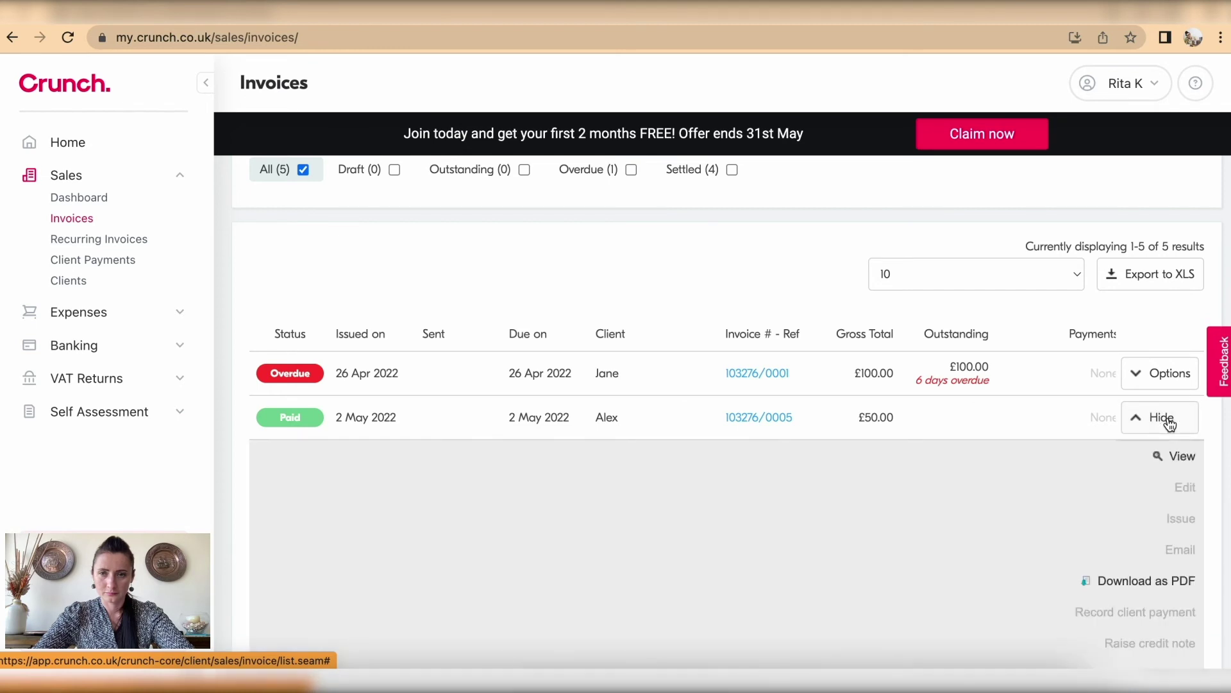
scroll(1168, 422, down, 2)
click(1180, 358)
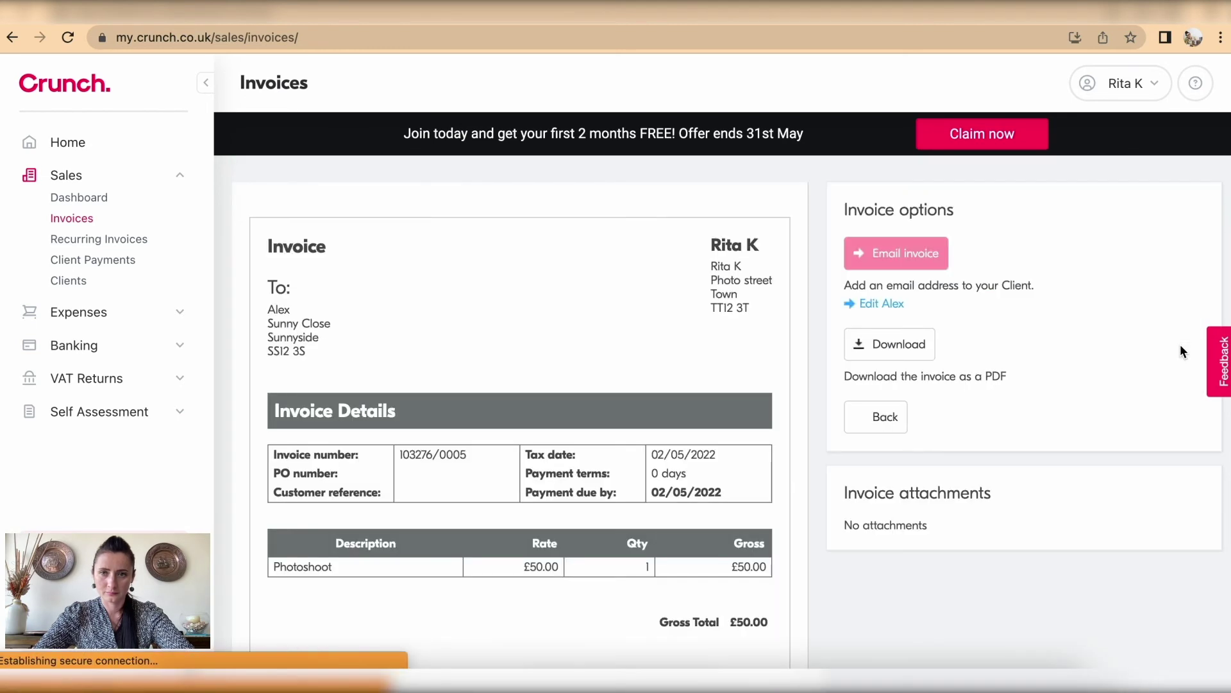
scroll(1180, 346, down, 2)
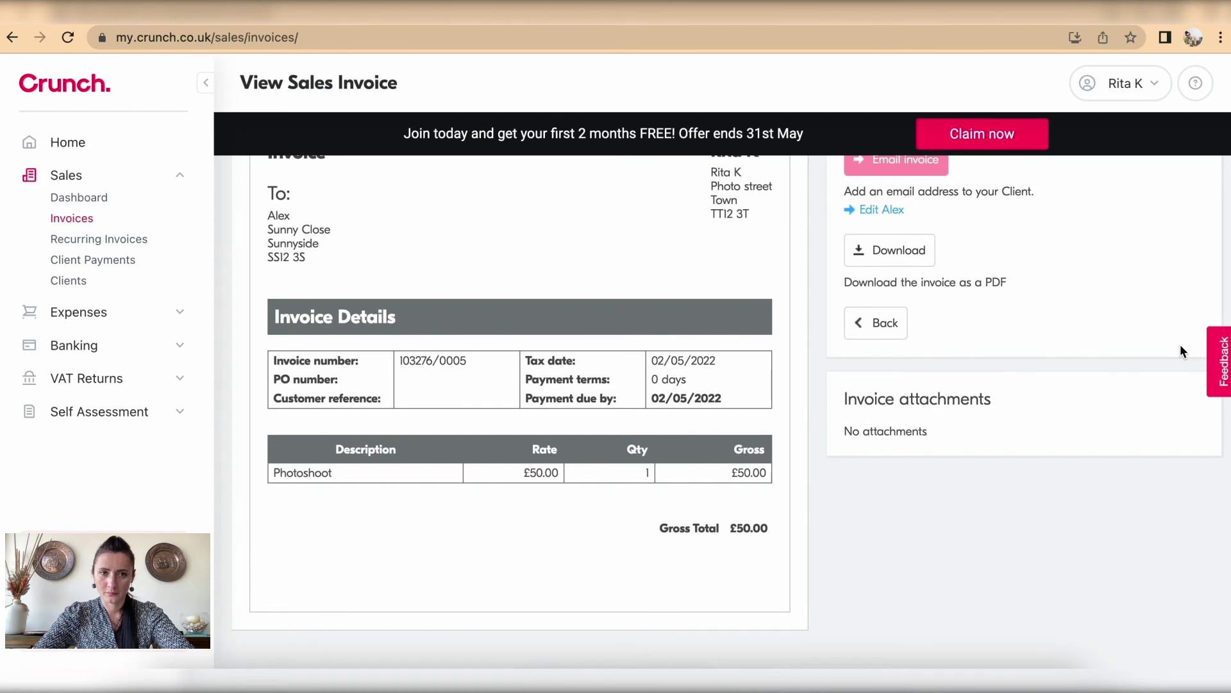
scroll(1180, 351, up, 2)
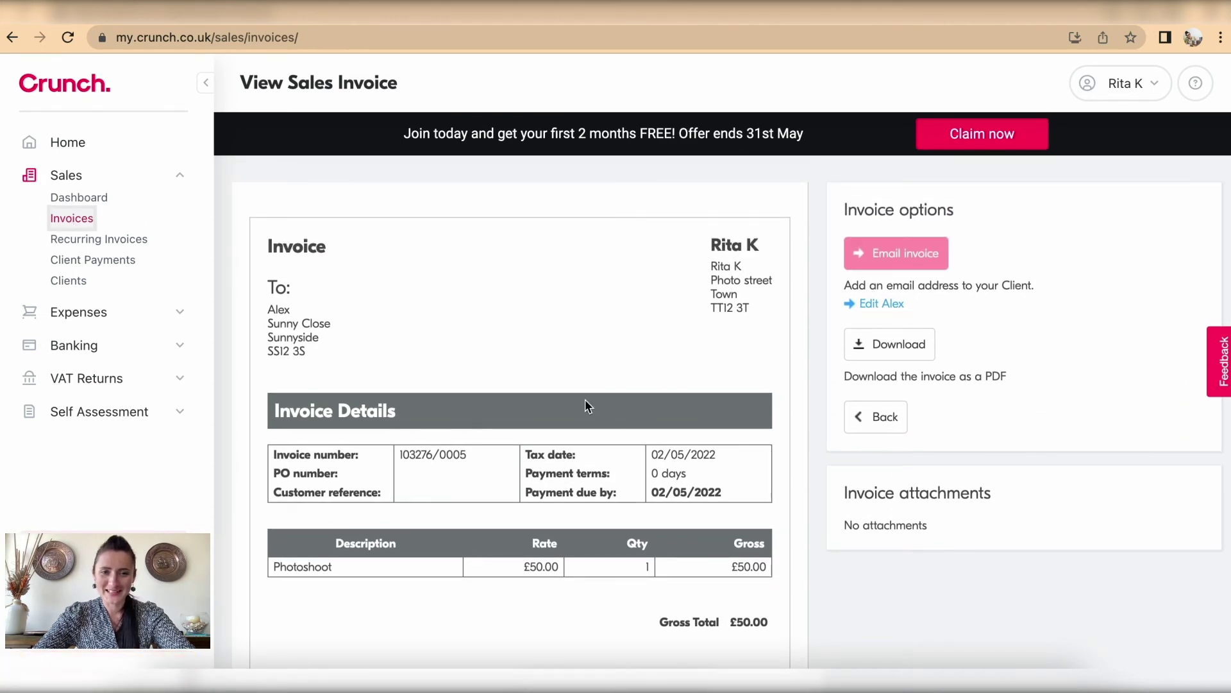
Step: Return to the sales invoice list showing all five invoices
click(104, 201)
click(87, 218)
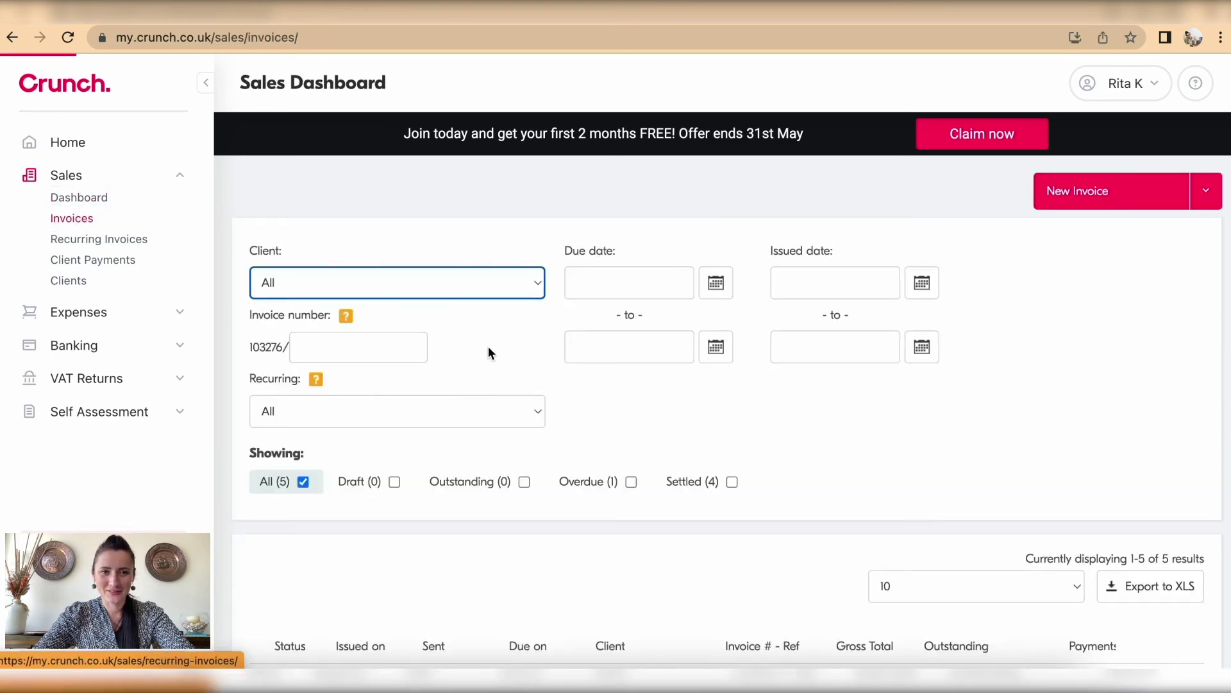
scroll(561, 384, down, 5)
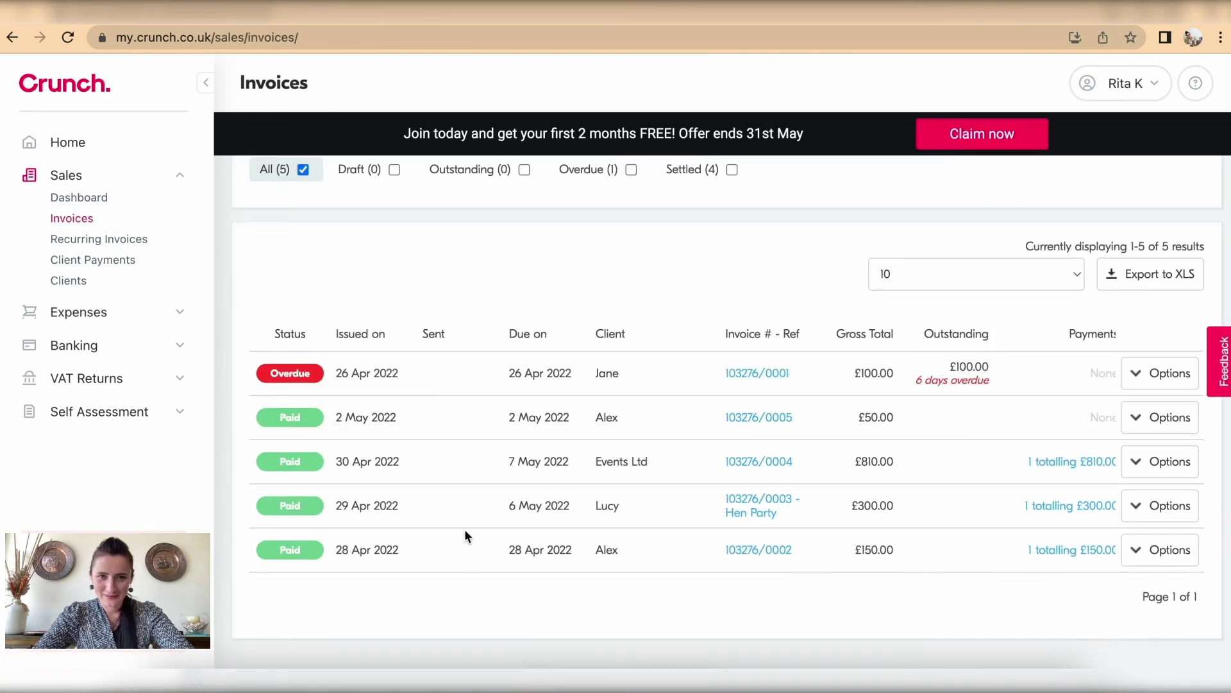
Step: Inspect invoice 103276/0002's allocated £150.00 payment, then return to Accounts & Cards
click(772, 551)
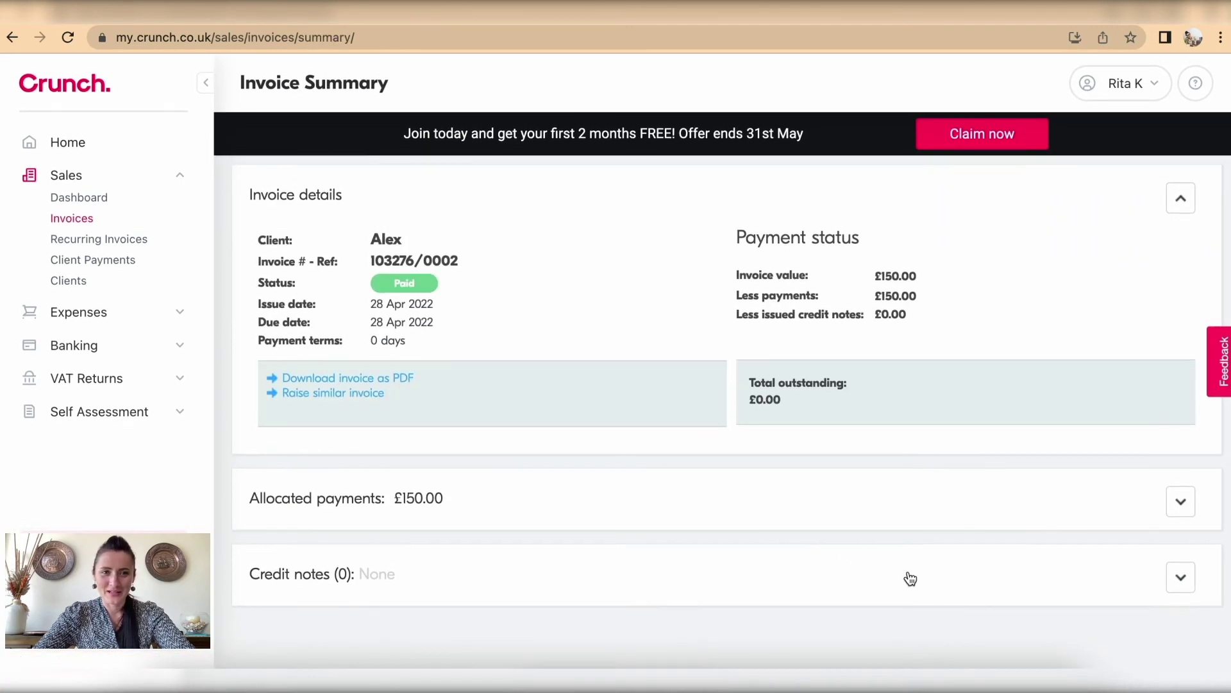
click(1182, 499)
scroll(1184, 502, down, 2)
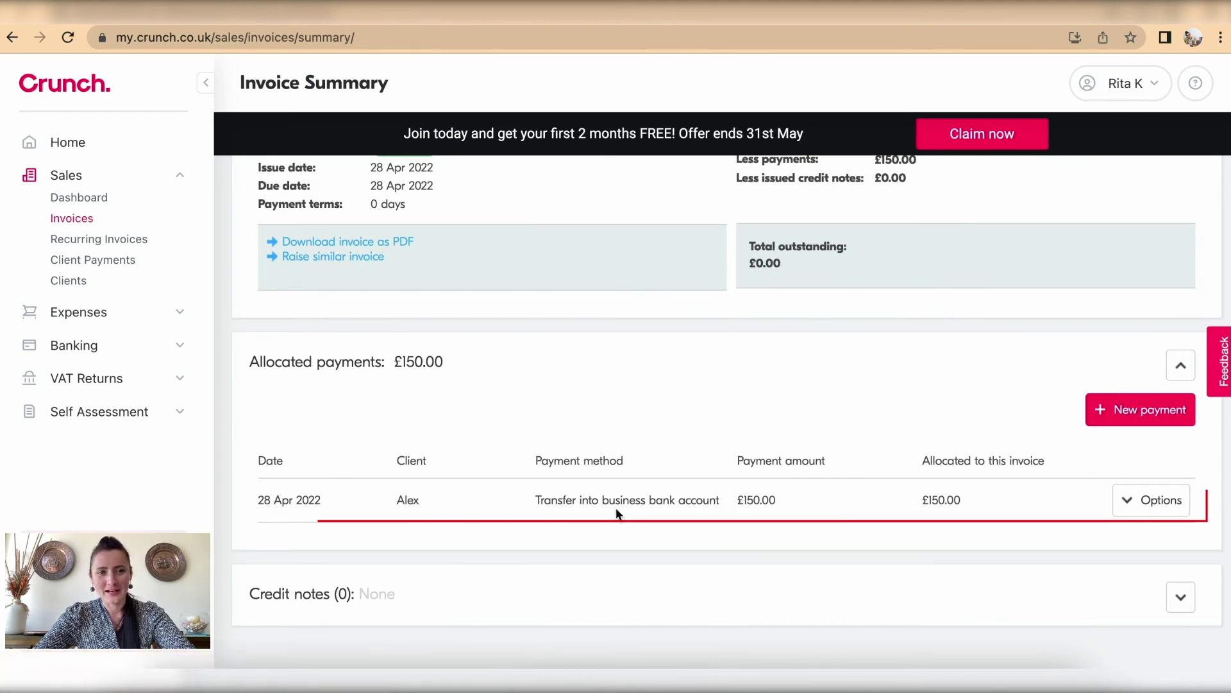
click(1150, 517)
scroll(1150, 517, down, 2)
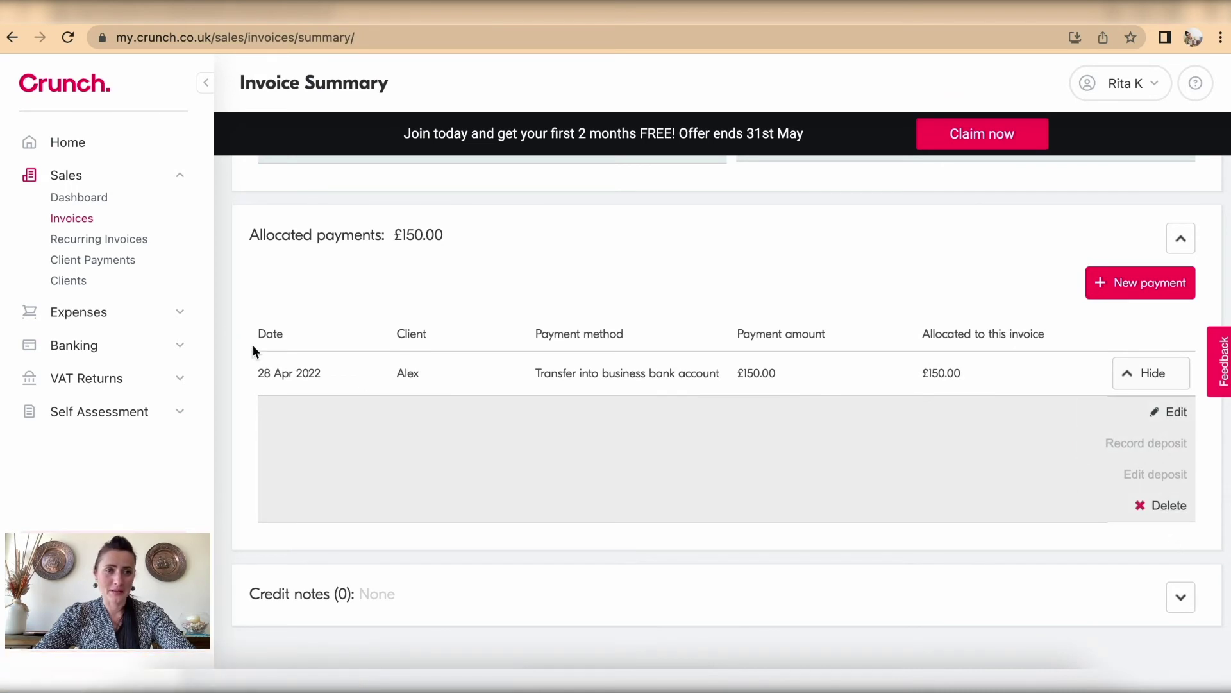
click(81, 345)
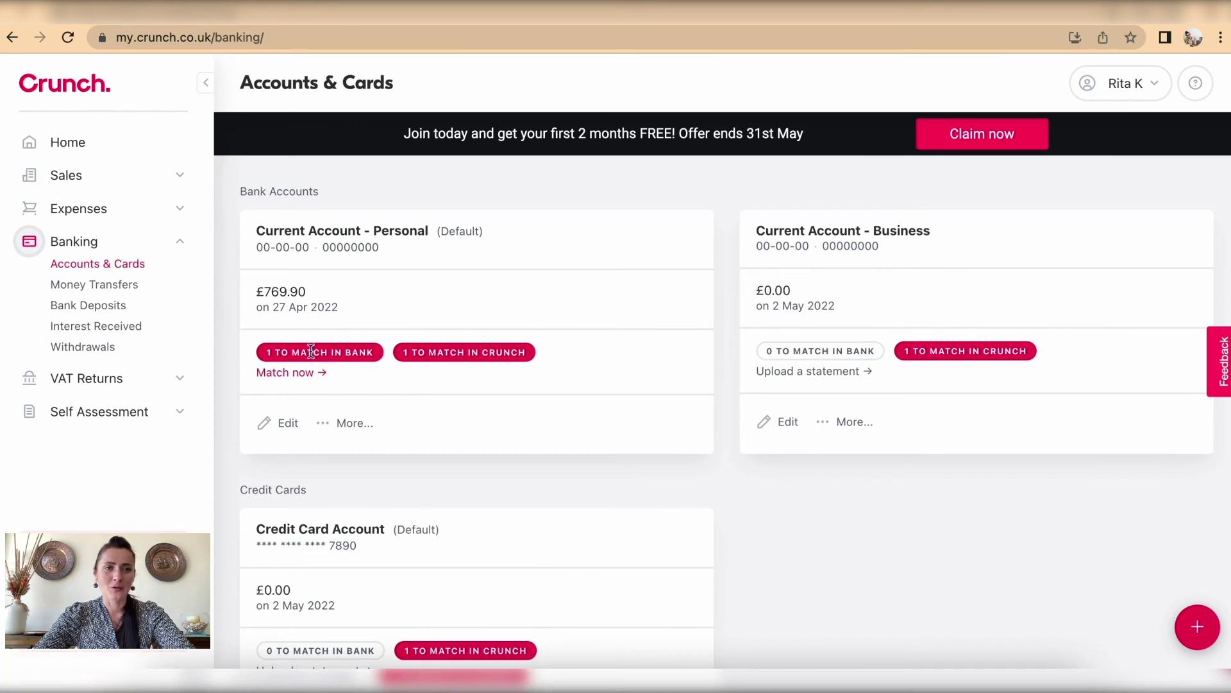
Step: Match the 28 Apr 2022 £150.00 bank entry to its client payment and check the Done list
click(301, 375)
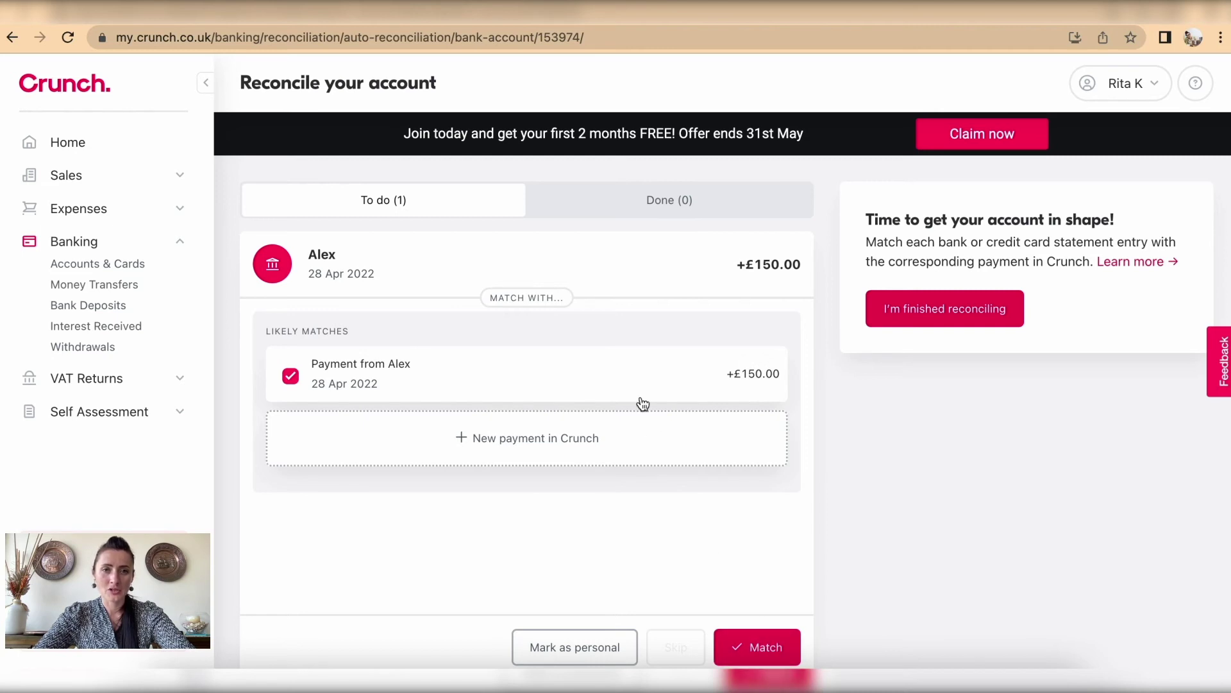
click(751, 648)
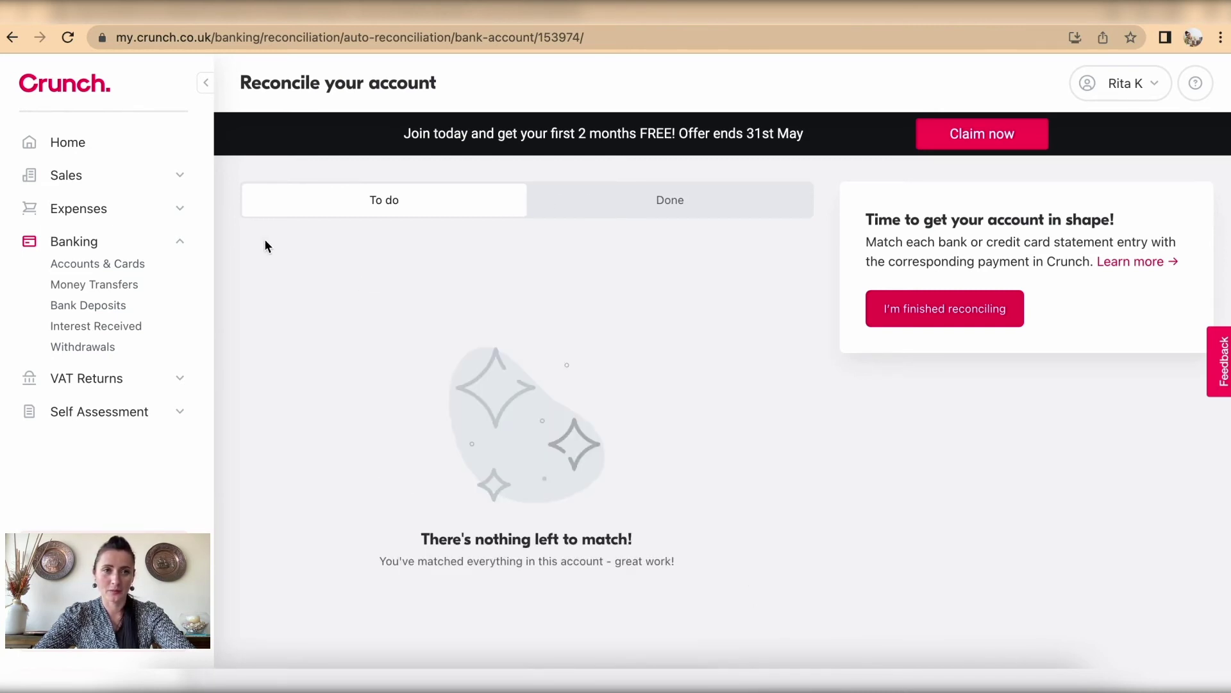
click(676, 209)
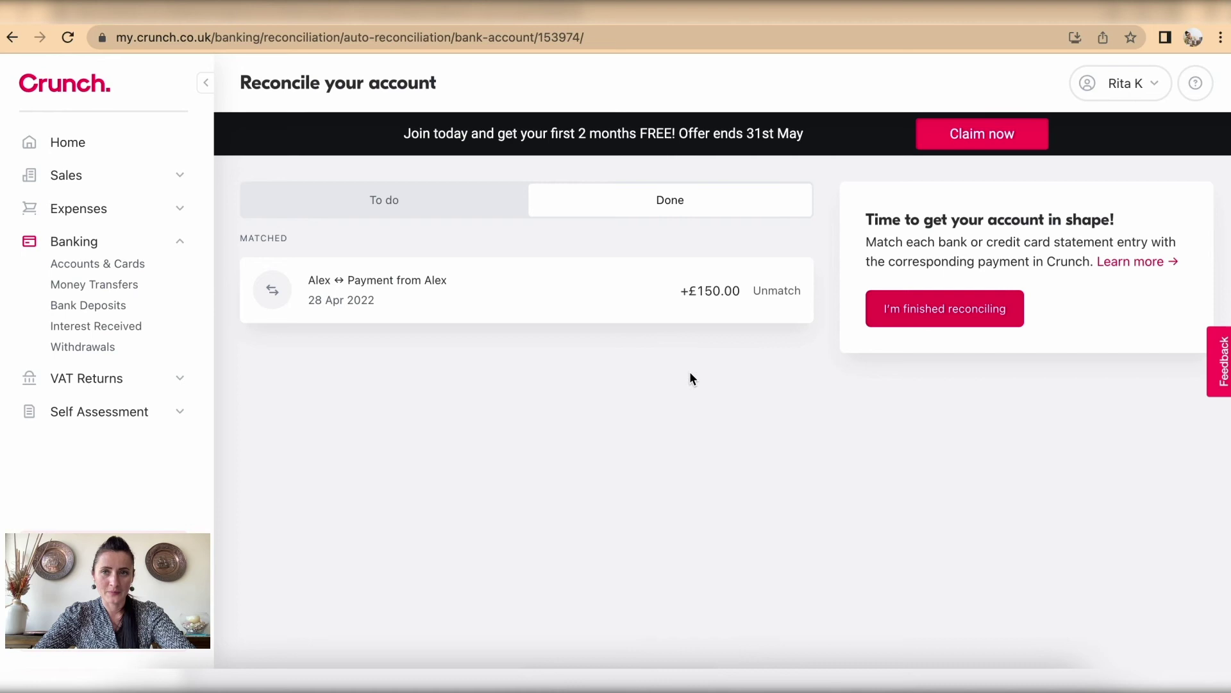
click(113, 266)
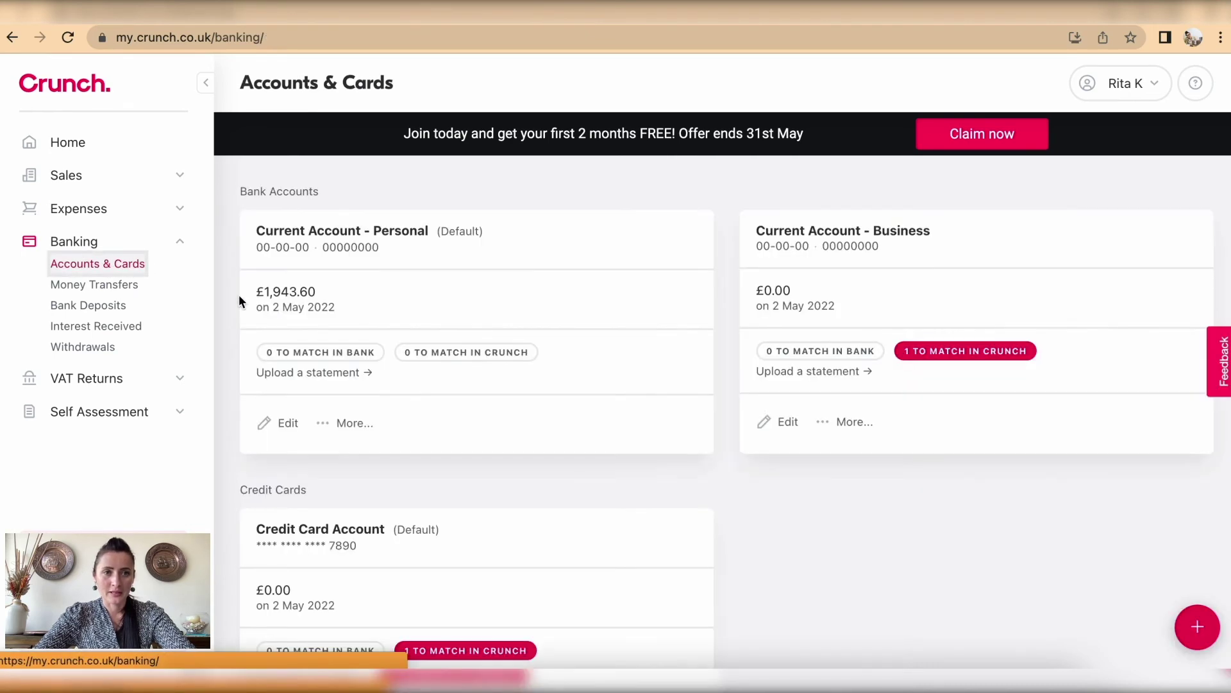
Step: Unmatch the +£100.00 director deposit of 26 Apr 2022 in the Personal account's reconciled transactions
scroll(542, 409, down, 1)
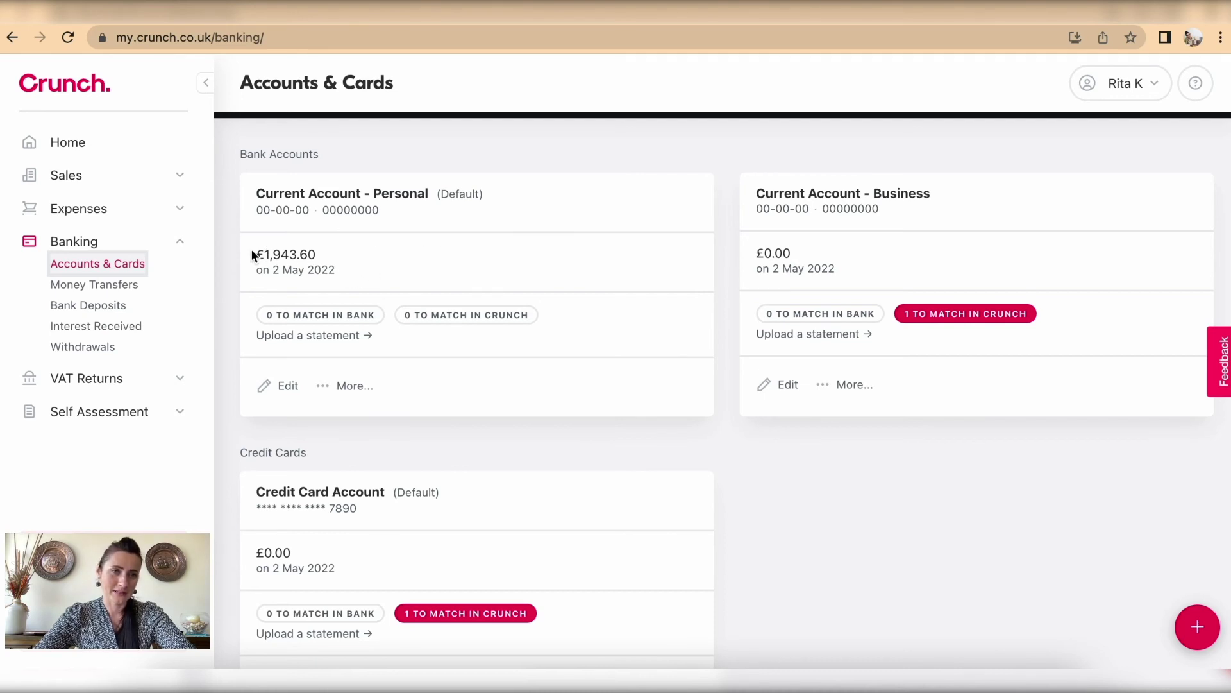
click(363, 385)
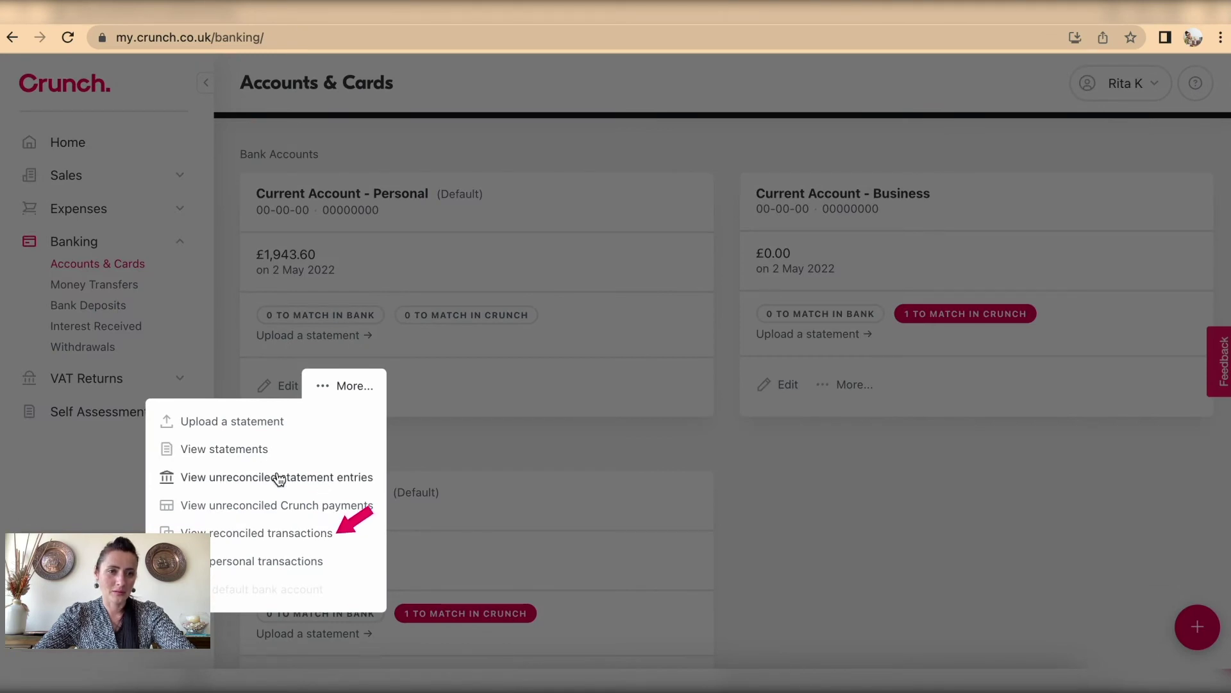
click(289, 536)
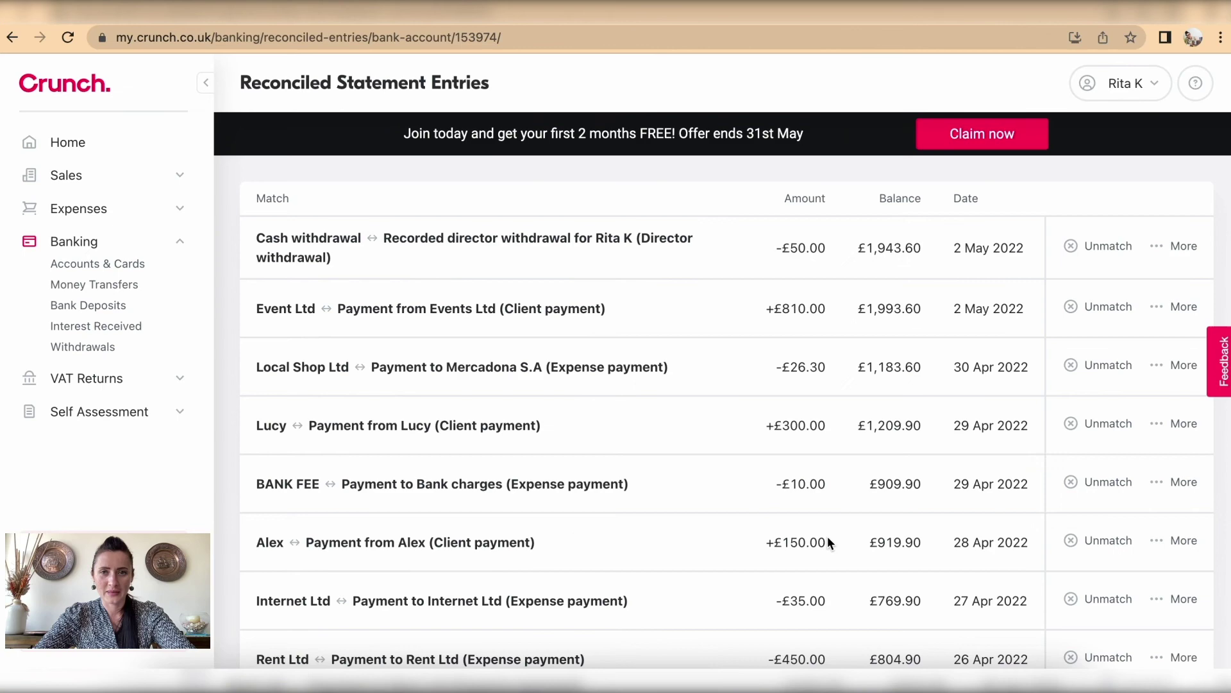
scroll(828, 539, down, 4)
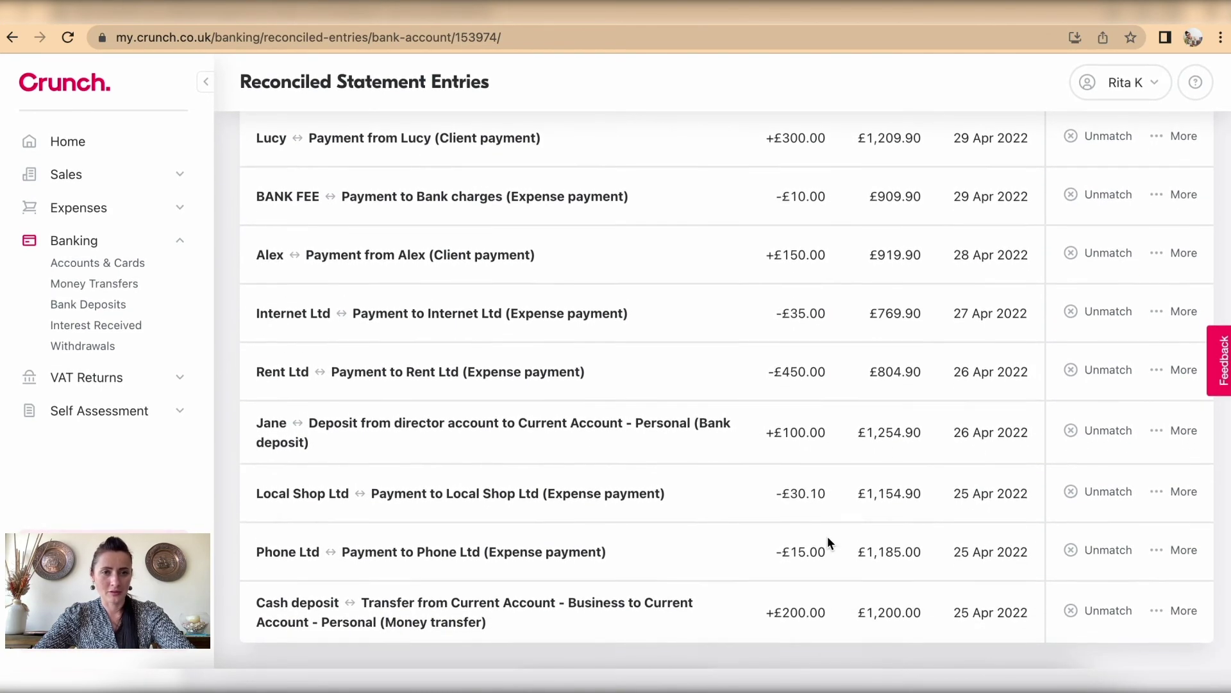
scroll(828, 537, up, 2)
scroll(827, 542, up, 3)
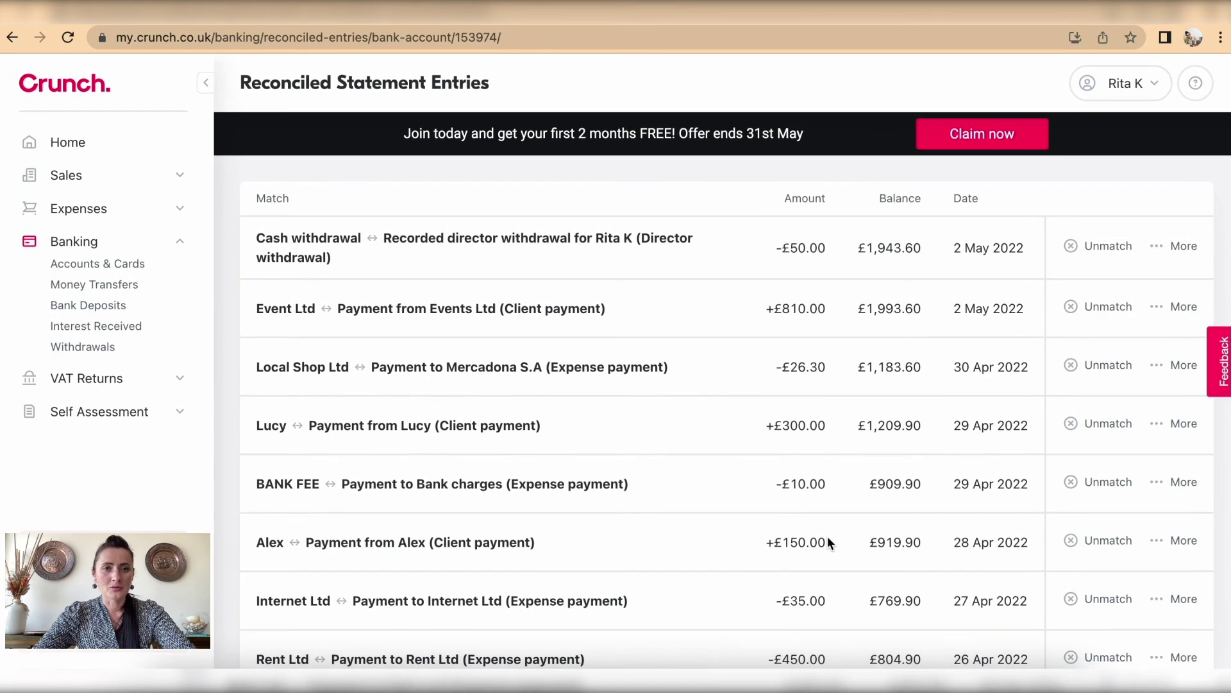
scroll(827, 542, down, 4)
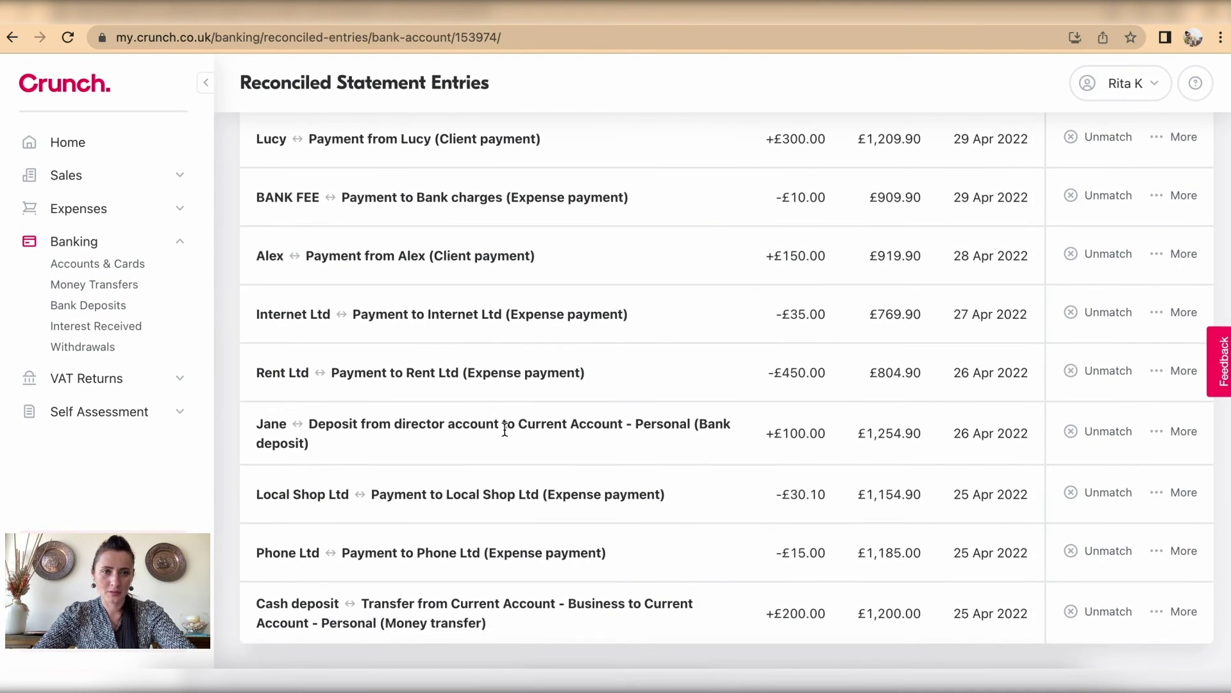
click(1097, 435)
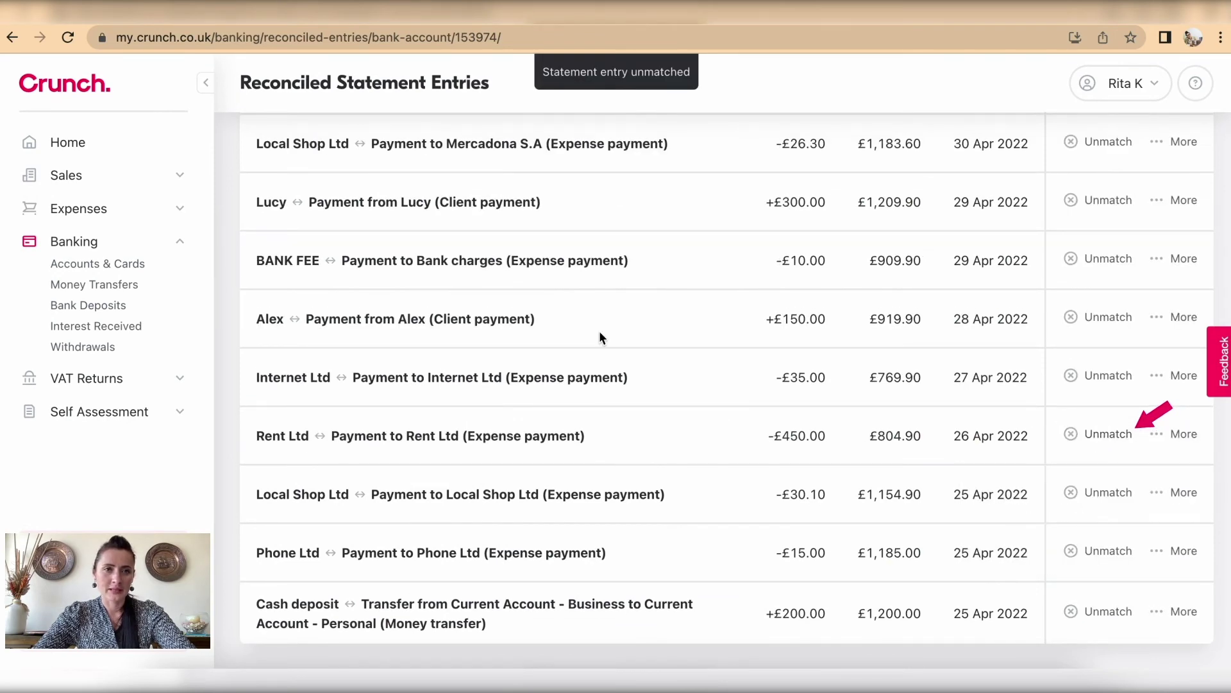
scroll(599, 336, up, 4)
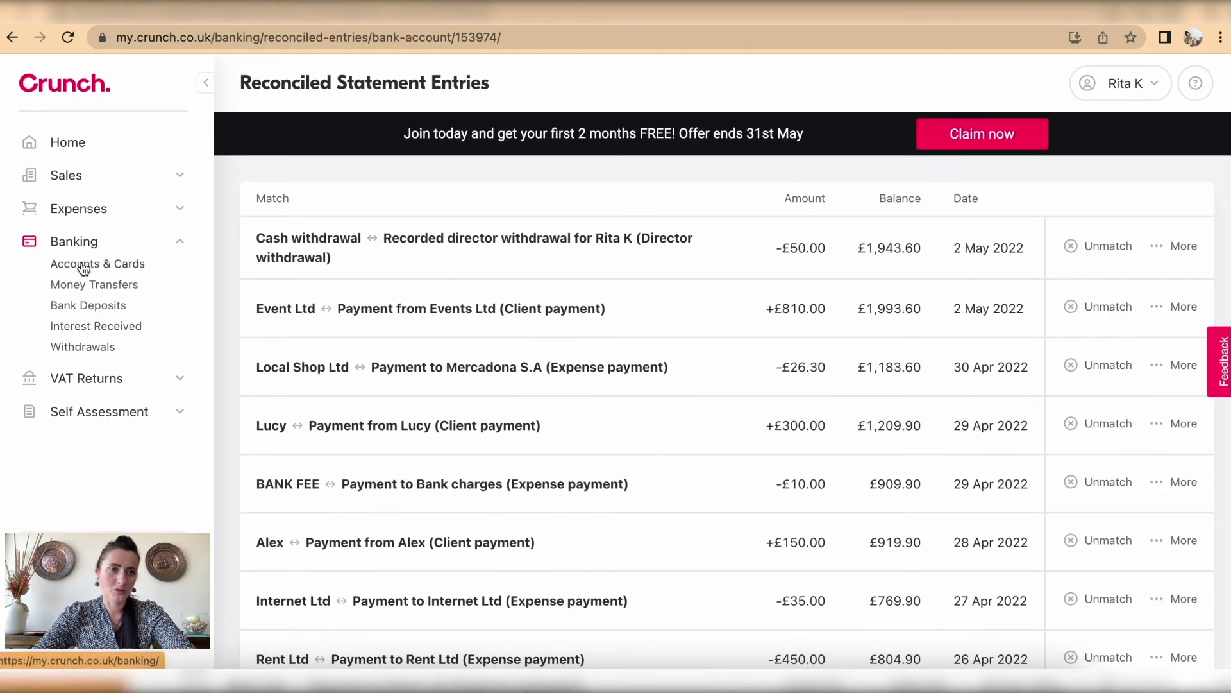
Step: Open the summary of the overdue £100.00 sales invoice
click(81, 265)
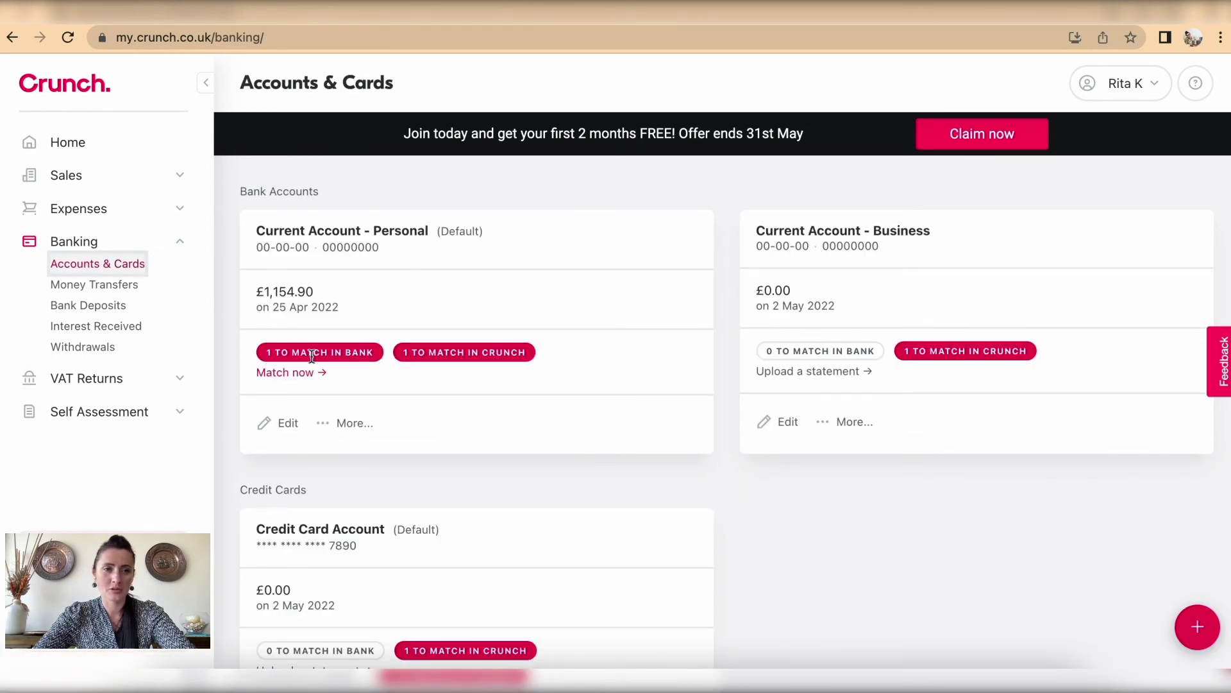
click(73, 175)
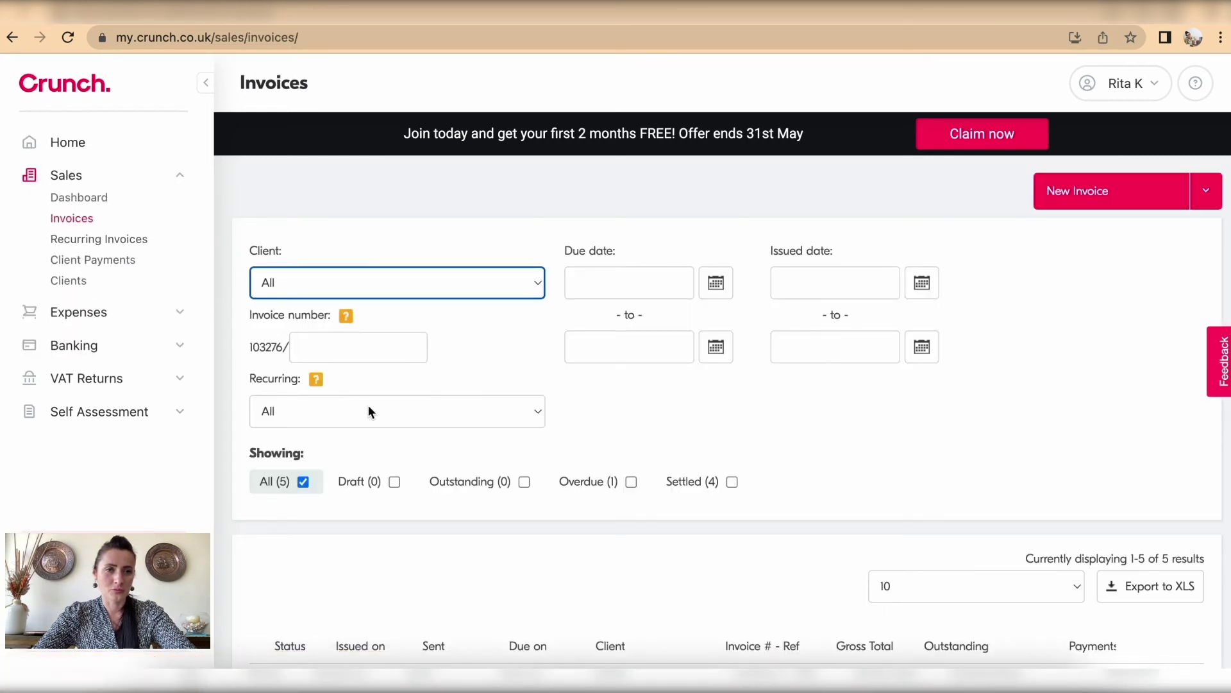
scroll(368, 406, down, 5)
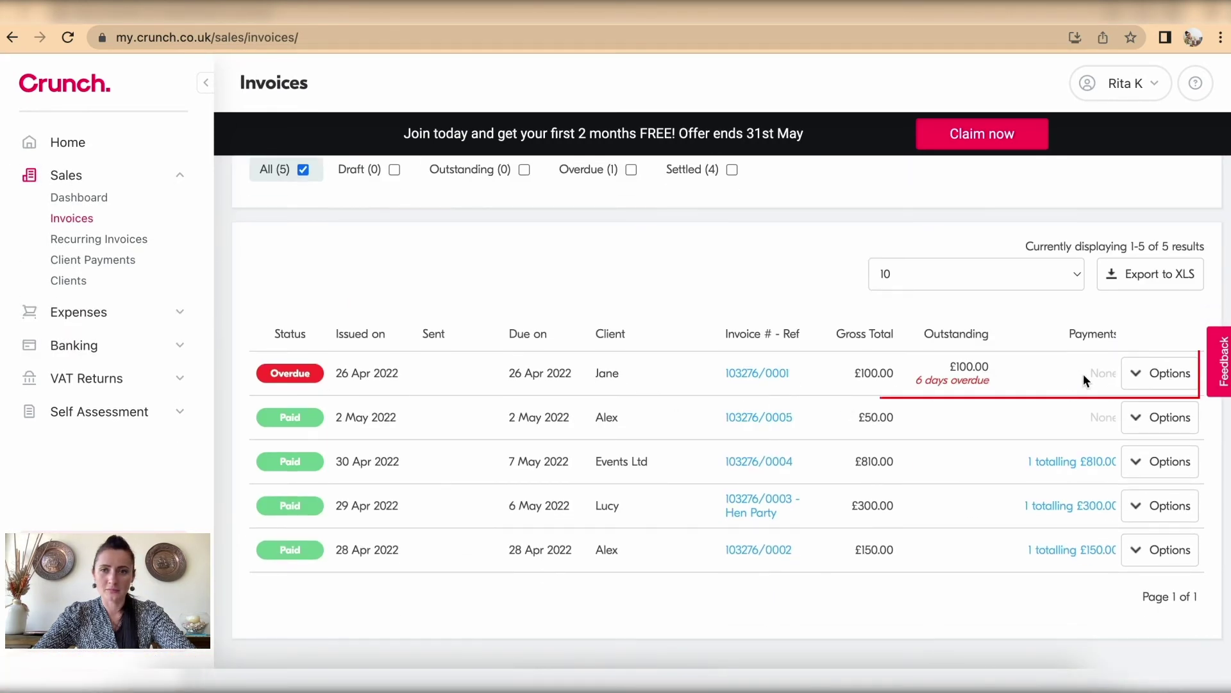
click(1159, 374)
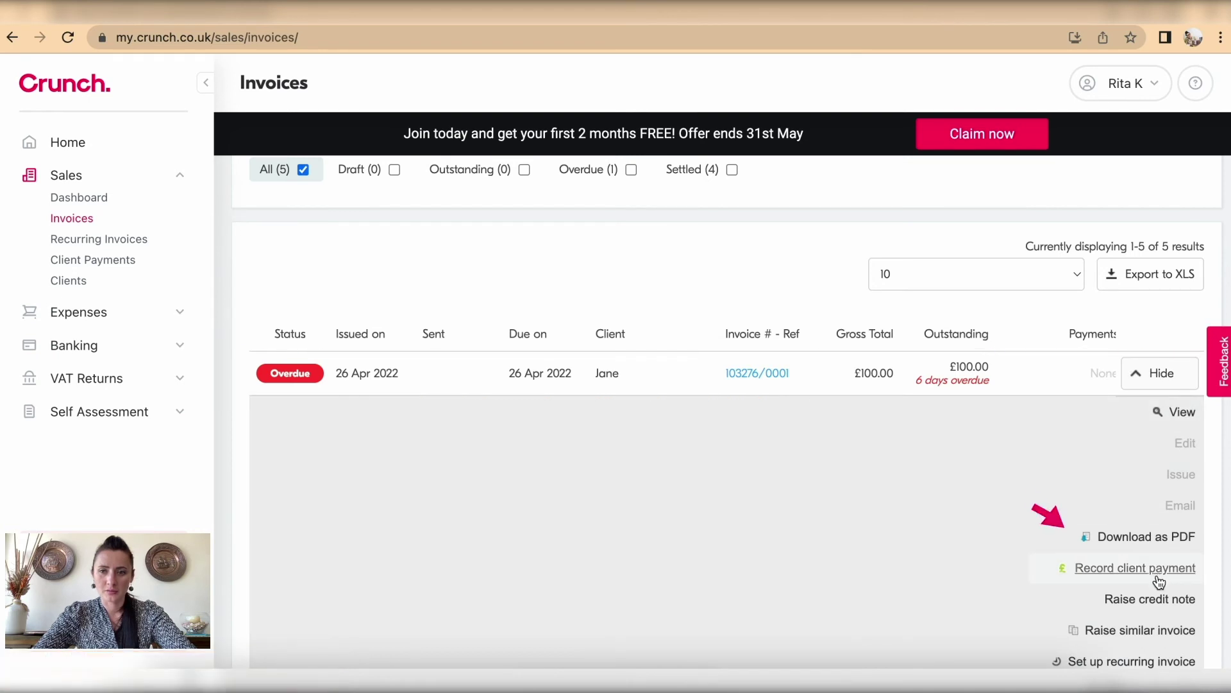
scroll(1159, 577, down, 1)
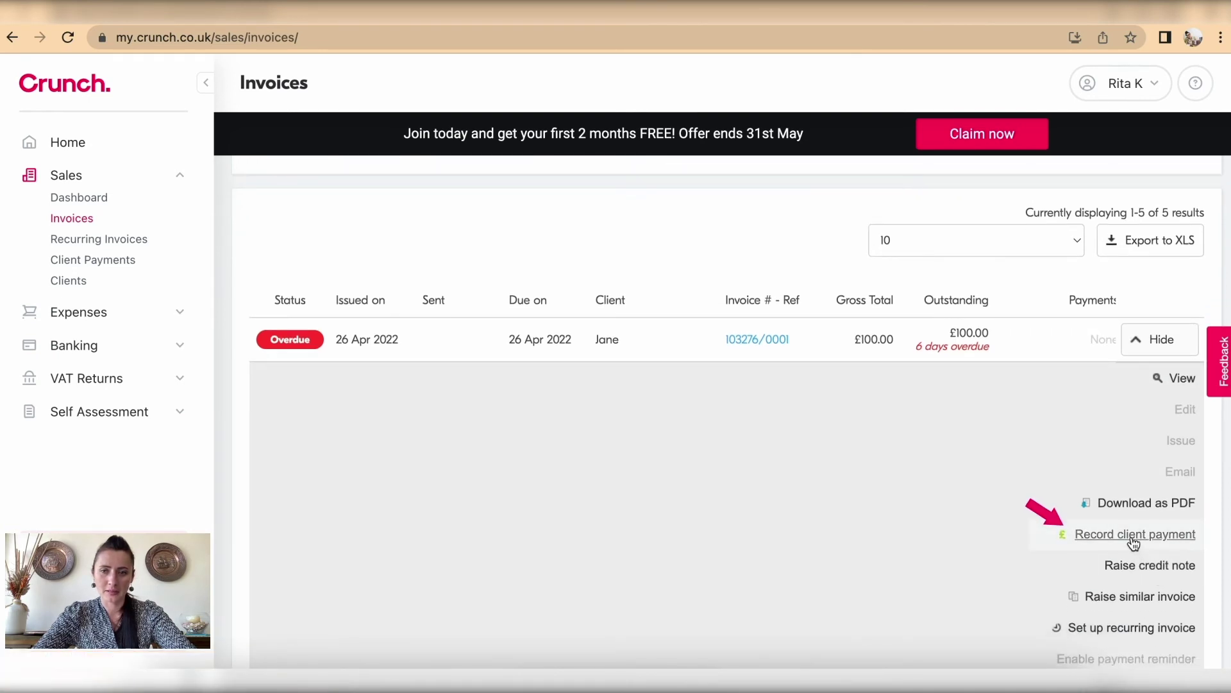
click(744, 342)
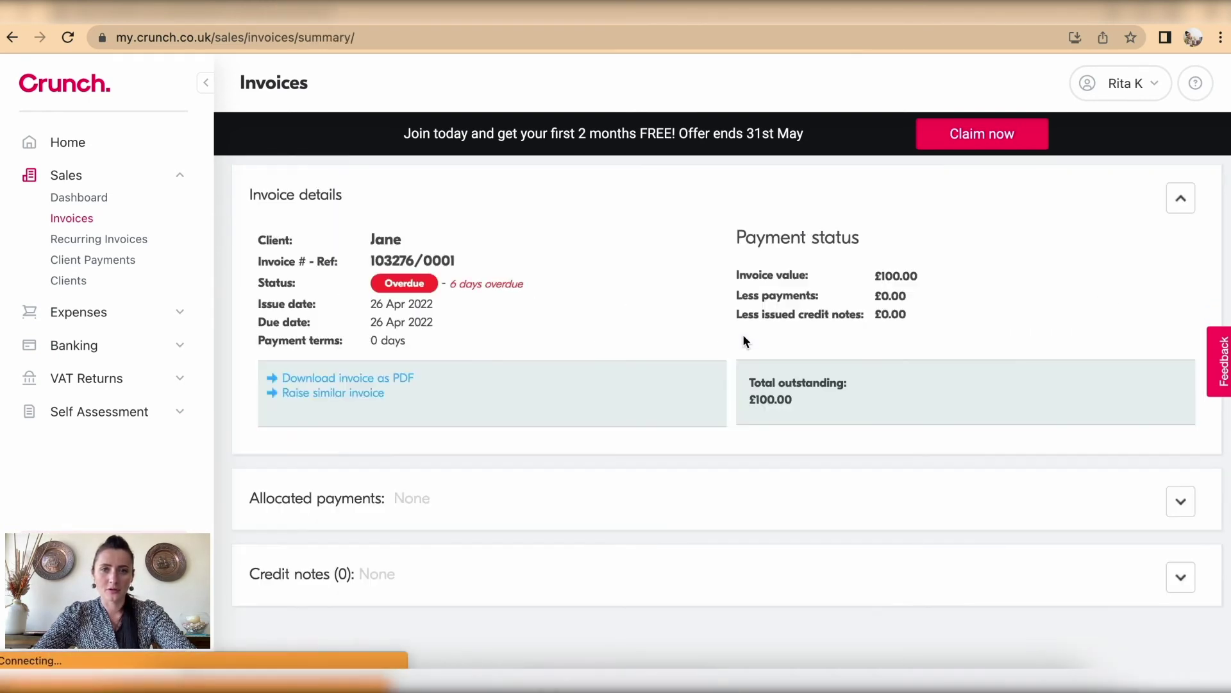
Step: Check its allocated payments and start a new client payment for the invoice
click(1181, 501)
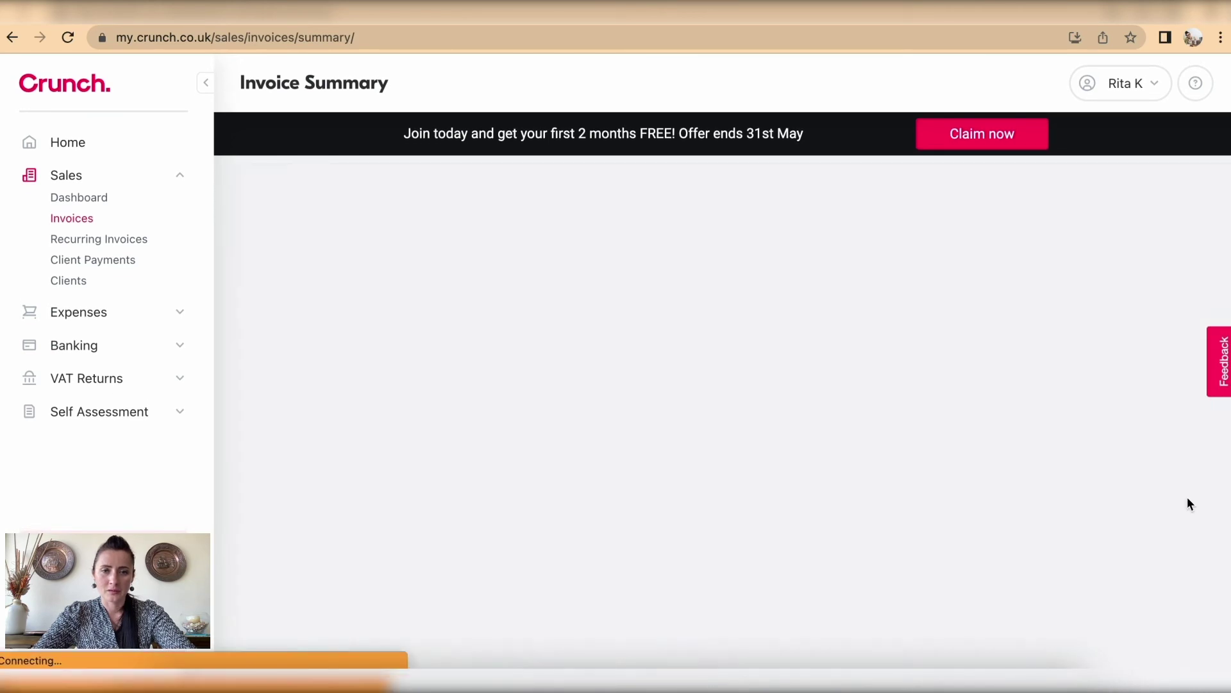
scroll(1179, 499, down, 2)
click(1161, 486)
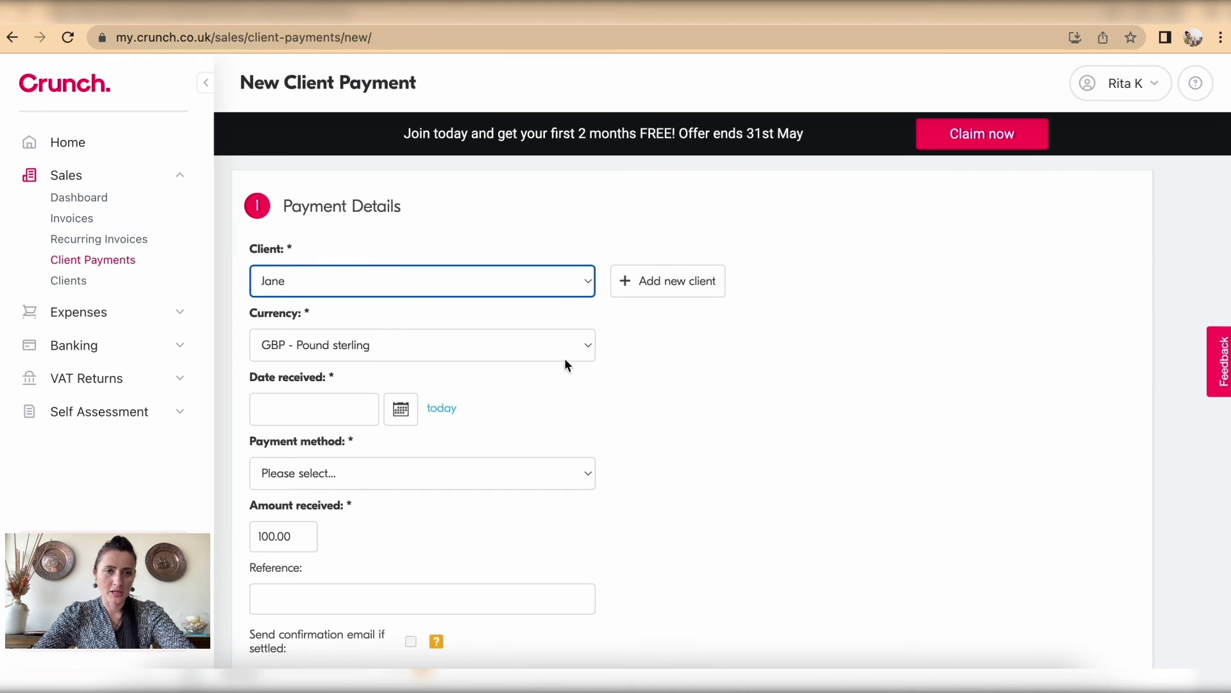
Step: Set the payment's received date to 26 April 2022 and method to bank transfer
scroll(566, 363, down, 2)
click(327, 299)
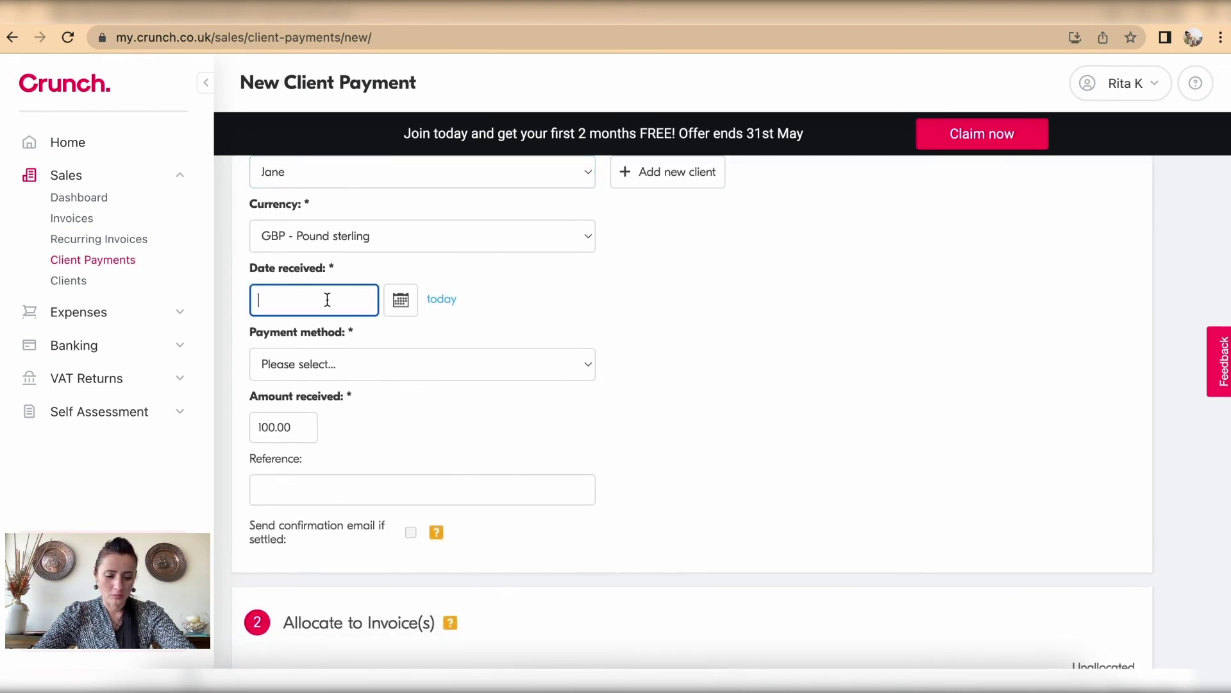
click(400, 300)
click(281, 331)
click(304, 455)
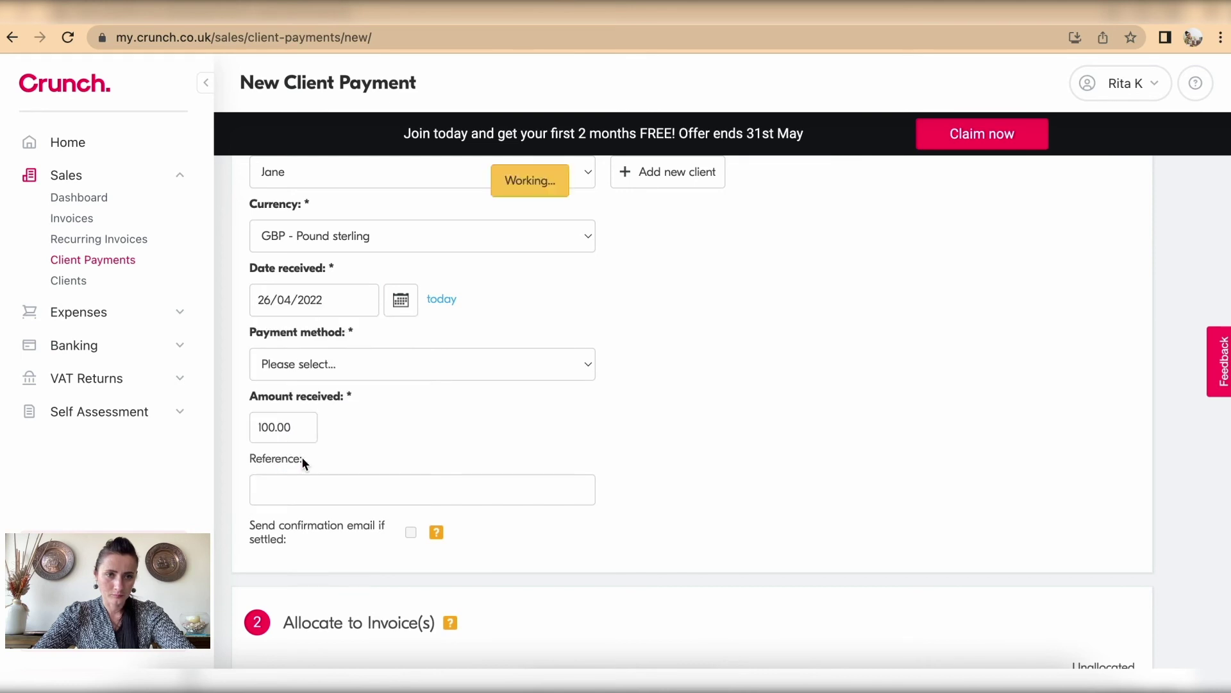
scroll(314, 433, down, 1)
click(340, 296)
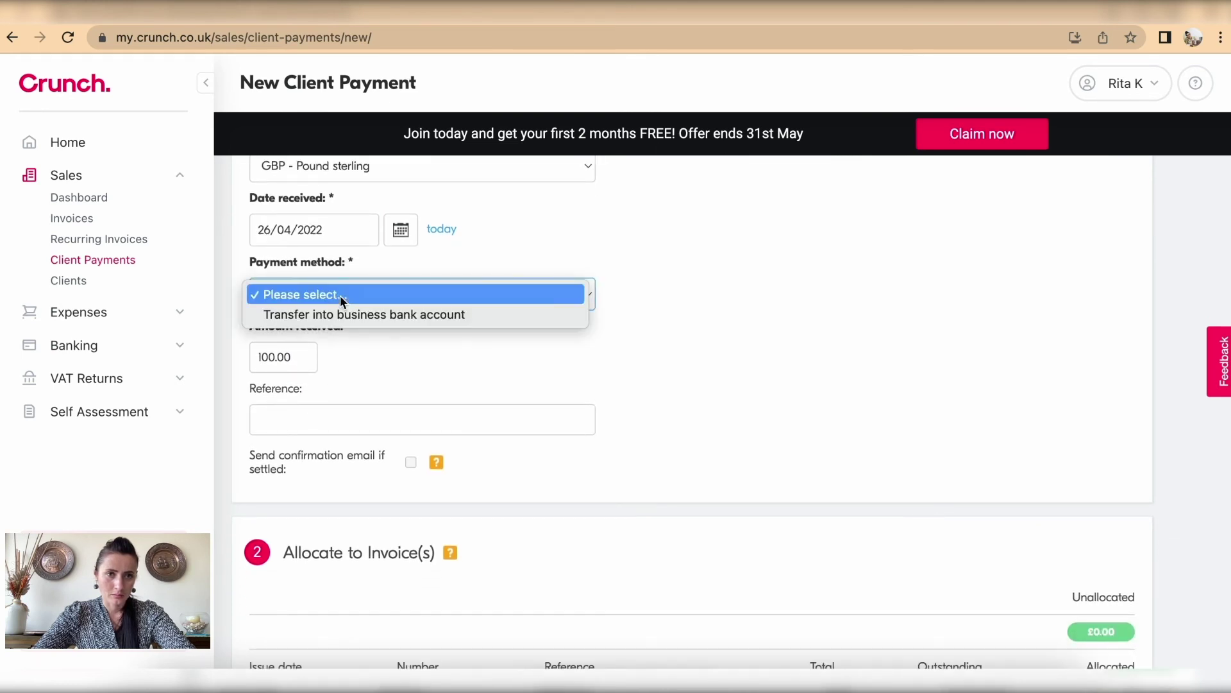
click(344, 314)
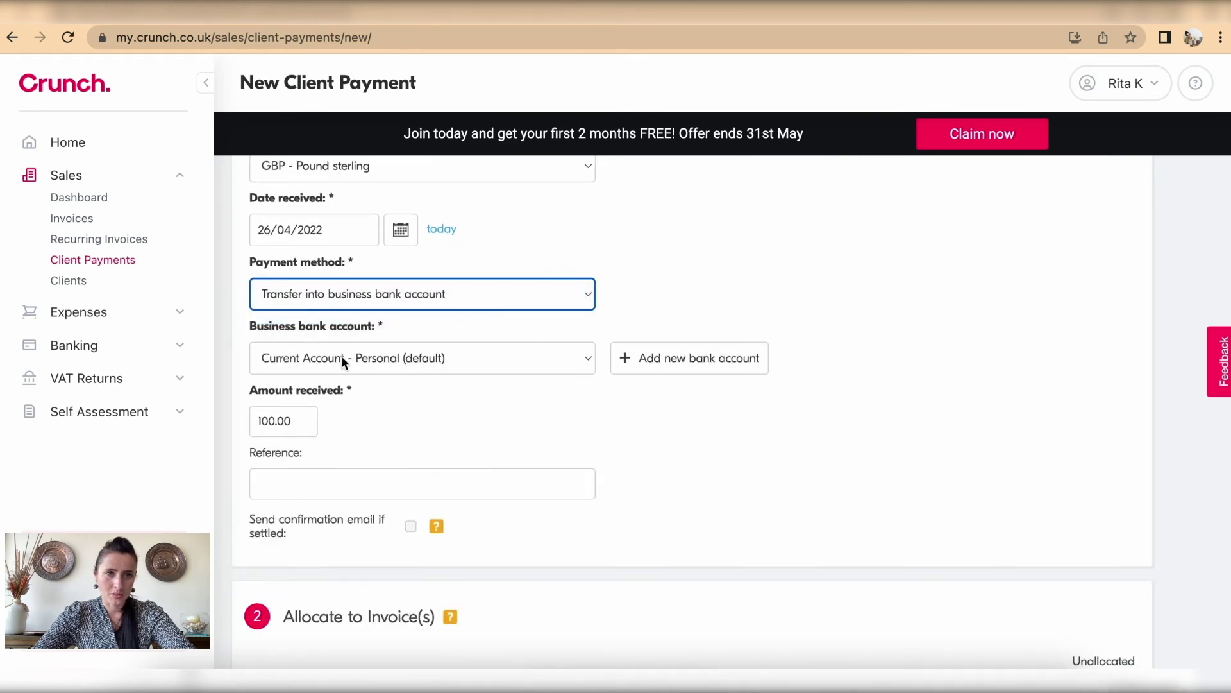
Step: Enter reference 'Paid in cash on hands' and save the £100.00 client payment
scroll(494, 497, down, 2)
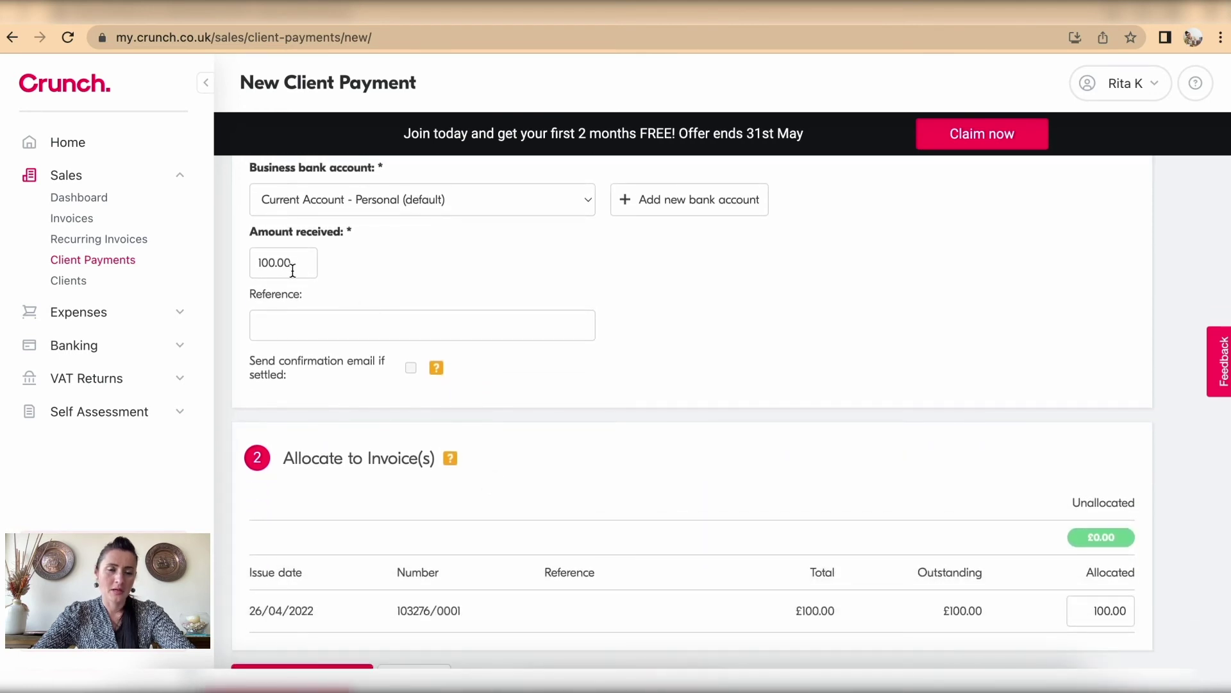
click(310, 319)
text(Paid in ca)
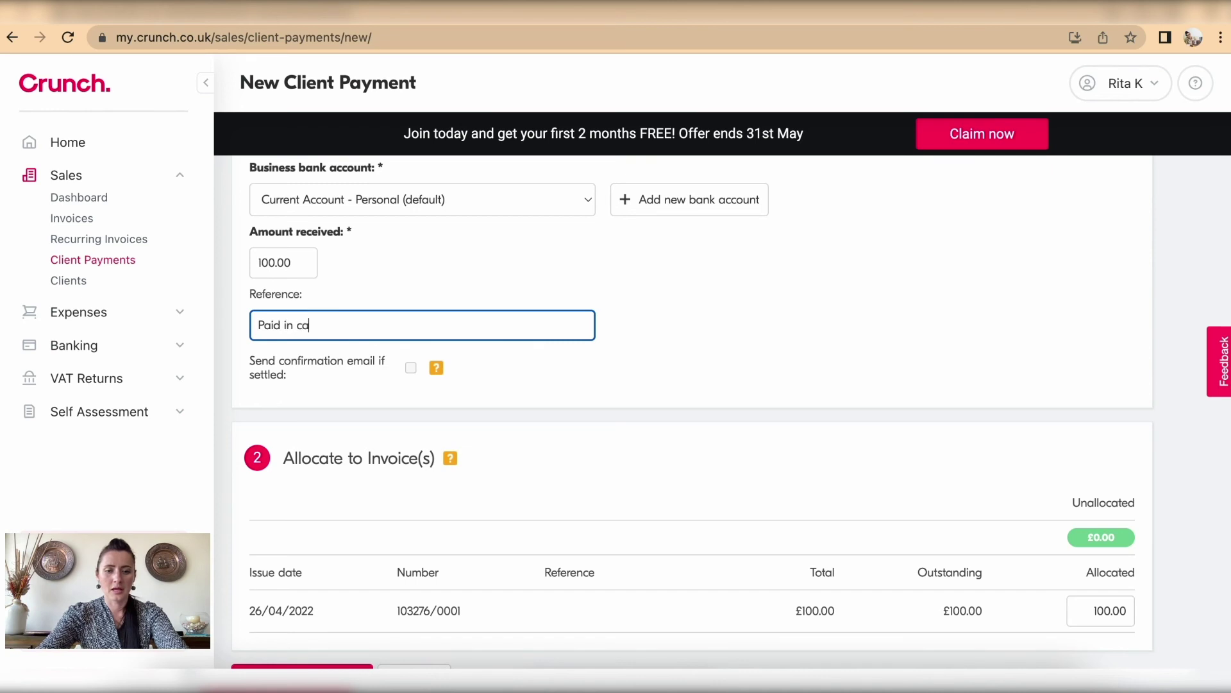
text(sh on hands)
scroll(494, 388, down, 1)
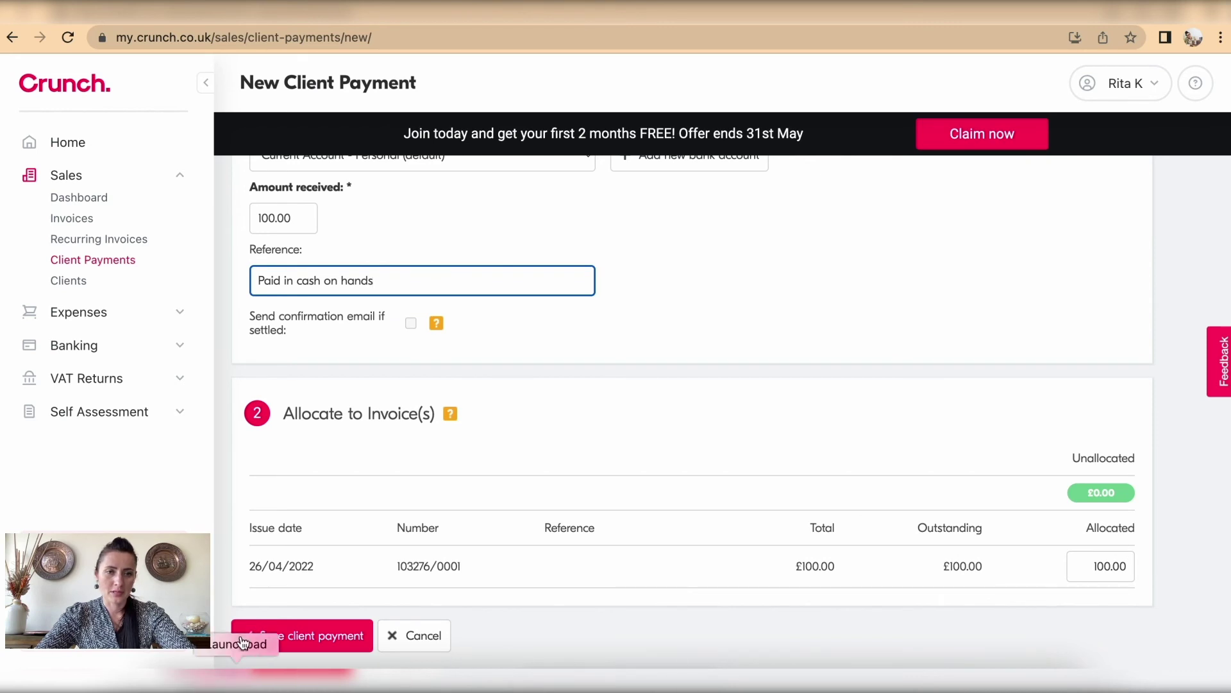
click(298, 635)
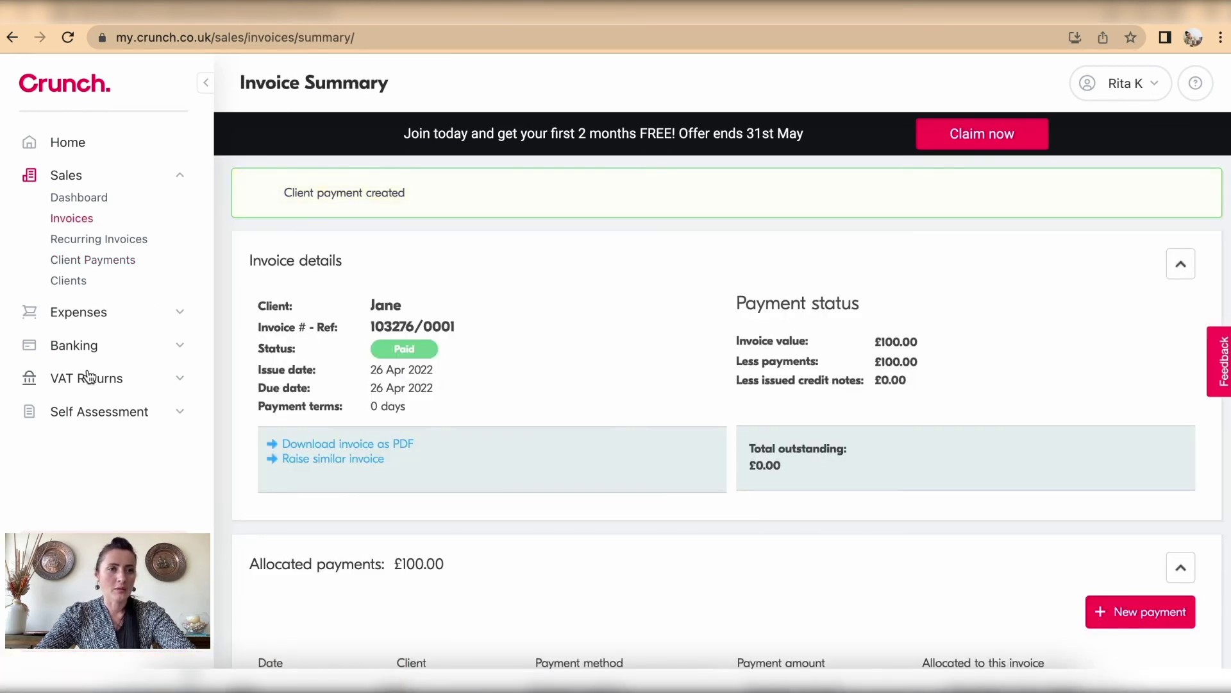
click(78, 353)
Step: Match the +£100.00 statement entry to the client payment instead of the director deposit
click(72, 262)
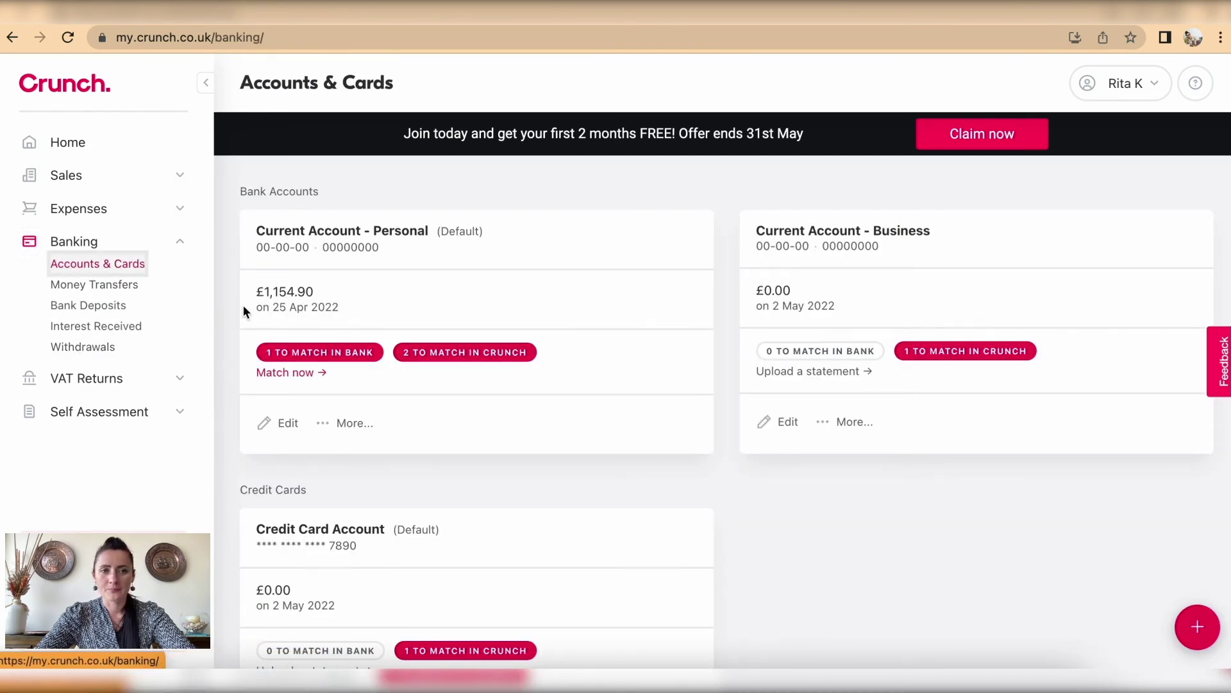
click(296, 372)
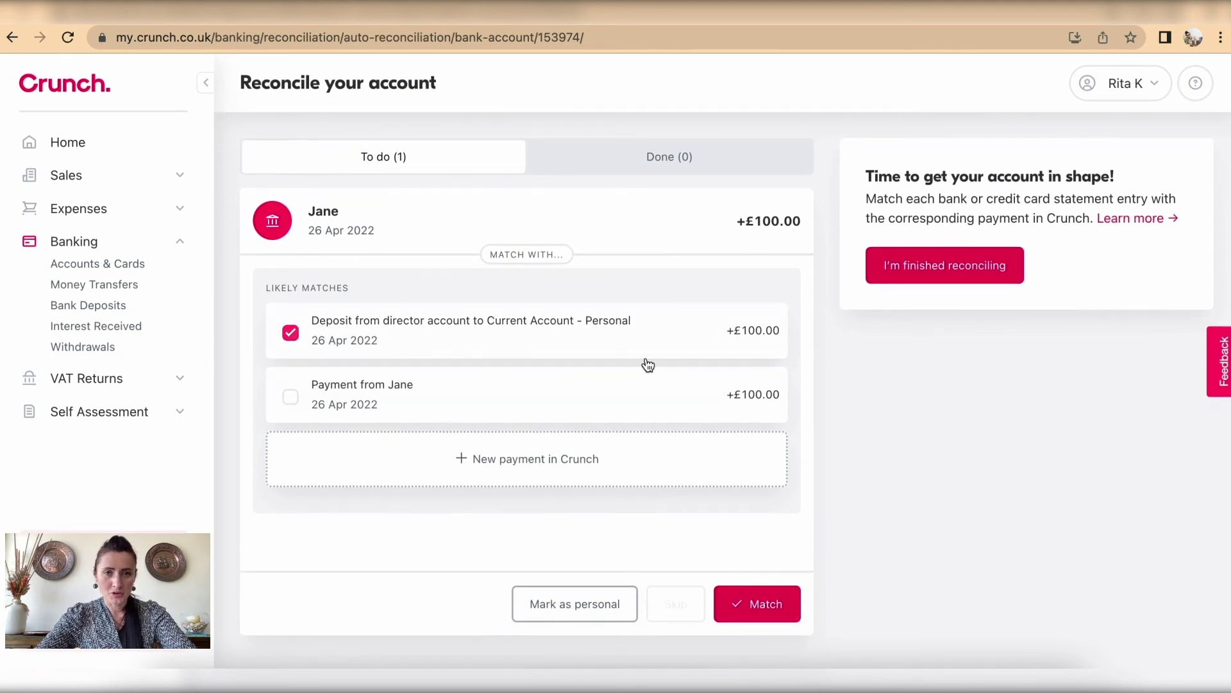
click(293, 336)
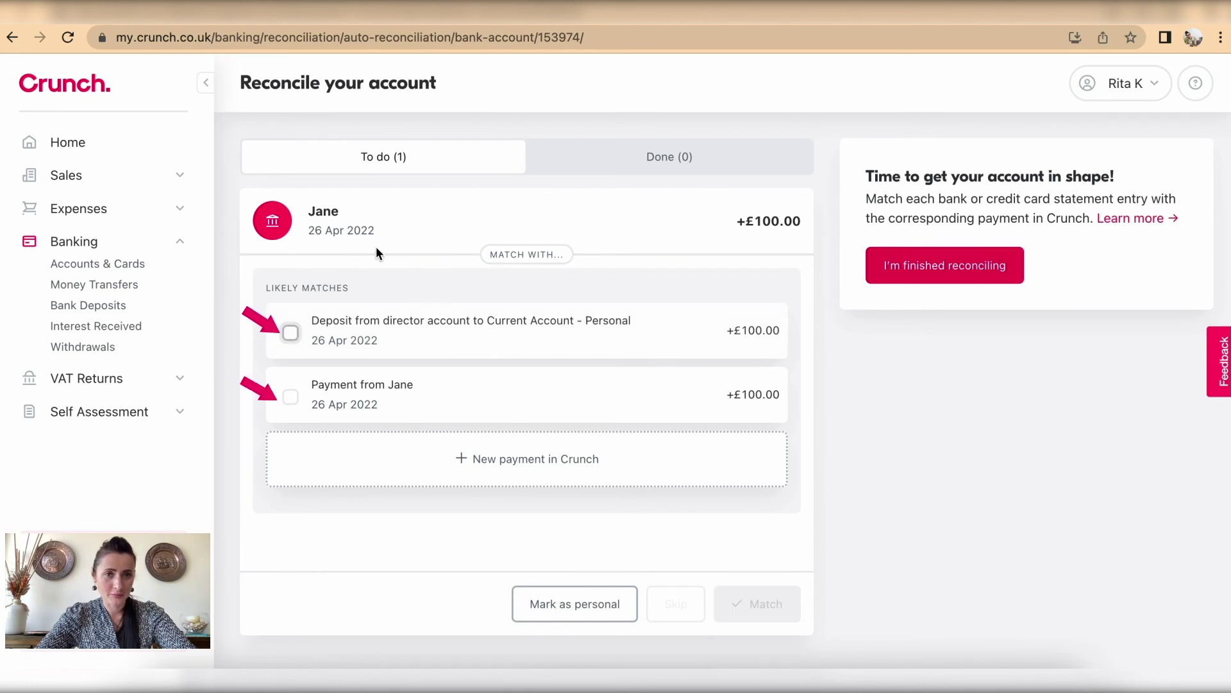
click(289, 400)
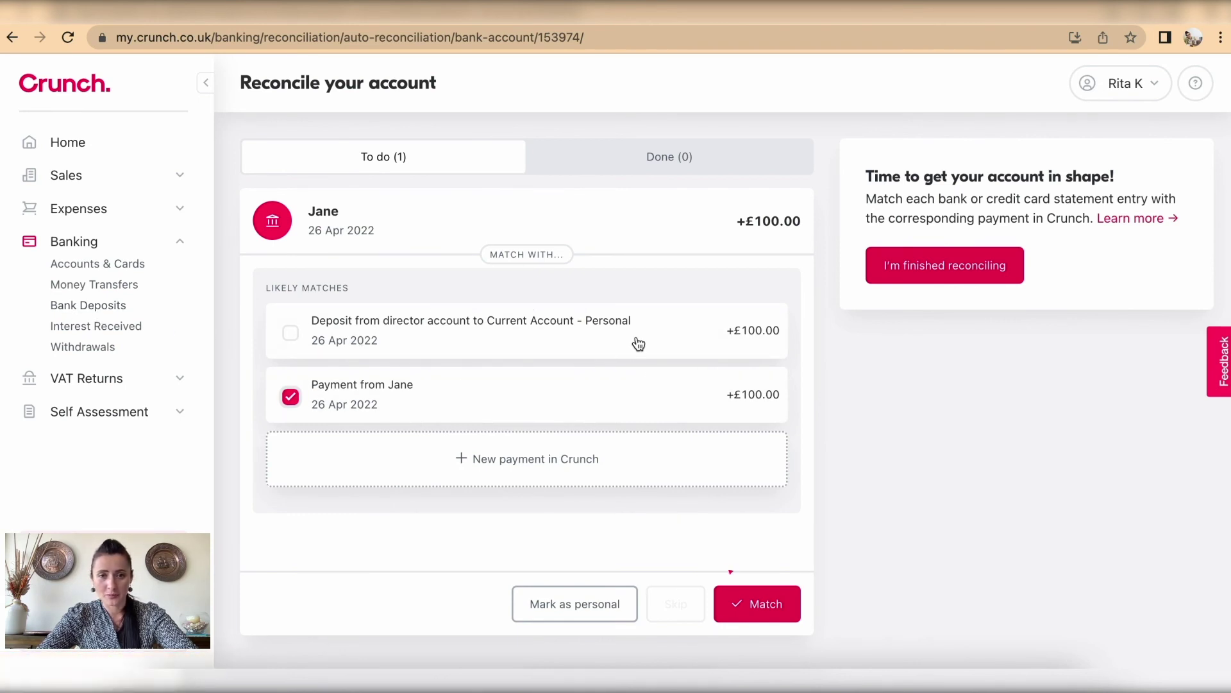
click(764, 602)
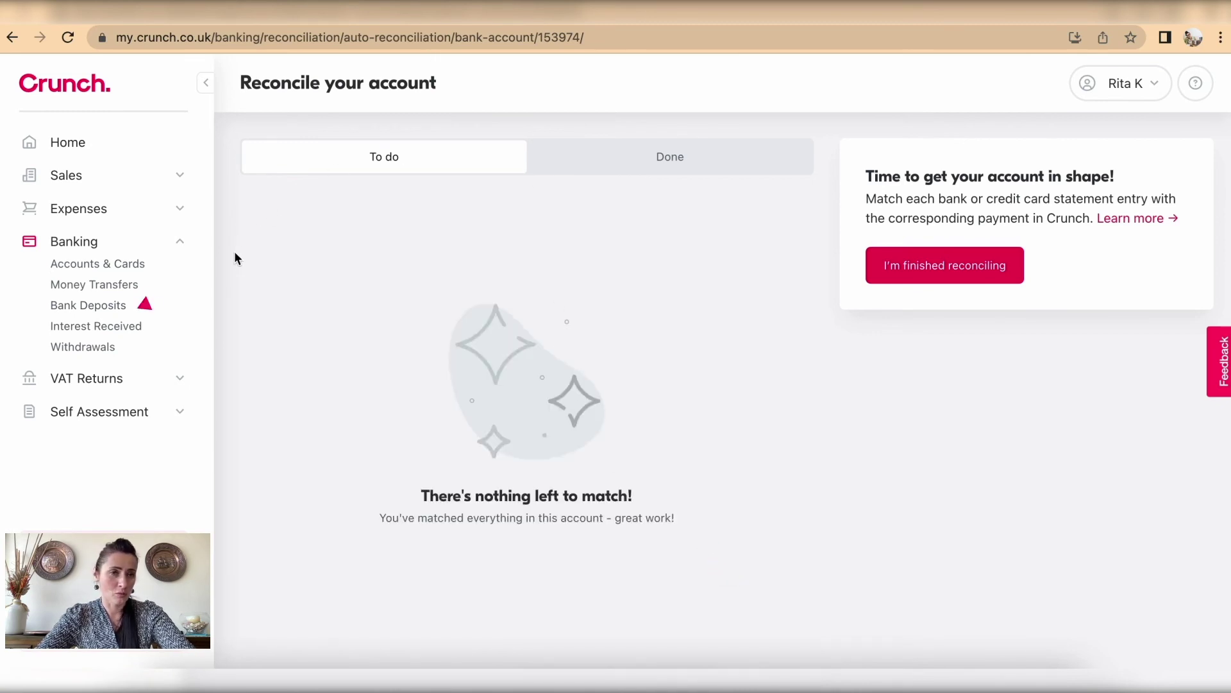
Step: Delete the £100.00 cash bank deposit and return to Accounts & Cards
click(96, 307)
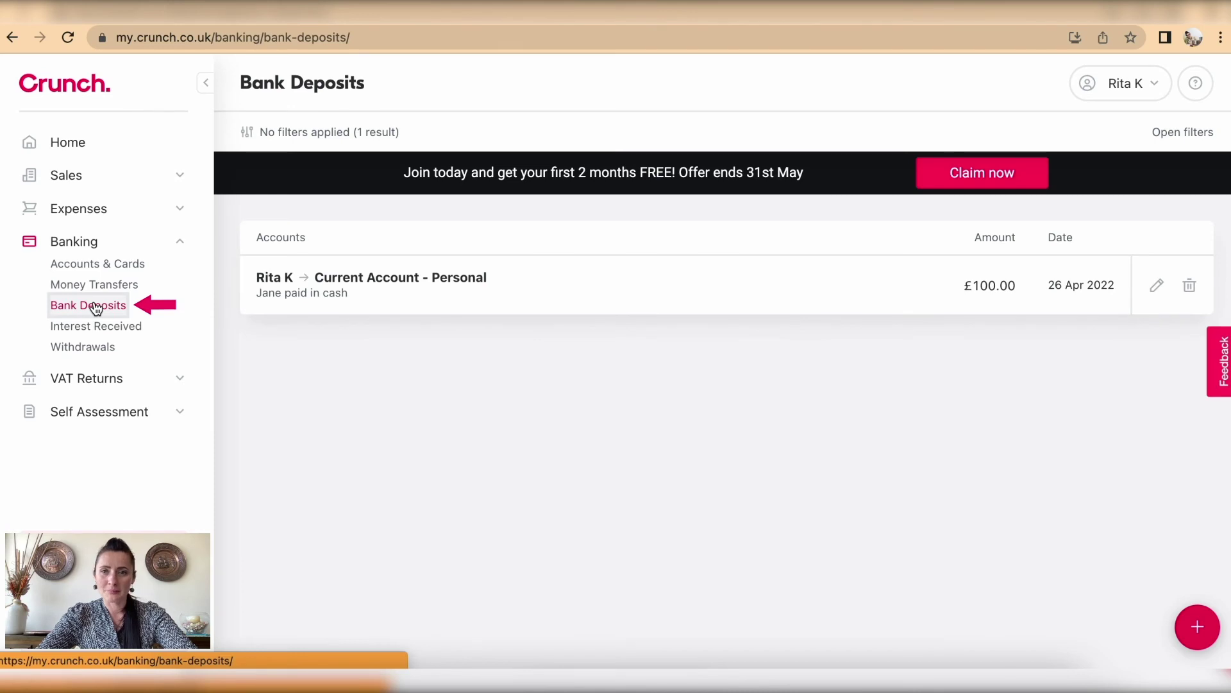
click(1189, 289)
click(780, 377)
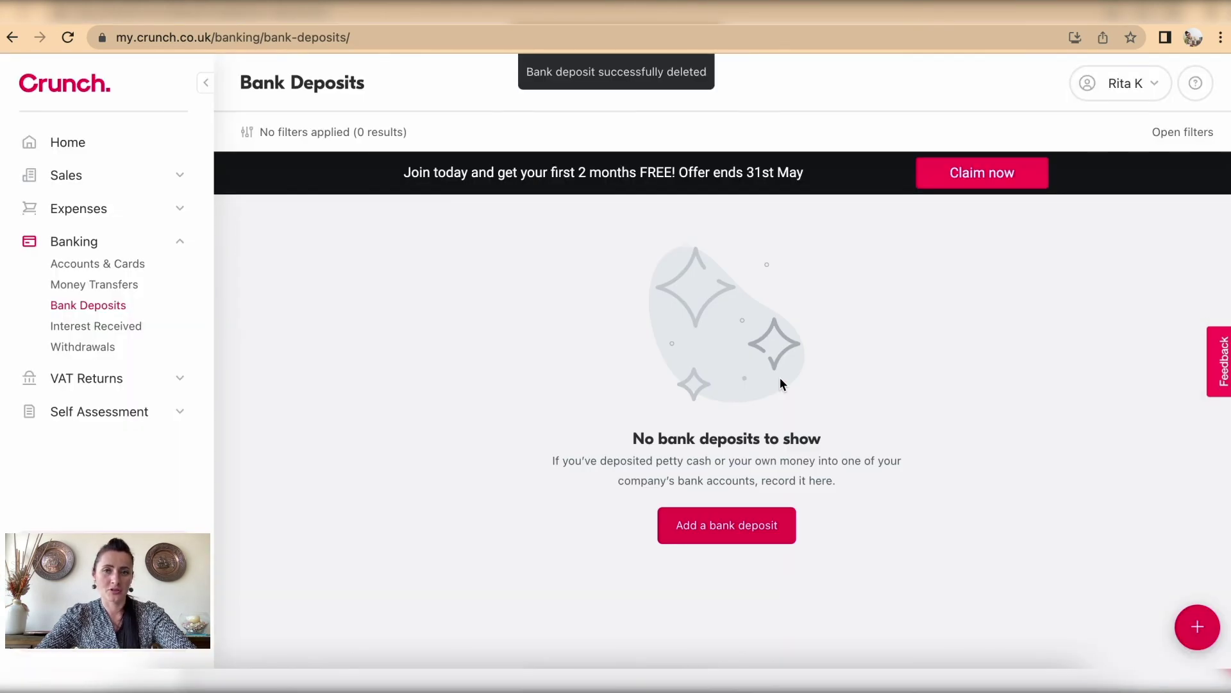
click(96, 265)
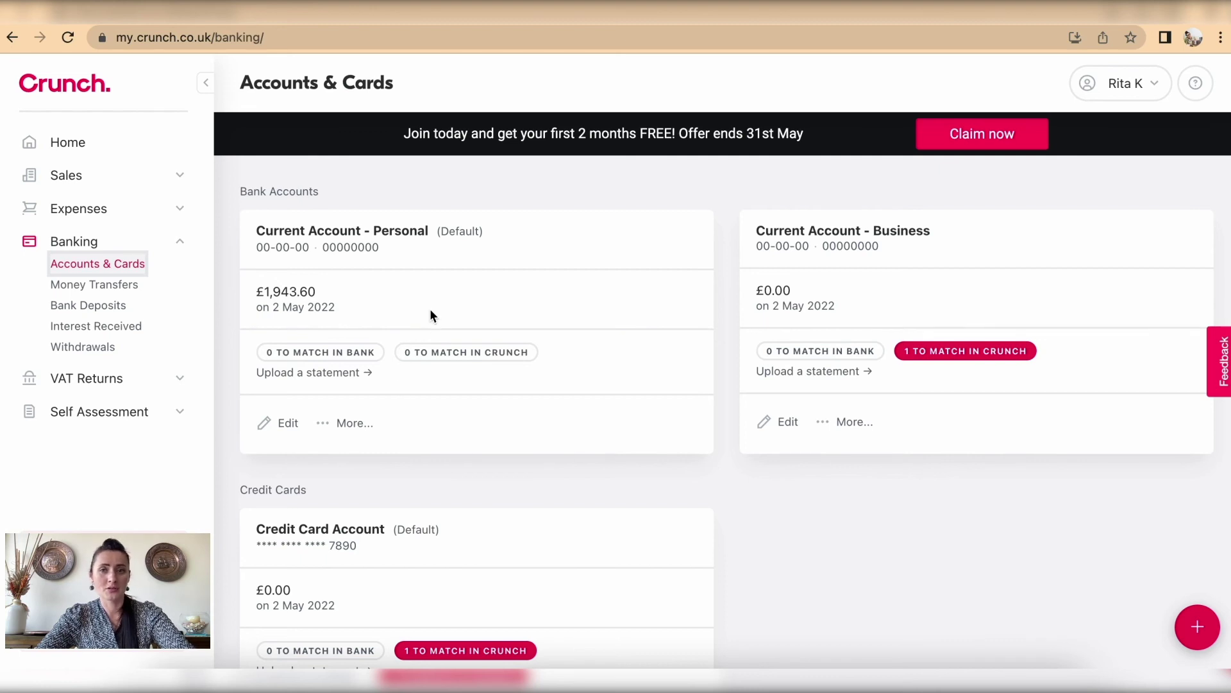
Step: Open and close the Personal account card's More... options menu
scroll(499, 422, down, 2)
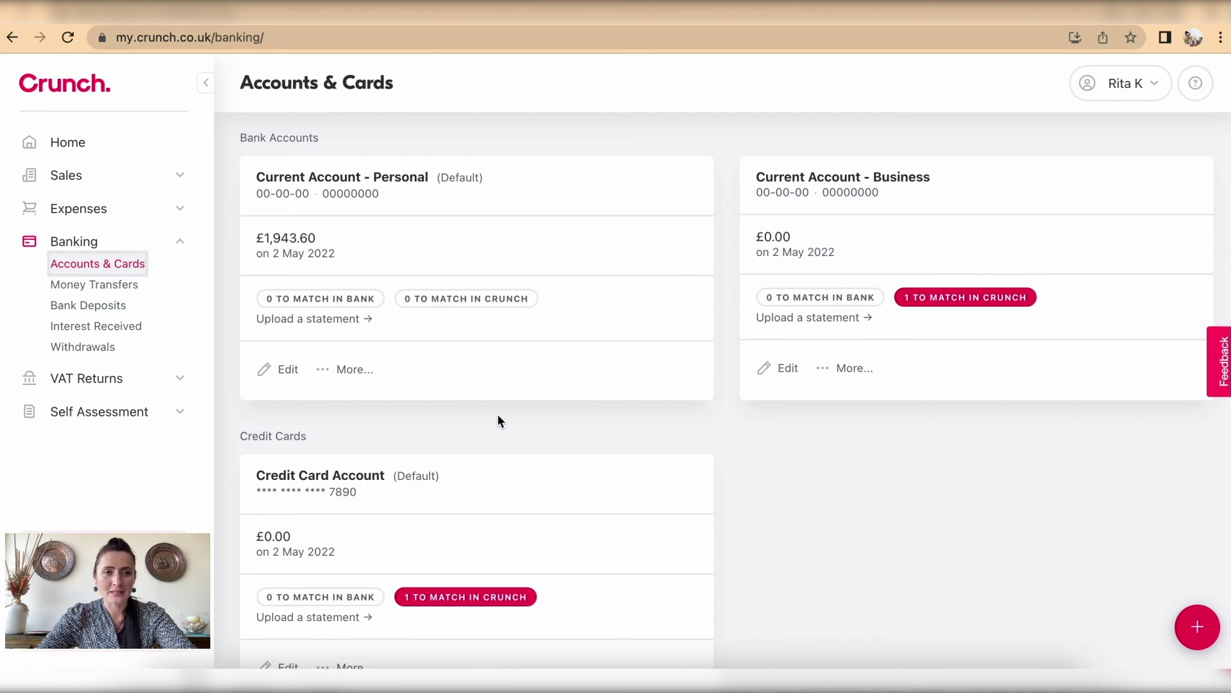
click(353, 370)
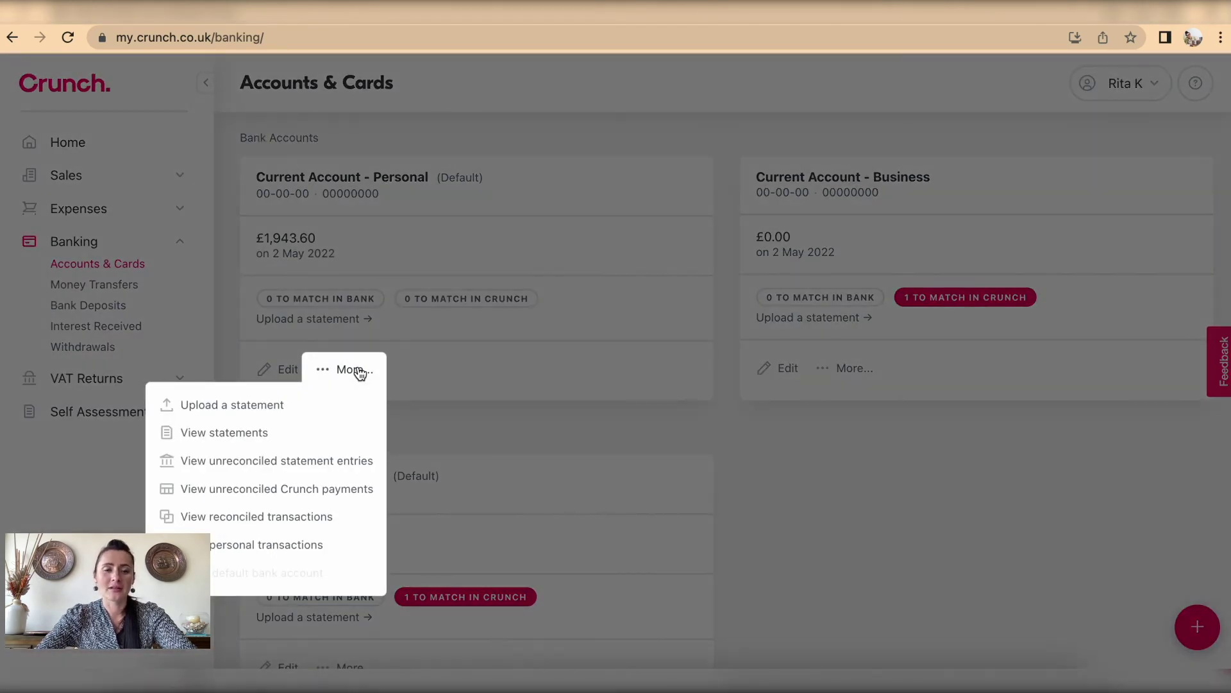
click(437, 378)
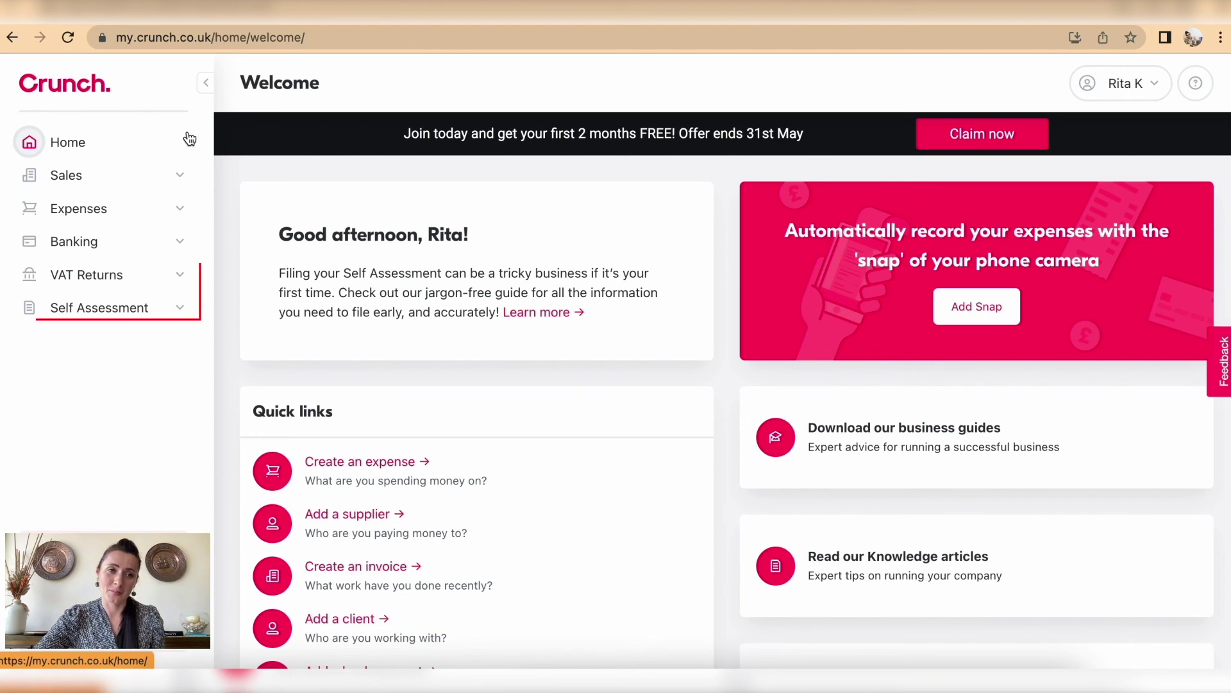
click(109, 280)
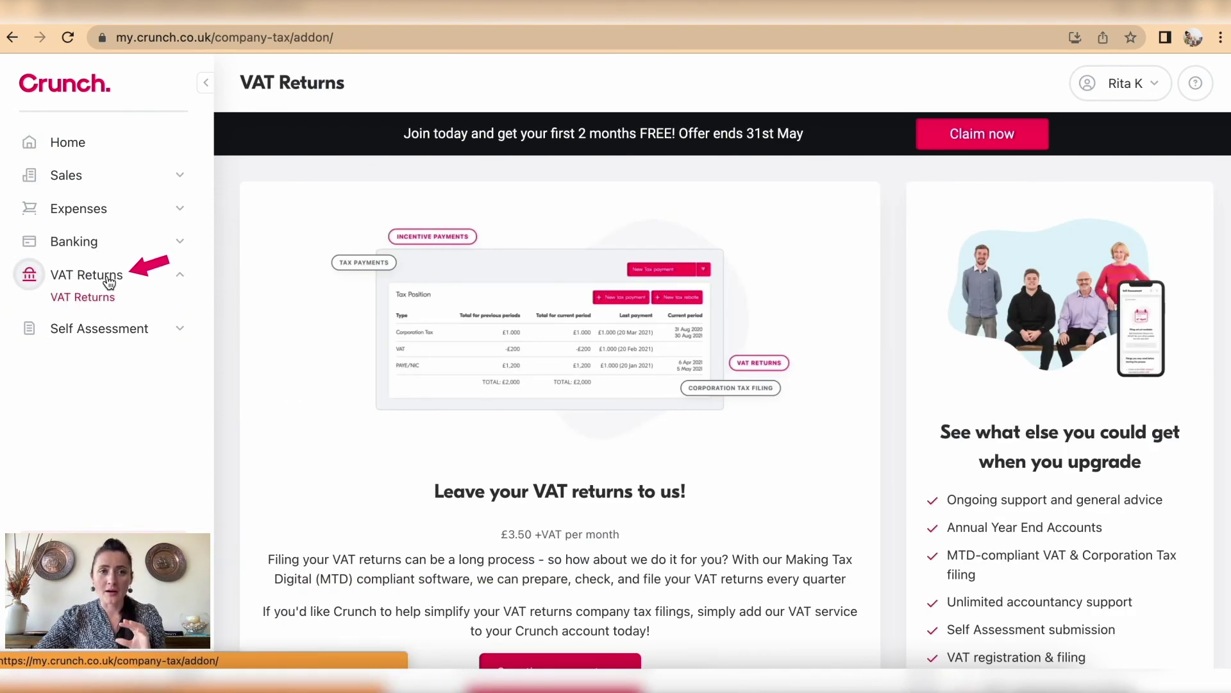
scroll(266, 358, down, 2)
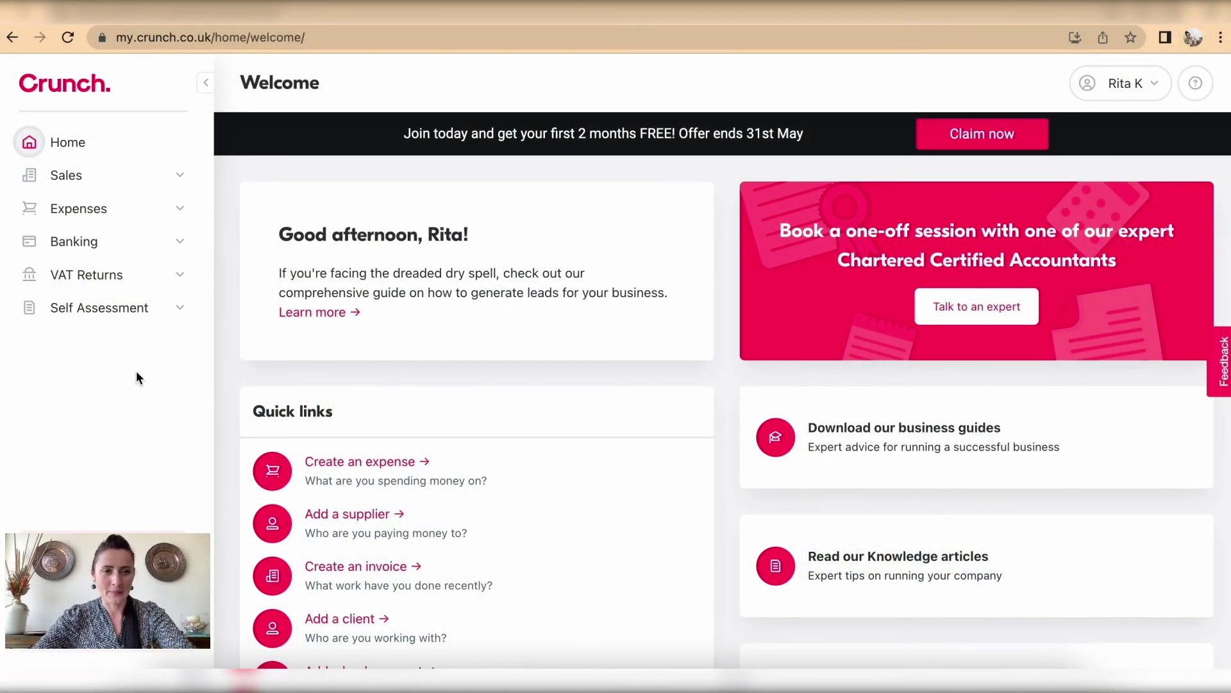
Step: Open Self Assessment and review the 2021/22 draft and 2020/21 not-started returns
click(113, 311)
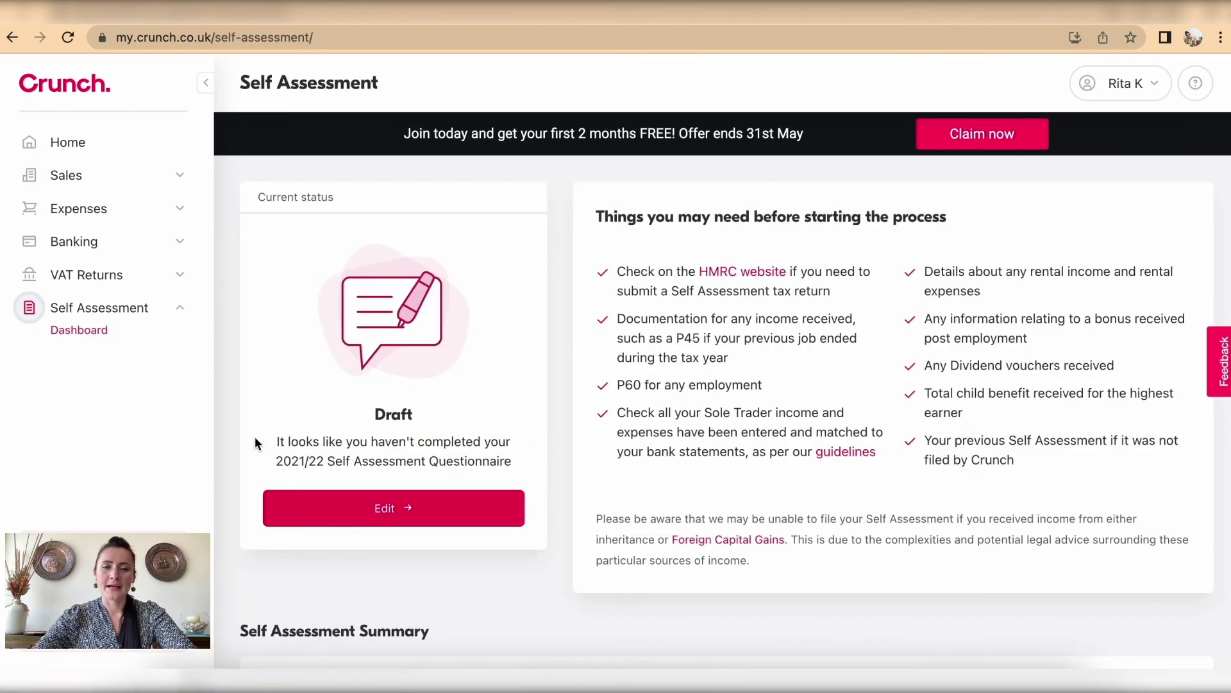
scroll(255, 437, down, 3)
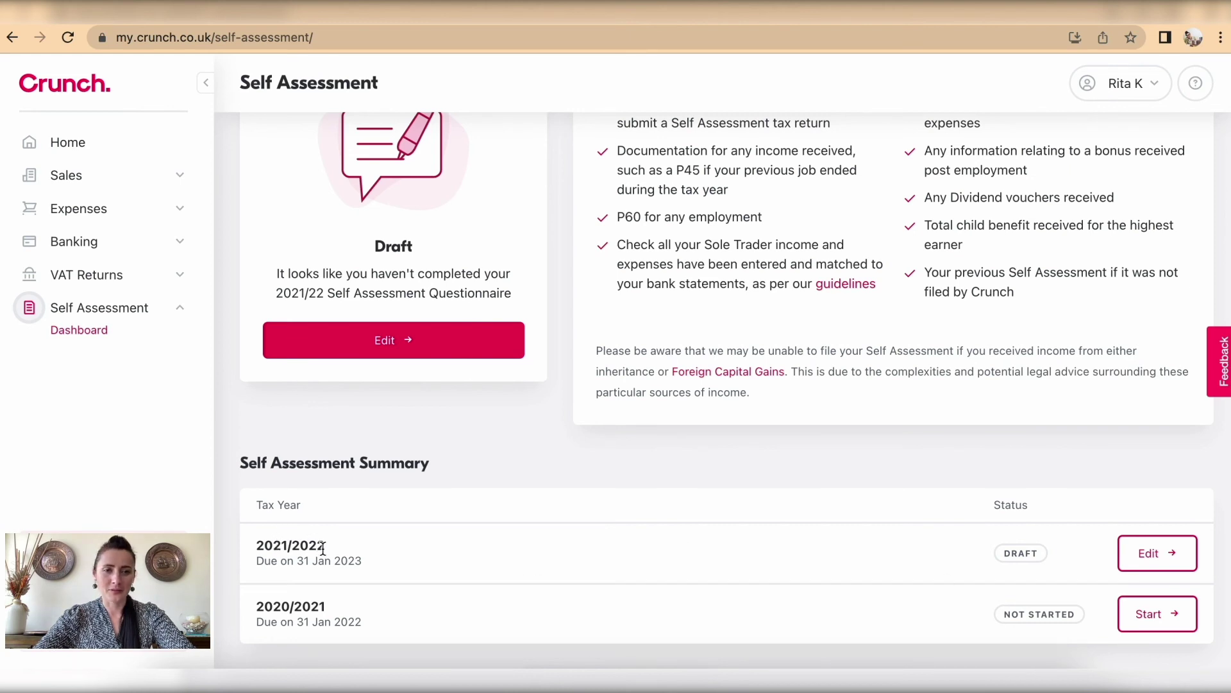
scroll(394, 532, up, 3)
scroll(404, 507, down, 3)
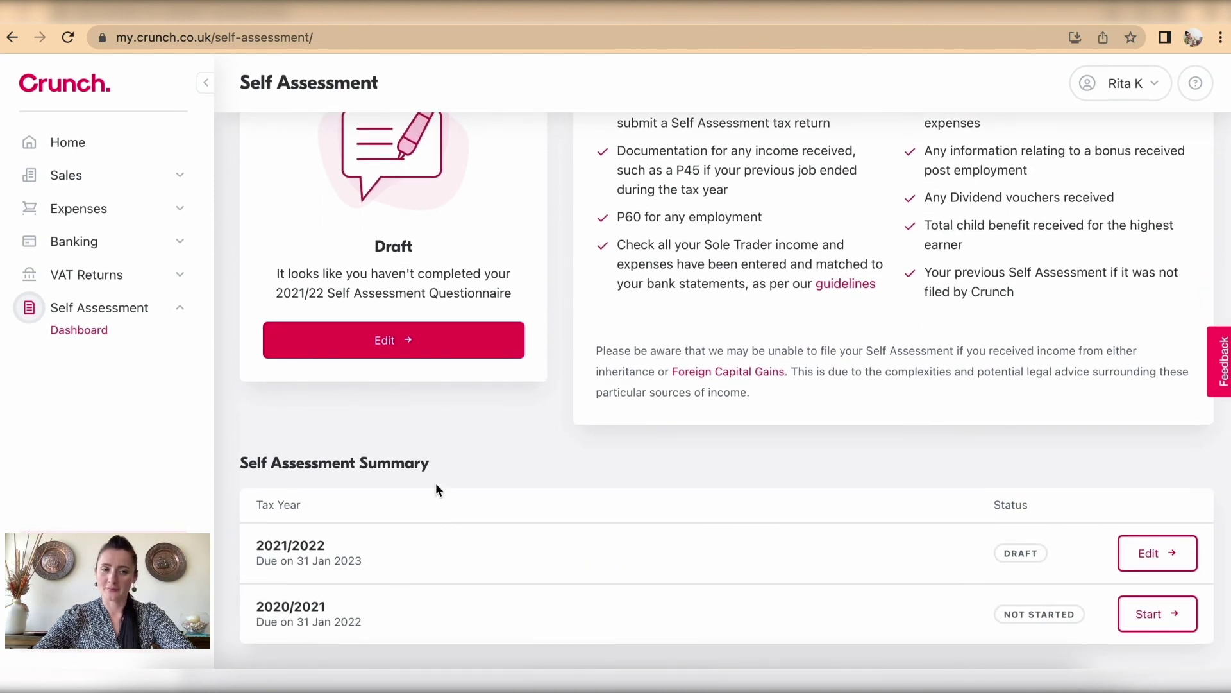
scroll(436, 488, up, 3)
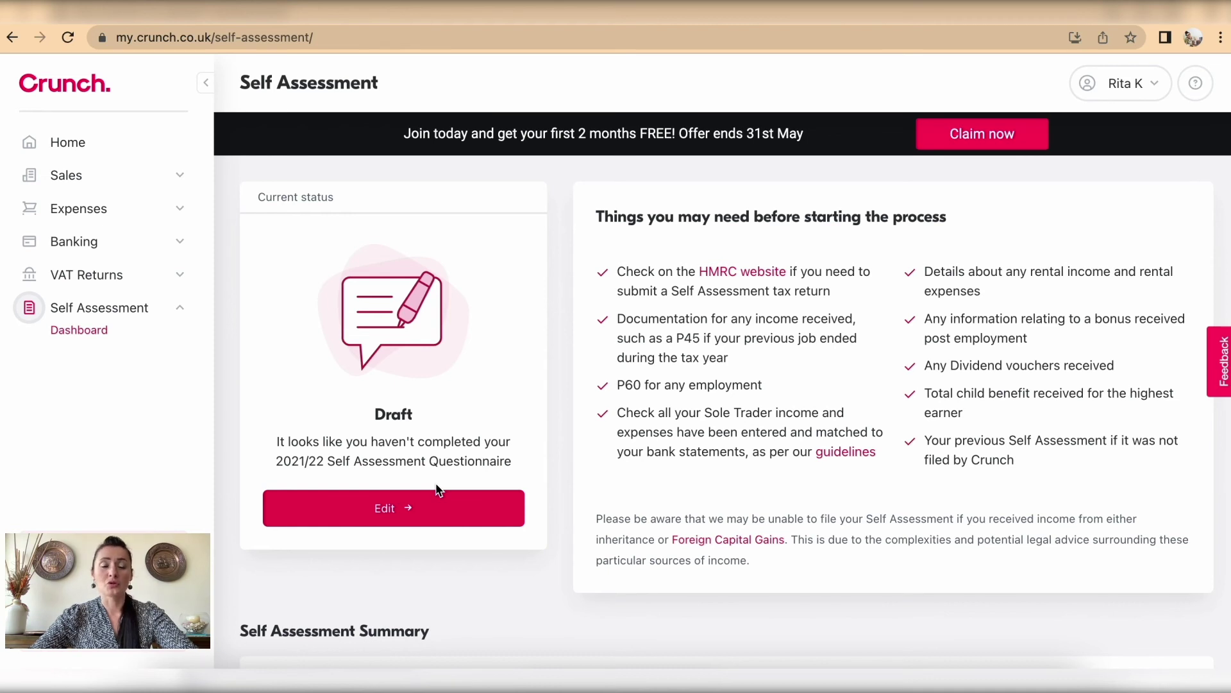
scroll(436, 488, down, 1)
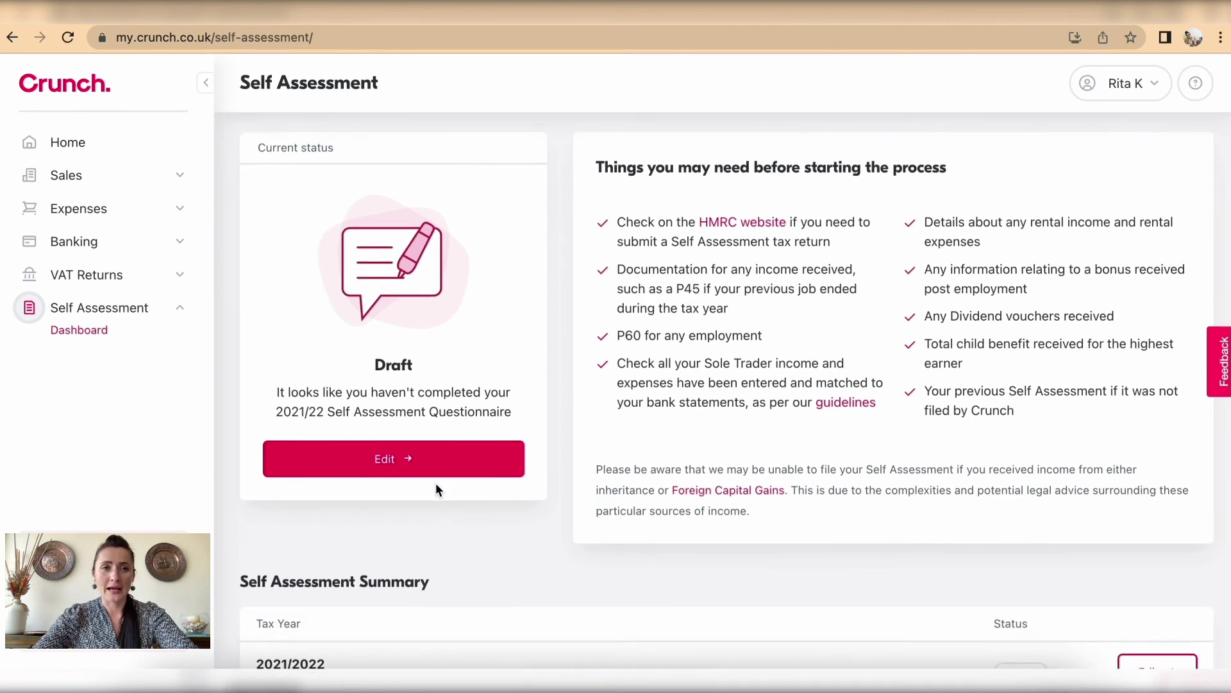
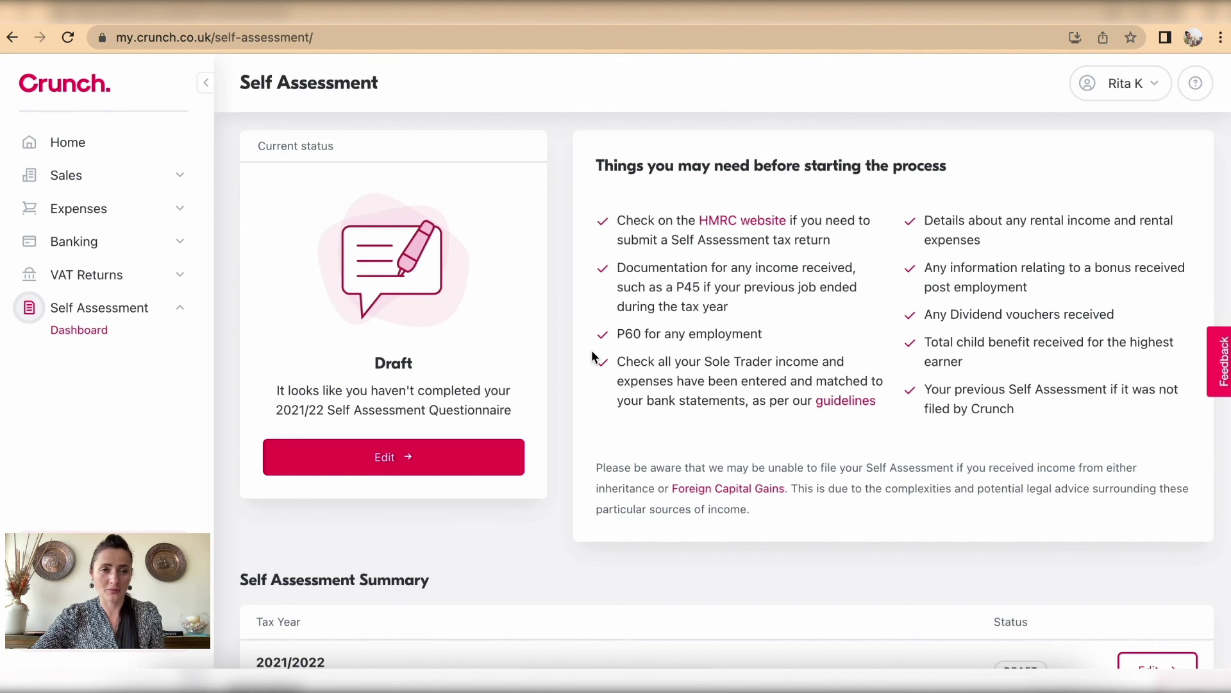
Step: Start the 2020/2021 return and accept the overdue notice to reach Personal Information
scroll(592, 355, down, 3)
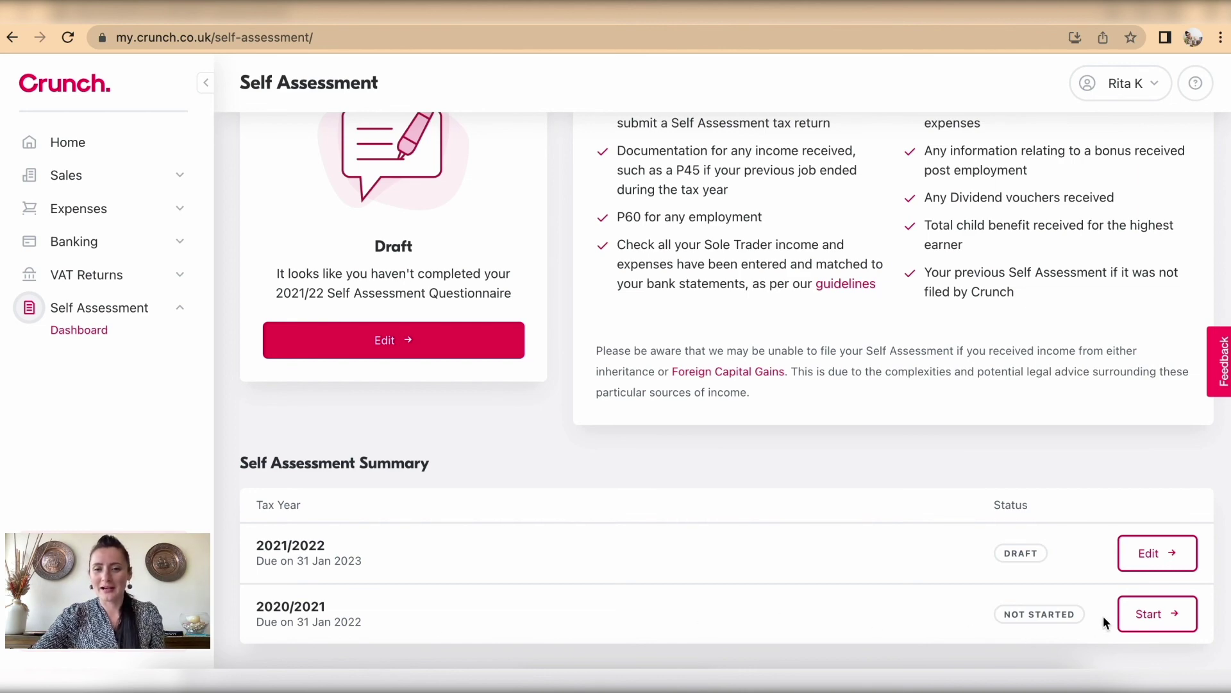
click(1144, 615)
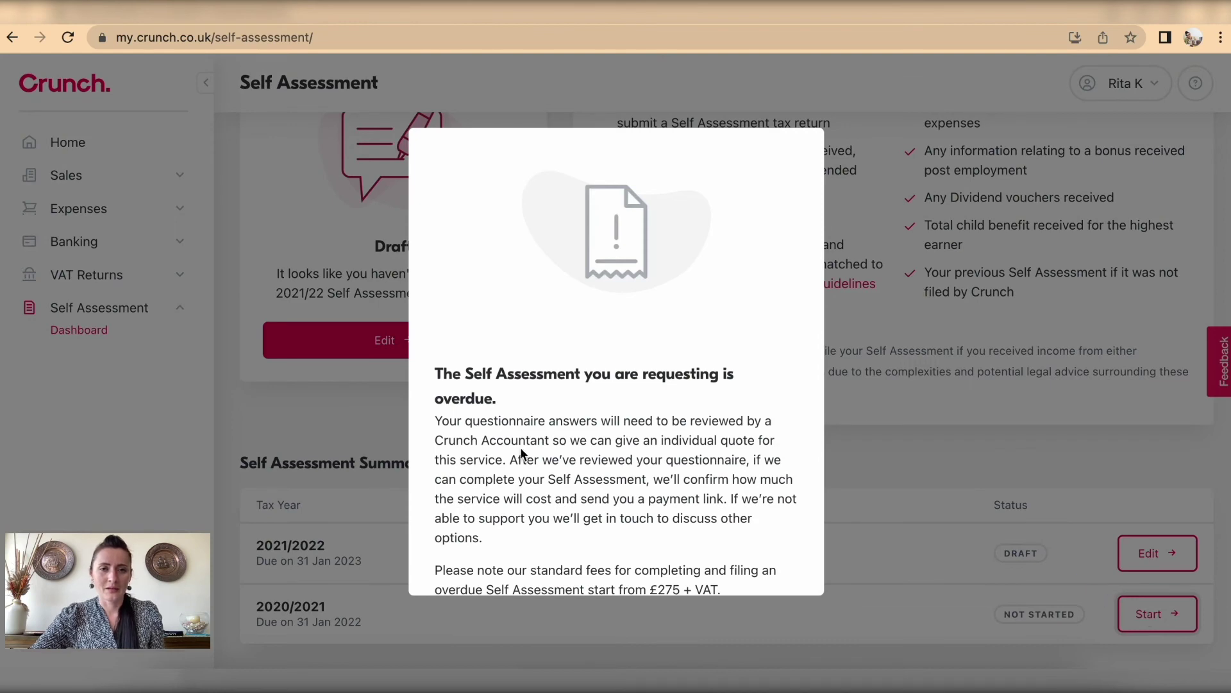
scroll(522, 453, down, 3)
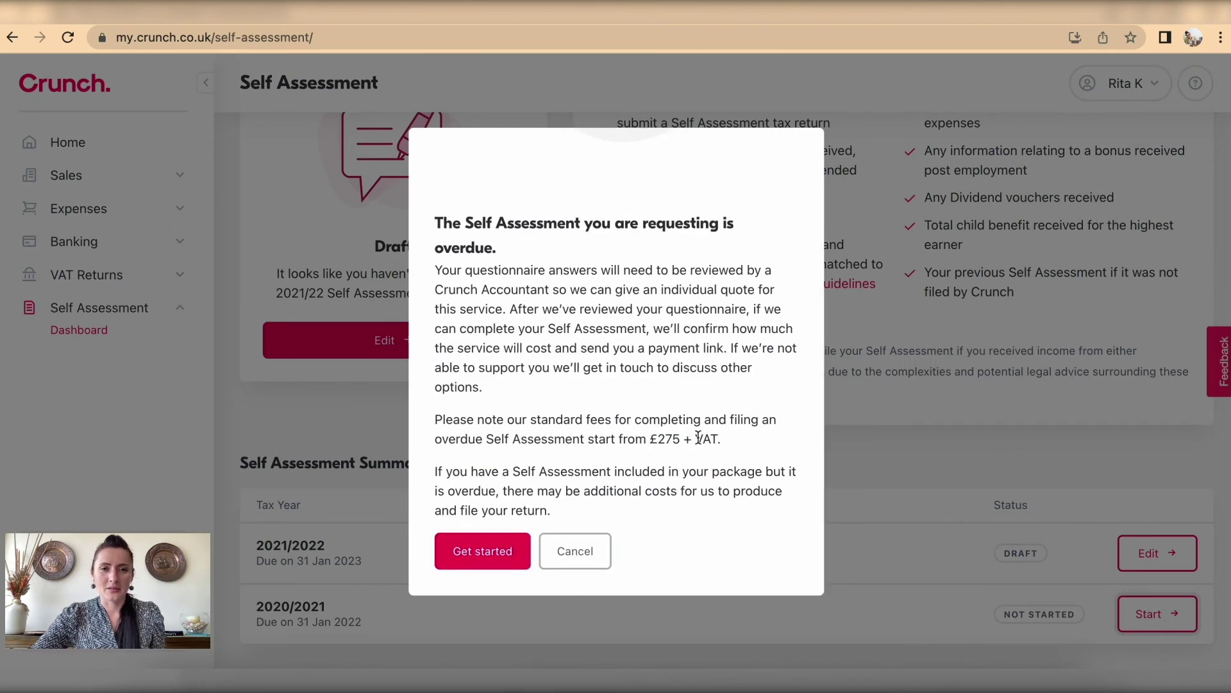
click(484, 552)
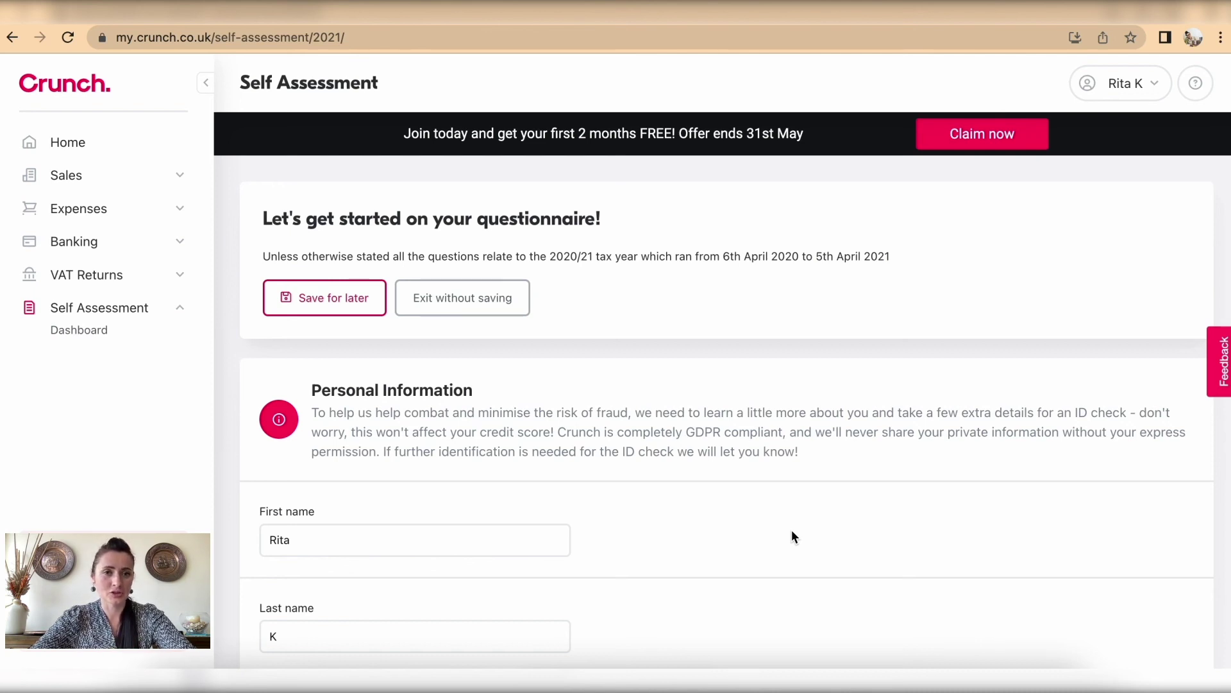
scroll(792, 531, down, 4)
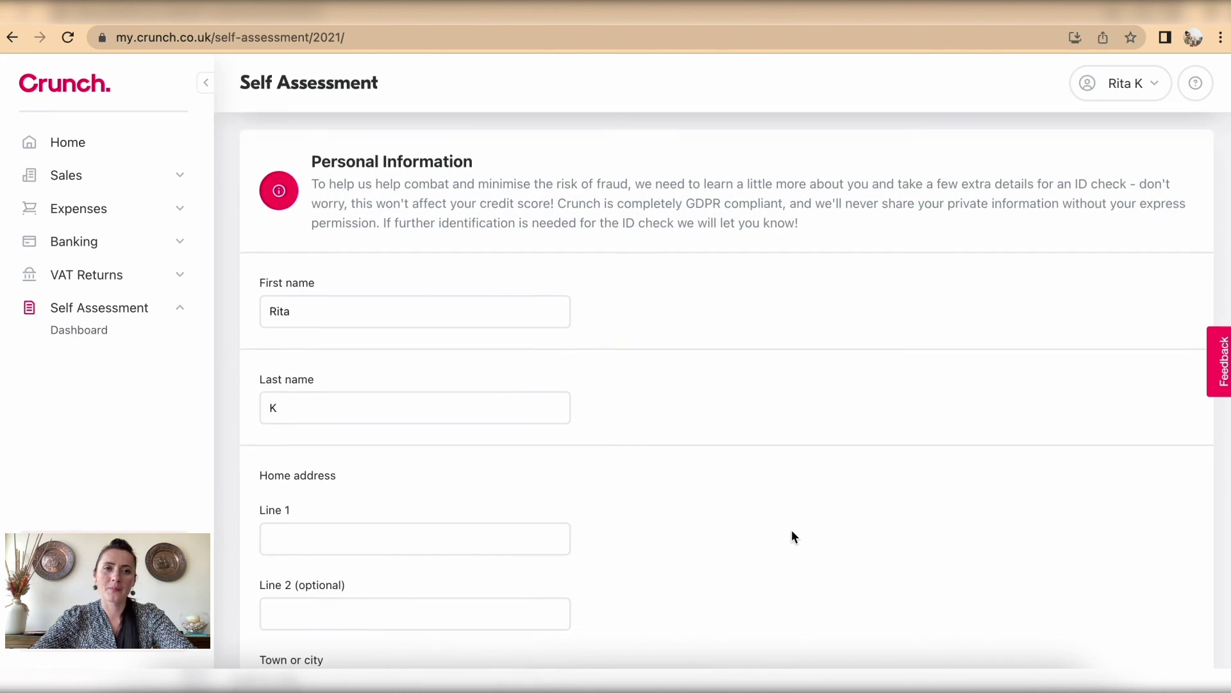
scroll(791, 536, down, 5)
scroll(793, 536, up, 5)
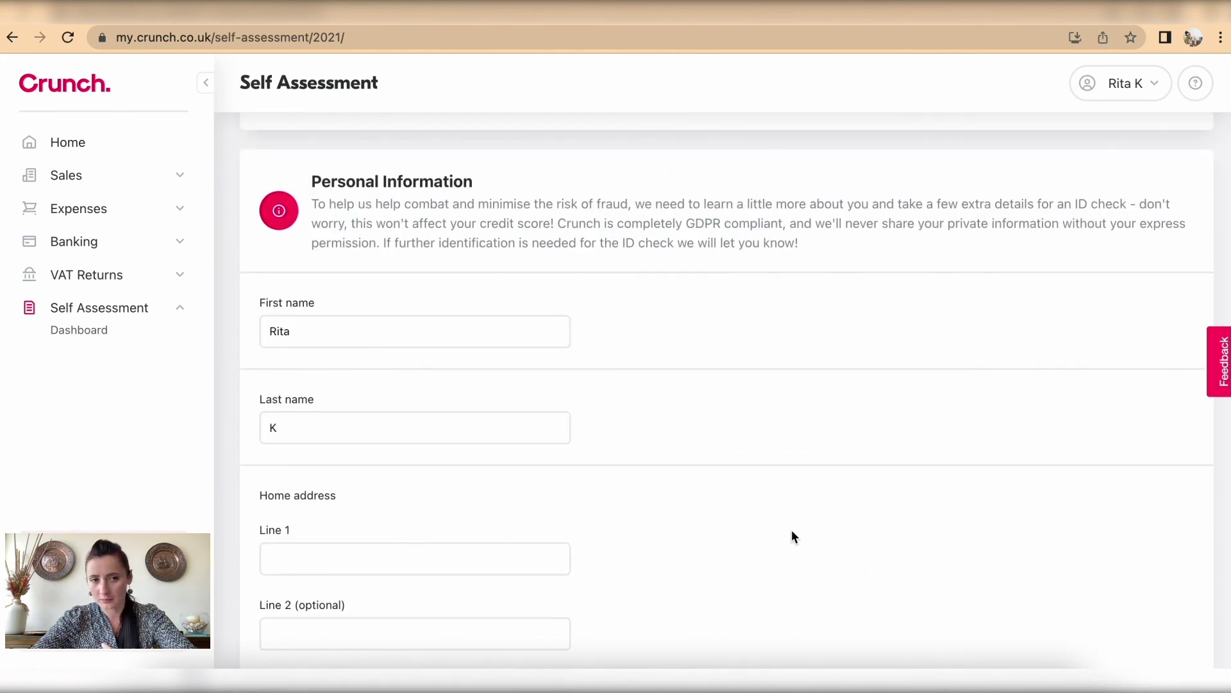
scroll(791, 536, down, 10)
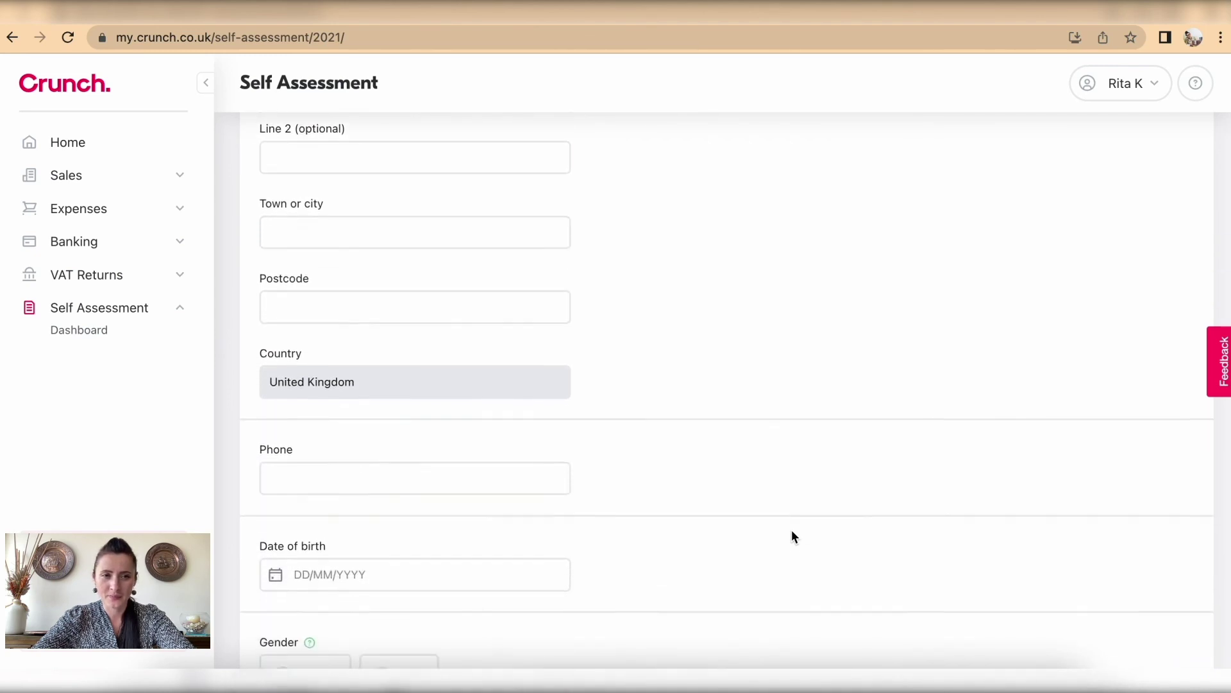
scroll(791, 536, down, 4)
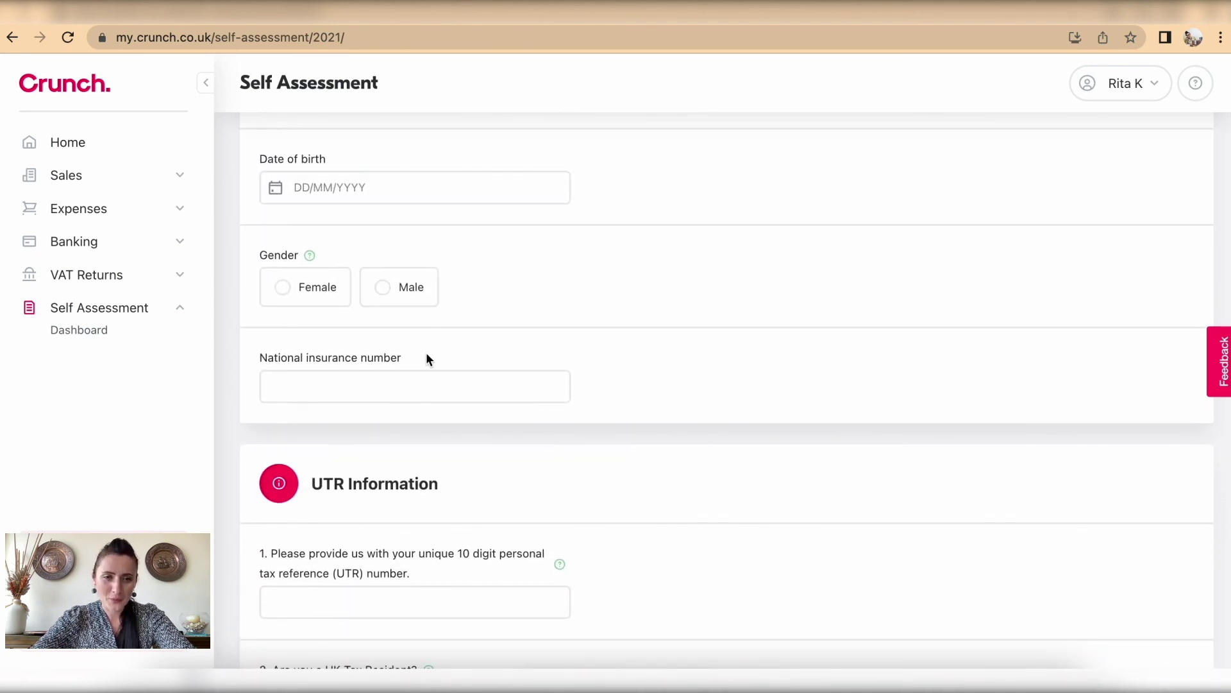
drag(415, 359, 246, 367)
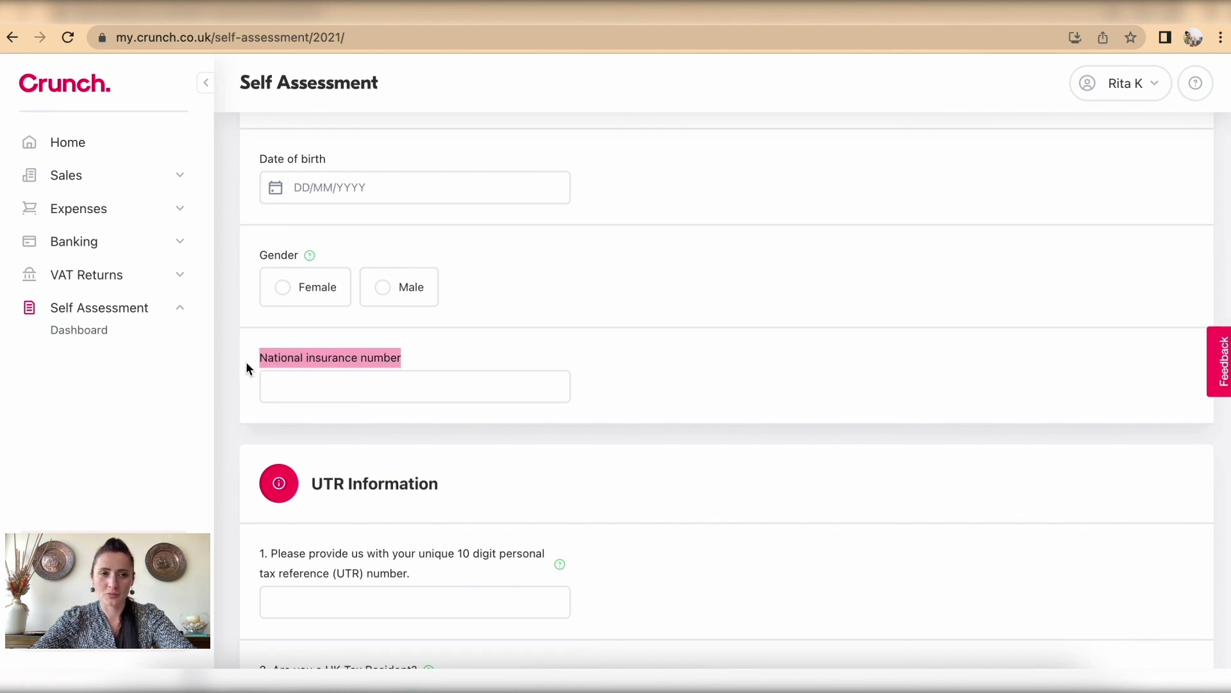
click(448, 356)
scroll(448, 360, down, 4)
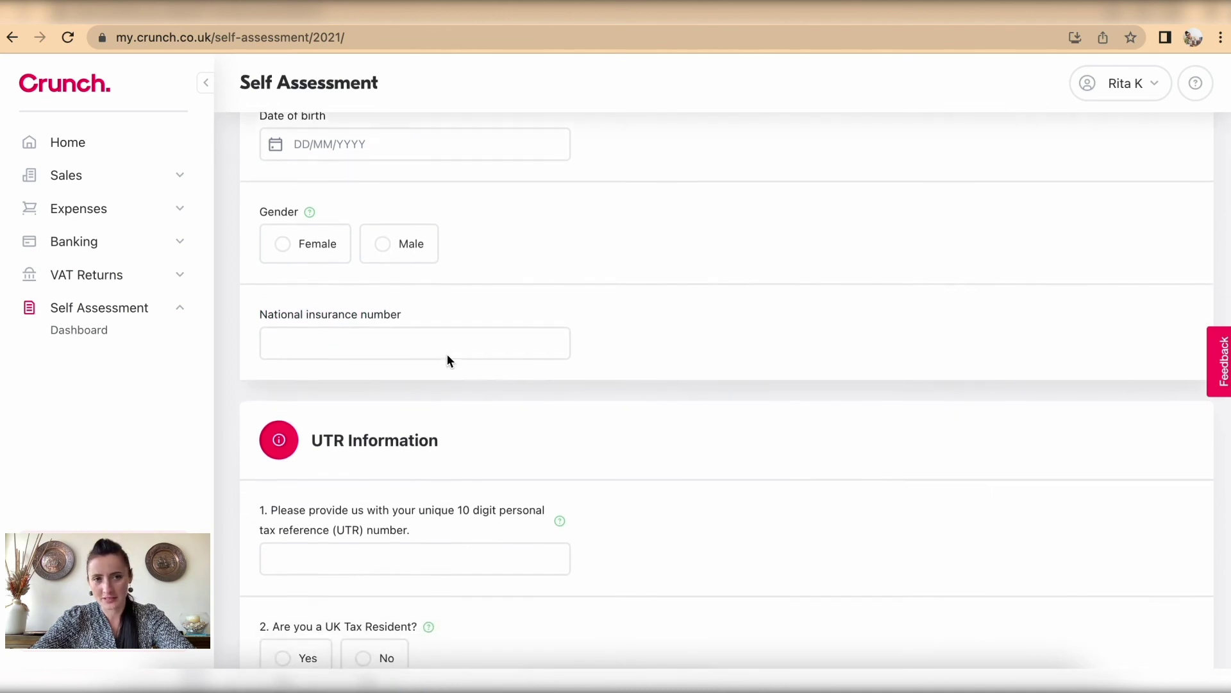
scroll(448, 357, down, 3)
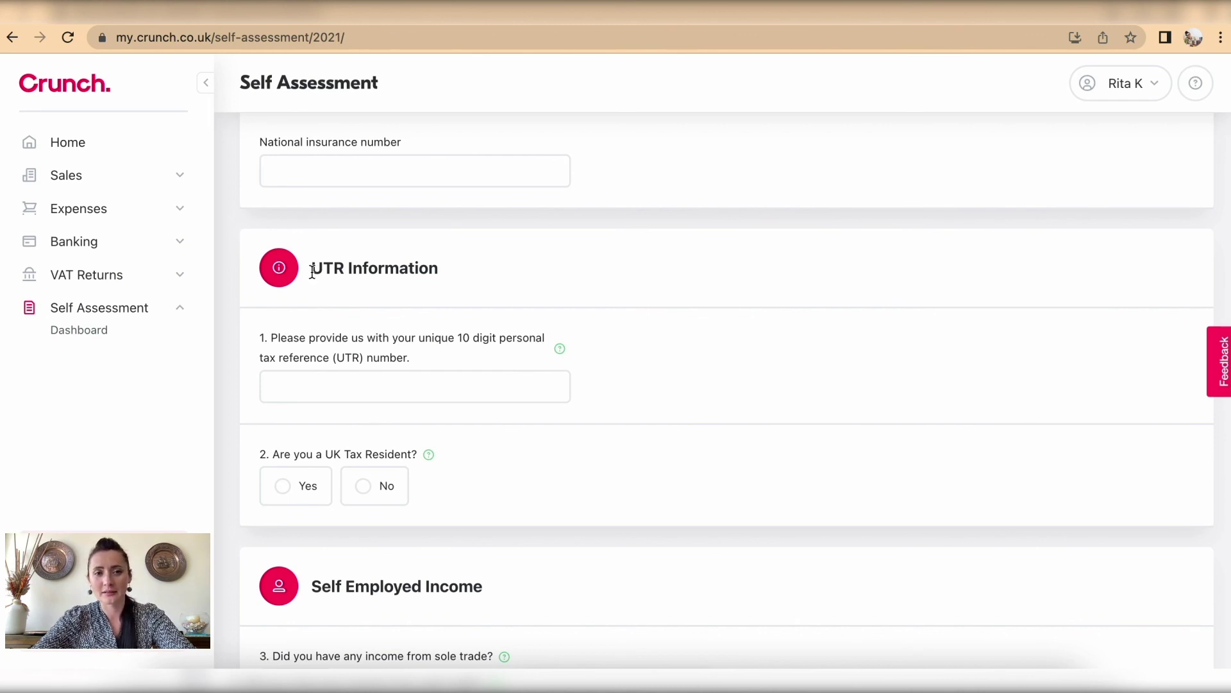
drag(313, 270, 349, 270)
click(367, 296)
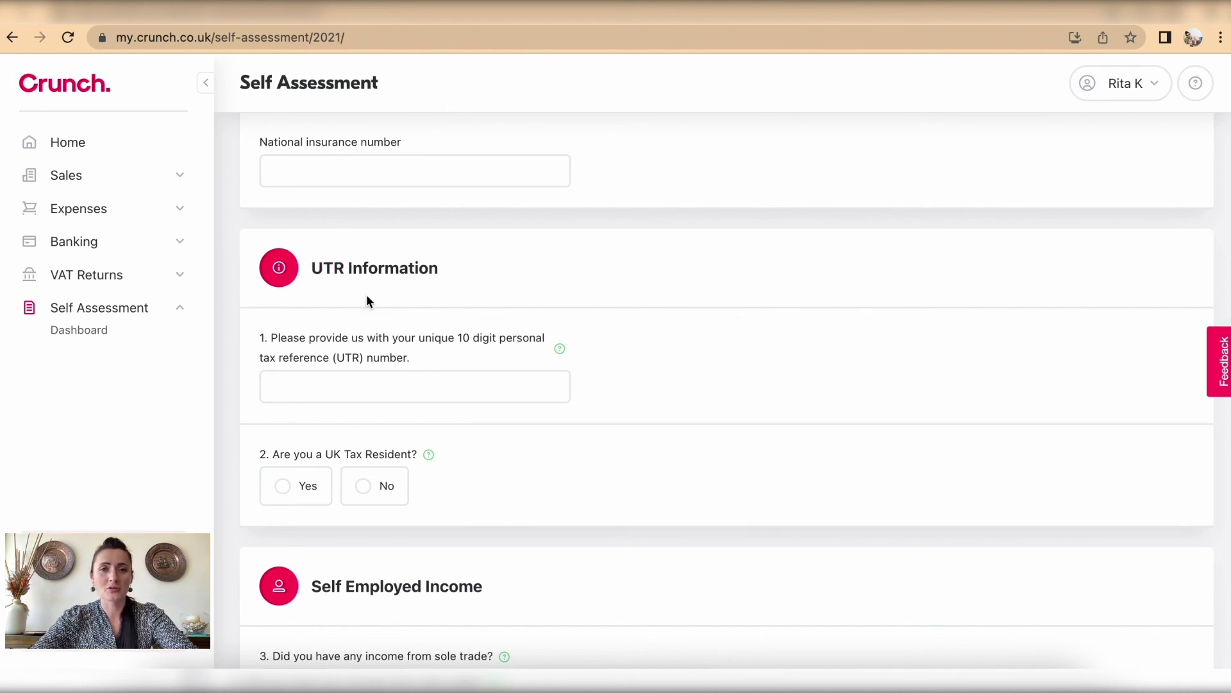
scroll(367, 299, down, 7)
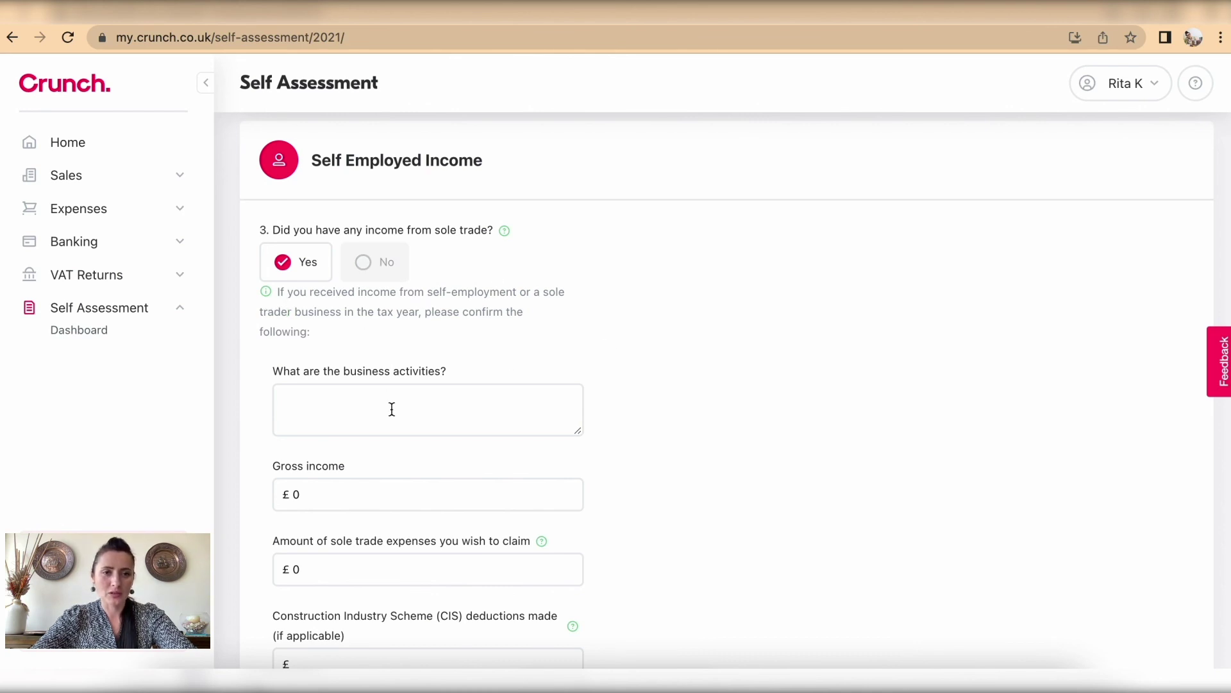
scroll(390, 407, down, 2)
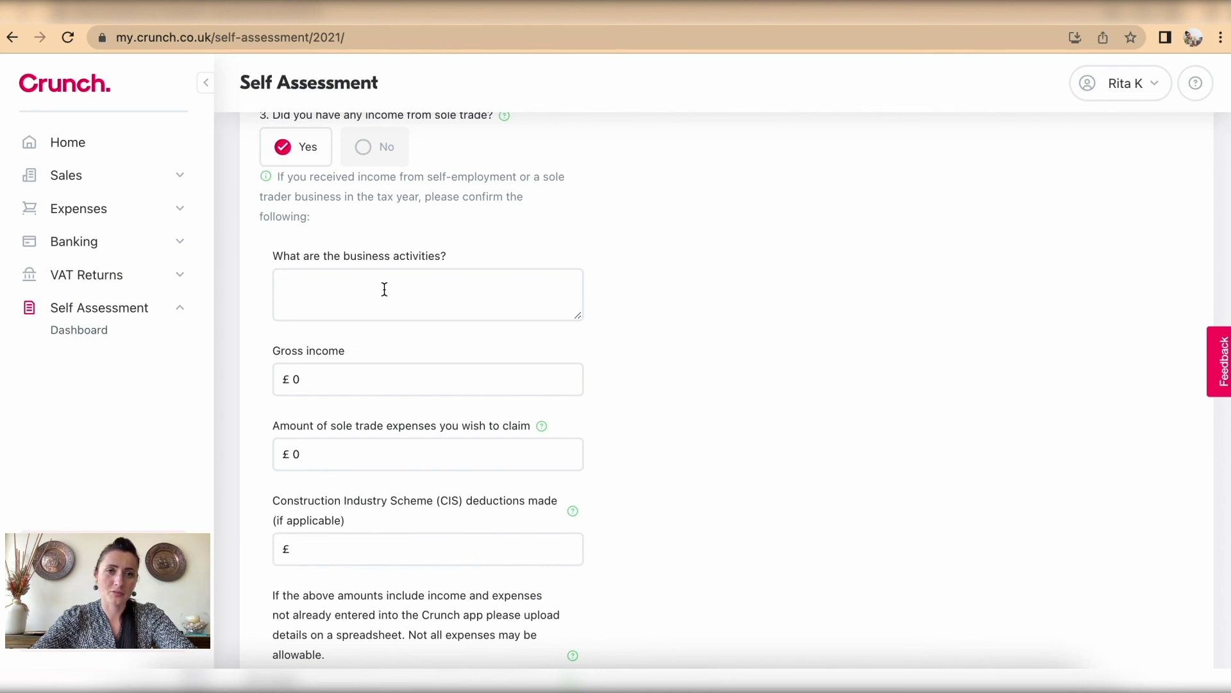
scroll(385, 290, down, 3)
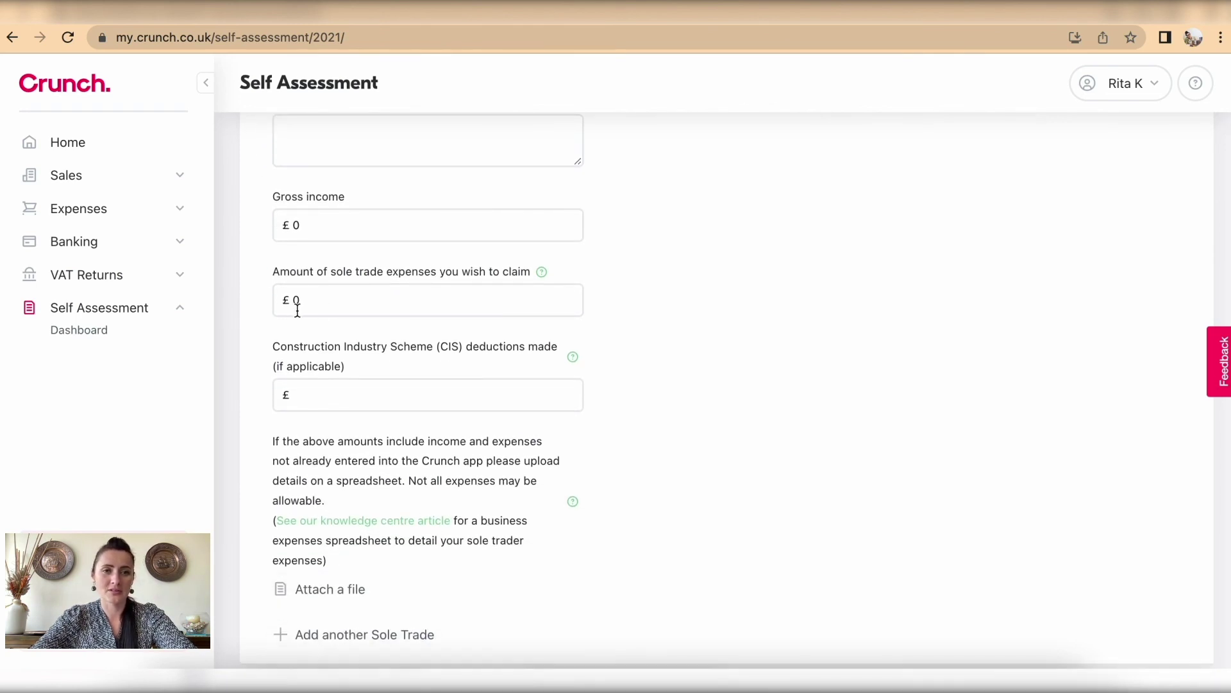
scroll(298, 310, down, 2)
scroll(297, 311, down, 2)
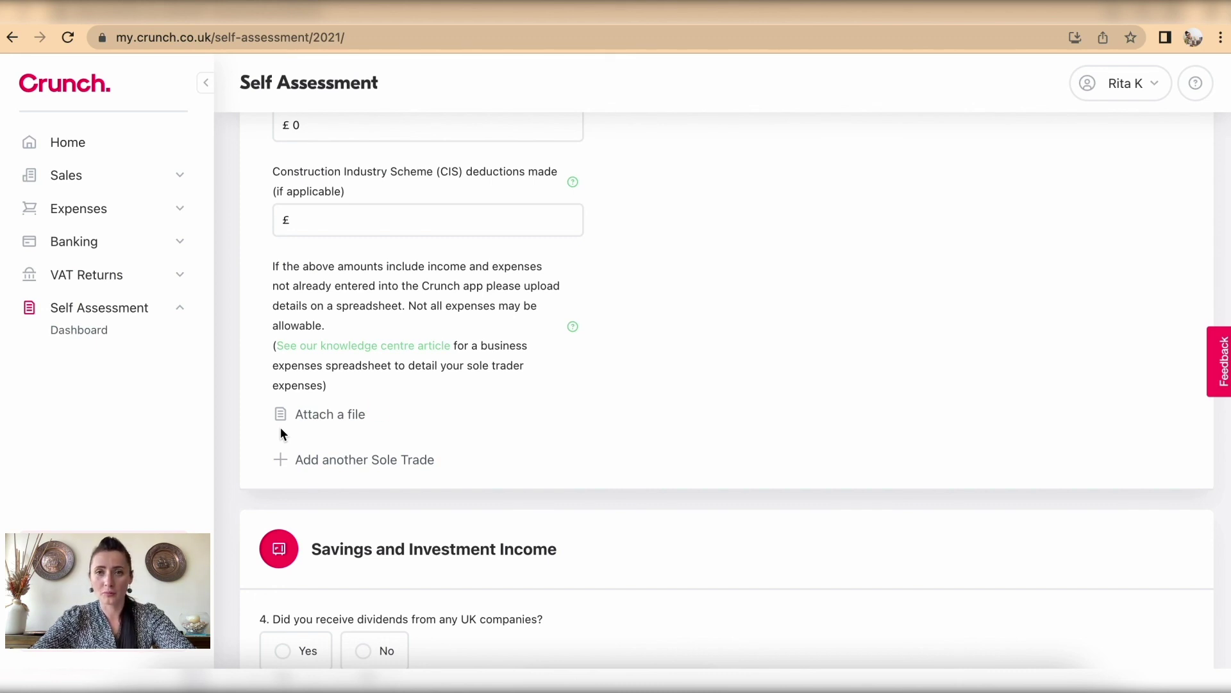
scroll(374, 462, down, 5)
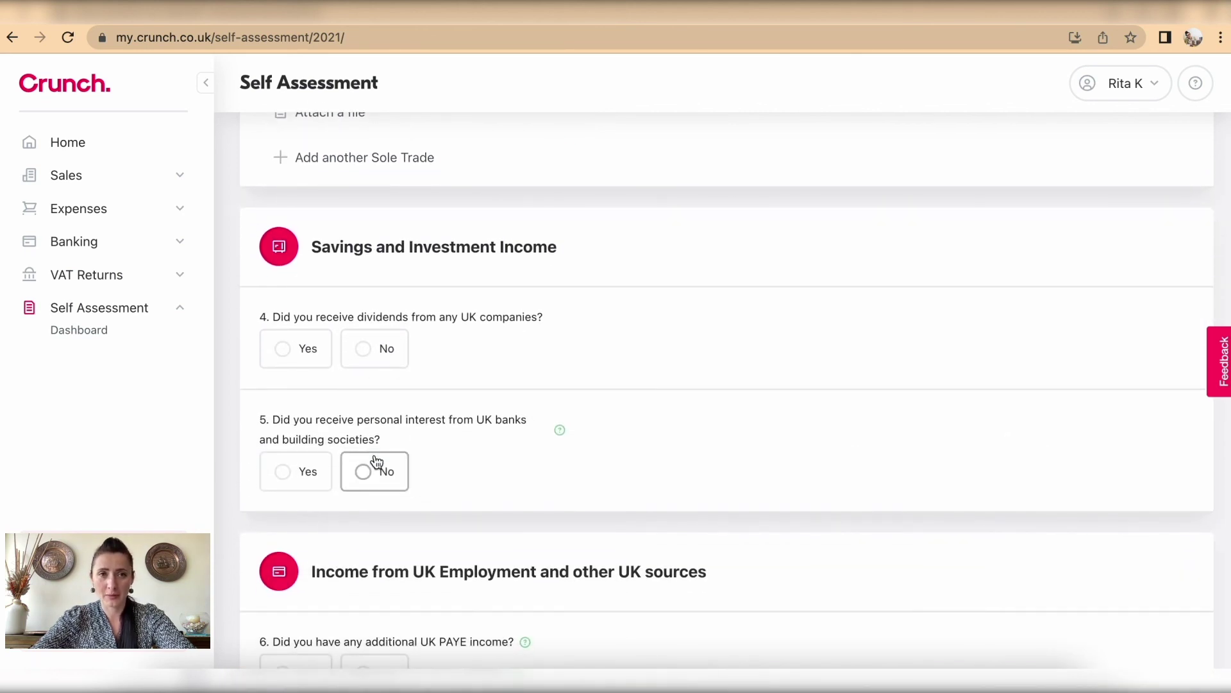
Step: Answer Yes to receiving UK bank interest (question 5) and UK company dividends (question 4)
scroll(377, 461, down, 2)
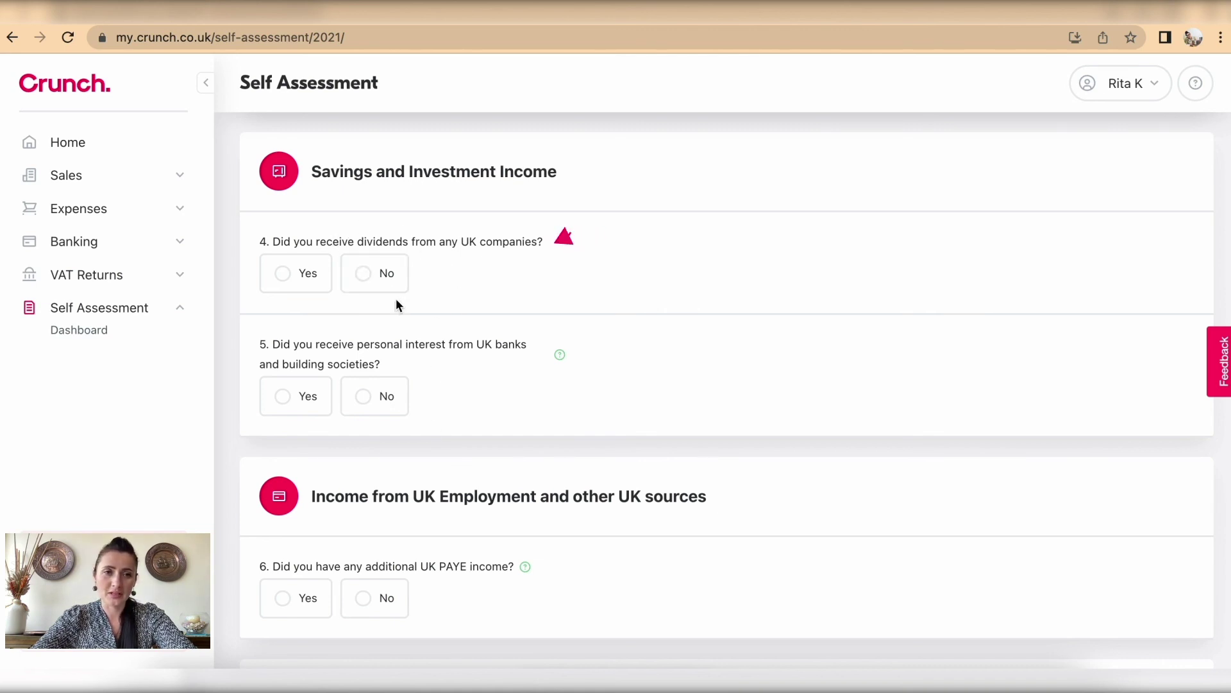
scroll(439, 377, down, 3)
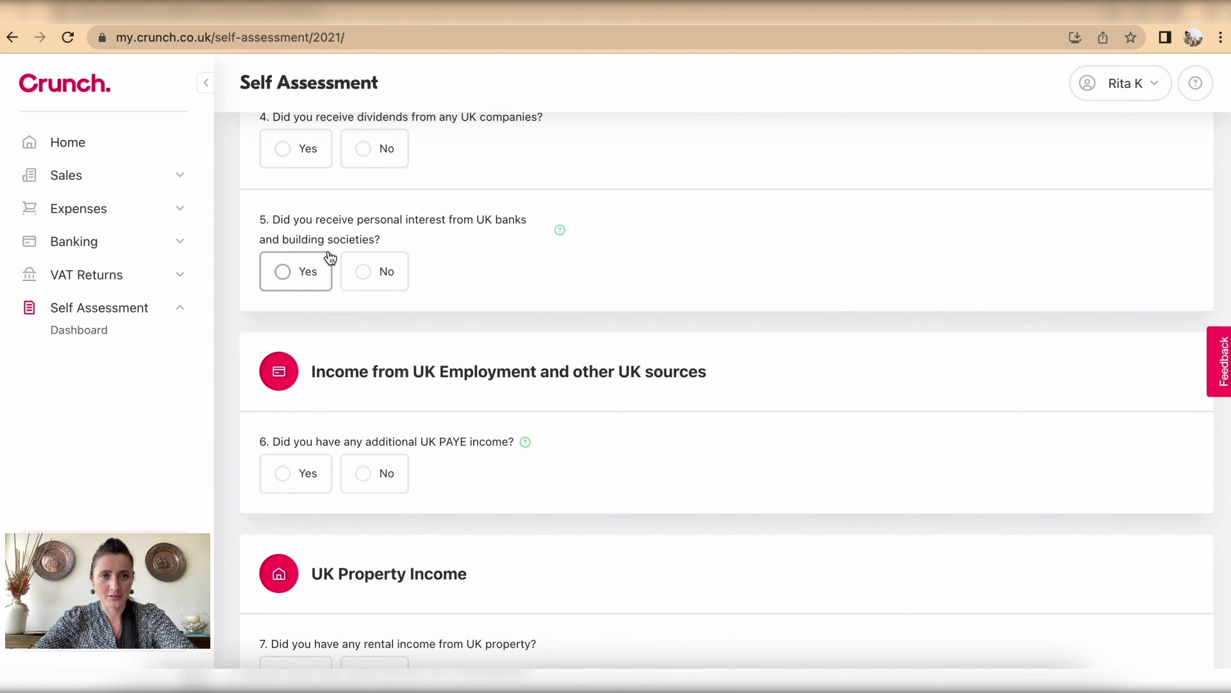
click(282, 272)
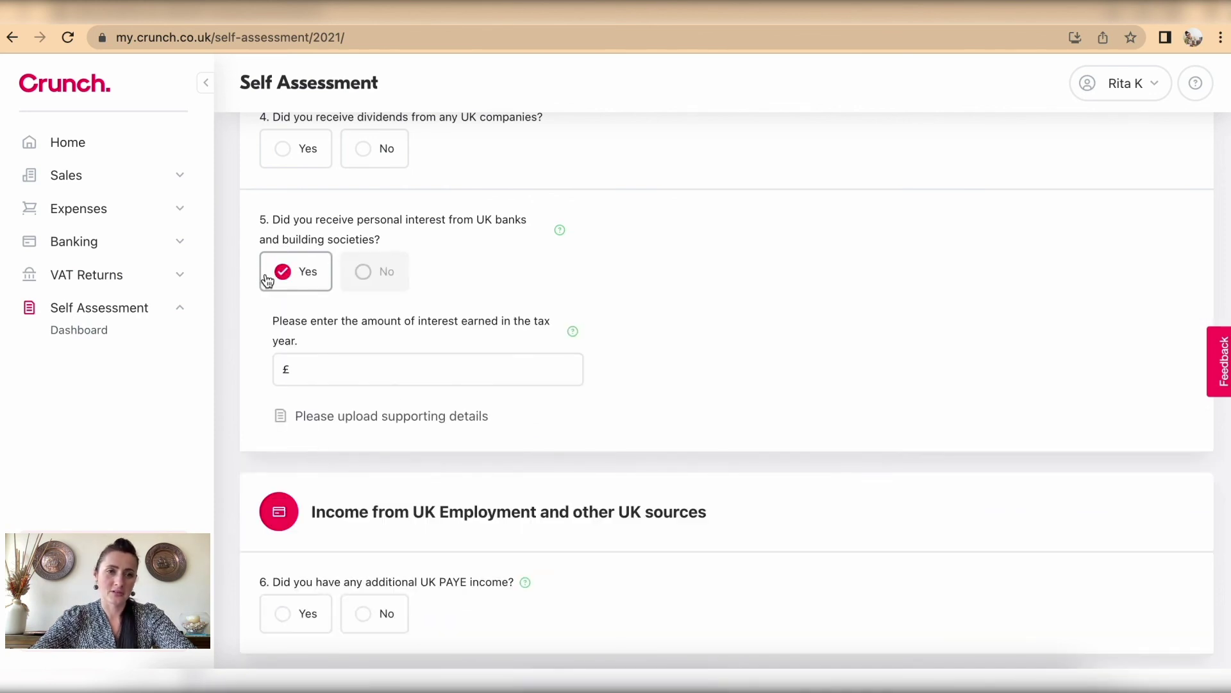
click(280, 146)
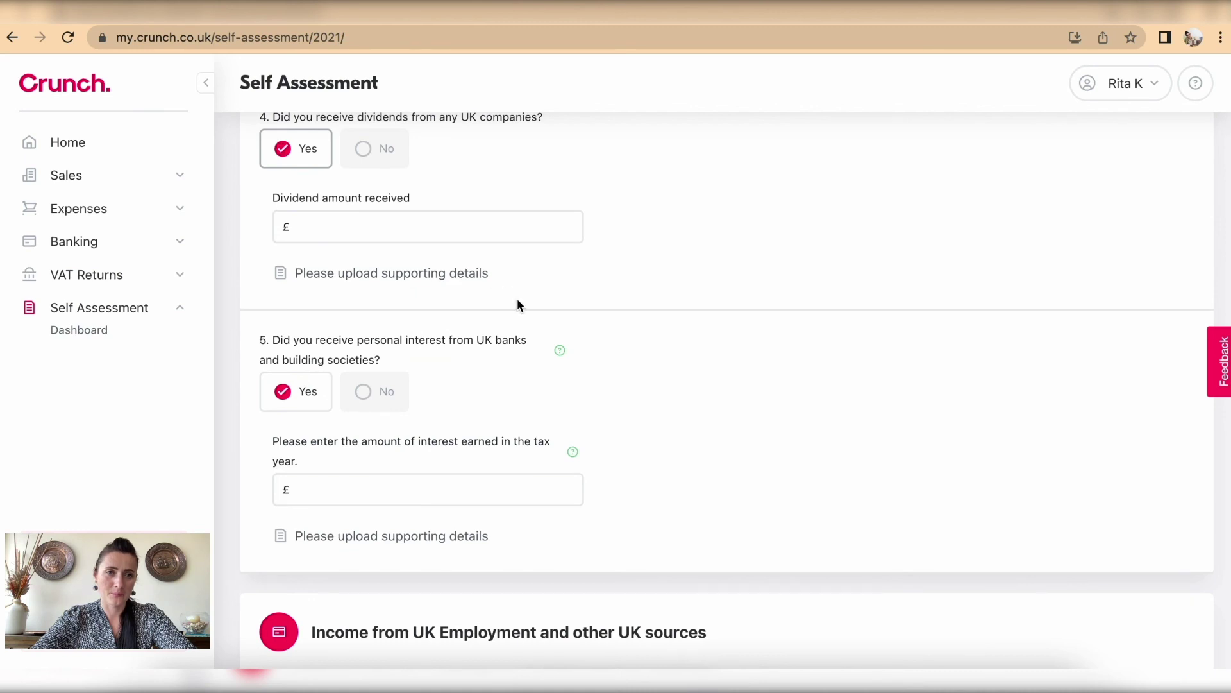
scroll(517, 301, down, 1)
scroll(369, 275, down, 1)
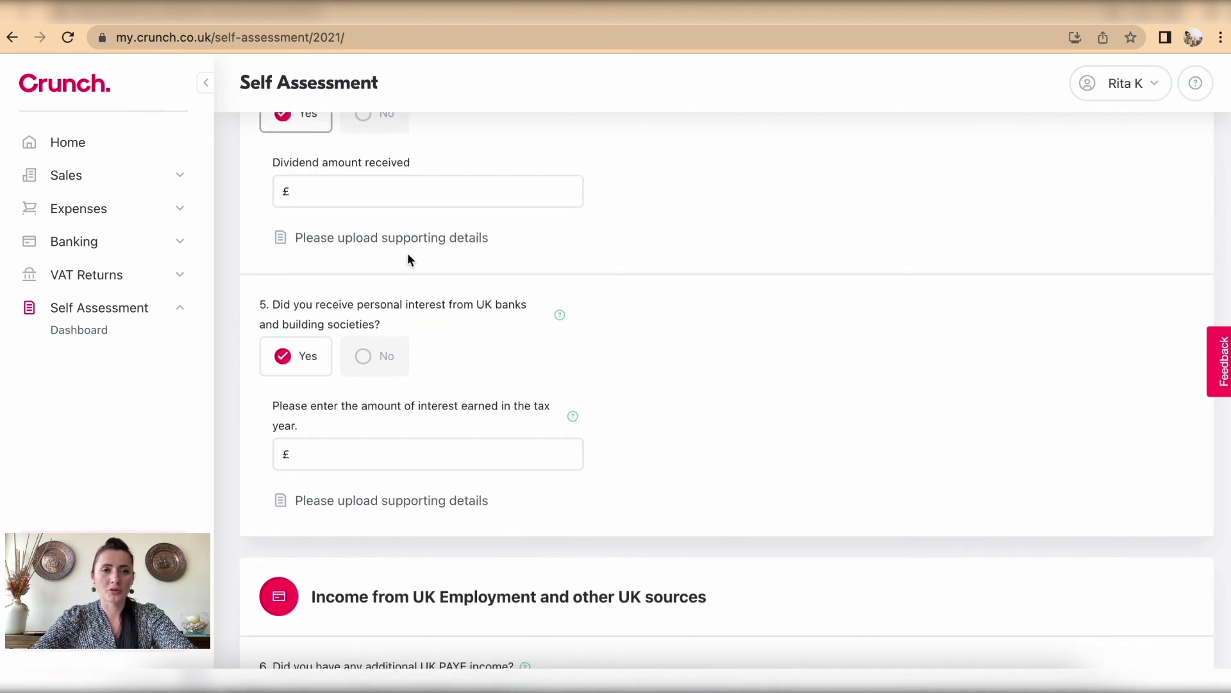
scroll(410, 260, up, 4)
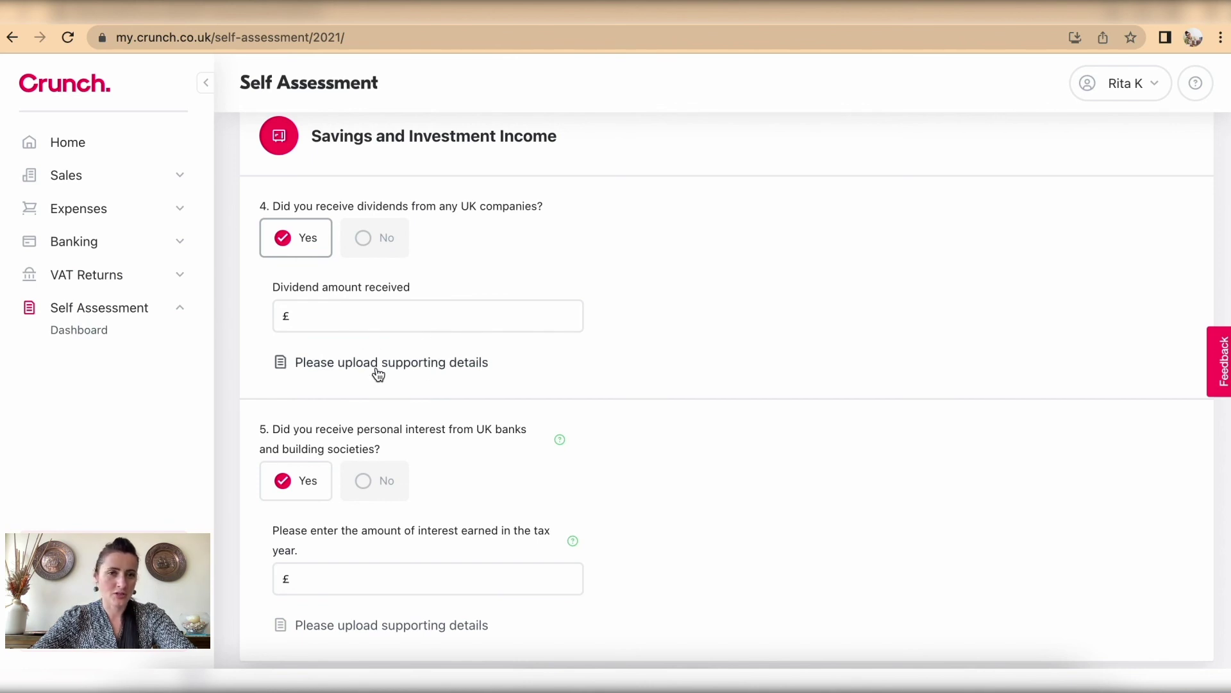
scroll(379, 375, down, 5)
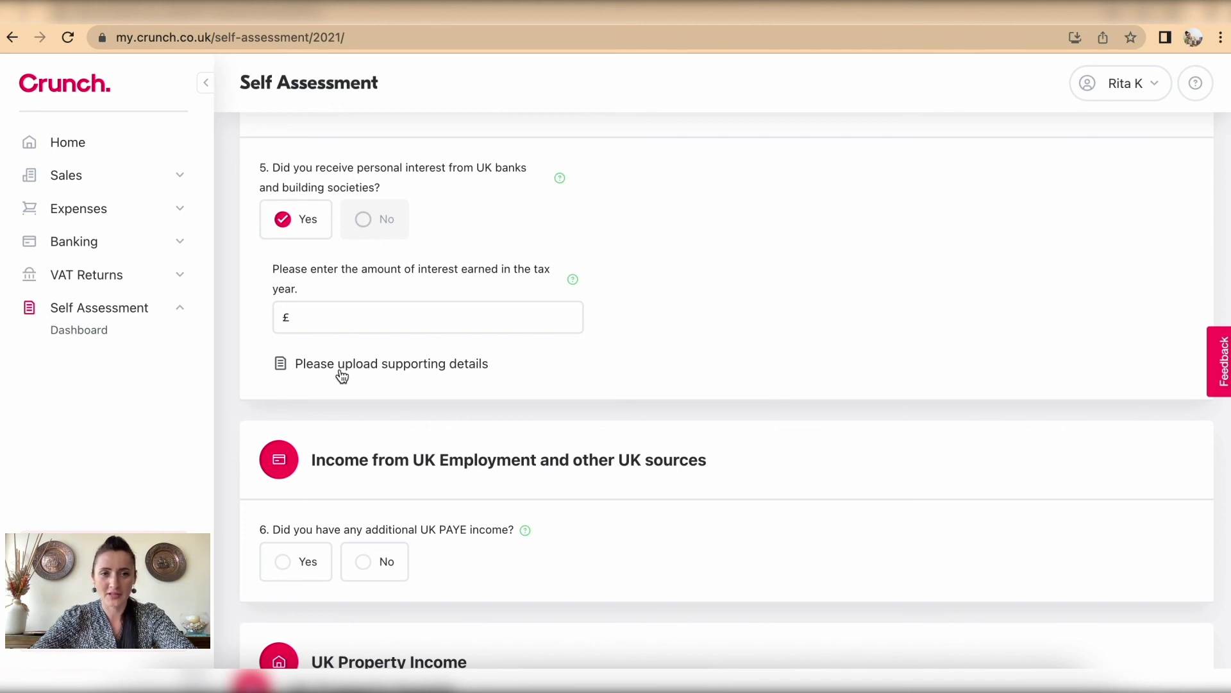
scroll(341, 376, down, 5)
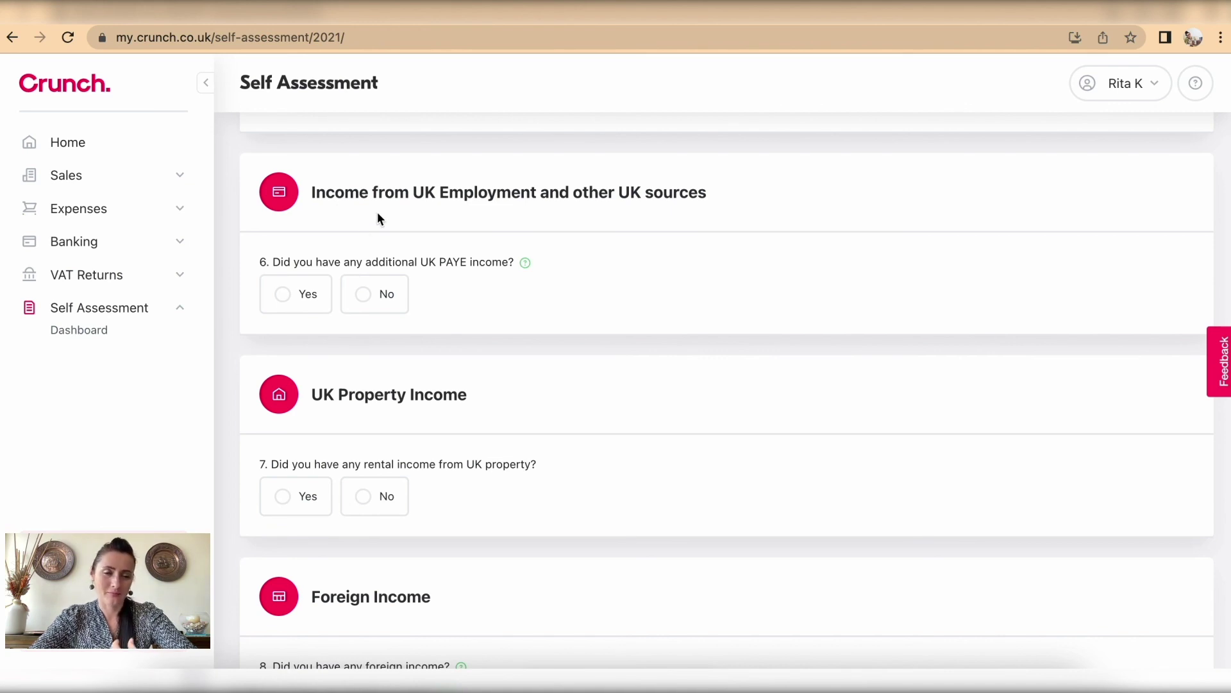
Step: Answer Yes to additional UK PAYE income, leaving the Type of UK income unchosen
click(286, 296)
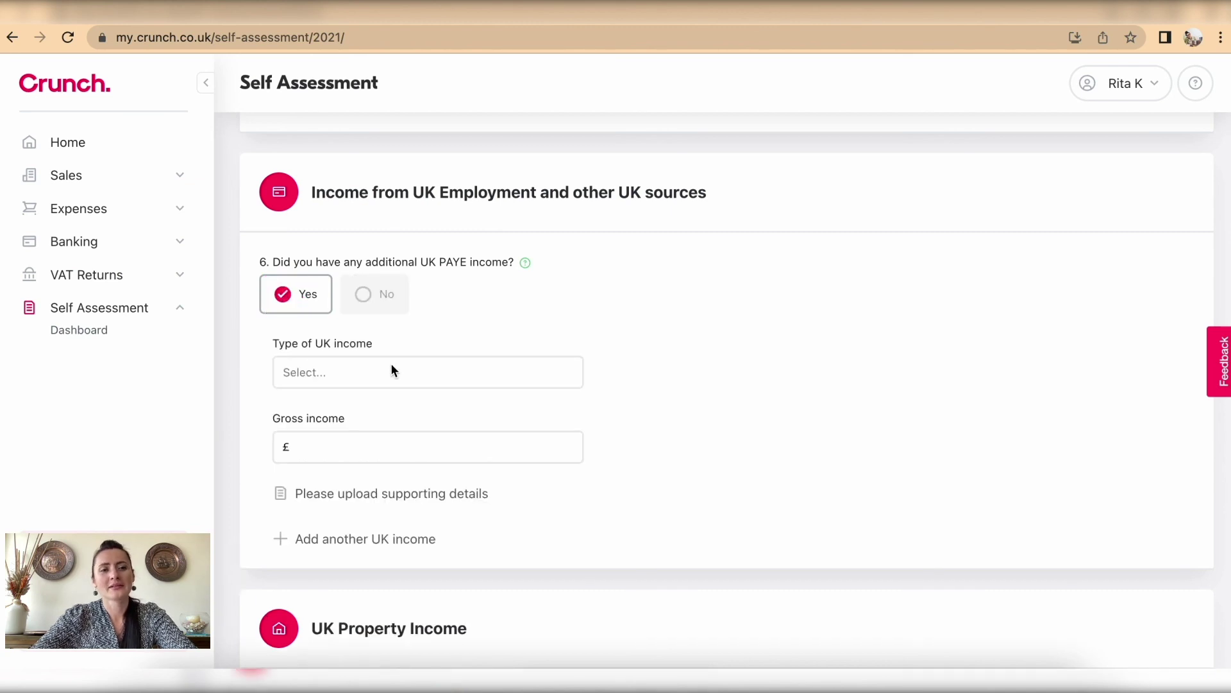
scroll(392, 370, down, 2)
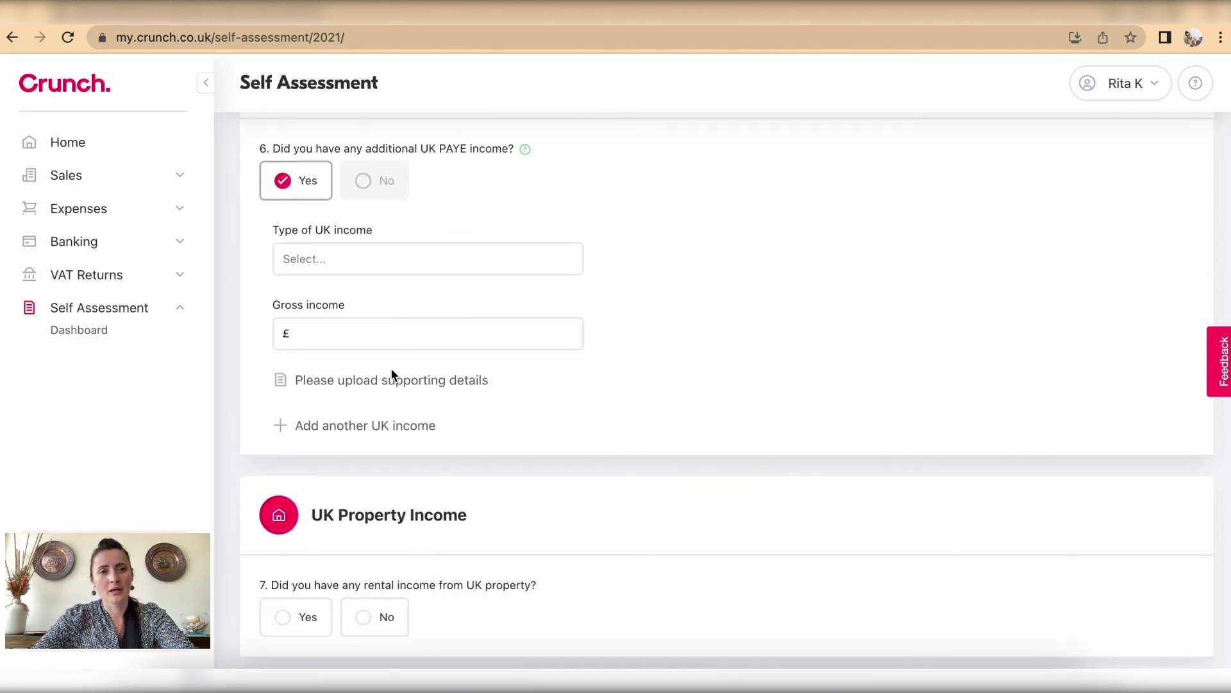
click(385, 259)
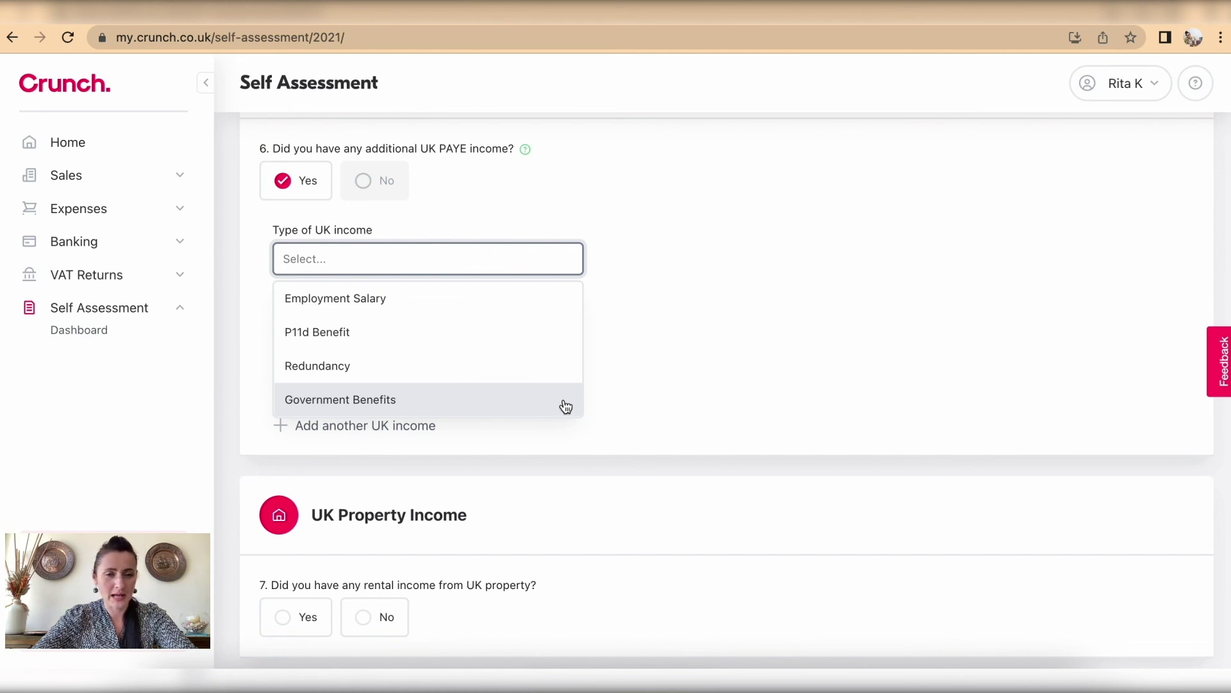
click(669, 392)
scroll(668, 392, down, 3)
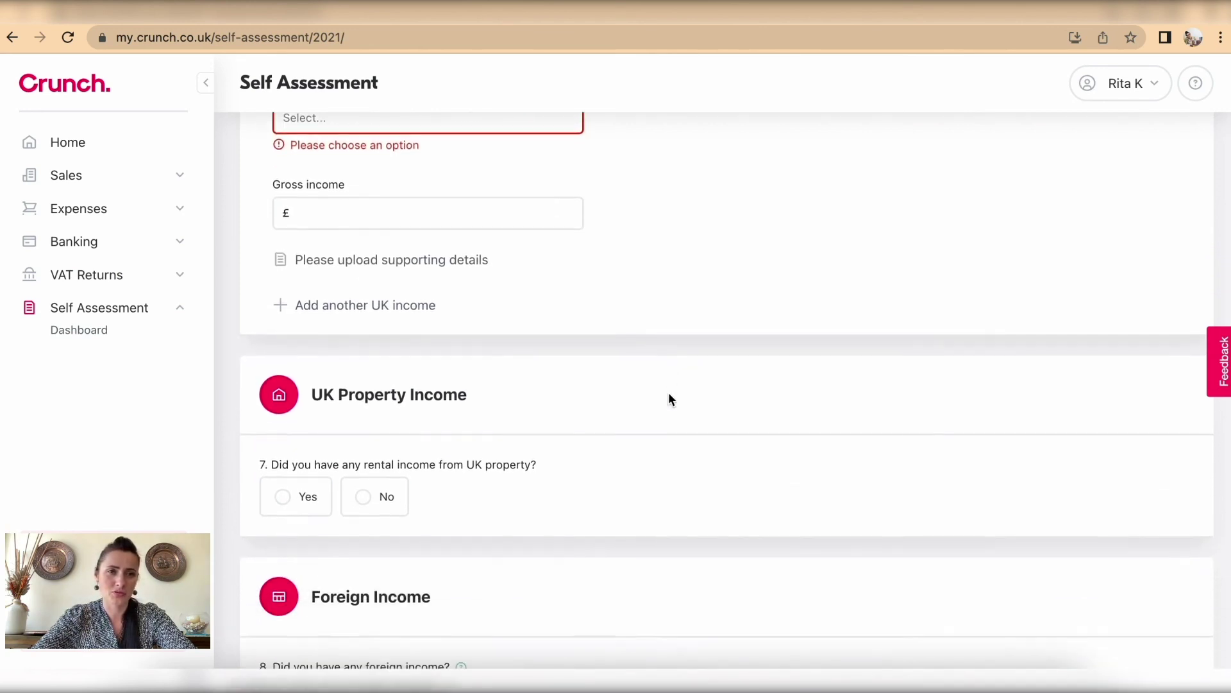
scroll(669, 399, down, 4)
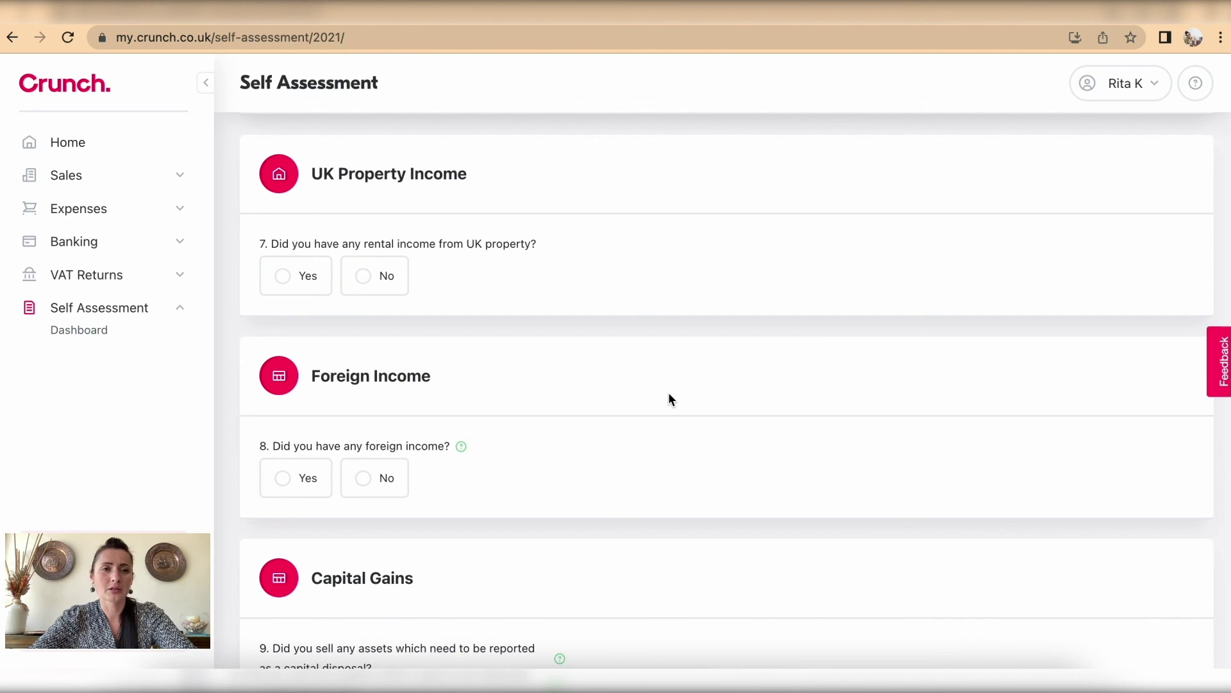
Step: Answer Yes to UK property rental income and look through the rental detail fields
click(292, 276)
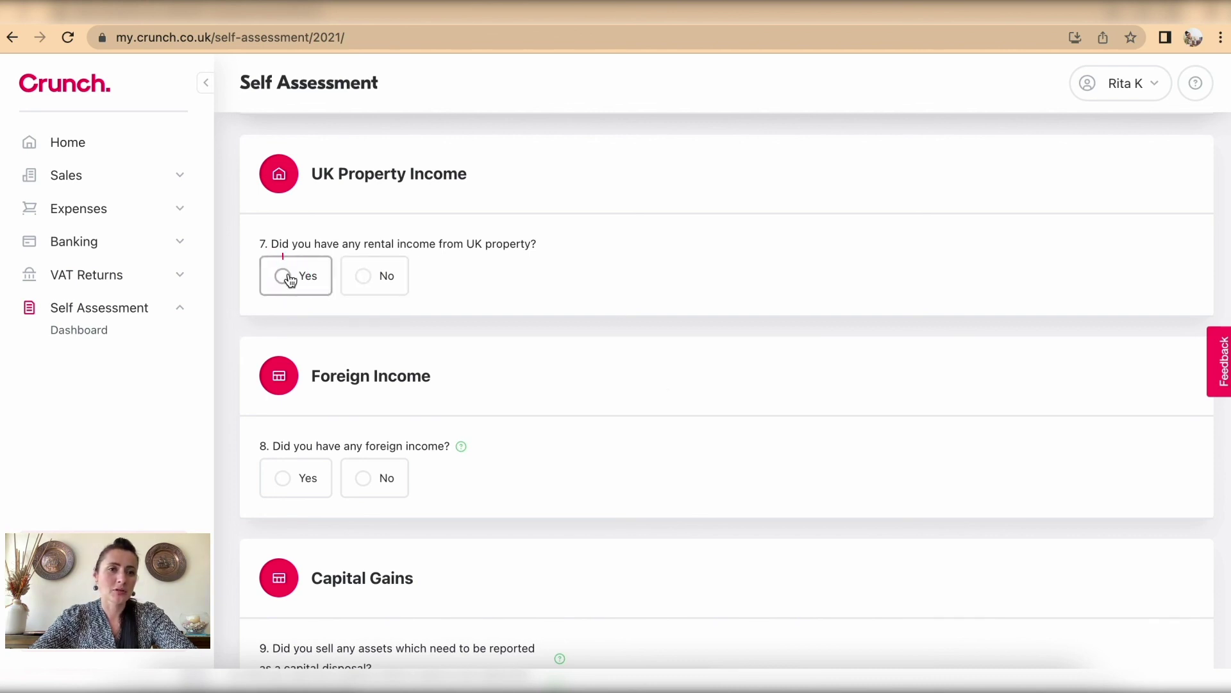
scroll(560, 313, down, 3)
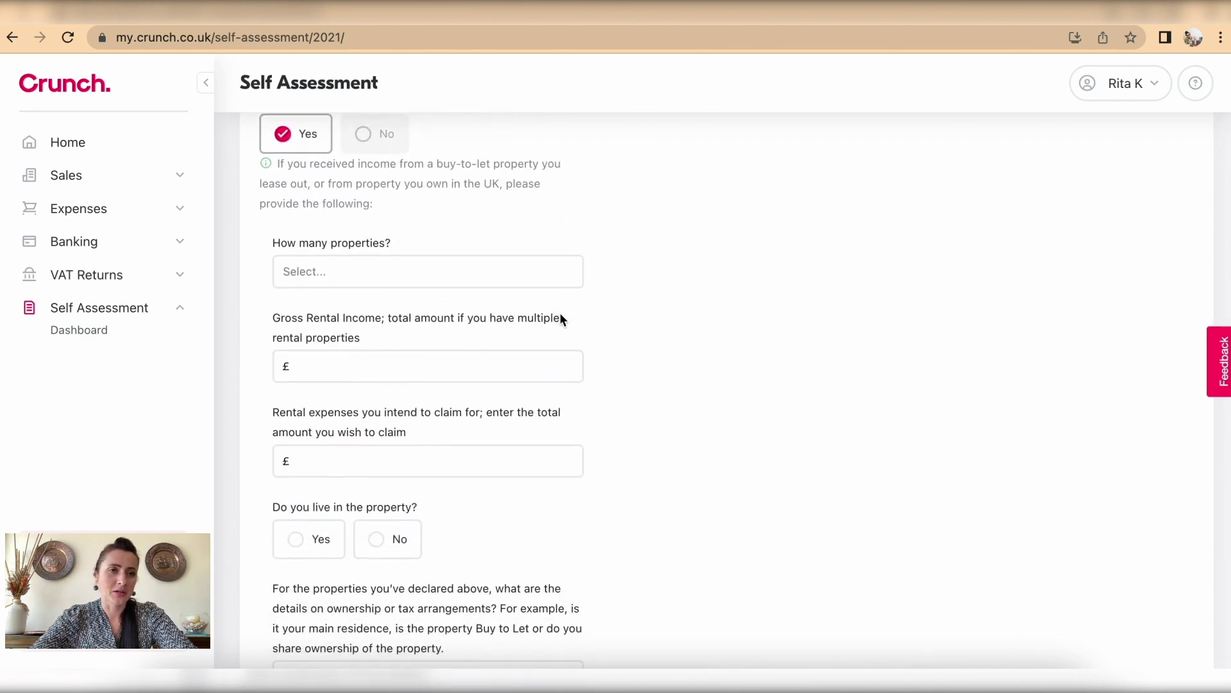
scroll(385, 311, down, 3)
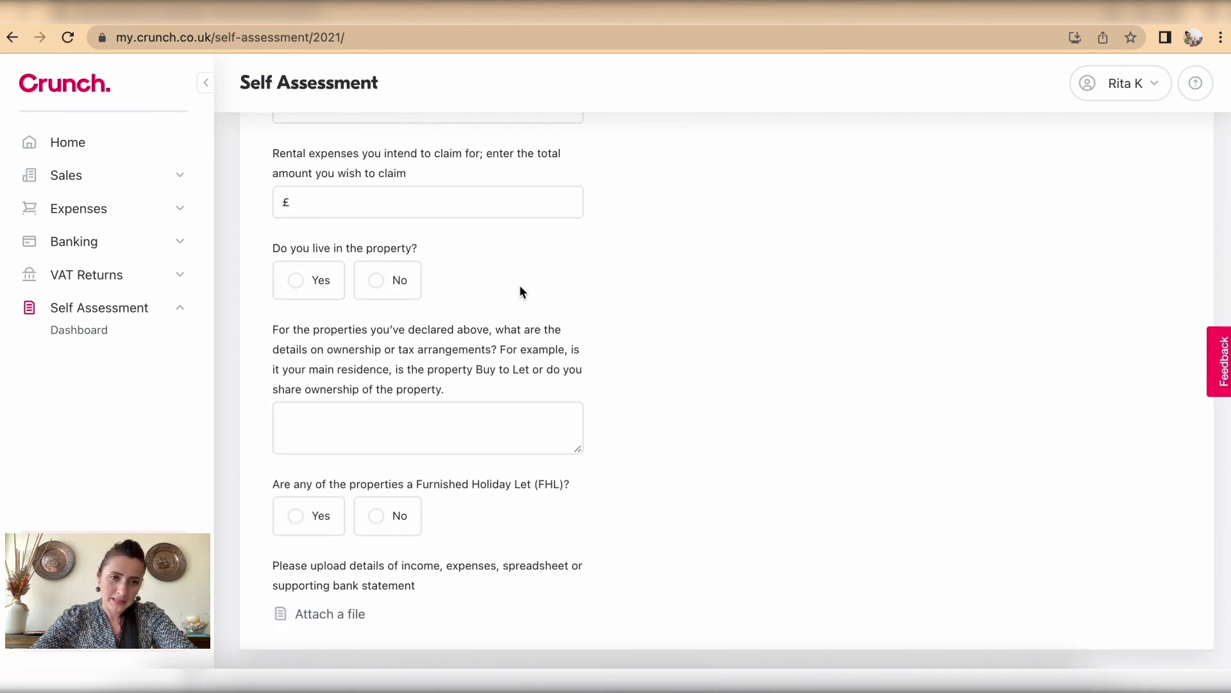
scroll(519, 290, down, 3)
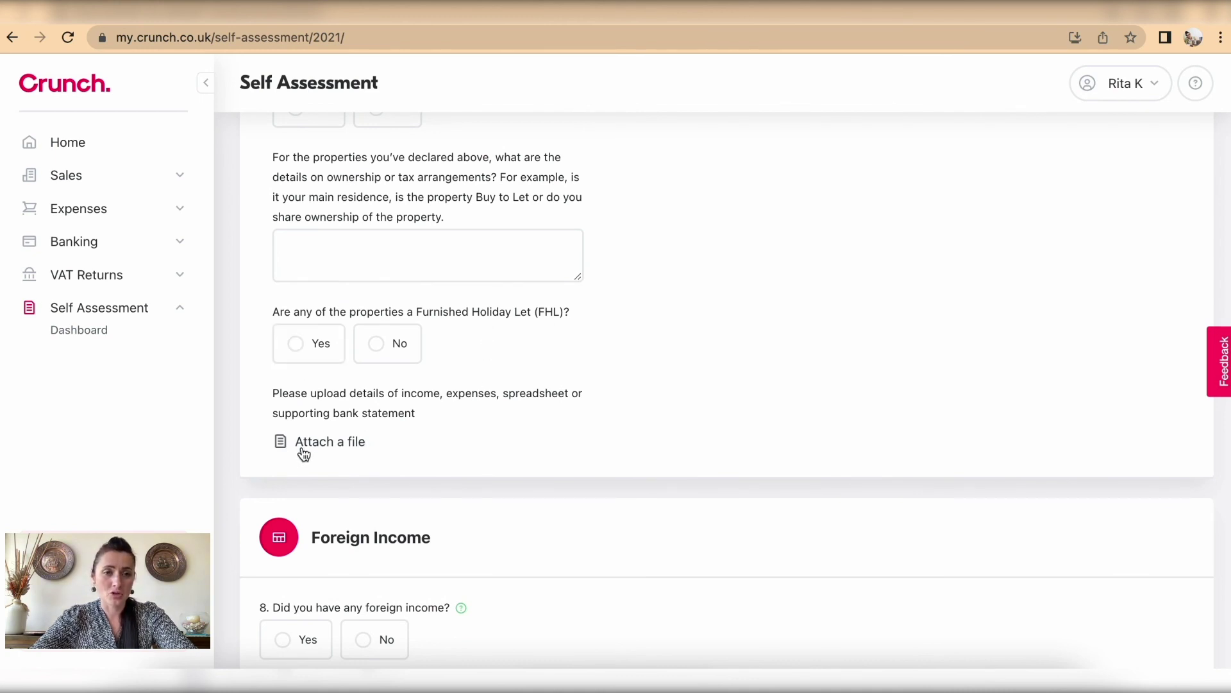
scroll(305, 452, down, 1)
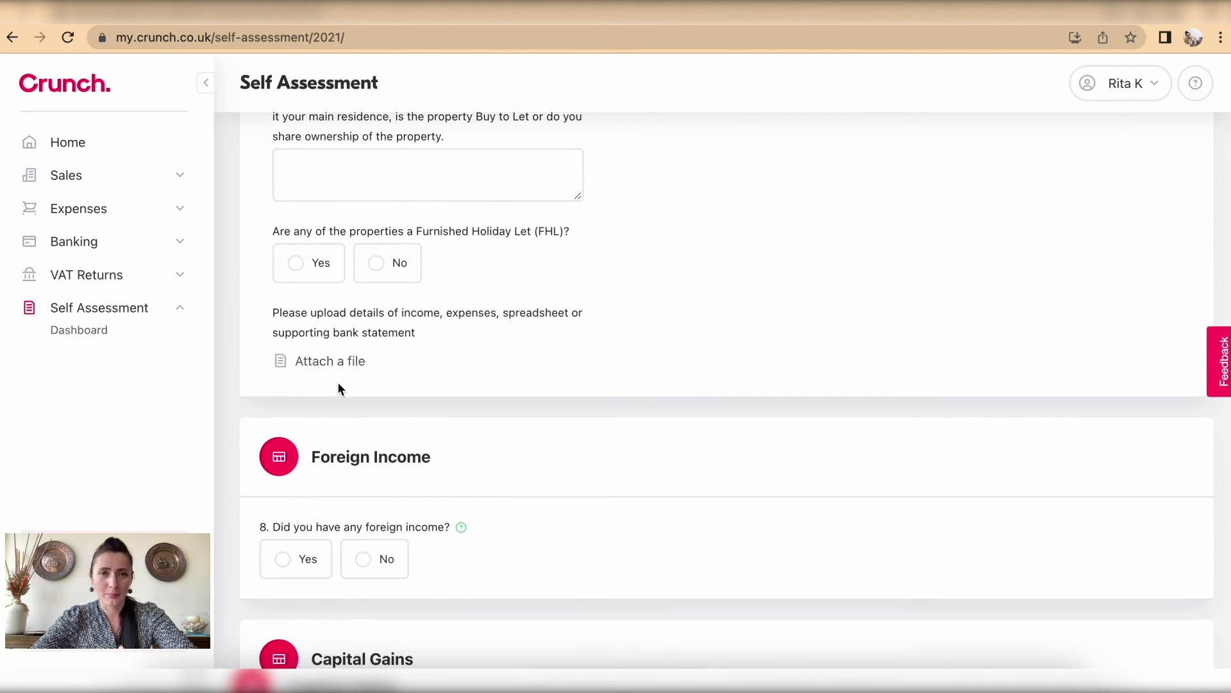
scroll(339, 384, down, 4)
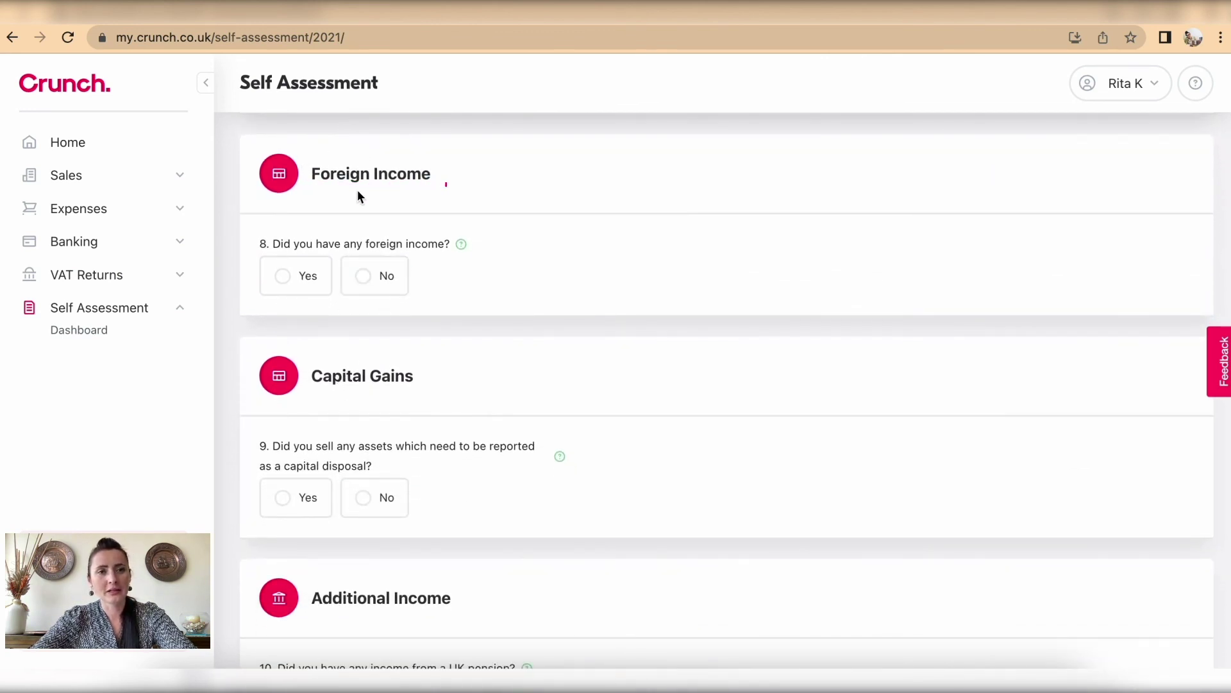
Step: Answer No to foreign income and continue down to the Additional Income section
click(360, 277)
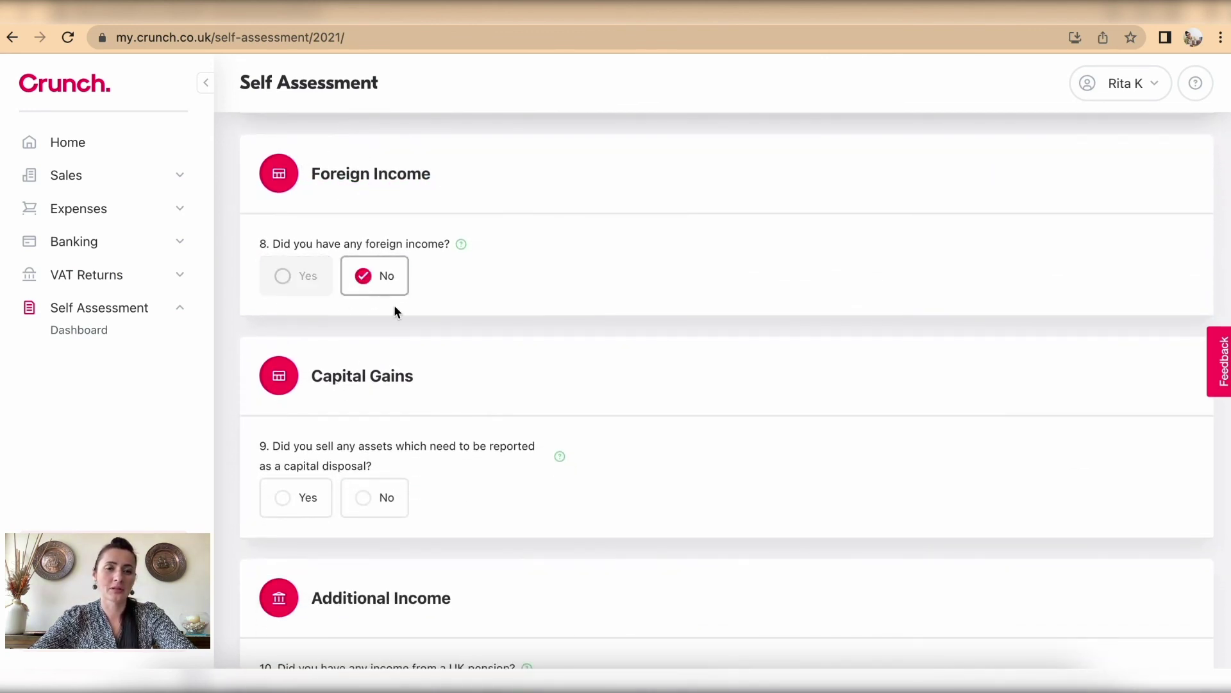
scroll(470, 331, down, 1)
scroll(470, 331, down, 3)
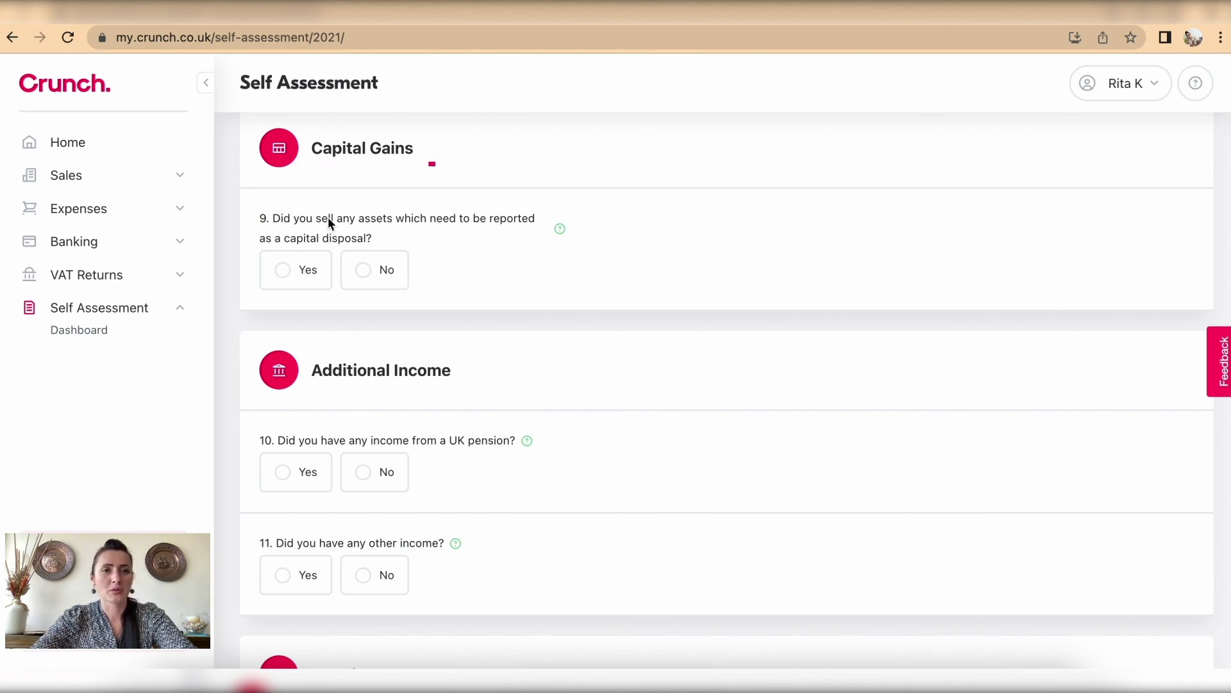
scroll(502, 297, down, 4)
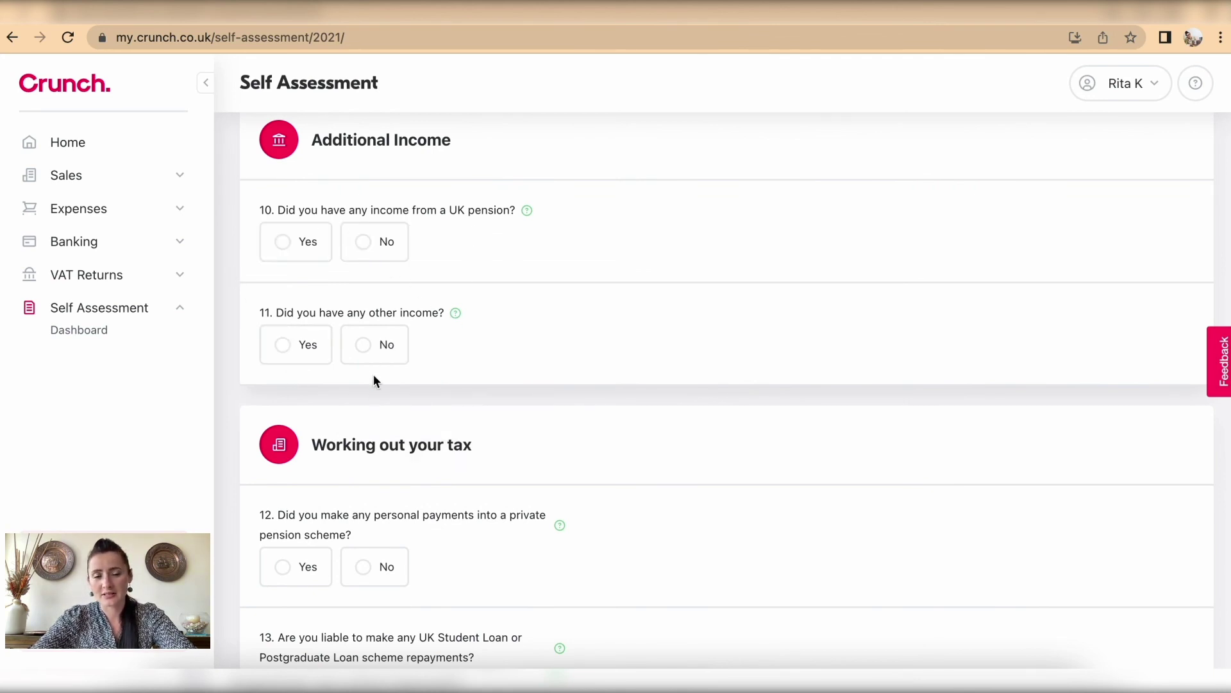
scroll(495, 374, down, 6)
scroll(496, 375, up, 1)
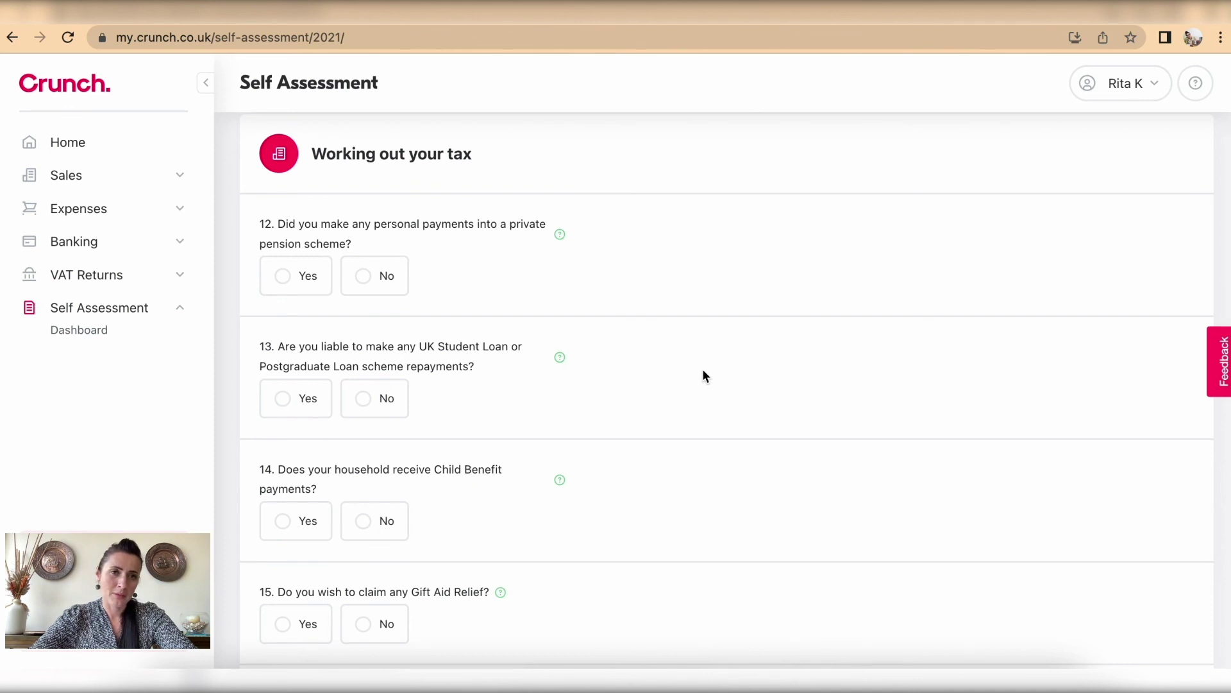
scroll(703, 370, down, 3)
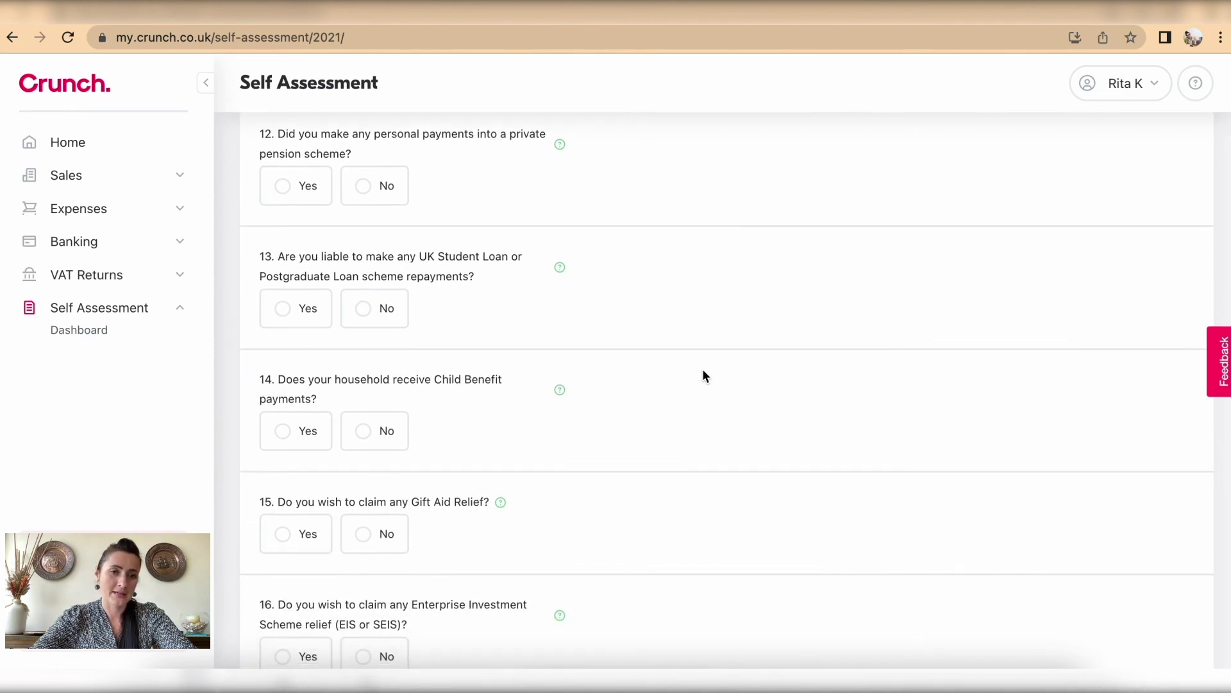
scroll(703, 376, down, 3)
scroll(703, 376, up, 3)
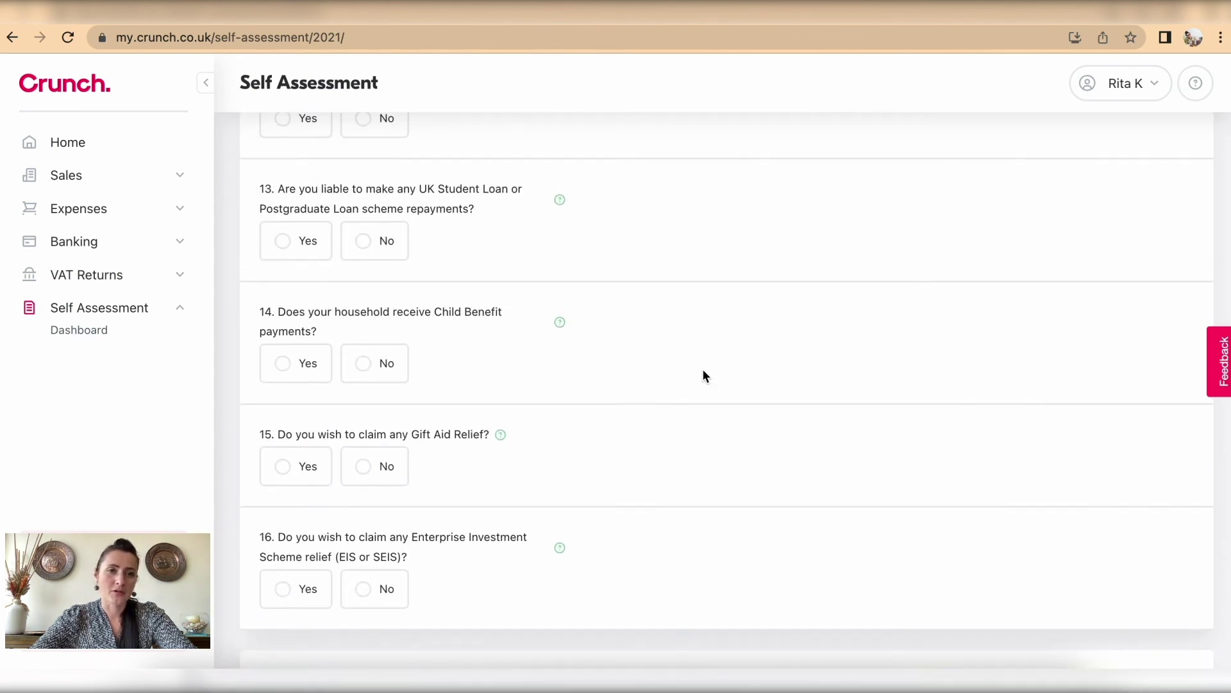
scroll(703, 375, up, 1)
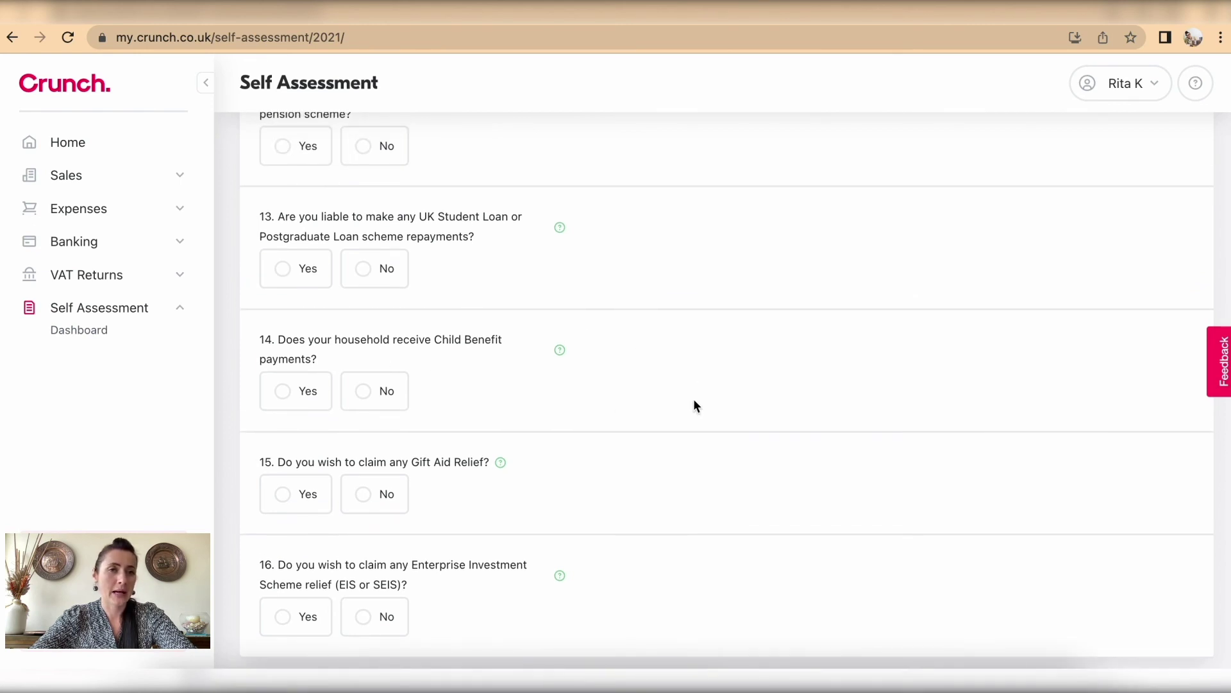
scroll(695, 405, up, 3)
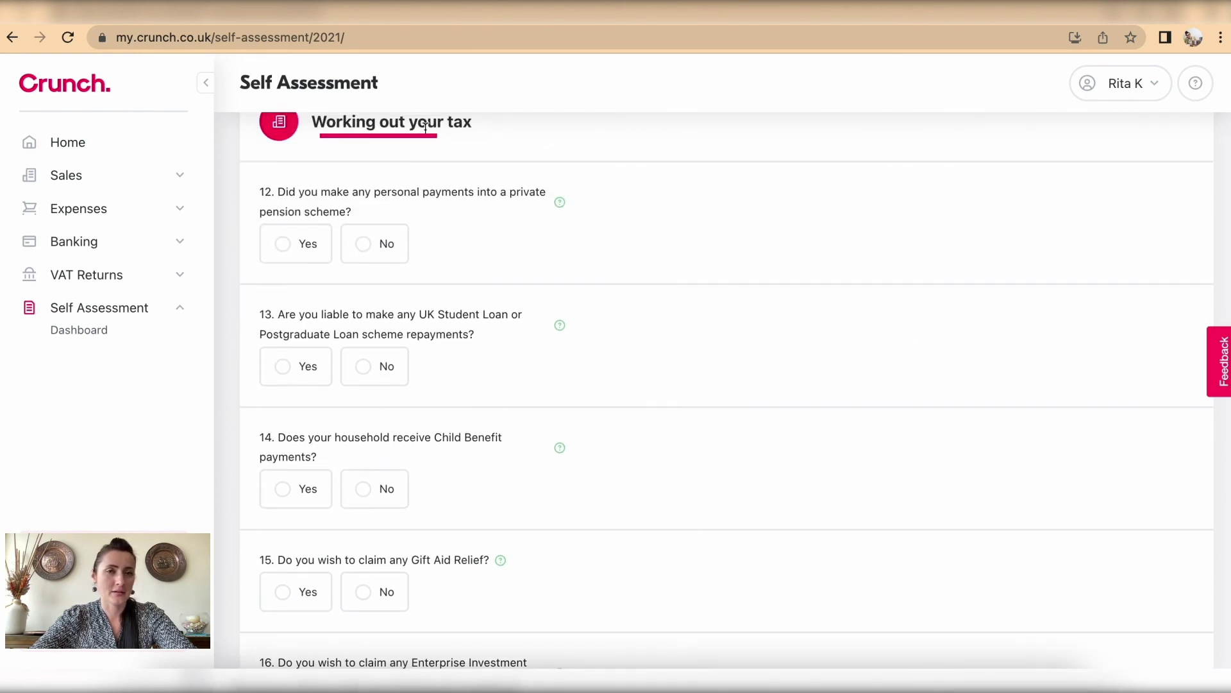
scroll(647, 334, down, 15)
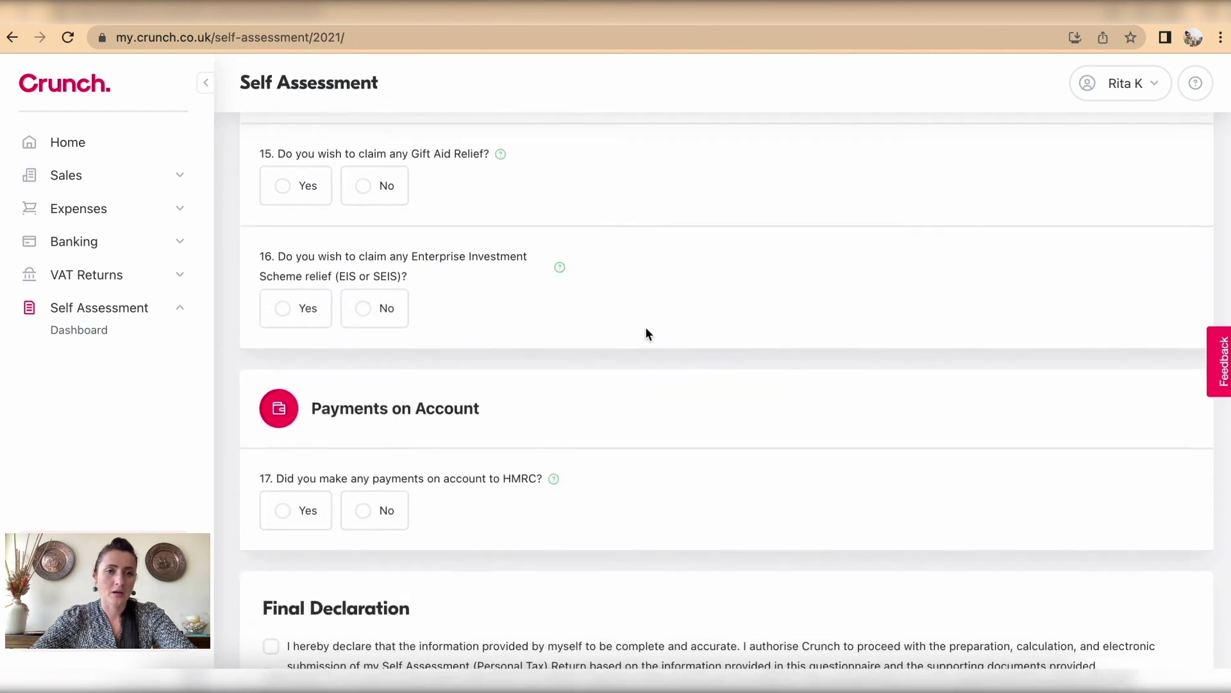
scroll(646, 331, down, 1)
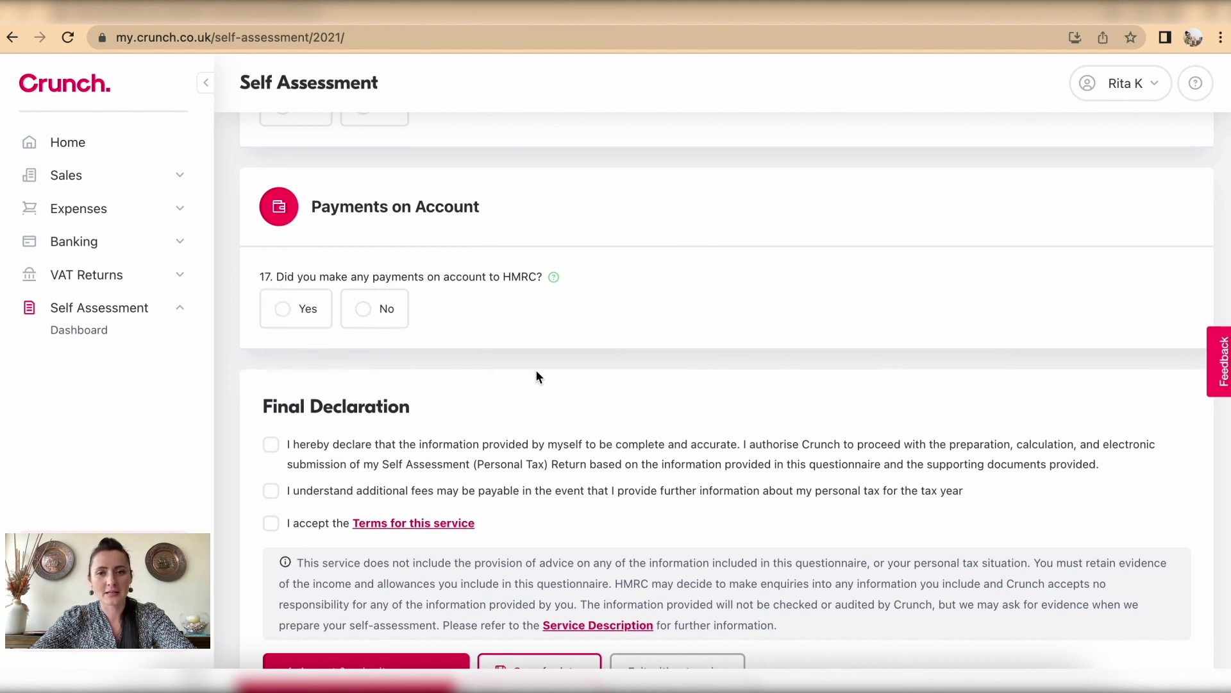
Step: Scroll to the Final Declaration, then go back to the Self Assessment dashboard
scroll(542, 369, down, 2)
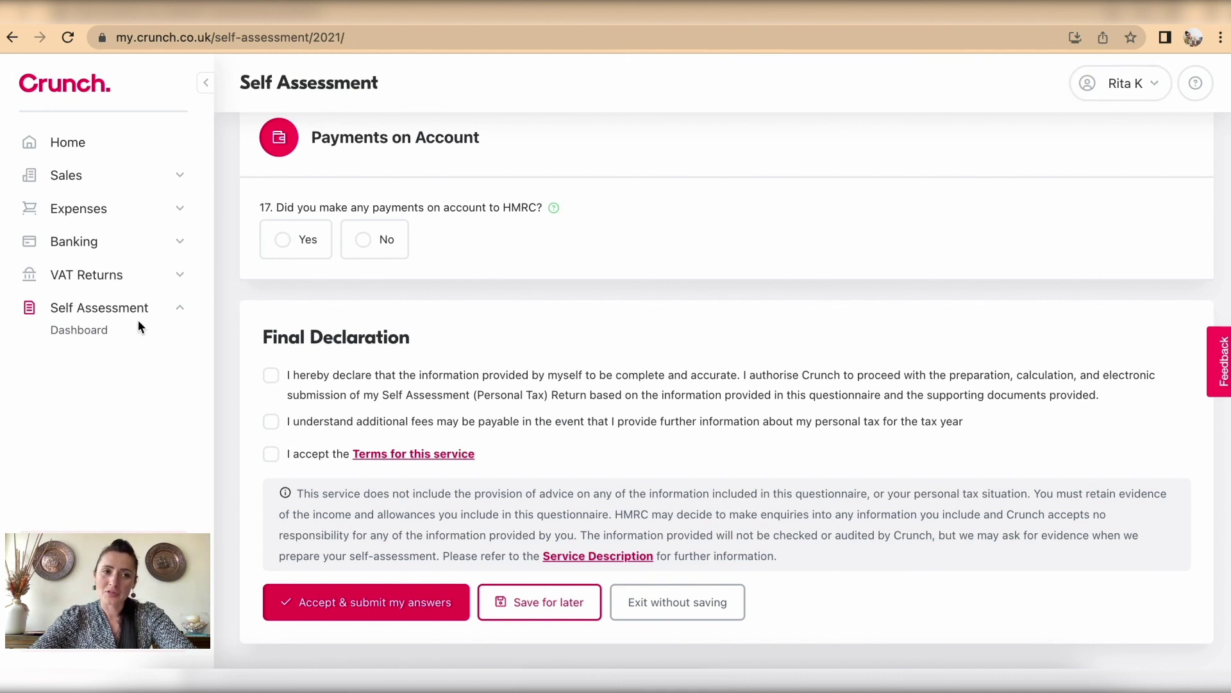
click(122, 313)
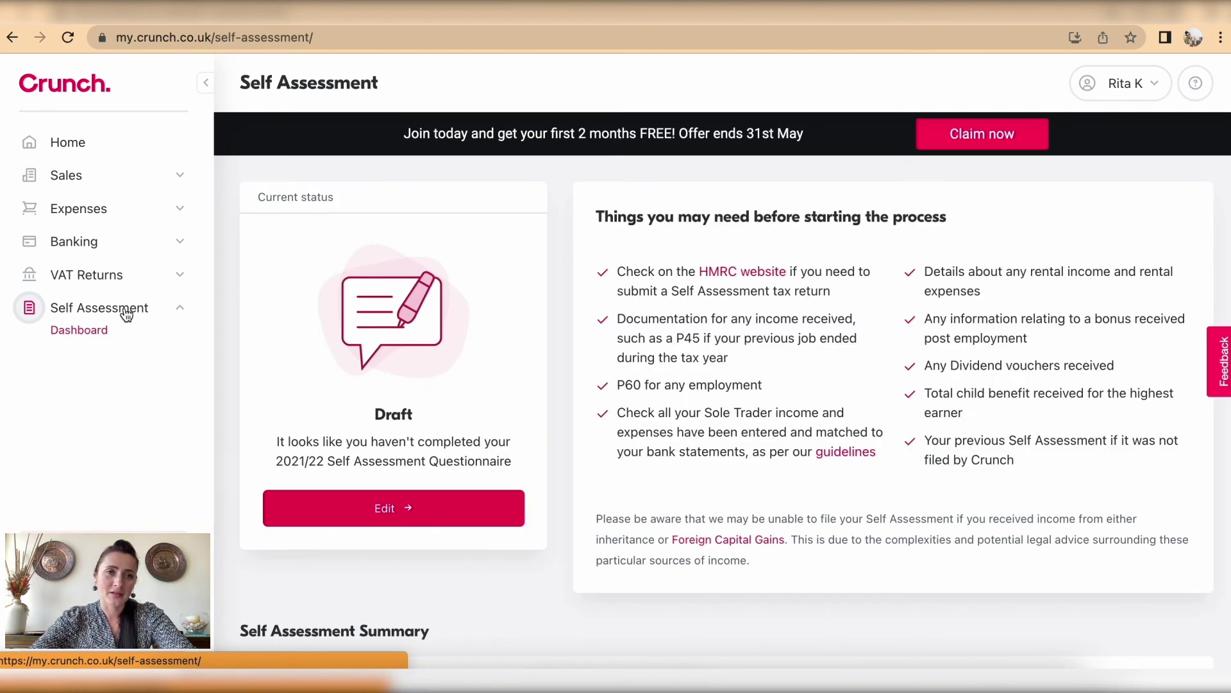